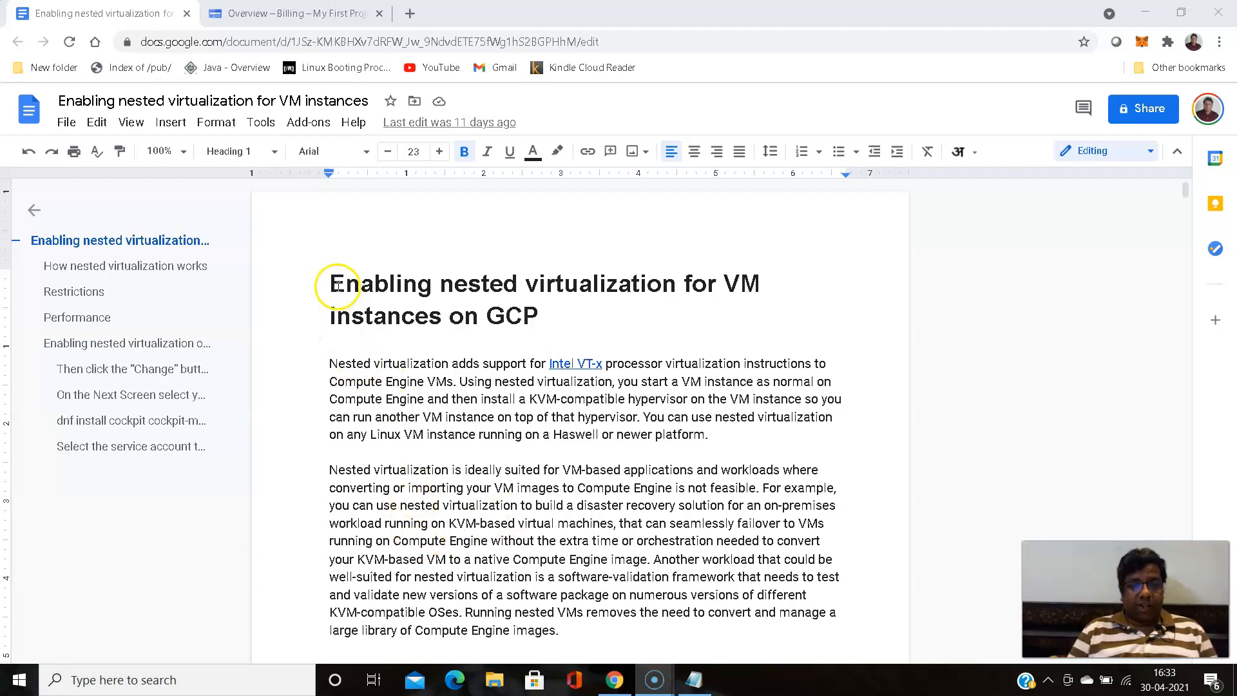
- Select the document title and review the opening of the nested virtualization guide
{"action": "left_click_drag", "start_coordinate": [332, 281], "coordinate": [568, 310]}
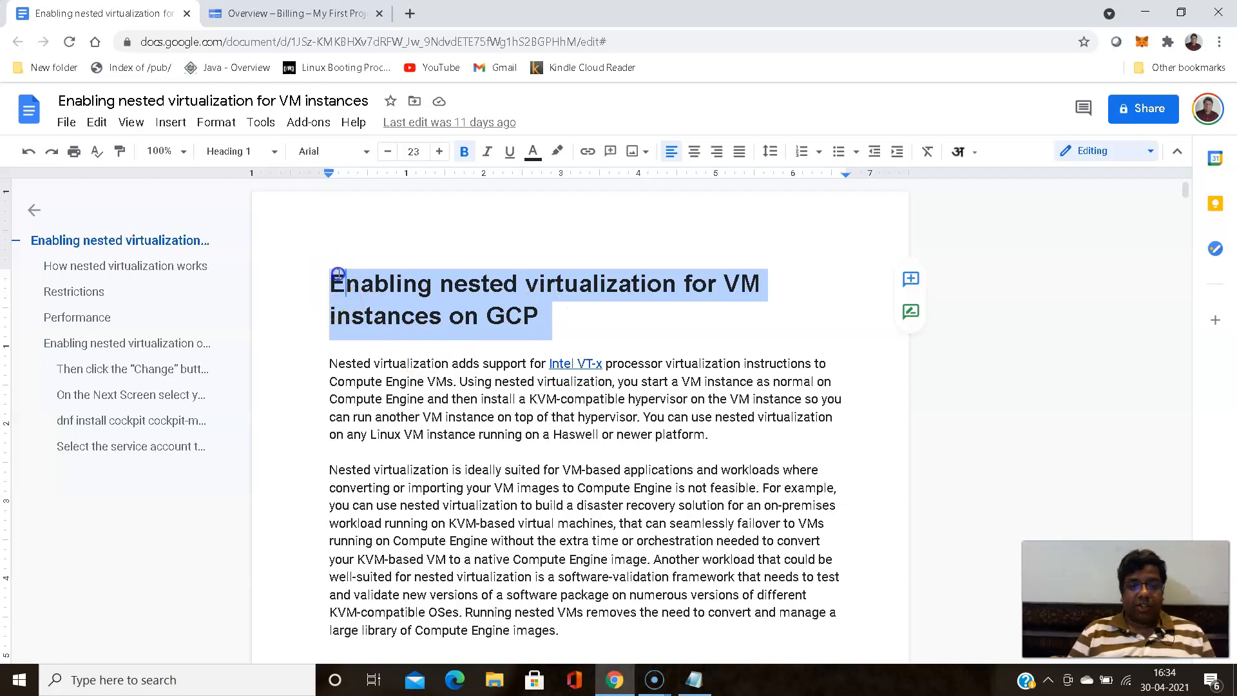
{"action": "left_click", "coordinate": [451, 288]}
{"action": "left_click_drag", "start_coordinate": [544, 320], "coordinate": [329, 275]}
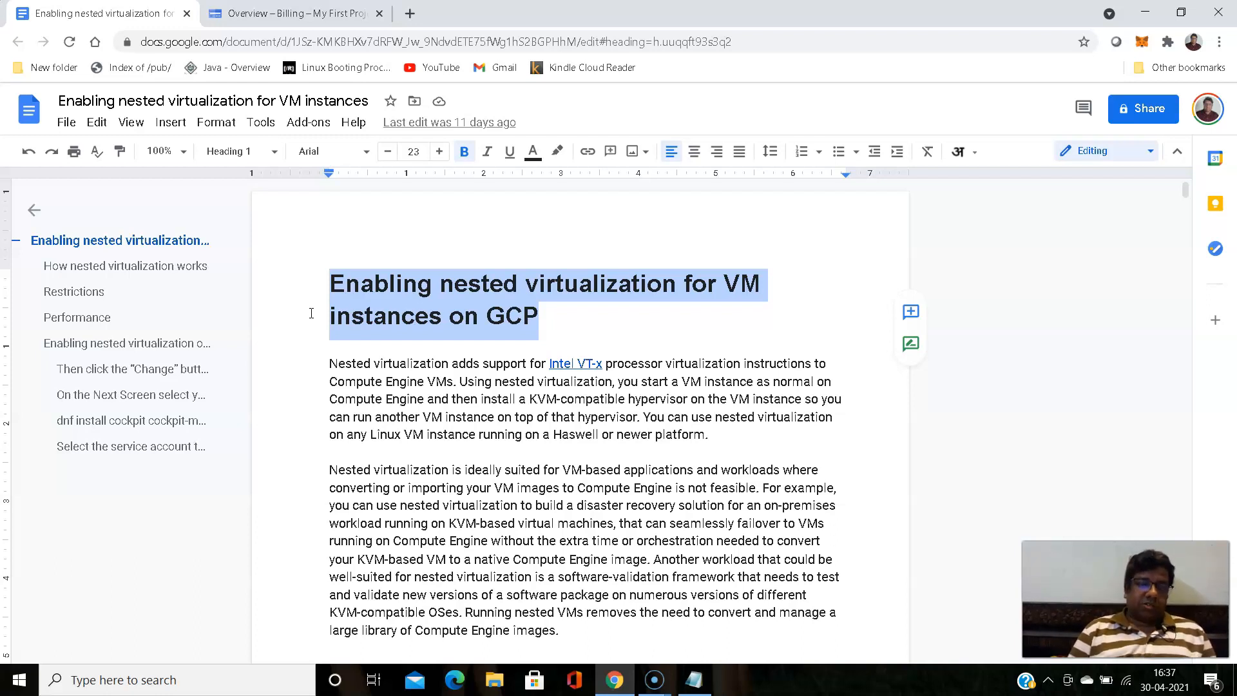
{"action": "scroll", "coordinate": [304, 295], "scroll_direction": "down", "scroll_amount": 3}
{"action": "scroll", "coordinate": [303, 295], "scroll_direction": "up", "scroll_amount": 3}
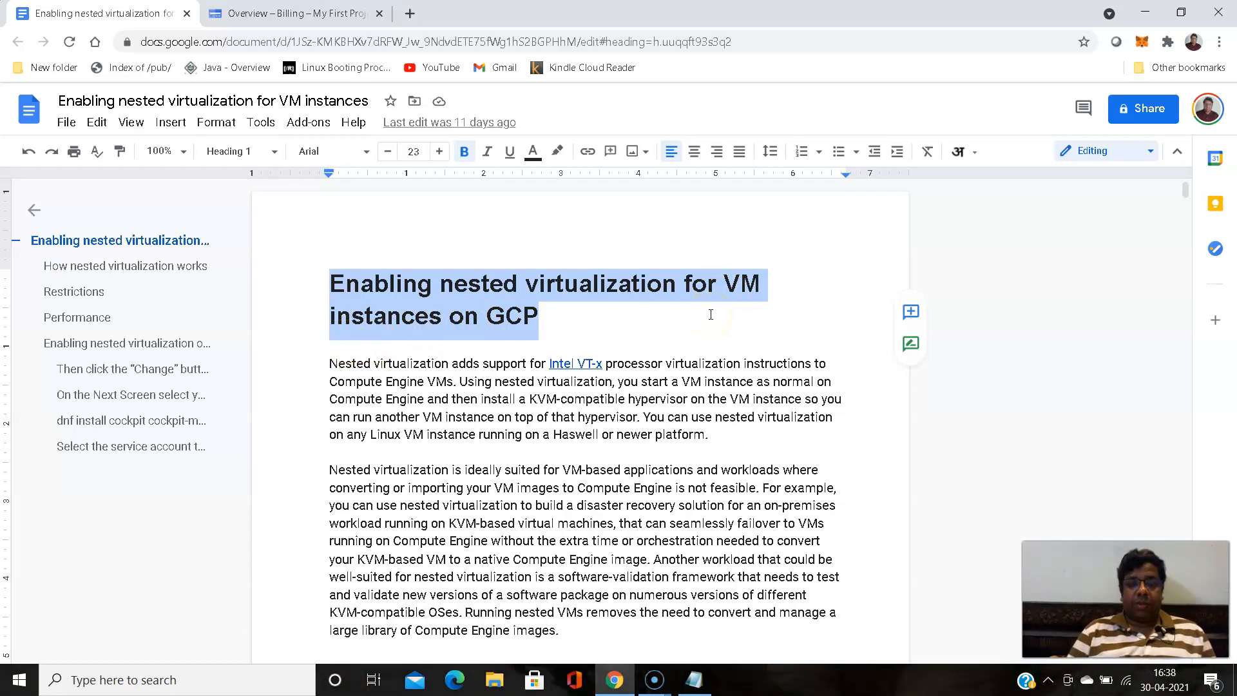
{"action": "scroll", "coordinate": [709, 315], "scroll_direction": "down", "scroll_amount": 2}
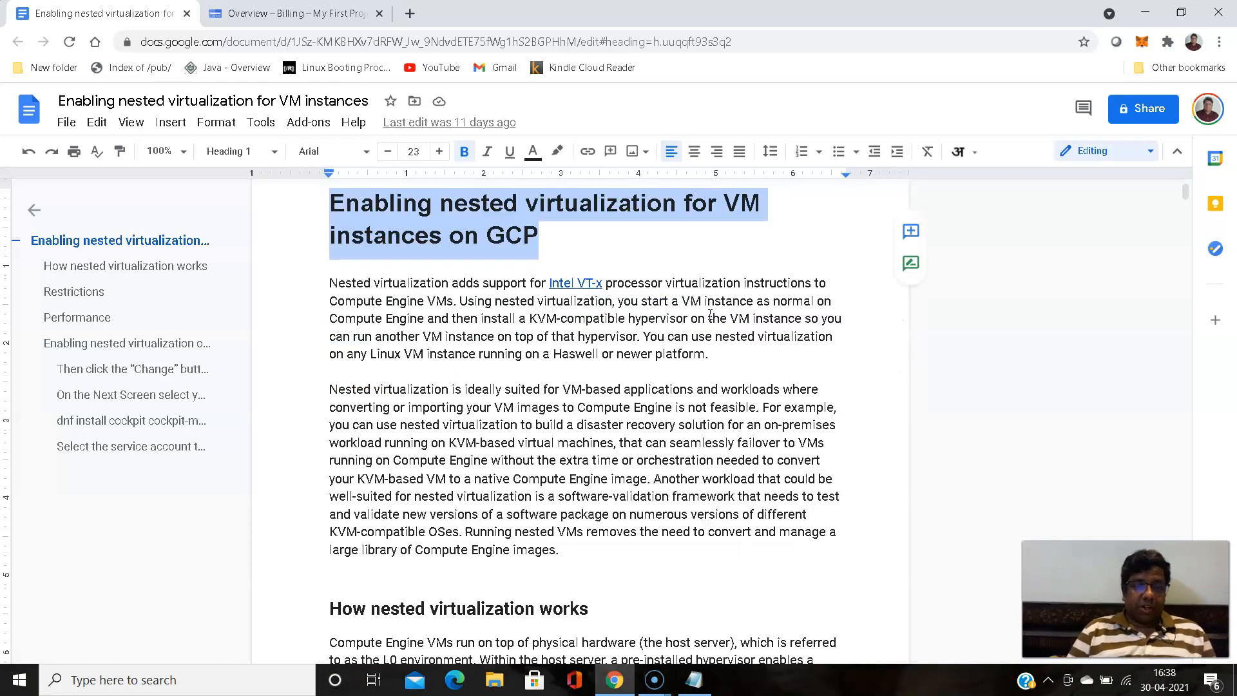
{"action": "scroll", "coordinate": [702, 314], "scroll_direction": "up", "scroll_amount": 1}
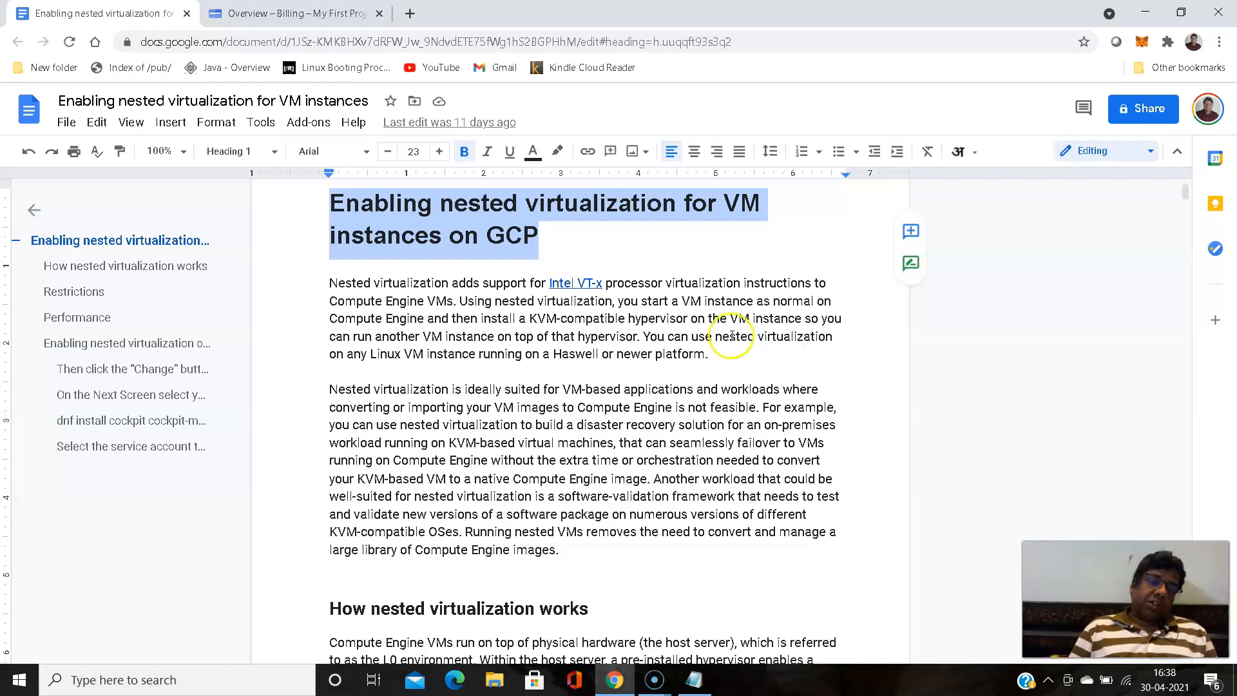
- Review the introduction paragraphs, selecting their opening word and scrolling through the section
{"action": "left_click_drag", "start_coordinate": [327, 282], "coordinate": [376, 283]}
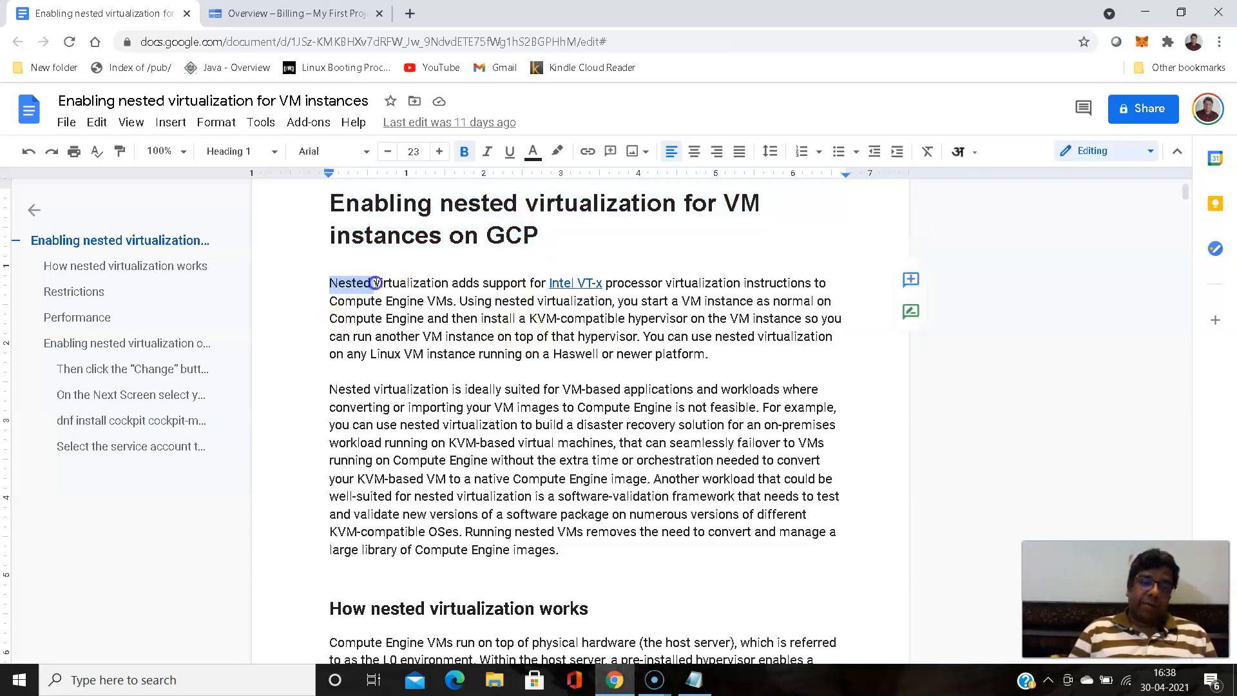
{"action": "left_click", "coordinate": [325, 267]}
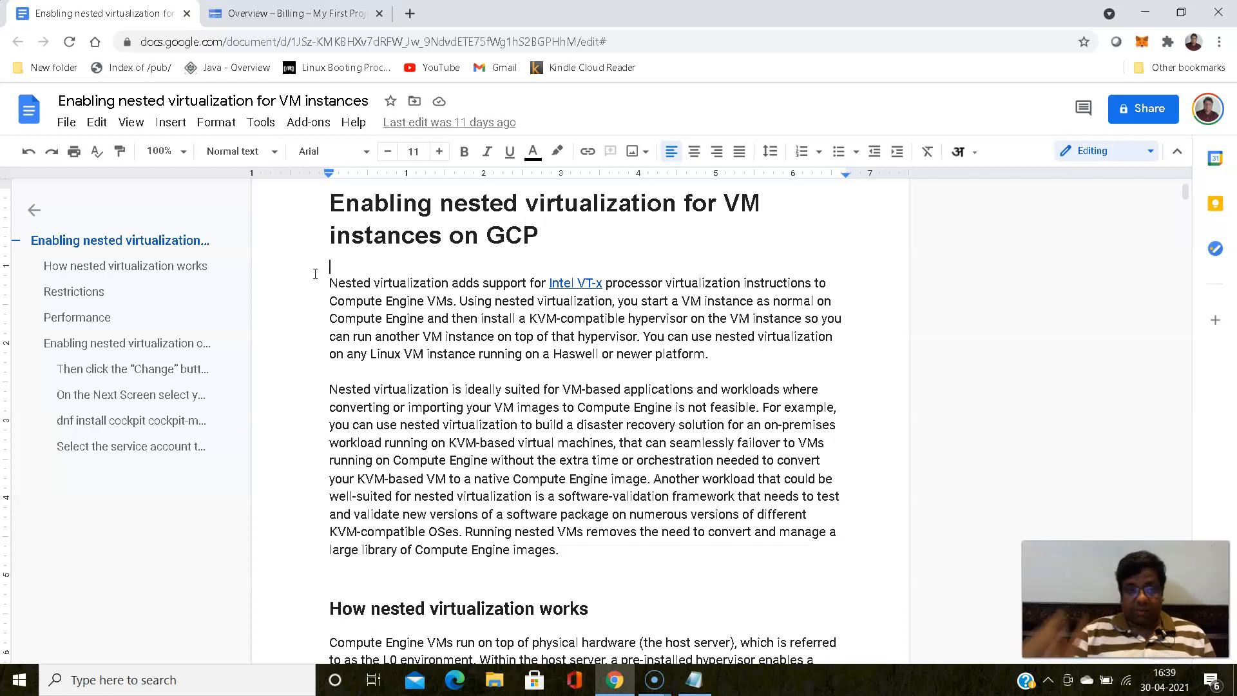
{"action": "left_click", "coordinate": [317, 296]}
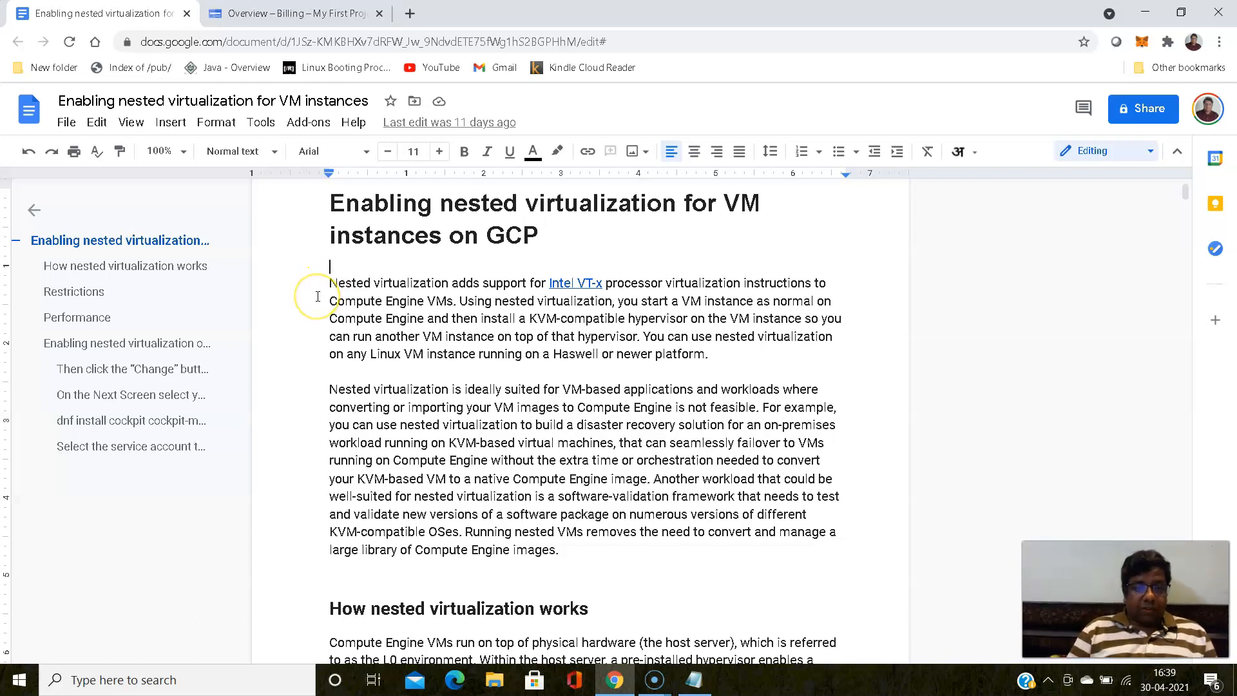
{"action": "scroll", "coordinate": [317, 297], "scroll_direction": "down", "scroll_amount": 1}
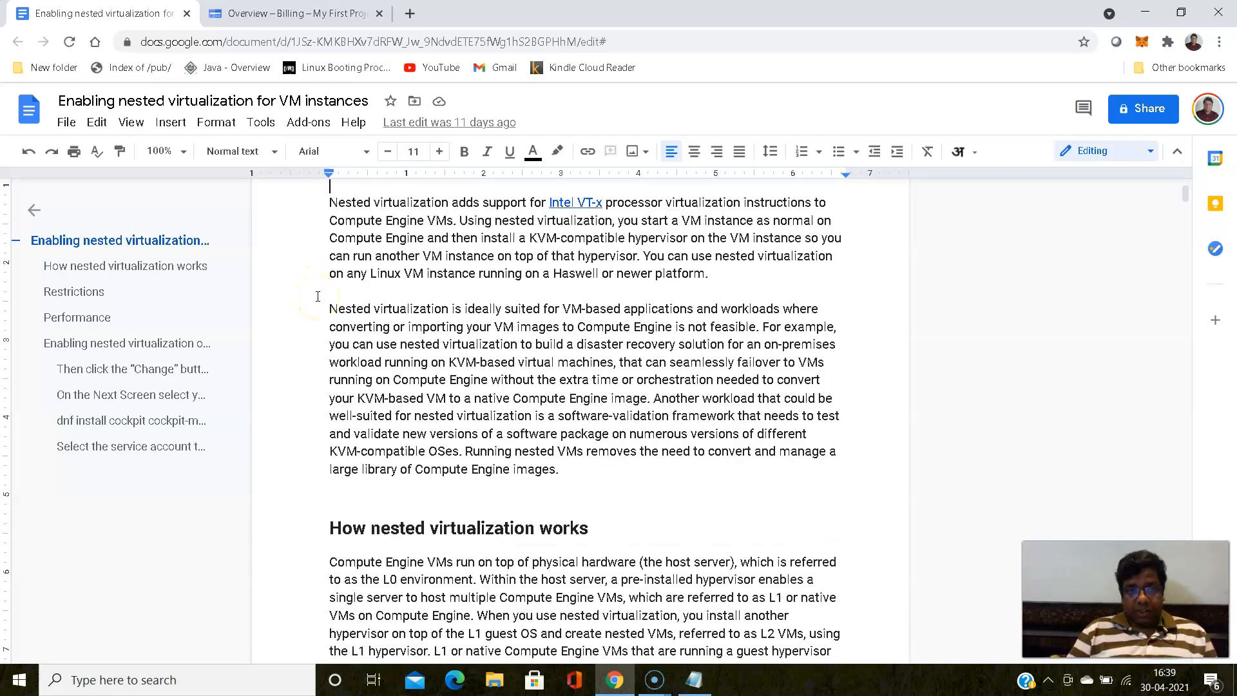
{"action": "scroll", "coordinate": [318, 296], "scroll_direction": "down", "scroll_amount": 2}
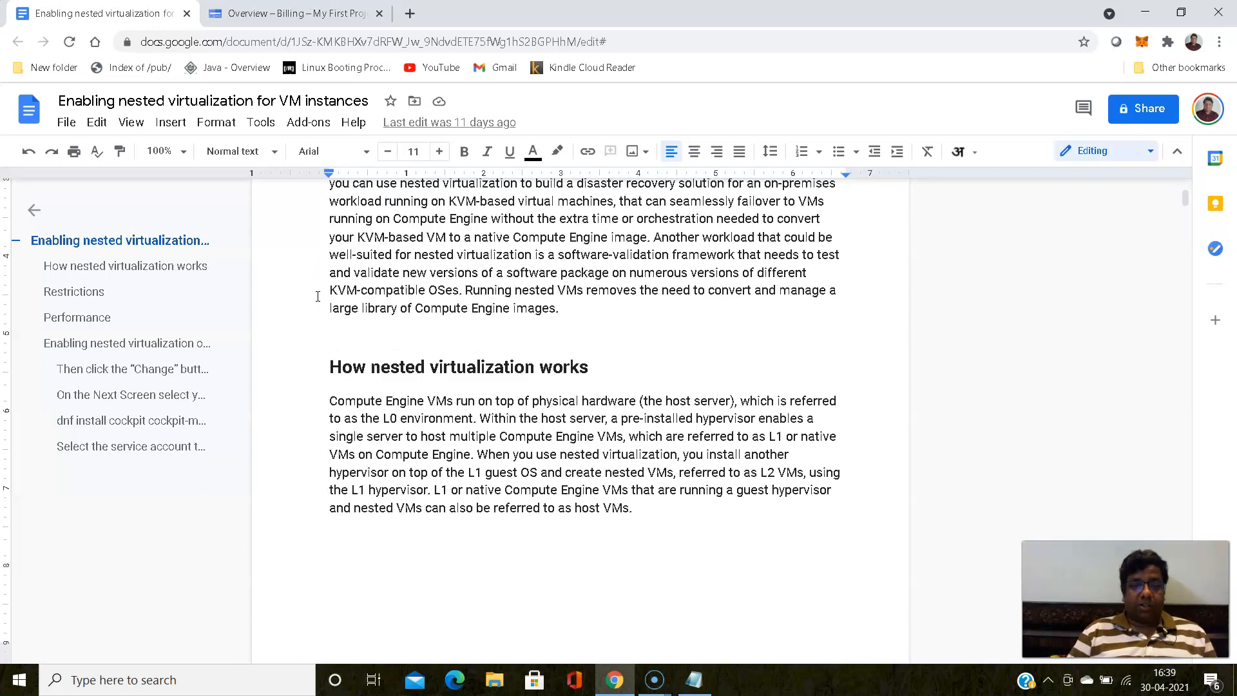
{"action": "scroll", "coordinate": [318, 297], "scroll_direction": "up", "scroll_amount": 2}
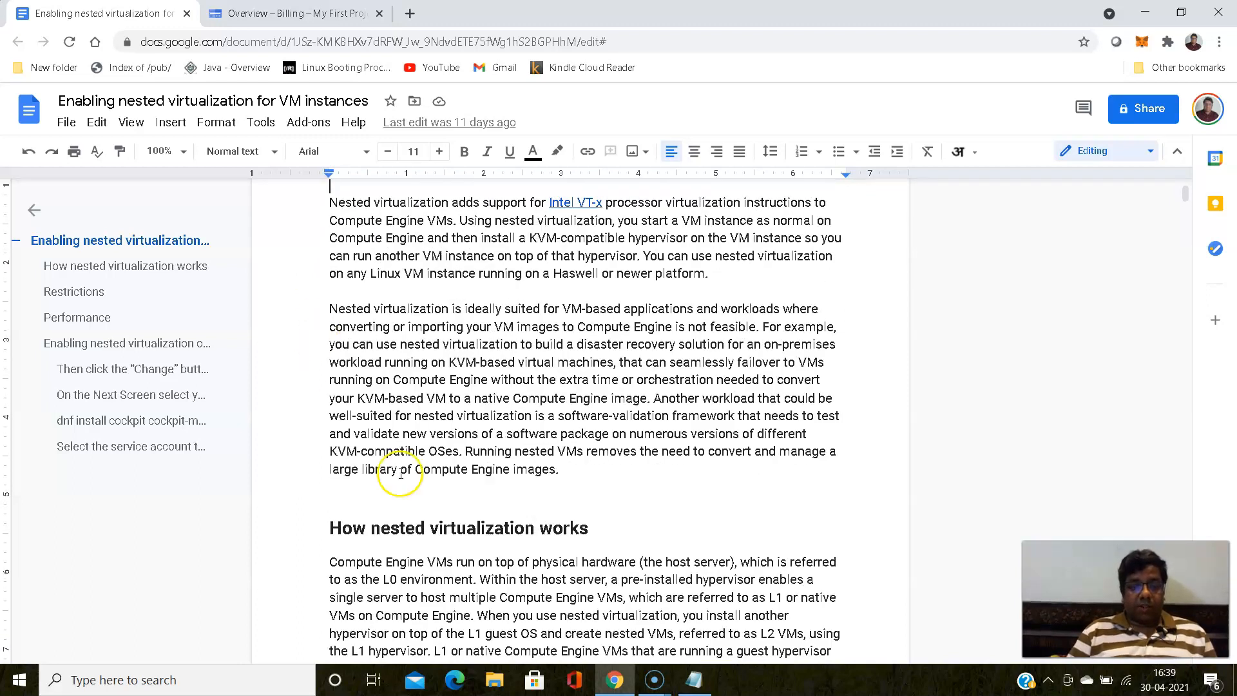
{"action": "scroll", "coordinate": [341, 416], "scroll_direction": "up", "scroll_amount": 1}
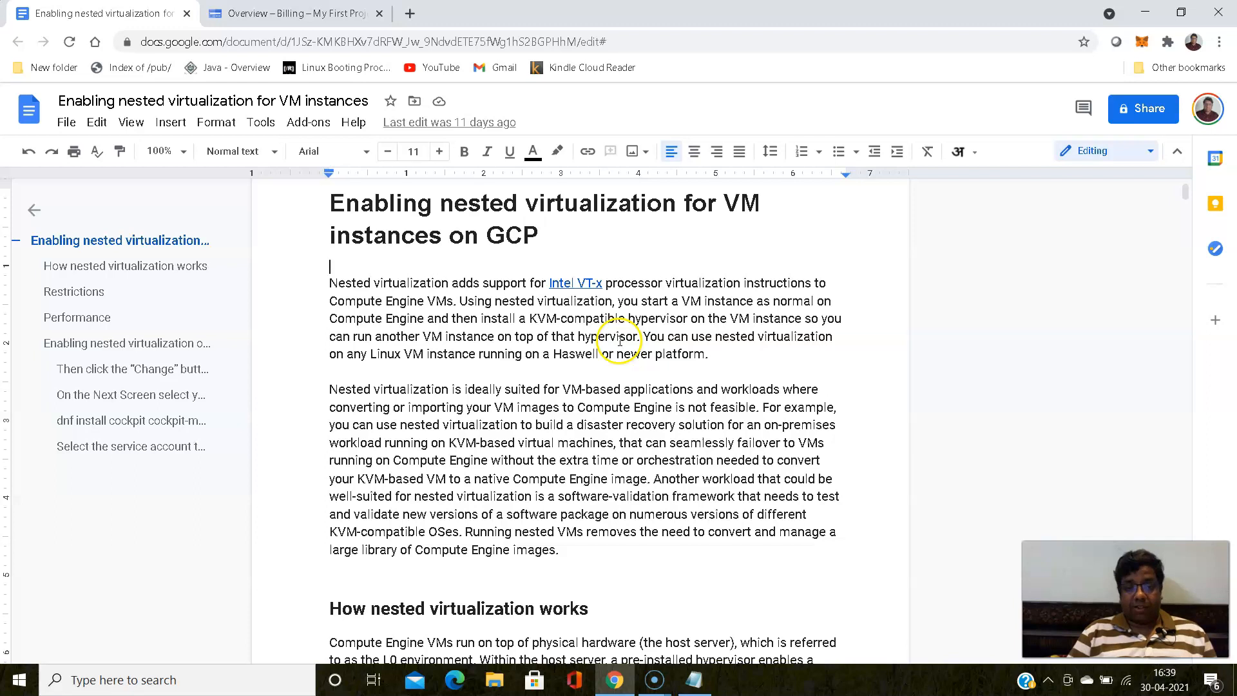
- Select and review key sentences in the introduction about Linux VM platforms and suitable workloads
{"action": "left_click_drag", "start_coordinate": [636, 336], "coordinate": [753, 355]}
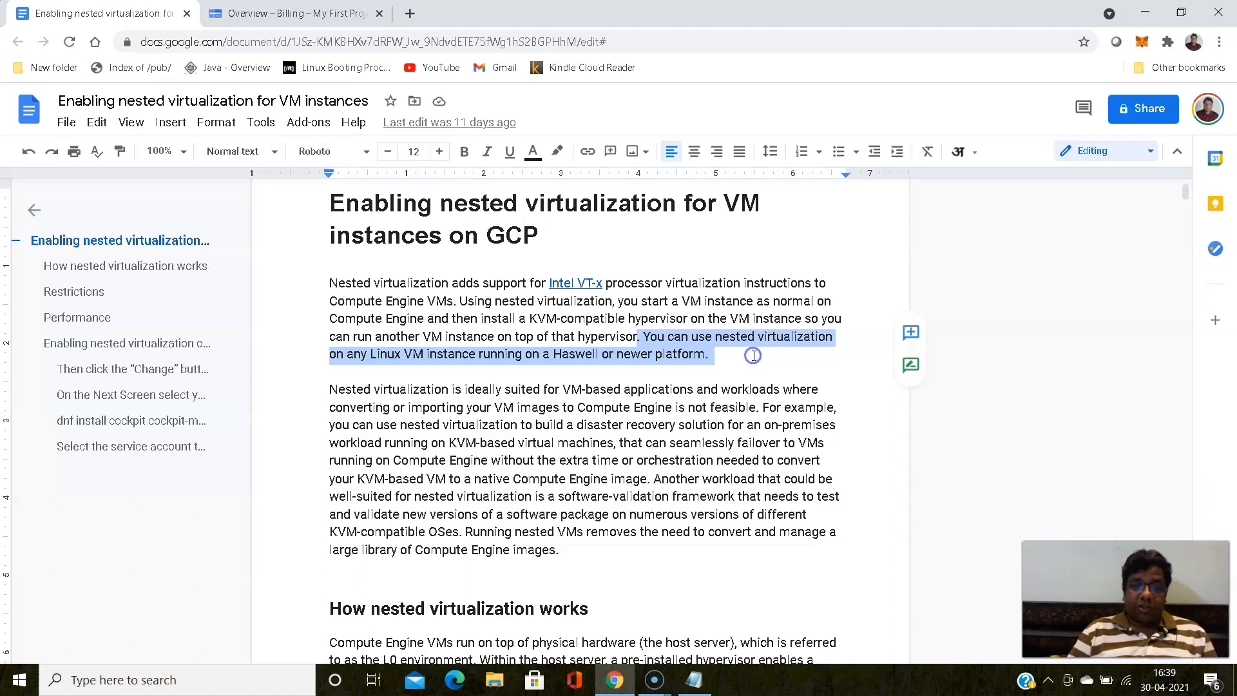
{"action": "left_click", "coordinate": [752, 355]}
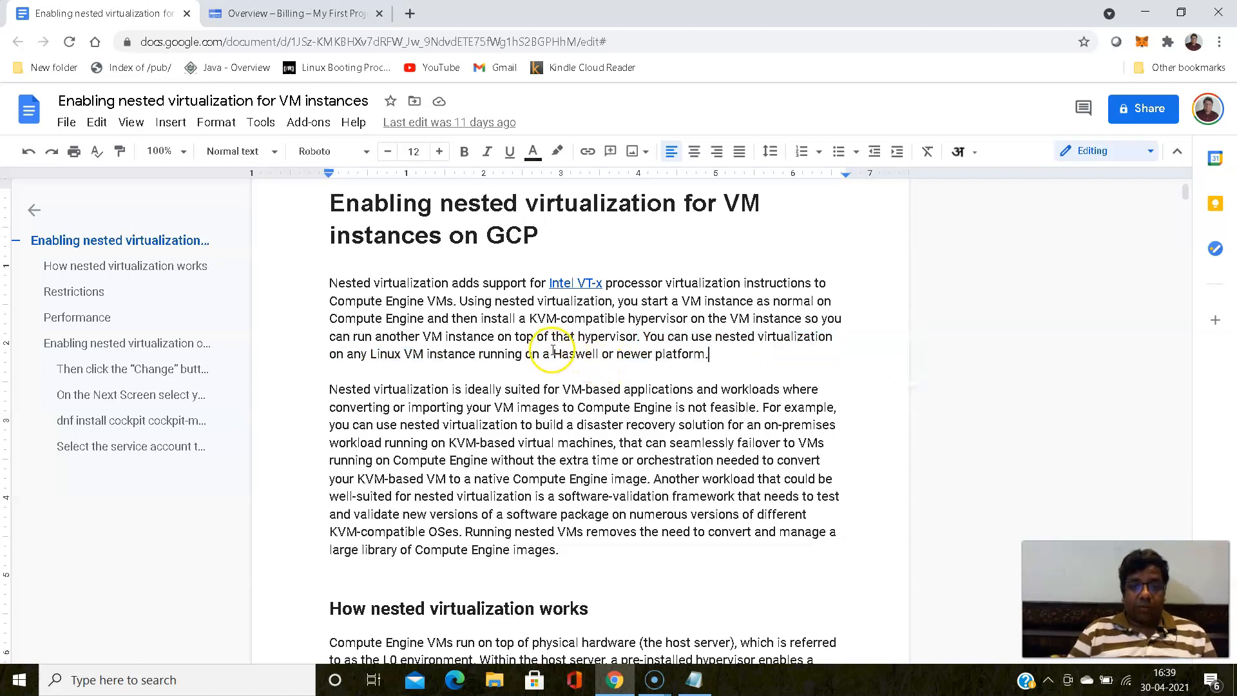
{"action": "left_click_drag", "start_coordinate": [552, 356], "coordinate": [611, 352]}
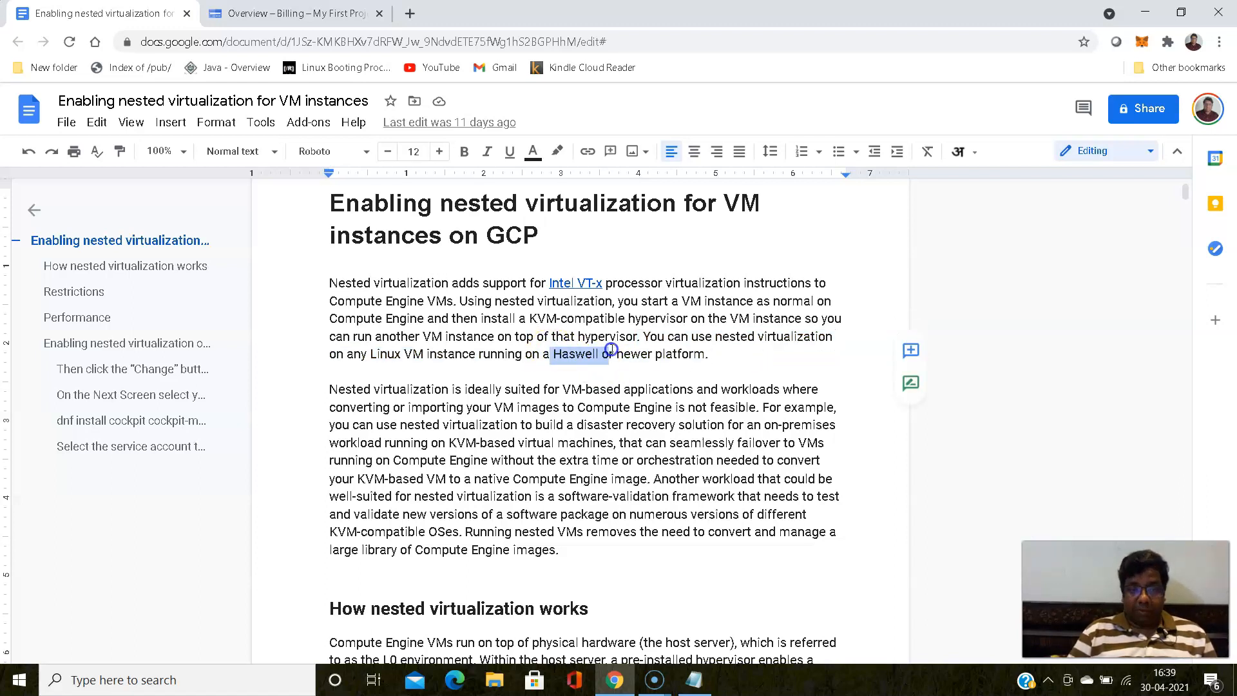
{"action": "left_click", "coordinate": [710, 354]}
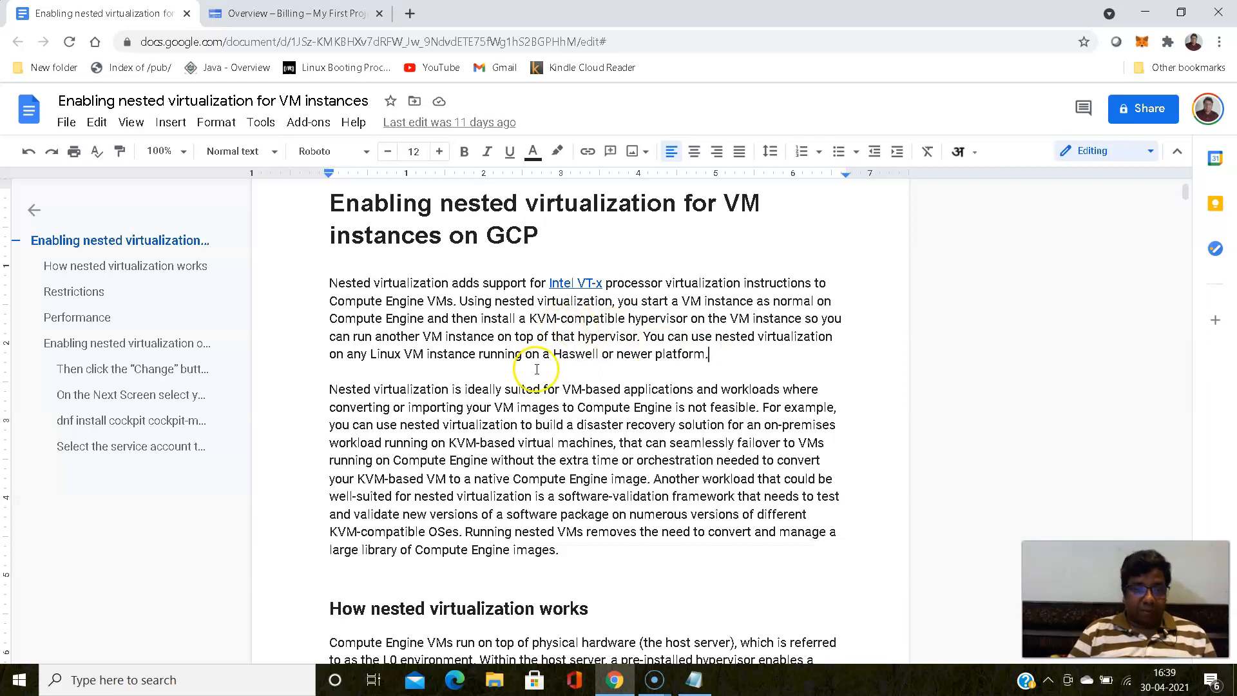
{"action": "scroll", "coordinate": [337, 377], "scroll_direction": "down", "scroll_amount": 3}
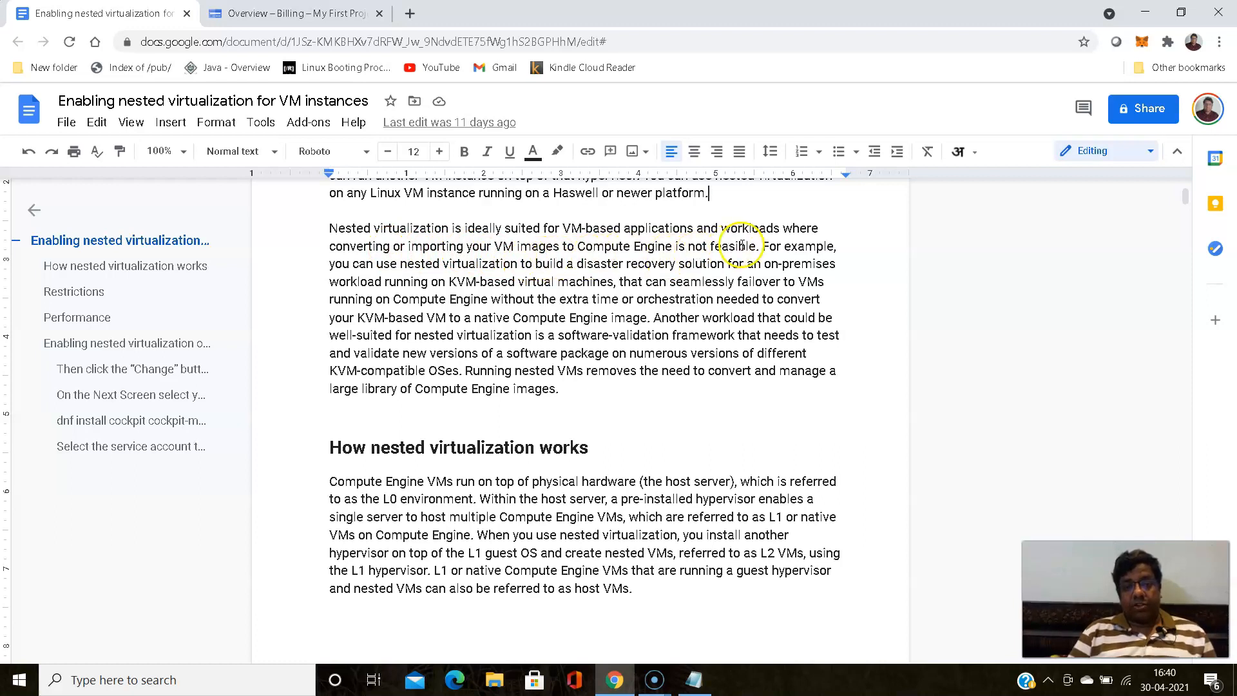
{"action": "left_click_drag", "start_coordinate": [756, 246], "coordinate": [323, 236]}
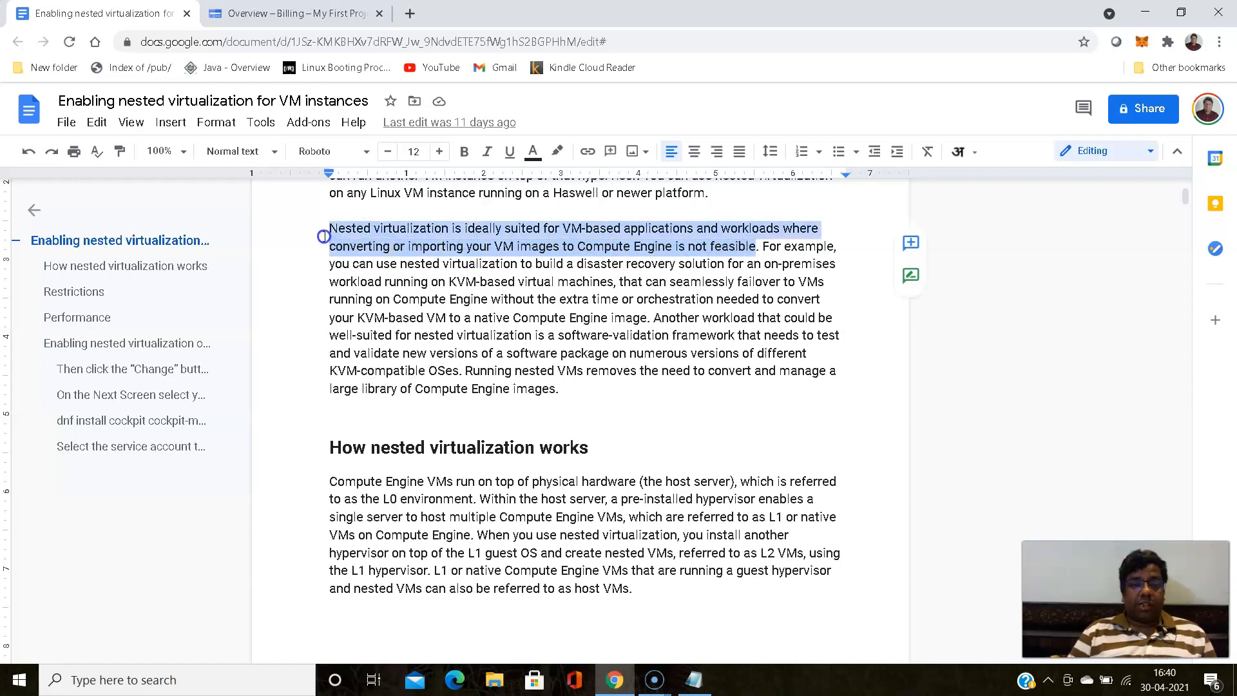
{"action": "left_click", "coordinate": [493, 283]}
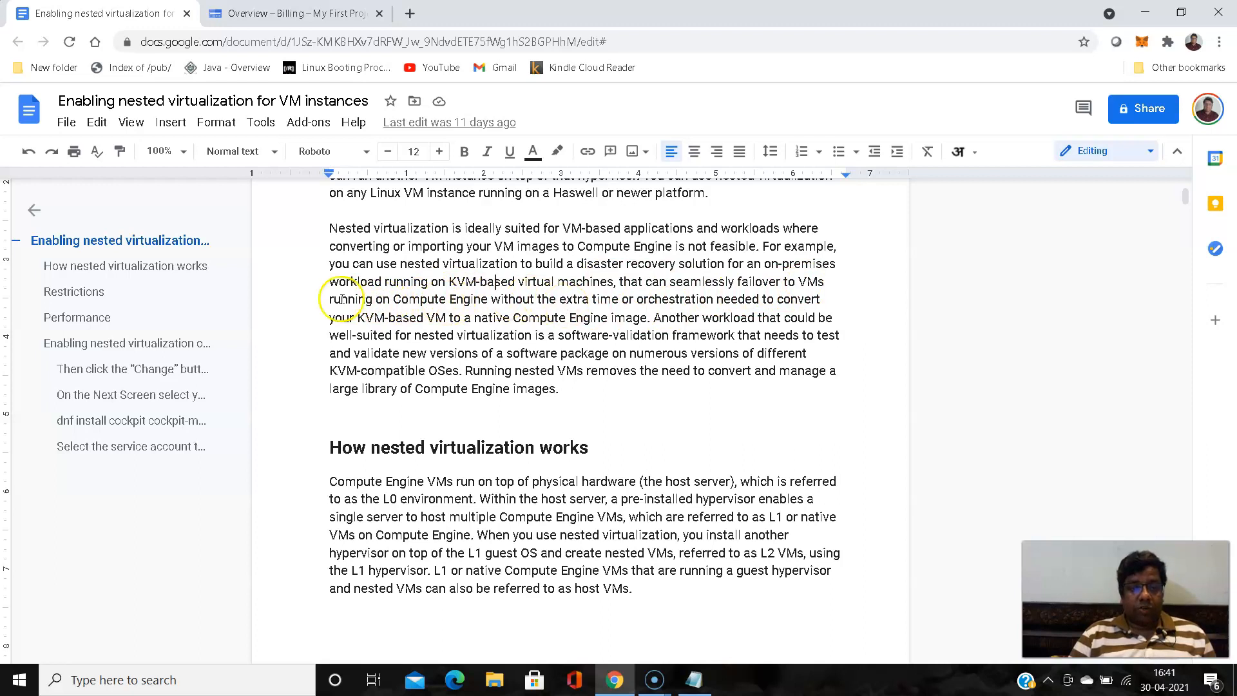
- Select and review the passages in the second introduction paragraph about conversion and software validation
{"action": "left_click_drag", "start_coordinate": [492, 294], "coordinate": [649, 317]}
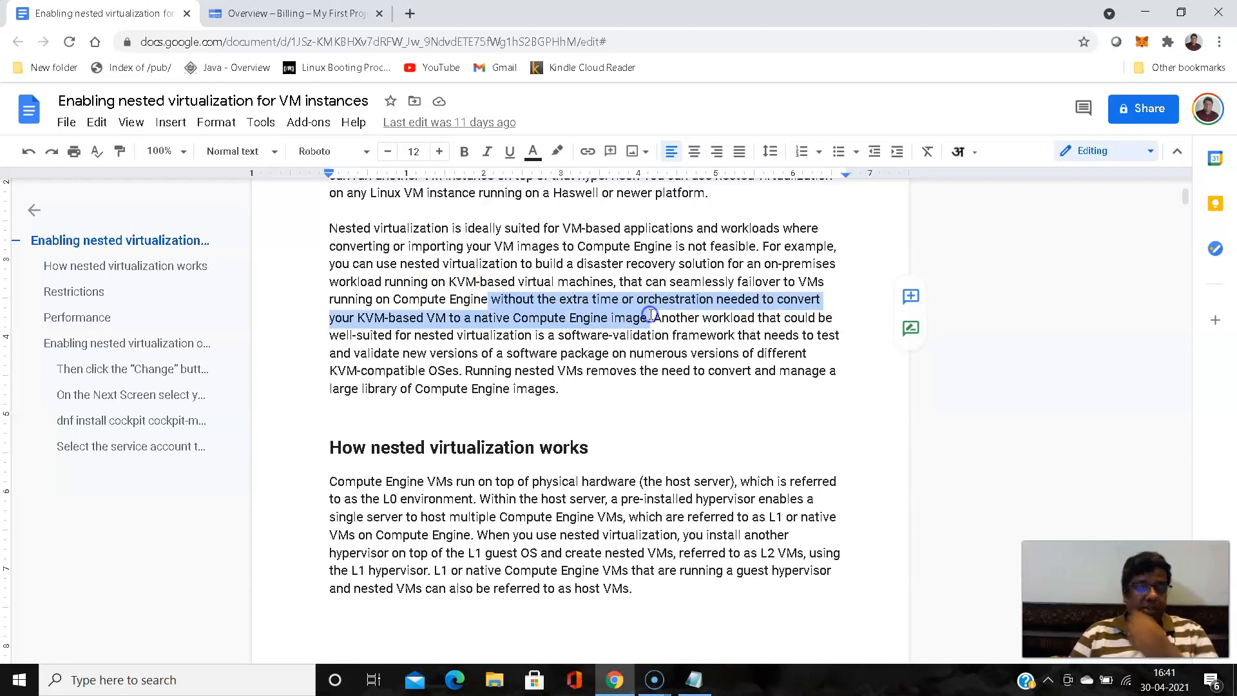
{"action": "left_click", "coordinate": [729, 330]}
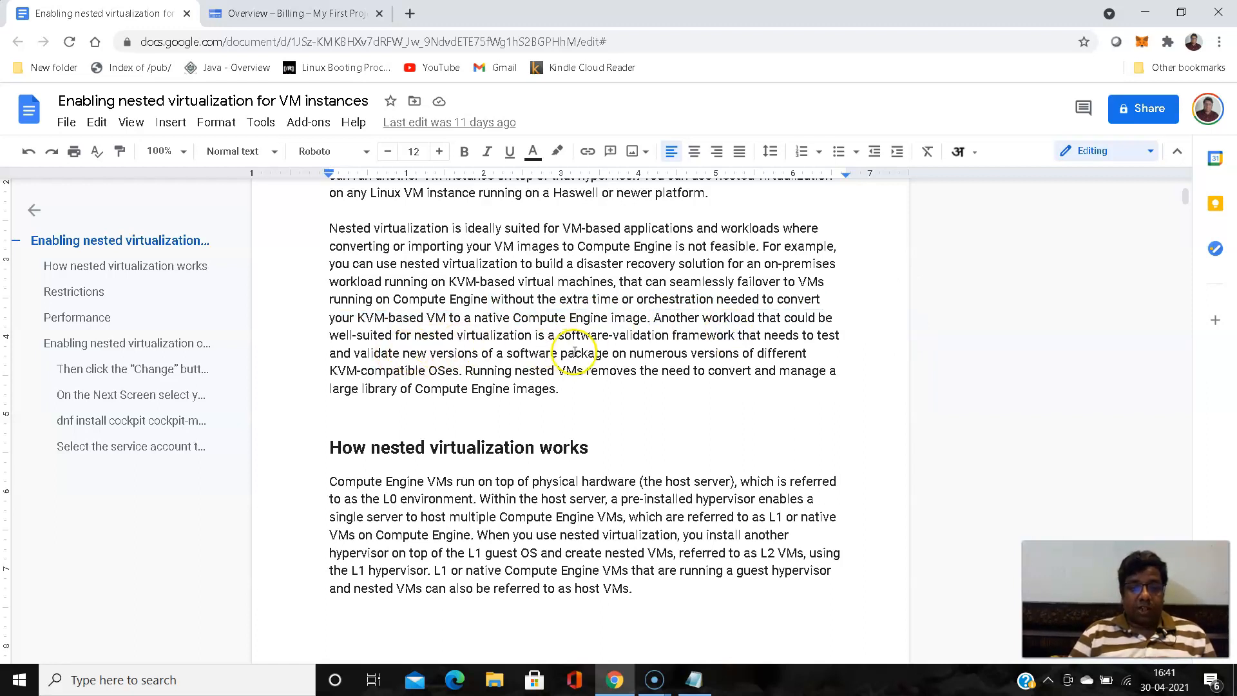
{"action": "left_click_drag", "start_coordinate": [652, 315], "coordinate": [731, 333]}
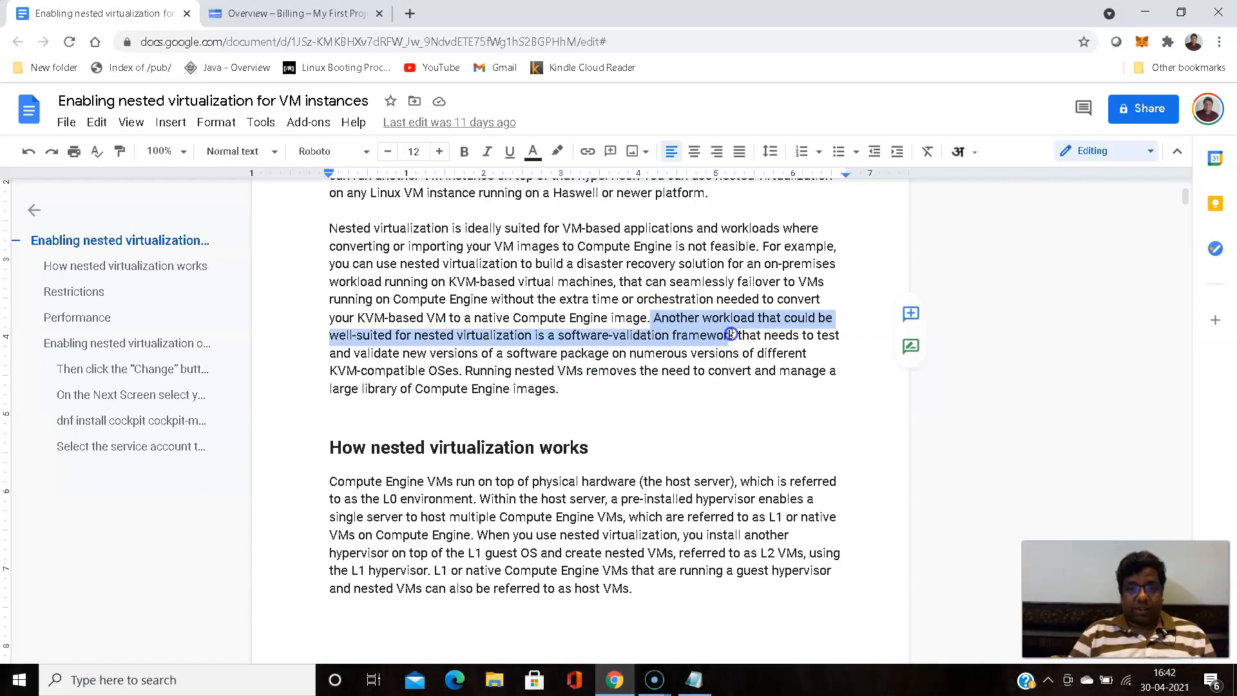
{"action": "left_click", "coordinate": [646, 356]}
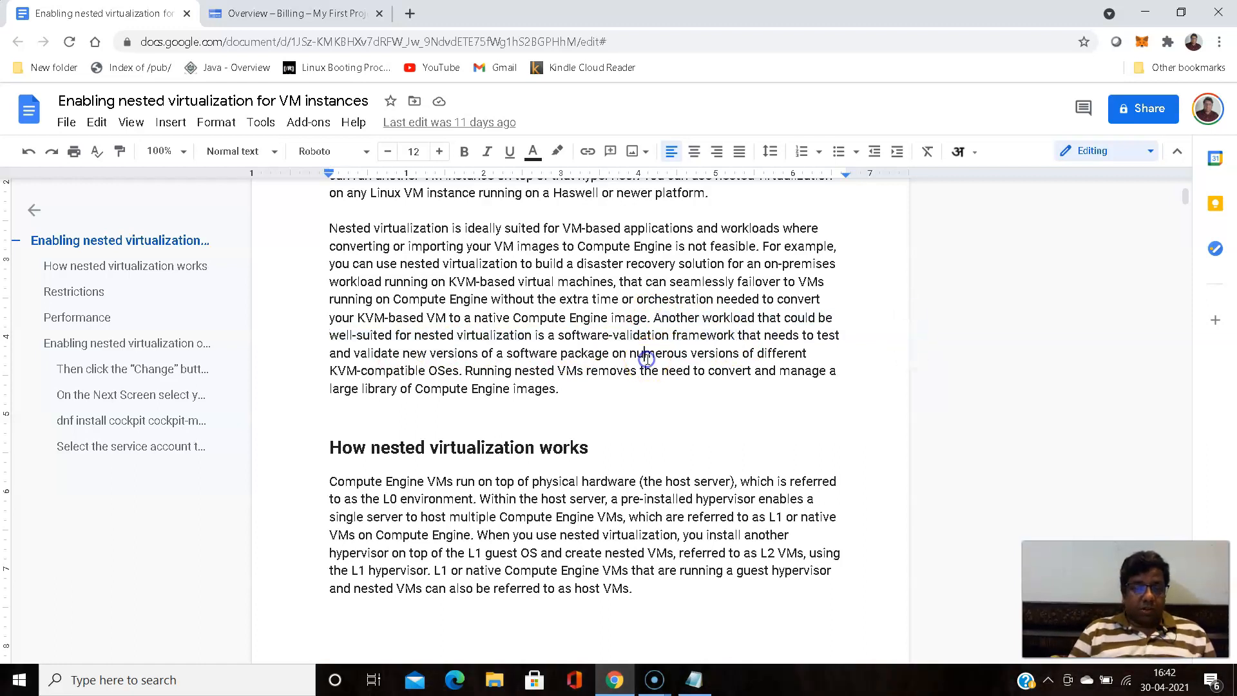
{"action": "scroll", "coordinate": [646, 358], "scroll_direction": "down", "scroll_amount": 2}
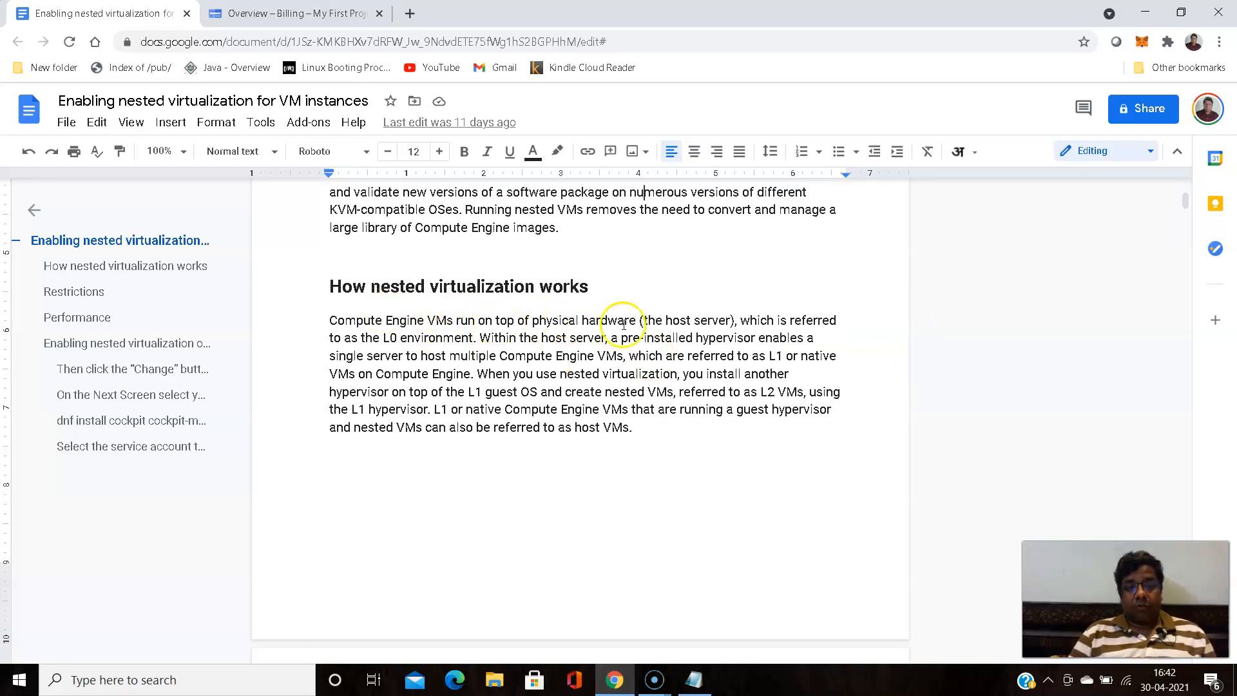
- Review the How nested virtualization works section and its diagram, selecting phrases about the host server
{"action": "left_click_drag", "start_coordinate": [644, 320], "coordinate": [710, 318]}
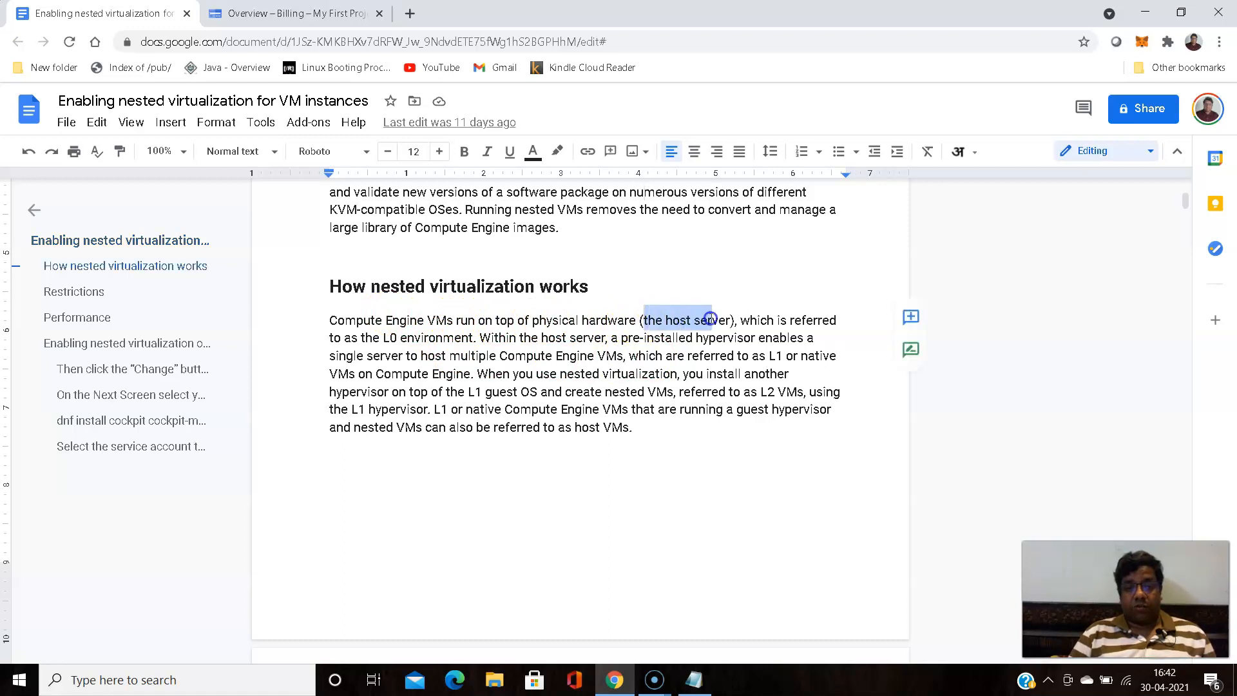
{"action": "left_click_drag", "start_coordinate": [329, 337], "coordinate": [484, 340]}
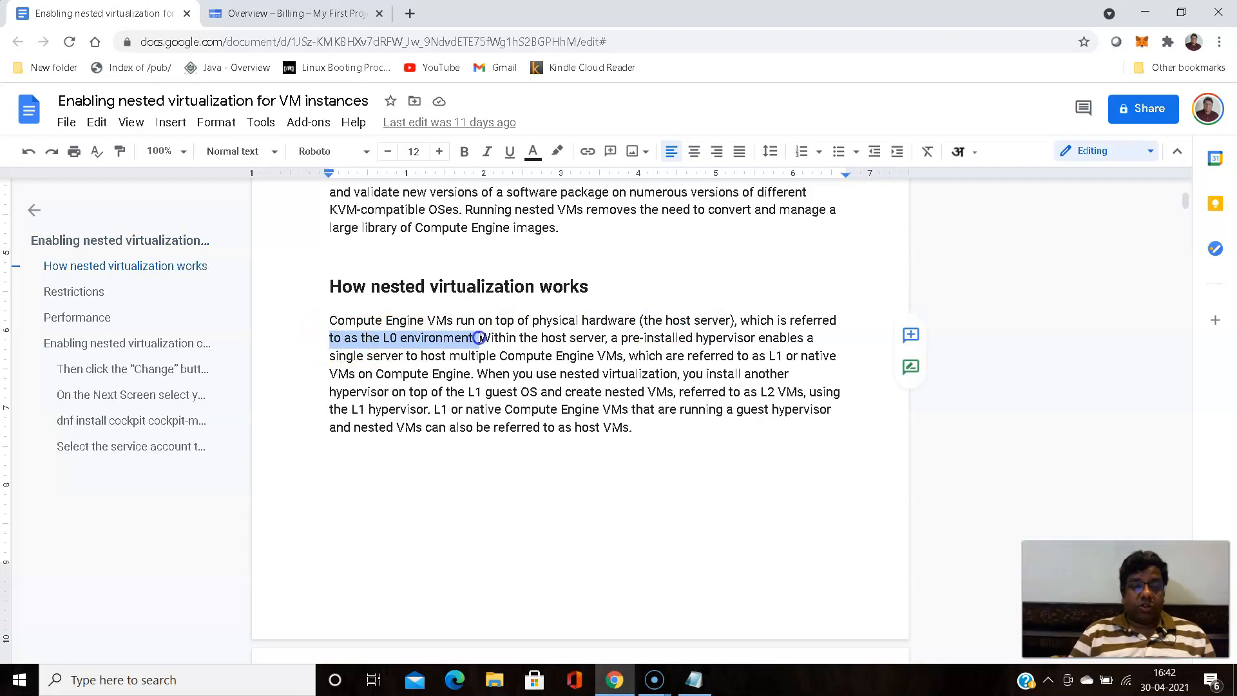
{"action": "scroll", "coordinate": [506, 331], "scroll_direction": "down", "scroll_amount": 8}
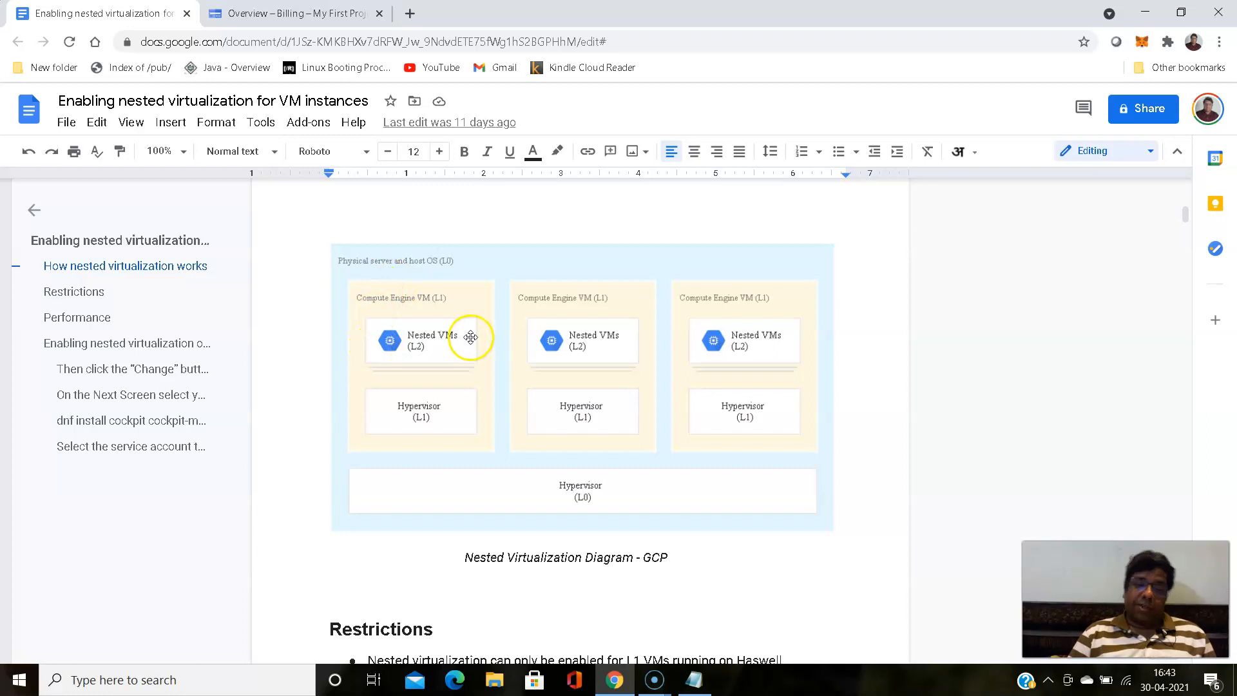
{"action": "scroll", "coordinate": [553, 331], "scroll_direction": "up", "scroll_amount": 6}
{"action": "scroll", "coordinate": [554, 333], "scroll_direction": "up", "scroll_amount": 1}
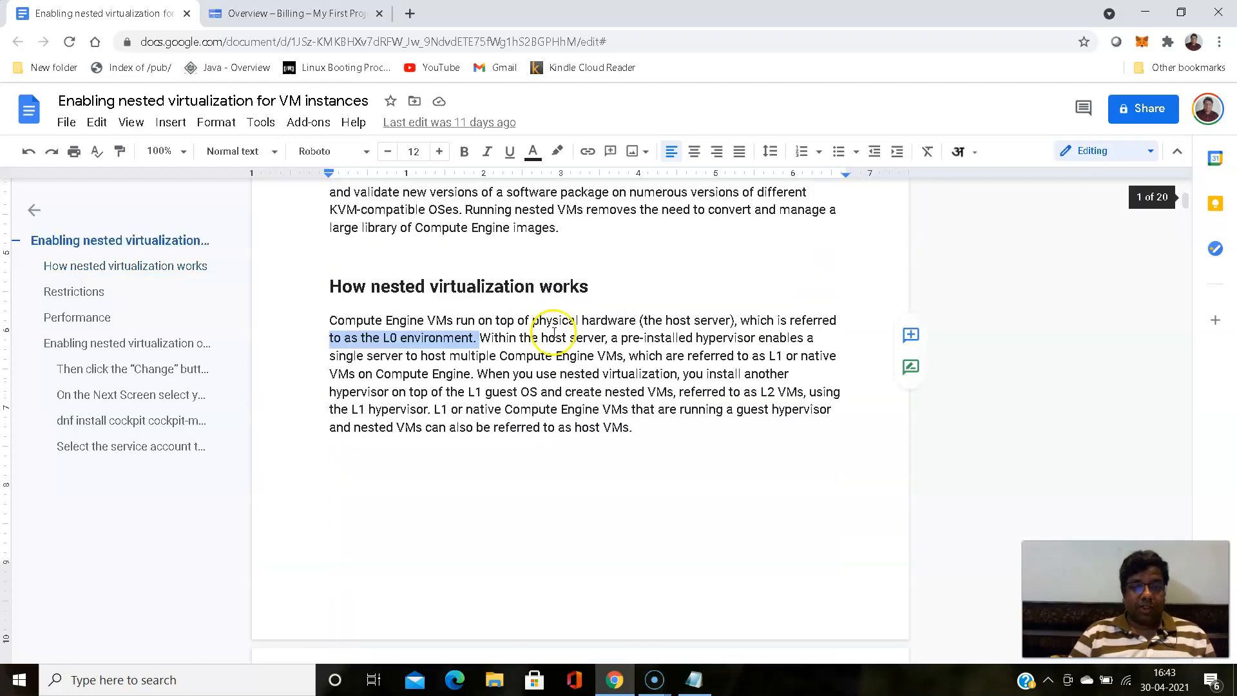
{"action": "left_click", "coordinate": [547, 352]}
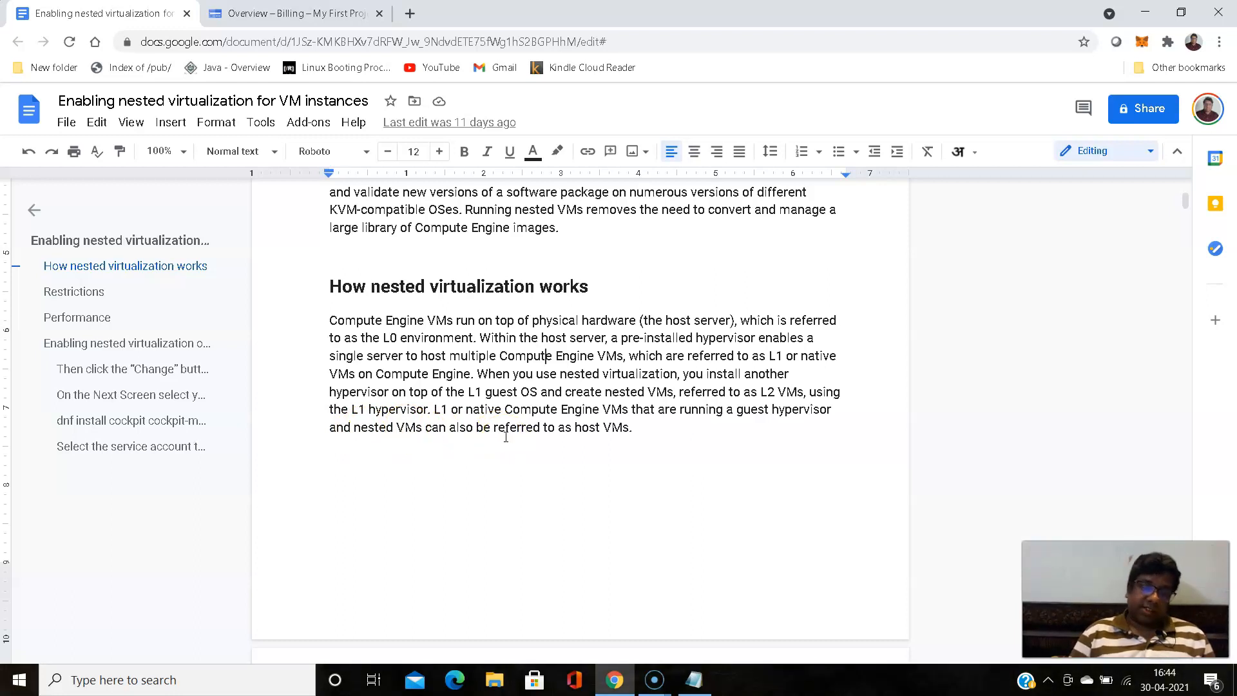
- Review the Restrictions list, selecting phrases about processors, machine types and unsupported hypervisors
{"action": "scroll", "coordinate": [430, 390], "scroll_direction": "down", "scroll_amount": 15}
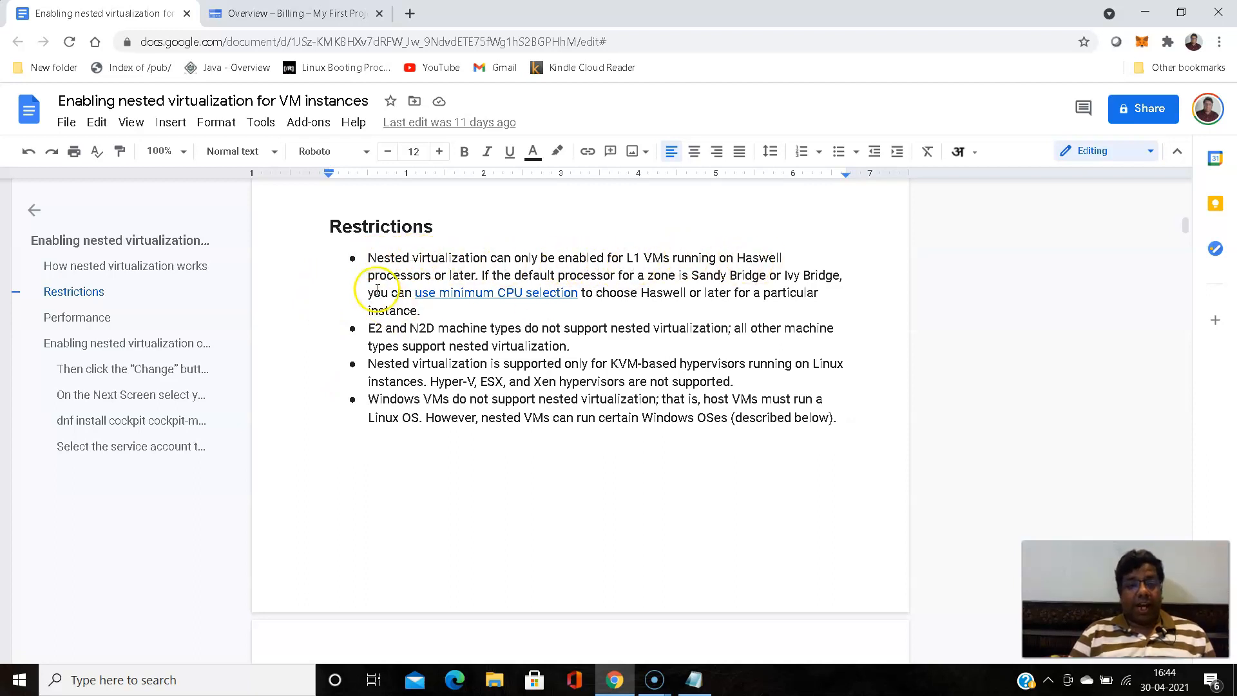
{"action": "left_click_drag", "start_coordinate": [366, 277], "coordinate": [446, 278]}
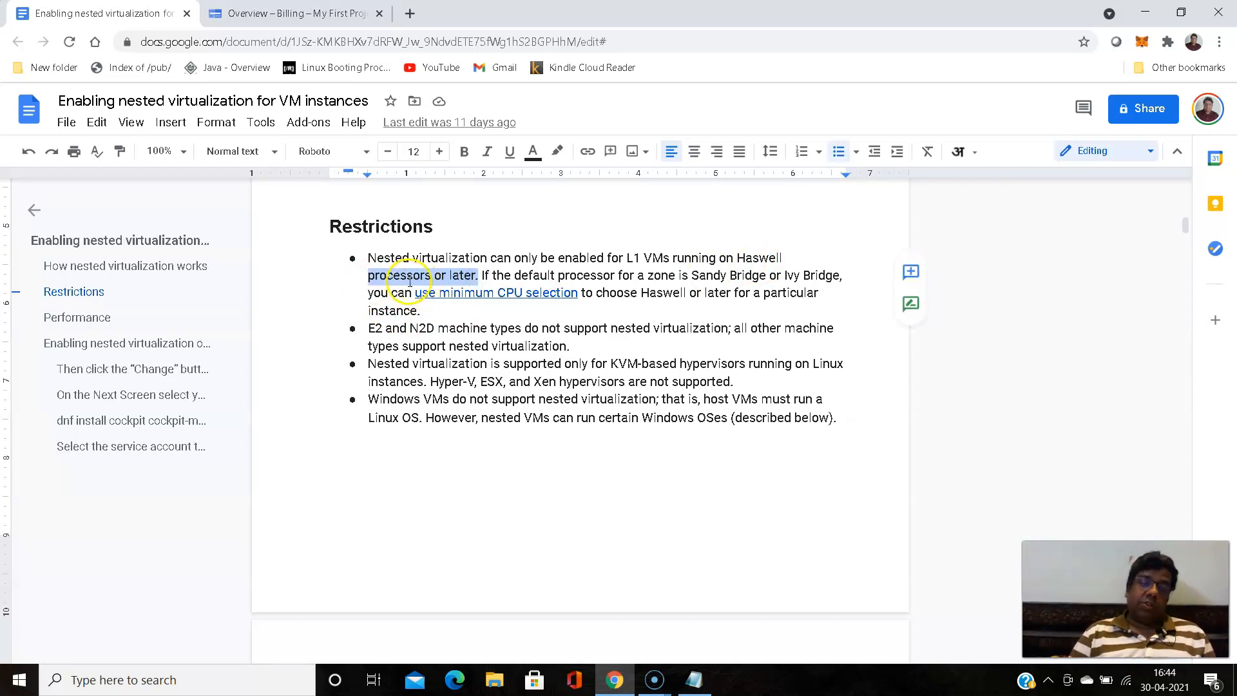
{"action": "left_click", "coordinate": [339, 330]}
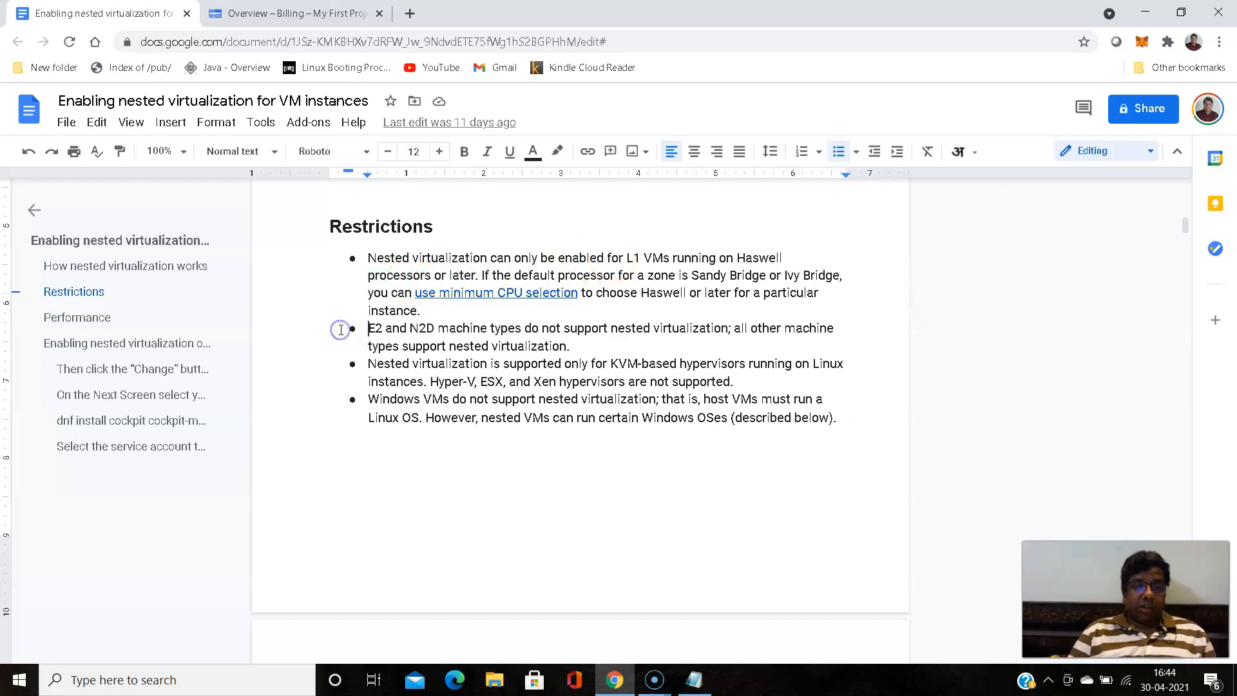
{"action": "scroll", "coordinate": [361, 325], "scroll_direction": "down", "scroll_amount": 1}
{"action": "scroll", "coordinate": [407, 329], "scroll_direction": "up", "scroll_amount": 1}
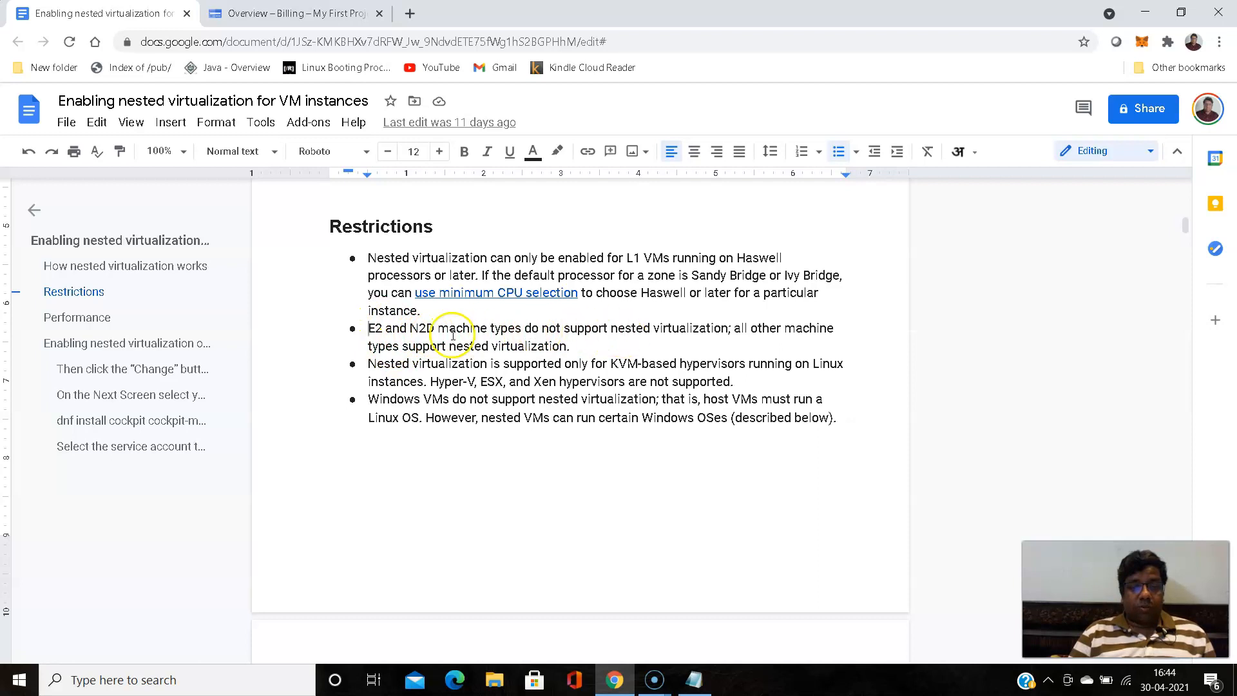
{"action": "left_click_drag", "start_coordinate": [368, 325], "coordinate": [427, 322]}
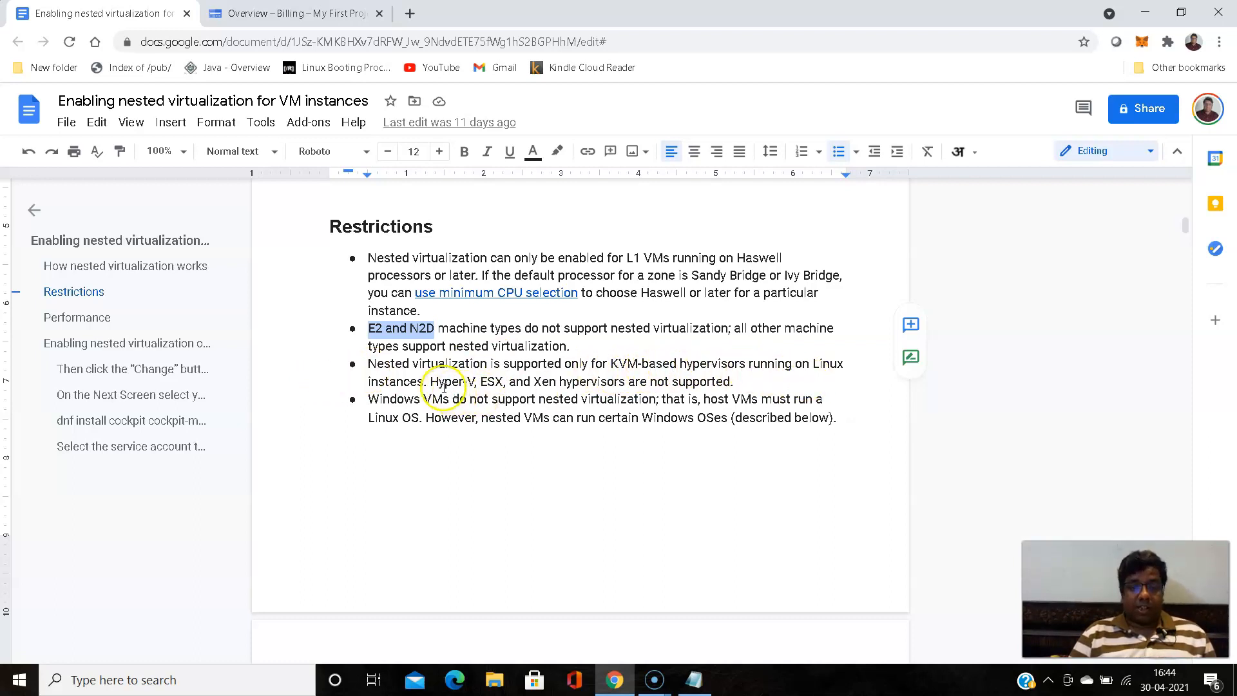
{"action": "left_click_drag", "start_coordinate": [429, 382], "coordinate": [736, 385]}
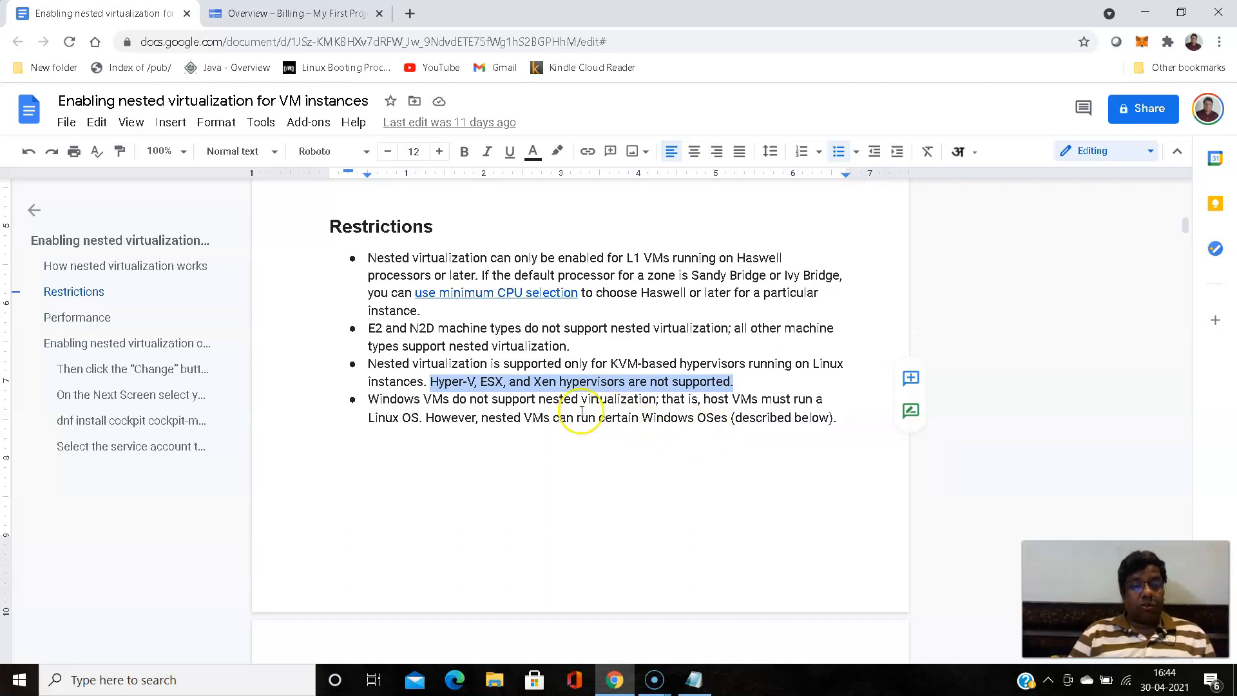
- Select the unsupported hypervisor names and the KVM-based hypervisors phrase in the Restrictions list
{"action": "left_click", "coordinate": [476, 381]}
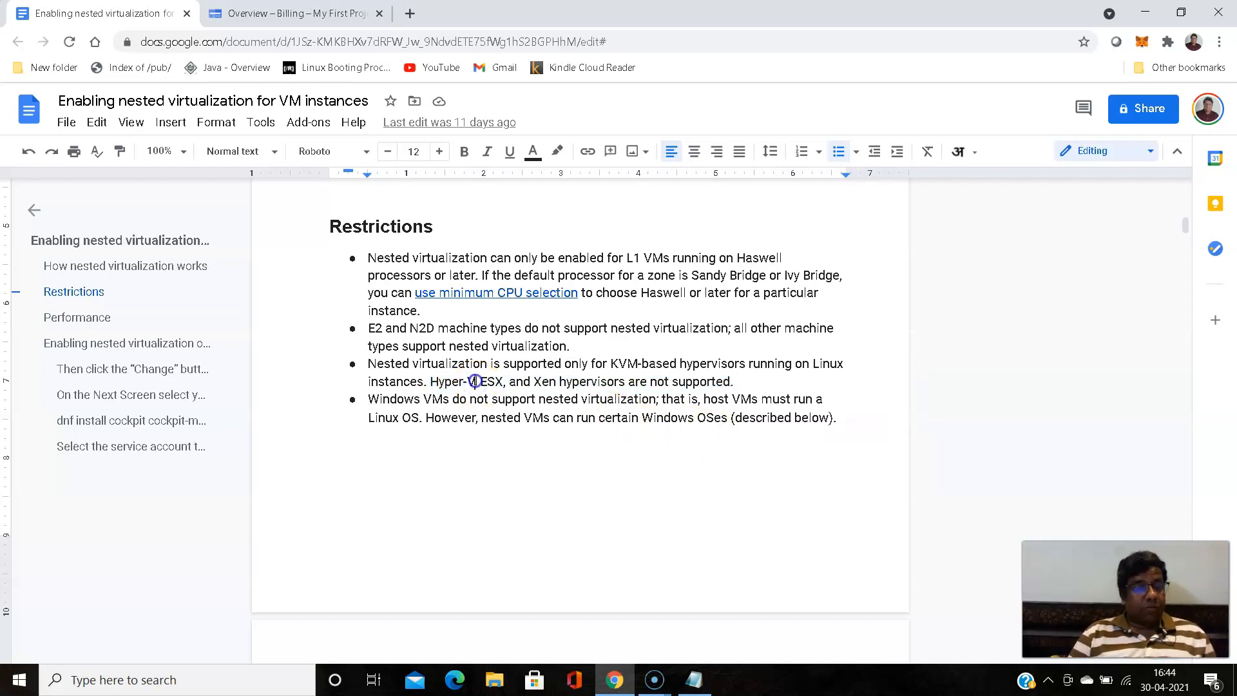
{"action": "left_click_drag", "start_coordinate": [475, 381], "coordinate": [430, 379]}
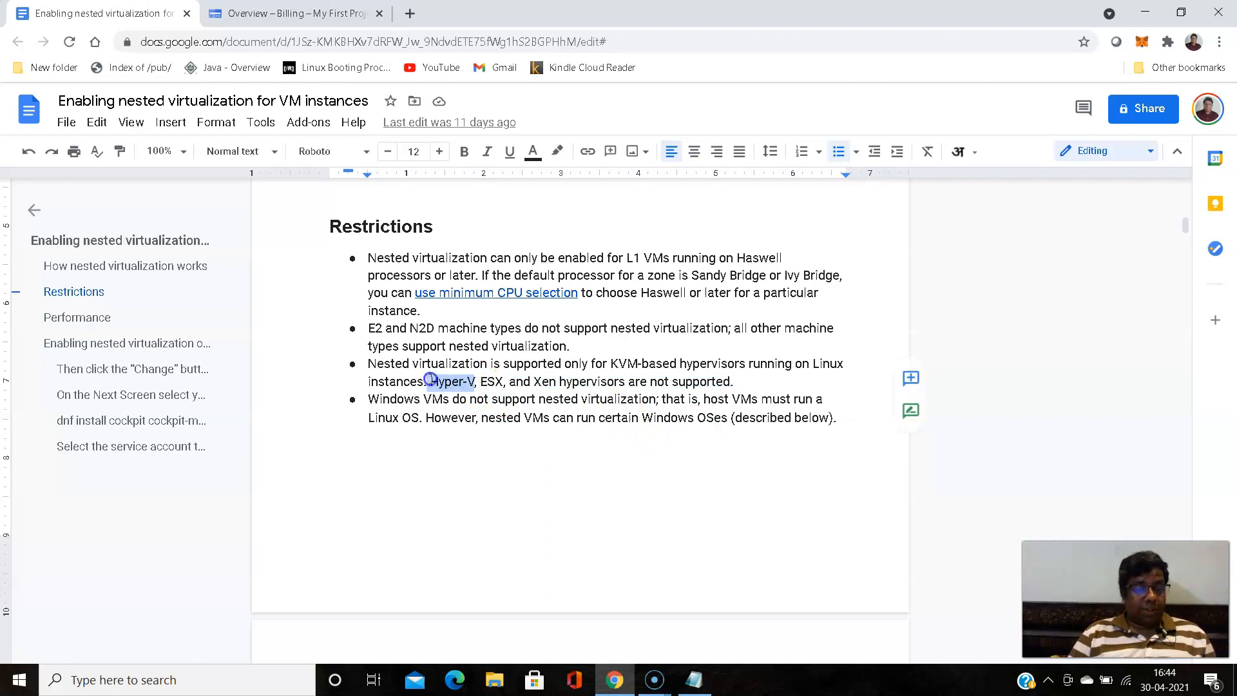
{"action": "left_click", "coordinate": [483, 381]}
{"action": "left_click_drag", "start_coordinate": [484, 381], "coordinate": [749, 358]}
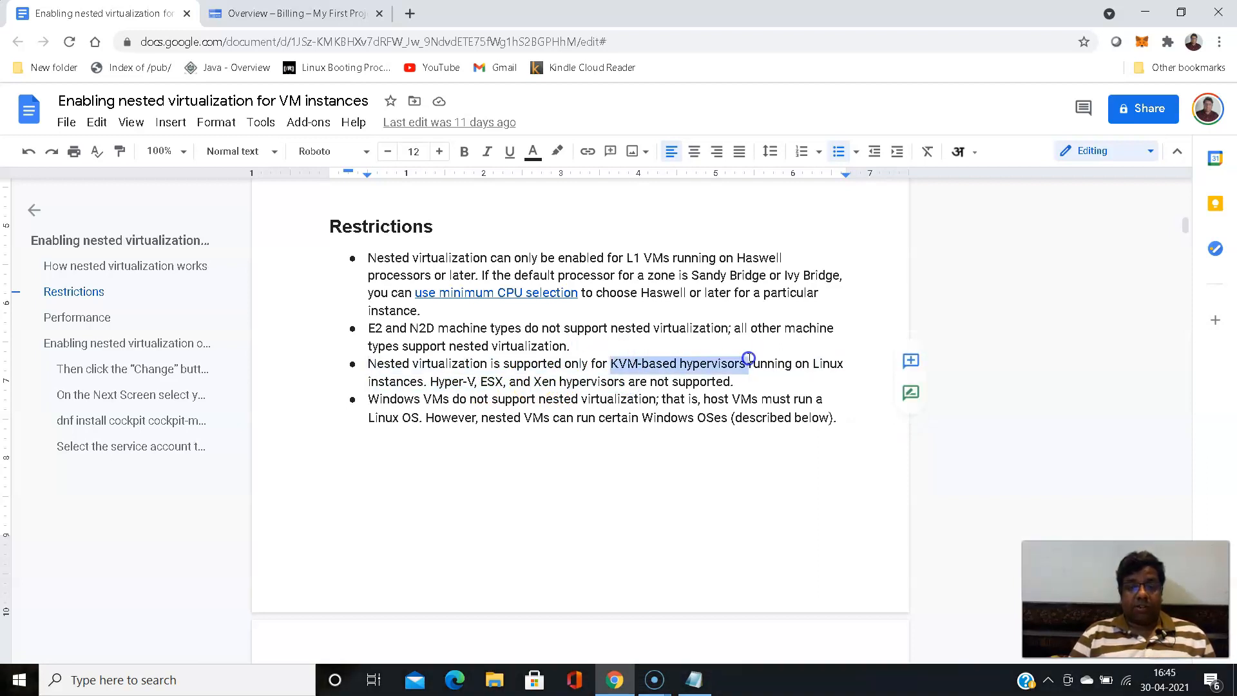
{"action": "scroll", "coordinate": [584, 401], "scroll_direction": "down", "scroll_amount": 1}
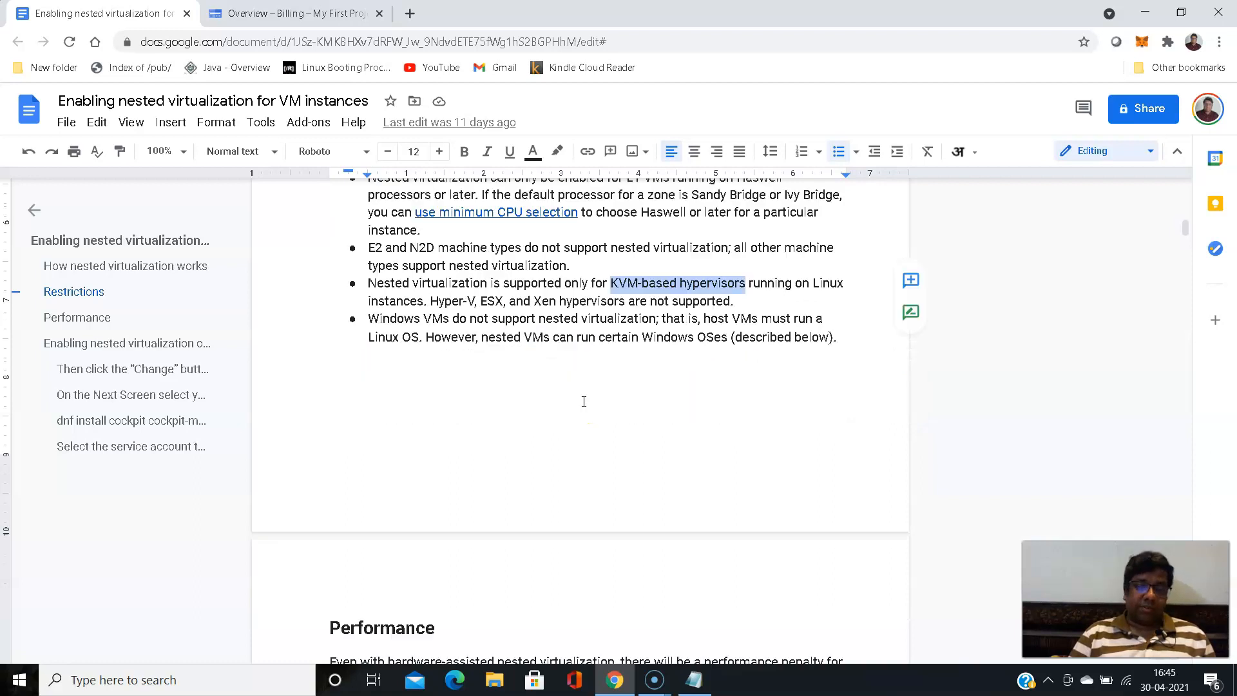
{"action": "scroll", "coordinate": [584, 402], "scroll_direction": "down", "scroll_amount": 1}
{"action": "scroll", "coordinate": [580, 400], "scroll_direction": "up", "scroll_amount": 1}
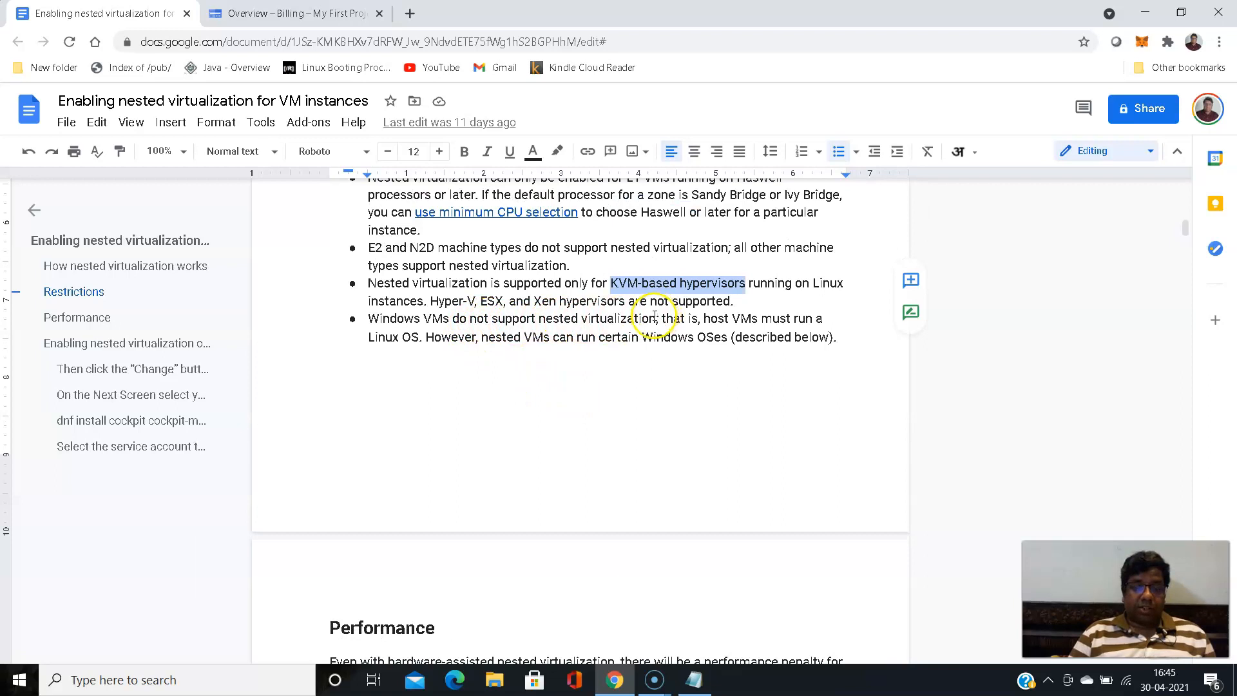
{"action": "scroll", "coordinate": [512, 352], "scroll_direction": "down", "scroll_amount": 5}
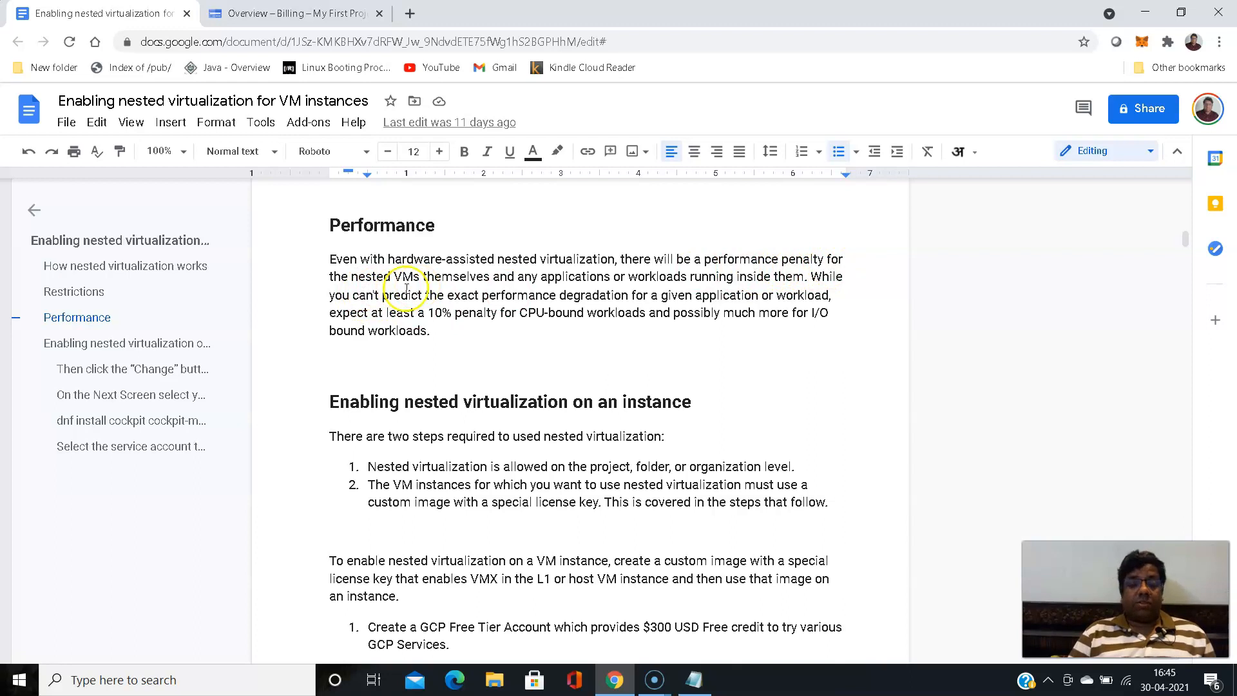
- Review the Performance section, selecting its opening sentence about the penalty for nested VMs
{"action": "left_click_drag", "start_coordinate": [330, 259], "coordinate": [416, 272]}
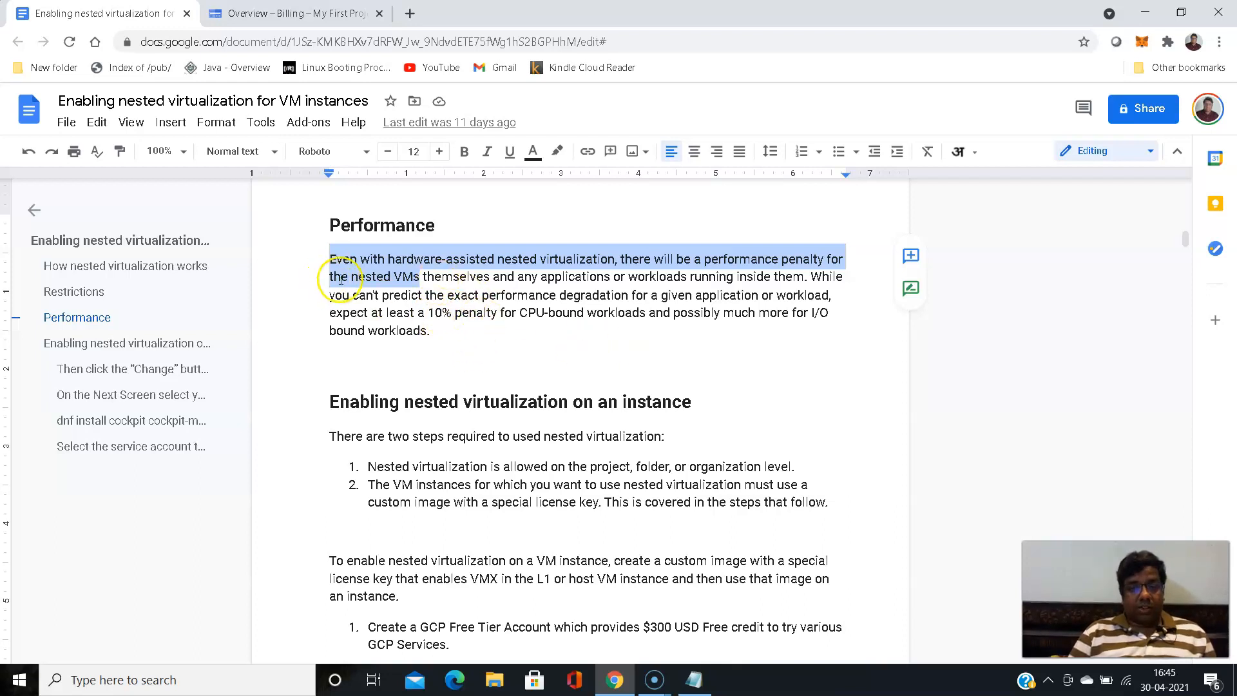
{"action": "left_click", "coordinate": [330, 259]}
{"action": "left_click_drag", "start_coordinate": [330, 259], "coordinate": [427, 276]}
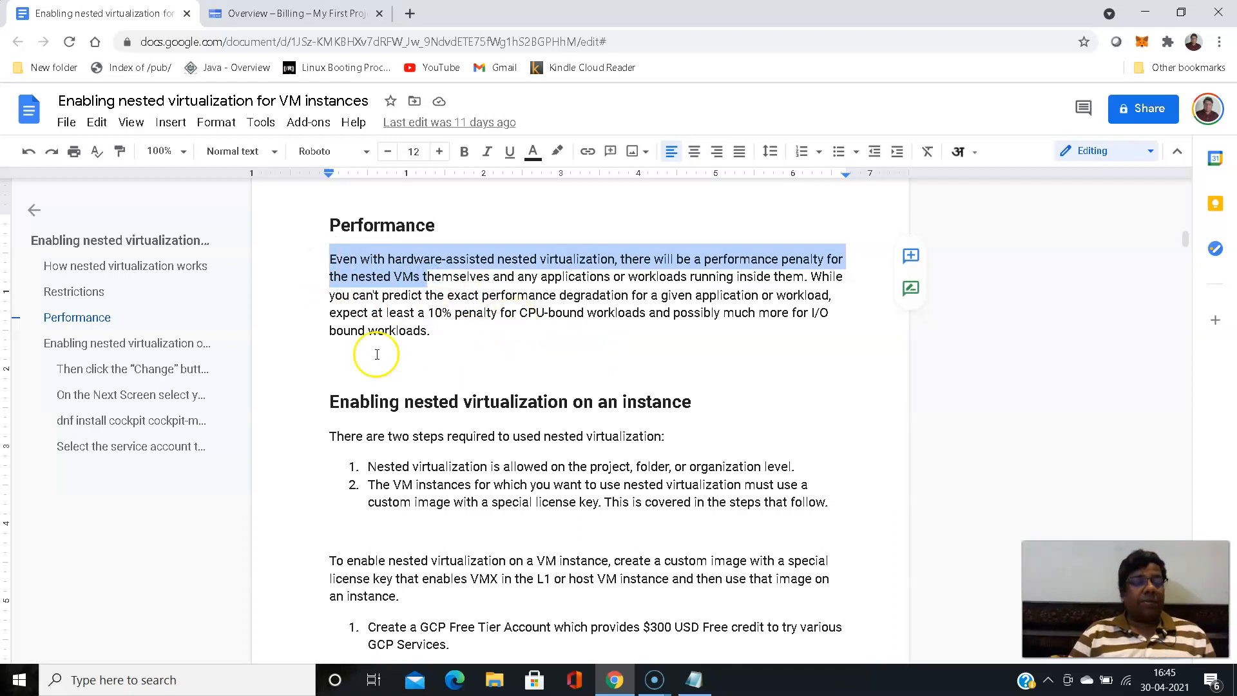
{"action": "scroll", "coordinate": [299, 342], "scroll_direction": "down", "scroll_amount": 3}
{"action": "scroll", "coordinate": [285, 342], "scroll_direction": "up", "scroll_amount": 4}
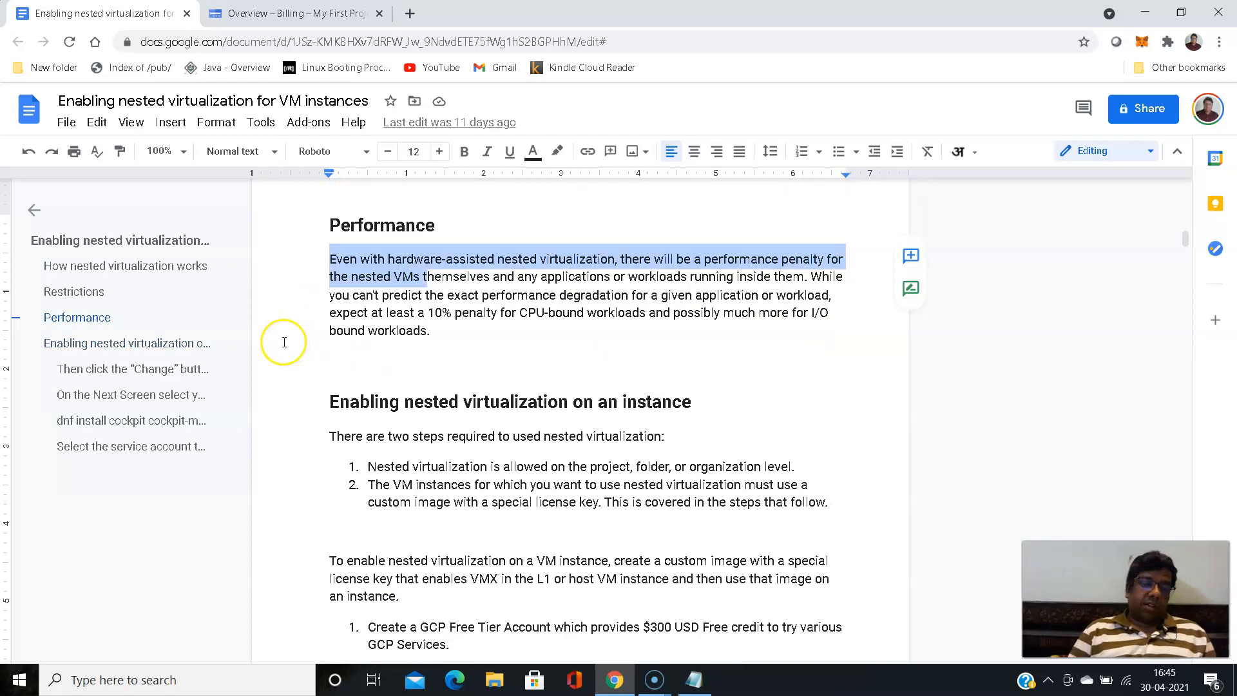
{"action": "scroll", "coordinate": [285, 342], "scroll_direction": "down", "scroll_amount": 2}
{"action": "scroll", "coordinate": [335, 341], "scroll_direction": "up", "scroll_amount": 1}
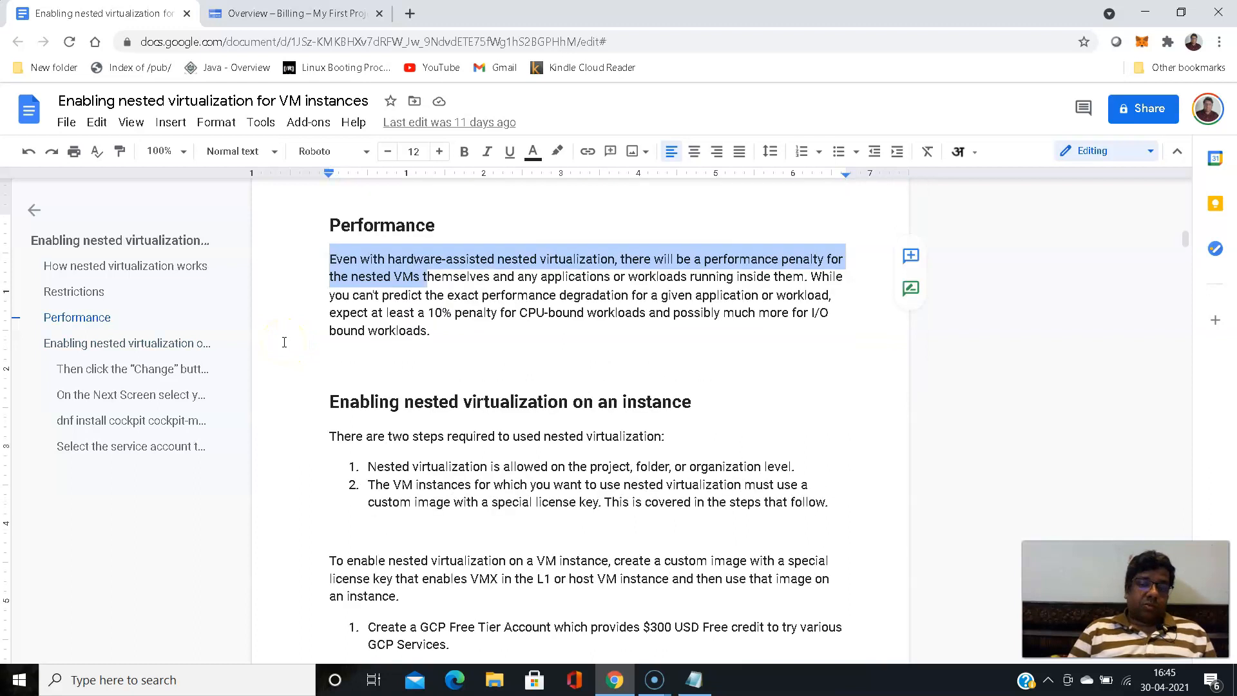
{"action": "left_click", "coordinate": [425, 277]}
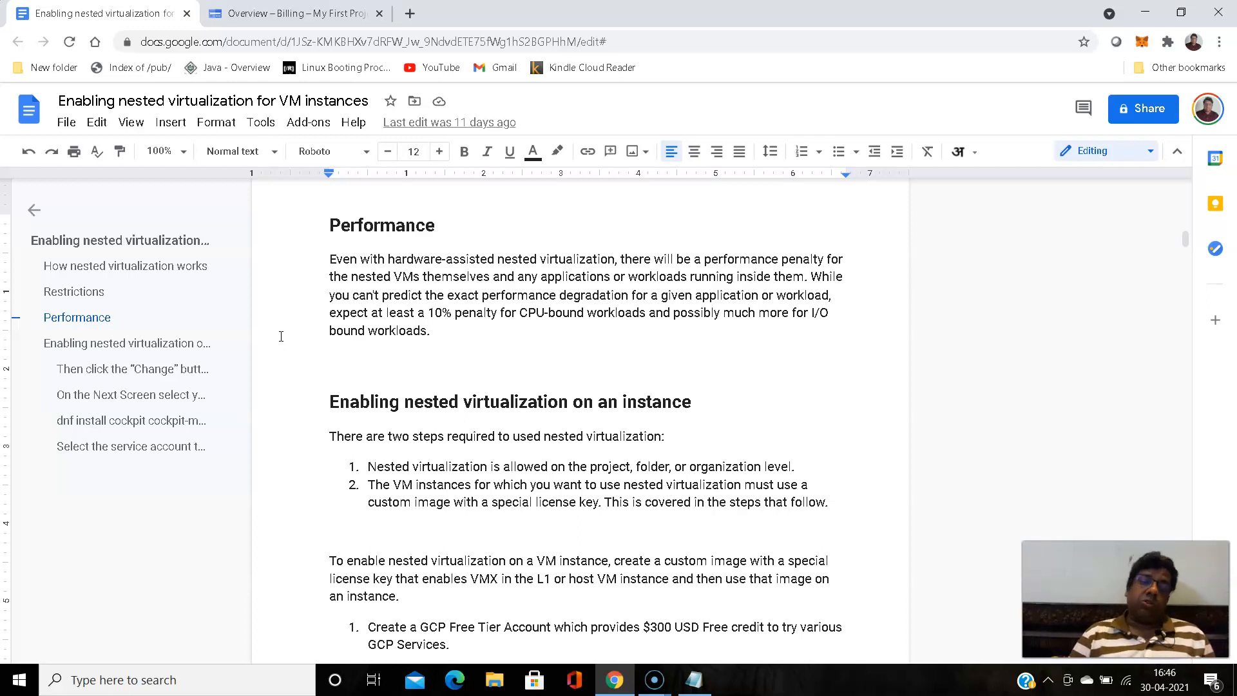
- Review the Enabling nested virtualization steps, selecting the $300 USD free credit in the GCP Free Tier account step
{"action": "scroll", "coordinate": [283, 339], "scroll_direction": "down", "scroll_amount": 4}
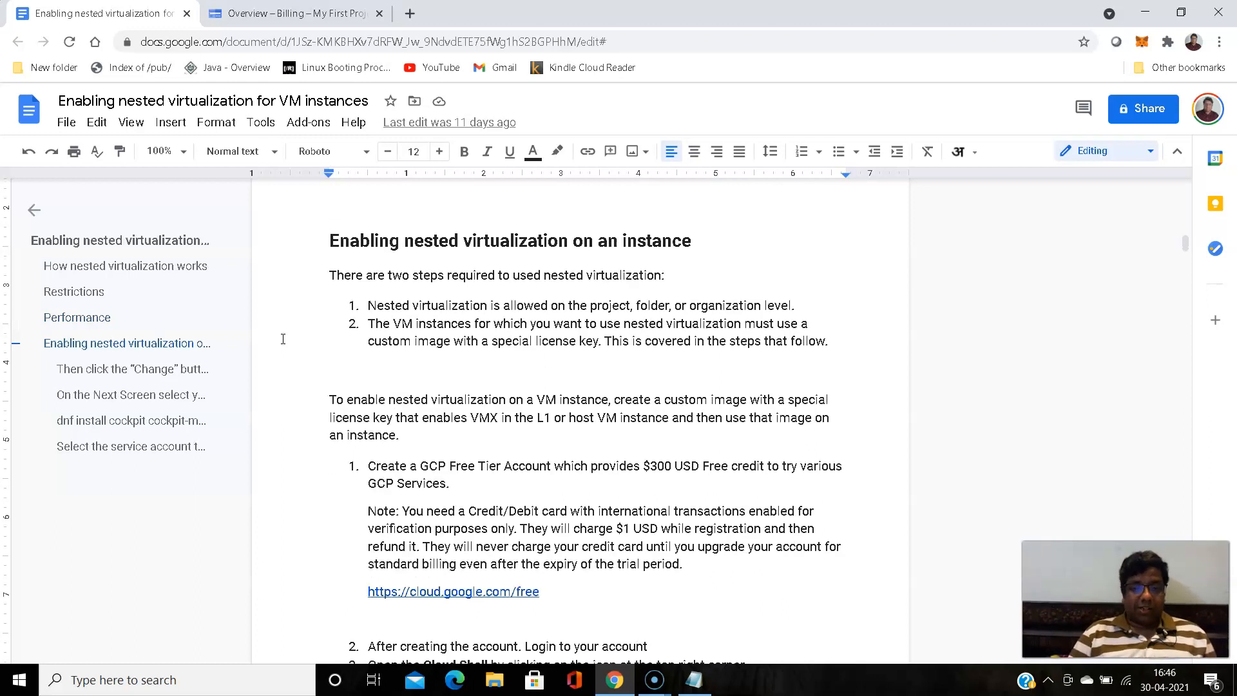
{"action": "scroll", "coordinate": [283, 339], "scroll_direction": "up", "scroll_amount": 2}
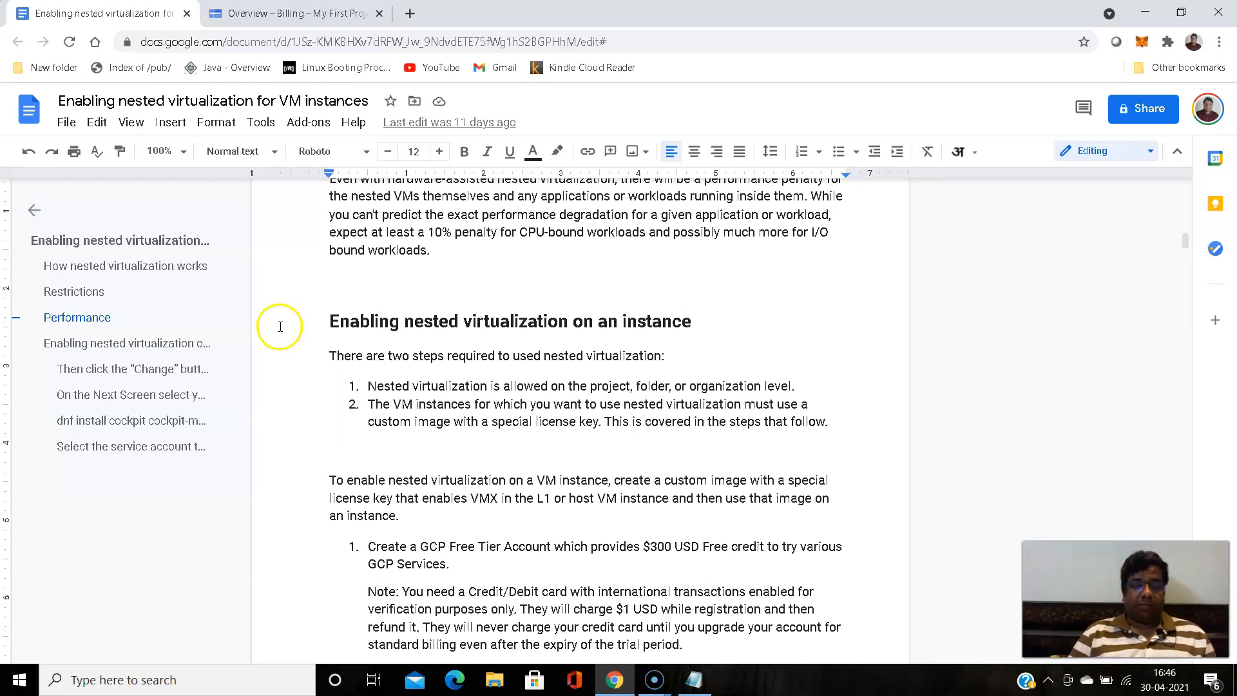
{"action": "scroll", "coordinate": [280, 324], "scroll_direction": "down", "scroll_amount": 1}
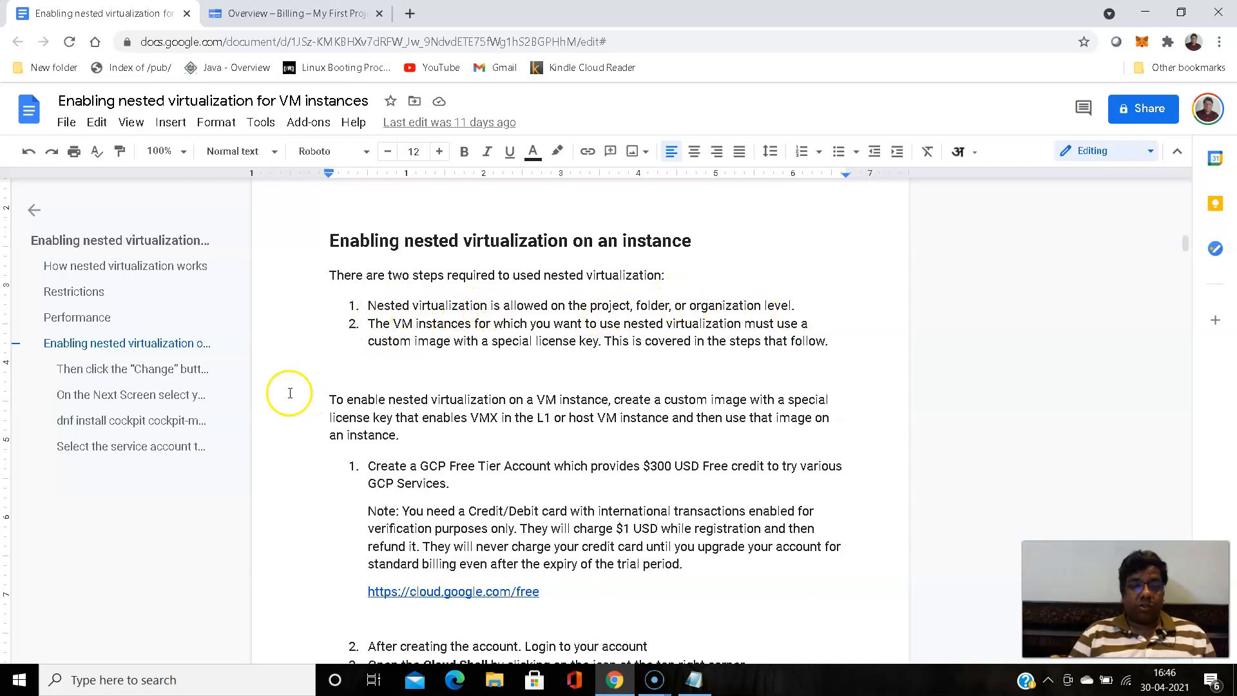
{"action": "scroll", "coordinate": [287, 389], "scroll_direction": "down", "scroll_amount": 3}
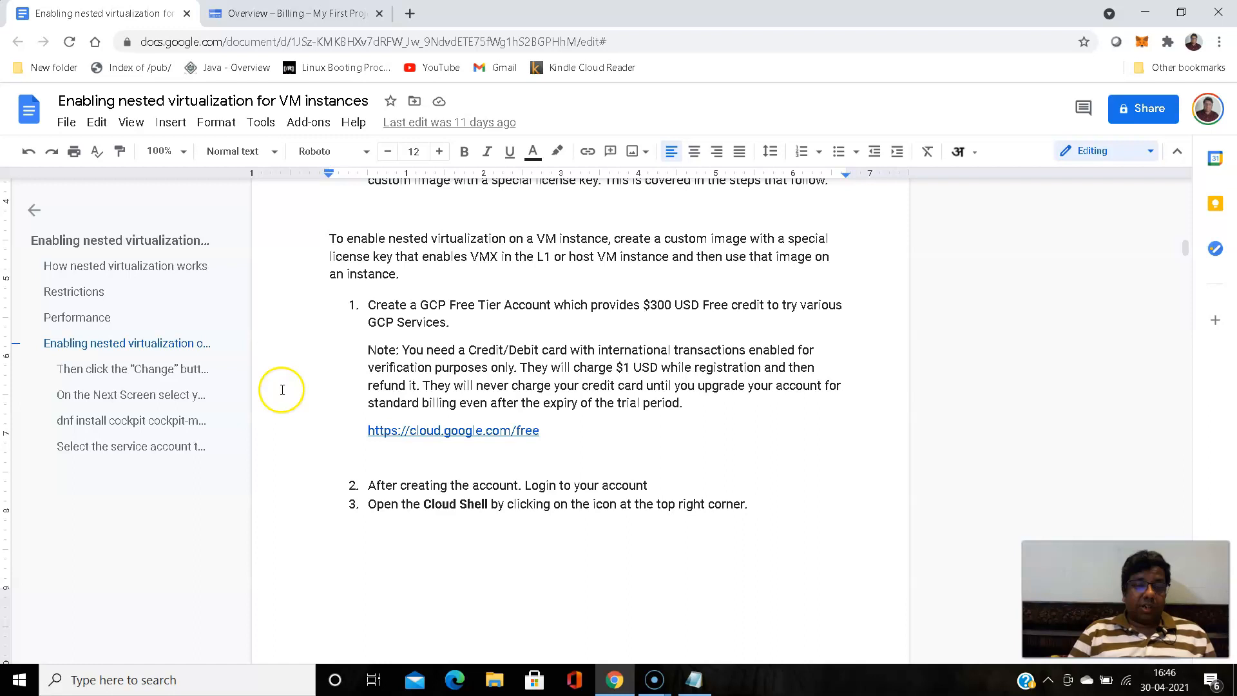
{"action": "left_click", "coordinate": [367, 306]}
{"action": "left_click_drag", "start_coordinate": [643, 306], "coordinate": [691, 302]}
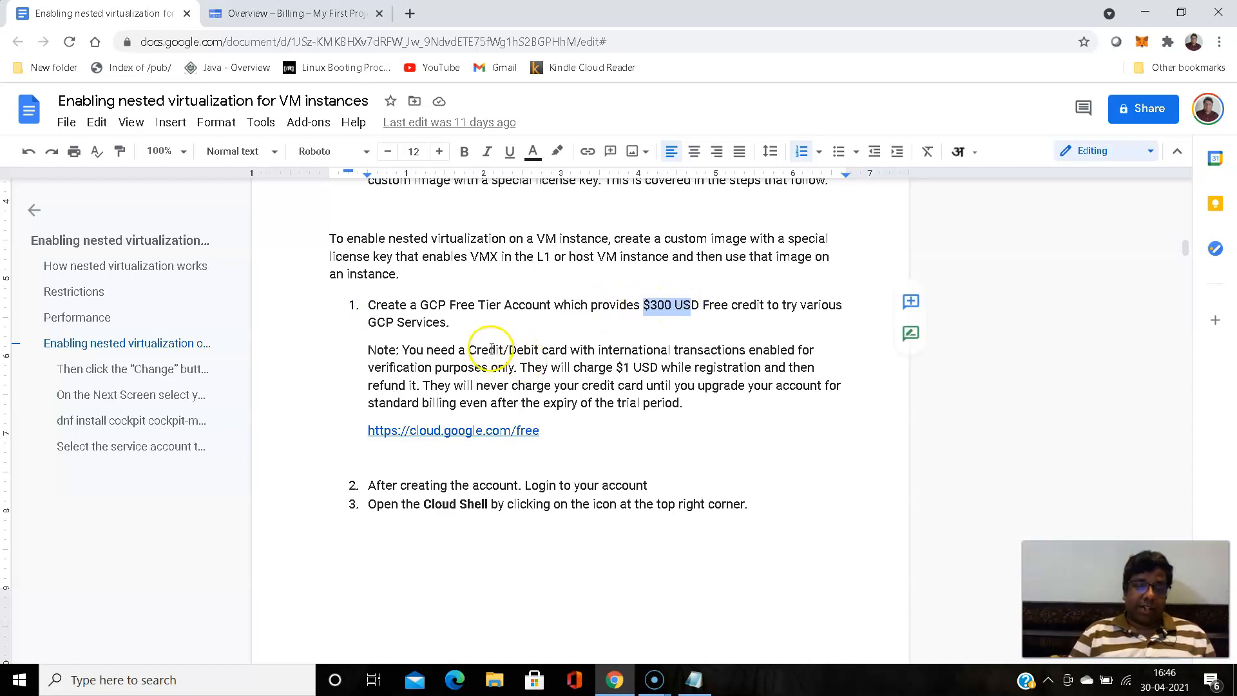
{"action": "scroll", "coordinate": [301, 363], "scroll_direction": "down", "scroll_amount": 3}
{"action": "scroll", "coordinate": [301, 362], "scroll_direction": "up", "scroll_amount": 3}
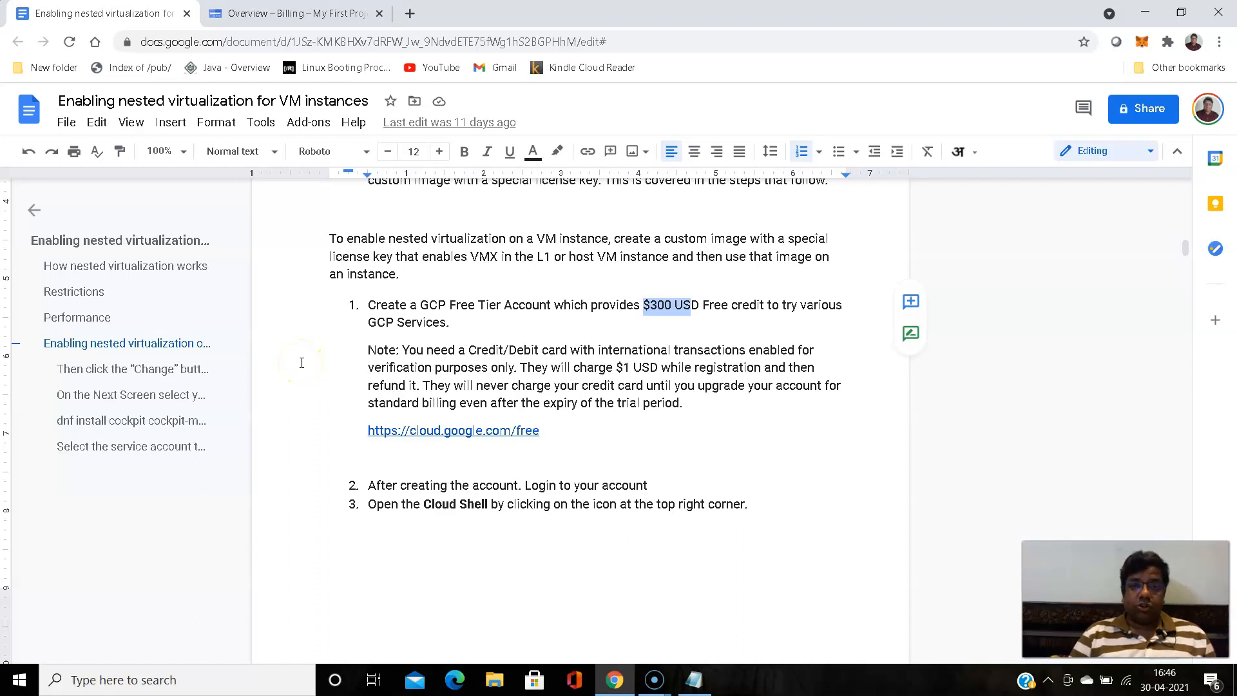
{"action": "left_click", "coordinate": [300, 363]}
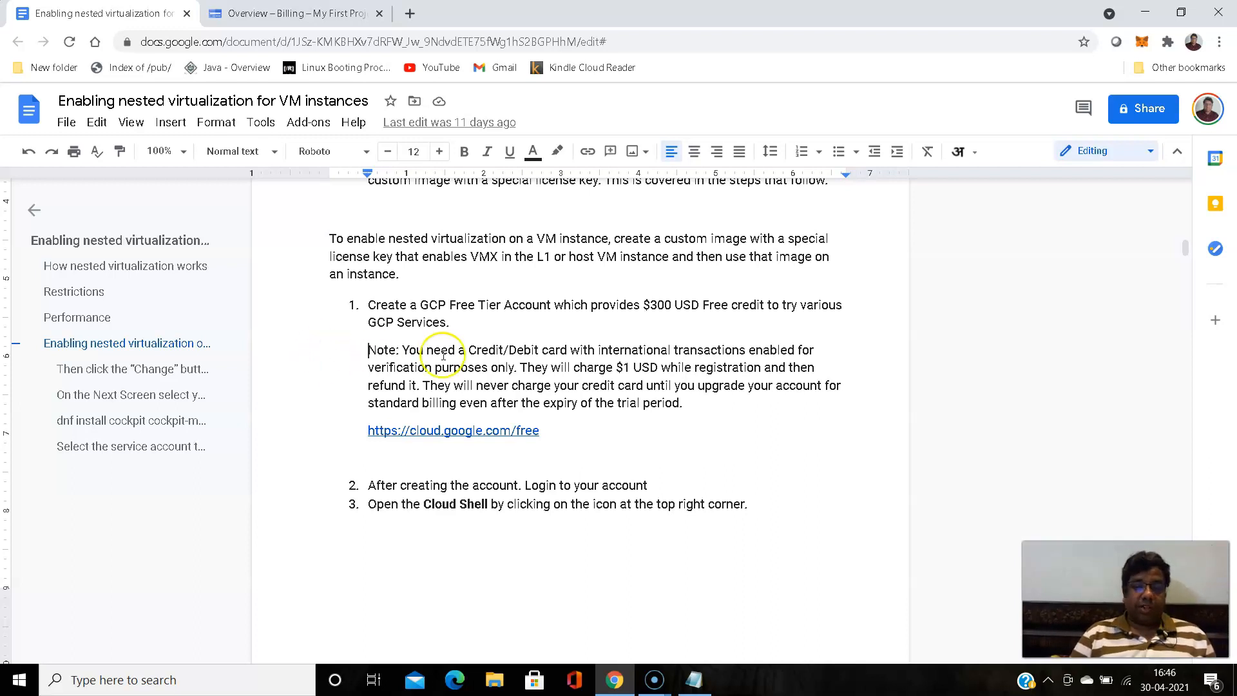
{"action": "scroll", "coordinate": [346, 351], "scroll_direction": "down", "scroll_amount": 3}
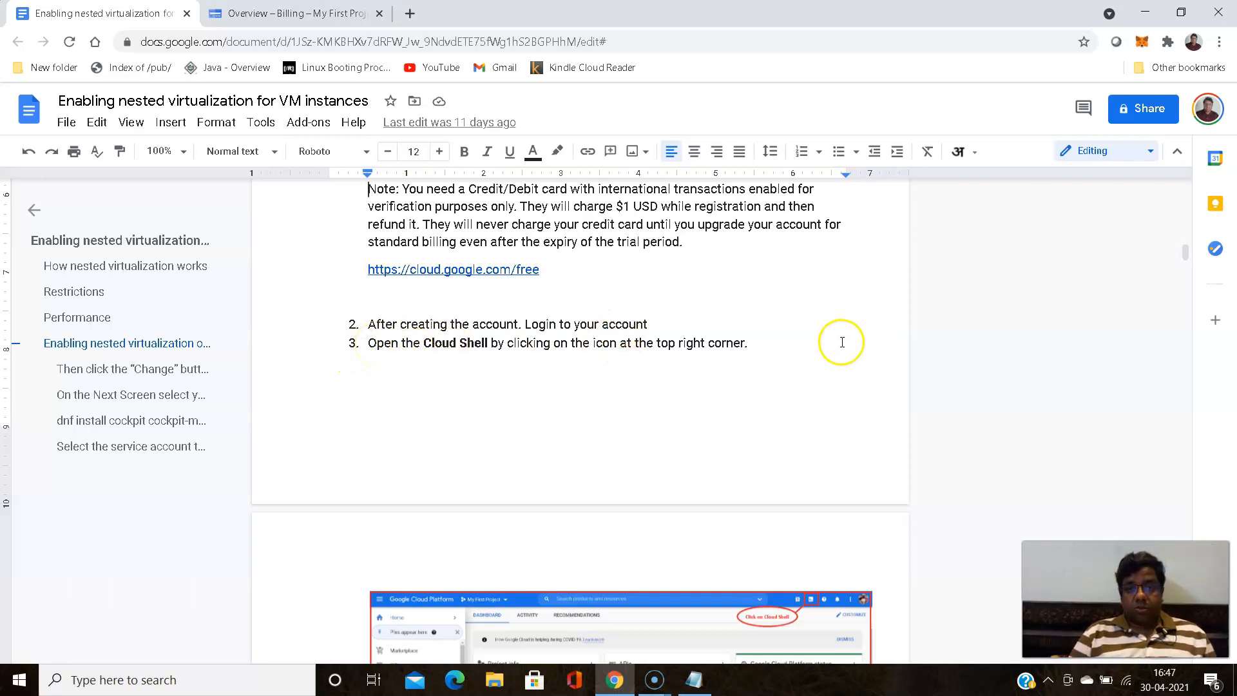
- Switch to the Cloud Console Billing overview and select the free trial credit and days remaining figures
{"action": "left_click", "coordinate": [340, 14]}
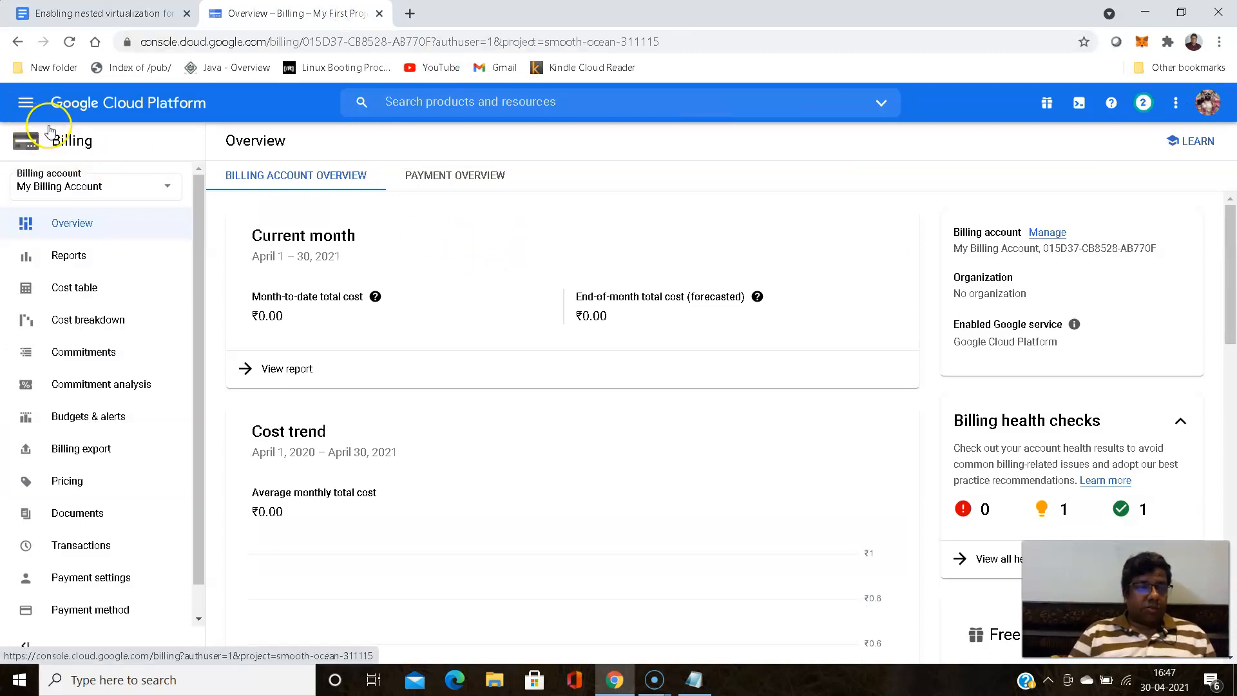
{"action": "left_click", "coordinate": [25, 103]}
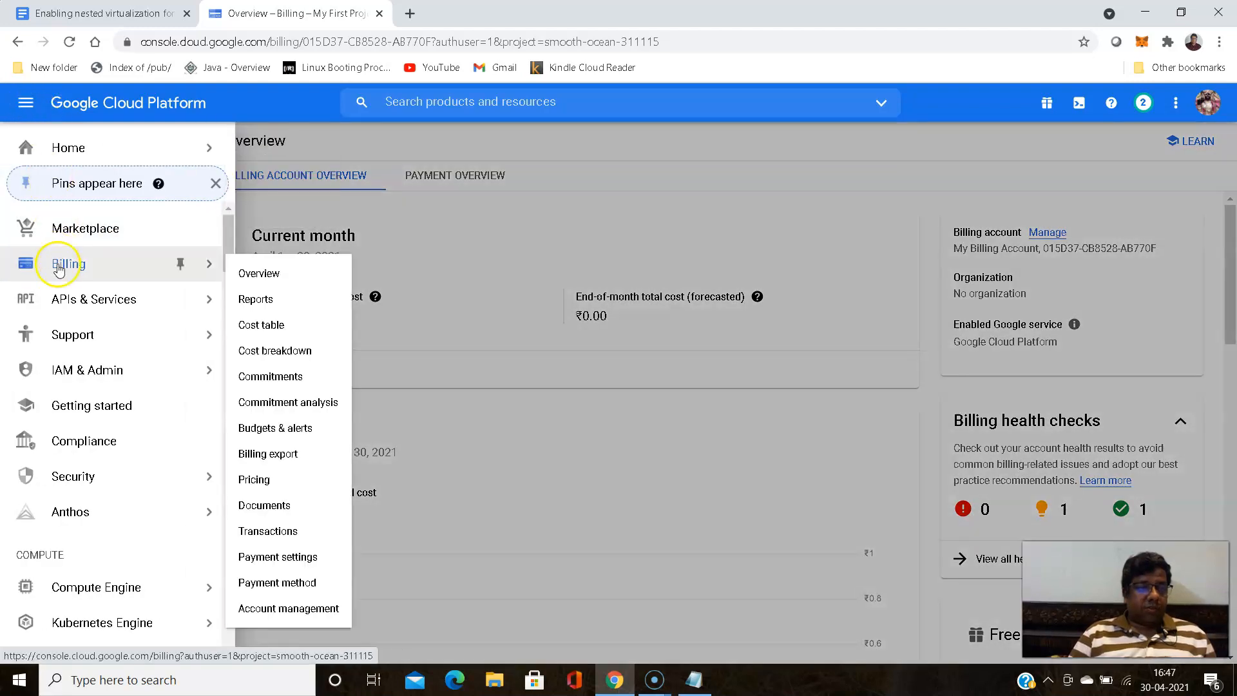
{"action": "left_click", "coordinate": [67, 265]}
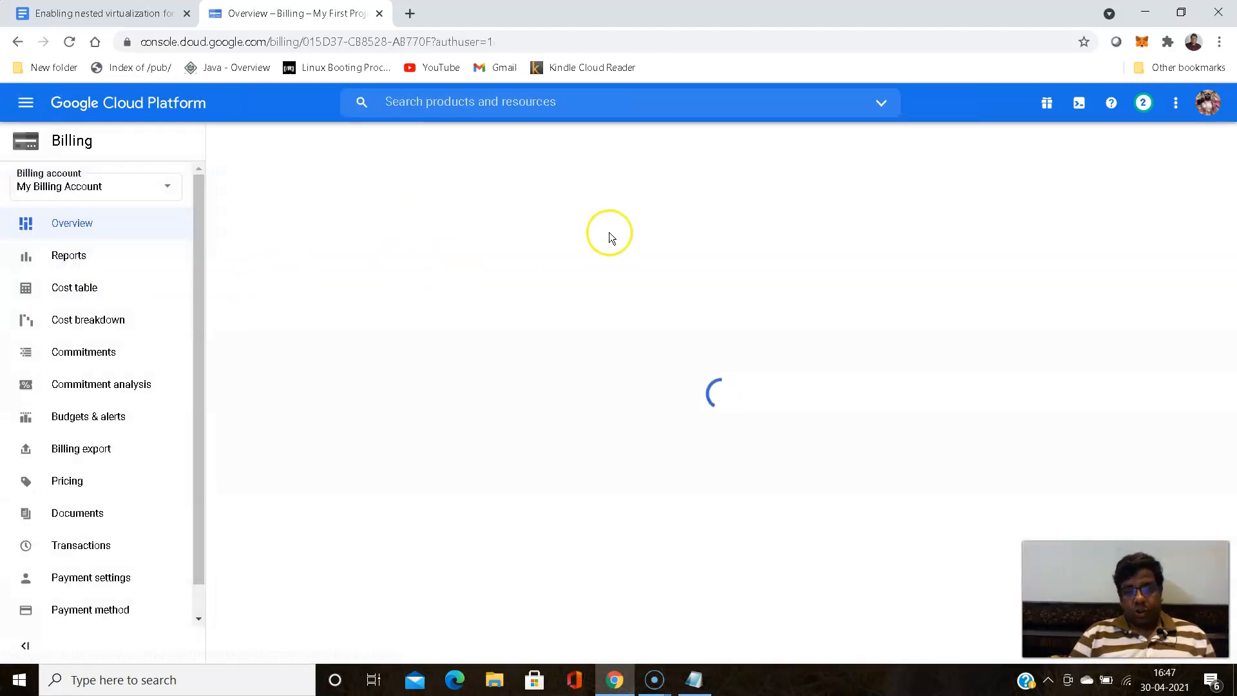
{"action": "scroll", "coordinate": [864, 217], "scroll_direction": "down", "scroll_amount": 5}
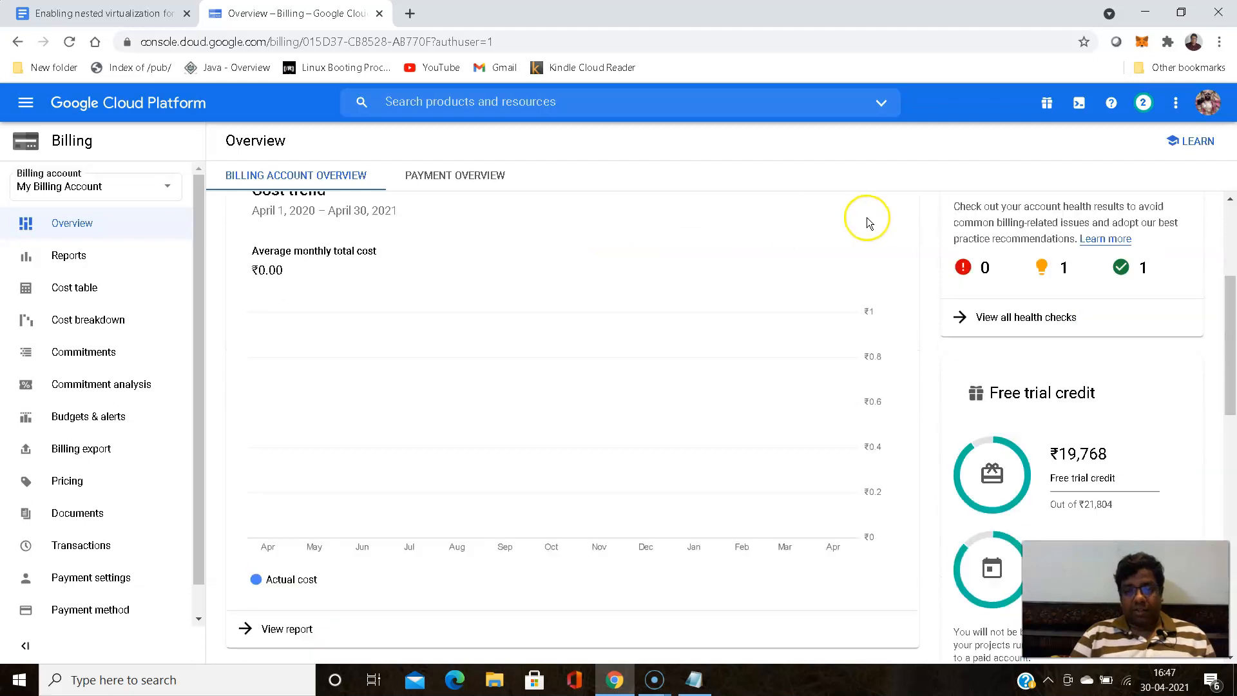
{"action": "scroll", "coordinate": [866, 222], "scroll_direction": "down", "scroll_amount": 1}
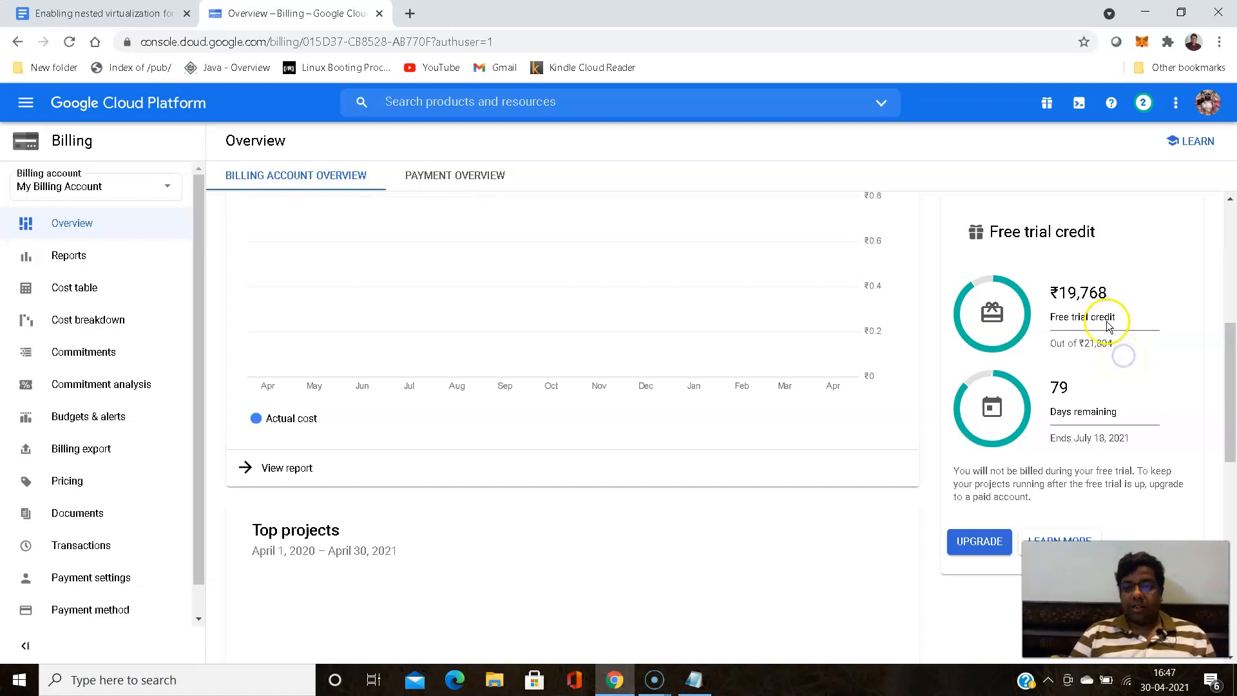
{"action": "left_click", "coordinate": [1050, 292]}
{"action": "left_click_drag", "start_coordinate": [1051, 292], "coordinate": [1123, 289]}
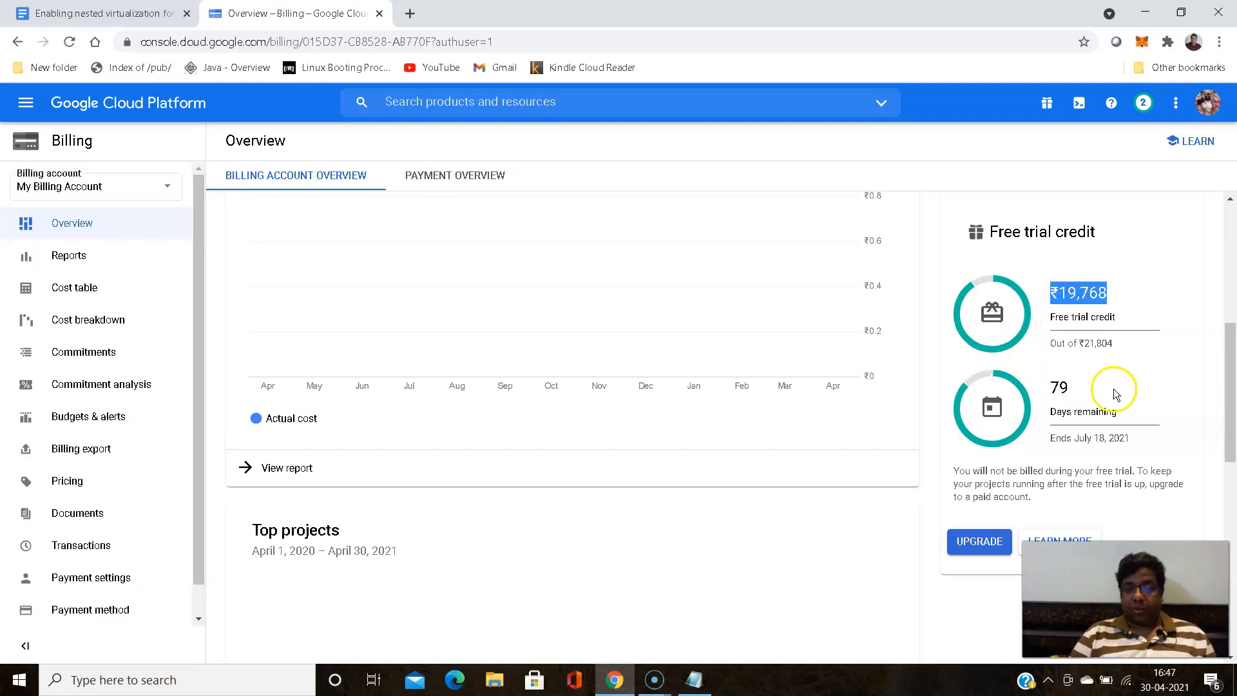
{"action": "left_click", "coordinate": [1059, 380]}
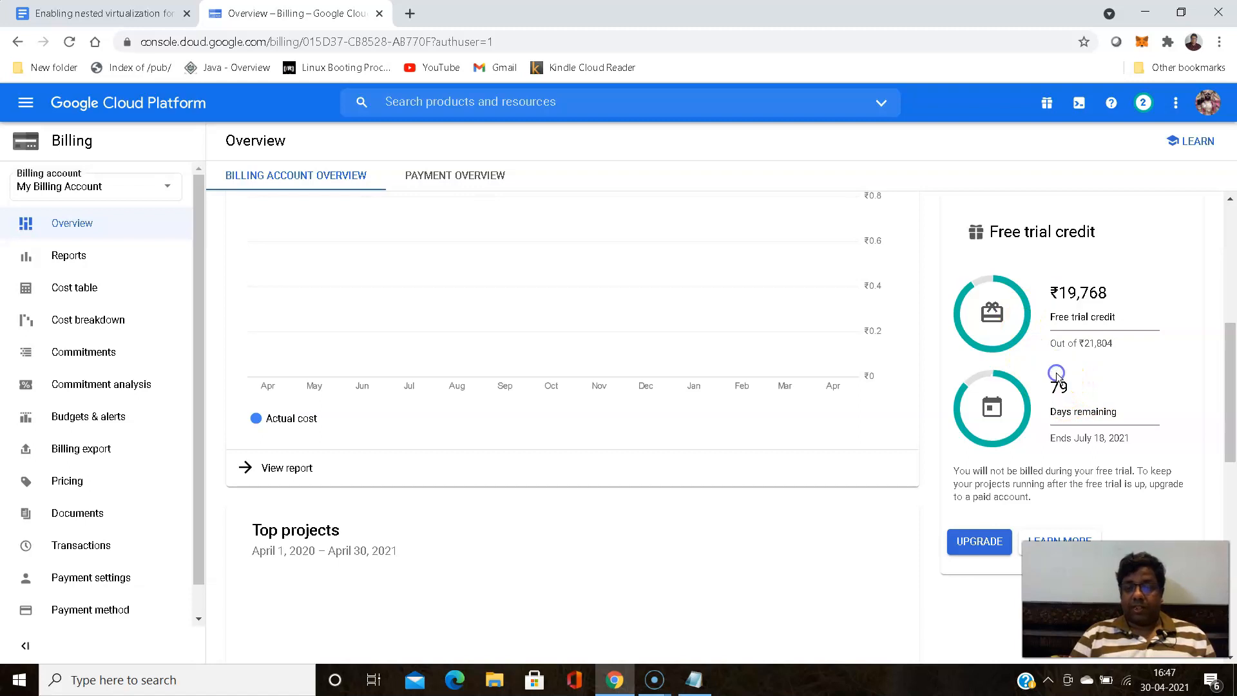
{"action": "left_click_drag", "start_coordinate": [1048, 382], "coordinate": [1077, 394]}
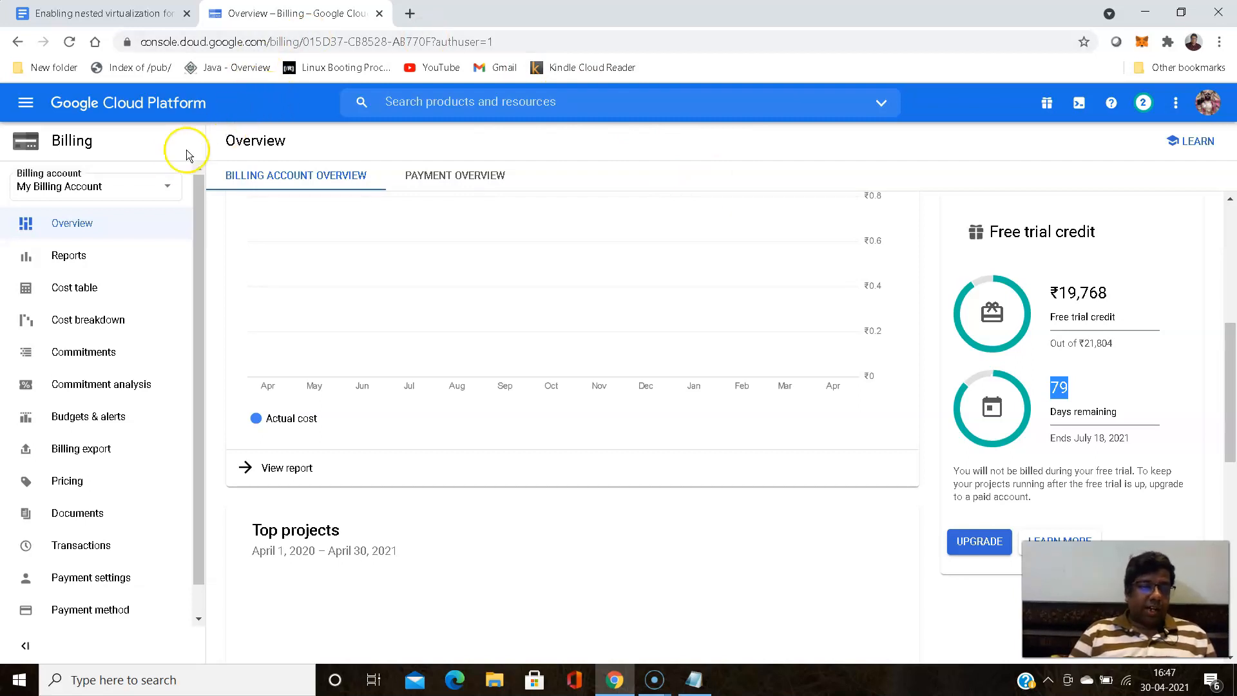
- Return to the guide and review the login and Cloud Shell steps
{"action": "left_click", "coordinate": [96, 14]}
{"action": "scroll", "coordinate": [320, 241], "scroll_direction": "down", "scroll_amount": 3}
{"action": "scroll", "coordinate": [320, 243], "scroll_direction": "up", "scroll_amount": 3}
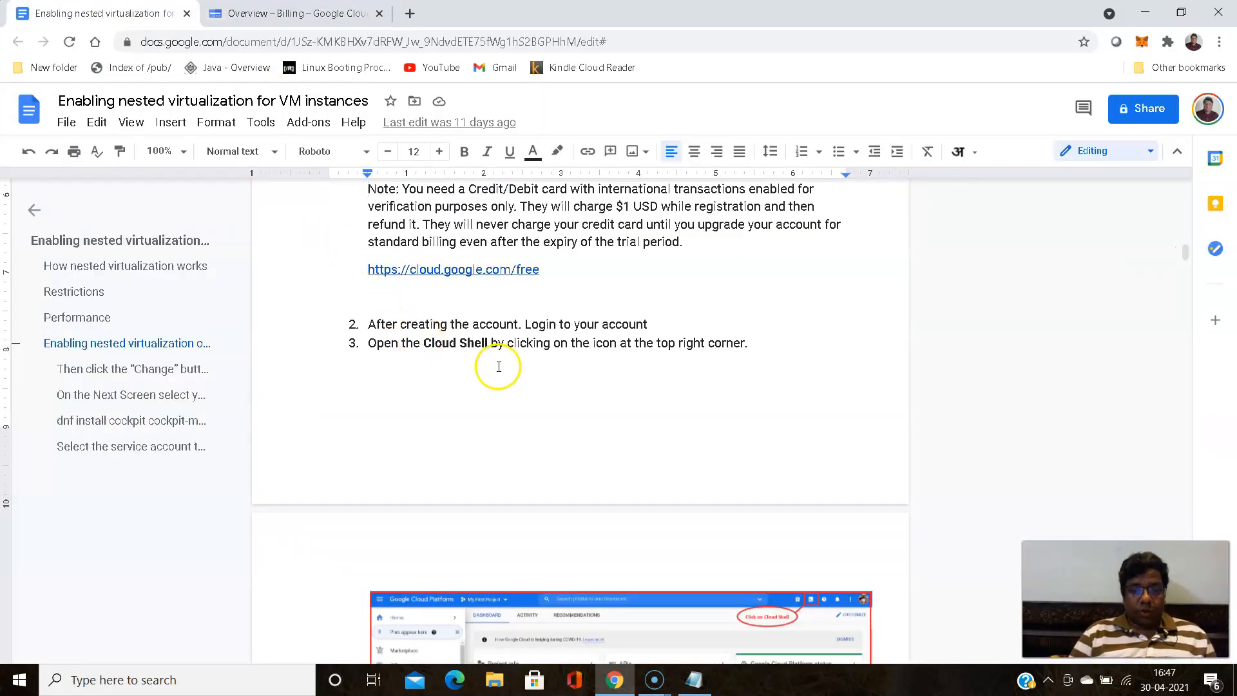
{"action": "scroll", "coordinate": [376, 365], "scroll_direction": "down", "scroll_amount": 3}
{"action": "scroll", "coordinate": [376, 361], "scroll_direction": "up", "scroll_amount": 4}
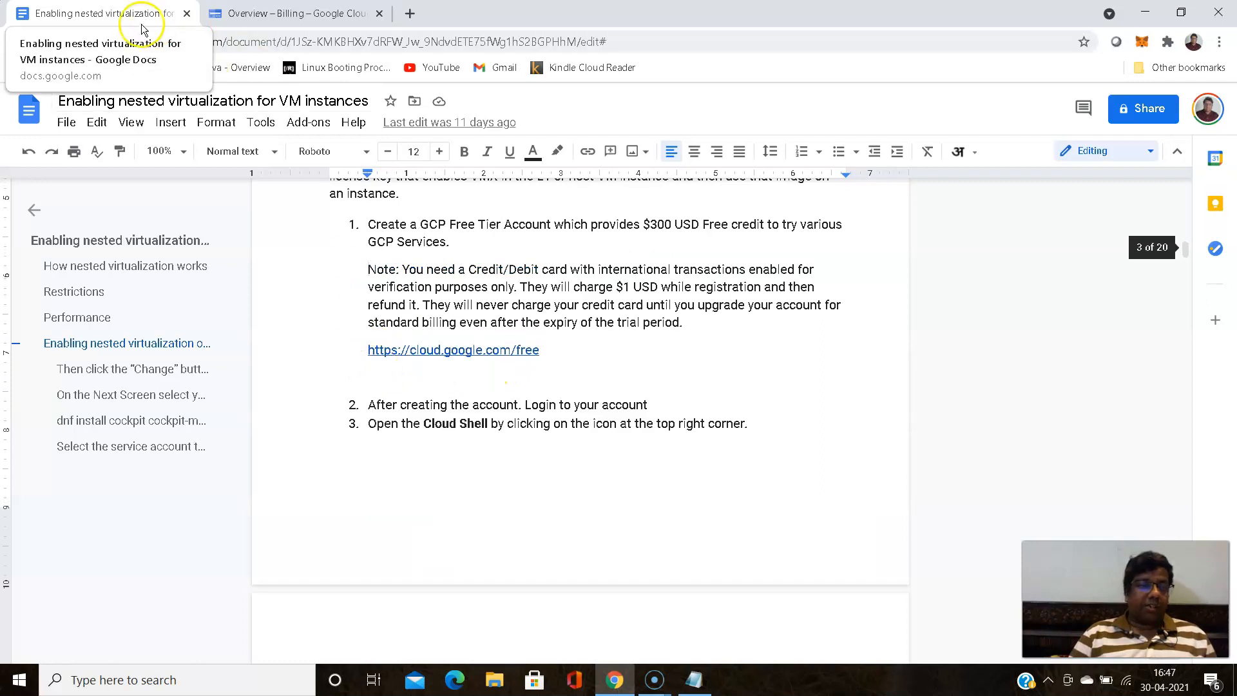
- Switch back to the Cloud Console and open Compute Engine's VM instances page
{"action": "left_click", "coordinate": [268, 16]}
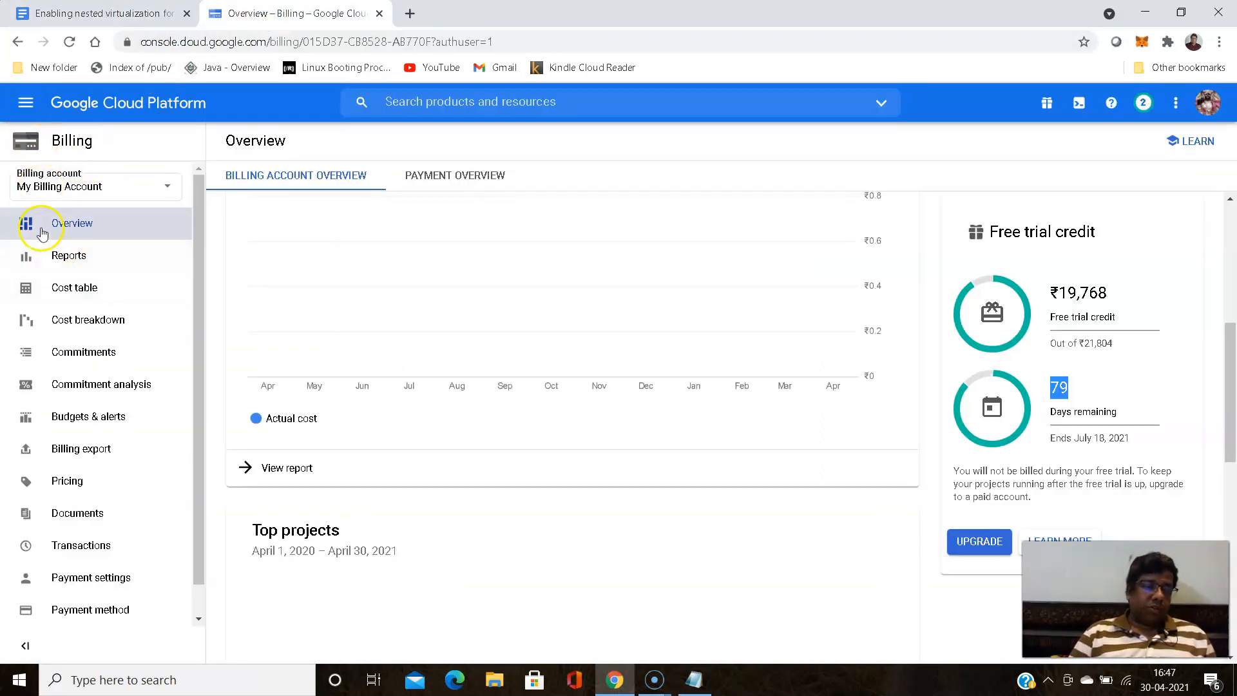
{"action": "left_click", "coordinate": [26, 105]}
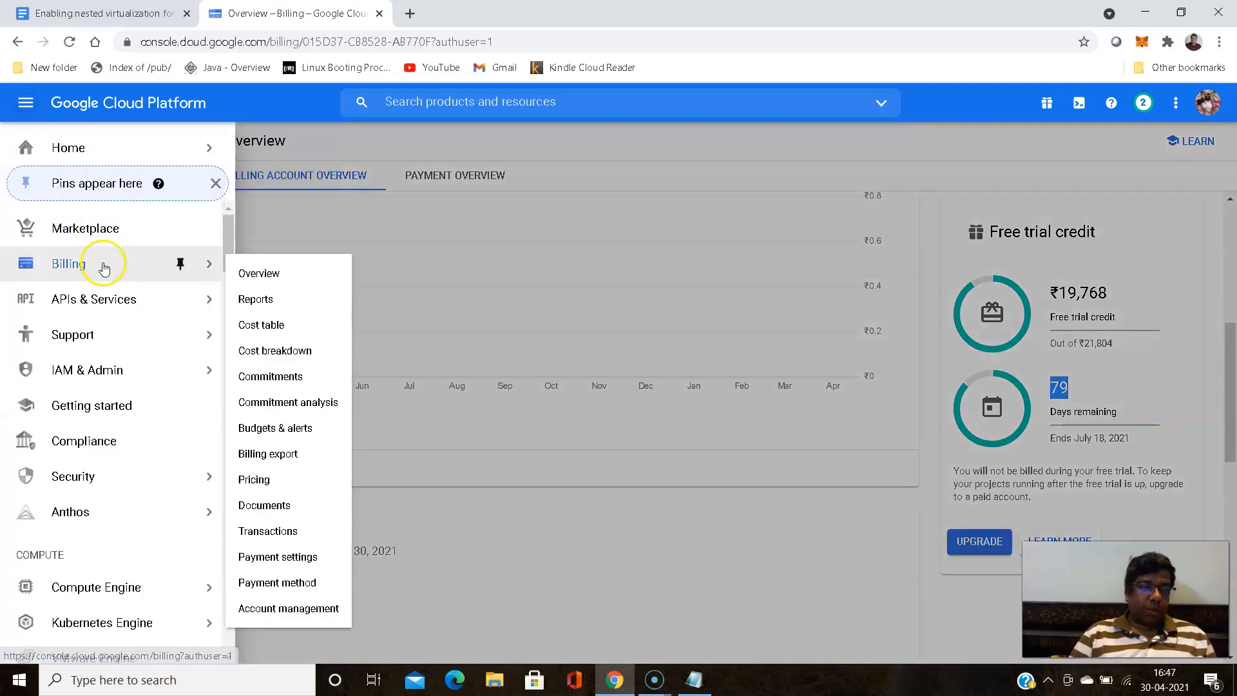
{"action": "scroll", "coordinate": [99, 263], "scroll_direction": "down", "scroll_amount": 1}
{"action": "mouse_move", "coordinate": [100, 267]}
{"action": "scroll", "coordinate": [96, 263], "scroll_direction": "up", "scroll_amount": 1}
{"action": "scroll", "coordinate": [97, 265], "scroll_direction": "down", "scroll_amount": 2}
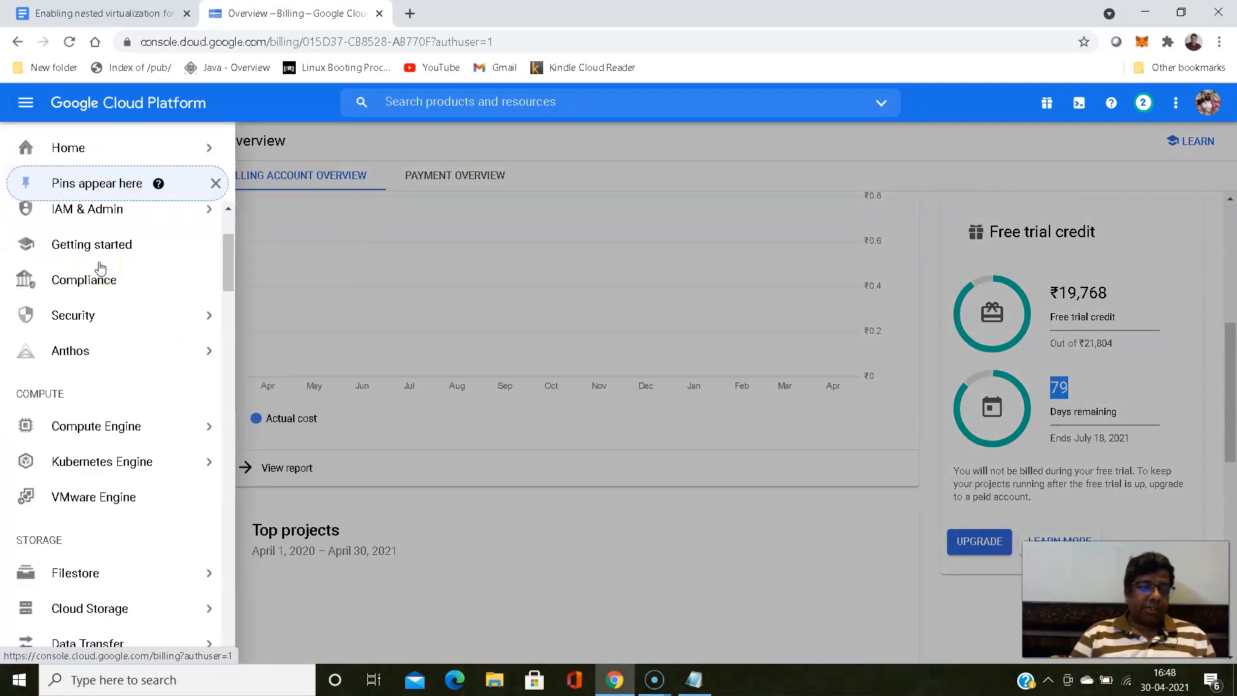
{"action": "mouse_move", "coordinate": [102, 430]}
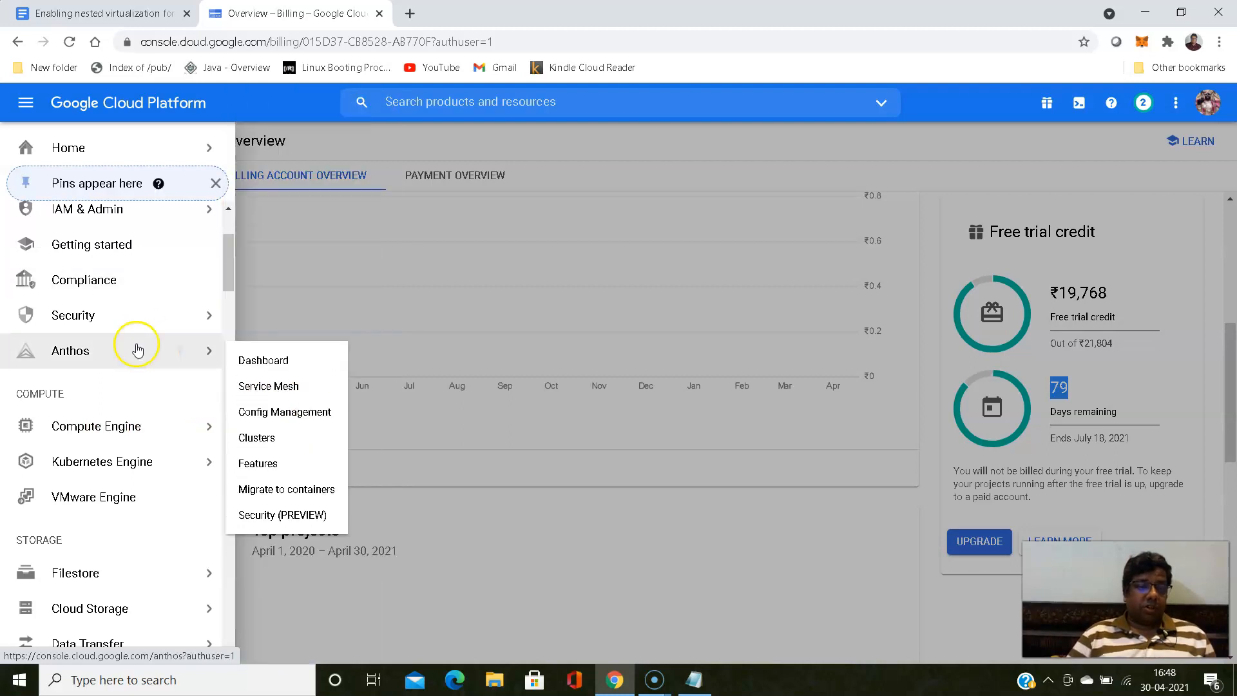
{"action": "left_click", "coordinate": [103, 431]}
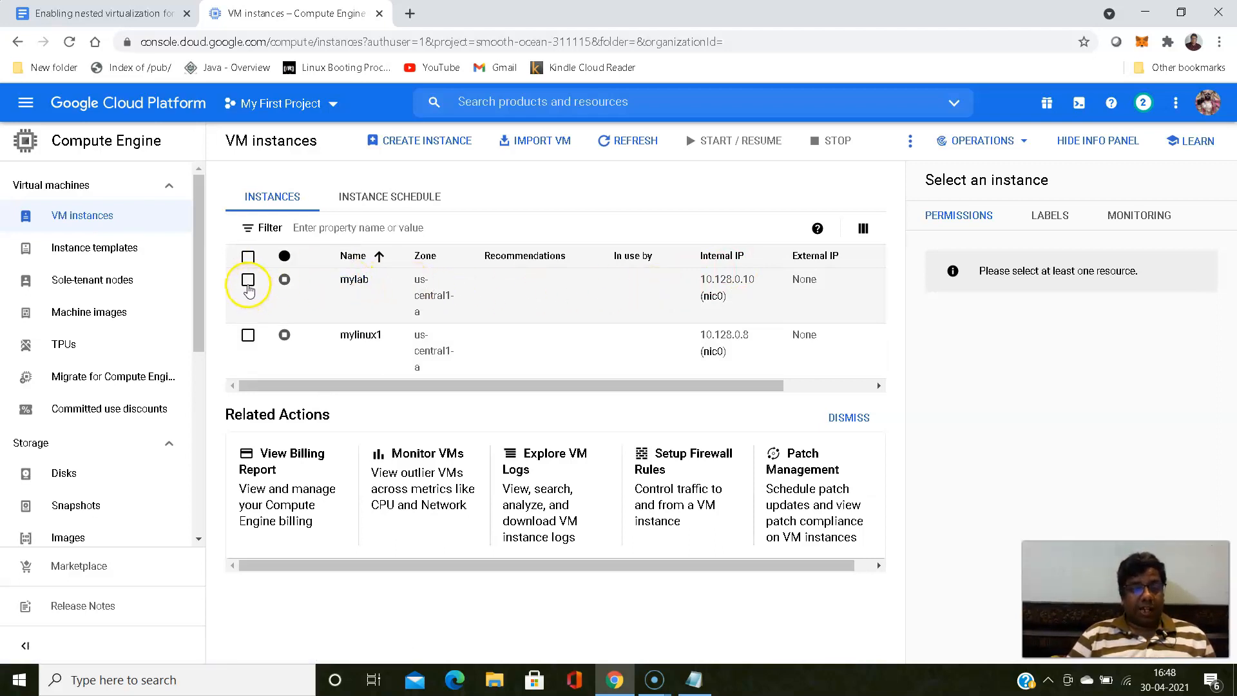
- Delete the mylab VM instance, including its boot disk, from the VM instances list
{"action": "left_click", "coordinate": [248, 283]}
{"action": "left_click_drag", "start_coordinate": [620, 385], "coordinate": [747, 376]}
{"action": "left_click", "coordinate": [863, 281]}
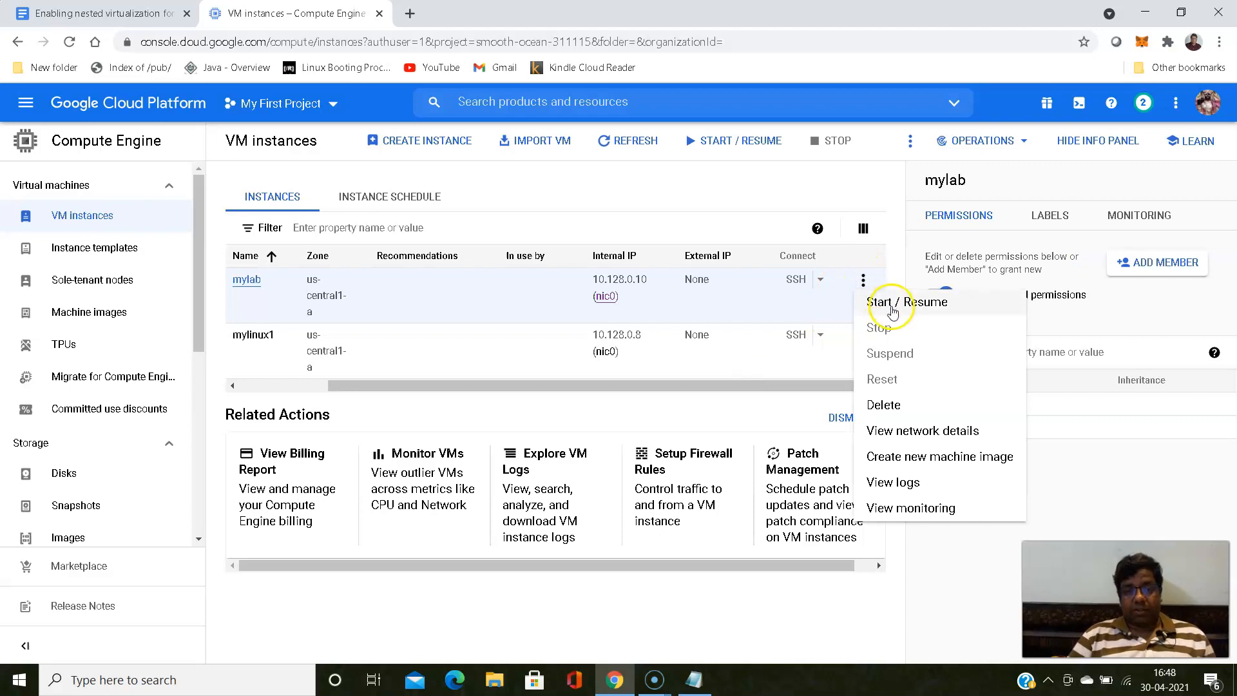
{"action": "left_click", "coordinate": [885, 325]}
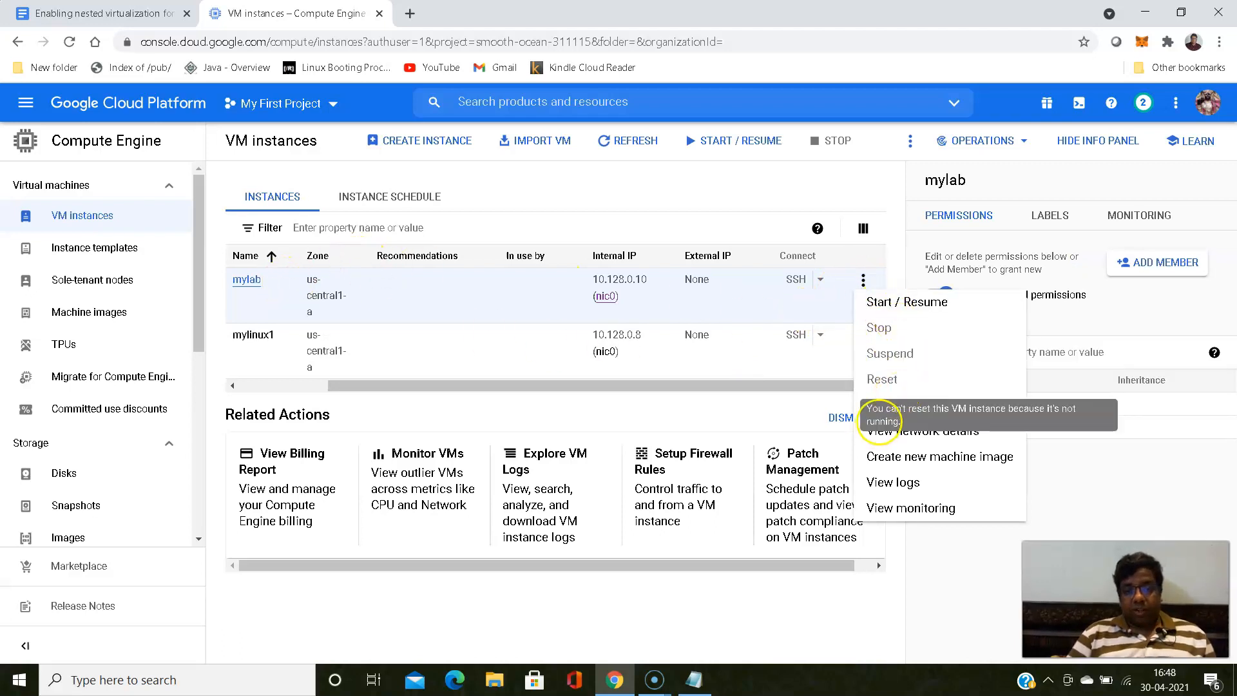
{"action": "left_click", "coordinate": [887, 407]}
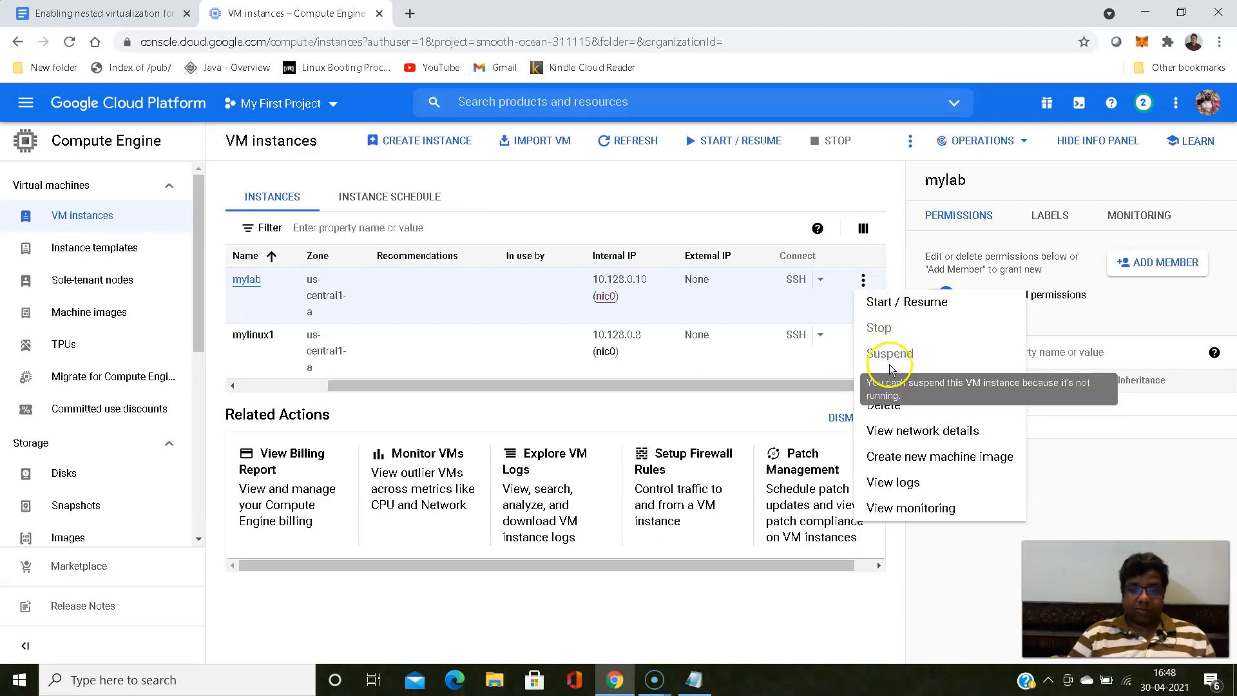
{"action": "left_click", "coordinate": [887, 407]}
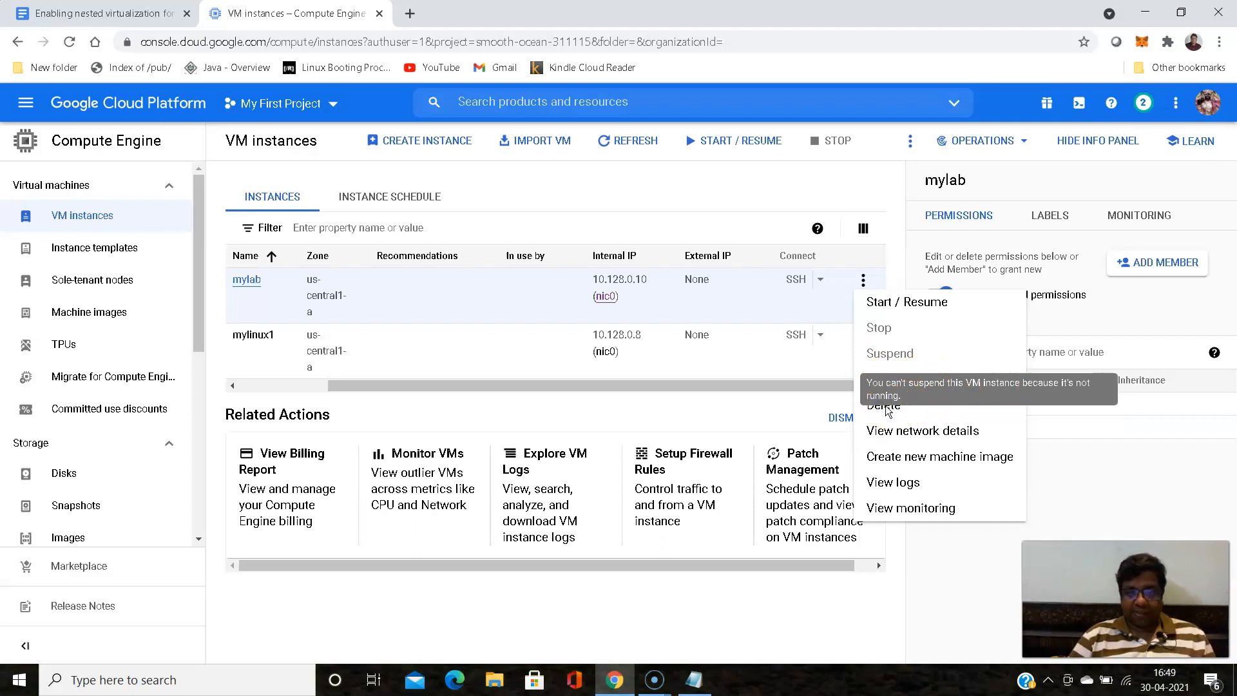
{"action": "left_click", "coordinate": [1126, 682]}
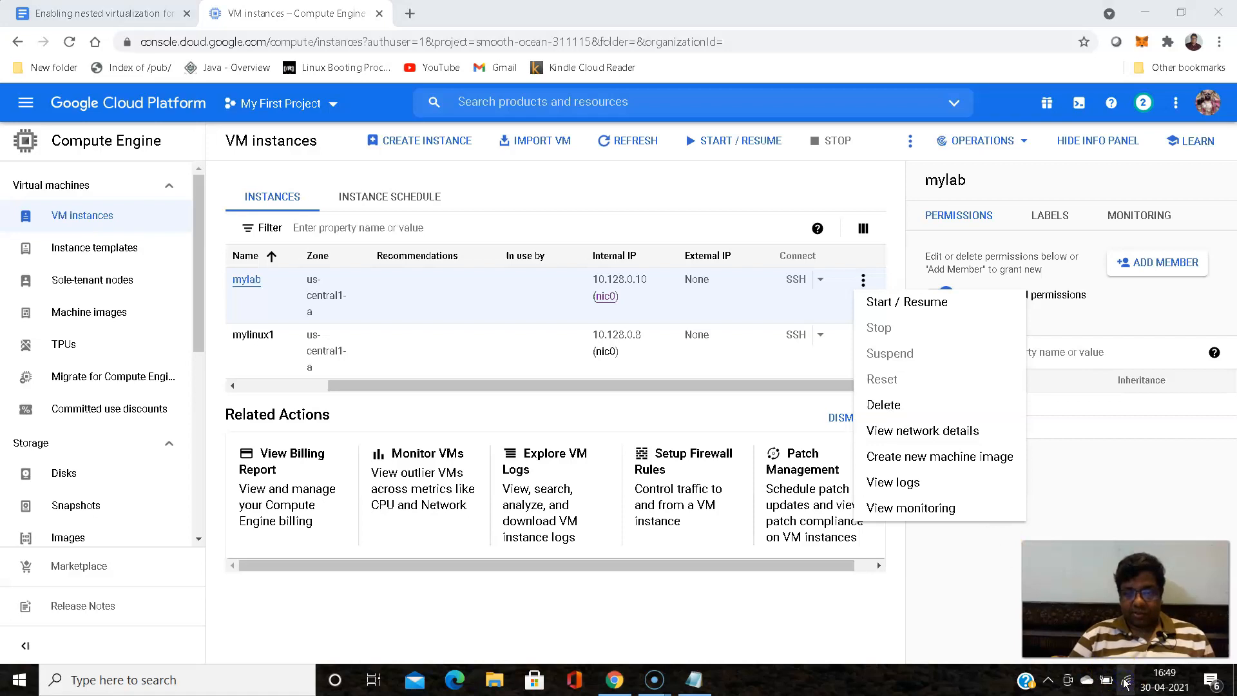
{"action": "left_click", "coordinate": [984, 515]}
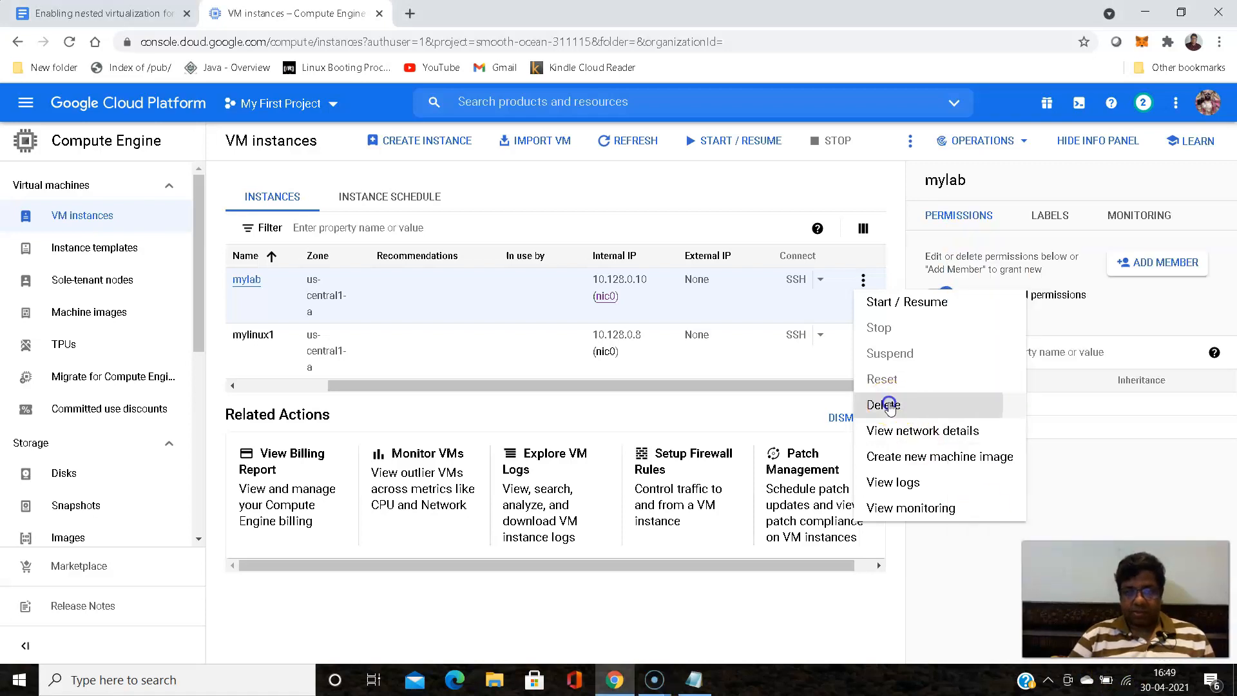
{"action": "left_click", "coordinate": [886, 405]}
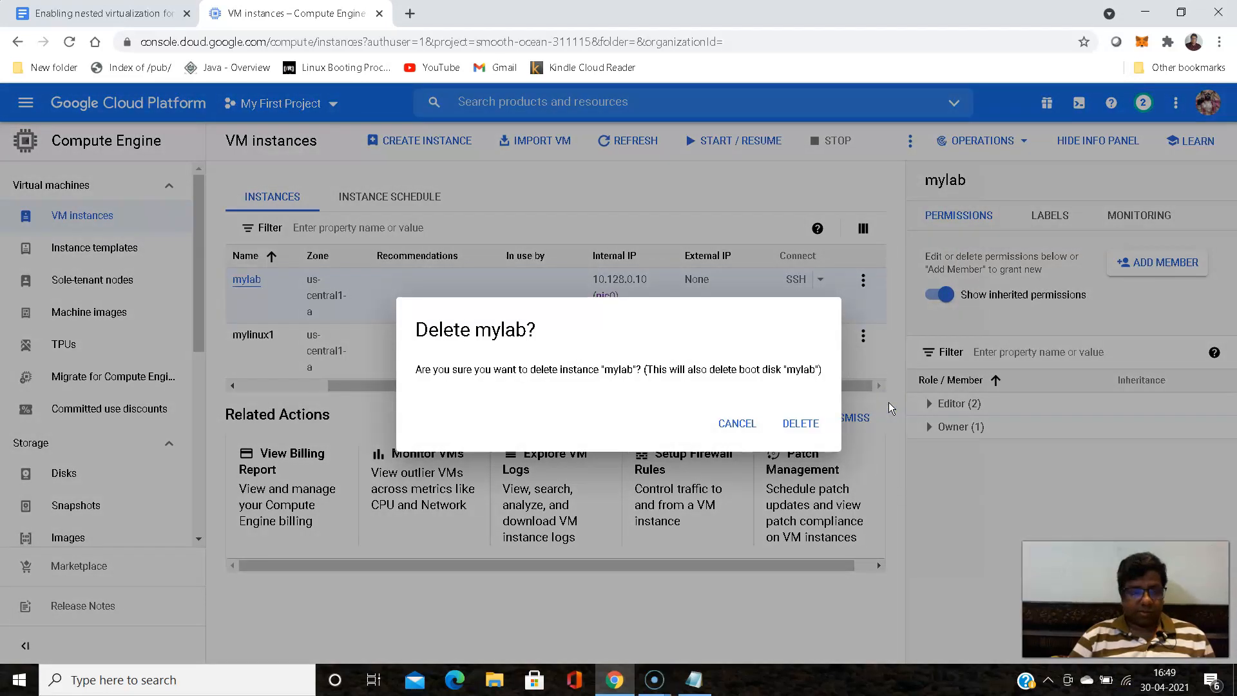
{"action": "left_click", "coordinate": [800, 423]}
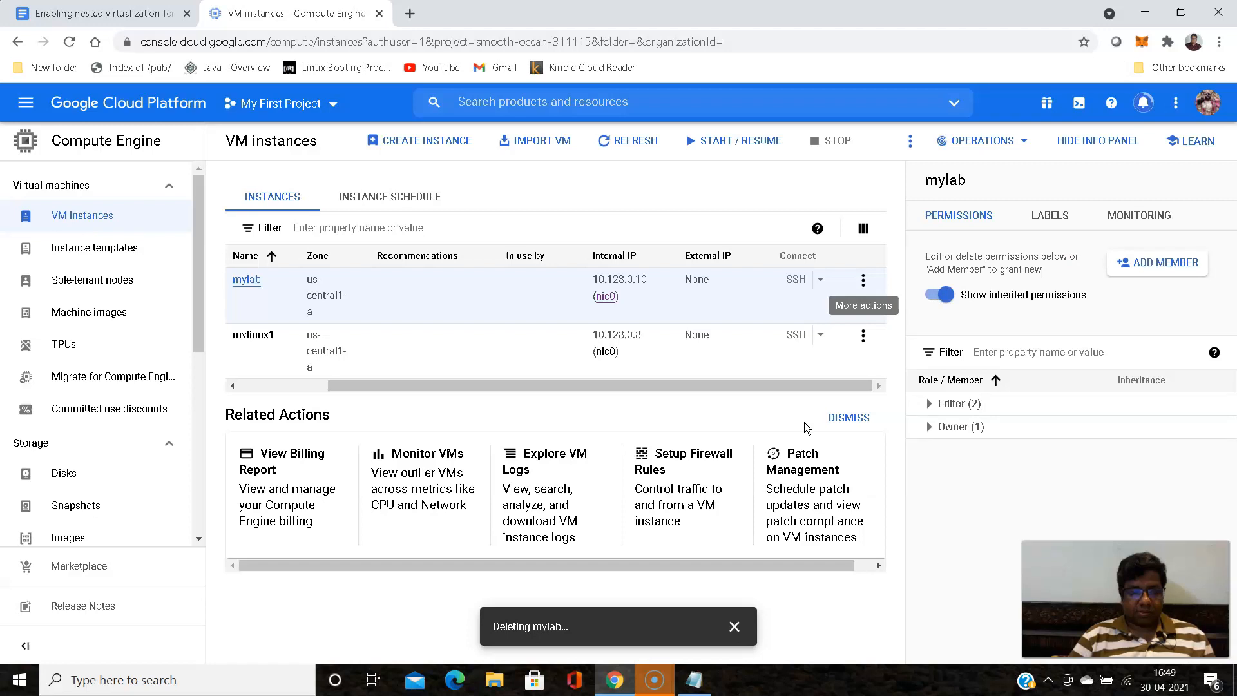
{"action": "left_click", "coordinate": [806, 424]}
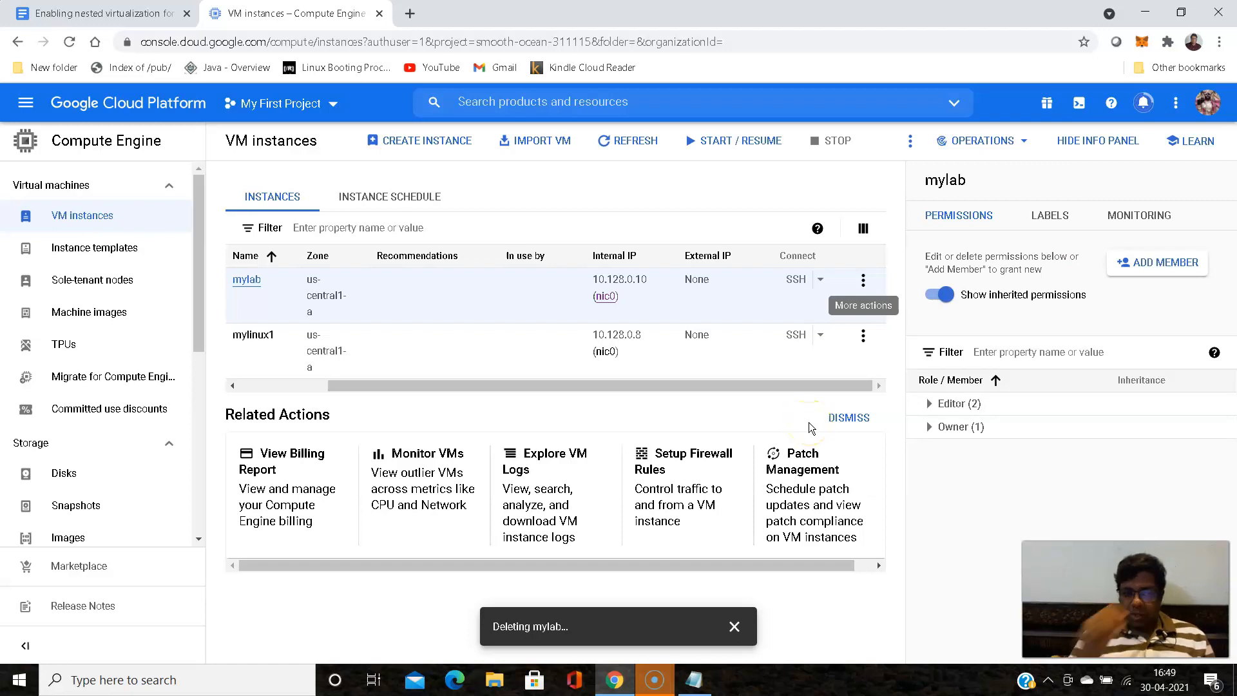
{"action": "left_click", "coordinate": [361, 400]}
{"action": "left_click_drag", "start_coordinate": [361, 399], "coordinate": [268, 390]}
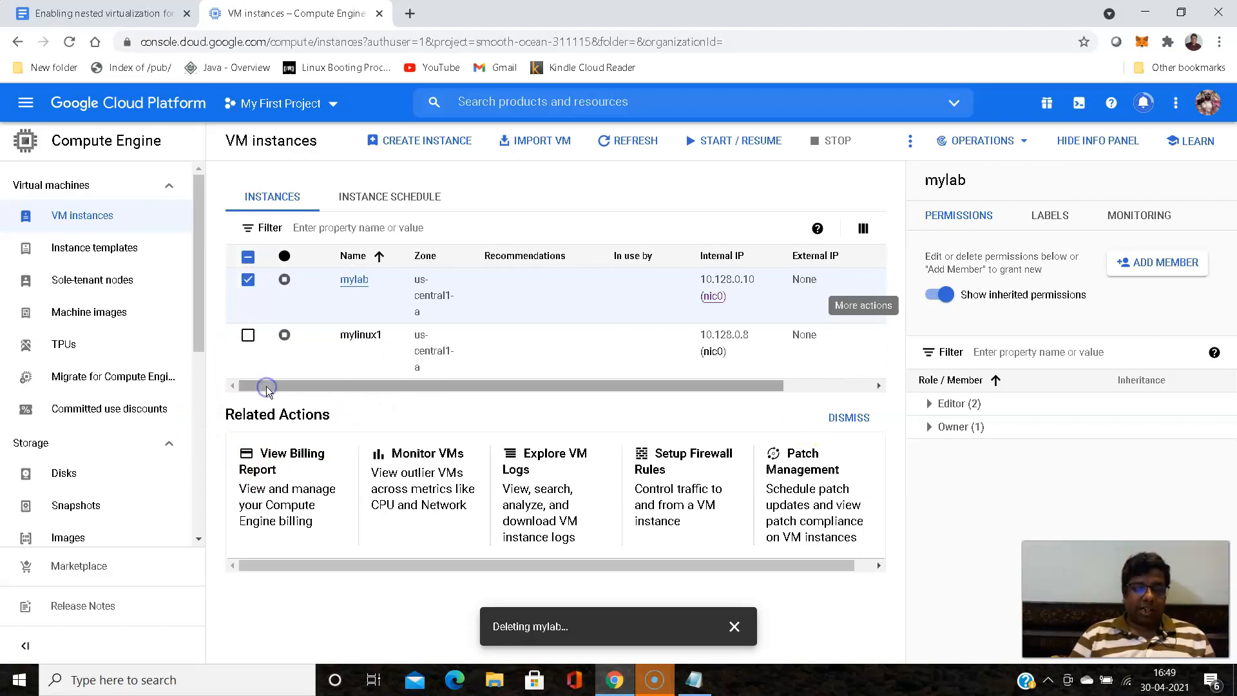
{"action": "left_click", "coordinate": [347, 287]}
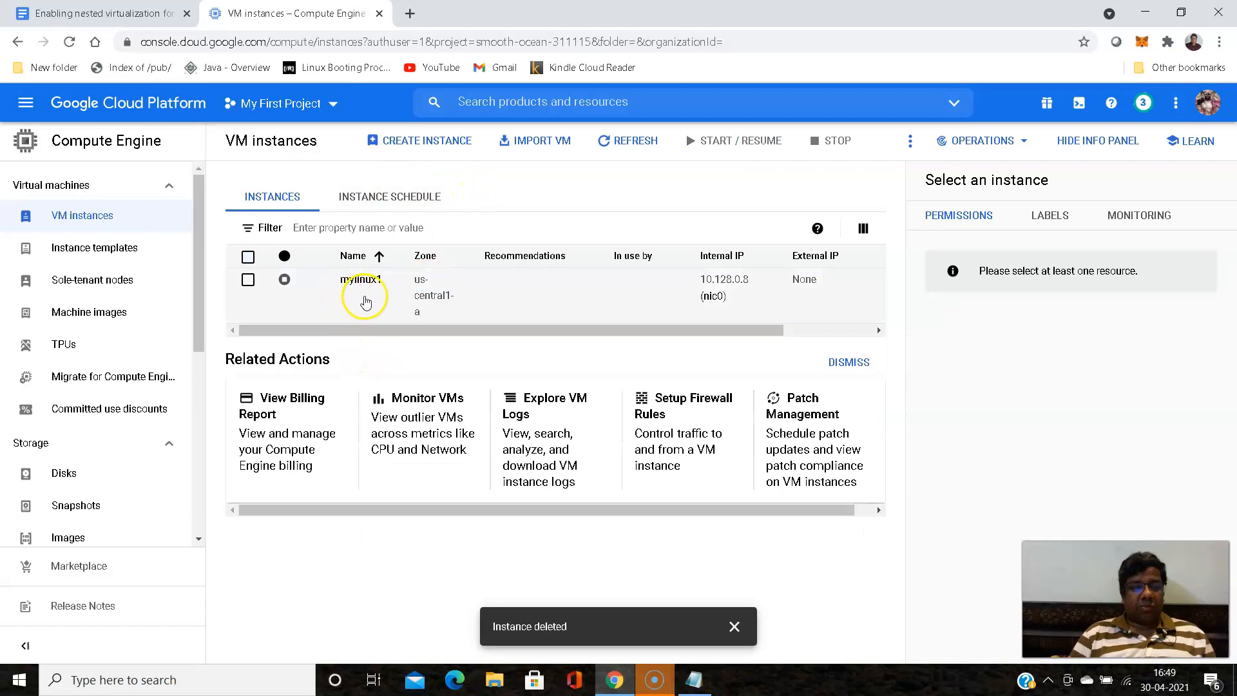
{"action": "left_click_drag", "start_coordinate": [544, 330], "coordinate": [442, 332]}
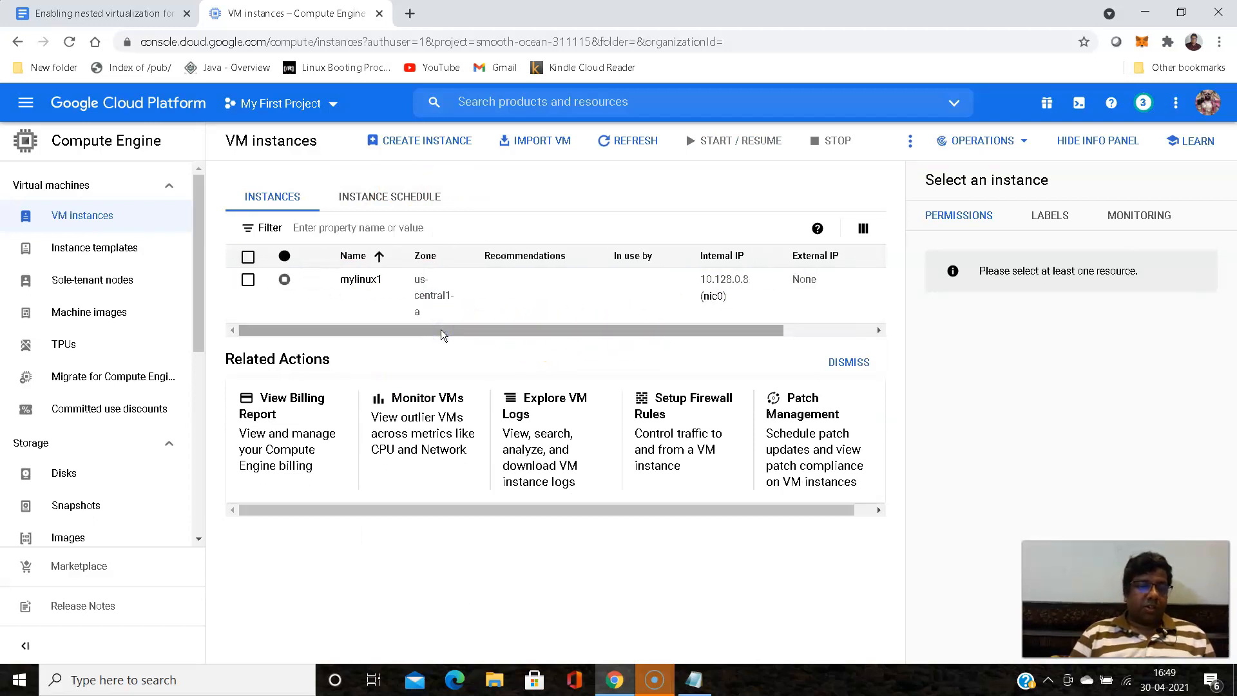
- Check the guide's Cloud Shell step, then open Cloud Shell from the console and enlarge its panel
{"action": "left_click", "coordinate": [95, 12]}
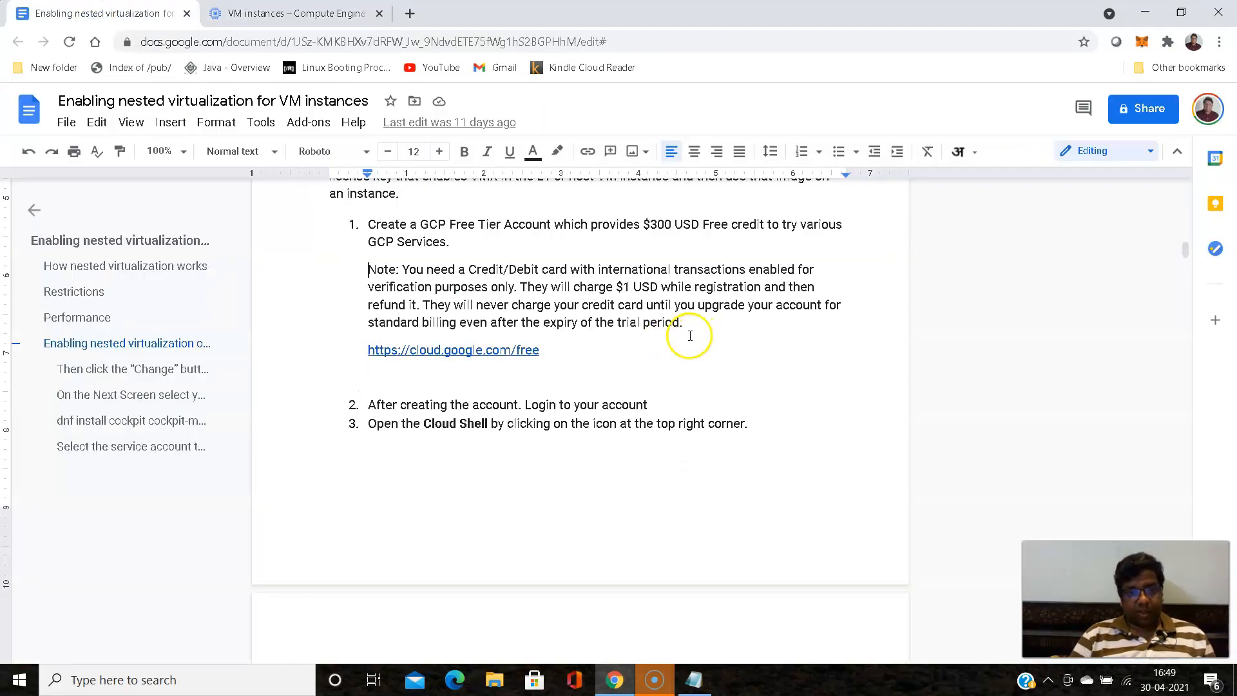
{"action": "scroll", "coordinate": [618, 285], "scroll_direction": "down", "scroll_amount": 3}
{"action": "scroll", "coordinate": [619, 284], "scroll_direction": "up", "scroll_amount": 1}
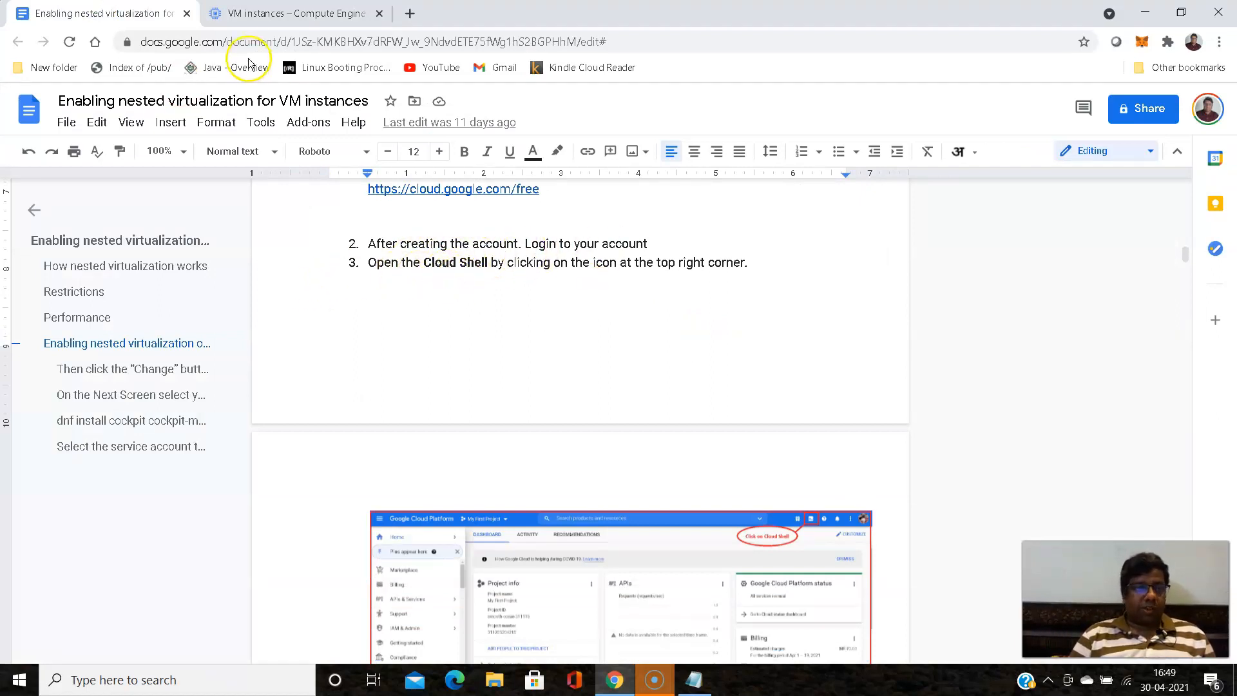
{"action": "left_click", "coordinate": [287, 13]}
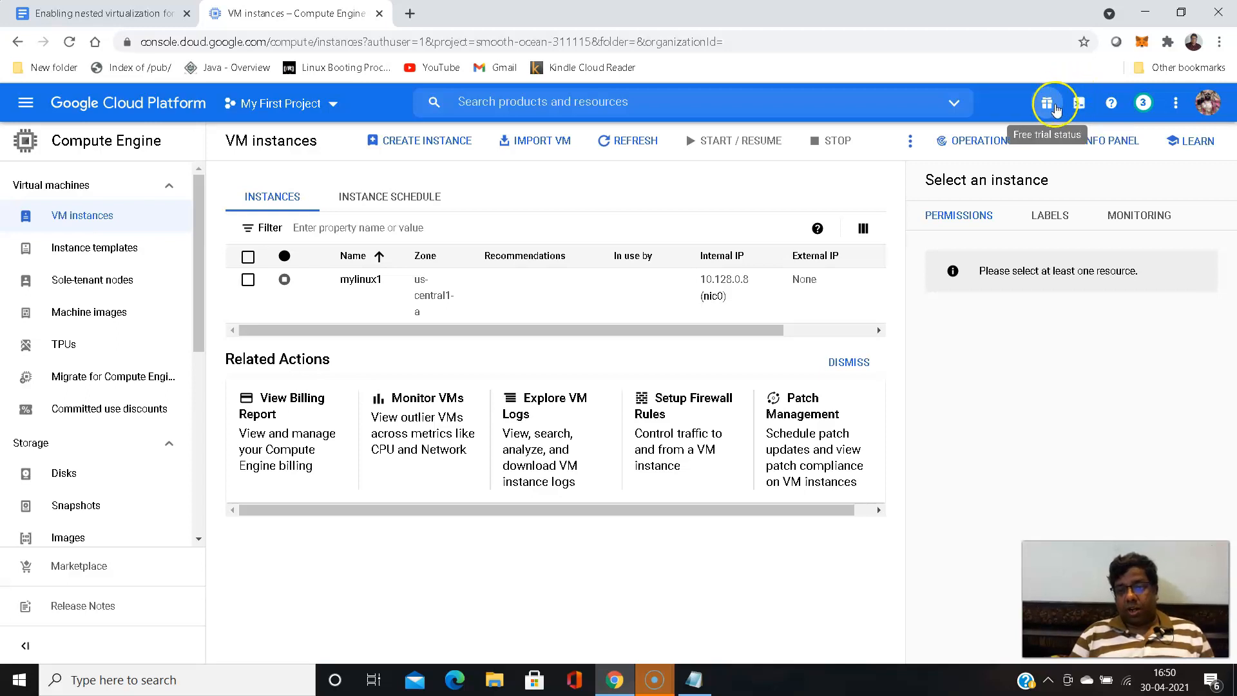
{"action": "left_click", "coordinate": [1080, 105]}
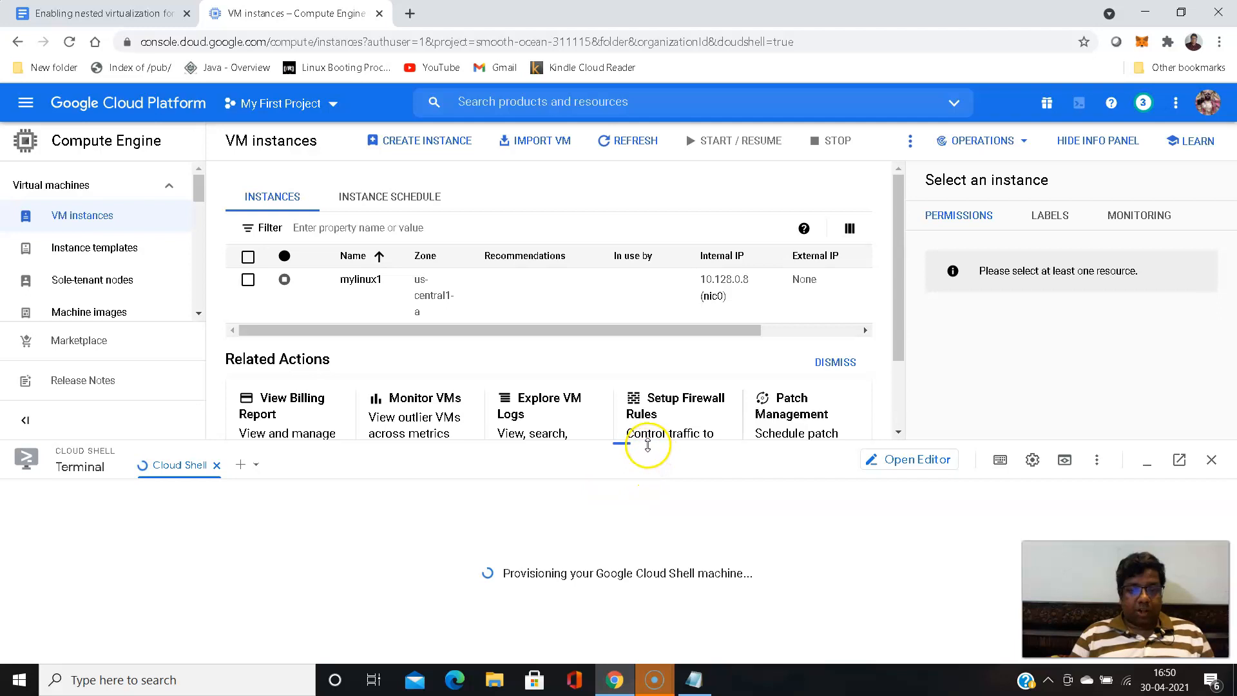
{"action": "left_click_drag", "start_coordinate": [637, 443], "coordinate": [639, 346]}
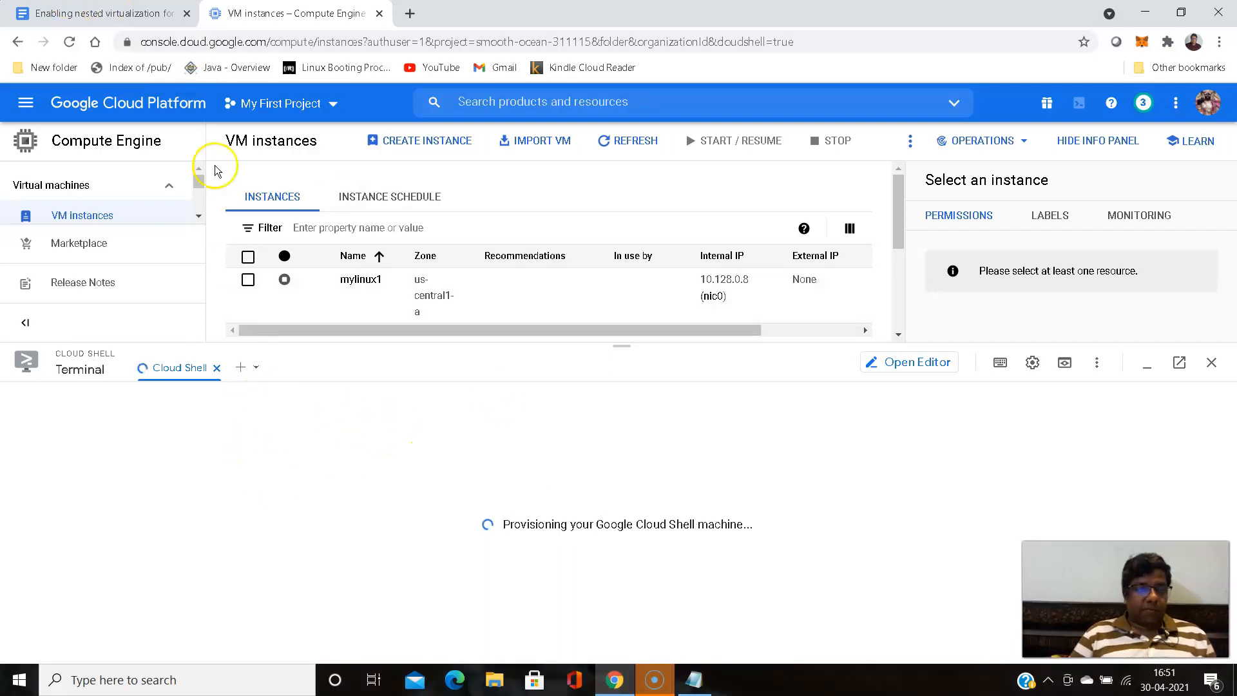
- Copy the gcloud compute disks create command from step 5 of the guide into the session-notes.txt Notepad file
{"action": "left_click", "coordinate": [131, 14]}
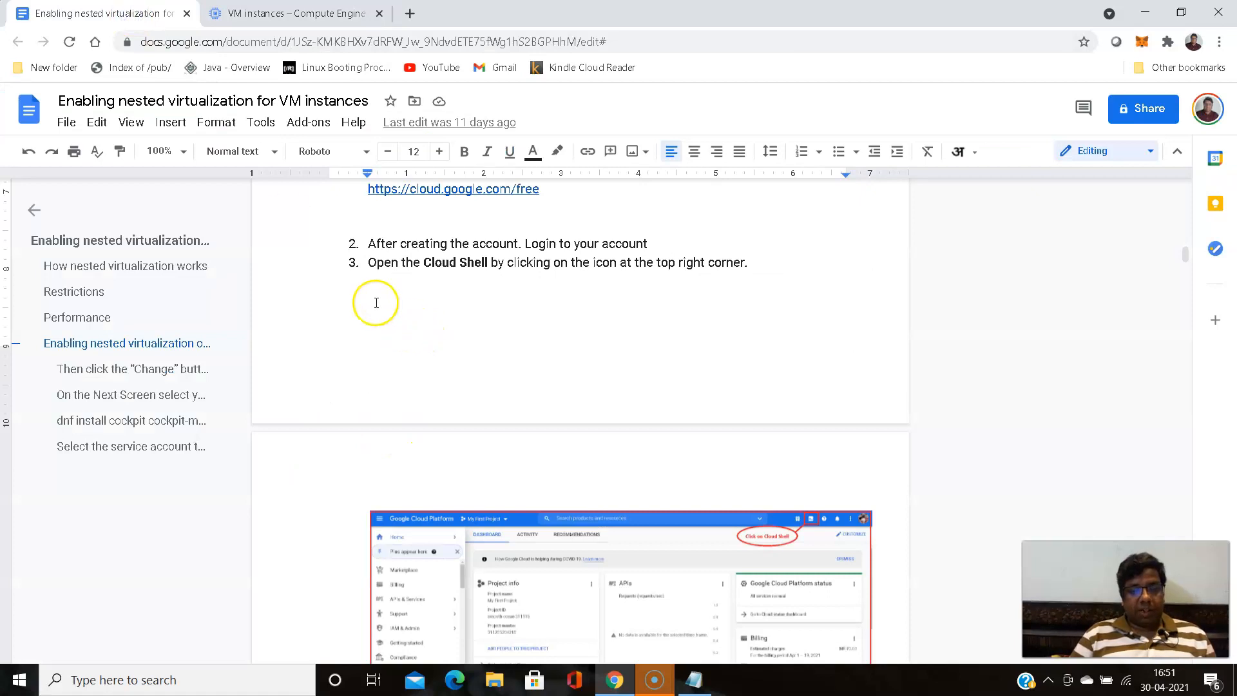
{"action": "scroll", "coordinate": [353, 282], "scroll_direction": "down", "scroll_amount": 5}
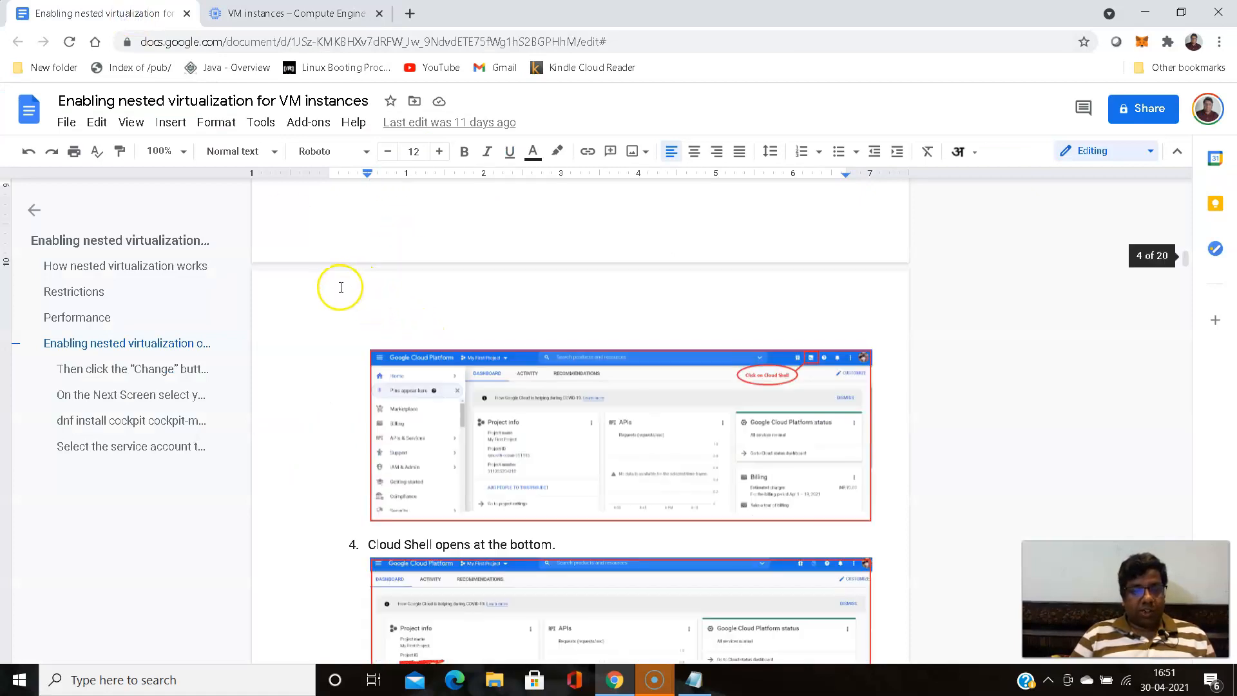
{"action": "scroll", "coordinate": [341, 287], "scroll_direction": "down", "scroll_amount": 1}
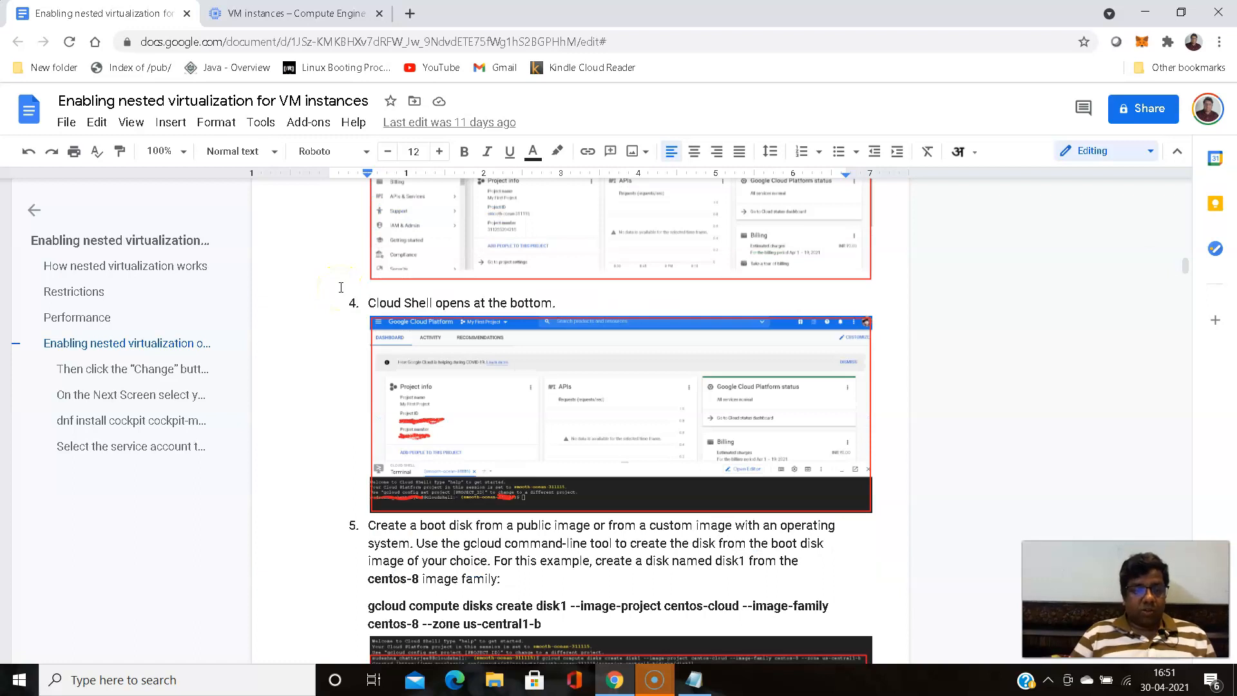
{"action": "scroll", "coordinate": [341, 287], "scroll_direction": "down", "scroll_amount": 1}
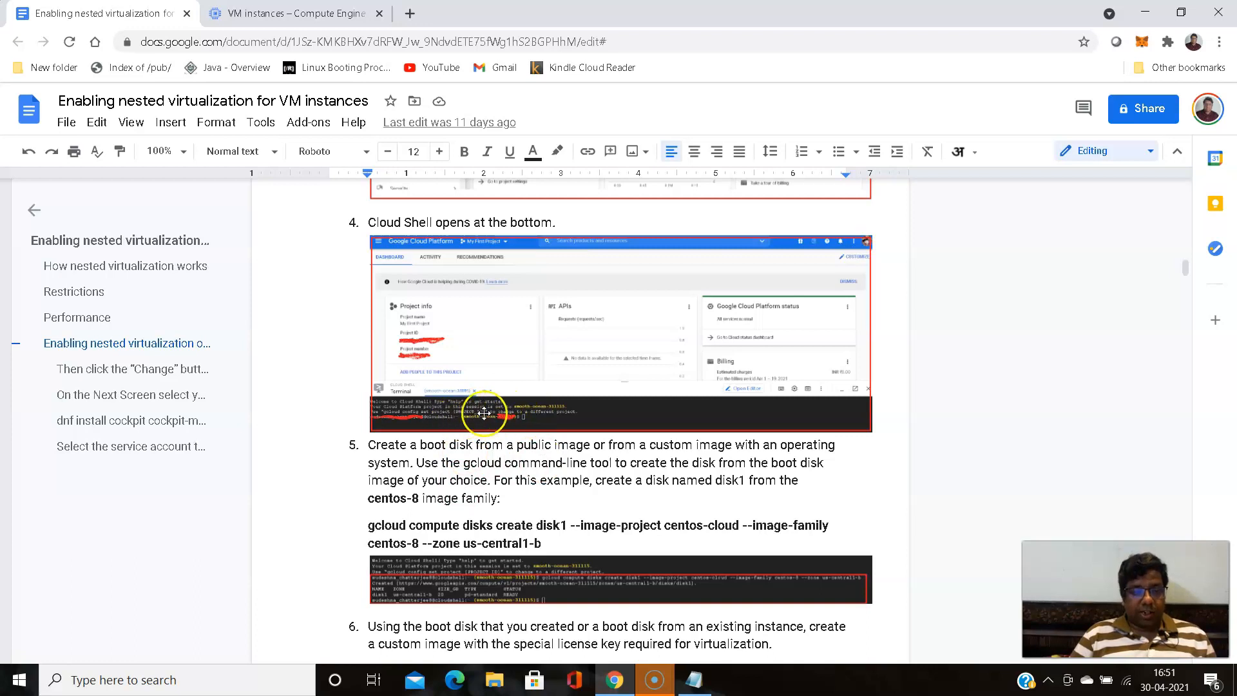
{"action": "scroll", "coordinate": [316, 374], "scroll_direction": "down", "scroll_amount": 2}
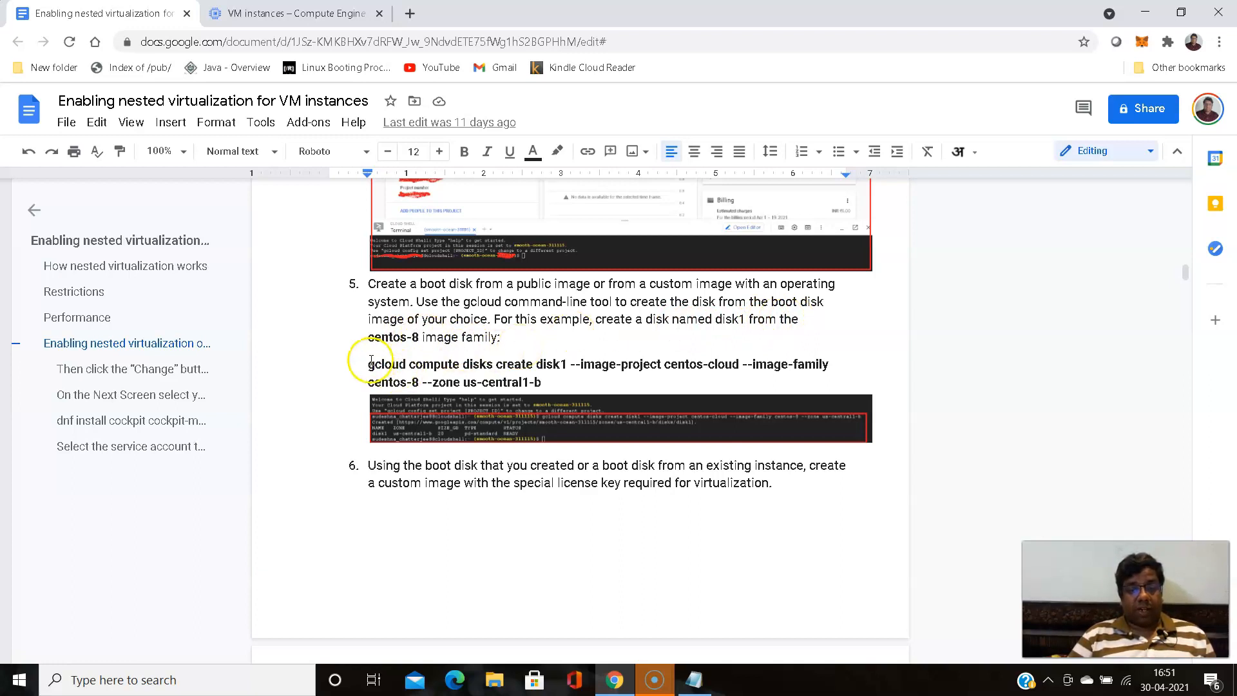
{"action": "left_click_drag", "start_coordinate": [362, 363], "coordinate": [545, 383]}
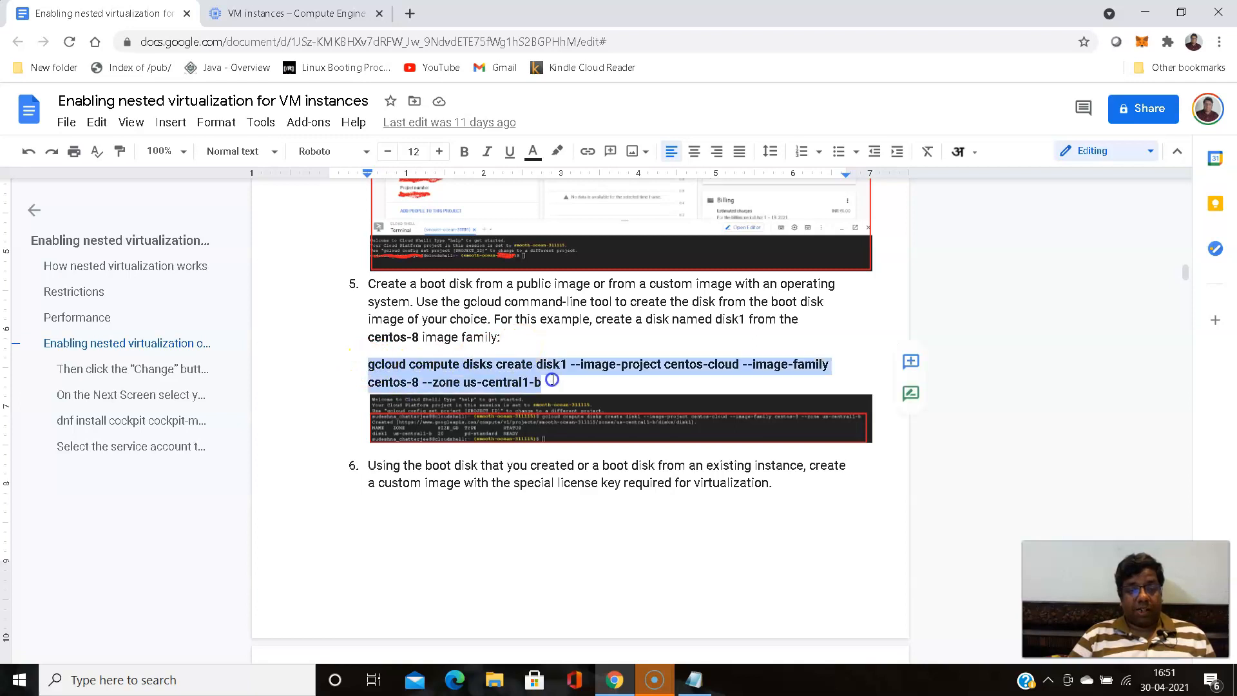
{"action": "right_click", "coordinate": [535, 372]}
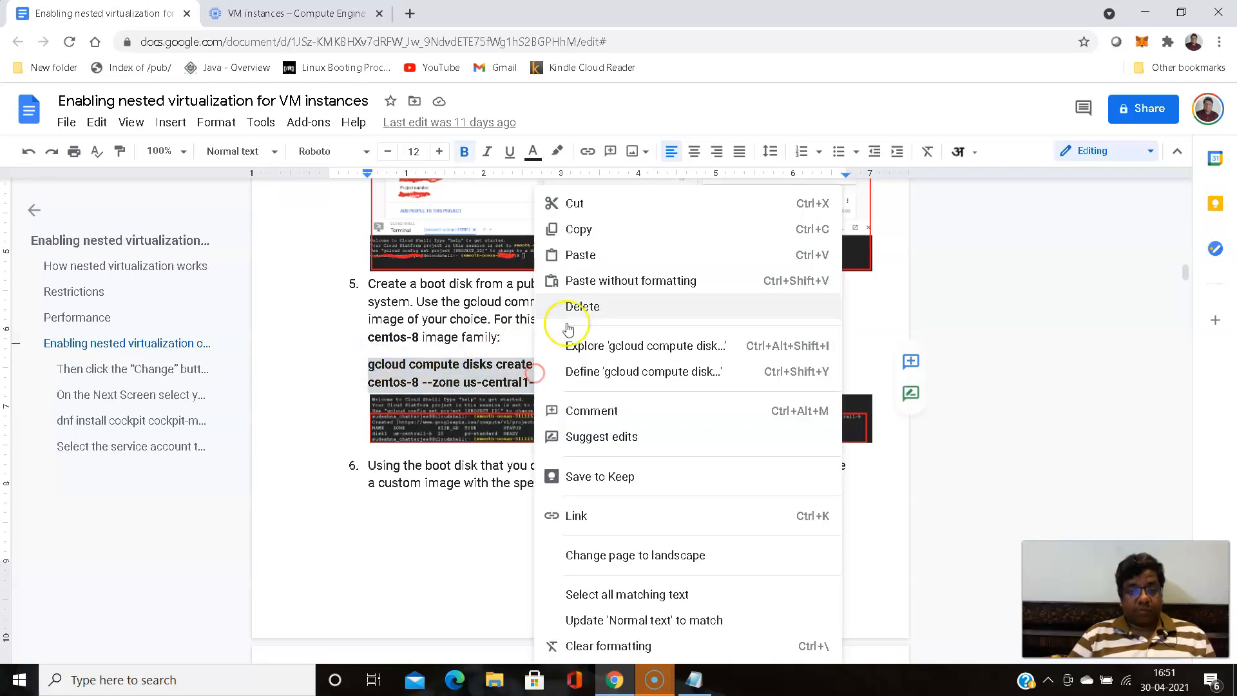
{"action": "left_click", "coordinate": [582, 228]}
{"action": "left_click", "coordinate": [694, 680]}
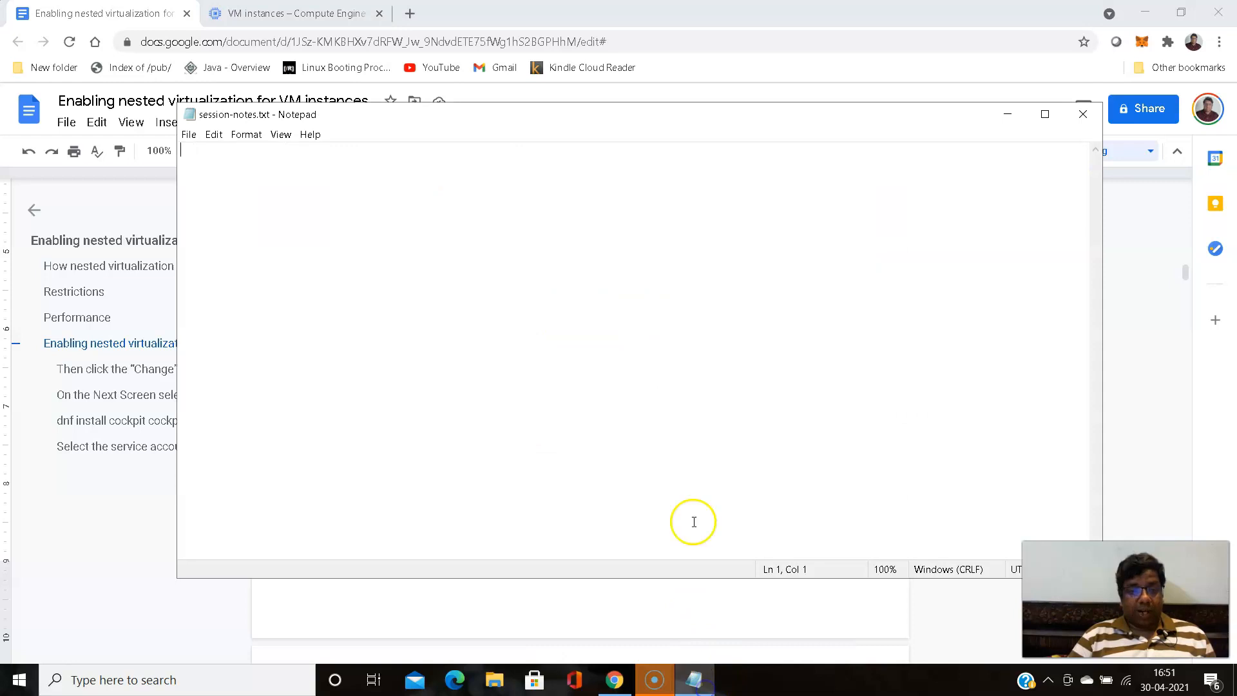
{"action": "key", "text": "ctrl+v"}
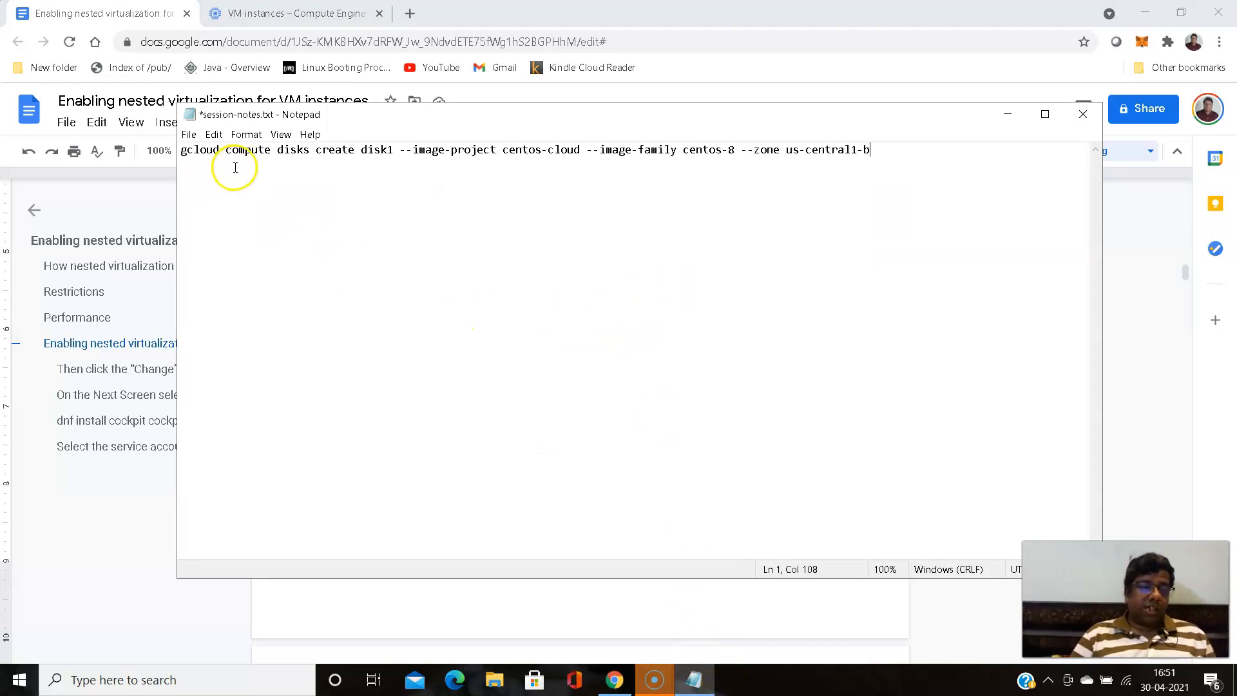
- Examine the compute, disks and disk1 parts of the pasted command in Notepad
{"action": "left_click", "coordinate": [224, 144]}
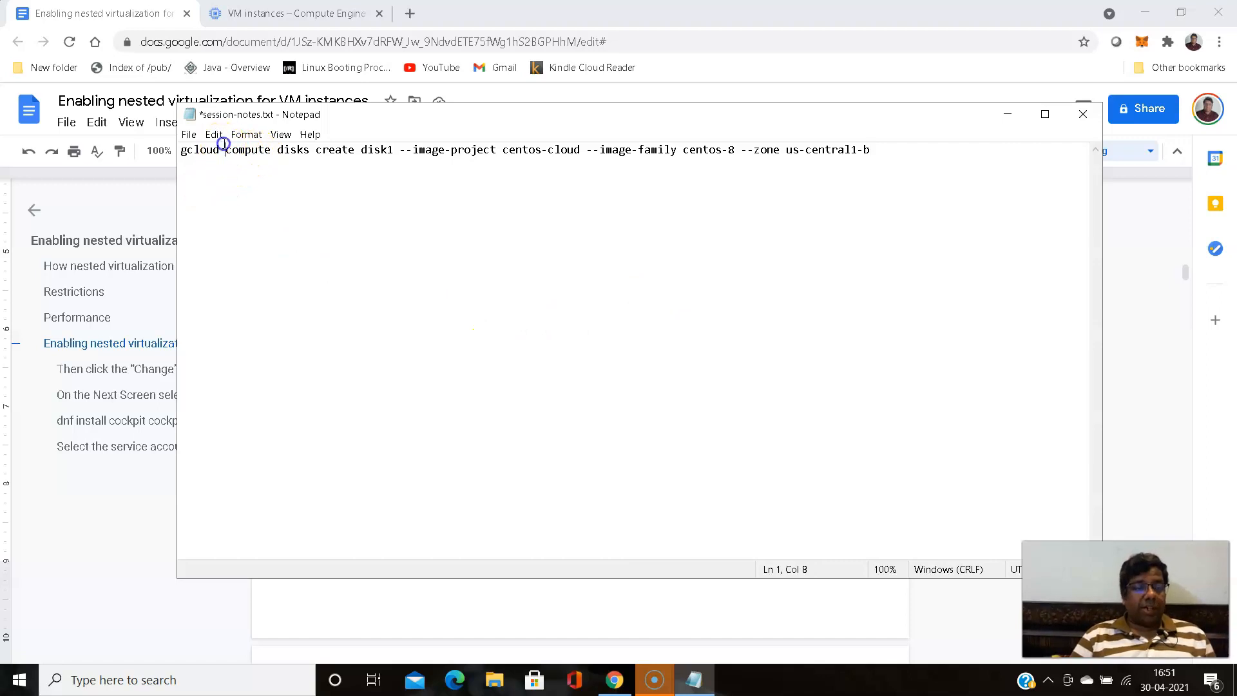
{"action": "left_click_drag", "start_coordinate": [227, 149], "coordinate": [276, 195]}
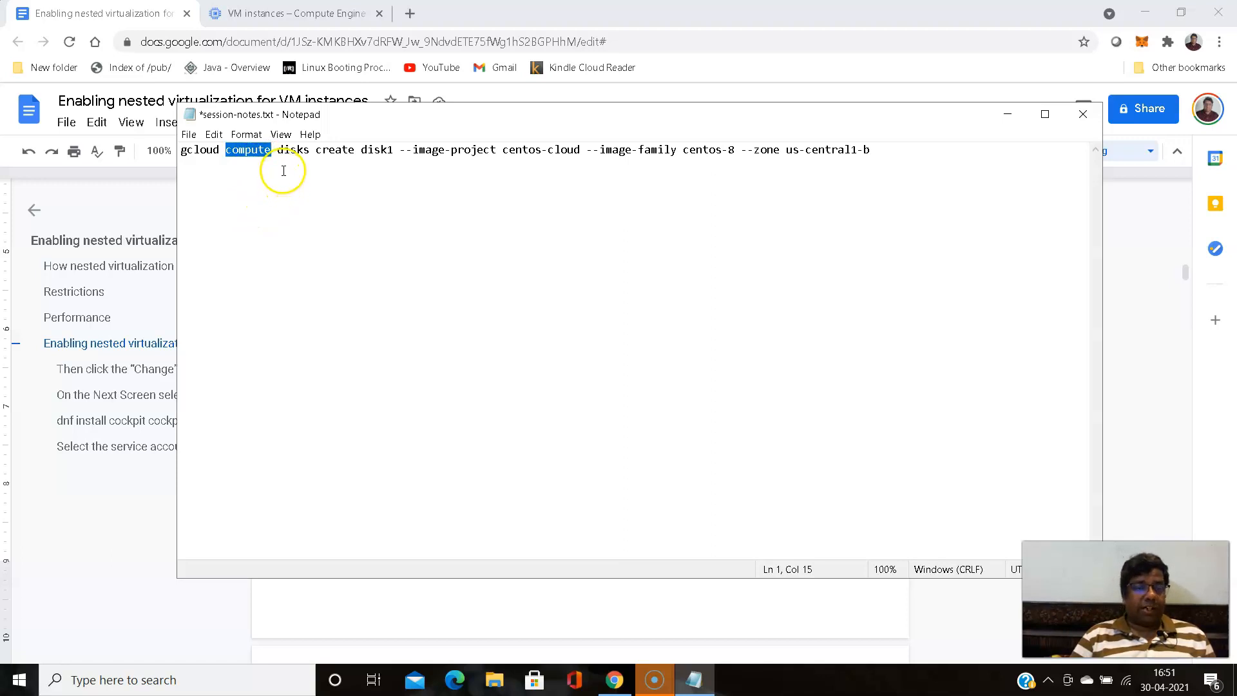
{"action": "left_click", "coordinate": [281, 171]}
{"action": "left_click", "coordinate": [277, 148]}
{"action": "left_click_drag", "start_coordinate": [277, 149], "coordinate": [310, 149]}
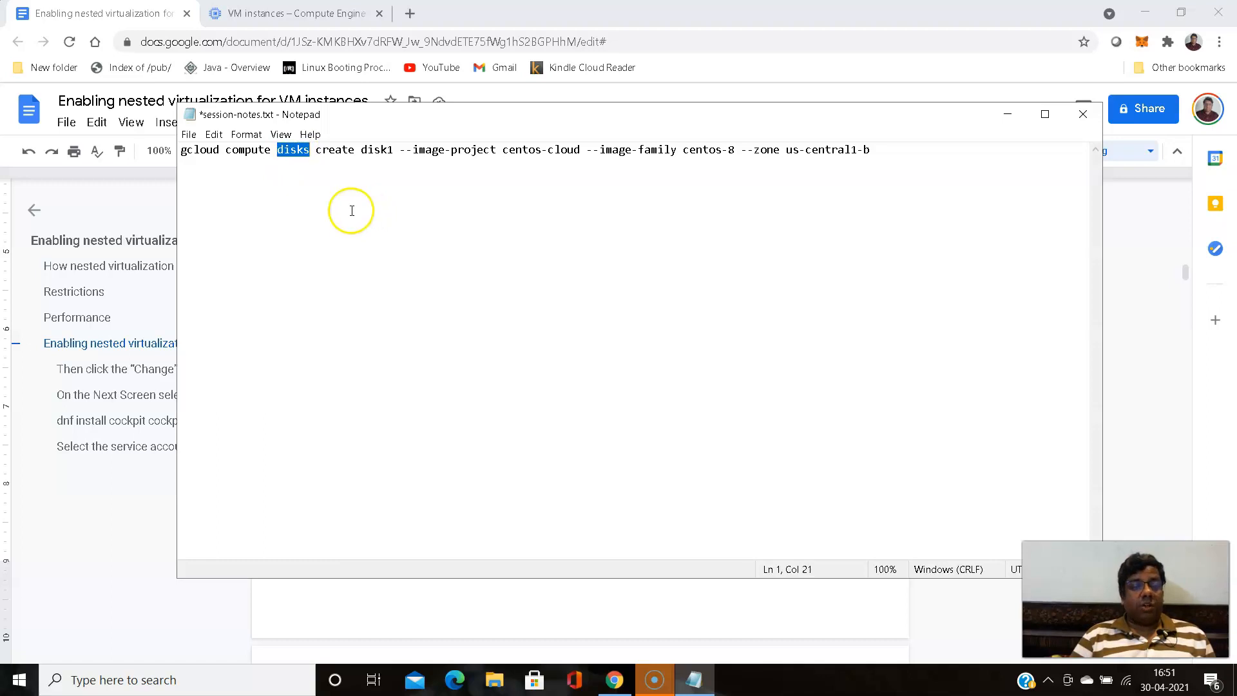
{"action": "left_click_drag", "start_coordinate": [361, 150], "coordinate": [392, 149]}
{"action": "left_click", "coordinate": [453, 204]}
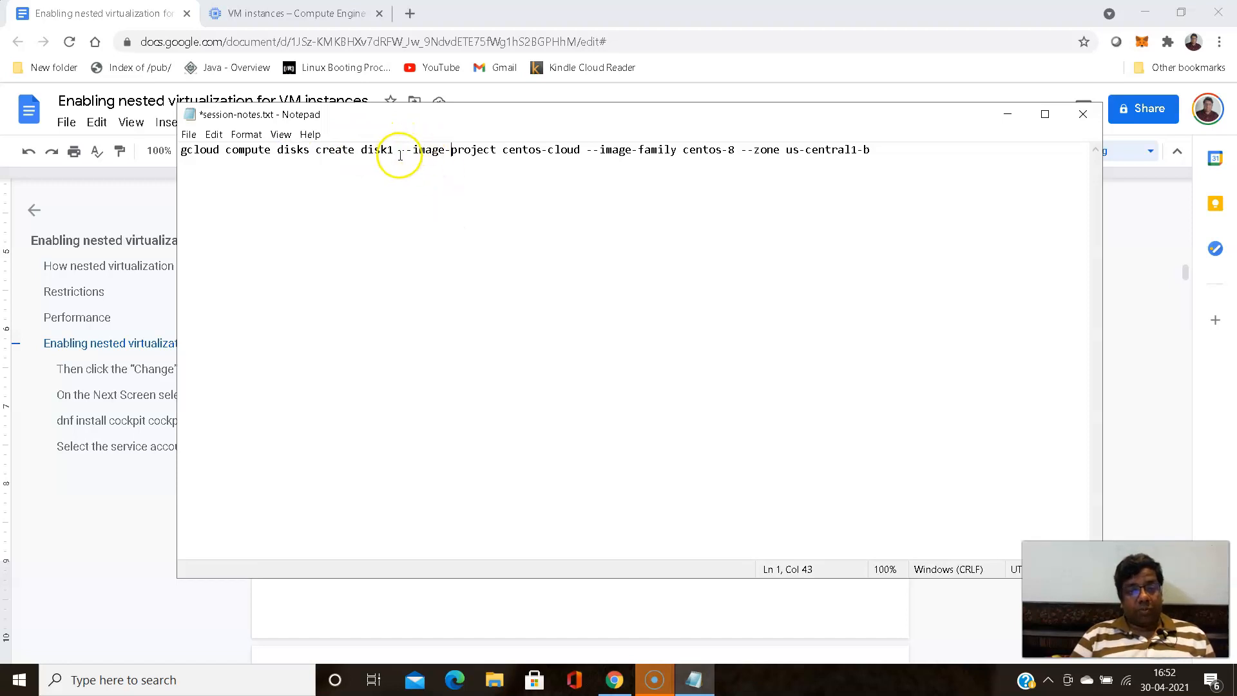
- Examine the command's --image-project centos-cloud, --image-family centos-8 and --zone us-central1-b options
{"action": "left_click_drag", "start_coordinate": [400, 151], "coordinate": [492, 152]}
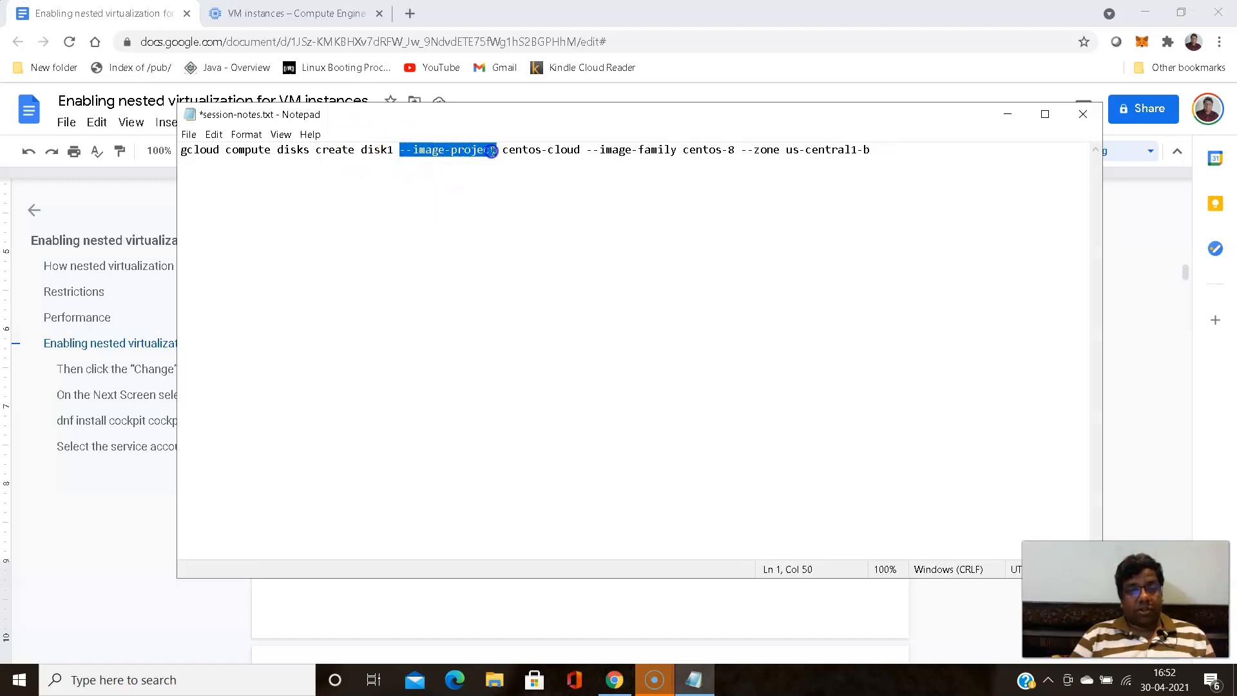
{"action": "left_click", "coordinate": [534, 156]}
{"action": "left_click_drag", "start_coordinate": [505, 150], "coordinate": [580, 143]}
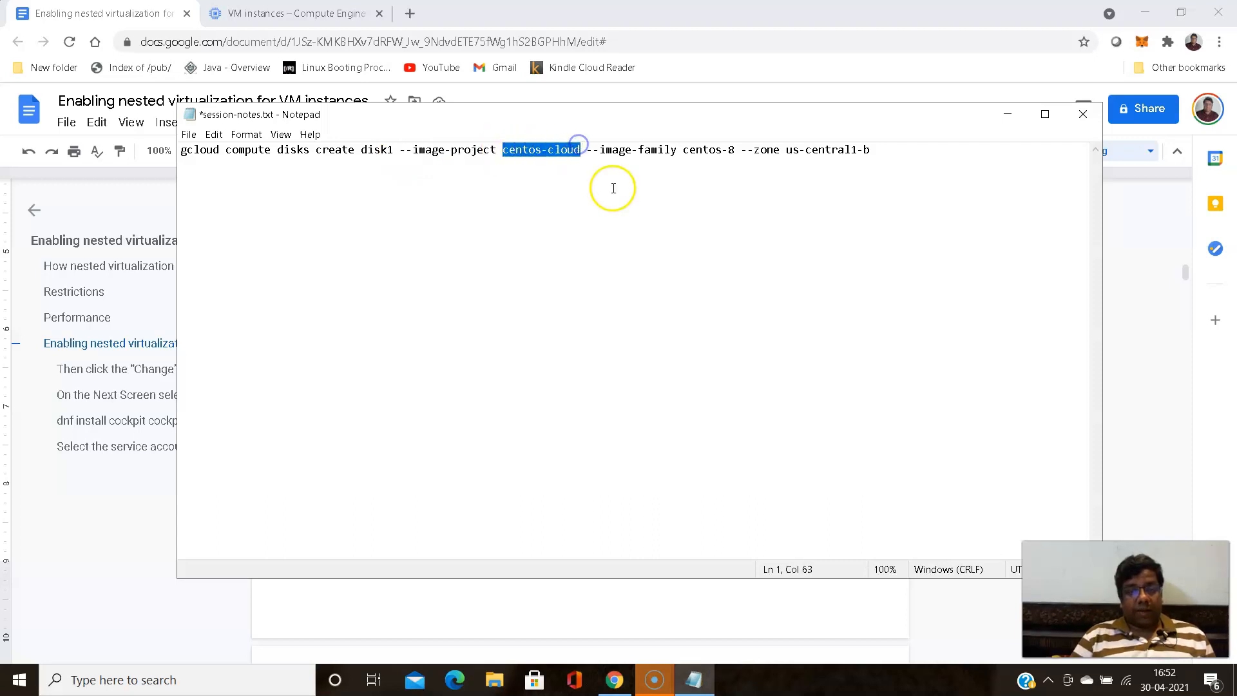
{"action": "left_click", "coordinate": [613, 188]}
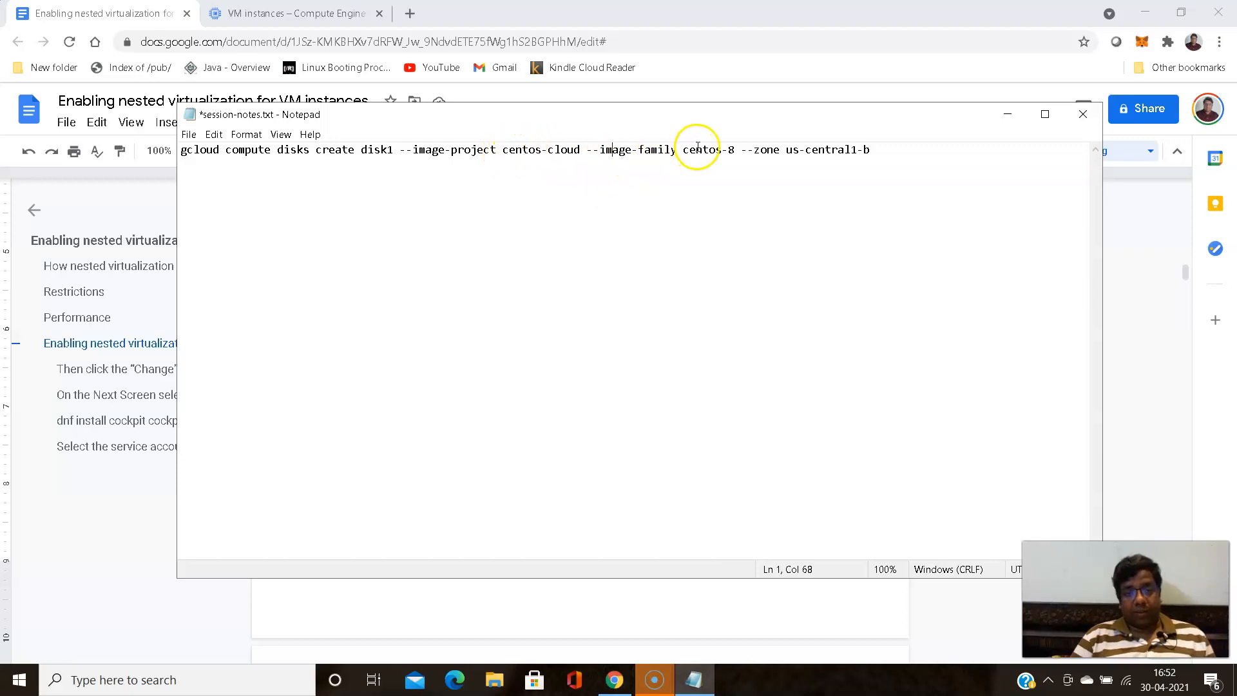
{"action": "left_click_drag", "start_coordinate": [684, 149], "coordinate": [871, 150]}
{"action": "left_click", "coordinate": [780, 166]}
{"action": "left_click", "coordinate": [806, 153]}
{"action": "left_click", "coordinate": [787, 150]}
{"action": "left_click", "coordinate": [793, 200]}
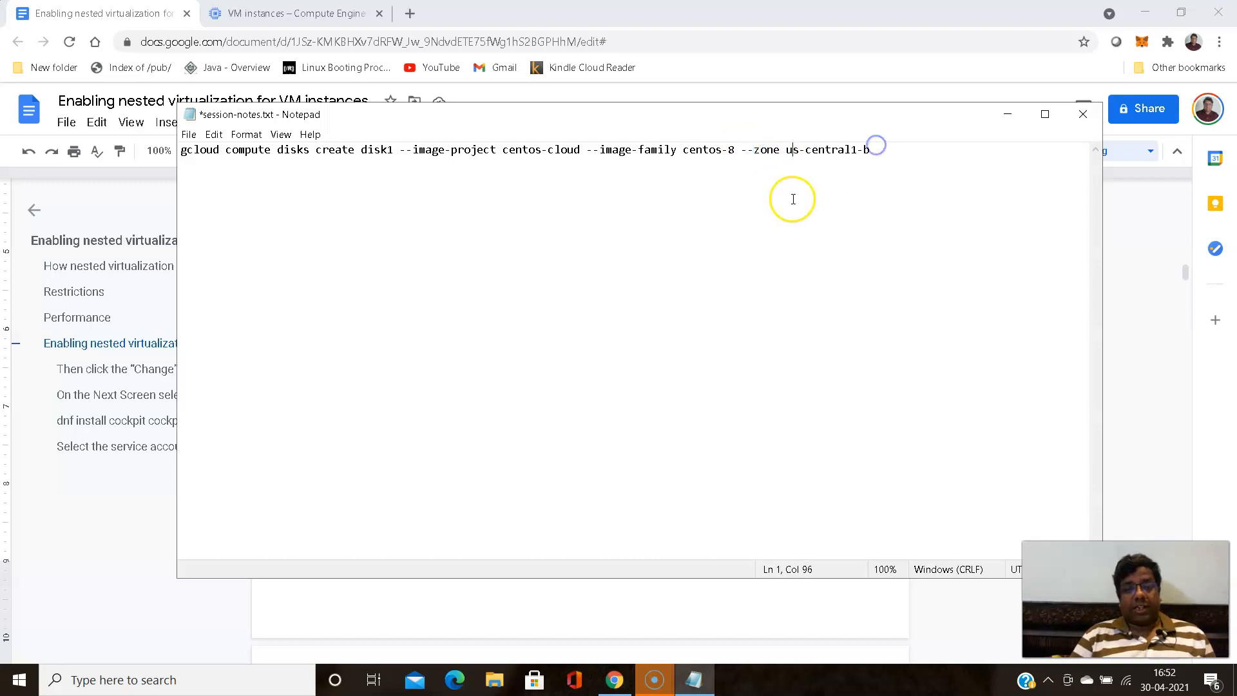
{"action": "left_click", "coordinate": [395, 189]}
{"action": "left_click", "coordinate": [336, 176]}
{"action": "left_click", "coordinate": [768, 202]}
{"action": "left_click", "coordinate": [593, 194]}
{"action": "left_click", "coordinate": [486, 226]}
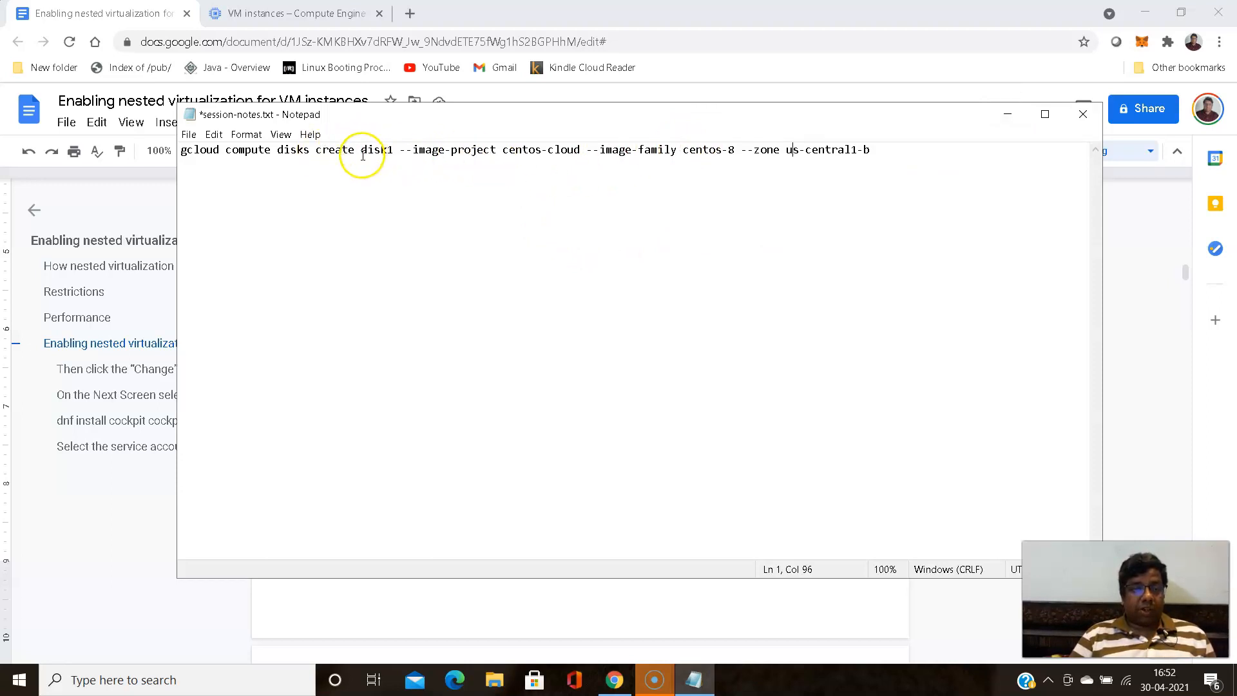
{"action": "left_click_drag", "start_coordinate": [361, 149], "coordinate": [390, 149]}
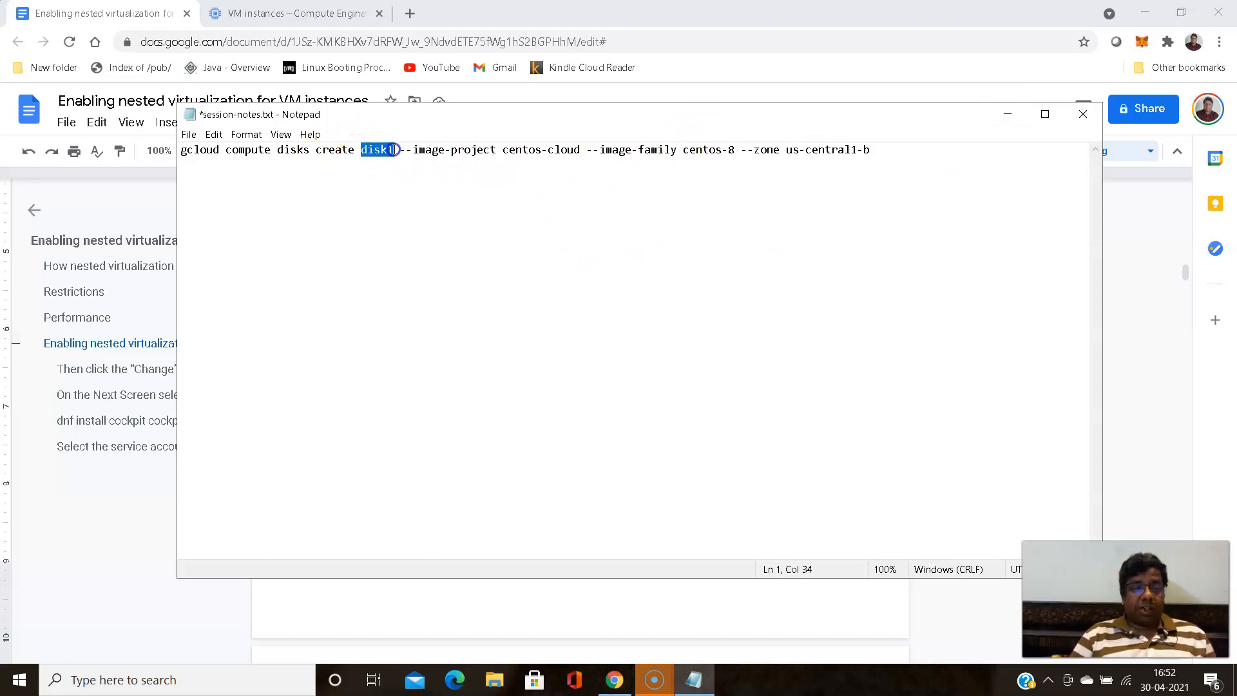
{"action": "left_click", "coordinate": [486, 256]}
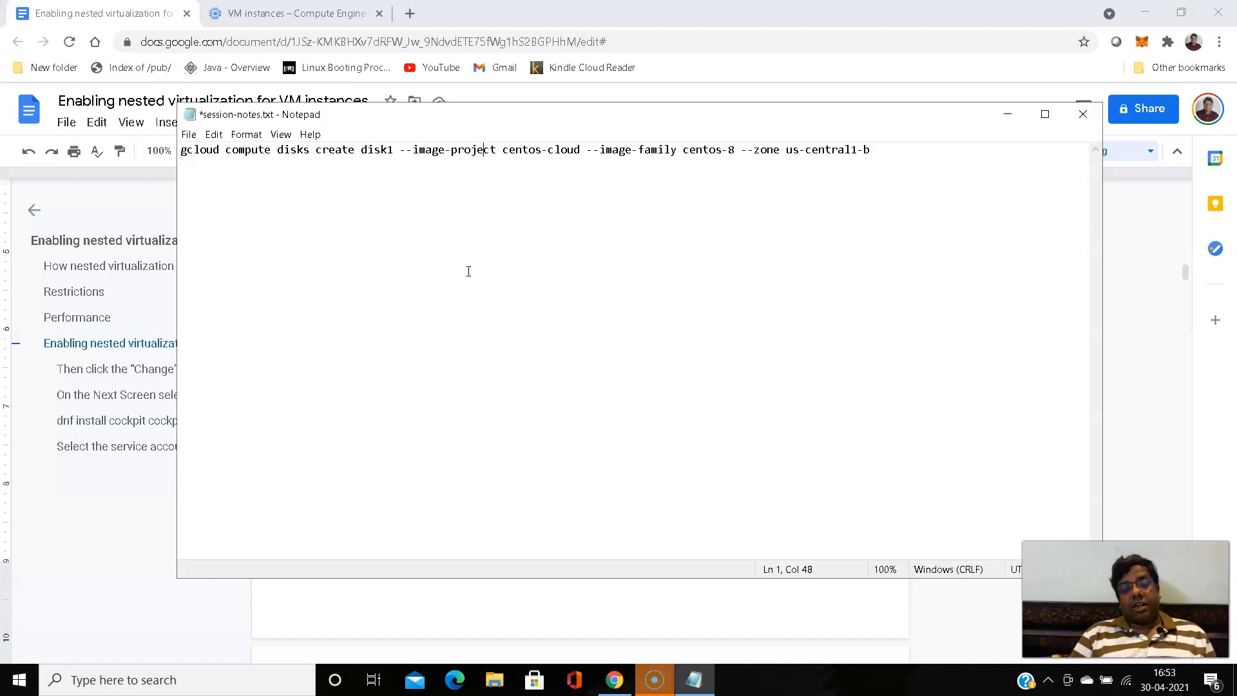
{"action": "left_click", "coordinate": [361, 150]}
{"action": "left_click_drag", "start_coordinate": [362, 149], "coordinate": [387, 144]}
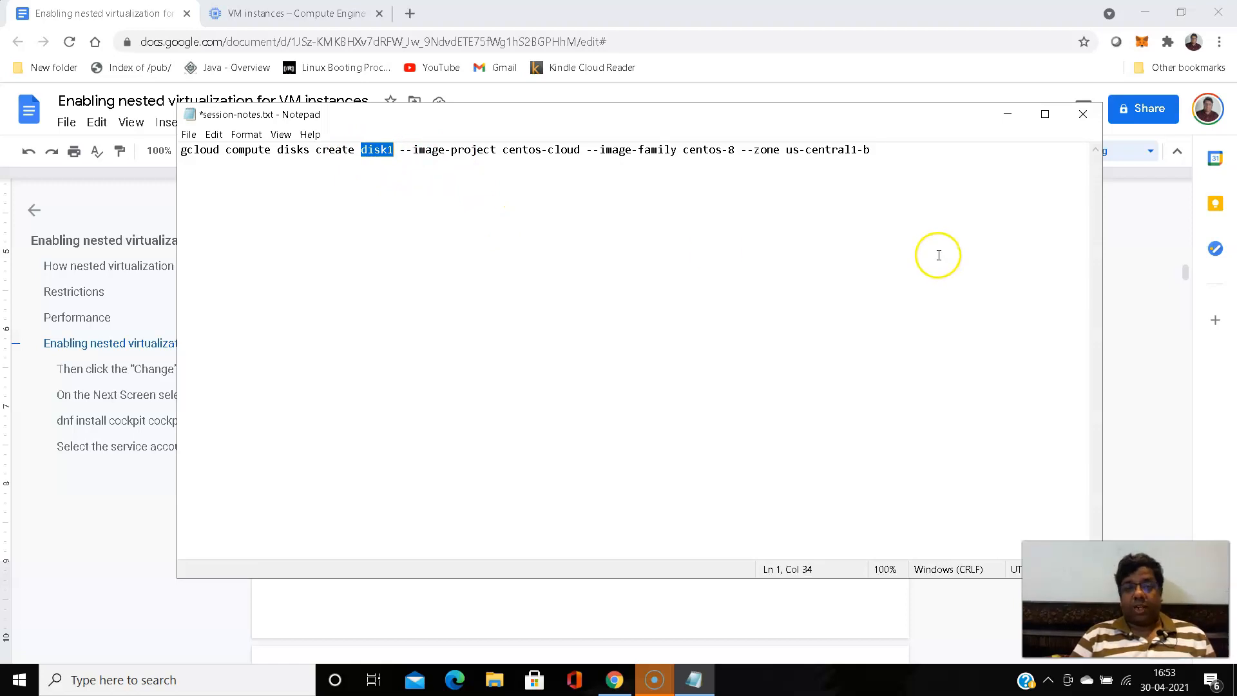
{"action": "left_click", "coordinate": [1009, 117]}
{"action": "left_click", "coordinate": [348, 13]}
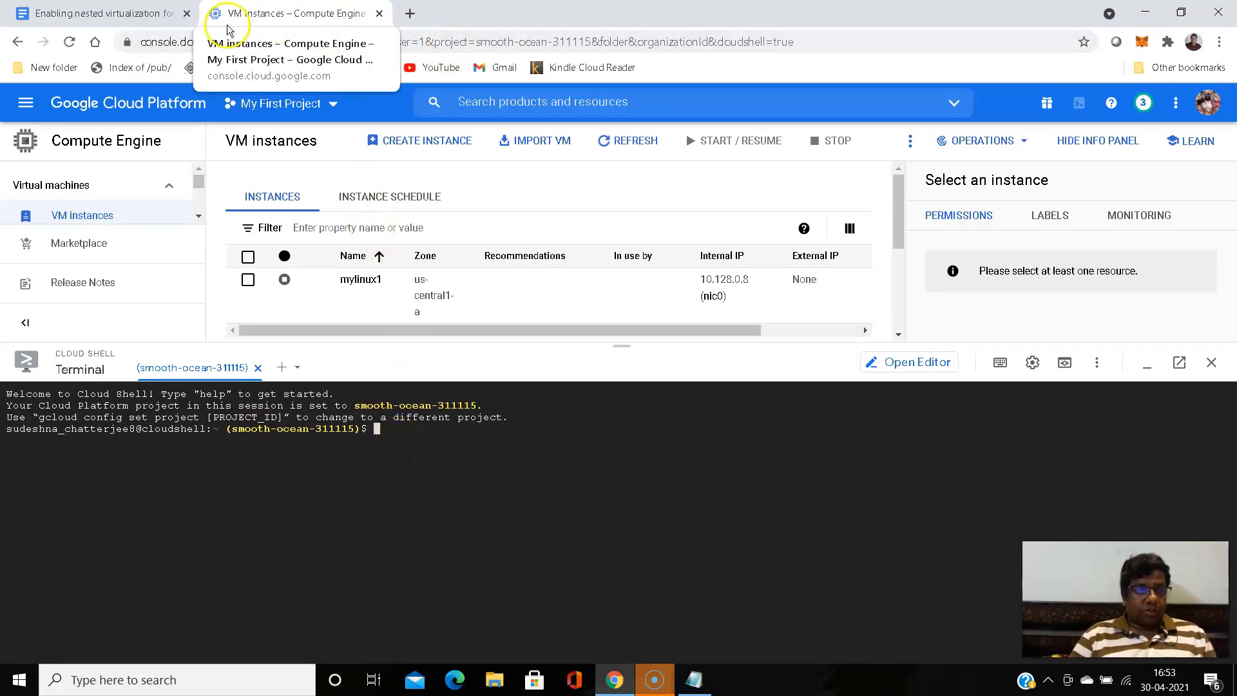
{"action": "left_click", "coordinate": [150, 13]}
{"action": "left_click", "coordinate": [697, 681]}
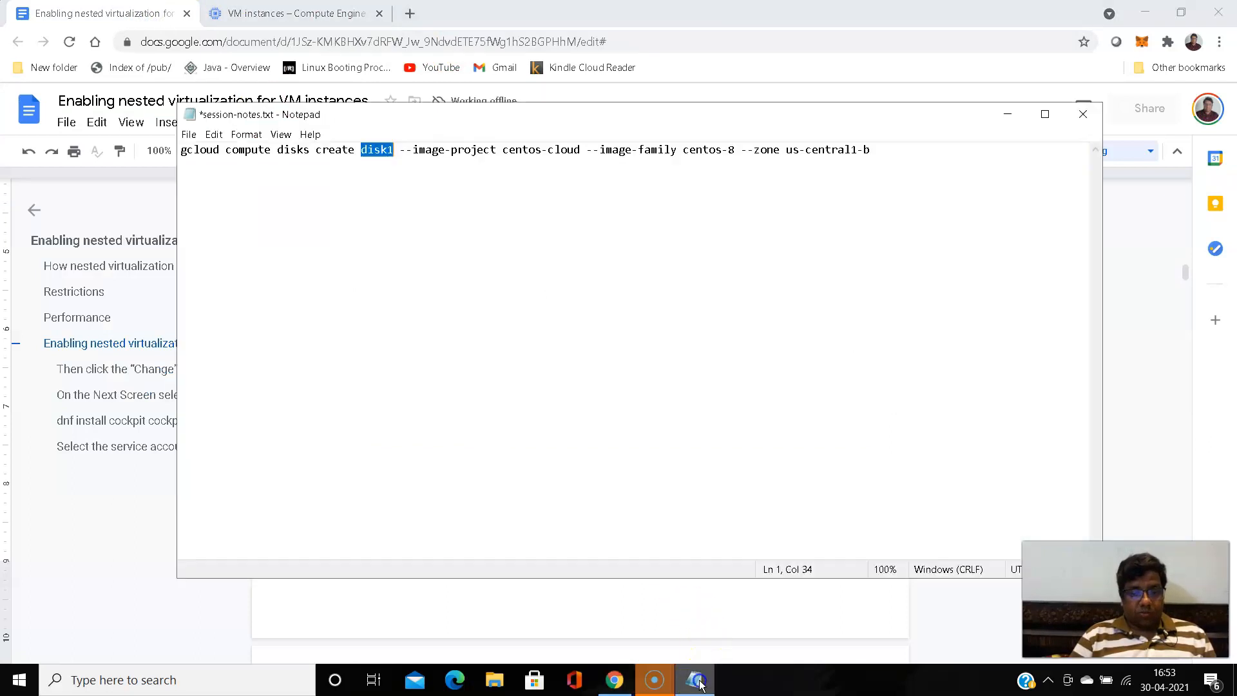
{"action": "left_click", "coordinate": [698, 682]}
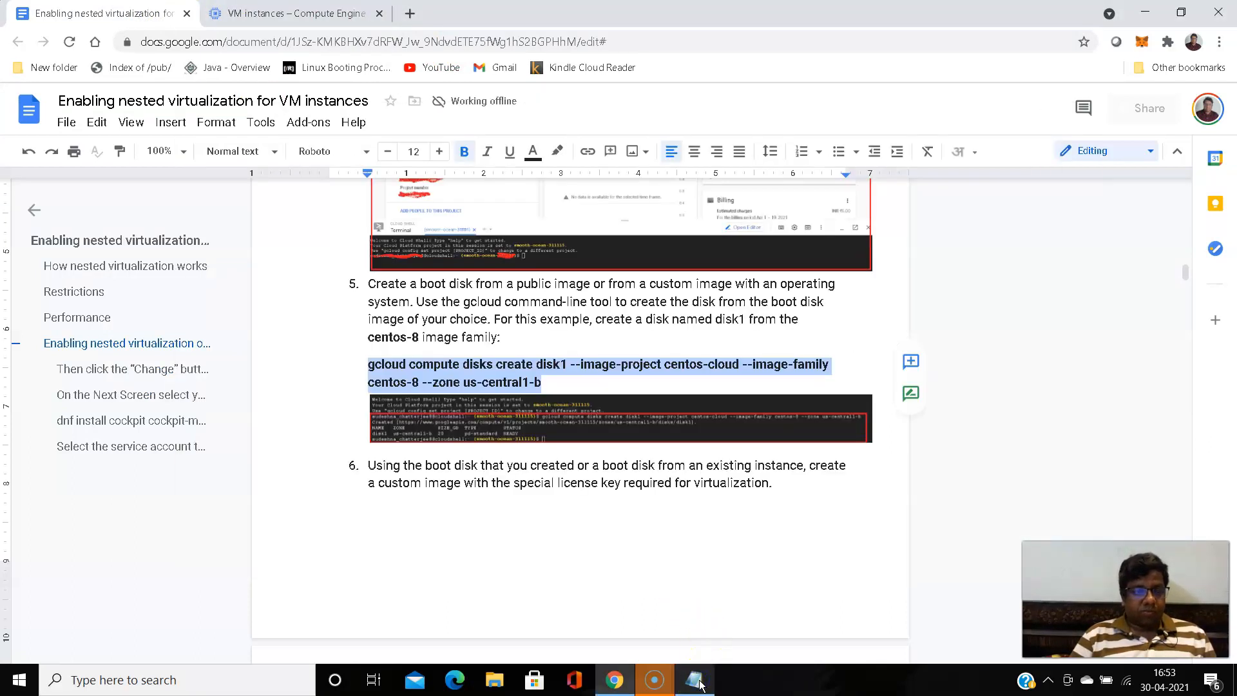
{"action": "left_click", "coordinate": [694, 681]}
- Change the disk name in the Notepad command to centos8-lab-disk1
{"action": "left_click", "coordinate": [257, 193]}
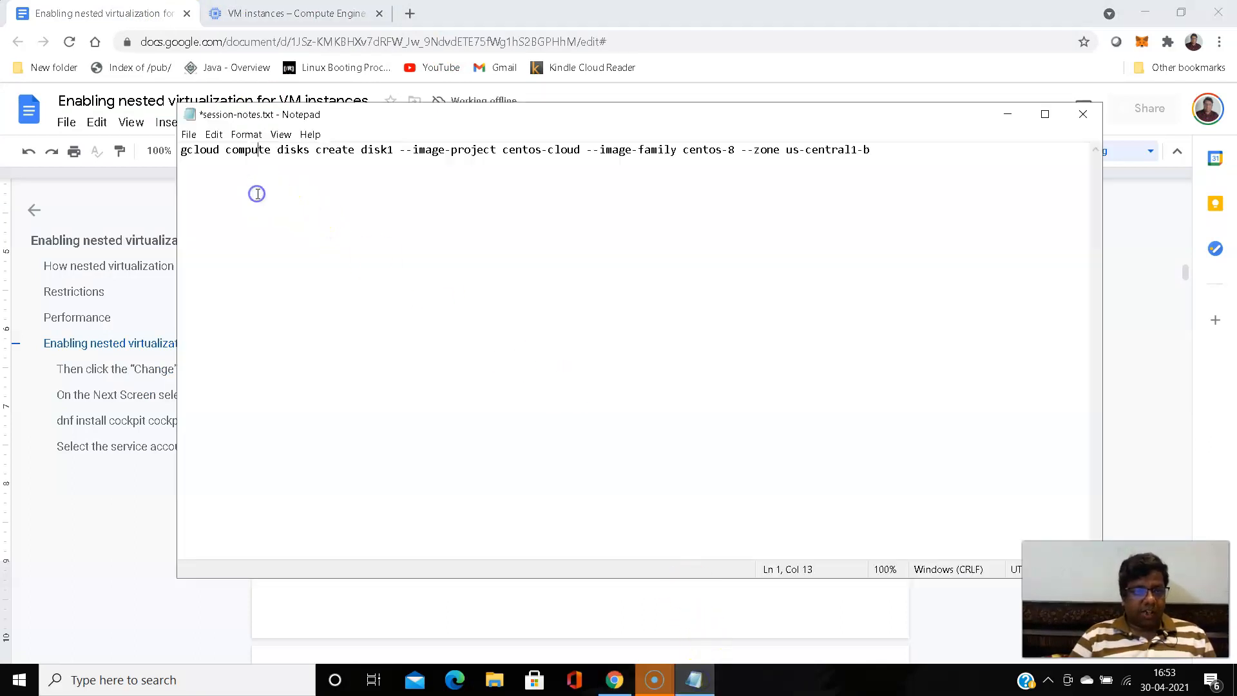
{"action": "left_click", "coordinate": [361, 150]}
{"action": "type", "text": "lab-"}
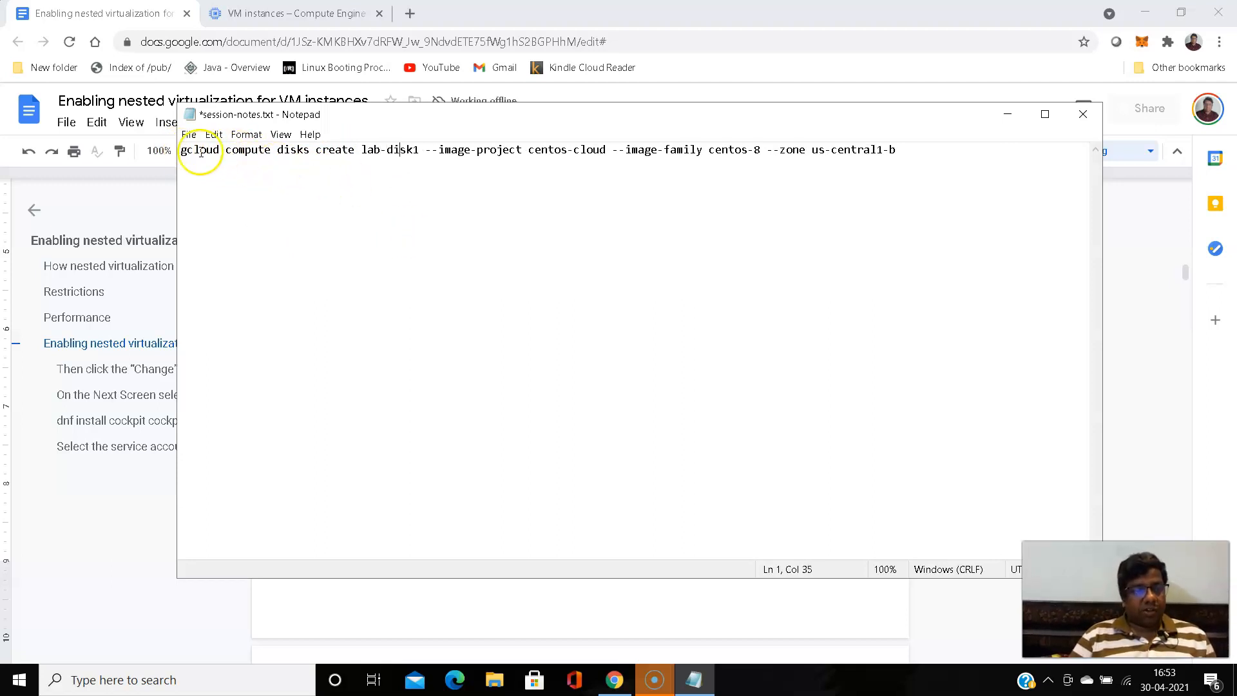
{"action": "left_click", "coordinate": [362, 149]}
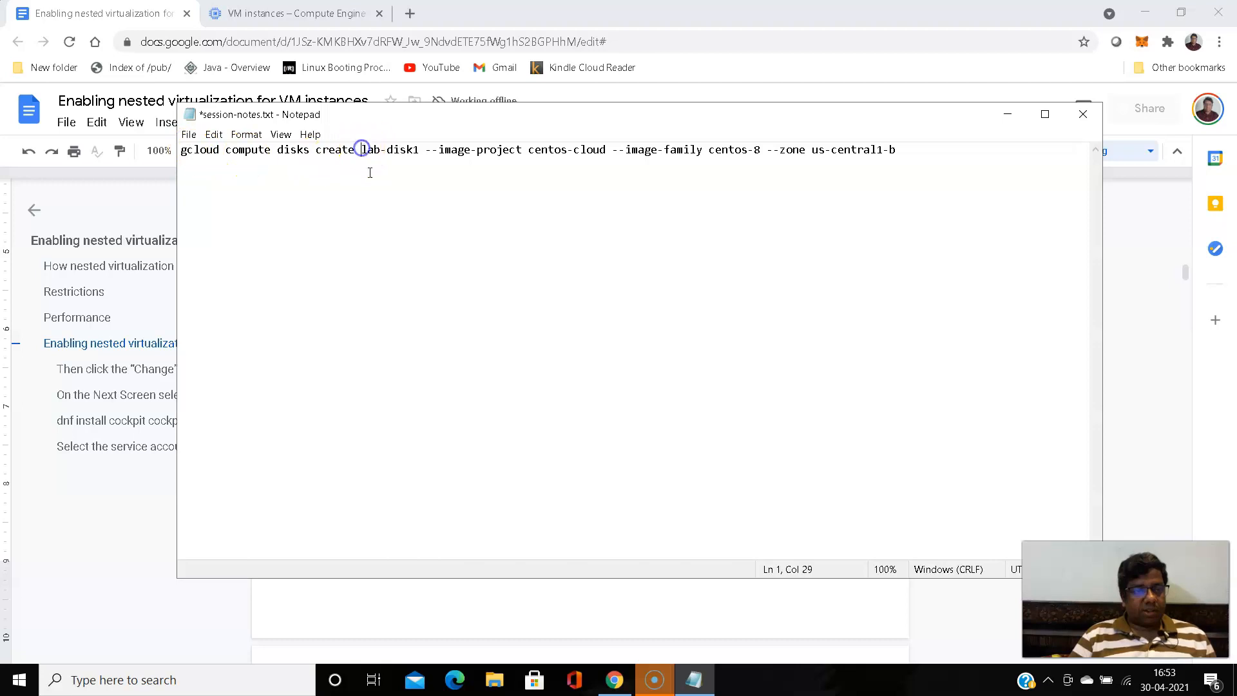
{"action": "type", "text": "centos"}
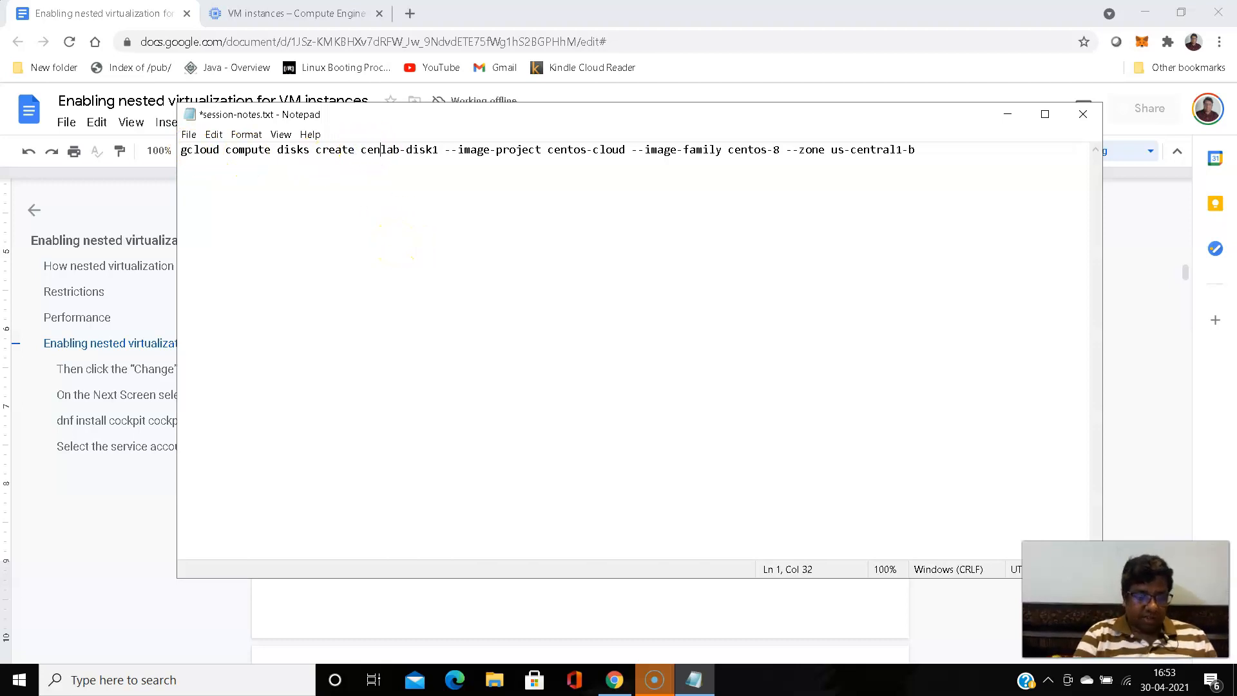
{"action": "type", "text": "8"}
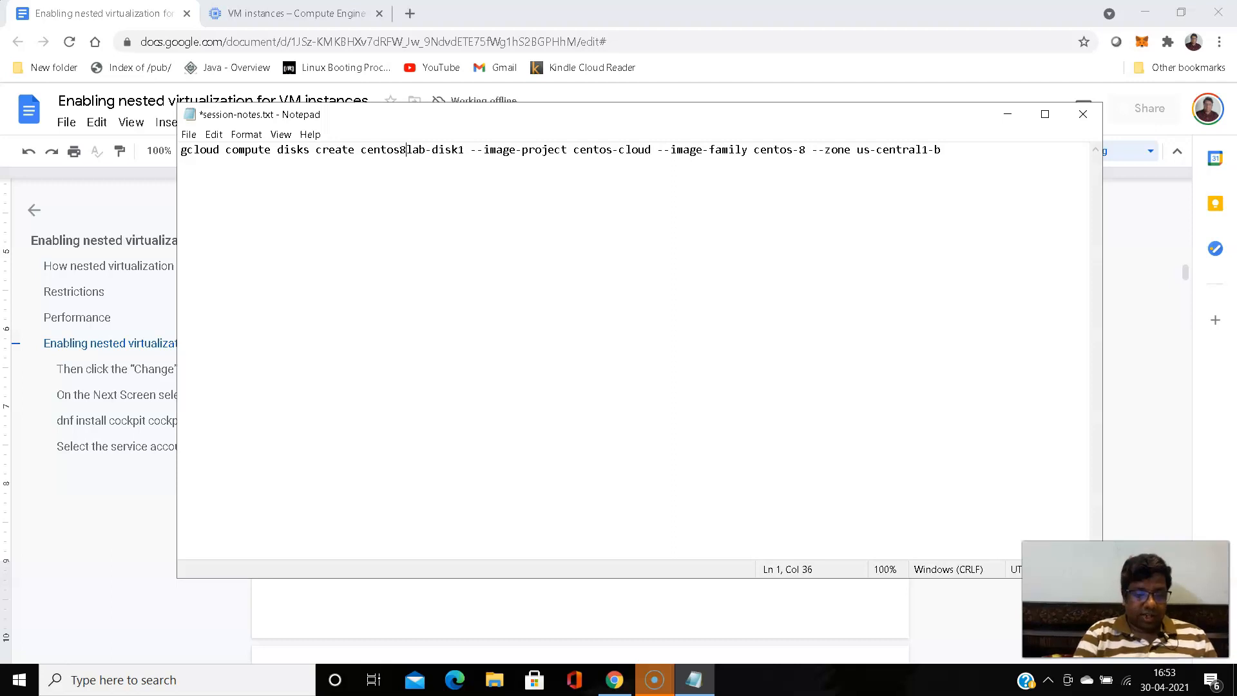
{"action": "type", "text": "-"}
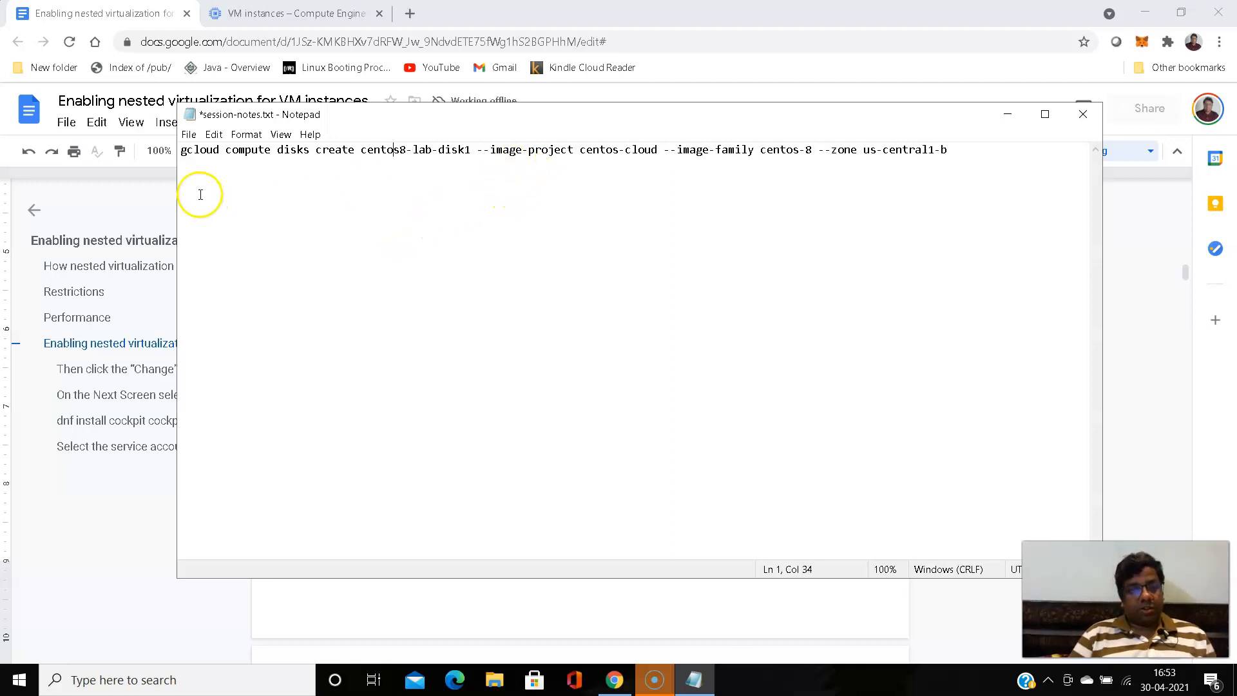
- Copy the whole edited command from Notepad and try to paste it into the Cloud Shell terminal
{"action": "left_click_drag", "start_coordinate": [182, 149], "coordinate": [958, 159]}
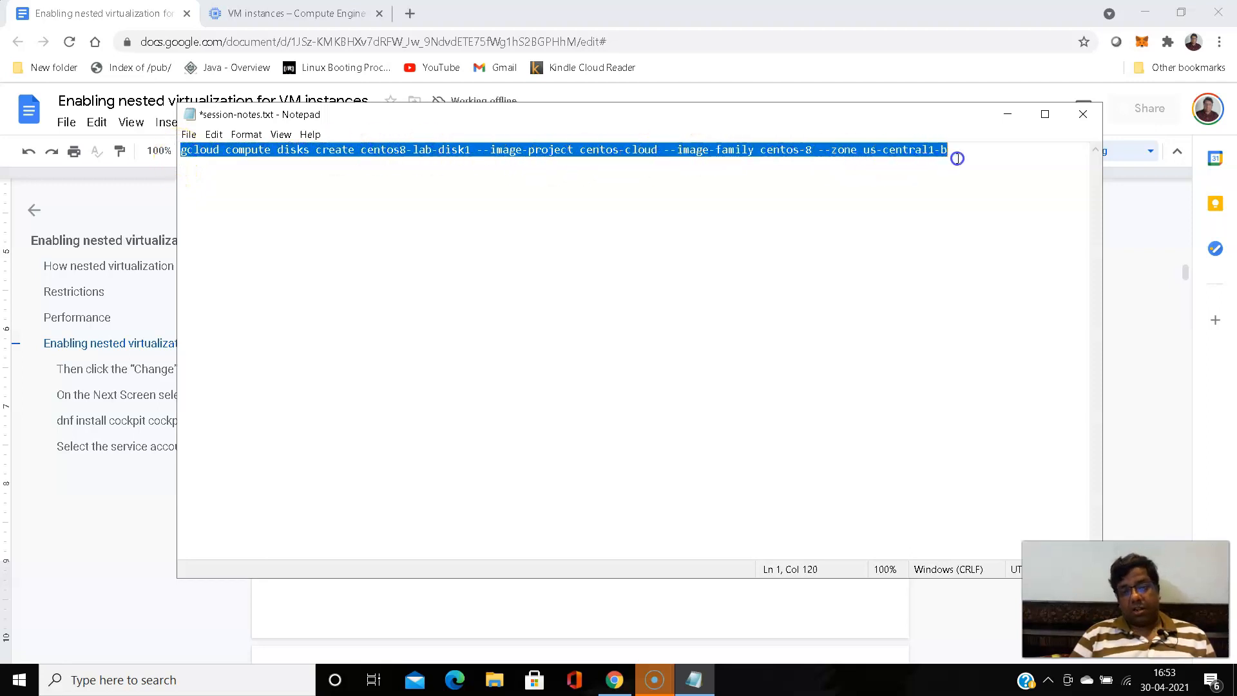
{"action": "right_click", "coordinate": [893, 149]}
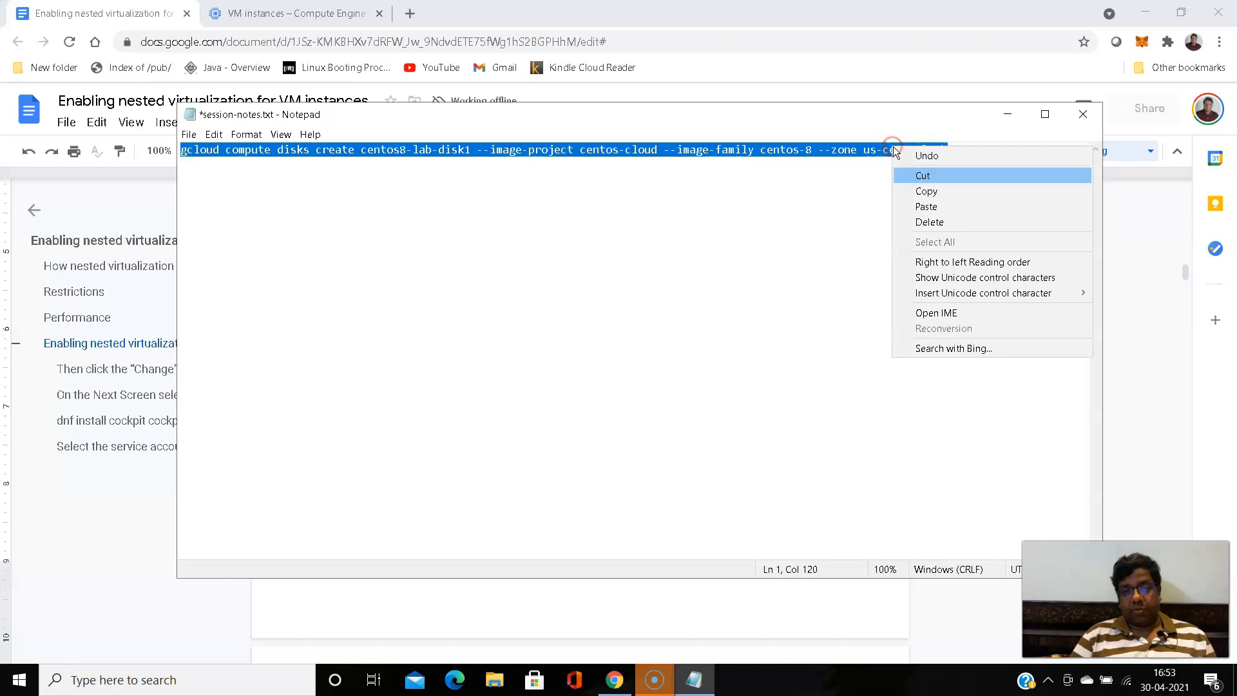
{"action": "left_click", "coordinate": [927, 191]}
{"action": "left_click", "coordinate": [1009, 113]}
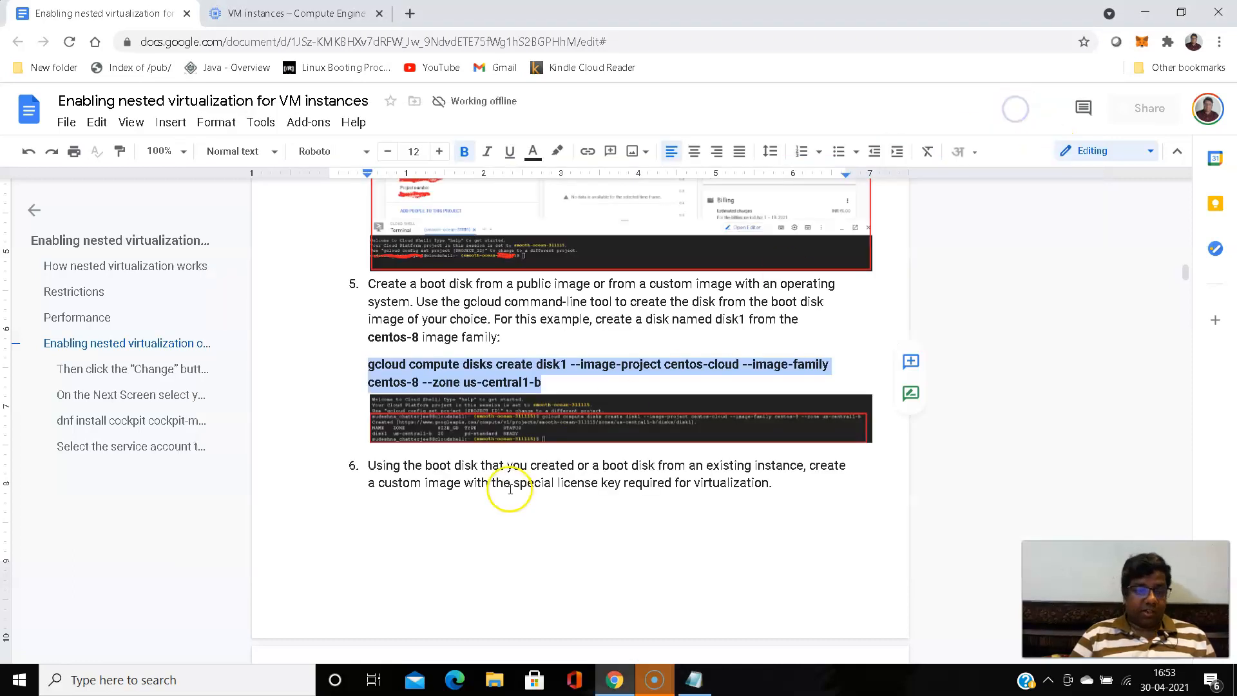
{"action": "left_click", "coordinate": [304, 14]}
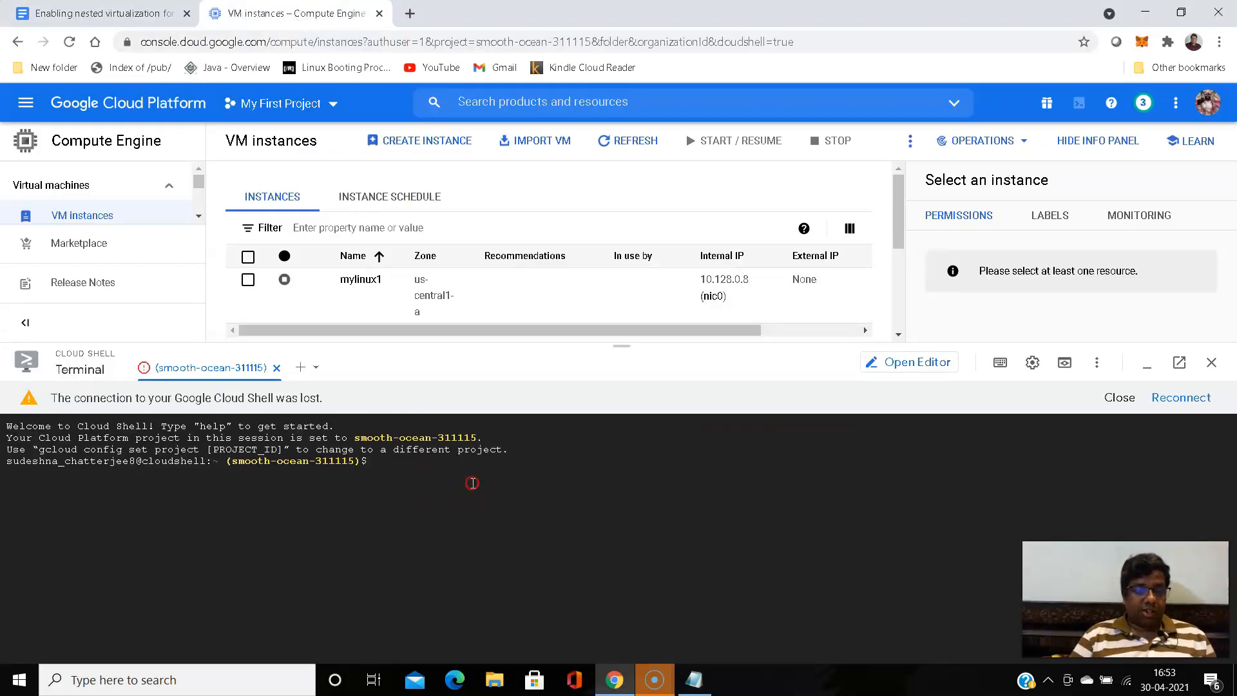
{"action": "key", "text": "ctrl+v"}
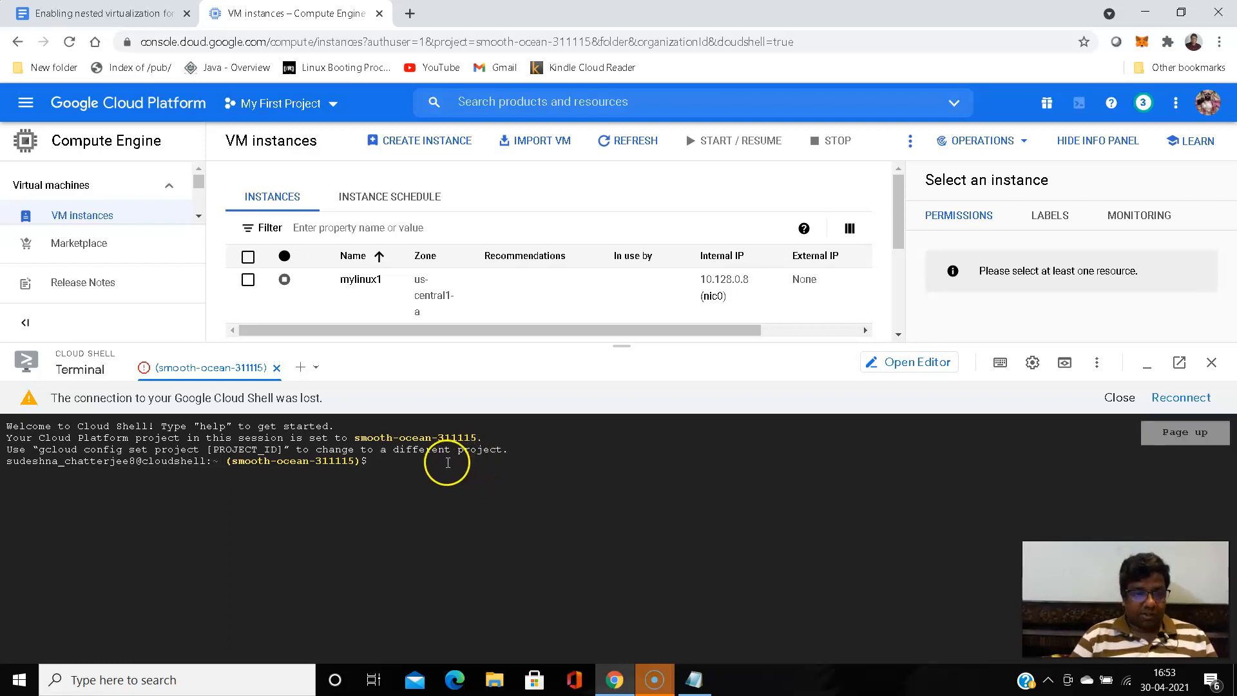
{"action": "left_click", "coordinate": [443, 465]}
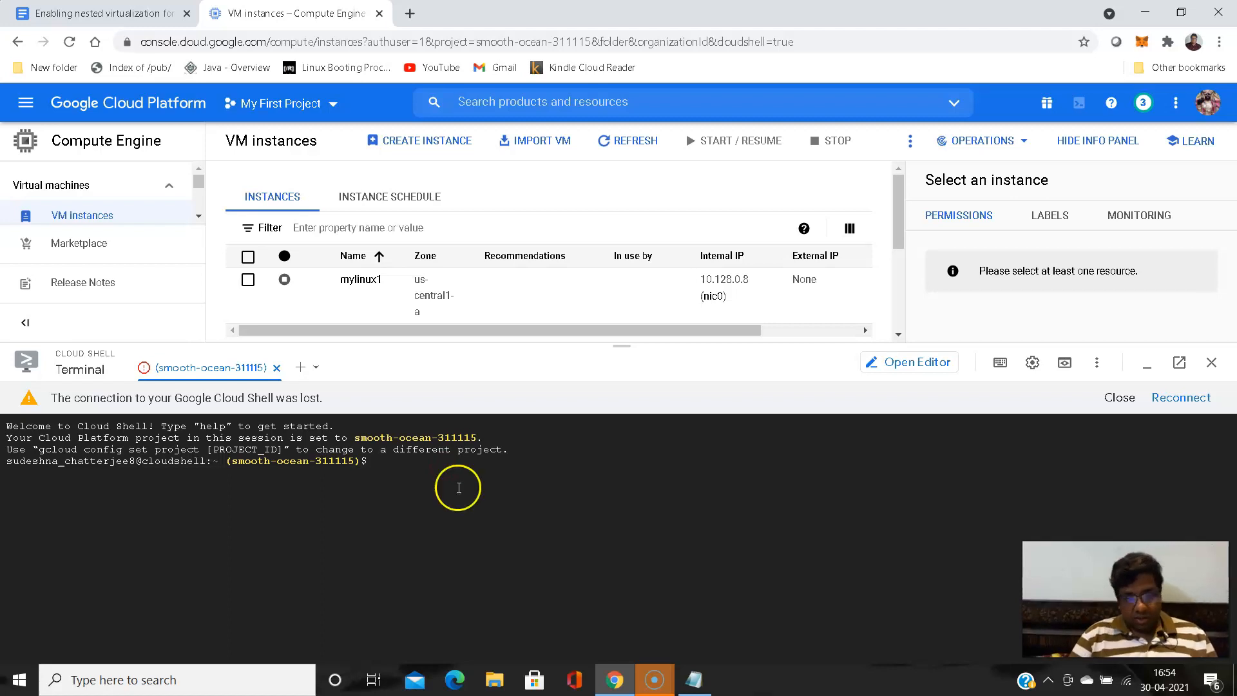
{"action": "left_click", "coordinate": [695, 679]}
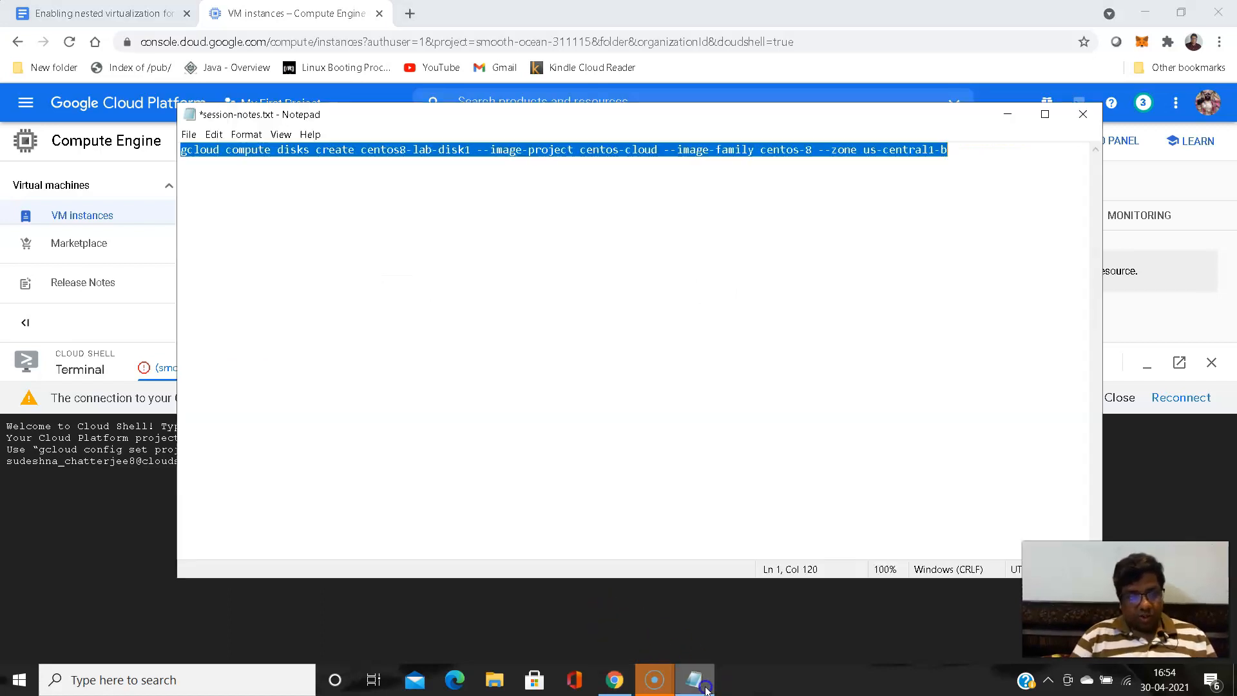
{"action": "right_click", "coordinate": [396, 149]}
{"action": "left_click", "coordinate": [436, 194]}
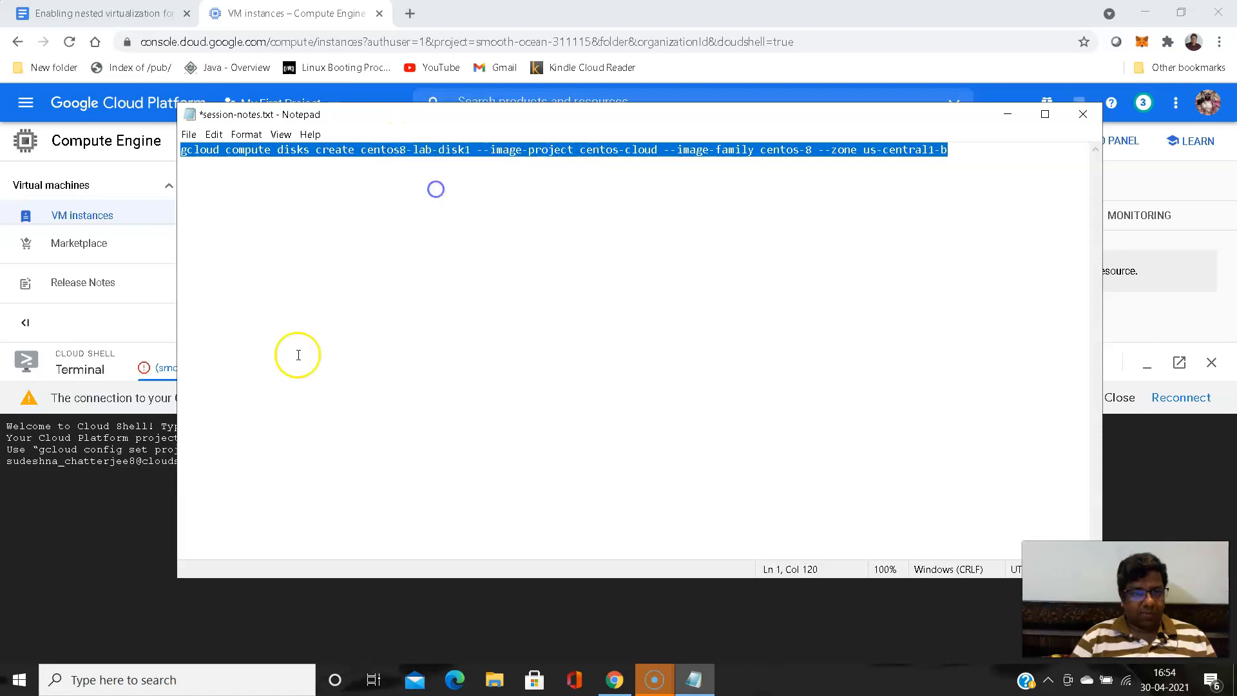
{"action": "left_click", "coordinate": [120, 558]}
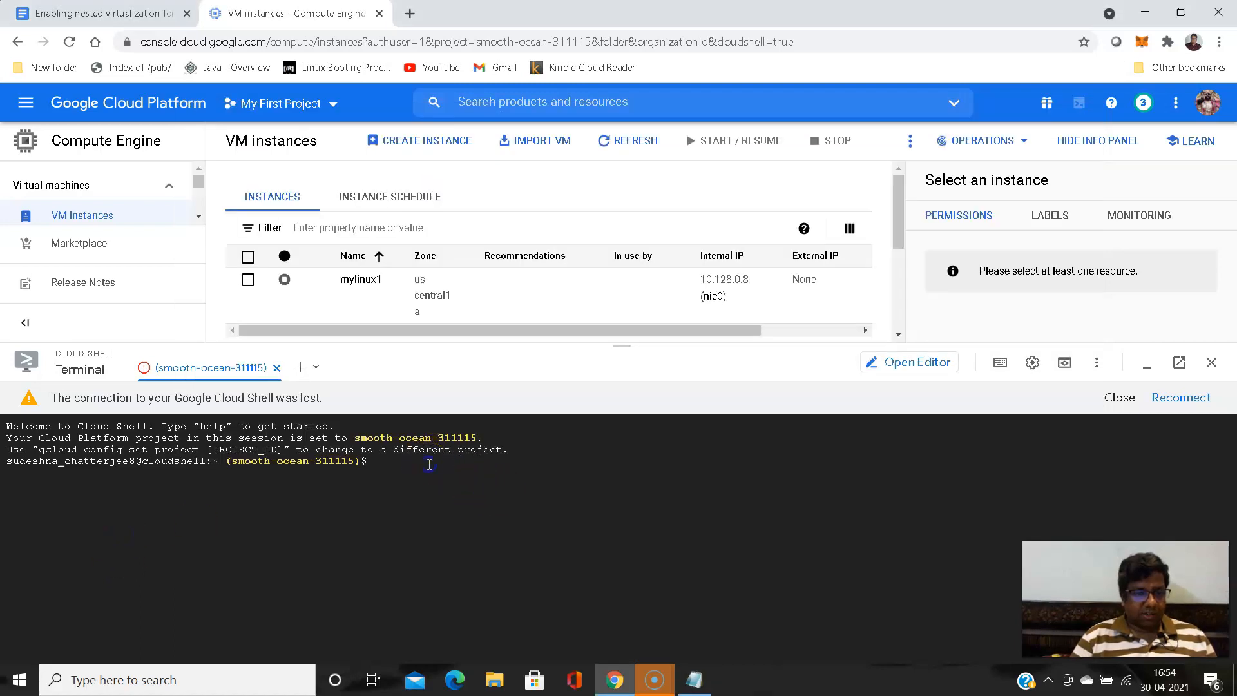
{"action": "key", "text": "ctrl+v"}
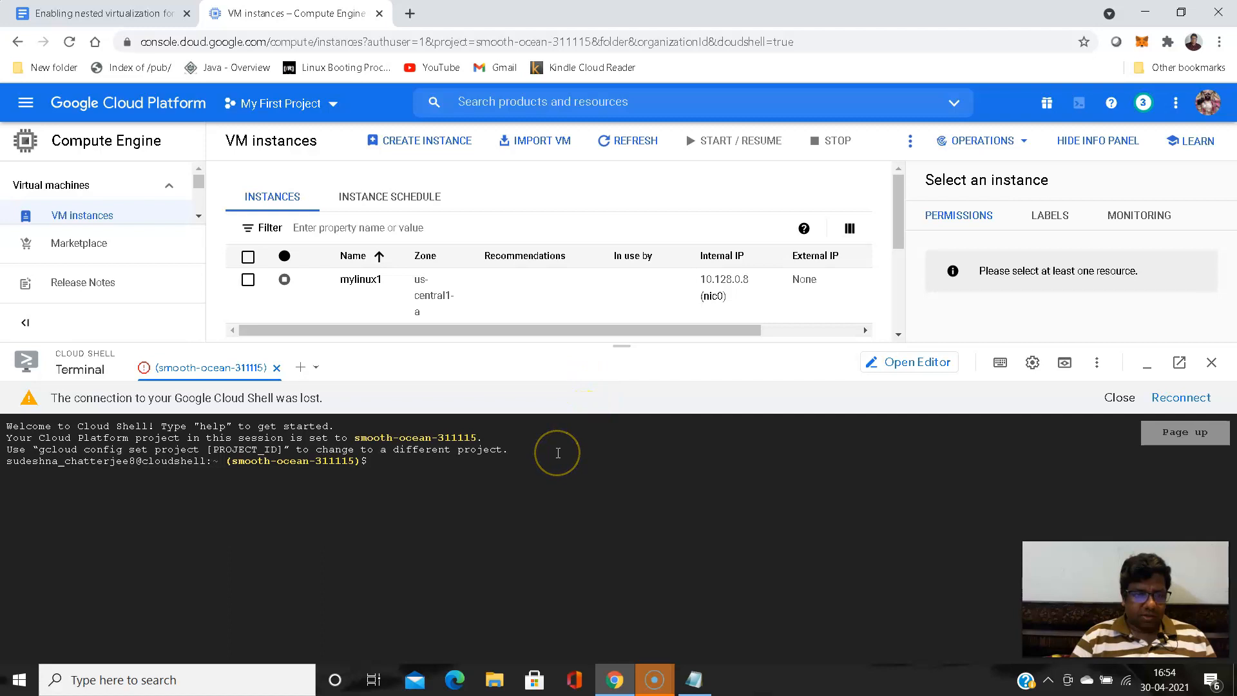
- Try to reconnect Cloud Shell, close its terminal tab and reopen Cloud Shell from the console header
{"action": "left_click", "coordinate": [533, 450]}
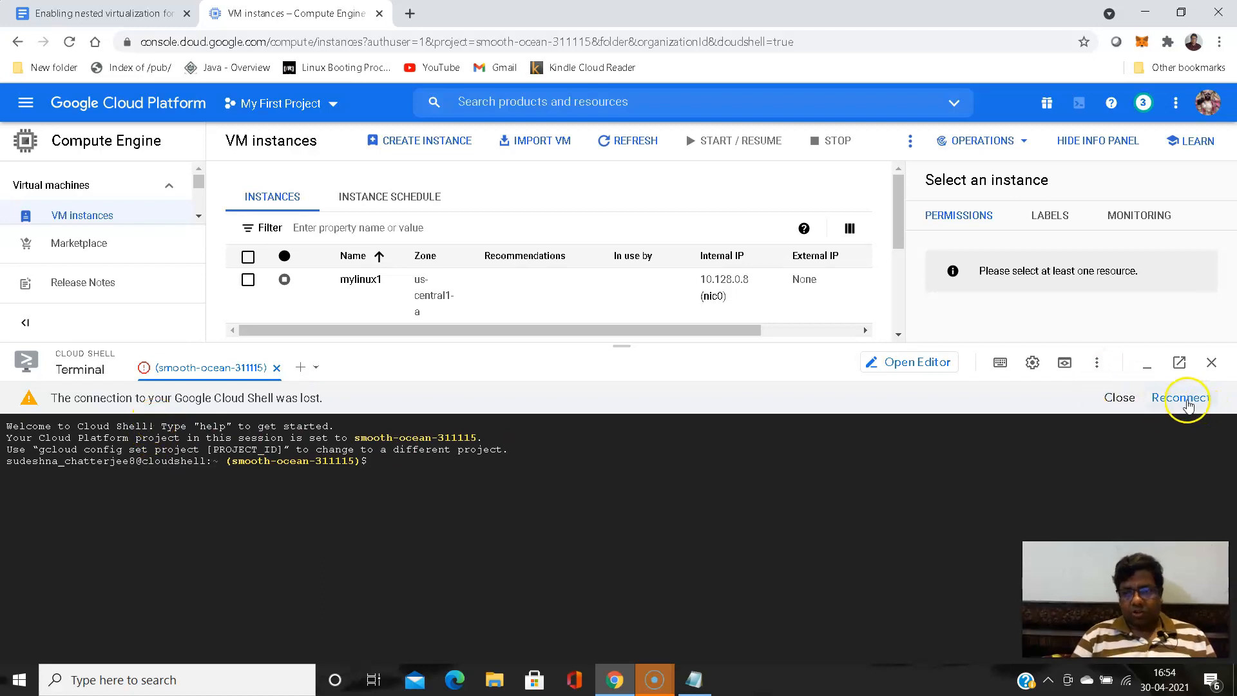
{"action": "left_click", "coordinate": [1182, 398]}
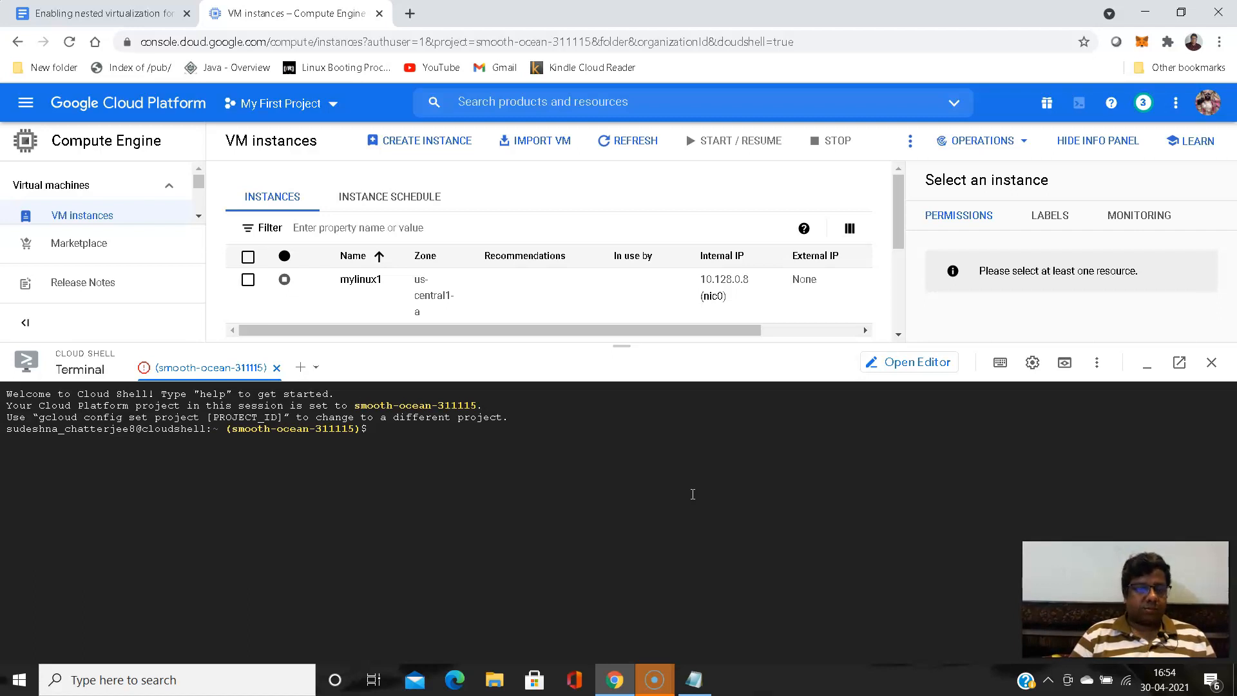
{"action": "left_click", "coordinate": [465, 426]}
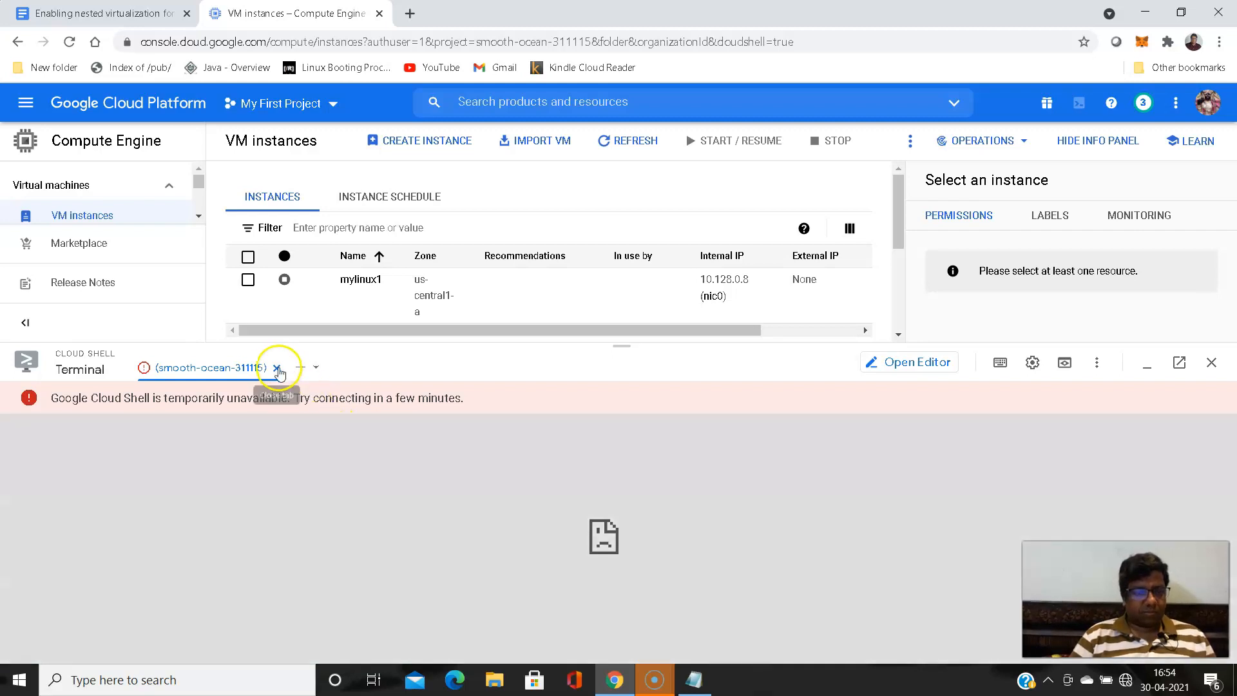
{"action": "left_click", "coordinate": [277, 368]}
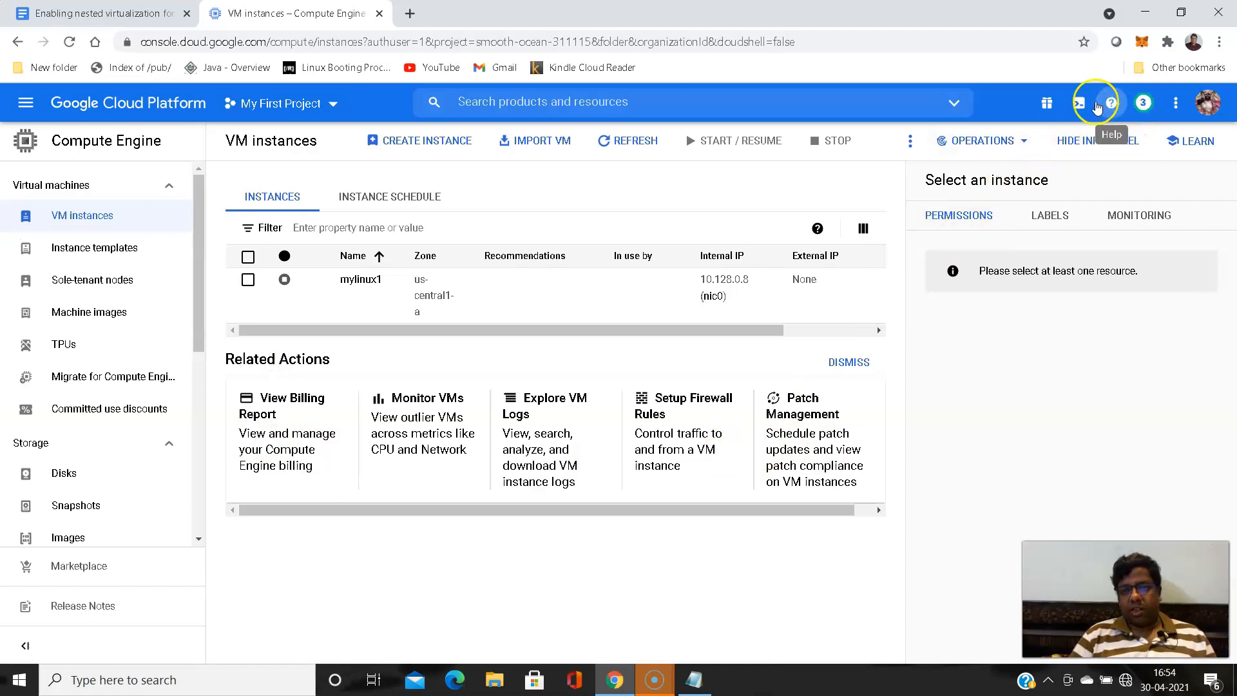
{"action": "left_click", "coordinate": [1075, 101]}
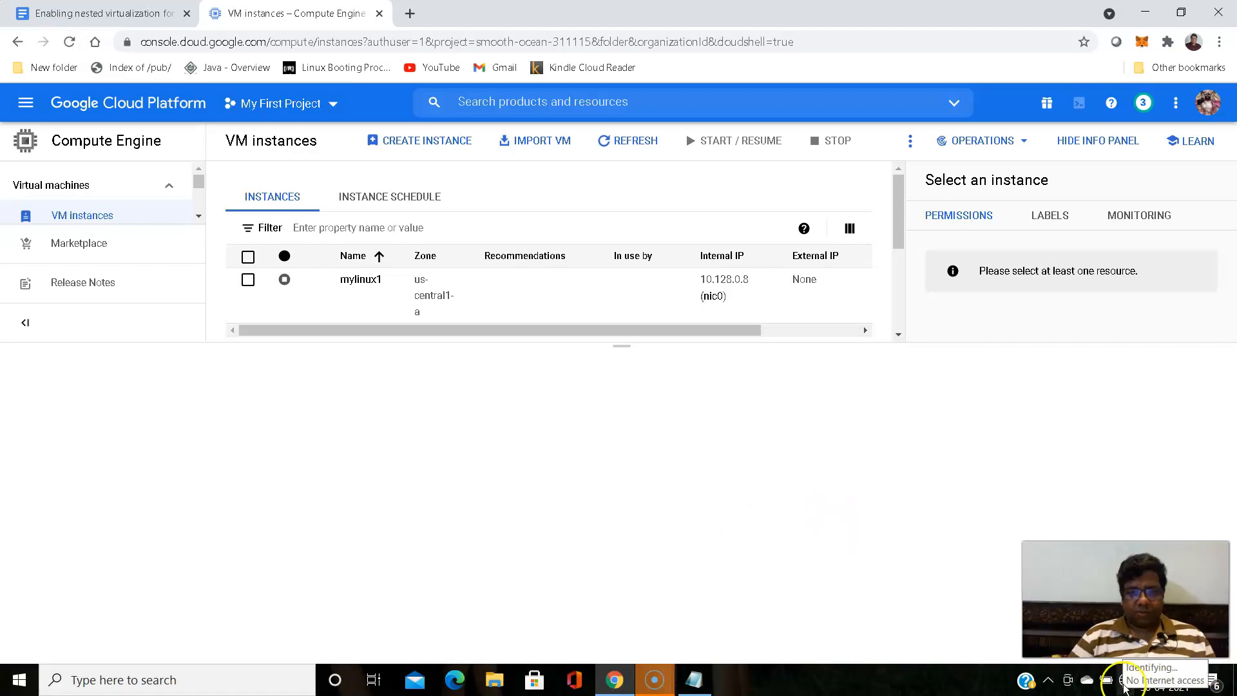
- Switch the computer's Wi-Fi connection to the airtel_jio_bc78 network
{"action": "left_click", "coordinate": [1126, 685]}
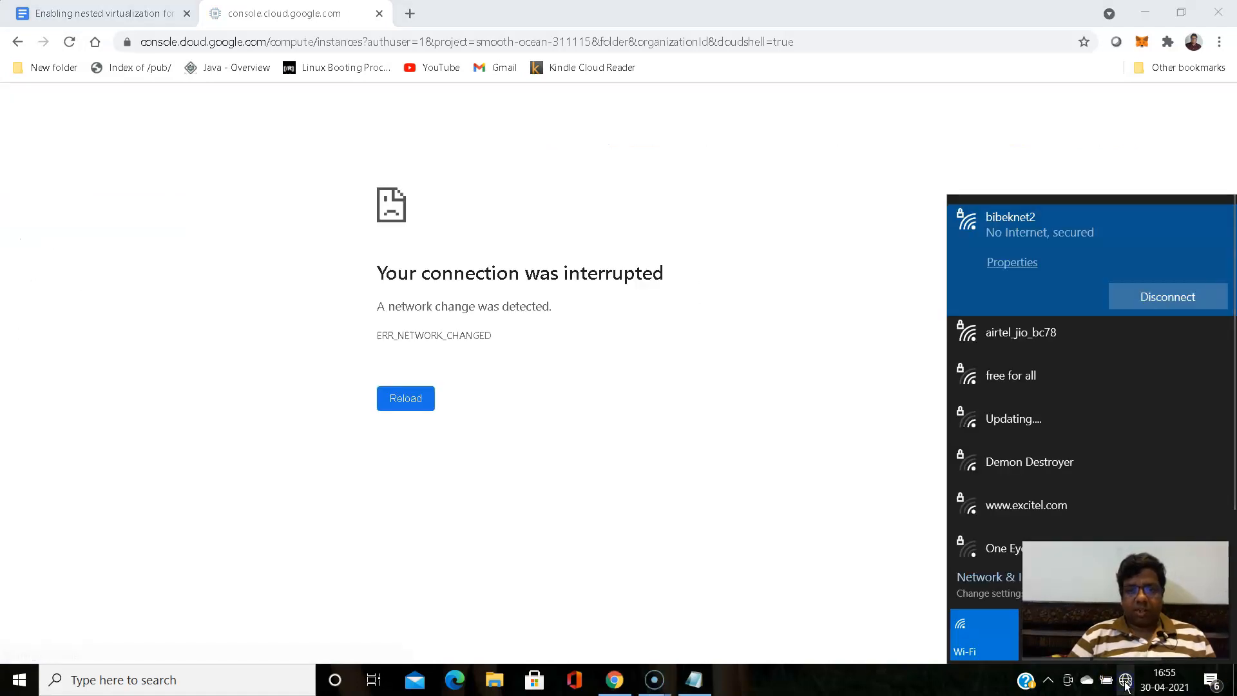
{"action": "left_click", "coordinate": [1053, 337]}
{"action": "left_click", "coordinate": [1167, 343]}
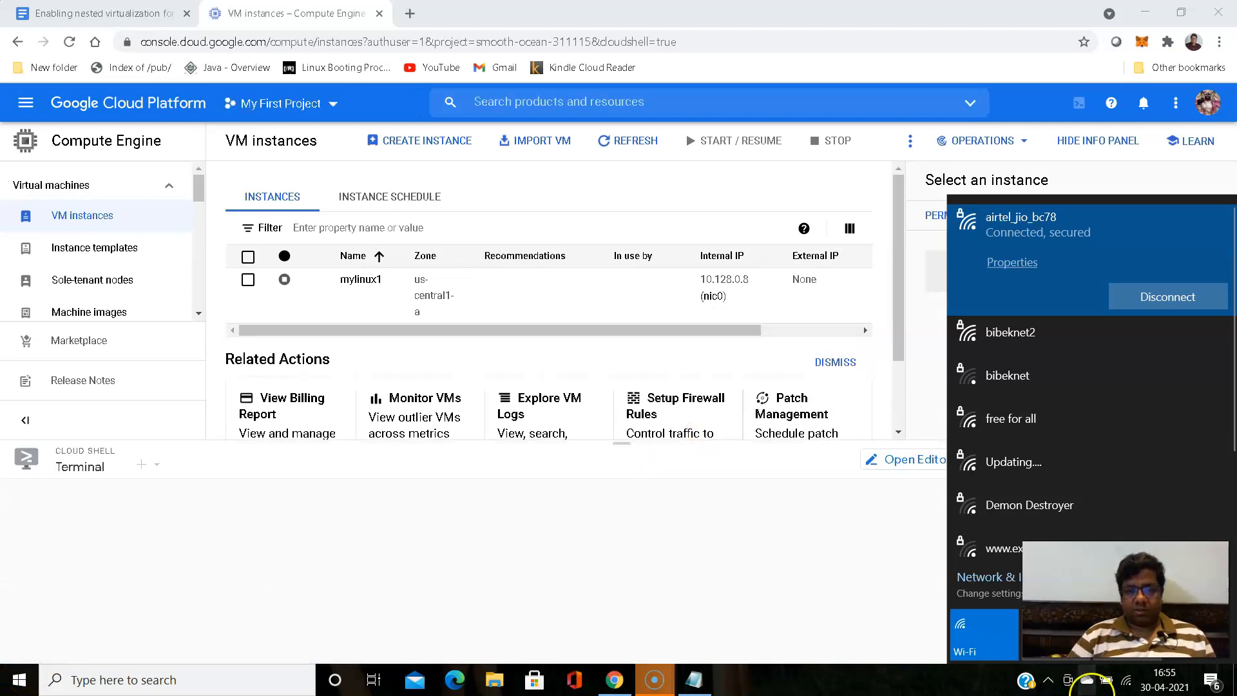
{"action": "left_click", "coordinate": [1127, 681]}
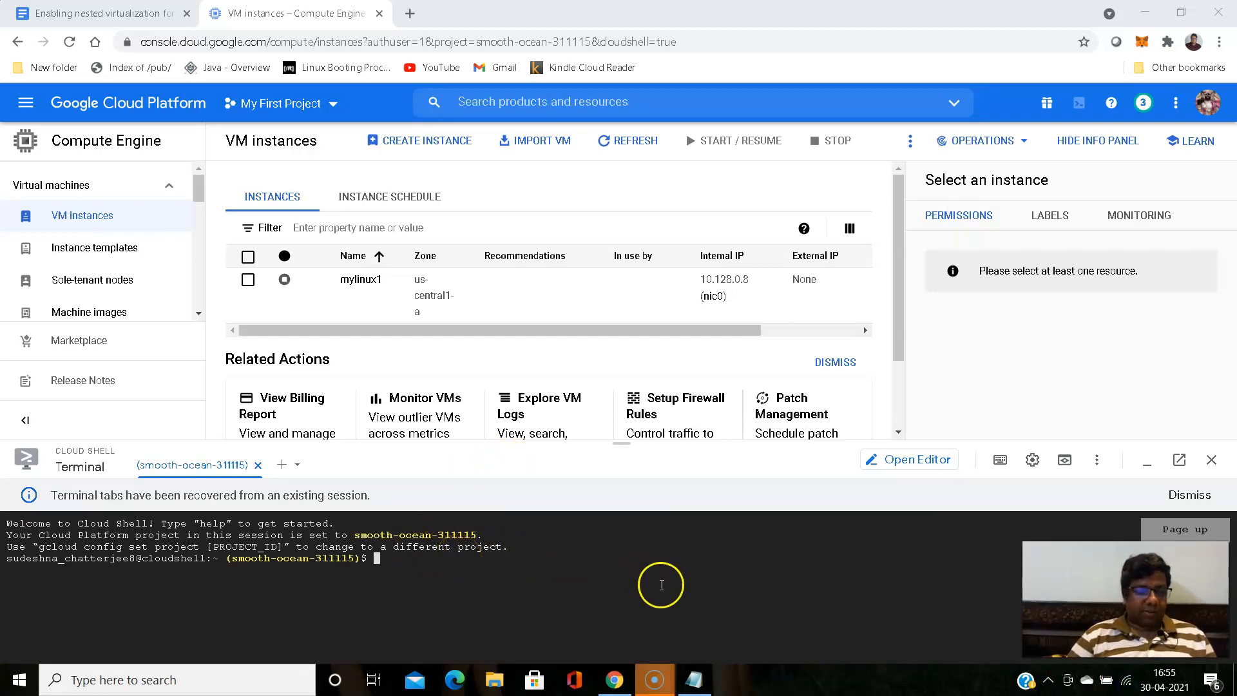
- Copy the edited gcloud command from Notepad, paste it at the Cloud Shell prompt and enlarge the terminal panel
{"action": "left_click", "coordinate": [694, 680]}
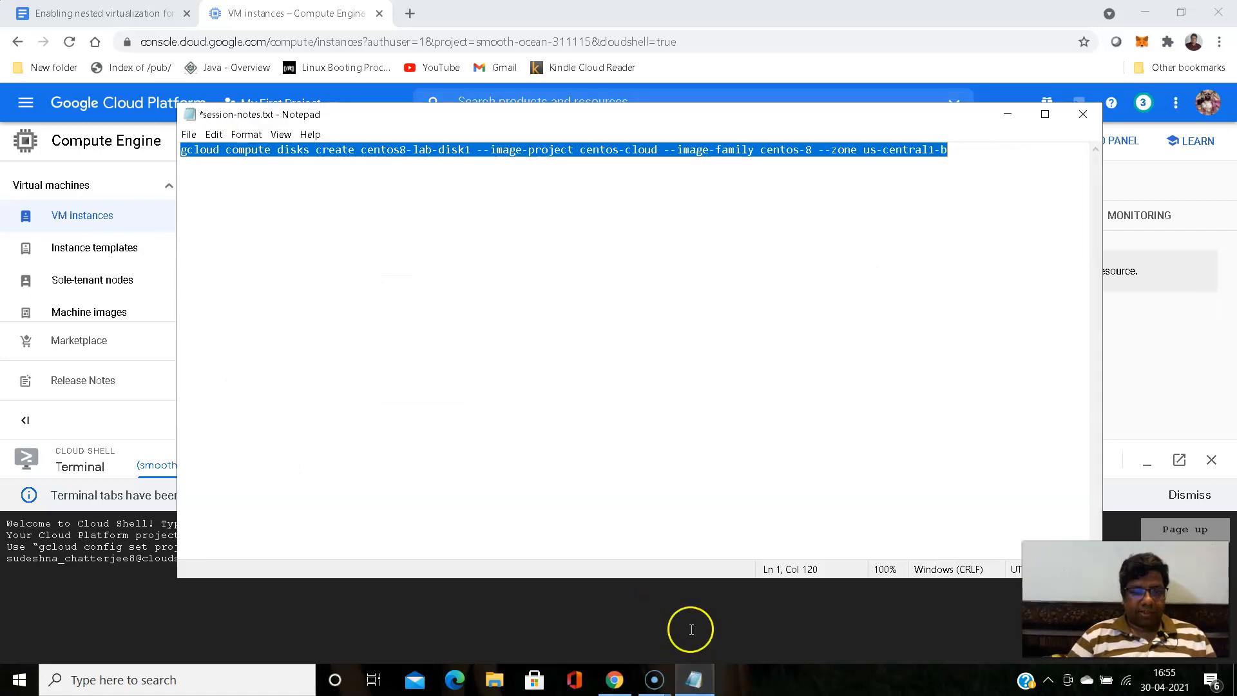
{"action": "right_click", "coordinate": [487, 149]}
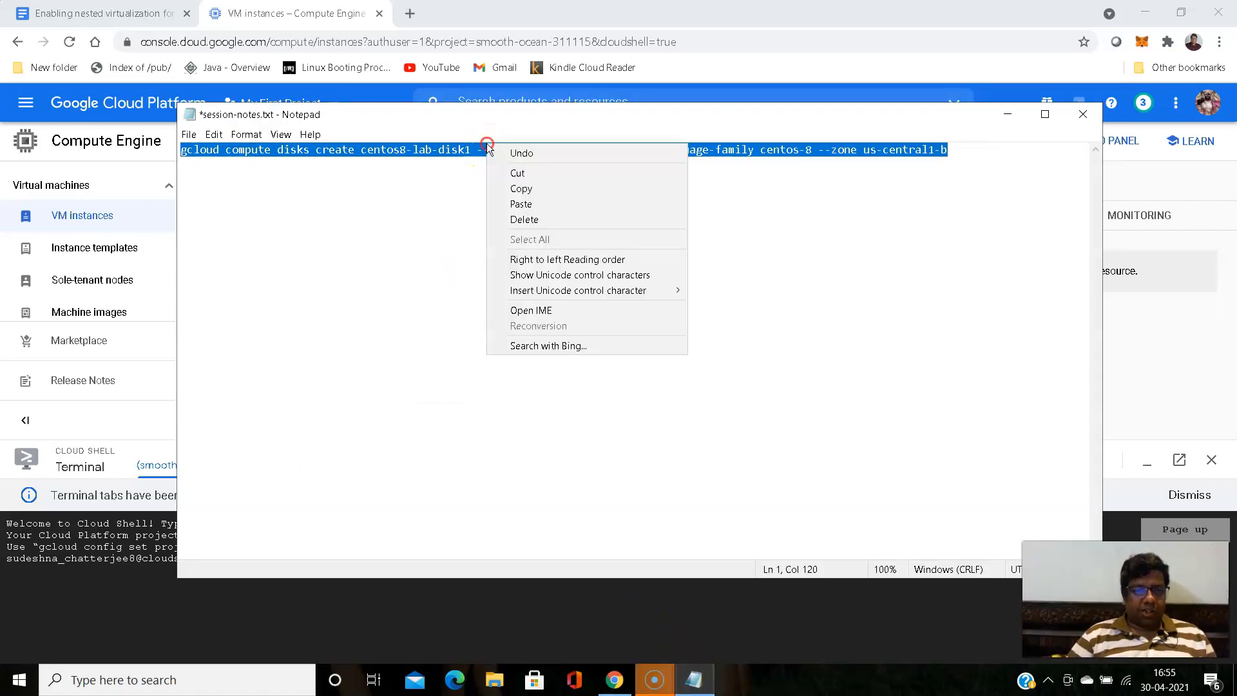
{"action": "left_click", "coordinate": [525, 188]}
{"action": "left_click", "coordinate": [1023, 120]}
{"action": "left_click", "coordinate": [429, 588]}
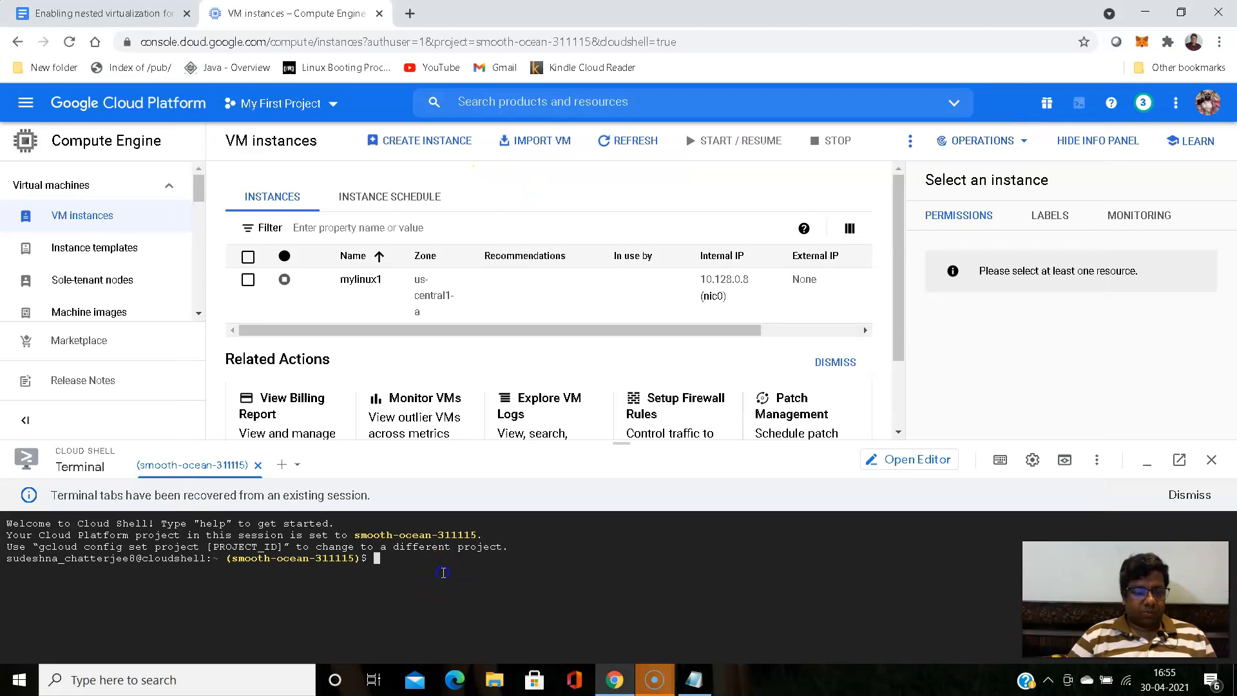
{"action": "key", "text": "ctrl+v"}
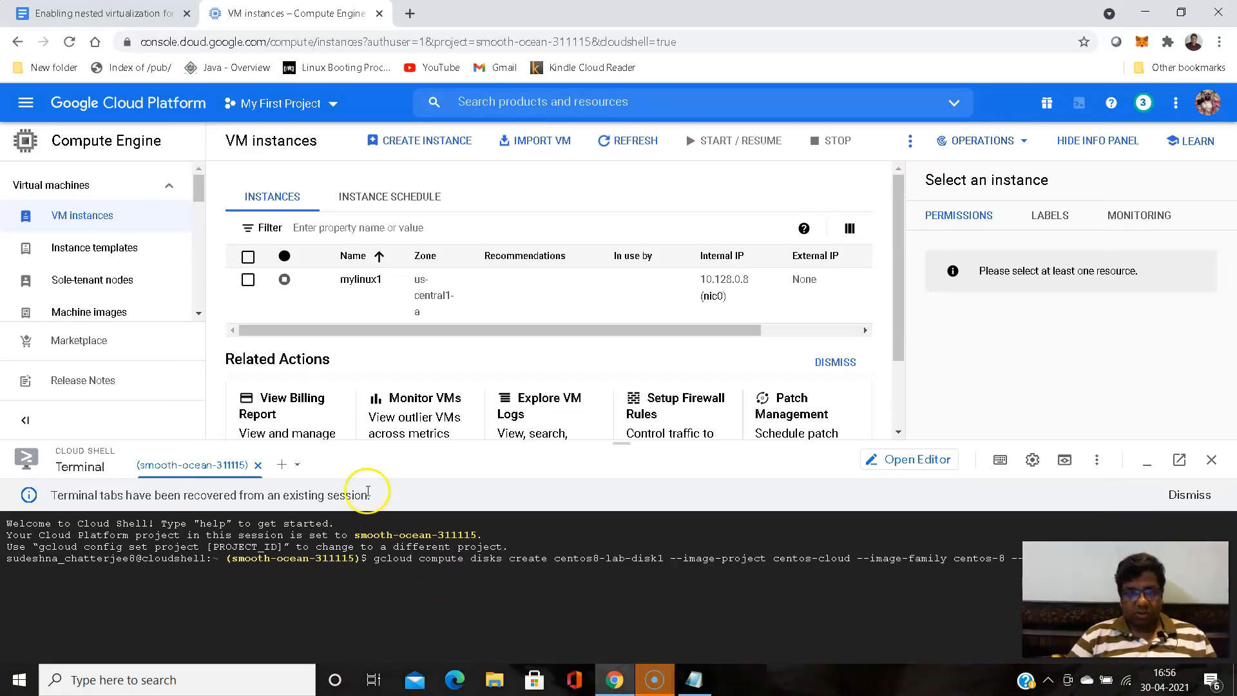
{"action": "left_click_drag", "start_coordinate": [636, 443], "coordinate": [637, 334]}
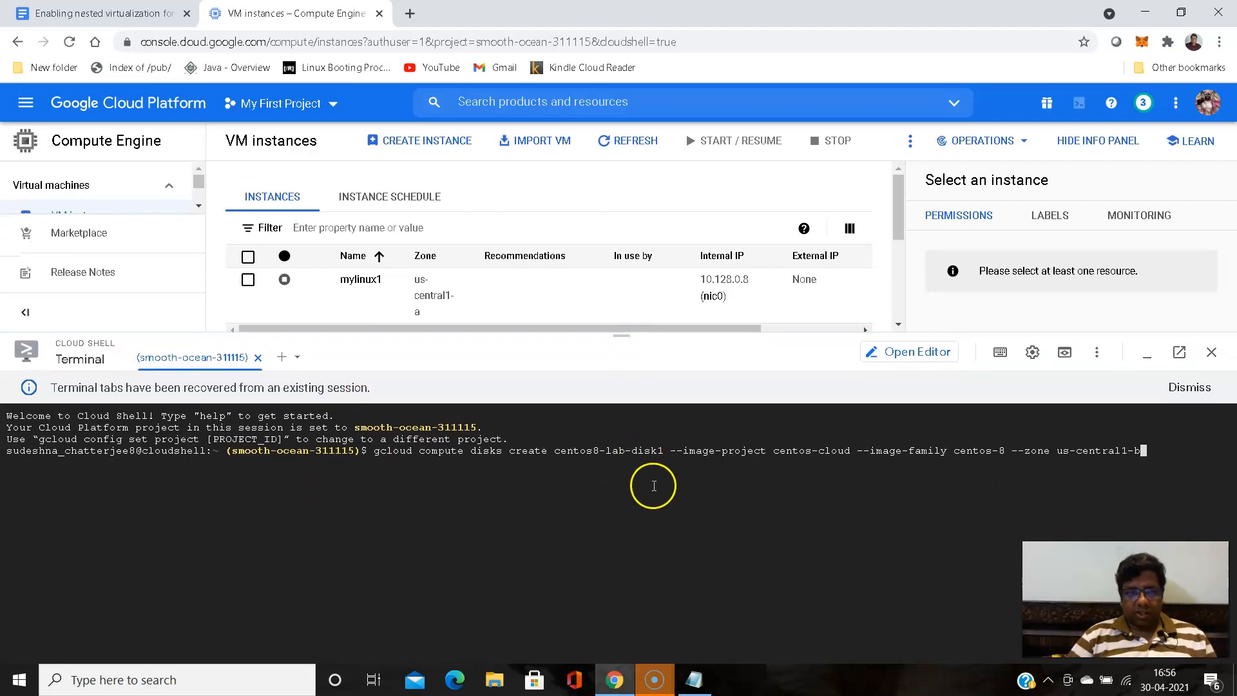
- Run the gcloud disk-creation command, authorize Cloud Shell to use your credentials, and highlight the resulting disk listing
{"action": "key", "text": "Return"}
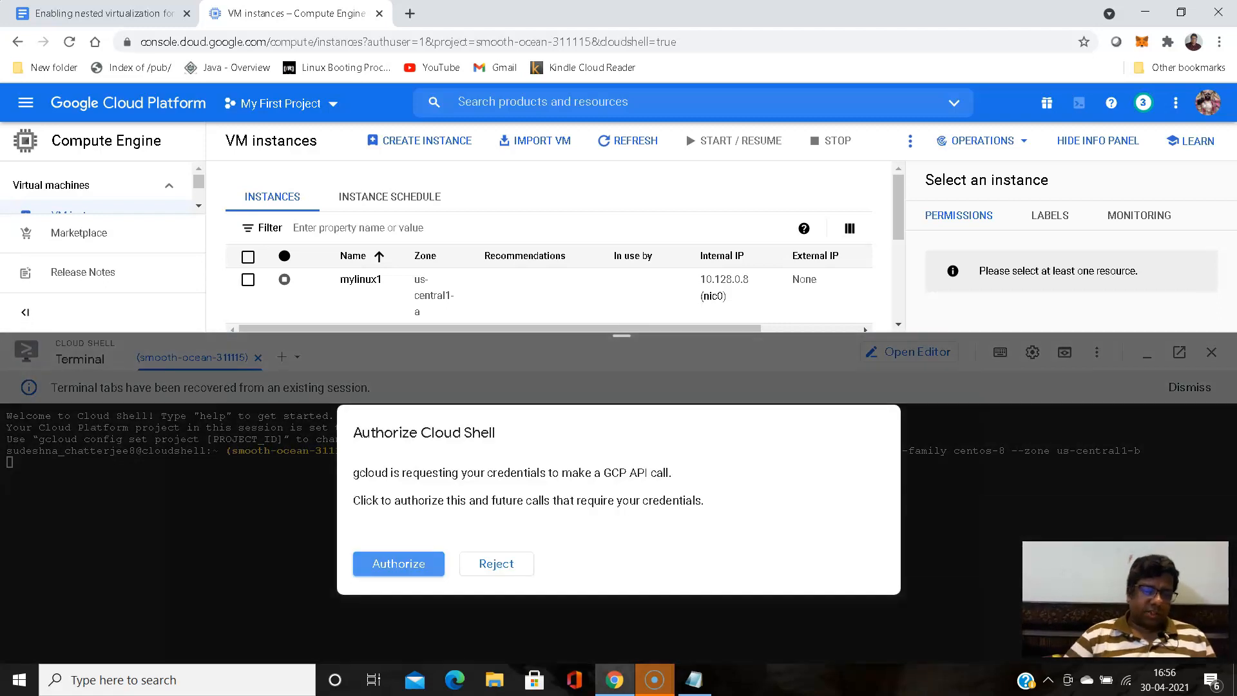
{"action": "left_click", "coordinate": [396, 567]}
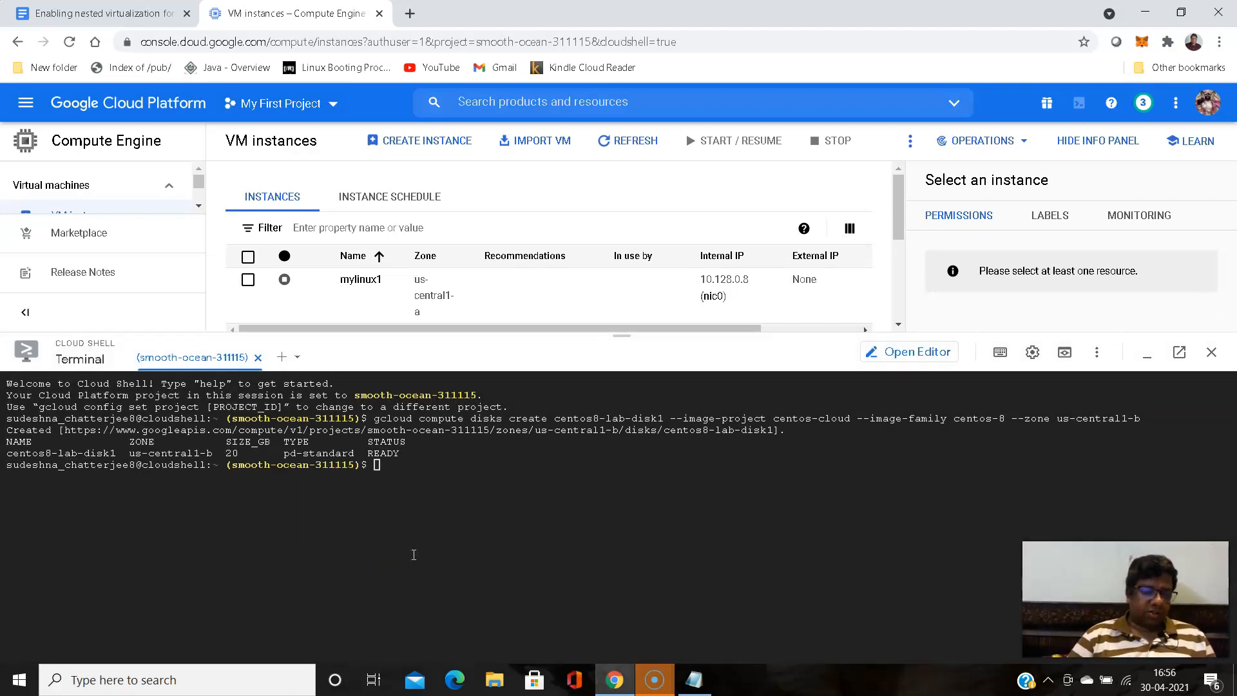
{"action": "left_click_drag", "start_coordinate": [7, 453], "coordinate": [123, 465]}
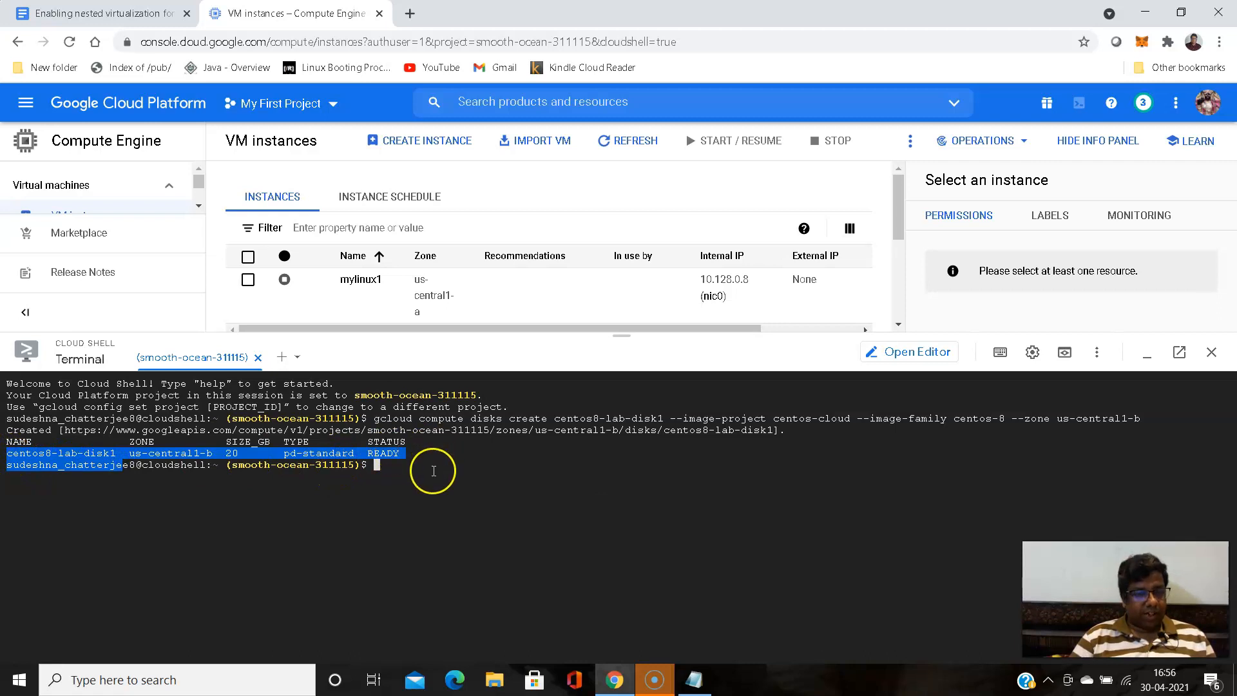
{"action": "left_click", "coordinate": [418, 493]}
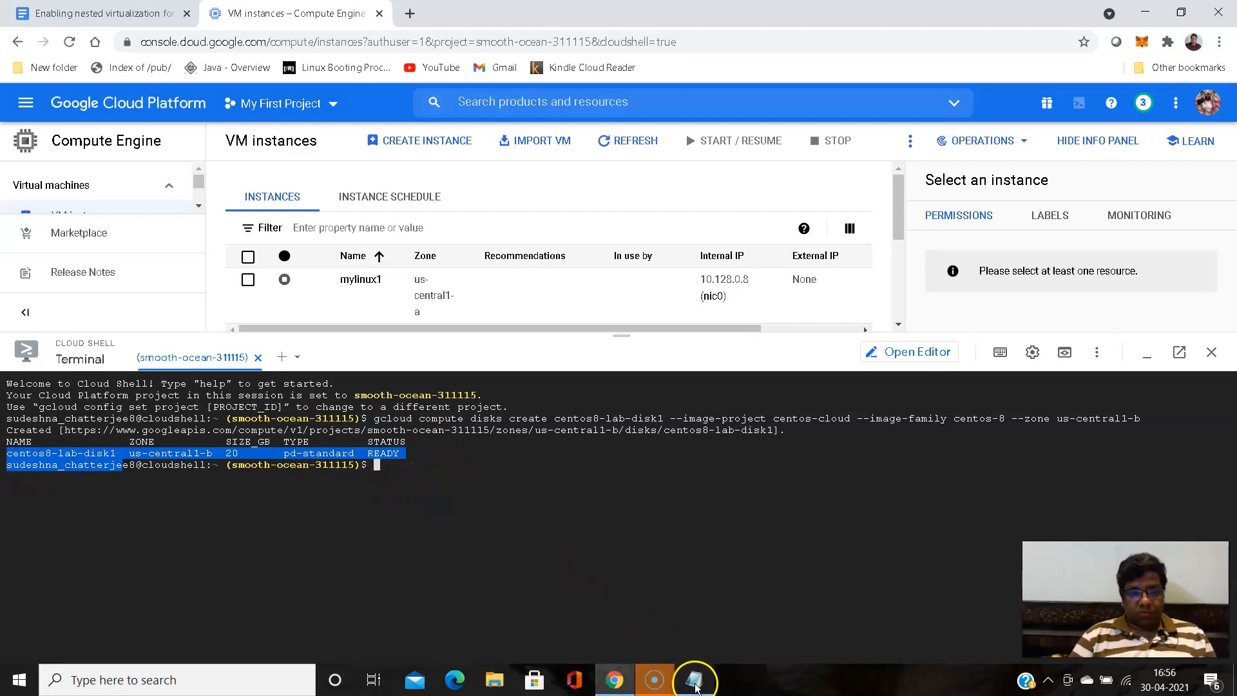
- Return to the guide document and read step 6 on creating a custom image with the virtualization licence
{"action": "left_click", "coordinate": [618, 677]}
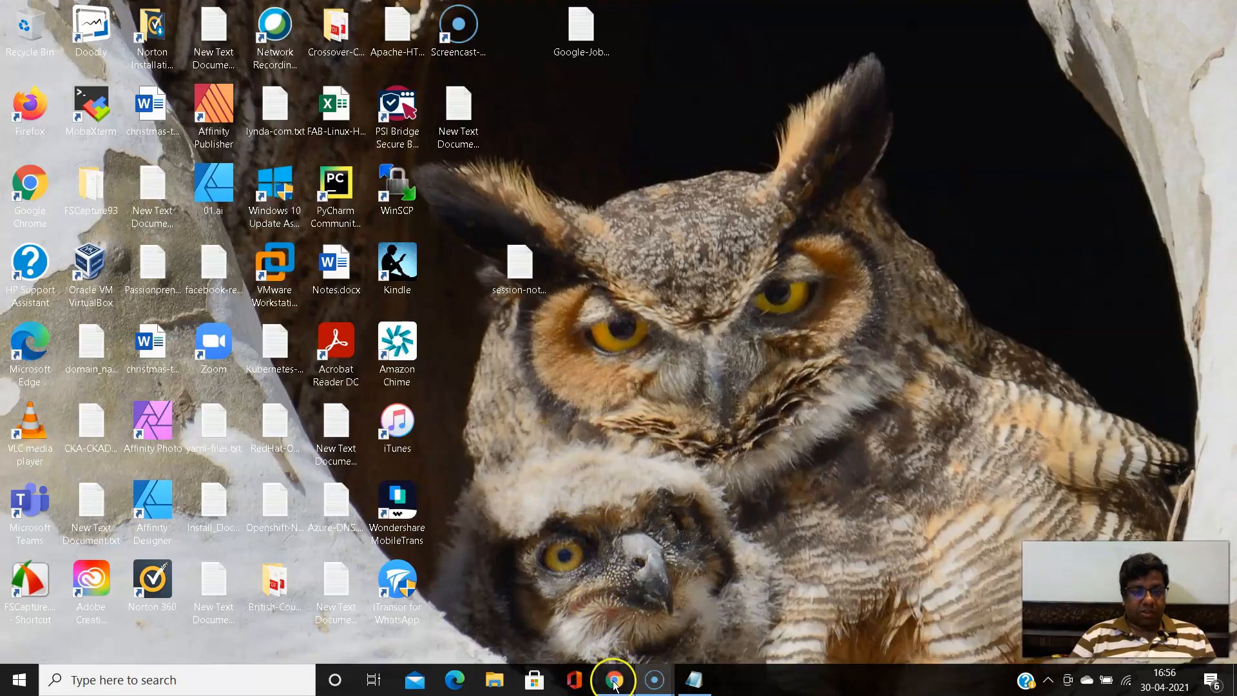
{"action": "left_click", "coordinate": [615, 678]}
{"action": "left_click", "coordinate": [103, 13]}
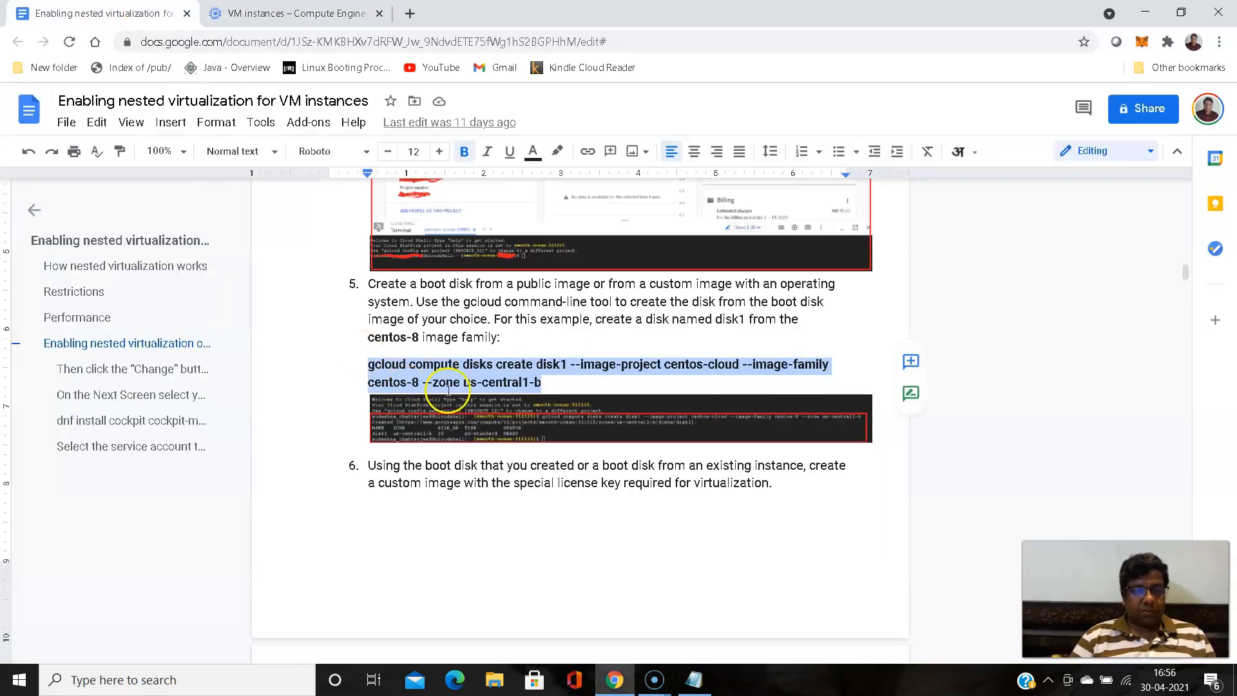
{"action": "scroll", "coordinate": [439, 367], "scroll_direction": "down", "scroll_amount": 3}
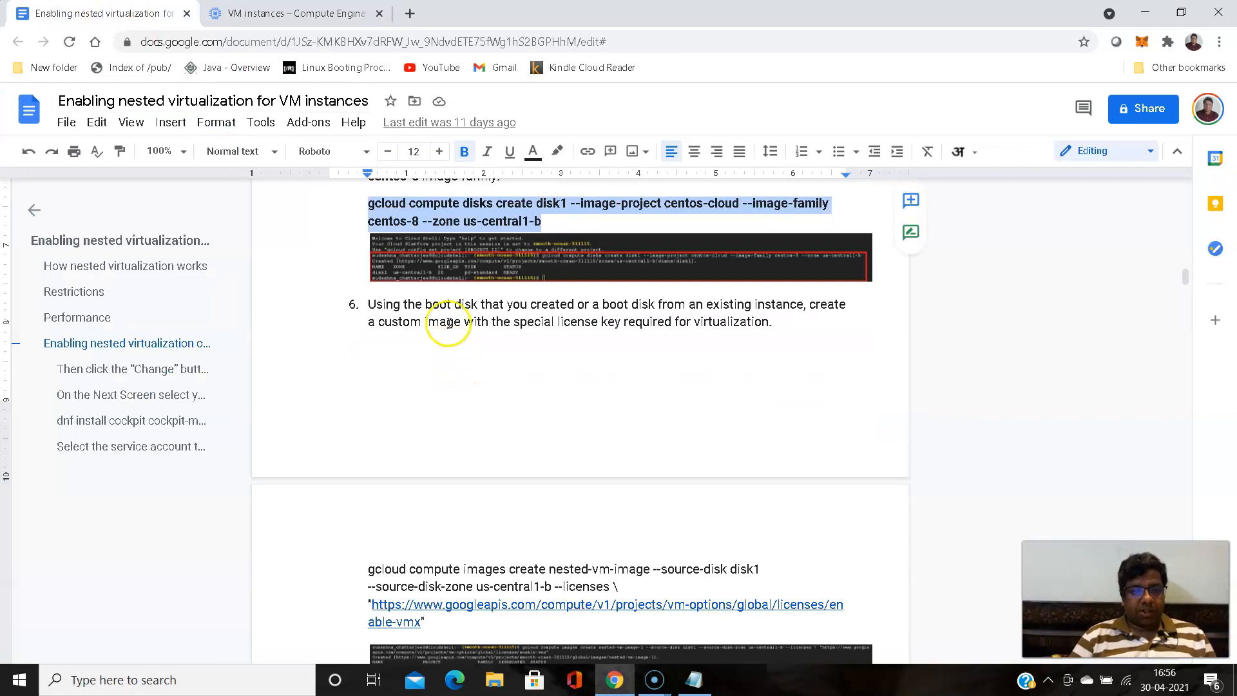
{"action": "scroll", "coordinate": [518, 325], "scroll_direction": "down", "scroll_amount": 3}
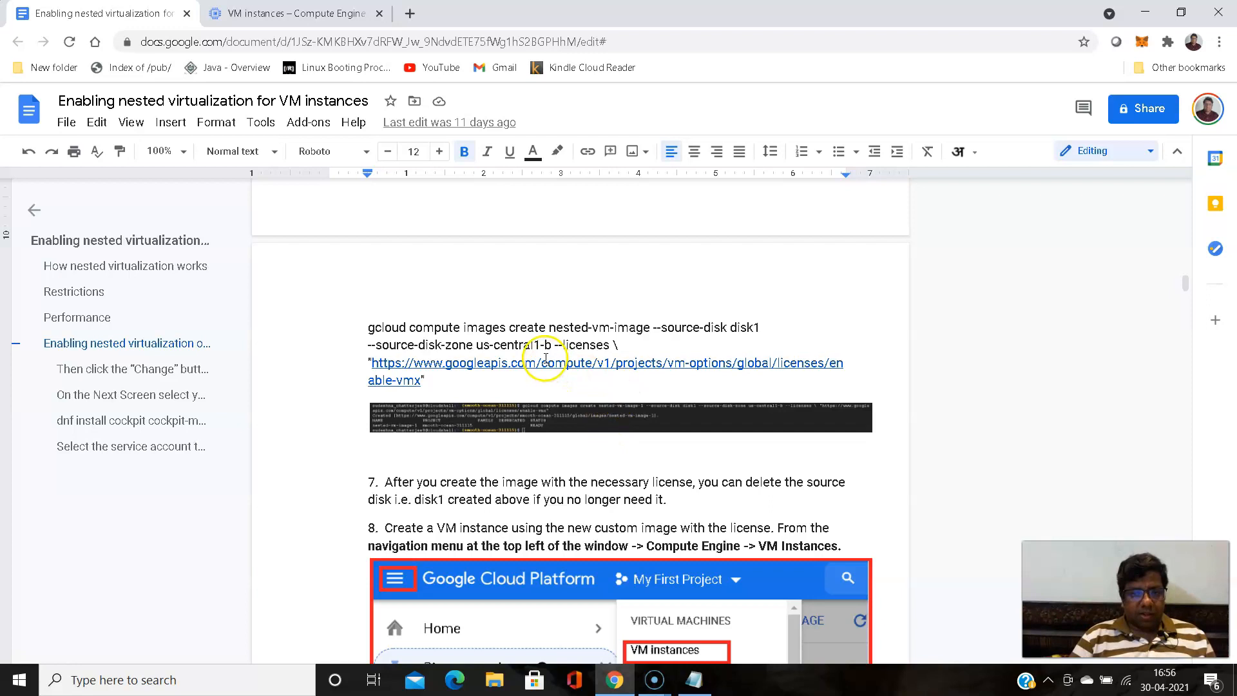
{"action": "scroll", "coordinate": [638, 325], "scroll_direction": "up", "scroll_amount": 1}
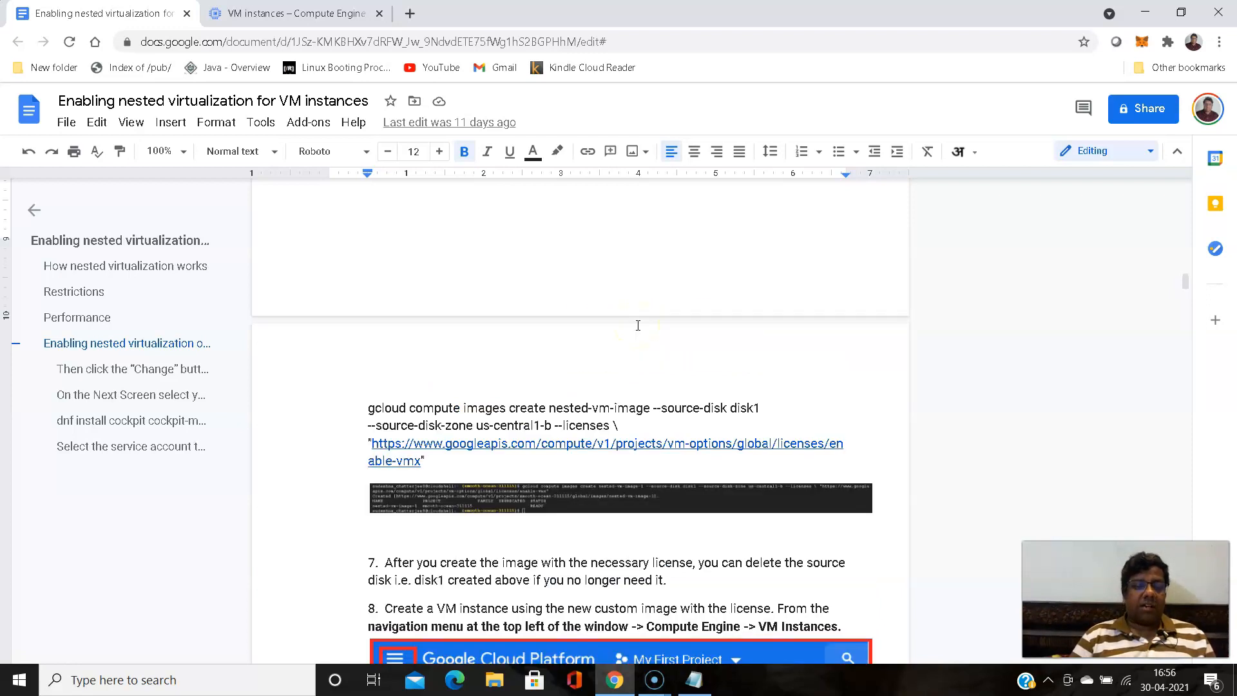
{"action": "scroll", "coordinate": [638, 326], "scroll_direction": "down", "scroll_amount": 2}
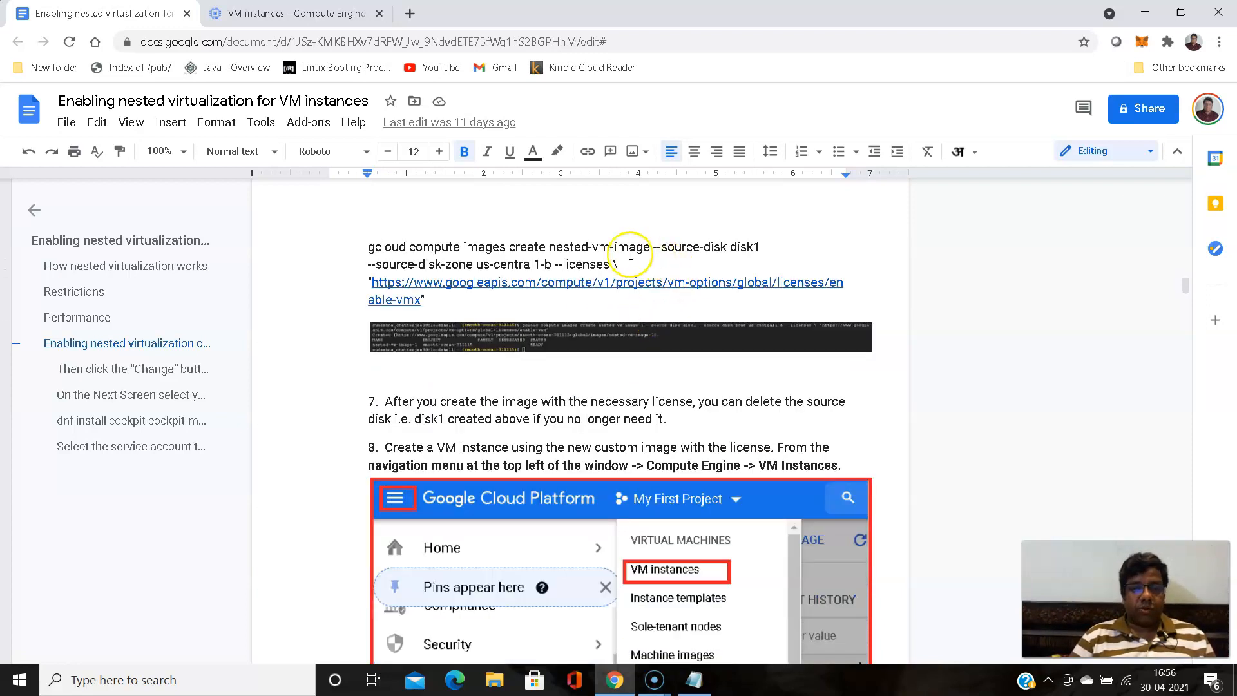
{"action": "left_click_drag", "start_coordinate": [548, 247], "coordinate": [610, 264]}
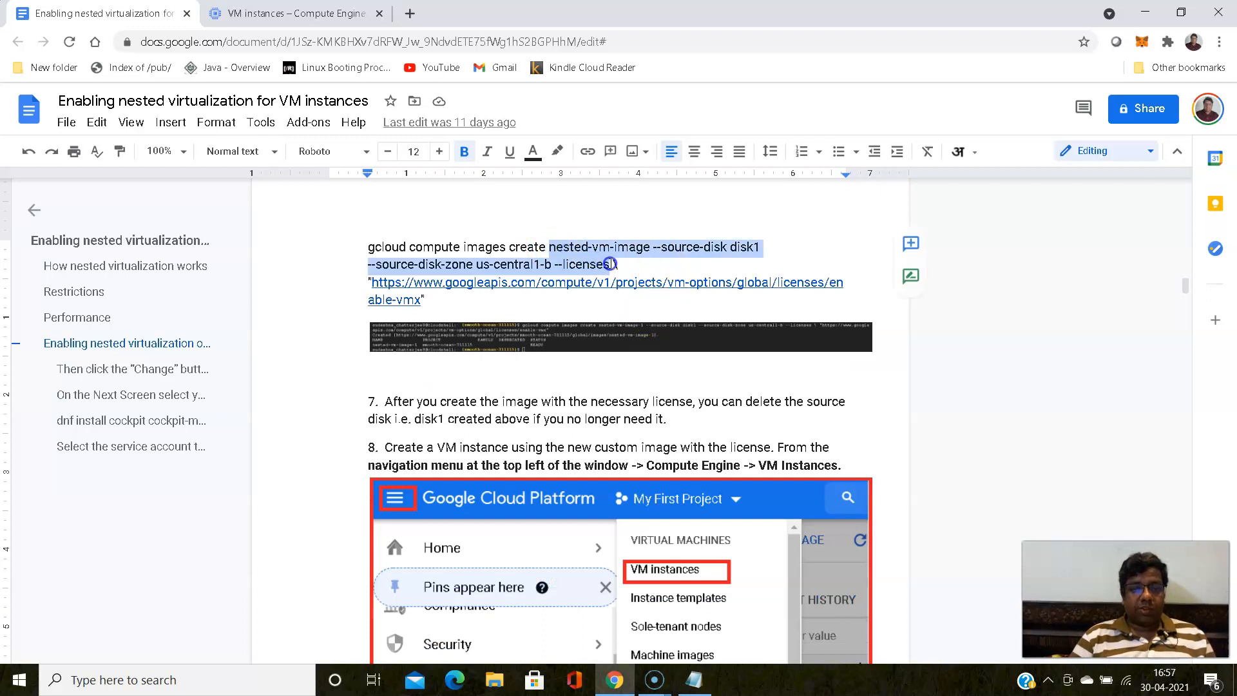
{"action": "left_click", "coordinate": [682, 247]}
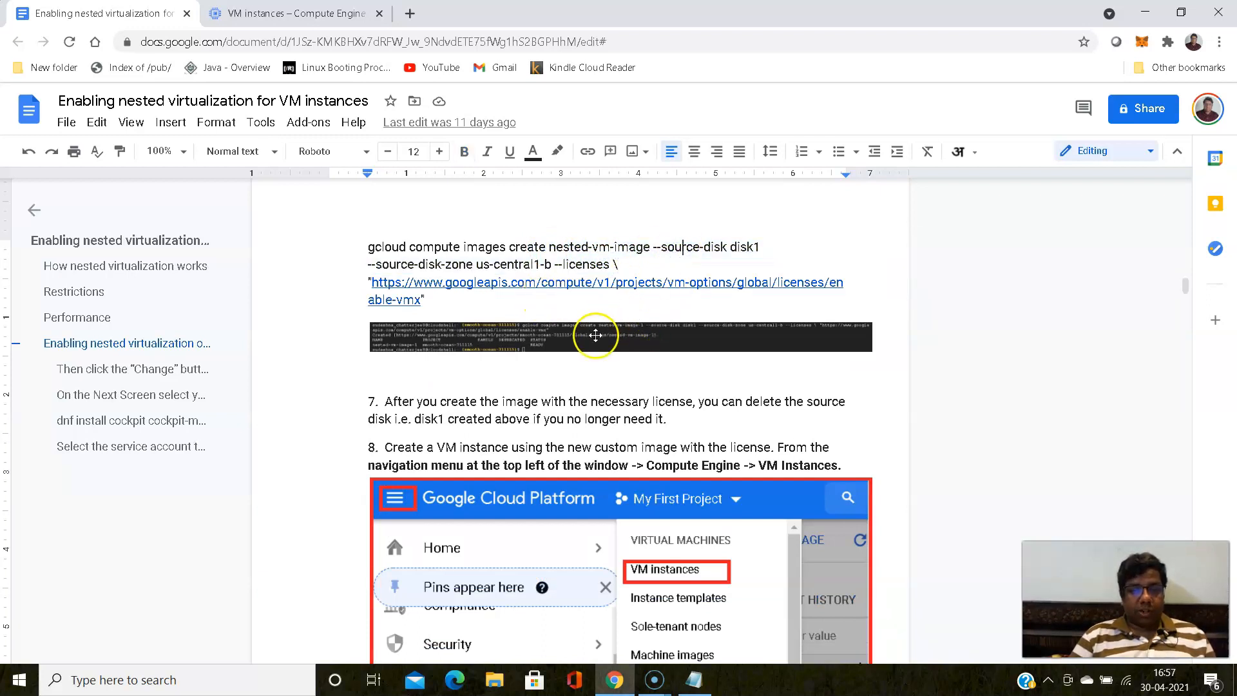
{"action": "scroll", "coordinate": [505, 385], "scroll_direction": "down", "scroll_amount": 3}
{"action": "scroll", "coordinate": [505, 385], "scroll_direction": "up", "scroll_amount": 3}
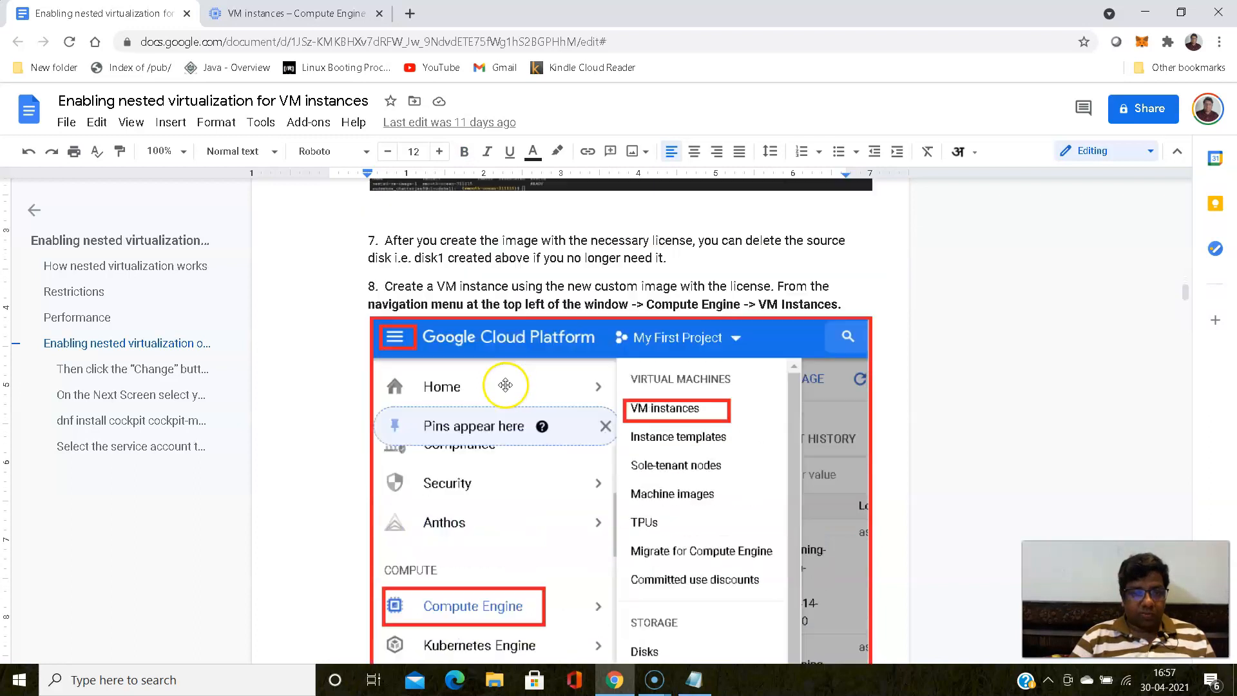
{"action": "scroll", "coordinate": [506, 386], "scroll_direction": "up", "scroll_amount": 5}
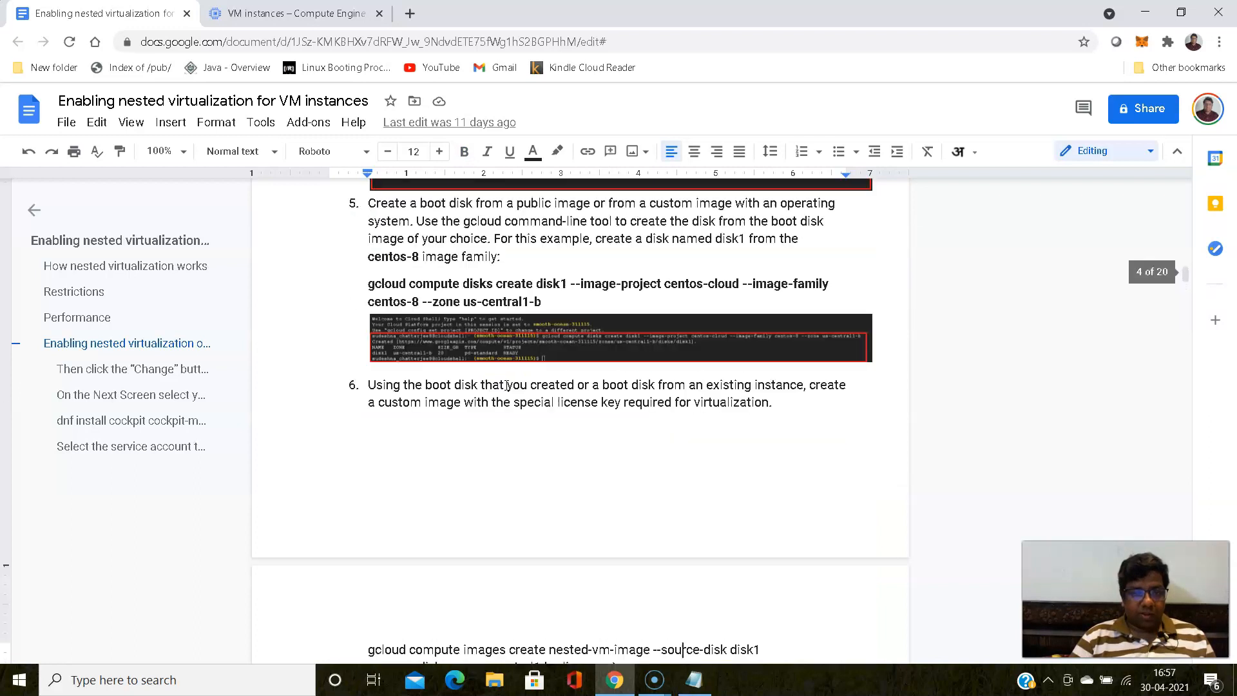
{"action": "scroll", "coordinate": [507, 386], "scroll_direction": "up", "scroll_amount": 1}
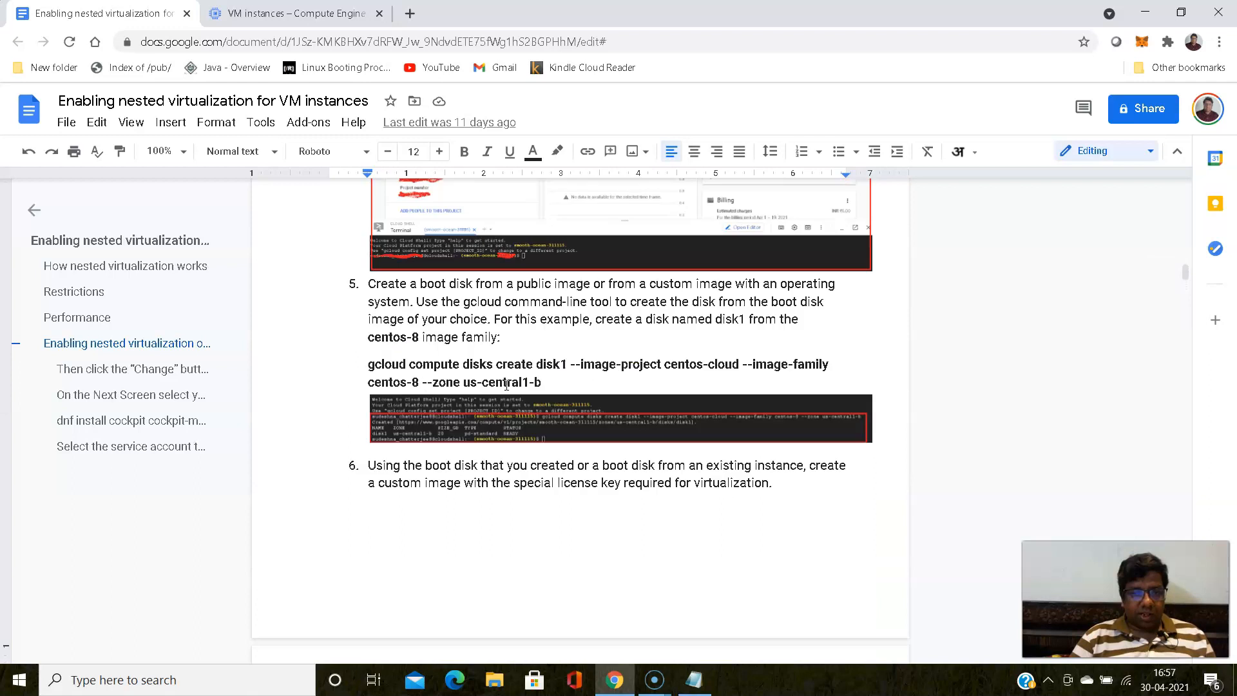
{"action": "scroll", "coordinate": [507, 385], "scroll_direction": "down", "scroll_amount": 4}
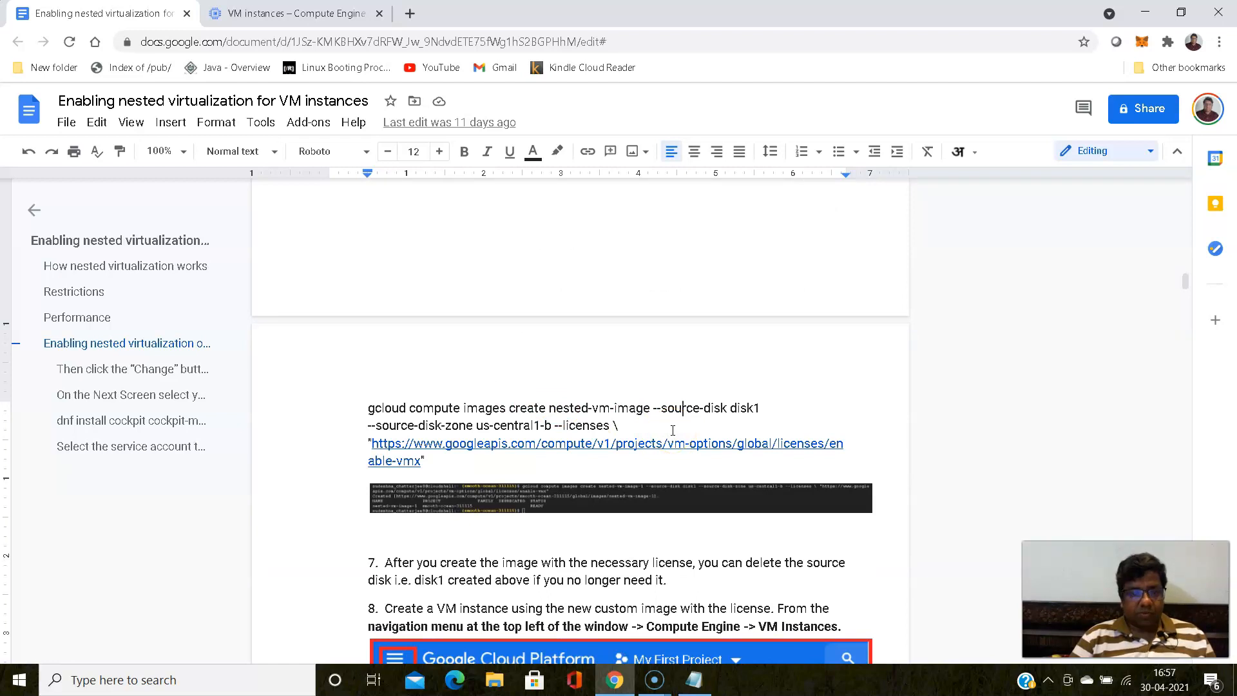
{"action": "scroll", "coordinate": [673, 431], "scroll_direction": "up", "scroll_amount": 3}
{"action": "scroll", "coordinate": [671, 430], "scroll_direction": "up", "scroll_amount": 2}
{"action": "scroll", "coordinate": [672, 430], "scroll_direction": "down", "scroll_amount": 2}
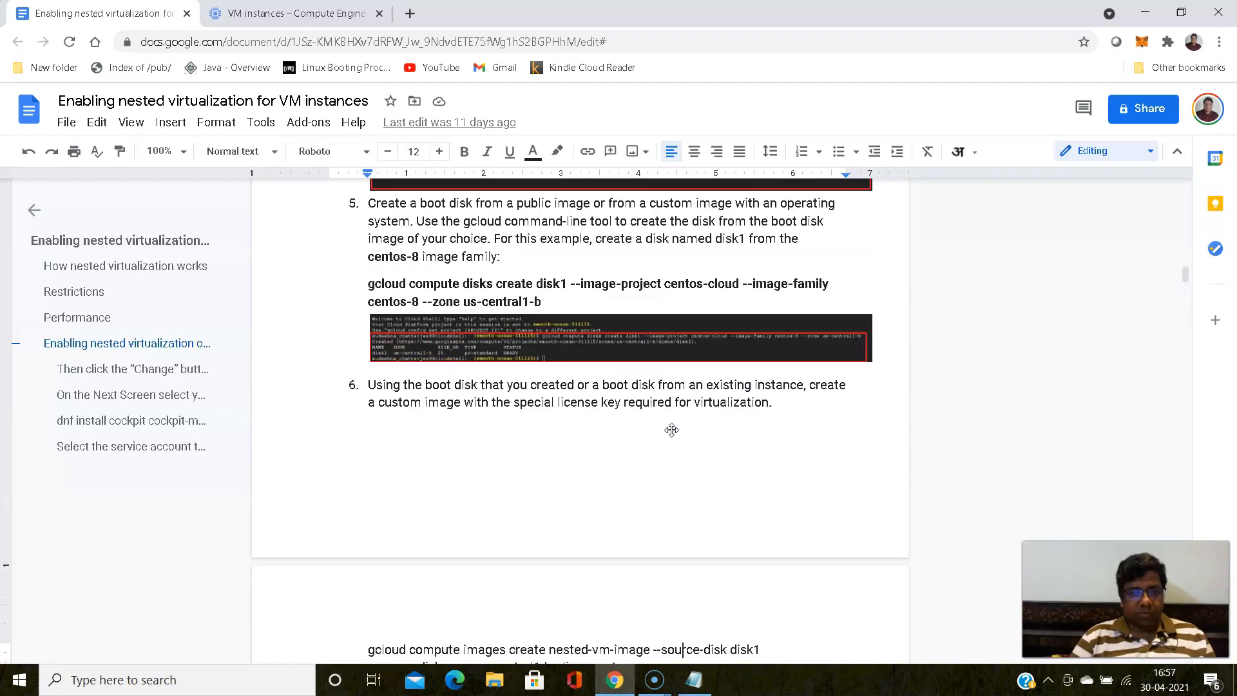
{"action": "scroll", "coordinate": [673, 431], "scroll_direction": "down", "scroll_amount": 1}
{"action": "scroll", "coordinate": [672, 430], "scroll_direction": "up", "scroll_amount": 2}
{"action": "scroll", "coordinate": [673, 430], "scroll_direction": "down", "scroll_amount": 3}
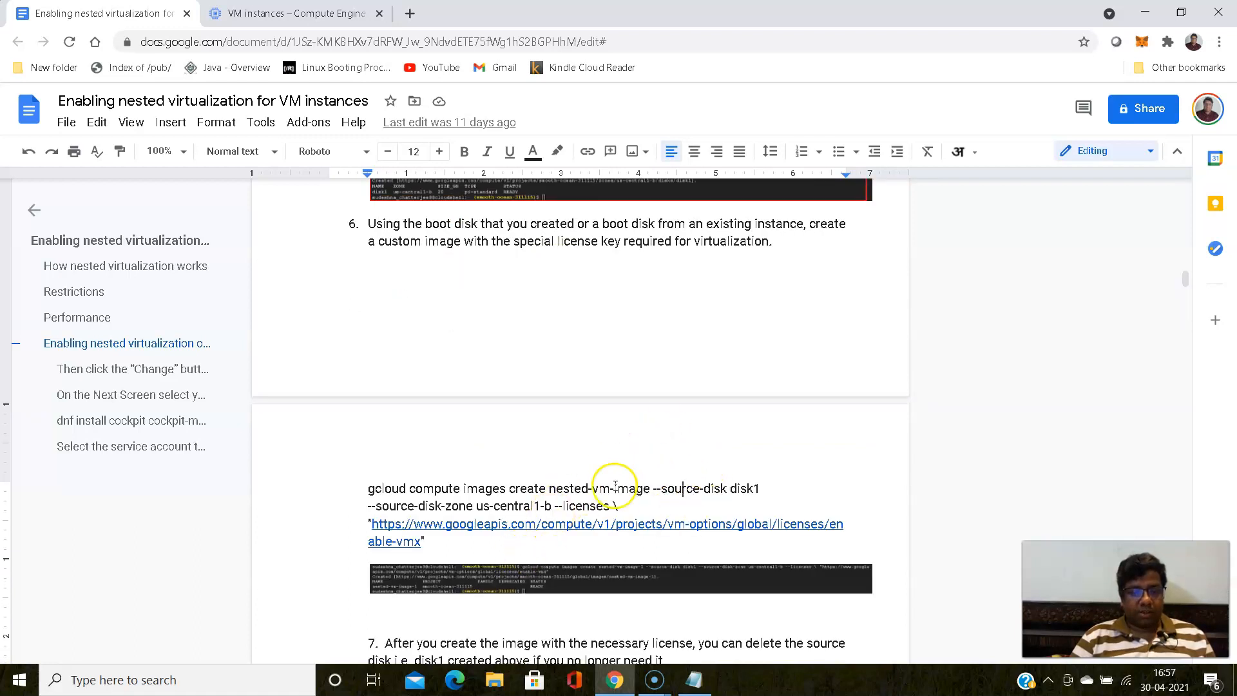
- Copy the gcloud compute images create command from the guide and paste it into Notepad below the disk command
{"action": "left_click", "coordinate": [371, 488]}
{"action": "left_click_drag", "start_coordinate": [371, 488], "coordinate": [445, 536]}
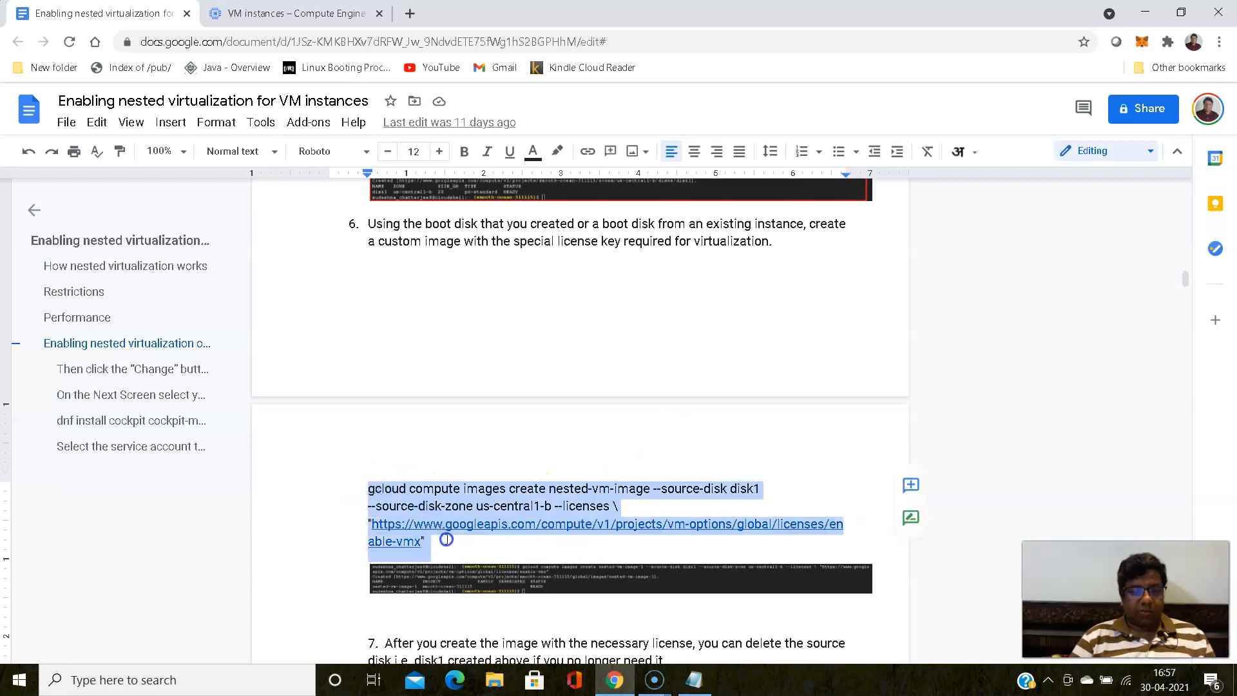
{"action": "right_click", "coordinate": [547, 482]}
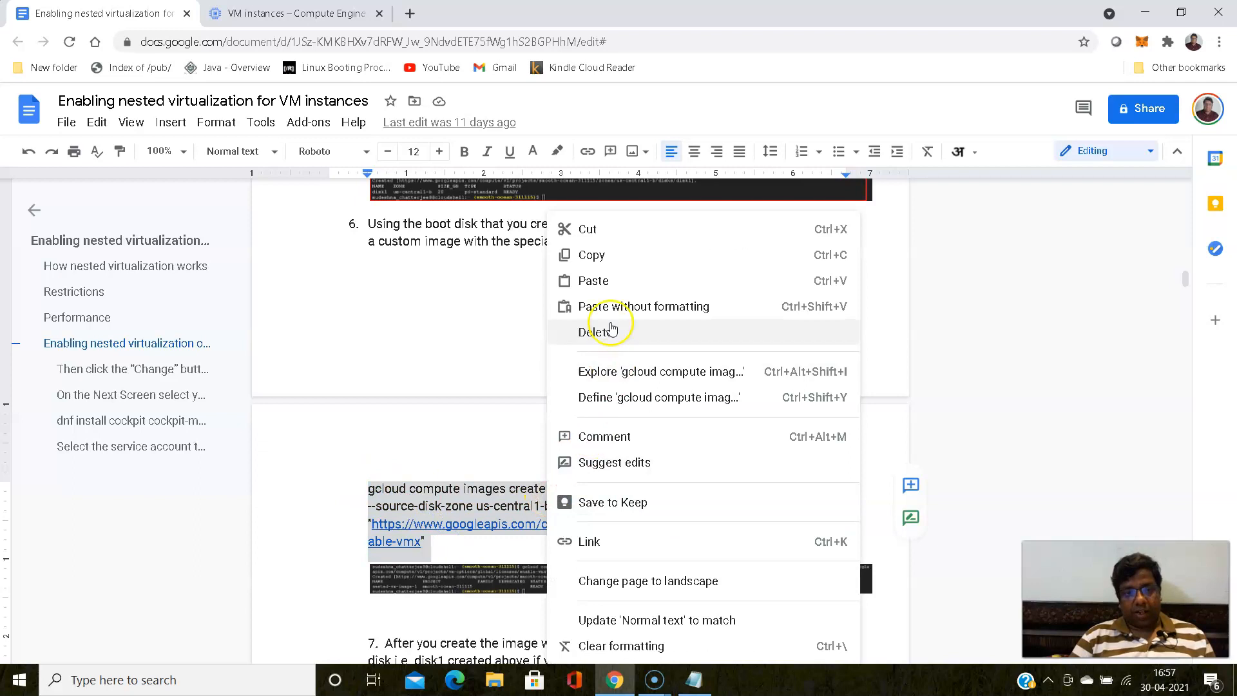
{"action": "left_click", "coordinate": [604, 256]}
{"action": "left_click", "coordinate": [696, 682]}
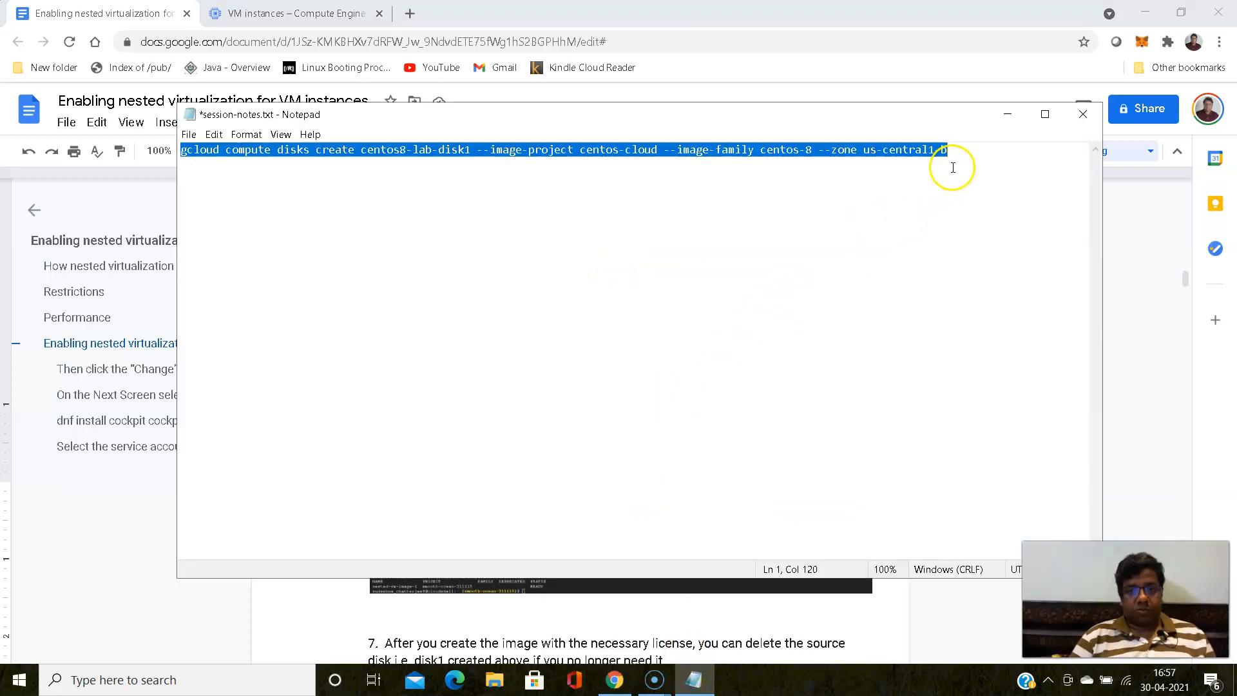
{"action": "left_click", "coordinate": [954, 155]}
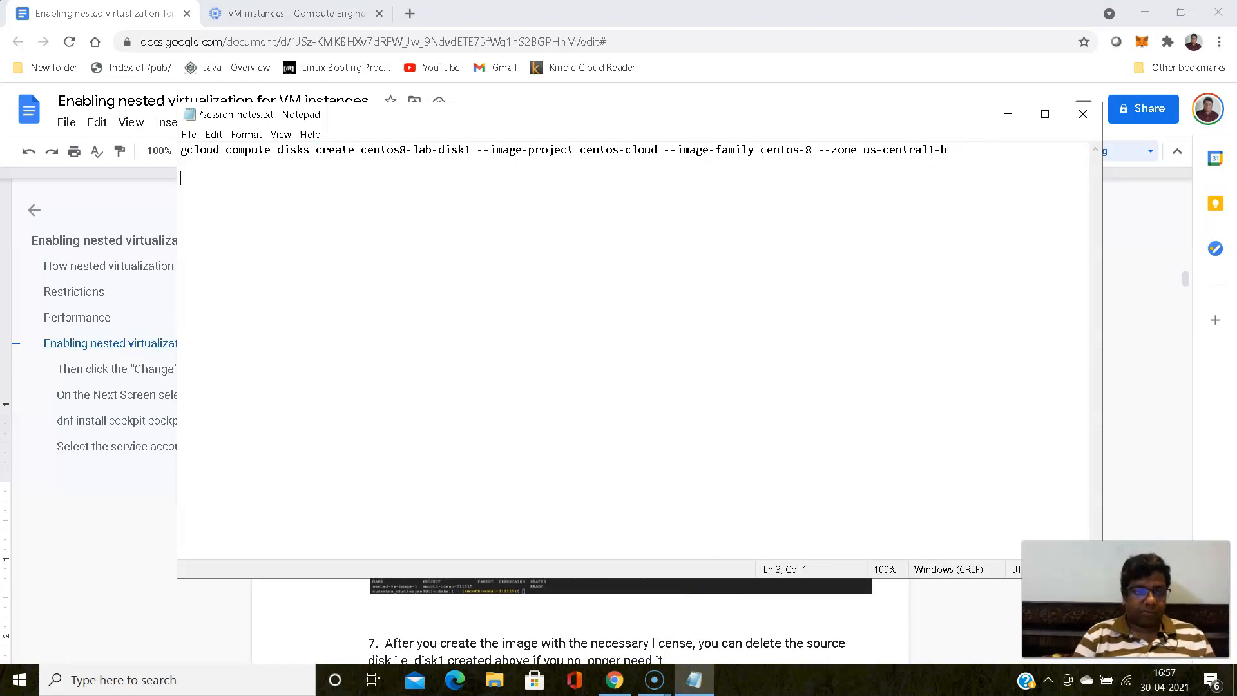
{"action": "key", "text": "ctrl+v"}
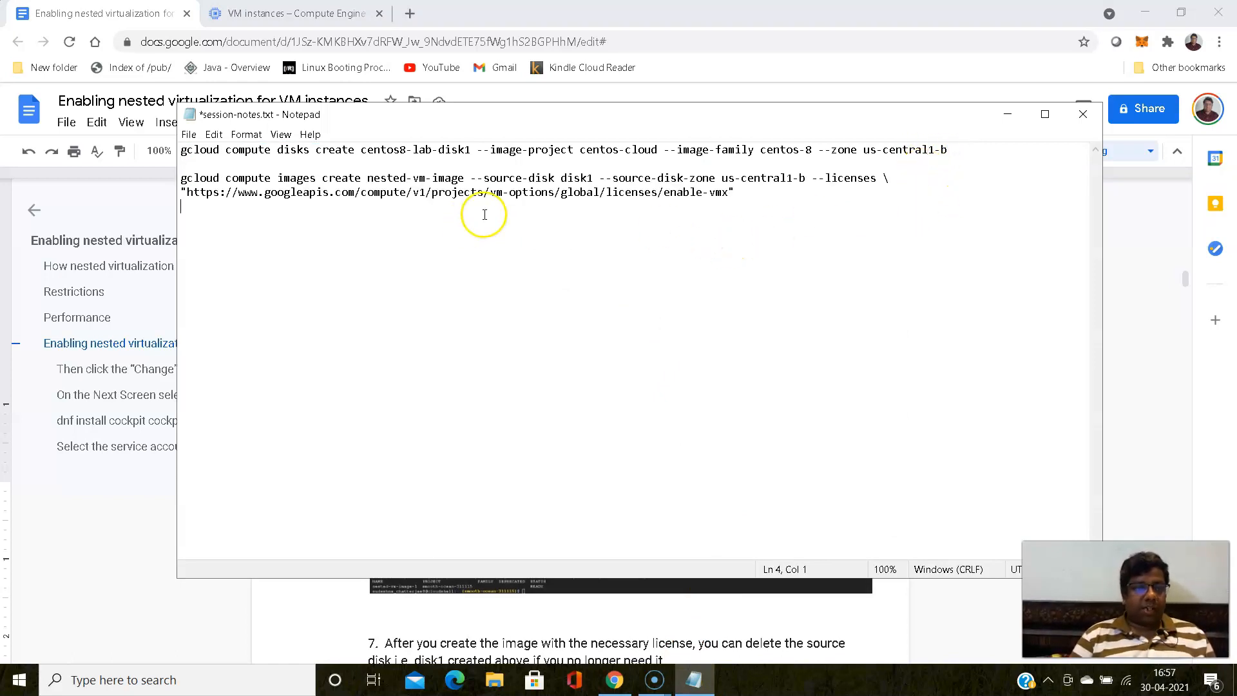
{"action": "left_click_drag", "start_coordinate": [882, 177], "coordinate": [893, 175]}
{"action": "left_click", "coordinate": [777, 218]}
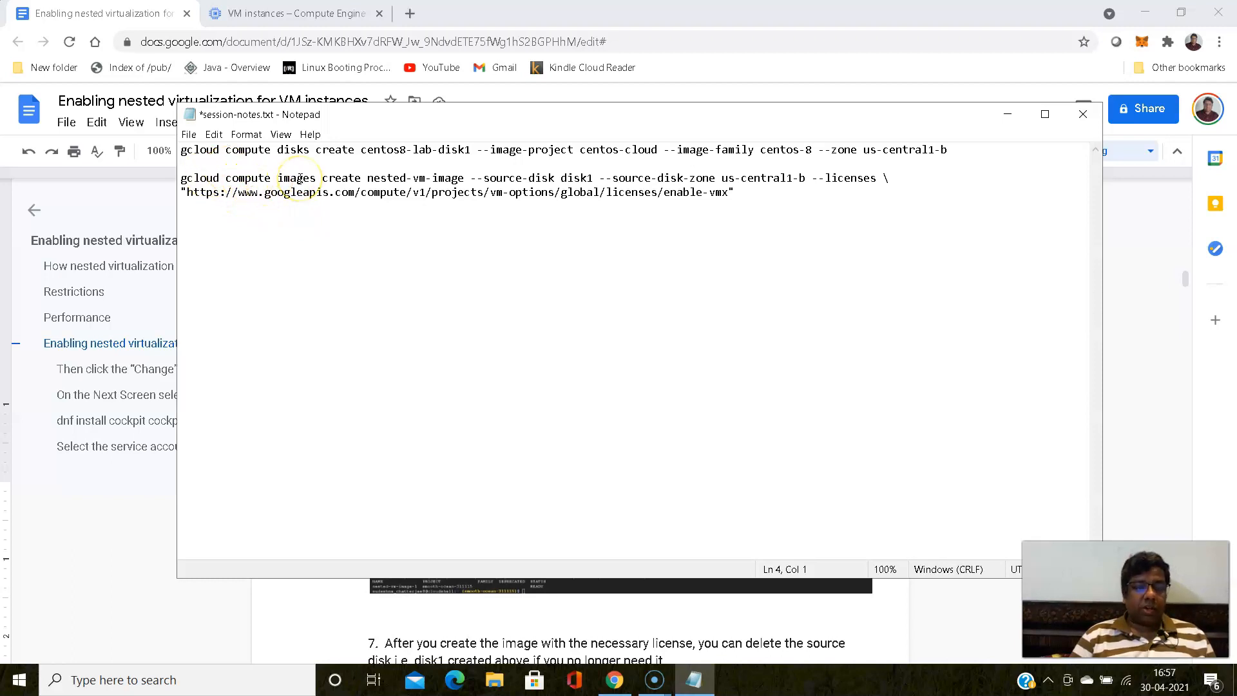
- Replace disk1 in the image command's --source-disk value with centos8-lab-disk1 copied from the disk command
{"action": "left_click_drag", "start_coordinate": [310, 150], "coordinate": [282, 149]}
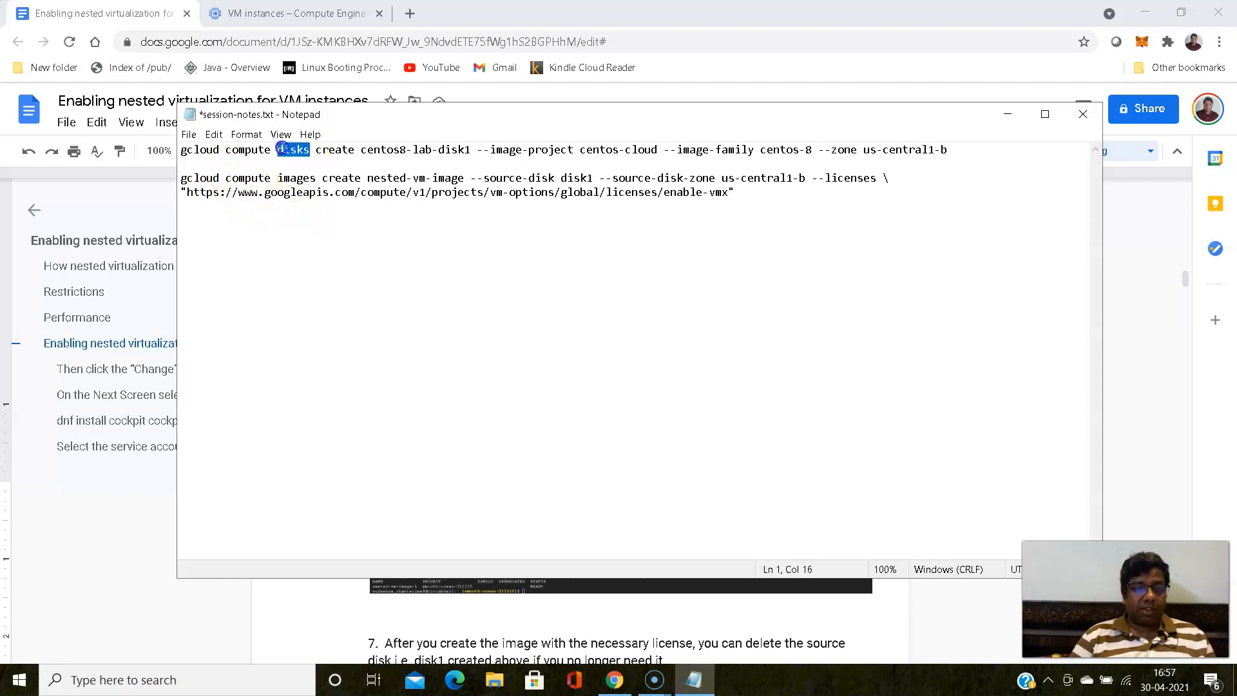
{"action": "left_click_drag", "start_coordinate": [361, 152], "coordinate": [472, 154]}
{"action": "right_click", "coordinate": [448, 152]}
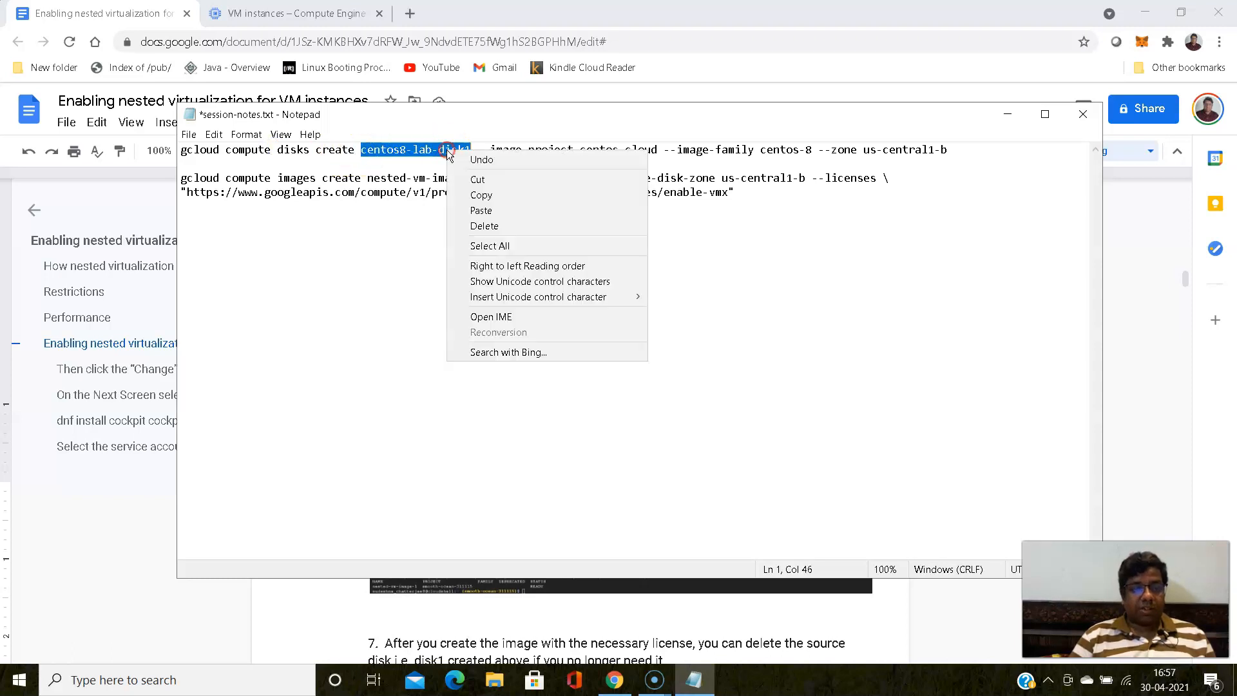
{"action": "left_click", "coordinate": [480, 195]}
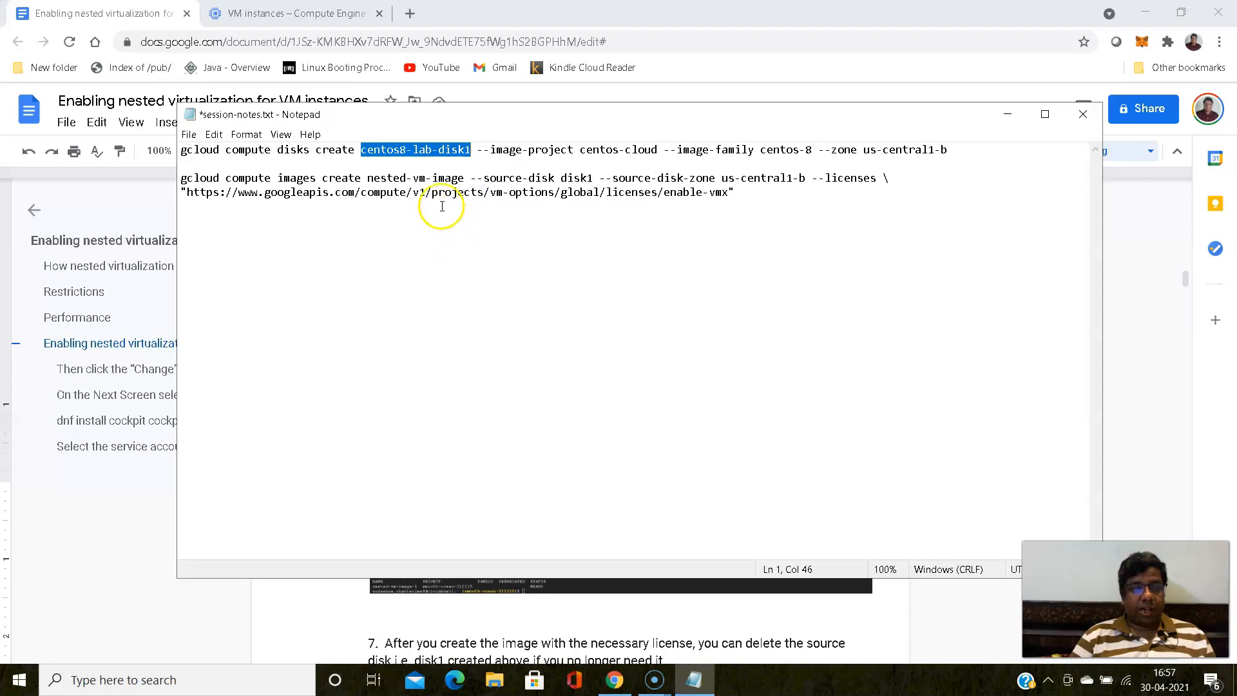
{"action": "left_click", "coordinate": [561, 180]}
{"action": "left_click_drag", "start_coordinate": [563, 180], "coordinate": [597, 178]}
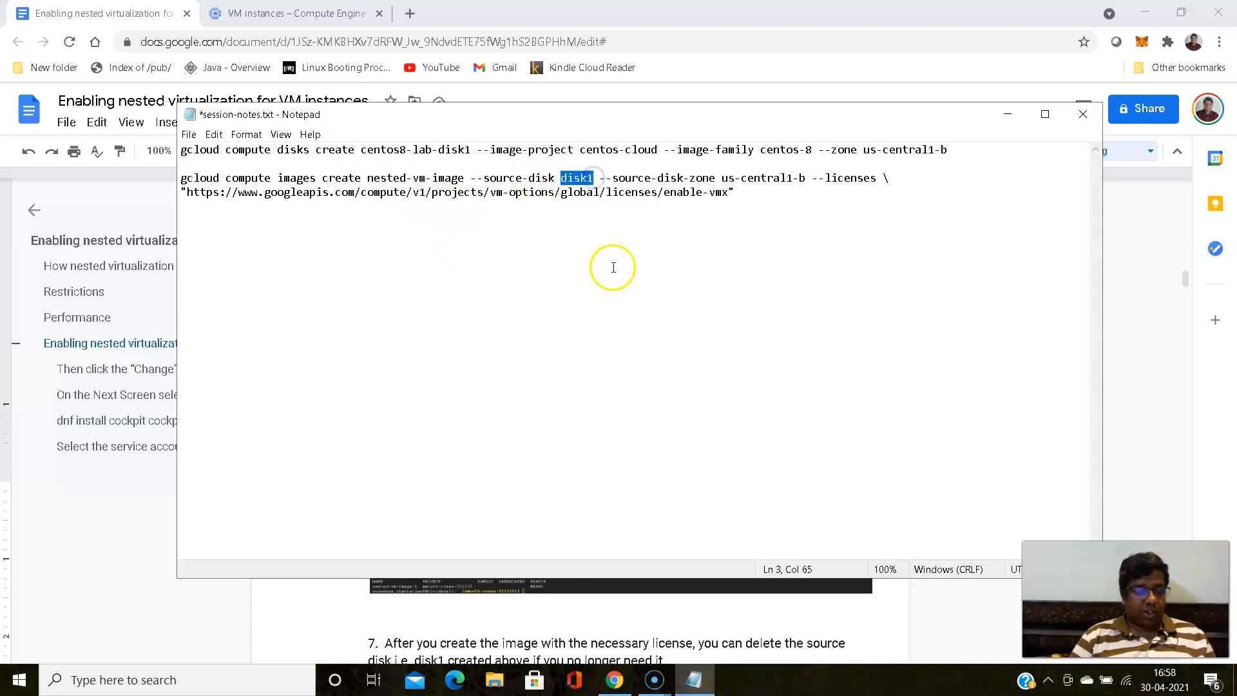
{"action": "key", "text": "ctrl+v"}
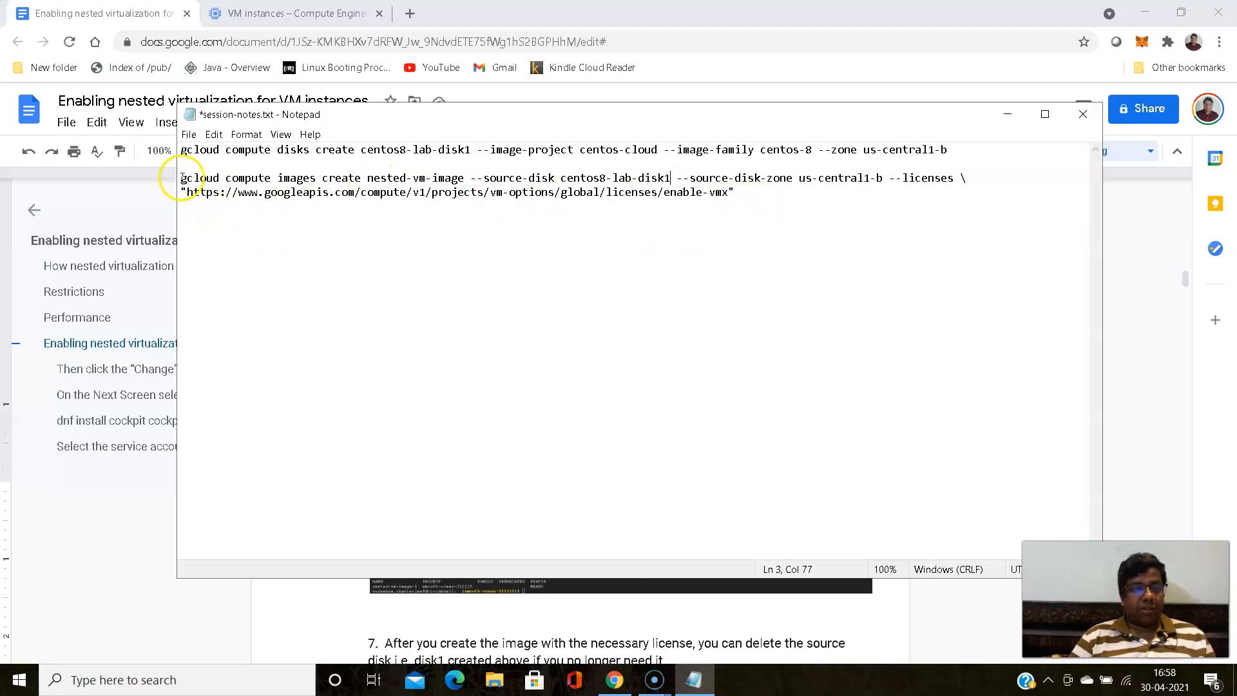
- Copy the edited image-creation command from Notepad and paste it at the Cloud Shell prompt
{"action": "left_click_drag", "start_coordinate": [182, 178], "coordinate": [763, 191]}
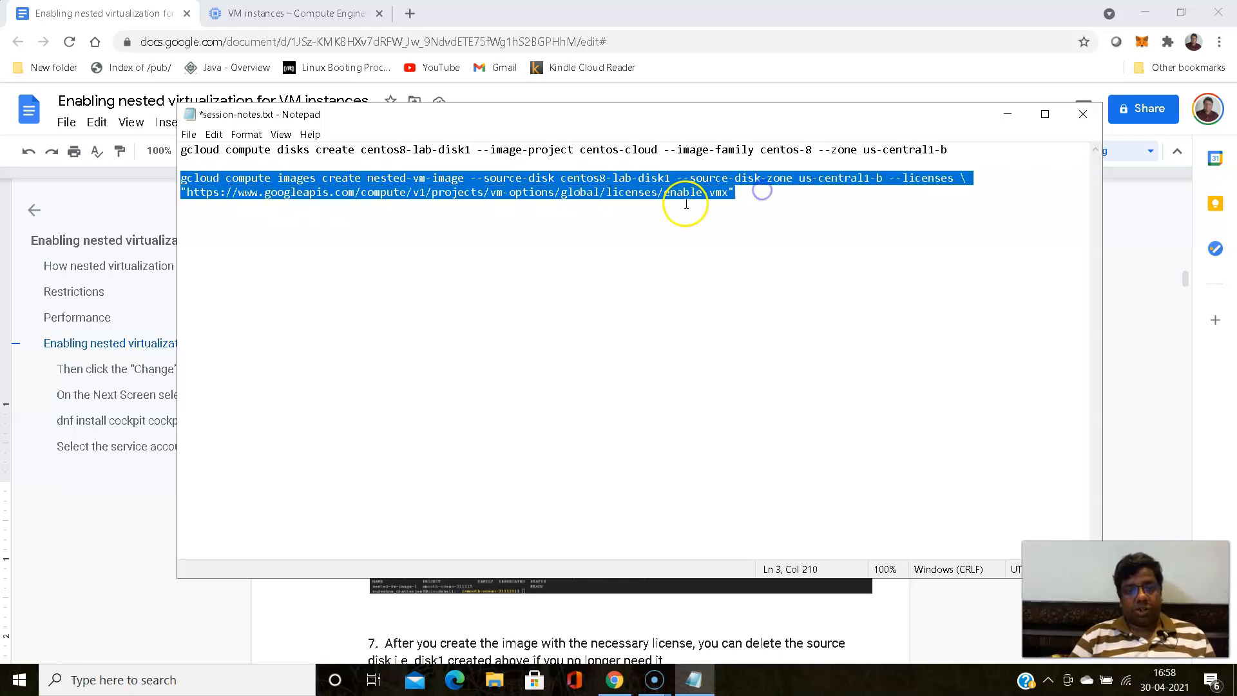
{"action": "right_click", "coordinate": [674, 189]}
{"action": "left_click", "coordinate": [701, 238]}
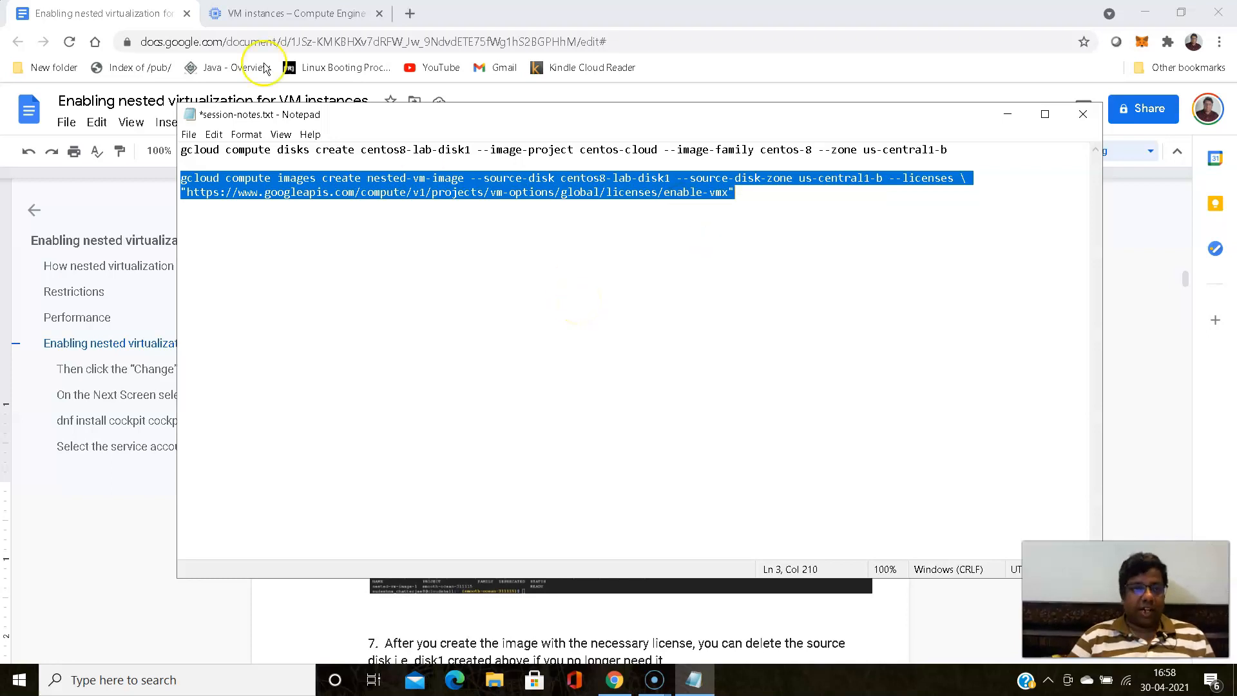
{"action": "left_click", "coordinate": [270, 12]}
{"action": "left_click", "coordinate": [433, 468]}
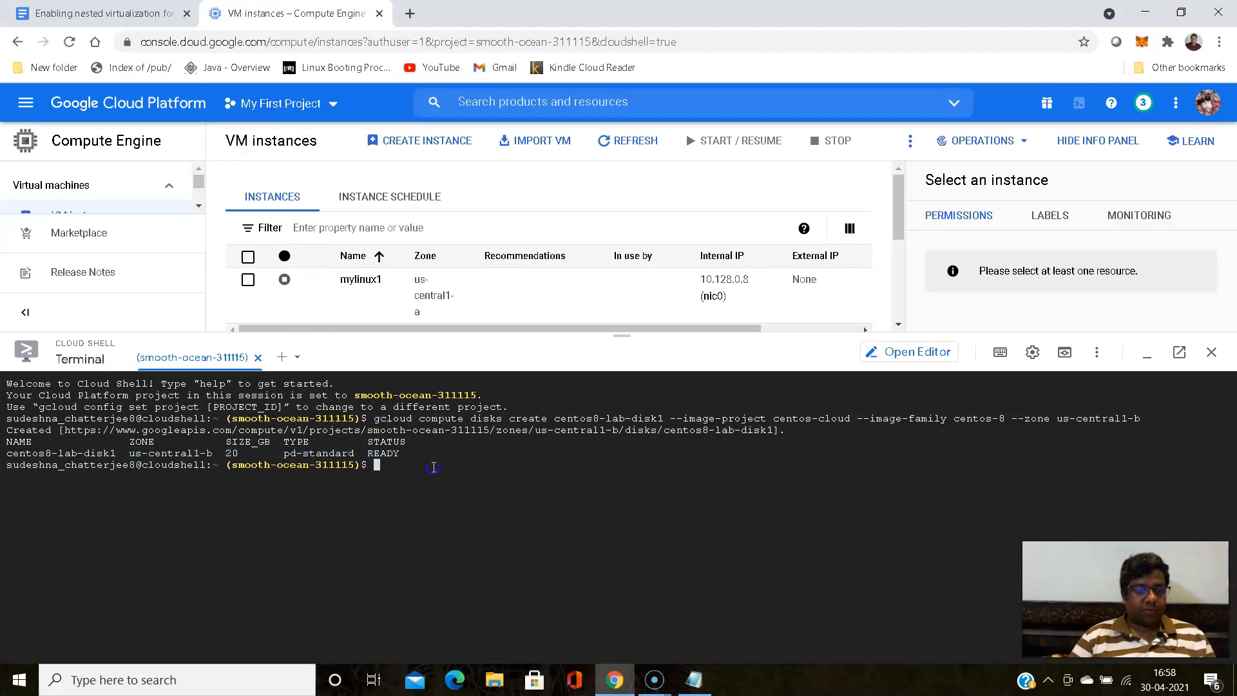
{"action": "key", "text": "ctrl+v"}
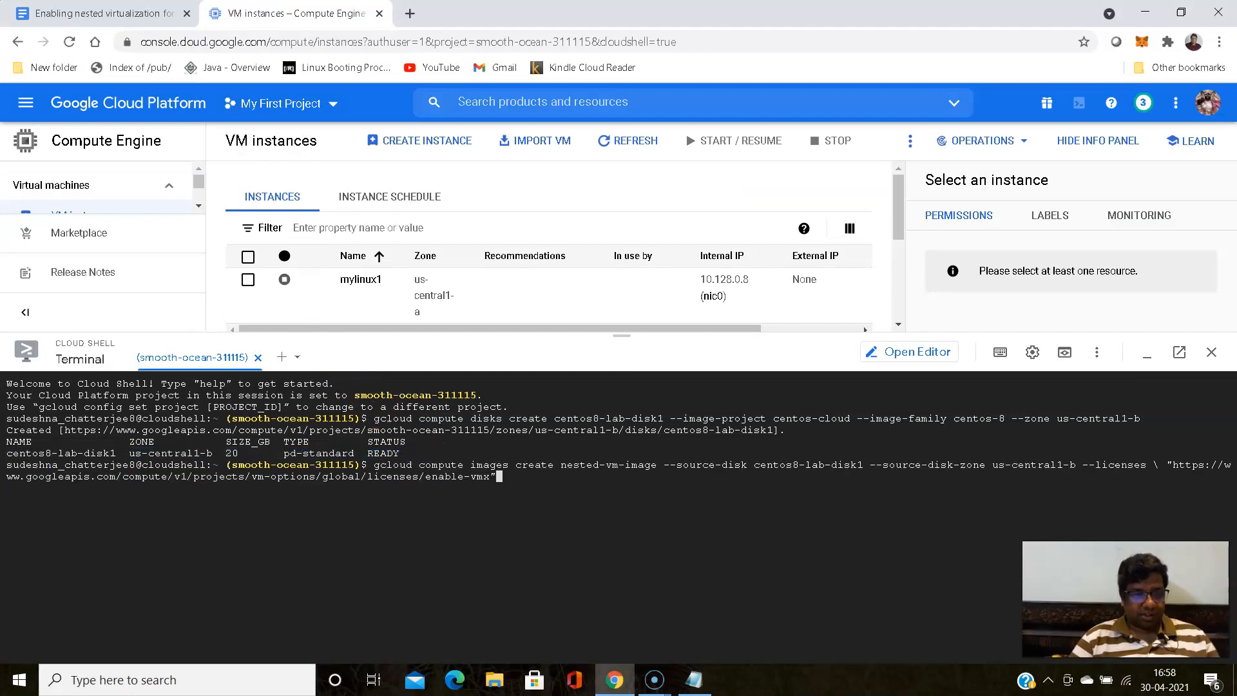
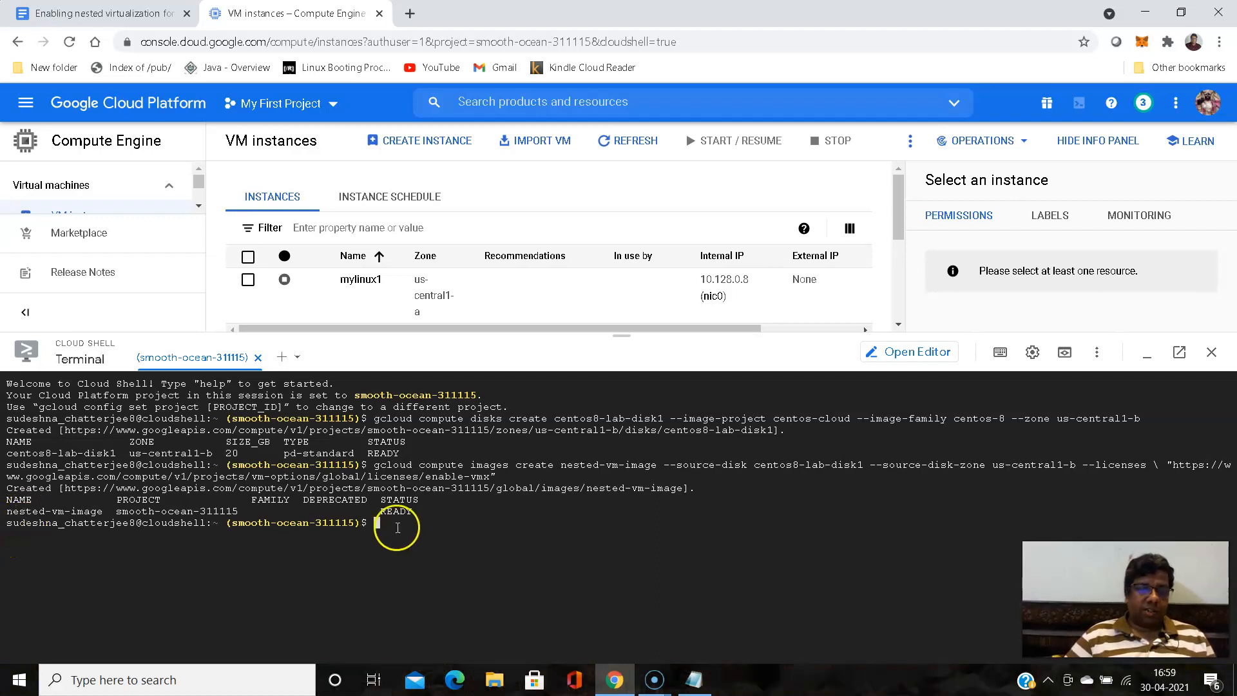
- Shrink the Cloud Shell pane and check centos8-lab-disk1 in the Compute Engine disks list
{"action": "left_click_drag", "start_coordinate": [641, 334], "coordinate": [622, 630]}
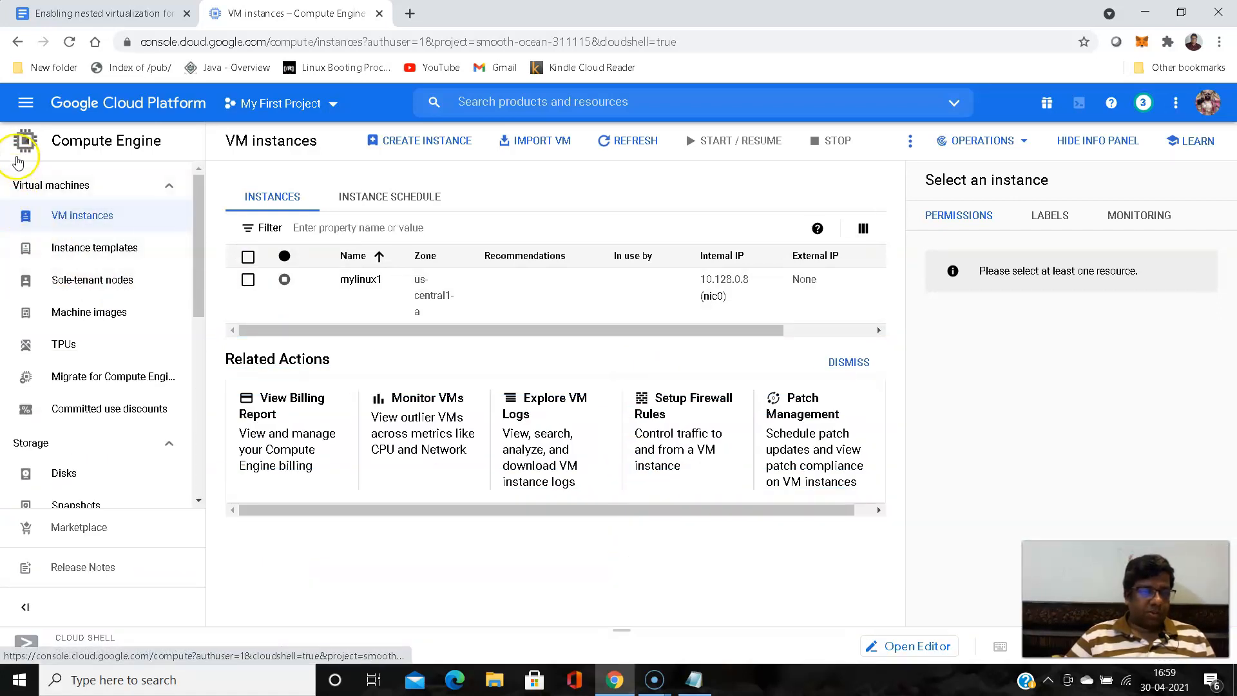
{"action": "left_click", "coordinate": [24, 103]}
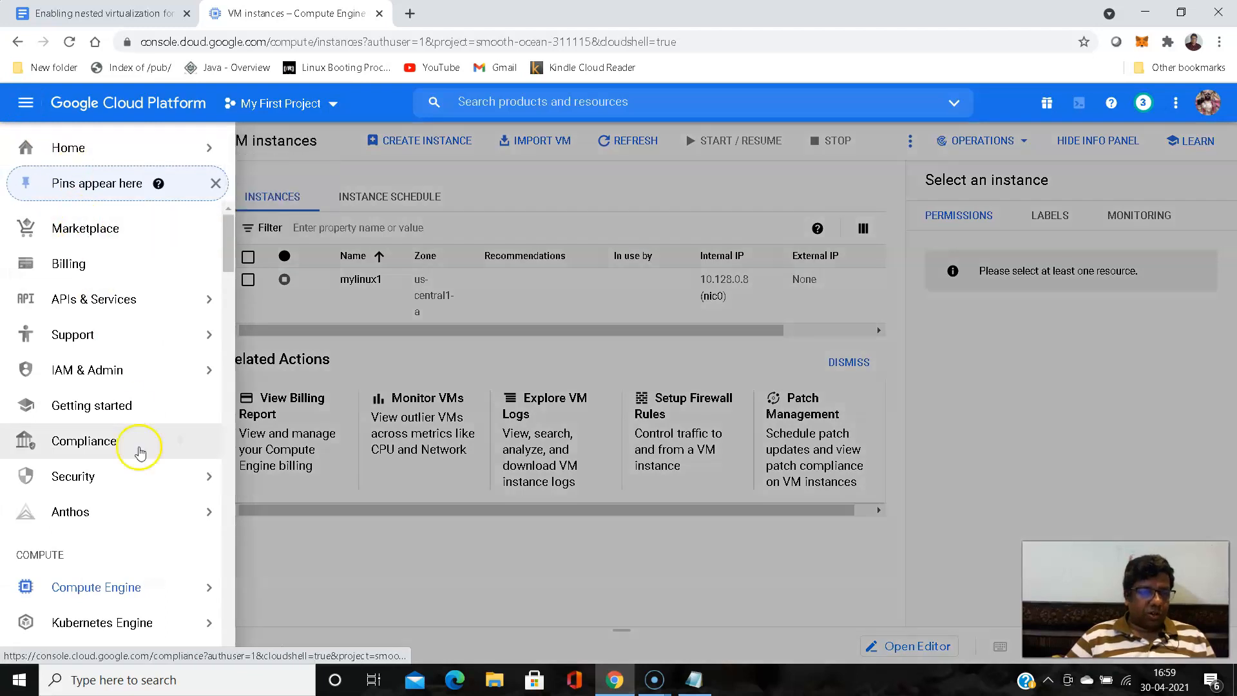
{"action": "left_click", "coordinate": [118, 588]}
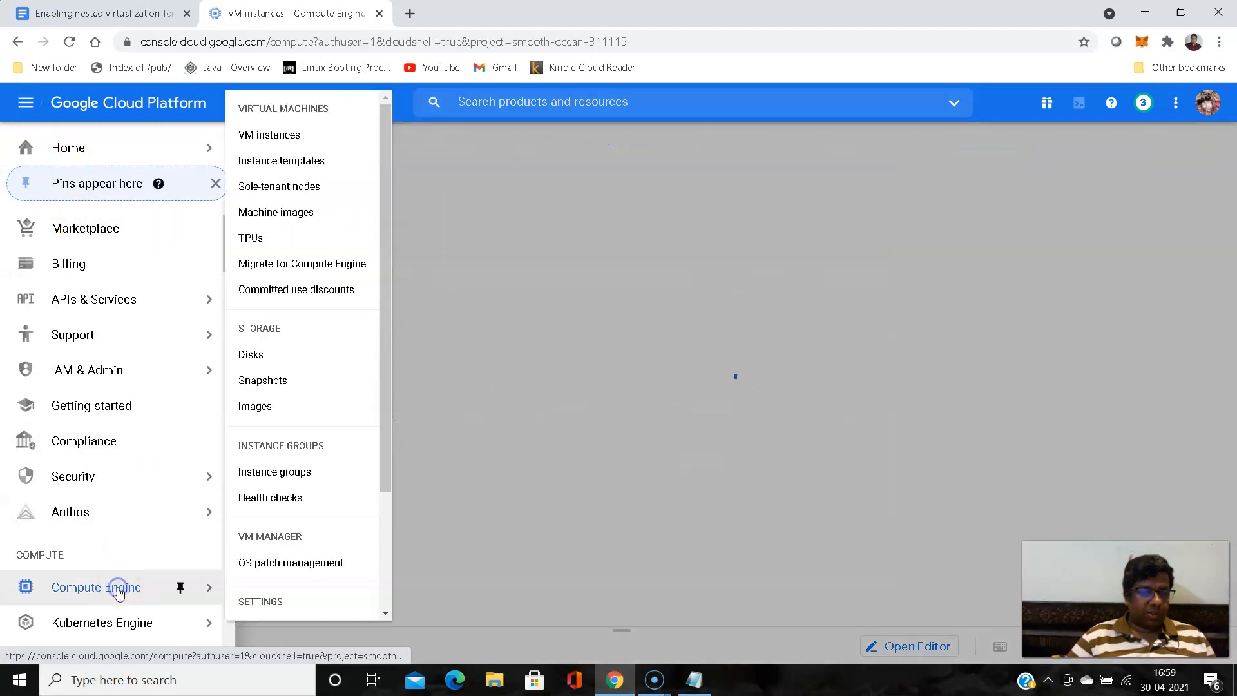
{"action": "scroll", "coordinate": [159, 319], "scroll_direction": "down", "scroll_amount": 3}
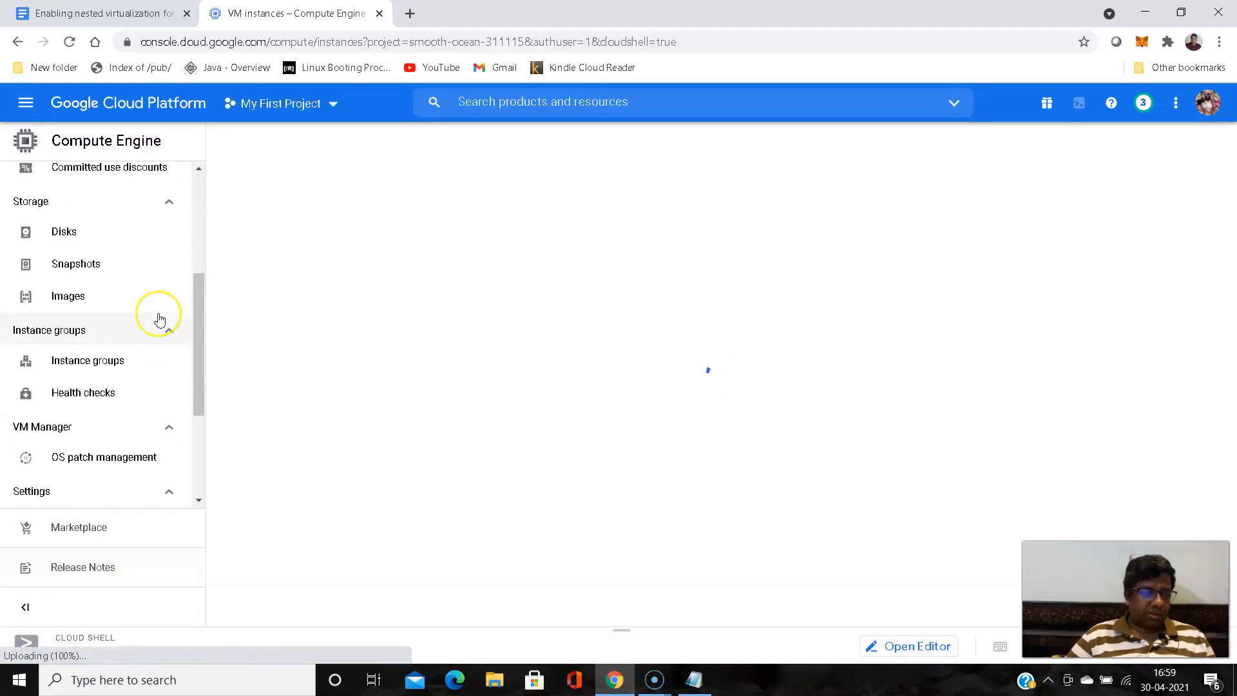
{"action": "scroll", "coordinate": [158, 320], "scroll_direction": "up", "scroll_amount": 1}
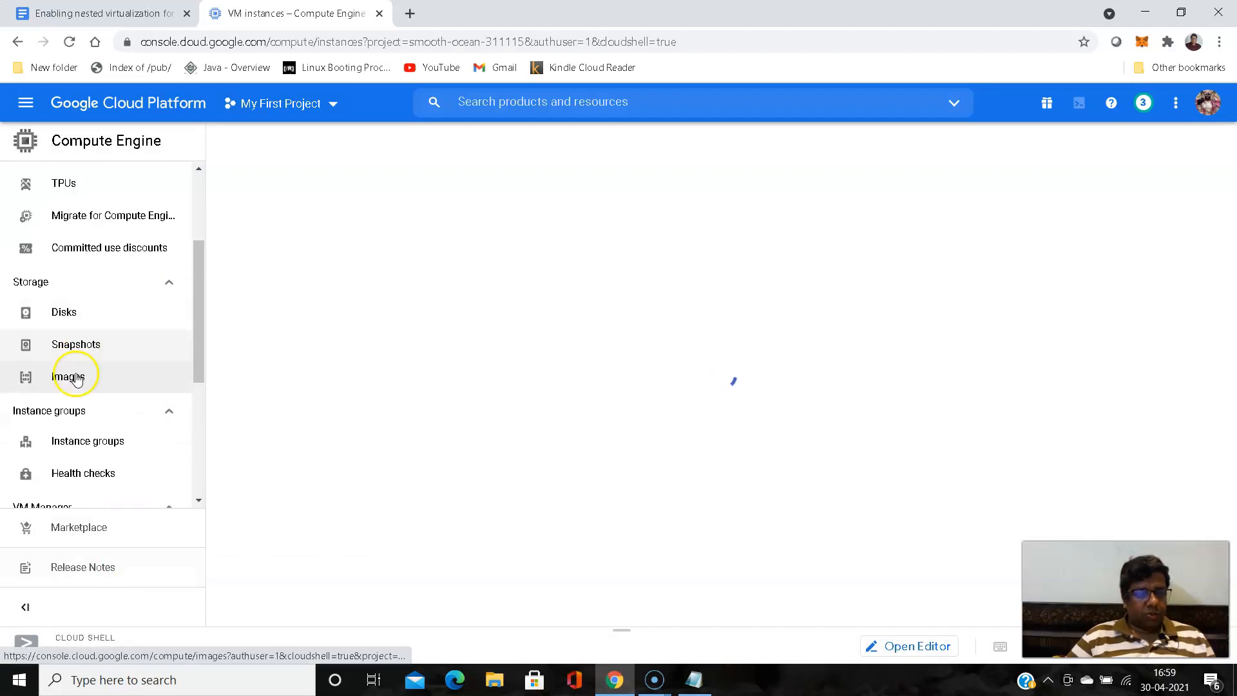
{"action": "left_click", "coordinate": [64, 316]}
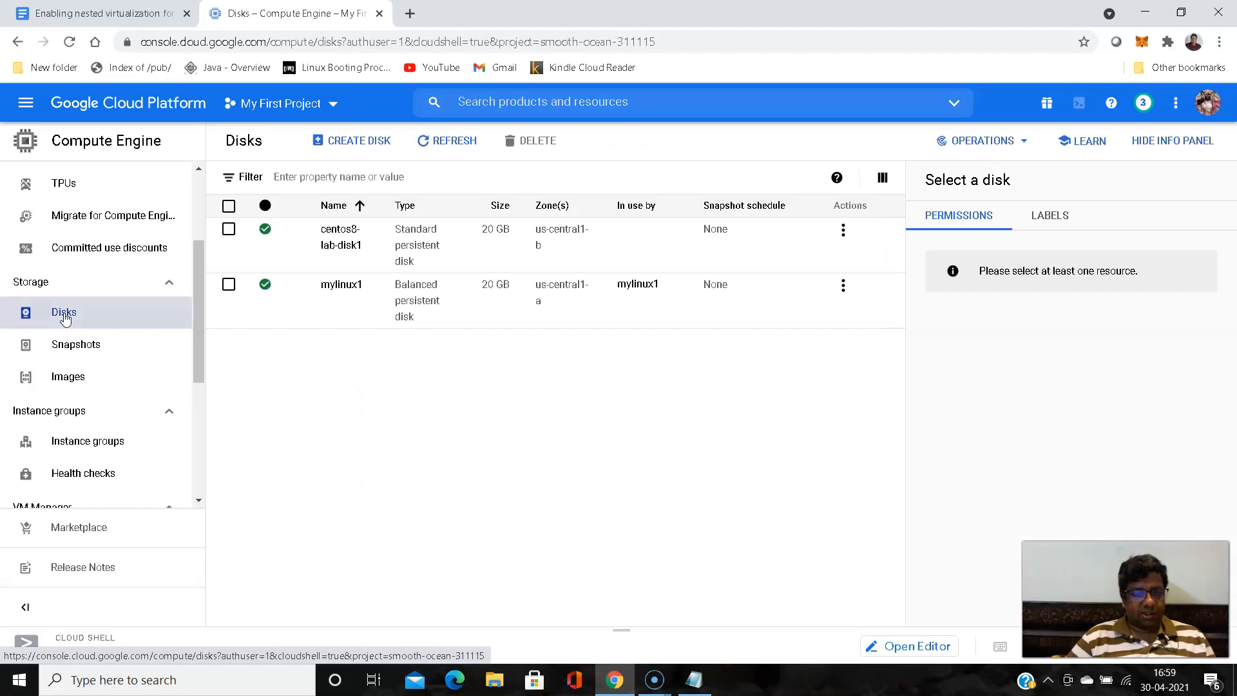
{"action": "left_click", "coordinate": [362, 240]}
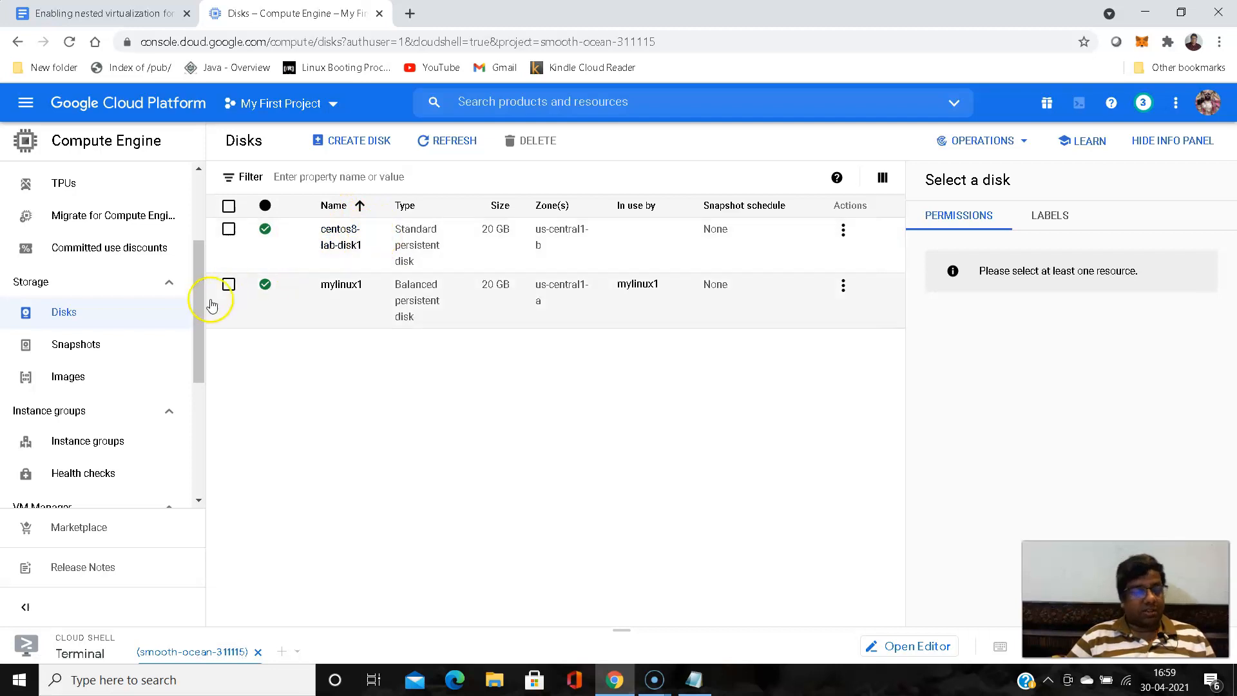
- View the Compute Engine images list and compare nested-vm-image with the image name in the creation command in session-notes.txt in Notepad
{"action": "left_click", "coordinate": [73, 379]}
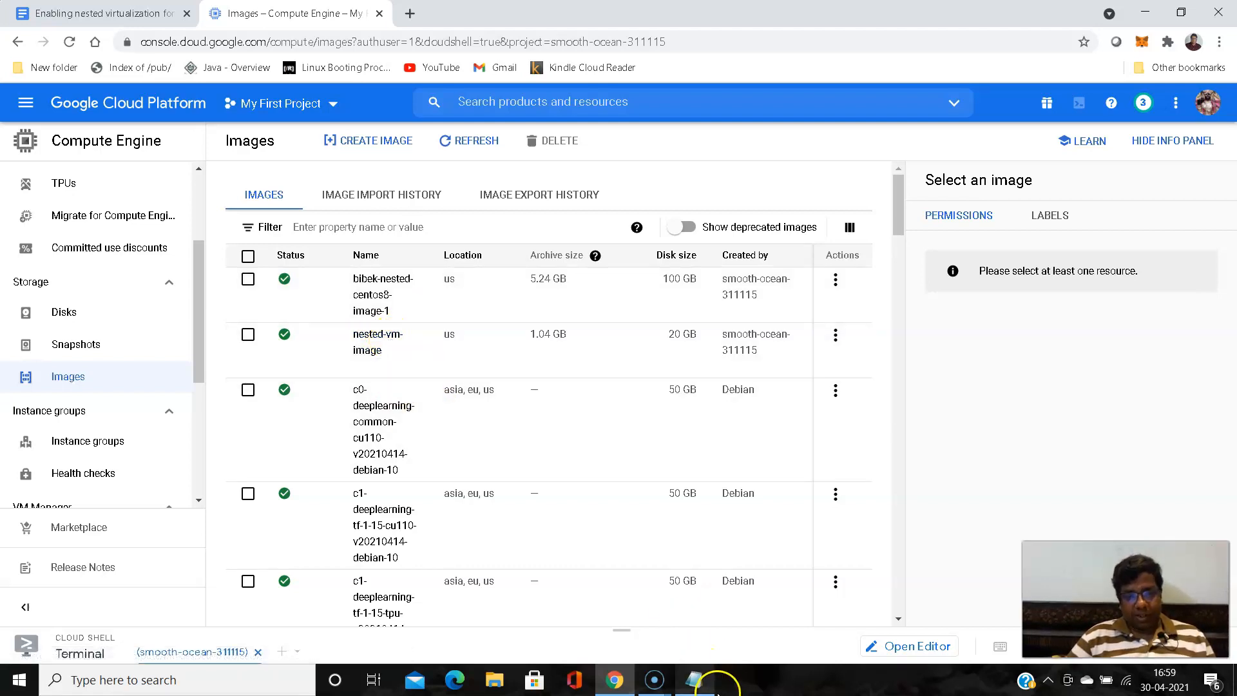
{"action": "left_click", "coordinate": [696, 680]}
{"action": "left_click", "coordinate": [780, 279]}
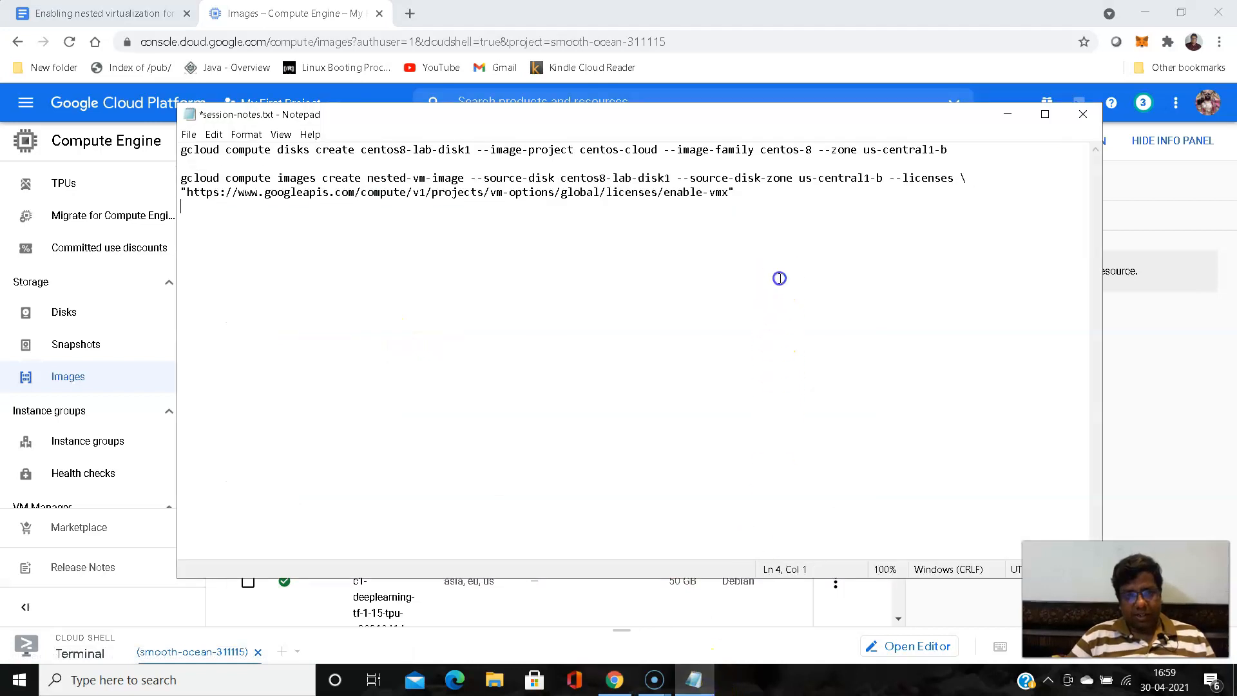
{"action": "left_click_drag", "start_coordinate": [368, 177], "coordinate": [466, 177]}
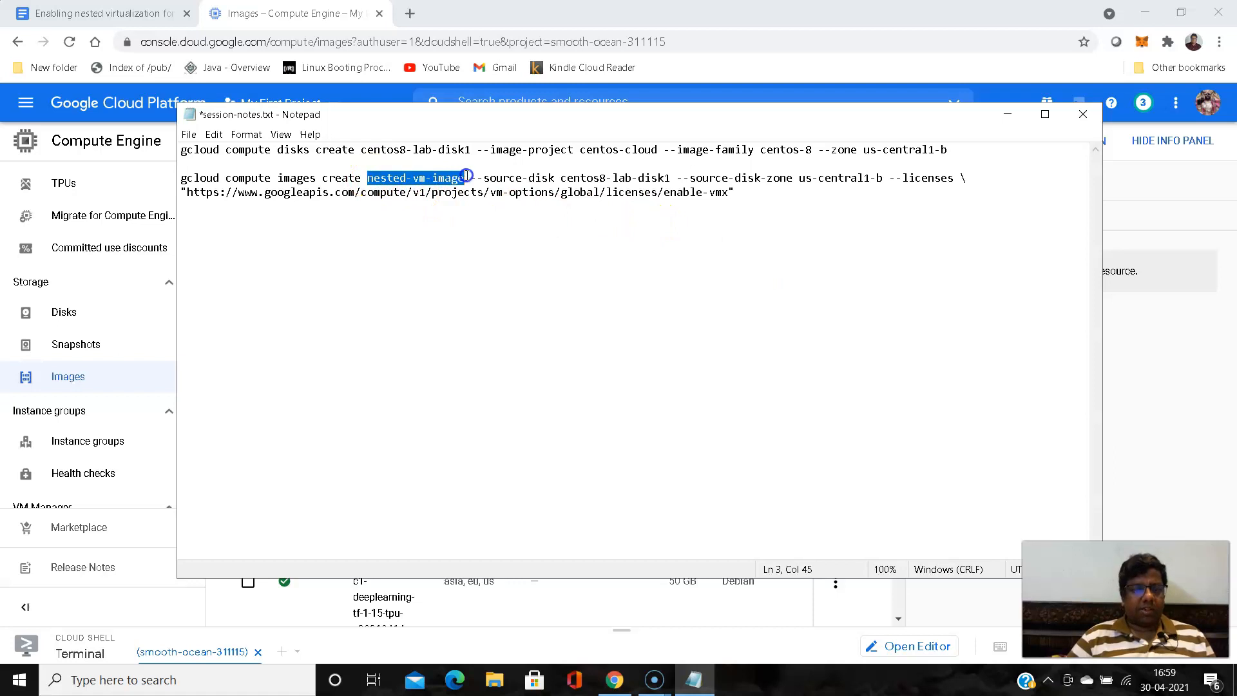
{"action": "left_click", "coordinate": [567, 298]}
{"action": "left_click", "coordinate": [368, 179]}
{"action": "left_click_drag", "start_coordinate": [369, 178], "coordinate": [464, 179]}
{"action": "left_click", "coordinate": [529, 269]}
{"action": "left_click", "coordinate": [1008, 116]}
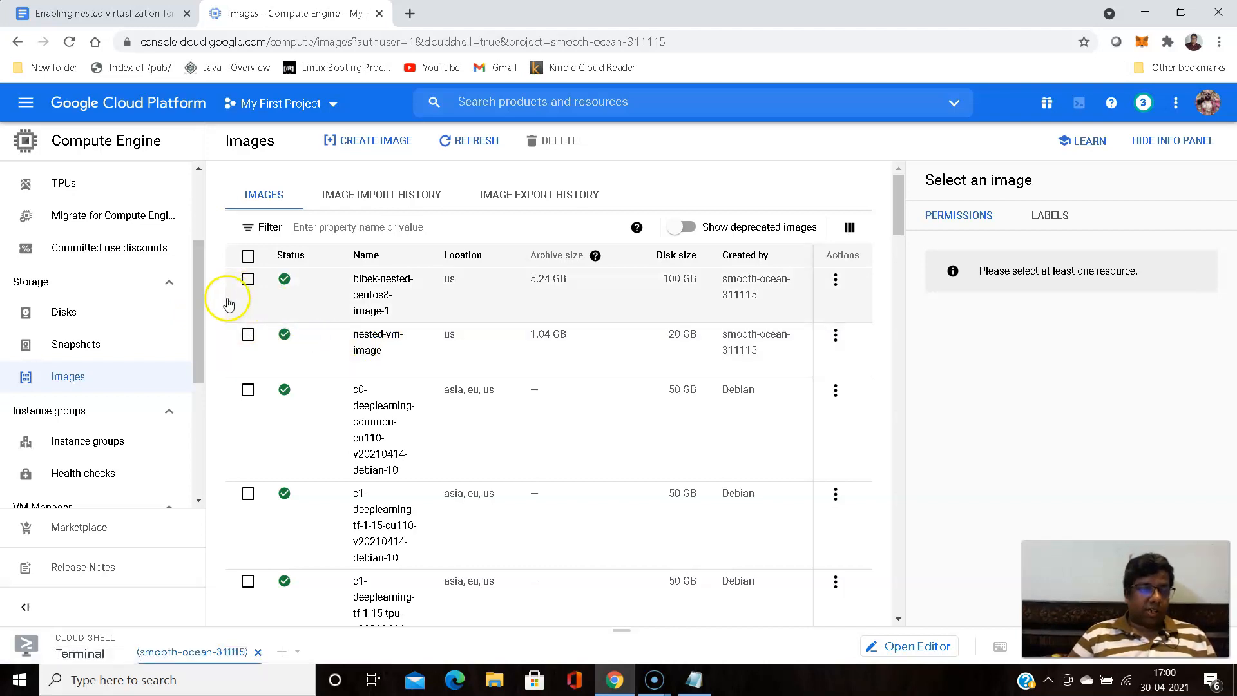
- Review step 8 of the nested virtualization Google Doc, covering how to create a VM instance from the custom image
{"action": "scroll", "coordinate": [203, 296], "scroll_direction": "up", "scroll_amount": 1}
{"action": "left_click_drag", "start_coordinate": [203, 297], "coordinate": [199, 235]}
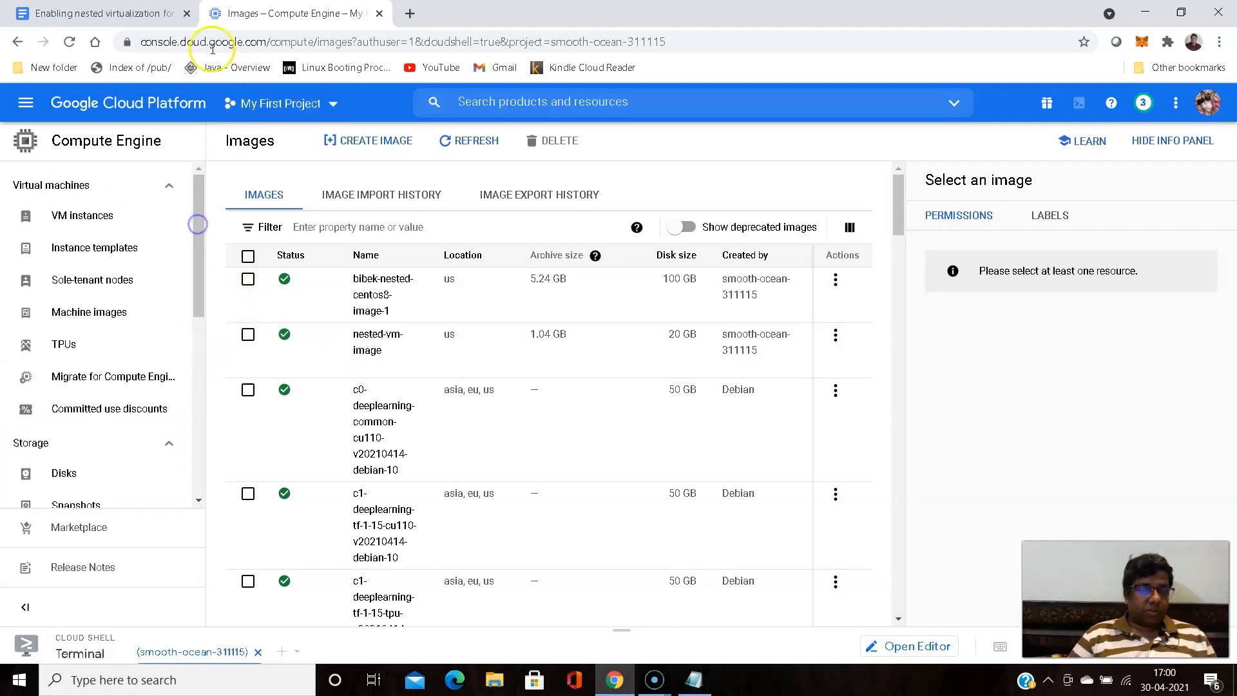
{"action": "left_click", "coordinate": [137, 14]}
{"action": "scroll", "coordinate": [337, 387], "scroll_direction": "down", "scroll_amount": 6}
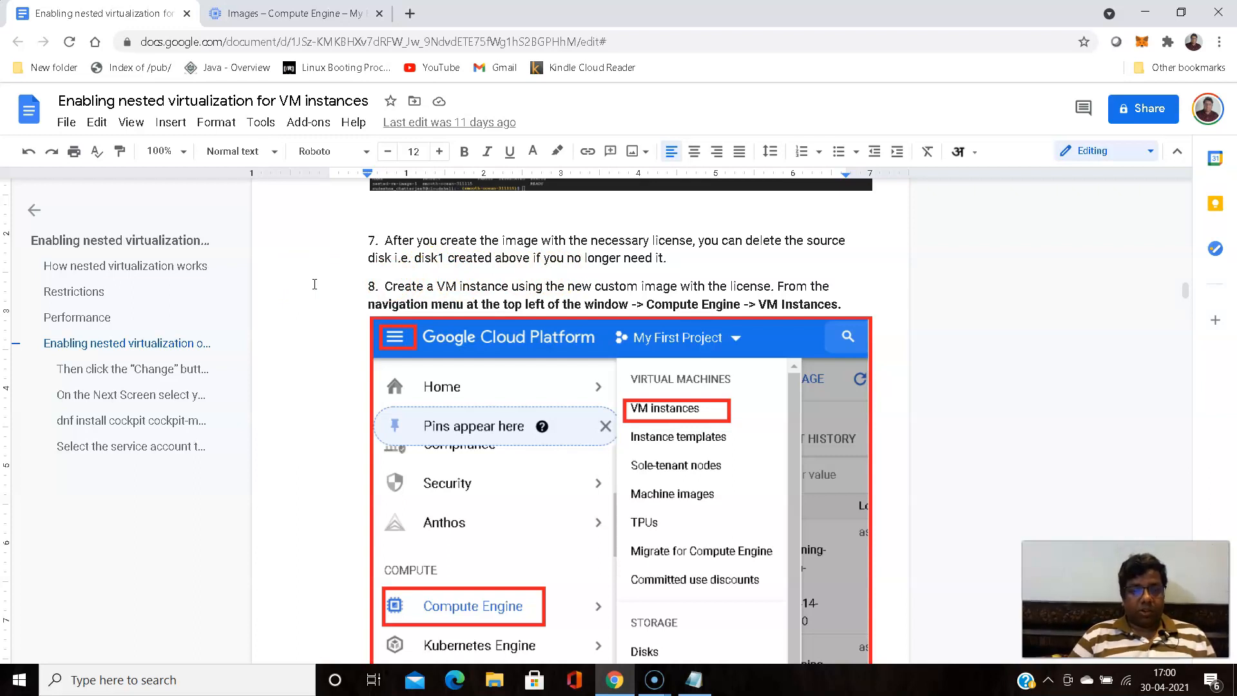
{"action": "scroll", "coordinate": [314, 285], "scroll_direction": "down", "scroll_amount": 3}
{"action": "scroll", "coordinate": [314, 285], "scroll_direction": "down", "scroll_amount": 2}
{"action": "scroll", "coordinate": [315, 284], "scroll_direction": "up", "scroll_amount": 3}
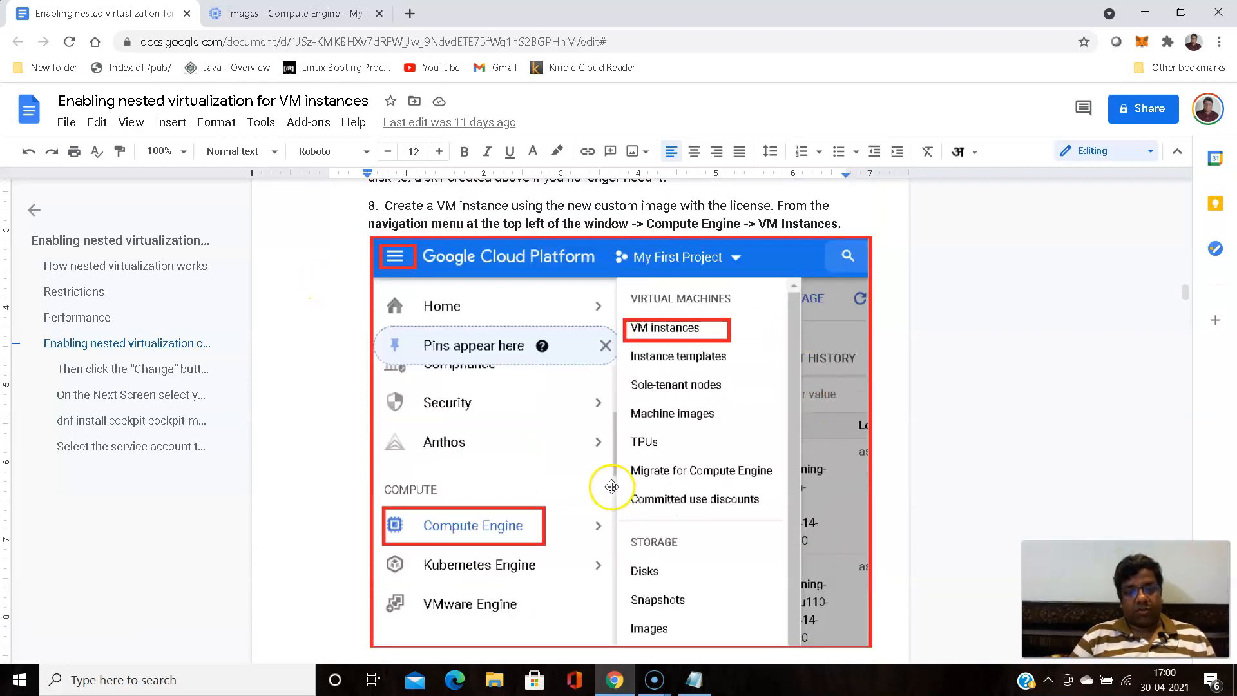
{"action": "scroll", "coordinate": [578, 453], "scroll_direction": "down", "scroll_amount": 9}
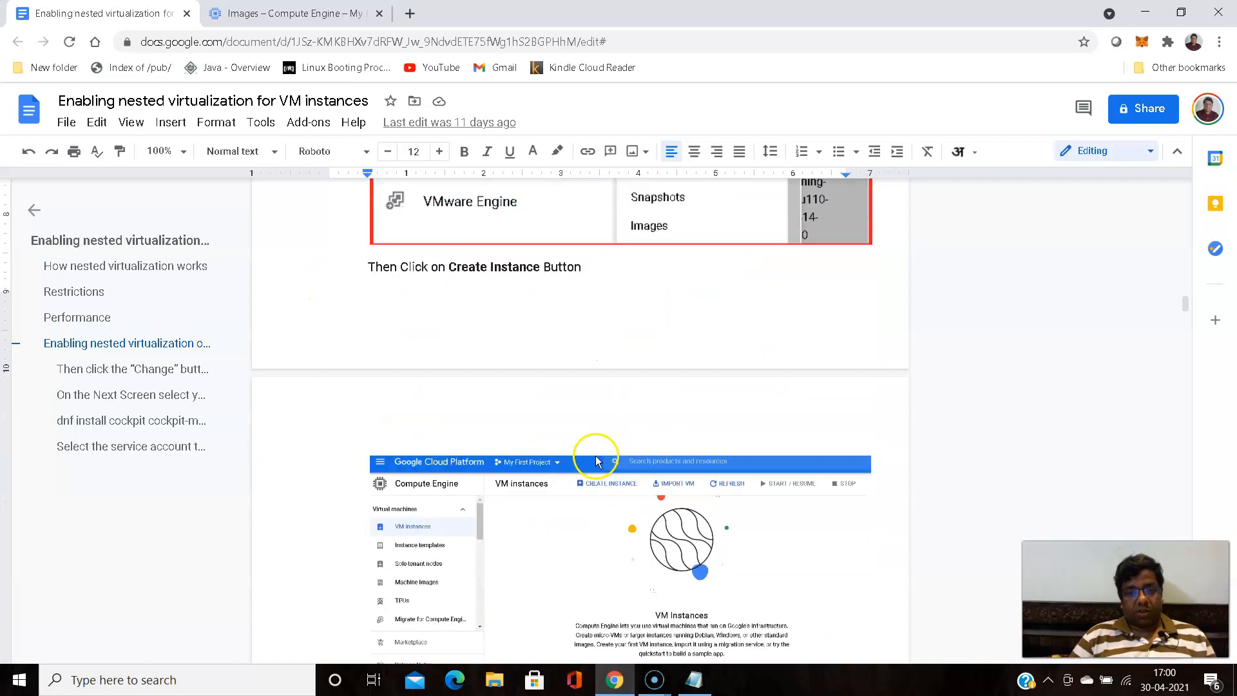
{"action": "scroll", "coordinate": [594, 455], "scroll_direction": "down", "scroll_amount": 3}
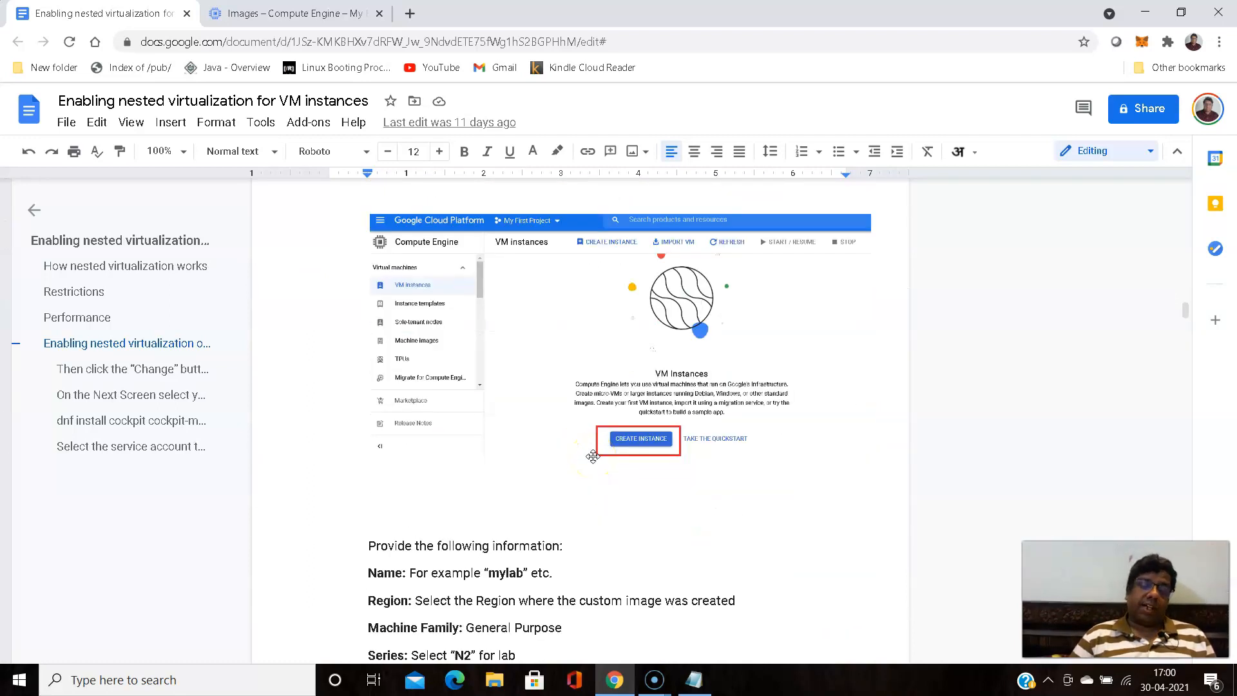
{"action": "scroll", "coordinate": [593, 456], "scroll_direction": "up", "scroll_amount": 7}
{"action": "scroll", "coordinate": [593, 456], "scroll_direction": "down", "scroll_amount": 9}
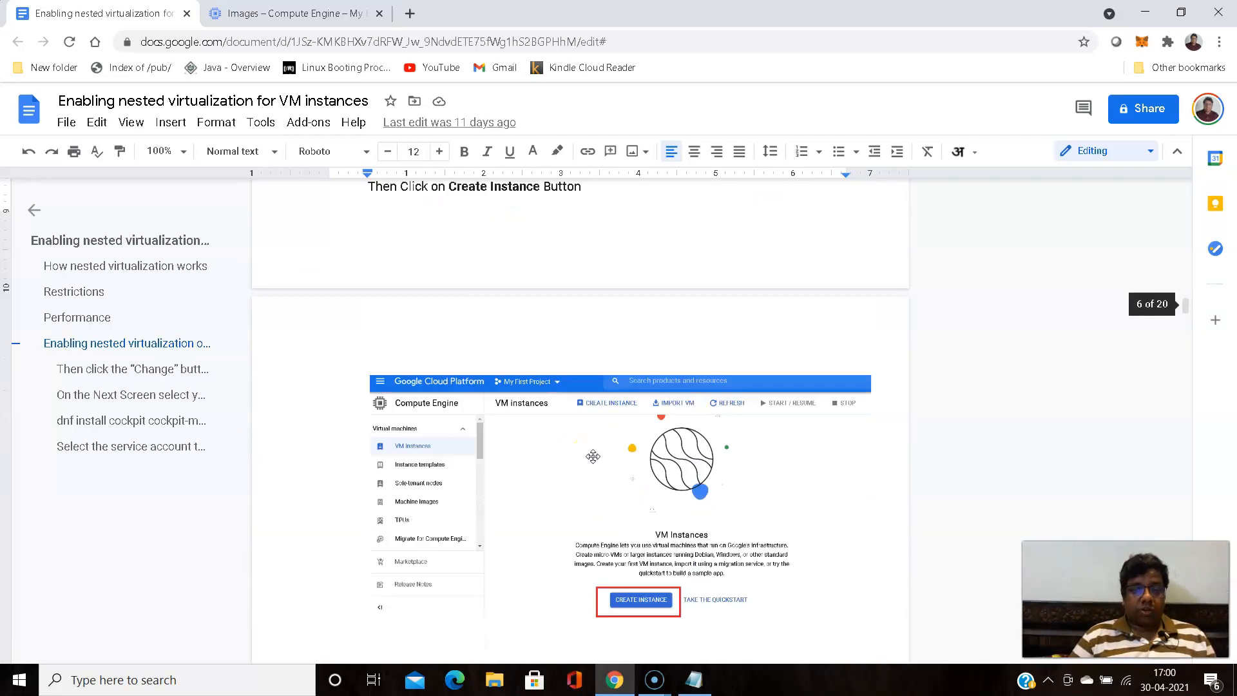
{"action": "scroll", "coordinate": [593, 456], "scroll_direction": "up", "scroll_amount": 5}
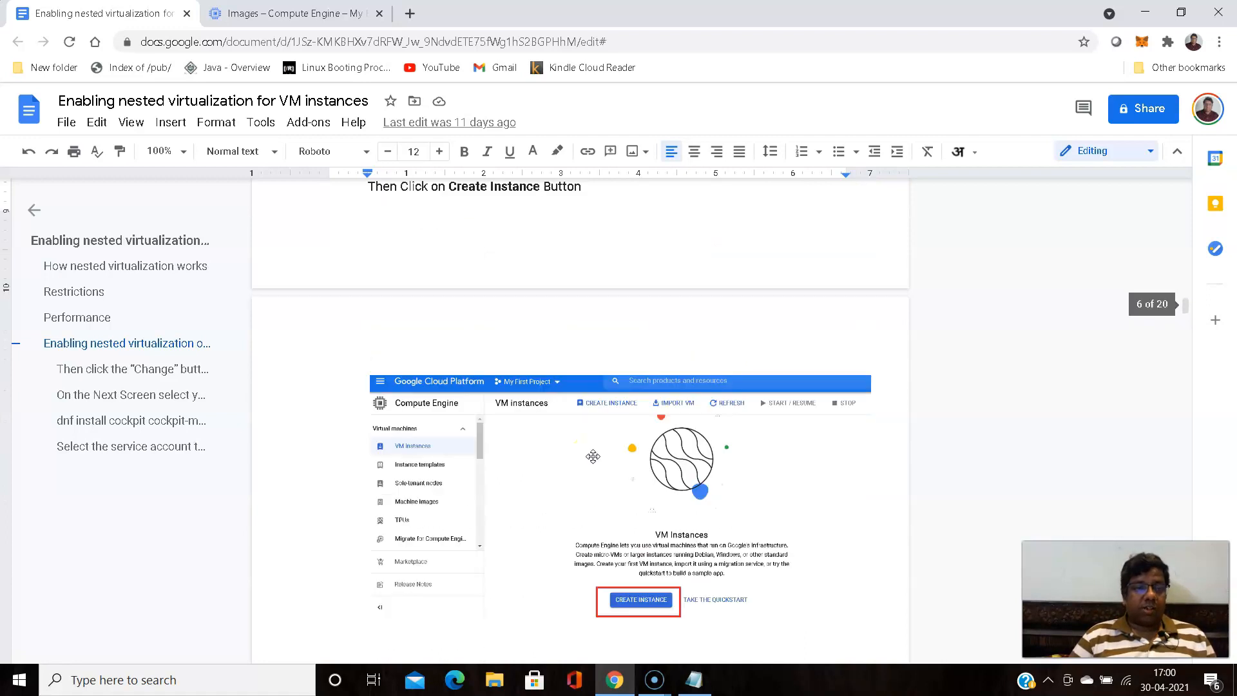
- Return to the Google Cloud console and start creating a new instance from the VM instances page
{"action": "left_click", "coordinate": [322, 14]}
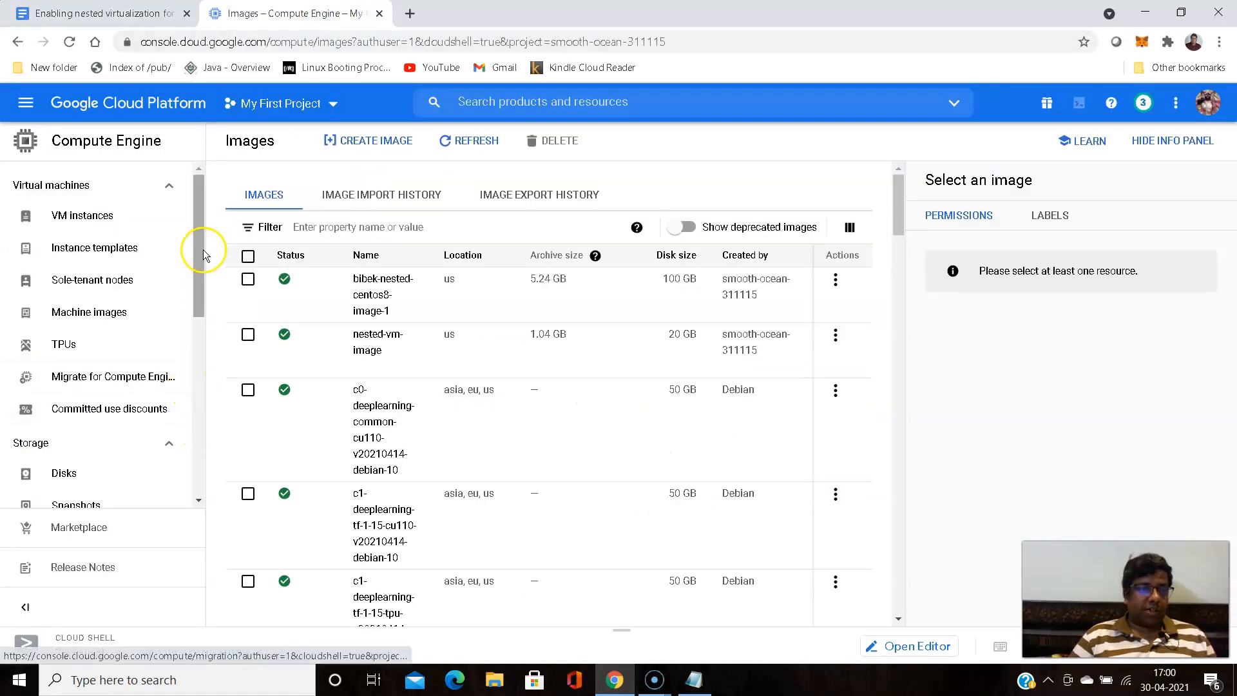
{"action": "left_click", "coordinate": [90, 217]}
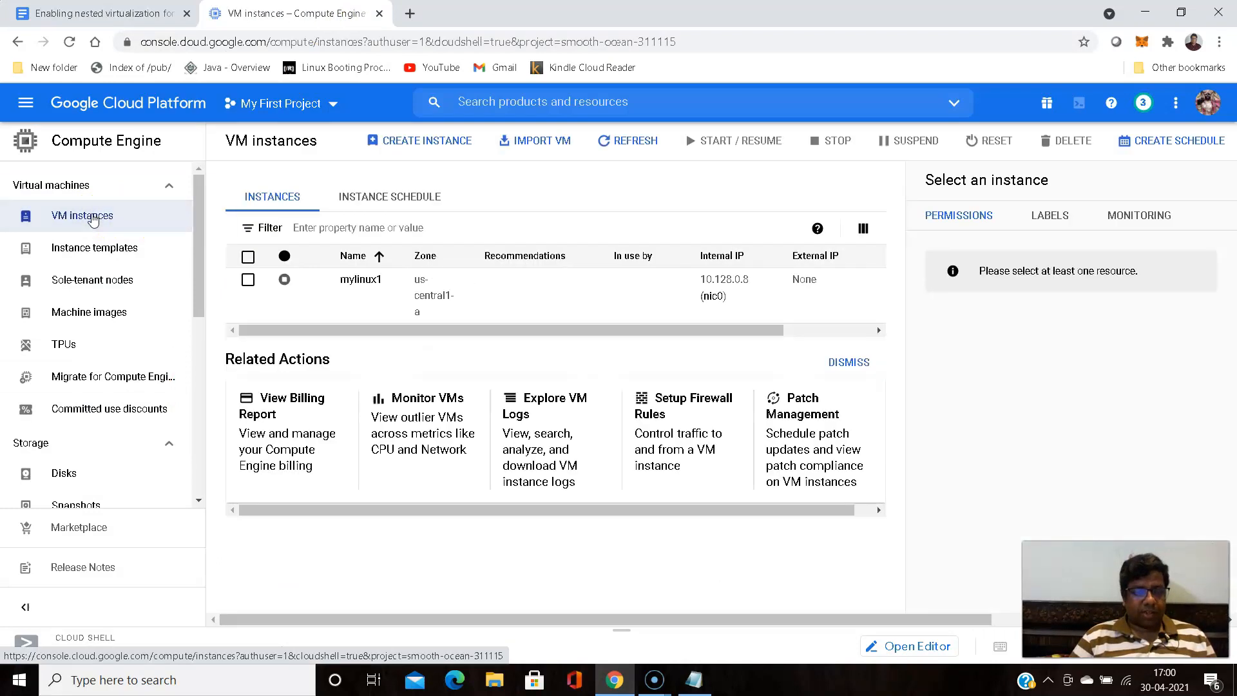
{"action": "left_click", "coordinate": [399, 147]}
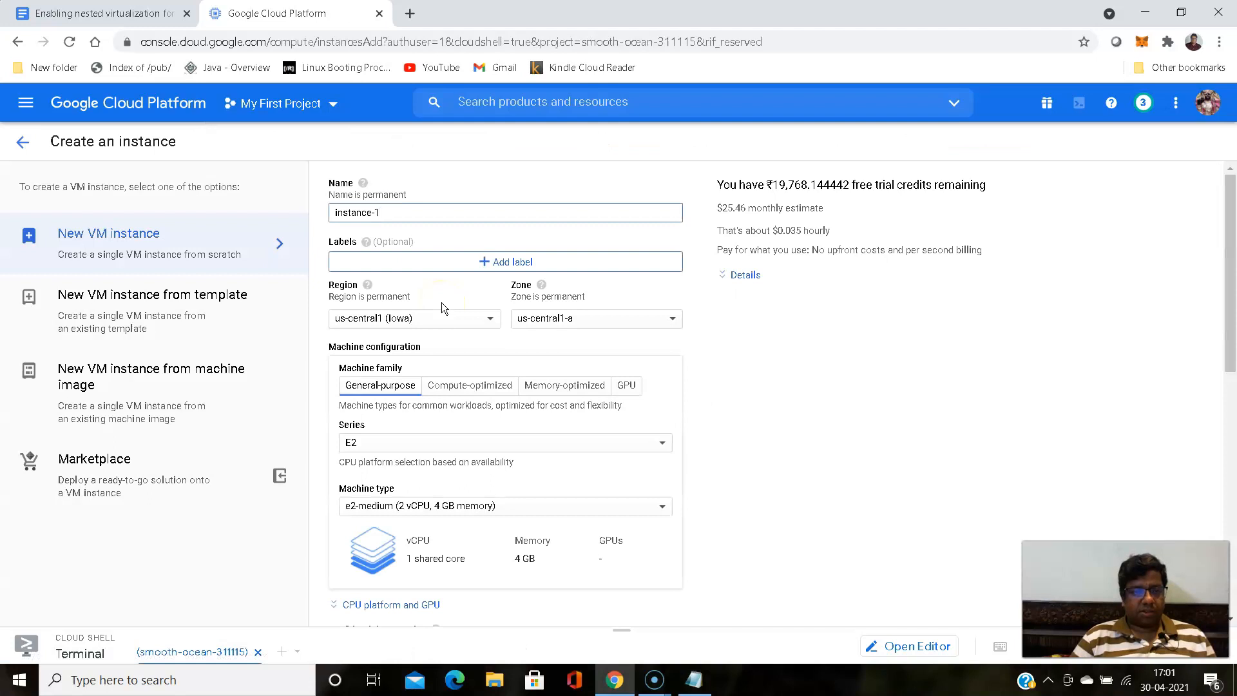
- Name the new VM instance my-new-lab1
{"action": "scroll", "coordinate": [702, 255], "scroll_direction": "down", "scroll_amount": 1}
{"action": "scroll", "coordinate": [701, 251], "scroll_direction": "down", "scroll_amount": 2}
{"action": "scroll", "coordinate": [702, 251], "scroll_direction": "up", "scroll_amount": 3}
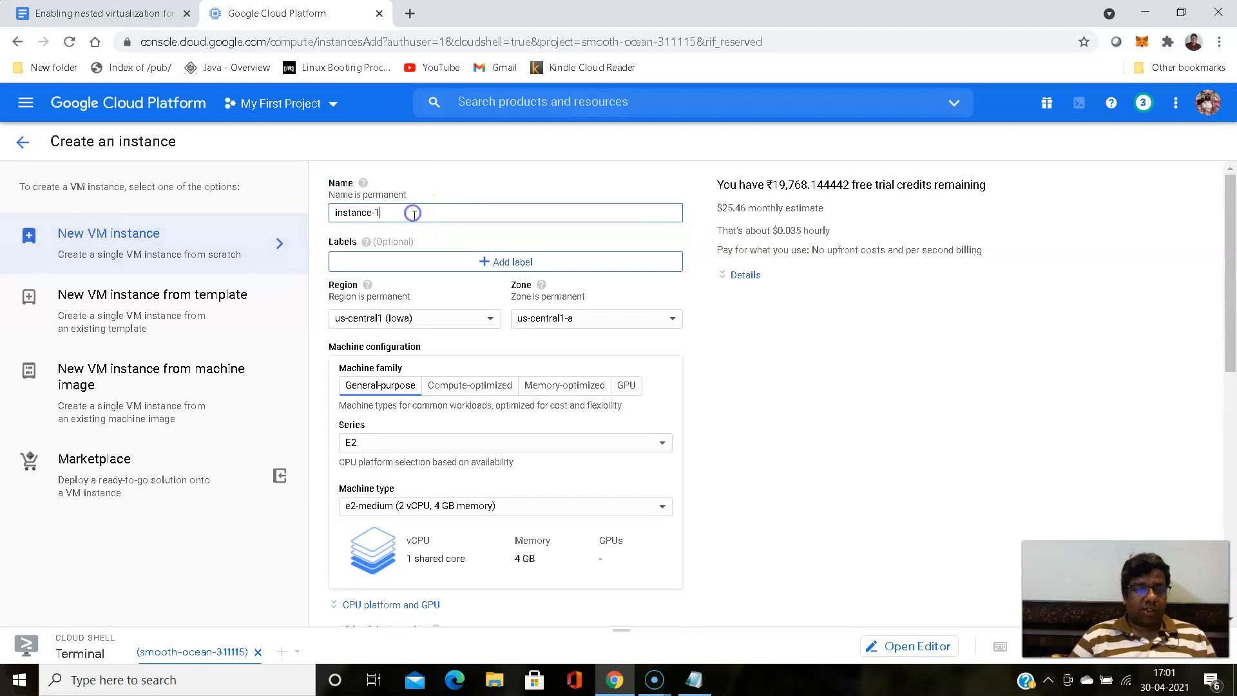
{"action": "key", "text": "BackSpace"}
{"action": "key", "text": "BackSpace"}
{"action": "key", "text": "BackSpace"}
{"action": "key", "text": "BackSpace"}
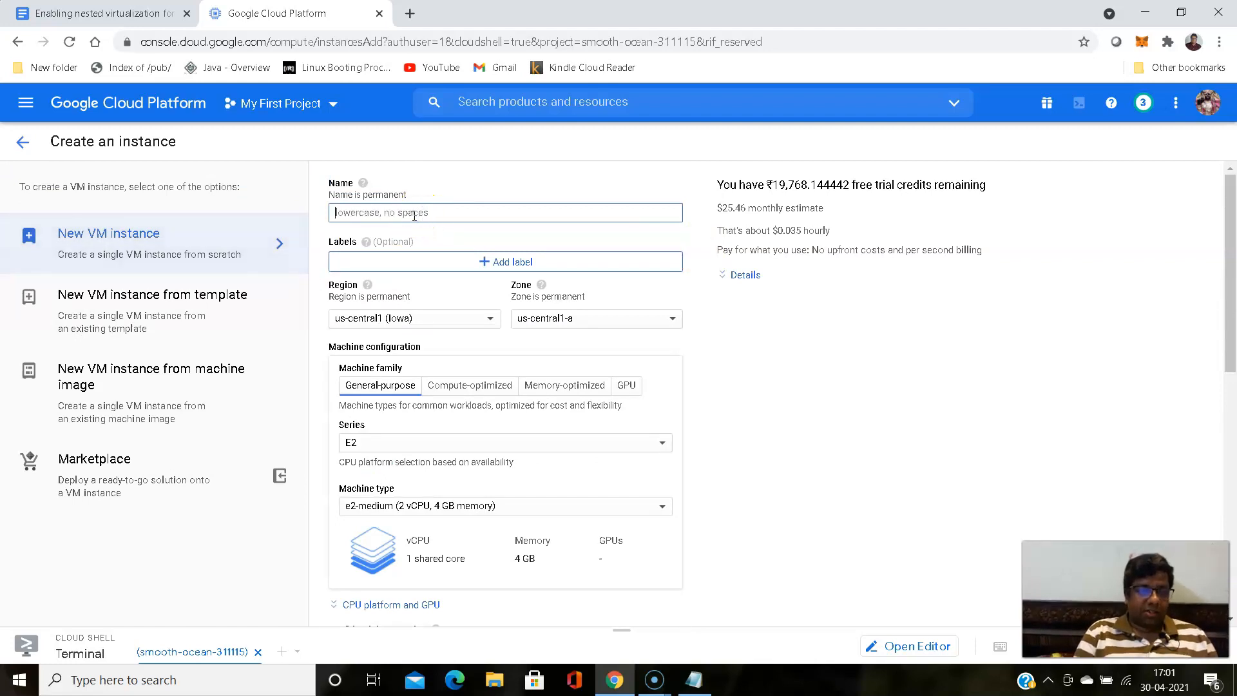
{"action": "type", "text": "my"}
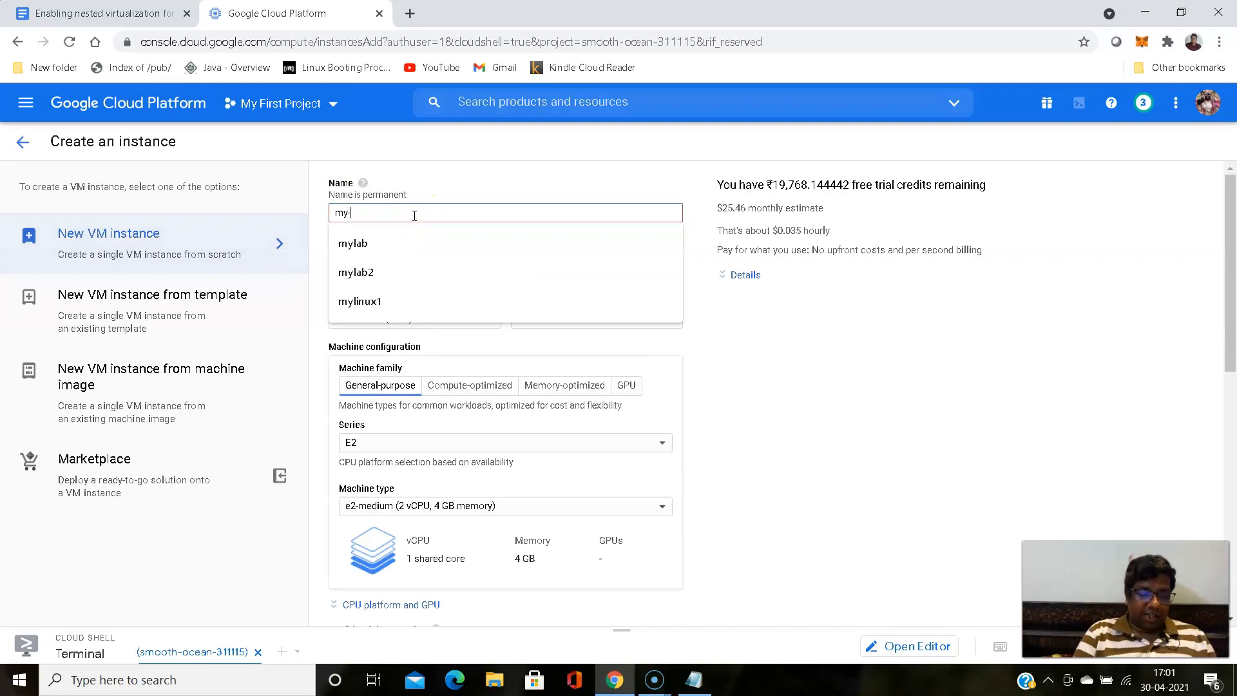
{"action": "type", "text": "-new"}
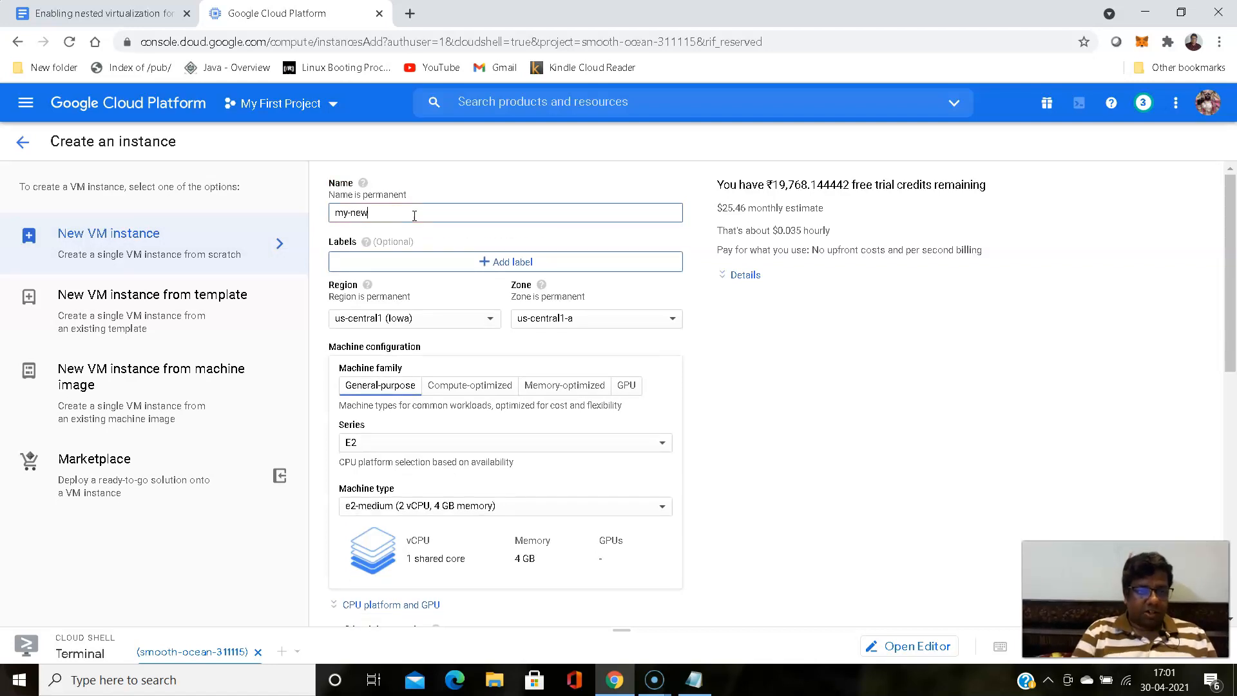
{"action": "type", "text": "-lab1"}
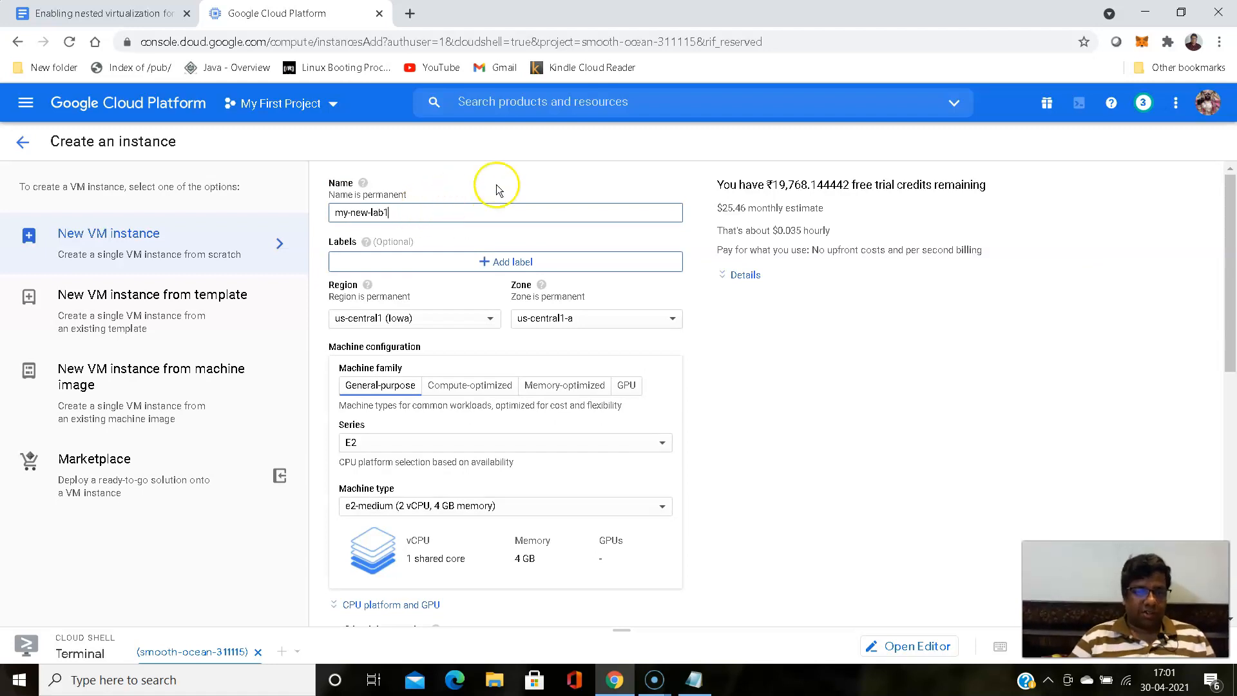
- Examine the new instance's region, zone and machine configuration, along with its hourly and monthly cost estimates
{"action": "scroll", "coordinate": [507, 186], "scroll_direction": "down", "scroll_amount": 1}
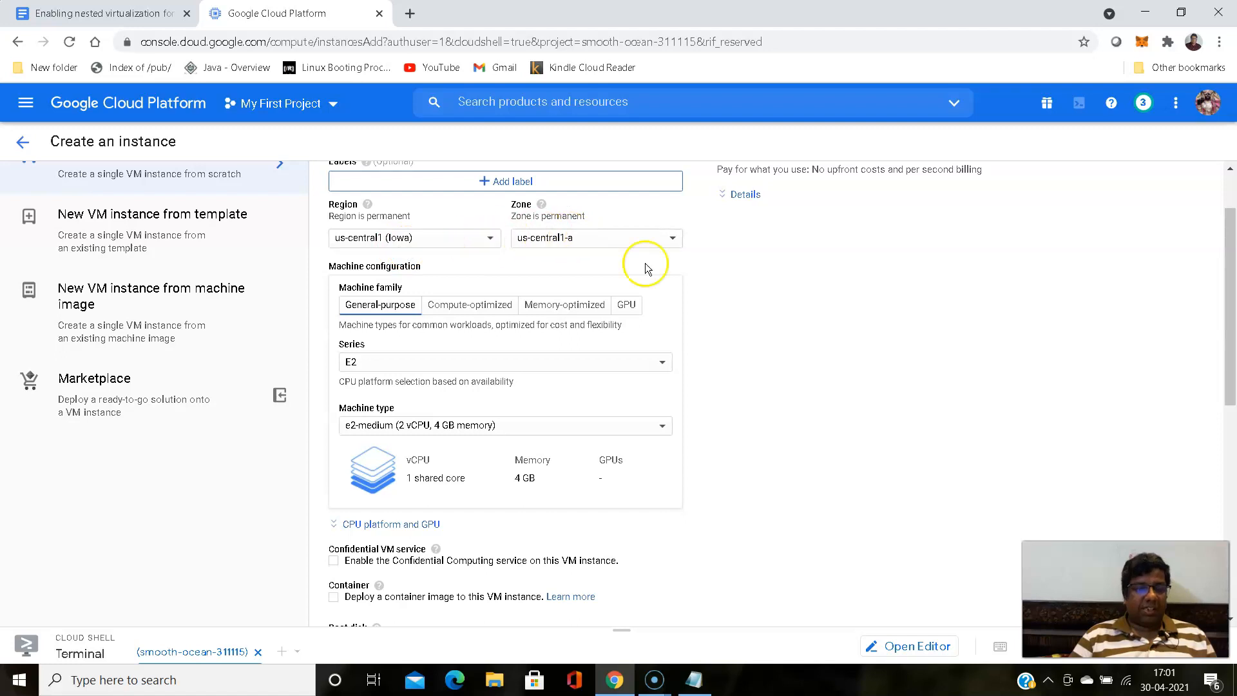
{"action": "left_click", "coordinate": [694, 273]}
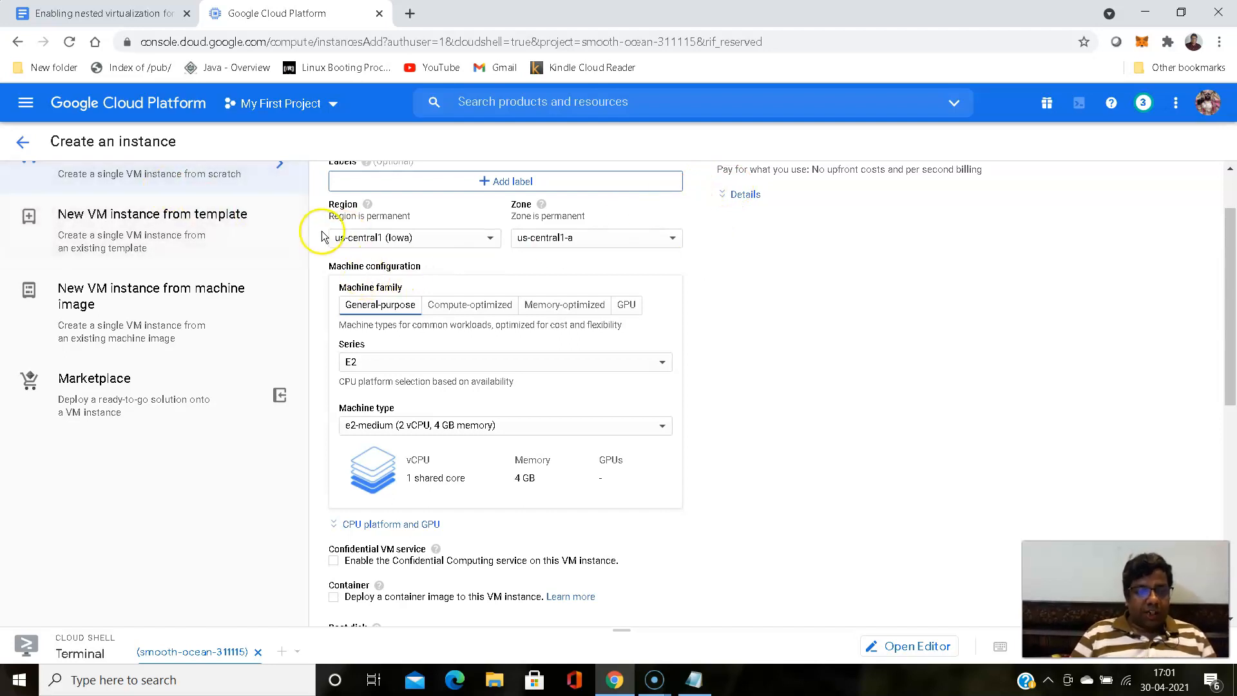
{"action": "scroll", "coordinate": [321, 232], "scroll_direction": "down", "scroll_amount": 3}
{"action": "scroll", "coordinate": [320, 233], "scroll_direction": "up", "scroll_amount": 1}
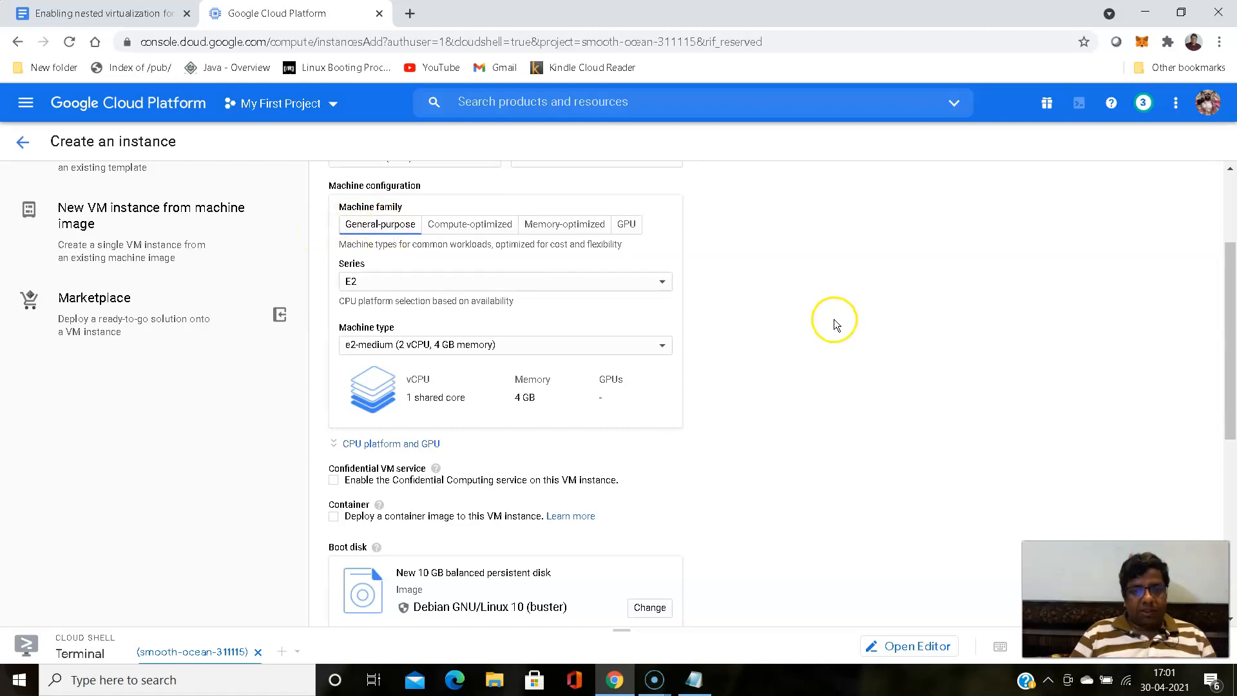
{"action": "scroll", "coordinate": [831, 316], "scroll_direction": "up", "scroll_amount": 2}
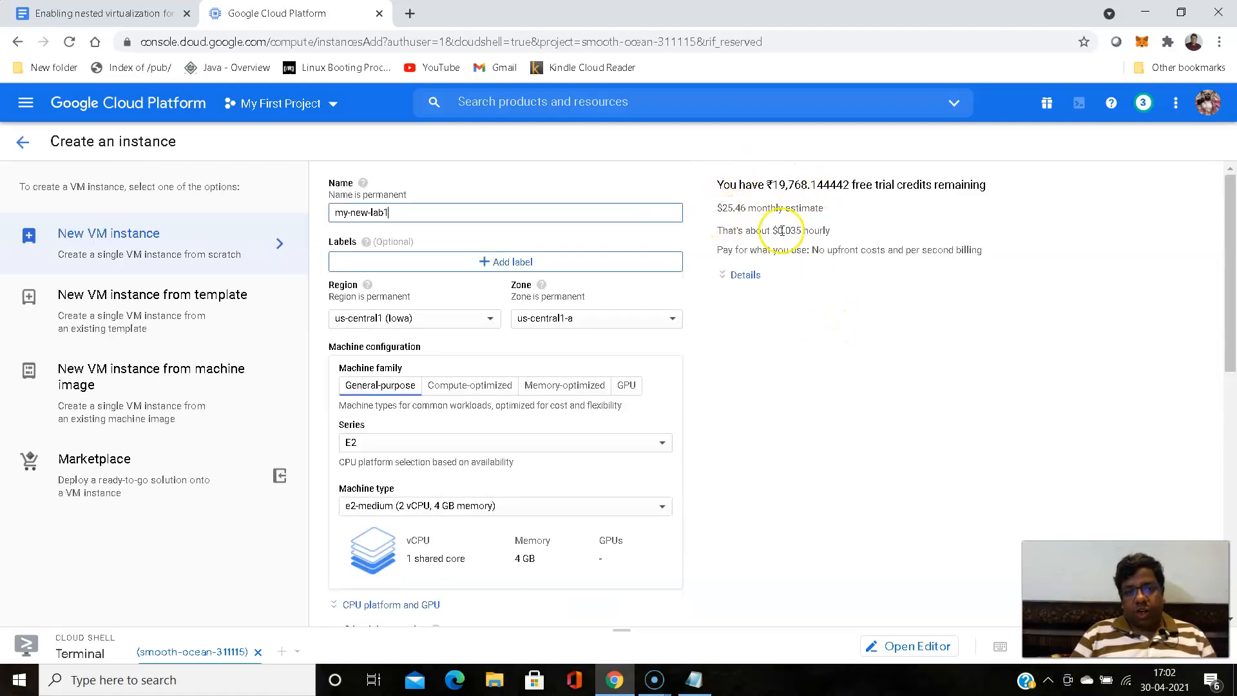
{"action": "left_click_drag", "start_coordinate": [772, 230], "coordinate": [788, 231]}
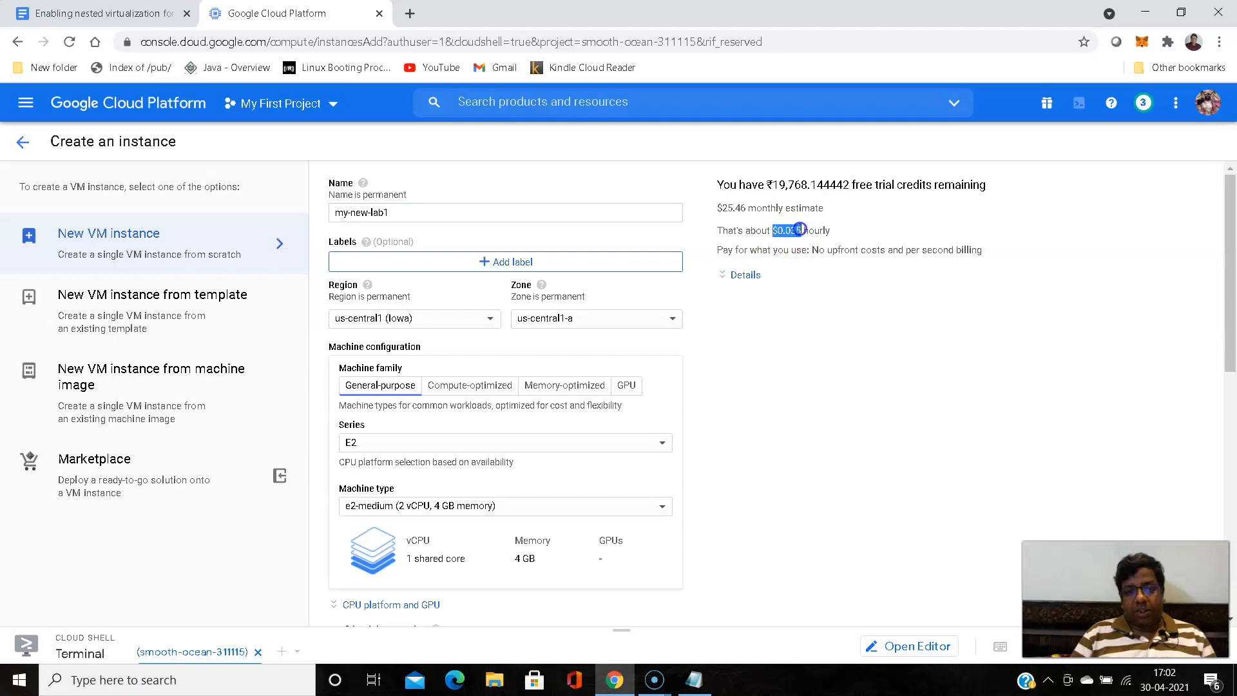
{"action": "left_click_drag", "start_coordinate": [718, 208], "coordinate": [746, 208]}
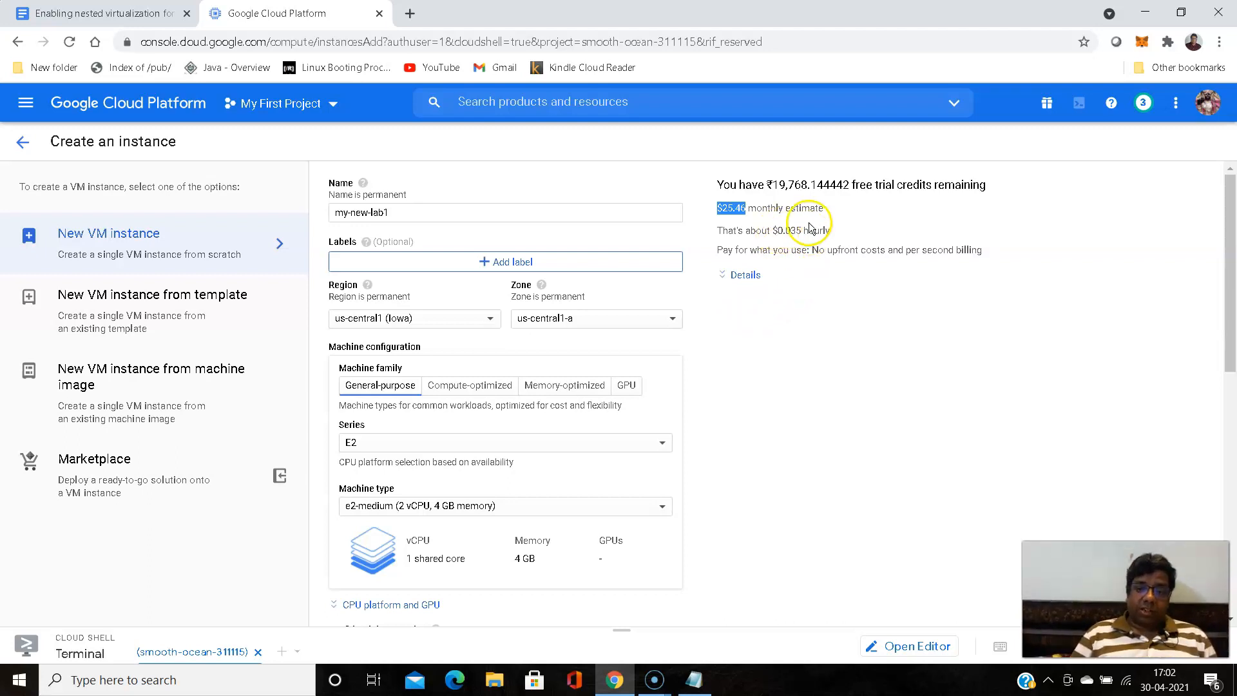
{"action": "scroll", "coordinate": [318, 363], "scroll_direction": "down", "scroll_amount": 1}
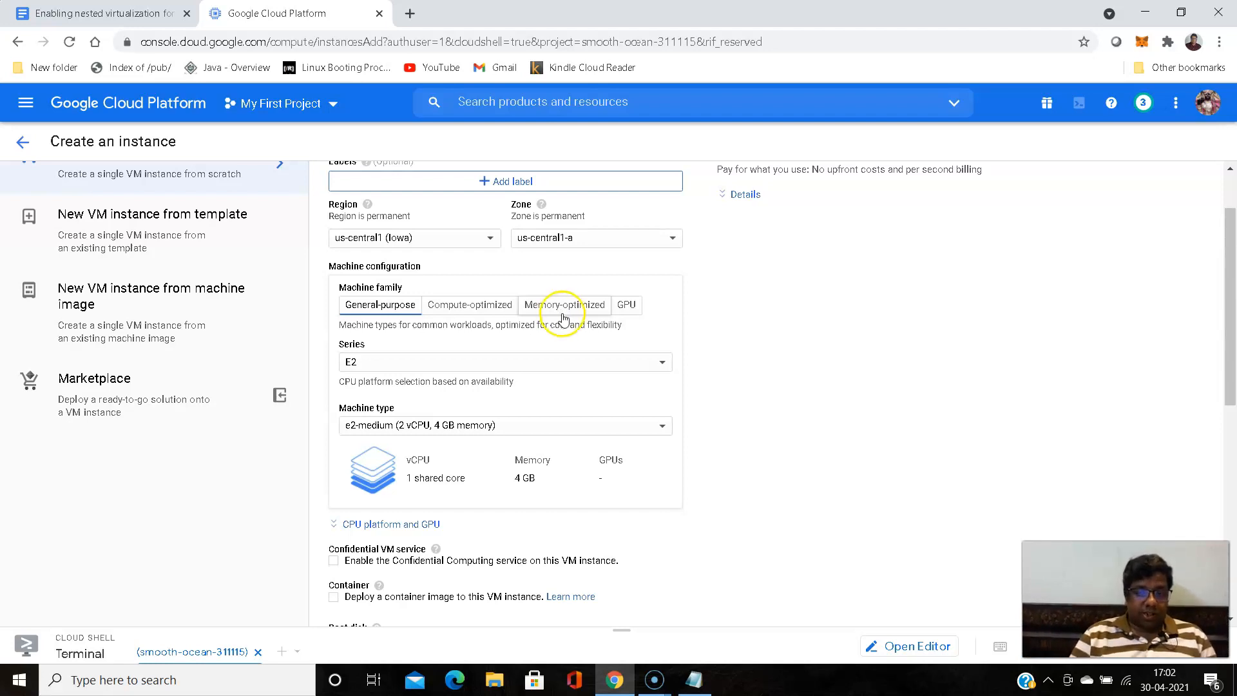
- Change the instance's general-purpose machine series to N1
{"action": "left_click", "coordinate": [334, 365]}
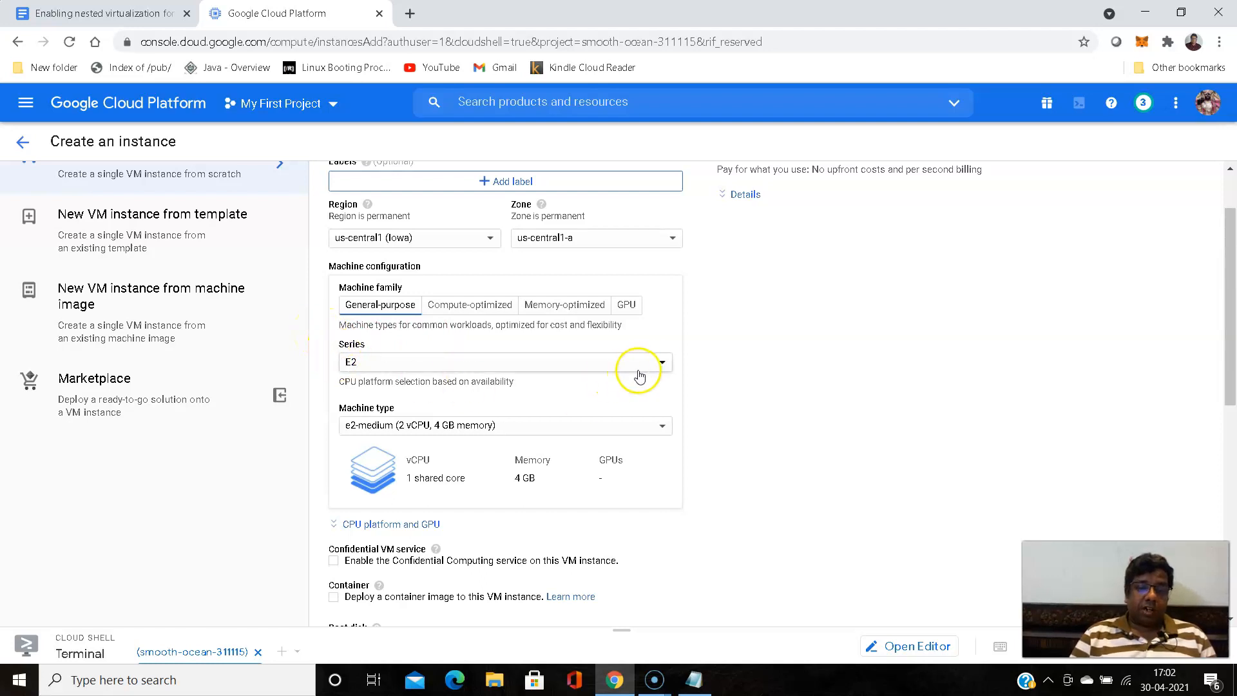
{"action": "left_click", "coordinate": [663, 364]}
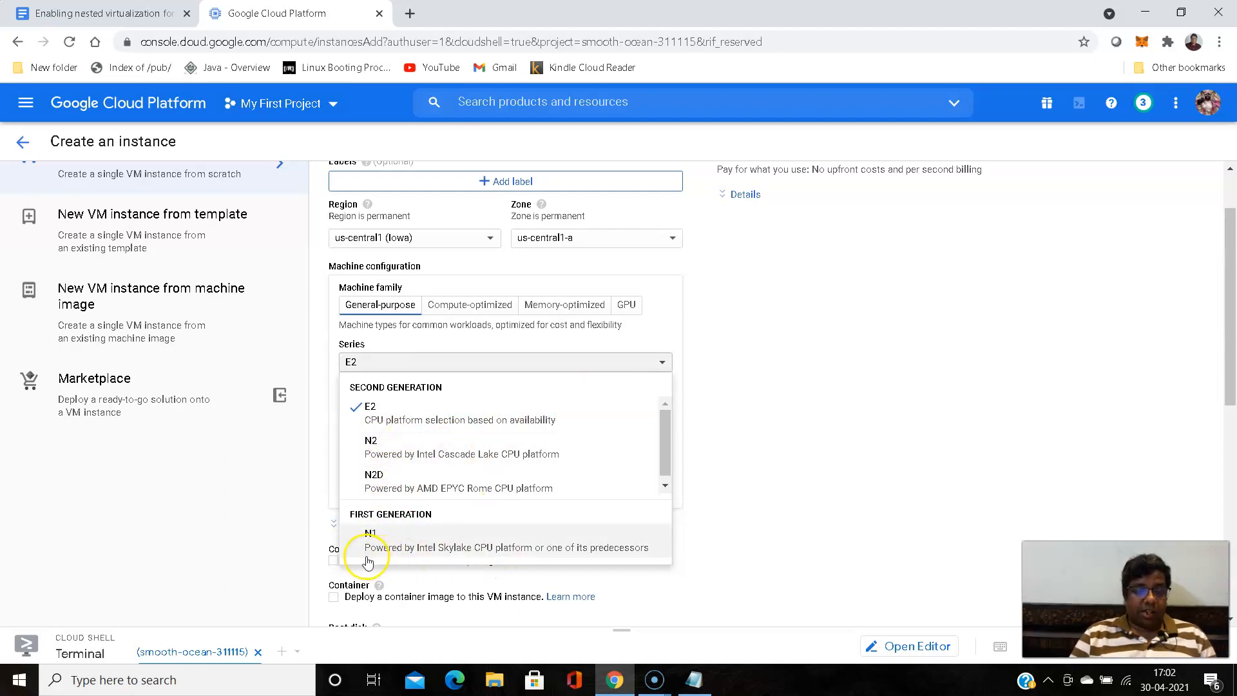
{"action": "left_click", "coordinate": [437, 548]}
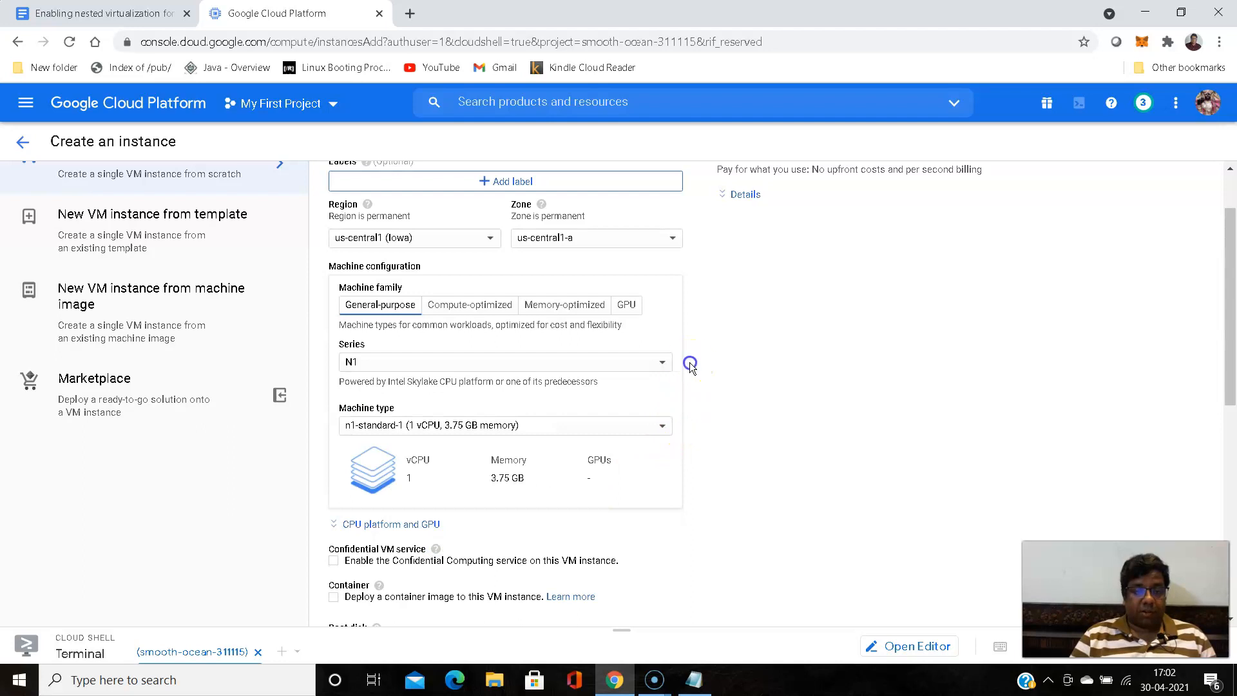
- Set the machine type to n1-standard-8 with 8 vCPU and 30 GB memory
{"action": "scroll", "coordinate": [689, 362], "scroll_direction": "down", "scroll_amount": 1}
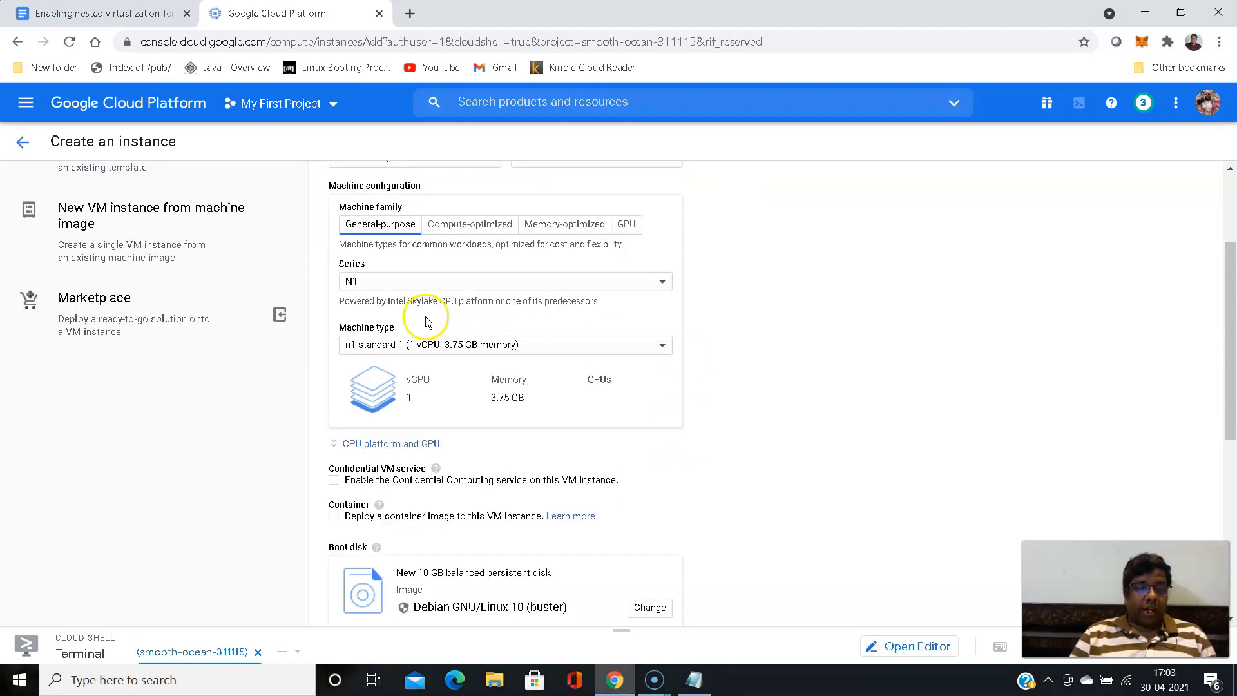
{"action": "scroll", "coordinate": [709, 345], "scroll_direction": "down", "scroll_amount": 1}
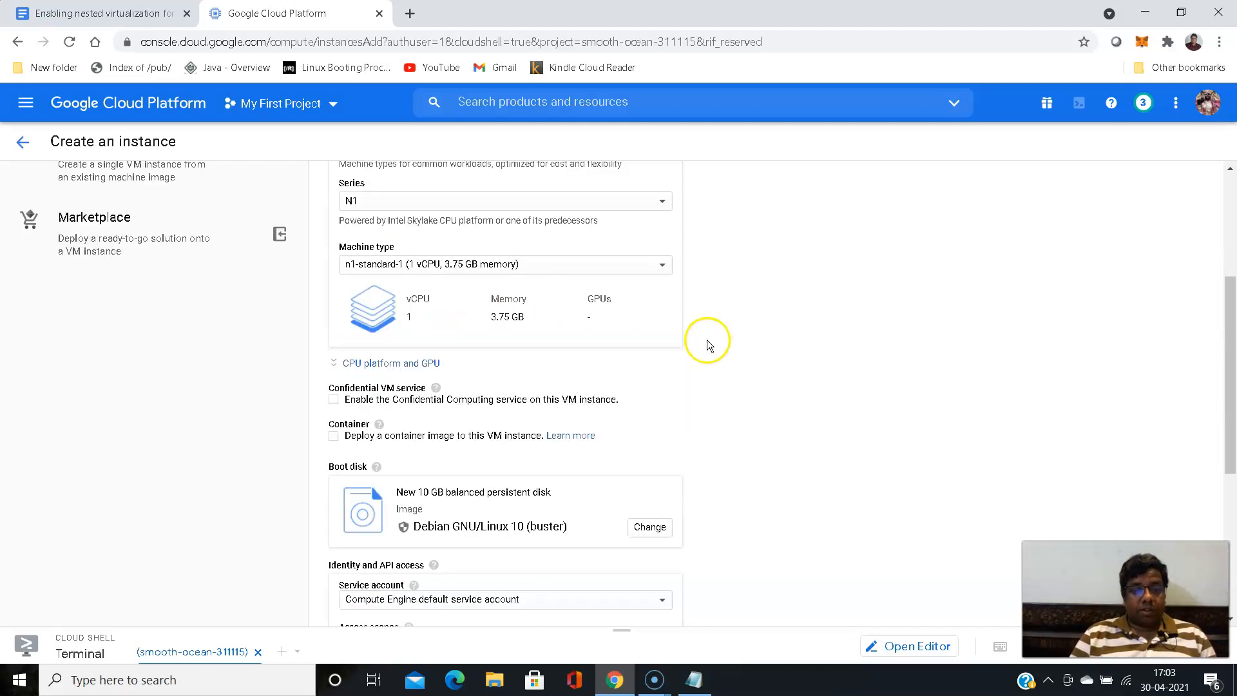
{"action": "left_click", "coordinate": [662, 265]}
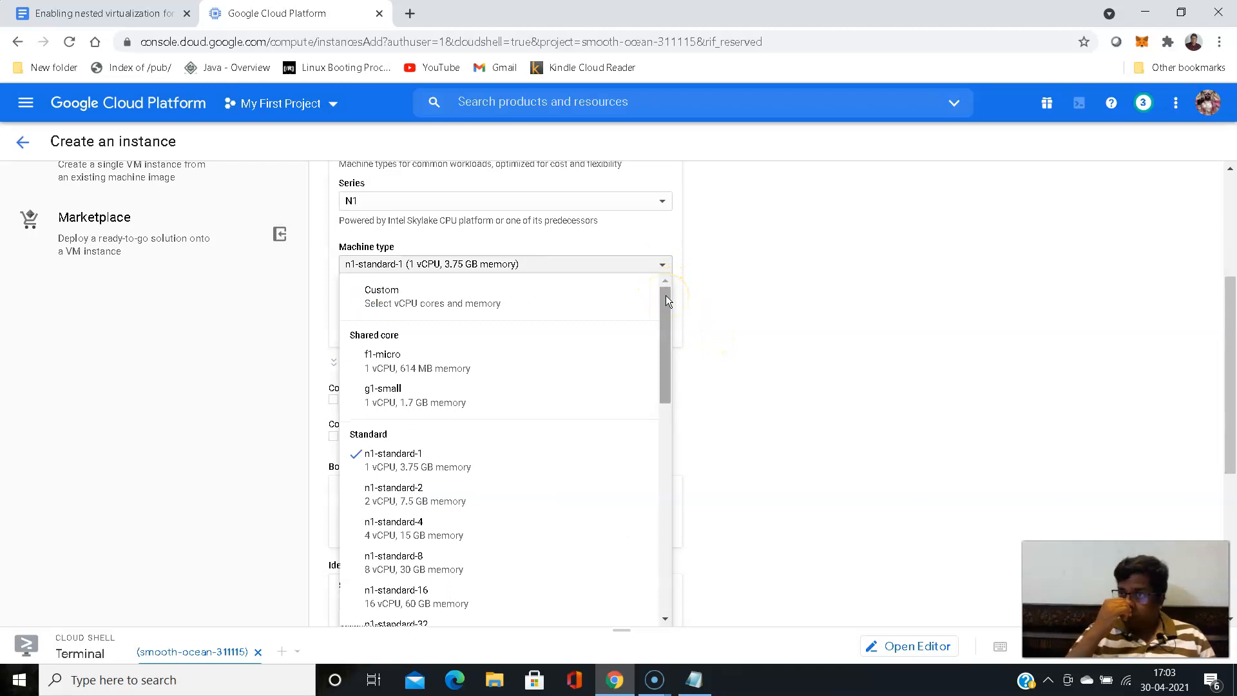
{"action": "left_click", "coordinate": [666, 300]}
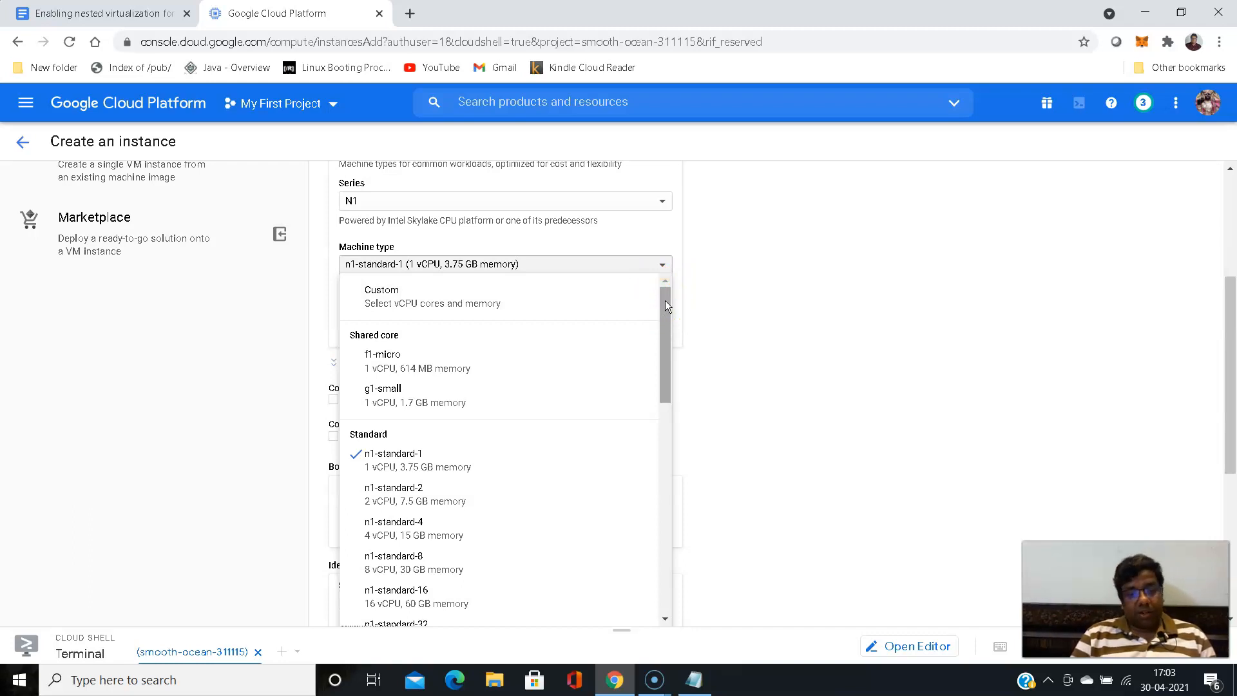
{"action": "left_click_drag", "start_coordinate": [665, 300], "coordinate": [666, 327]}
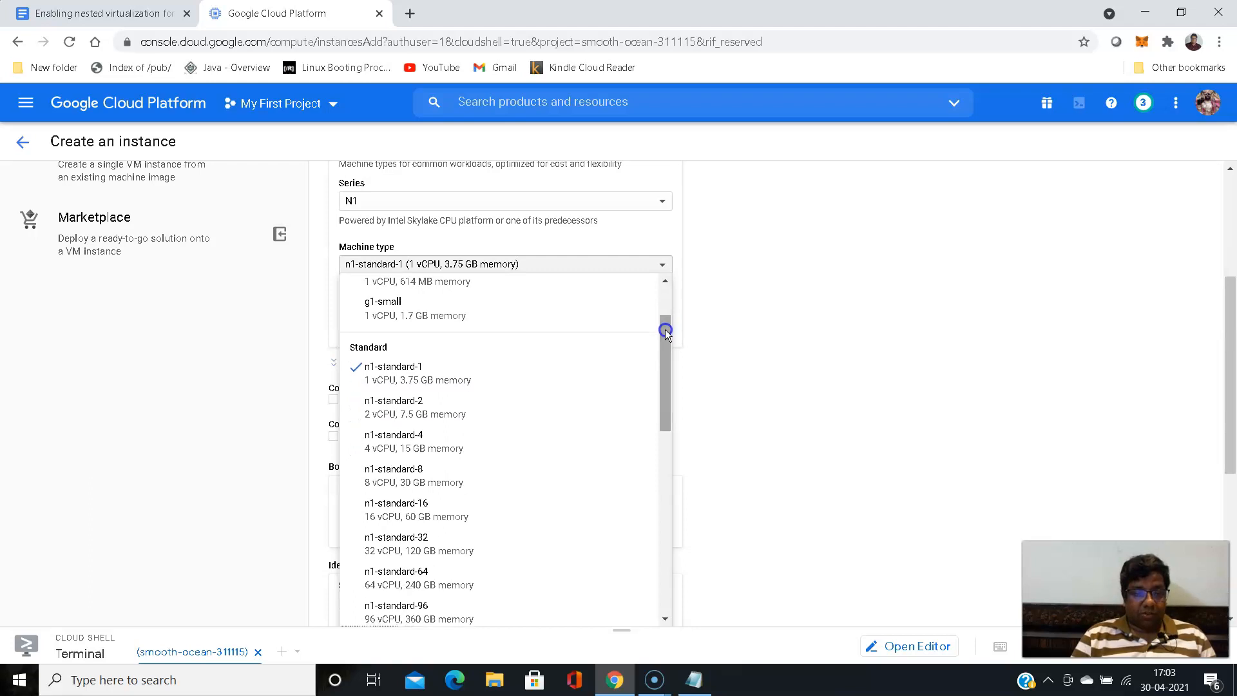
{"action": "left_click", "coordinate": [417, 488]}
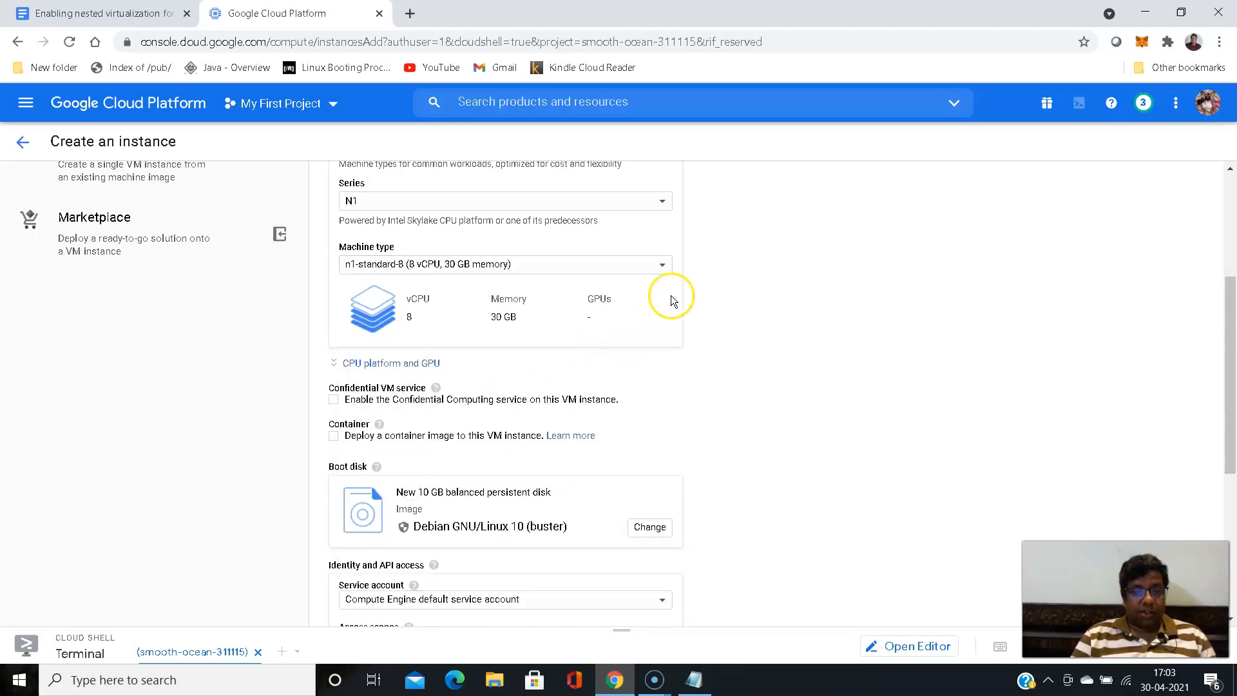
- Switch the machine type to Custom and configure it with 16 vCPU cores and 60 GB of memory
{"action": "left_click", "coordinate": [664, 263]}
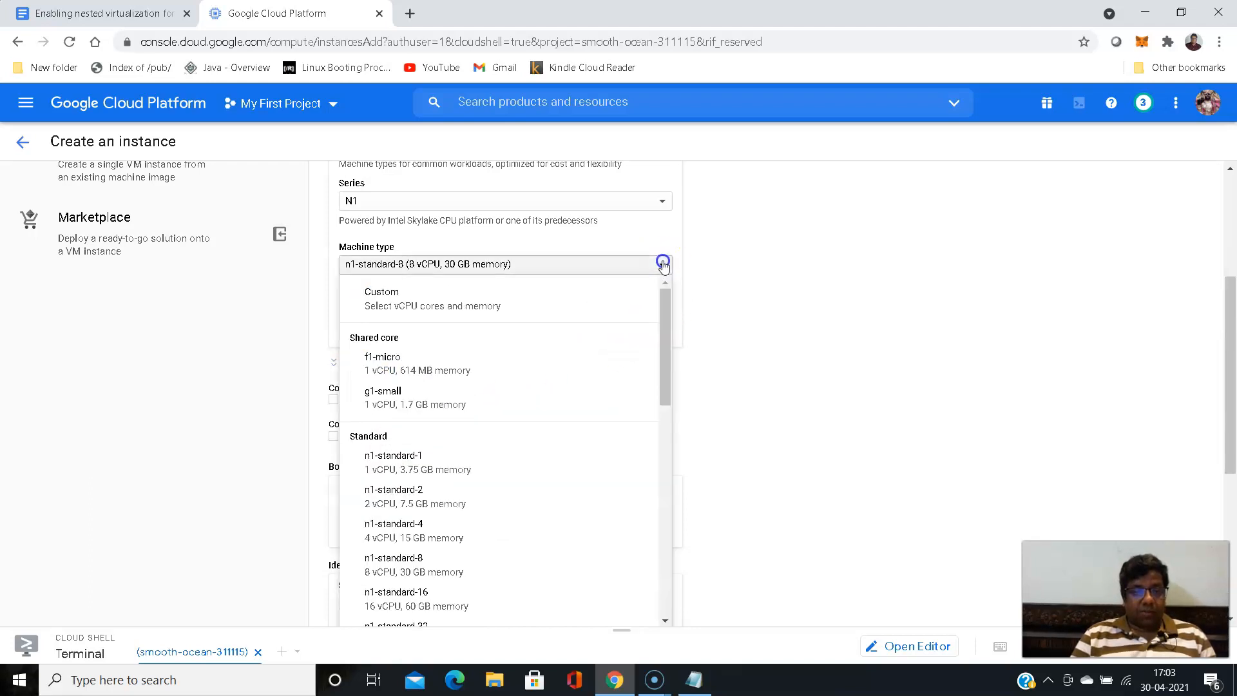
{"action": "left_click", "coordinate": [405, 306]}
{"action": "left_click_drag", "start_coordinate": [342, 321], "coordinate": [372, 328]}
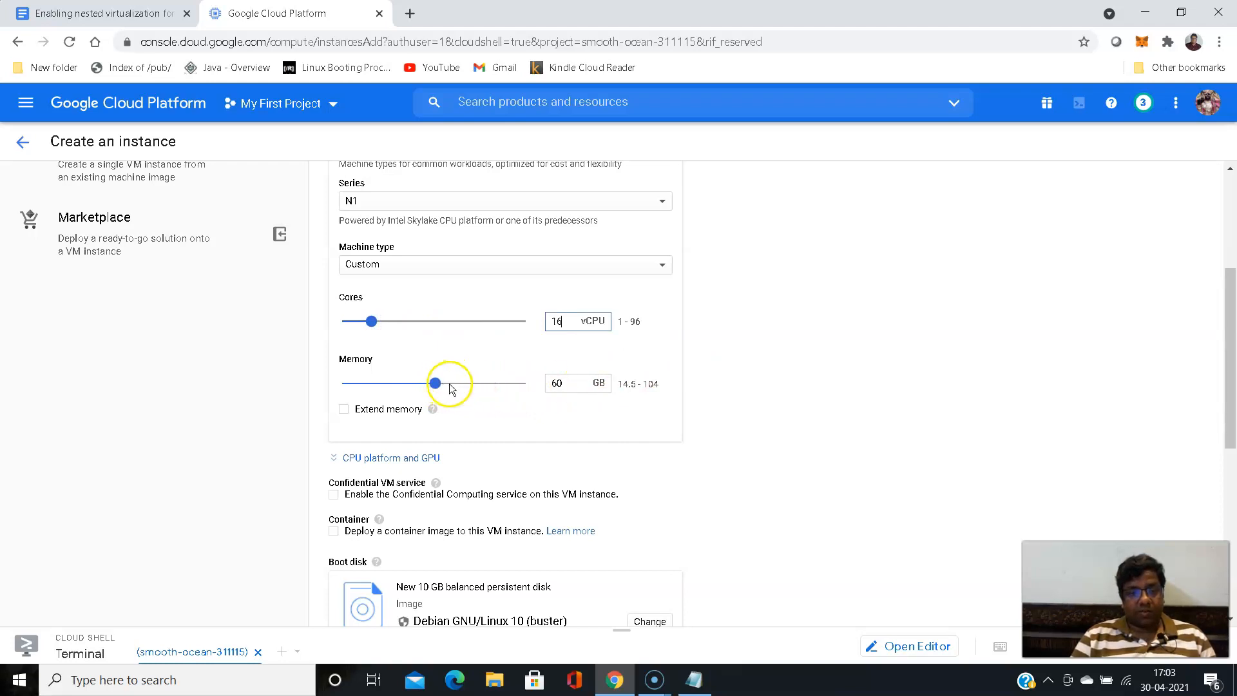
{"action": "left_click", "coordinate": [684, 353]}
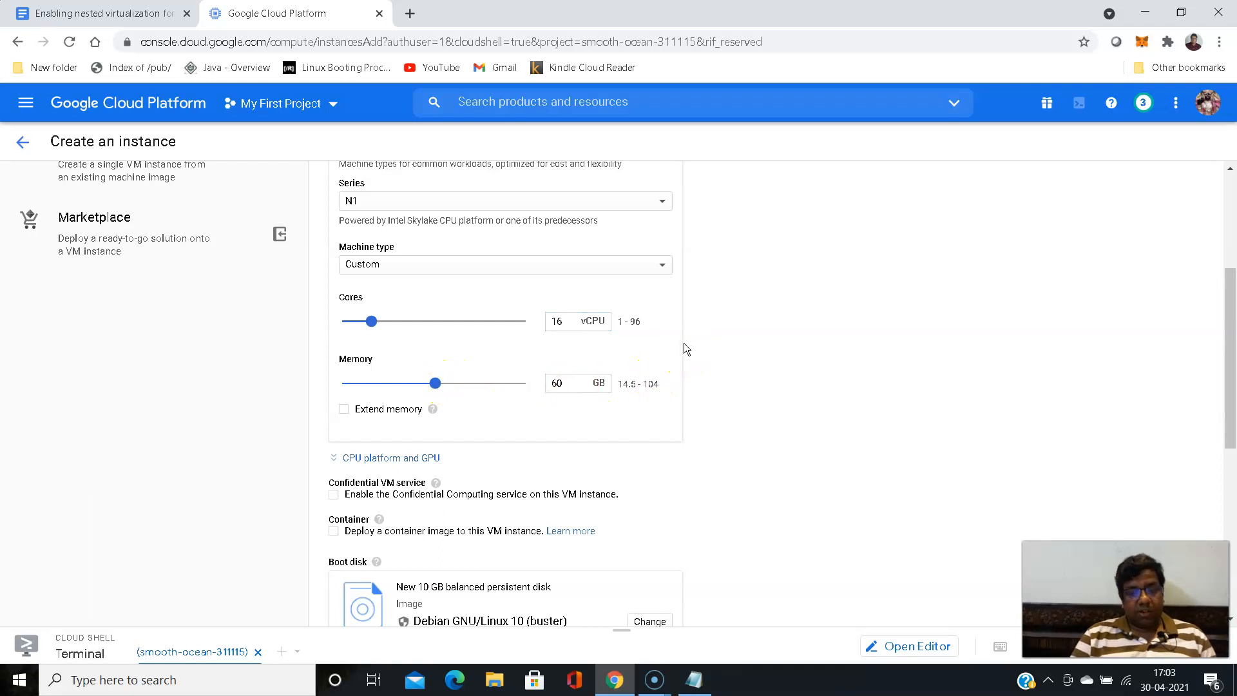
{"action": "scroll", "coordinate": [683, 343], "scroll_direction": "down", "scroll_amount": 1}
{"action": "left_click", "coordinate": [567, 261]}
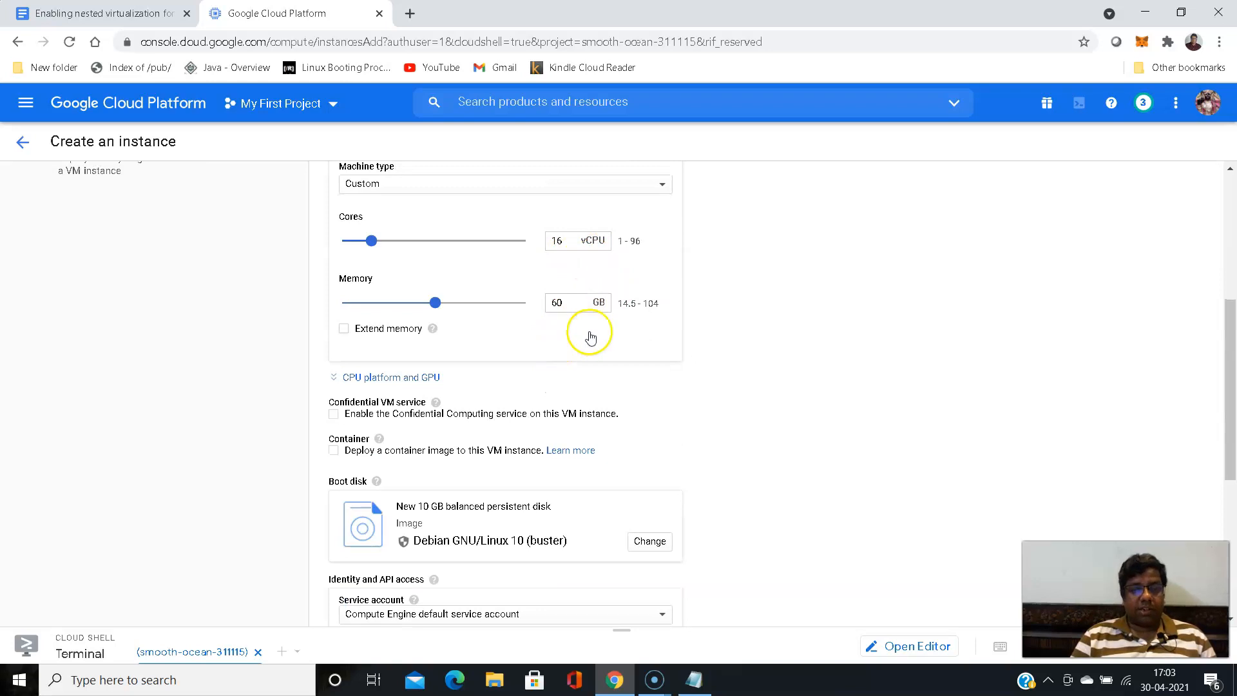
- Check the monthly and hourly cost estimates for the custom machine configuration
{"action": "scroll", "coordinate": [737, 333], "scroll_direction": "up", "scroll_amount": 4}
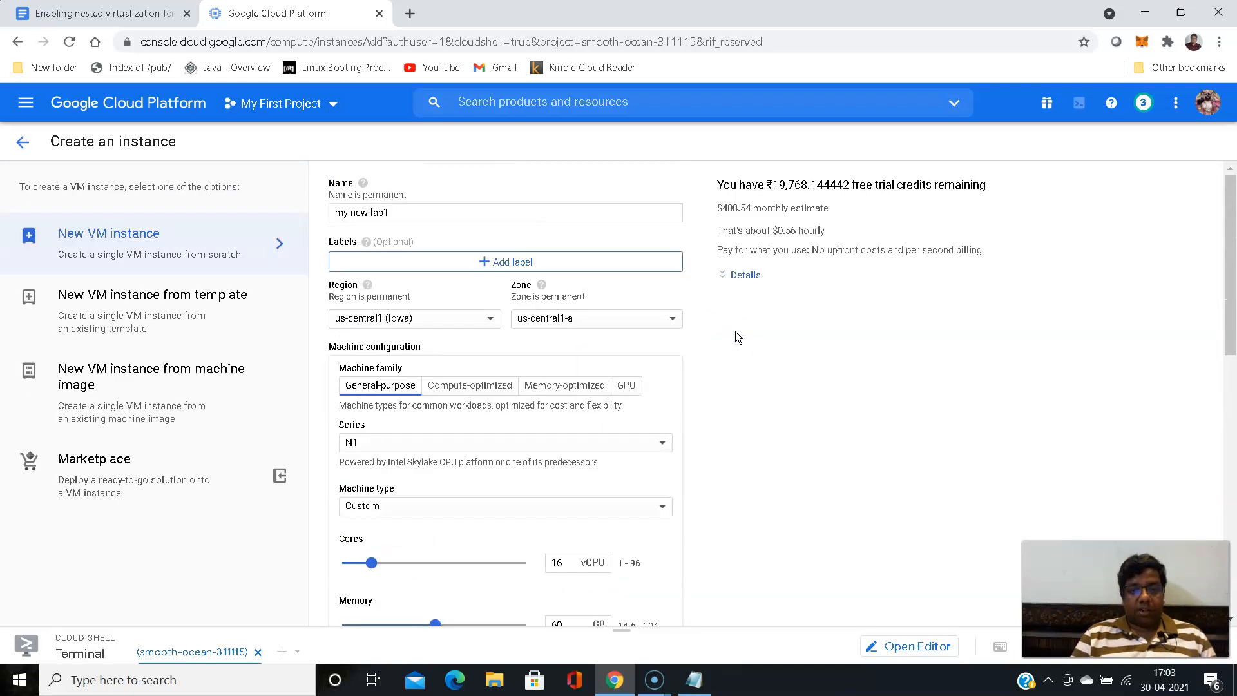
{"action": "left_click_drag", "start_coordinate": [717, 208], "coordinate": [754, 205]}
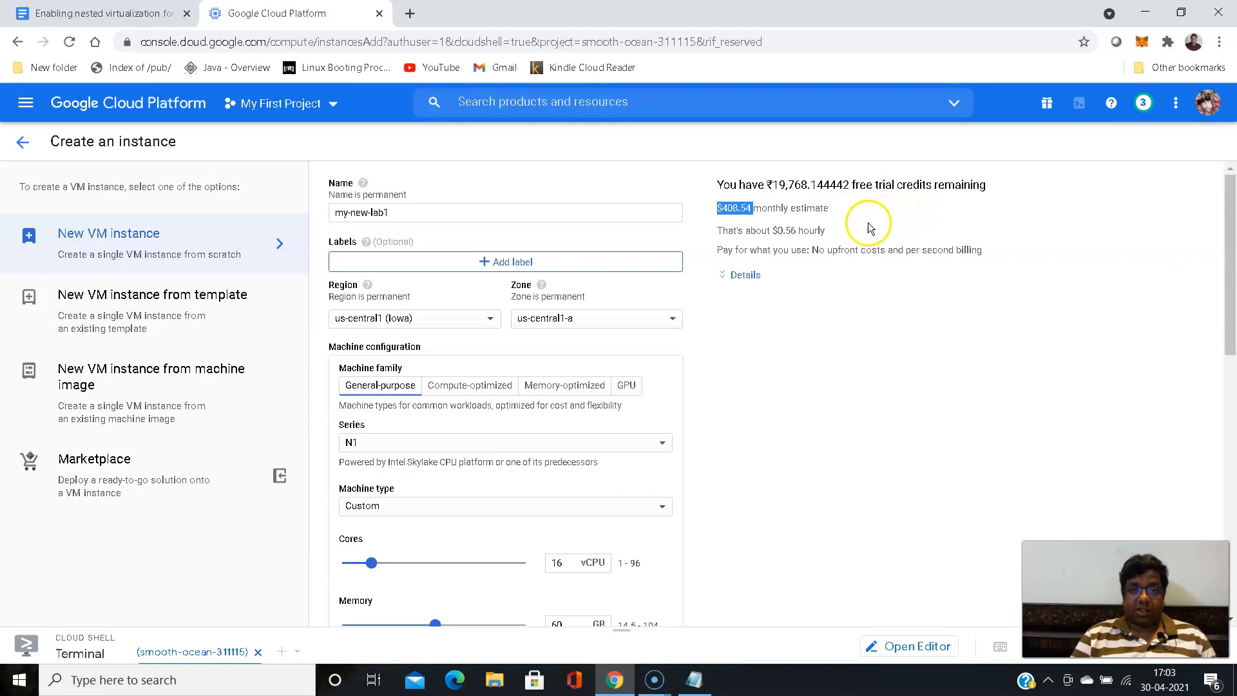
{"action": "left_click_drag", "start_coordinate": [773, 230], "coordinate": [797, 231]}
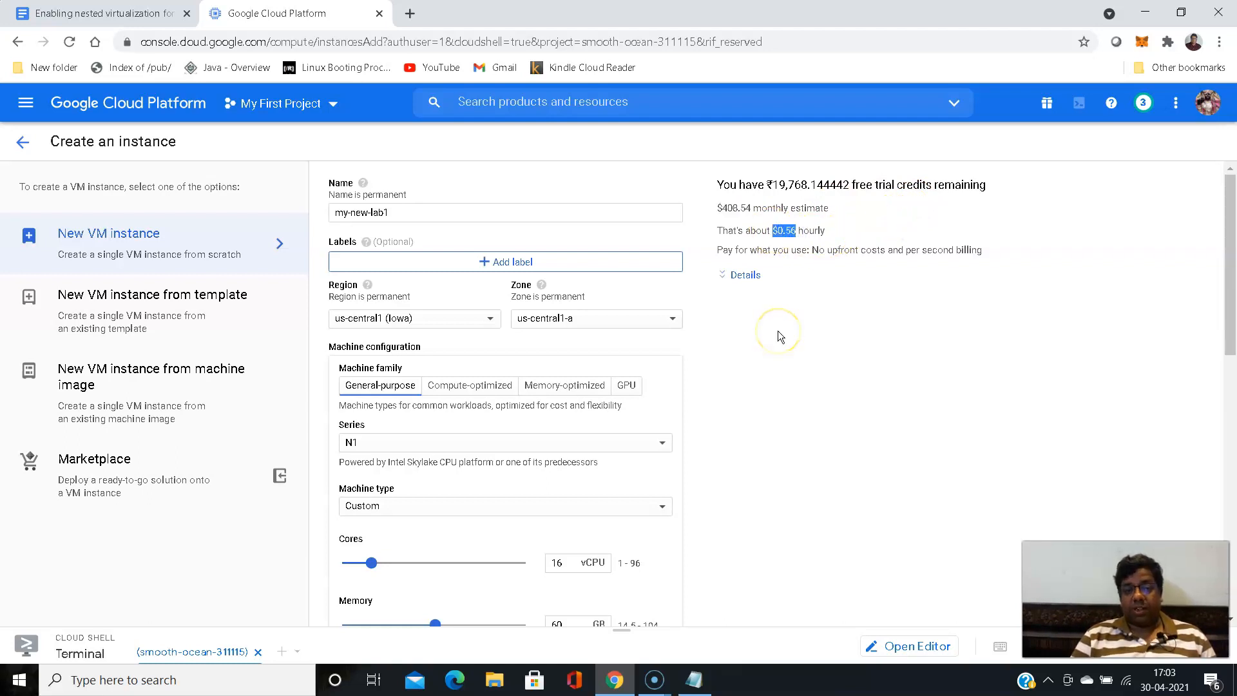
{"action": "left_click", "coordinate": [736, 359]}
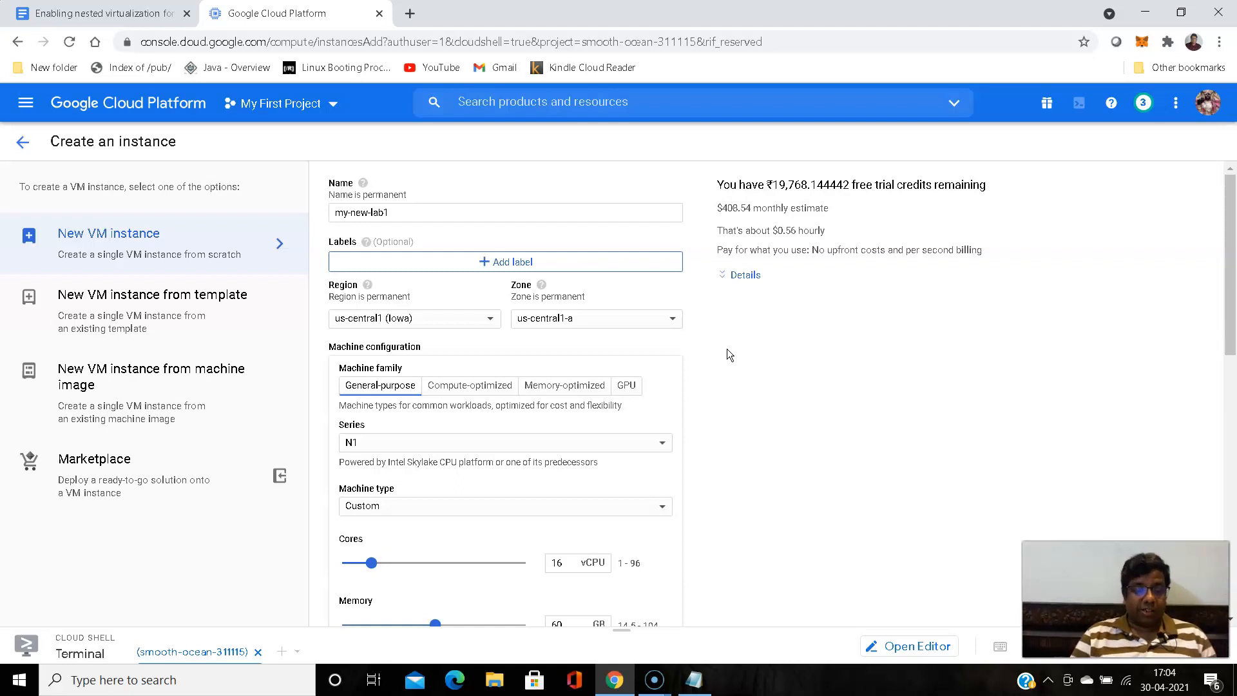
- Change the boot disk's source to the custom image nested-vm-image from My First Project
{"action": "scroll", "coordinate": [720, 348], "scroll_direction": "down", "scroll_amount": 3}
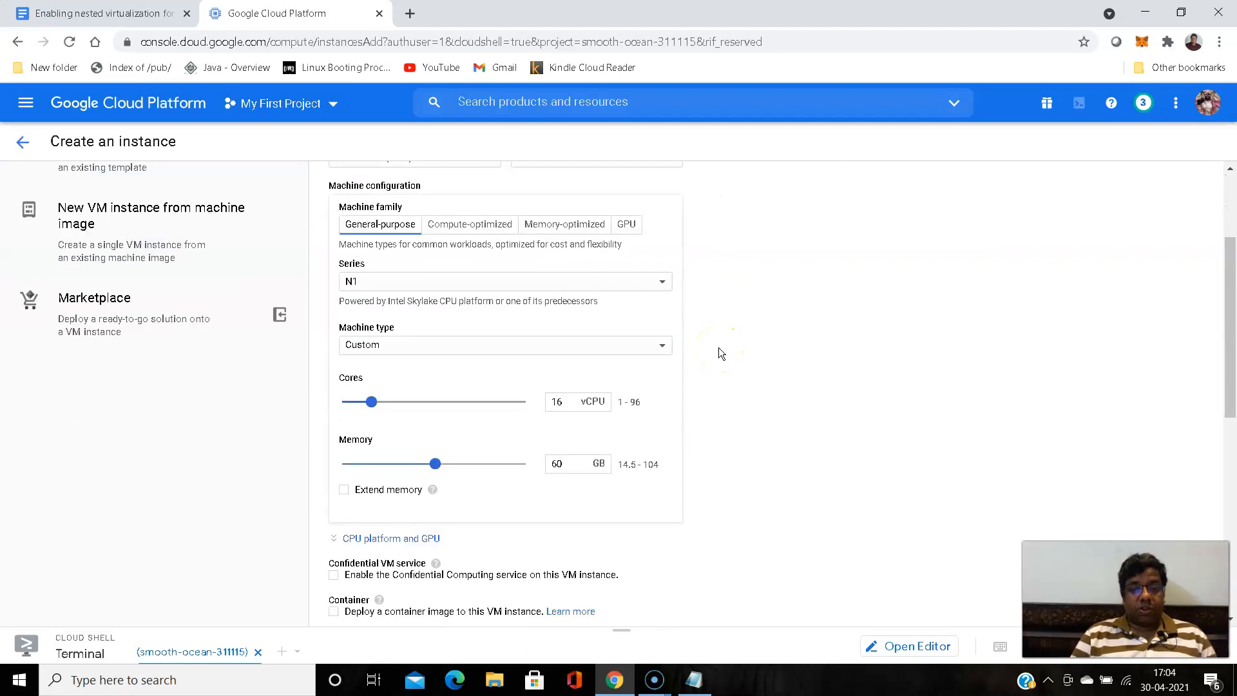
{"action": "scroll", "coordinate": [721, 353], "scroll_direction": "down", "scroll_amount": 1}
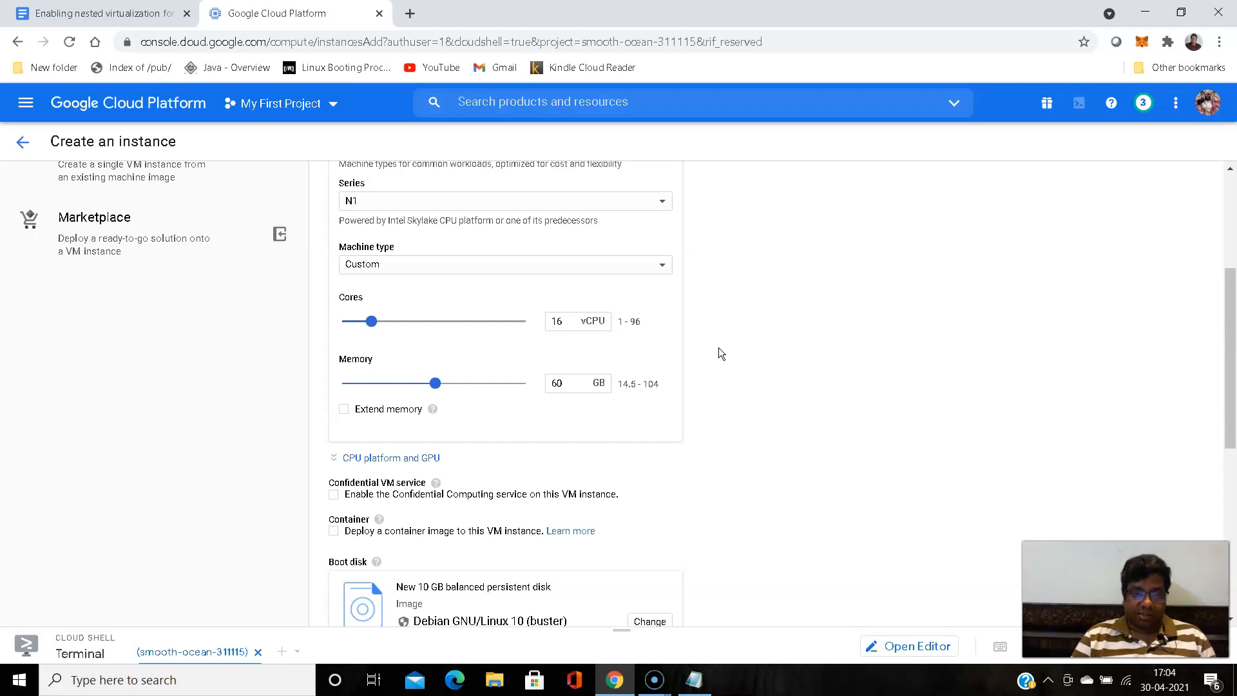
{"action": "scroll", "coordinate": [700, 316], "scroll_direction": "down", "scroll_amount": 1}
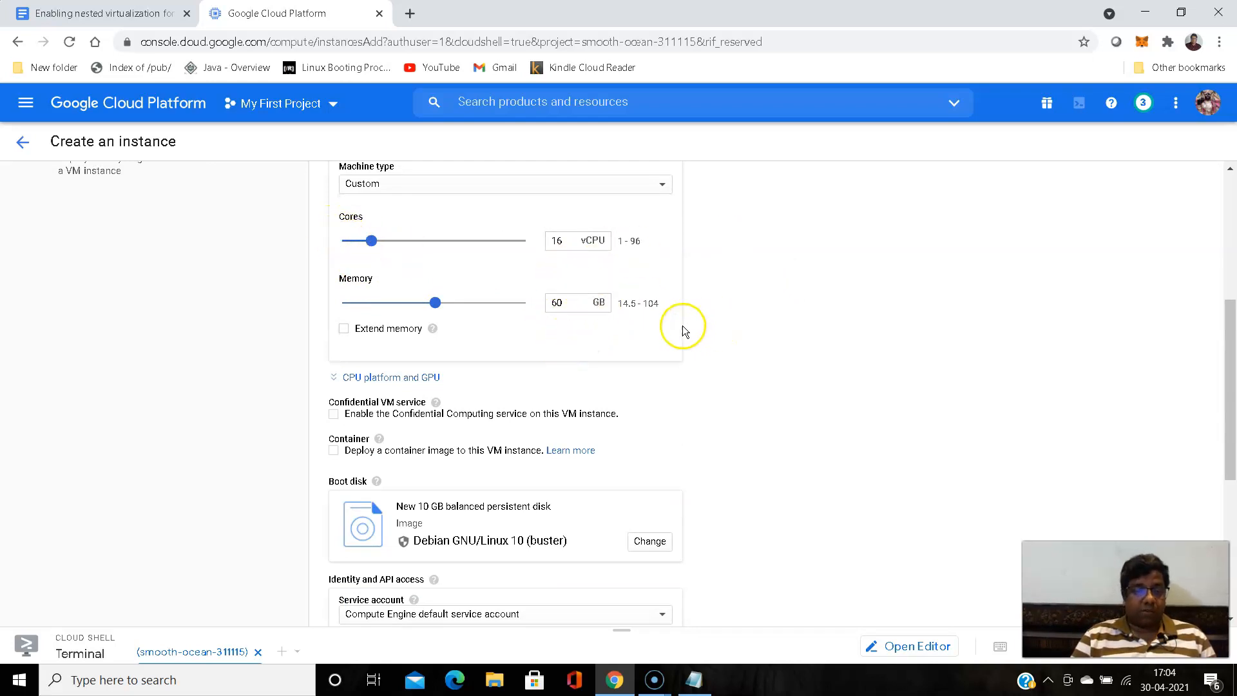
{"action": "scroll", "coordinate": [679, 326], "scroll_direction": "down", "scroll_amount": 2}
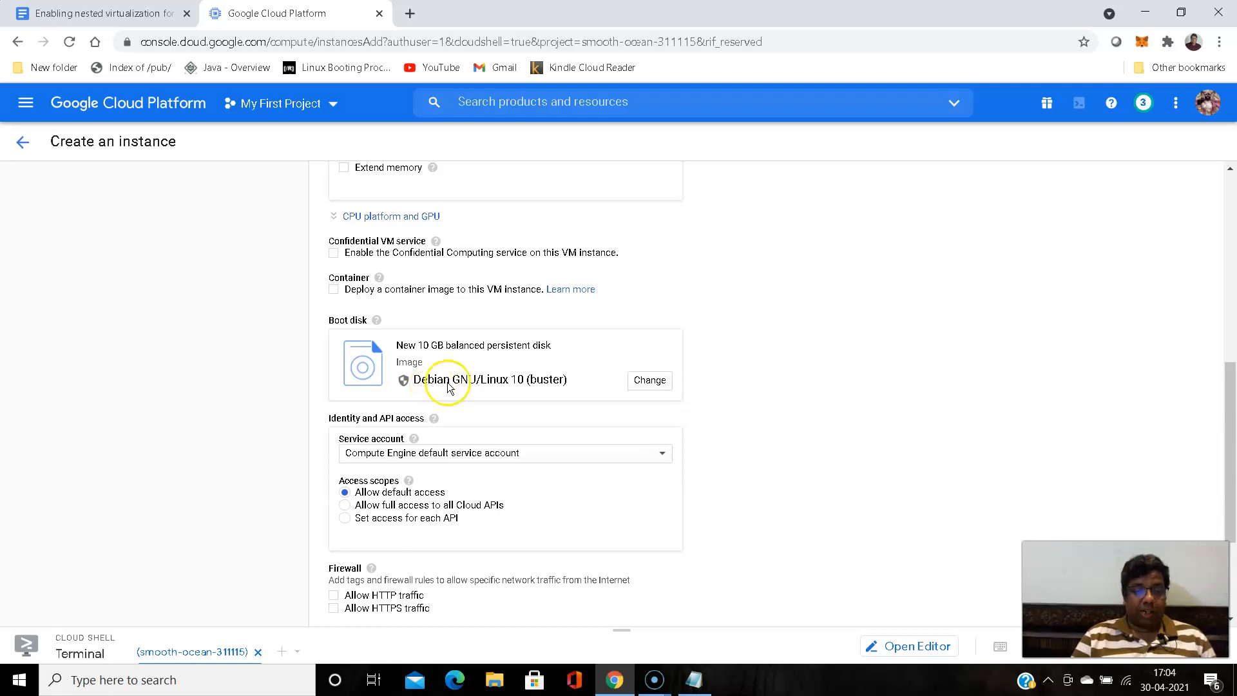
{"action": "left_click", "coordinate": [650, 382]}
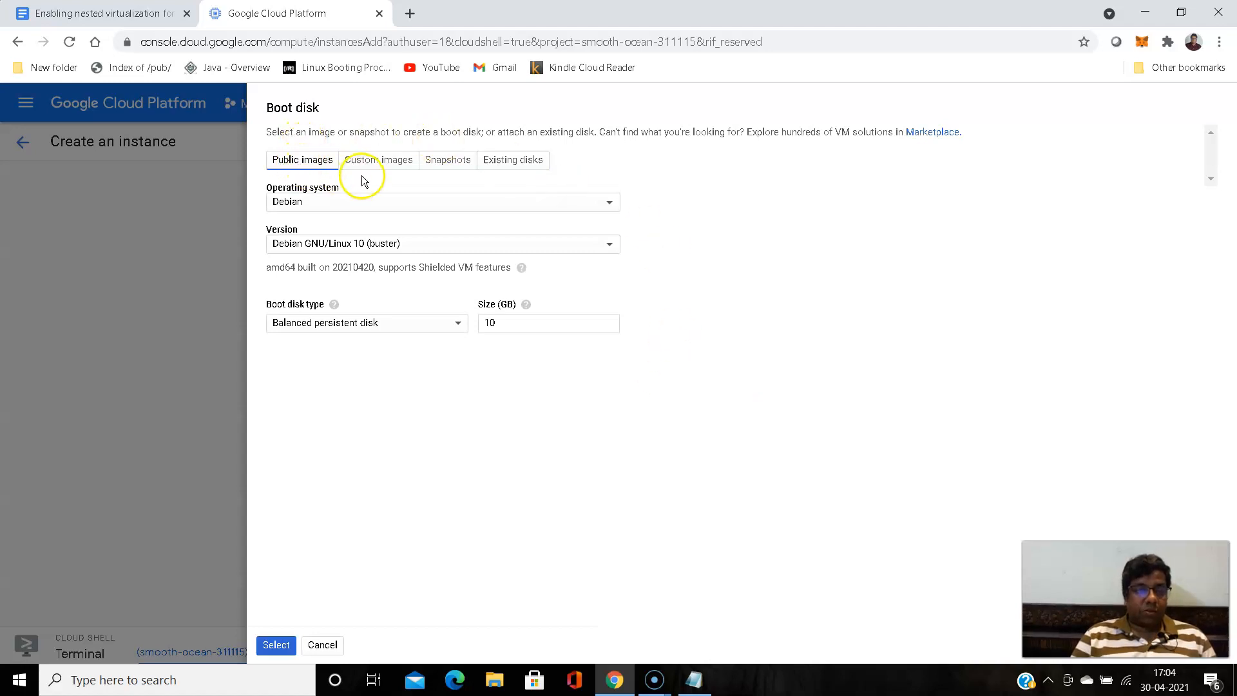
{"action": "left_click", "coordinate": [385, 169]}
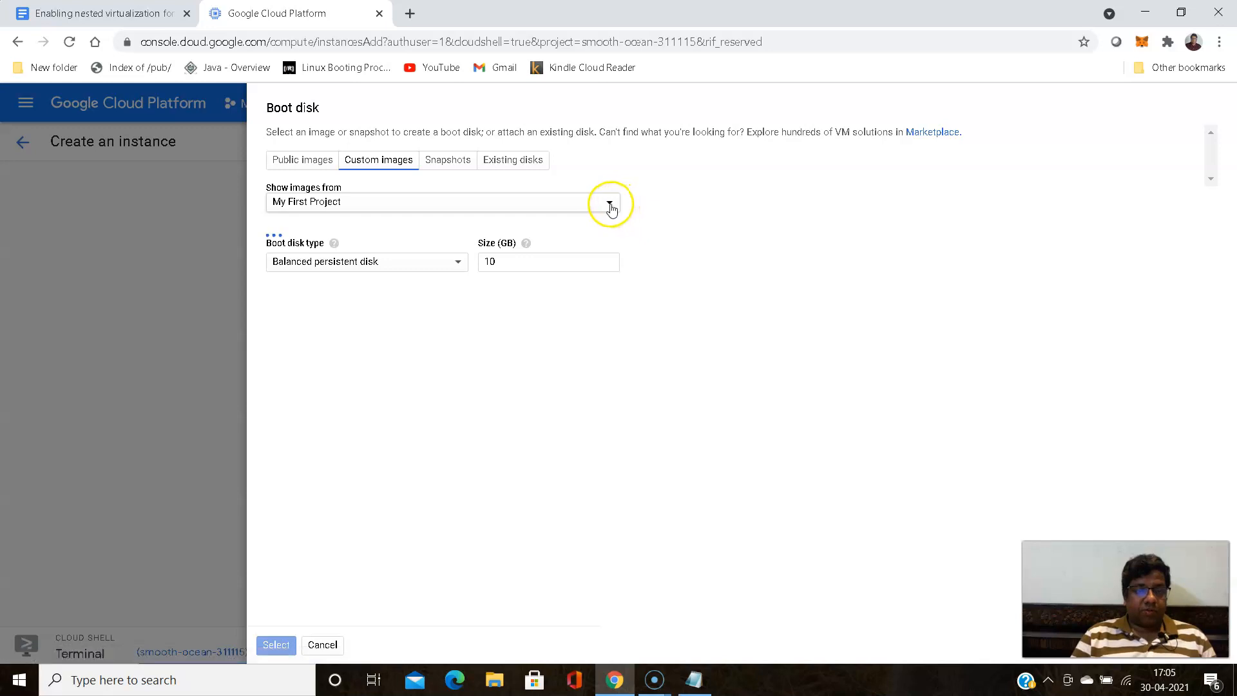
{"action": "left_click", "coordinate": [610, 205]}
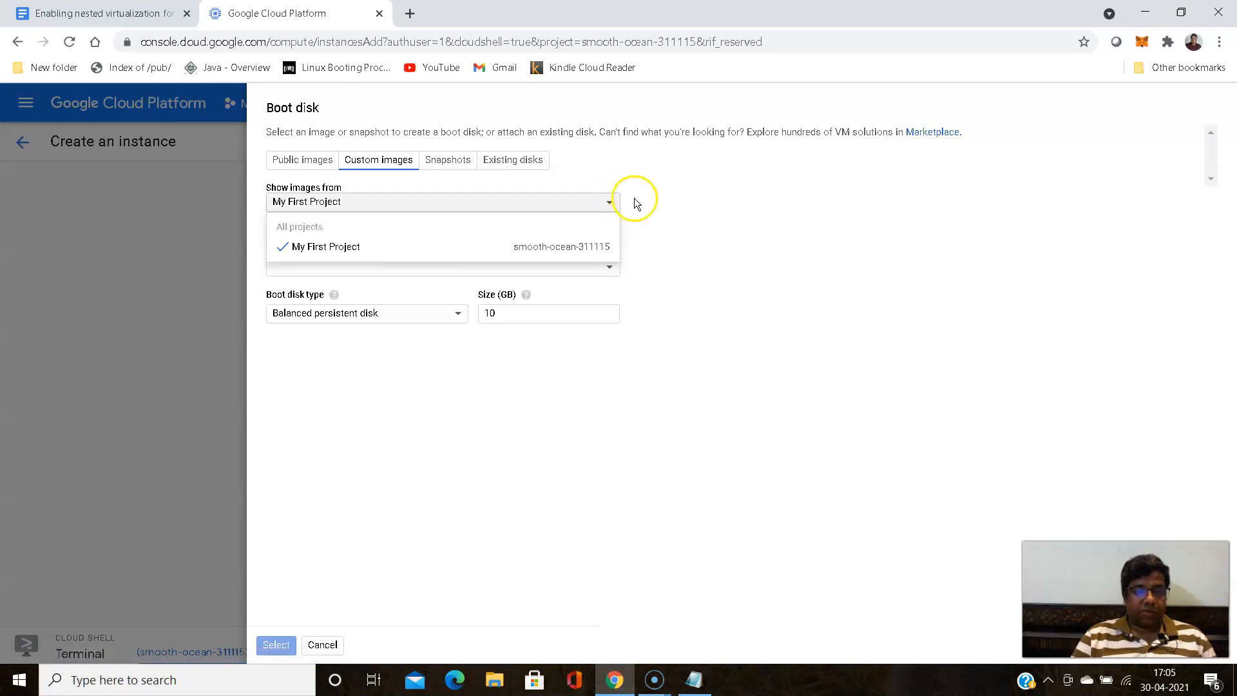
{"action": "left_click", "coordinate": [636, 201]}
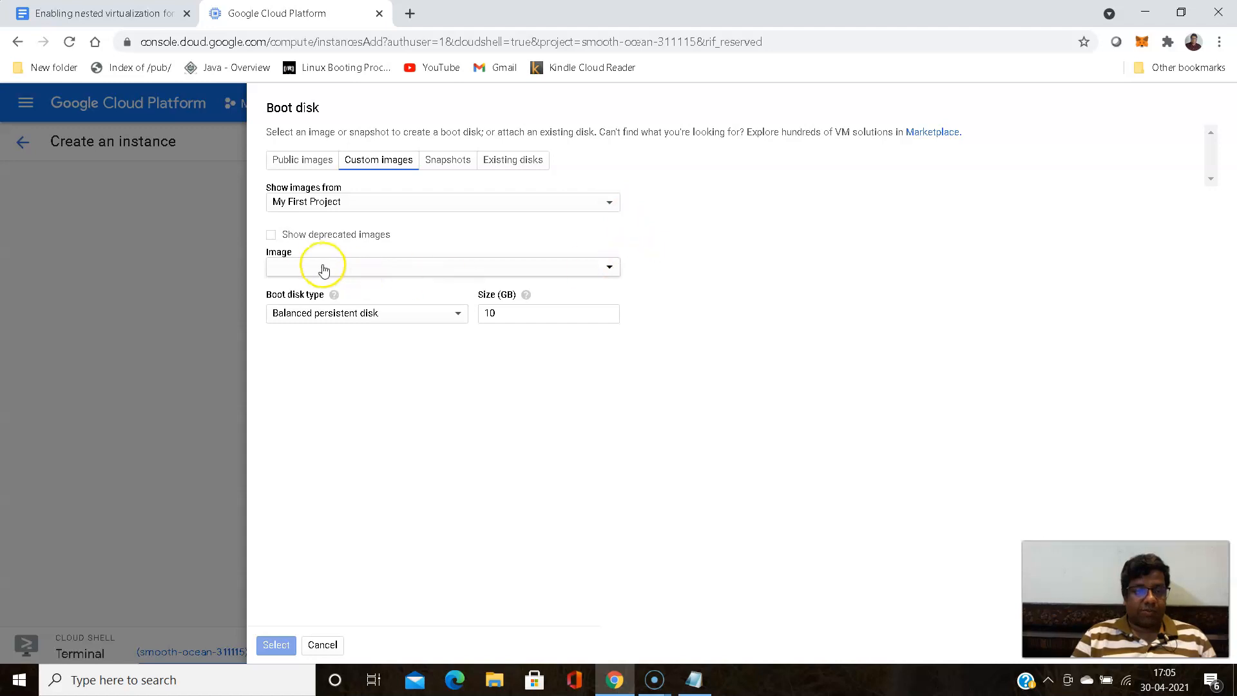
{"action": "left_click", "coordinate": [610, 267]}
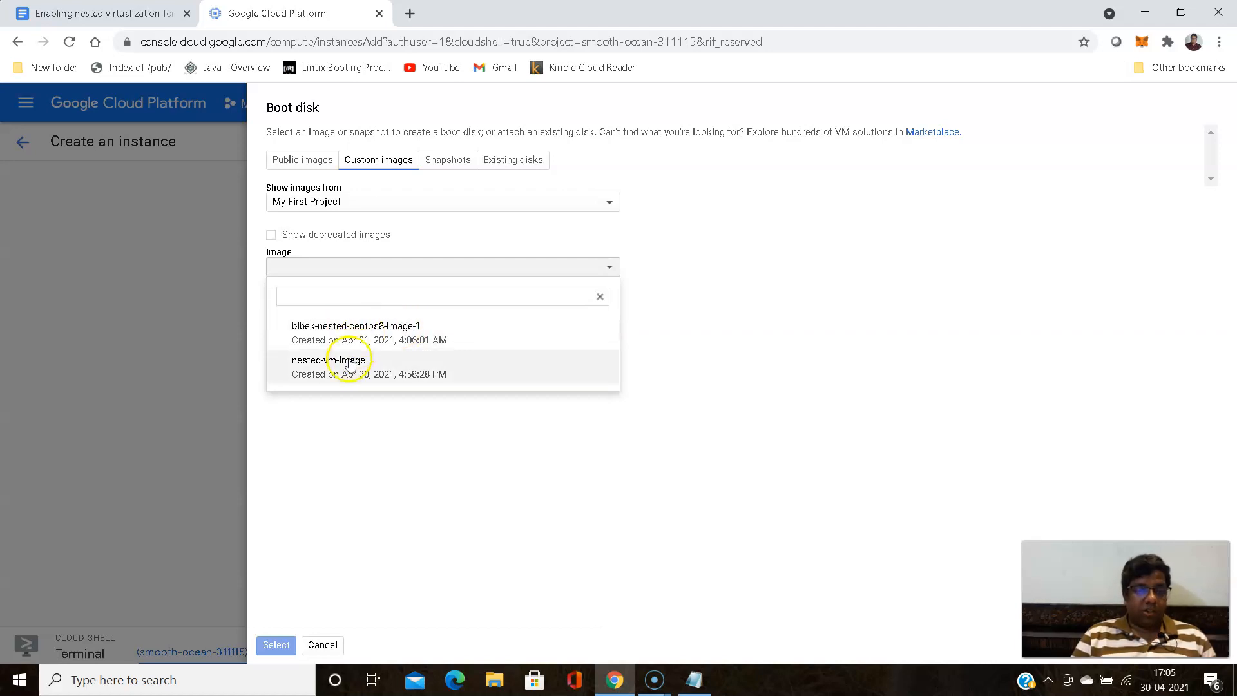
{"action": "left_click", "coordinate": [321, 373]}
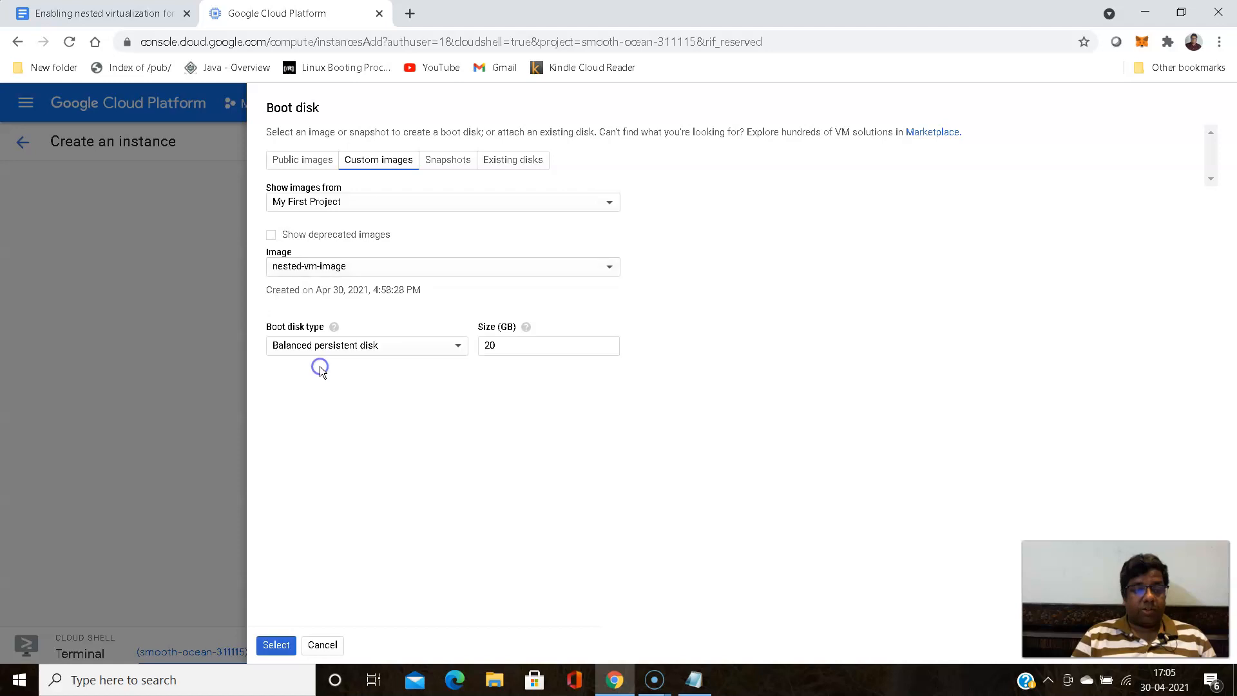
- Set the boot disk's size to 100 GB and its type to Standard persistent disk, and apply the boot disk selection
{"action": "double_click", "coordinate": [489, 345]}
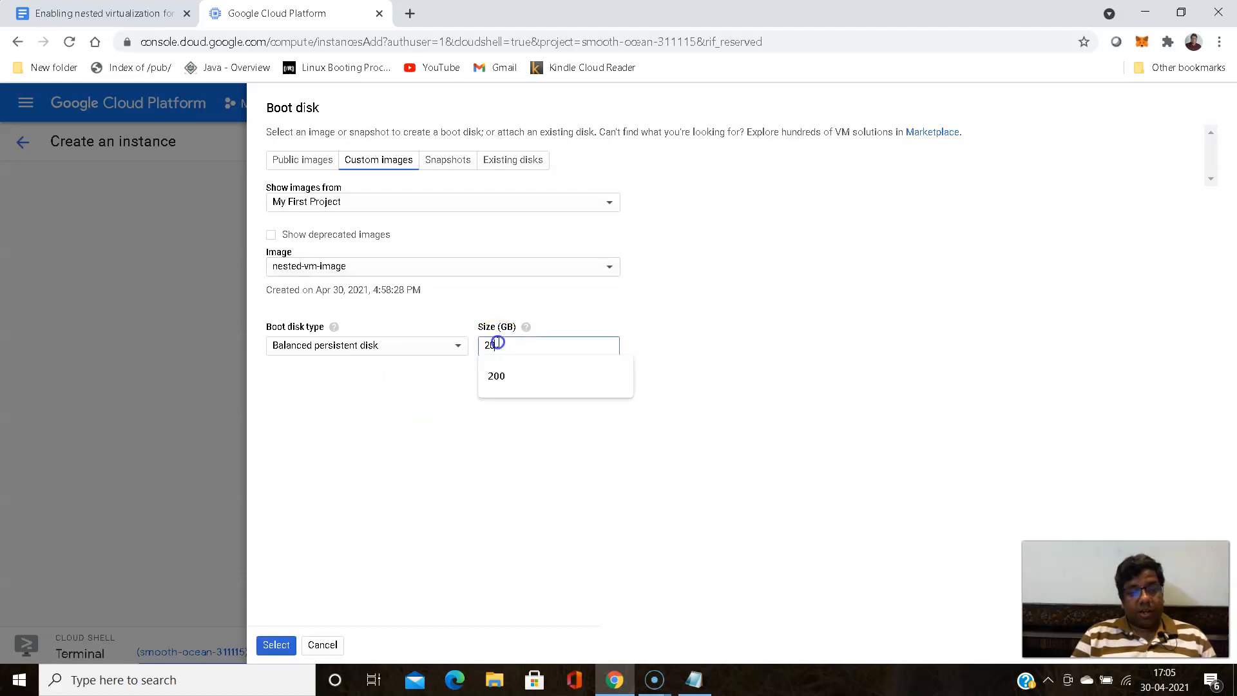
{"action": "type", "text": "100"}
{"action": "left_click", "coordinate": [676, 336]}
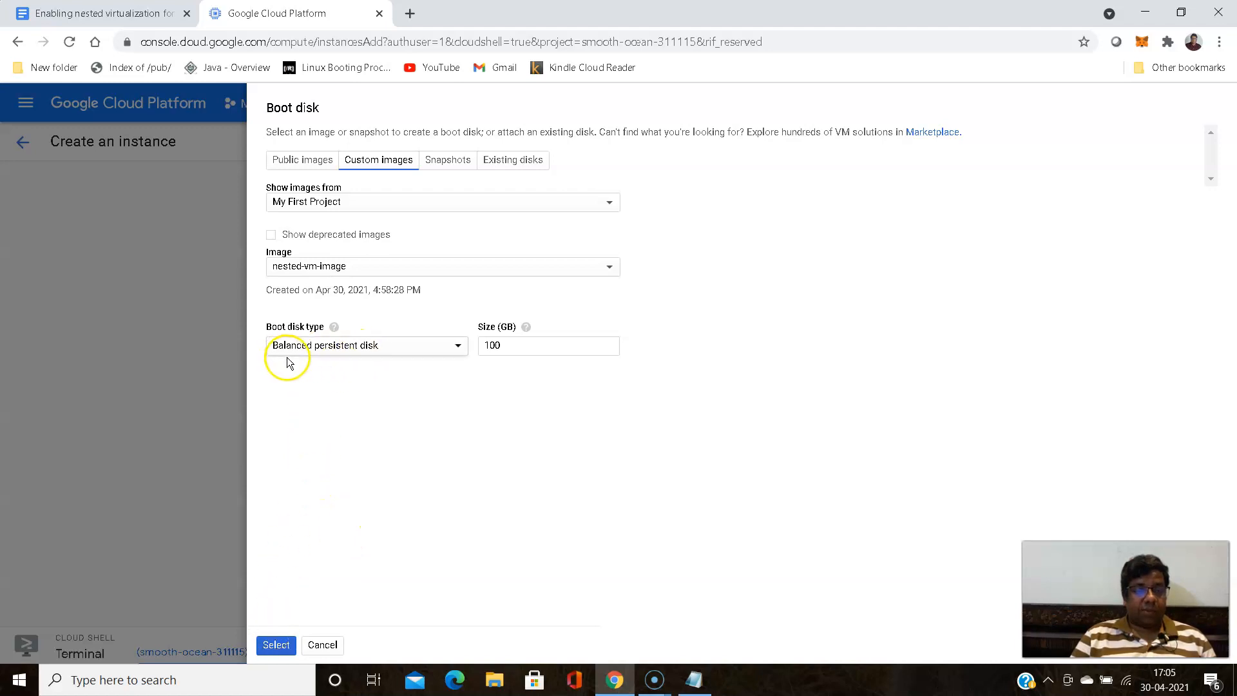
{"action": "left_click", "coordinate": [458, 346]}
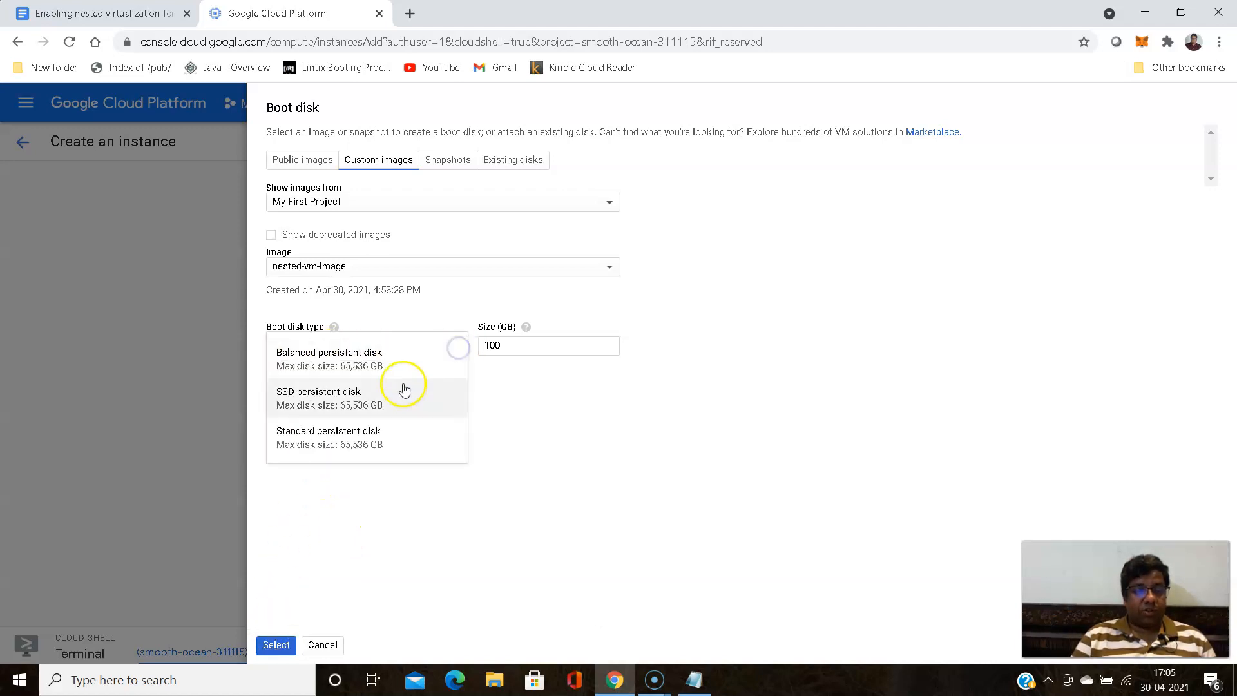
{"action": "left_click", "coordinate": [323, 438]}
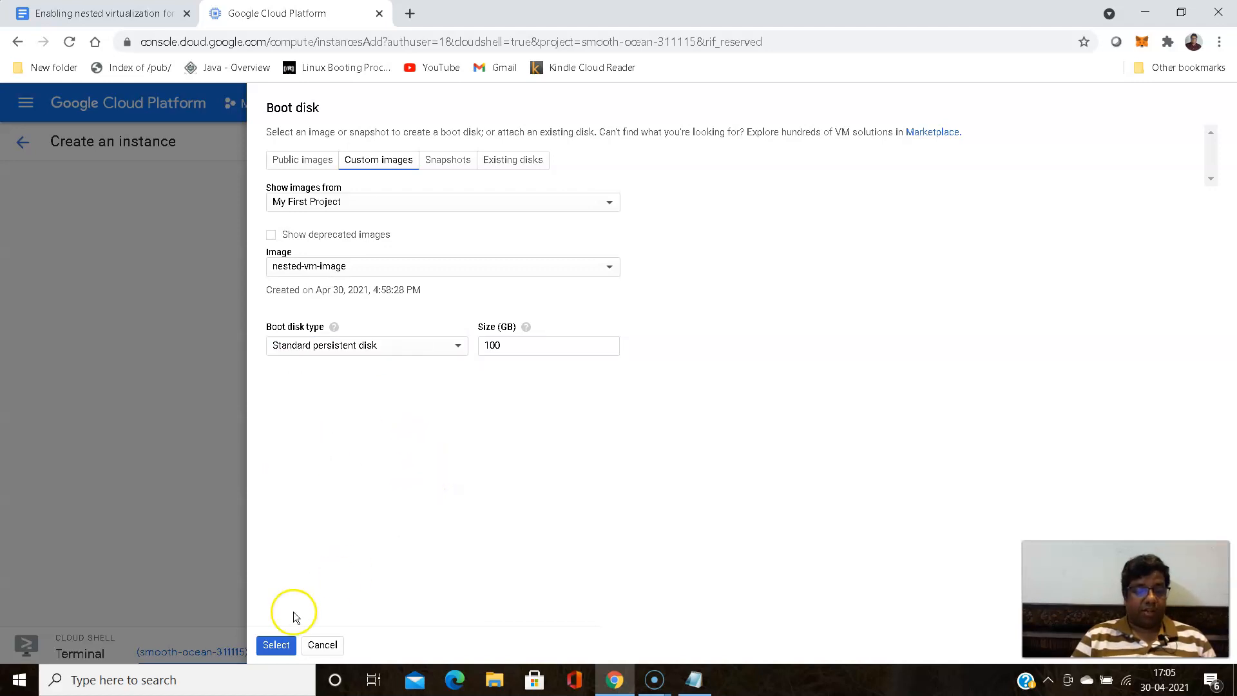
{"action": "left_click", "coordinate": [272, 647]}
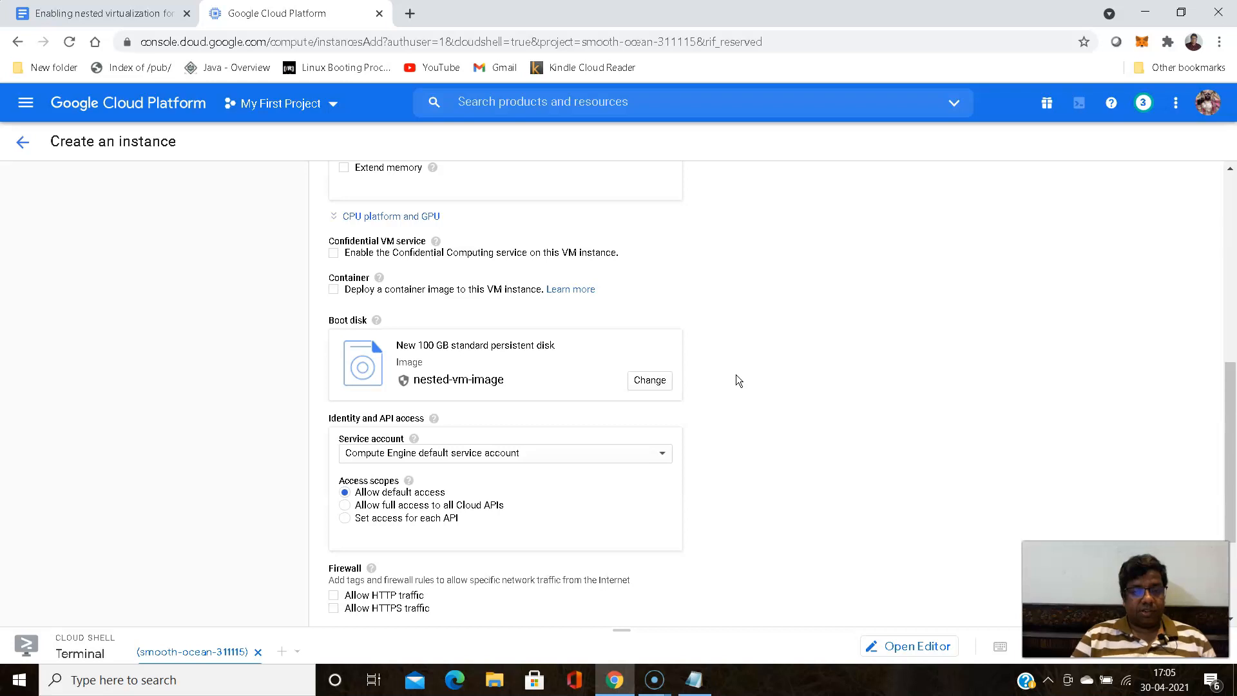
- Review the instance's updated monthly and hourly cost estimates after the boot disk change
{"action": "scroll", "coordinate": [736, 376], "scroll_direction": "up", "scroll_amount": 8}
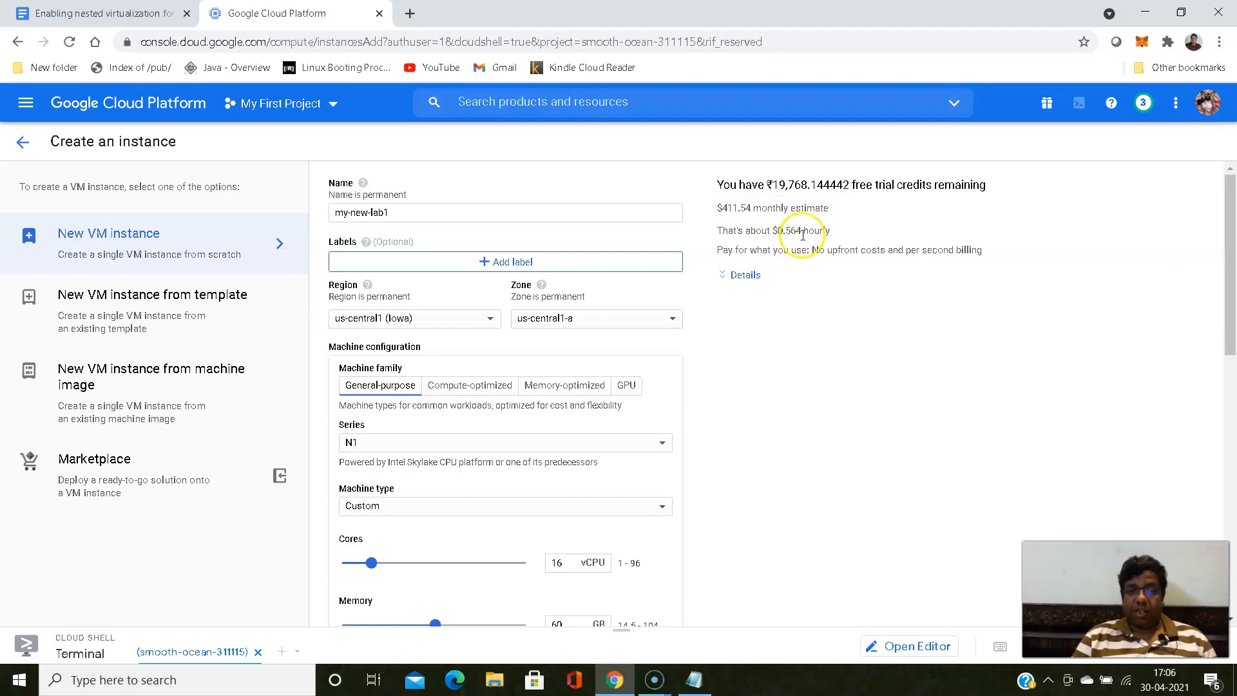
{"action": "left_click_drag", "start_coordinate": [785, 231], "coordinate": [803, 231]}
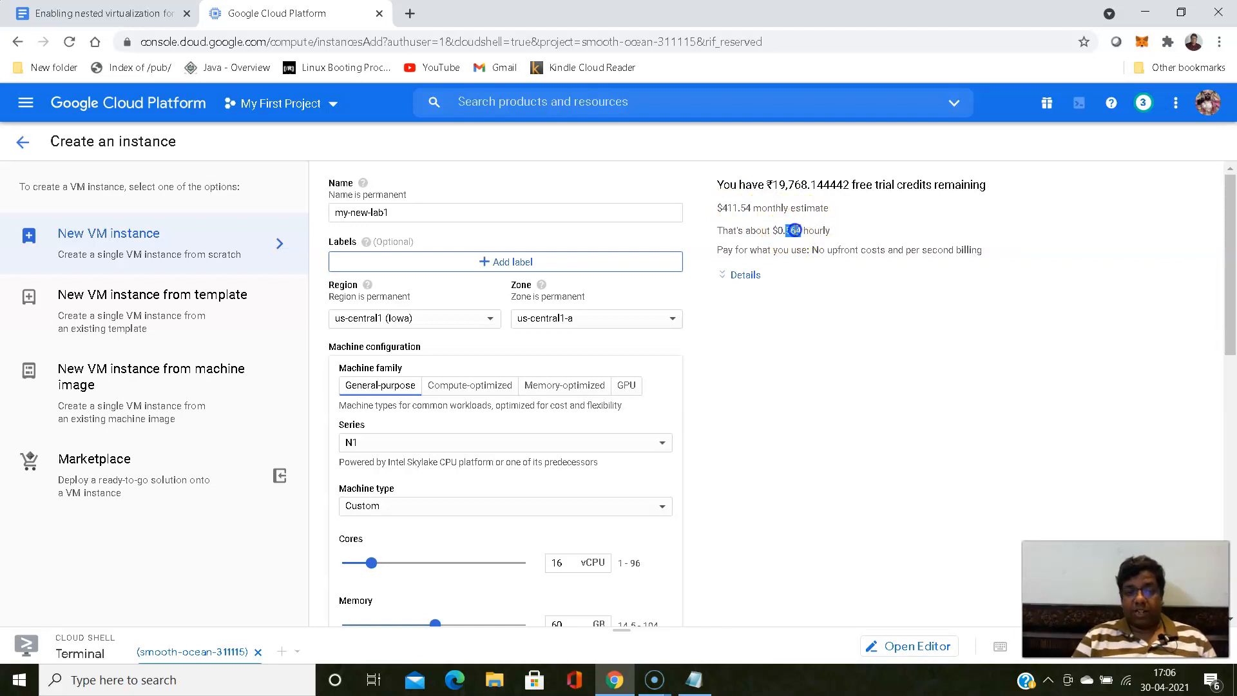
{"action": "left_click", "coordinate": [739, 340]}
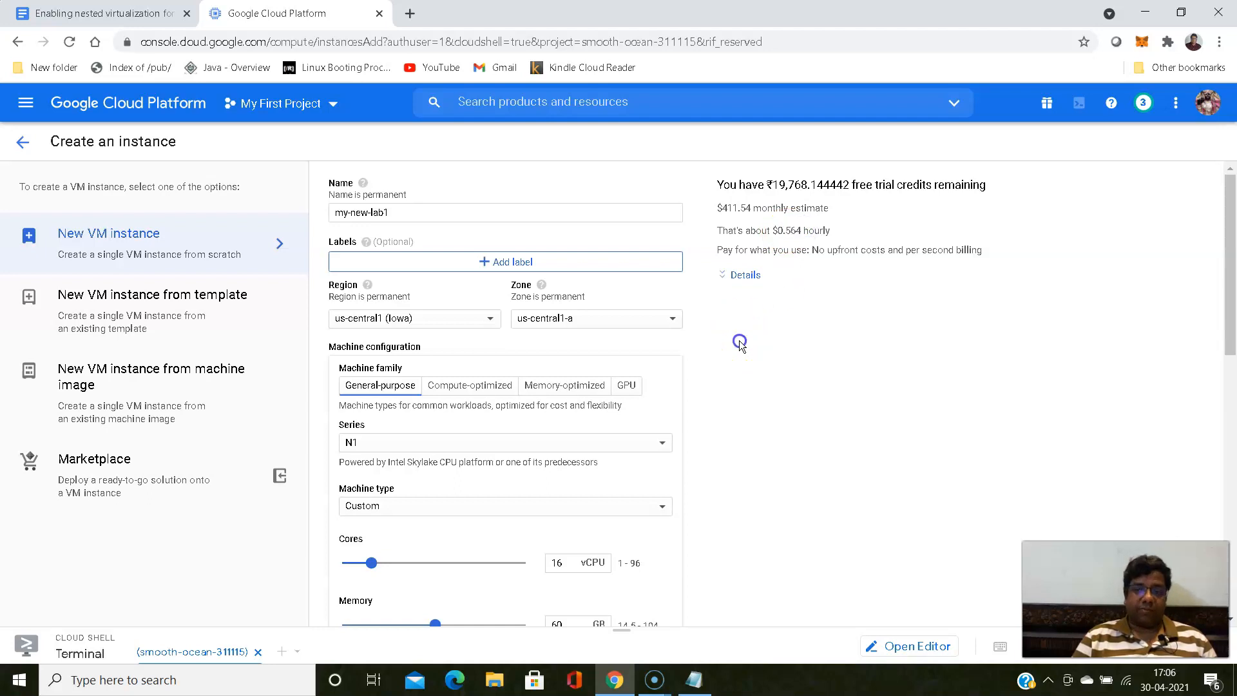
- Allow HTTP and HTTPS traffic through the firewall and create the my-new-lab1 instance
{"action": "scroll", "coordinate": [740, 340], "scroll_direction": "down", "scroll_amount": 3}
{"action": "scroll", "coordinate": [740, 341], "scroll_direction": "down", "scroll_amount": 8}
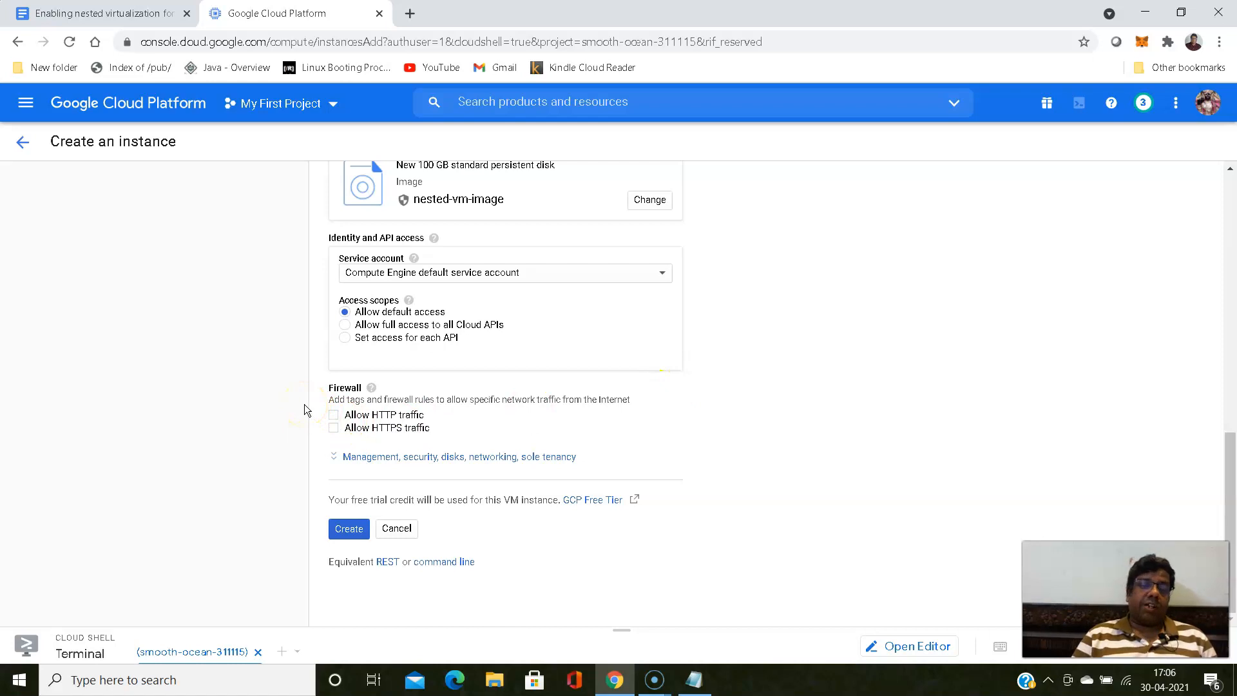
{"action": "left_click", "coordinate": [334, 414]}
{"action": "left_click", "coordinate": [333, 428]}
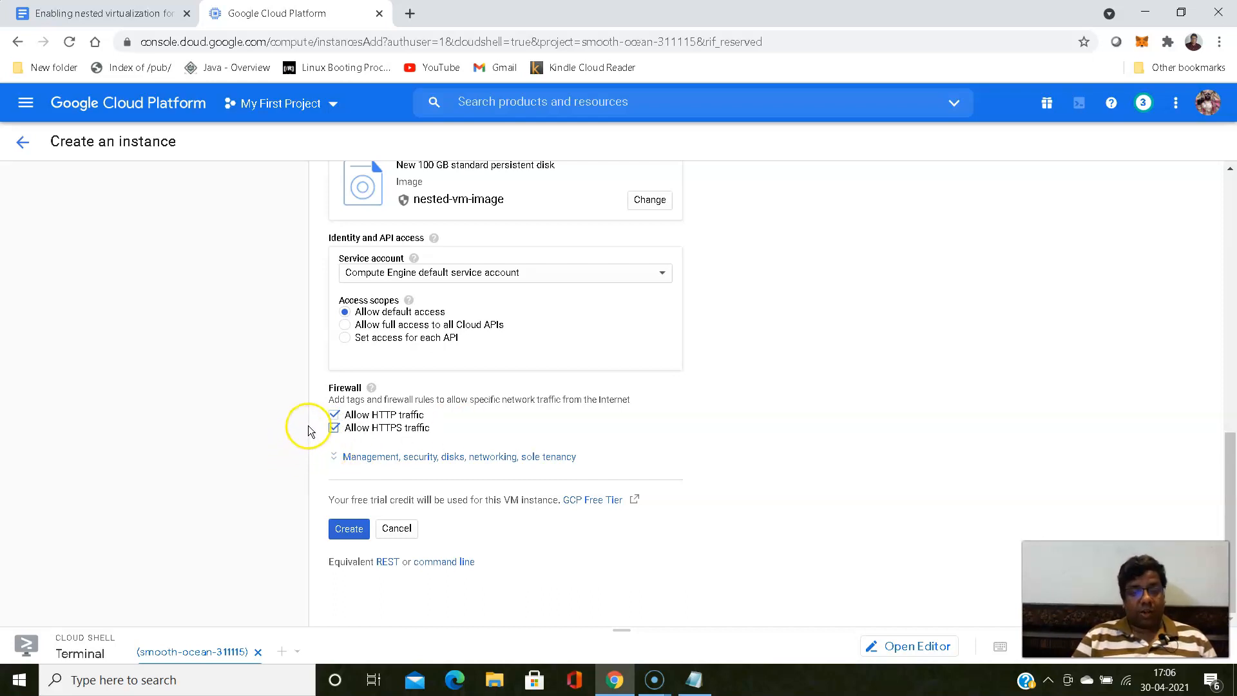
{"action": "left_click", "coordinate": [347, 527]}
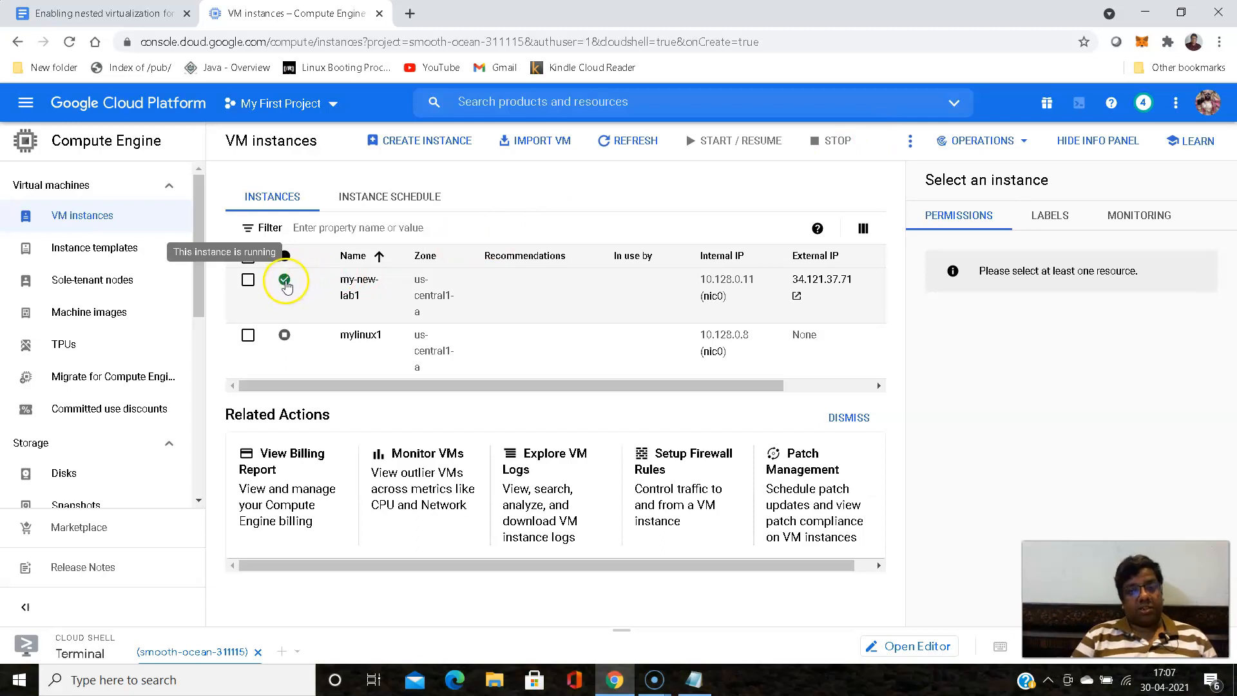
- Check the project notifications for the creation of my-new-lab1 and dismiss the mail alert
{"action": "left_click", "coordinate": [1145, 103]}
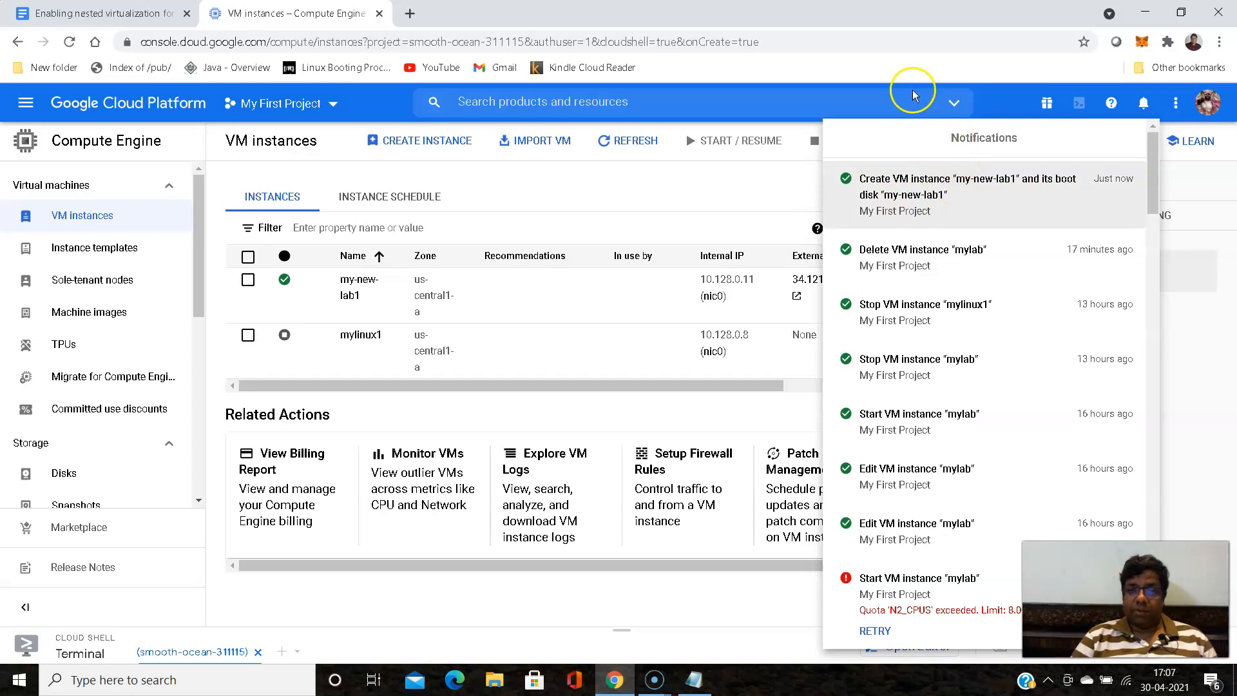
{"action": "left_click", "coordinate": [990, 103]}
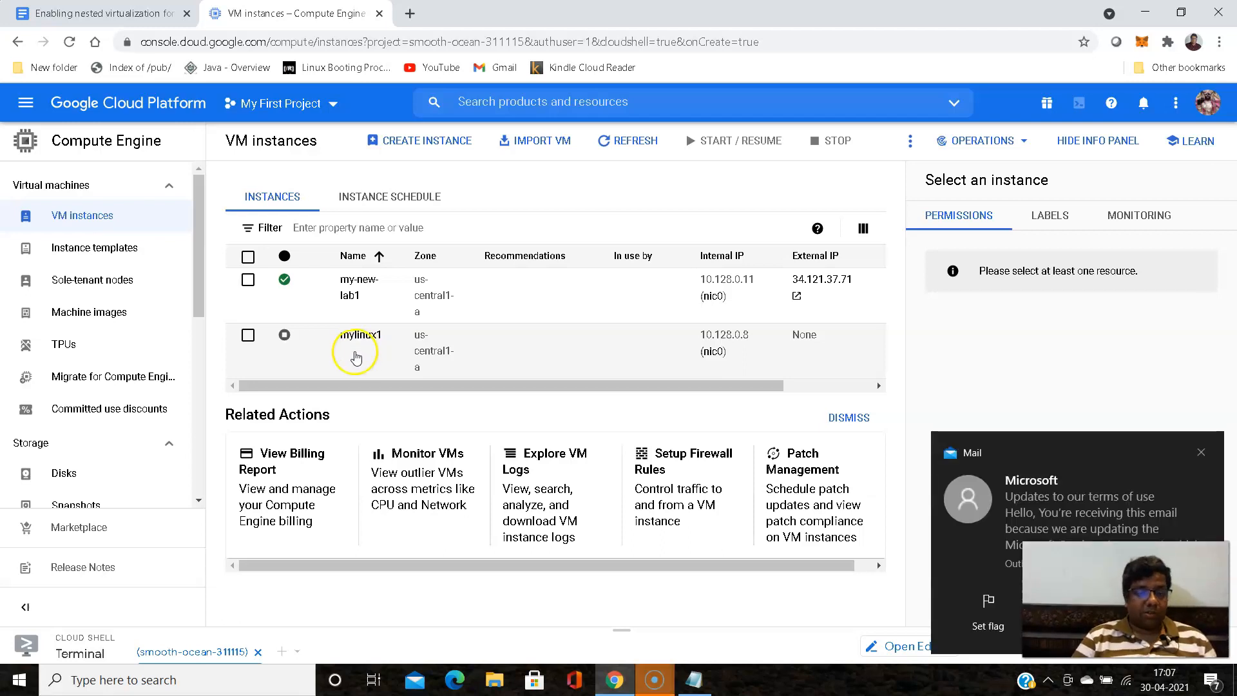
{"action": "left_click", "coordinate": [1201, 452]}
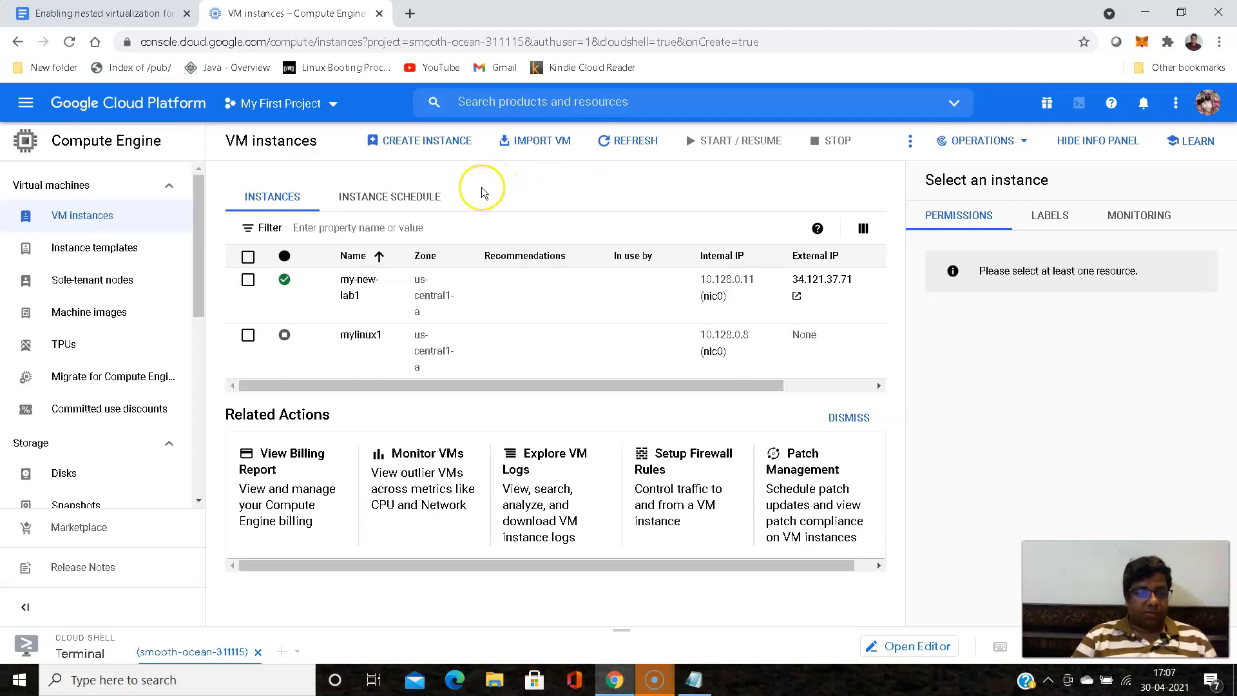
- Open the details of my-new-lab1 and examine its machine type and CPU platform
{"action": "left_click", "coordinate": [355, 287]}
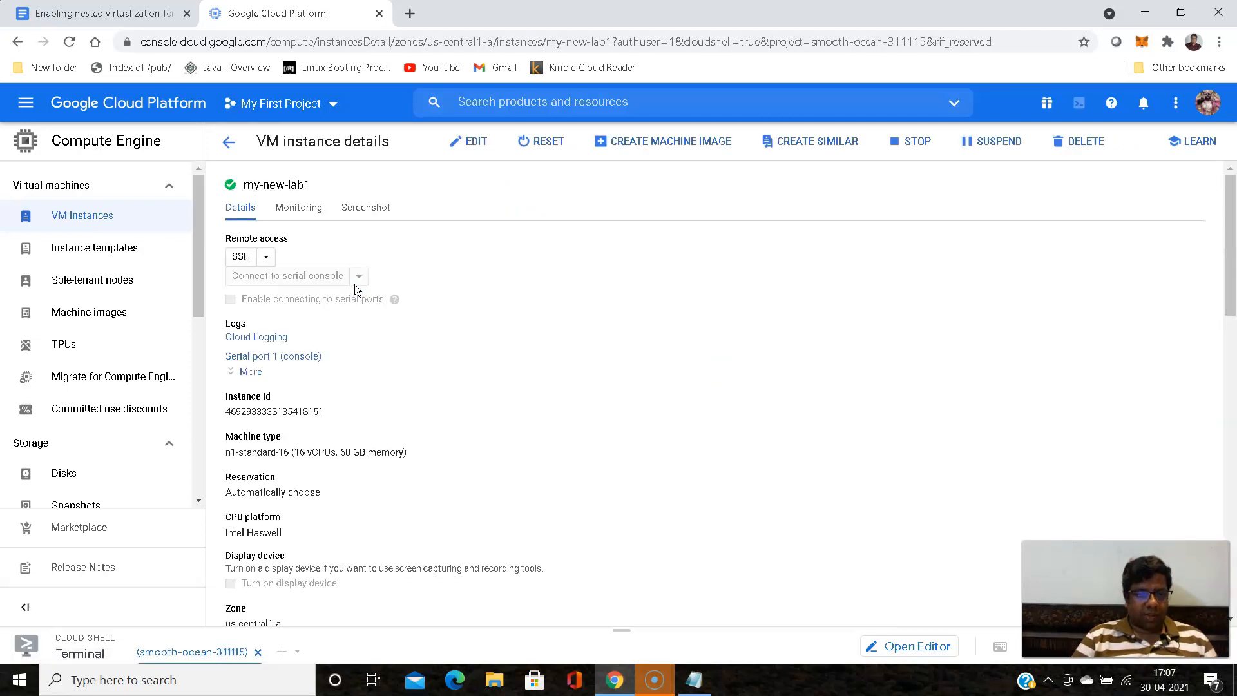
{"action": "scroll", "coordinate": [358, 284], "scroll_direction": "down", "scroll_amount": 7}
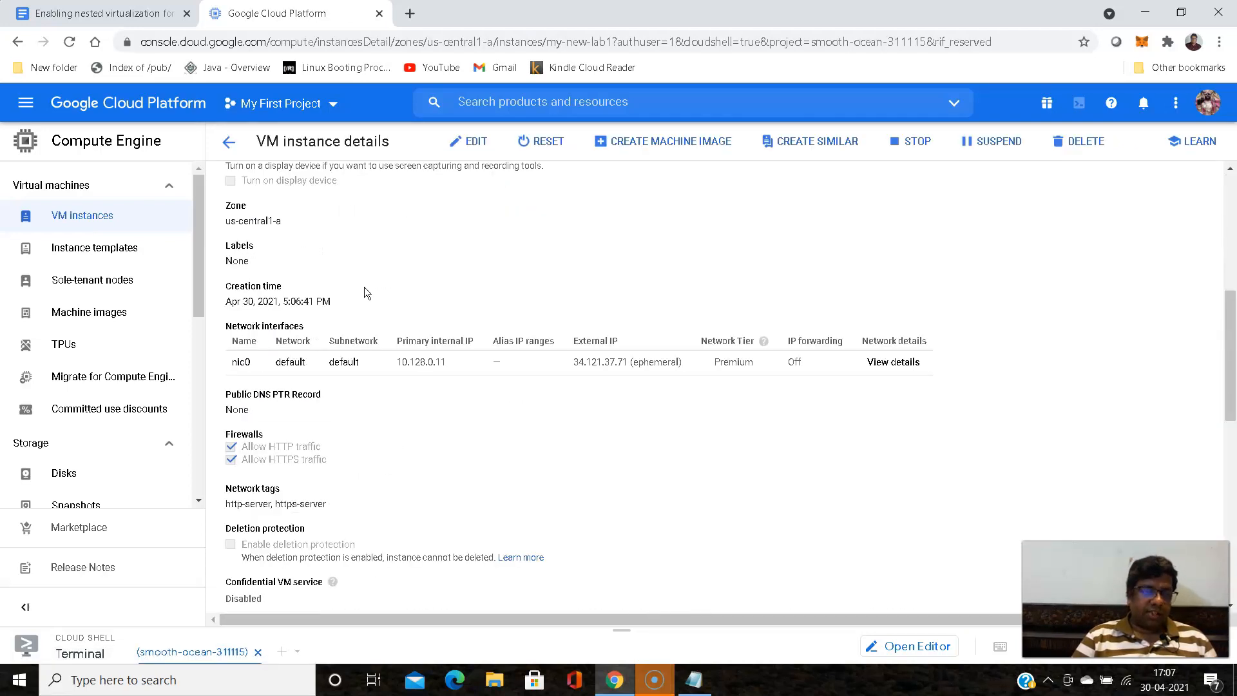
{"action": "scroll", "coordinate": [361, 290], "scroll_direction": "up", "scroll_amount": 6}
{"action": "scroll", "coordinate": [358, 295], "scroll_direction": "down", "scroll_amount": 4}
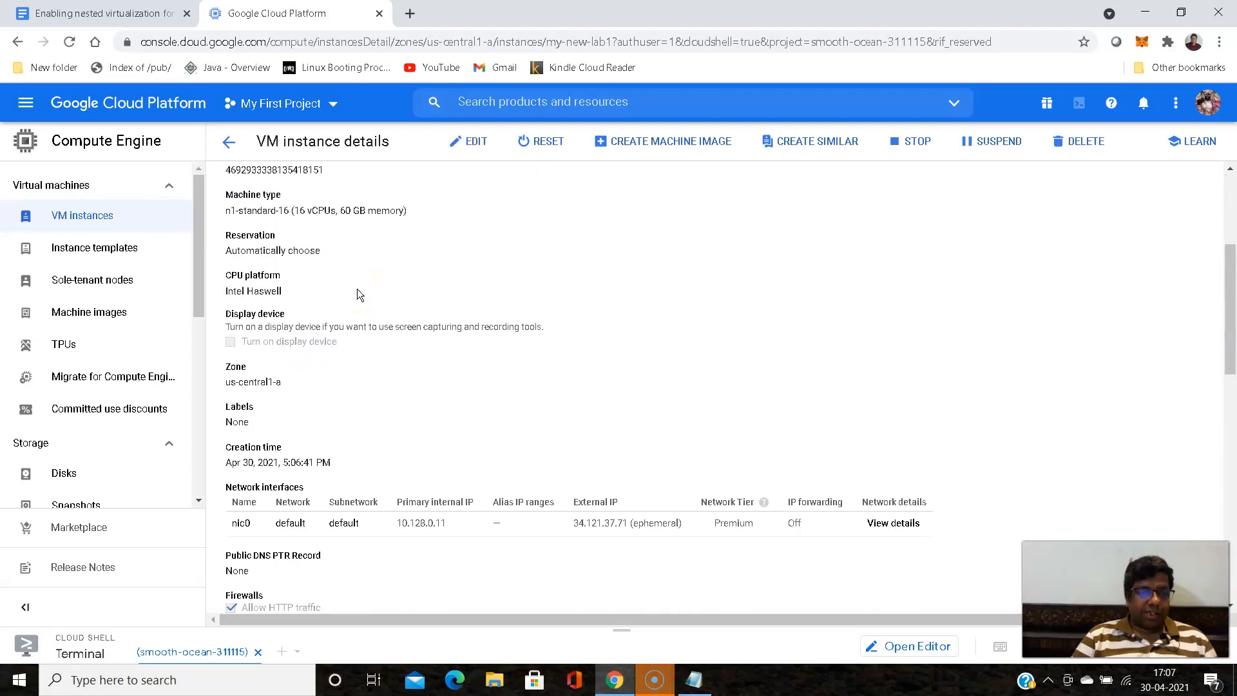
{"action": "scroll", "coordinate": [357, 289], "scroll_direction": "up", "scroll_amount": 1}
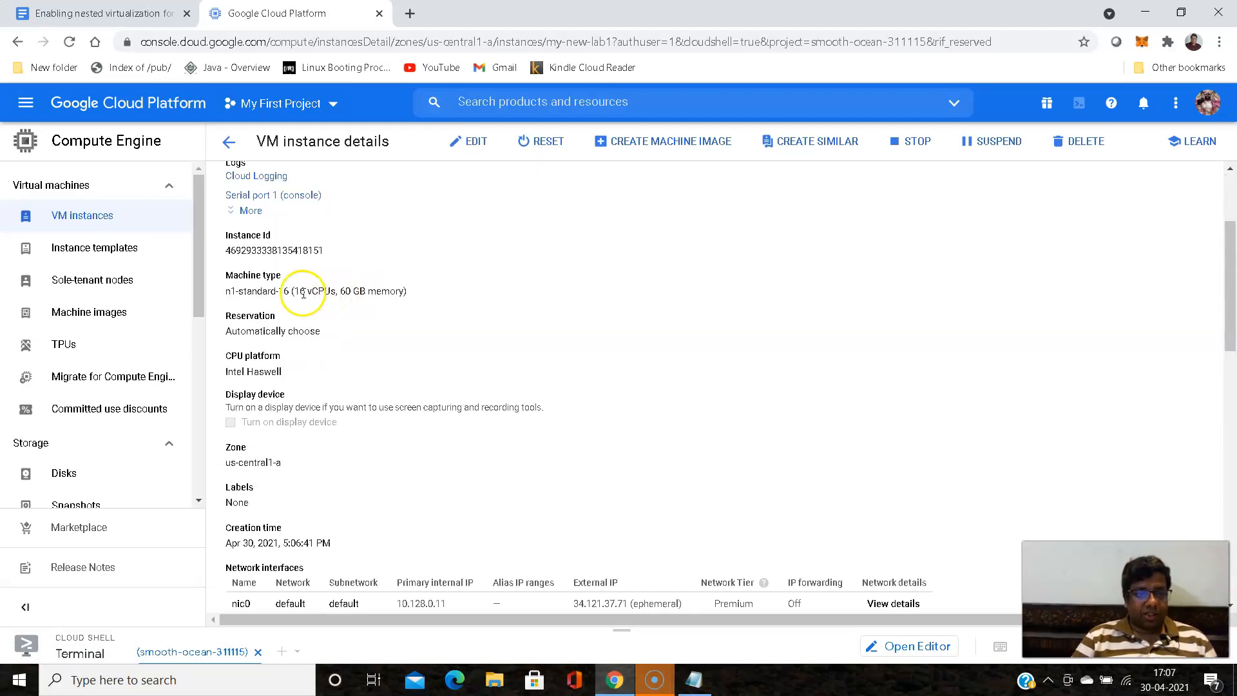
{"action": "left_click_drag", "start_coordinate": [295, 292], "coordinate": [361, 292]}
{"action": "left_click", "coordinate": [372, 331]}
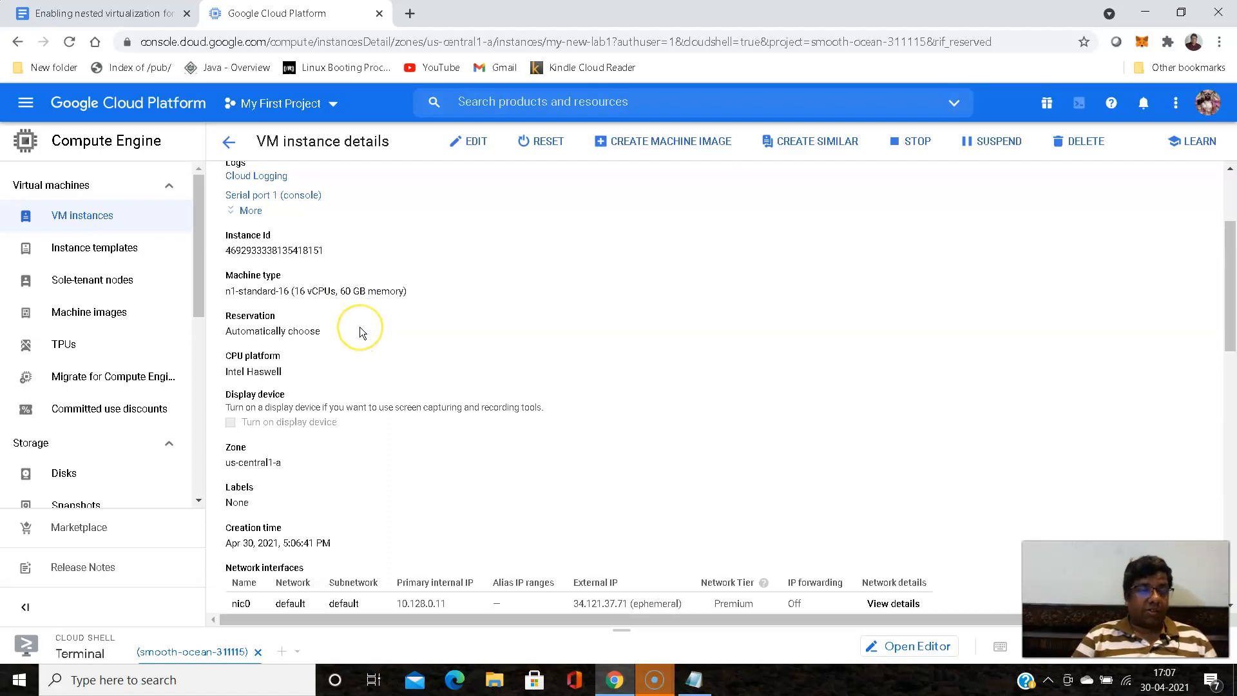
{"action": "left_click", "coordinate": [225, 374]}
{"action": "left_click_drag", "start_coordinate": [226, 373], "coordinate": [287, 368]}
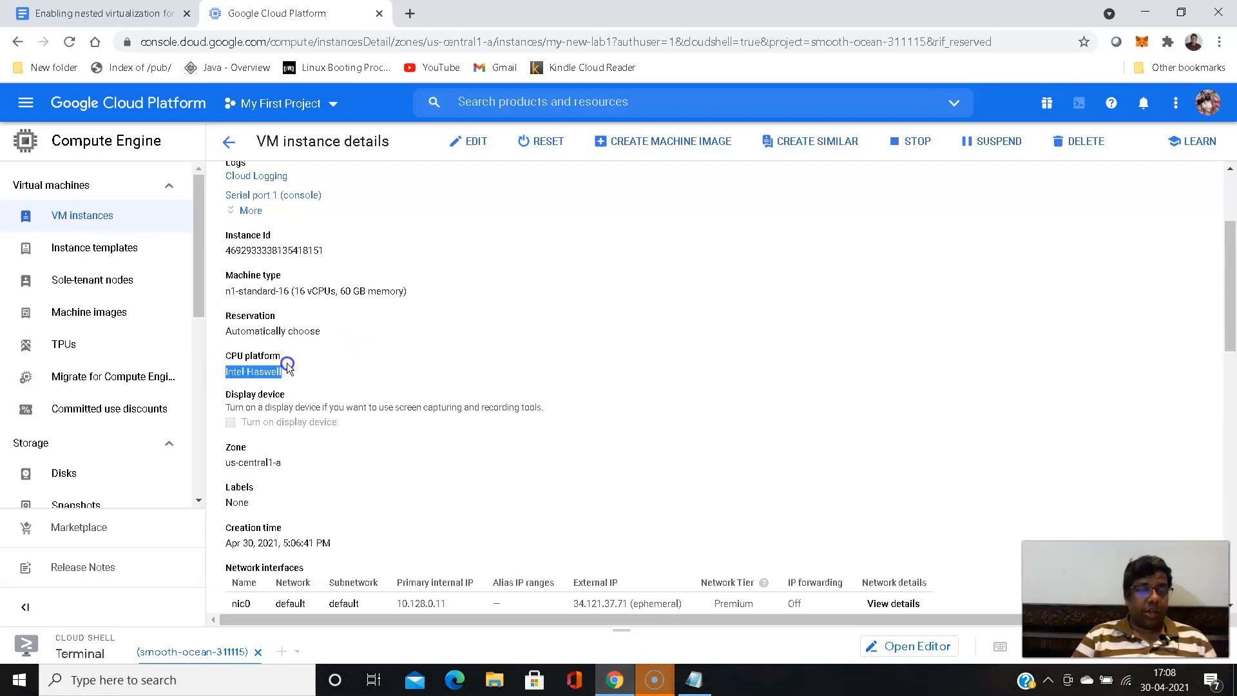
- Review the instance's network interface, firewall settings, boot disk and Shielded VM options
{"action": "scroll", "coordinate": [333, 340], "scroll_direction": "down", "scroll_amount": 3}
{"action": "scroll", "coordinate": [333, 340], "scroll_direction": "down", "scroll_amount": 1}
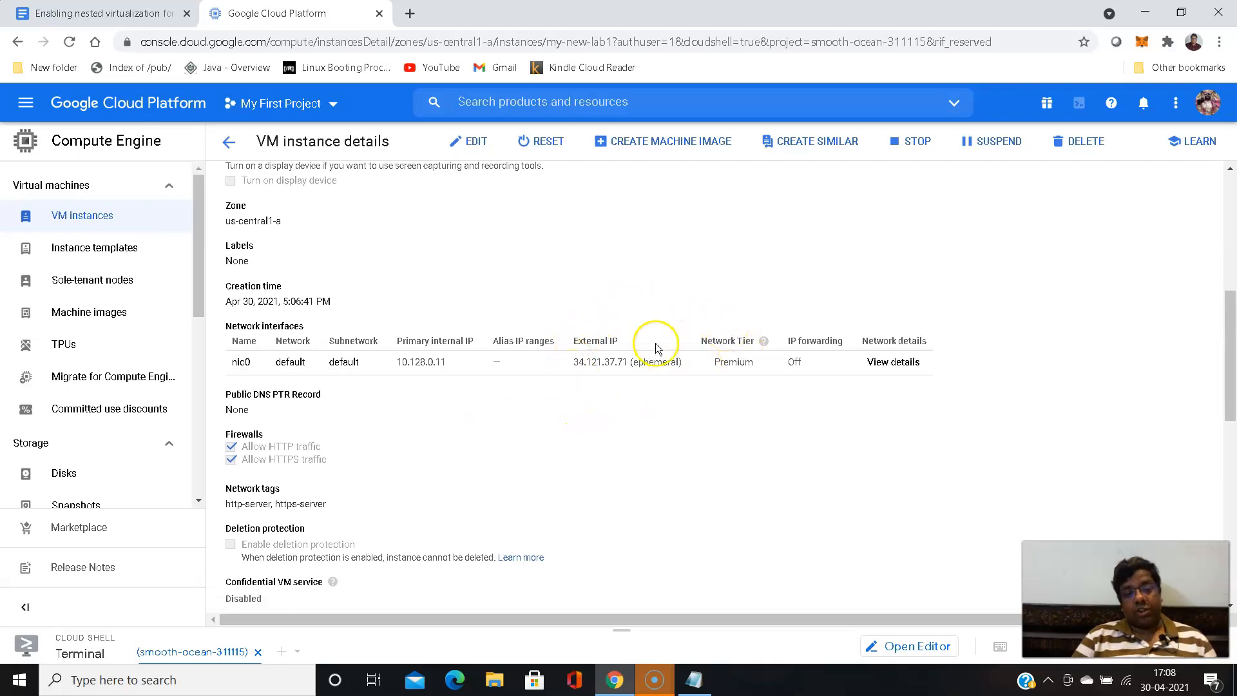
{"action": "mouse_move", "coordinate": [640, 384]}
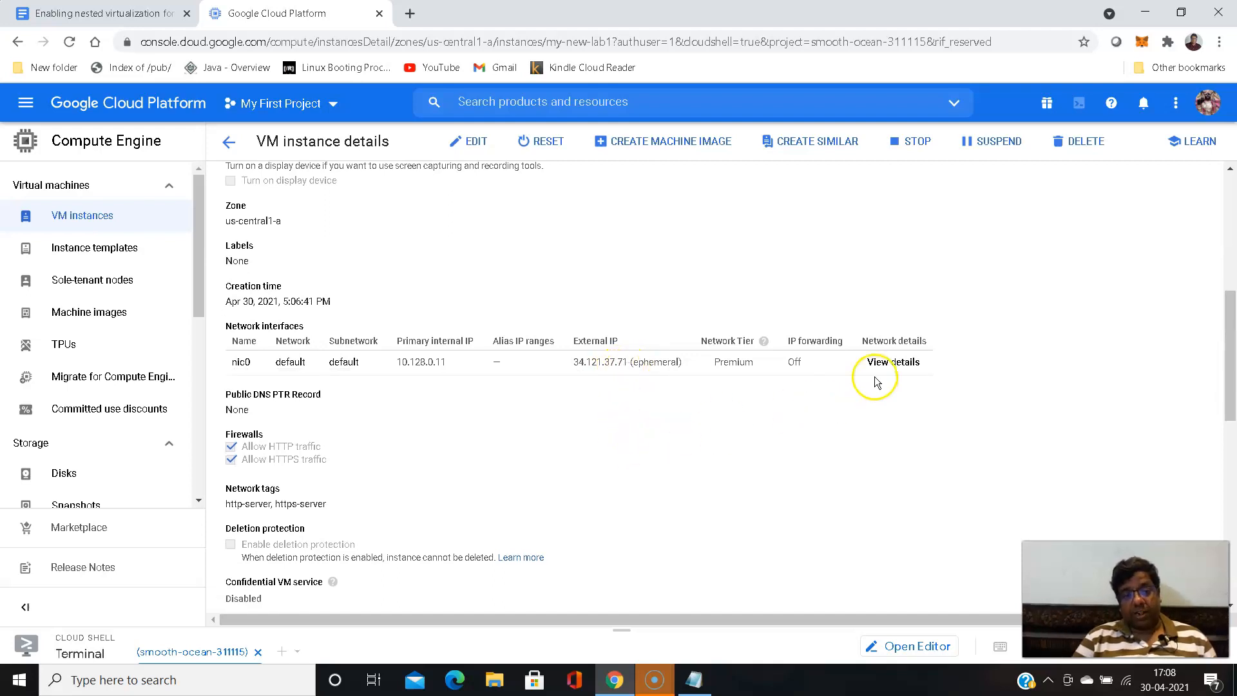
{"action": "scroll", "coordinate": [361, 407], "scroll_direction": "down", "scroll_amount": 2}
{"action": "scroll", "coordinate": [361, 407], "scroll_direction": "down", "scroll_amount": 3}
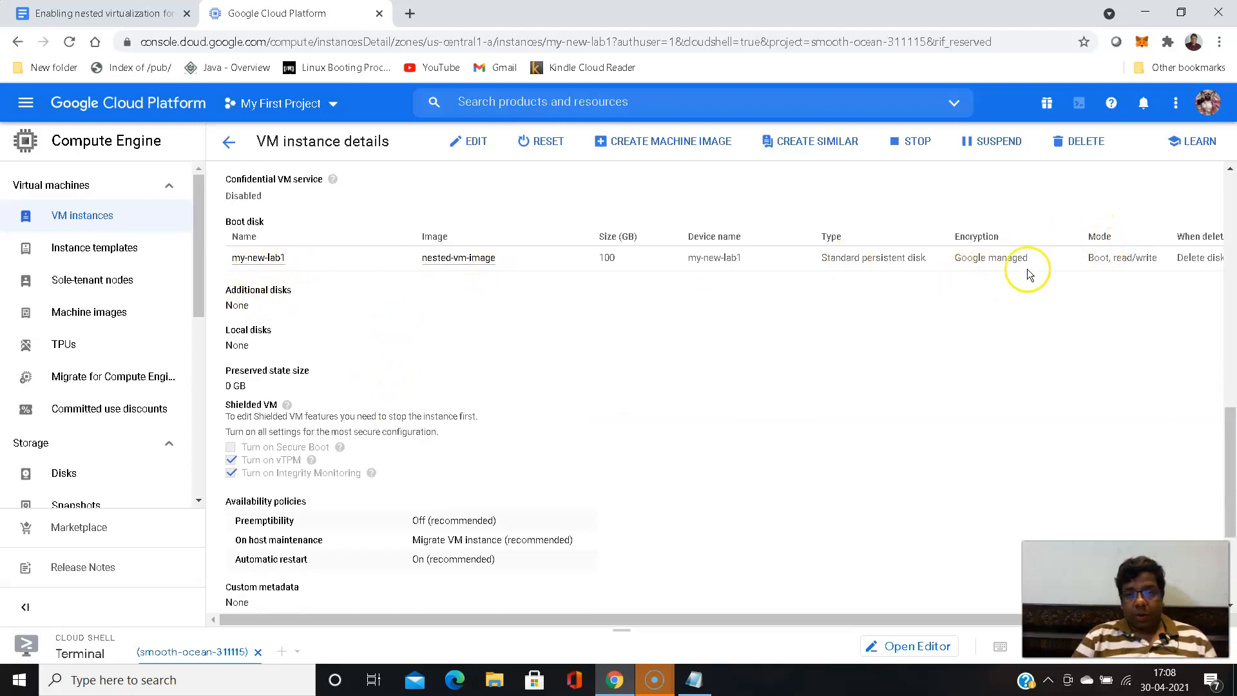
{"action": "scroll", "coordinate": [352, 274], "scroll_direction": "down", "scroll_amount": 2}
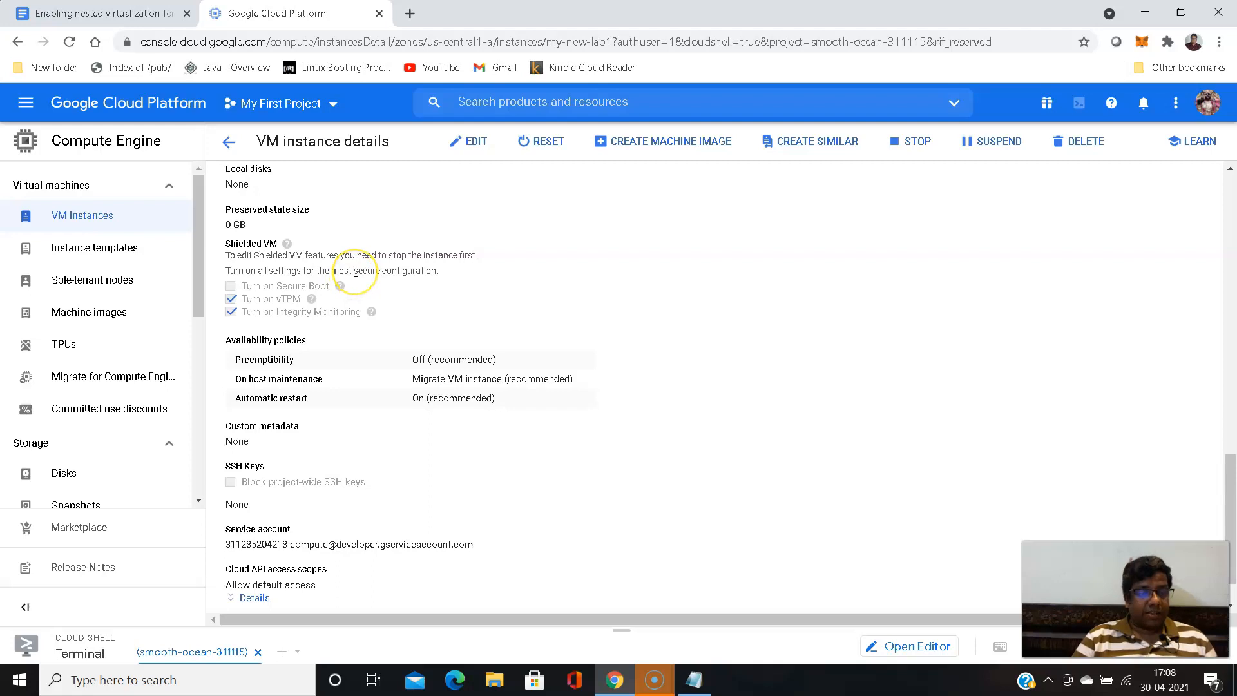
- Examine the instance's service account and API access scopes, and recheck its network and boot disk details
{"action": "scroll", "coordinate": [356, 272], "scroll_direction": "down", "scroll_amount": 1}
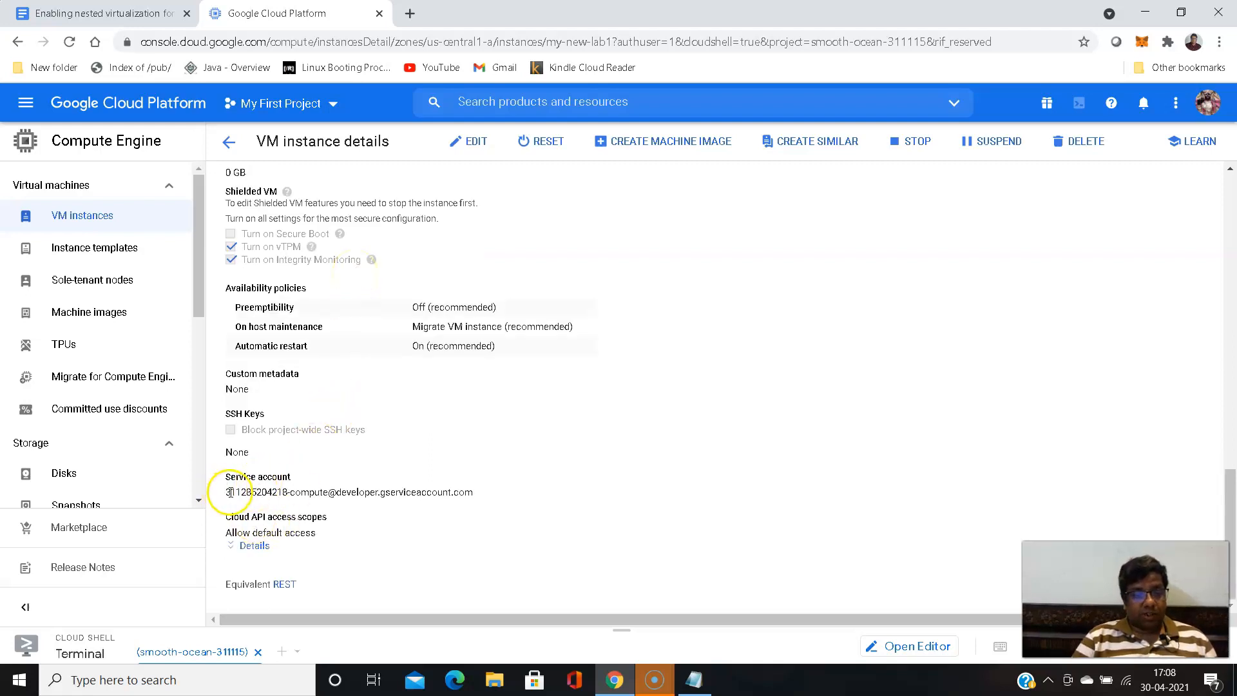
{"action": "left_click_drag", "start_coordinate": [226, 492], "coordinate": [486, 500]}
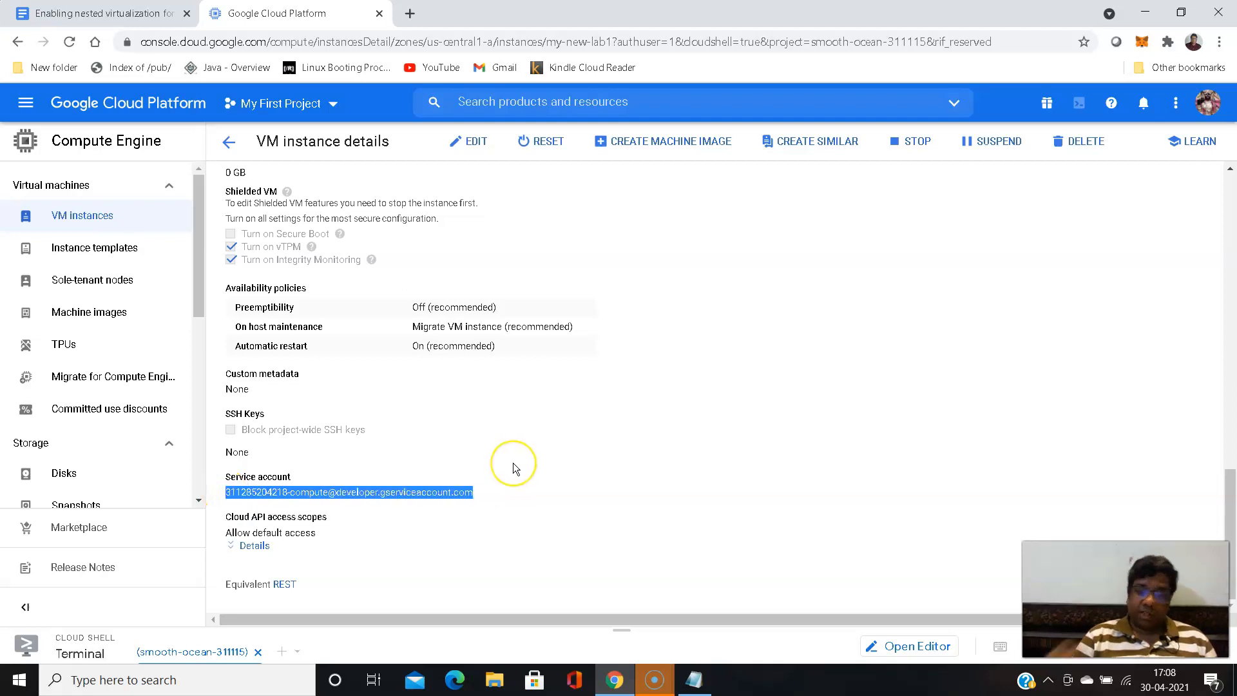
{"action": "left_click", "coordinate": [462, 461]}
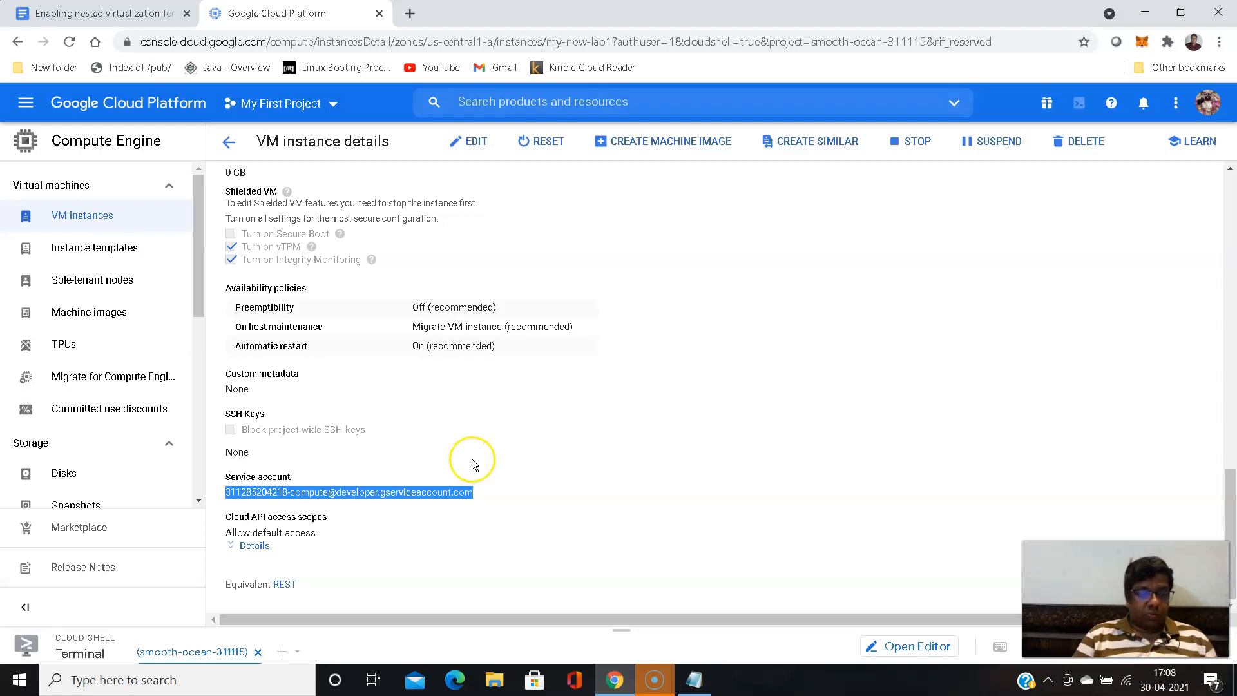
{"action": "scroll", "coordinate": [472, 462], "scroll_direction": "up", "scroll_amount": 1}
{"action": "scroll", "coordinate": [472, 459], "scroll_direction": "up", "scroll_amount": 1}
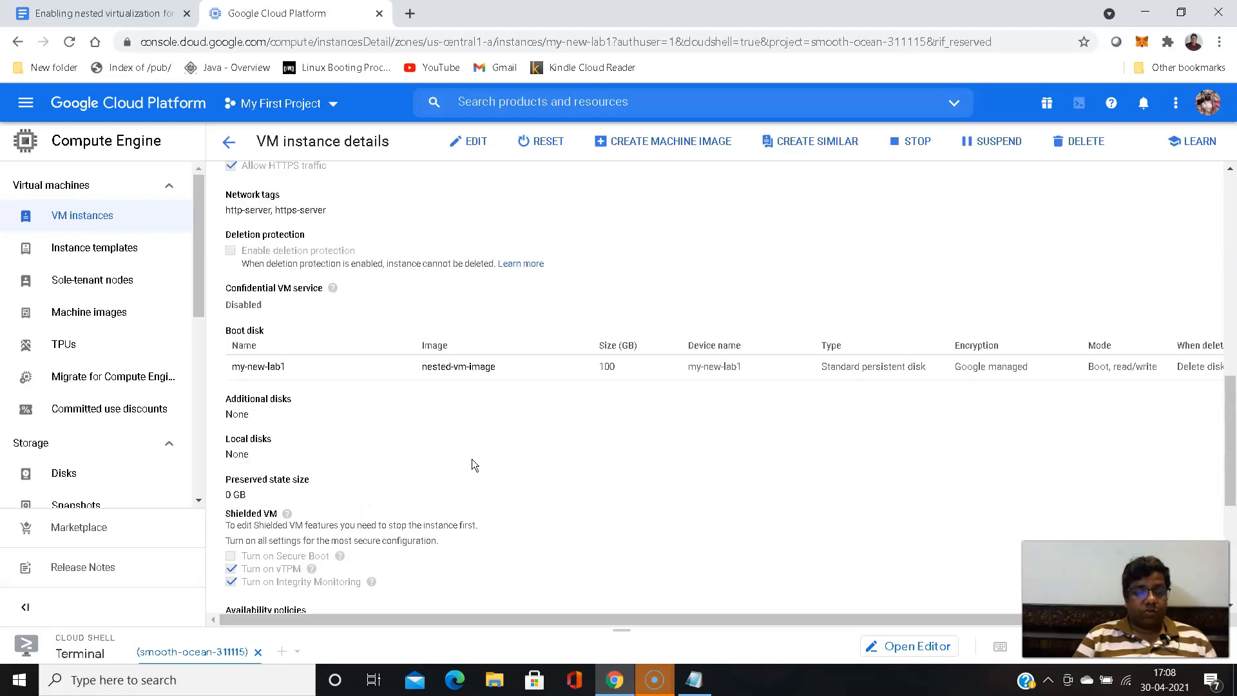
{"action": "scroll", "coordinate": [472, 458], "scroll_direction": "down", "scroll_amount": 5}
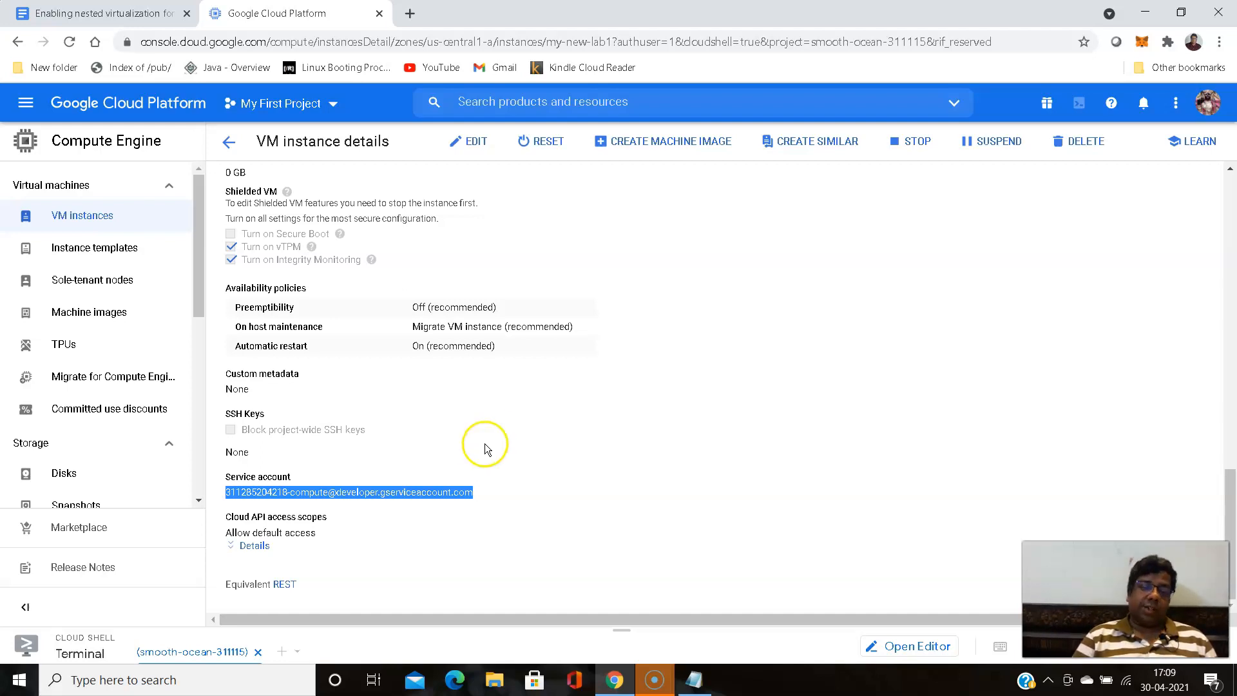
{"action": "left_click", "coordinate": [520, 422]}
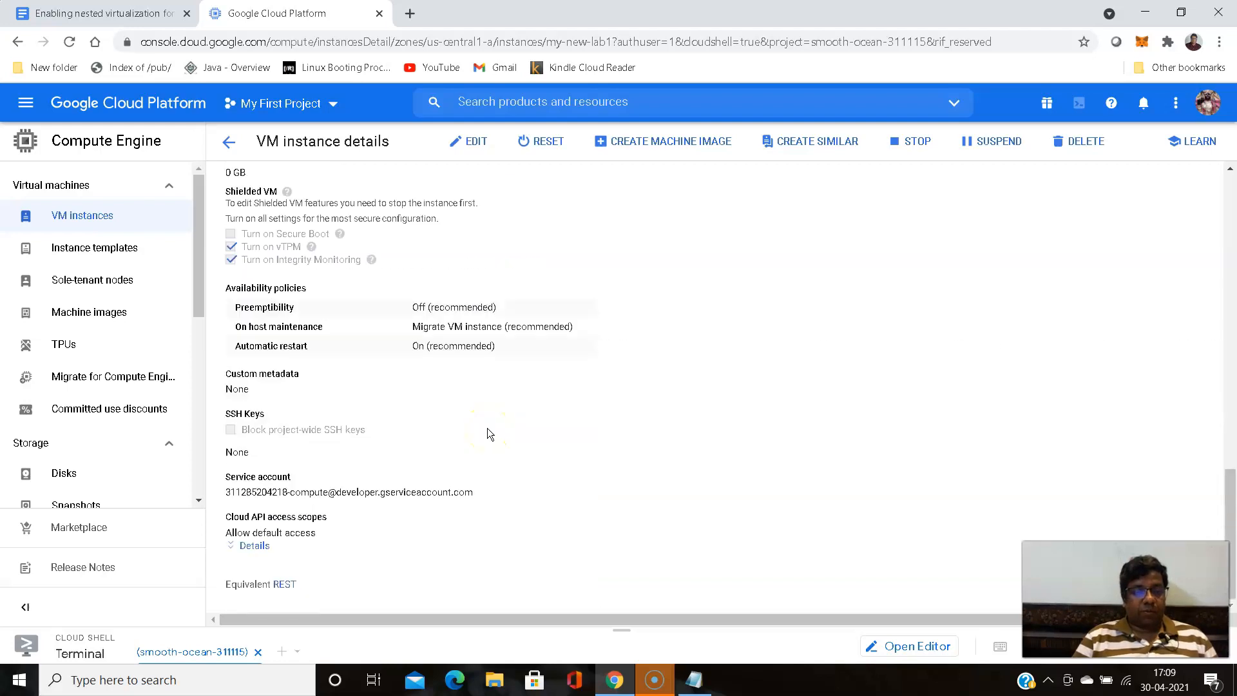
{"action": "scroll", "coordinate": [488, 429], "scroll_direction": "up", "scroll_amount": 10}
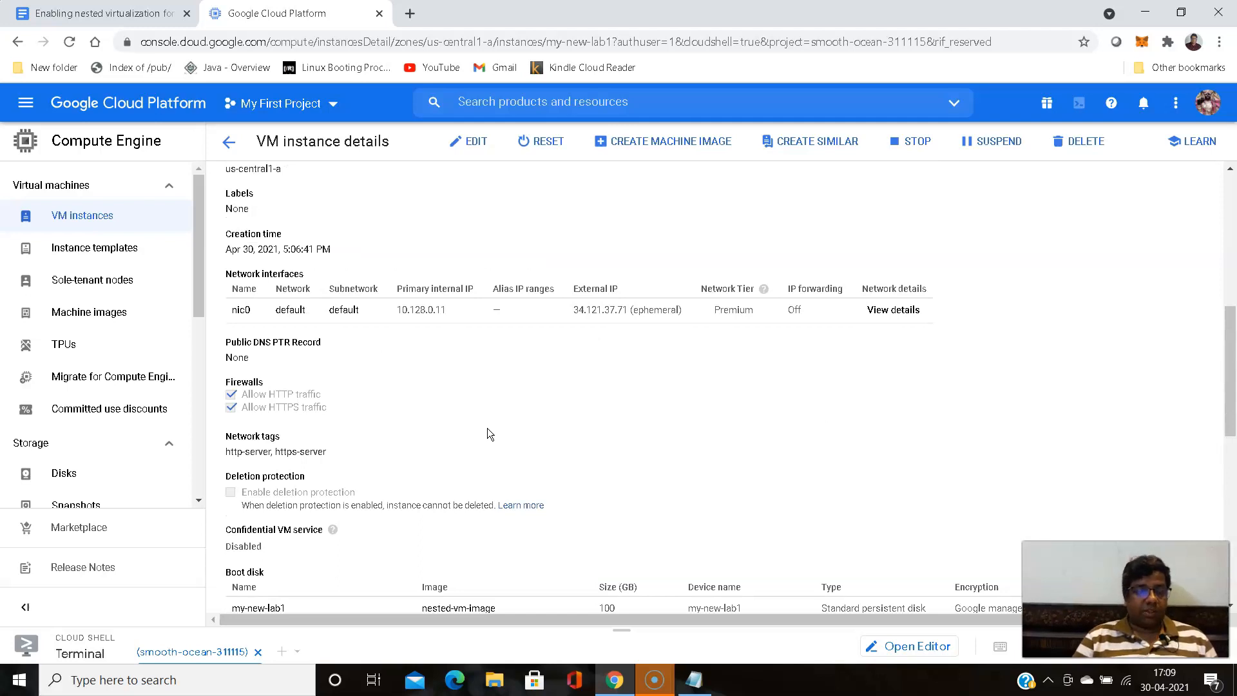
{"action": "scroll", "coordinate": [487, 429], "scroll_direction": "down", "scroll_amount": 10}
{"action": "scroll", "coordinate": [487, 428], "scroll_direction": "up", "scroll_amount": 15}
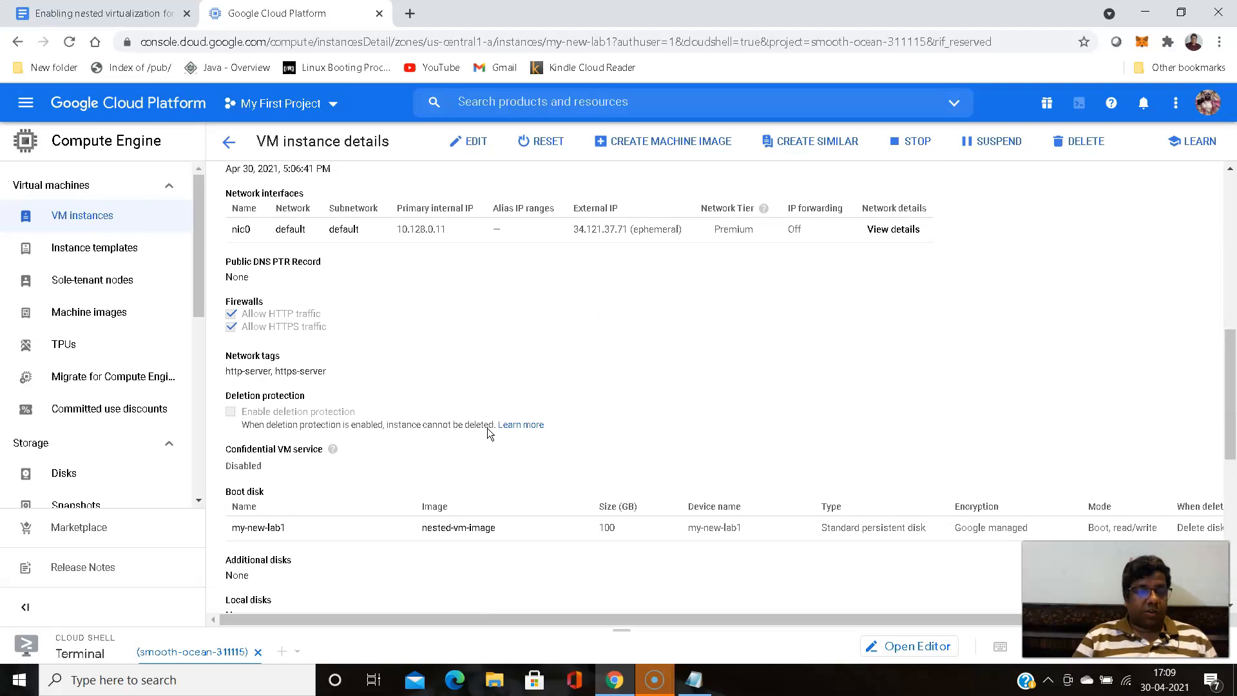
- Return to the VM instances list and copy the external IP address of my-new-lab1
{"action": "left_click", "coordinate": [199, 271]}
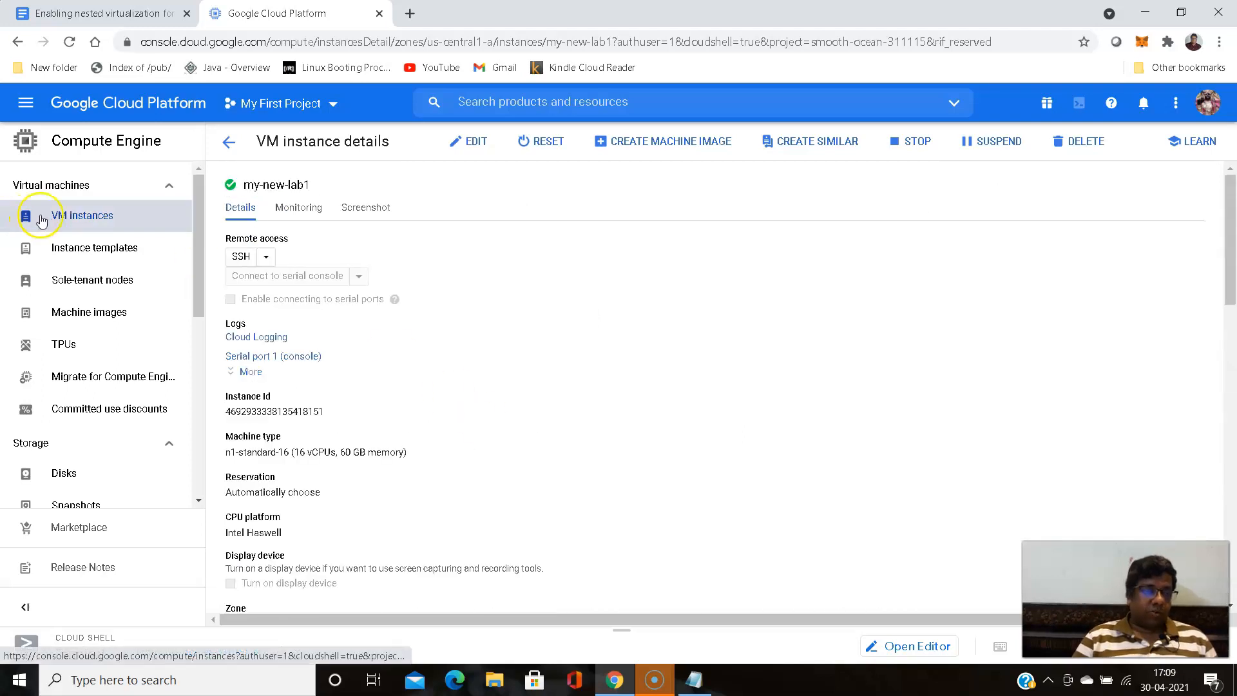
{"action": "left_click", "coordinate": [74, 216]}
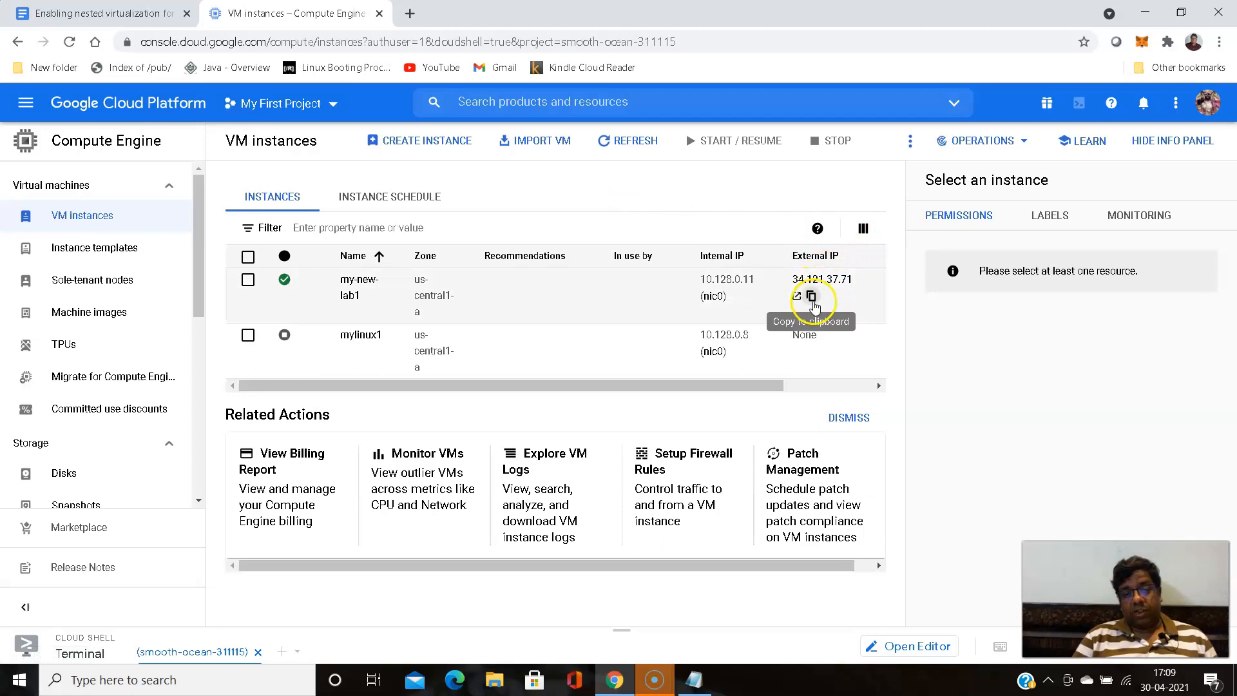
{"action": "left_click", "coordinate": [812, 298]}
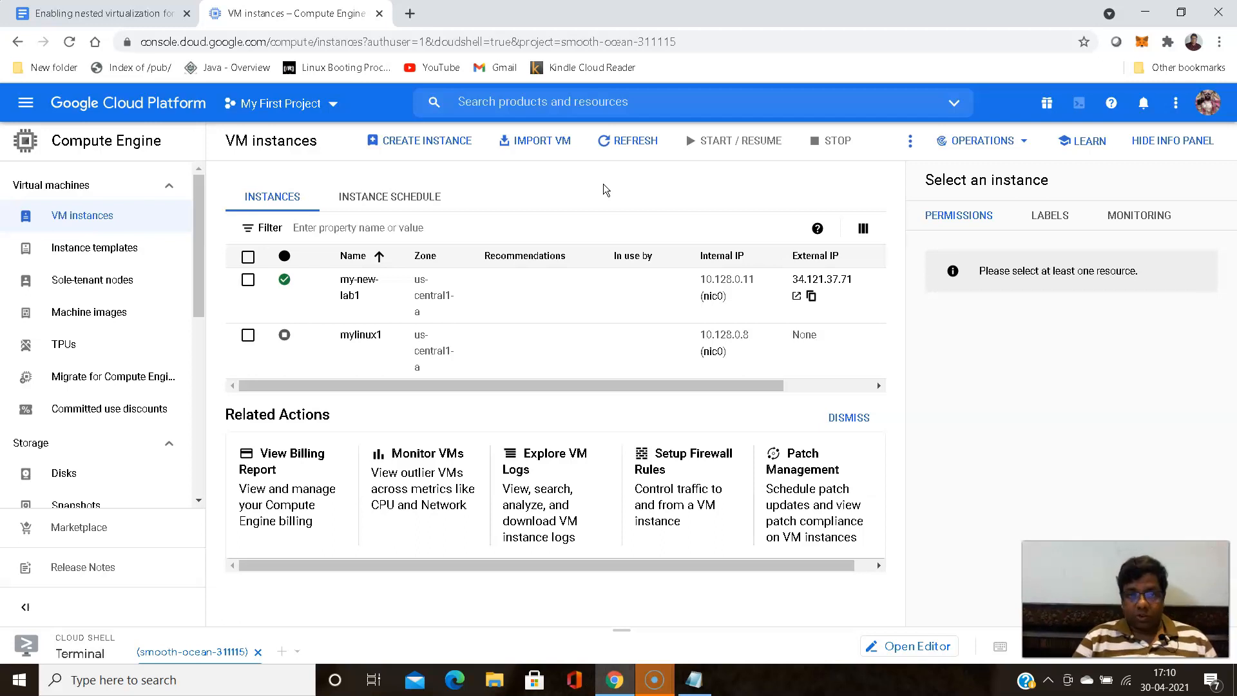
{"action": "left_click", "coordinate": [563, 189]}
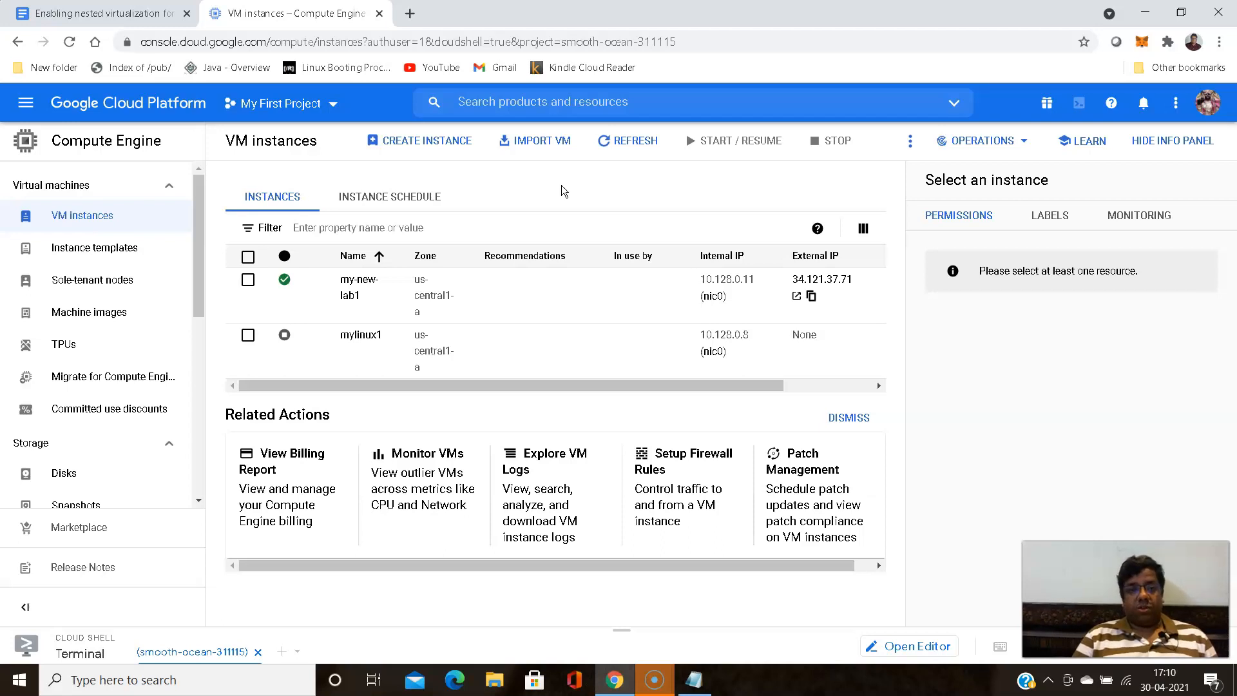
{"action": "left_click", "coordinate": [508, 174]}
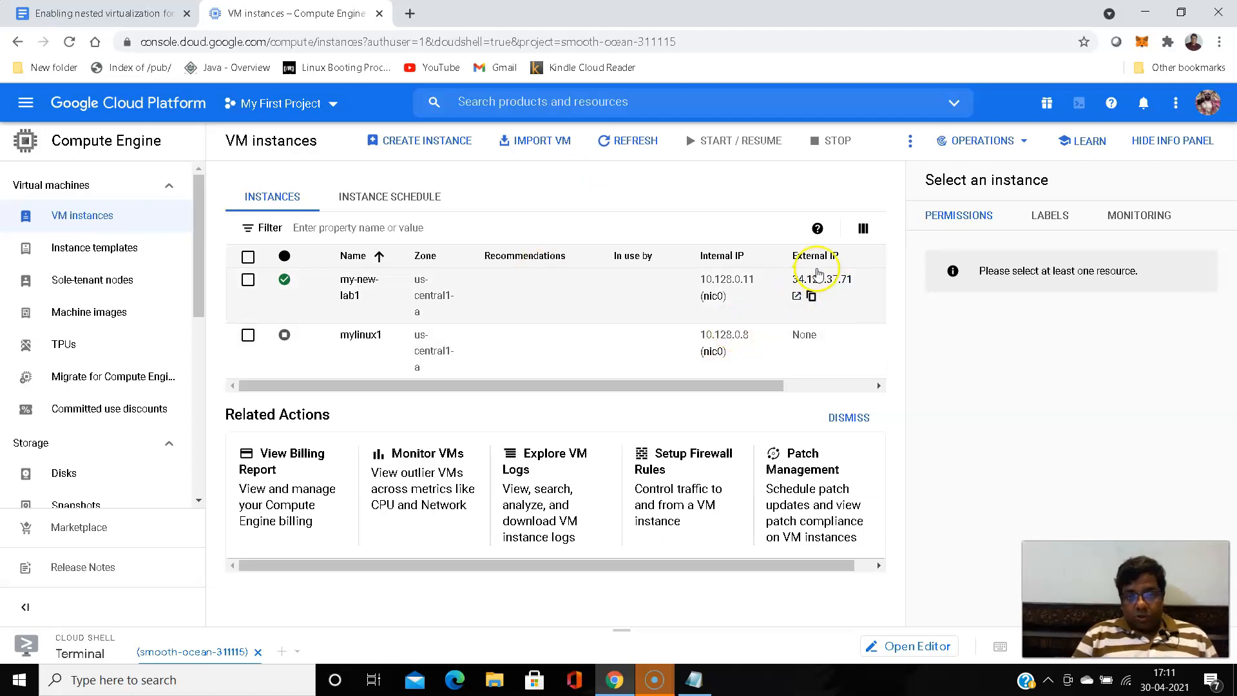
{"action": "left_click", "coordinate": [812, 298]}
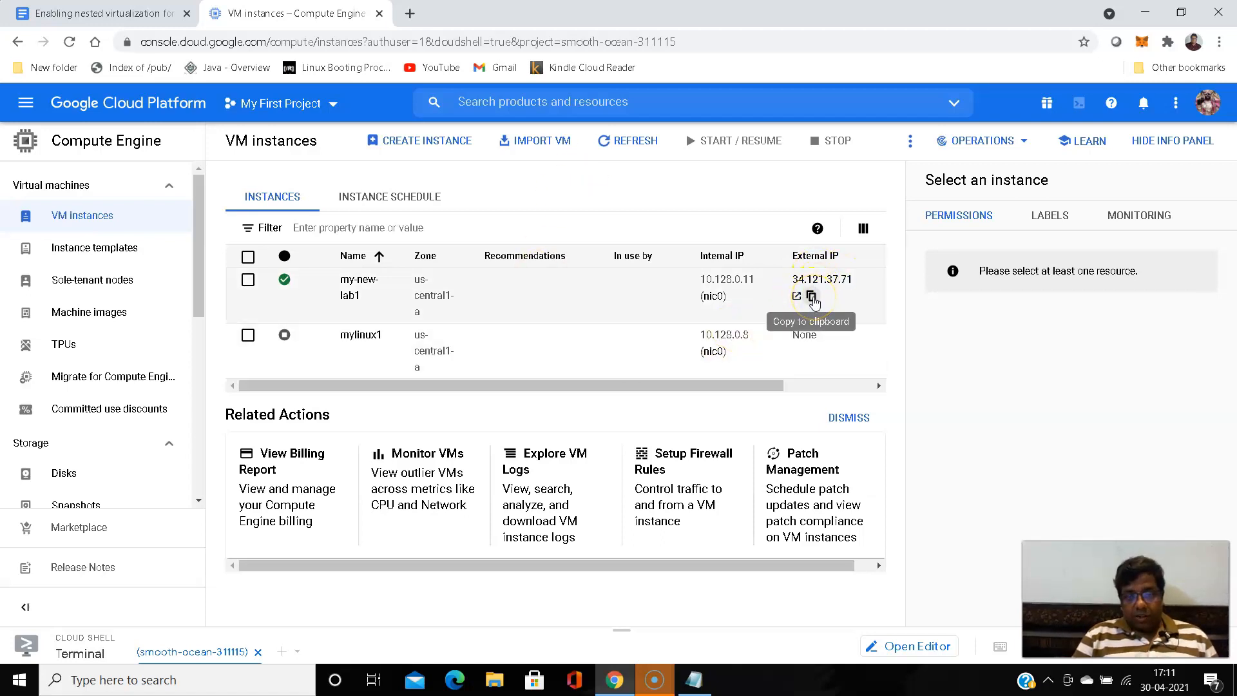
{"action": "left_click", "coordinate": [814, 298]}
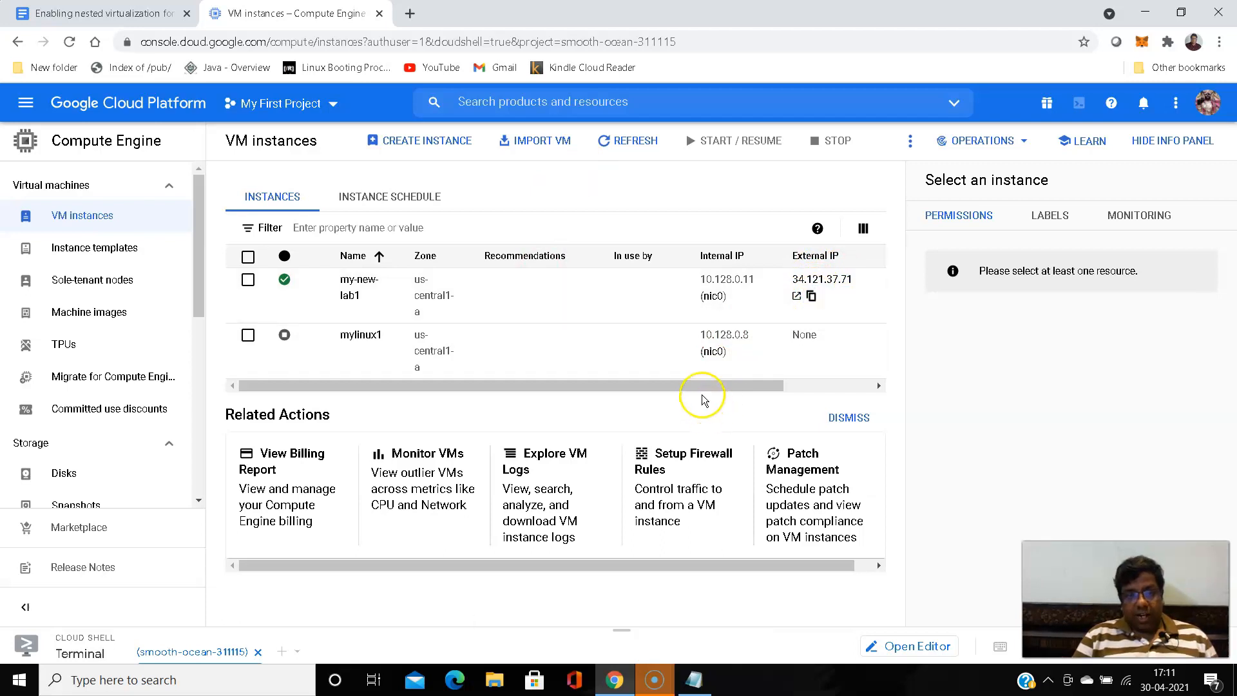
- Open a browser-based SSH session to my-new-lab1
{"action": "left_click_drag", "start_coordinate": [702, 392], "coordinate": [813, 382]}
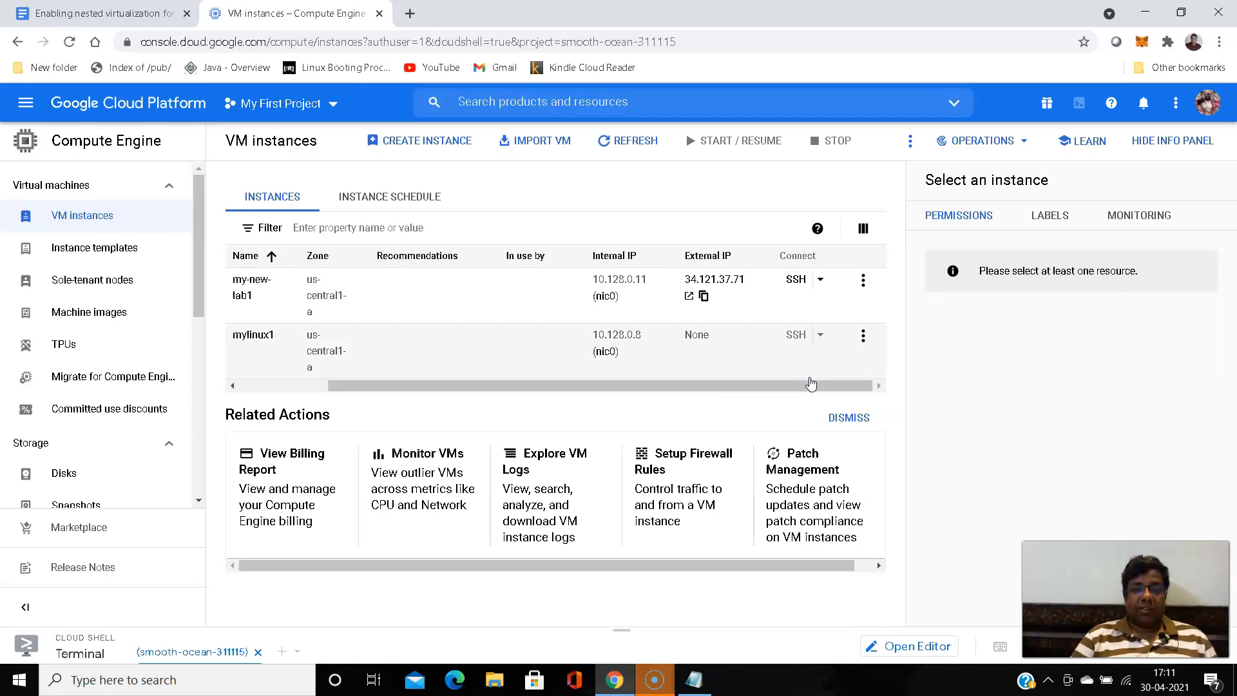
{"action": "left_click", "coordinate": [806, 385]}
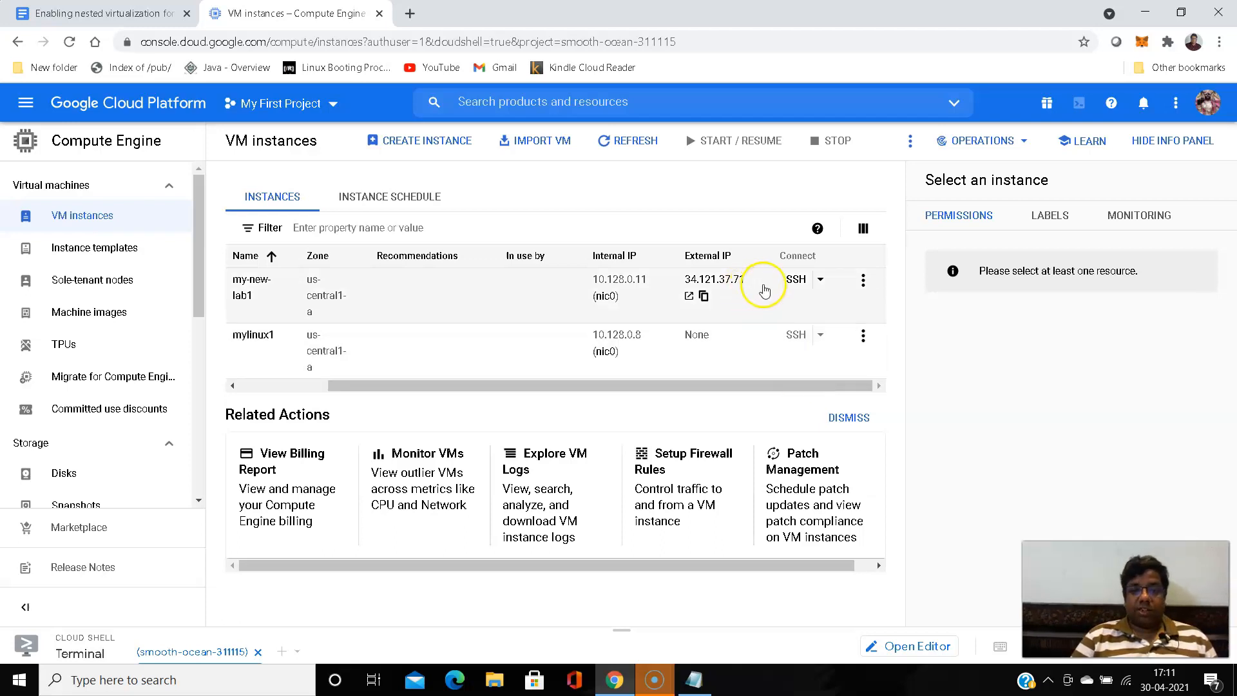
{"action": "left_click", "coordinate": [797, 277]}
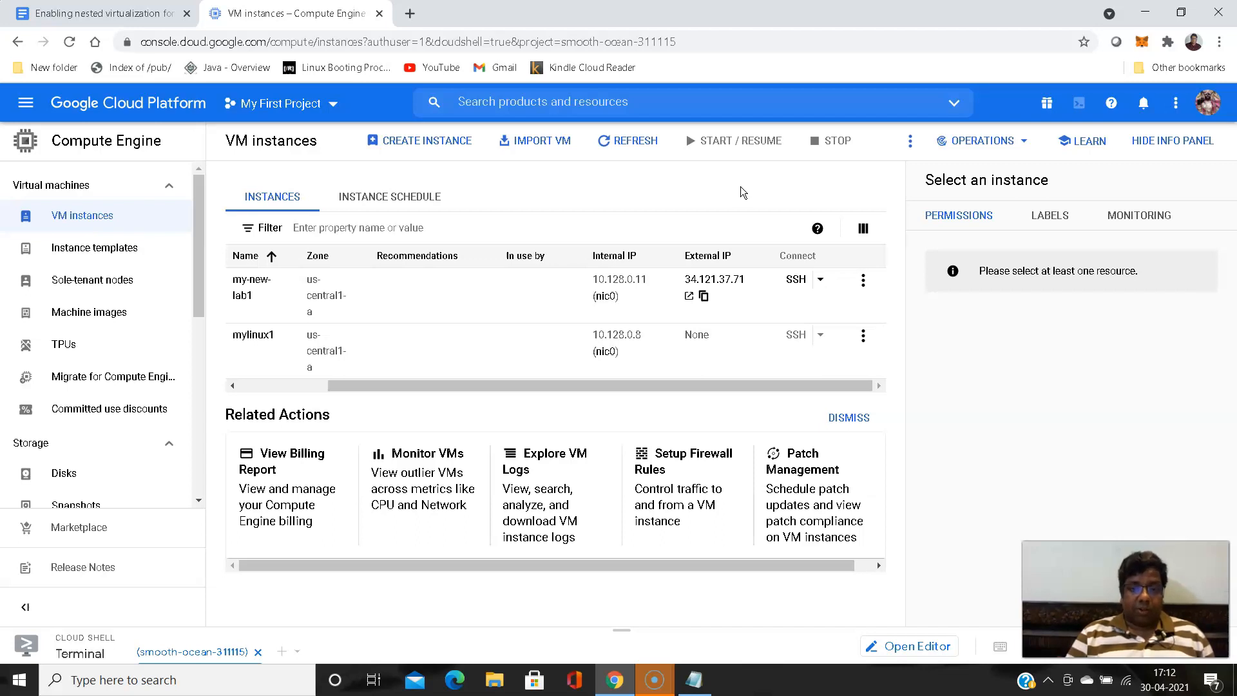
{"action": "left_click", "coordinate": [794, 282]}
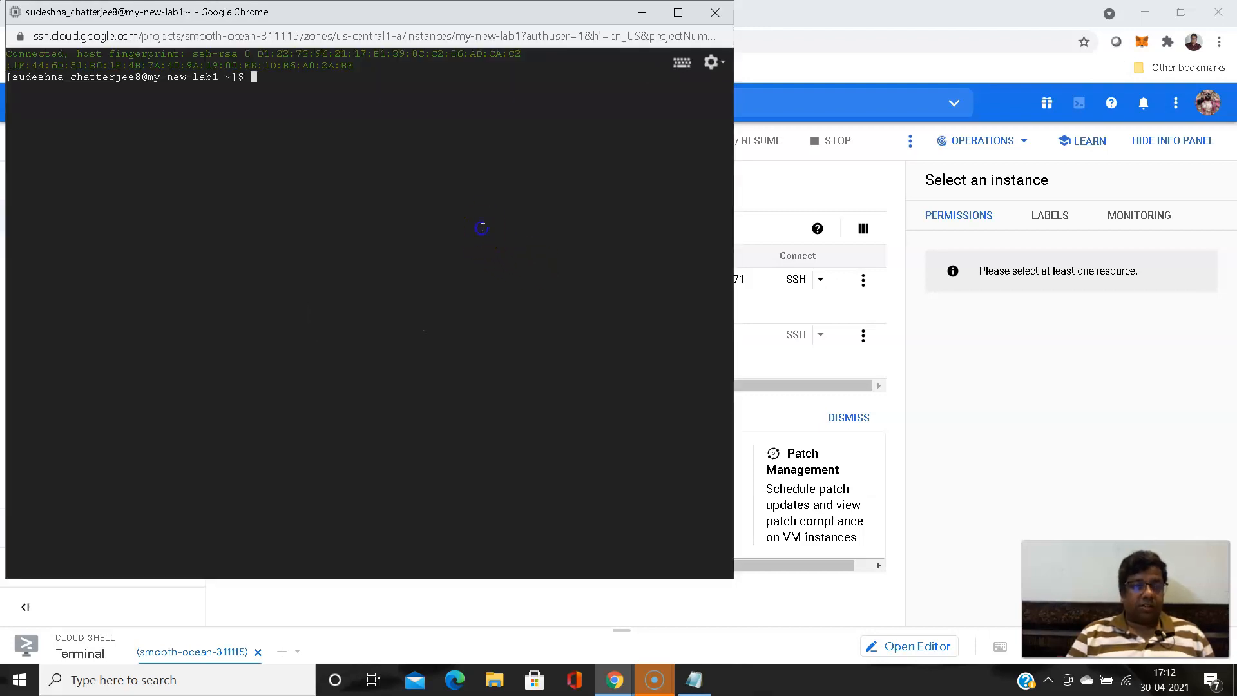
- Switch to the root user in the SSH session with sudo su -
{"action": "left_click", "coordinate": [444, 248]}
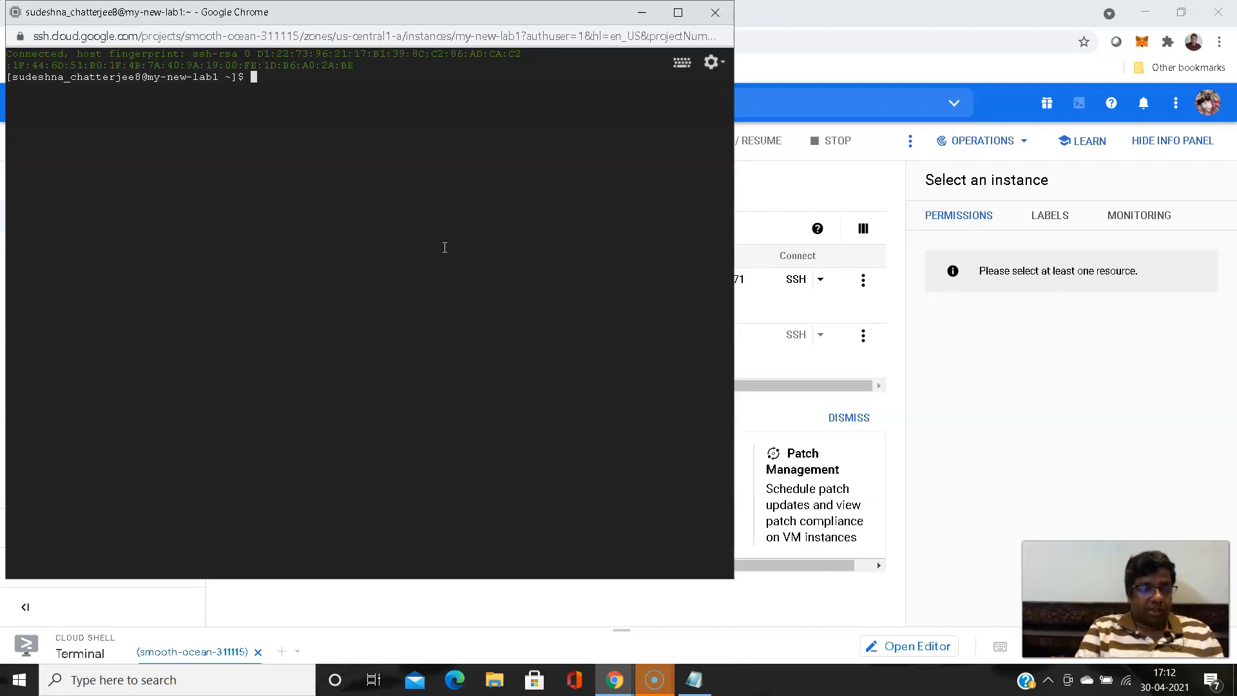
{"action": "type", "text": "sudo"}
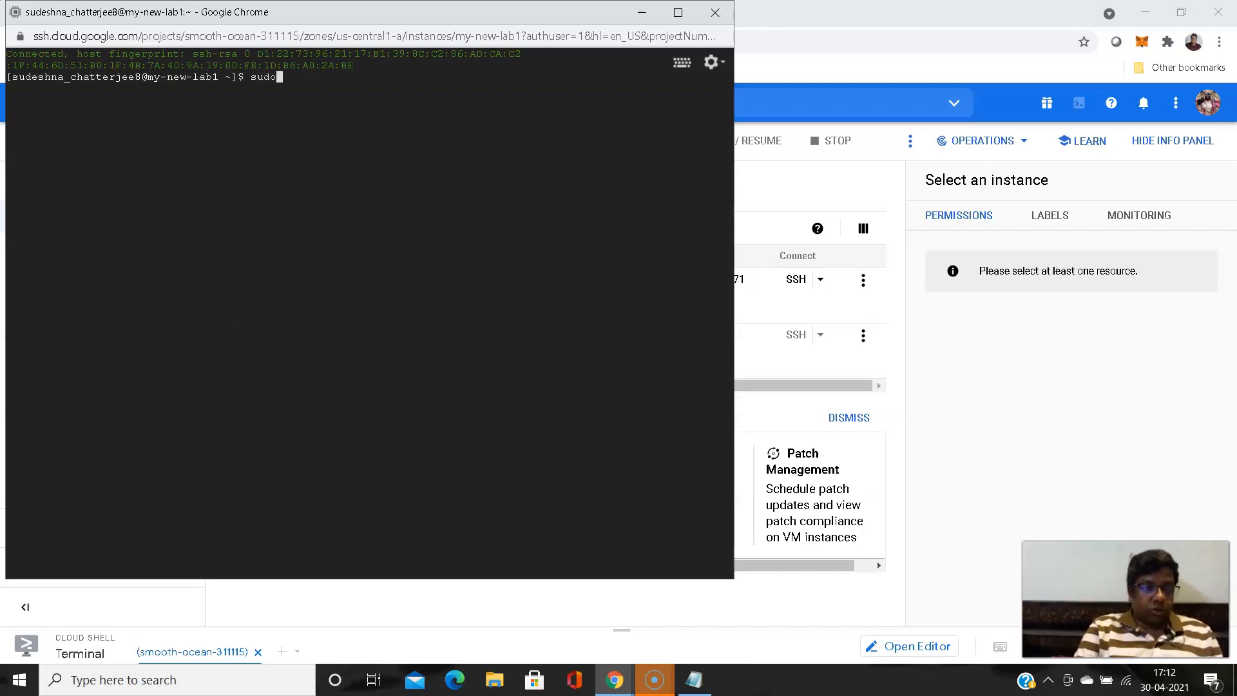
{"action": "type", "text": "s"}
{"action": "key", "text": "BackSpace"}
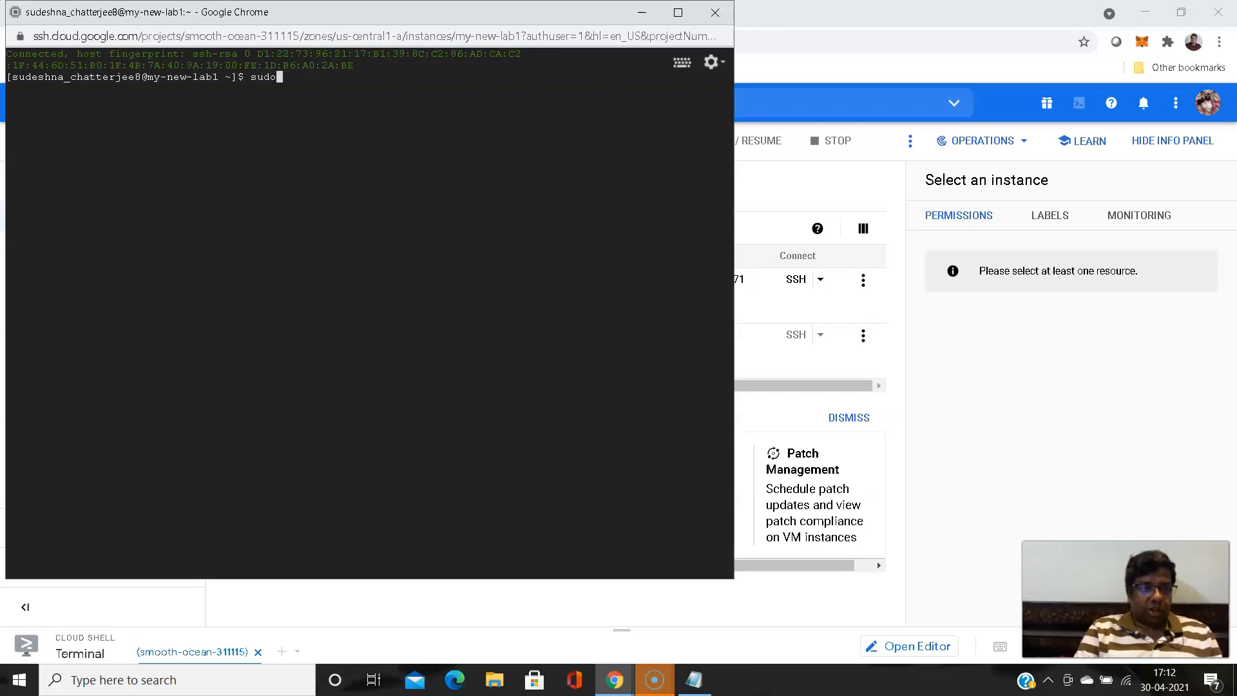
{"action": "type", "text": "su -"}
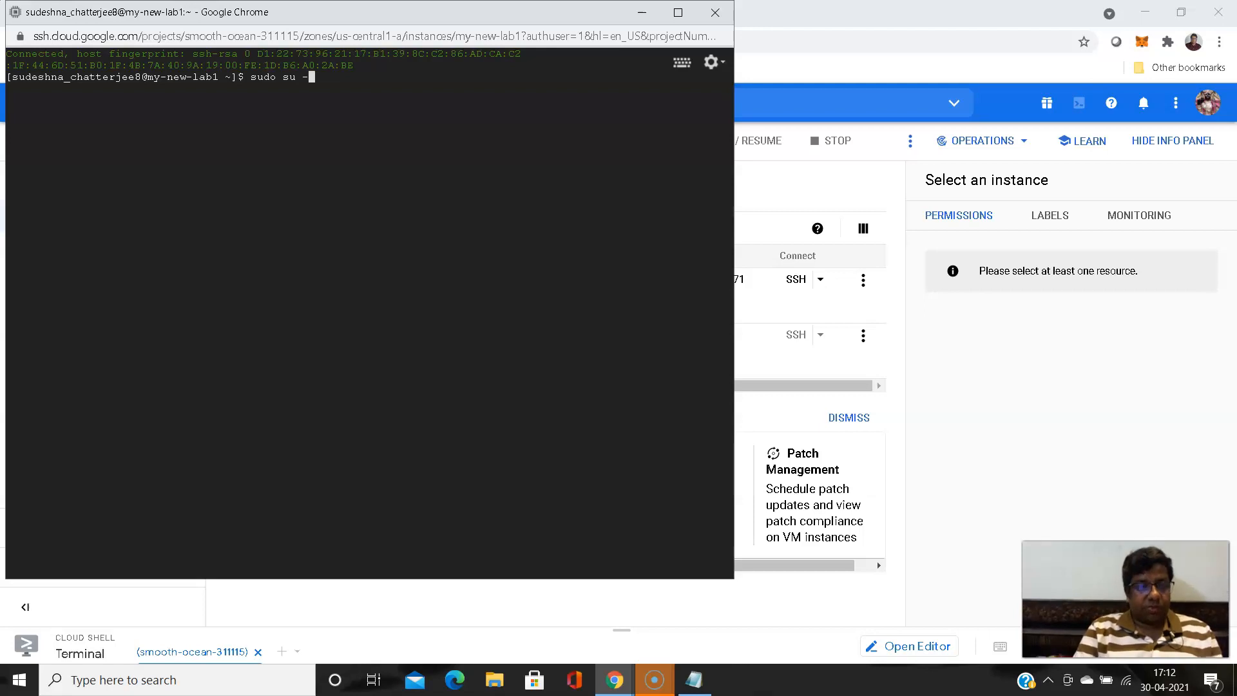
{"action": "key", "text": "Return"}
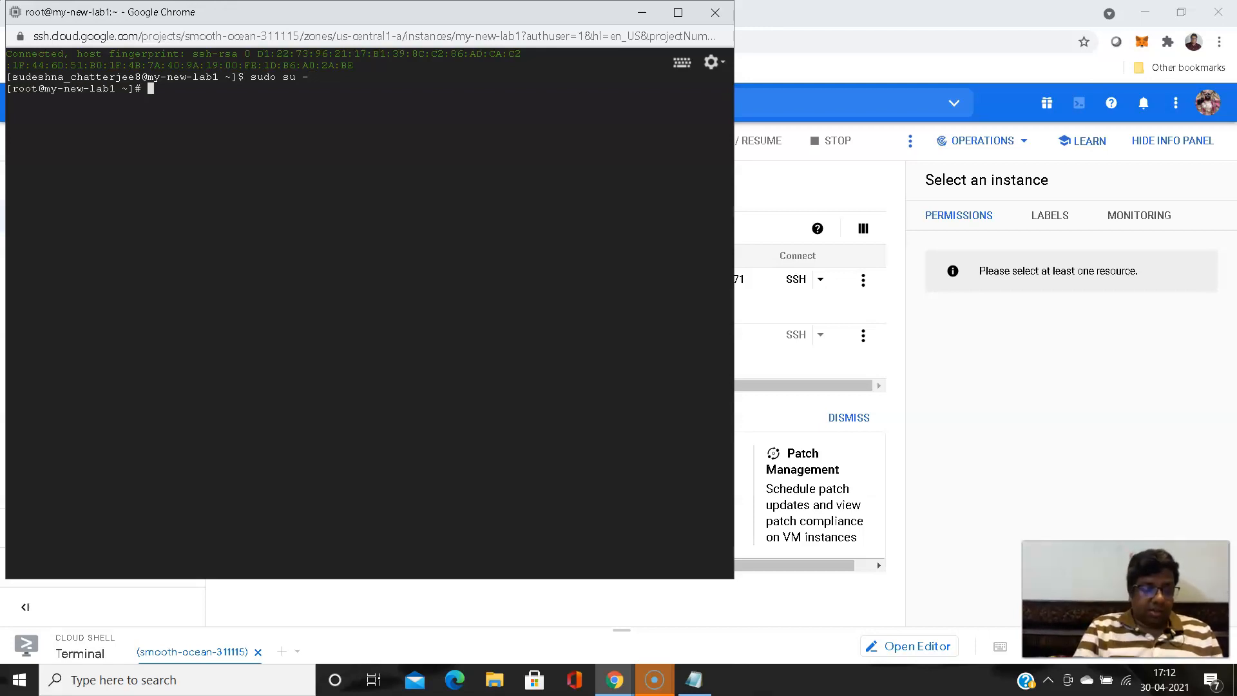
- Display the VM's operating system release details with cat /etc/*release and check the version
{"action": "type", "text": "cat "}
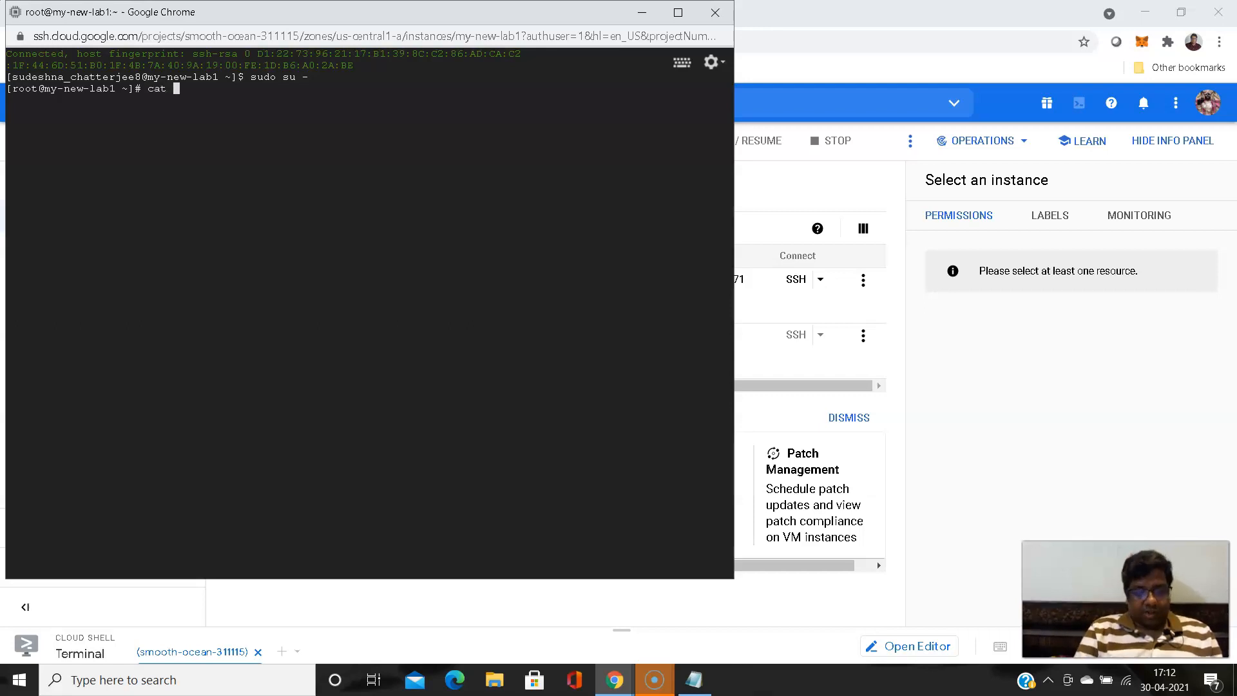
{"action": "type", "text": "/etc/"}
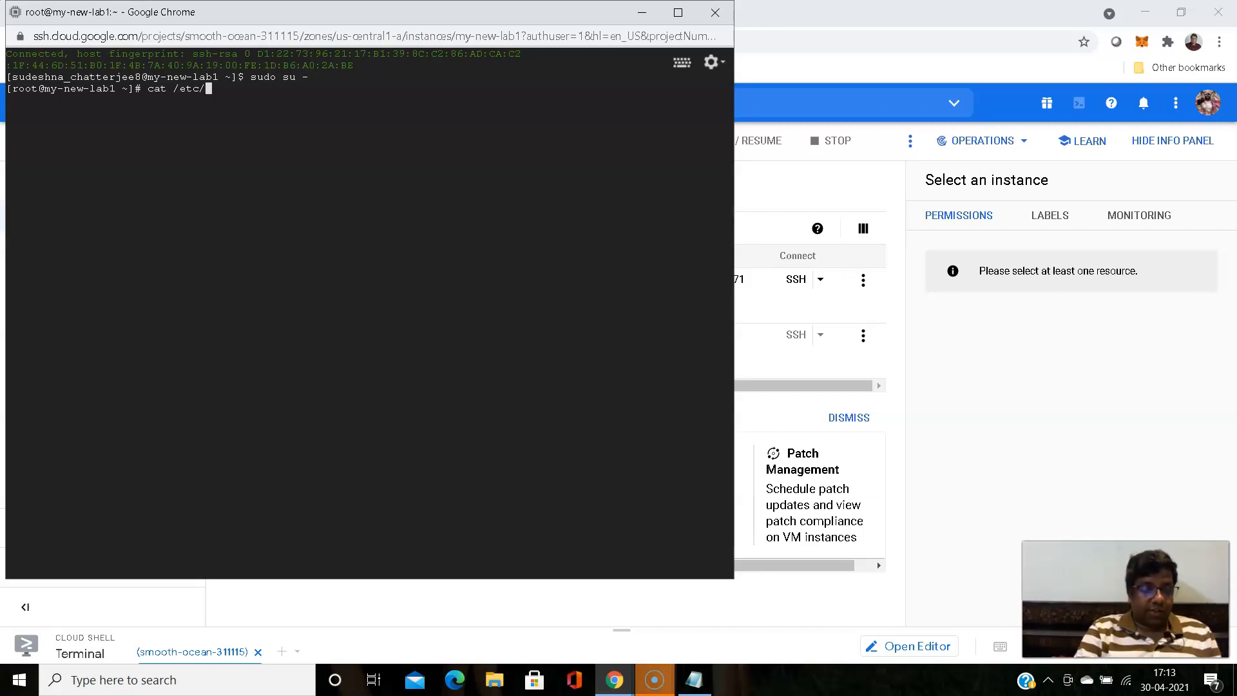
{"action": "type", "text": "*release"}
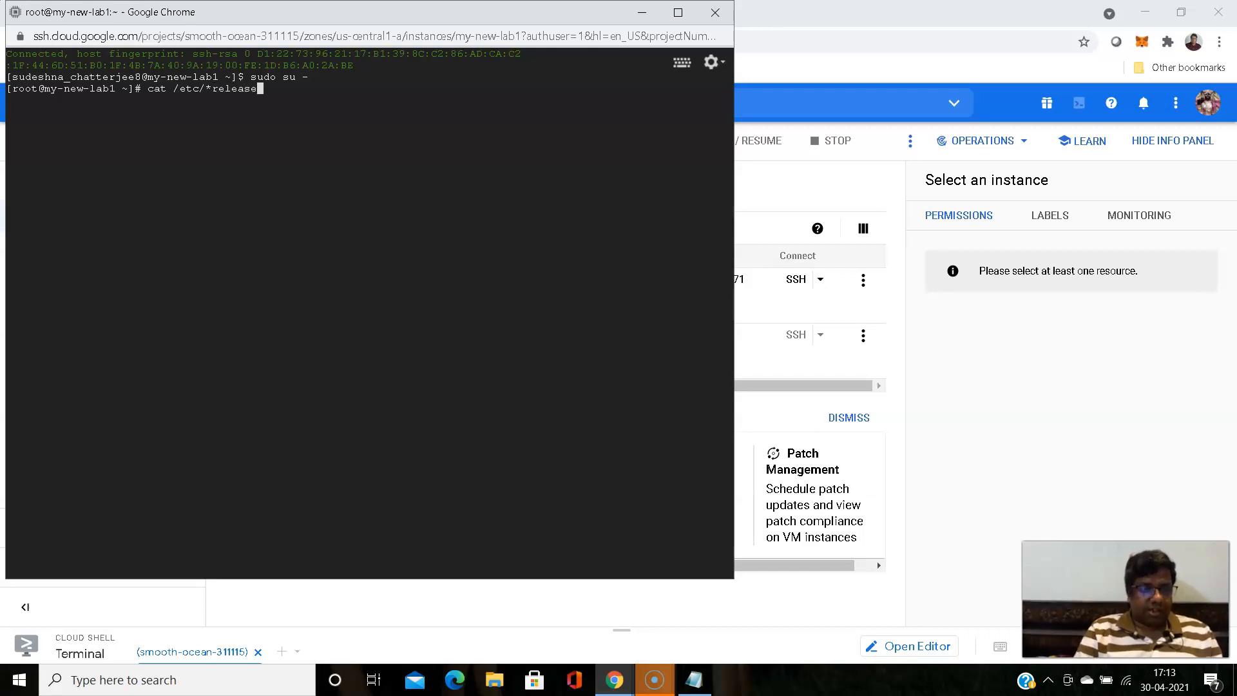
{"action": "key", "text": "Return"}
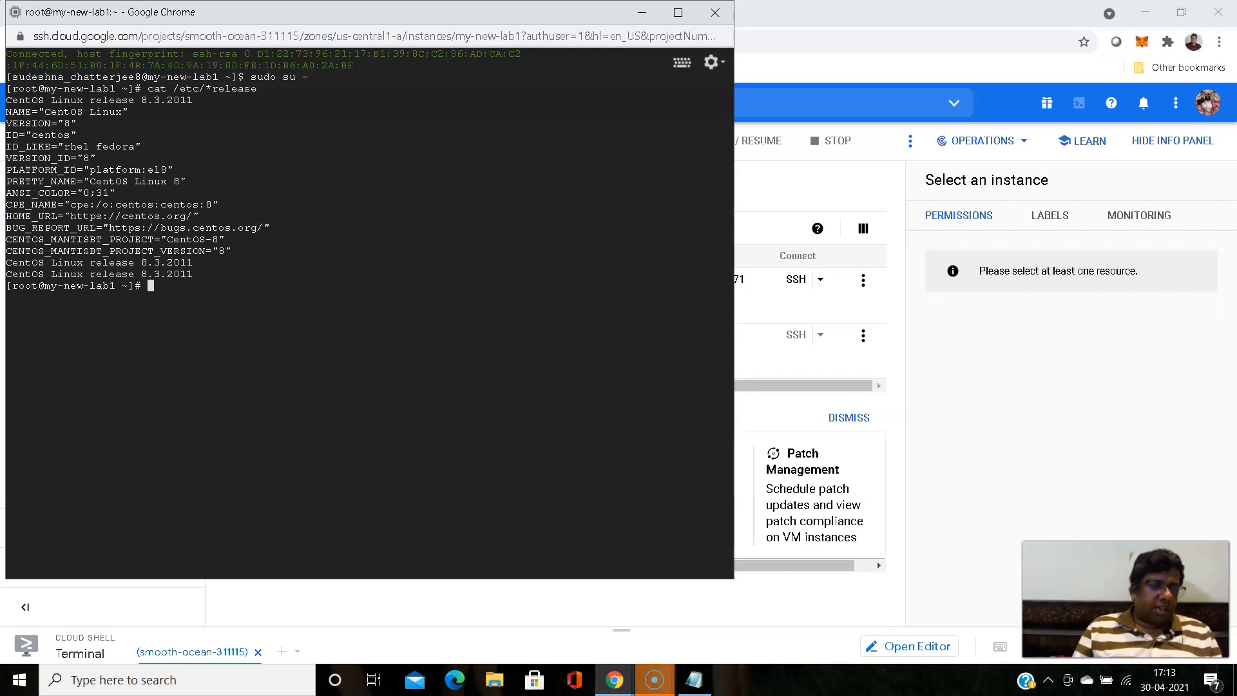
{"action": "left_click_drag", "start_coordinate": [60, 123], "coordinate": [73, 123]}
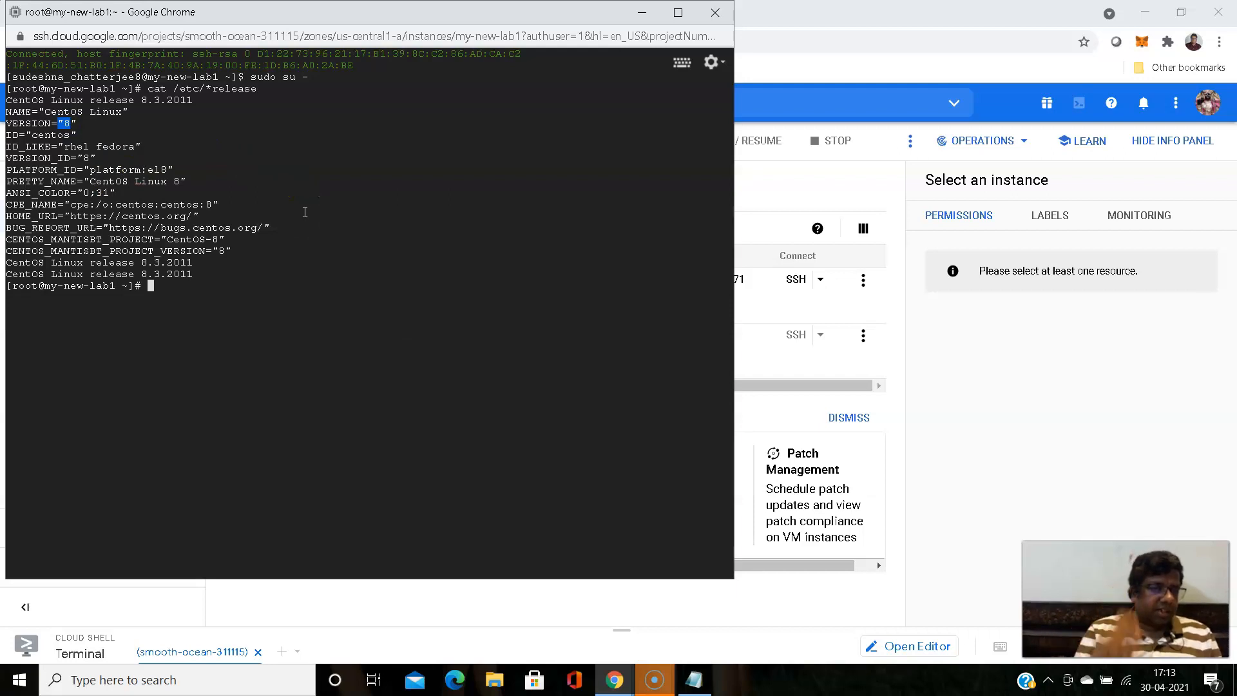
- Check the VM's kernel release with uname -r
{"action": "type", "text": "uname -r"}
{"action": "key", "text": "Return"}
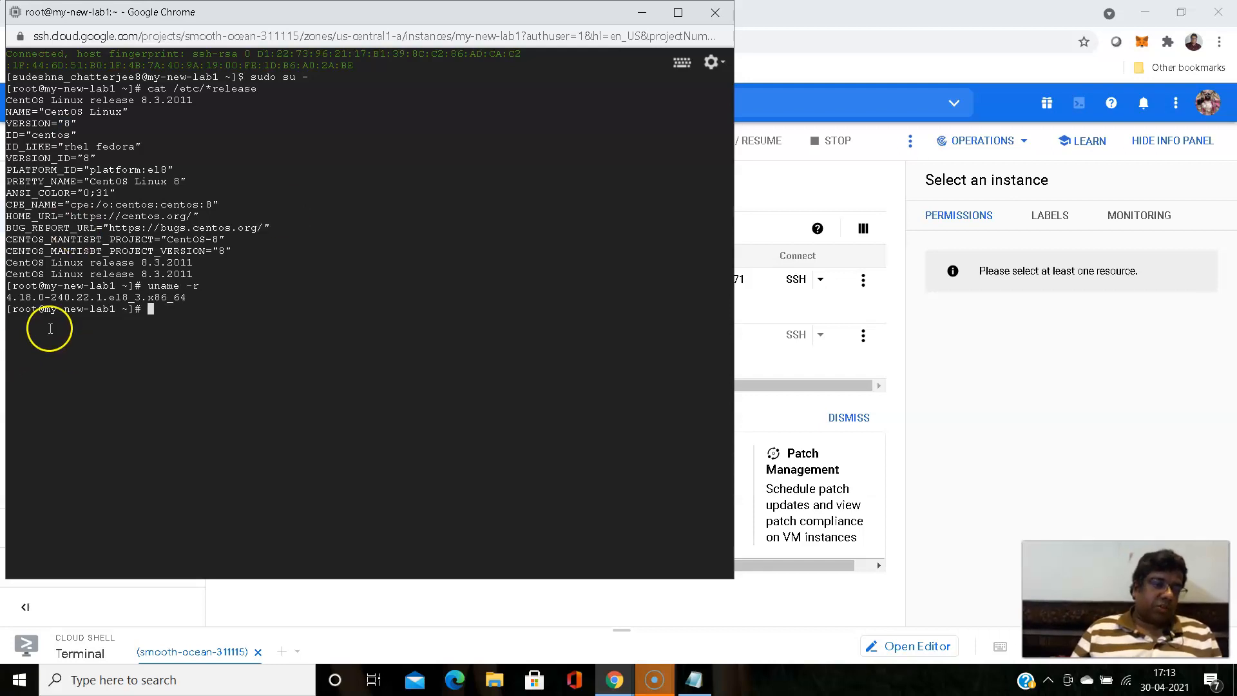
{"action": "left_click_drag", "start_coordinate": [7, 299], "coordinate": [130, 294]}
{"action": "left_click", "coordinate": [261, 306]}
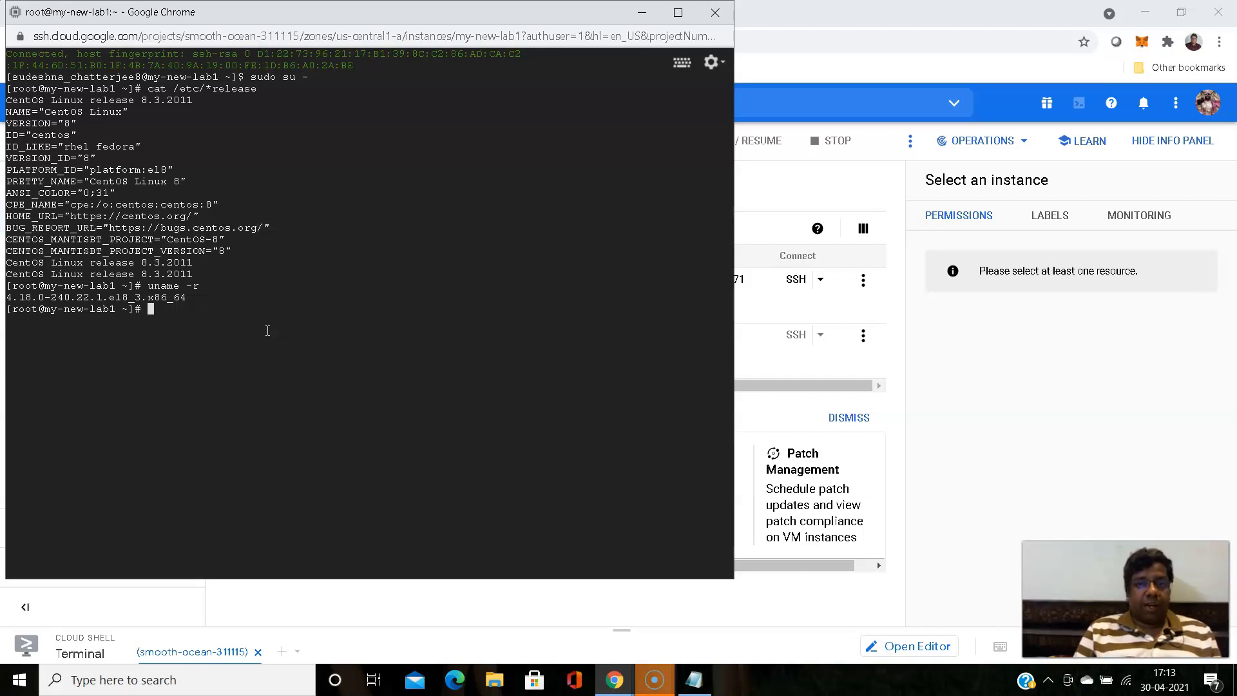
- Check the CPU for virtualization support by running cat /proc/cpuinfo |grep vmx
{"action": "type", "text": "cat /p"}
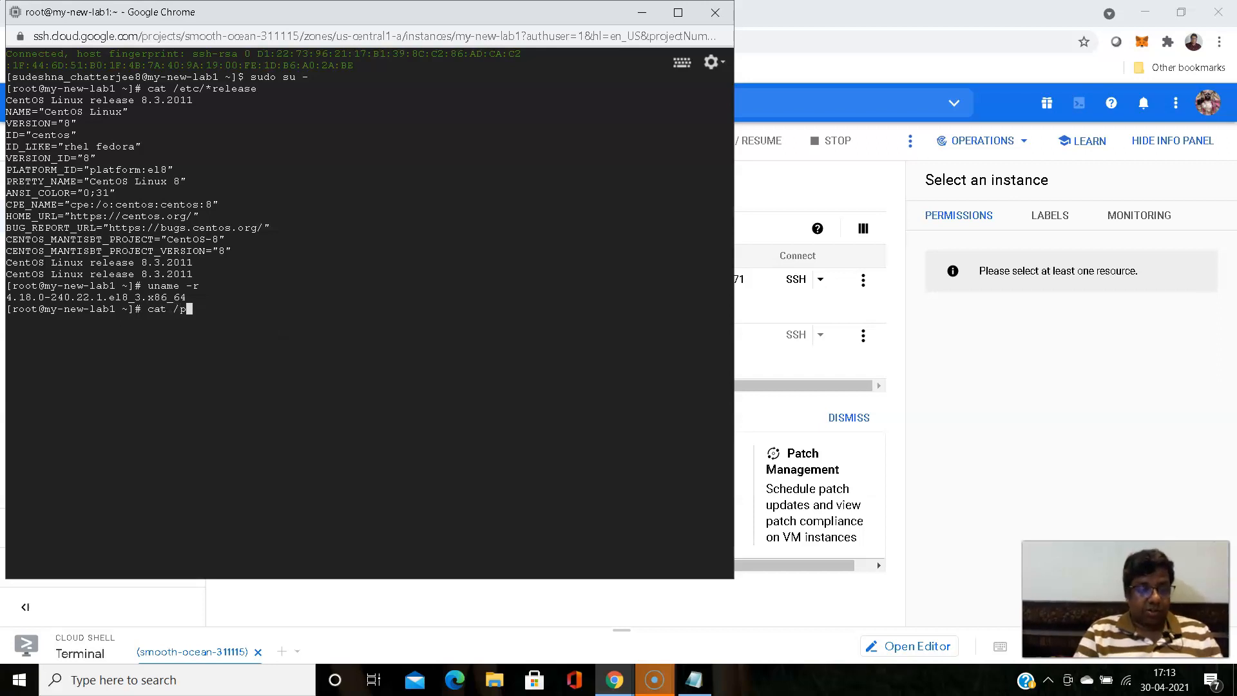
{"action": "type", "text": "roc/cpu"}
{"action": "key", "text": "Tab"}
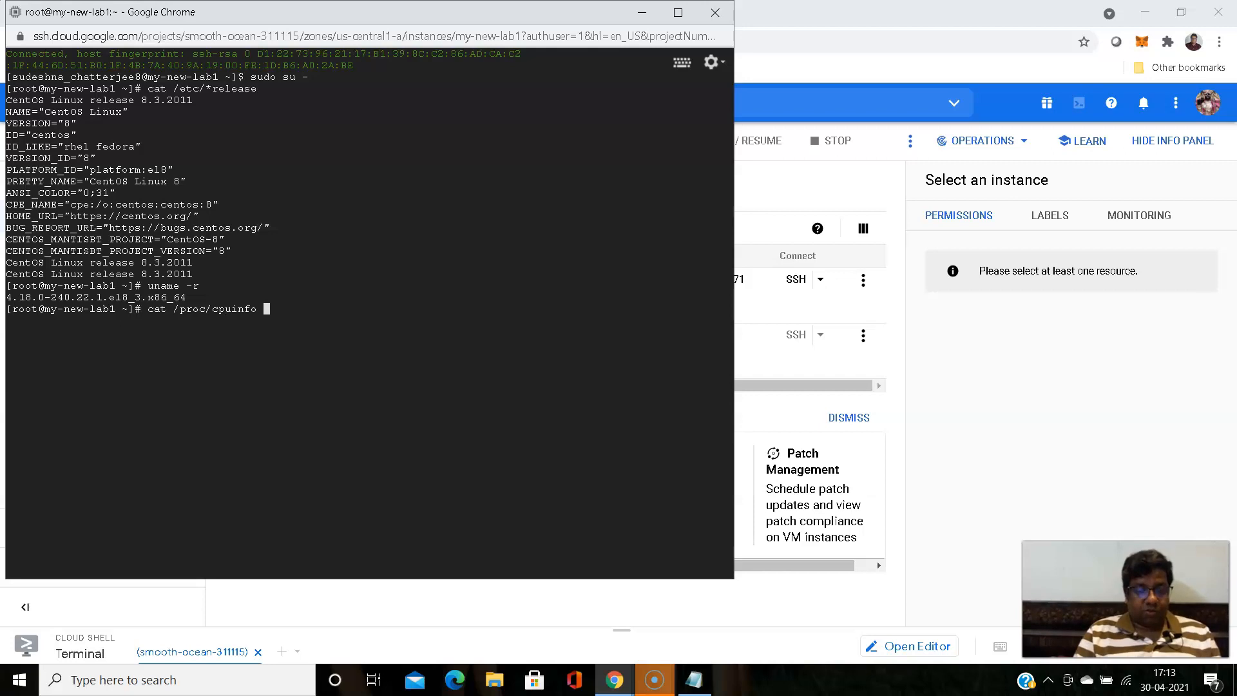
{"action": "type", "text": "|grep "}
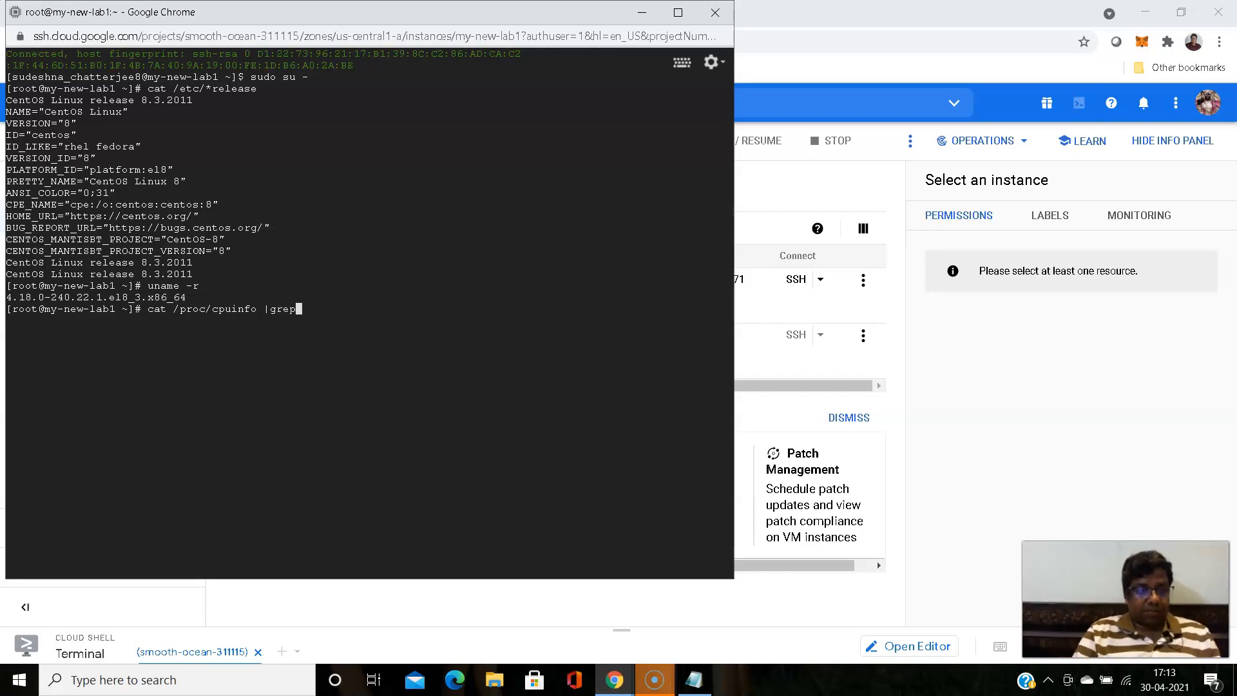
{"action": "type", "text": "vmx"}
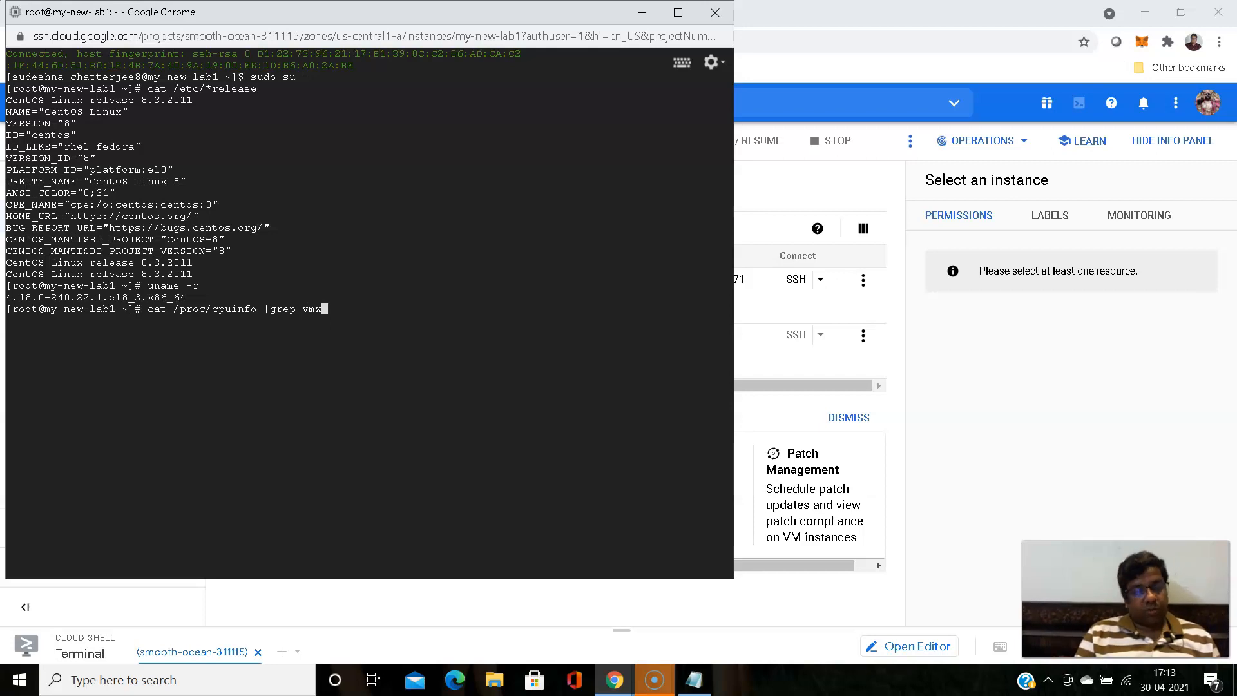
{"action": "key", "text": "Return"}
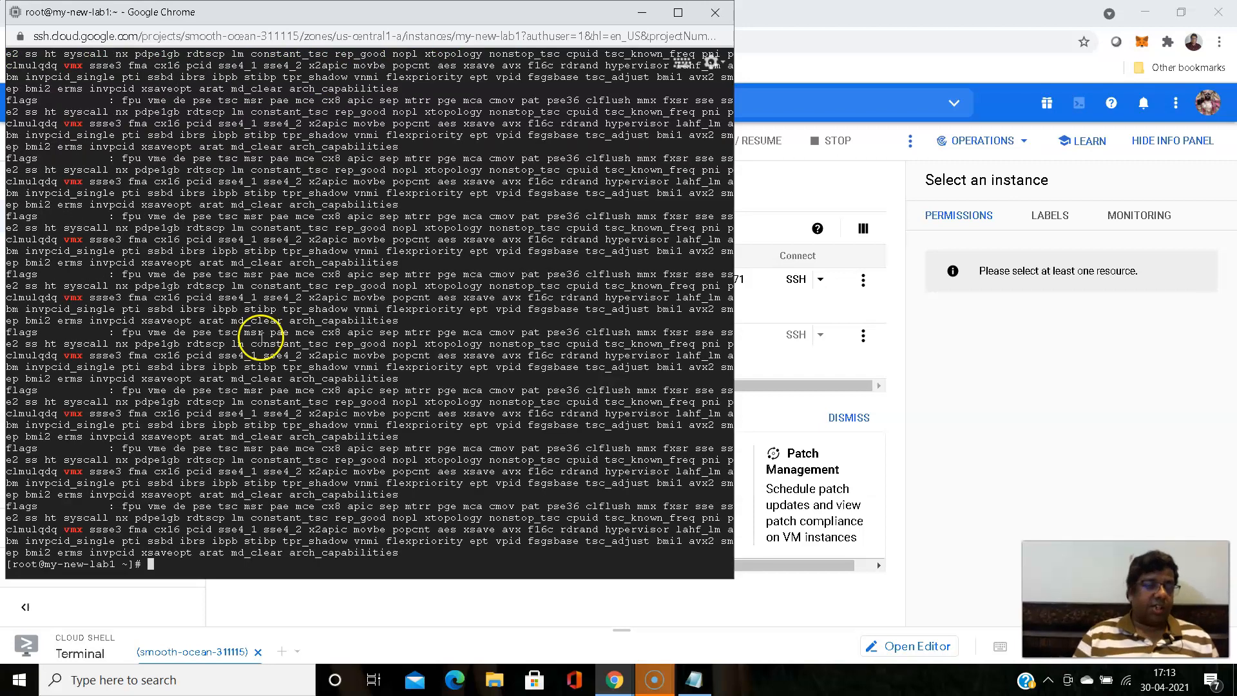
- Count the VM's processors with cat /proc/cpuinfo |grep processor|wc -l
{"action": "key", "text": "Up"}
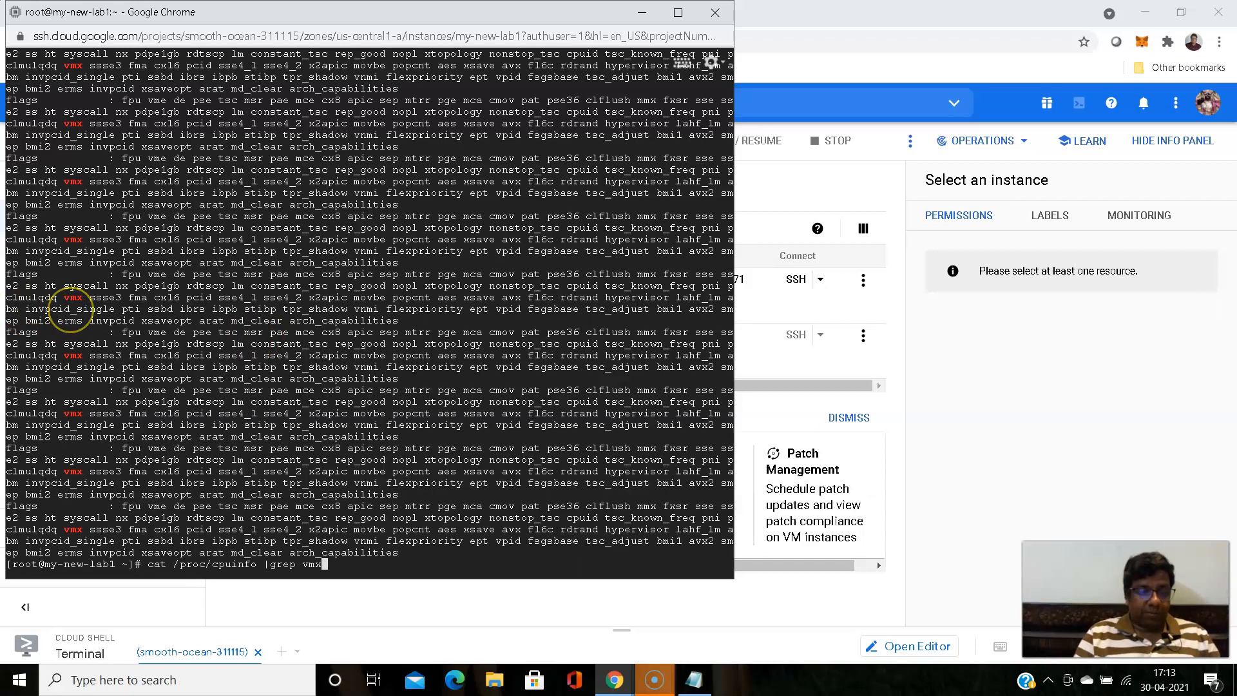
{"action": "key", "text": "BackSpace"}
{"action": "key", "text": "BackSpace"}
{"action": "key", "text": "BackSpace"}
{"action": "type", "text": "processor"}
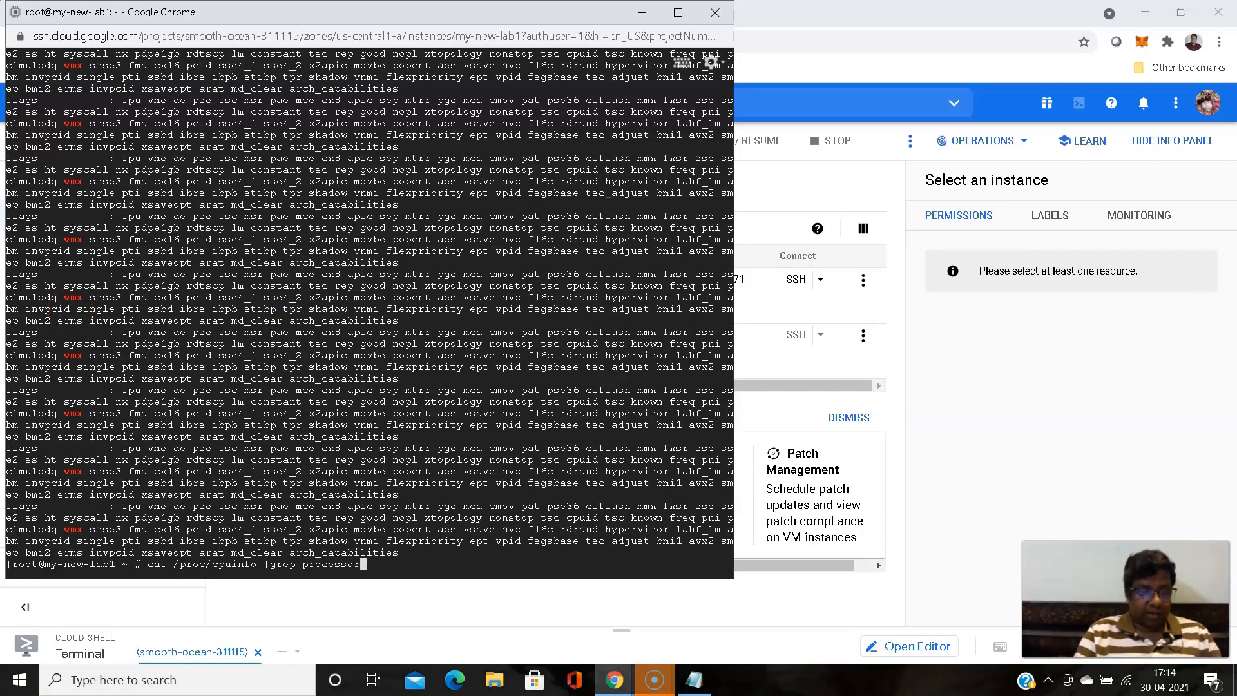
{"action": "type", "text": "|"}
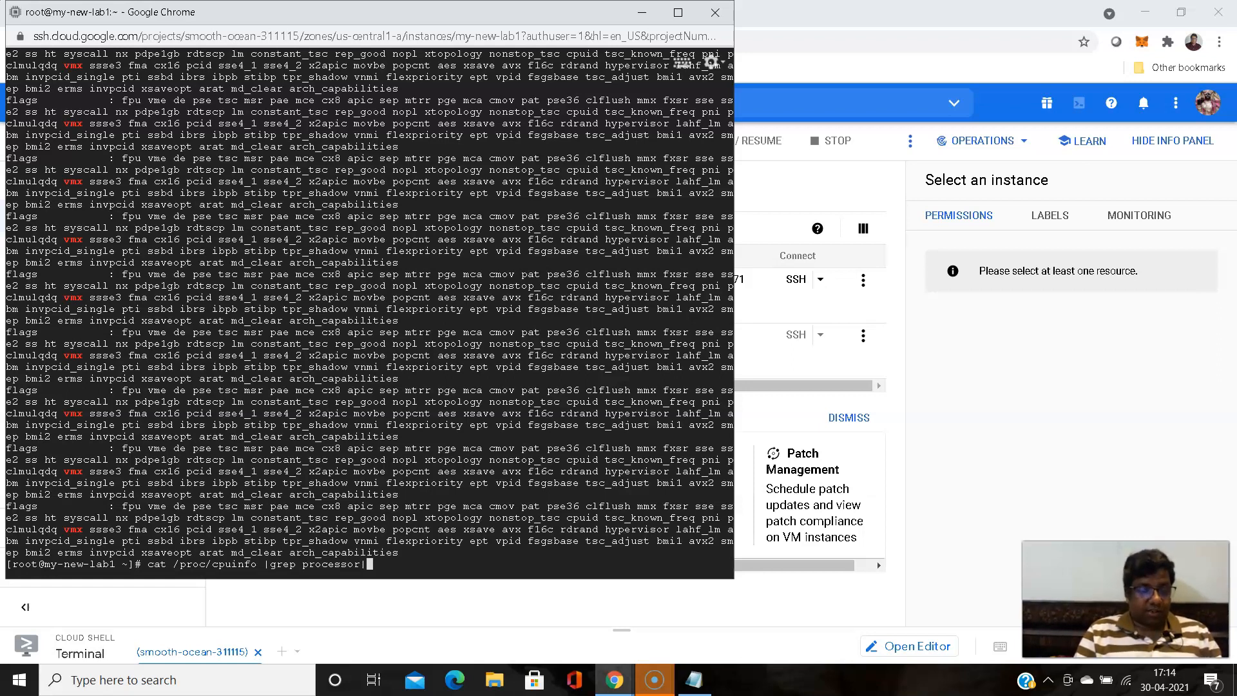
{"action": "type", "text": "wc -l"}
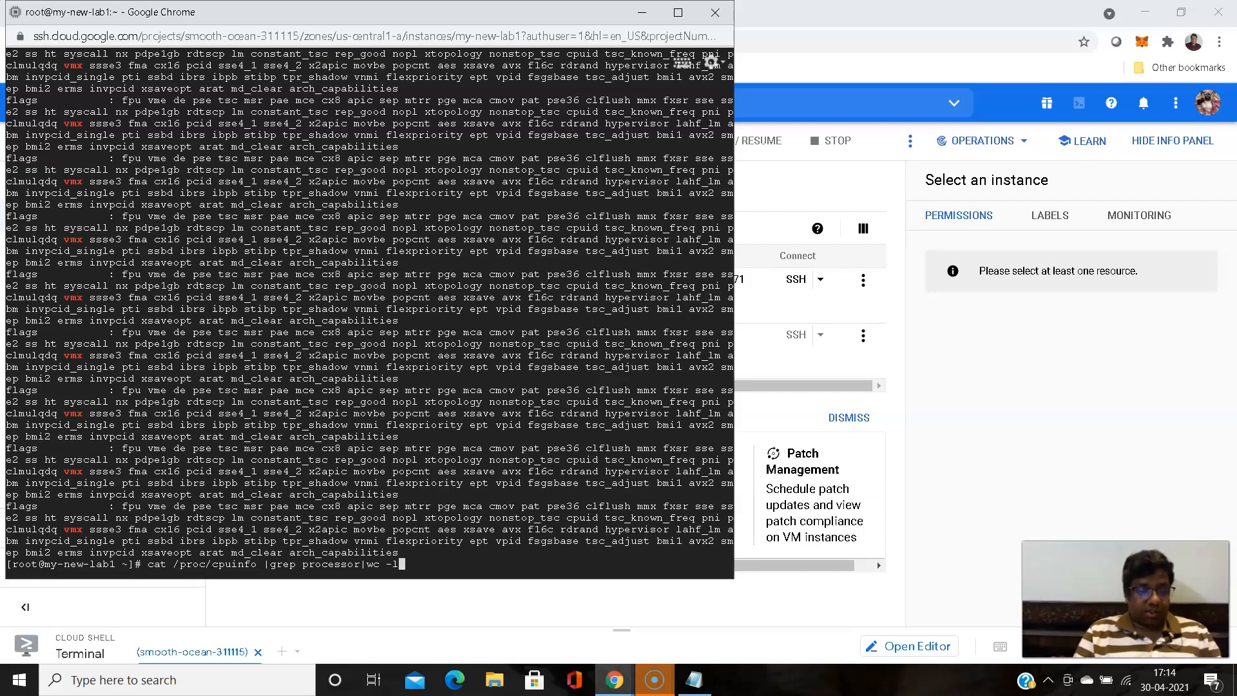
{"action": "key", "text": "Return"}
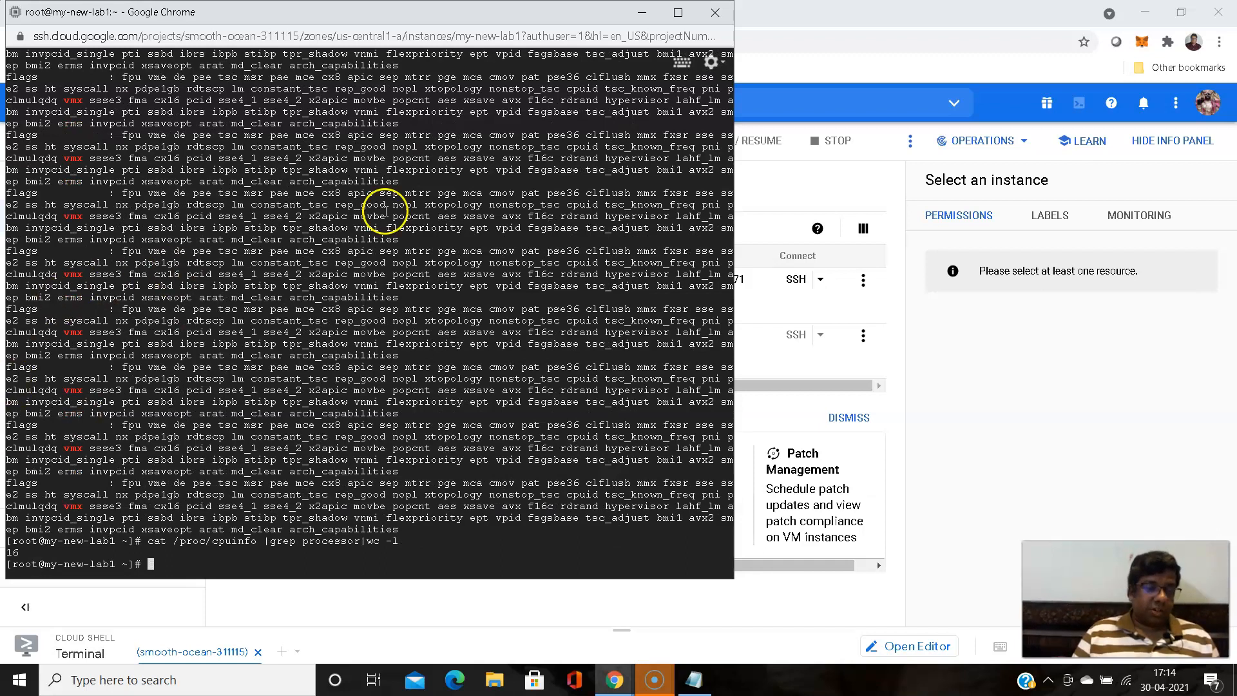
- Check the VM's total memory in megabytes with free -m
{"action": "type", "text": "fre -m"}
{"action": "key", "text": "Return"}
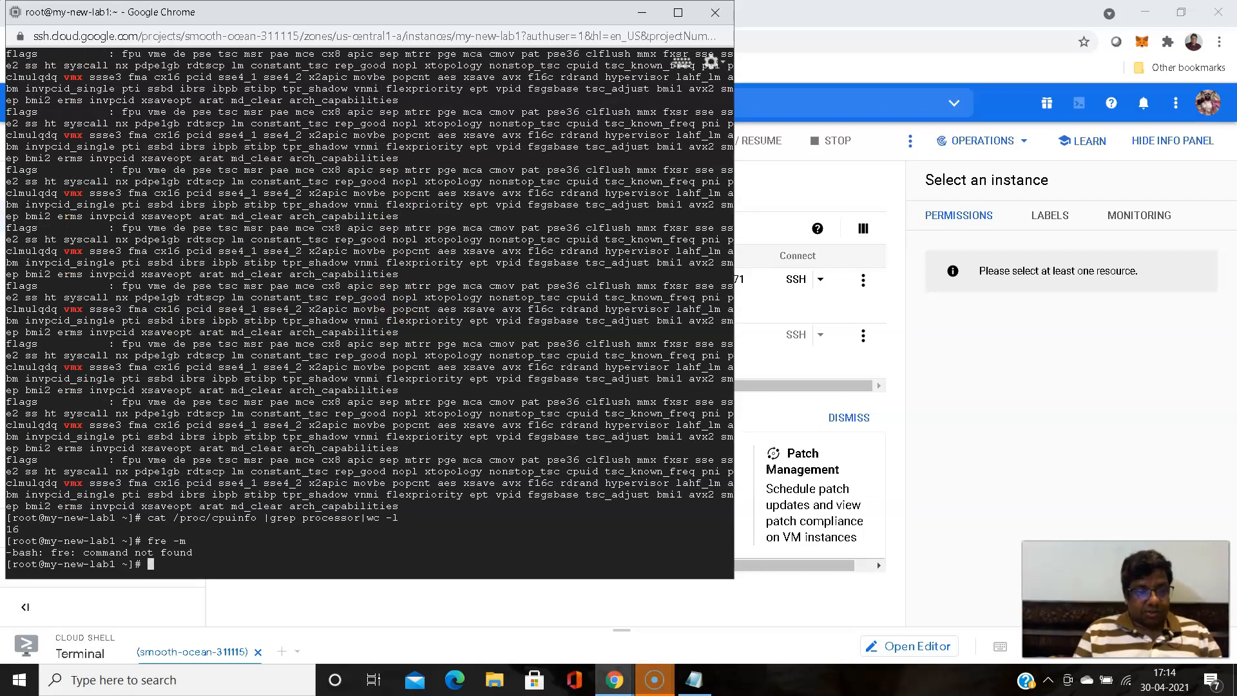
{"action": "type", "text": "free -m"}
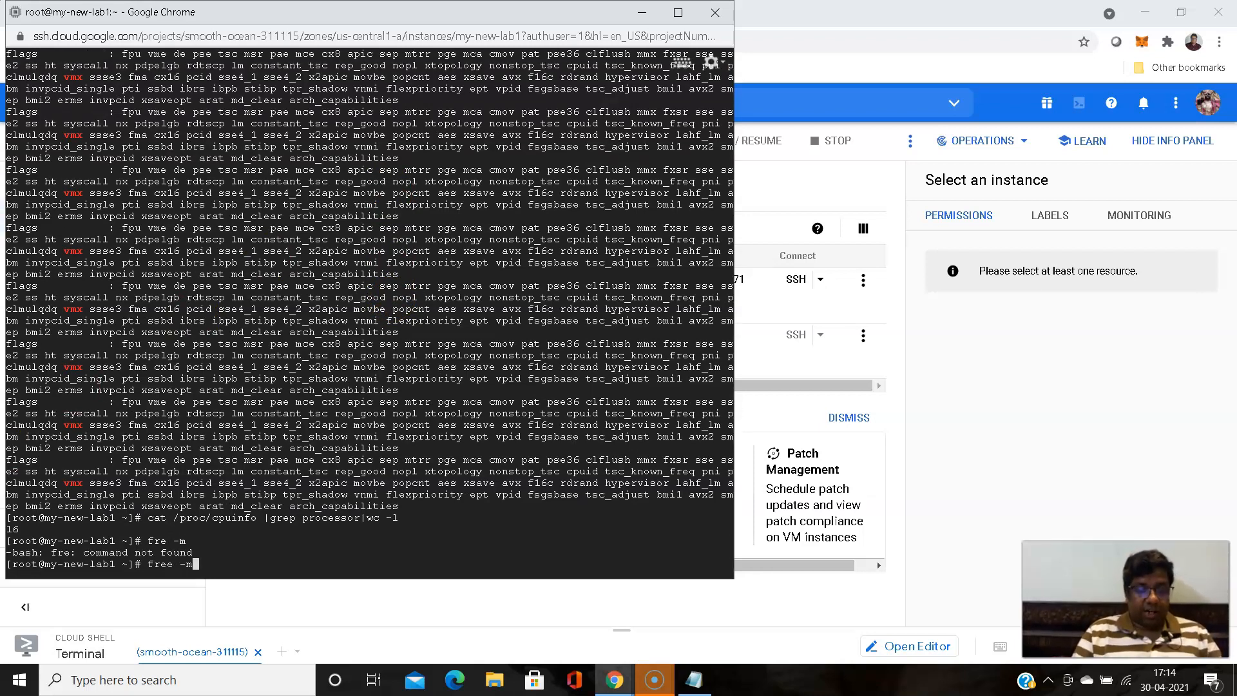
{"action": "key", "text": "Return"}
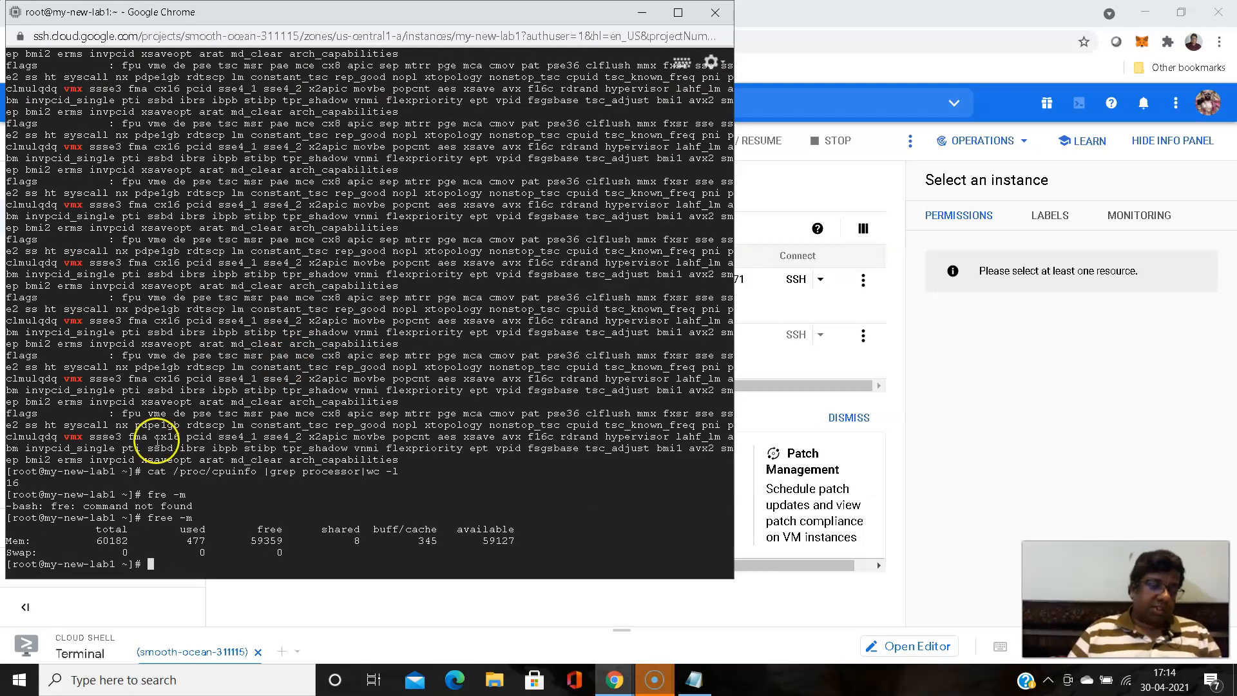
{"action": "left_click_drag", "start_coordinate": [93, 541], "coordinate": [131, 542]}
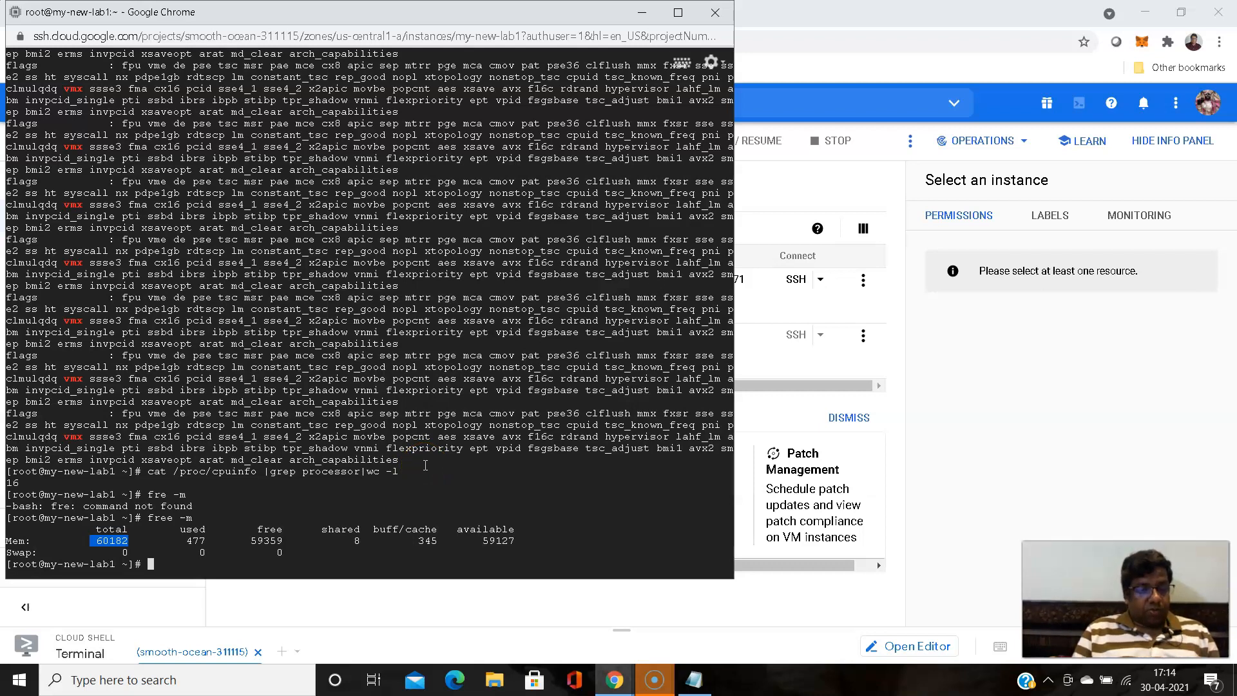
- List the mounted filesystems with df -hTP and check the space available on the root filesystem
{"action": "type", "text": "df "}
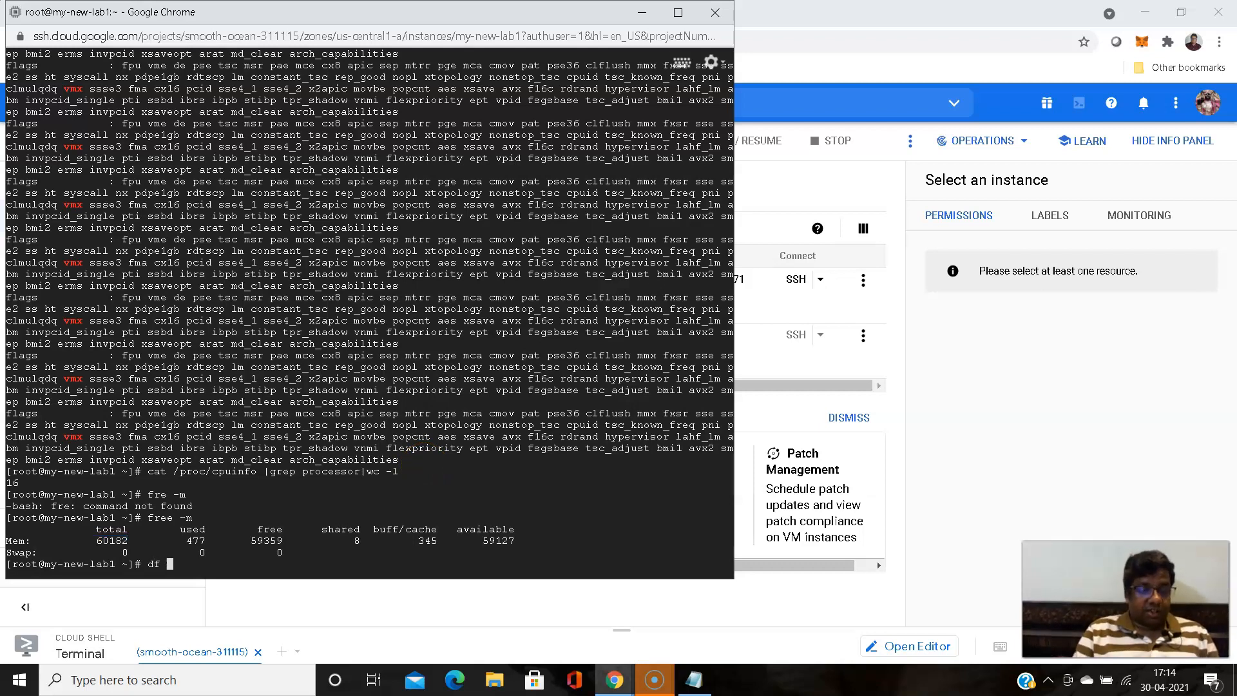
{"action": "type", "text": "-hT"}
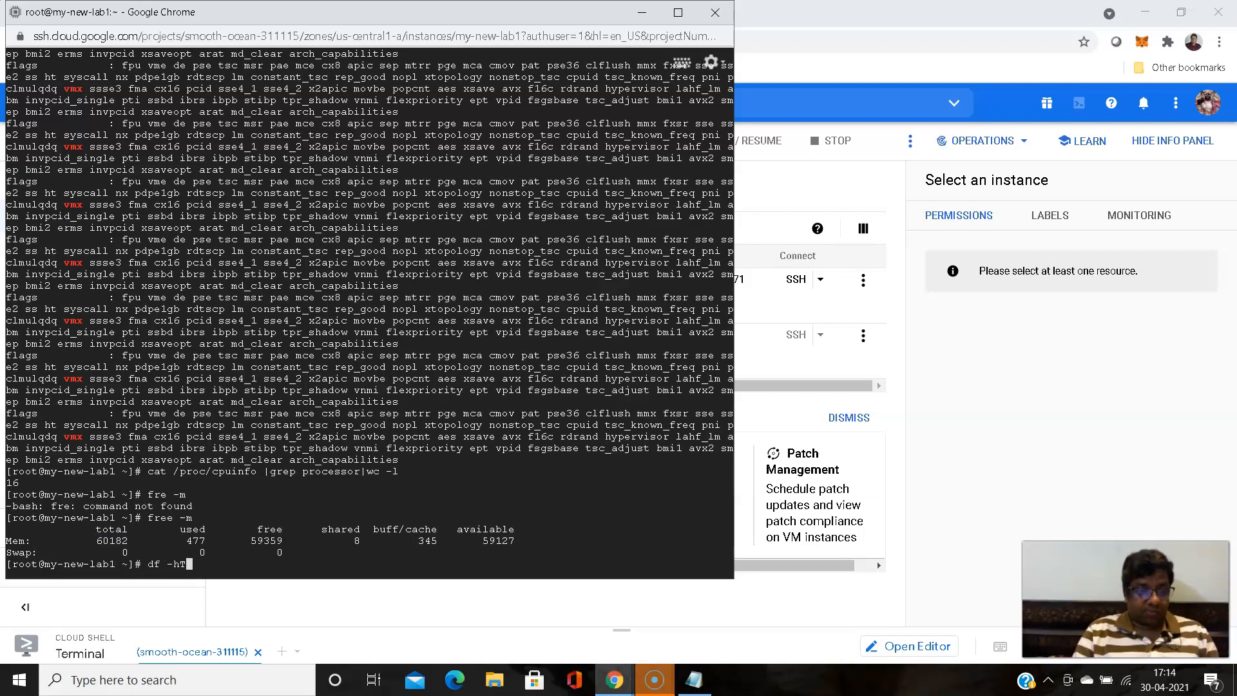
{"action": "type", "text": "P"}
{"action": "key", "text": "Return"}
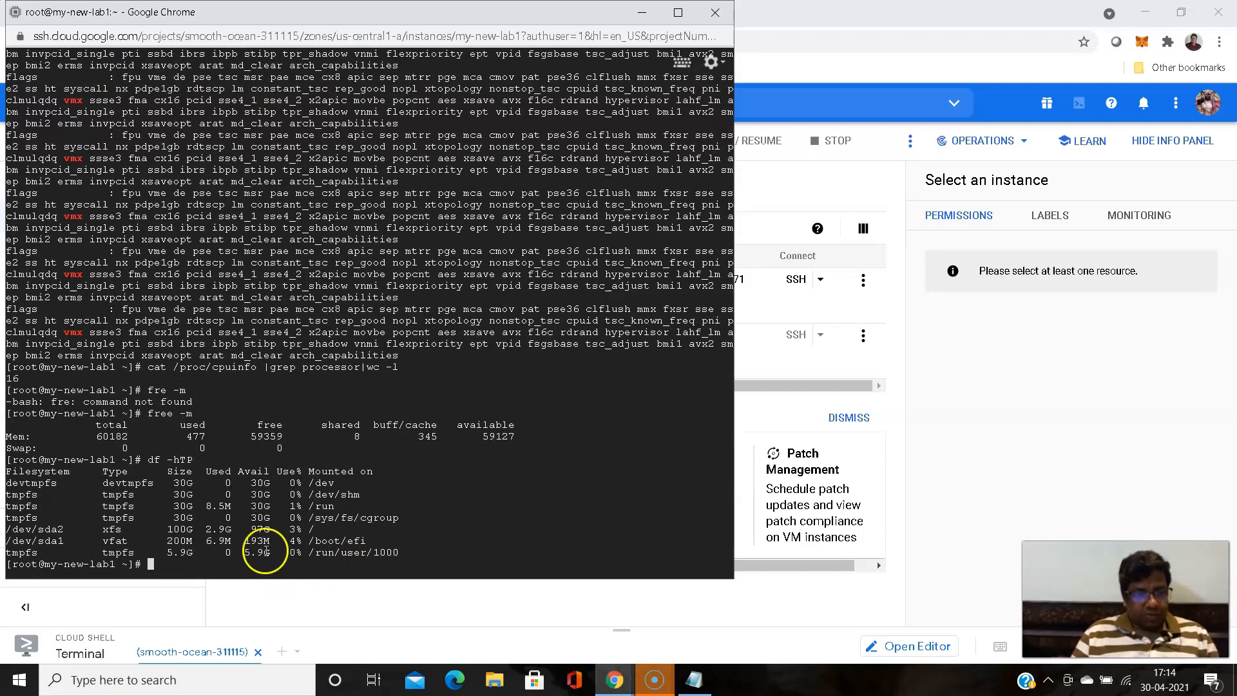
{"action": "left_click_drag", "start_coordinate": [250, 527], "coordinate": [269, 525]}
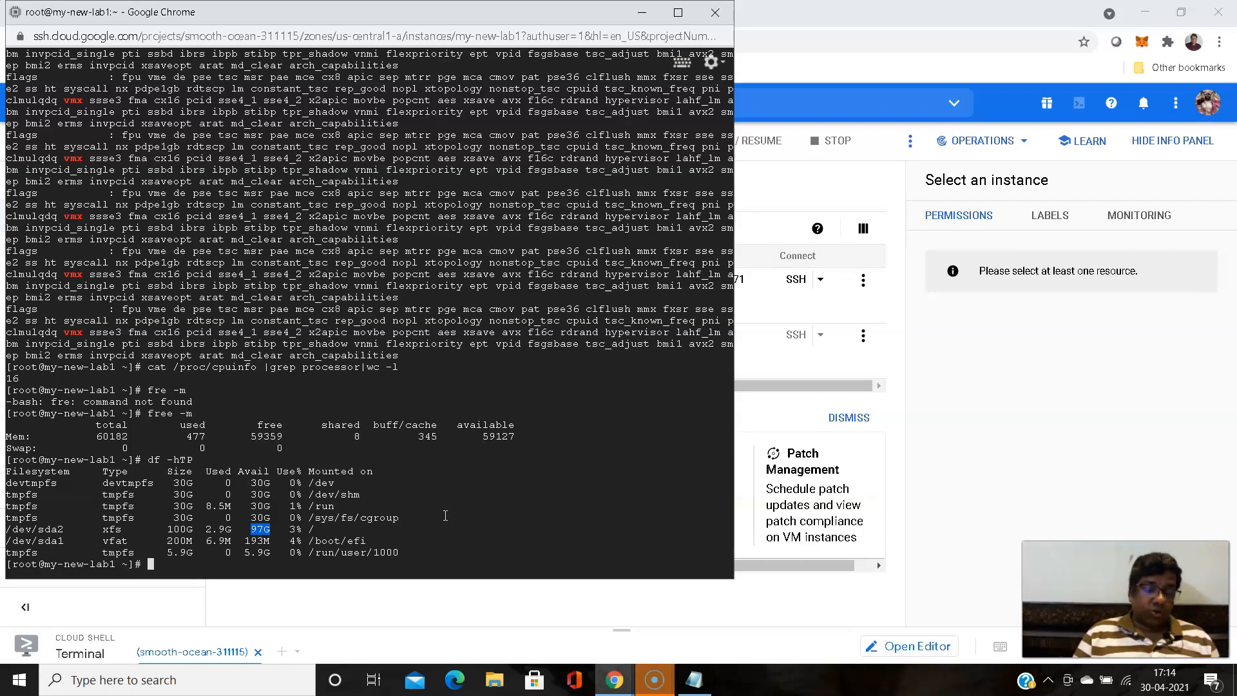
- Review the nested virtualization guide from the machine settings to the KVM module check and the Cockpit section's OS update and reboot instructions
{"action": "left_click", "coordinate": [611, 691]}
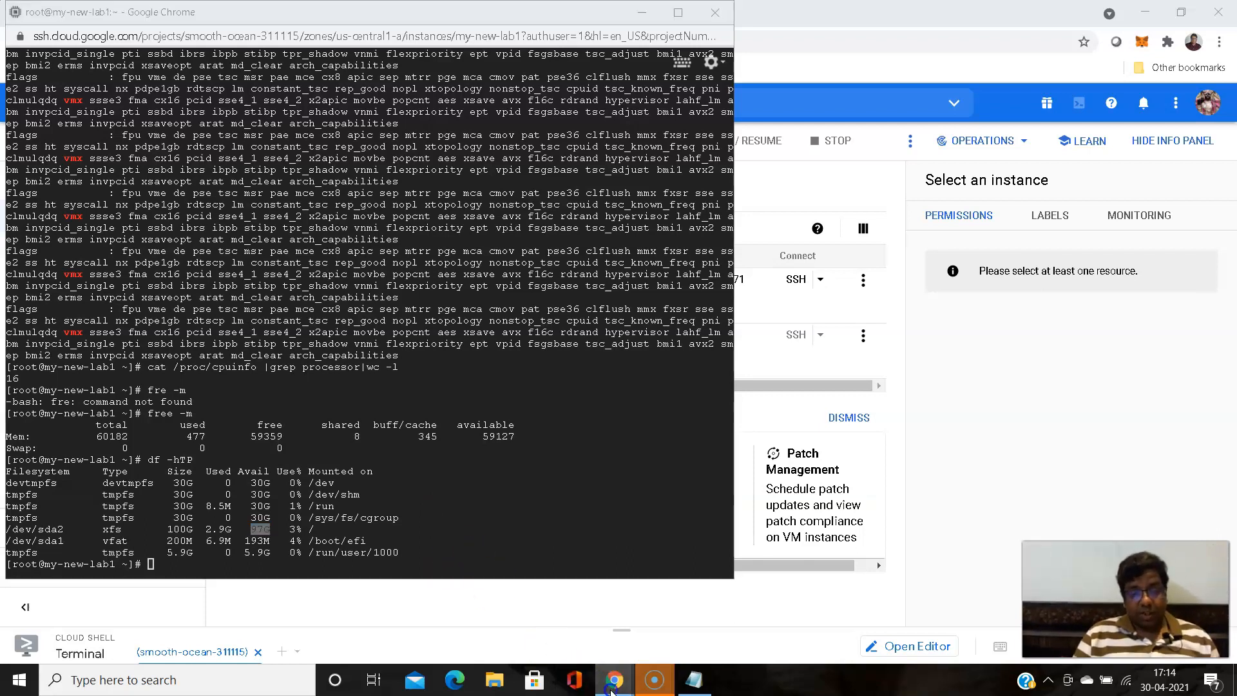
{"action": "left_click", "coordinate": [574, 615]}
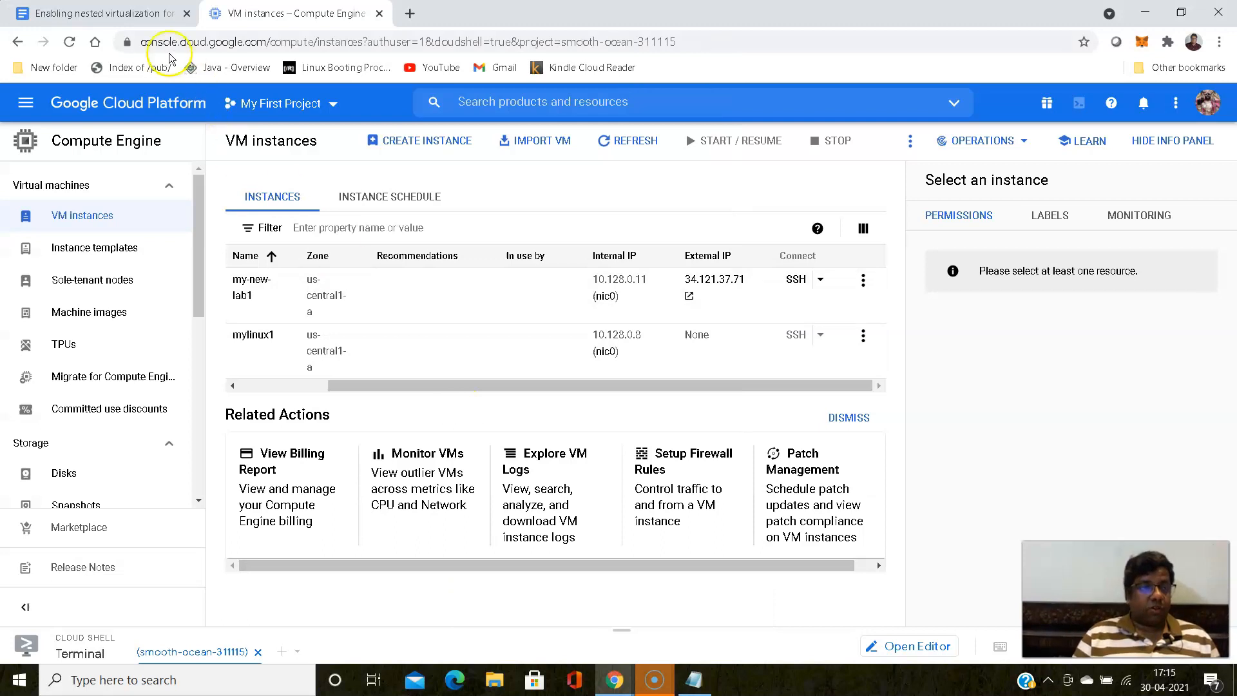
{"action": "left_click", "coordinate": [126, 12]}
{"action": "scroll", "coordinate": [465, 337], "scroll_direction": "down", "scroll_amount": 5}
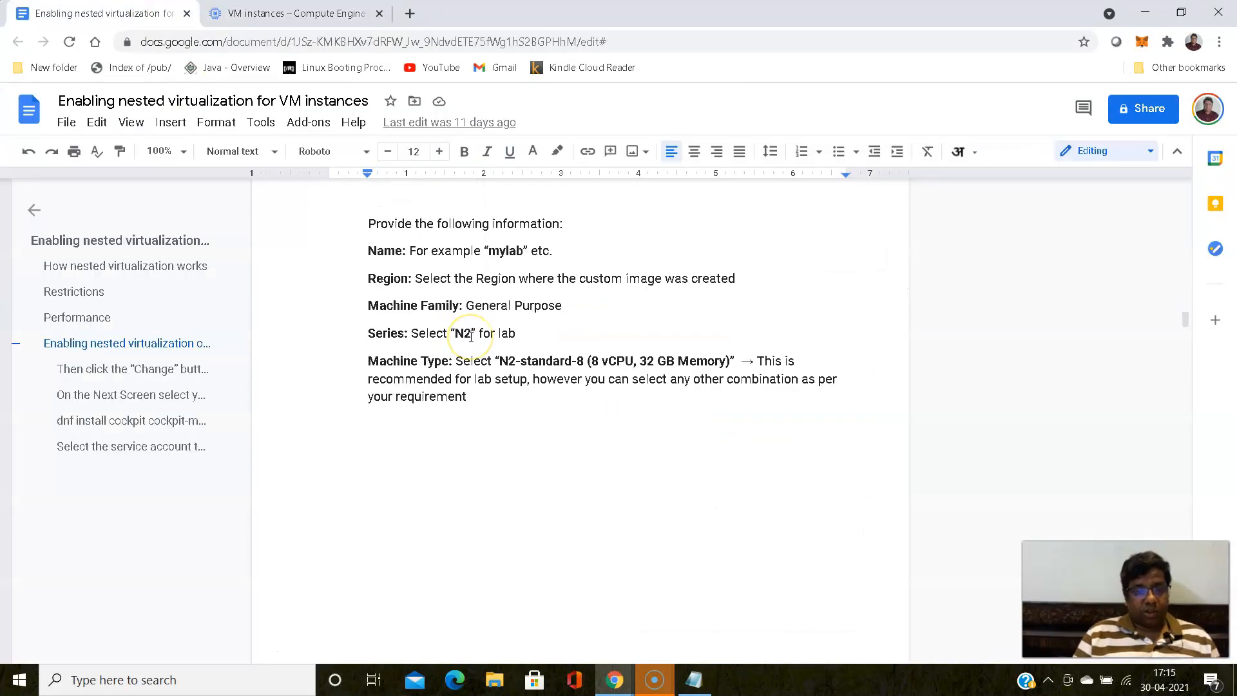
{"action": "scroll", "coordinate": [471, 336], "scroll_direction": "down", "scroll_amount": 20}
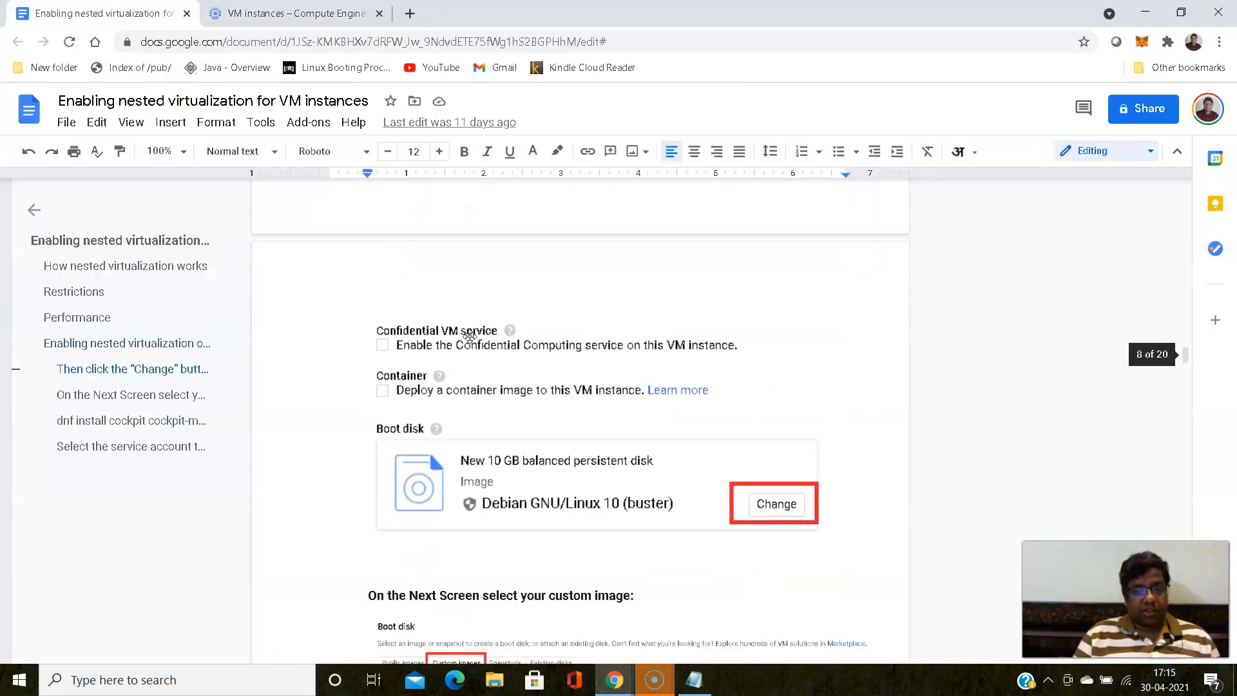
{"action": "scroll", "coordinate": [469, 336], "scroll_direction": "down", "scroll_amount": 15}
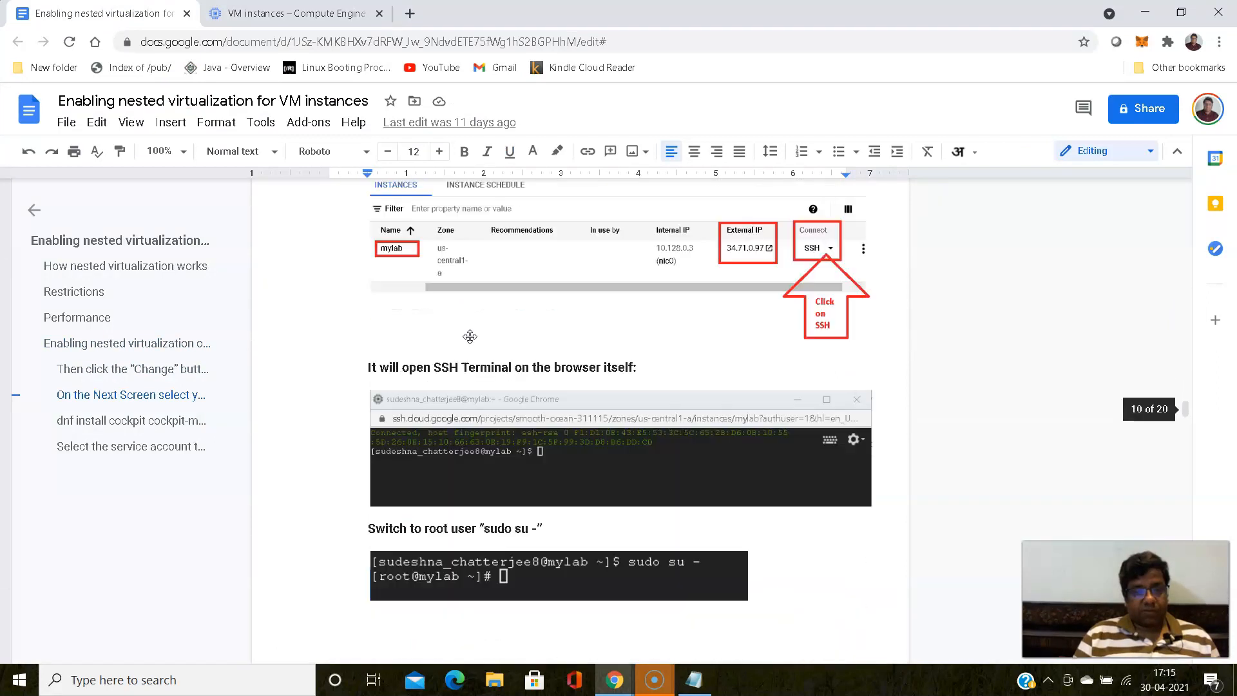
{"action": "scroll", "coordinate": [470, 336], "scroll_direction": "down", "scroll_amount": 5}
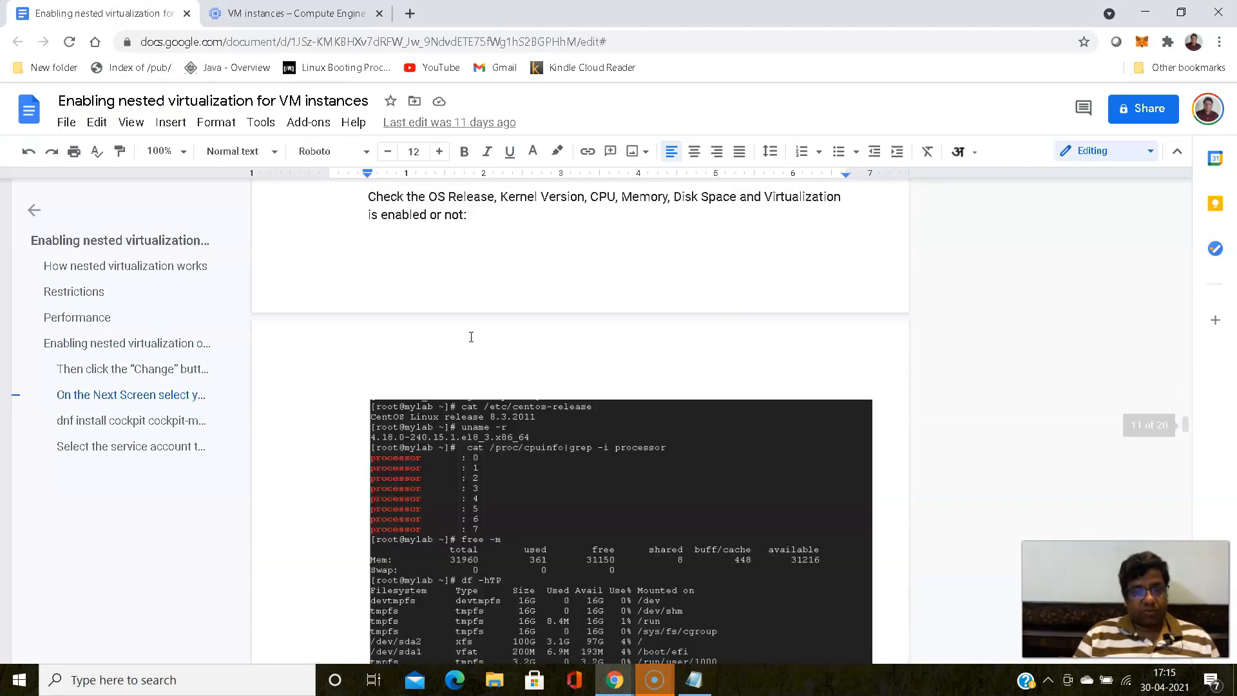
{"action": "scroll", "coordinate": [471, 337], "scroll_direction": "down", "scroll_amount": 4}
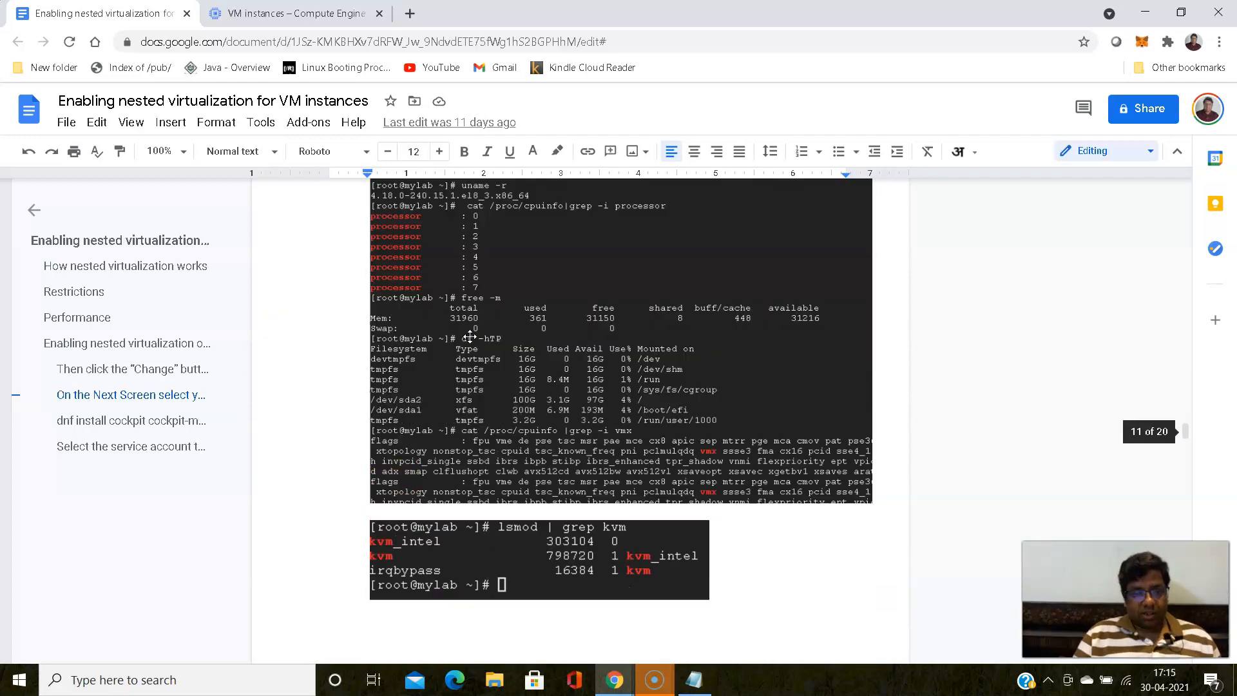
{"action": "scroll", "coordinate": [470, 336], "scroll_direction": "up", "scroll_amount": 8}
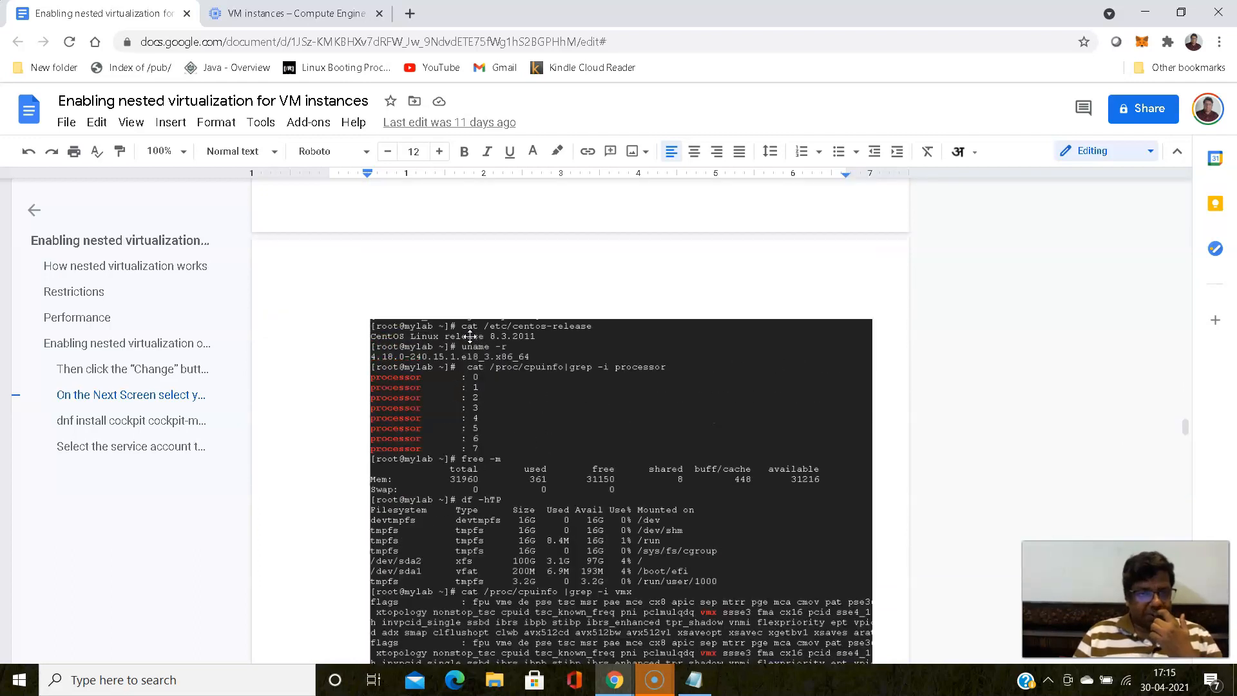
{"action": "scroll", "coordinate": [471, 338], "scroll_direction": "down", "scroll_amount": 13}
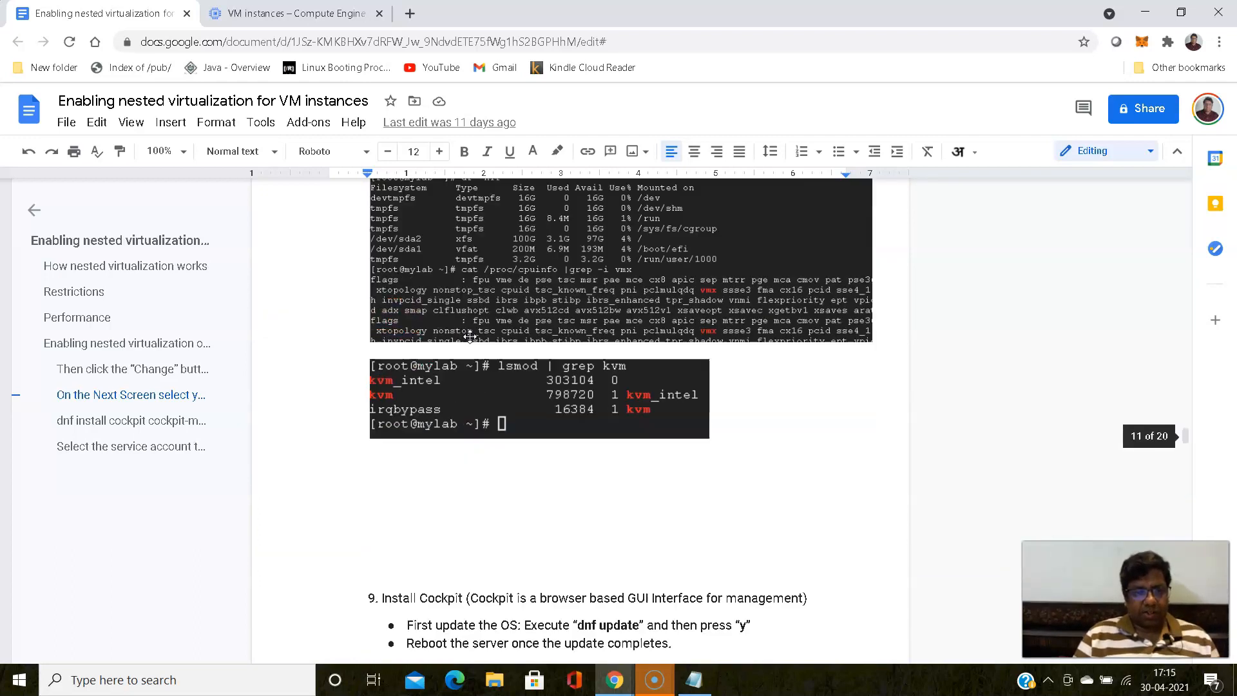
{"action": "scroll", "coordinate": [471, 337], "scroll_direction": "down", "scroll_amount": 3}
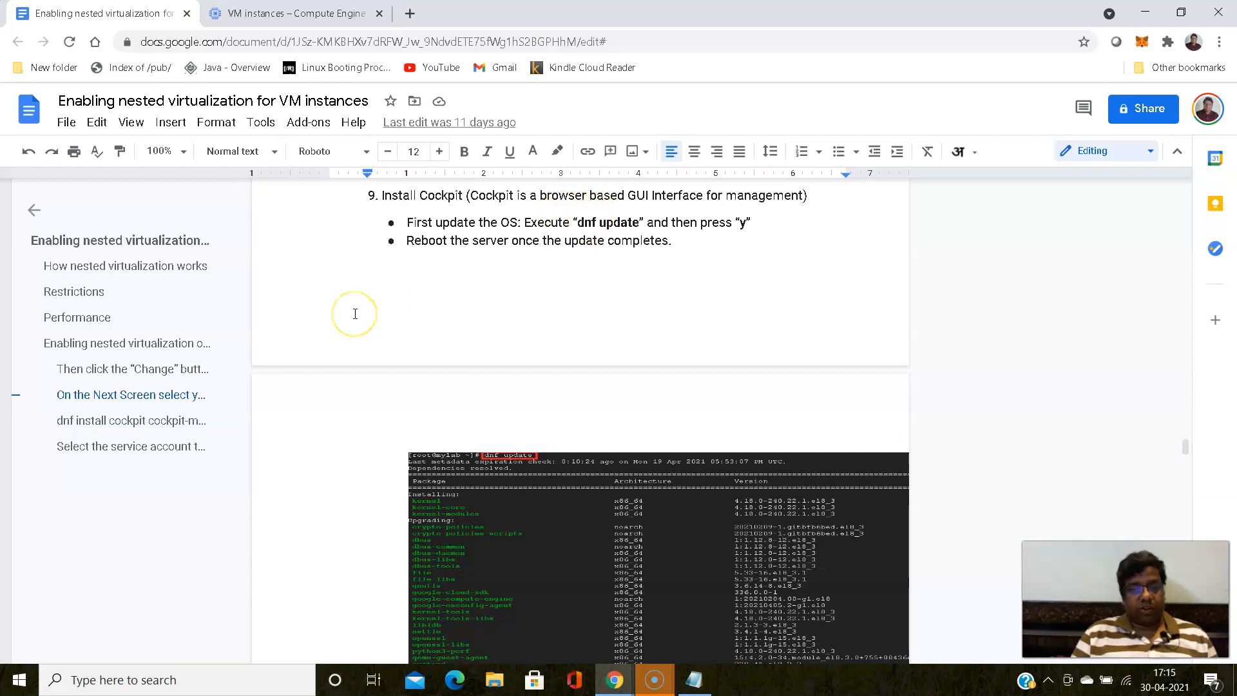
{"action": "scroll", "coordinate": [355, 314], "scroll_direction": "up", "scroll_amount": 6}
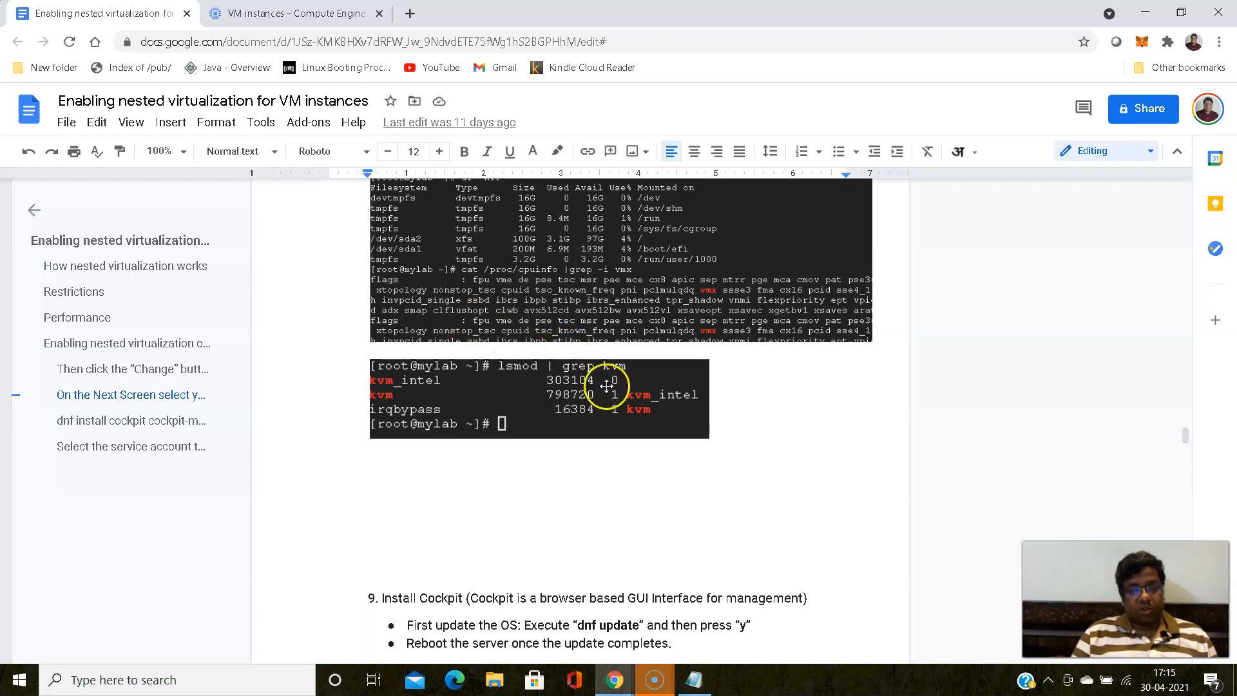
{"action": "scroll", "coordinate": [506, 379], "scroll_direction": "up", "scroll_amount": 7}
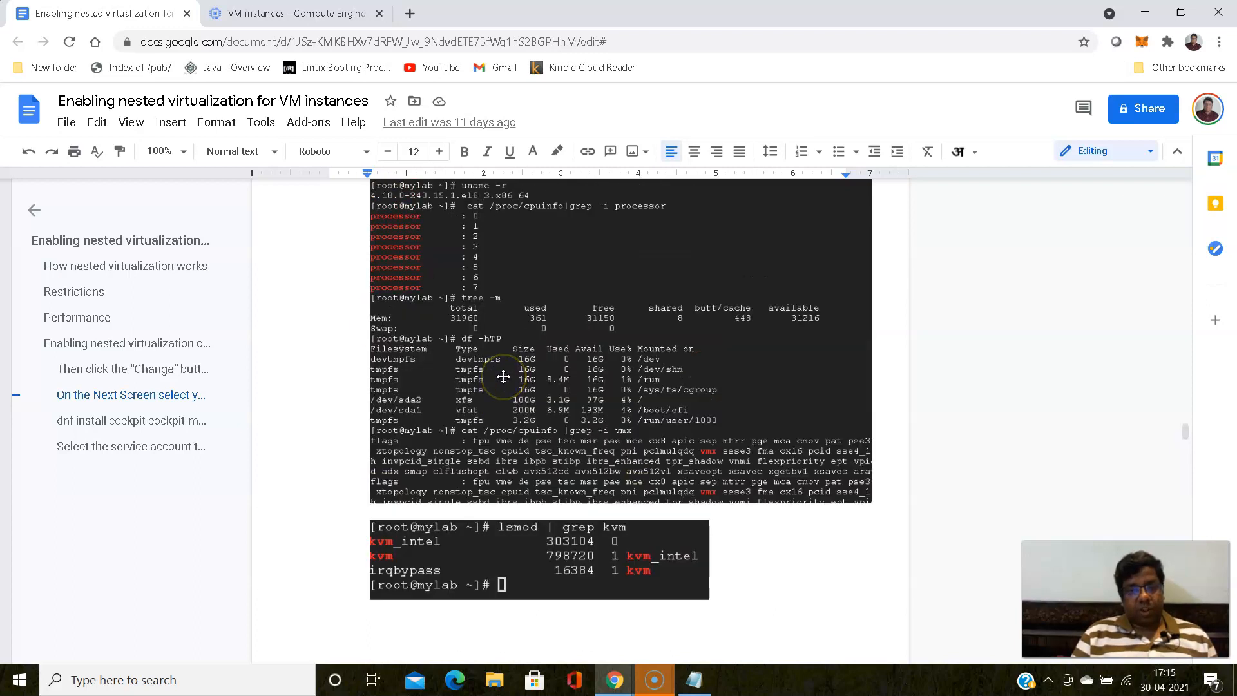
{"action": "scroll", "coordinate": [505, 377], "scroll_direction": "down", "scroll_amount": 7}
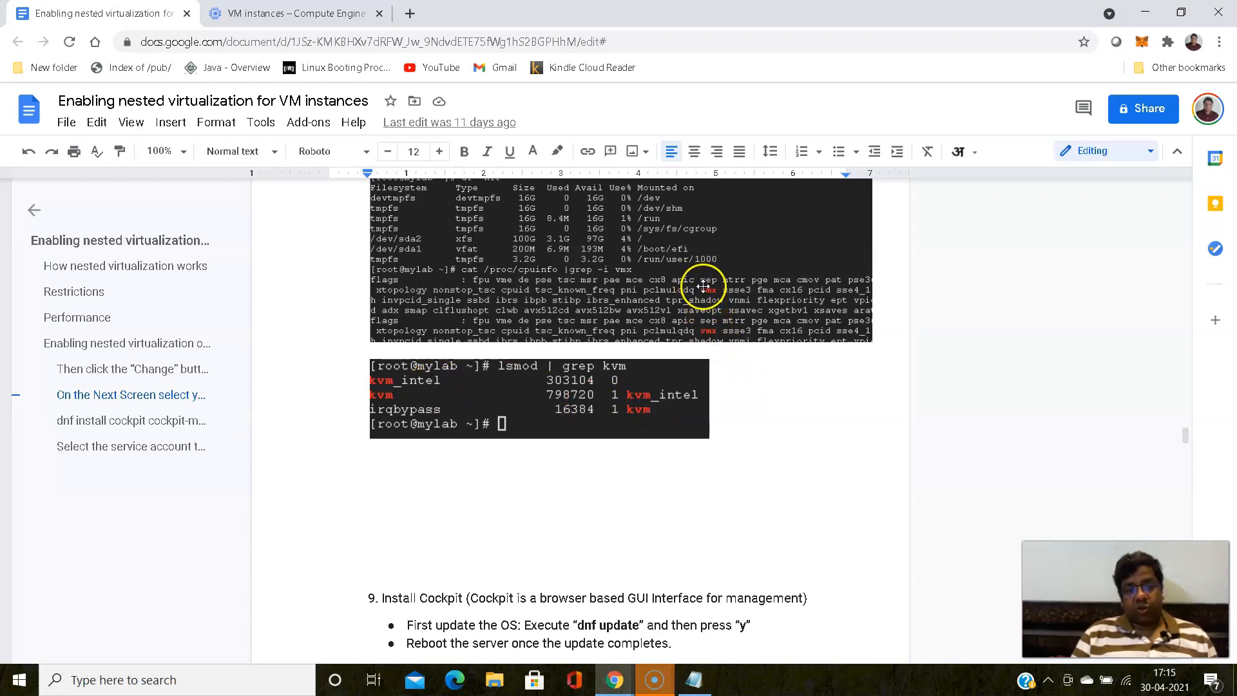
{"action": "left_click", "coordinate": [281, 12]}
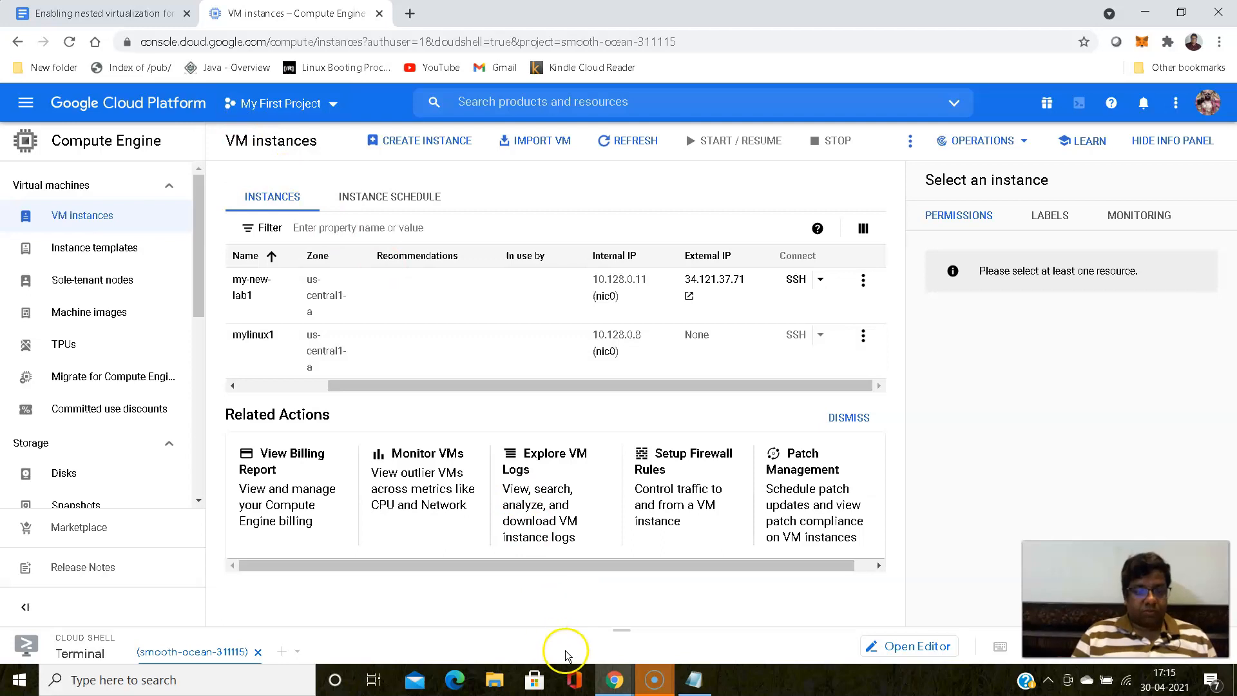
{"action": "mouse_move", "coordinate": [616, 682]}
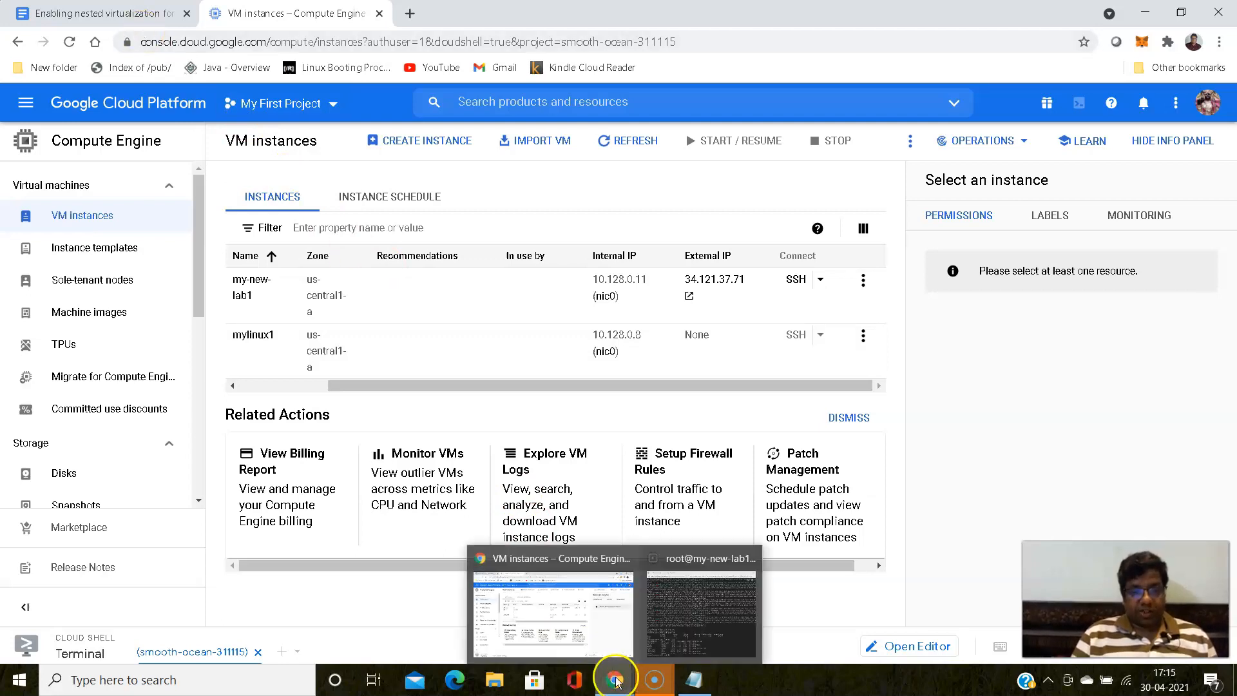
{"action": "left_click", "coordinate": [693, 596]}
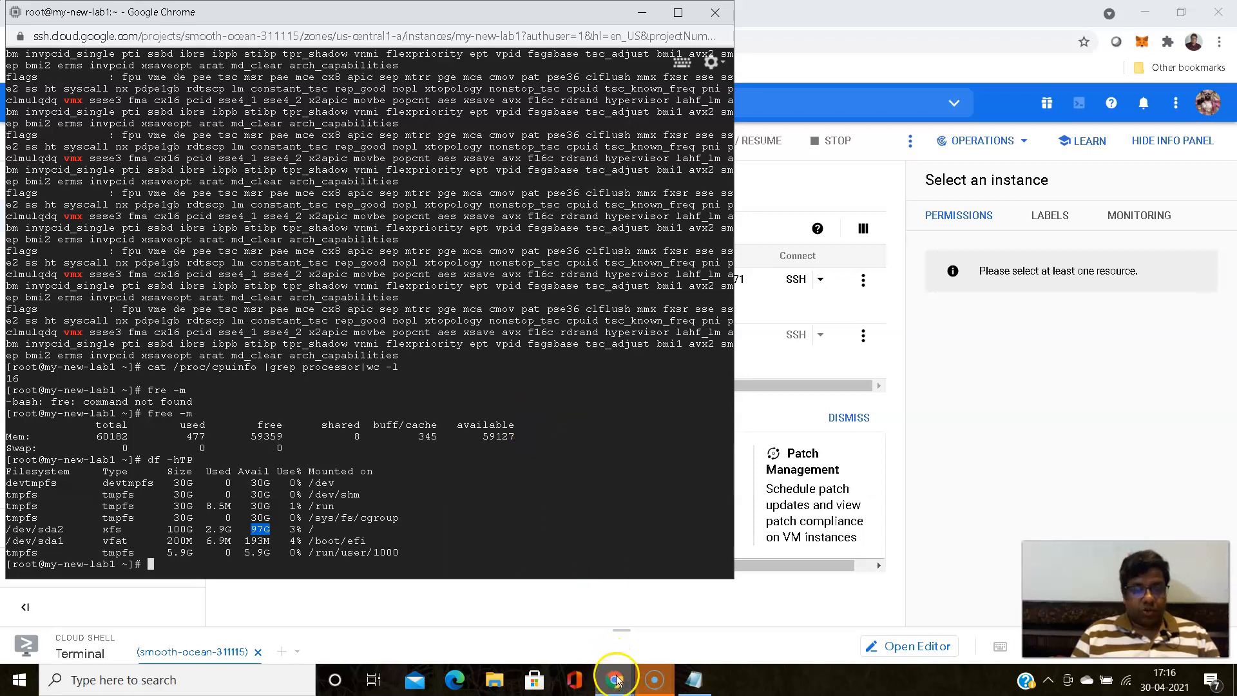
{"action": "left_click", "coordinate": [754, 40]}
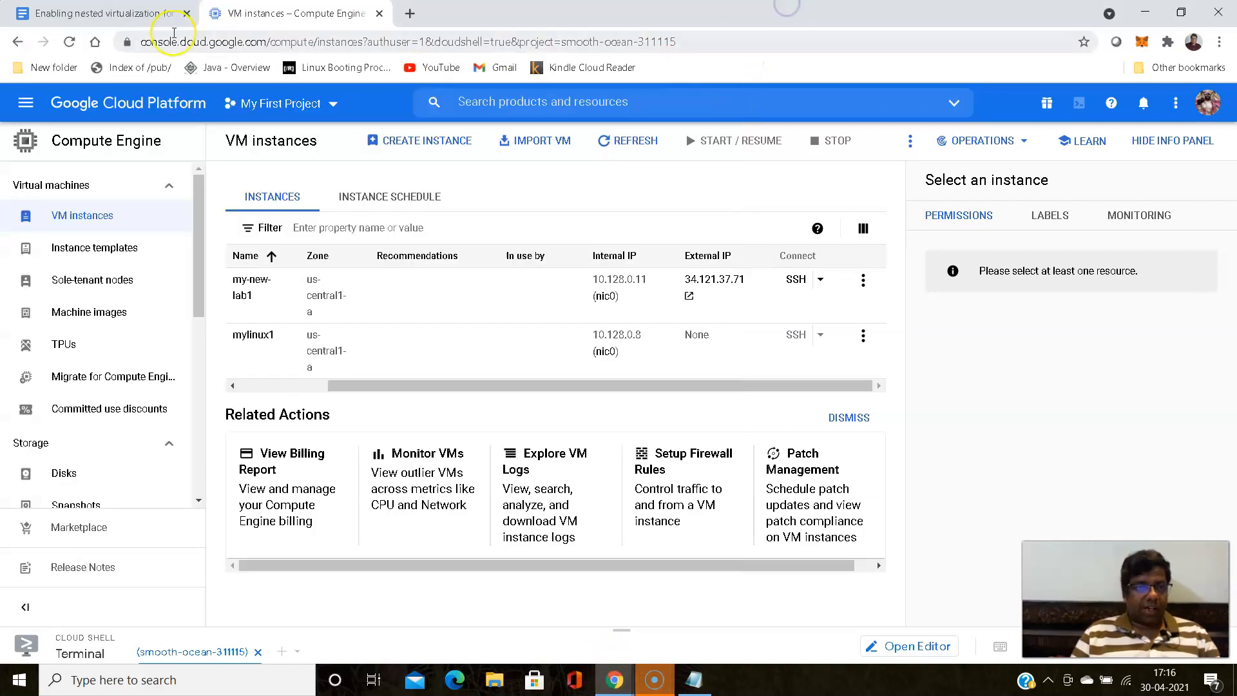
{"action": "left_click", "coordinate": [103, 14]}
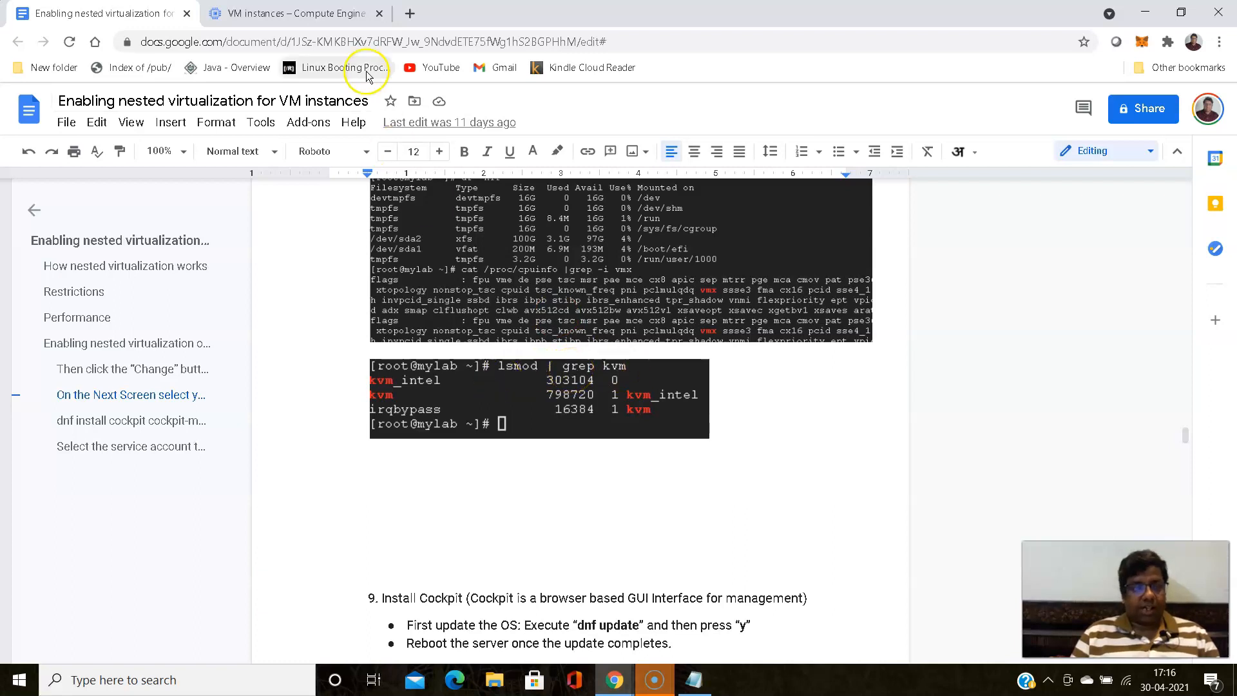
- Check whether the KVM kernel modules are loaded by running lsmod |grep kvm in the my-new-lab1 SSH terminal
{"action": "mouse_move", "coordinate": [632, 685]}
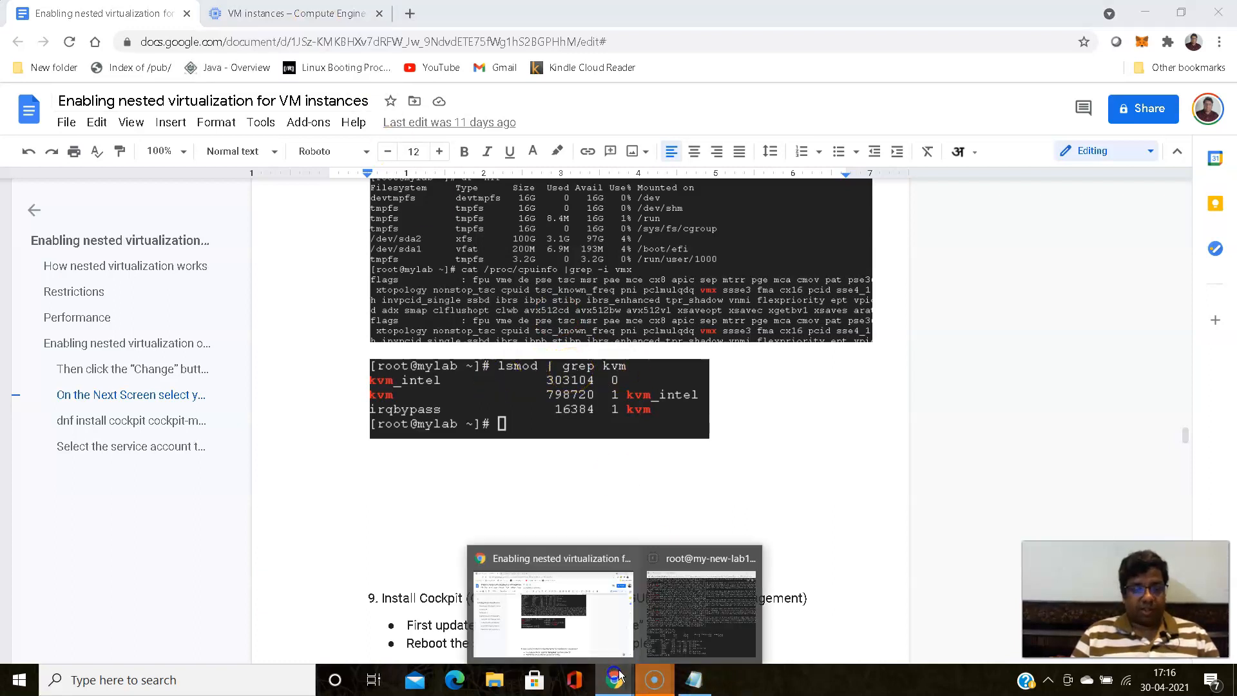
{"action": "left_click", "coordinate": [686, 625]}
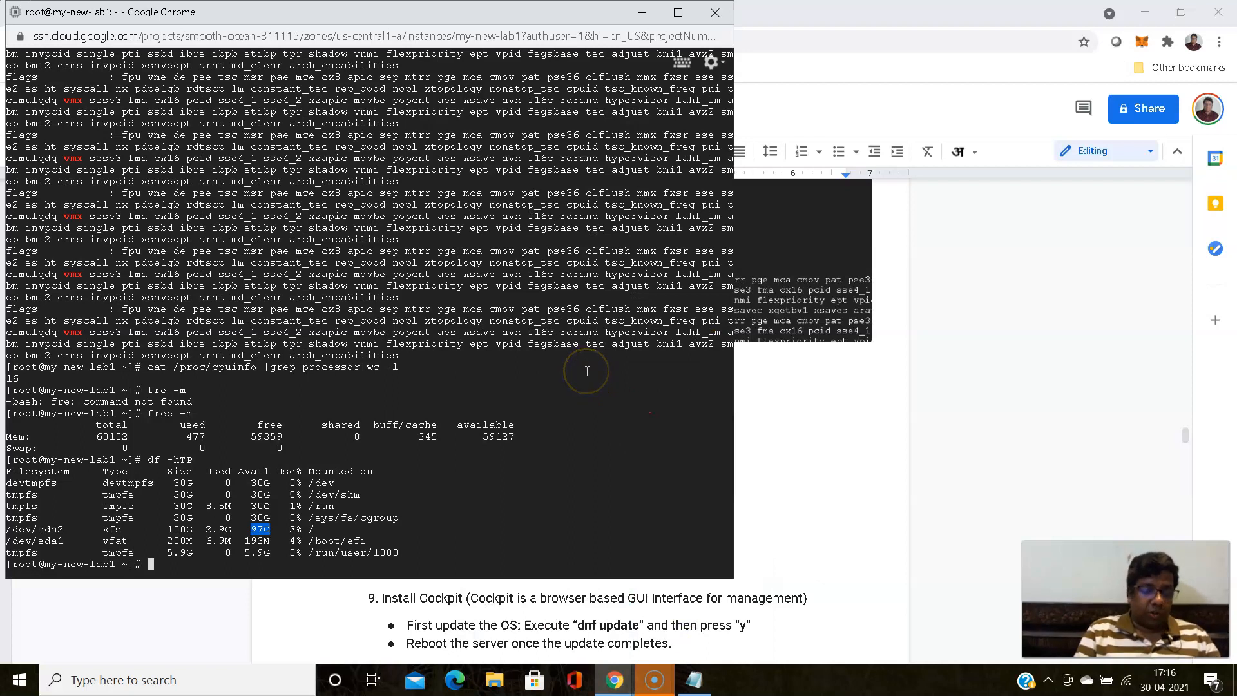
{"action": "type", "text": "lmo"}
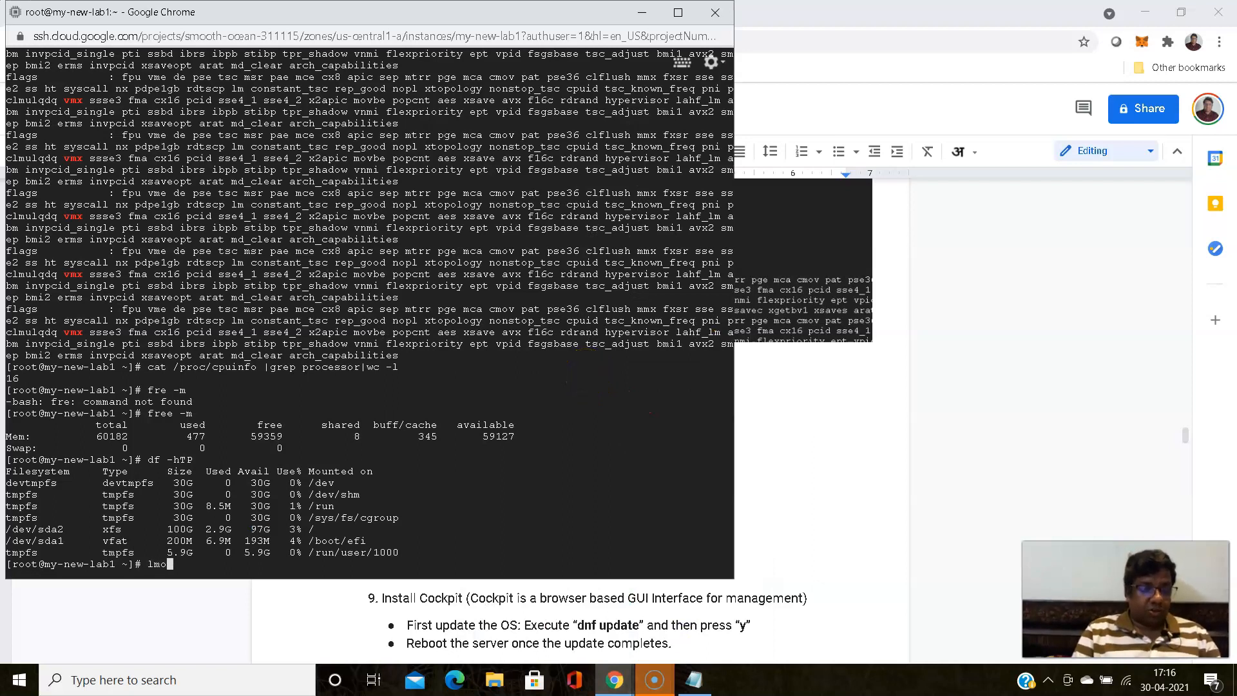
{"action": "type", "text": "d"}
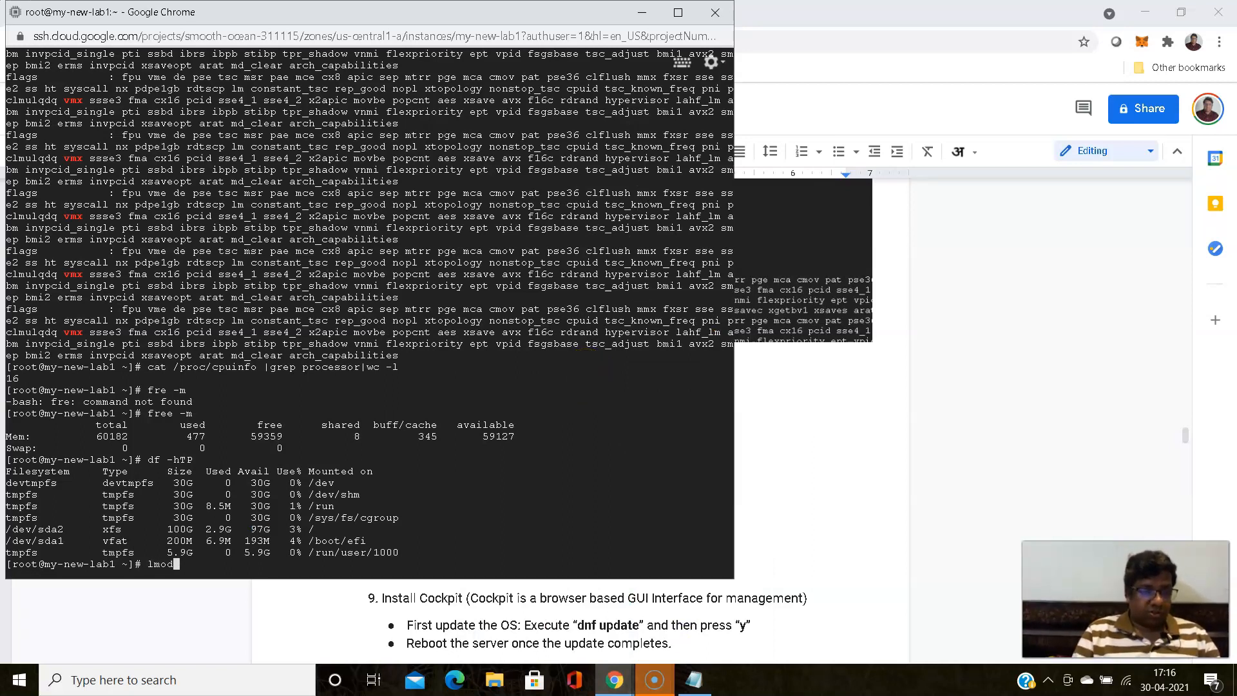
{"action": "type", "text": " |grep kvm"}
{"action": "key", "text": "Return"}
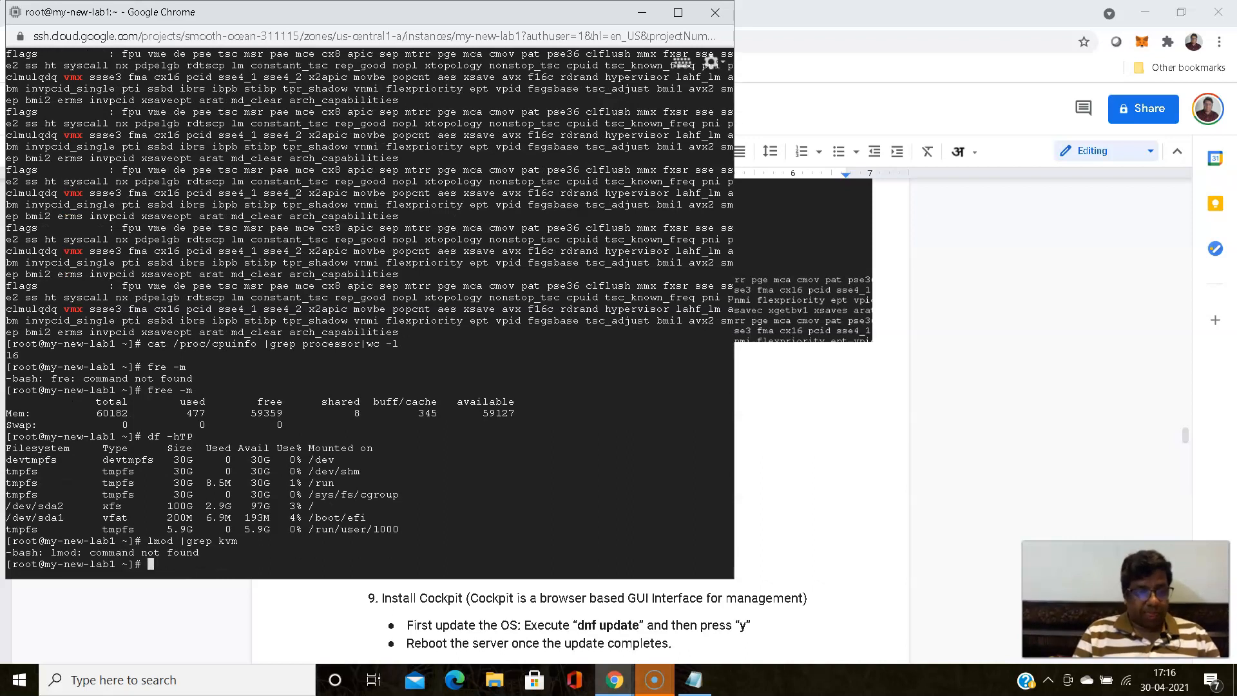
{"action": "key", "text": "Up"}
{"action": "key", "text": "Left"}
{"action": "key", "text": "Left"}
{"action": "key", "text": "Left"}
{"action": "key", "text": "Left"}
{"action": "key", "text": "Left"}
{"action": "key", "text": "Left"}
{"action": "key", "text": "Left"}
{"action": "key", "text": "Left"}
{"action": "key", "text": "Left"}
{"action": "key", "text": "Left"}
{"action": "key", "text": "Left"}
{"action": "key", "text": "Left"}
{"action": "key", "text": "Left"}
{"action": "type", "text": "s"}
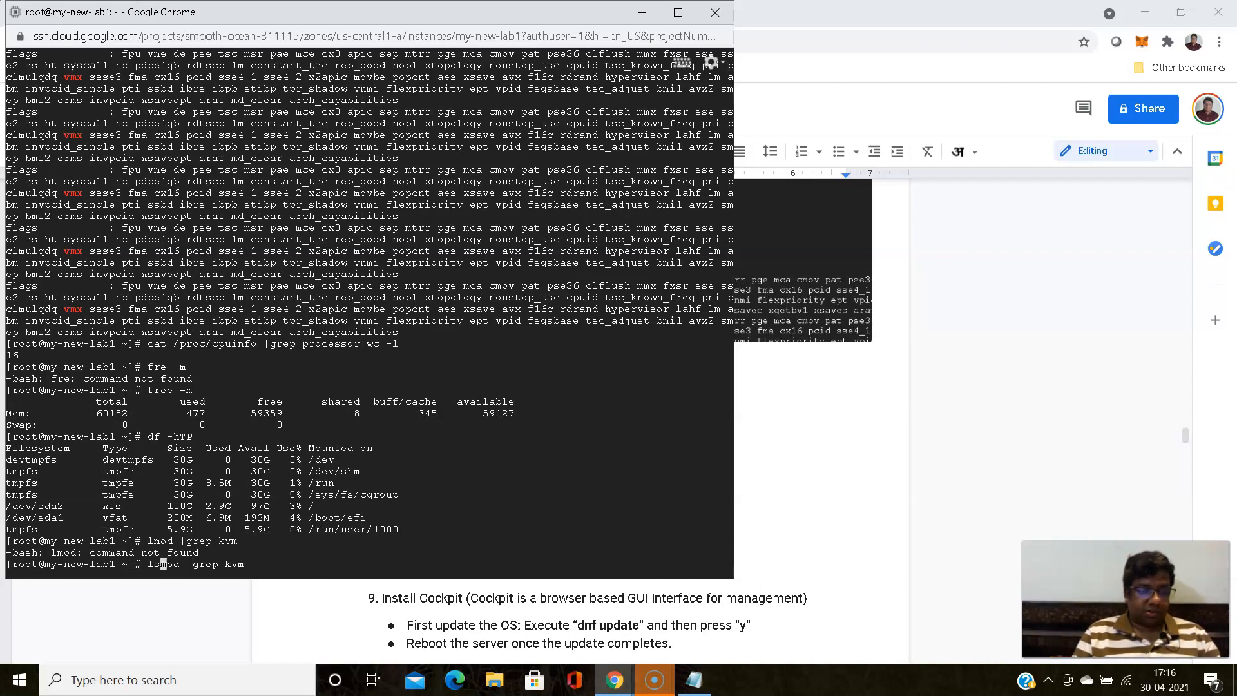
{"action": "key", "text": "Return"}
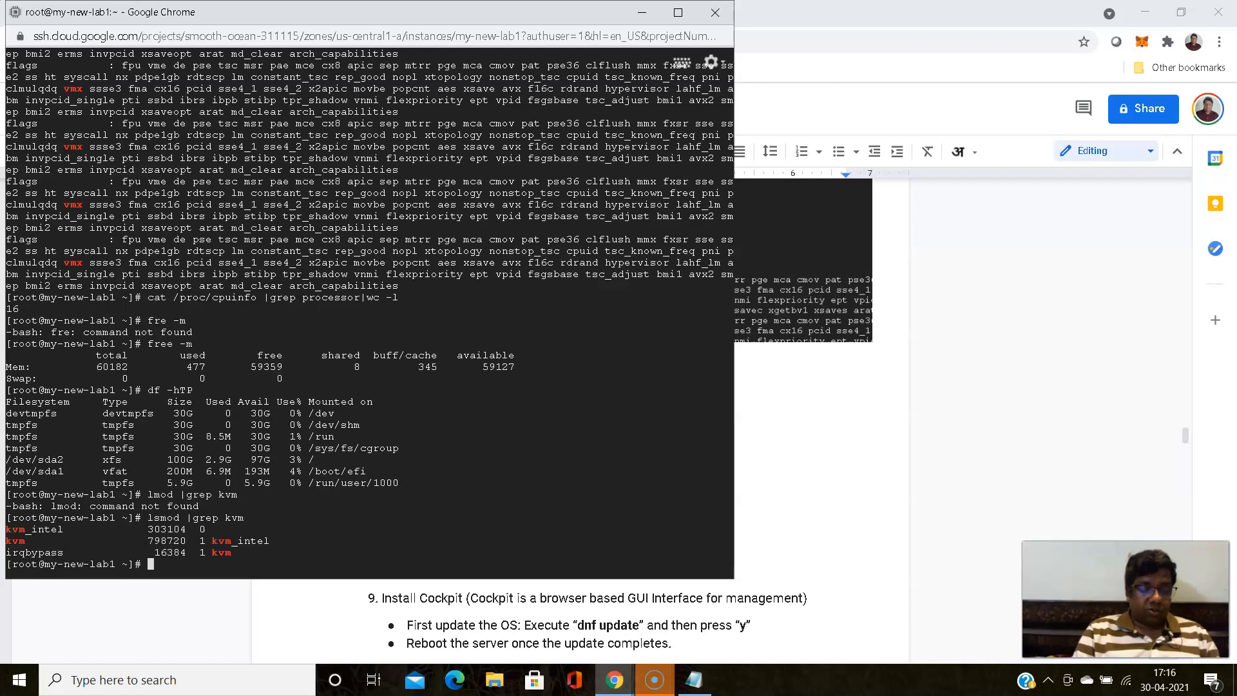
- Update the VM's operating system packages with dnf update, answering y to the installation prompt
{"action": "type", "text": "d"}
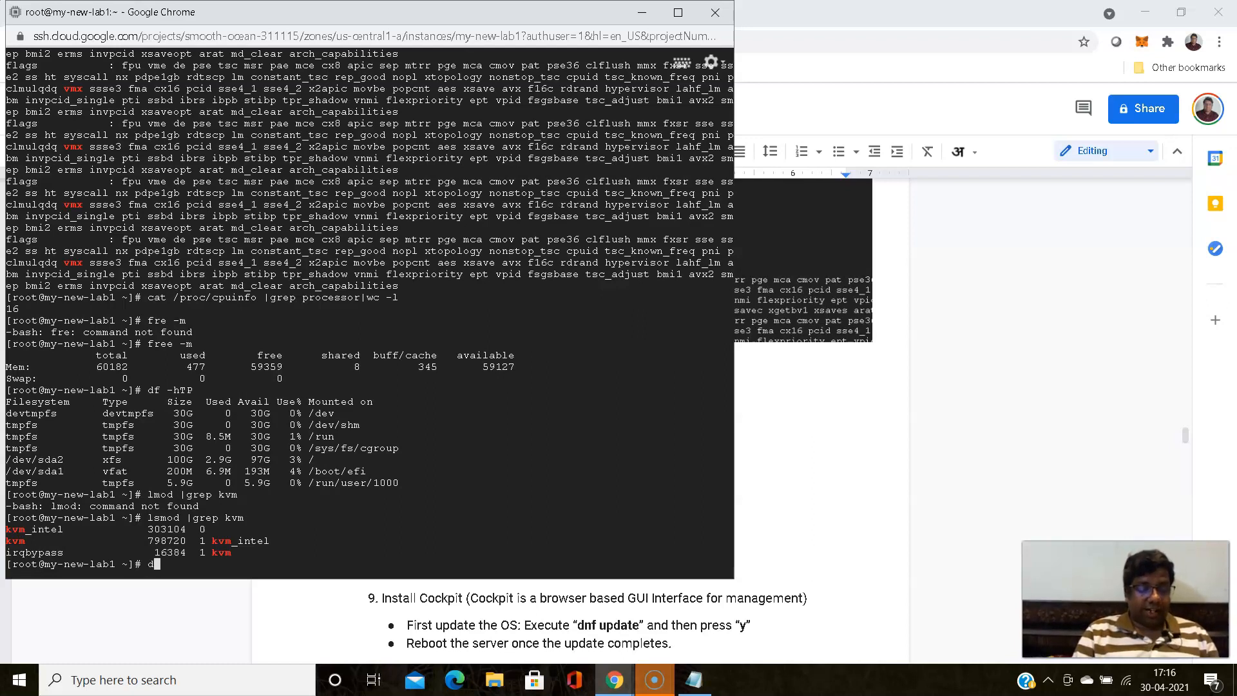
{"action": "type", "text": "nf update"}
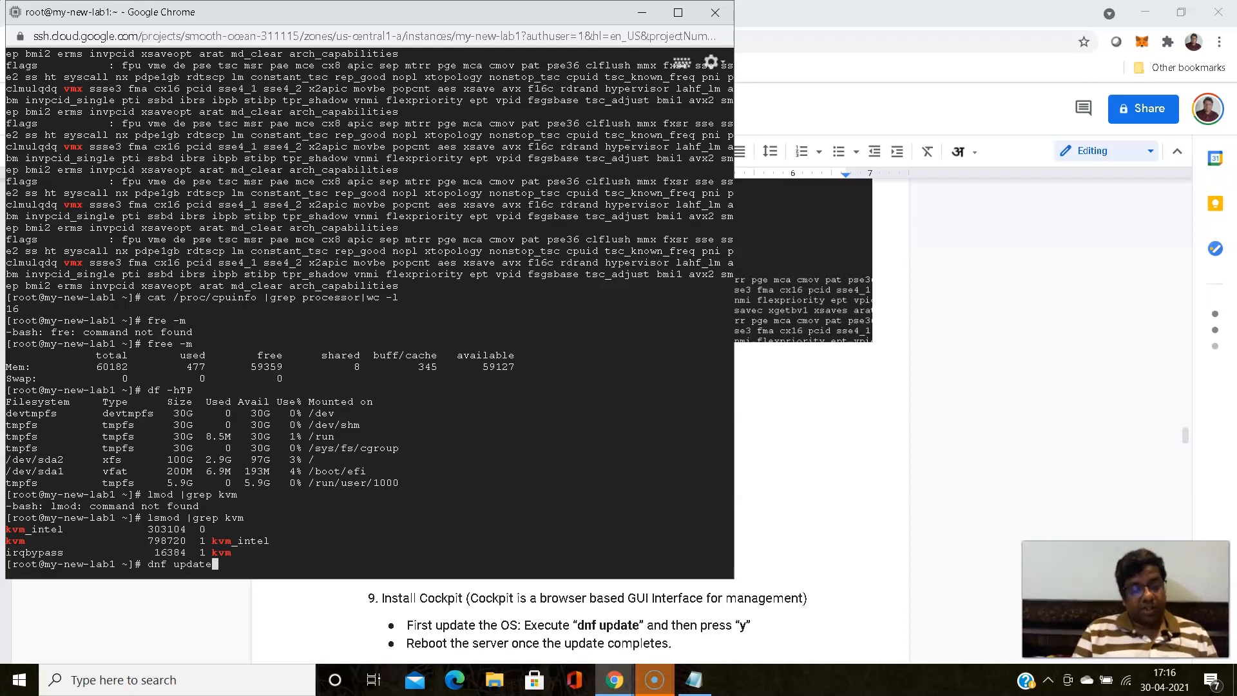
{"action": "key", "text": "Return"}
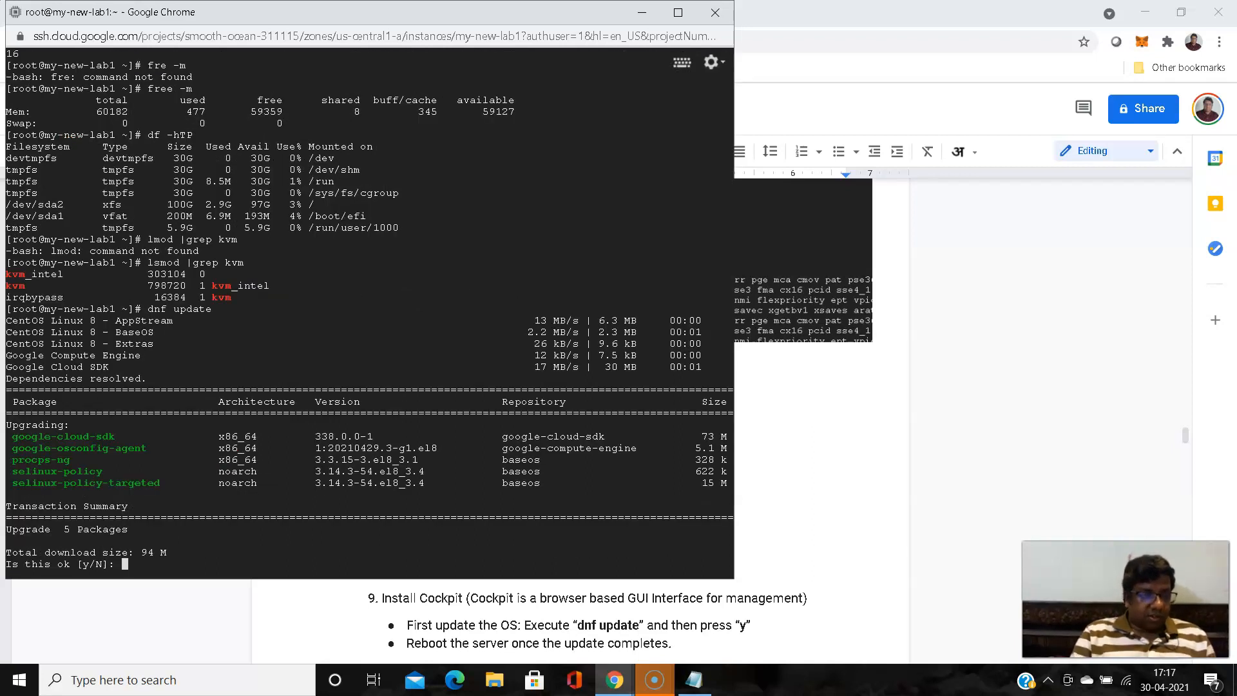
{"action": "type", "text": "y"}
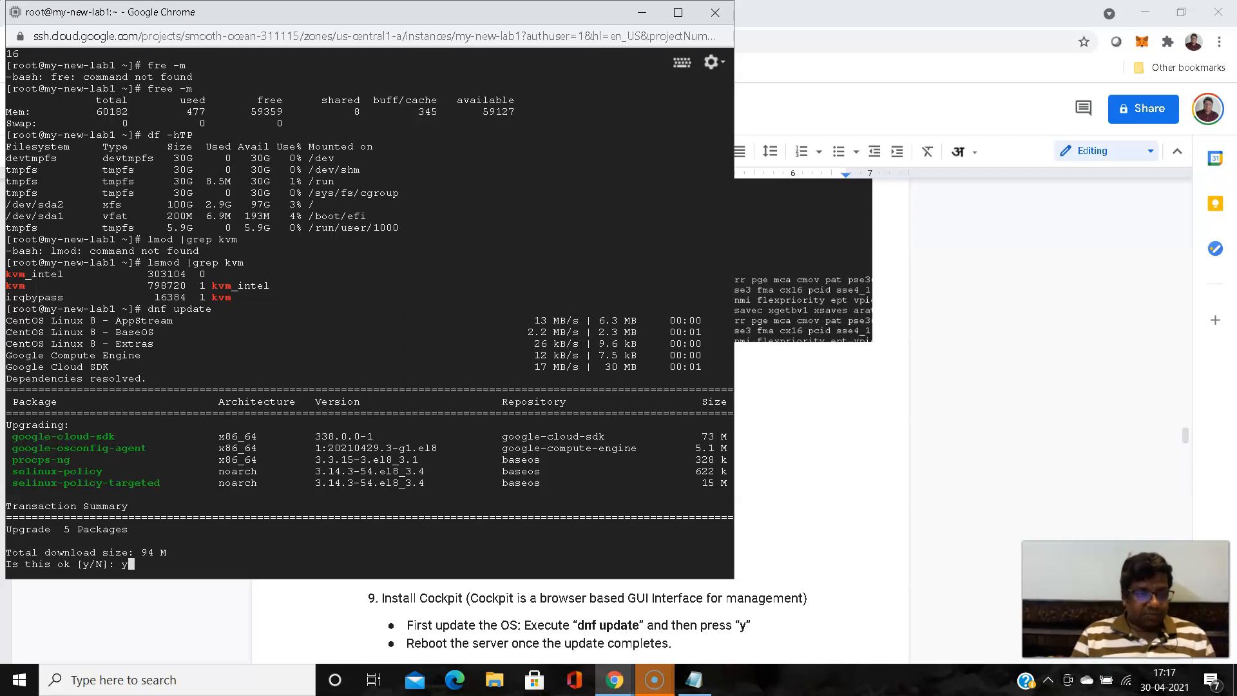
{"action": "key", "text": "Return"}
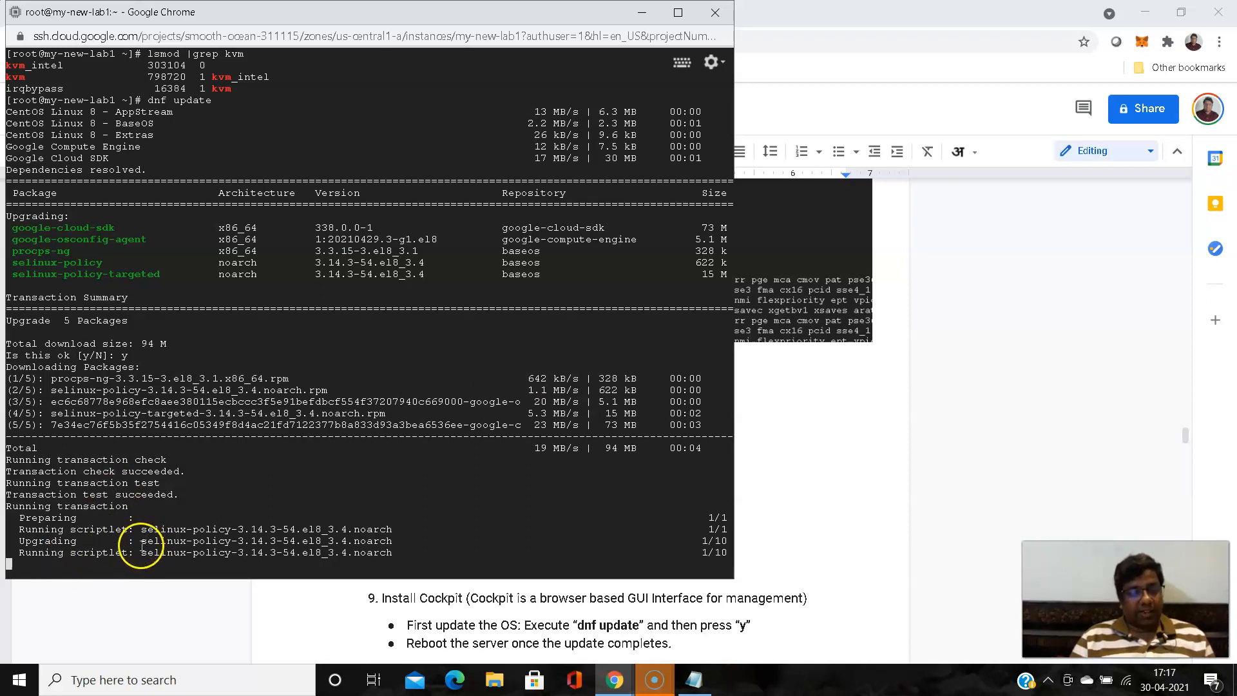
{"action": "left_click_drag", "start_coordinate": [142, 540], "coordinate": [191, 537]}
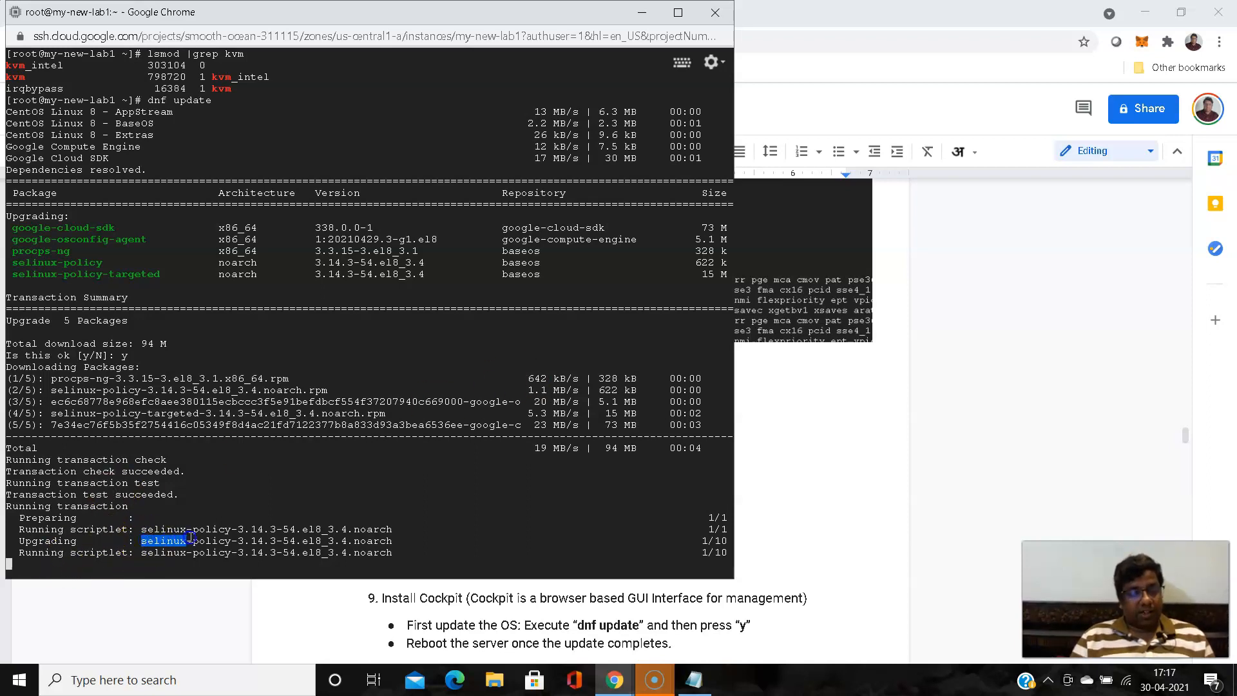
{"action": "left_click", "coordinate": [476, 488]}
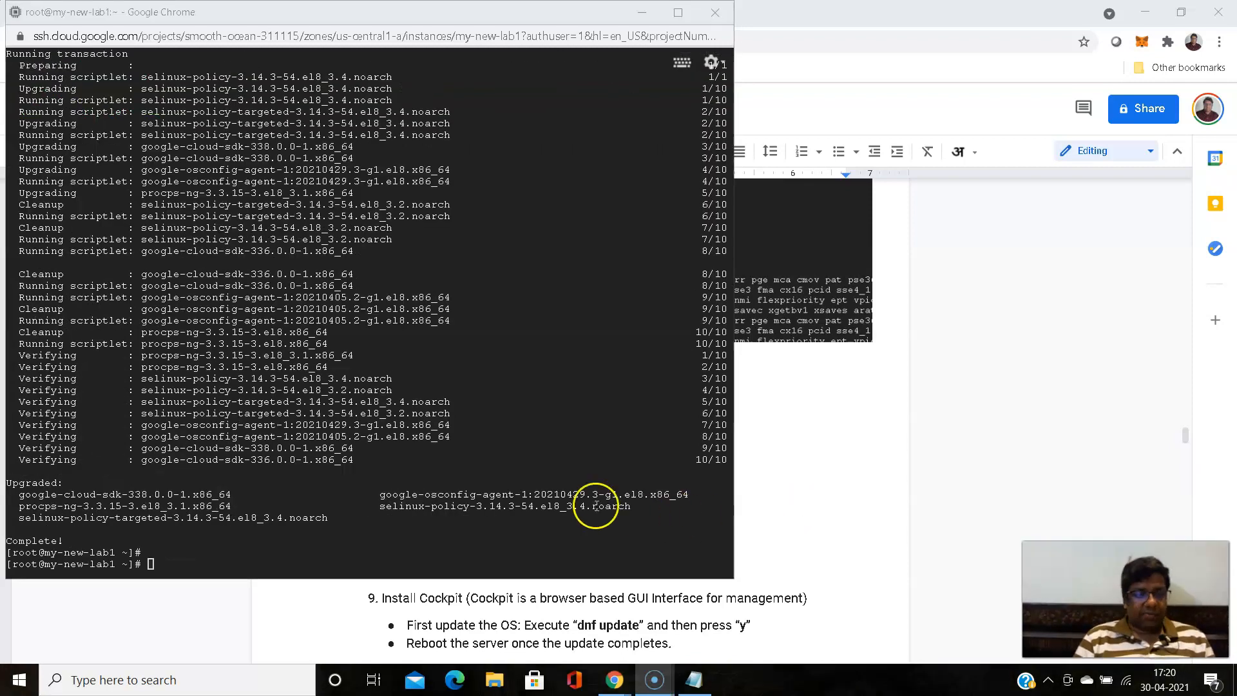
- Reboot the my-new-lab1 VM with the reboot command and reconnect the SSH session without Identity-Aware Proxy
{"action": "left_click", "coordinate": [400, 464]}
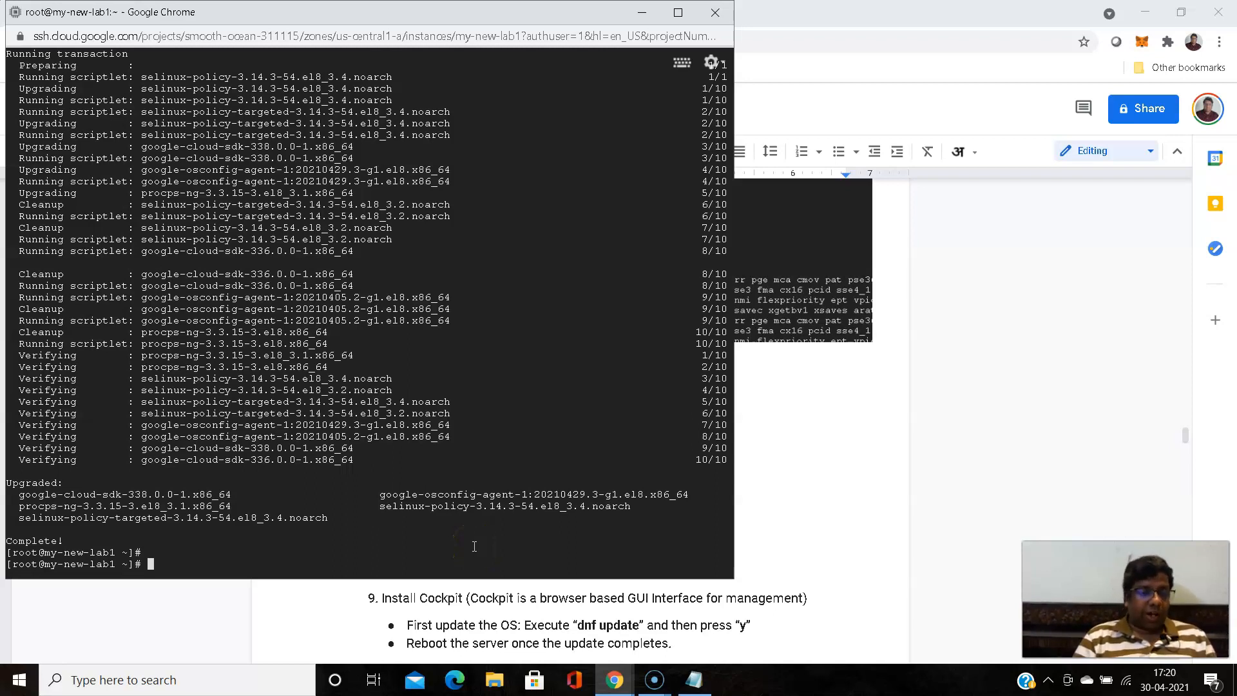
{"action": "type", "text": "re"}
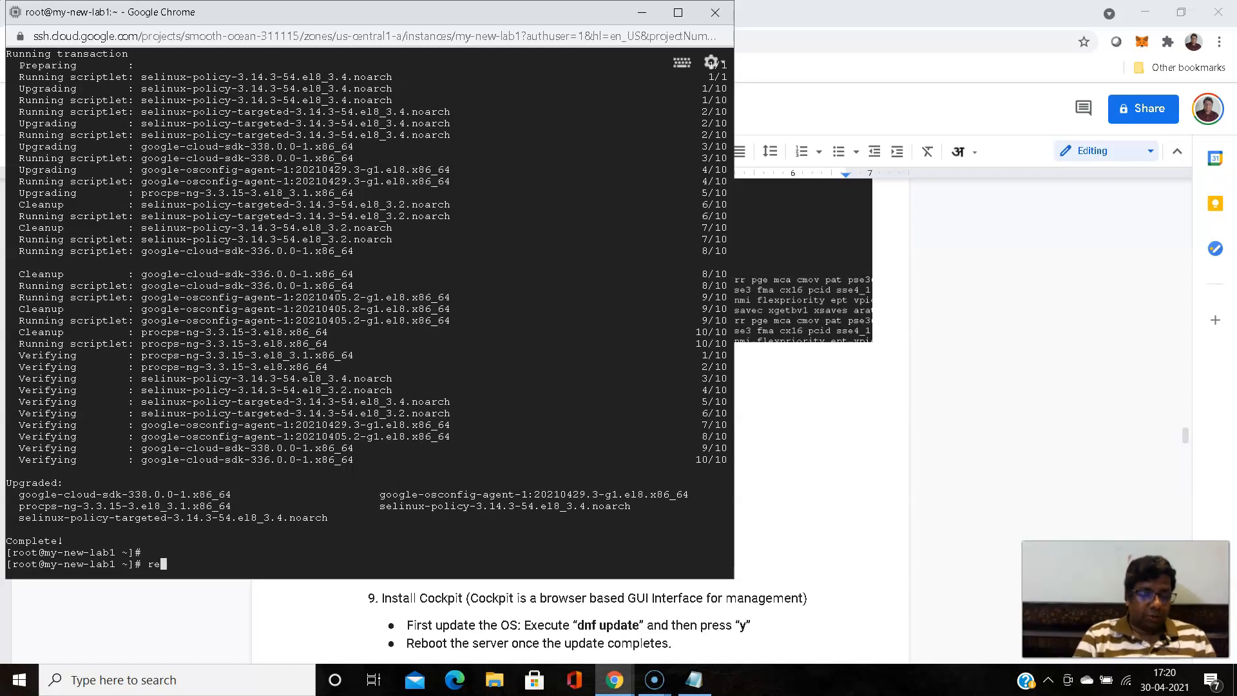
{"action": "type", "text": "boot"}
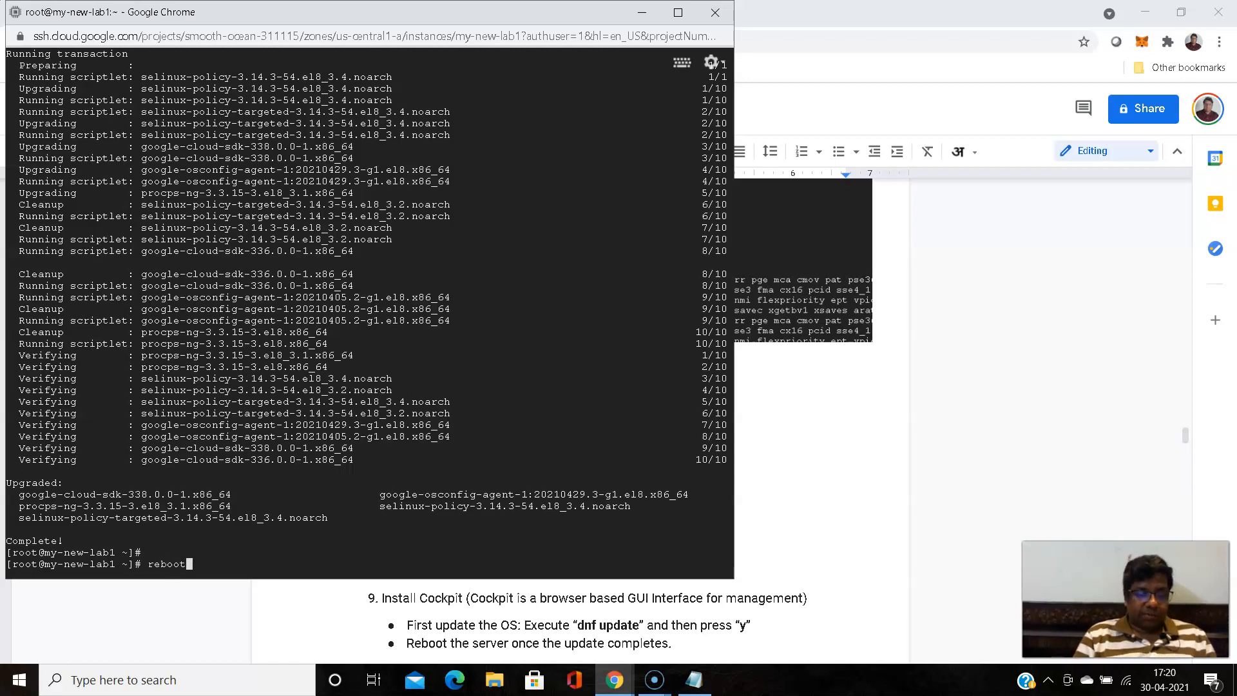
{"action": "key", "text": "Return"}
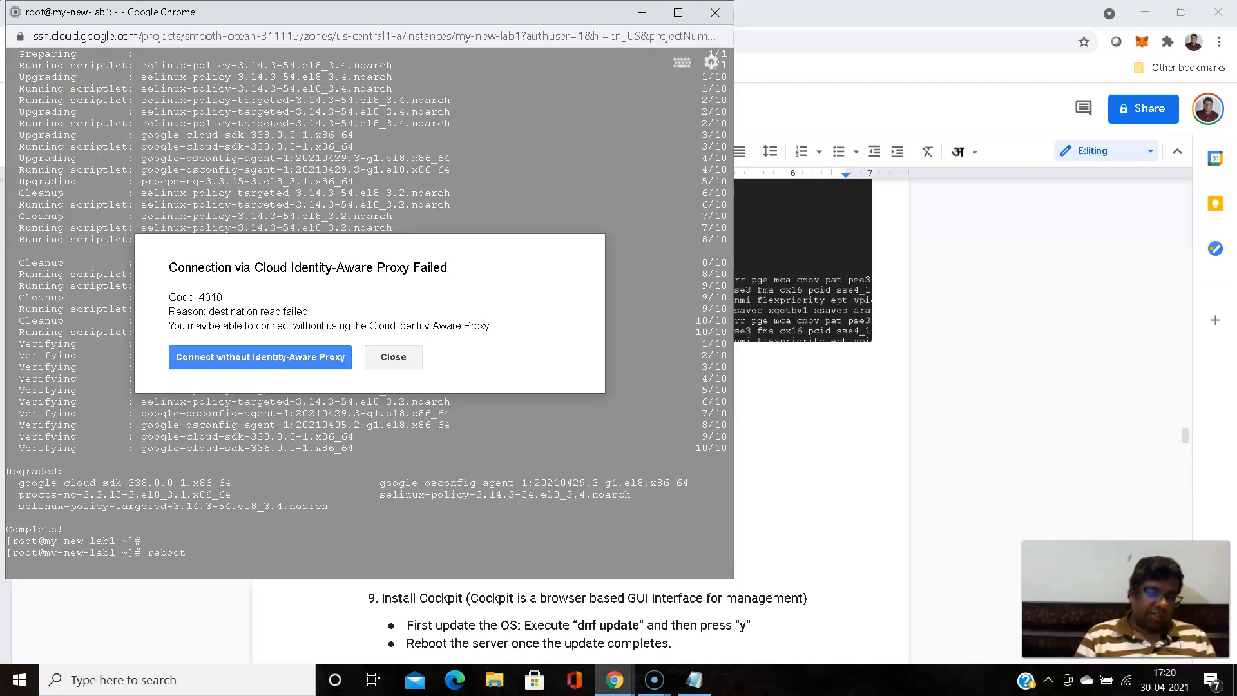
{"action": "left_click", "coordinate": [226, 357]}
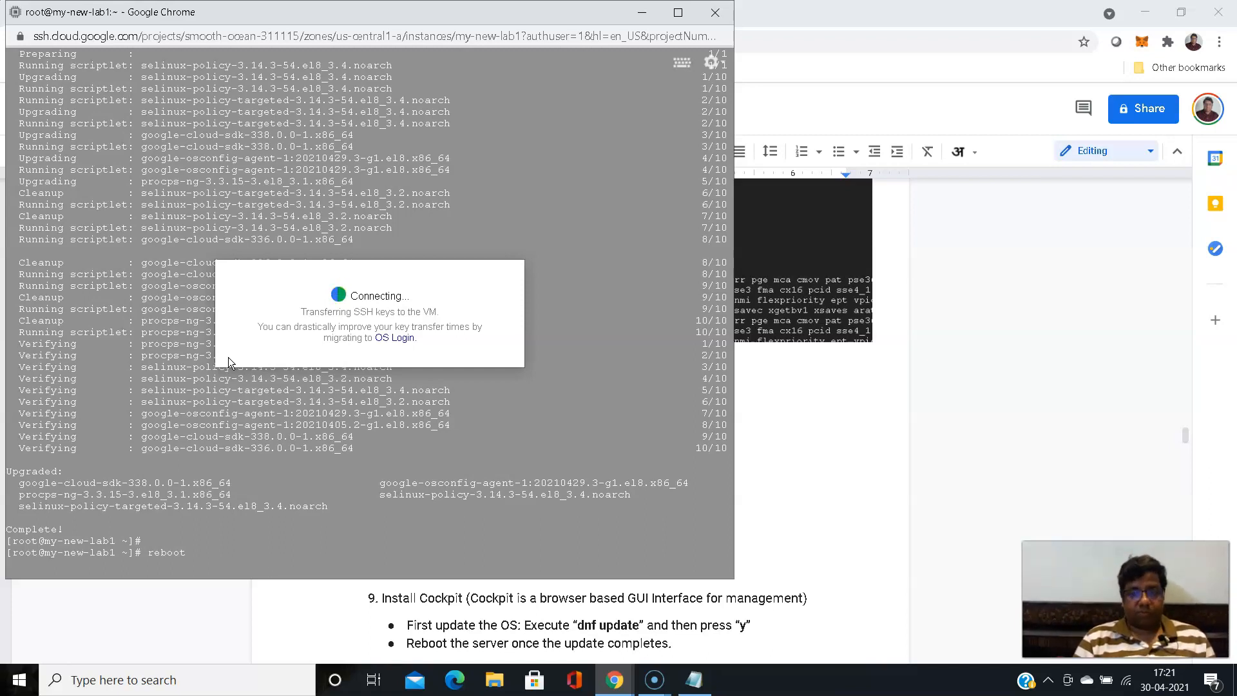
{"action": "left_click", "coordinate": [320, 12]}
{"action": "left_click_drag", "start_coordinate": [320, 12], "coordinate": [385, 54]}
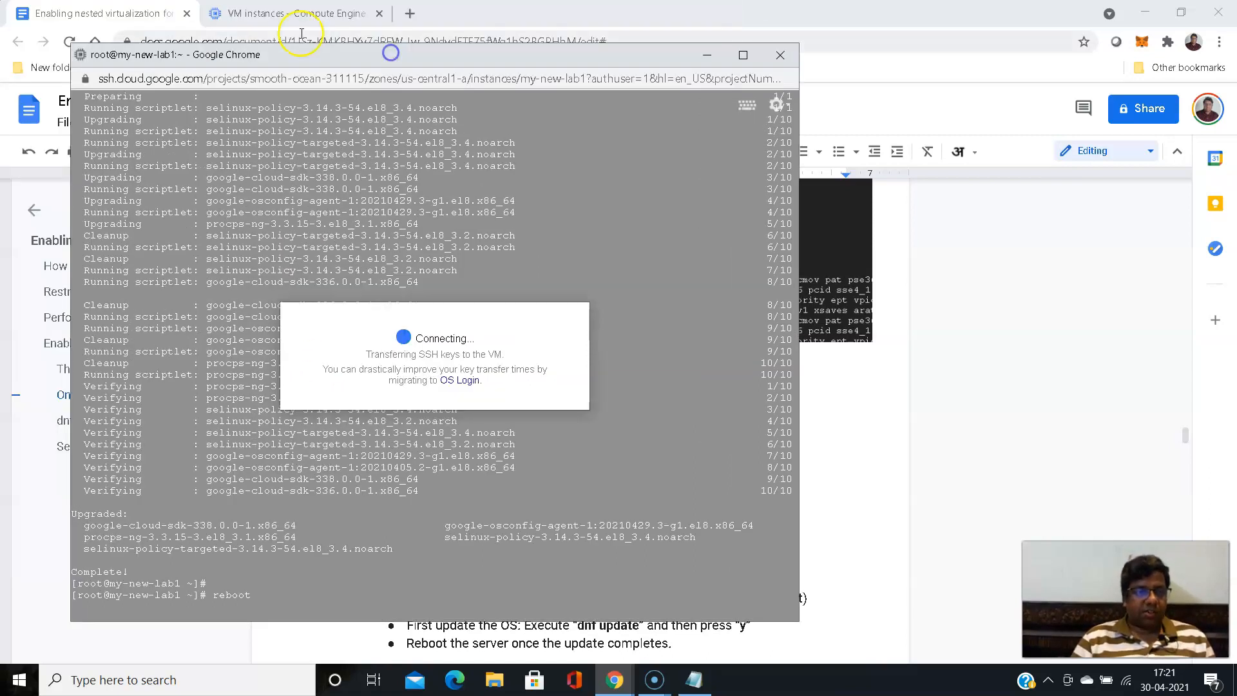
- Review the guide's Install Cockpit section, from the OS update and reboot instructions to the Cockpit installation command
{"action": "left_click", "coordinate": [274, 14]}
{"action": "left_click", "coordinate": [123, 13]}
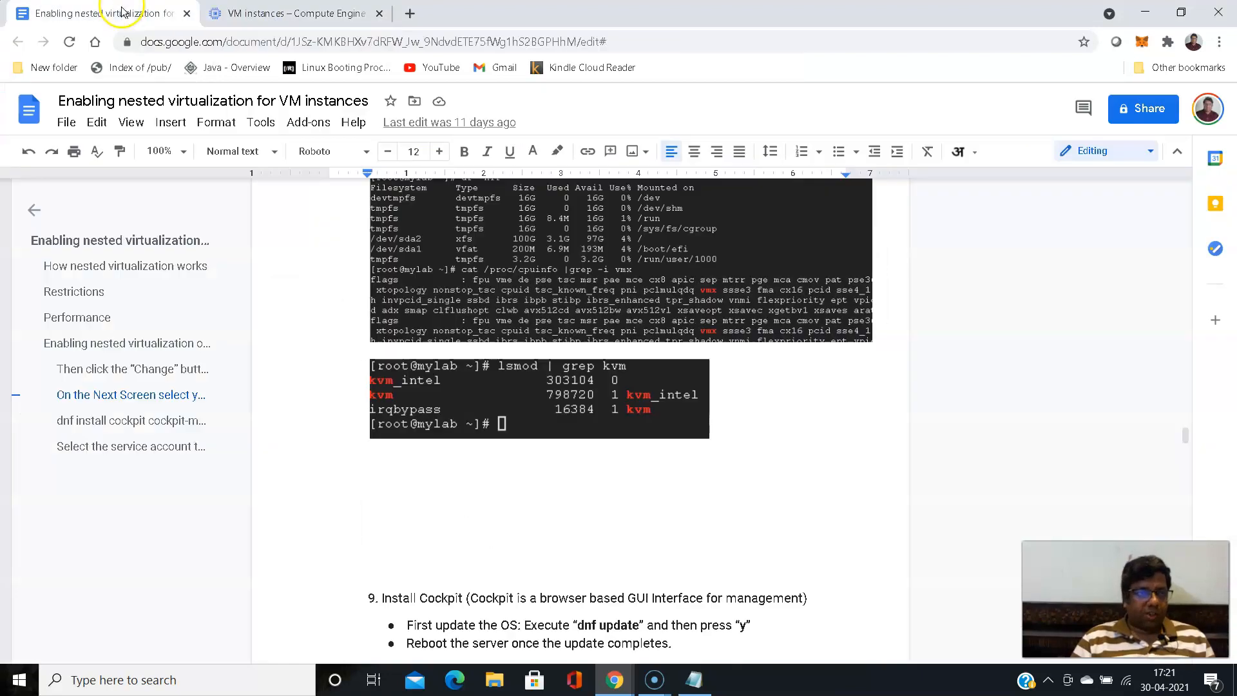
{"action": "scroll", "coordinate": [329, 291], "scroll_direction": "down", "scroll_amount": 5}
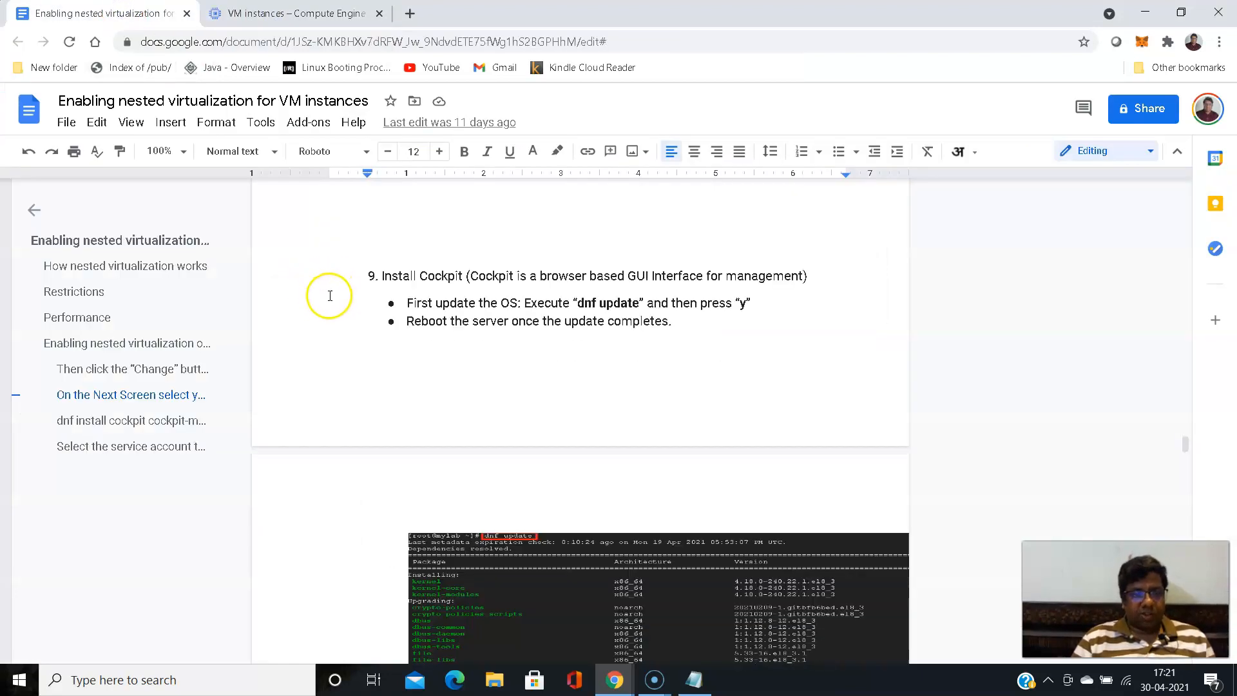
{"action": "left_click_drag", "start_coordinate": [417, 276], "coordinate": [467, 270]}
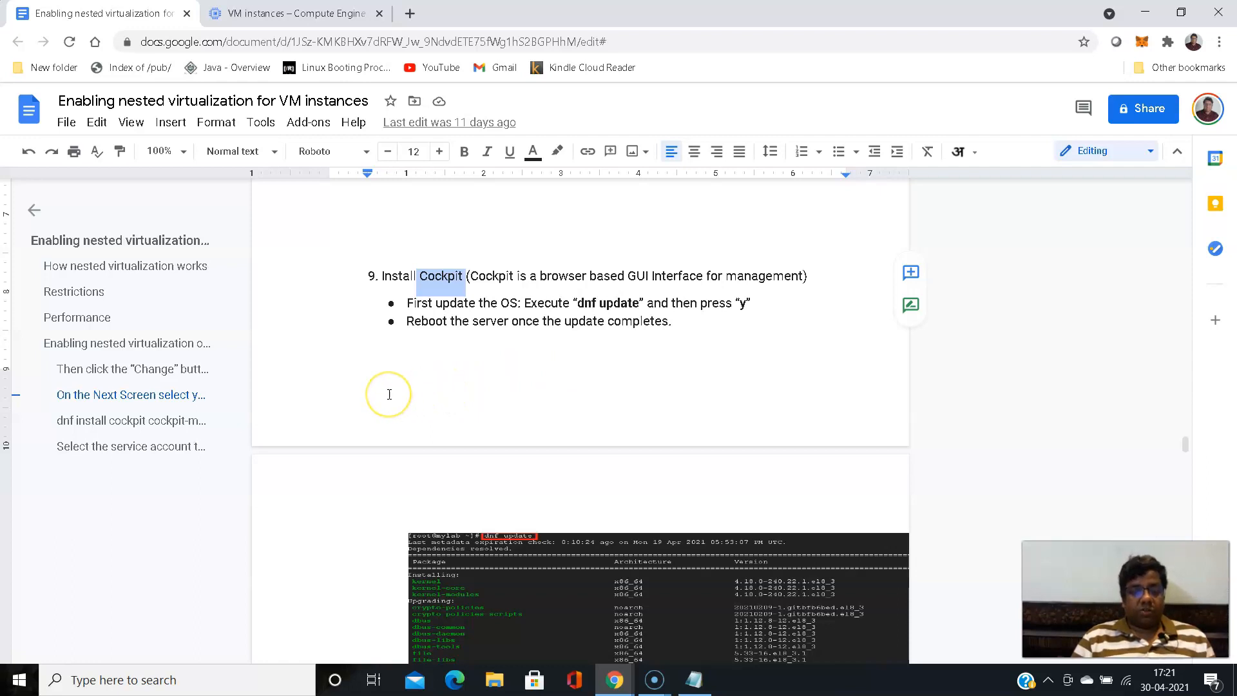
{"action": "scroll", "coordinate": [370, 354], "scroll_direction": "down", "scroll_amount": 3}
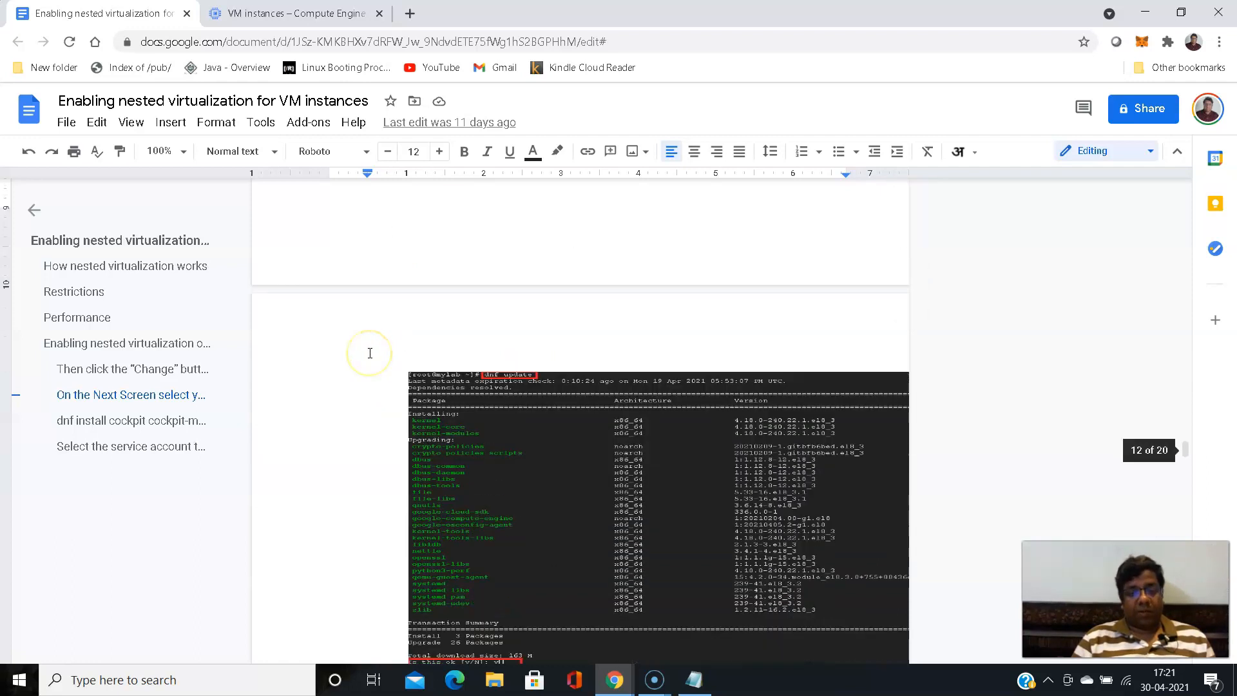
{"action": "scroll", "coordinate": [370, 353], "scroll_direction": "down", "scroll_amount": 3}
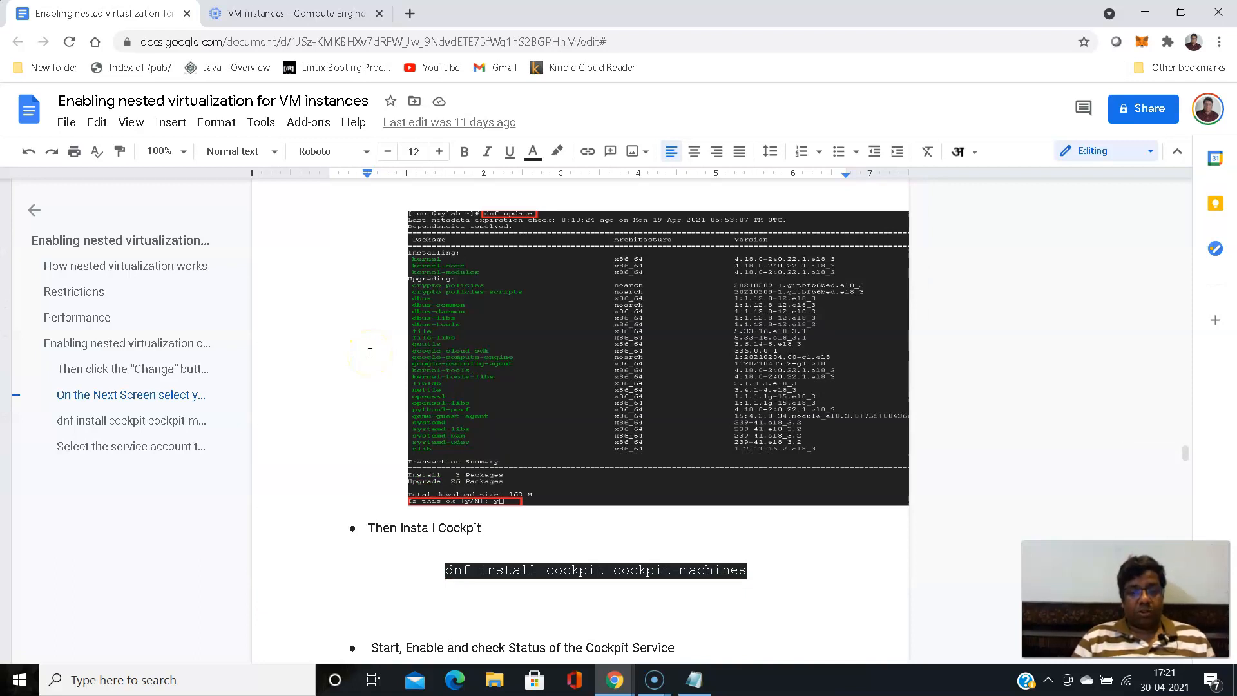
{"action": "scroll", "coordinate": [370, 353], "scroll_direction": "up", "scroll_amount": 6}
{"action": "scroll", "coordinate": [370, 353], "scroll_direction": "down", "scroll_amount": 4}
{"action": "scroll", "coordinate": [370, 354], "scroll_direction": "up", "scroll_amount": 4}
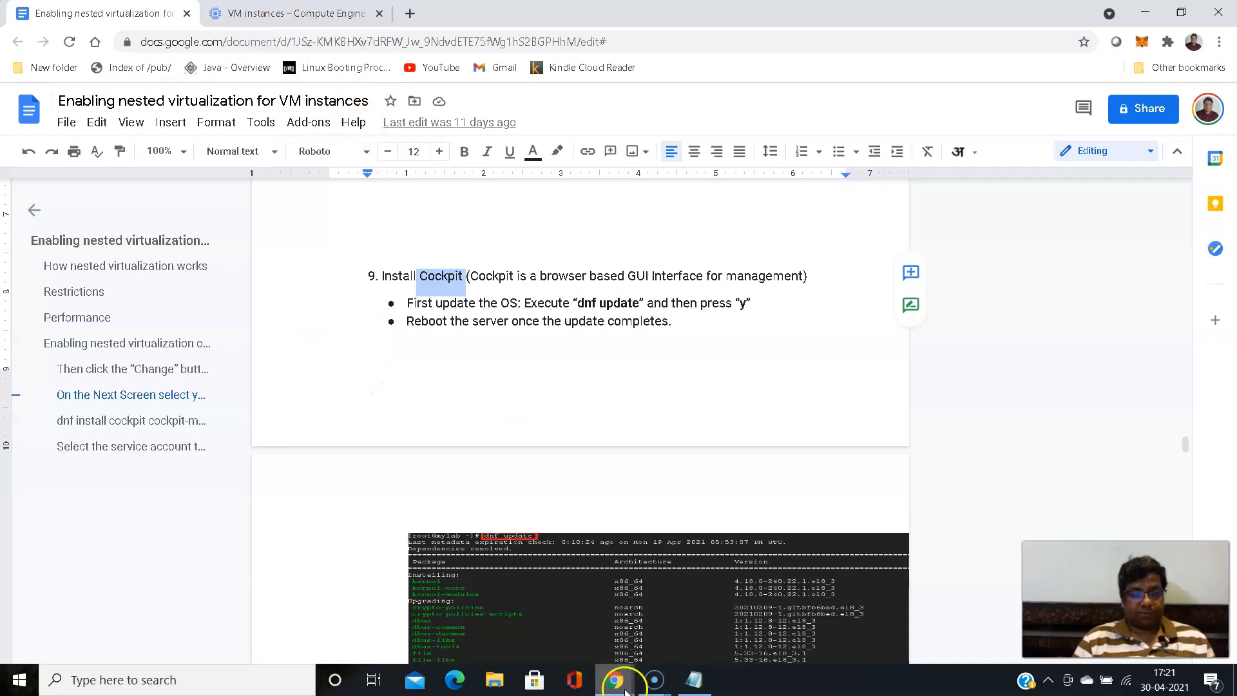
- Switch to the root user in the reconnected SSH terminal with sudo su - and check the reboot by running uptime
{"action": "mouse_move", "coordinate": [619, 678]}
{"action": "left_click", "coordinate": [686, 639]}
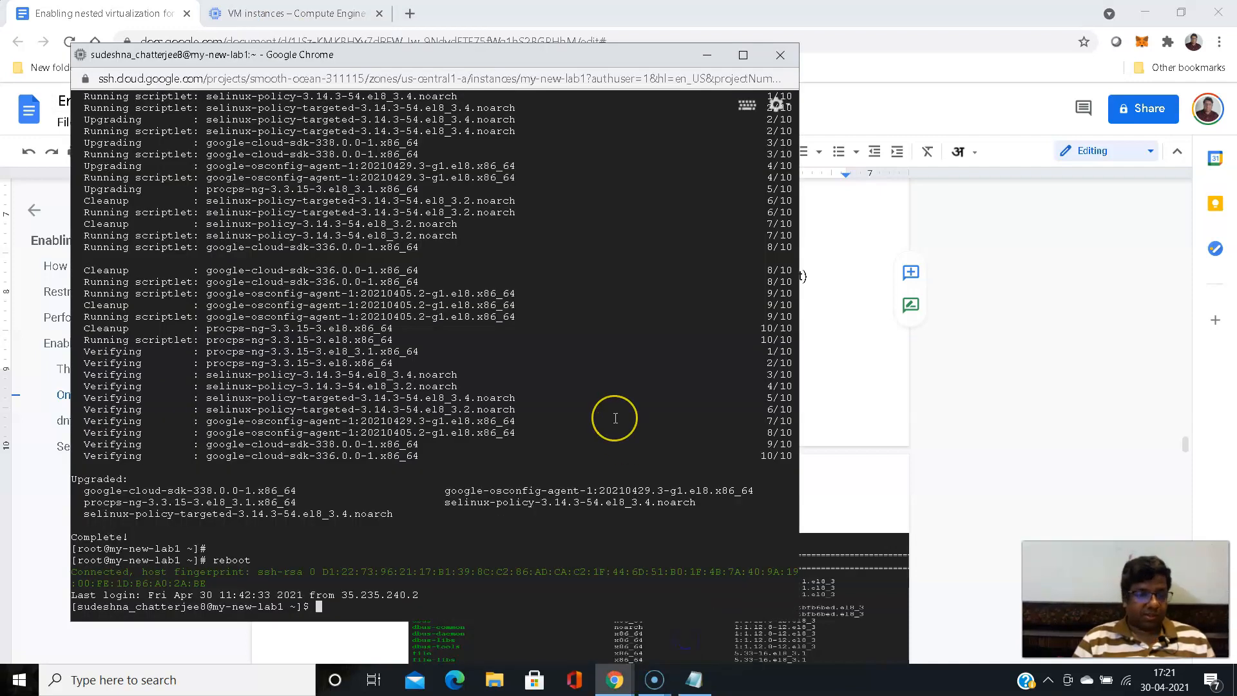
{"action": "left_click", "coordinate": [594, 418]}
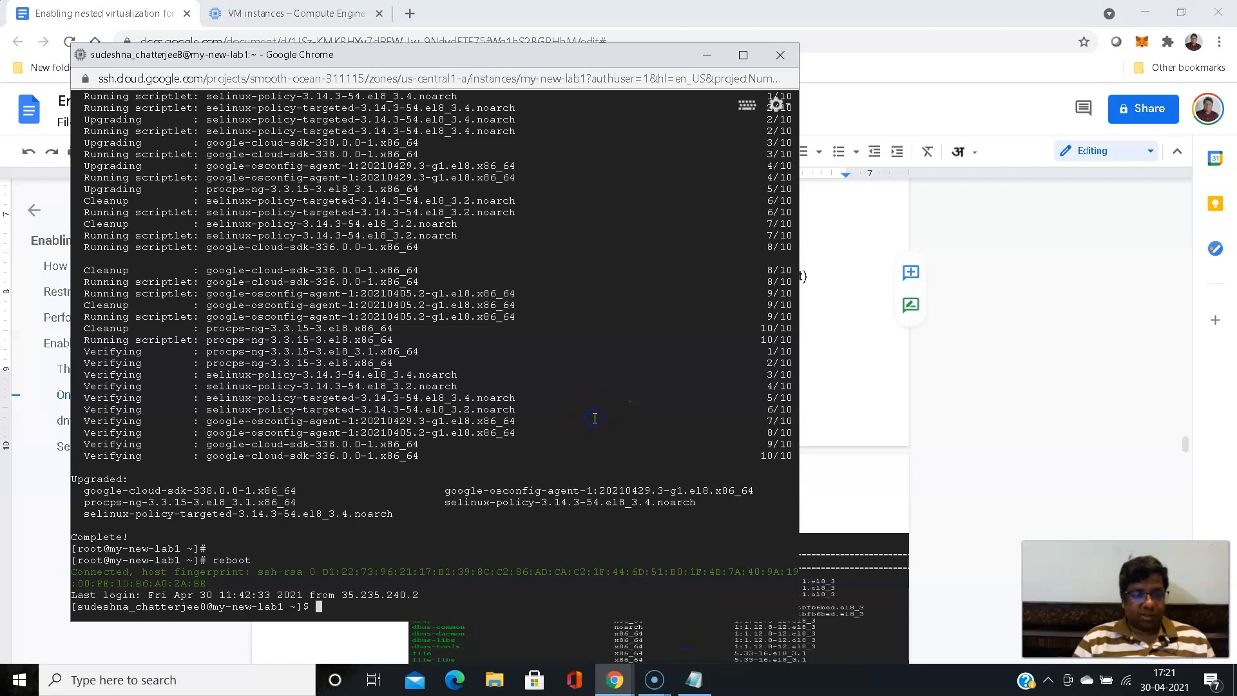
{"action": "left_click", "coordinate": [566, 443]}
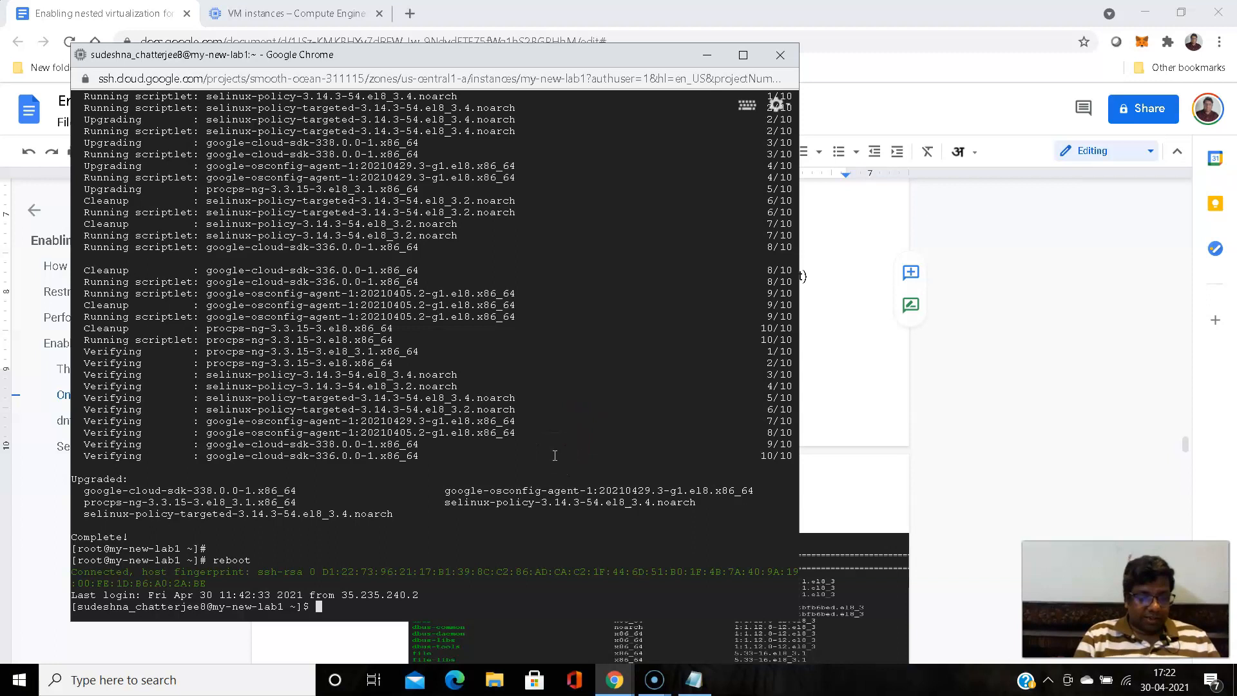
{"action": "type", "text": "sudo "}
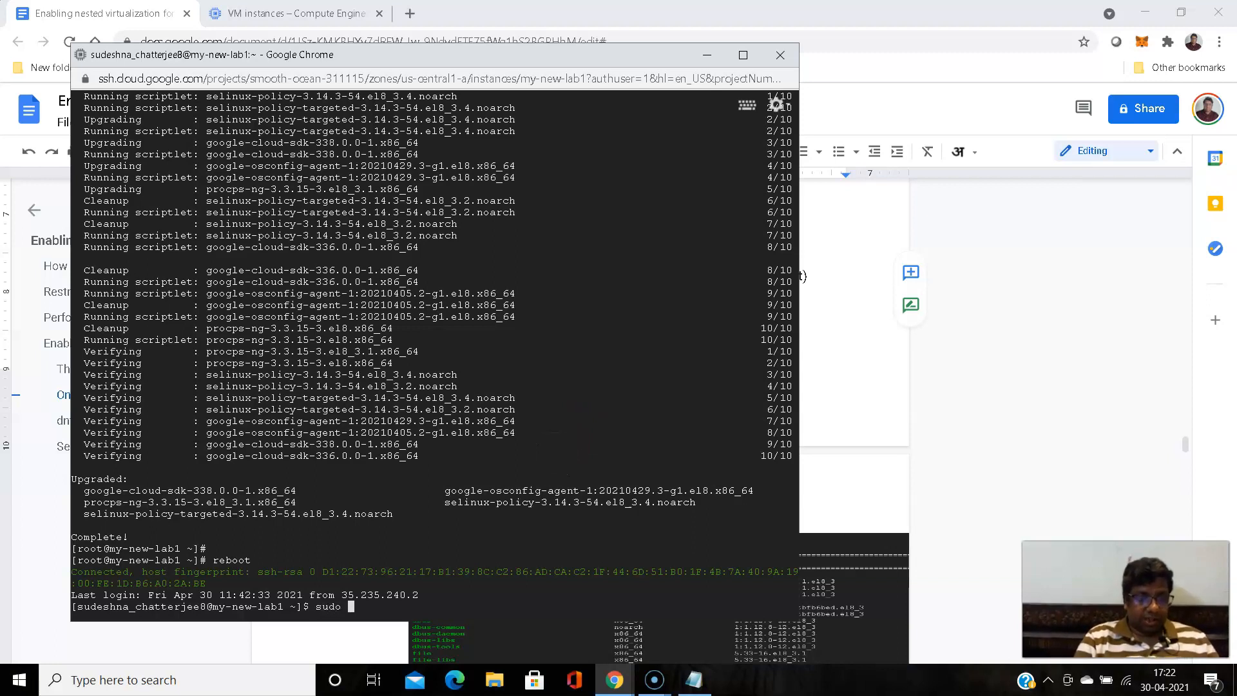
{"action": "type", "text": "su -"}
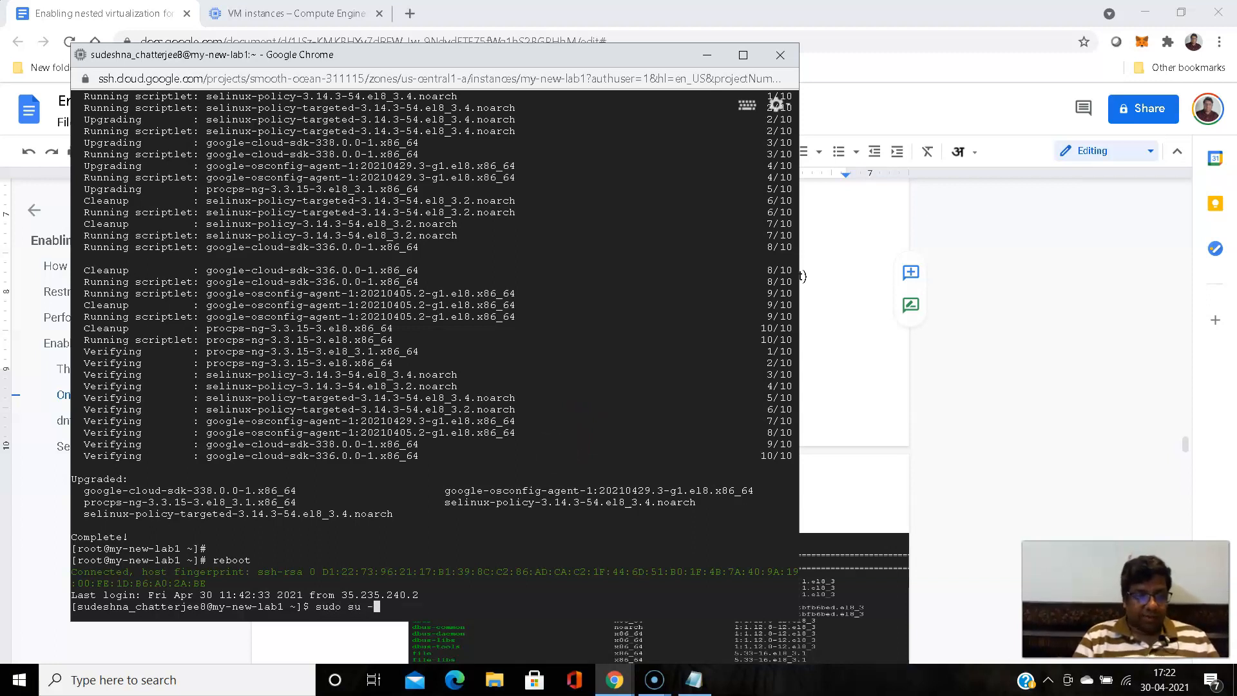
{"action": "key", "text": "Return"}
{"action": "type", "text": "uptime"}
{"action": "key", "text": "Return"}
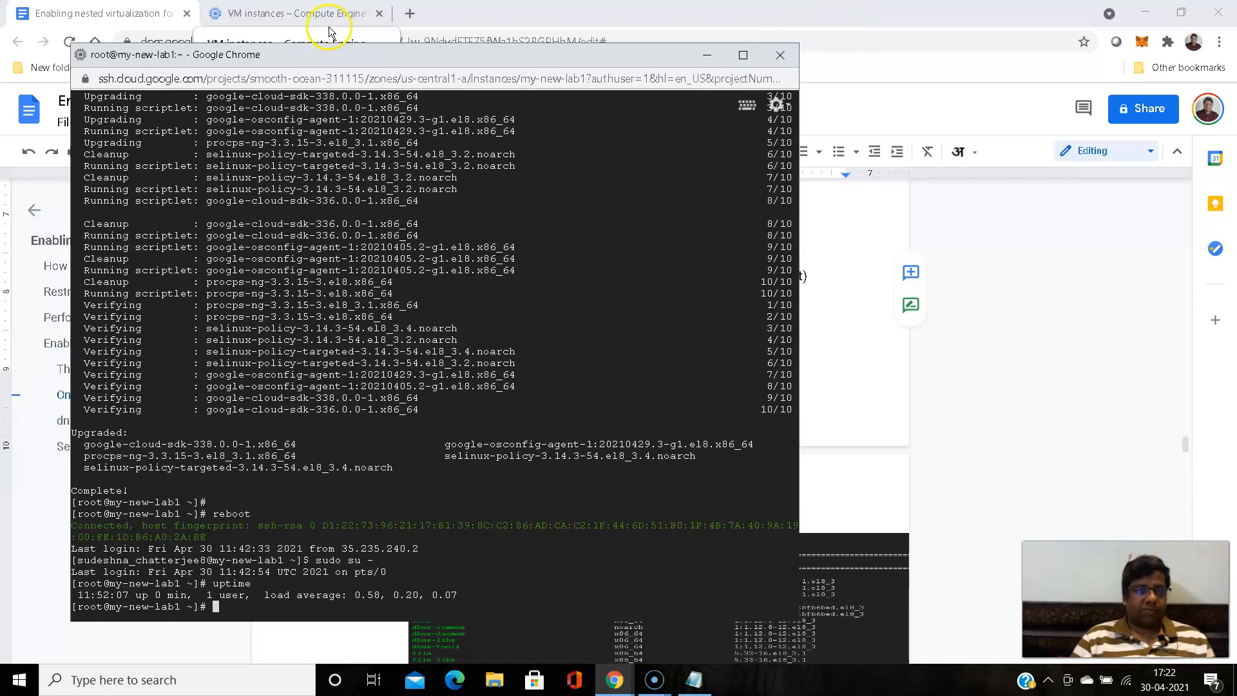
- Copy the command dnf install cockpit cockpit-machines from the guide into session-notes.txt in Notepad, below the gcloud commands
{"action": "left_click", "coordinate": [125, 12]}
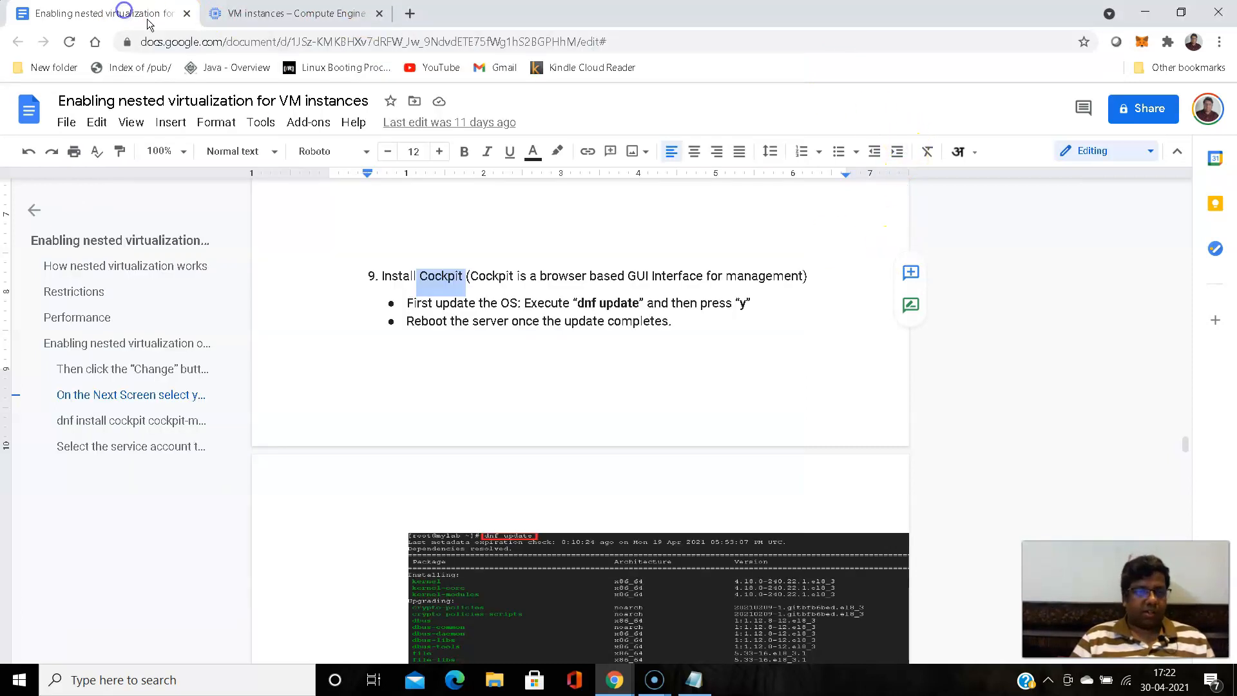
{"action": "scroll", "coordinate": [351, 288], "scroll_direction": "down", "scroll_amount": 10}
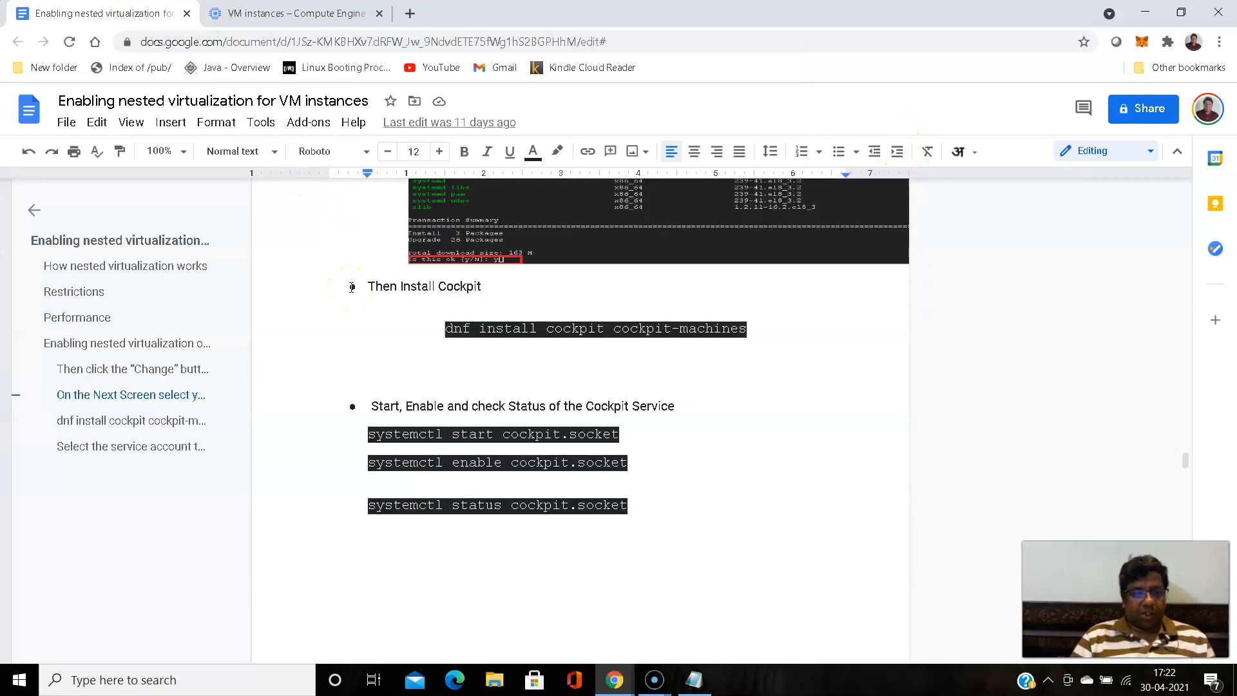
{"action": "left_click", "coordinate": [480, 347]}
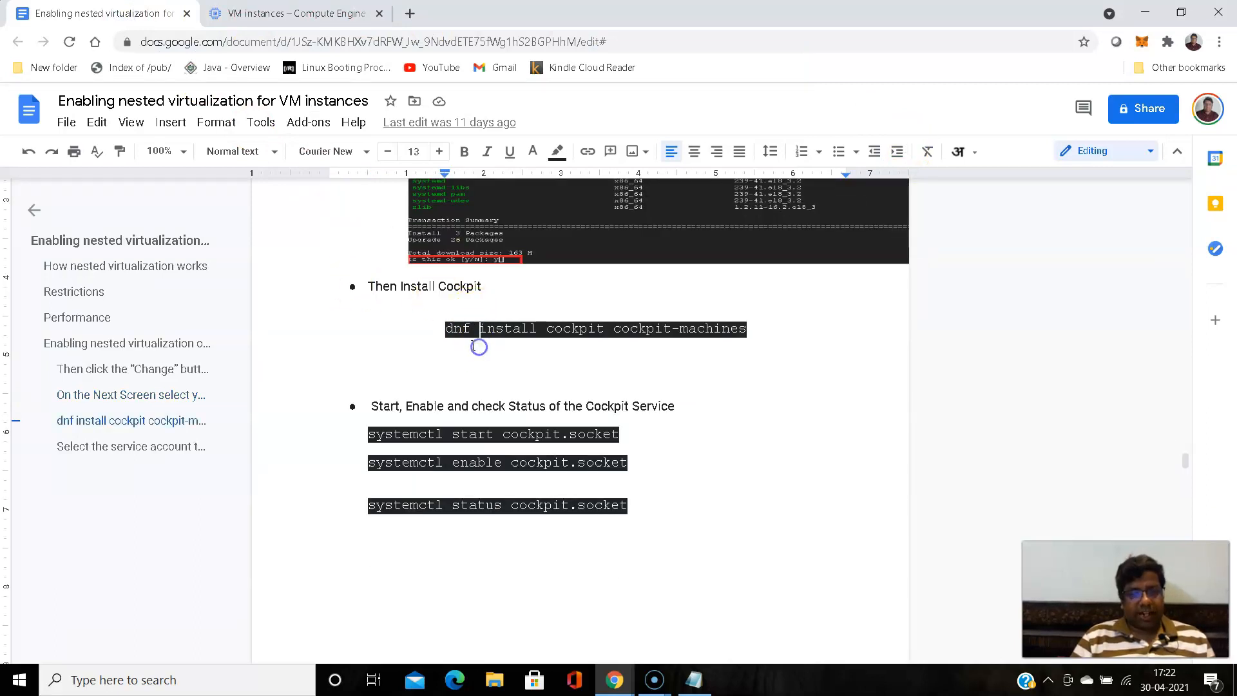
{"action": "left_click", "coordinate": [445, 329]}
{"action": "left_click_drag", "start_coordinate": [444, 328], "coordinate": [749, 332]}
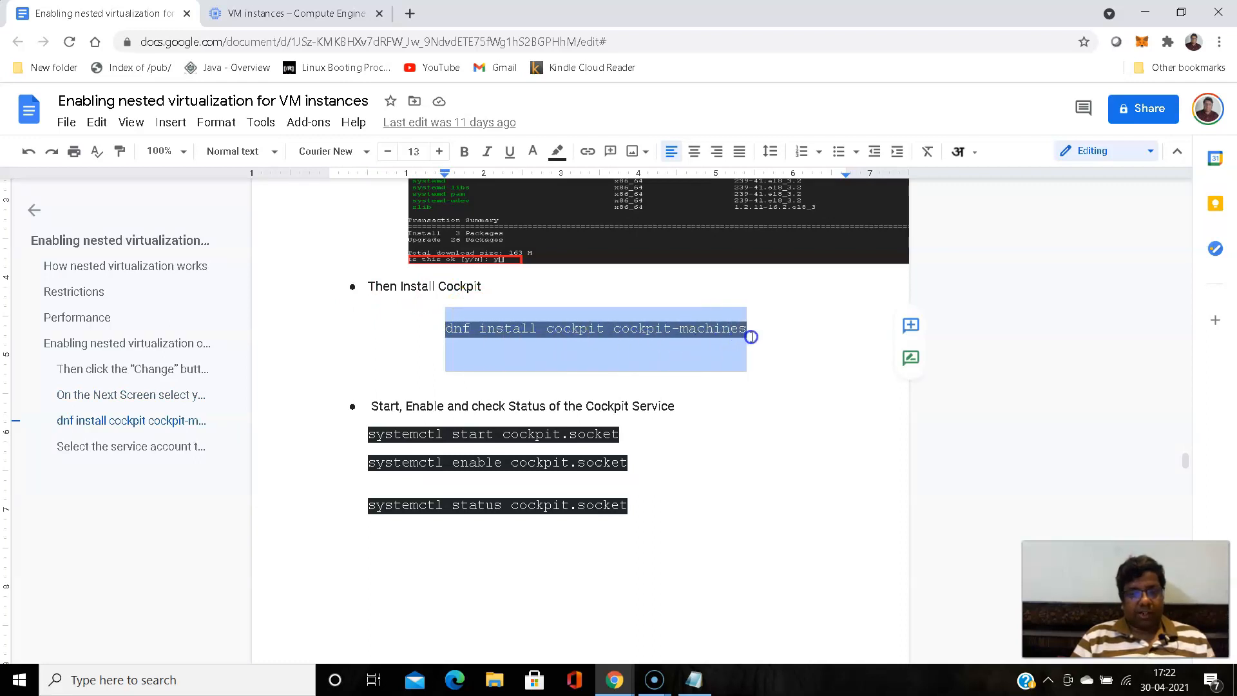
{"action": "right_click", "coordinate": [742, 329]}
{"action": "left_click", "coordinate": [787, 233]}
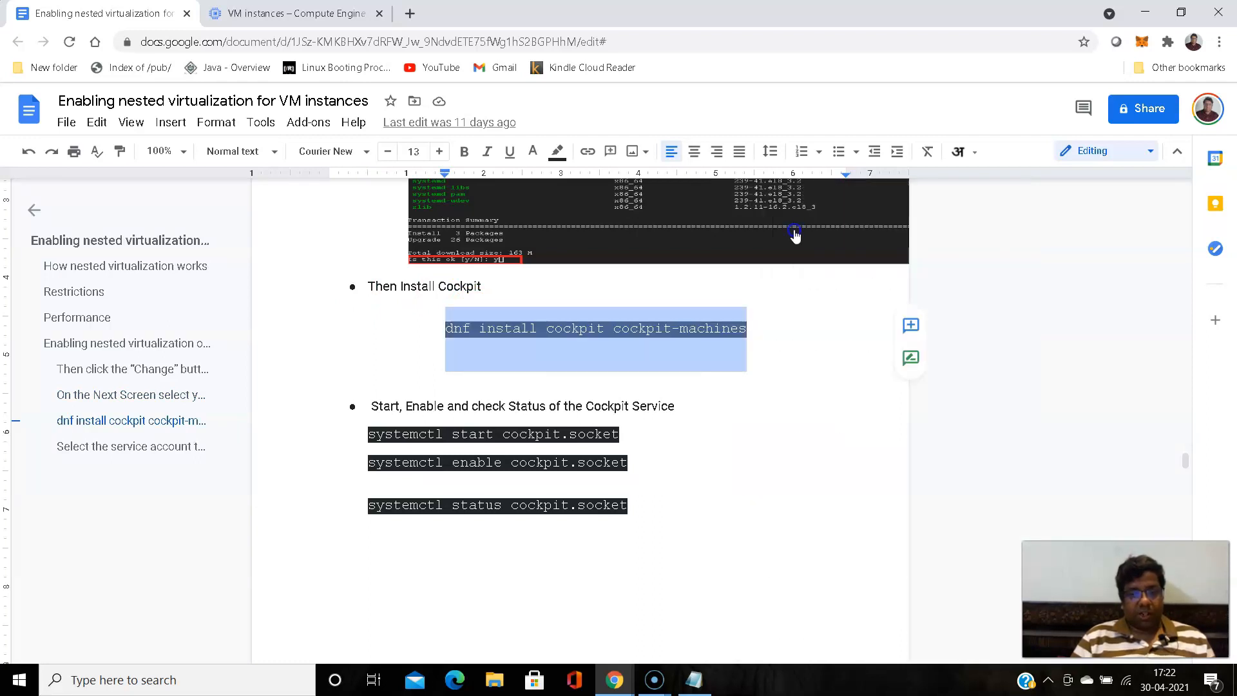
{"action": "left_click", "coordinate": [709, 687]}
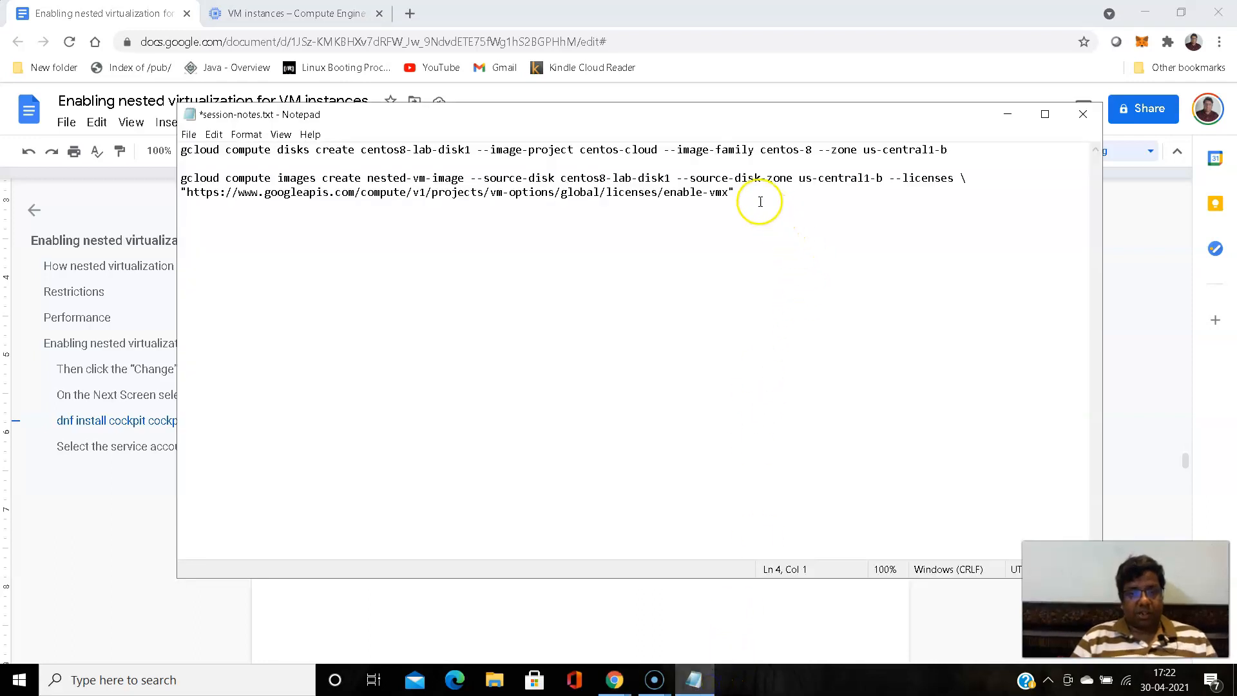
{"action": "key", "text": "ctrl+v"}
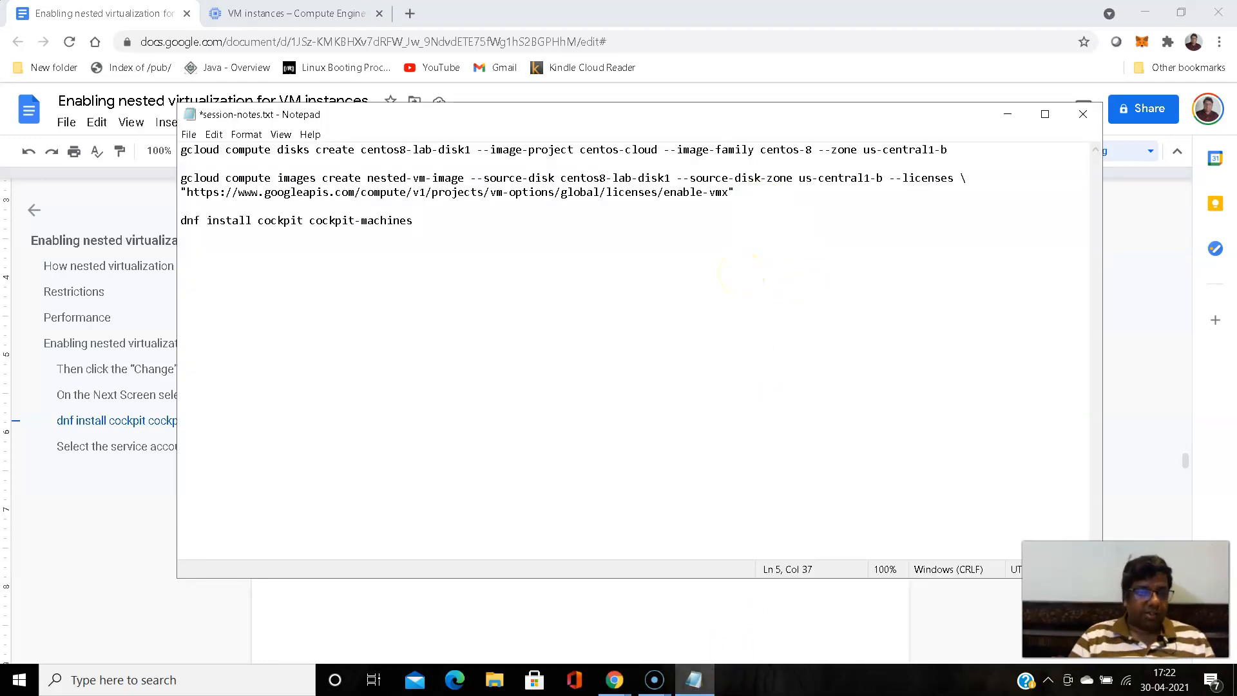
- Install Cockpit by copying dnf install cockpit cockpit-machines from the notes into the my-new-lab1 SSH terminal, running it and answering y
{"action": "left_click_drag", "start_coordinate": [181, 220], "coordinate": [416, 219]}
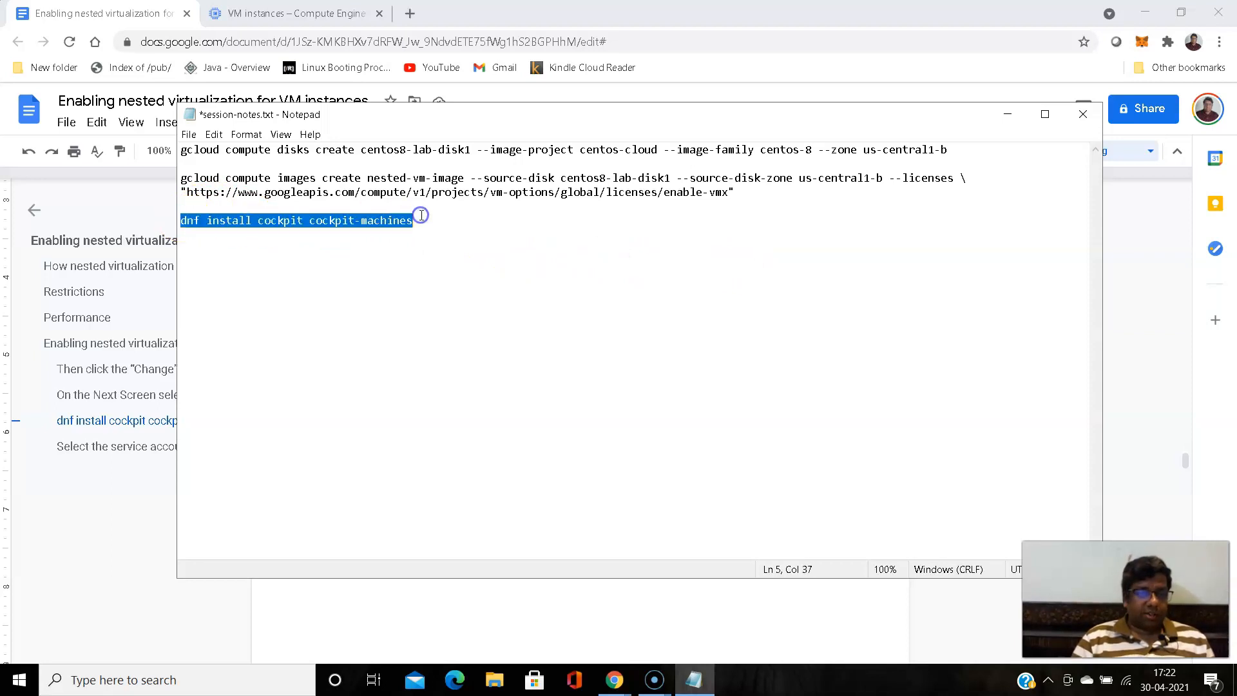
{"action": "right_click", "coordinate": [408, 220]}
{"action": "left_click", "coordinate": [441, 265]}
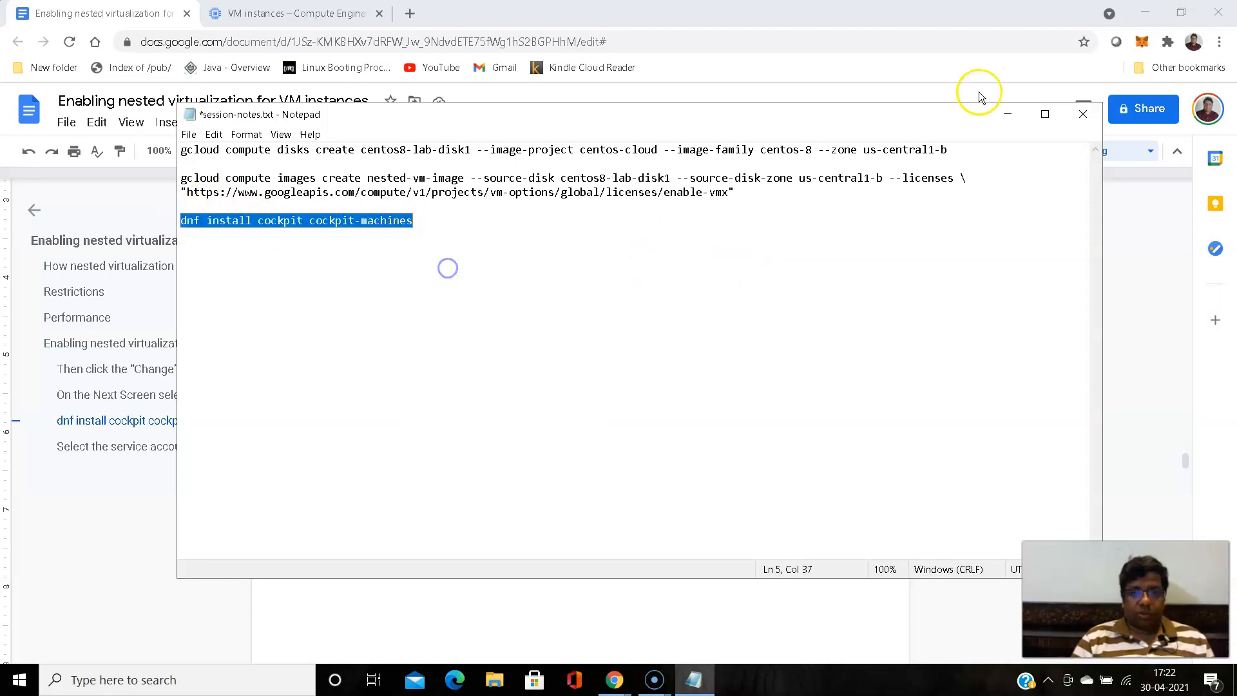
{"action": "left_click", "coordinate": [1008, 114]}
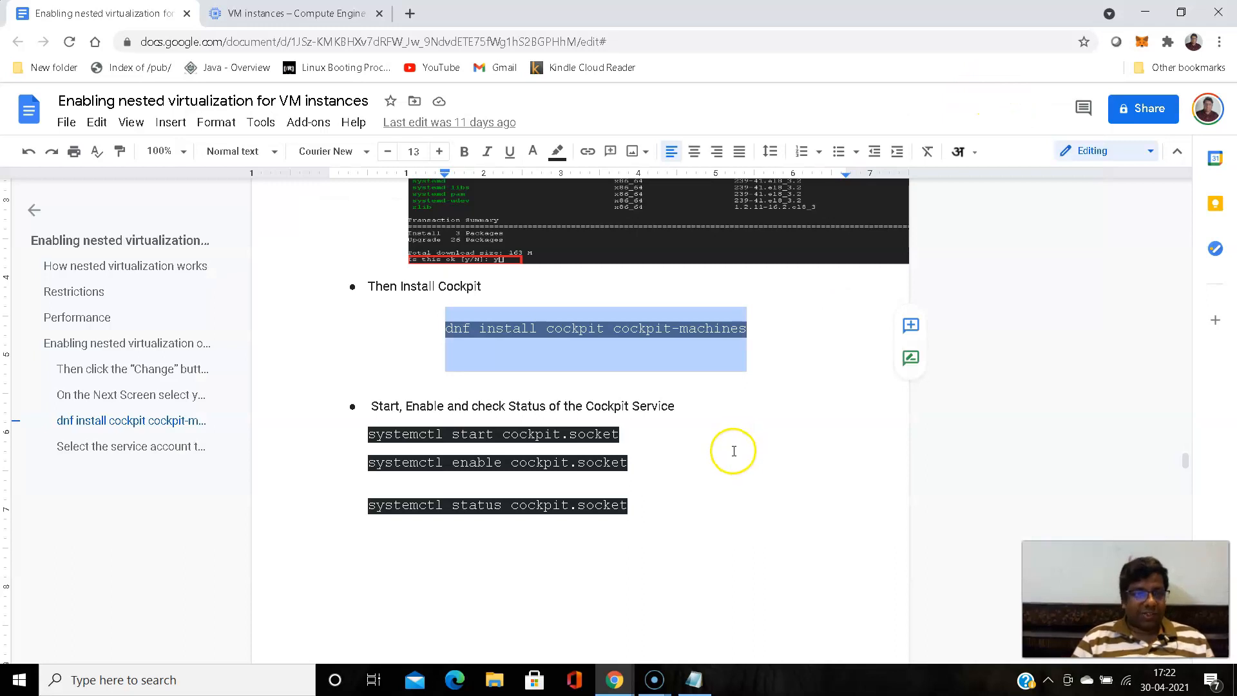
{"action": "left_click", "coordinate": [615, 679]}
{"action": "left_click", "coordinate": [677, 636]}
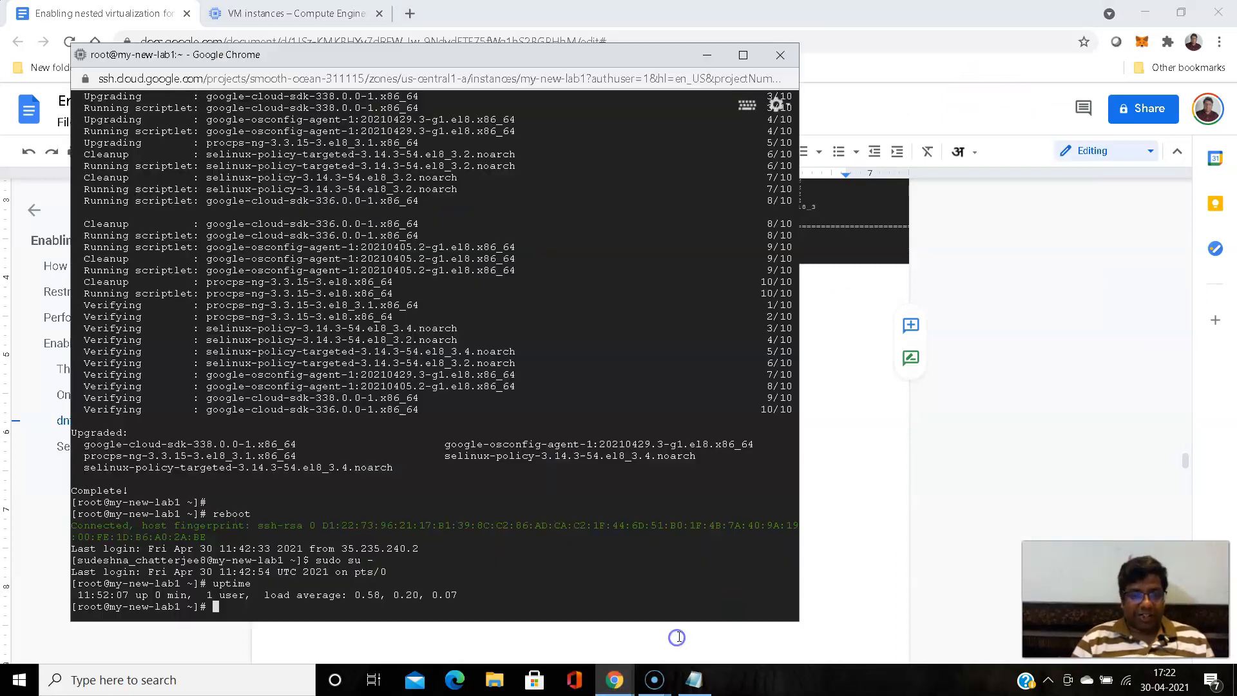
{"action": "left_click", "coordinate": [593, 428]}
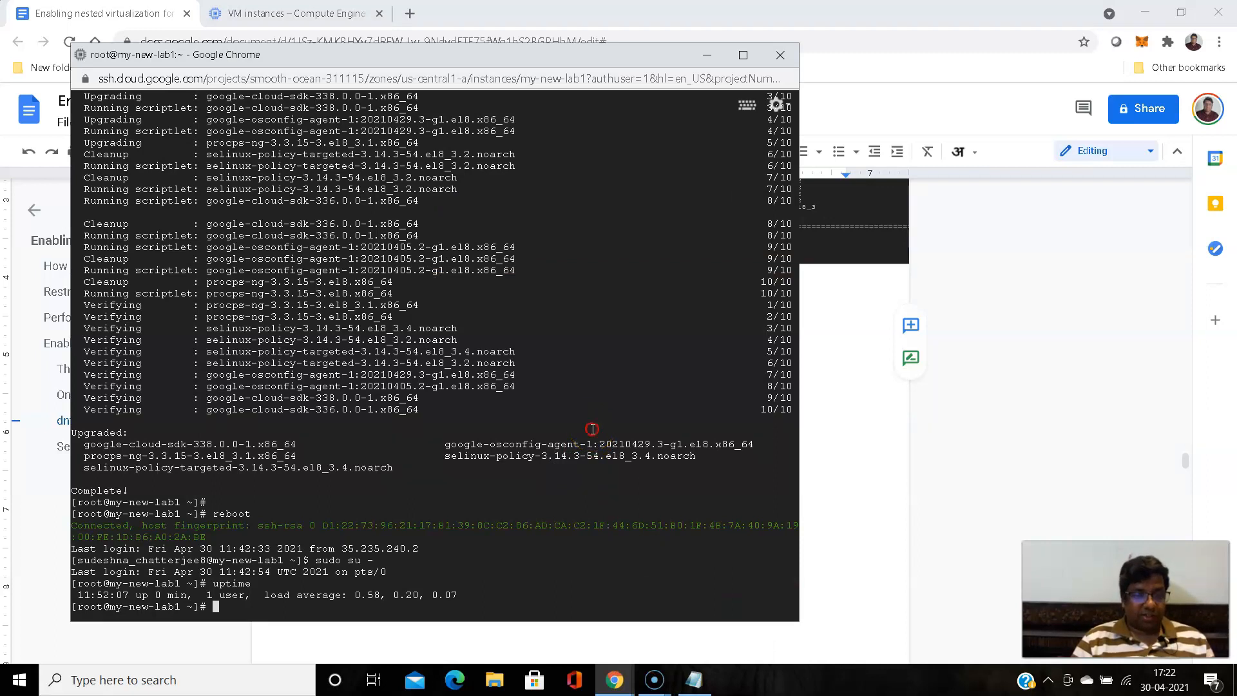
{"action": "key", "text": "ctrl+v"}
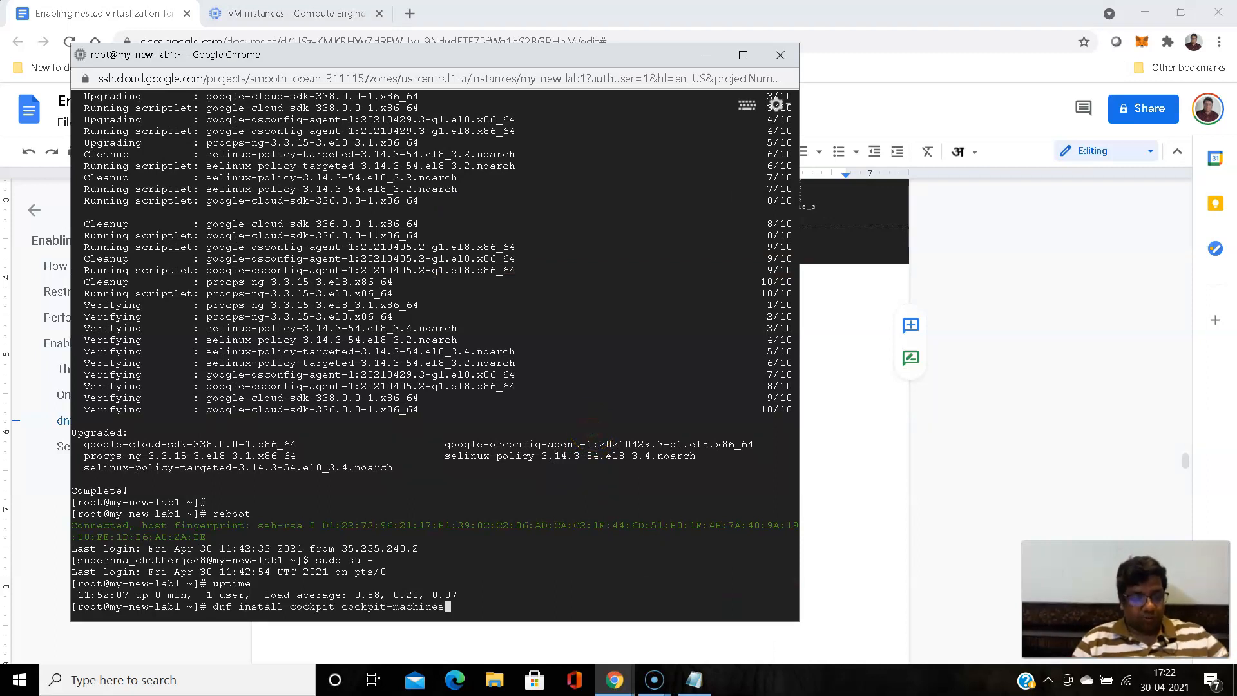
{"action": "key", "text": "Return"}
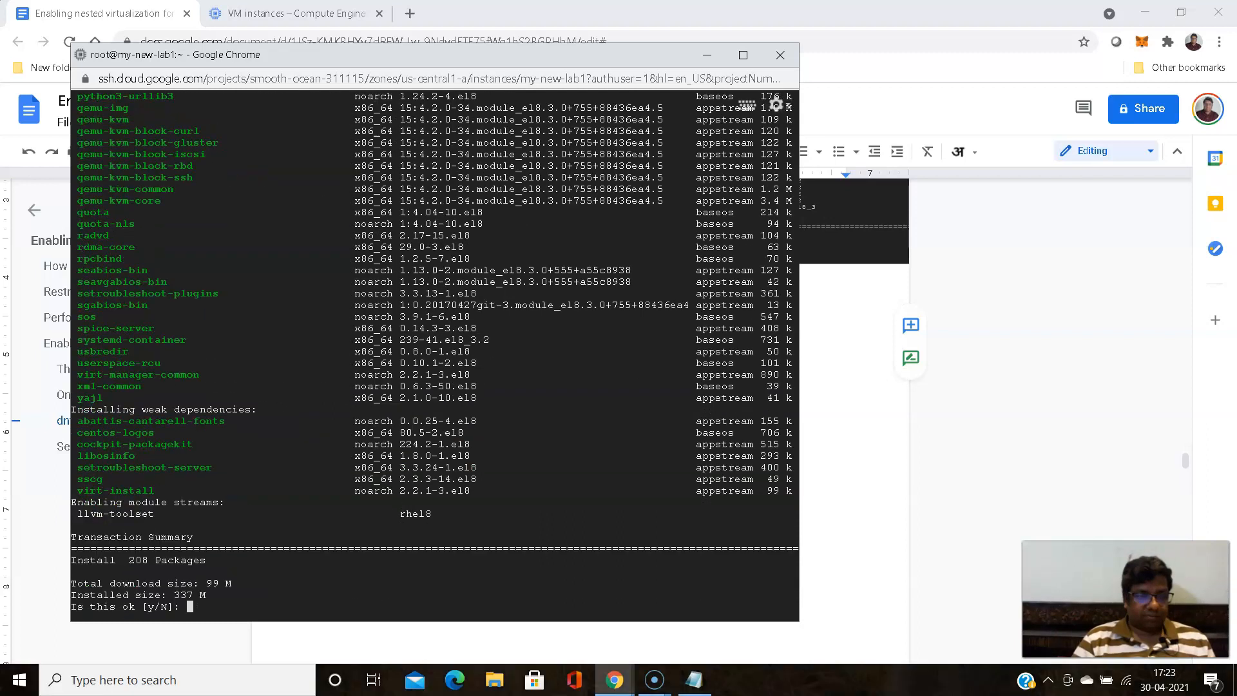
{"action": "type", "text": "y"}
{"action": "key", "text": "Return"}
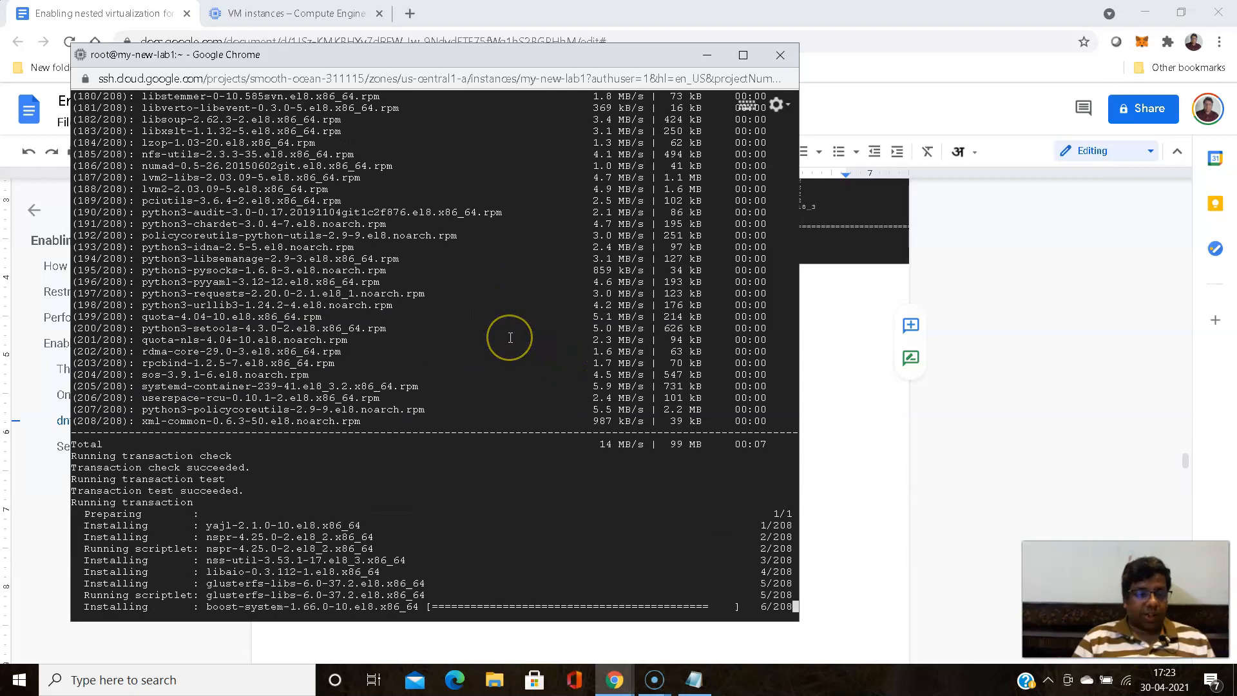
{"action": "left_click", "coordinate": [499, 422]}
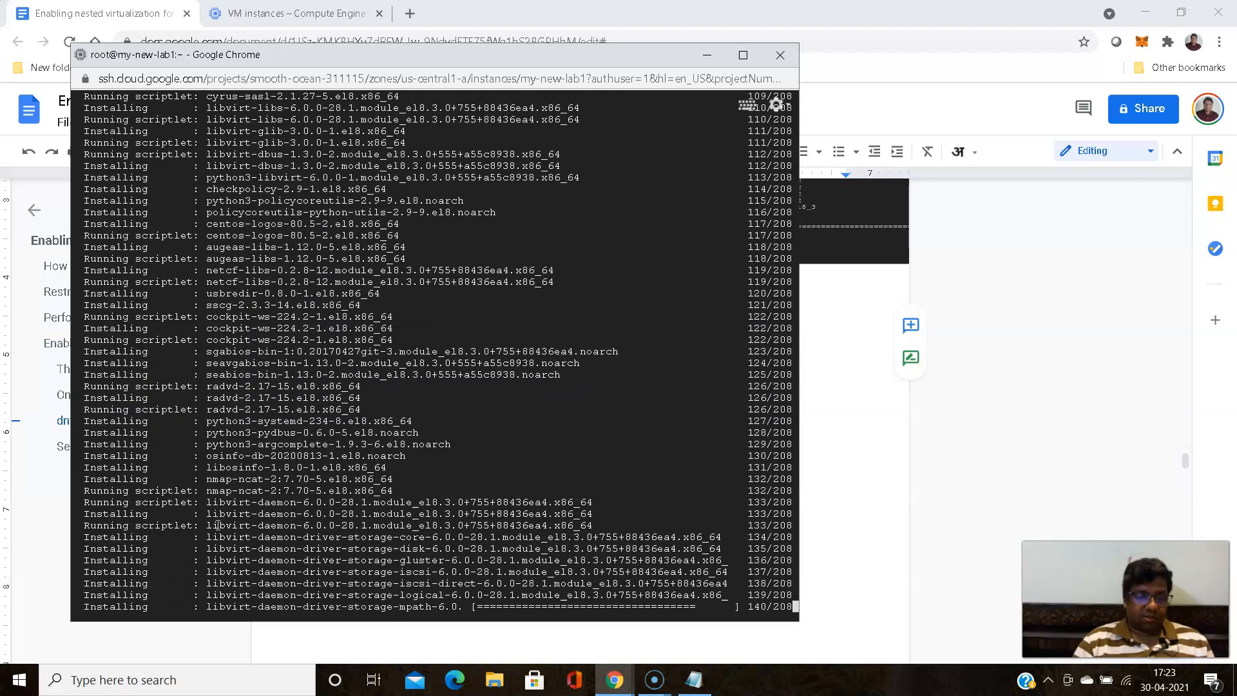
{"action": "mouse_move", "coordinate": [615, 680]}
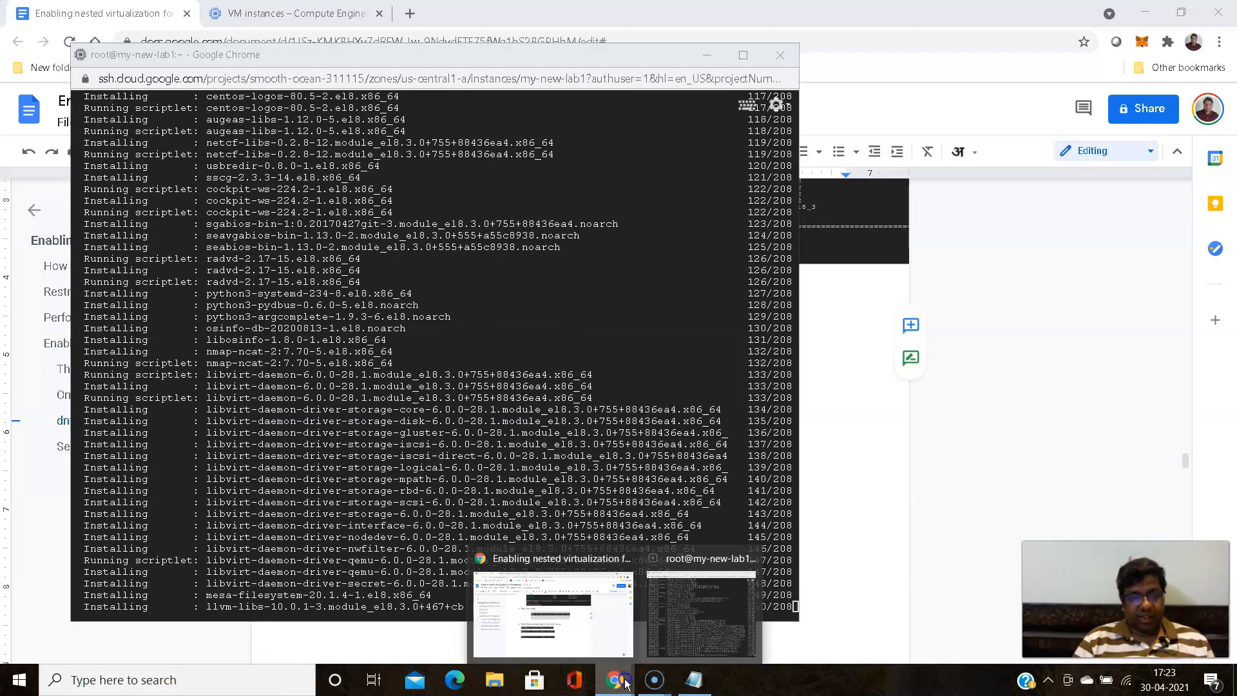
- Review the guide's instructions for starting, enabling and checking the Cockpit service, and check the package installation in the my-new-lab1 SSH terminal
{"action": "left_click", "coordinate": [611, 635]}
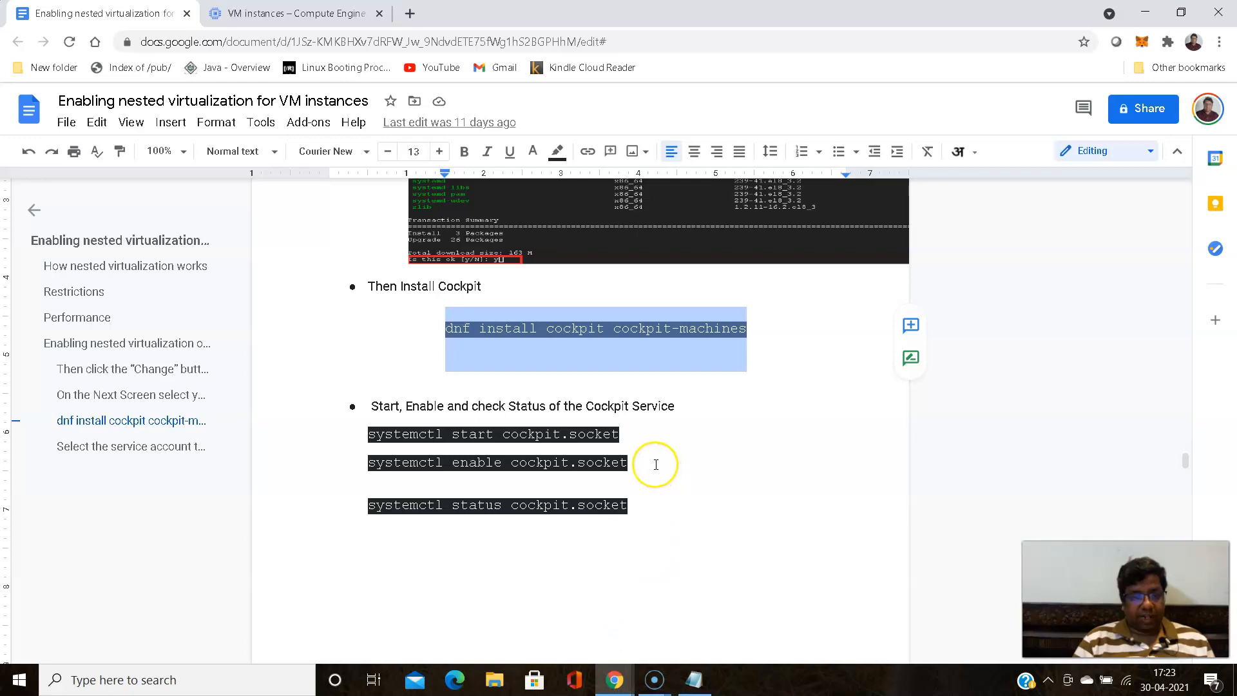
{"action": "scroll", "coordinate": [656, 465], "scroll_direction": "up", "scroll_amount": 1}
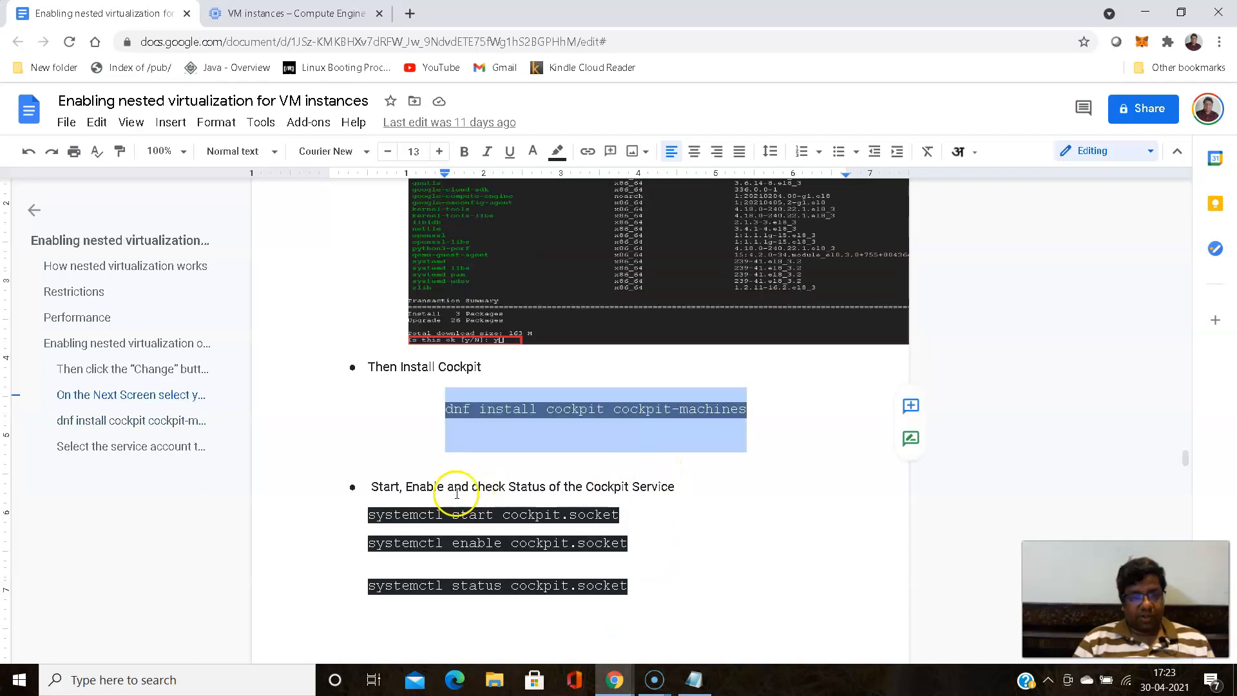
{"action": "scroll", "coordinate": [724, 442], "scroll_direction": "down", "scroll_amount": 7}
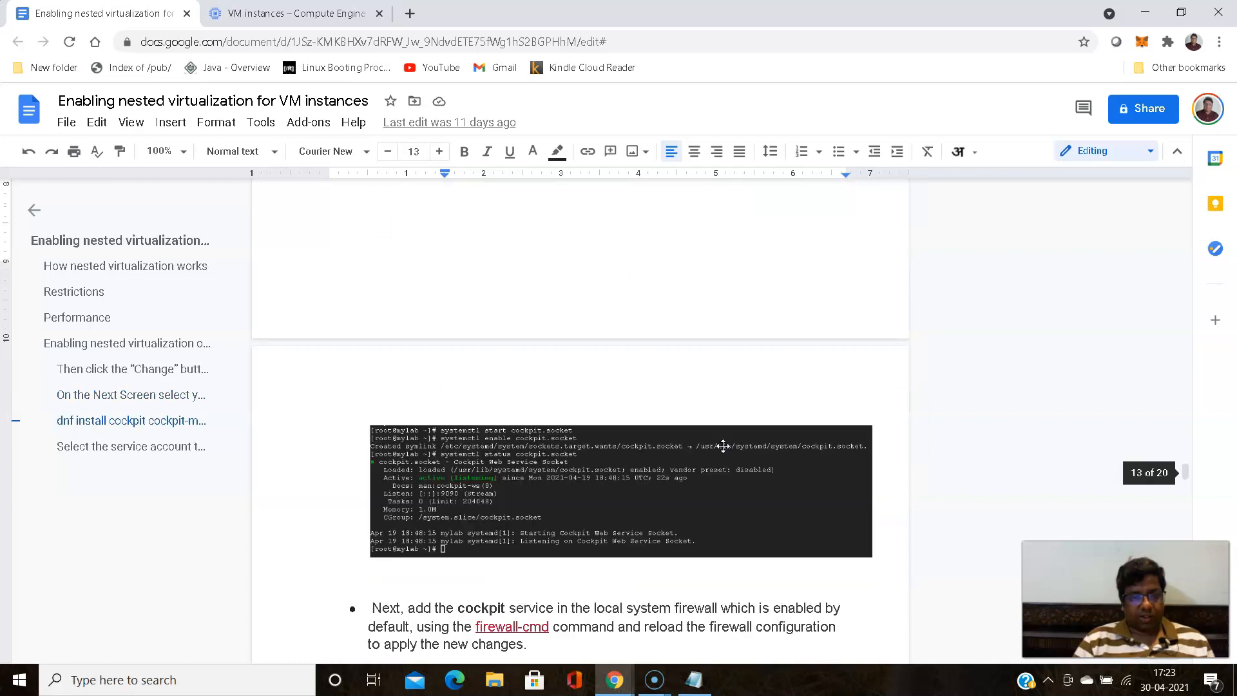
{"action": "scroll", "coordinate": [724, 446], "scroll_direction": "down", "scroll_amount": 2}
{"action": "scroll", "coordinate": [723, 446], "scroll_direction": "up", "scroll_amount": 6}
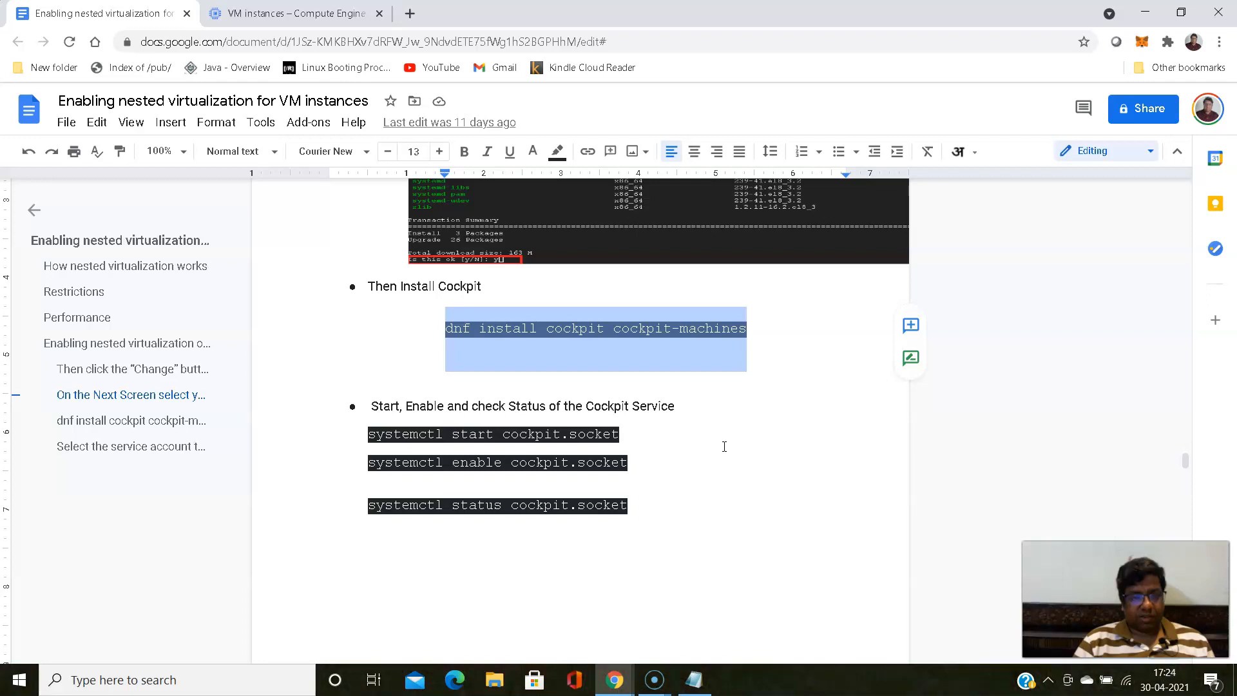
{"action": "left_click", "coordinate": [1145, 13]}
{"action": "left_click", "coordinate": [631, 446]}
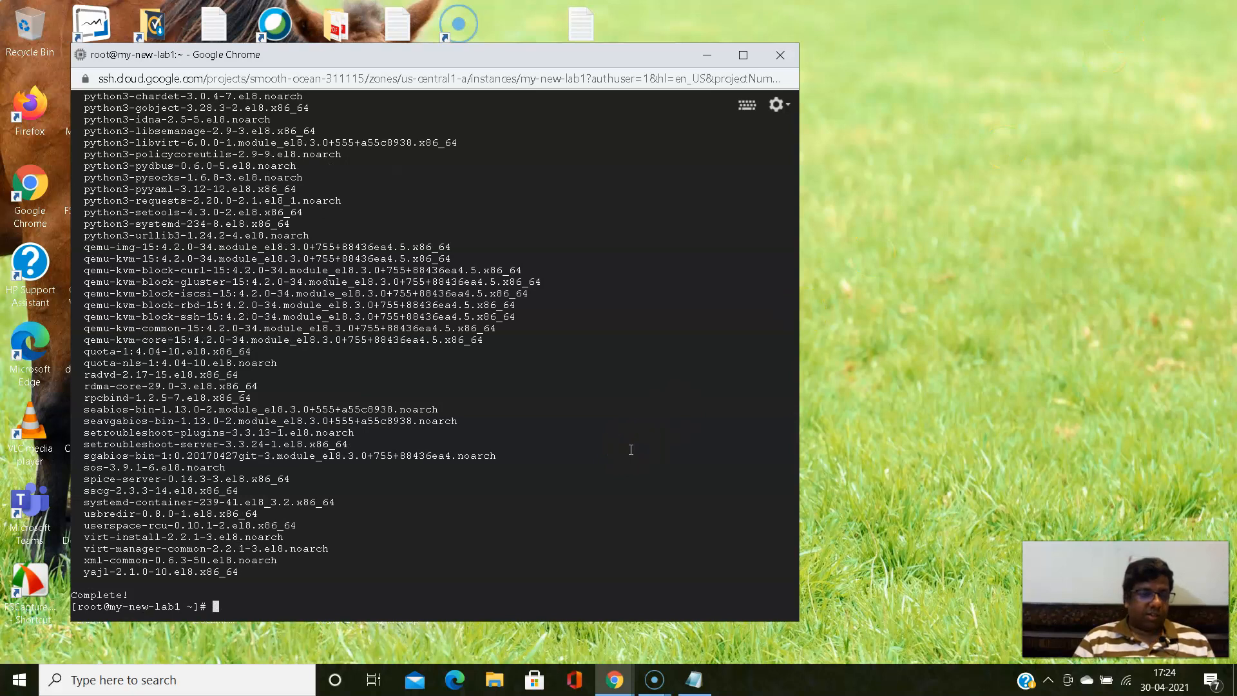
{"action": "left_click", "coordinate": [573, 532]}
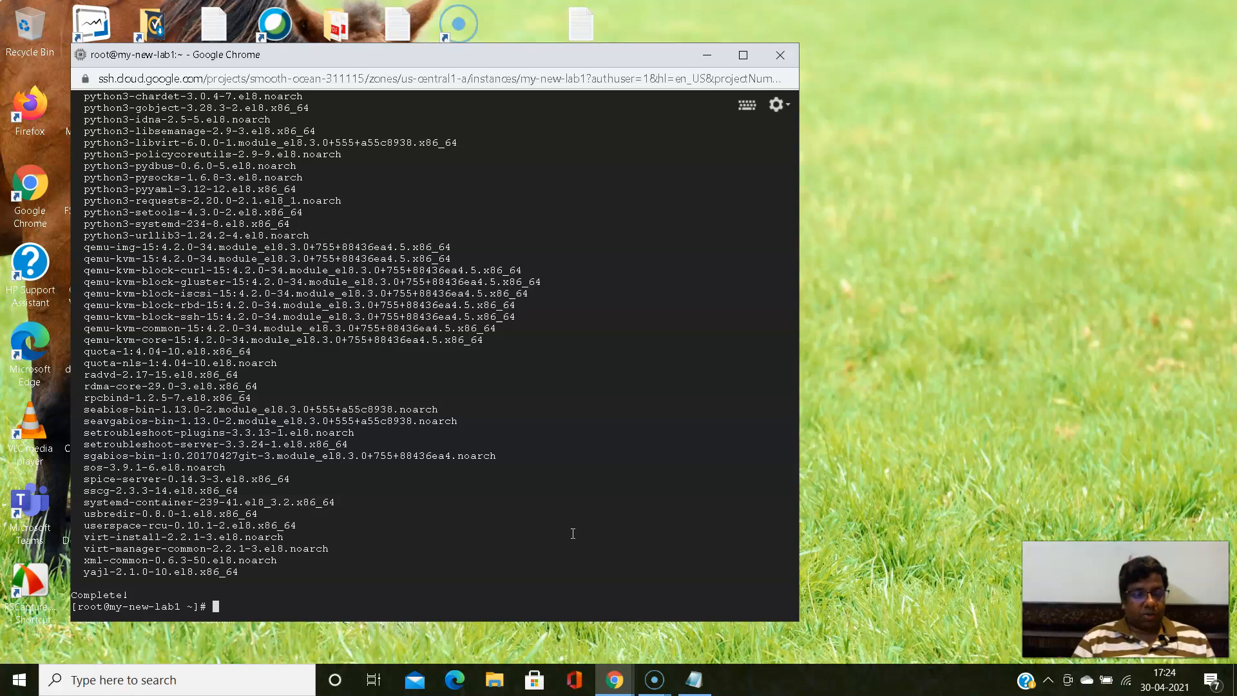
- Copy the systemctl start, enable and status cockpit.socket commands from the guide into session-notes.txt in Notepad, below the dnf install line
{"action": "left_click", "coordinate": [615, 690]}
{"action": "left_click", "coordinate": [589, 652]}
{"action": "left_click", "coordinate": [394, 435]}
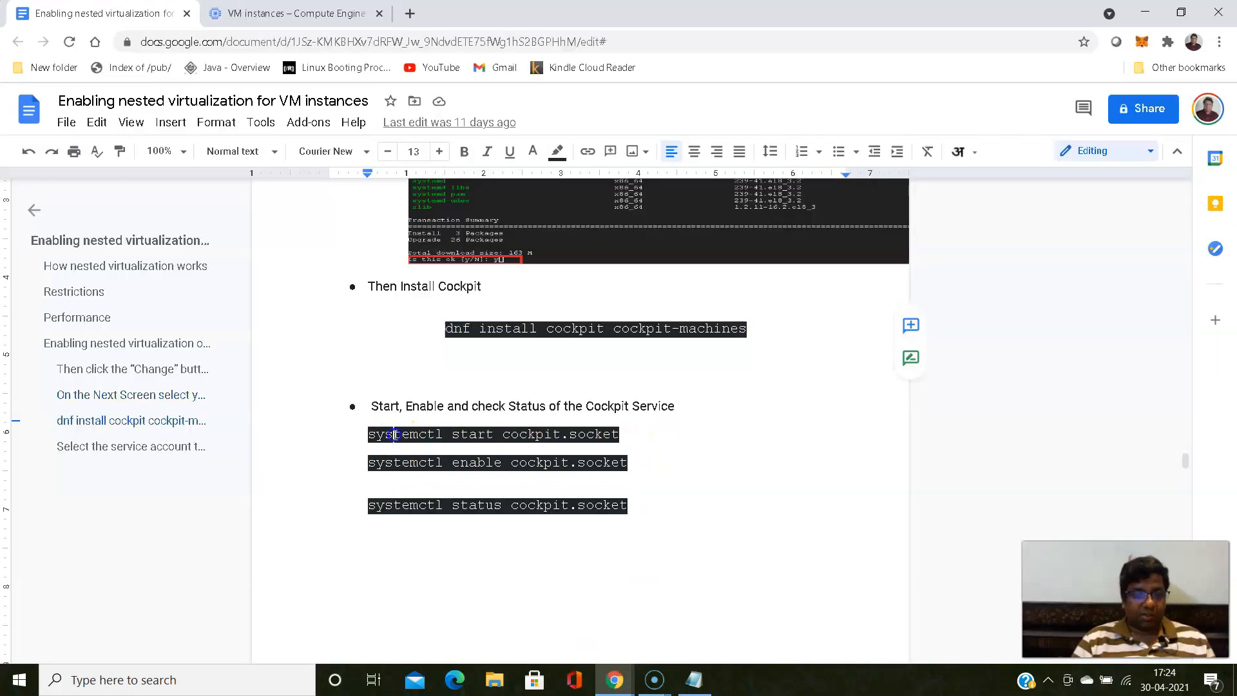
{"action": "left_click_drag", "start_coordinate": [368, 433], "coordinate": [628, 515]}
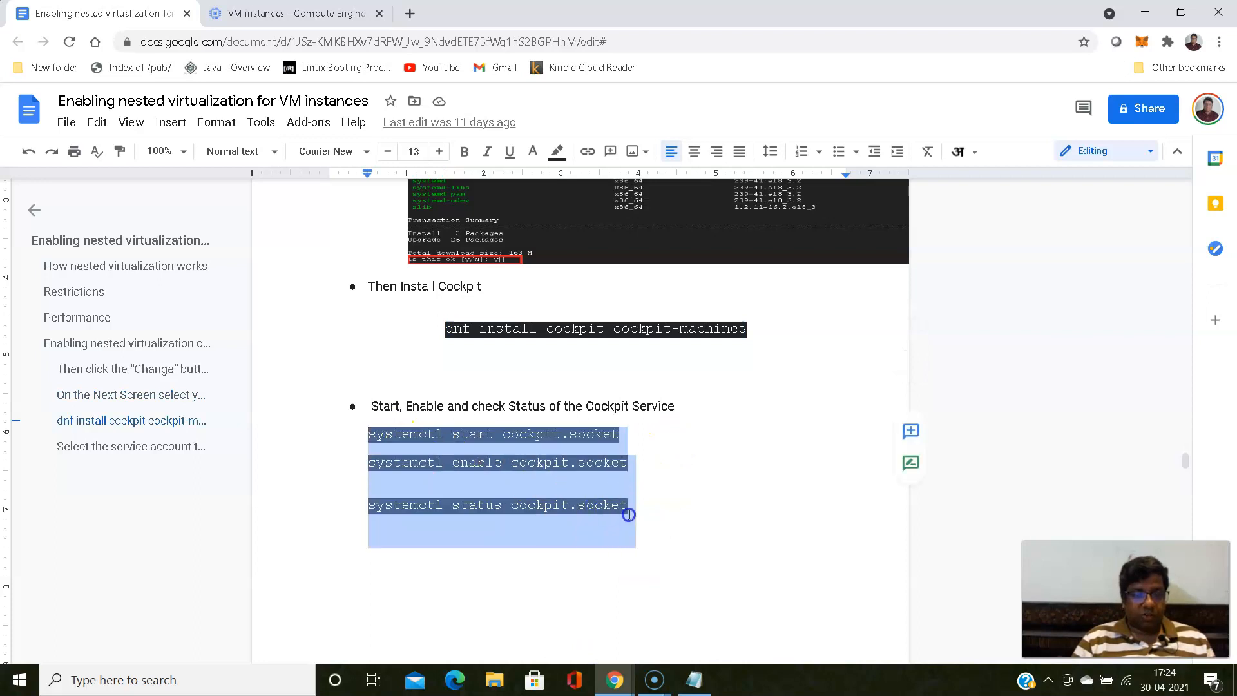
{"action": "right_click", "coordinate": [566, 456]}
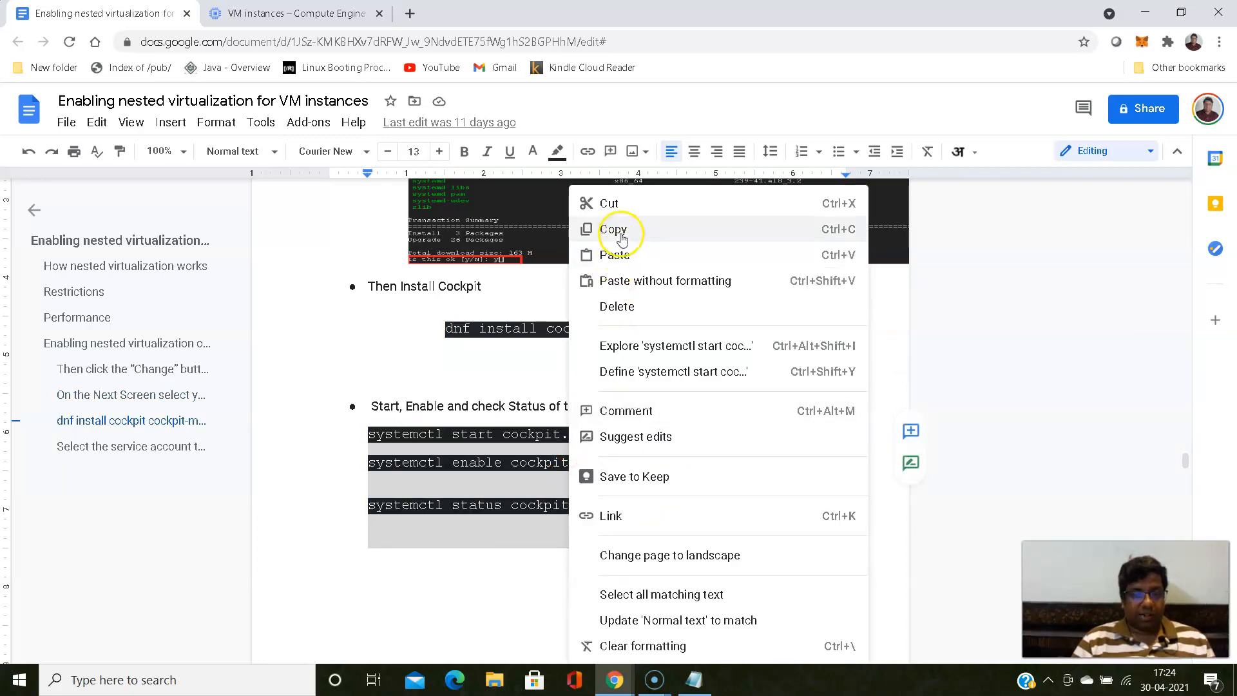
{"action": "left_click", "coordinate": [622, 239]}
{"action": "left_click", "coordinate": [694, 680]}
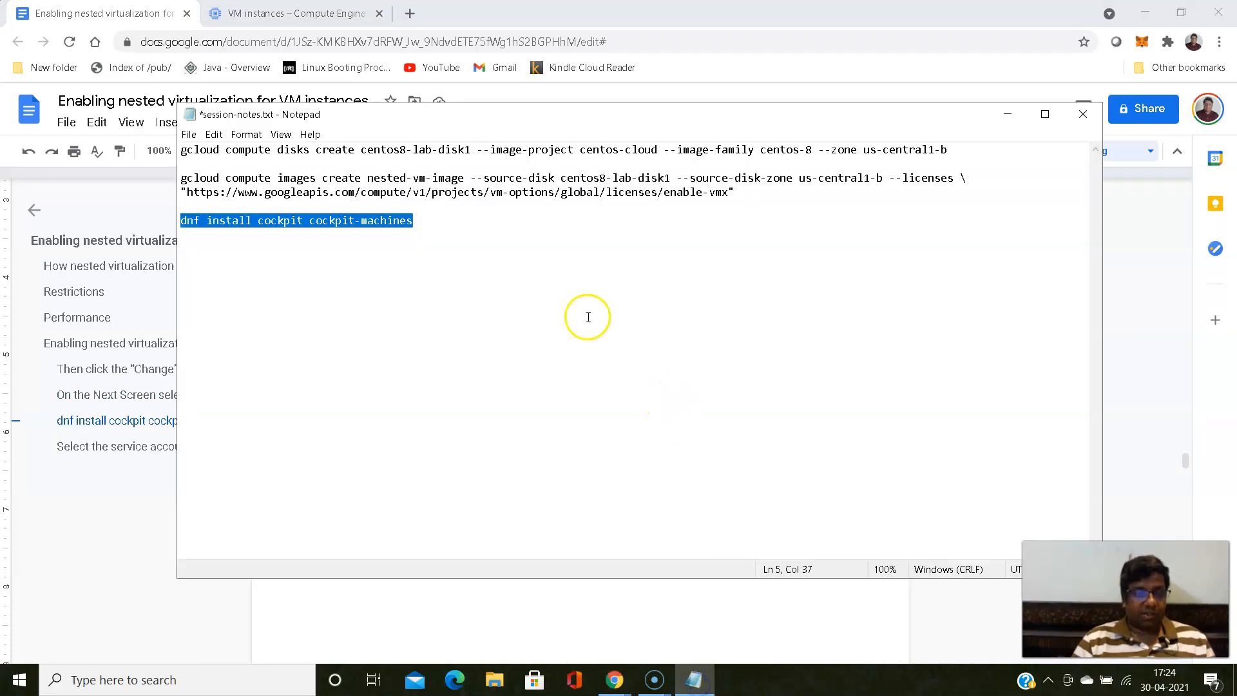
{"action": "left_click", "coordinate": [487, 232]}
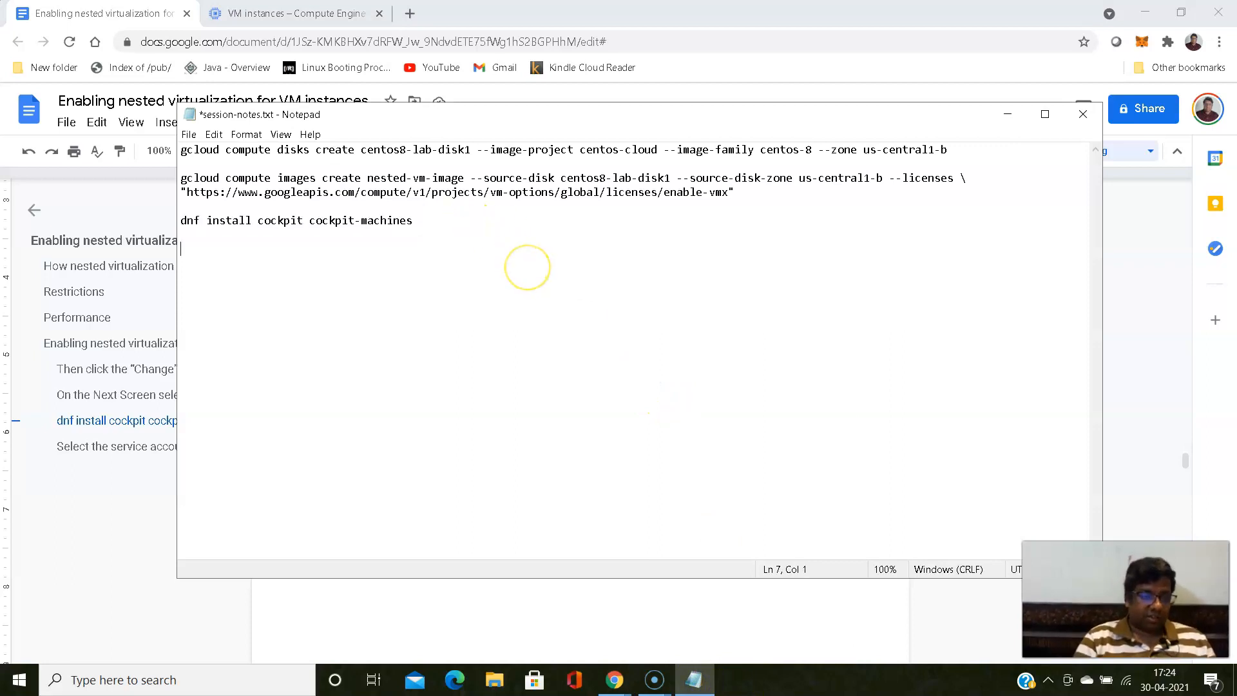
{"action": "key", "text": "ctrl+v"}
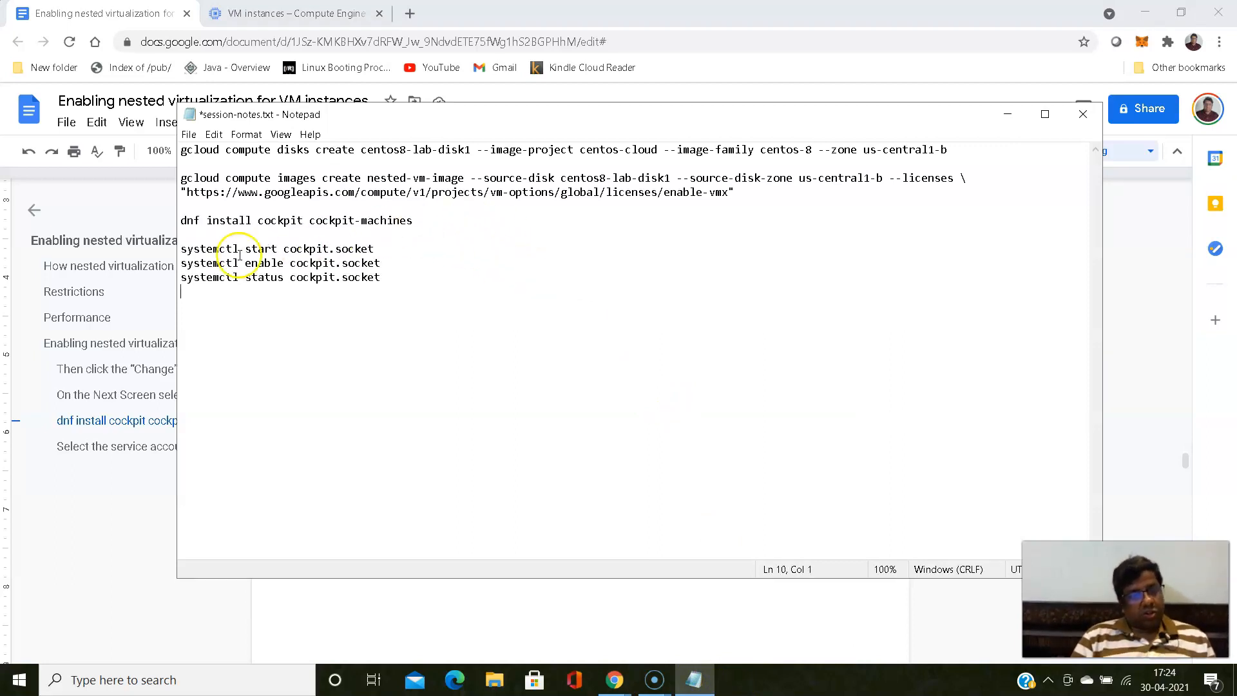
- Start the Cockpit socket by copying systemctl start cockpit.socket from the notes into the my-new-lab1 SSH terminal and running it
{"action": "left_click_drag", "start_coordinate": [181, 250], "coordinate": [369, 245]}
{"action": "right_click", "coordinate": [354, 235]}
{"action": "left_click", "coordinate": [321, 250]}
{"action": "left_click_drag", "start_coordinate": [181, 250], "coordinate": [379, 252]}
{"action": "right_click", "coordinate": [379, 251]}
{"action": "left_click", "coordinate": [403, 289]}
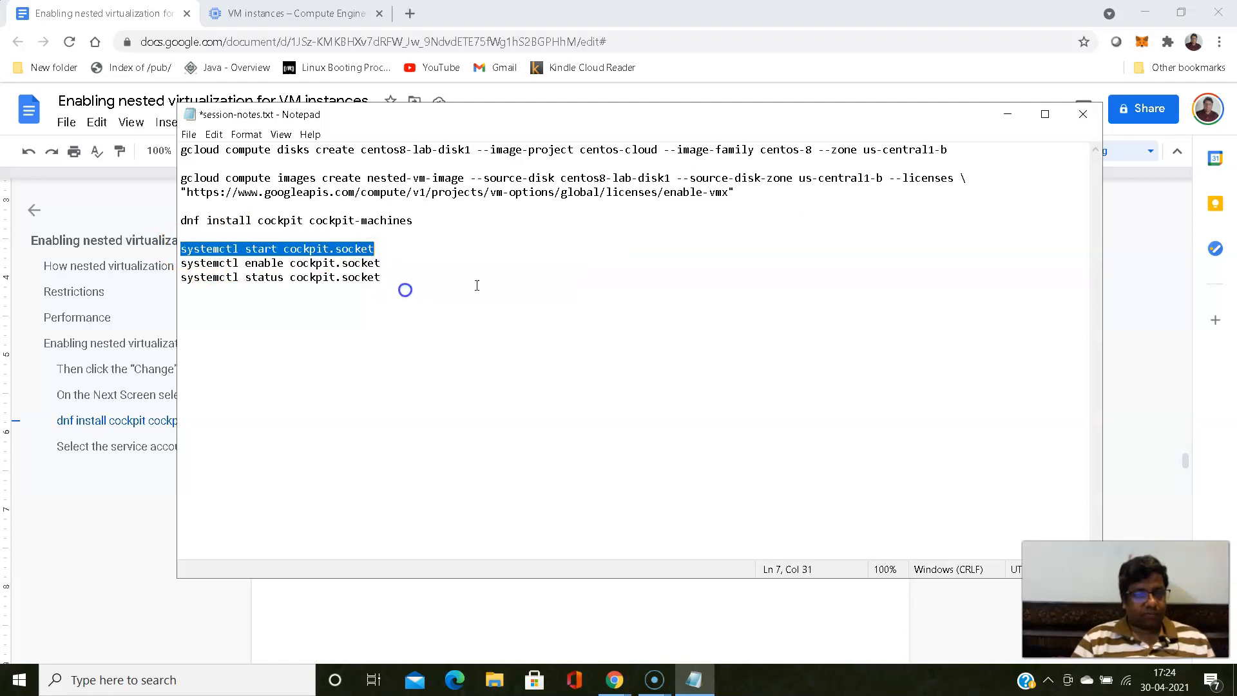
{"action": "left_click", "coordinate": [1008, 114]}
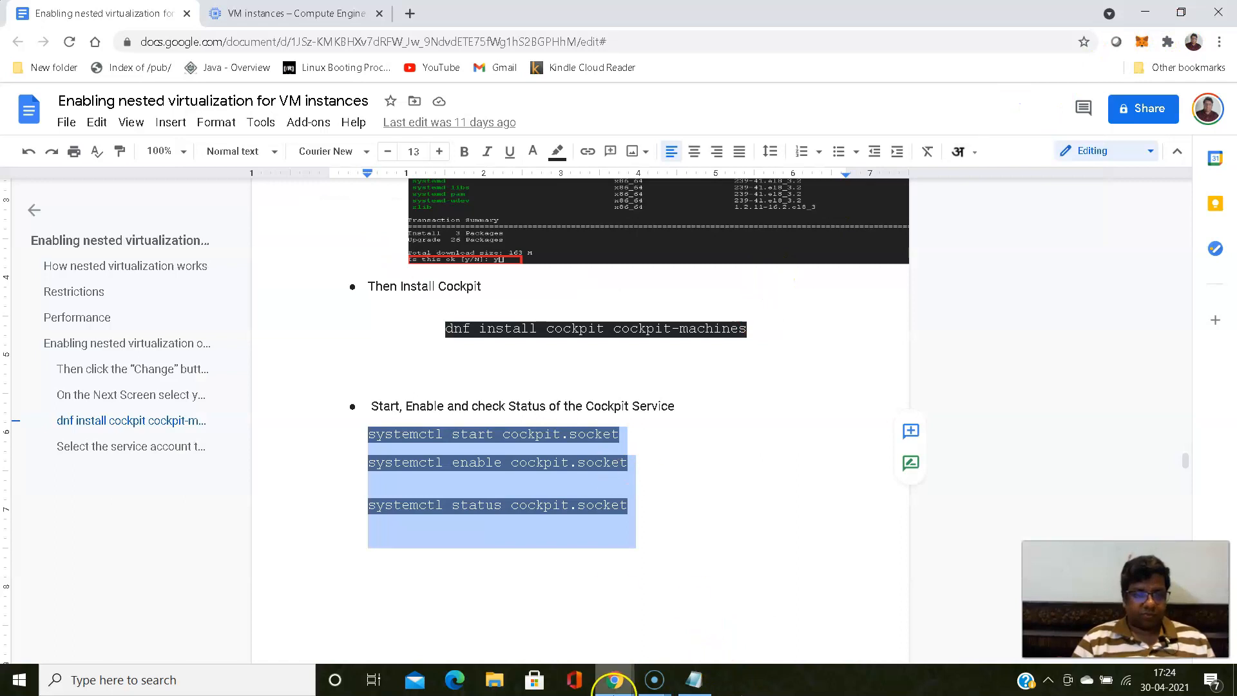
{"action": "left_click", "coordinate": [614, 678]}
{"action": "left_click", "coordinate": [693, 577]}
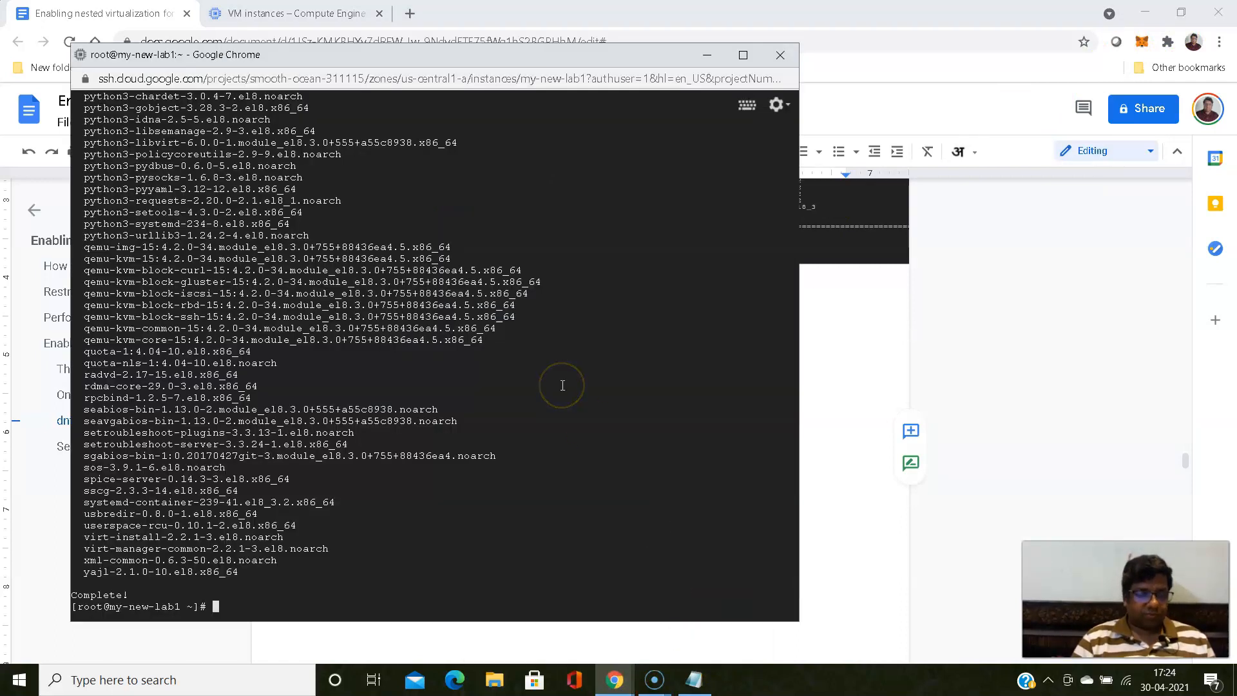
{"action": "key", "text": "ctrl+v"}
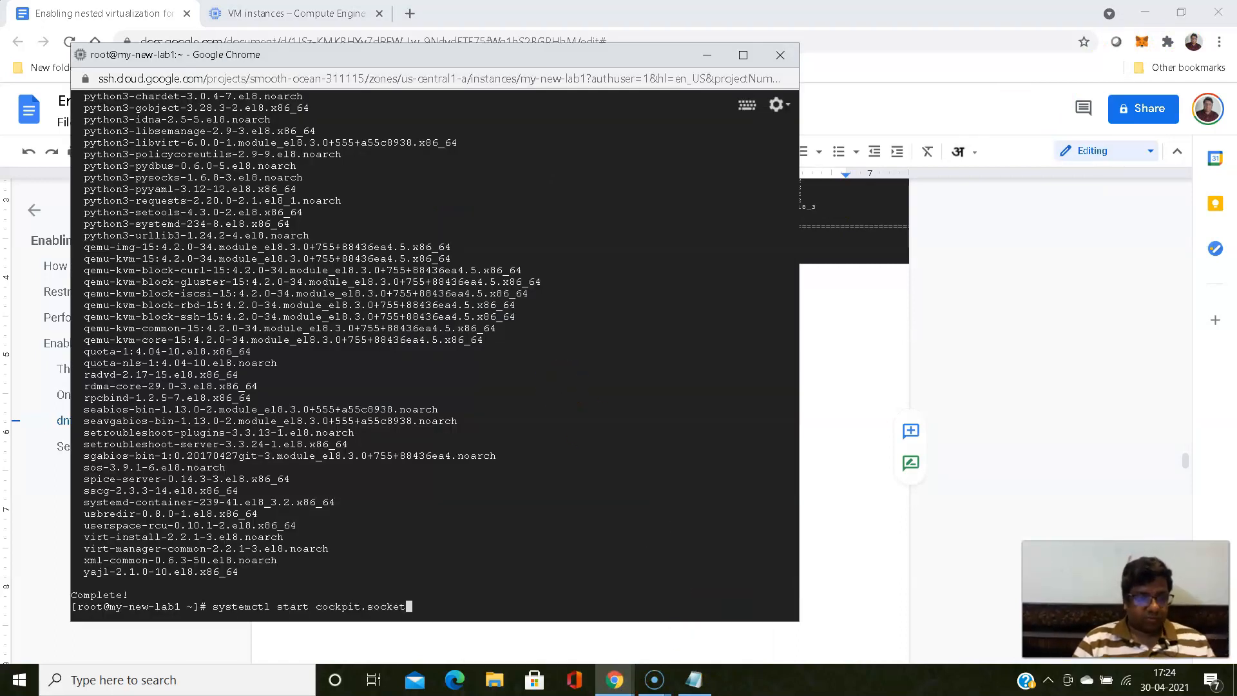
{"action": "key", "text": "Return"}
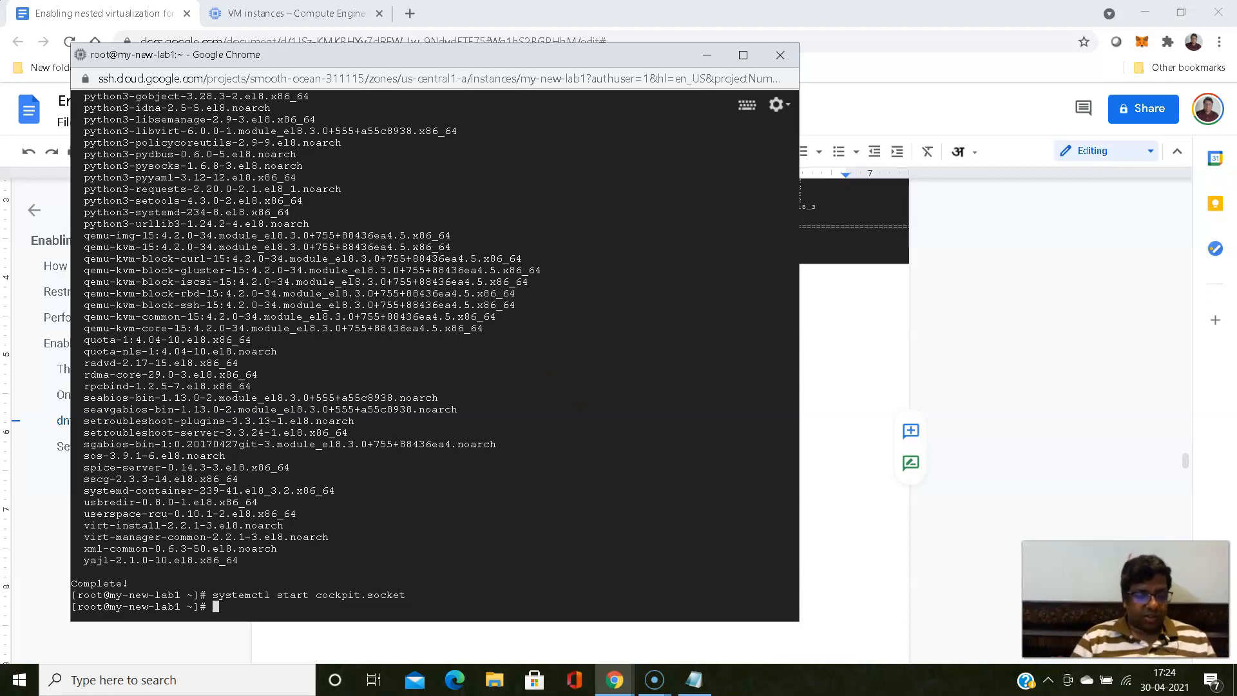
- Copy the systemctl enable and systemctl status cockpit.socket commands from the notes and run both in the my-new-lab1 SSH terminal
{"action": "key", "text": "alt+Tab"}
{"action": "key", "text": "alt+Tab"}
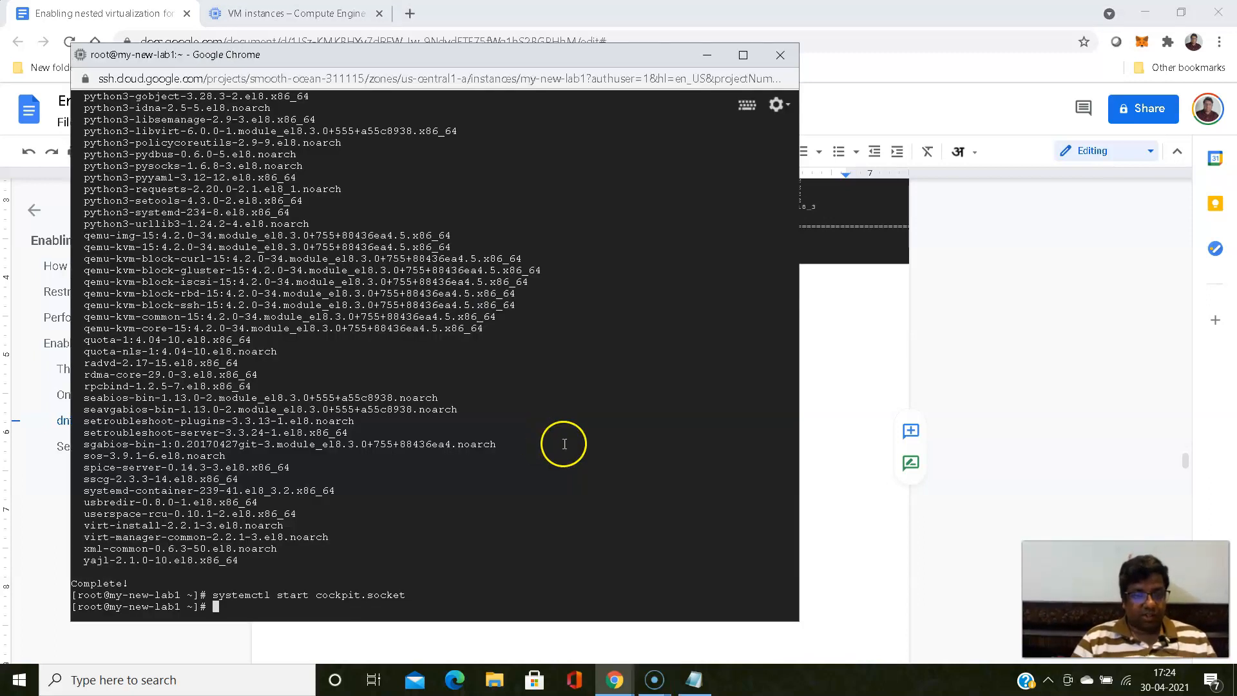
{"action": "left_click", "coordinate": [694, 680]}
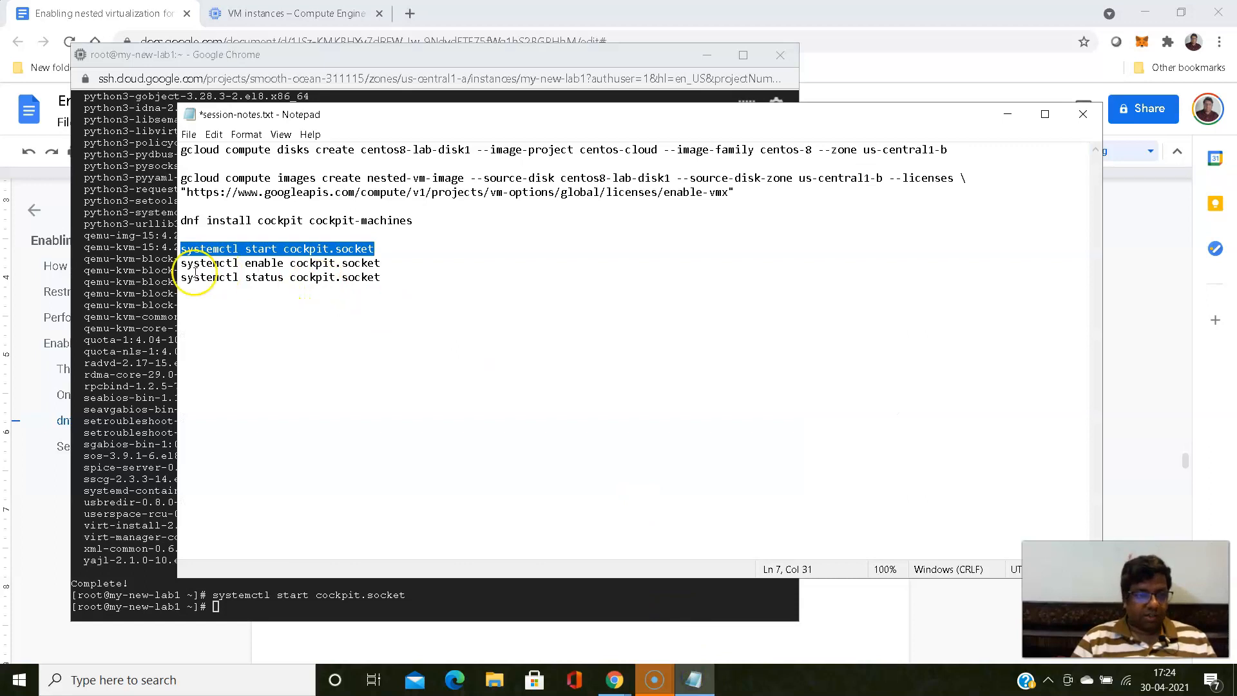
{"action": "left_click_drag", "start_coordinate": [182, 263], "coordinate": [381, 272]}
{"action": "right_click", "coordinate": [374, 267]}
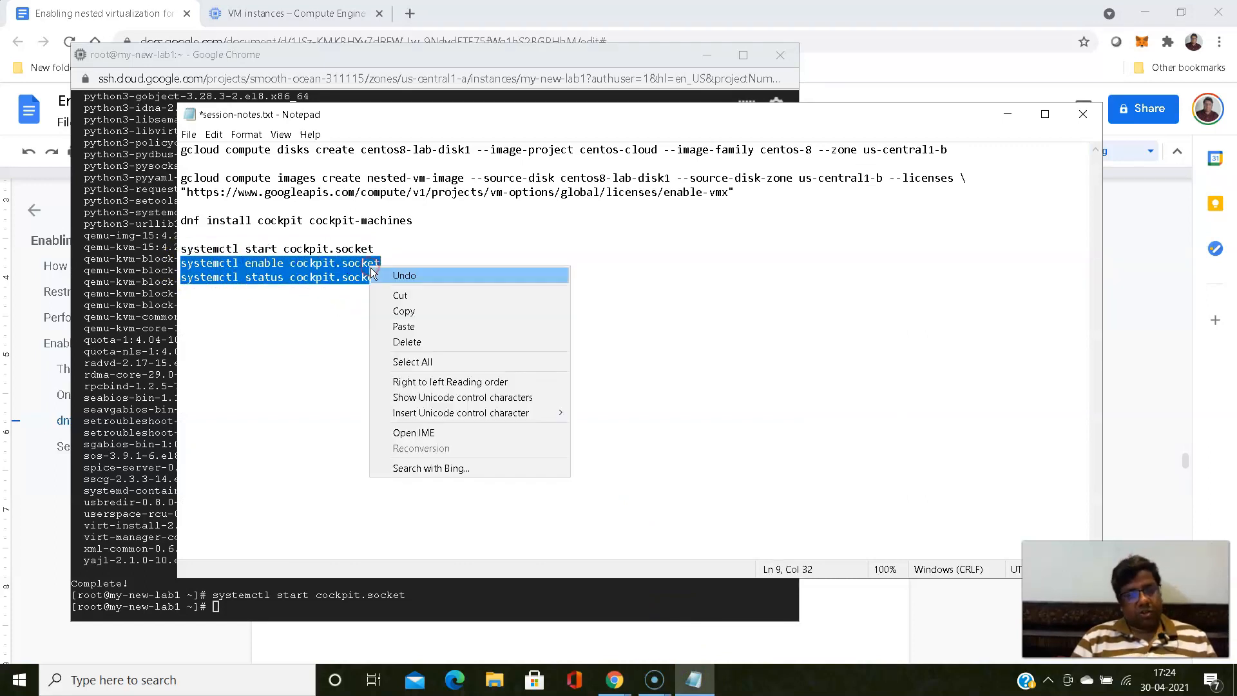
{"action": "left_click", "coordinate": [418, 313]}
{"action": "key", "text": "alt+Tab"}
{"action": "right_click", "coordinate": [505, 376]}
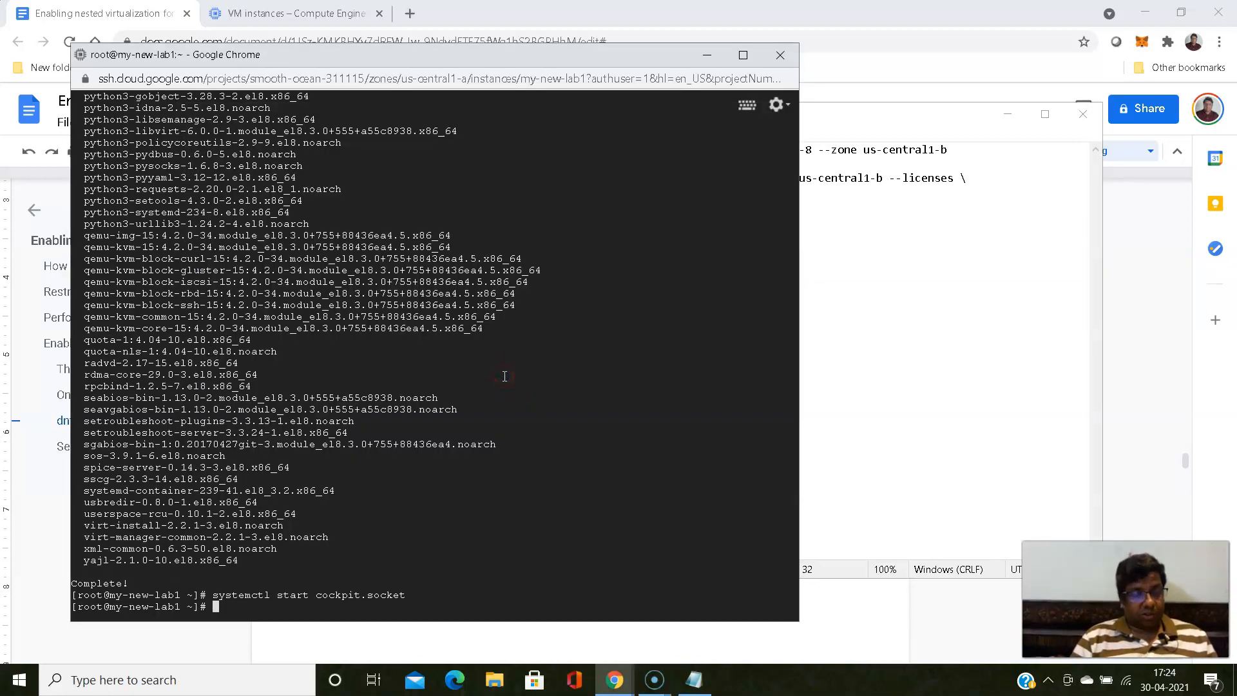
{"action": "key", "text": "ctrl+v"}
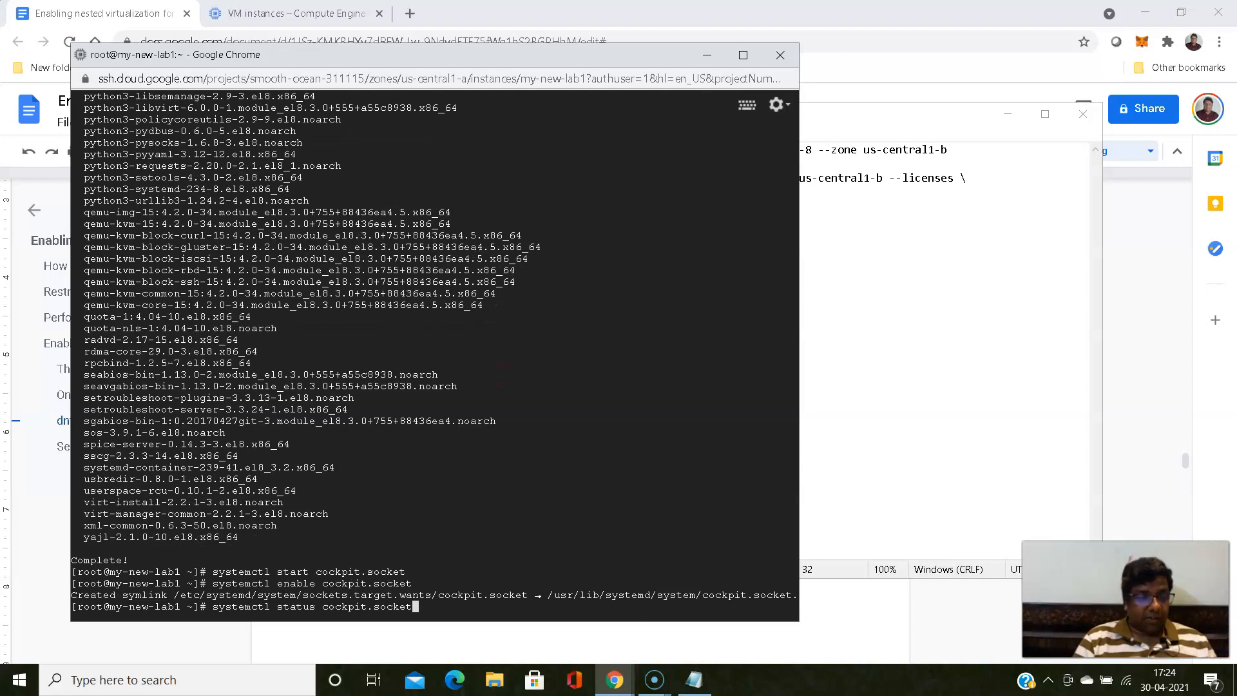
{"action": "key", "text": "Return"}
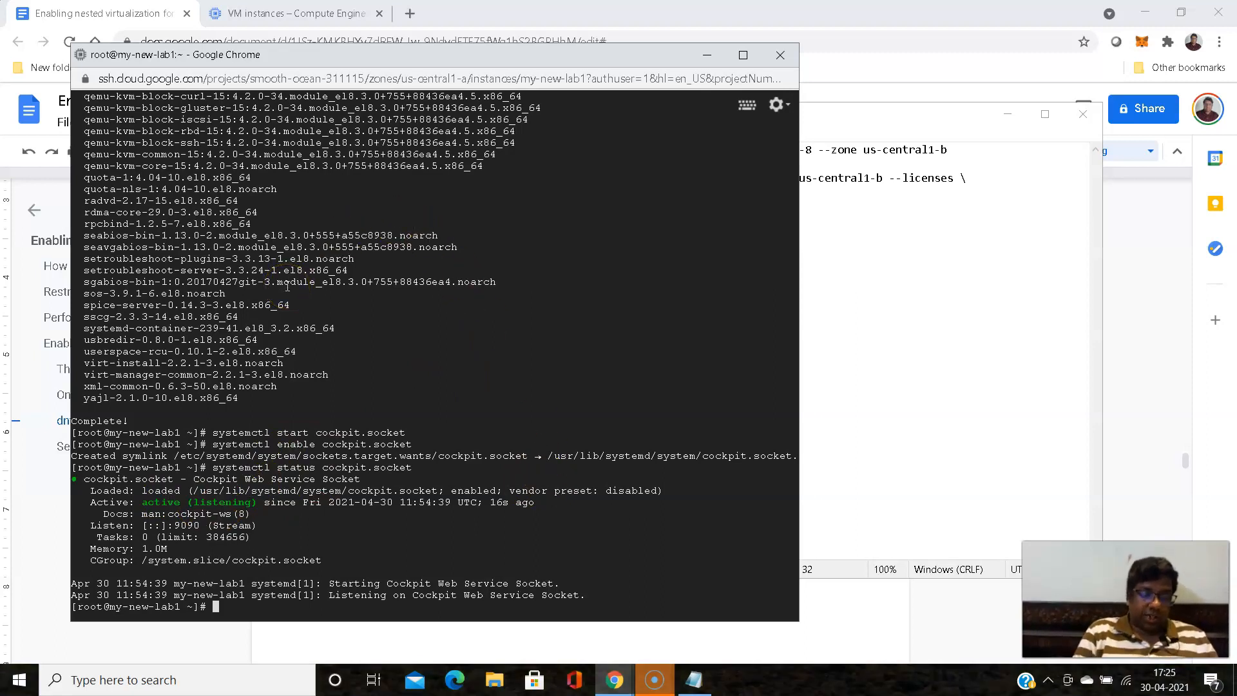
- Check the listener on Cockpit's port by running netstat -ntalpu |grep 9090 in the SSH terminal
{"action": "type", "text": "et"}
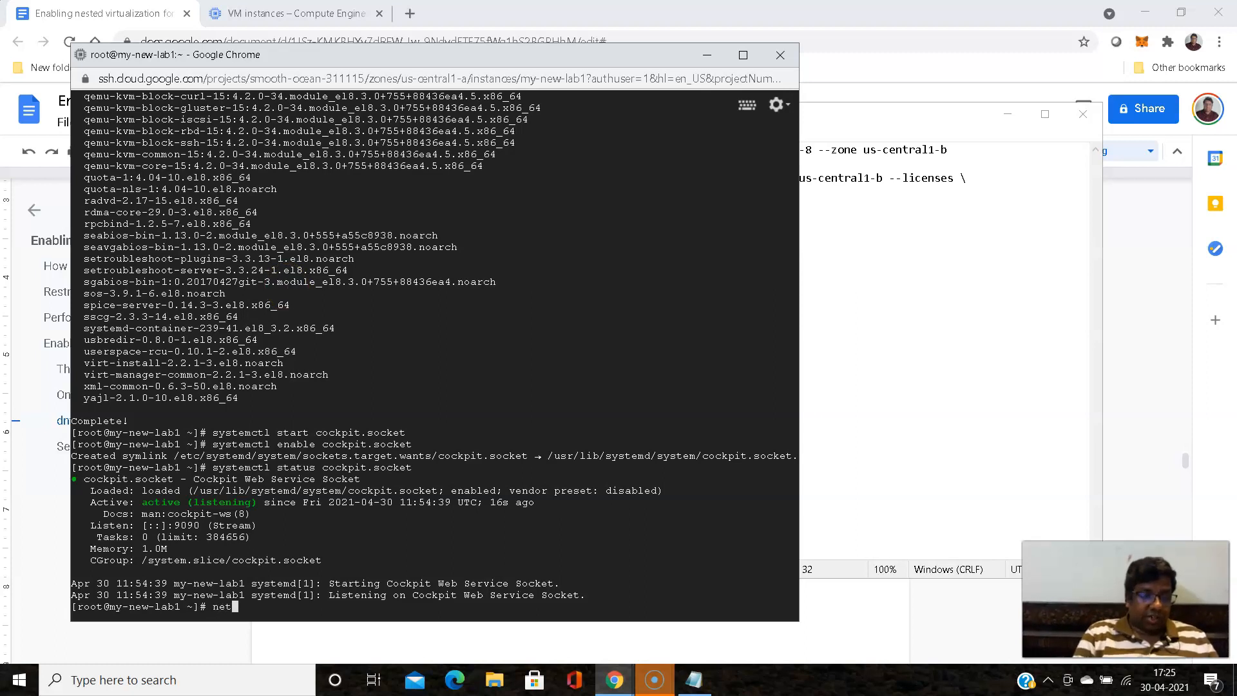
{"action": "type", "text": "stat "}
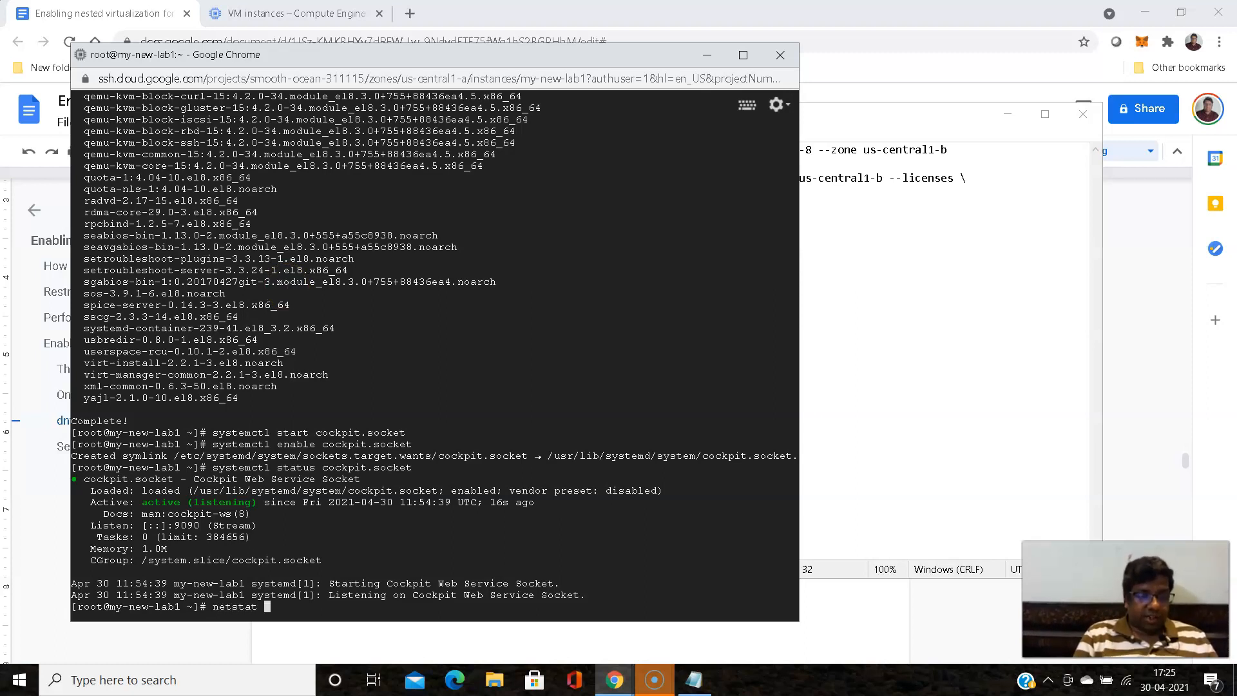
{"action": "type", "text": "-"}
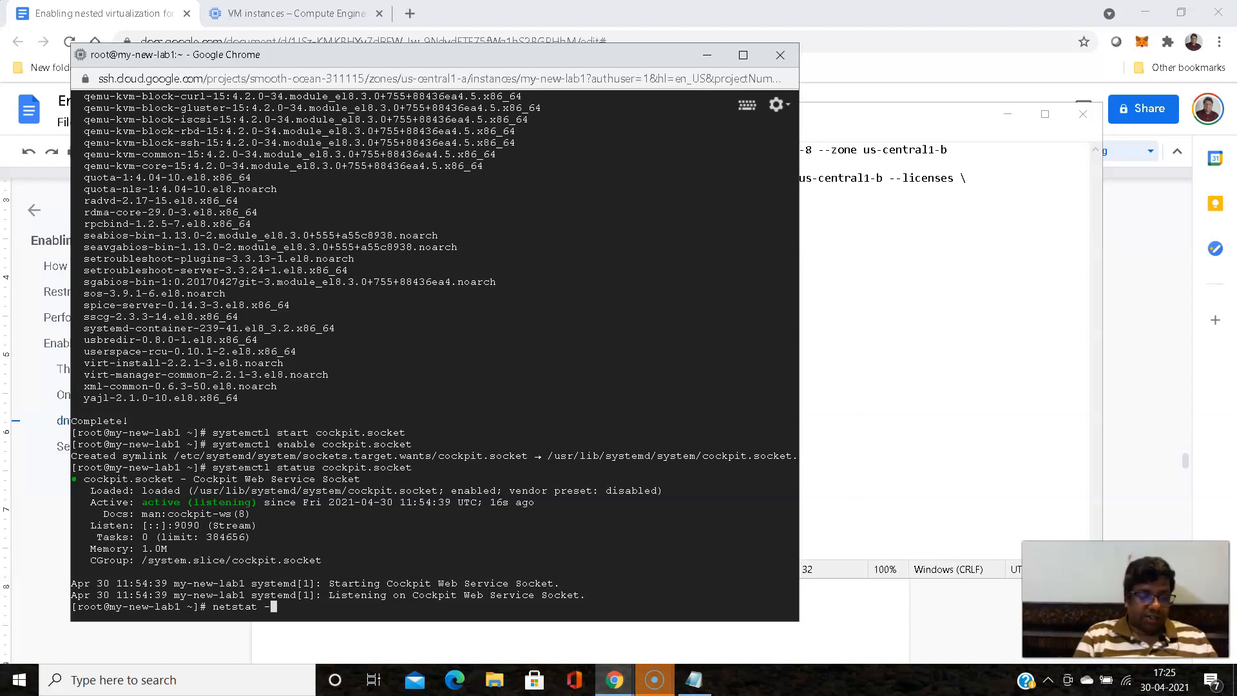
{"action": "type", "text": "ntalpu |"}
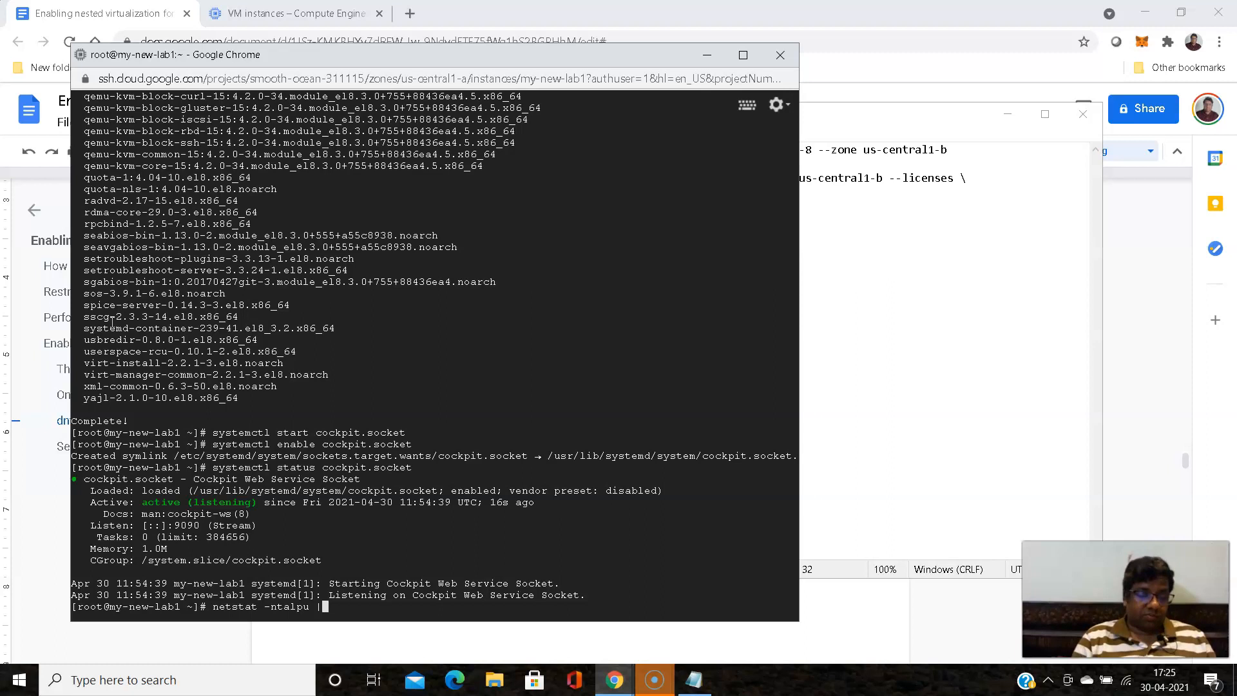
{"action": "type", "text": "grep 9090"}
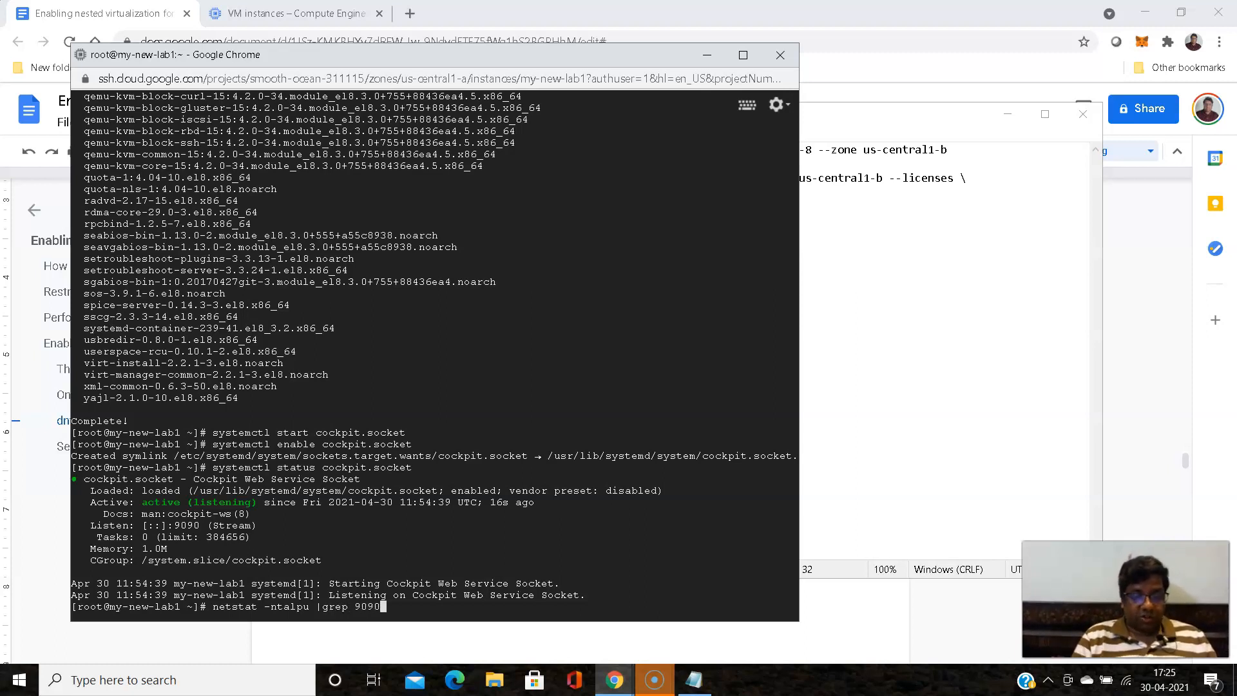
{"action": "key", "text": "Return"}
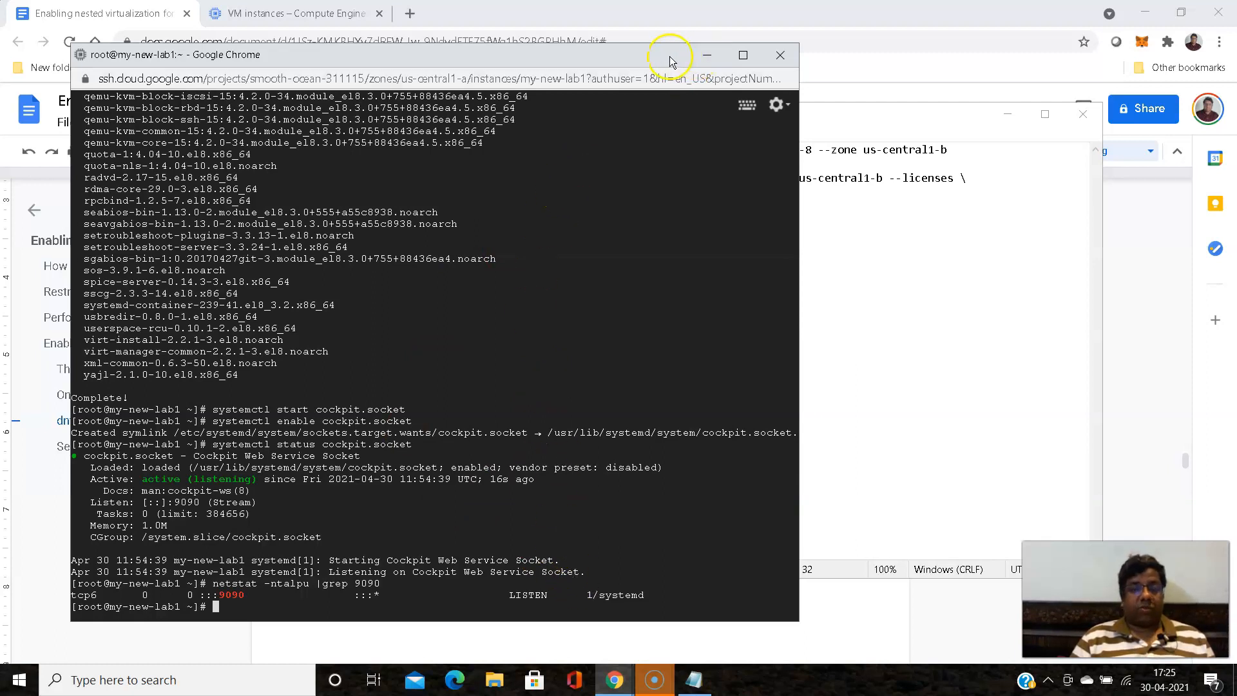
- Switch to the Compute Engine VM instances page in the Google Cloud console
{"action": "mouse_move", "coordinate": [621, 689]}
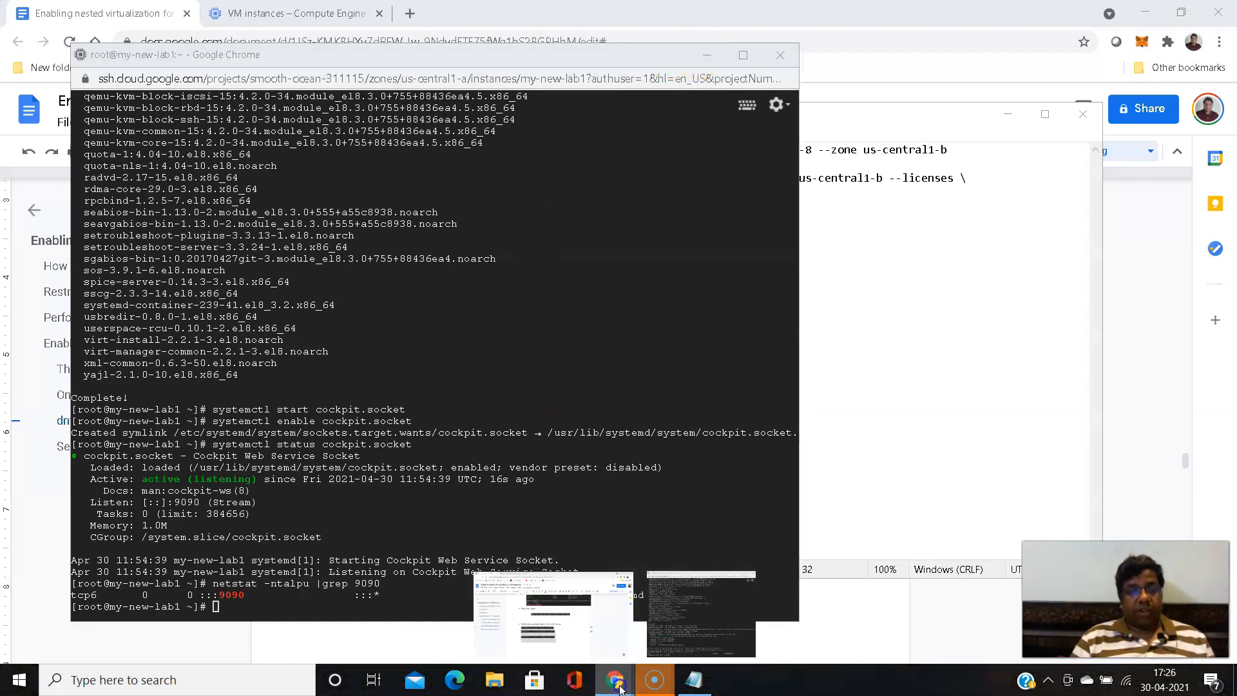
{"action": "left_click", "coordinate": [298, 18]}
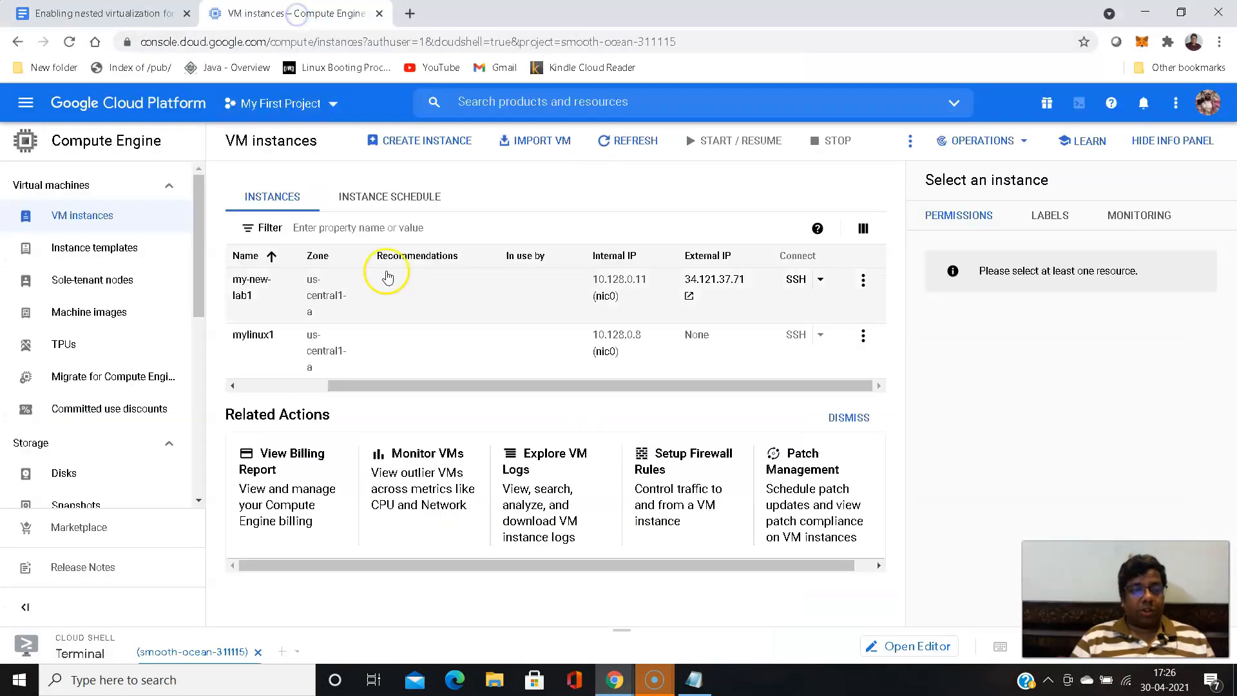
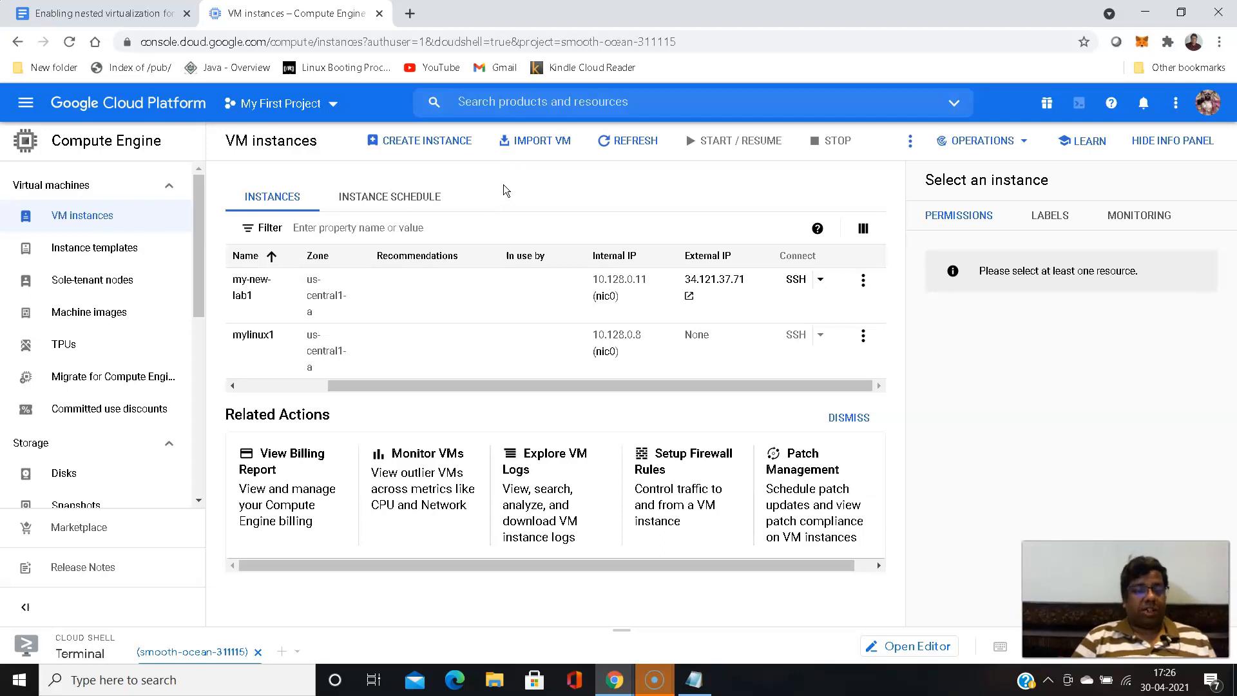
- Copy the firewall-cmd --add-service=cockpit --permanent and firewall-cmd --reload commands from the nested virtualization notes in Google Docs
{"action": "left_click", "coordinate": [85, 13]}
{"action": "scroll", "coordinate": [321, 303], "scroll_direction": "down", "scroll_amount": 5}
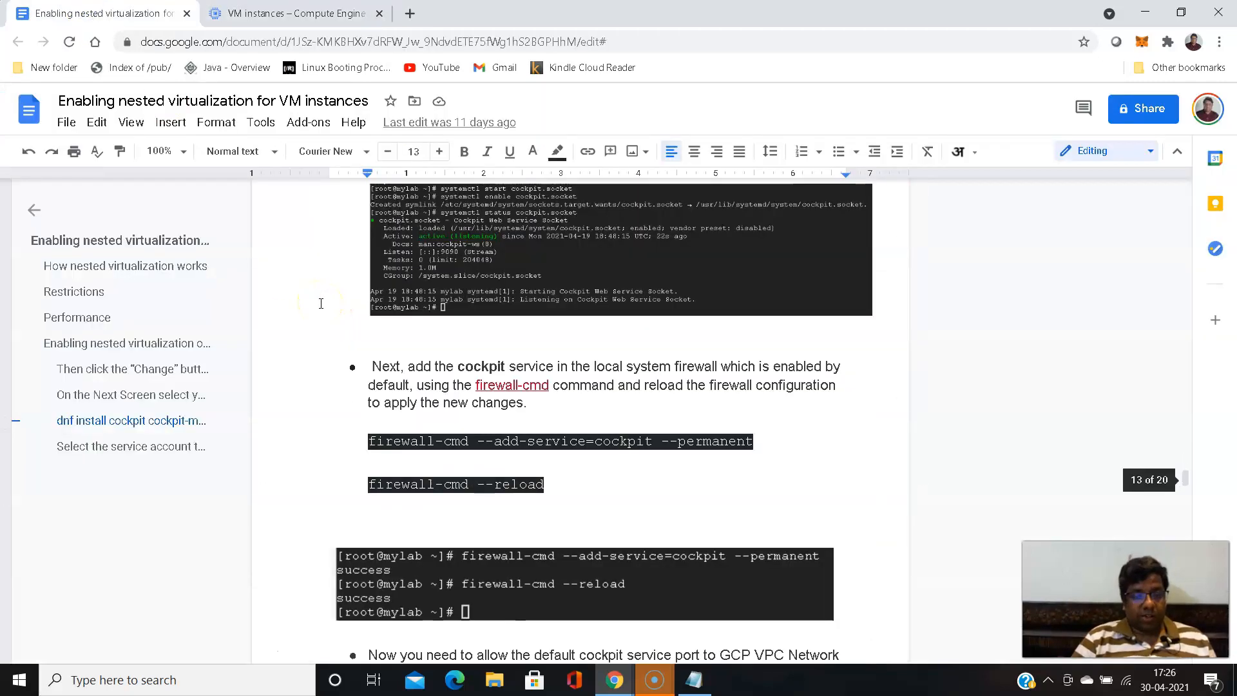
{"action": "scroll", "coordinate": [321, 304], "scroll_direction": "down", "scroll_amount": 1}
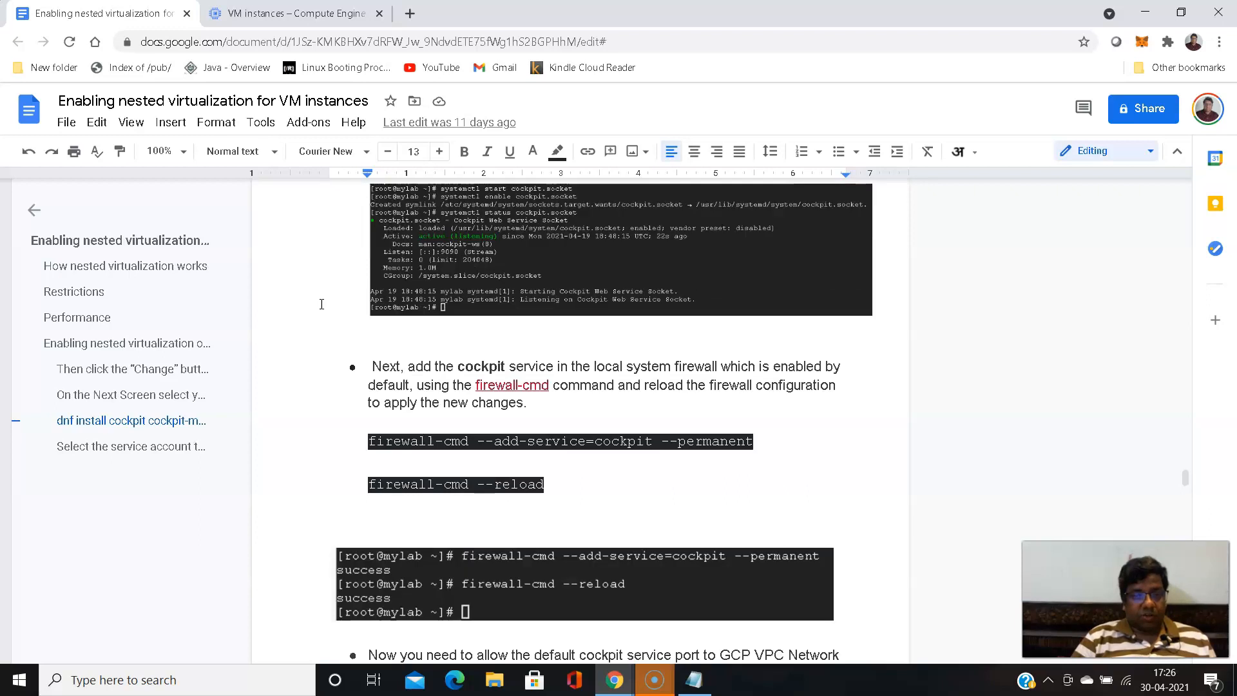
{"action": "scroll", "coordinate": [321, 304], "scroll_direction": "down", "scroll_amount": 1}
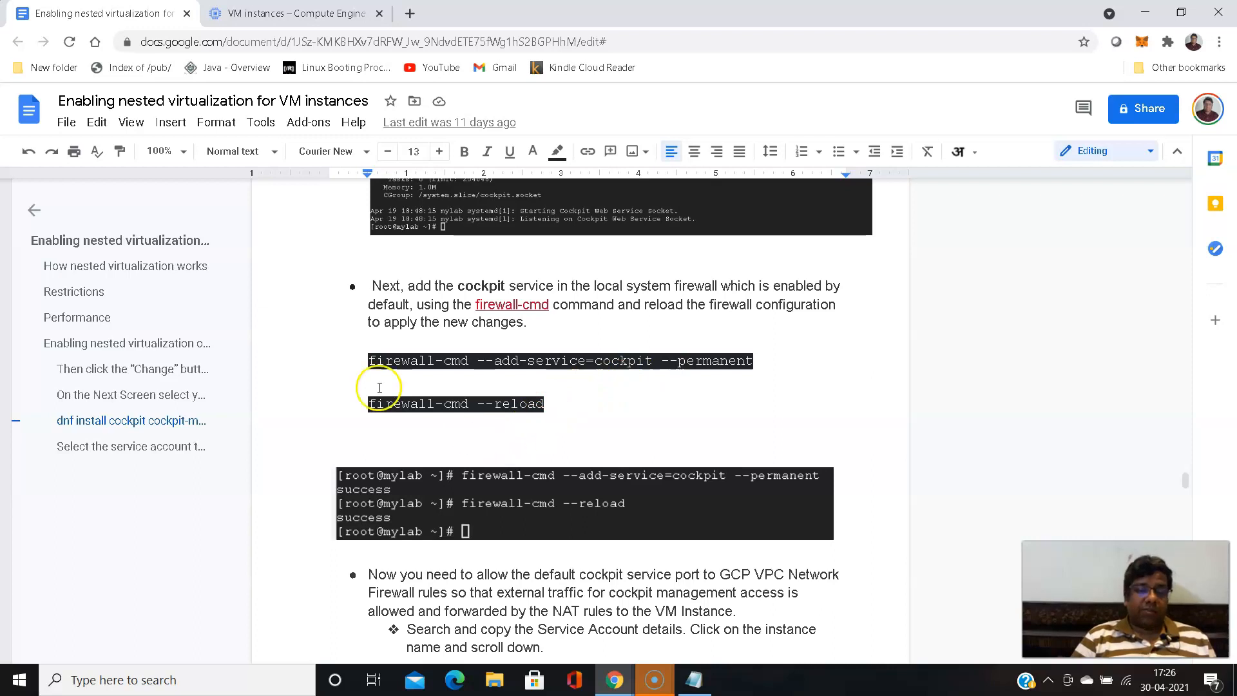
{"action": "left_click_drag", "start_coordinate": [370, 360], "coordinate": [544, 398]}
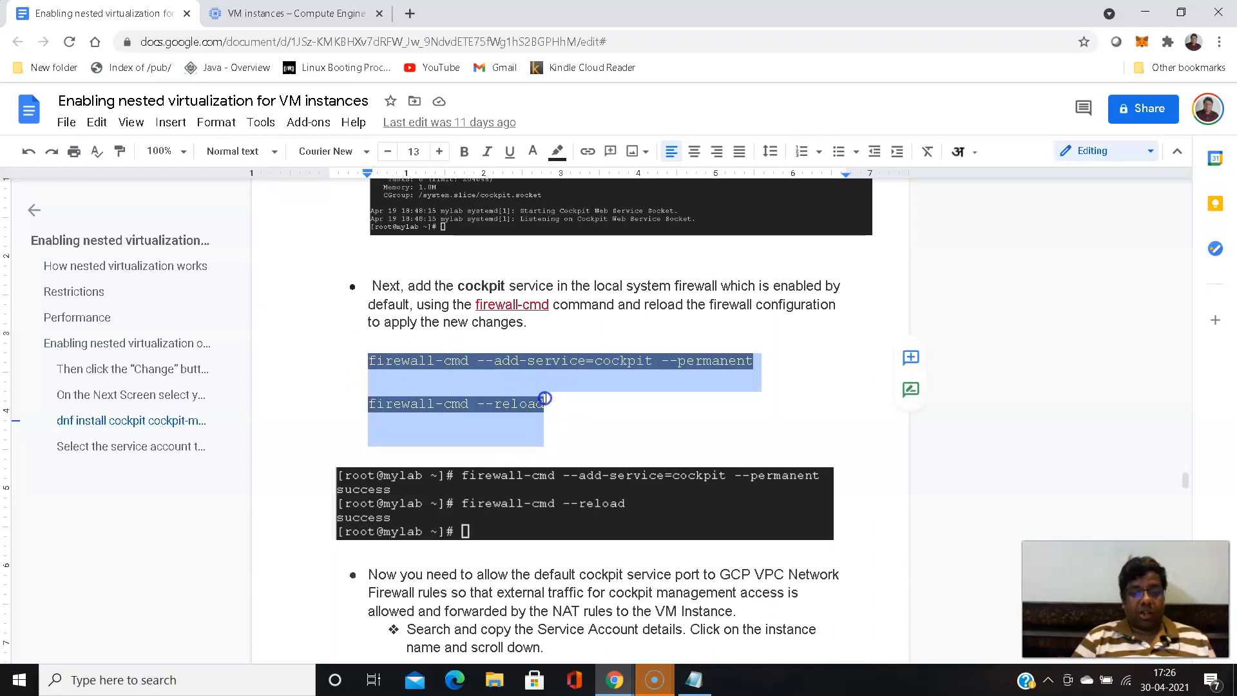
{"action": "right_click", "coordinate": [528, 361]}
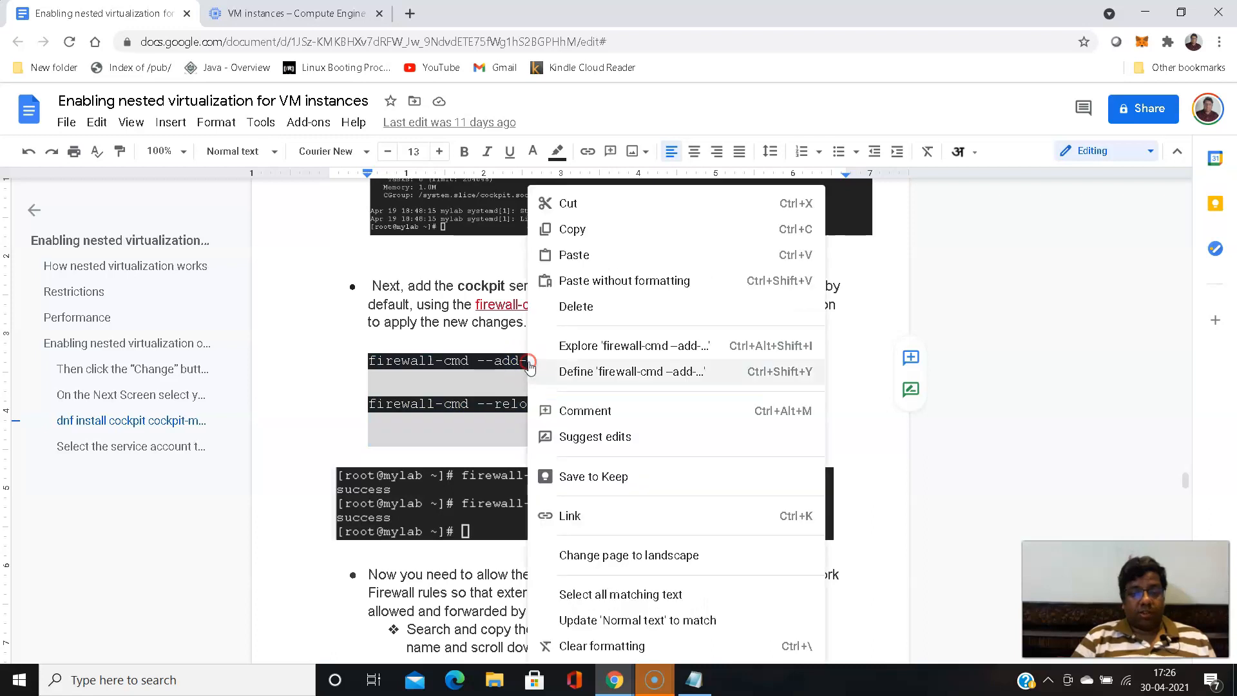
{"action": "left_click", "coordinate": [576, 237]}
{"action": "left_click", "coordinate": [696, 680]}
{"action": "left_click", "coordinate": [696, 680]}
{"action": "left_click", "coordinate": [323, 303]}
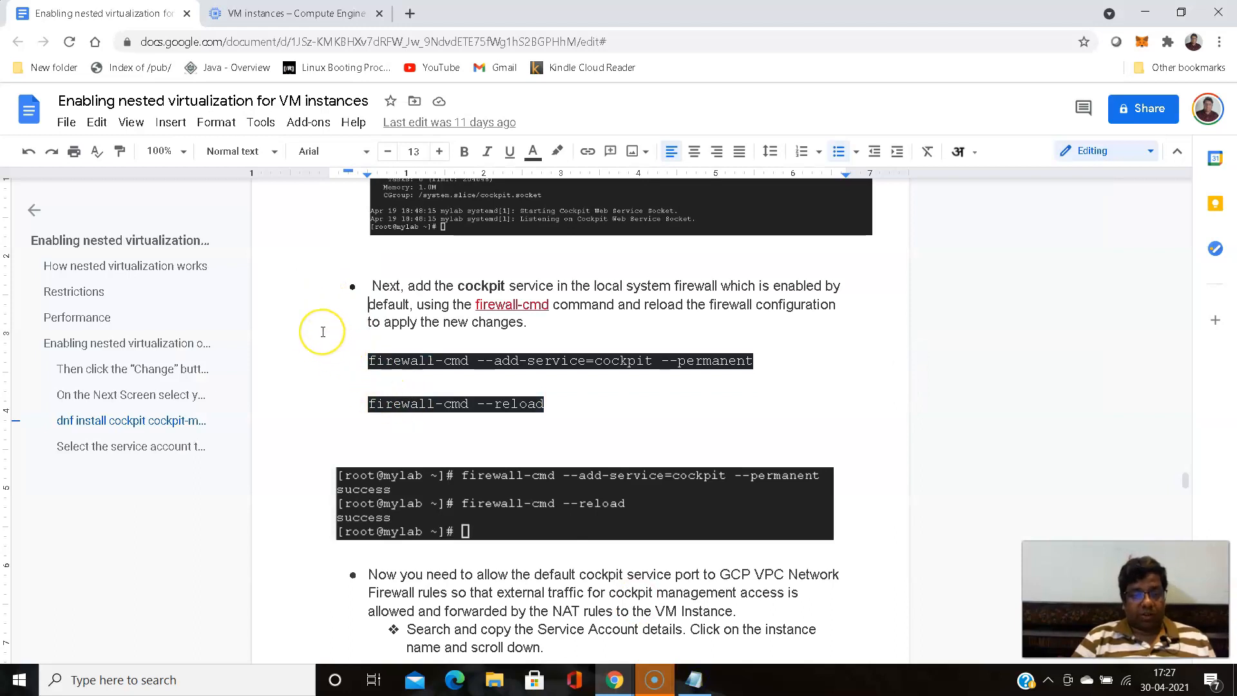
- Review the notes on the GCP firewall rule for Cockpit, browser access, the login user account and its administrative rights
{"action": "scroll", "coordinate": [323, 332], "scroll_direction": "down", "scroll_amount": 3}
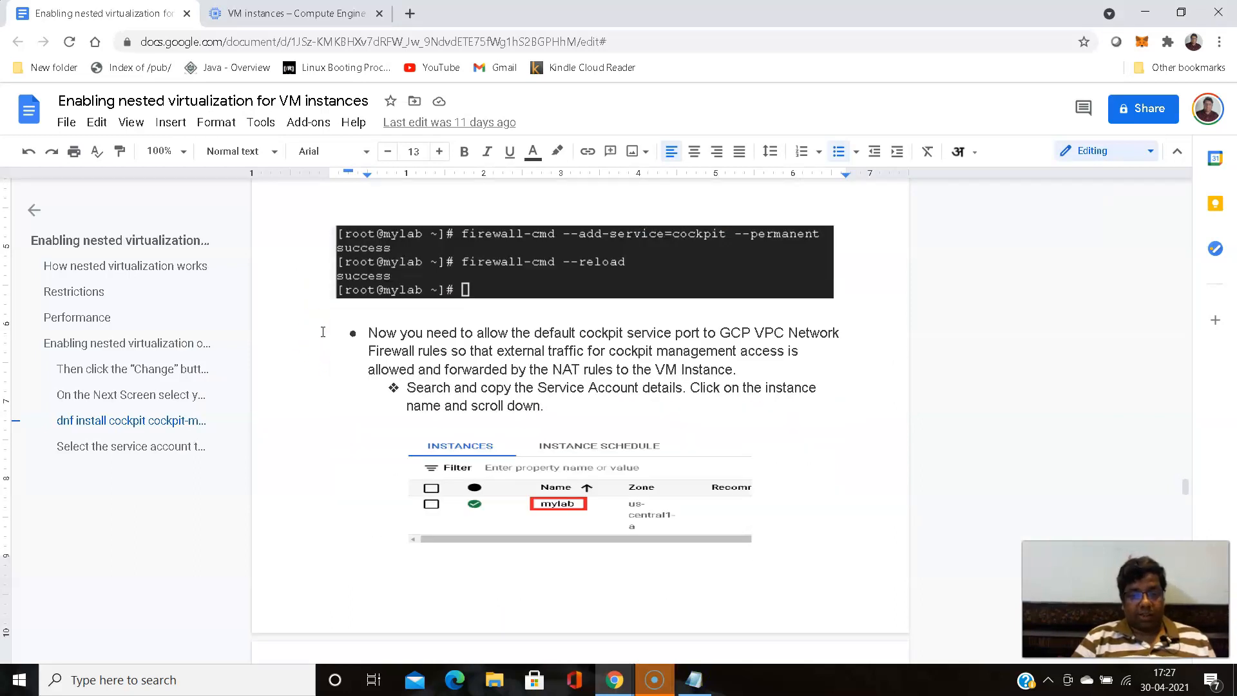
{"action": "scroll", "coordinate": [323, 332], "scroll_direction": "down", "scroll_amount": 10}
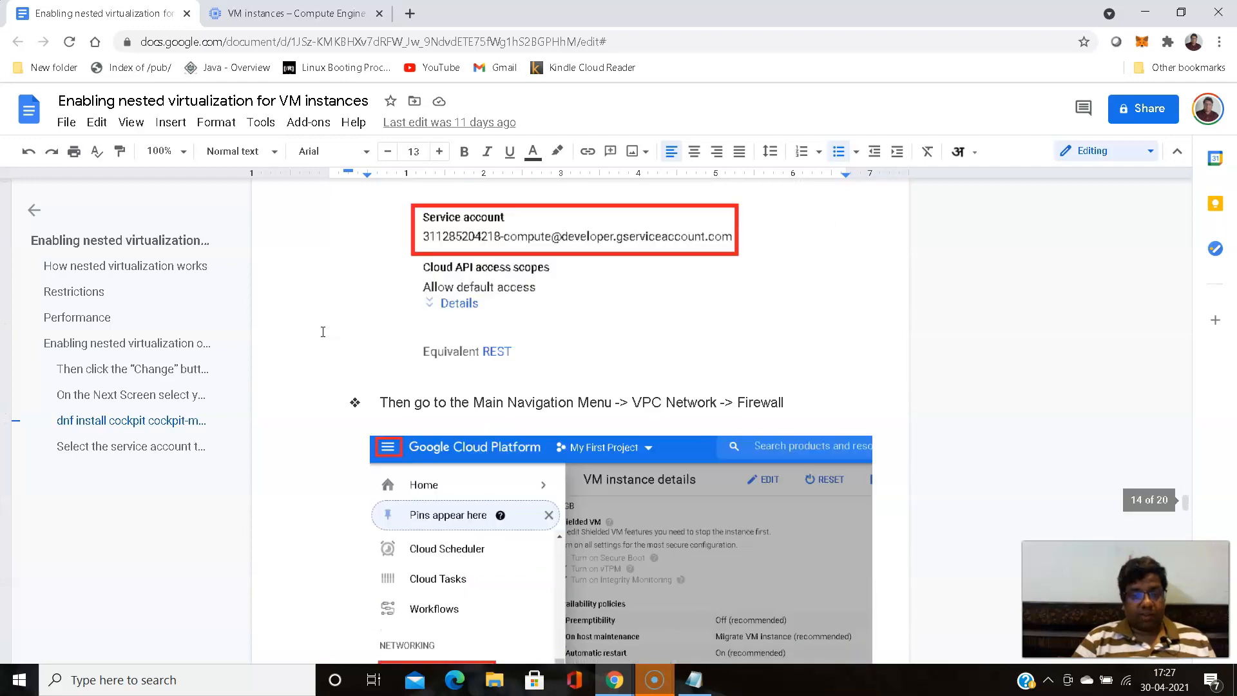
{"action": "scroll", "coordinate": [323, 332], "scroll_direction": "down", "scroll_amount": 15}
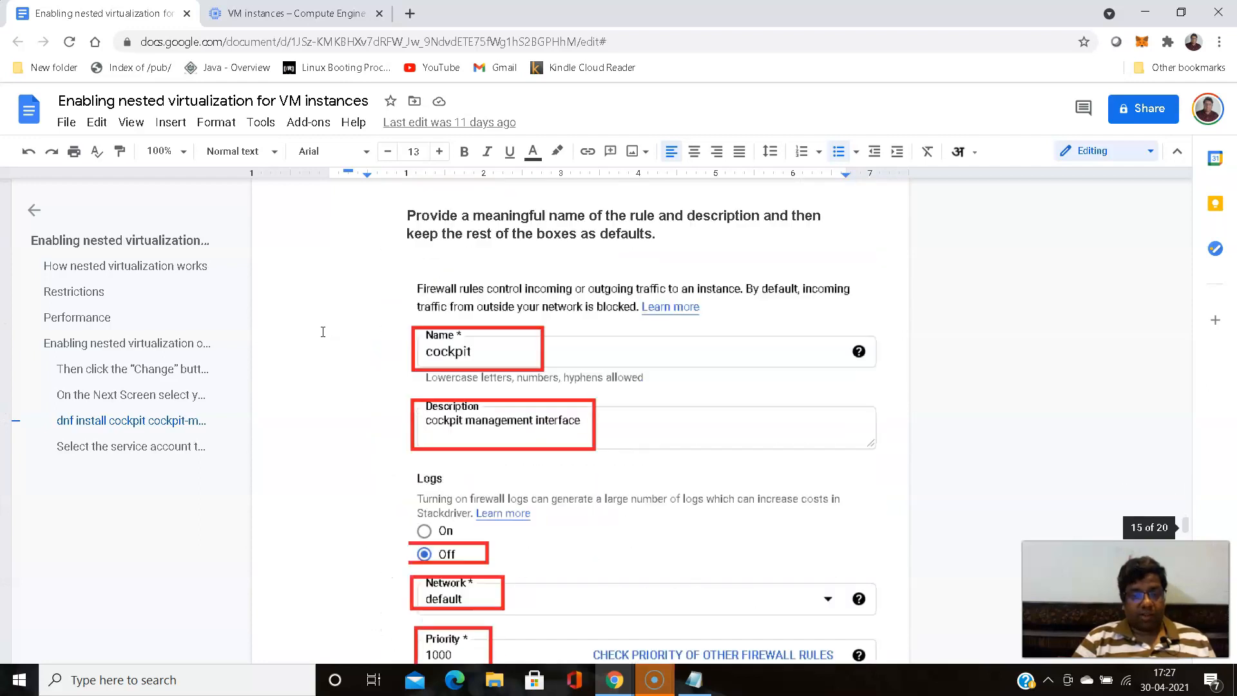
{"action": "scroll", "coordinate": [323, 332], "scroll_direction": "down", "scroll_amount": 15}
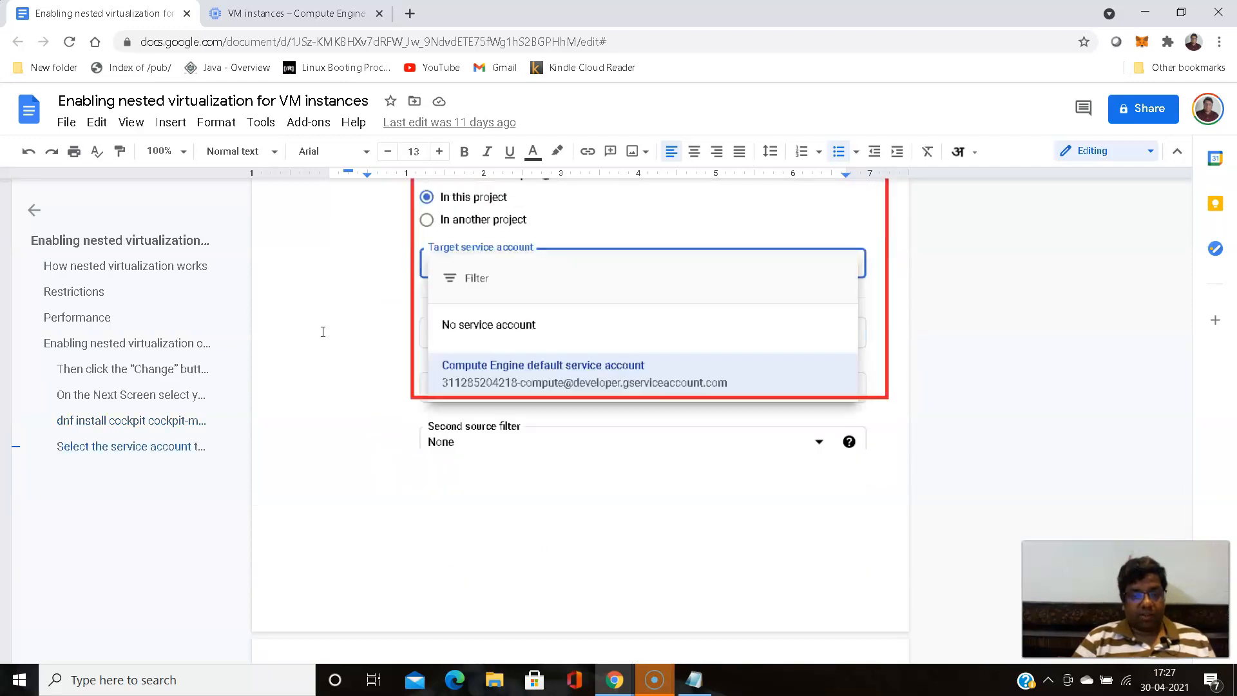
{"action": "scroll", "coordinate": [323, 332], "scroll_direction": "down", "scroll_amount": 4}
{"action": "scroll", "coordinate": [322, 332], "scroll_direction": "down", "scroll_amount": 6}
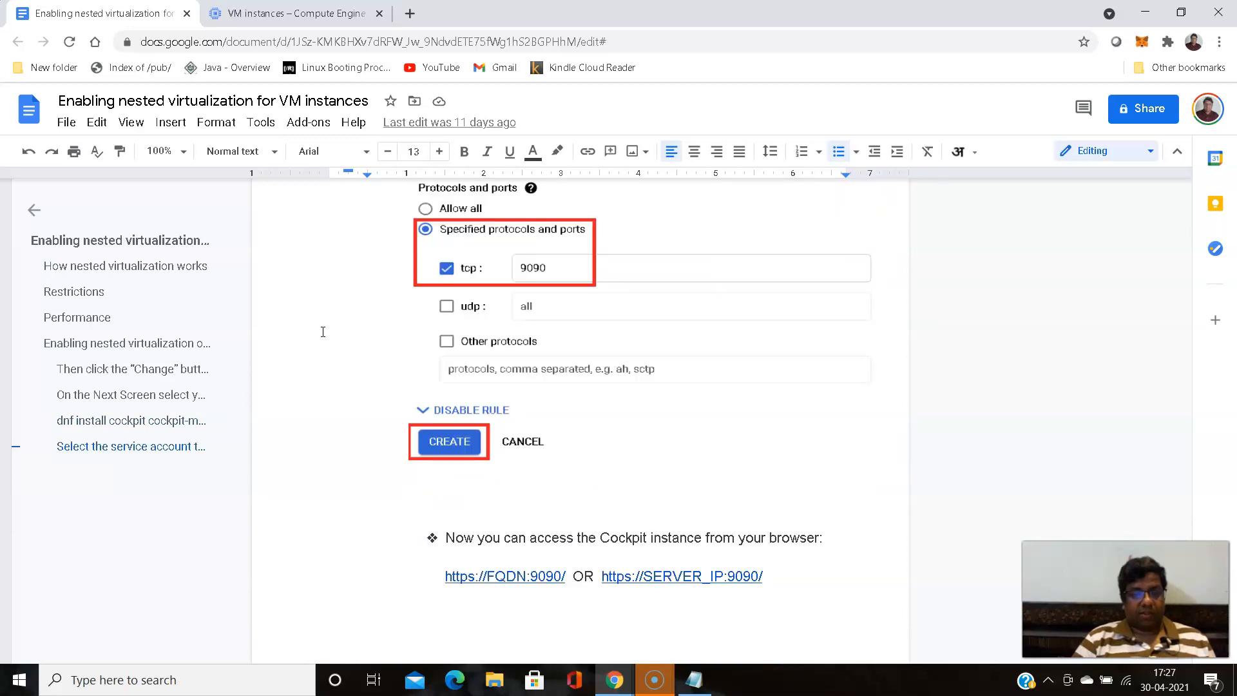
{"action": "scroll", "coordinate": [323, 332], "scroll_direction": "down", "scroll_amount": 17}
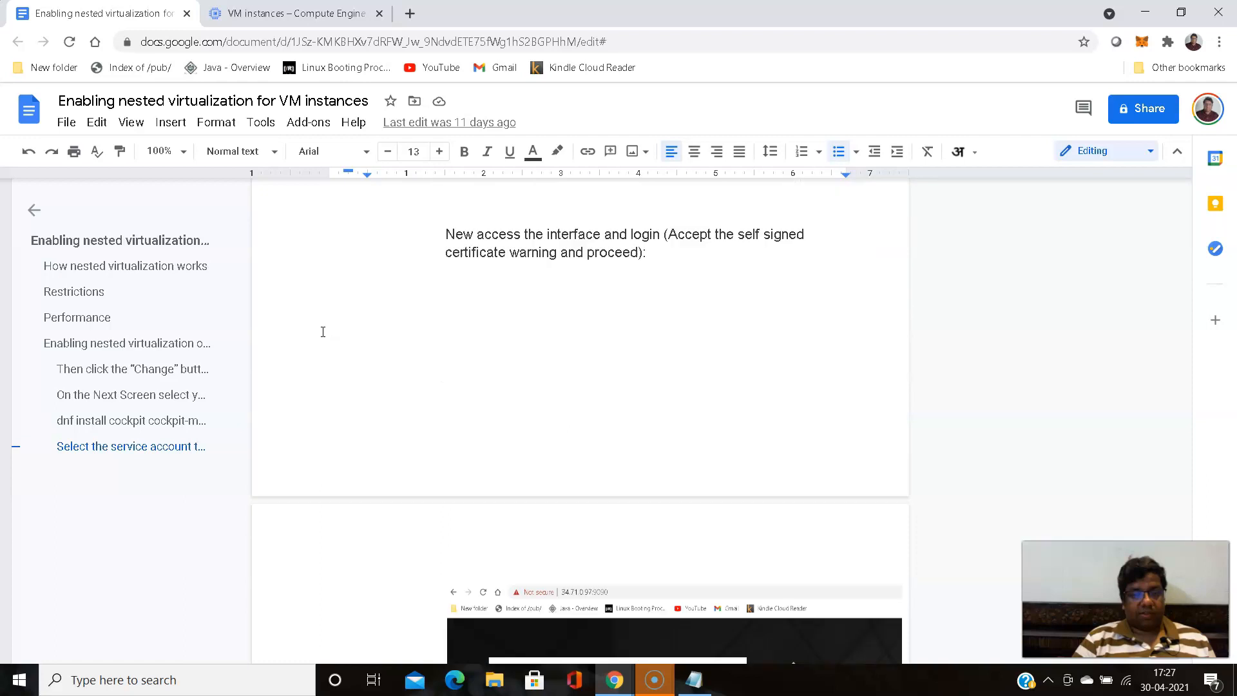
{"action": "scroll", "coordinate": [323, 332], "scroll_direction": "down", "scroll_amount": 4}
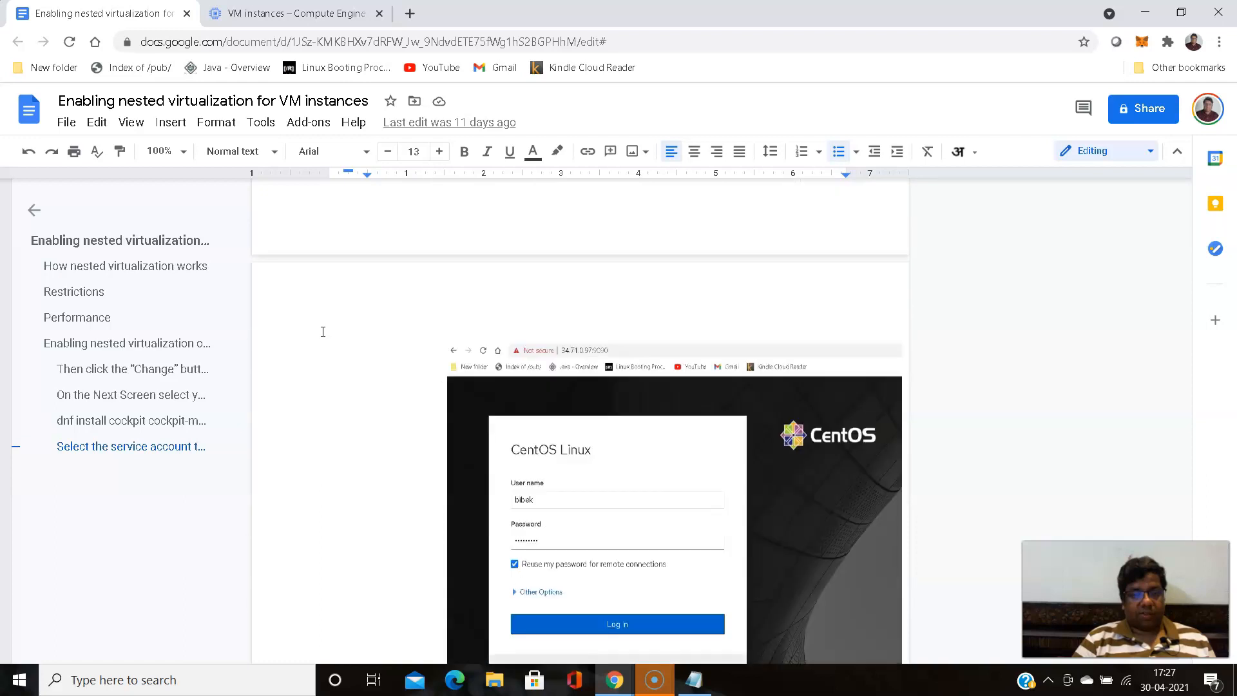
{"action": "scroll", "coordinate": [323, 332], "scroll_direction": "up", "scroll_amount": 10}
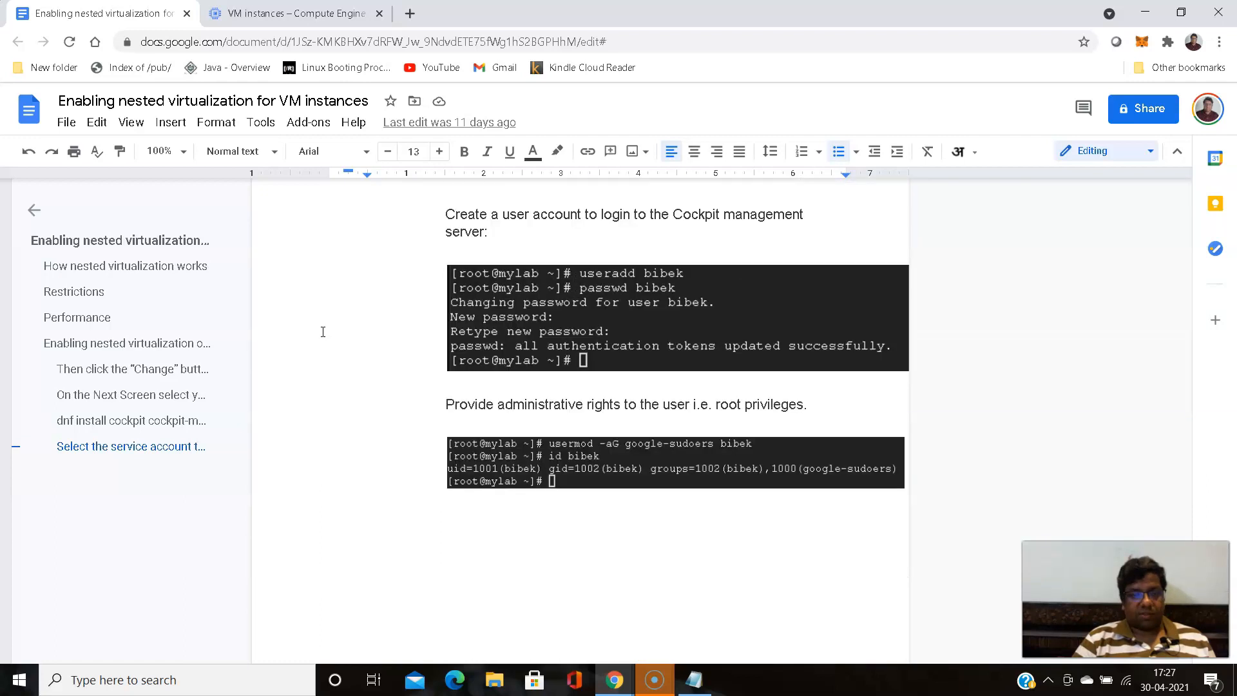
{"action": "scroll", "coordinate": [323, 332], "scroll_direction": "down", "scroll_amount": 10}
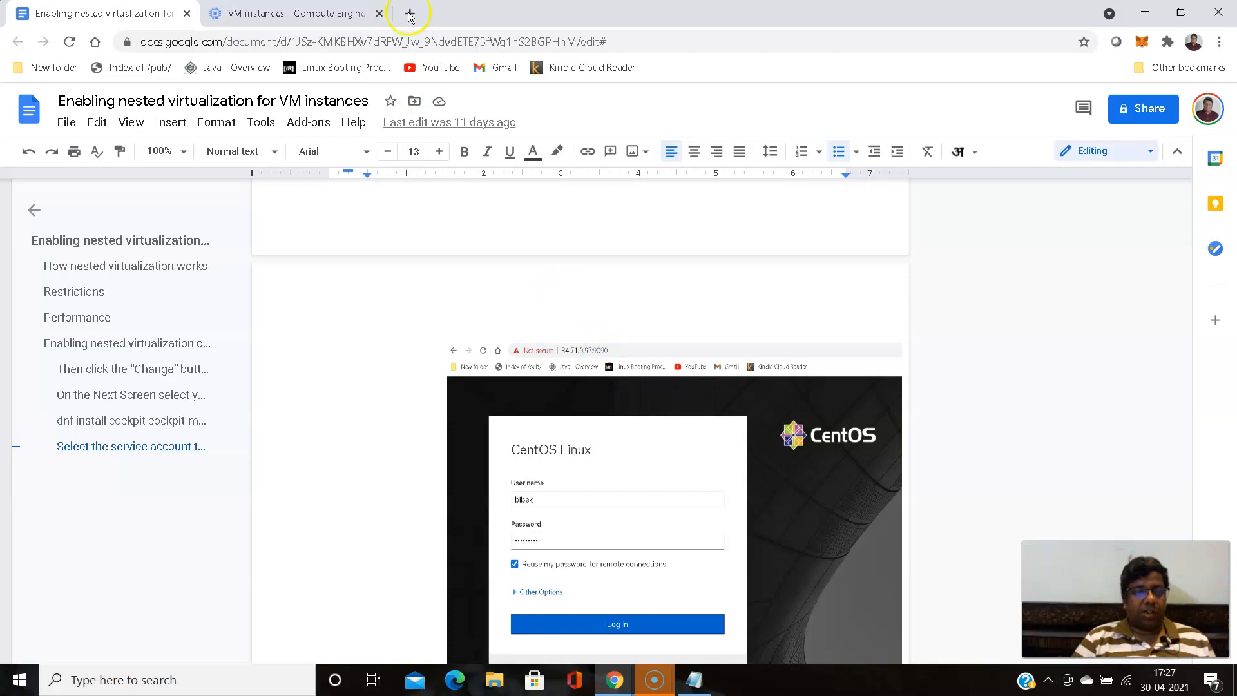
- Copy my-new-lab1's external IP from the VM instances page, open 34.121.37.71:9090 in a new browser tab and proceed past the certificate warning
{"action": "left_click", "coordinate": [317, 8]}
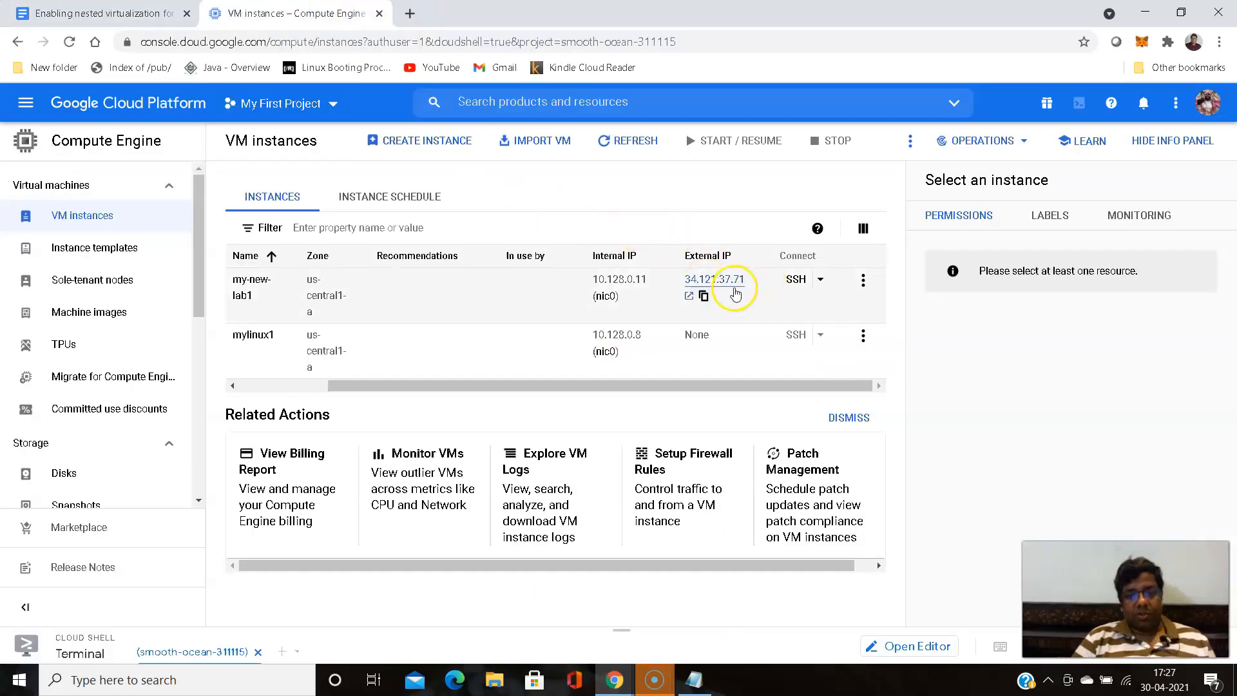
{"action": "left_click", "coordinate": [704, 296]}
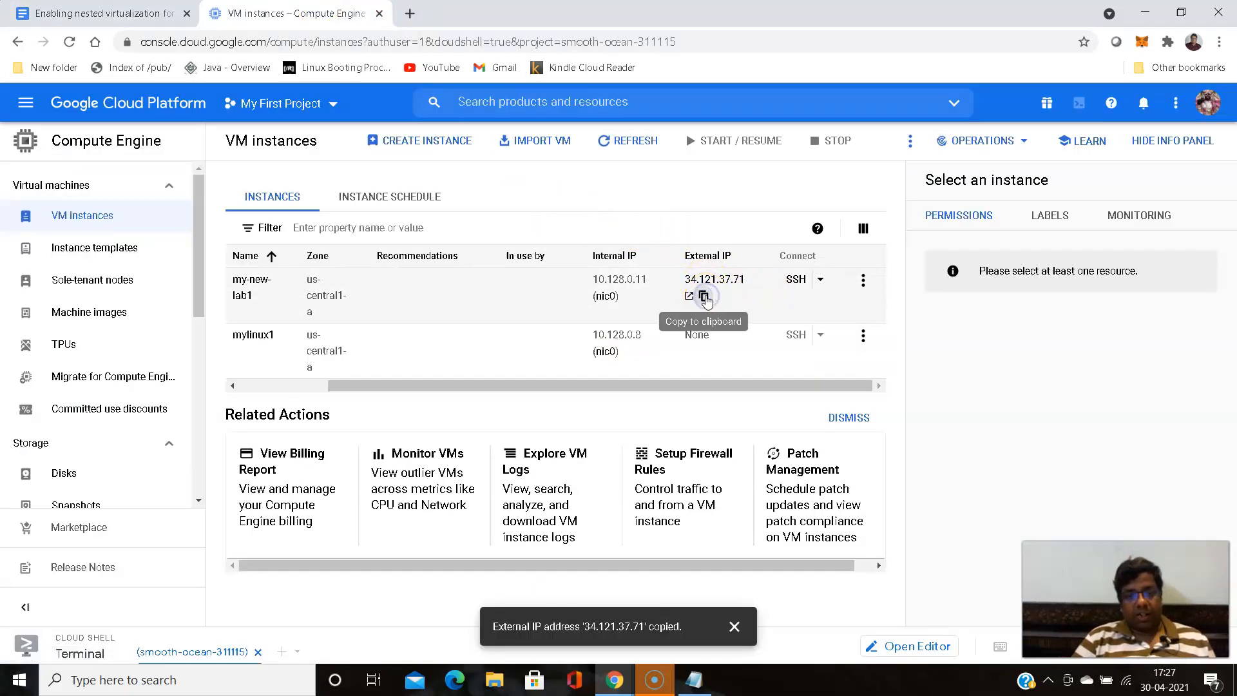
{"action": "left_click", "coordinate": [410, 13]}
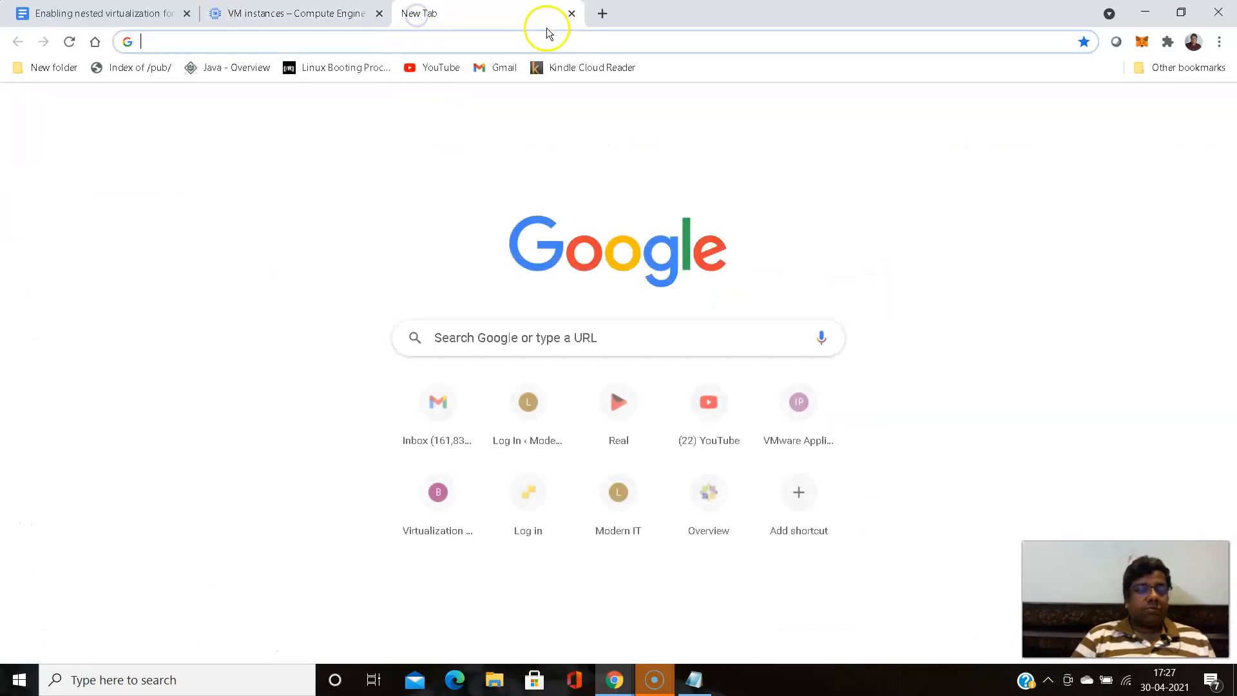
{"action": "left_click", "coordinate": [539, 49]}
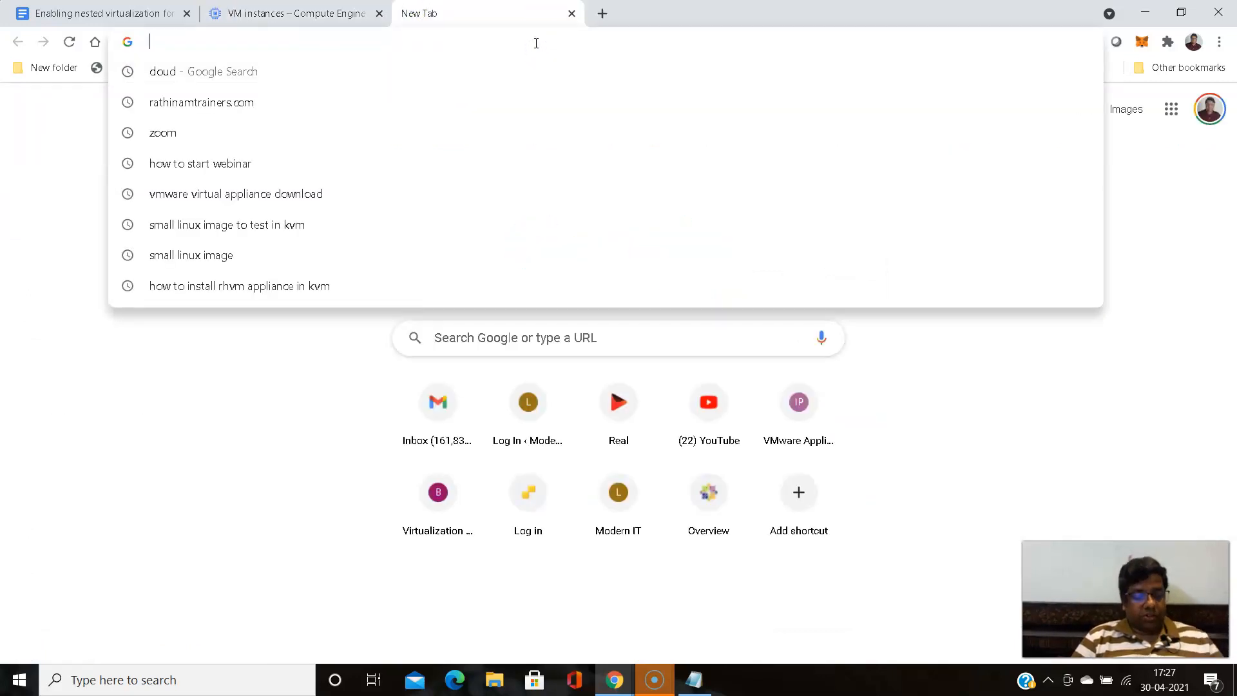
{"action": "key", "text": "ctrl+v"}
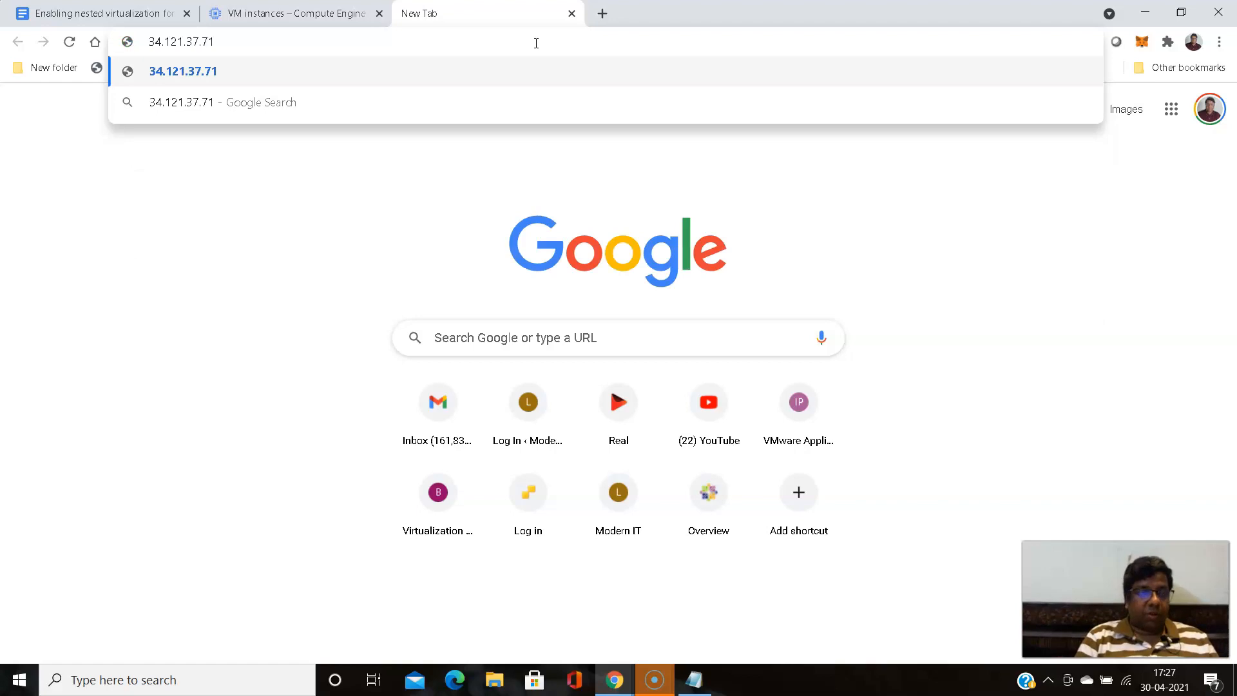
{"action": "type", "text": ":9090"}
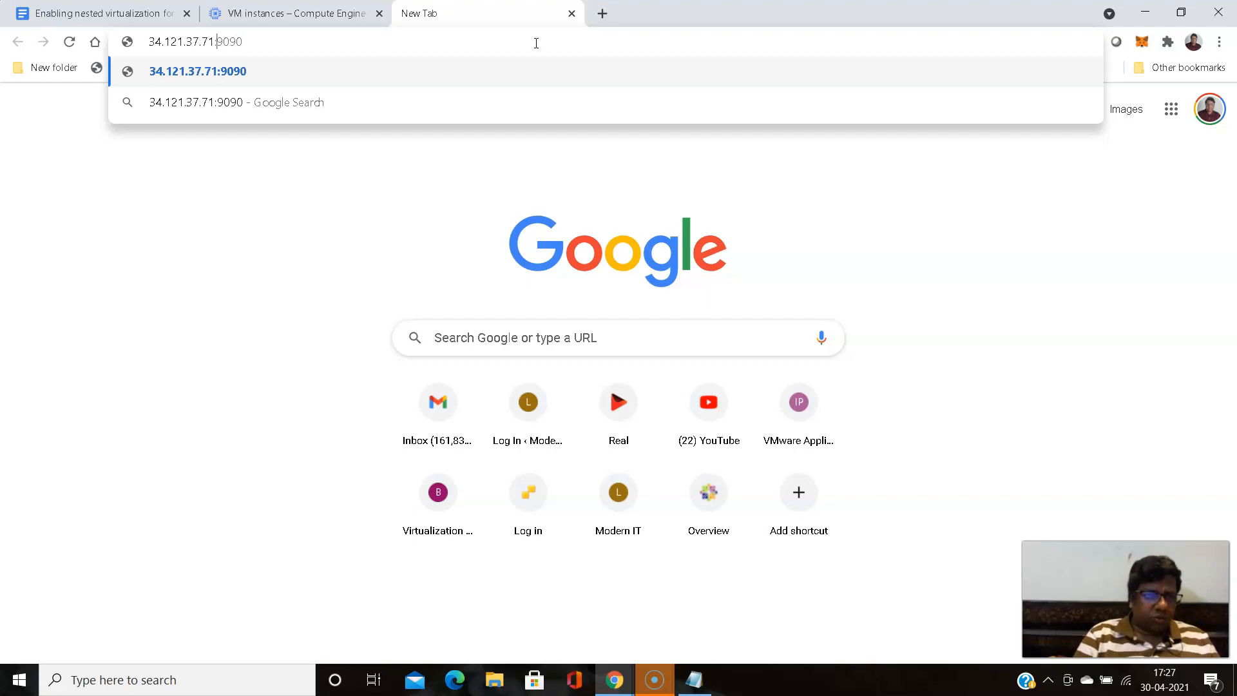
{"action": "key", "text": "BackSpace"}
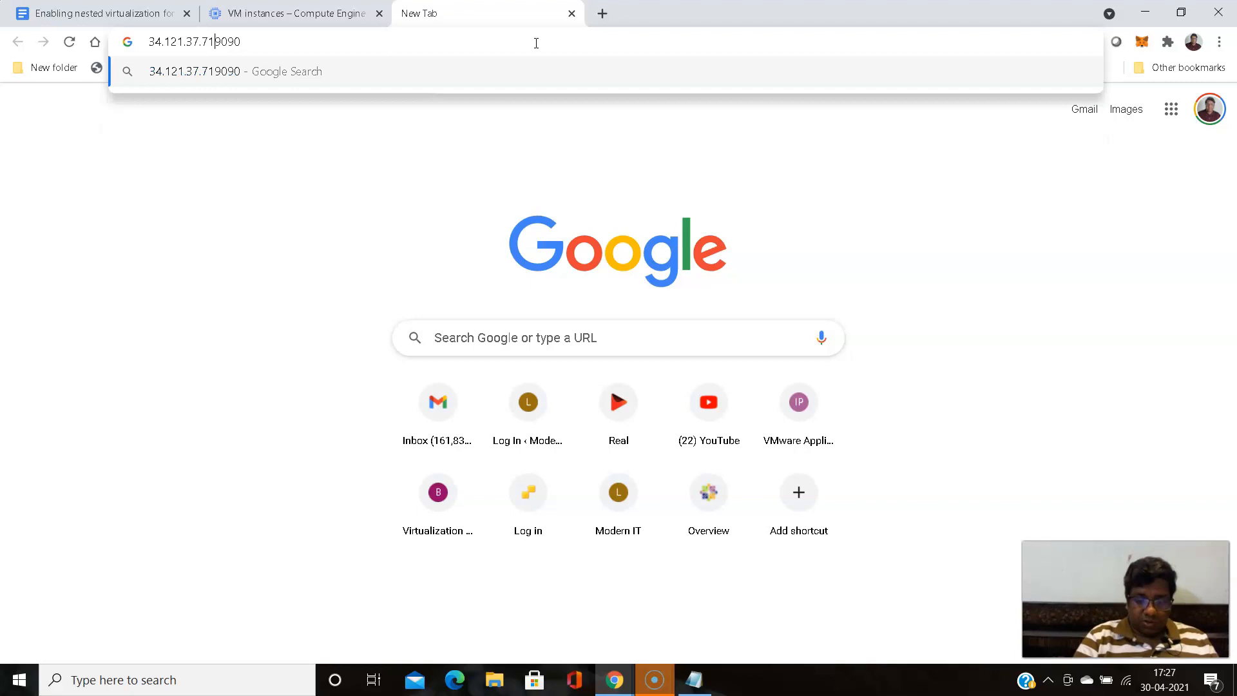
{"action": "type", "text": ":"}
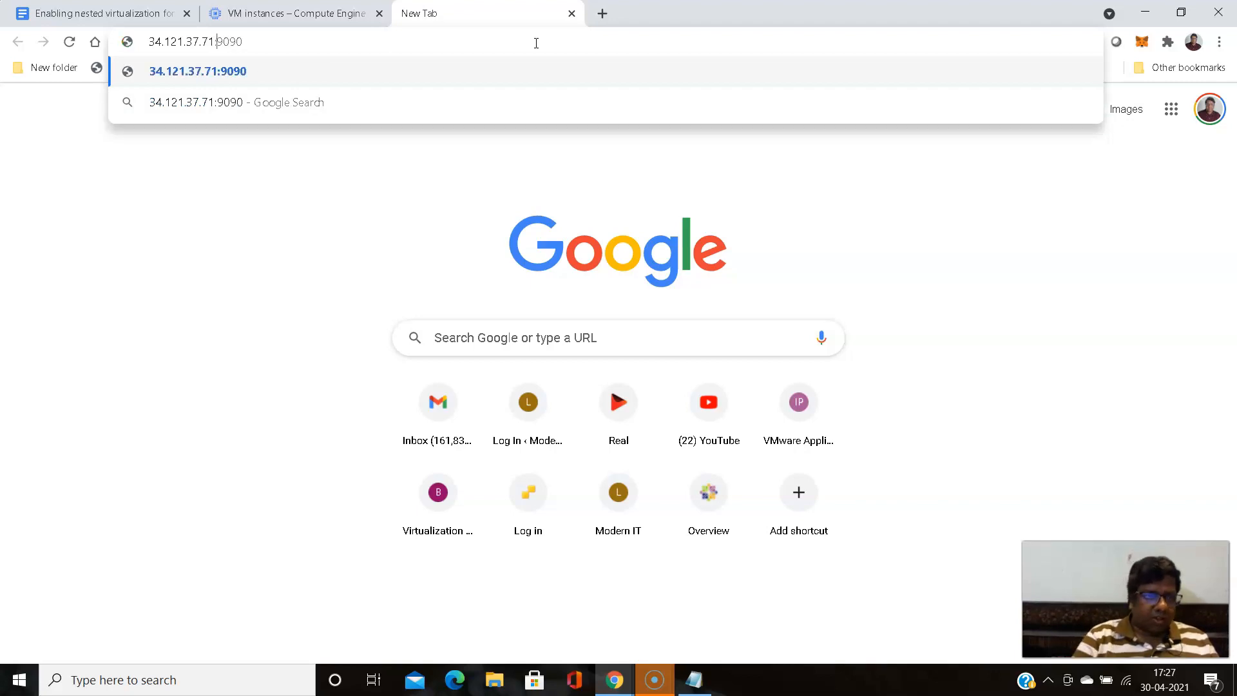
{"action": "key", "text": "Return"}
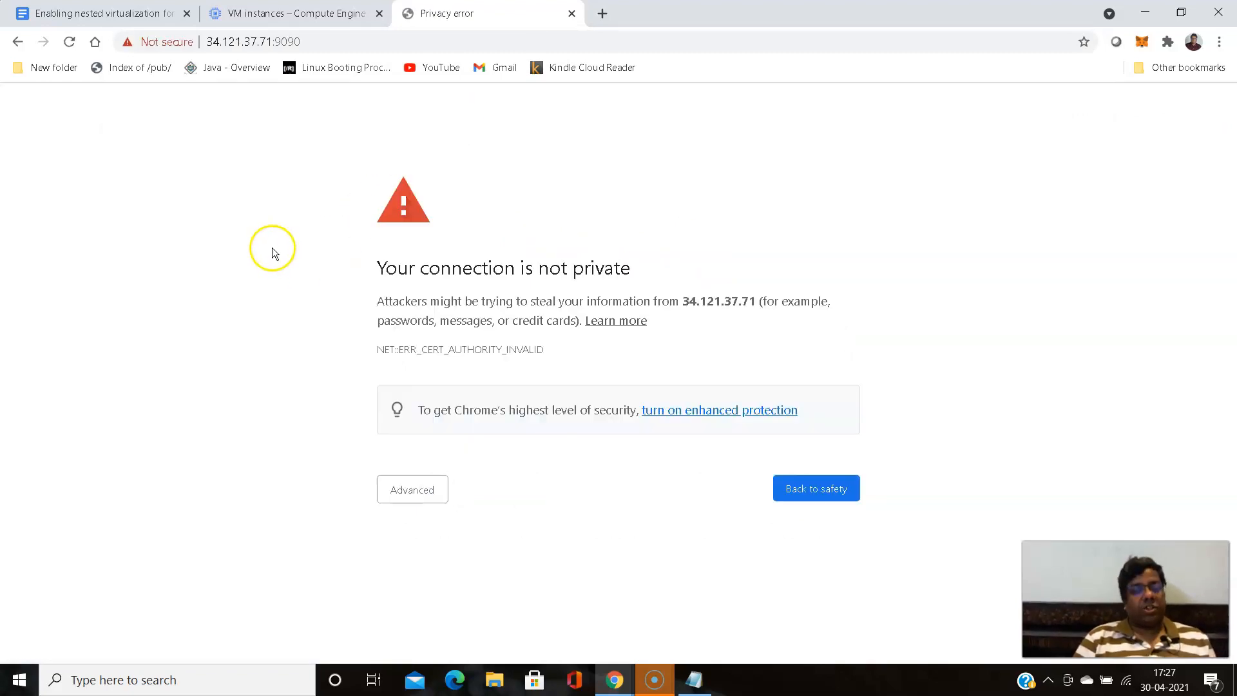
{"action": "left_click", "coordinate": [411, 493]}
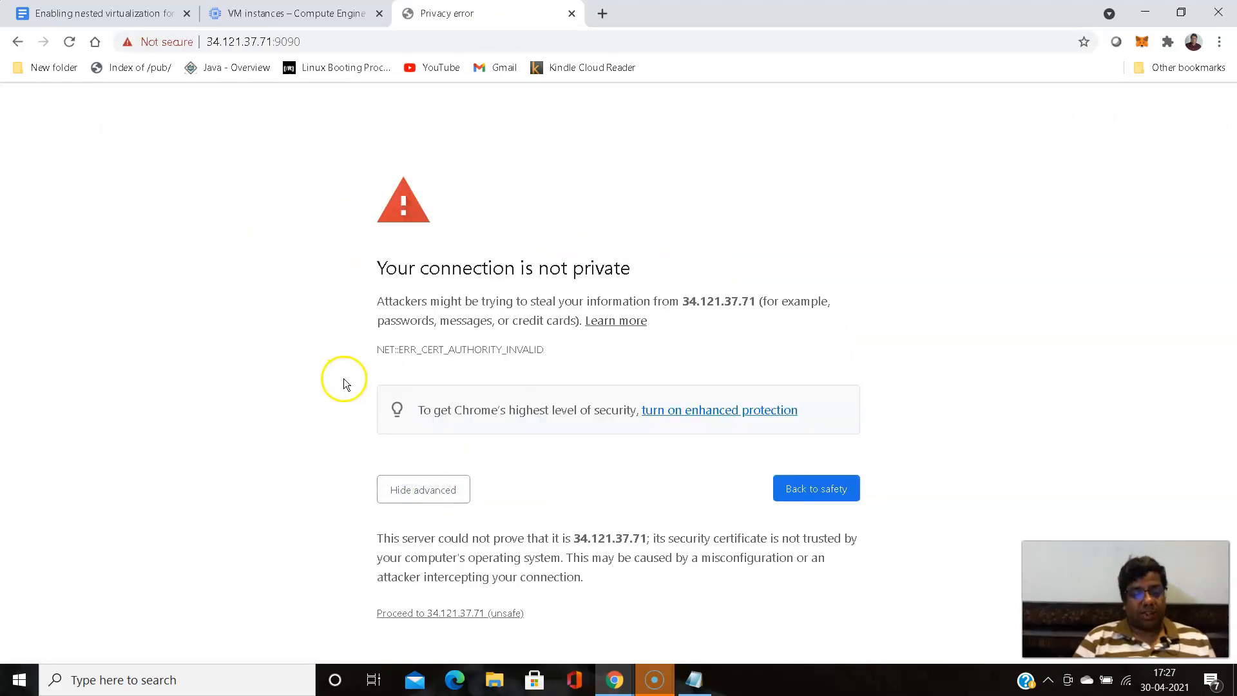
{"action": "left_click", "coordinate": [433, 613]}
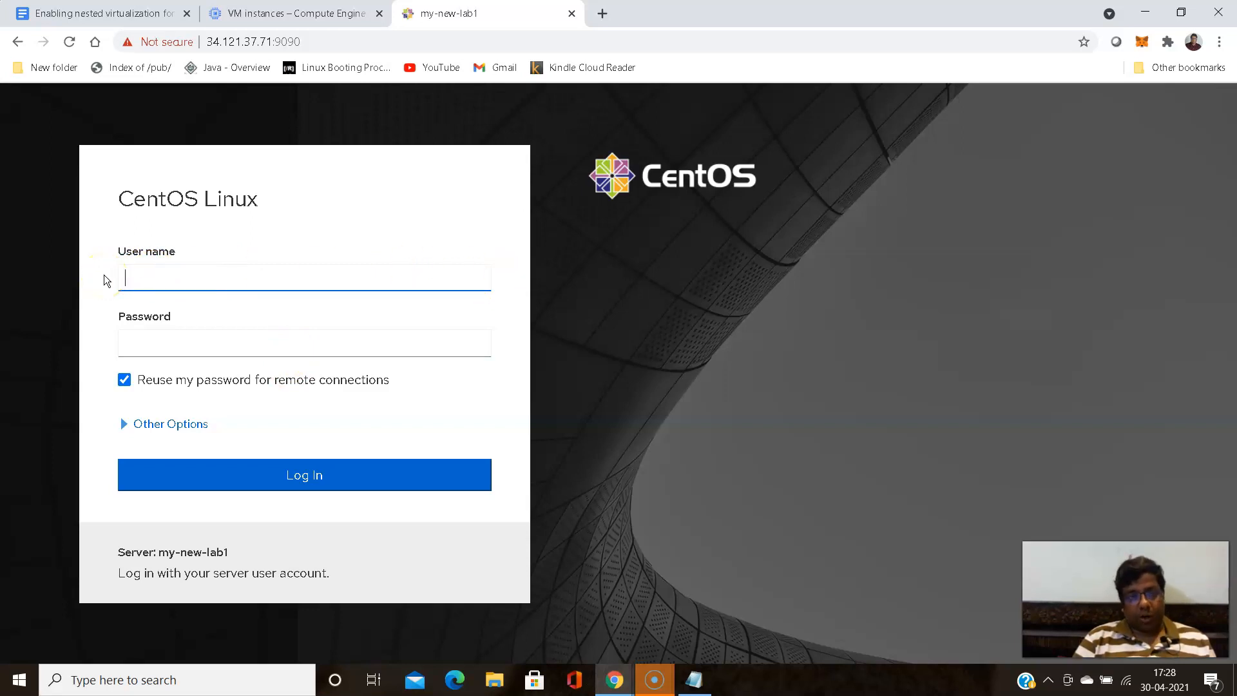
- Return to the VM instances page in the Google Cloud console and look through the Compute Engine sections for firewall settings
{"action": "left_click", "coordinate": [266, 16]}
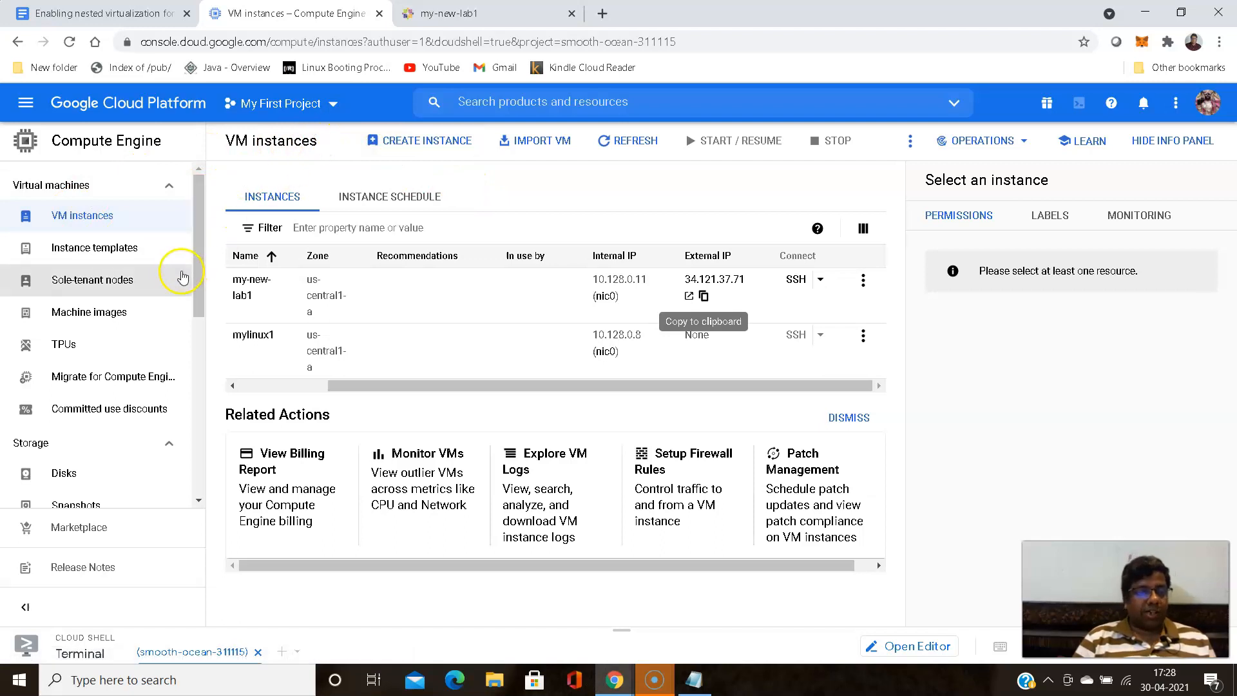
{"action": "scroll", "coordinate": [177, 276], "scroll_direction": "down", "scroll_amount": 6}
{"action": "scroll", "coordinate": [177, 280], "scroll_direction": "down", "scroll_amount": 1}
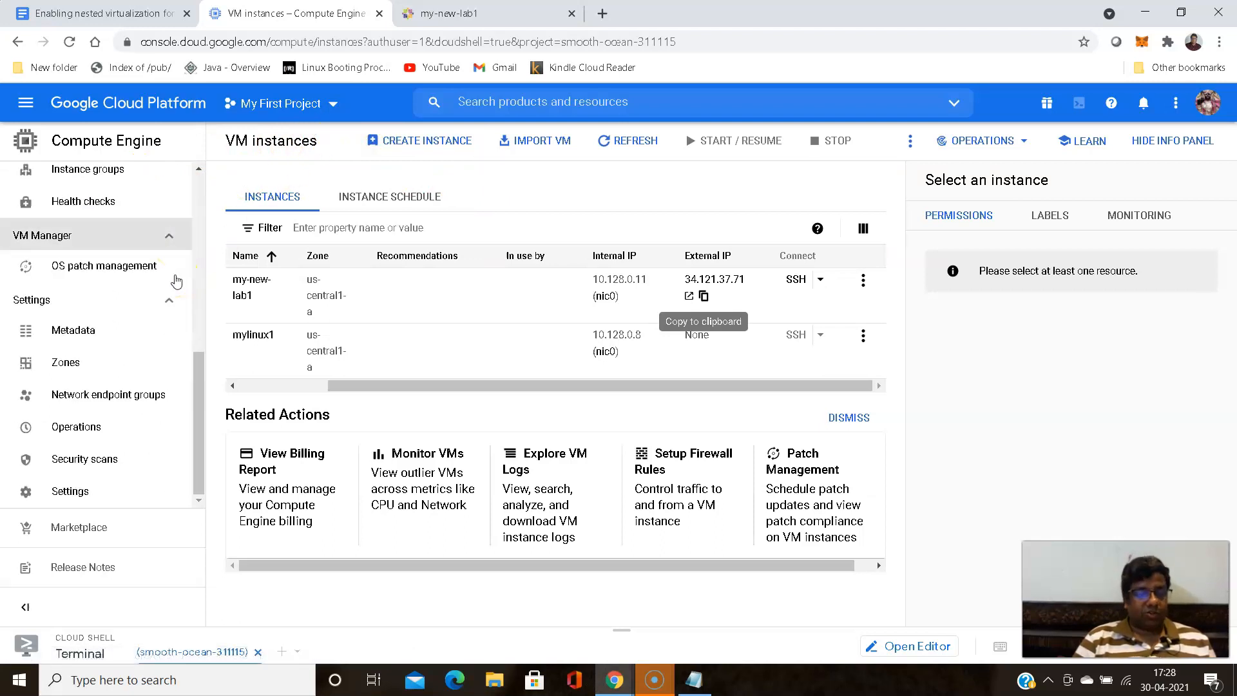
{"action": "scroll", "coordinate": [177, 280], "scroll_direction": "up", "scroll_amount": 5}
{"action": "scroll", "coordinate": [125, 284], "scroll_direction": "down", "scroll_amount": 3}
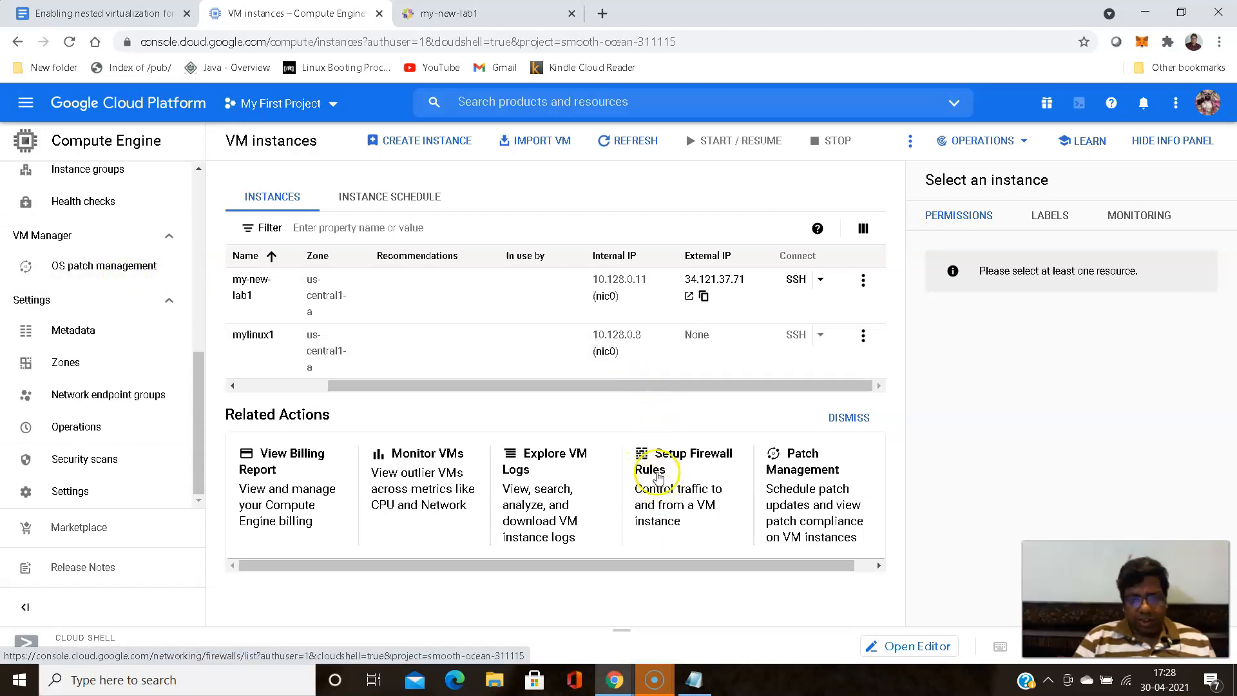
{"action": "scroll", "coordinate": [105, 293], "scroll_direction": "up", "scroll_amount": 5}
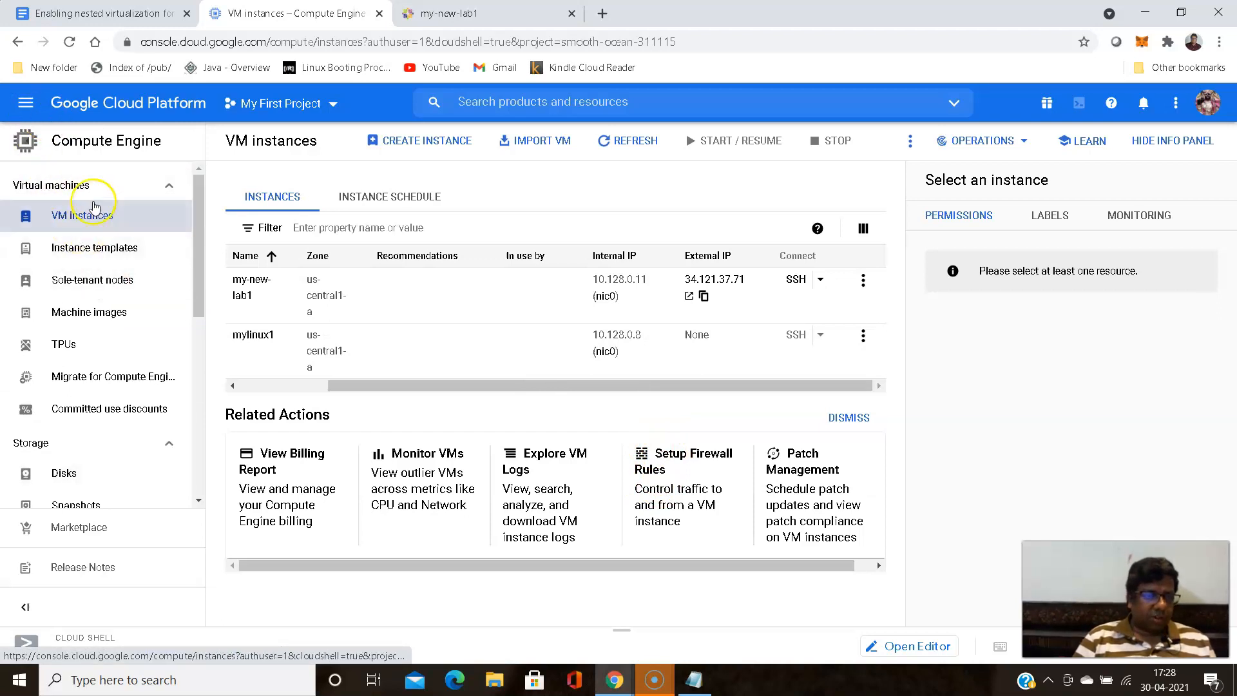
{"action": "scroll", "coordinate": [90, 245], "scroll_direction": "down", "scroll_amount": 6}
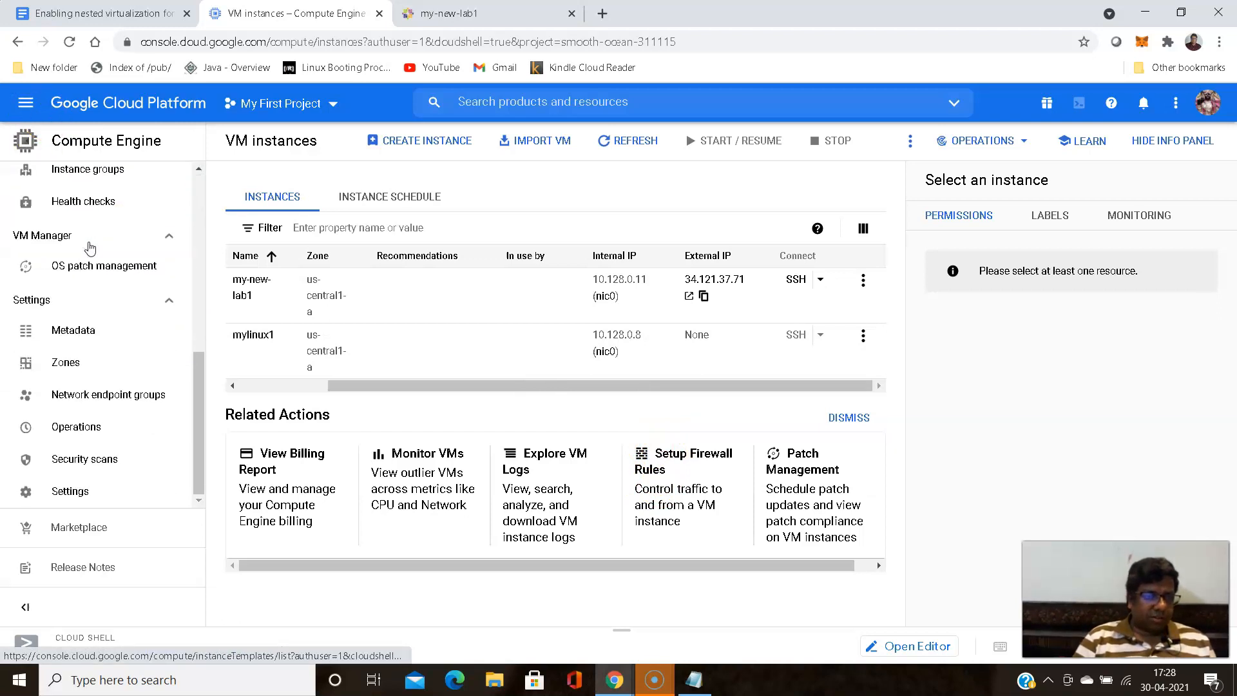
{"action": "scroll", "coordinate": [108, 268], "scroll_direction": "up", "scroll_amount": 6}
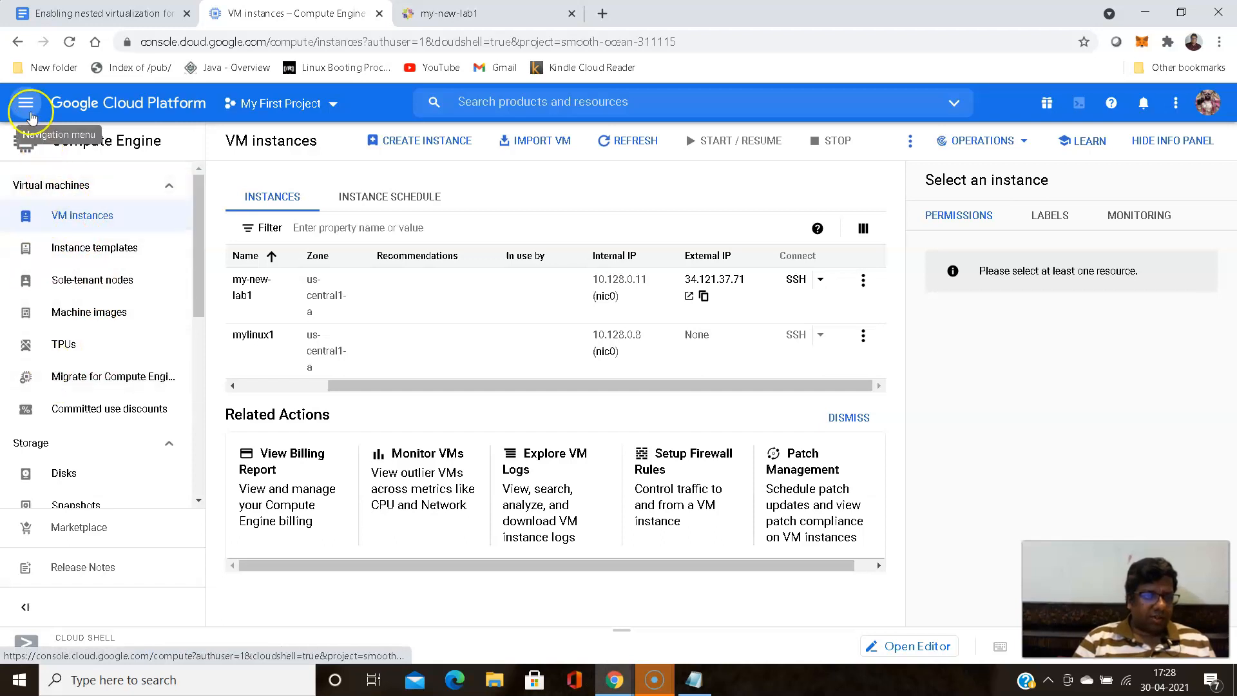
- Open the VPC network's Firewall rules page in the Google Cloud console
{"action": "left_click", "coordinate": [26, 105]}
{"action": "scroll", "coordinate": [117, 341], "scroll_direction": "down", "scroll_amount": 6}
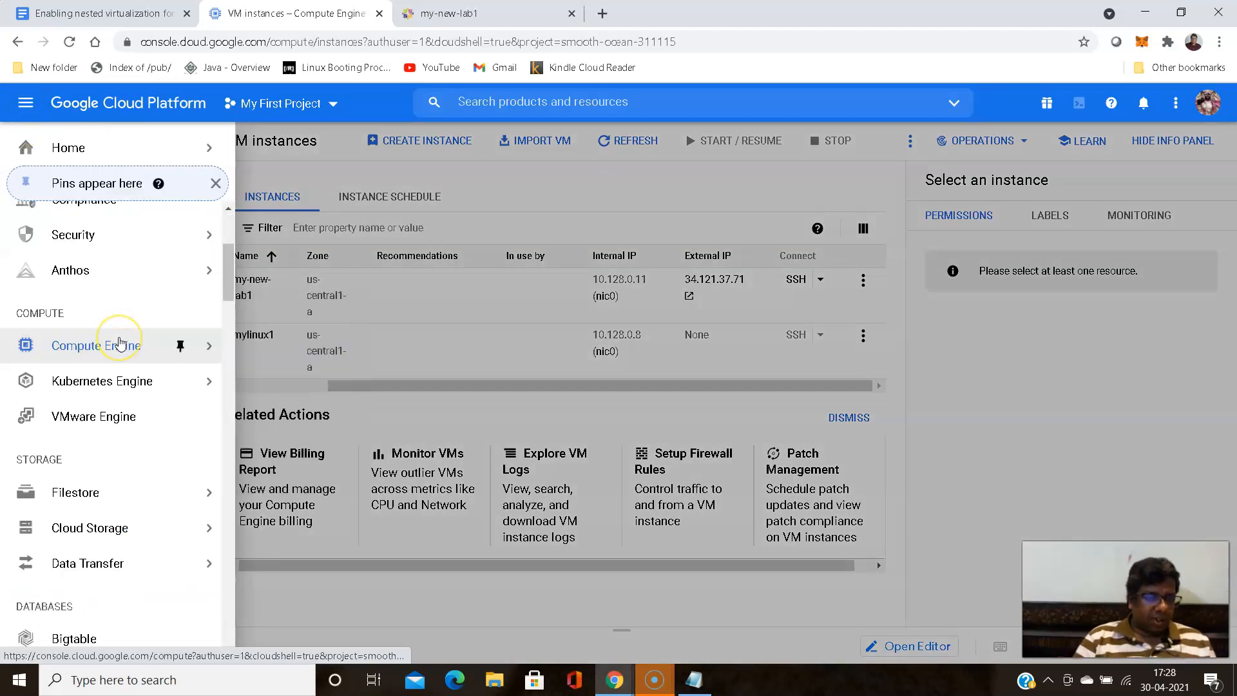
{"action": "scroll", "coordinate": [120, 342], "scroll_direction": "down", "scroll_amount": 3}
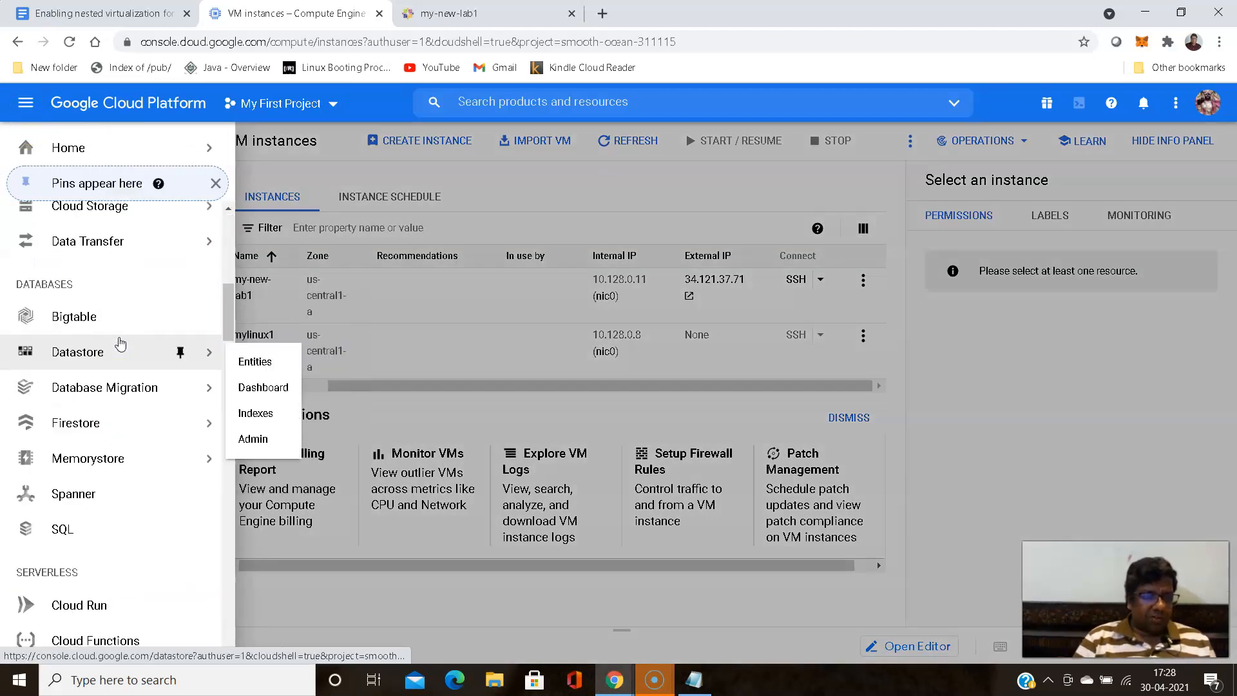
{"action": "scroll", "coordinate": [121, 342], "scroll_direction": "down", "scroll_amount": 10}
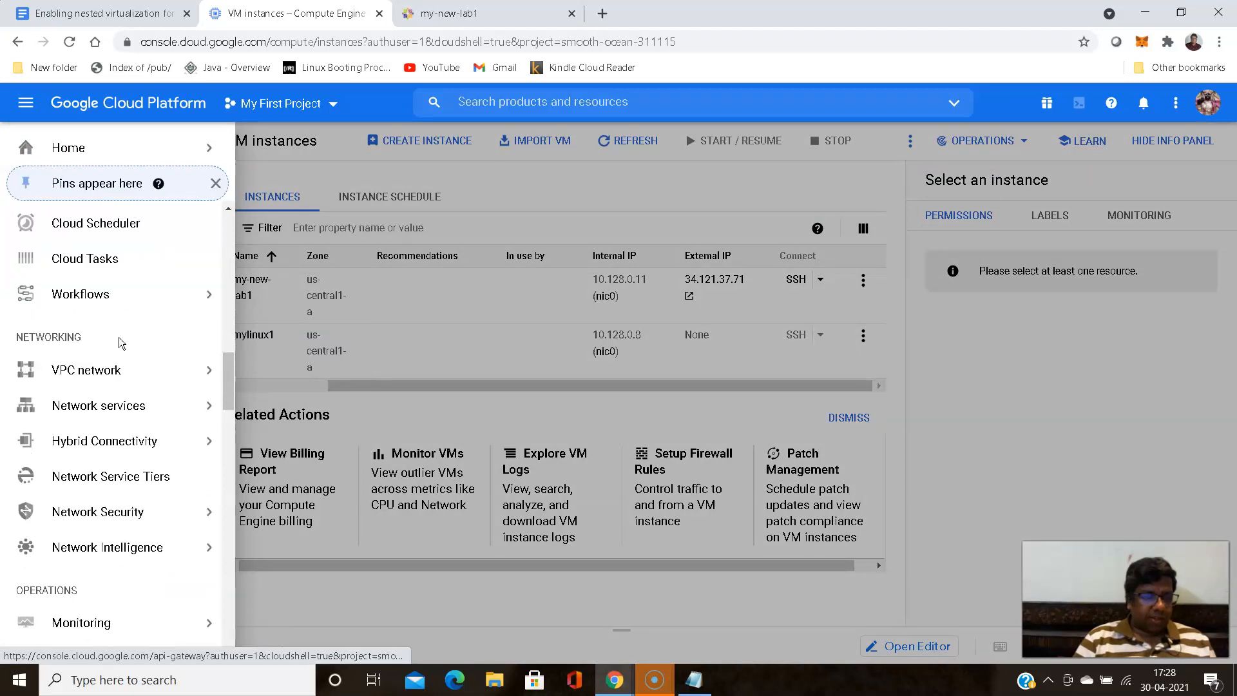
{"action": "mouse_move", "coordinate": [98, 380]}
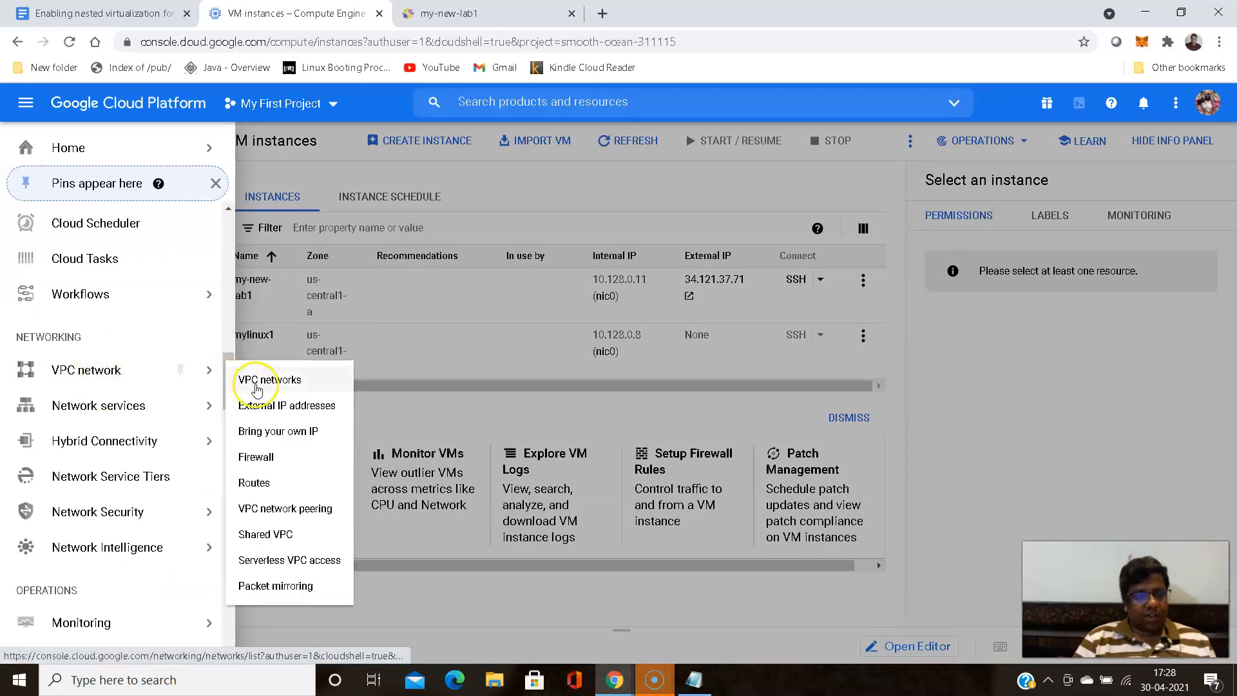
{"action": "left_click", "coordinate": [253, 466]}
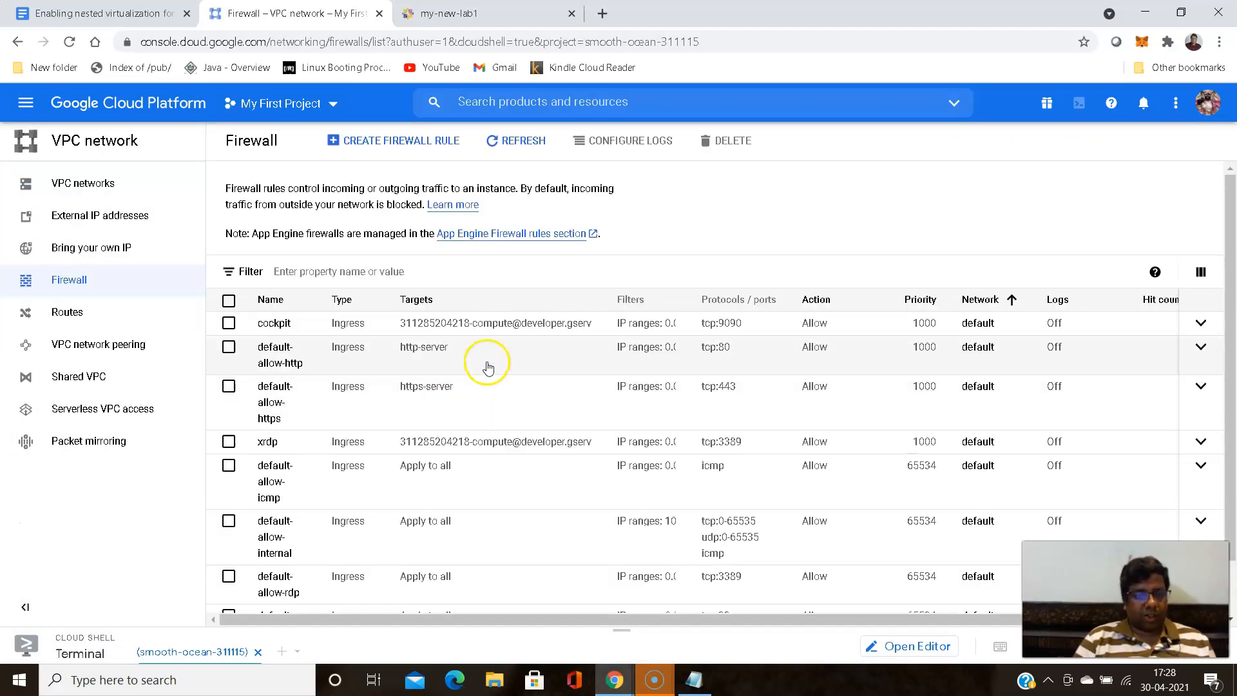
- Delete the cockpit firewall rule for tcp:9090 and refresh the list of firewall rules
{"action": "left_click", "coordinate": [229, 323]}
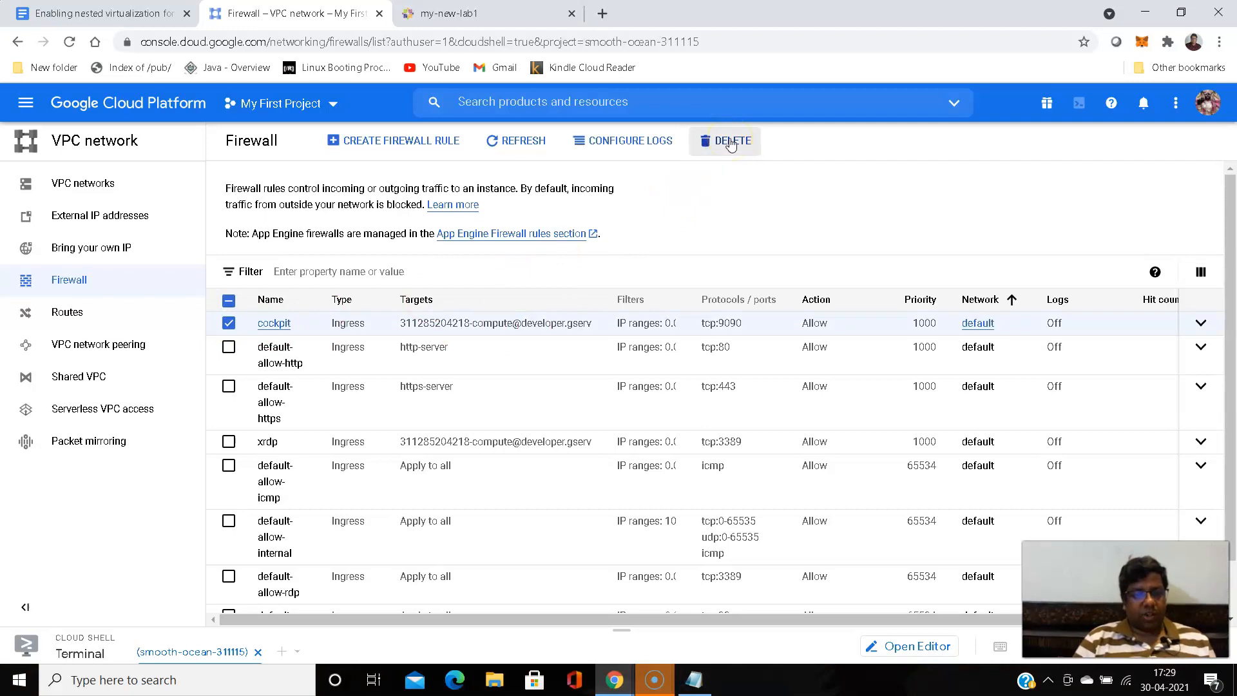
{"action": "left_click", "coordinate": [731, 141]}
{"action": "left_click", "coordinate": [722, 423]}
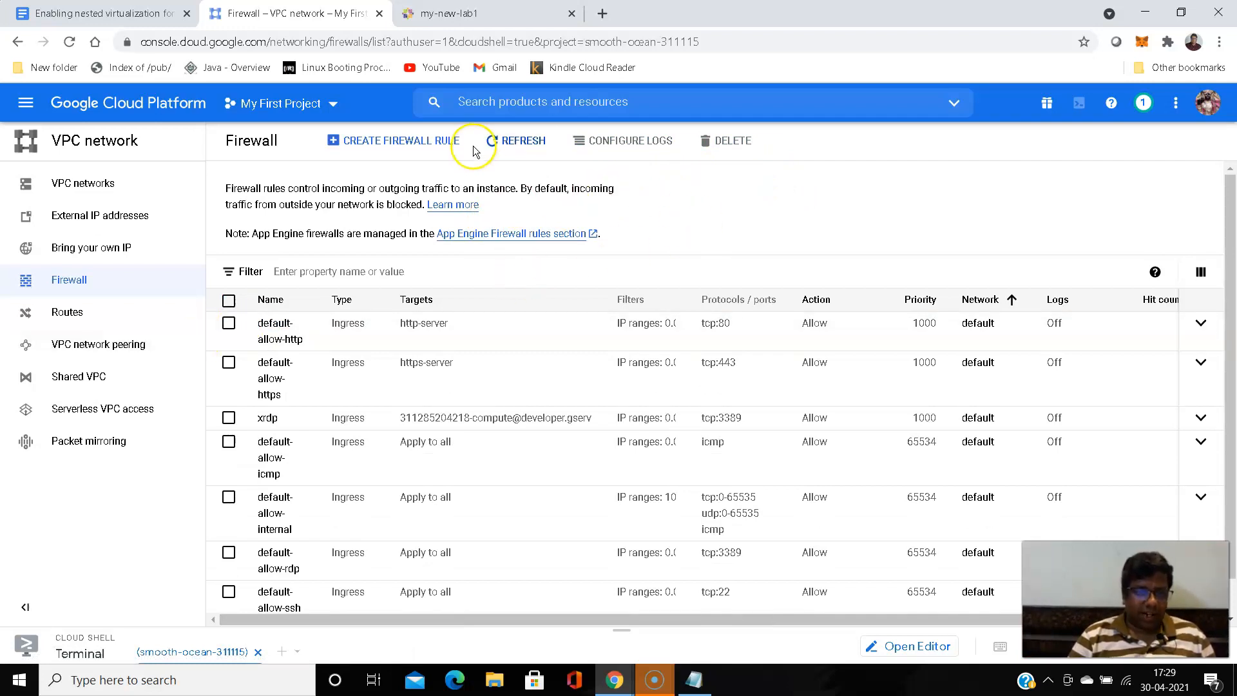
{"action": "left_click", "coordinate": [513, 143]}
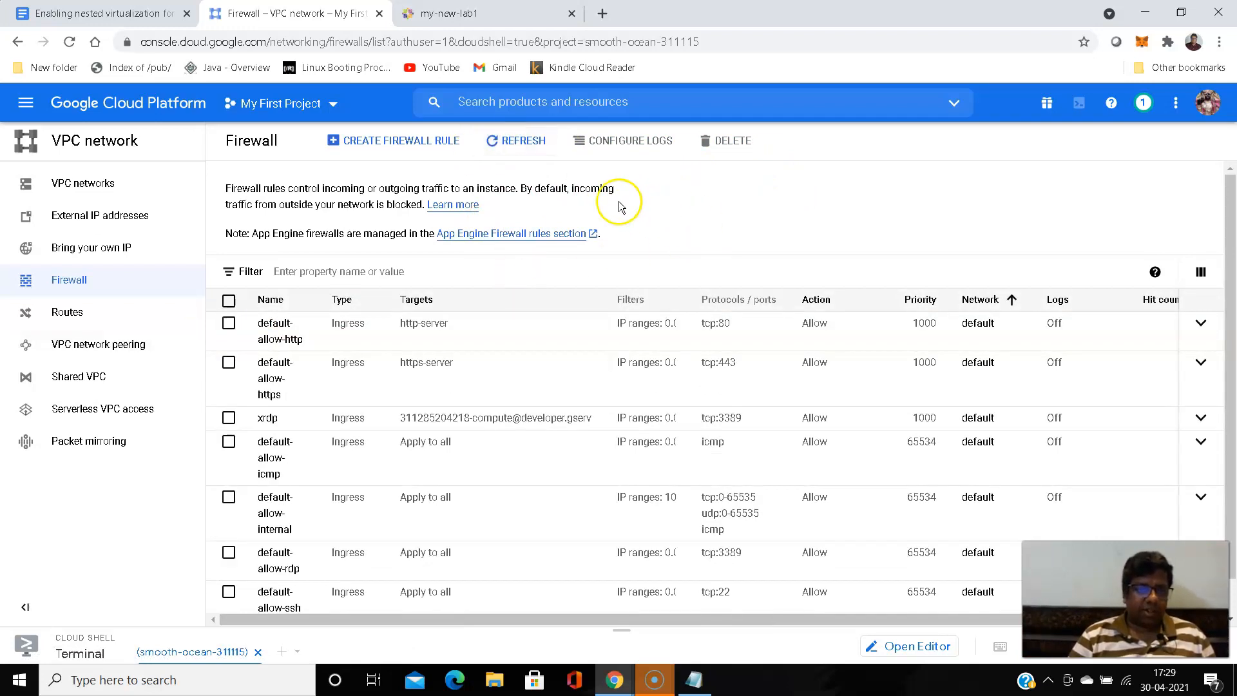
- Copy the Cockpit login page's address, close that page and try loading 34.121.37.71:9090 in a new browser tab
{"action": "left_click", "coordinate": [468, 18]}
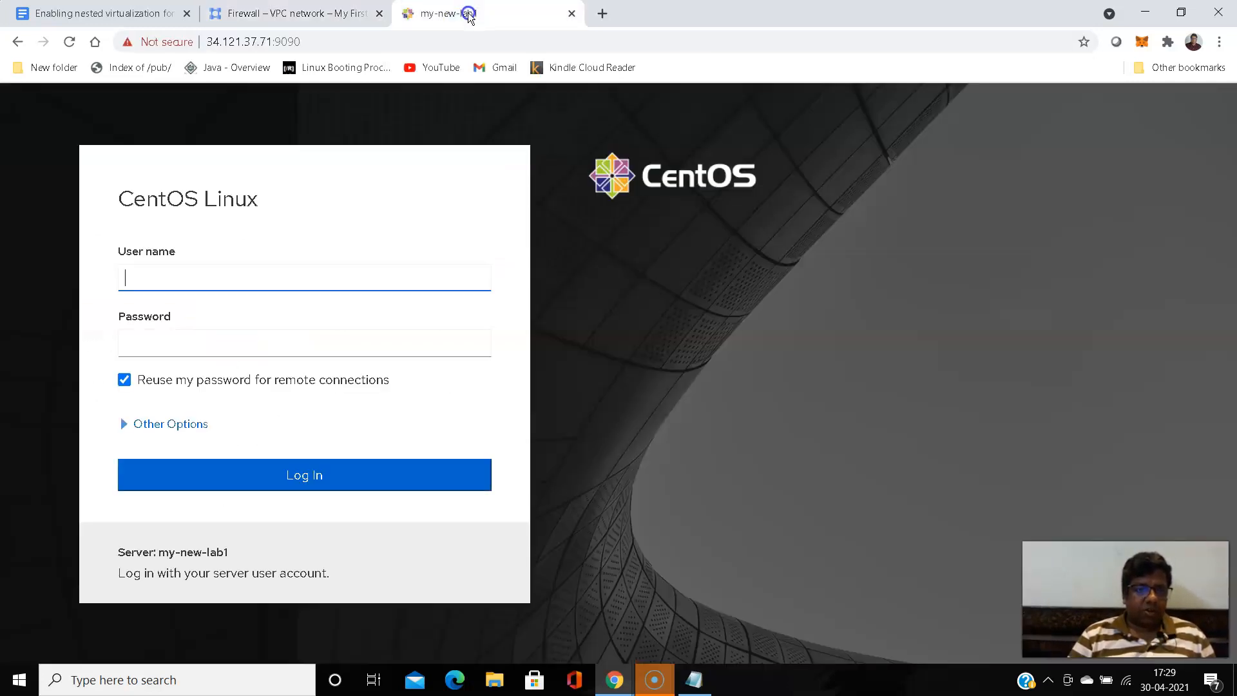
{"action": "left_click", "coordinate": [299, 42]}
{"action": "right_click", "coordinate": [221, 36]}
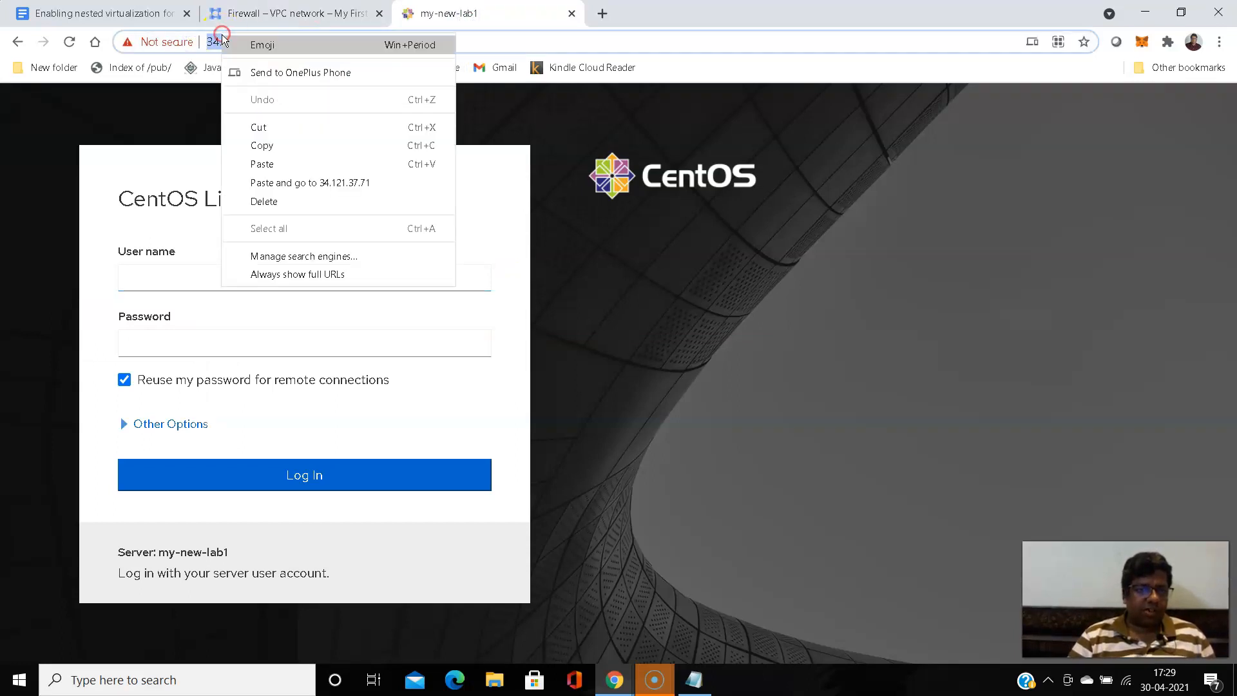
{"action": "left_click", "coordinate": [269, 146]}
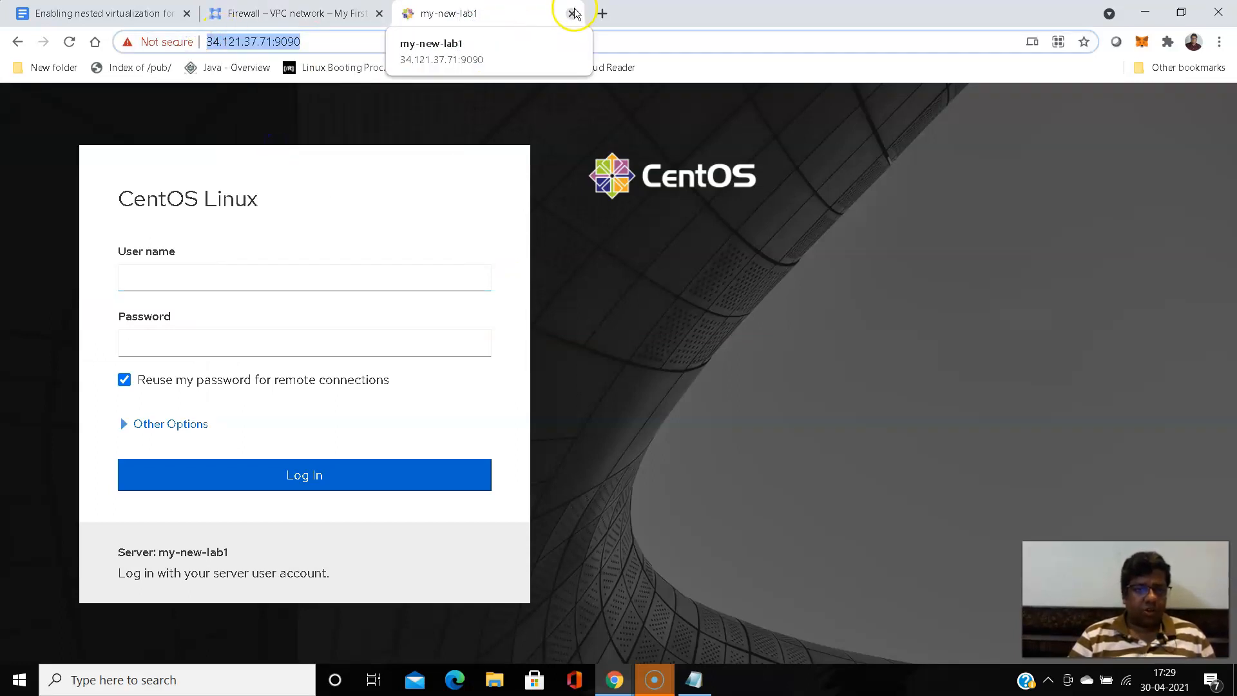
{"action": "left_click", "coordinate": [572, 14]}
{"action": "left_click", "coordinate": [410, 14]}
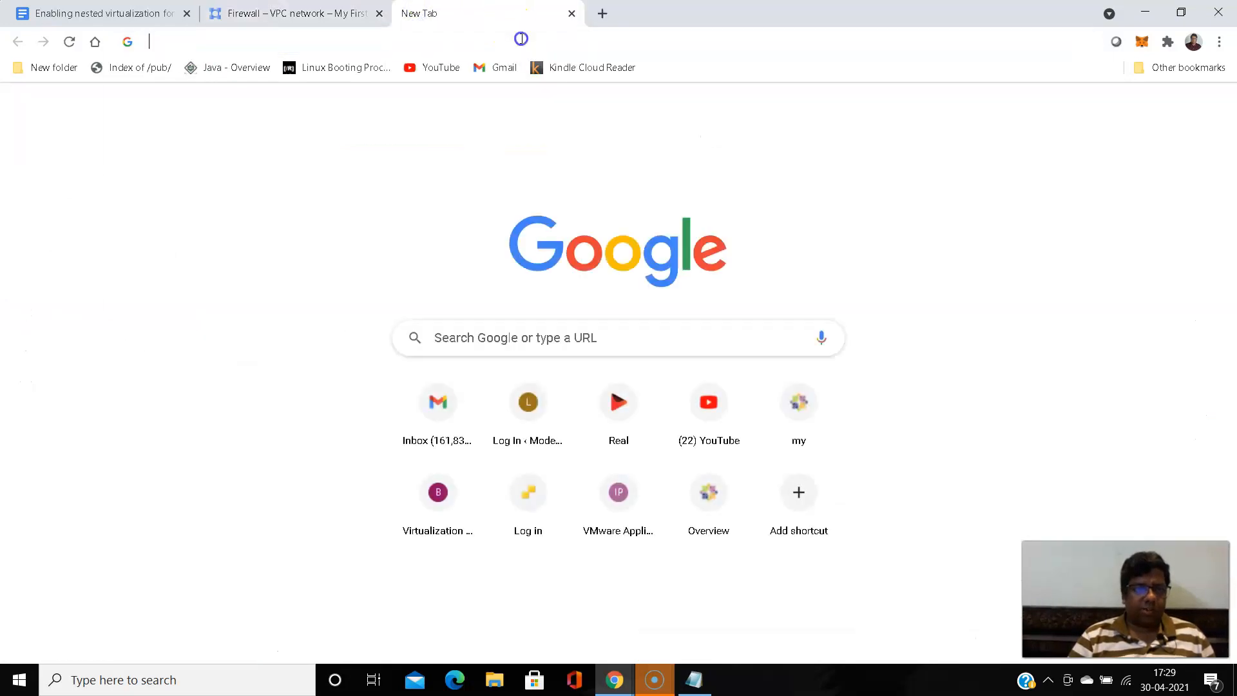
{"action": "left_click", "coordinate": [522, 38]}
{"action": "key", "text": "ctrl+v"}
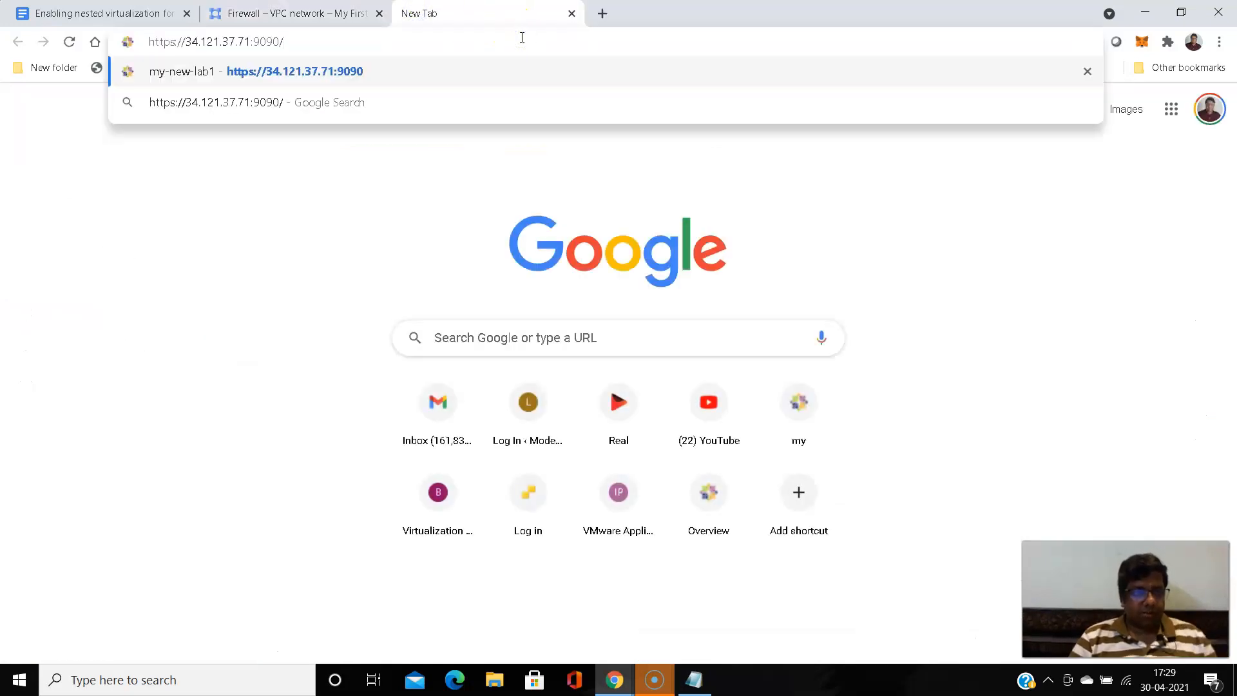
{"action": "key", "text": "Return"}
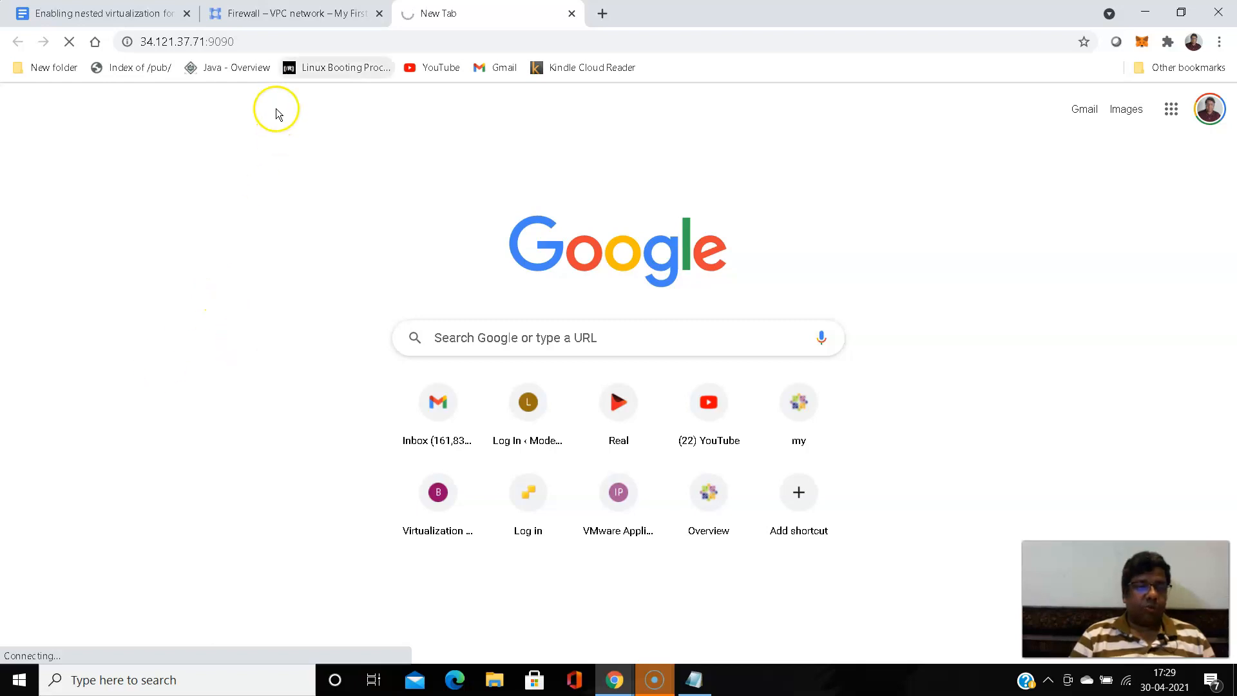
- Return to the Firewall page and start a new firewall rule named cockpit with the description "cockpit rule"
{"action": "left_click", "coordinate": [283, 11]}
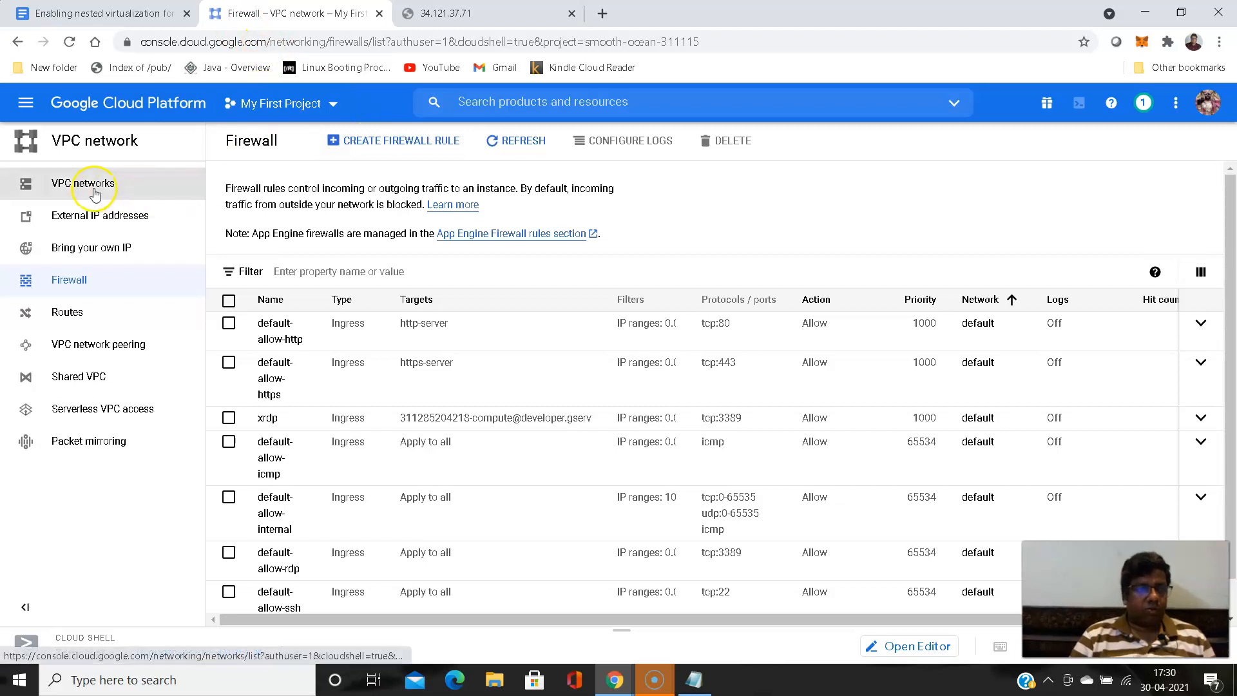
{"action": "left_click", "coordinate": [398, 141]}
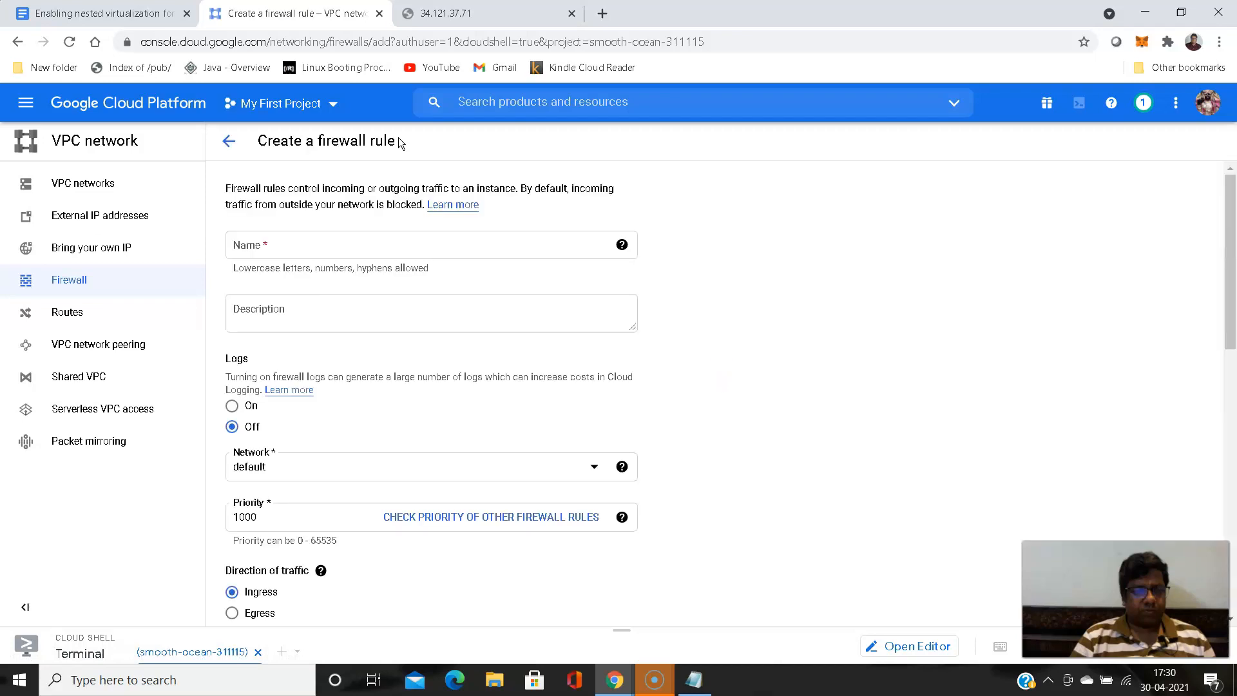
{"action": "left_click", "coordinate": [319, 250]}
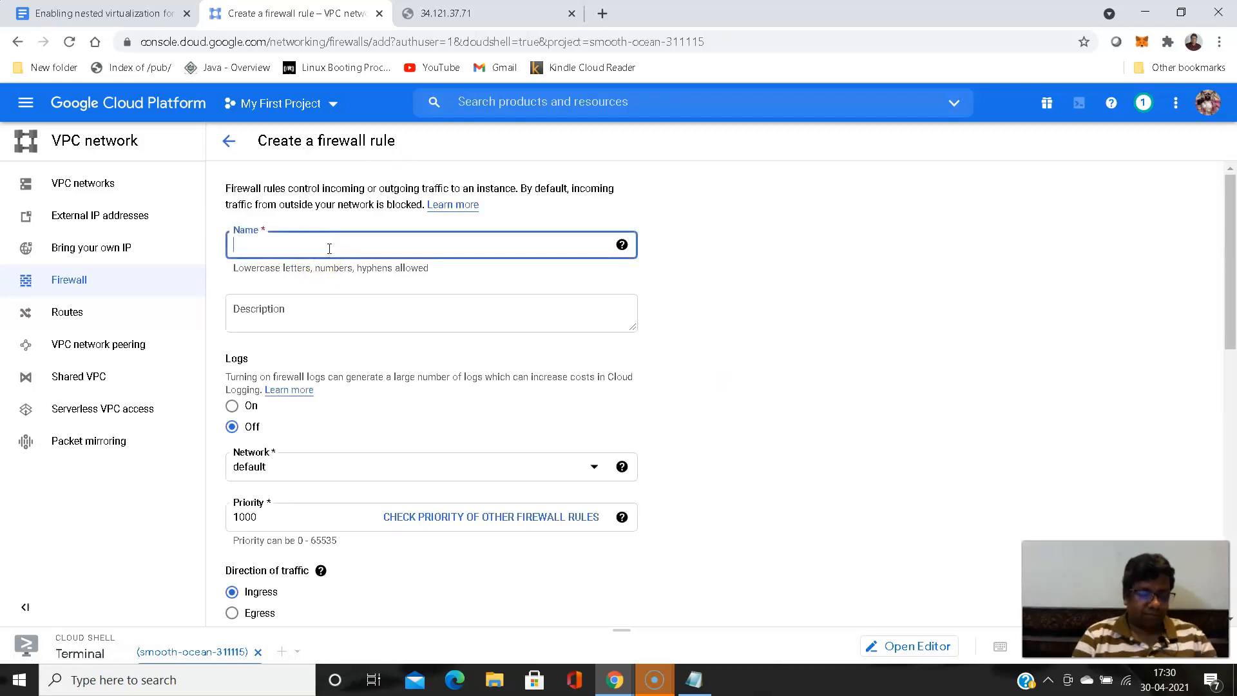
{"action": "type", "text": "cockp"}
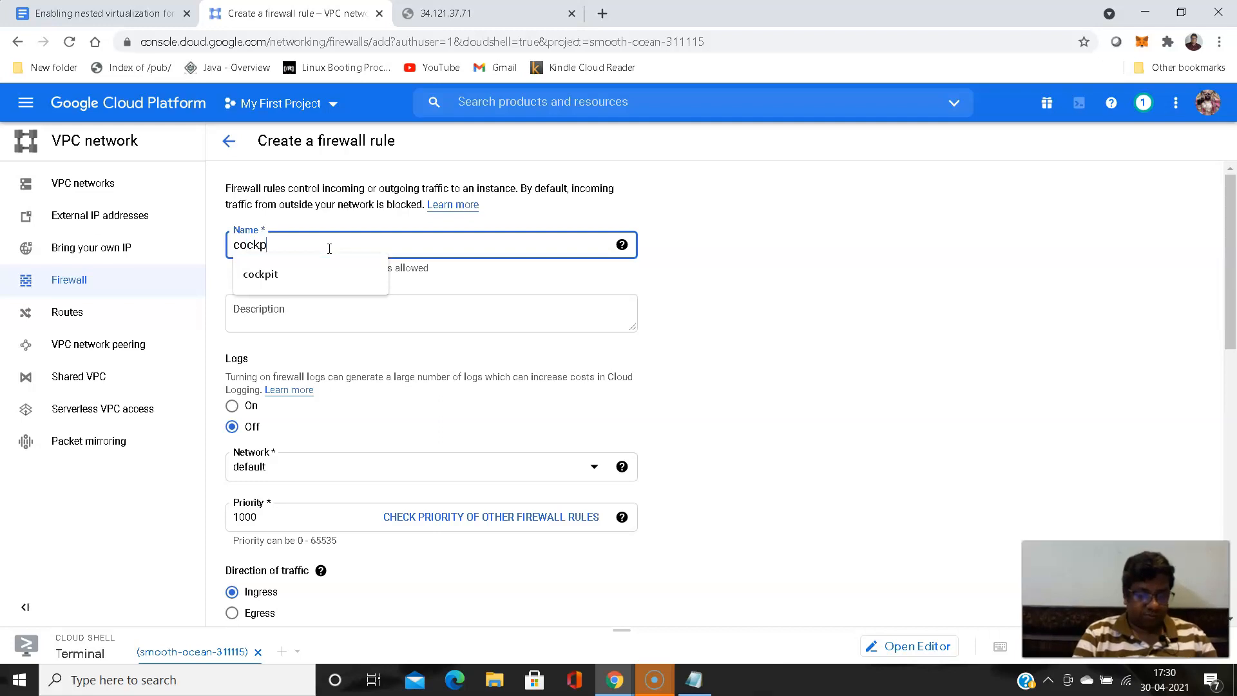
{"action": "type", "text": "it"}
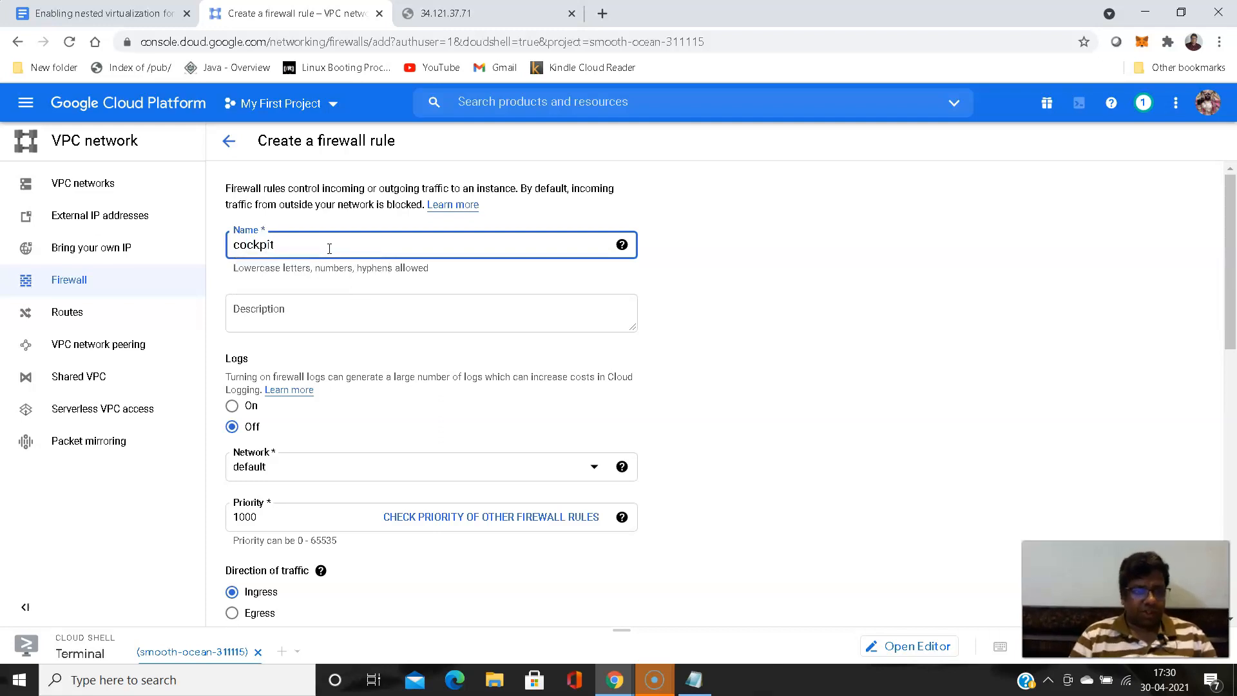
{"action": "left_click", "coordinate": [328, 315]}
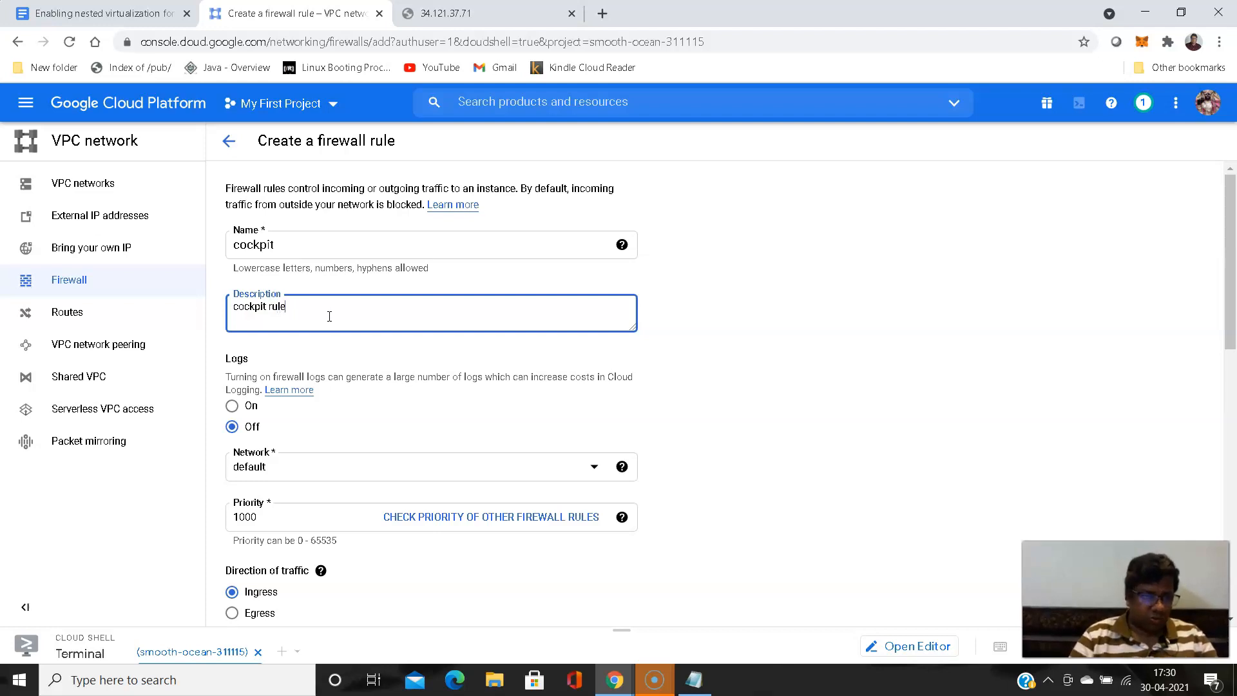
- Set the new rule's targets to Specified service account and choose Compute Engine default service account as the target
{"action": "scroll", "coordinate": [329, 316], "scroll_direction": "down", "scroll_amount": 2}
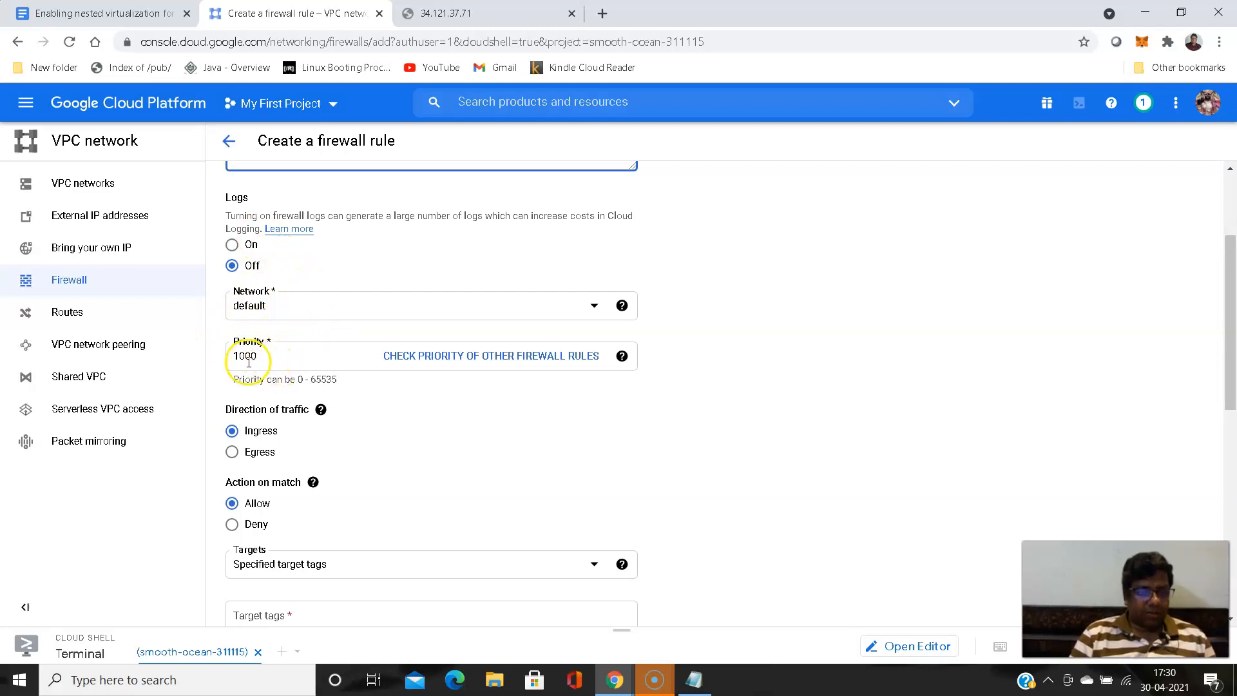
{"action": "scroll", "coordinate": [338, 346], "scroll_direction": "down", "scroll_amount": 2}
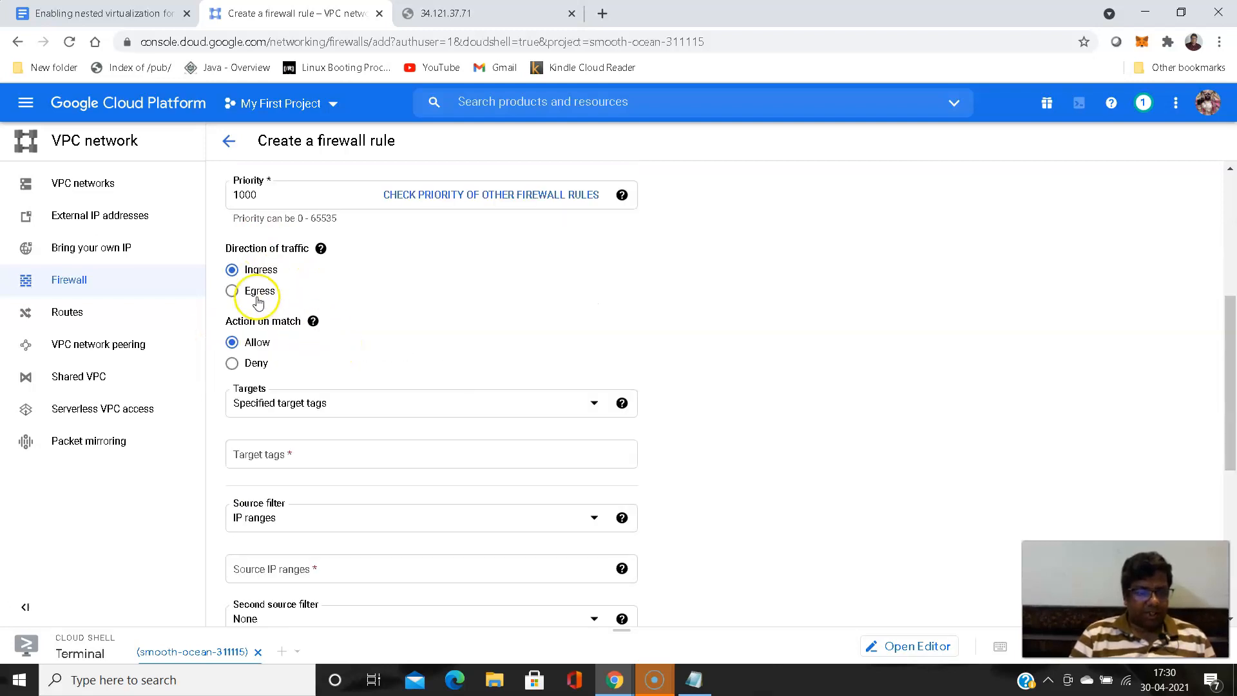
{"action": "scroll", "coordinate": [385, 322], "scroll_direction": "down", "scroll_amount": 1}
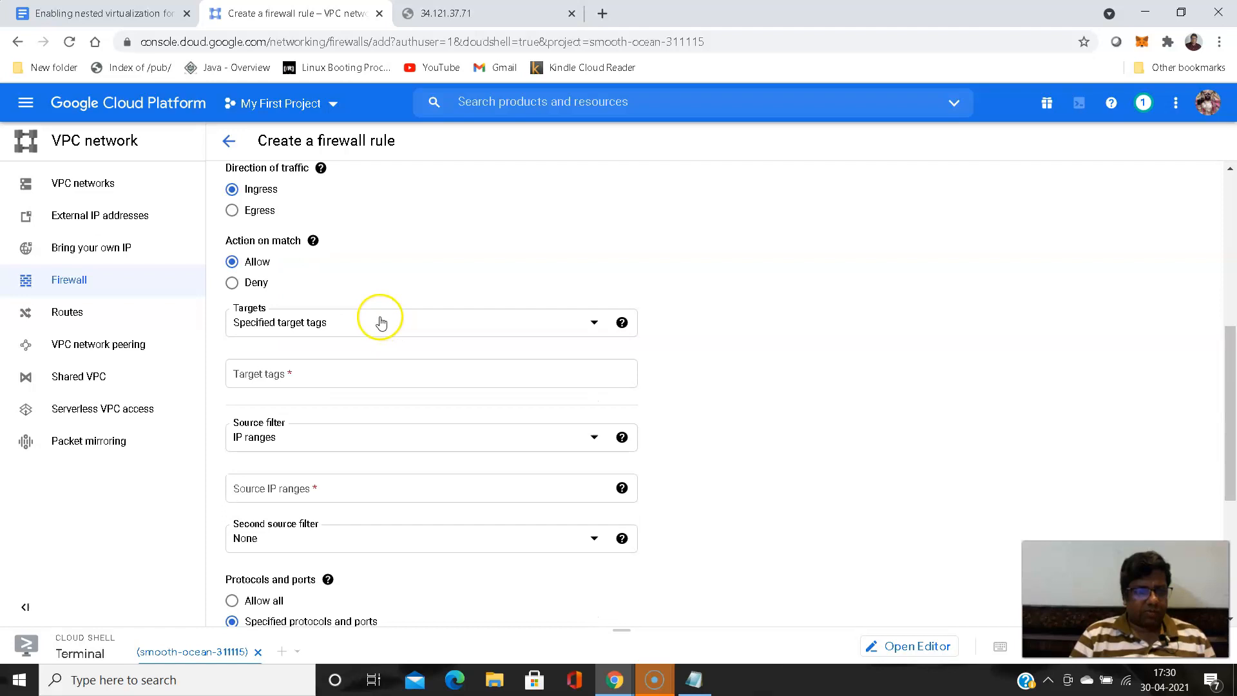
{"action": "scroll", "coordinate": [381, 323], "scroll_direction": "down", "scroll_amount": 2}
{"action": "scroll", "coordinate": [374, 321], "scroll_direction": "down", "scroll_amount": 2}
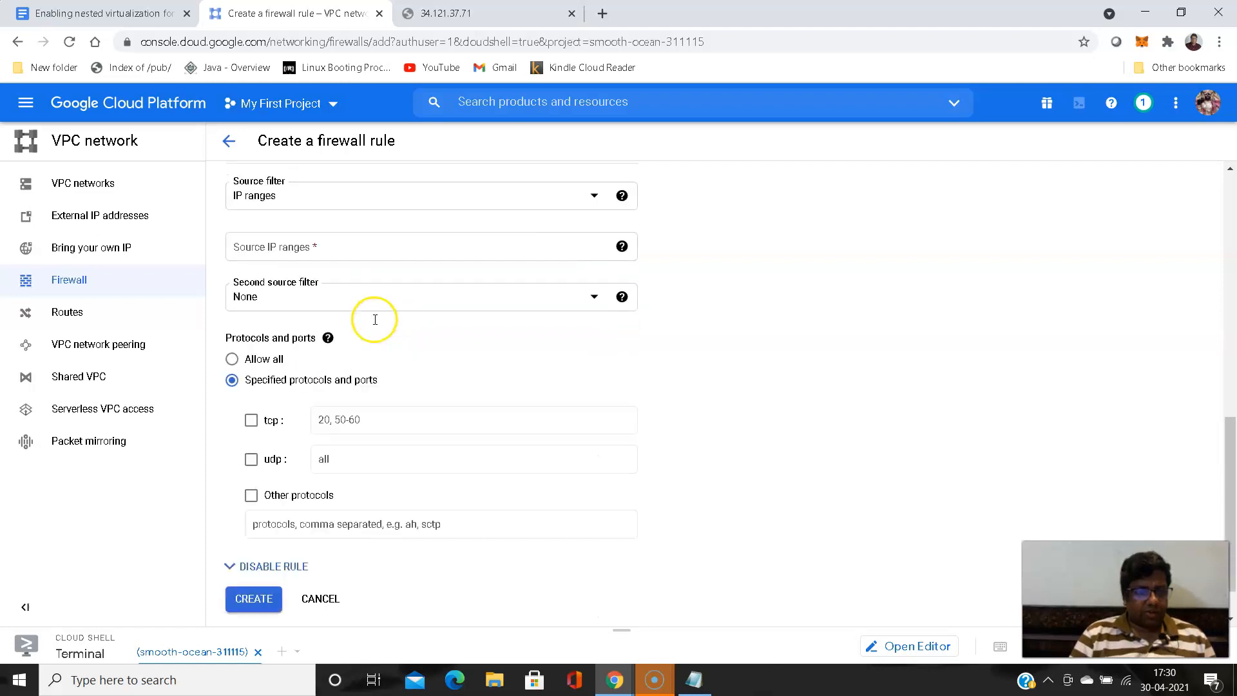
{"action": "scroll", "coordinate": [412, 277], "scroll_direction": "up", "scroll_amount": 2}
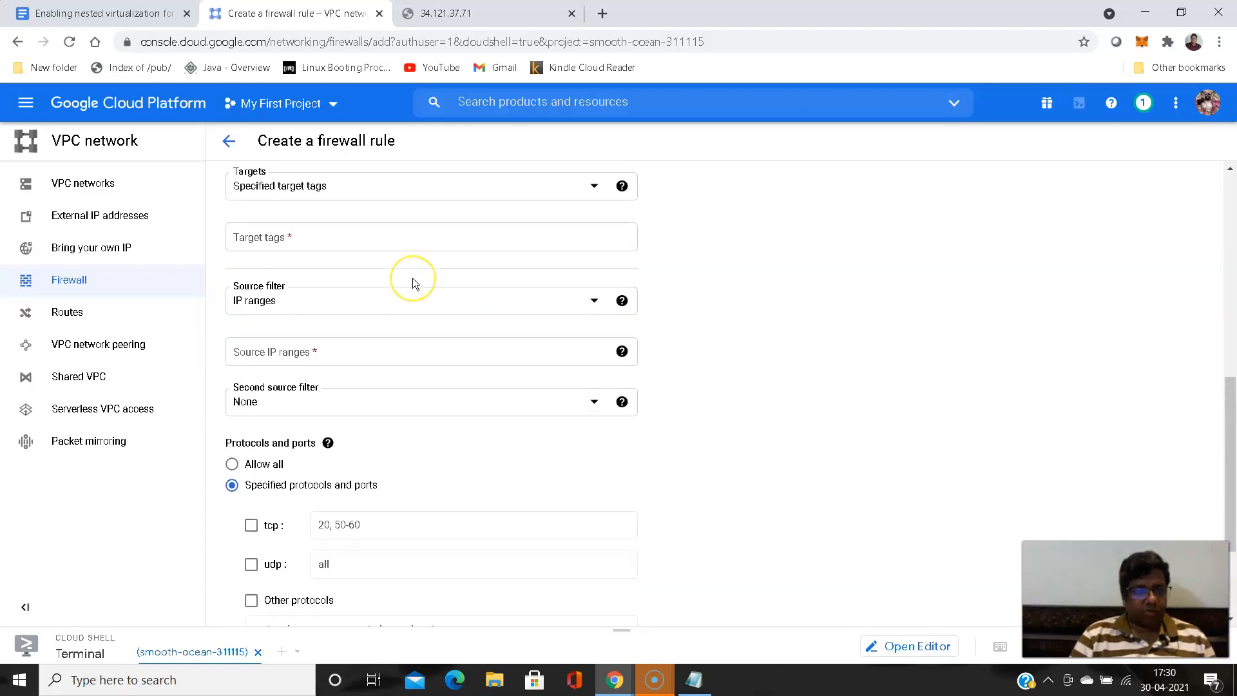
{"action": "scroll", "coordinate": [412, 277], "scroll_direction": "up", "scroll_amount": 1}
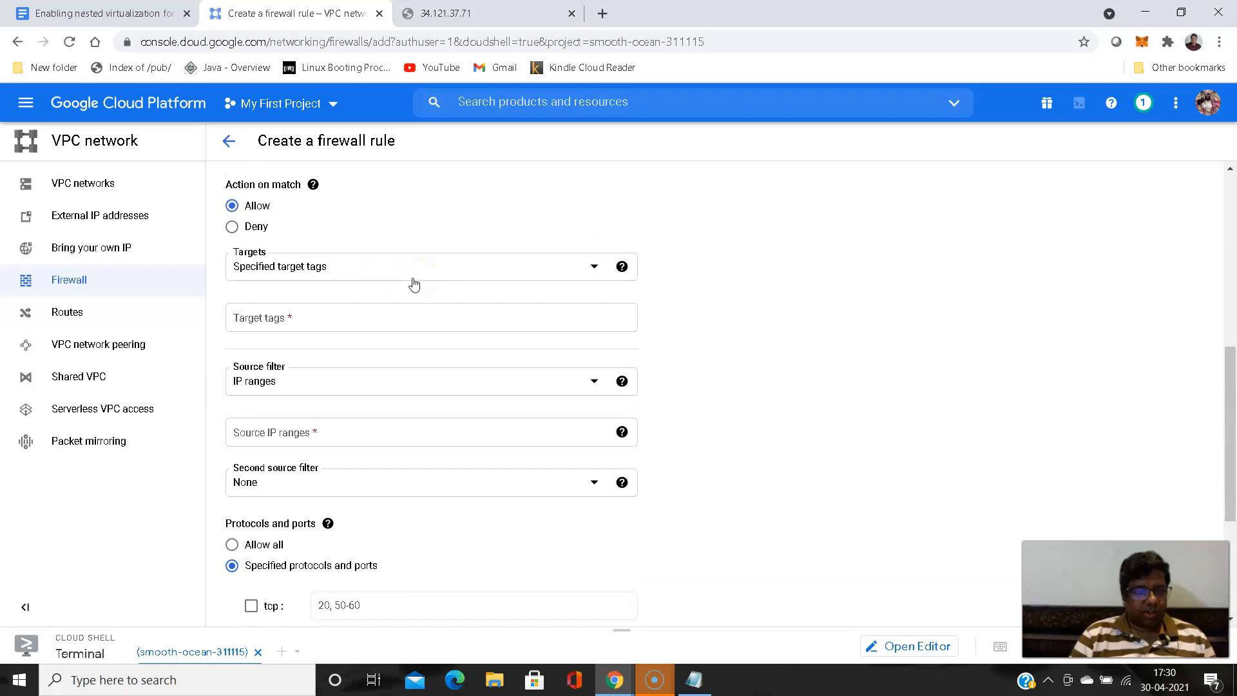
{"action": "scroll", "coordinate": [414, 285], "scroll_direction": "up", "scroll_amount": 1}
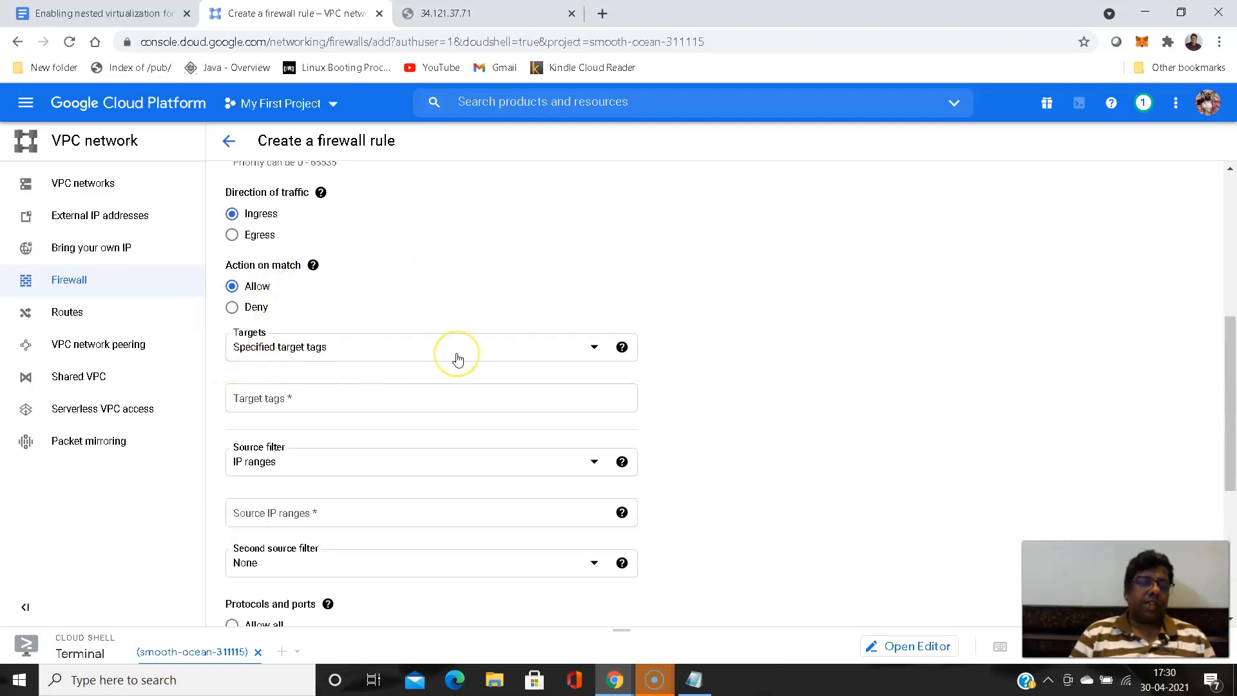
{"action": "left_click", "coordinate": [593, 351]}
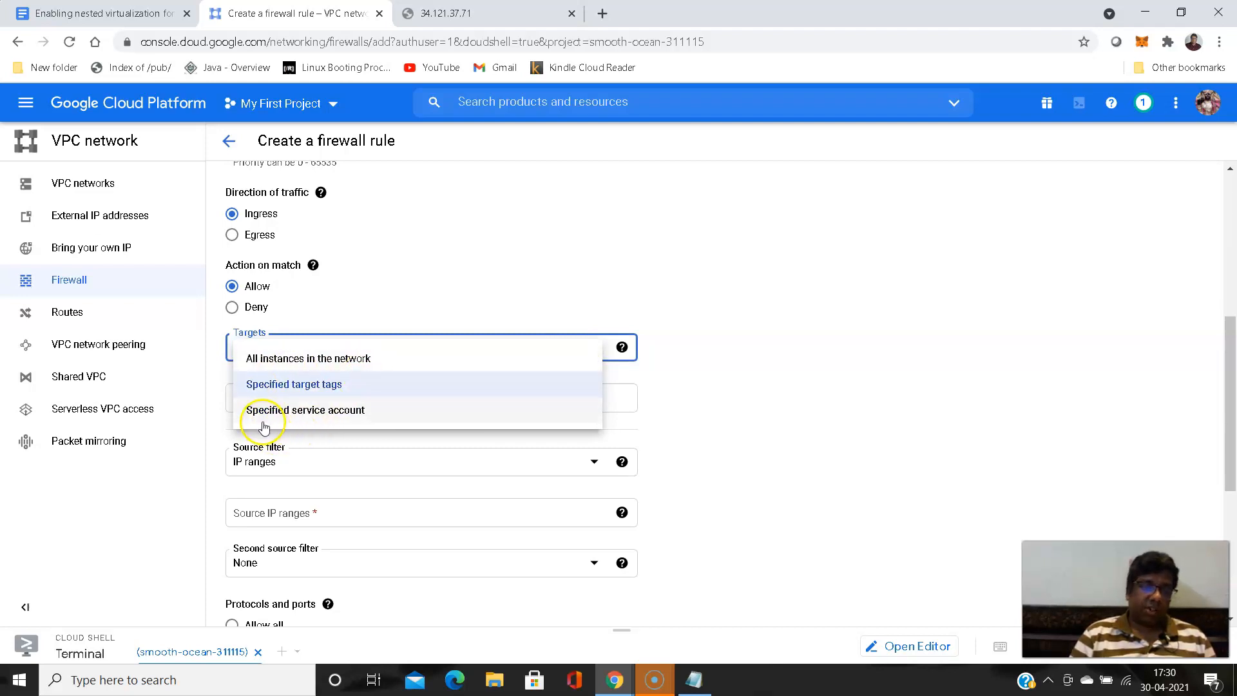
{"action": "left_click", "coordinate": [289, 412]}
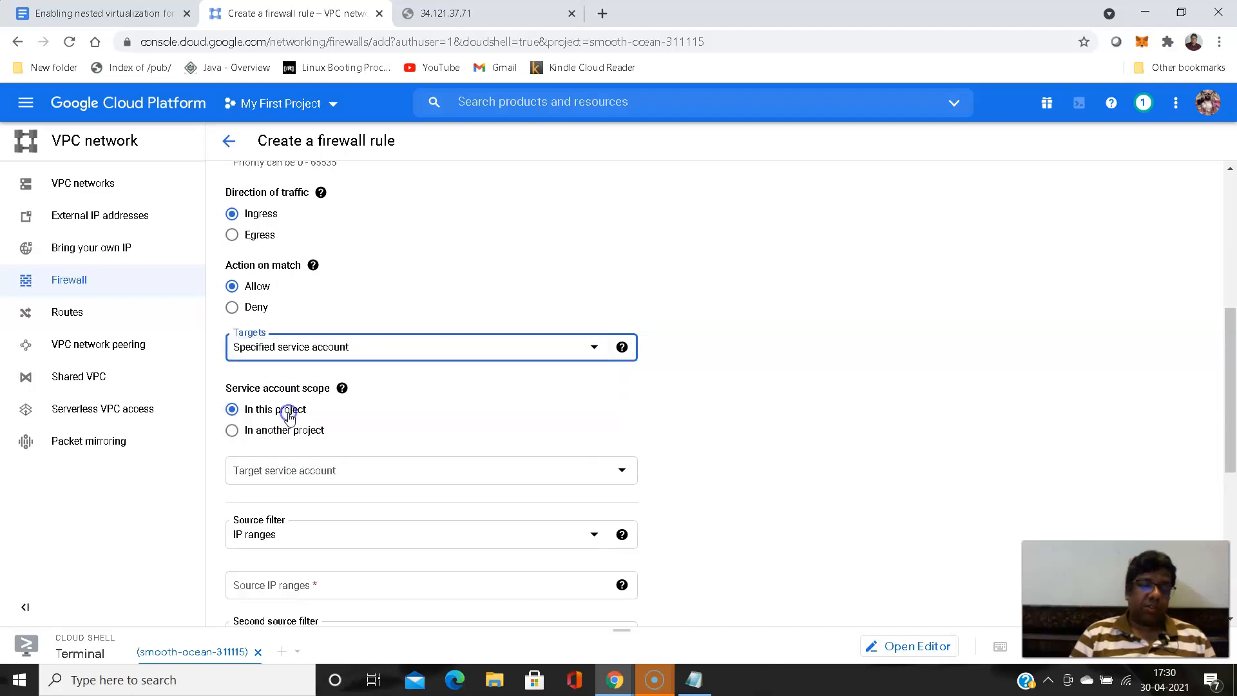
{"action": "scroll", "coordinate": [443, 426], "scroll_direction": "down", "scroll_amount": 3}
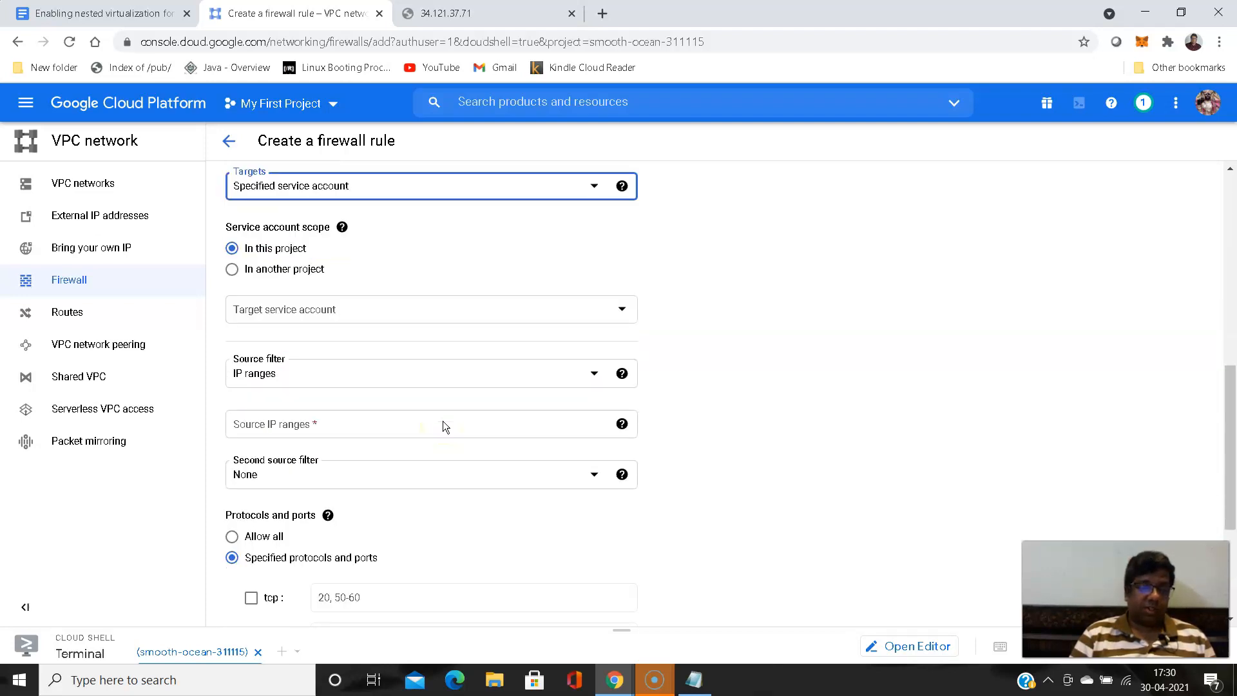
{"action": "left_click", "coordinate": [619, 311]}
{"action": "left_click", "coordinate": [374, 417]}
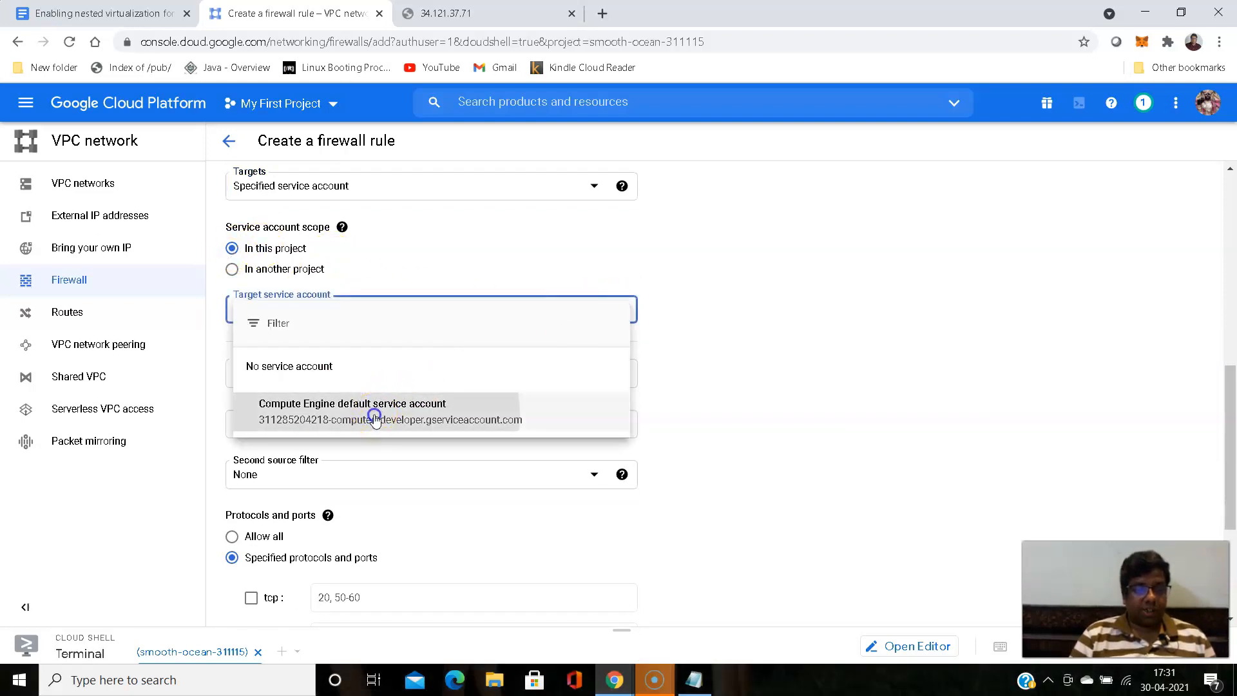
{"action": "left_click", "coordinate": [202, 385]}
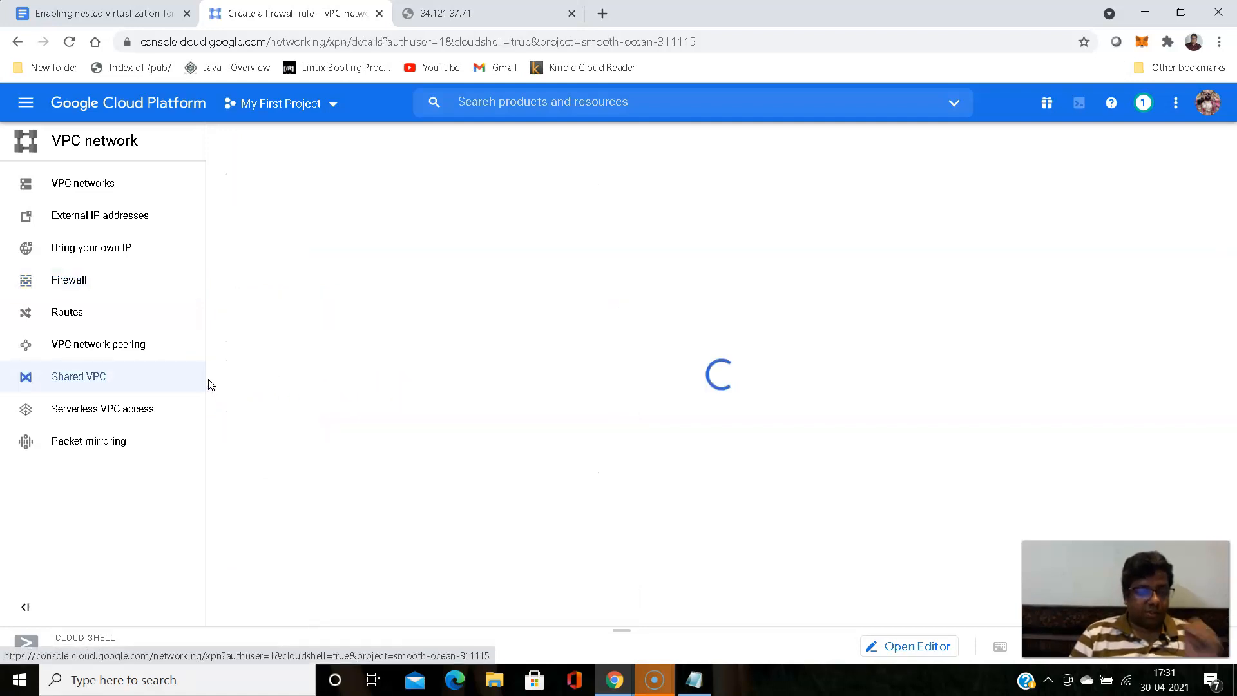
{"action": "left_click", "coordinate": [18, 44]}
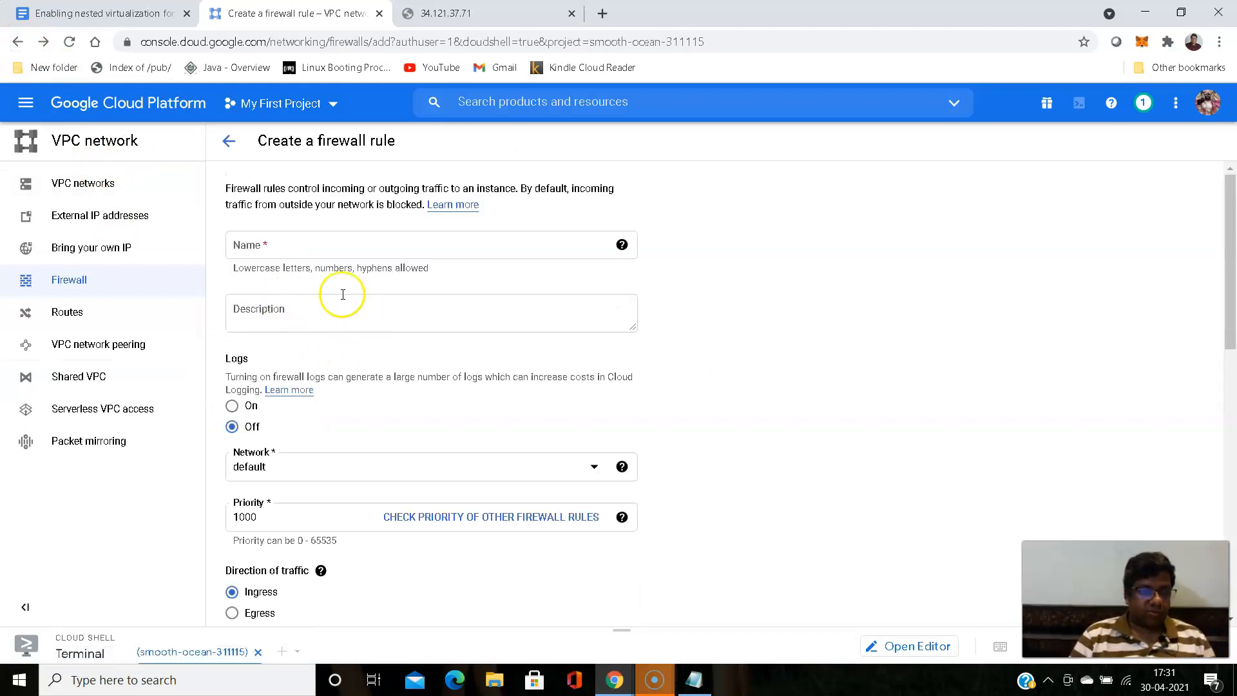
- Enter cockpit as the name in the blank firewall rule form
{"action": "left_click", "coordinate": [290, 250]}
{"action": "type", "text": "co"}
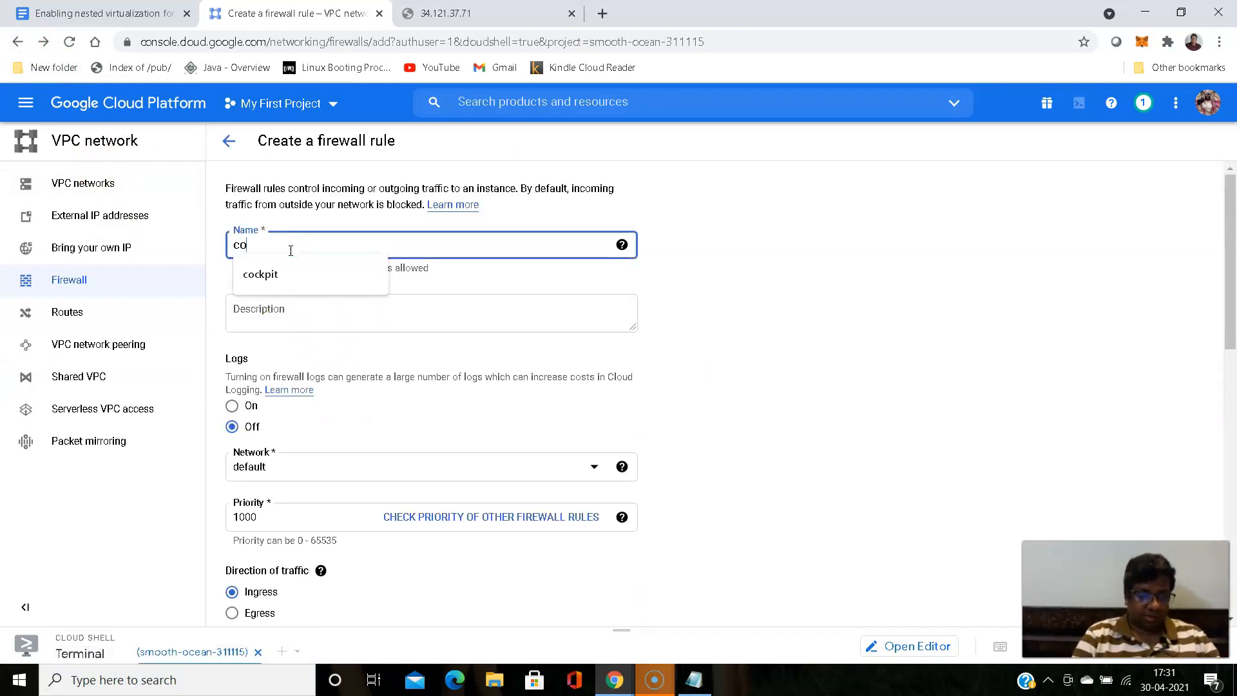
{"action": "type", "text": "ckpit"}
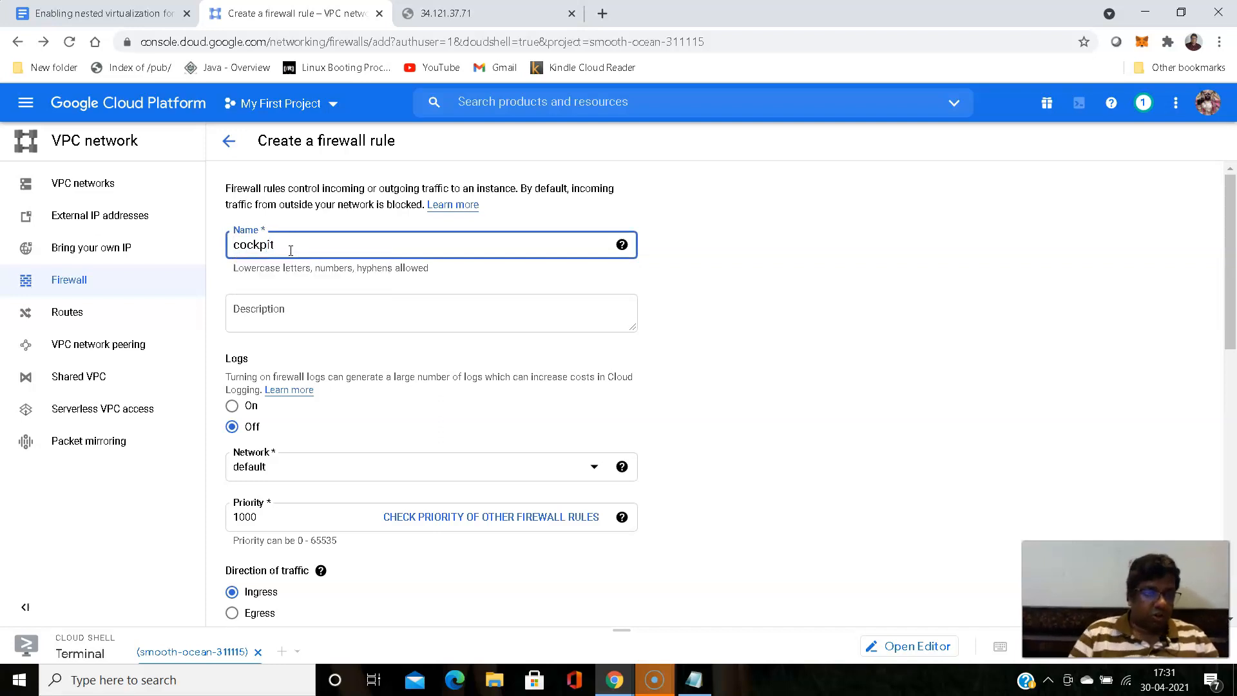
- Enter "cockpit rule" as the firewall rule's description
{"action": "left_click", "coordinate": [313, 314]}
{"action": "type", "text": "cockpit"}
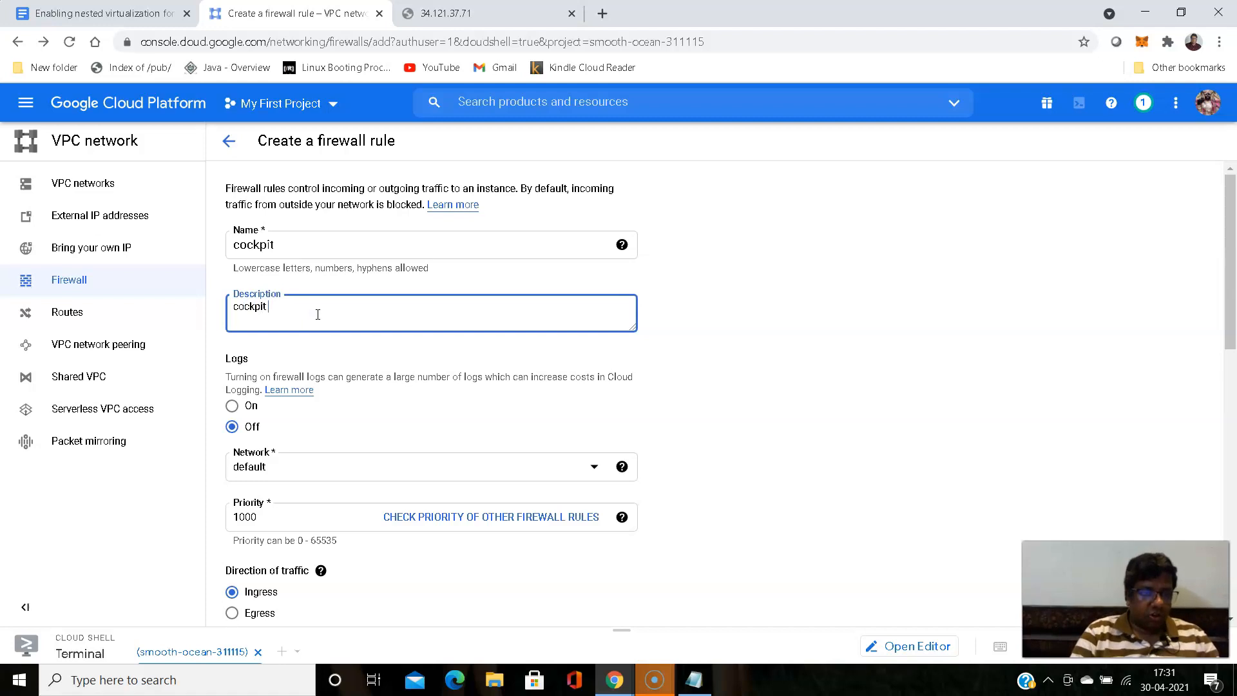
{"action": "key", "text": "BackSpace"}
{"action": "key", "text": "BackSpace"}
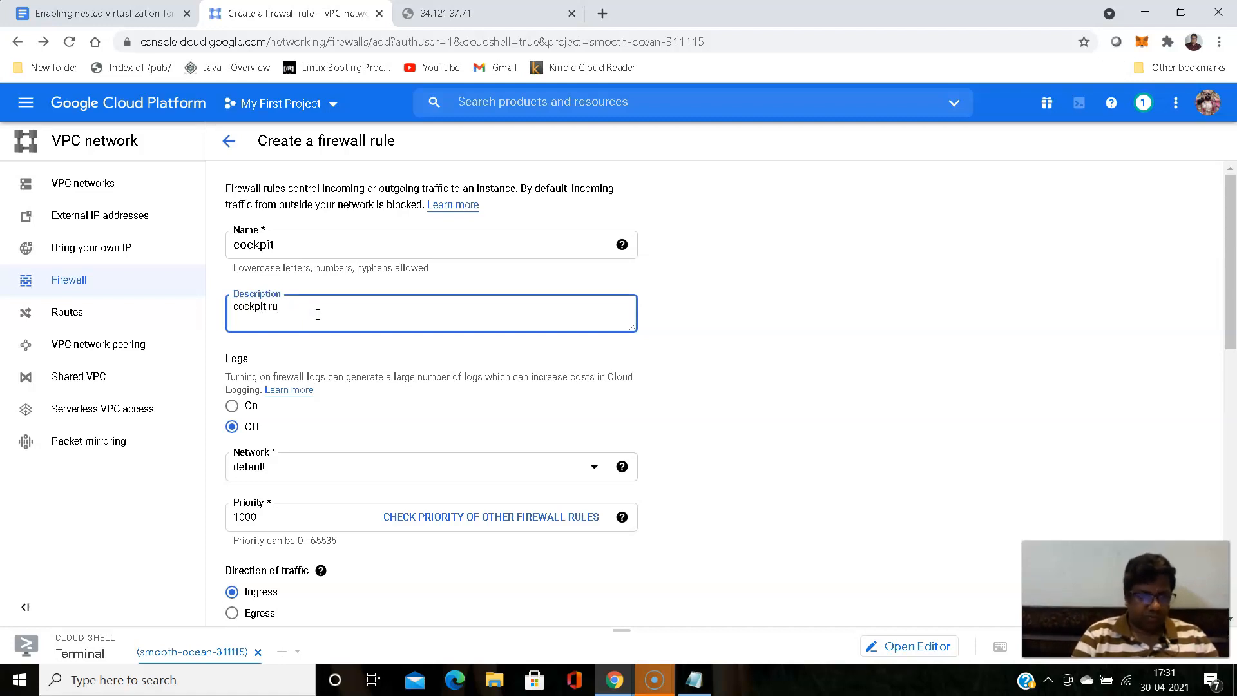
{"action": "left_click", "coordinate": [215, 283]}
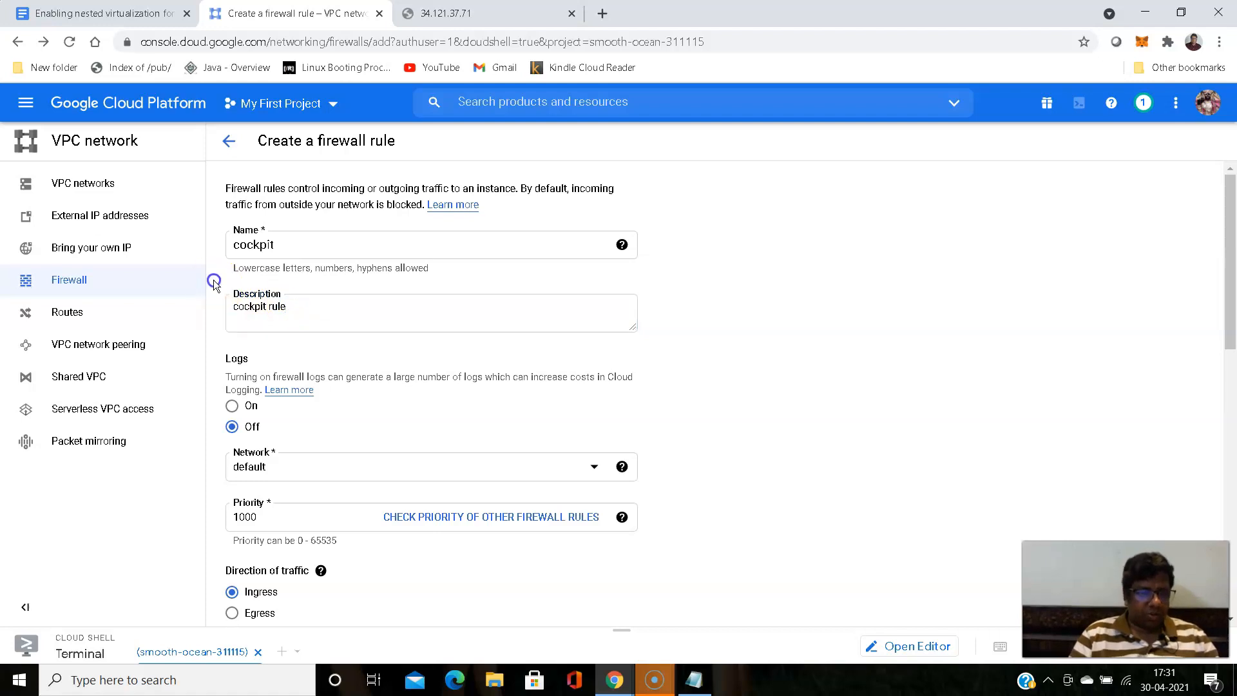
- Set the cockpit rule's targets to Specified service account with Compute Engine default service account as the target service account
{"action": "scroll", "coordinate": [214, 283], "scroll_direction": "down", "scroll_amount": 6}
{"action": "scroll", "coordinate": [218, 293], "scroll_direction": "down", "scroll_amount": 1}
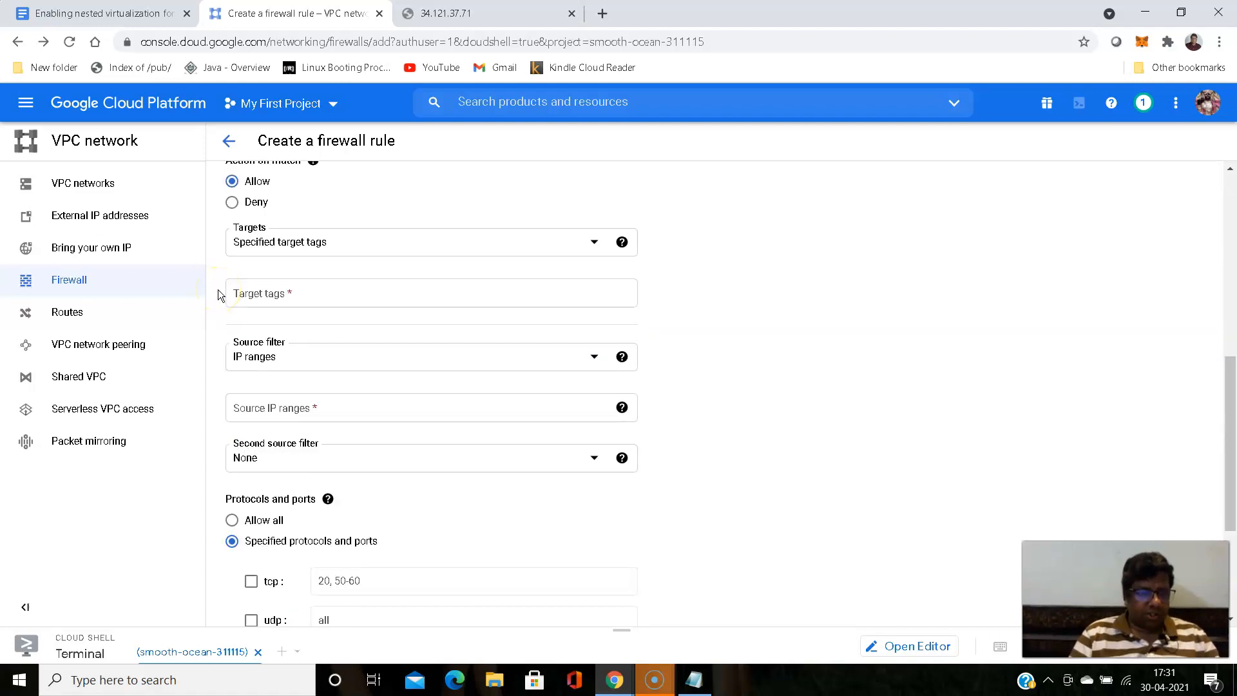
{"action": "left_click", "coordinate": [592, 243]}
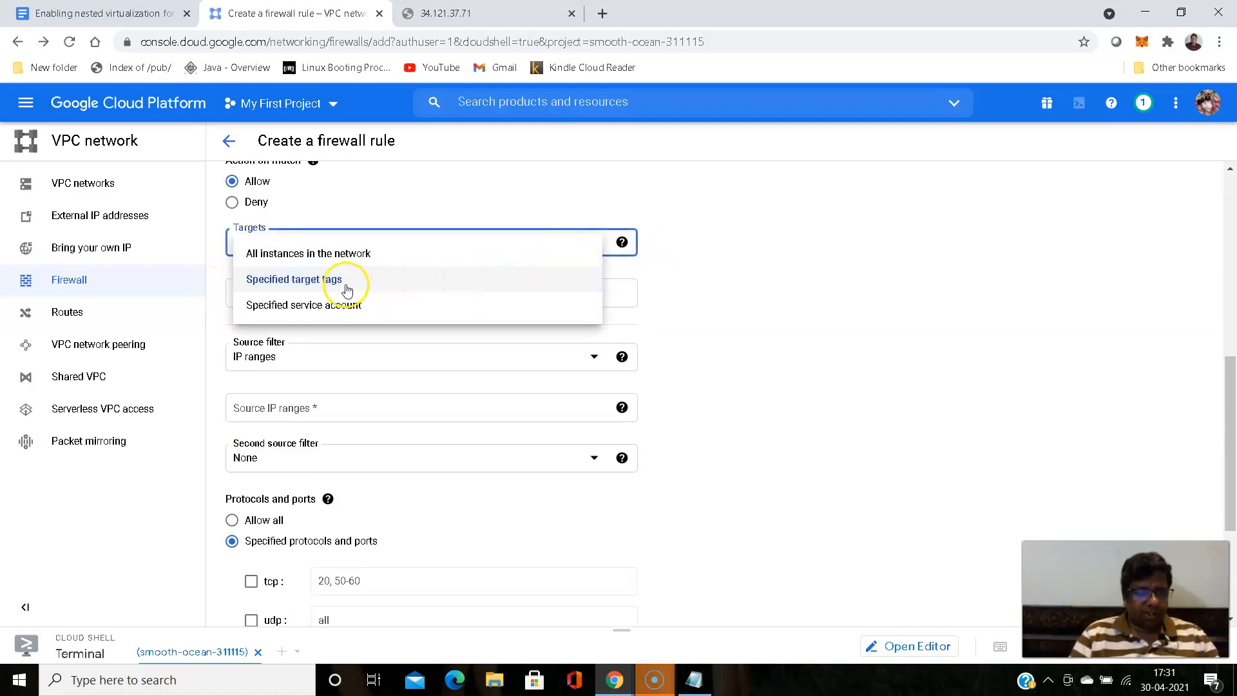
{"action": "left_click", "coordinate": [328, 310]}
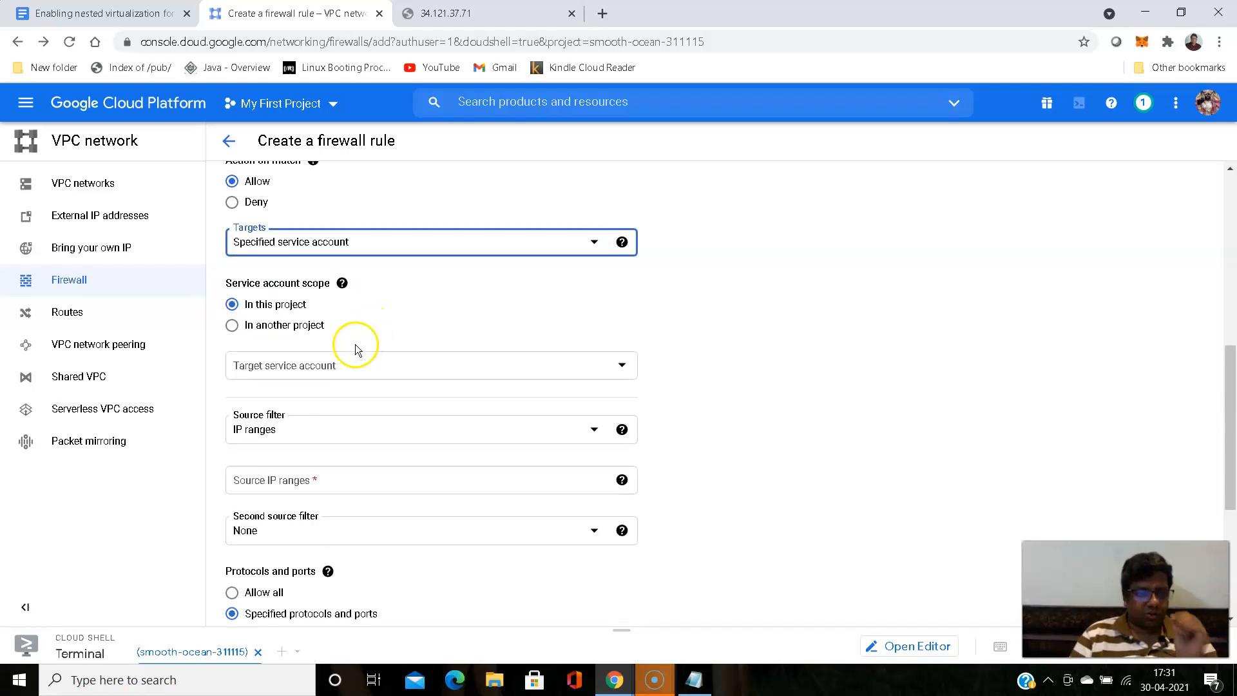
{"action": "left_click", "coordinate": [619, 366]}
{"action": "left_click", "coordinate": [429, 473]}
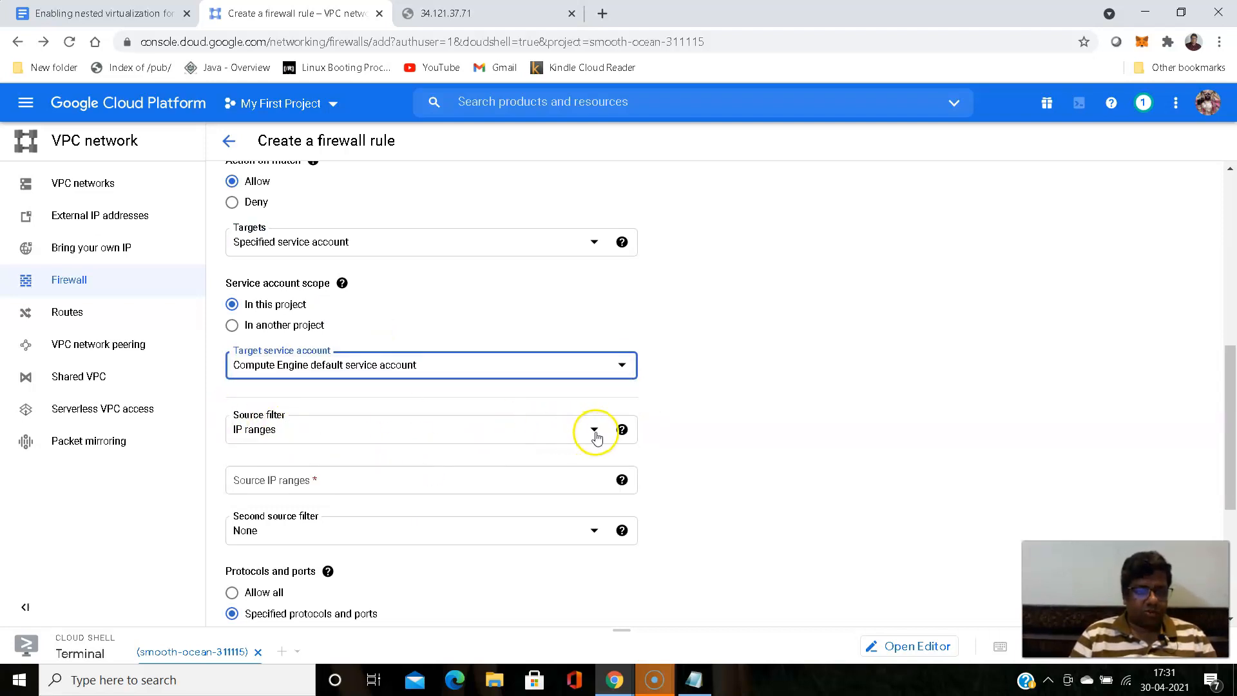
{"action": "scroll", "coordinate": [209, 406], "scroll_direction": "down", "scroll_amount": 2}
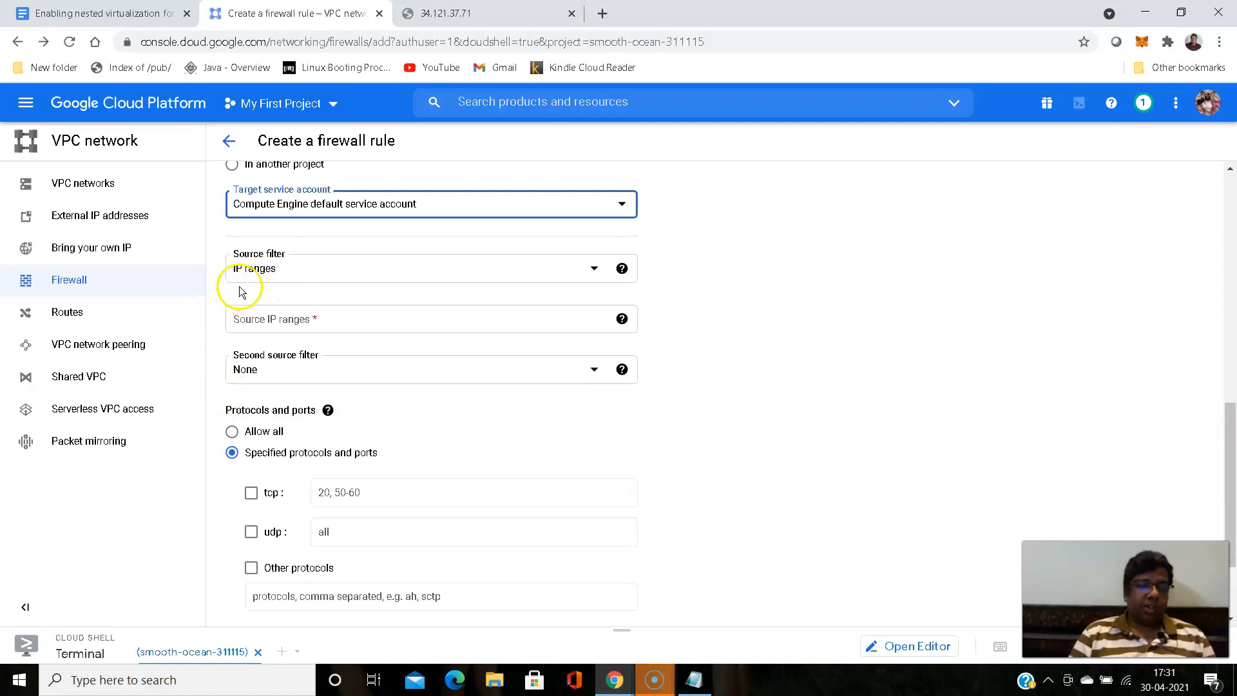
{"action": "left_click", "coordinate": [599, 270]}
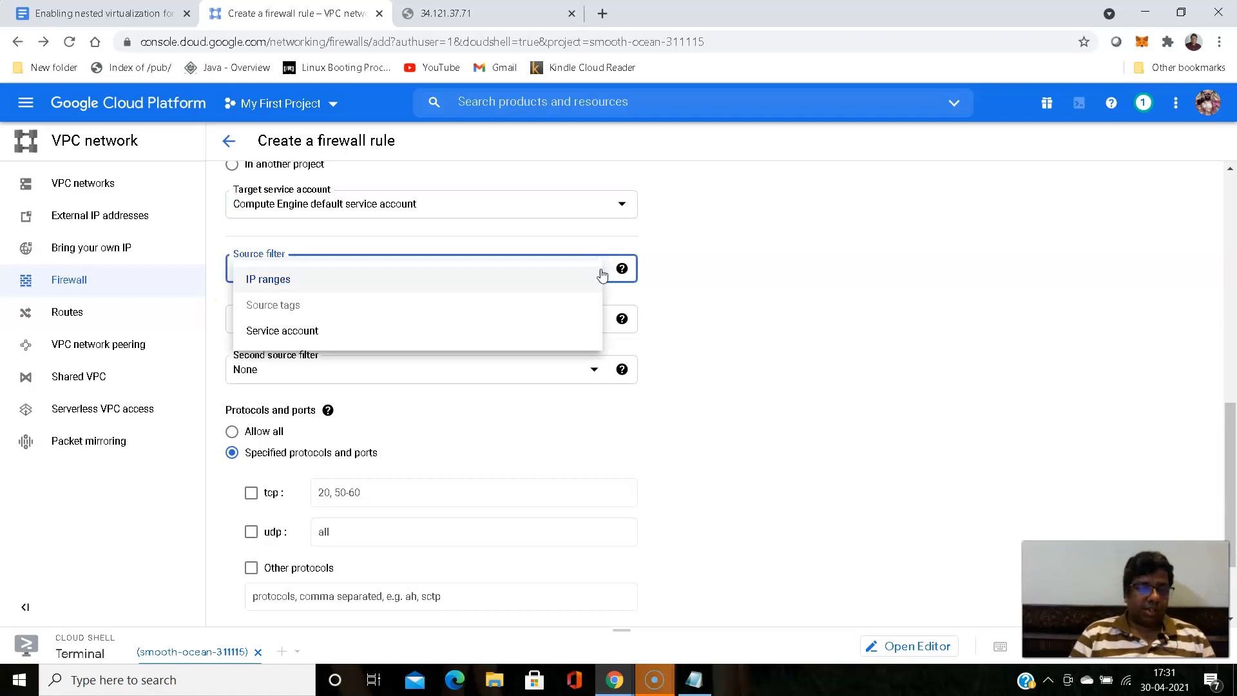
{"action": "left_click", "coordinate": [788, 290]}
{"action": "left_click", "coordinate": [727, 288]}
- Enable tcp under the specified protocols and ports and set its port to 9090
{"action": "scroll", "coordinate": [217, 295], "scroll_direction": "down", "scroll_amount": 1}
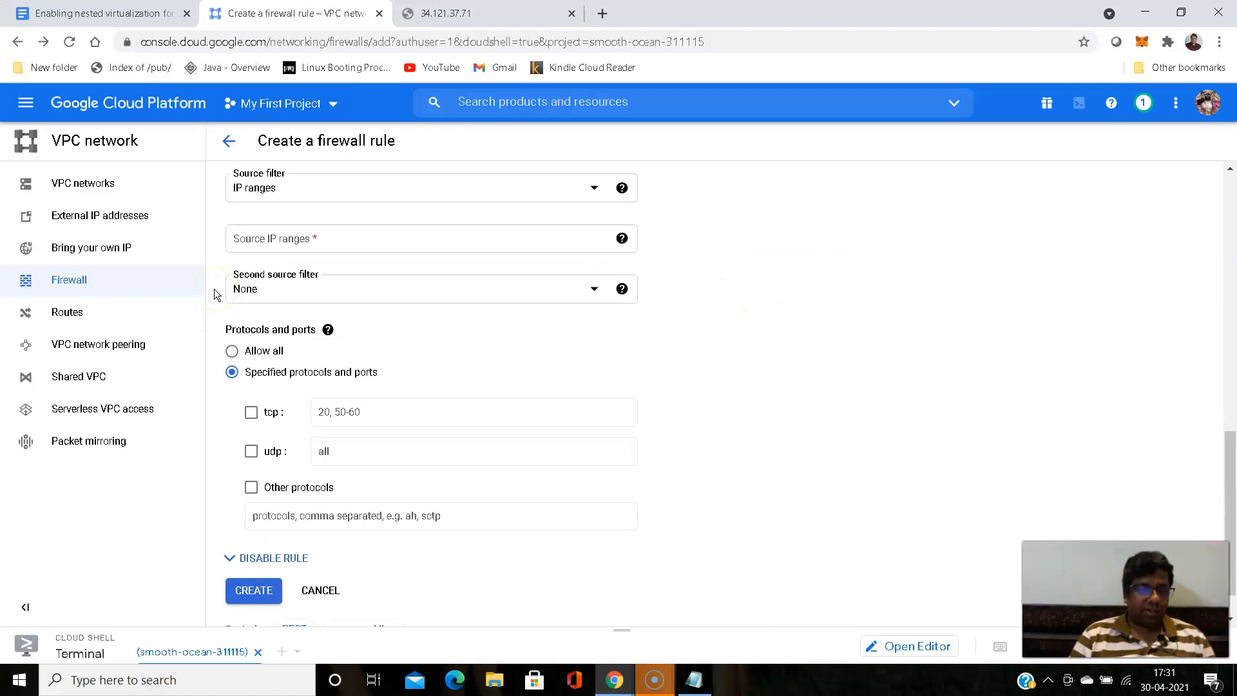
{"action": "scroll", "coordinate": [214, 294], "scroll_direction": "down", "scroll_amount": 1}
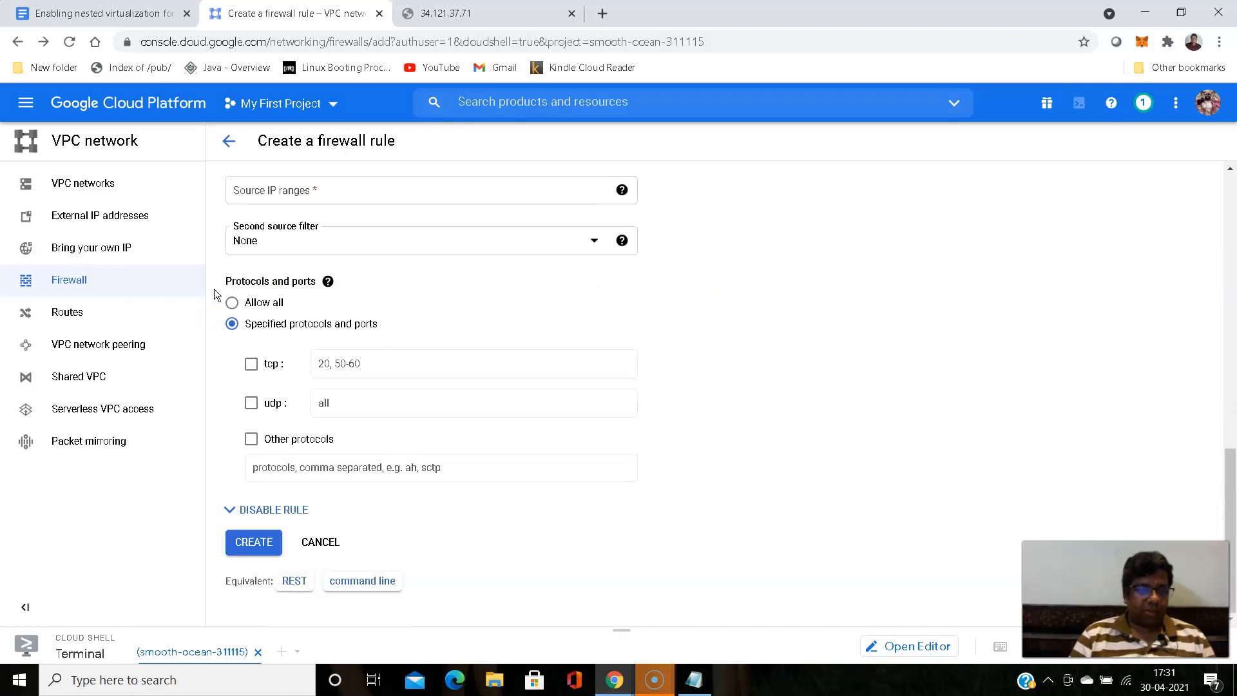
{"action": "left_click", "coordinate": [252, 367]}
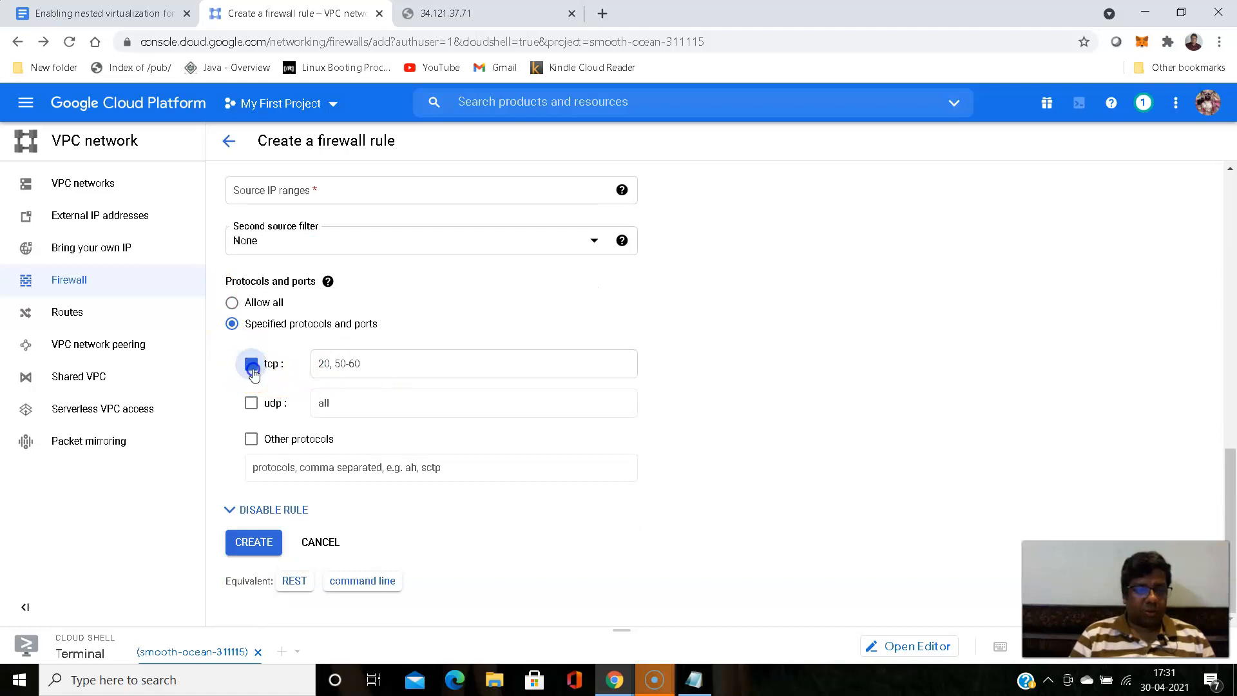
{"action": "left_click", "coordinate": [382, 367]}
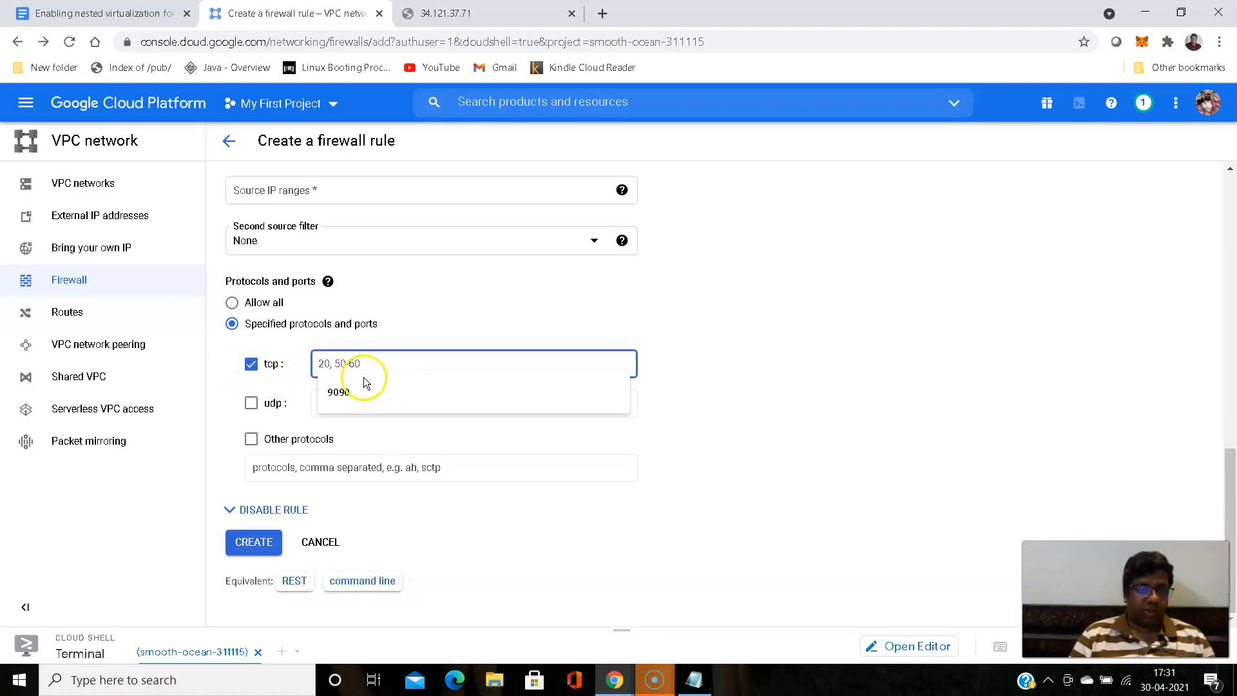
{"action": "left_click", "coordinate": [340, 391]}
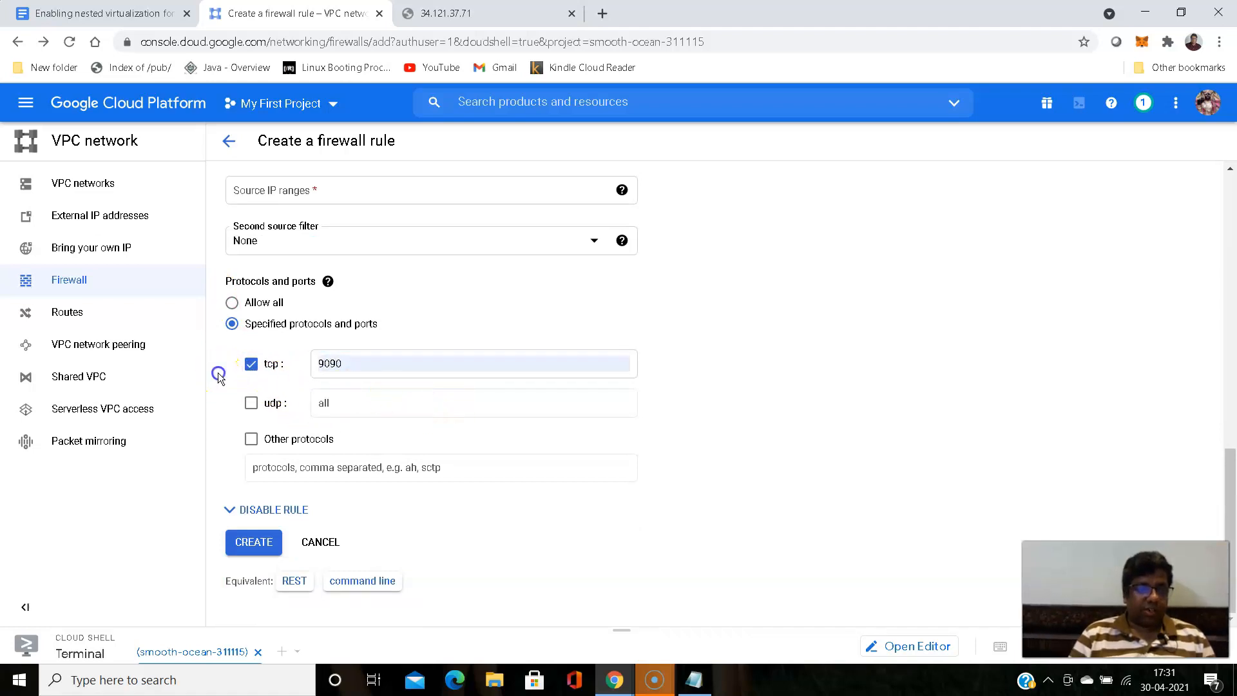
- Review the rule's target and source settings and try to create it with the source IP ranges left blank
{"action": "scroll", "coordinate": [218, 372], "scroll_direction": "up", "scroll_amount": 1}
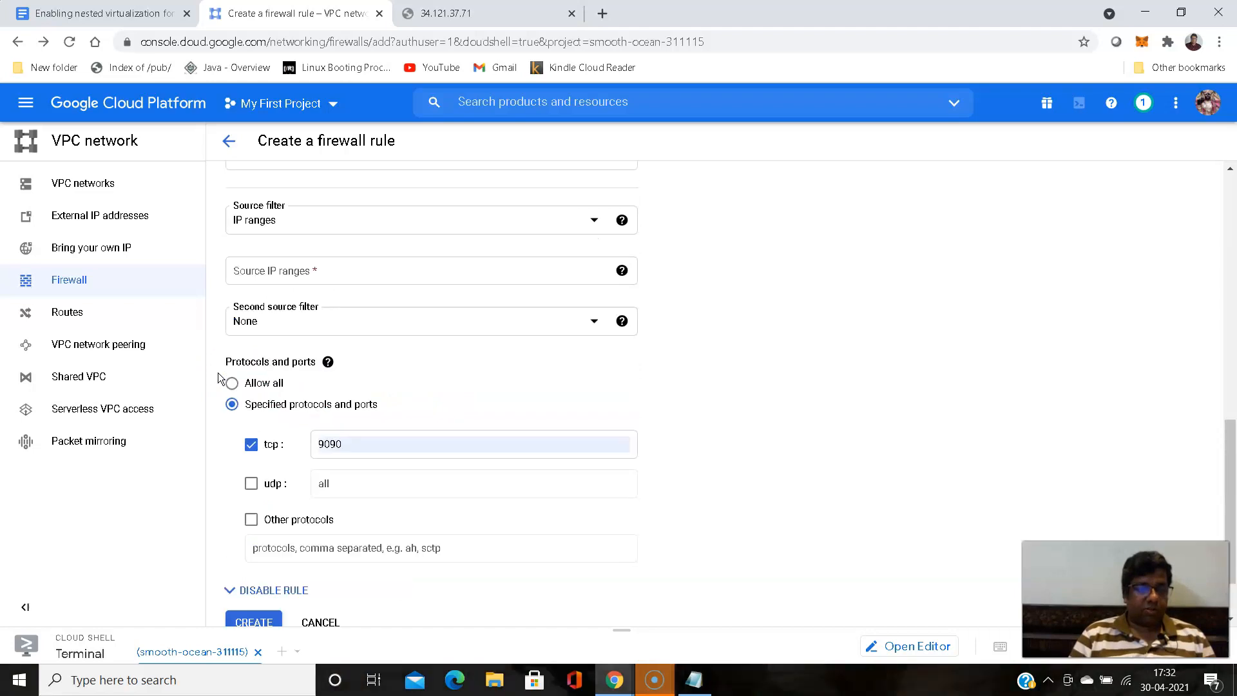
{"action": "scroll", "coordinate": [217, 377], "scroll_direction": "up", "scroll_amount": 1}
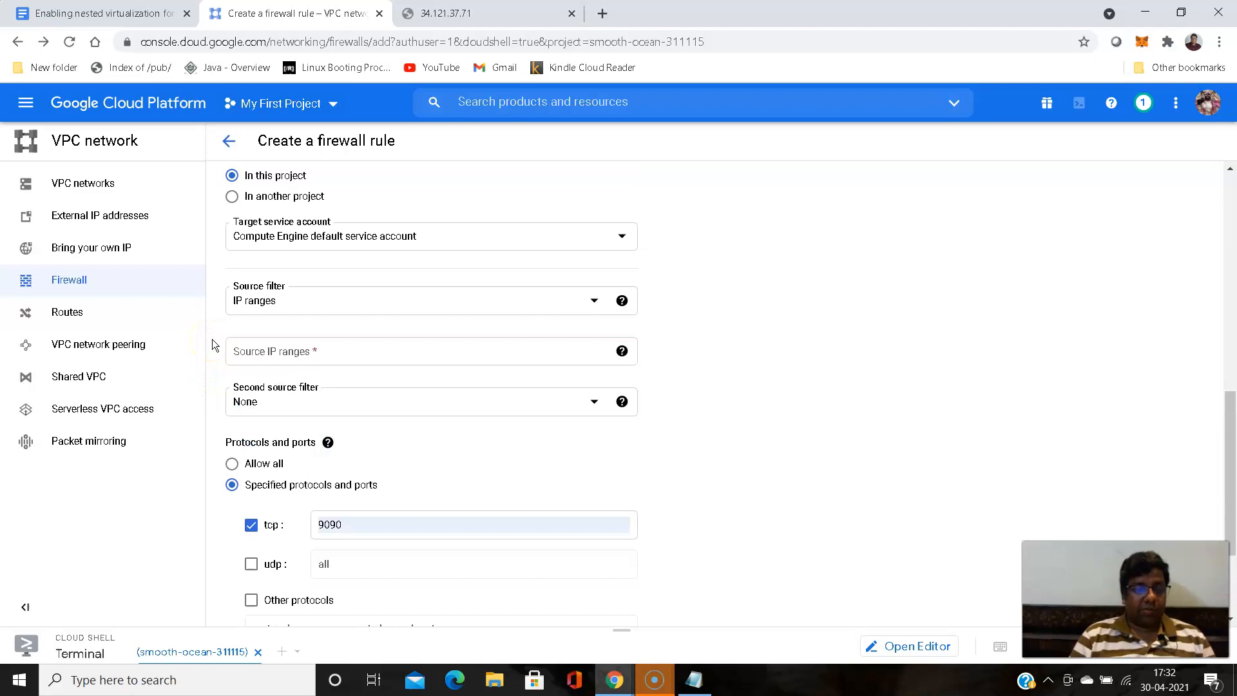
{"action": "scroll", "coordinate": [211, 345], "scroll_direction": "up", "scroll_amount": 1}
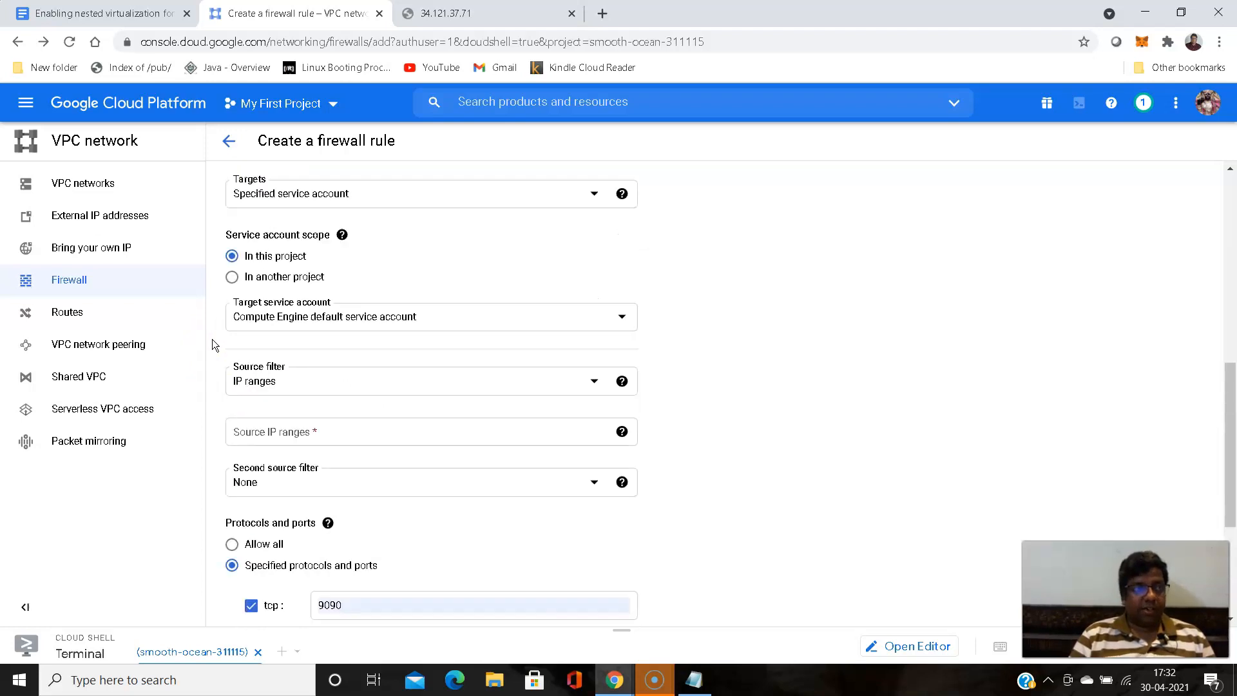
{"action": "scroll", "coordinate": [213, 341], "scroll_direction": "down", "scroll_amount": 3}
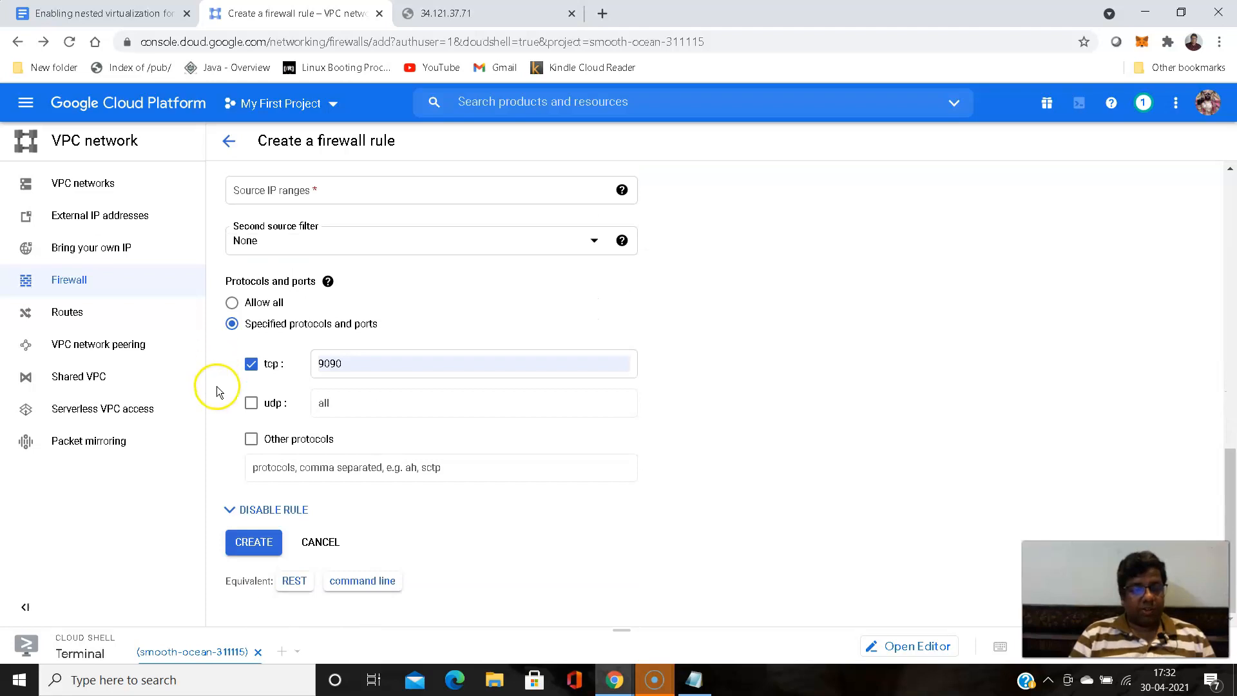
{"action": "left_click", "coordinate": [245, 543]}
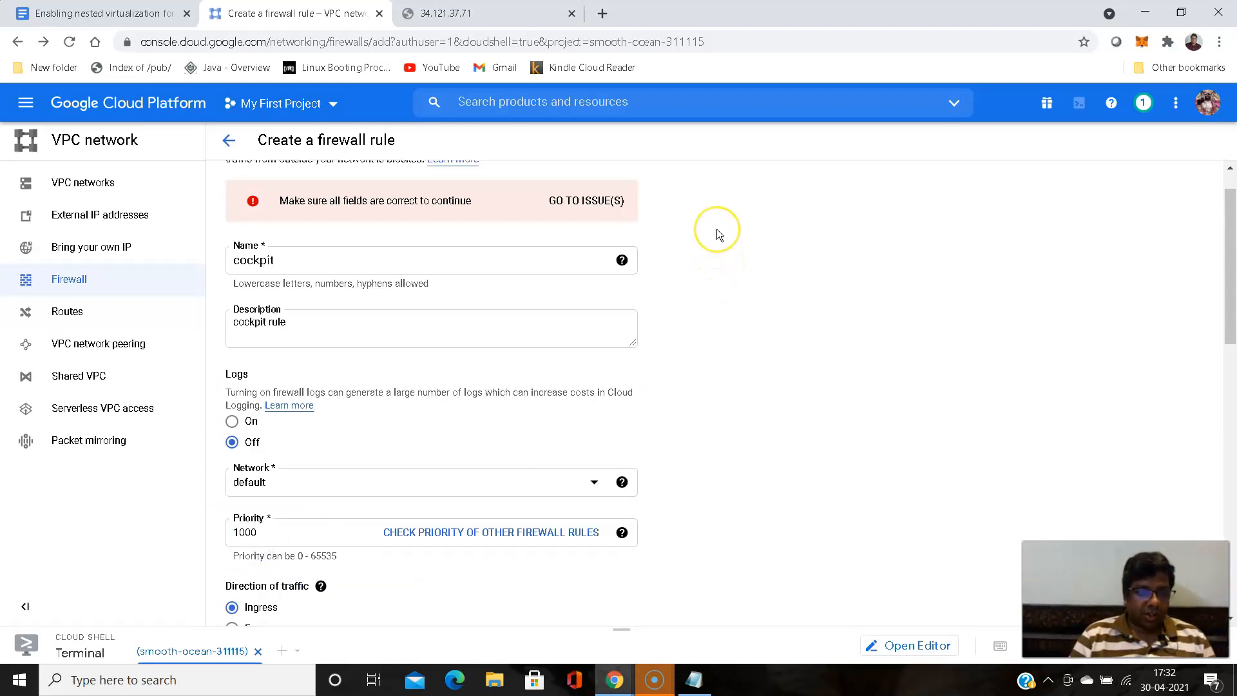
- Set the source IP ranges to 0.0.0.0/0 and create the cockpit firewall rule
{"action": "scroll", "coordinate": [717, 229], "scroll_direction": "down", "scroll_amount": 7}
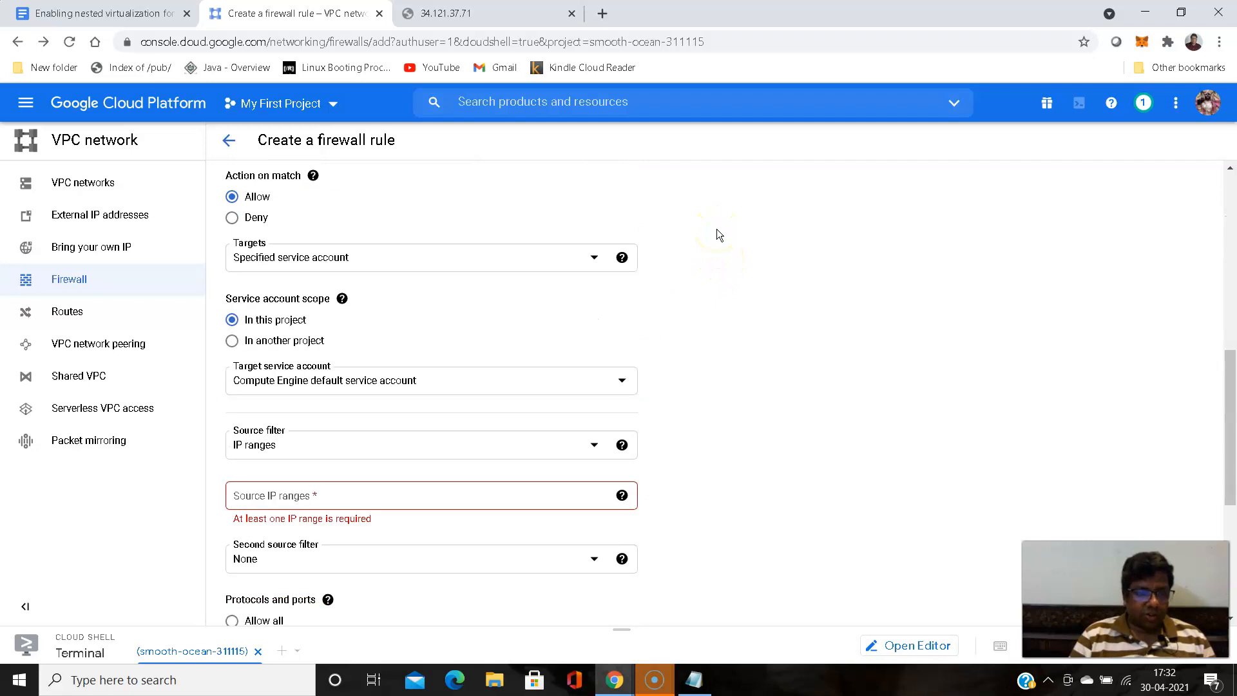
{"action": "scroll", "coordinate": [716, 235], "scroll_direction": "down", "scroll_amount": 4}
{"action": "left_click", "coordinate": [621, 316]}
{"action": "left_click", "coordinate": [619, 256]}
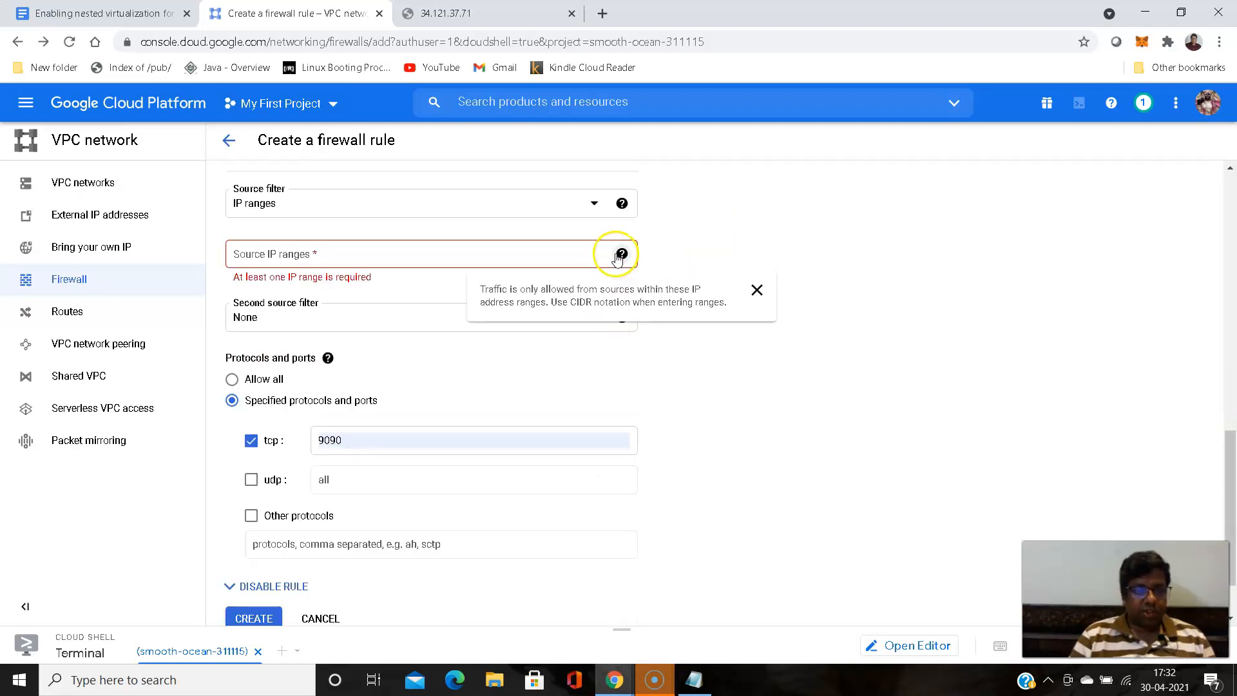
{"action": "left_click", "coordinate": [374, 255]}
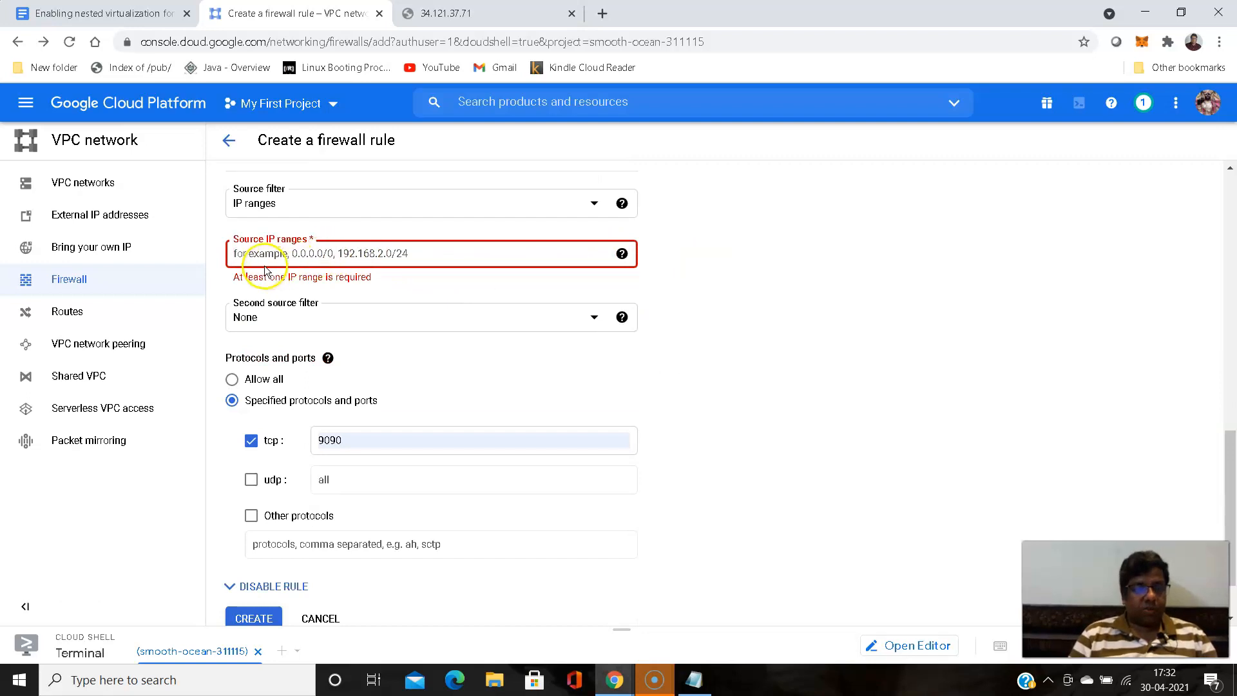
{"action": "left_click", "coordinate": [331, 257]}
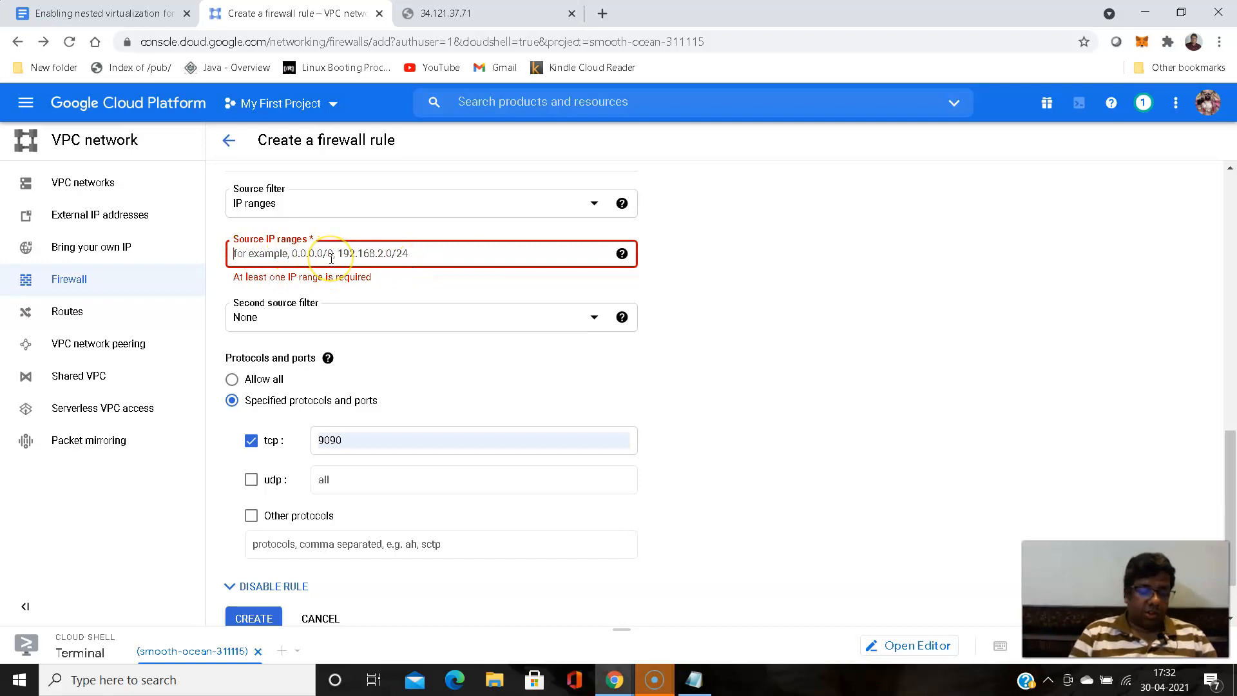
{"action": "type", "text": "0"}
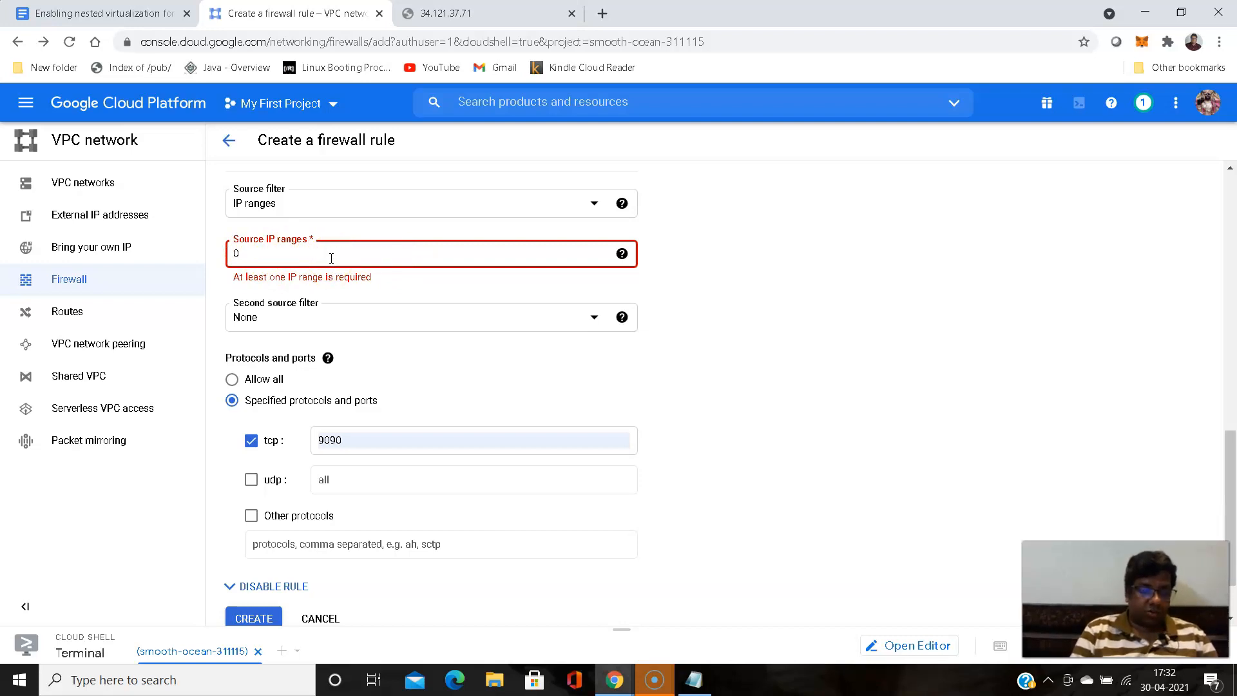
{"action": "type", "text": ".0.0.0/0"}
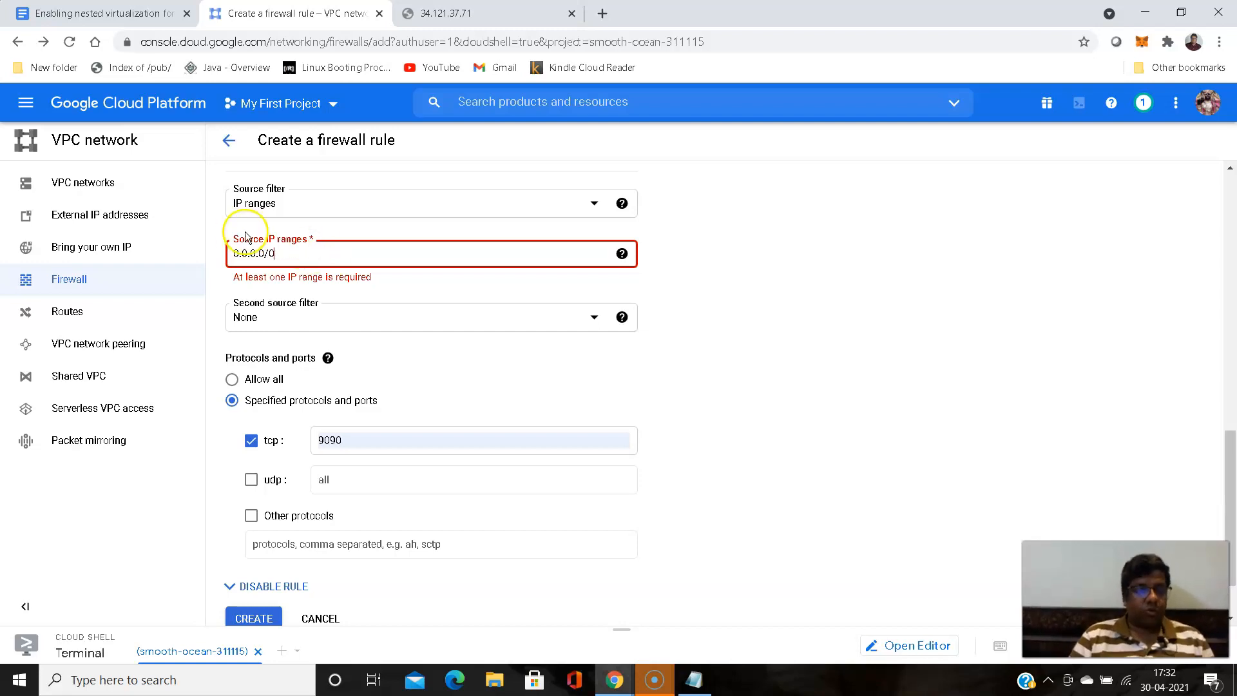
{"action": "left_click", "coordinate": [218, 232]}
{"action": "scroll", "coordinate": [208, 257], "scroll_direction": "down", "scroll_amount": 1}
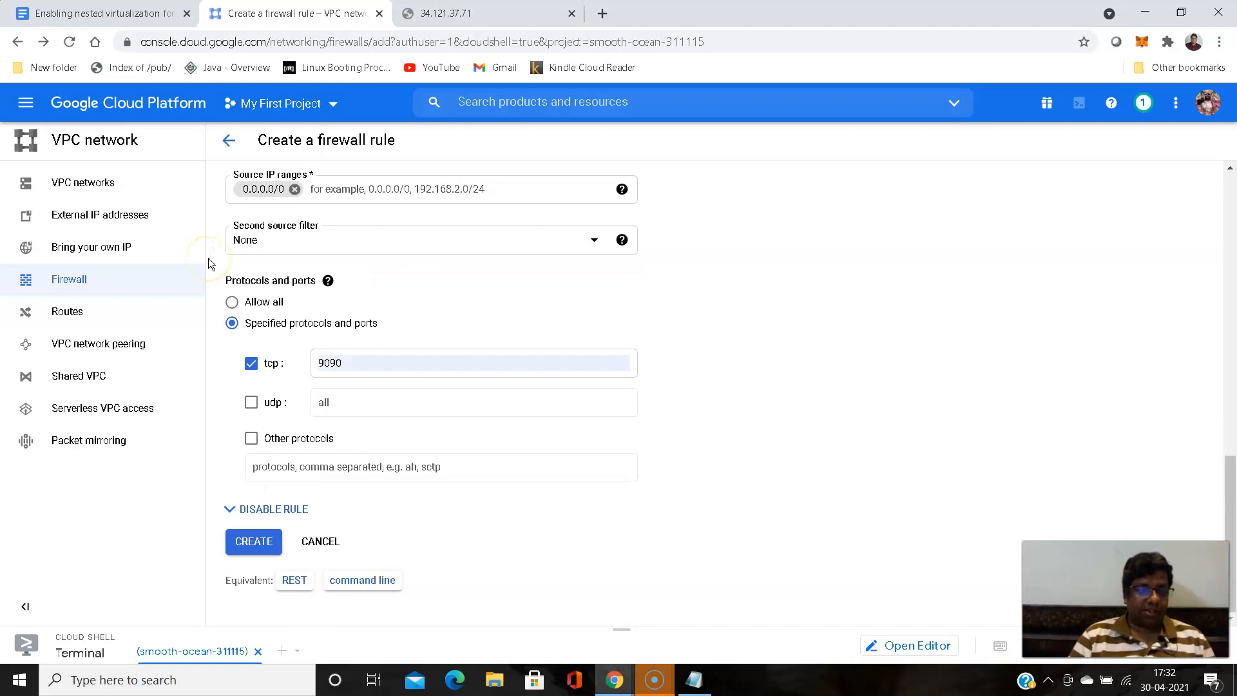
{"action": "left_click", "coordinate": [243, 541]}
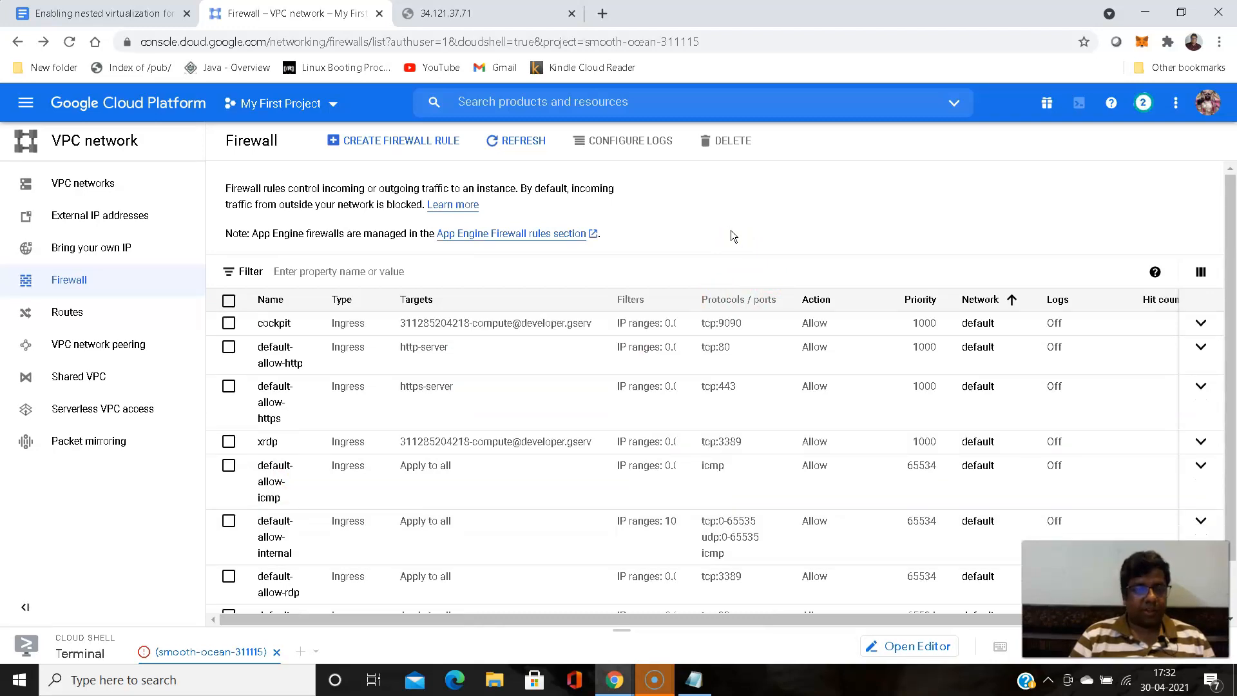
- Return to the browser tab for 34.121.37.71:9090 and reload the Cockpit page
{"action": "left_click", "coordinate": [456, 18]}
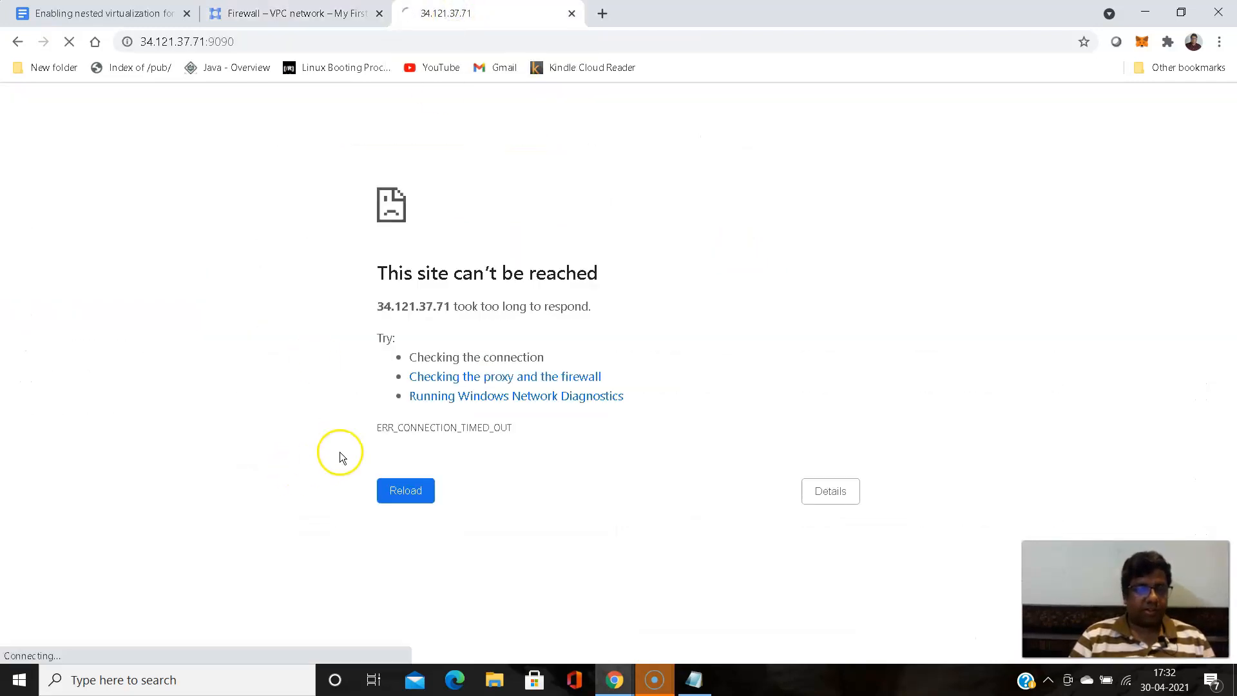
{"action": "left_click", "coordinate": [406, 491]}
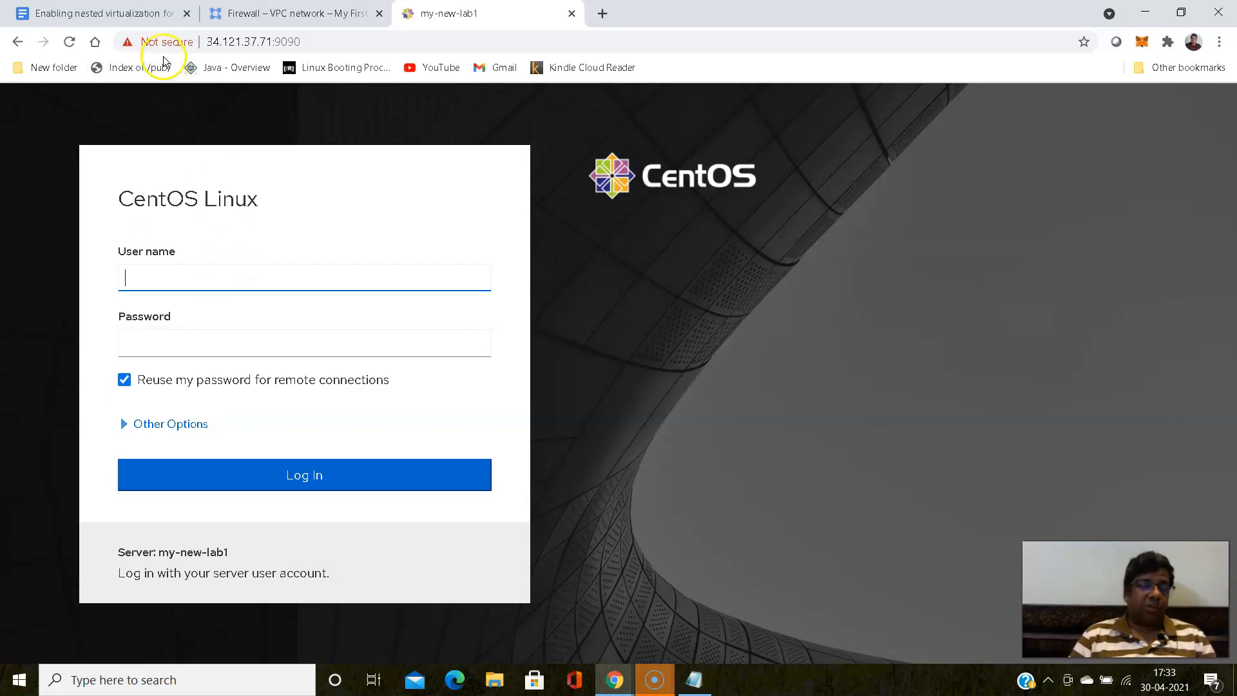
{"action": "left_click", "coordinate": [281, 14]}
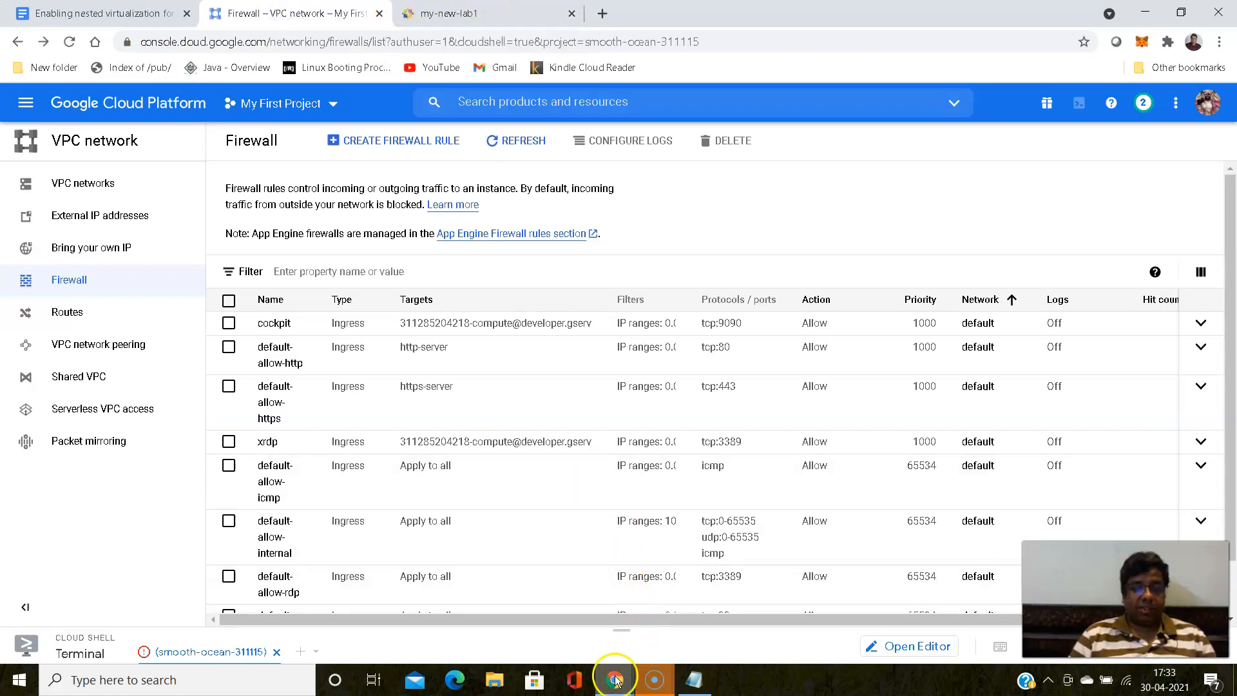
{"action": "mouse_move", "coordinate": [615, 680]}
{"action": "left_click", "coordinate": [697, 638]}
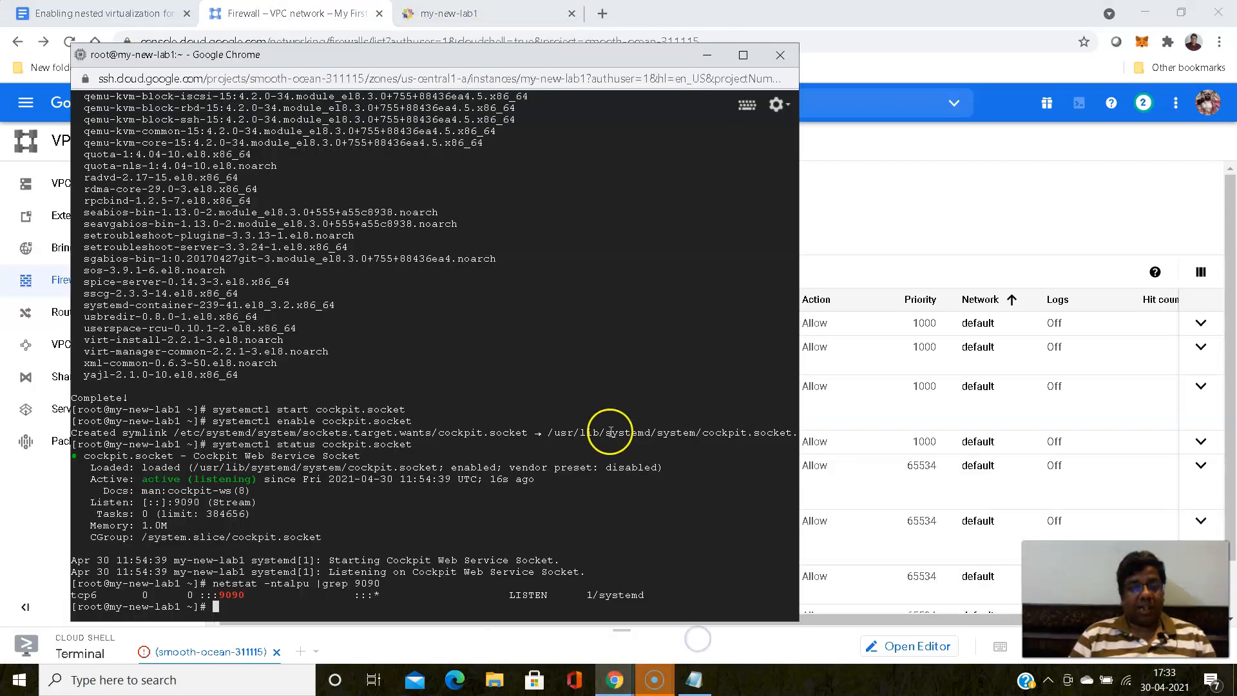
{"action": "left_click", "coordinate": [706, 65]}
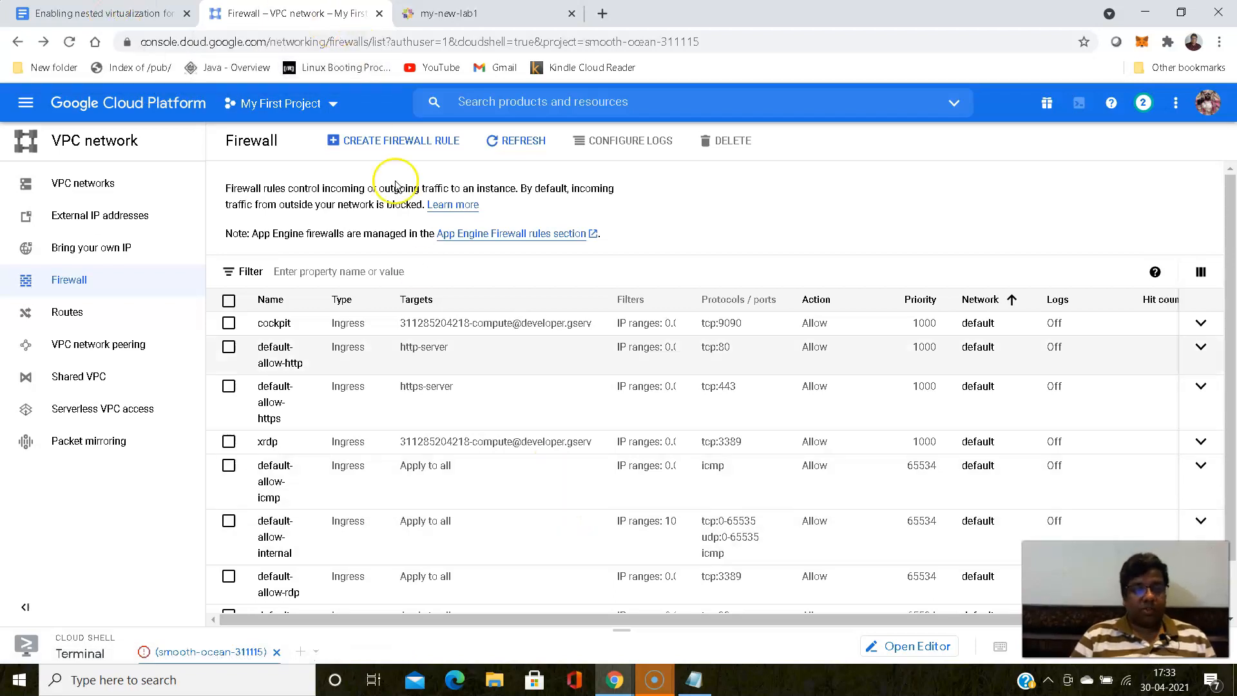
- Switch to the my-new-lab1 SSH terminal and create a login account with useradd, using the person's first name as username
{"action": "mouse_move", "coordinate": [614, 680]}
{"action": "left_click", "coordinate": [701, 643]}
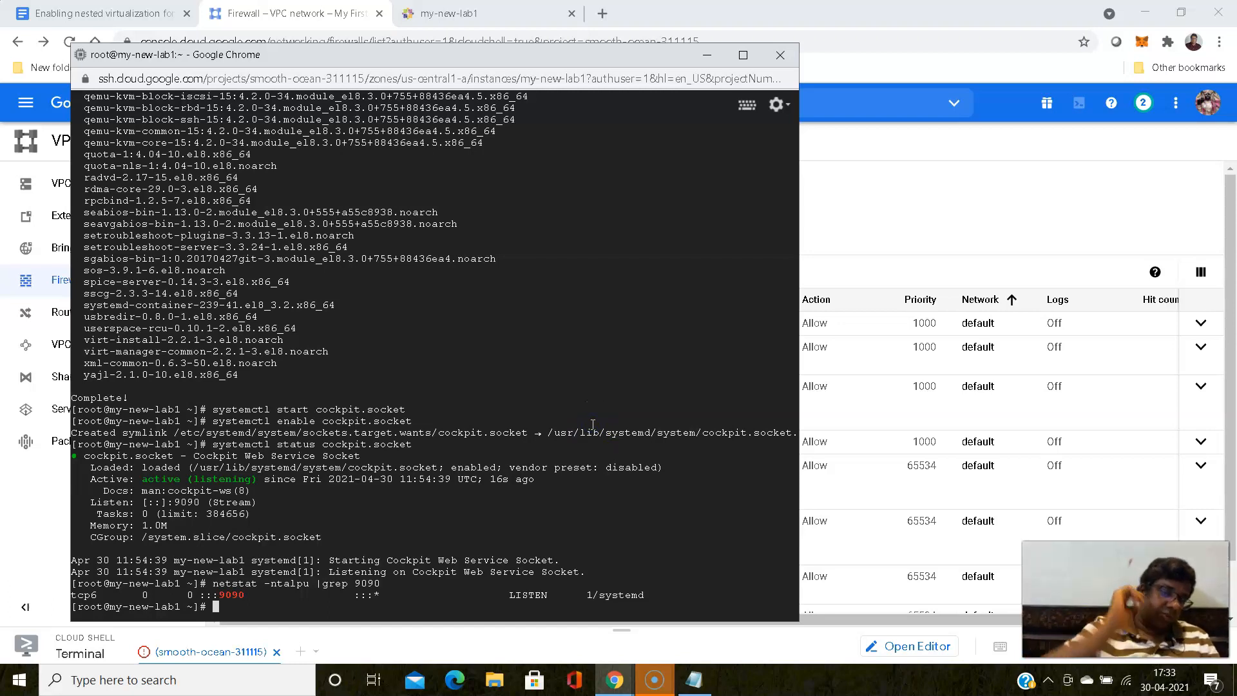
{"action": "type", "text": "us"}
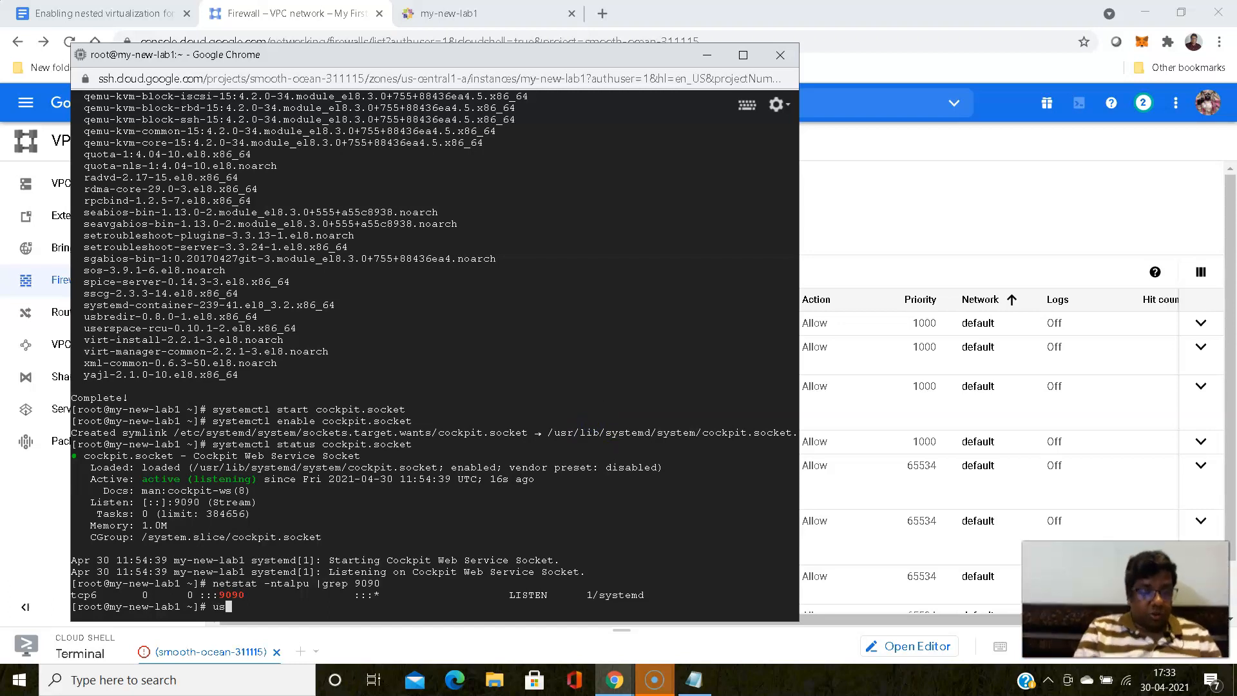
{"action": "type", "text": "eradd bibek"}
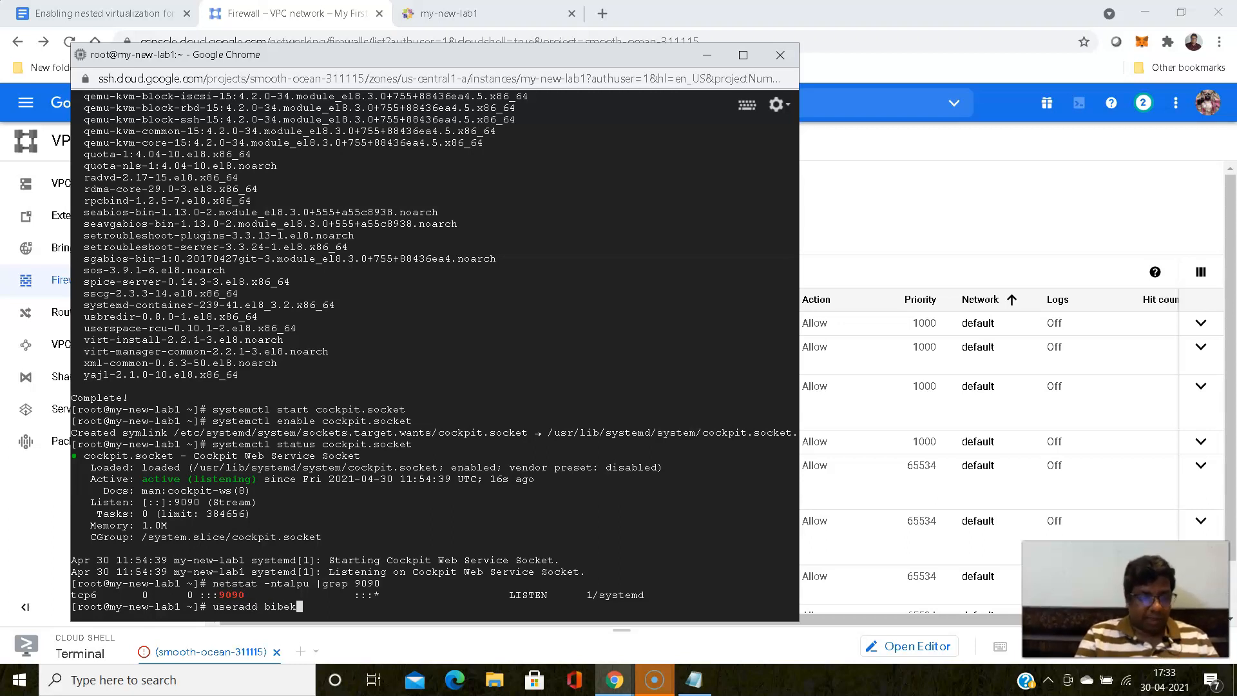
{"action": "key", "text": "Return"}
- Set the new account's password with passwd, entering the password and retyping it
{"action": "type", "text": "pass"}
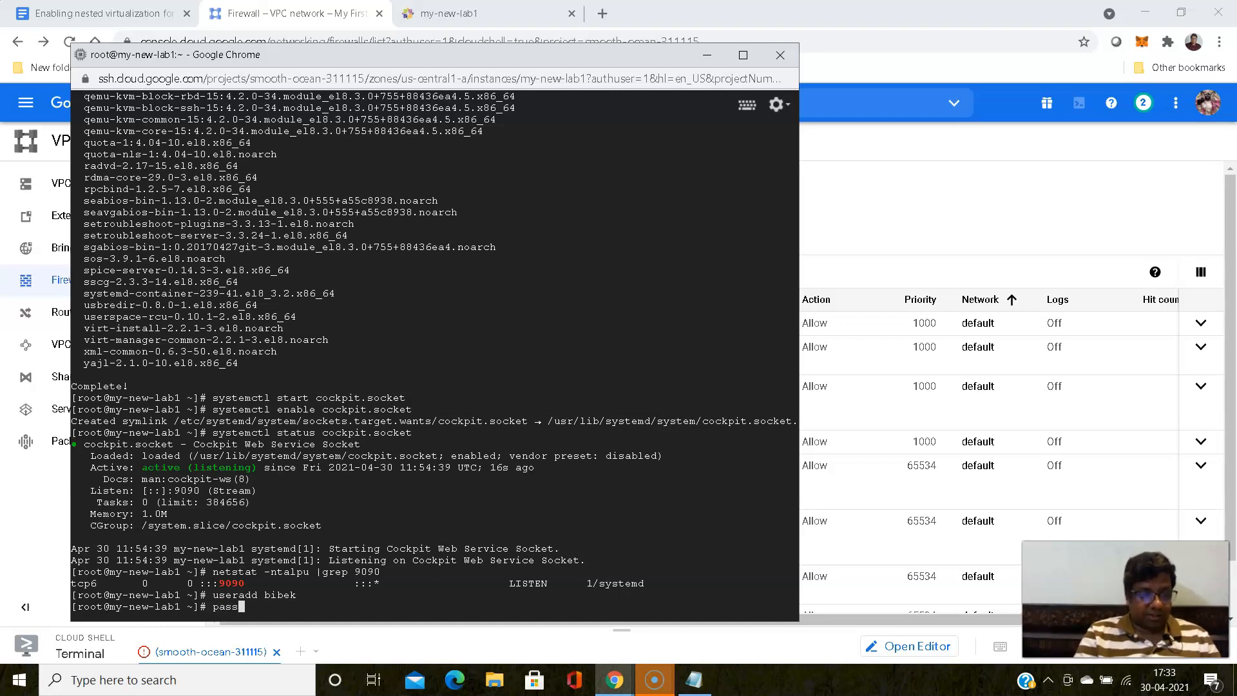
{"action": "type", "text": "wd "}
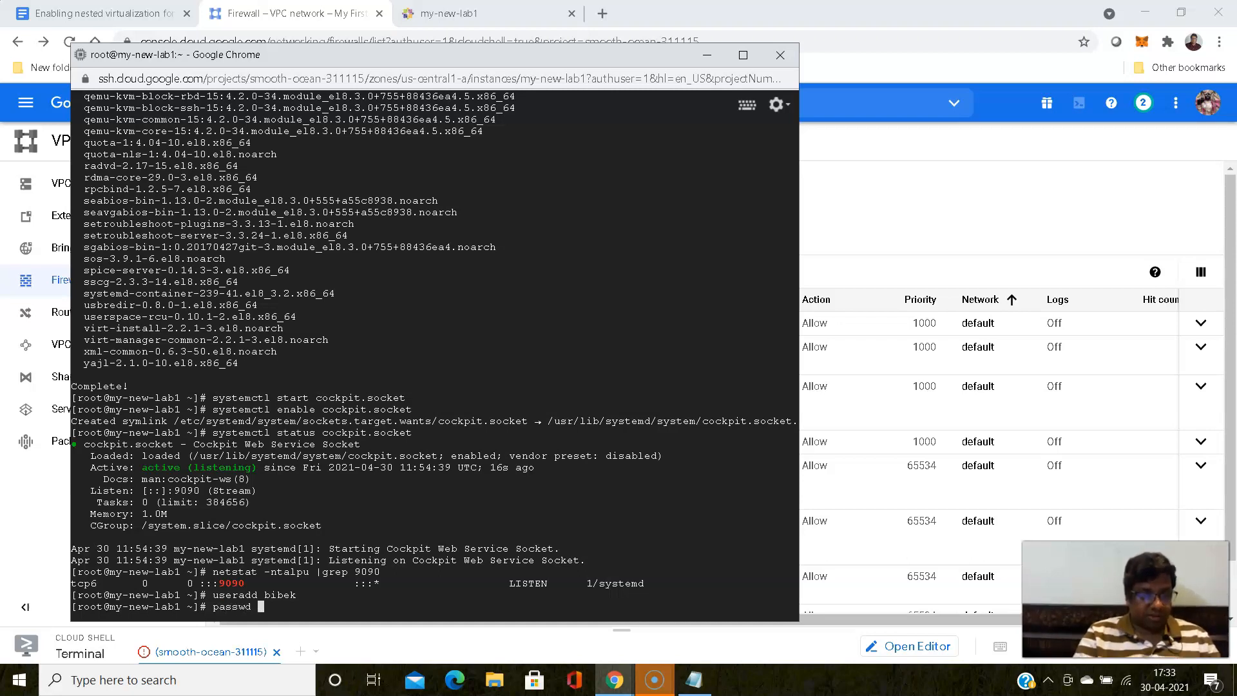
{"action": "type", "text": "bibek"}
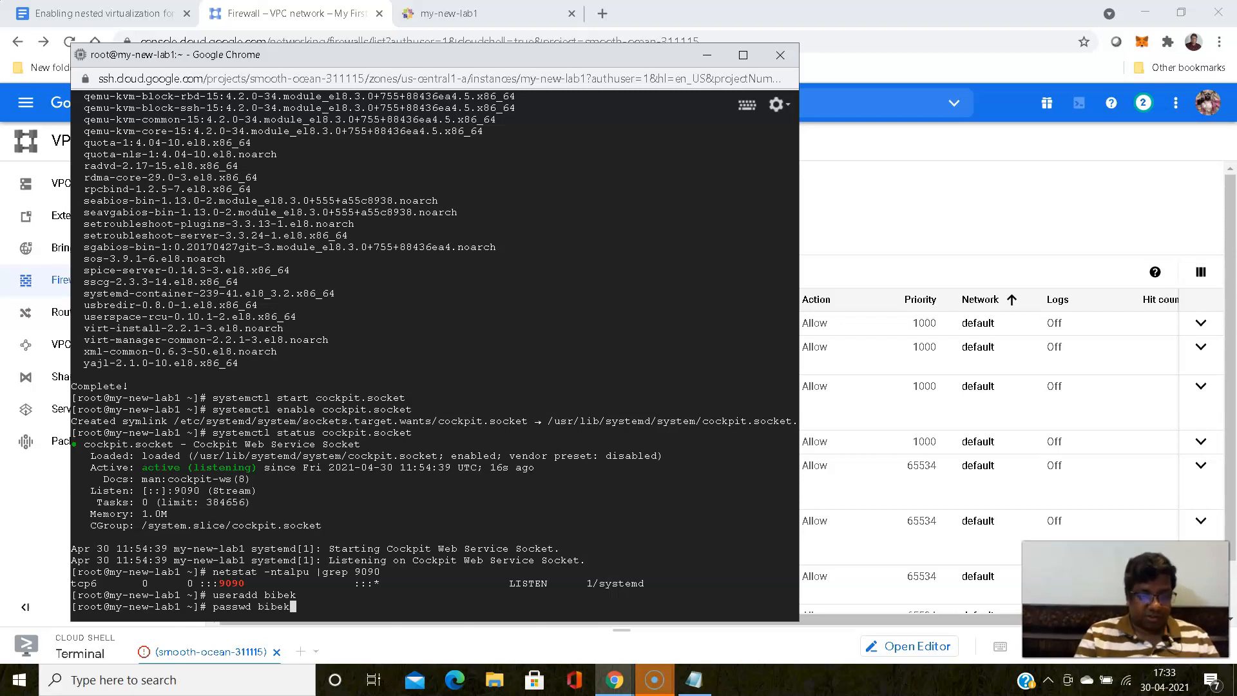
{"action": "key", "text": "Return"}
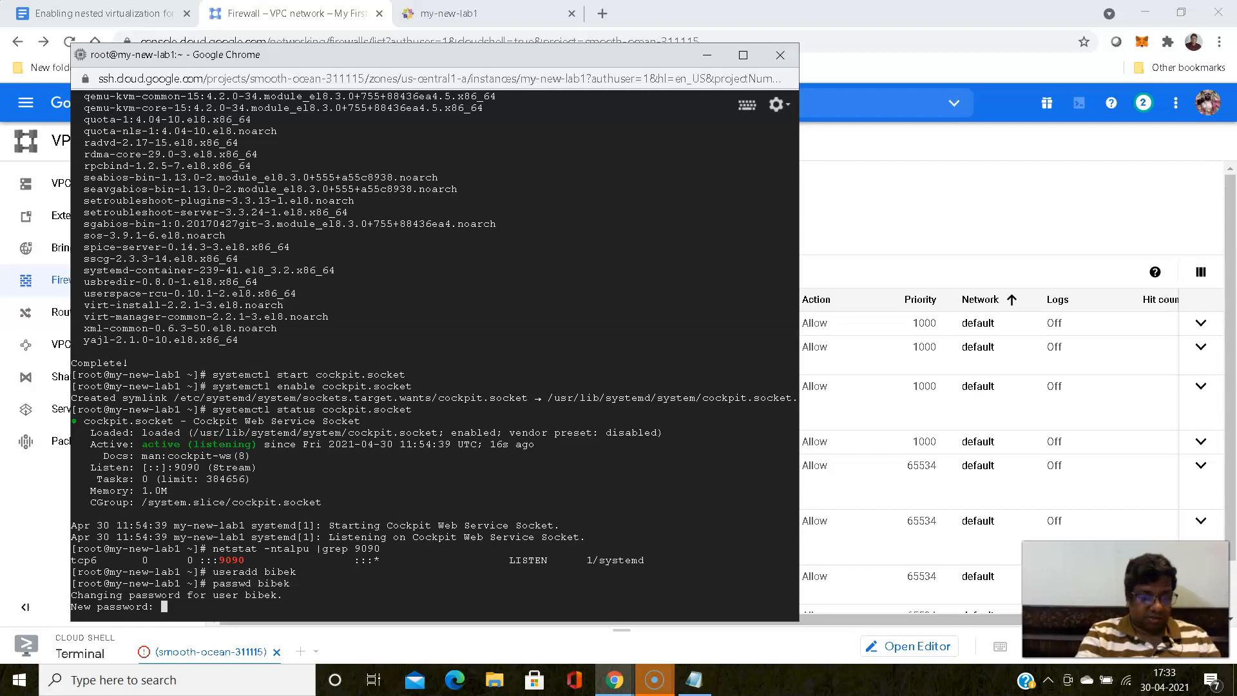
{"action": "key", "text": "Return"}
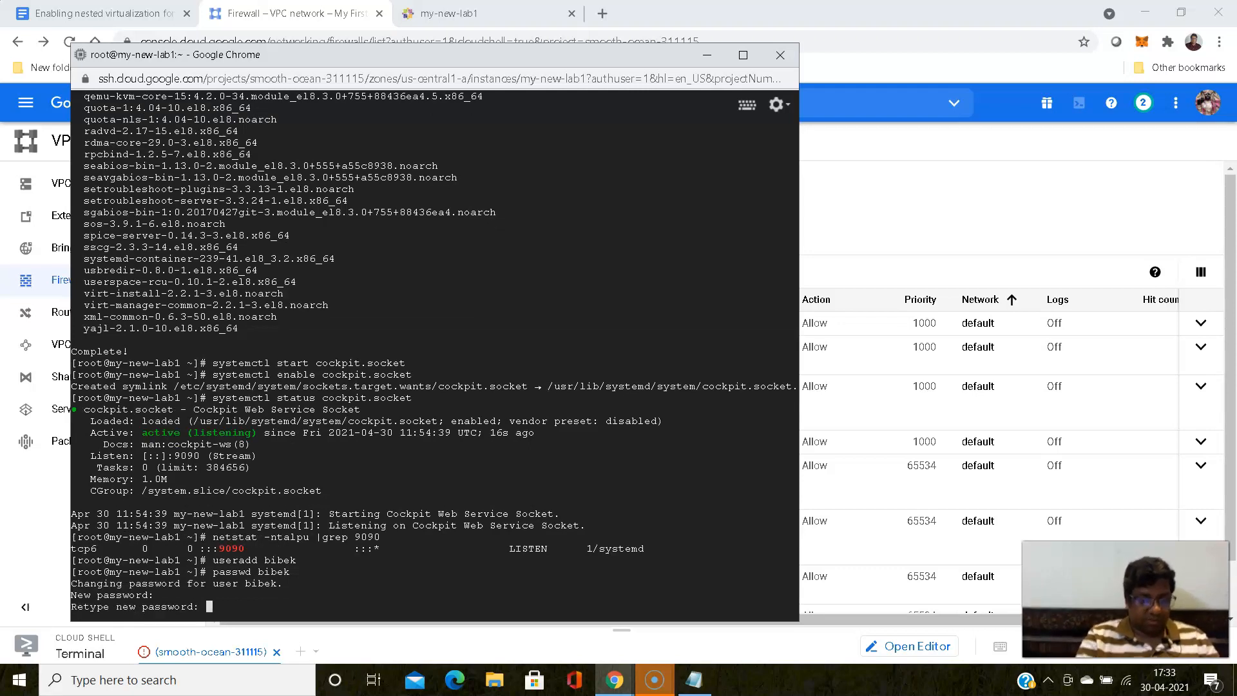
{"action": "key", "text": "Return"}
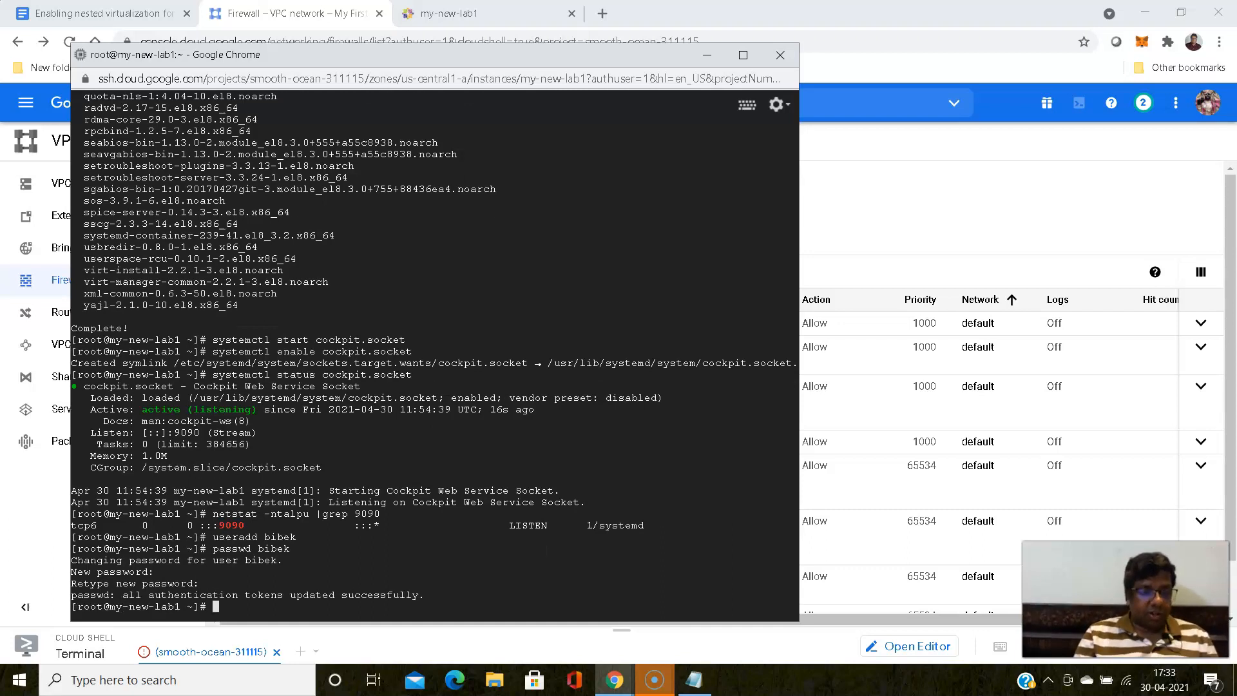
- Look up the new account's user ID and group memberships with the id command
{"action": "type", "text": "id "}
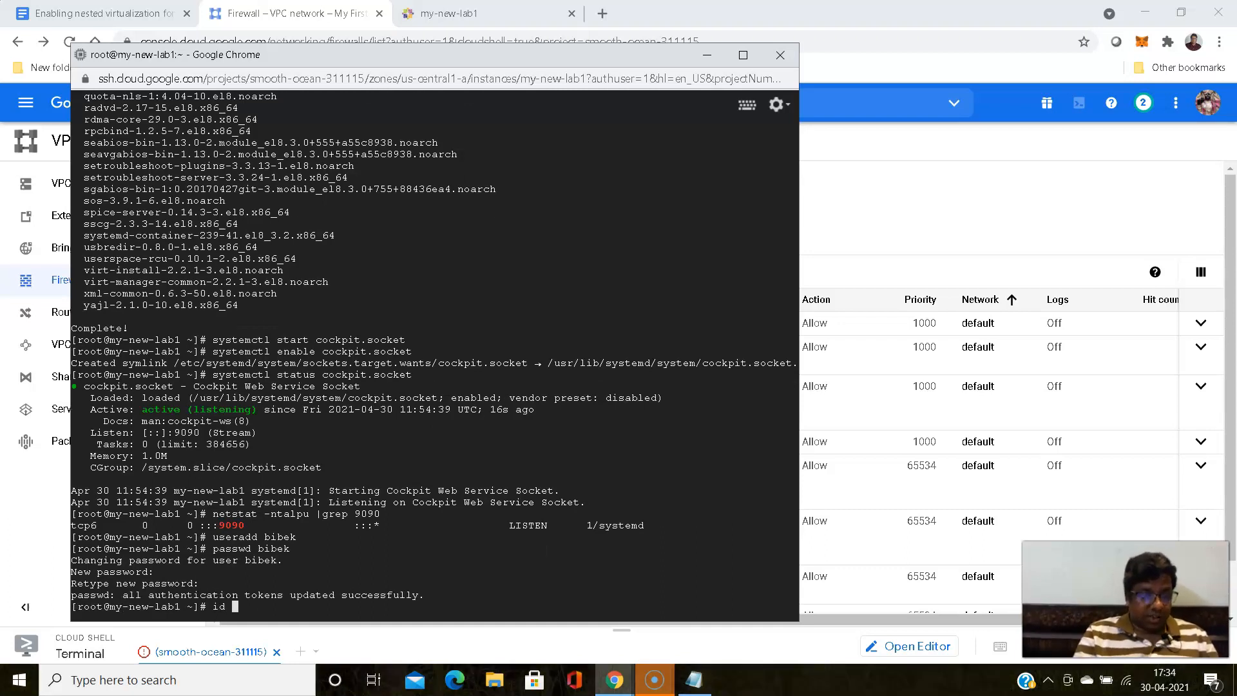
{"action": "type", "text": "bibek"}
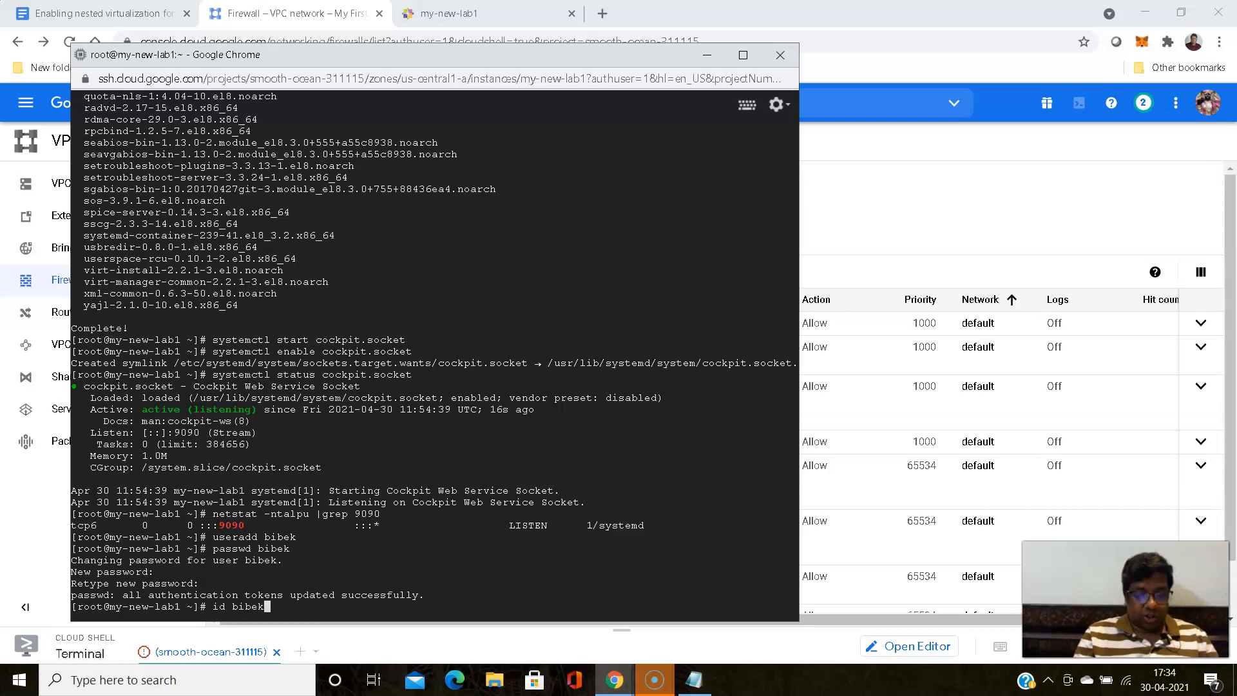
{"action": "key", "text": "Return"}
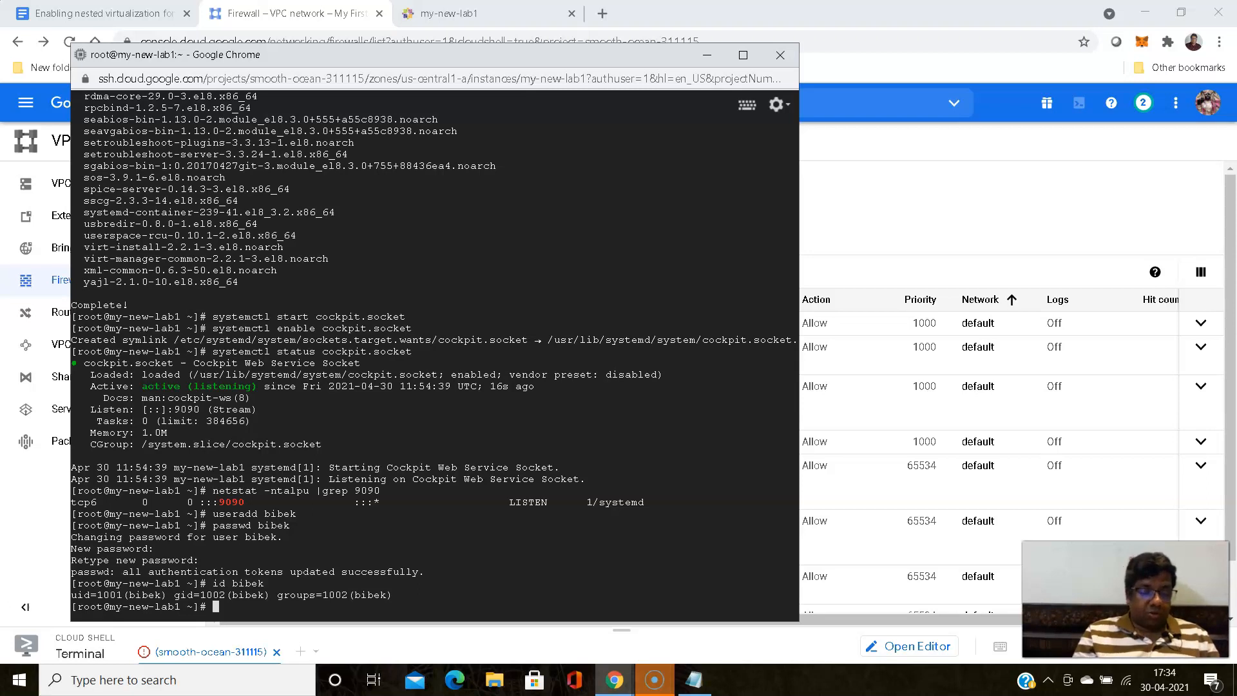
- Display the contents of /etc/sudoers.d/google_sudoers with cat to find the group that has sudo rights
{"action": "type", "text": "cat "}
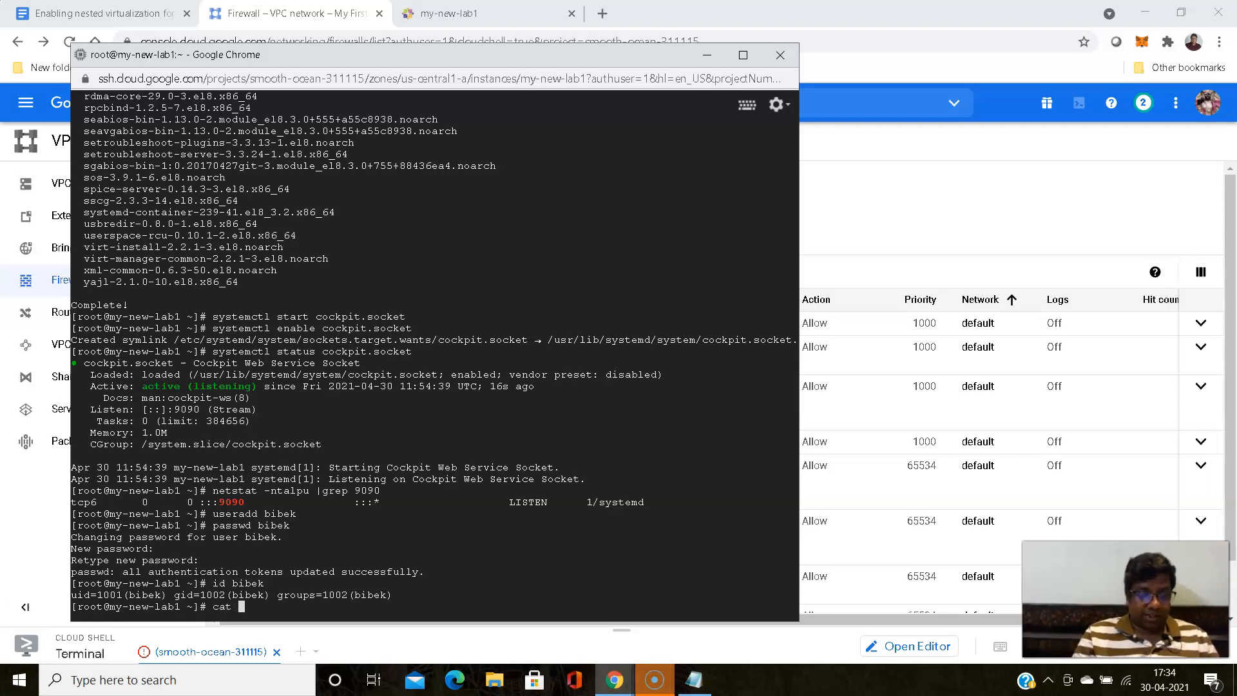
{"action": "type", "text": ".etc"}
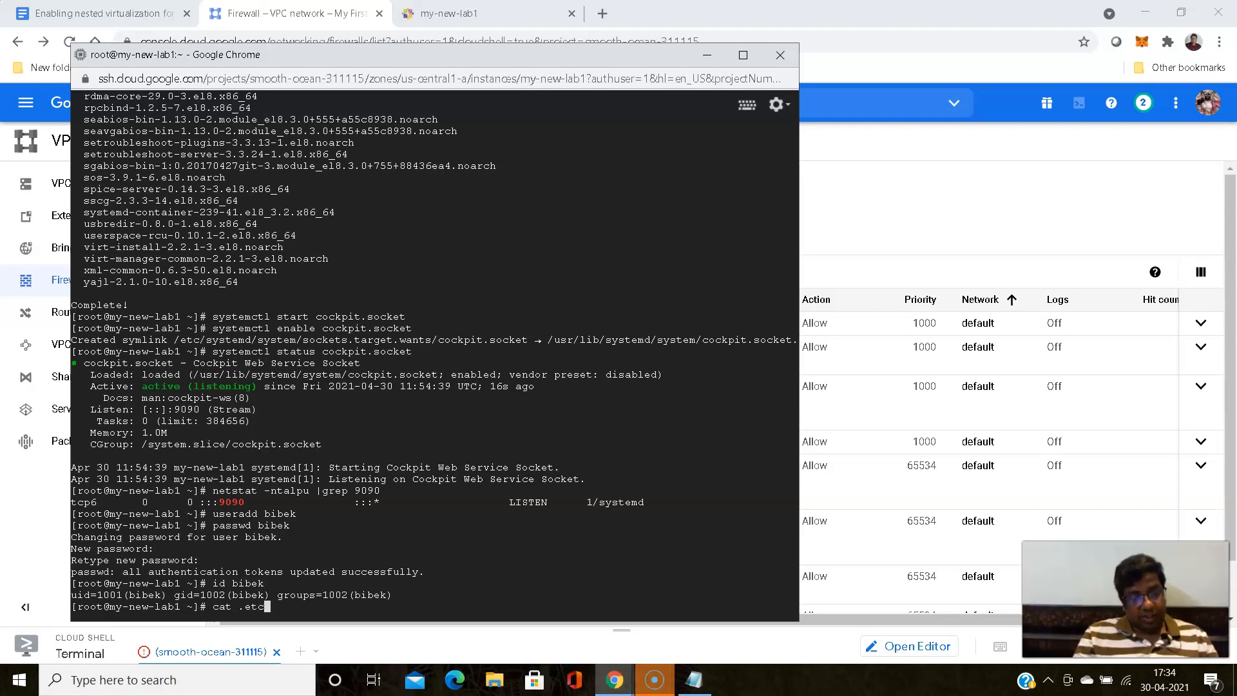
{"action": "key", "text": "BackSpace"}
{"action": "key", "text": "BackSpace"}
{"action": "key", "text": "BackSpace"}
{"action": "key", "text": "BackSpace"}
{"action": "type", "text": "/etc/sudoers"}
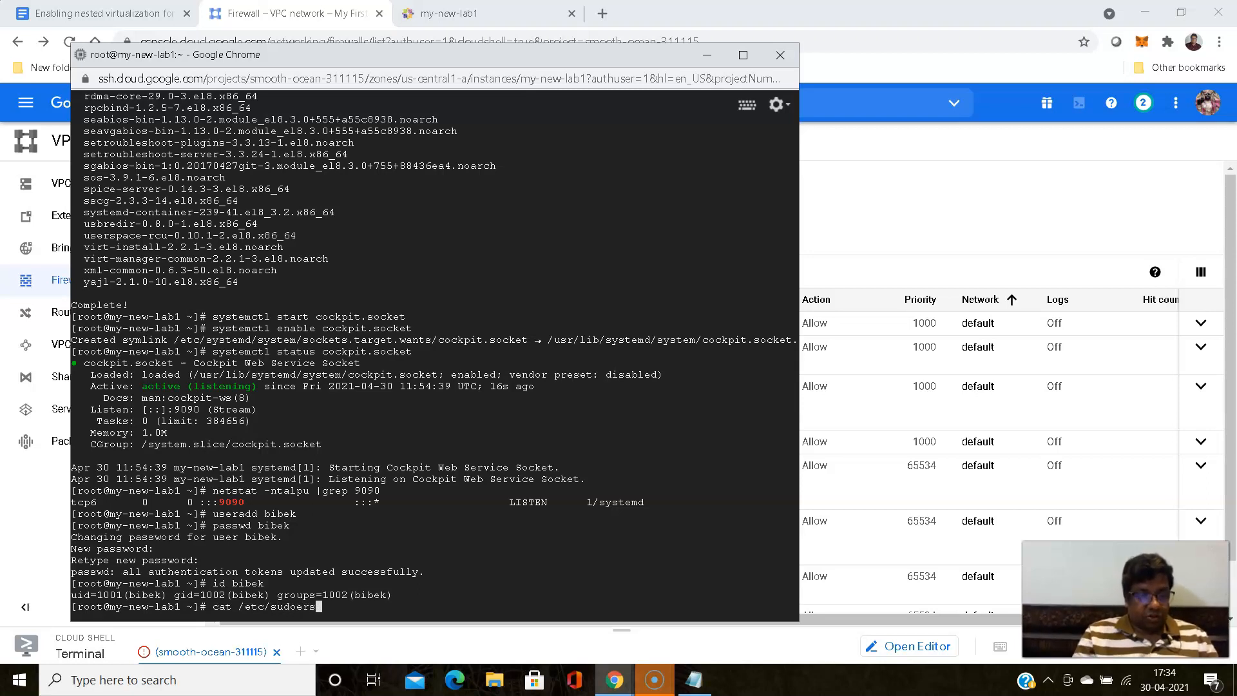
{"action": "type", "text": ".d/"}
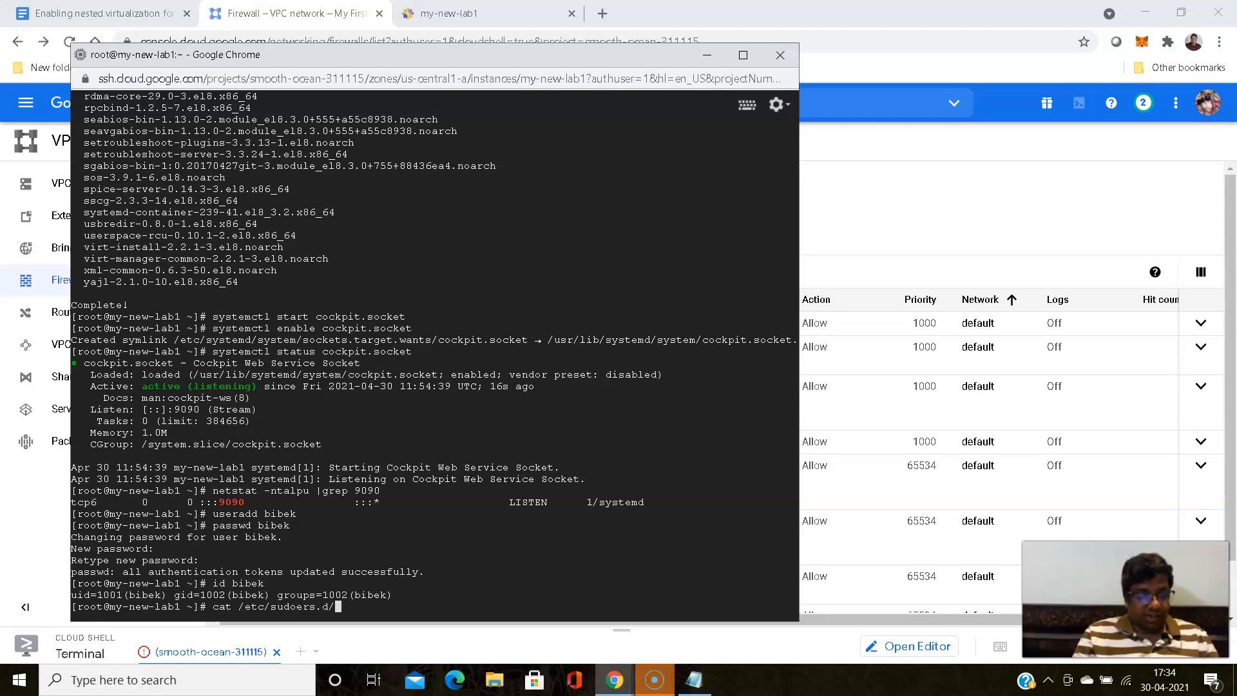
{"action": "key", "text": "Tab"}
{"action": "type", "text": "."}
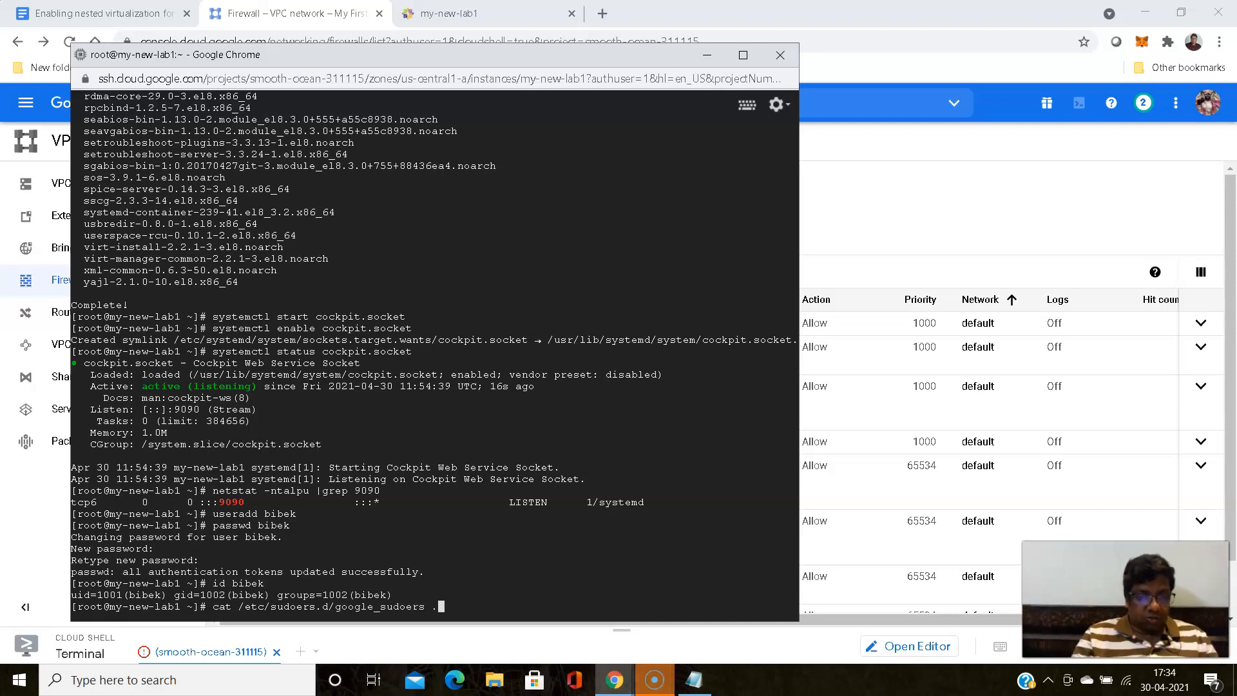
{"action": "key", "text": "BackSpace"}
{"action": "key", "text": "BackSpace"}
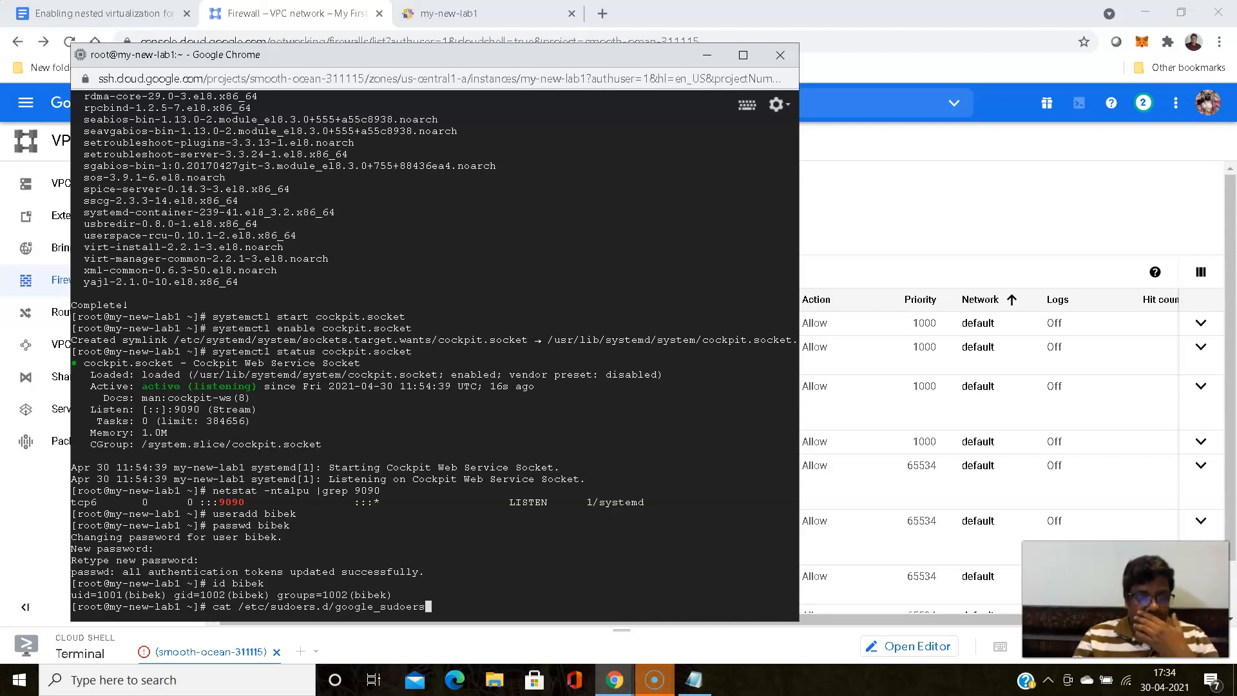
{"action": "key", "text": "Return"}
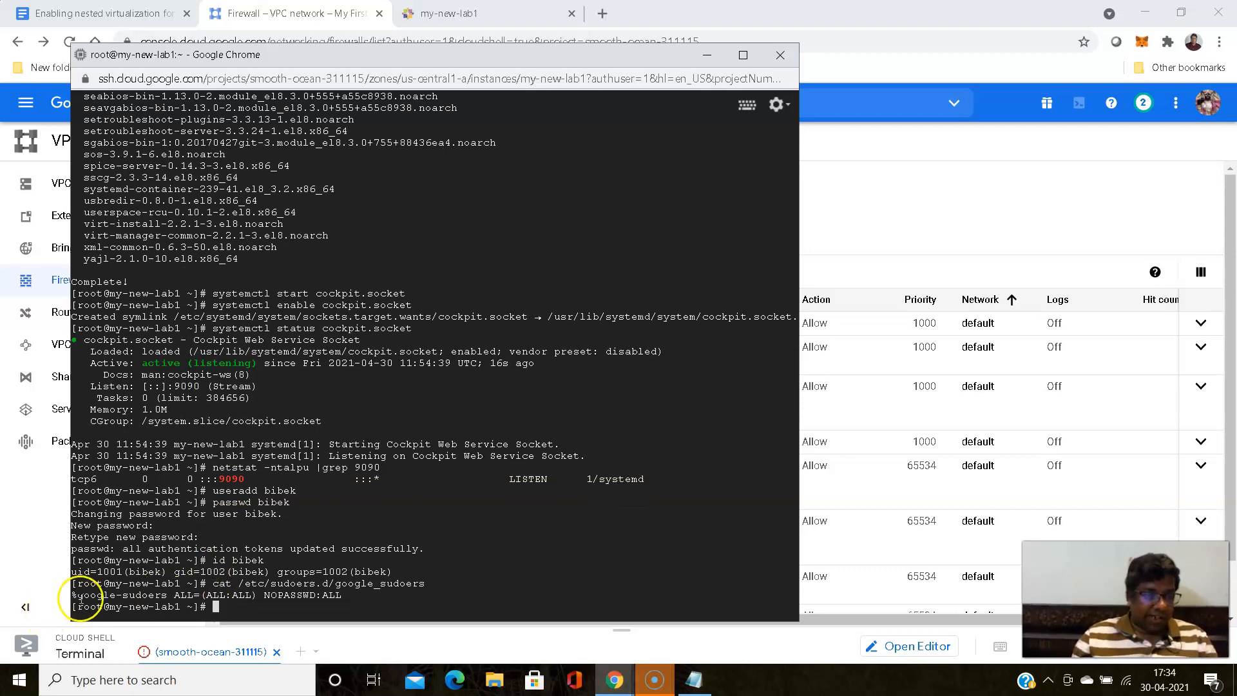
- Copy the group name google-sudoers, add the new account to that group with usermod -aG, and check its membership with id
{"action": "left_click_drag", "start_coordinate": [78, 596], "coordinate": [166, 596]}
{"action": "key", "text": "ctrl+c"}
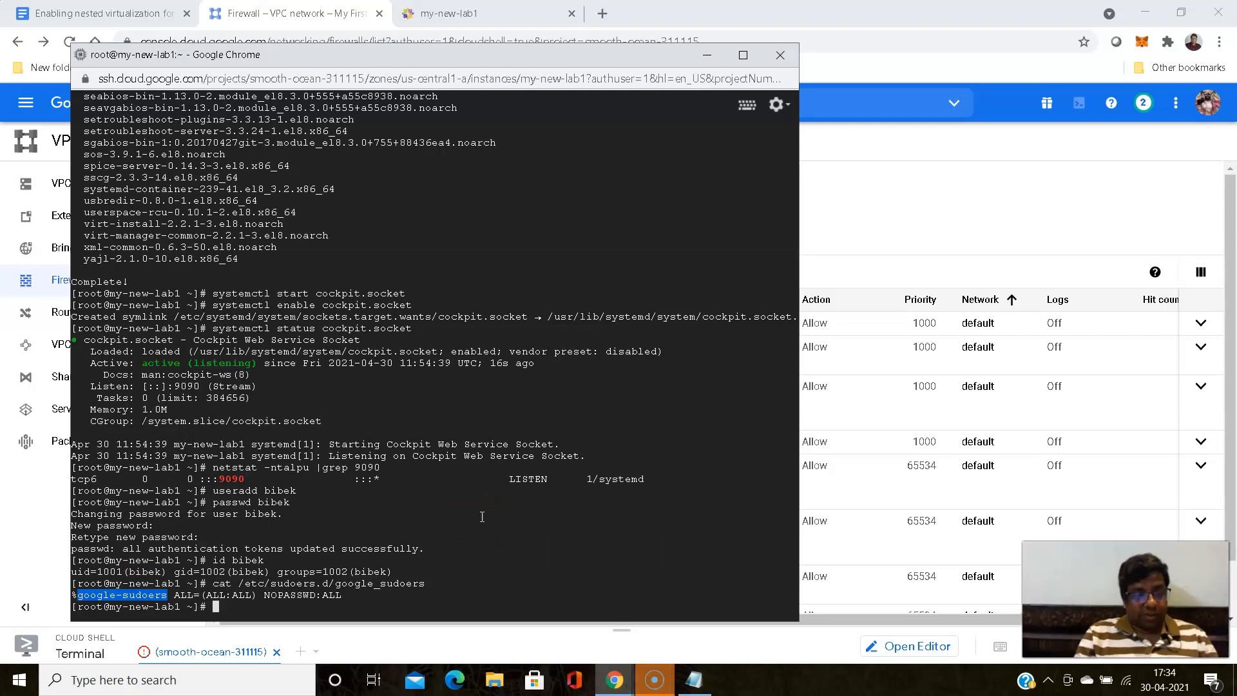
{"action": "type", "text": "user"}
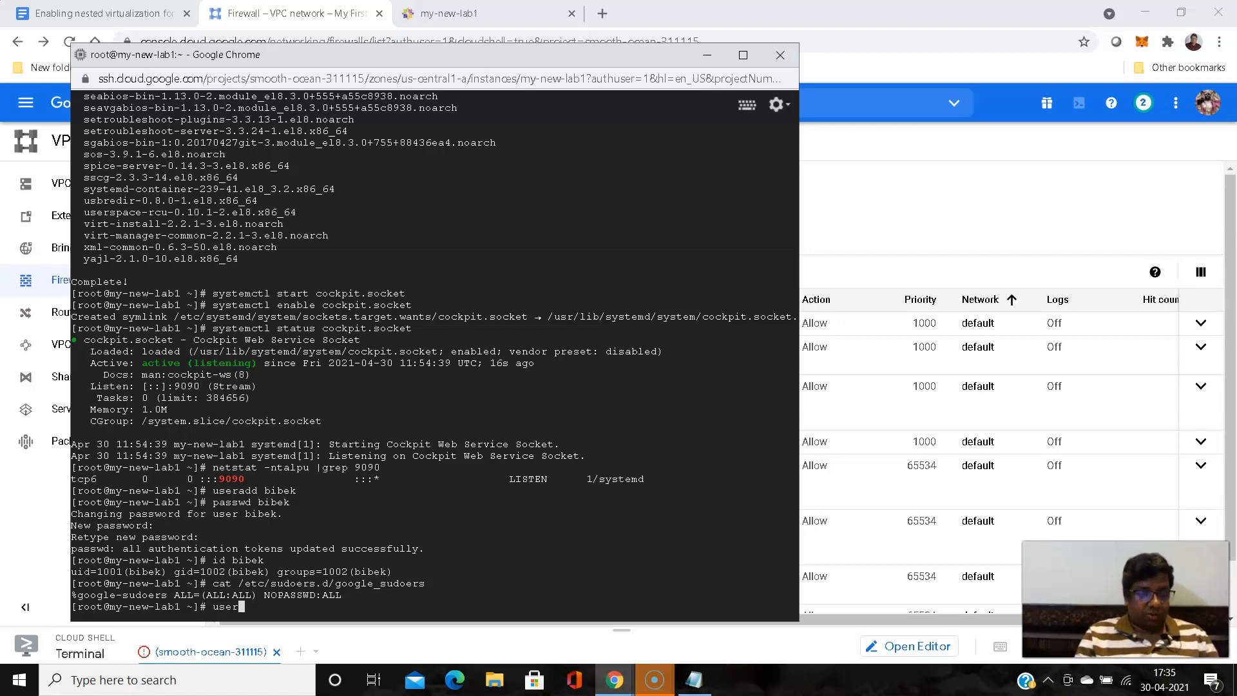
{"action": "type", "text": "mod "}
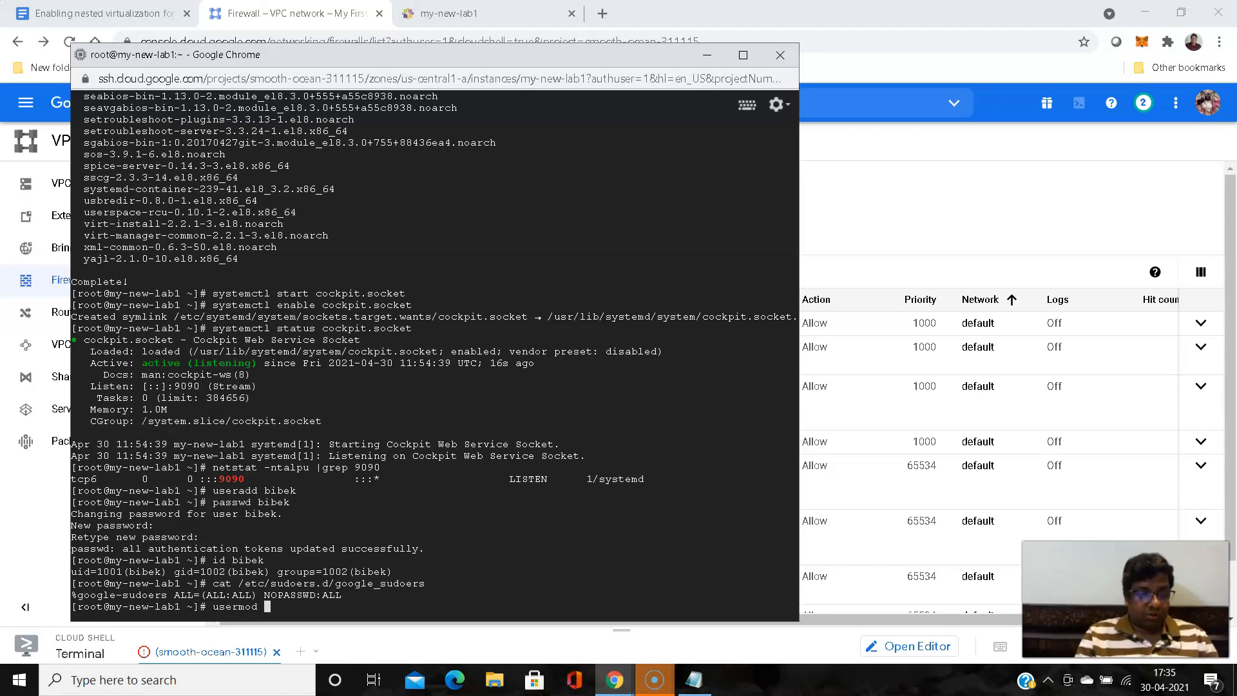
{"action": "type", "text": "-a"}
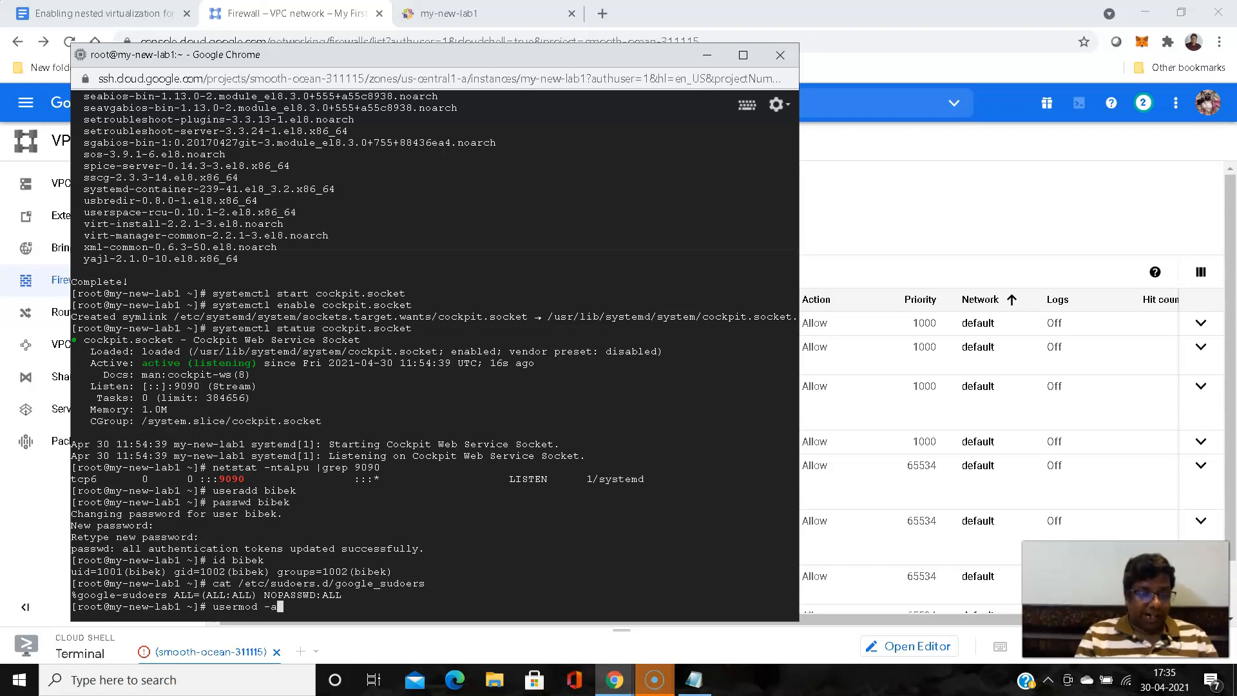
{"action": "type", "text": "G"}
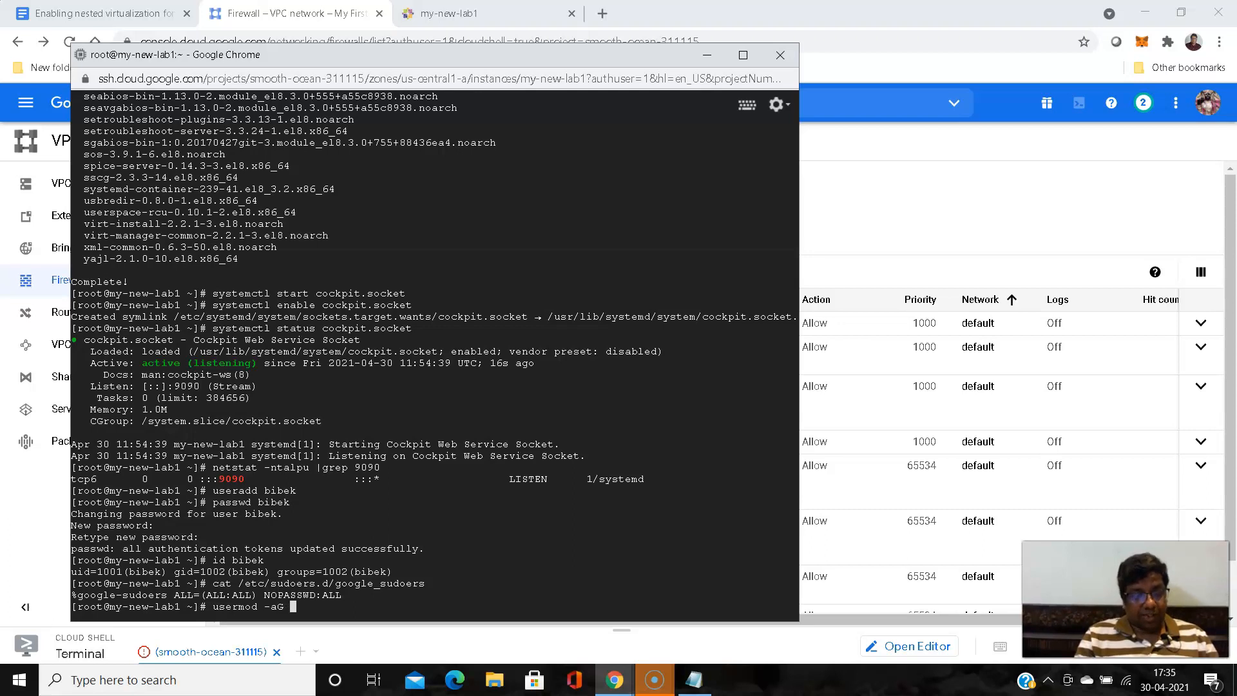
{"action": "key", "text": "ctrl+v"}
{"action": "type", "text": "bibek"}
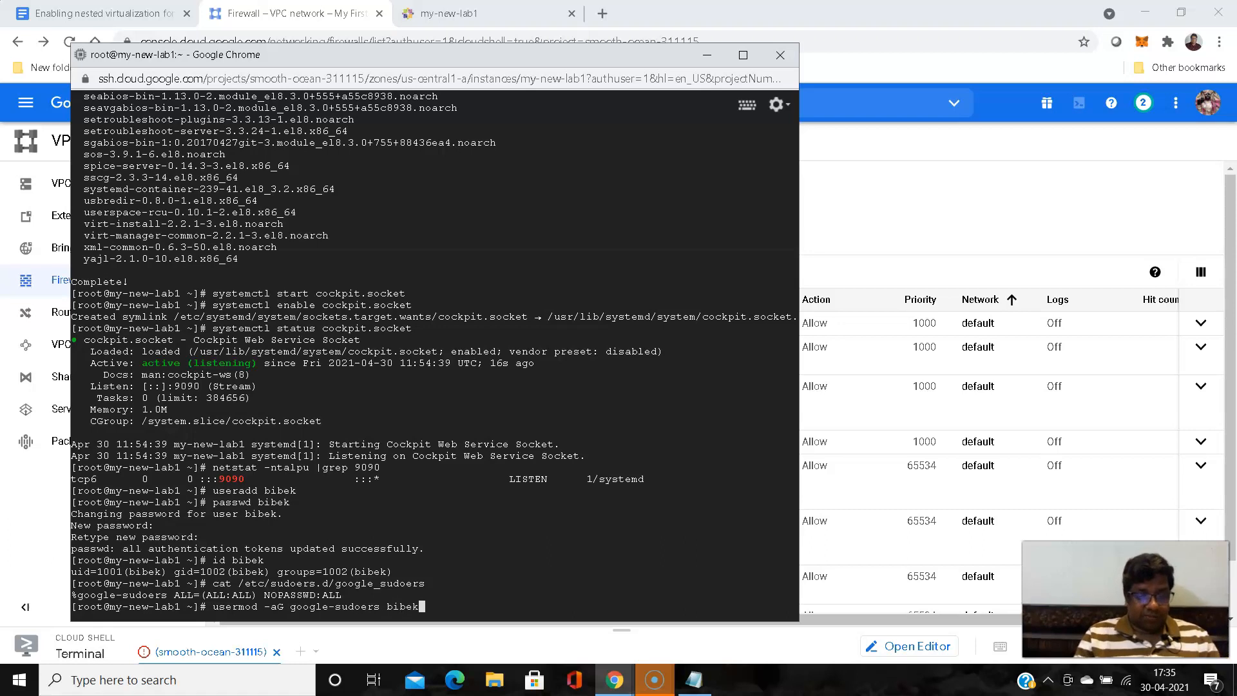
{"action": "key", "text": "Return"}
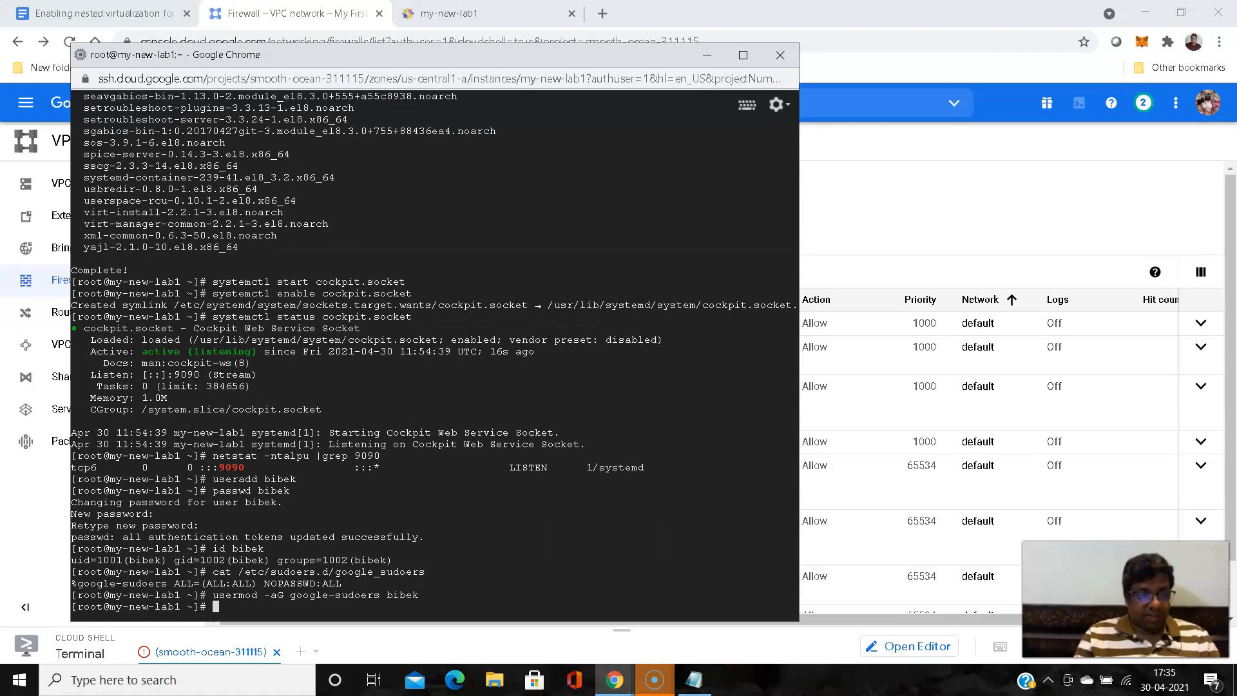
{"action": "type", "text": "id"}
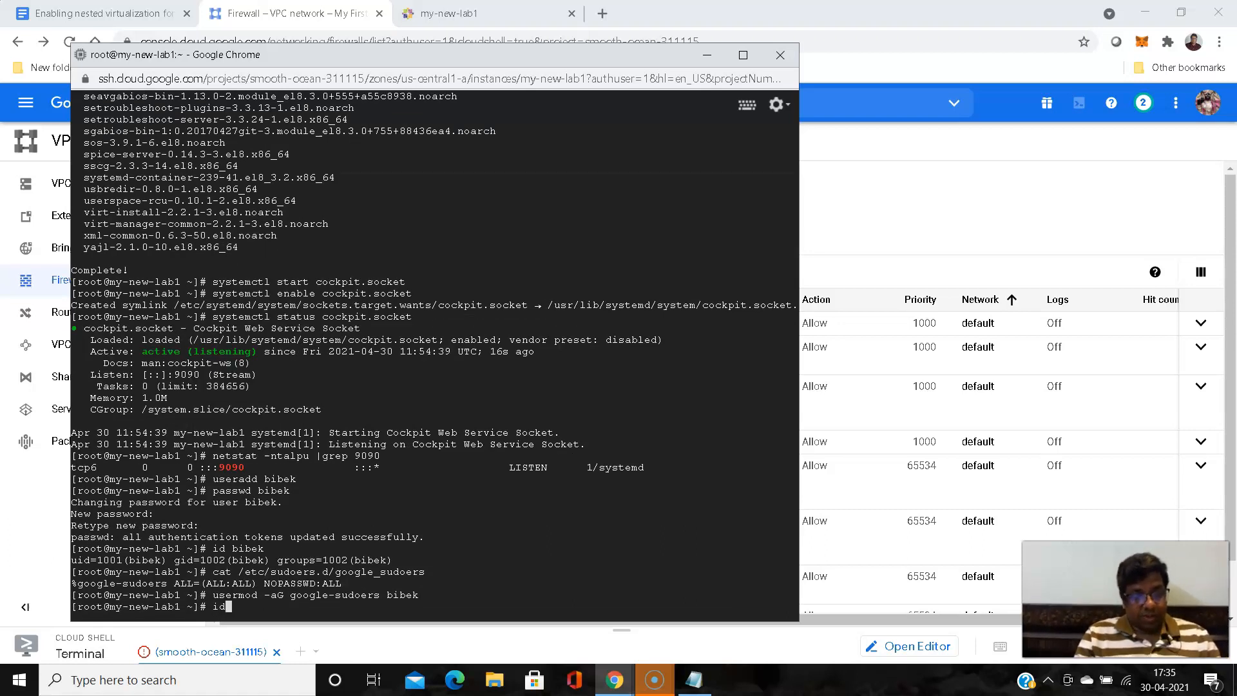
{"action": "type", "text": " bibek"}
{"action": "key", "text": "Return"}
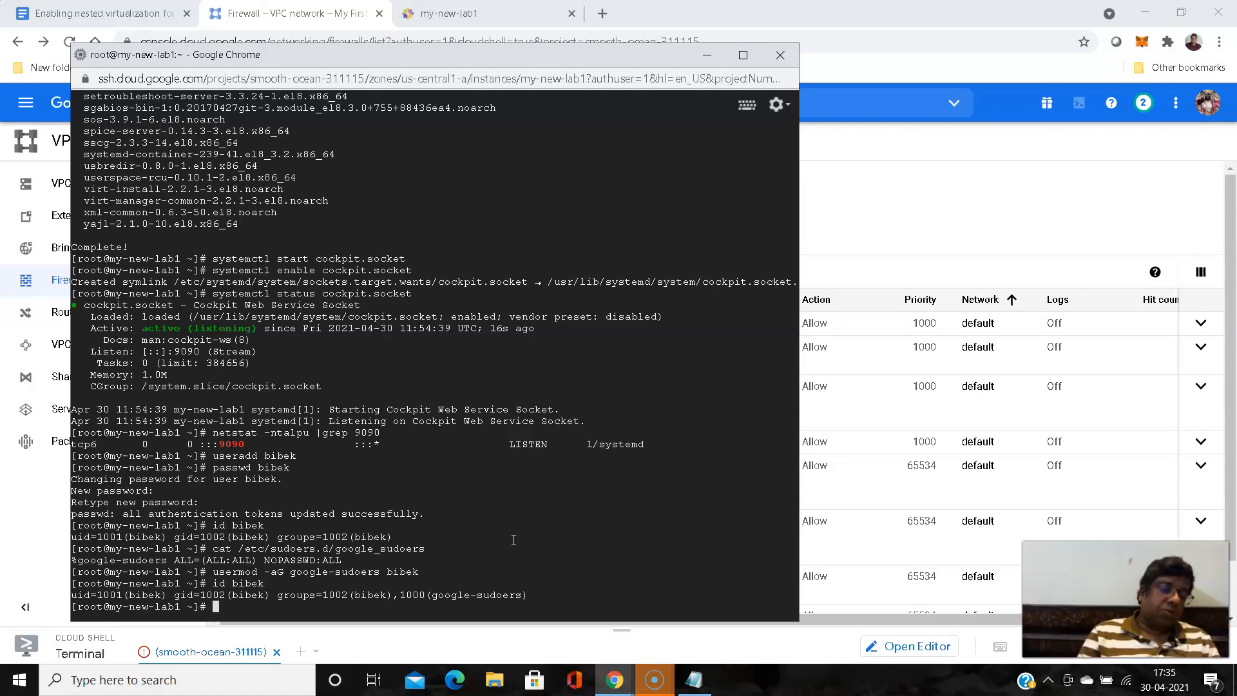
- Switch to the new account's login shell with su -
{"action": "type", "text": "su"}
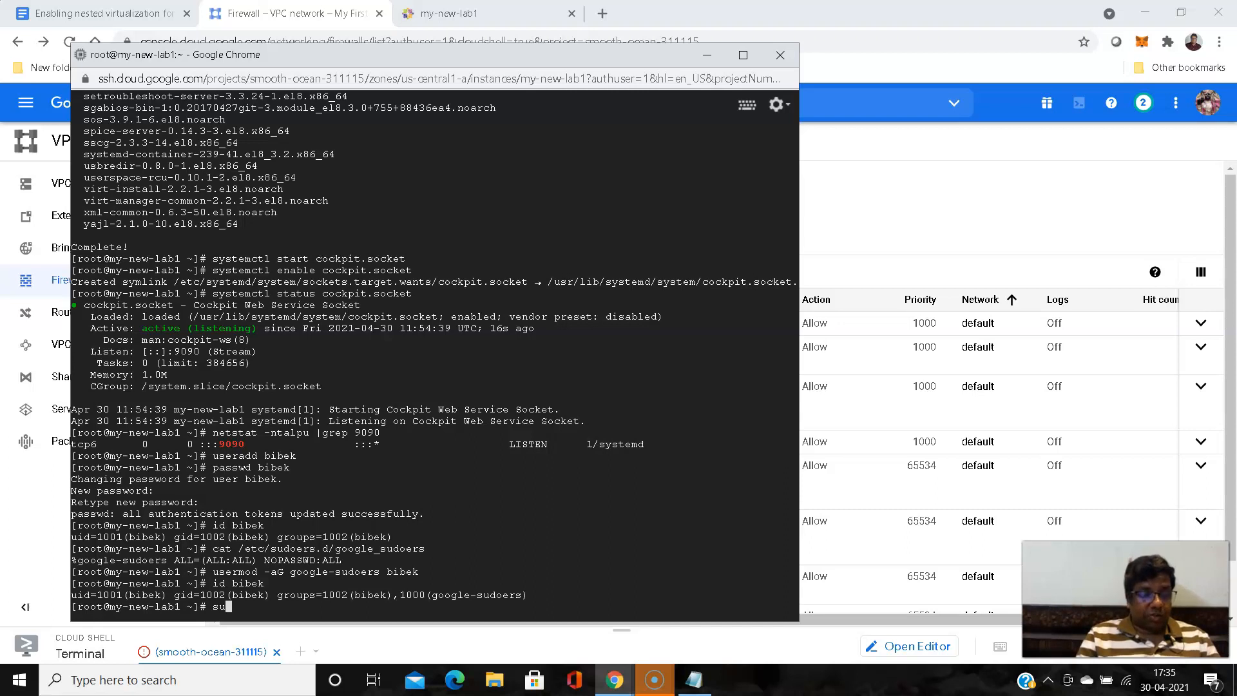
{"action": "type", "text": " - "}
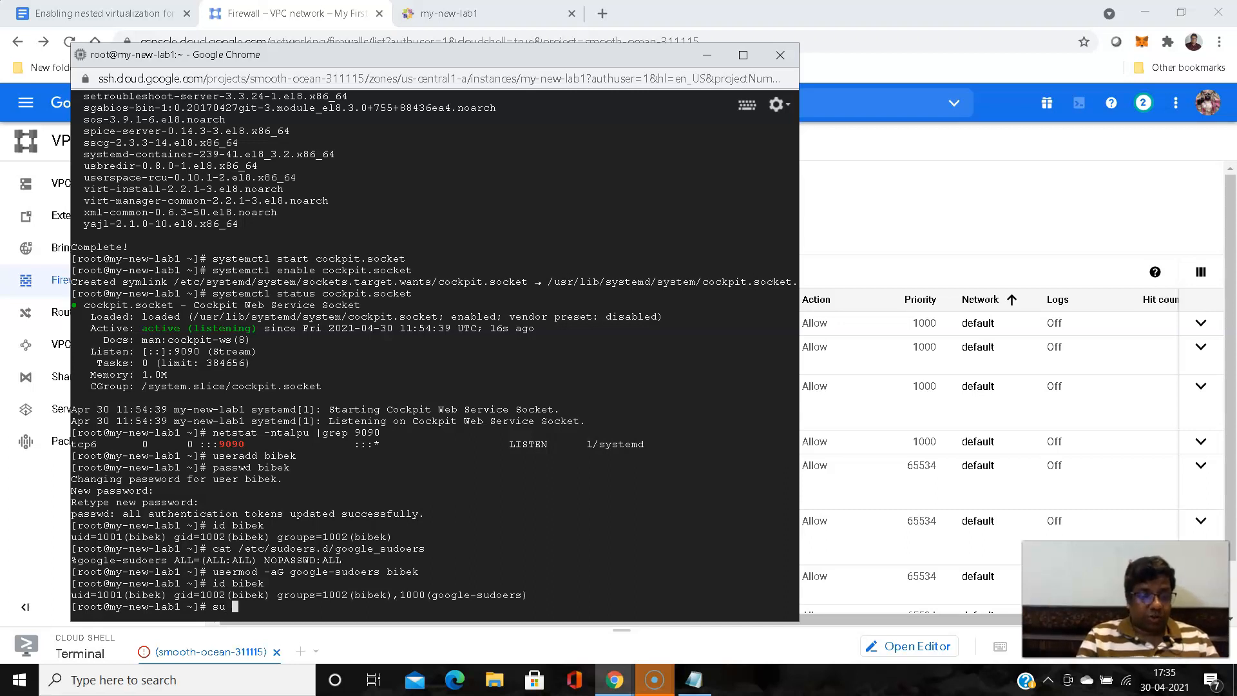
{"action": "type", "text": "bibek"}
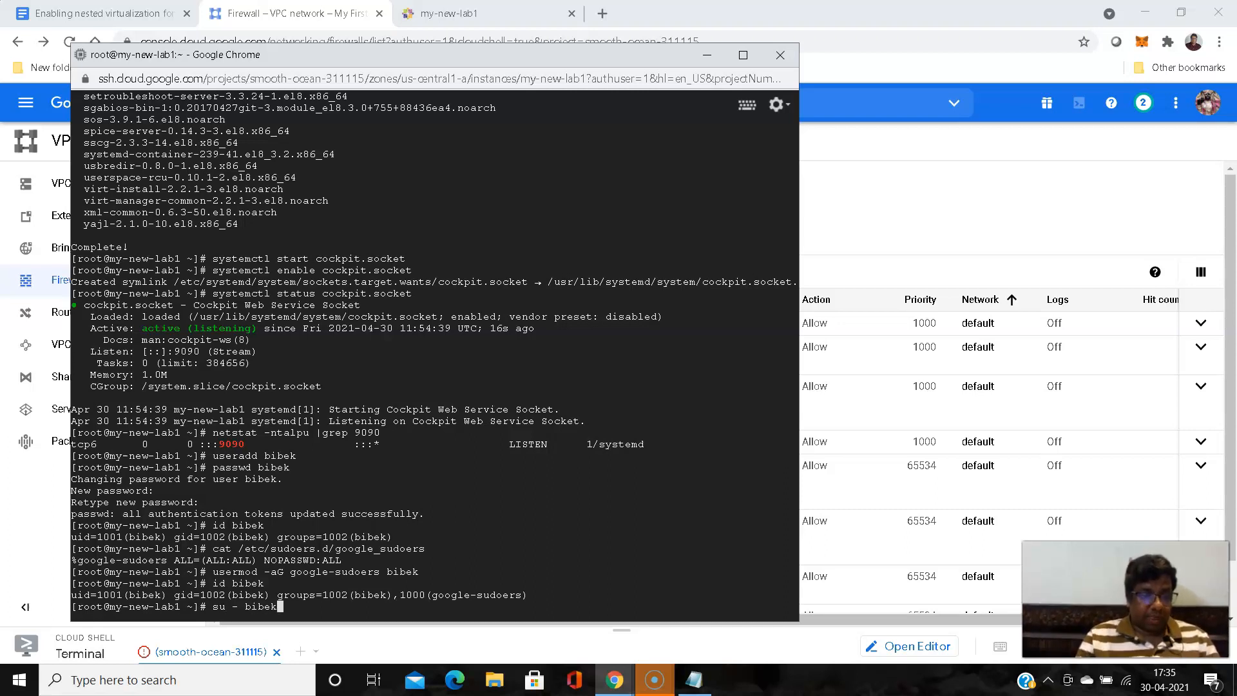
{"action": "key", "text": "Return"}
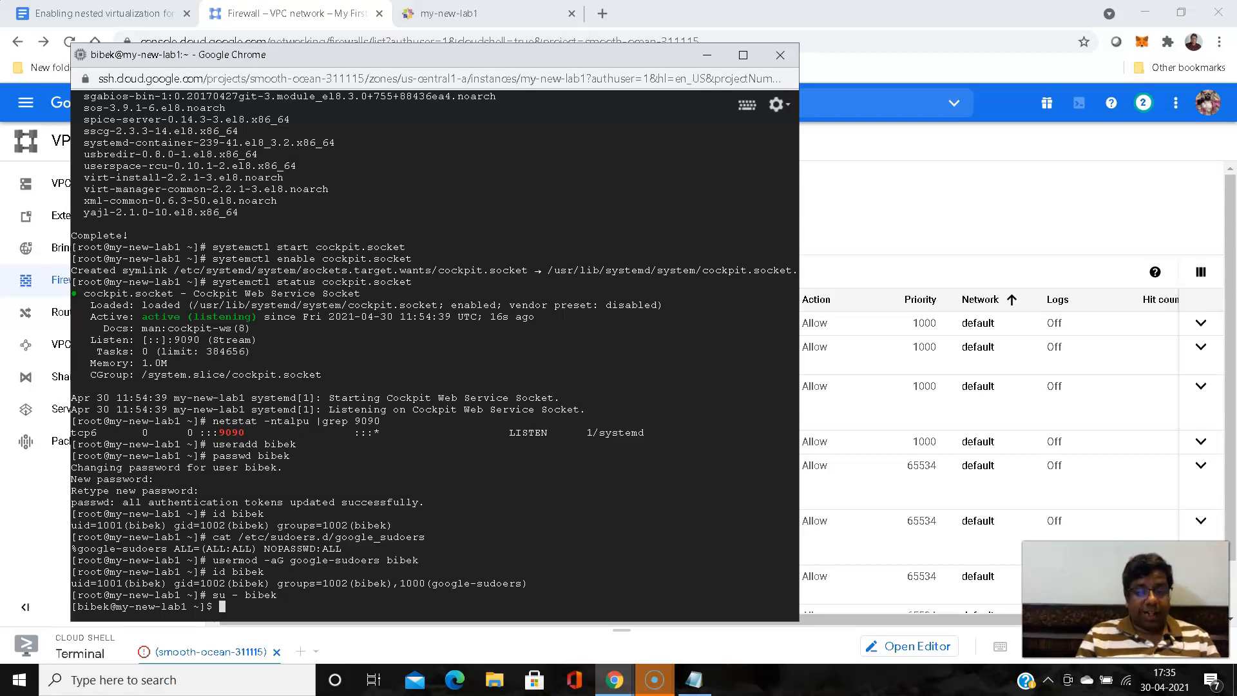
- Generate an RSA key pair with ssh-keygen -t rsa, accepting the default save location and leaving the passphrase empty
{"action": "type", "text": "k"}
{"action": "key", "text": "BackSpace"}
{"action": "type", "text": "ss"}
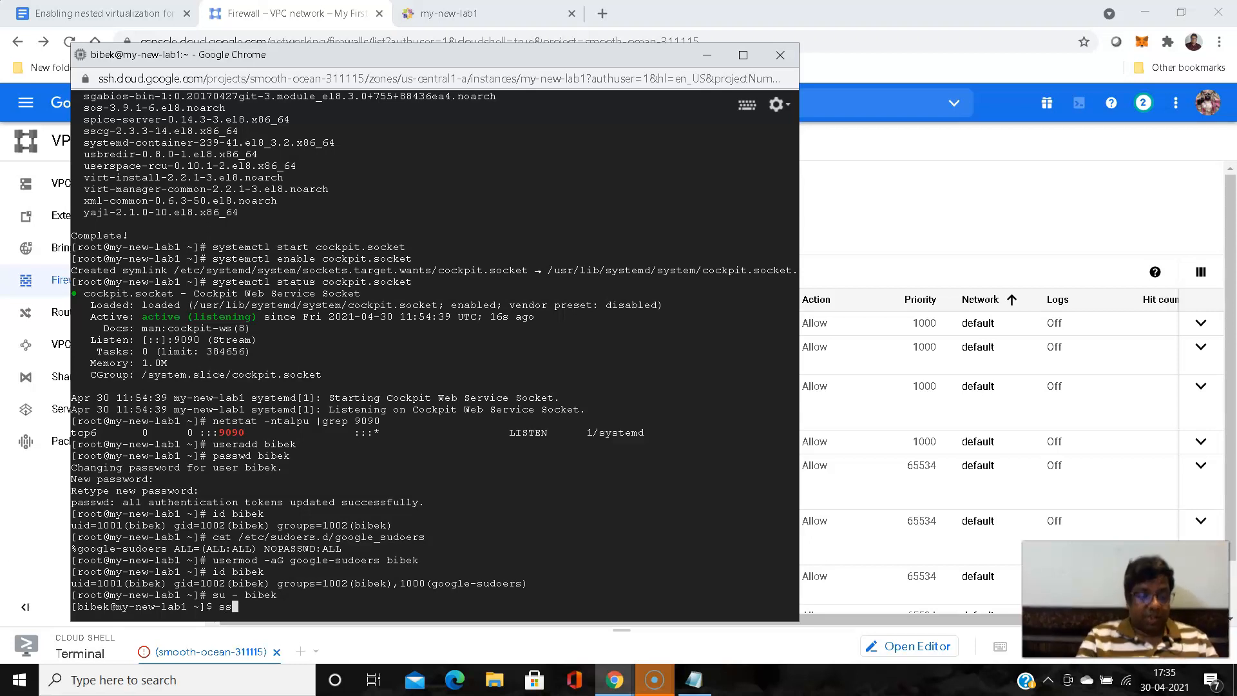
{"action": "type", "text": "h-key"}
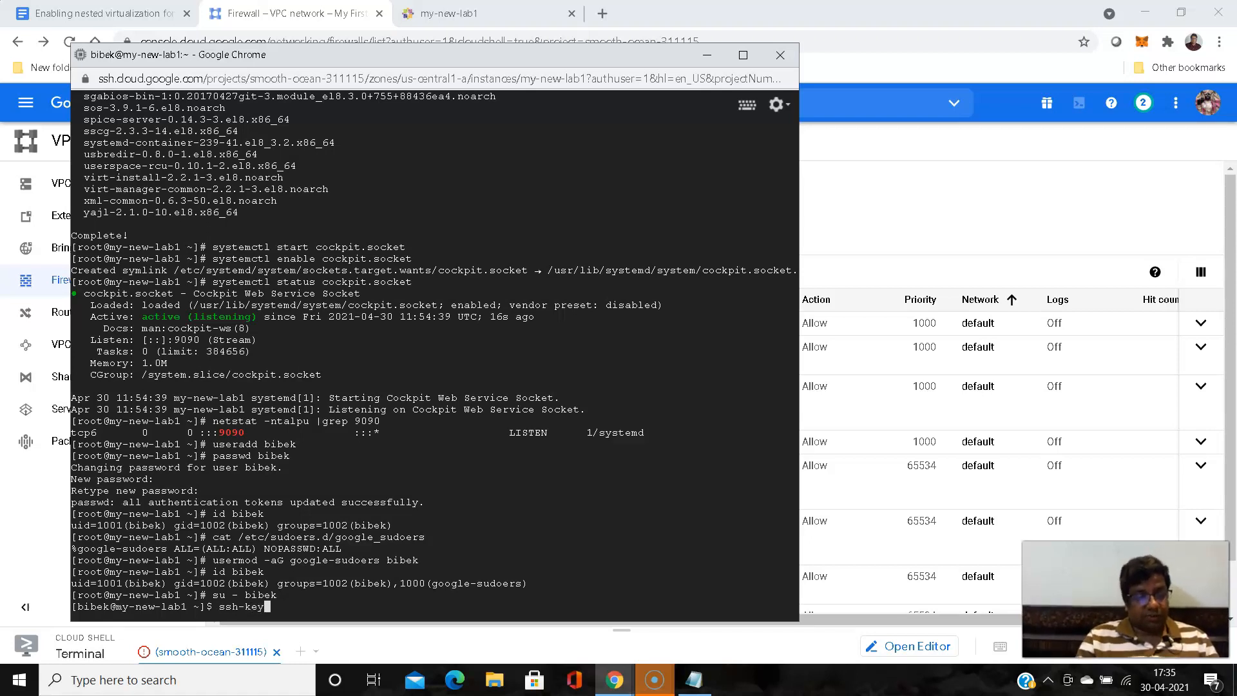
{"action": "type", "text": "gen -t rsa"}
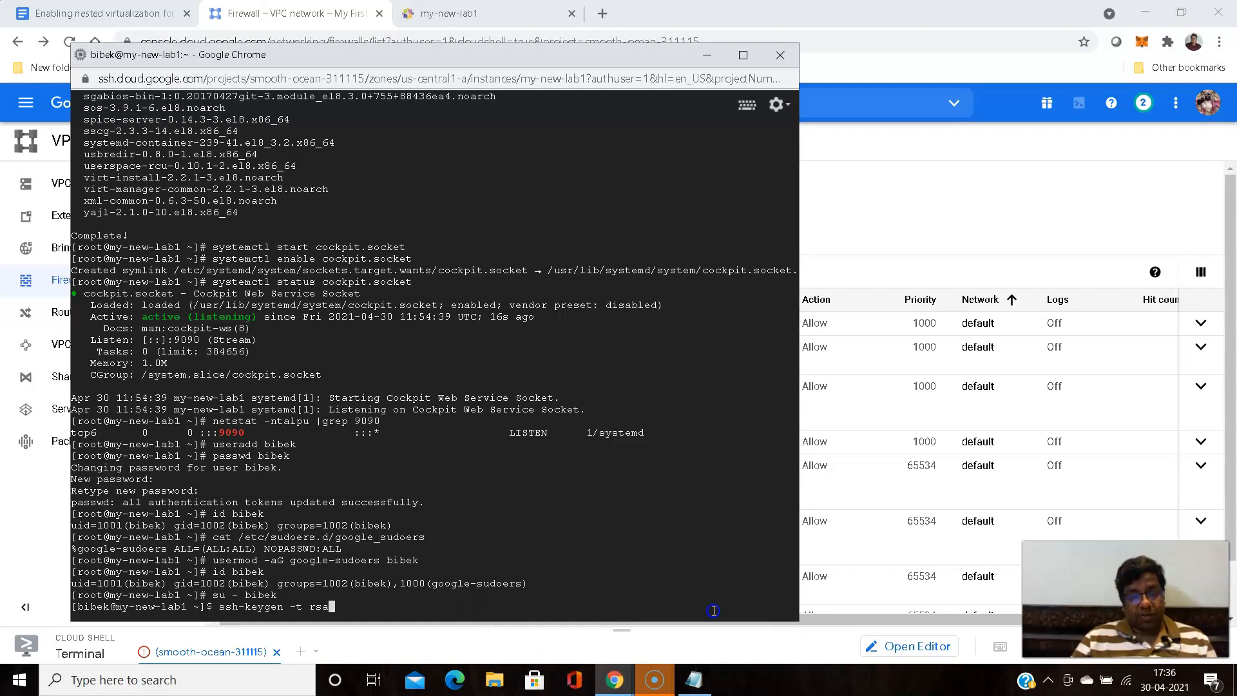
{"action": "left_click", "coordinate": [777, 105]}
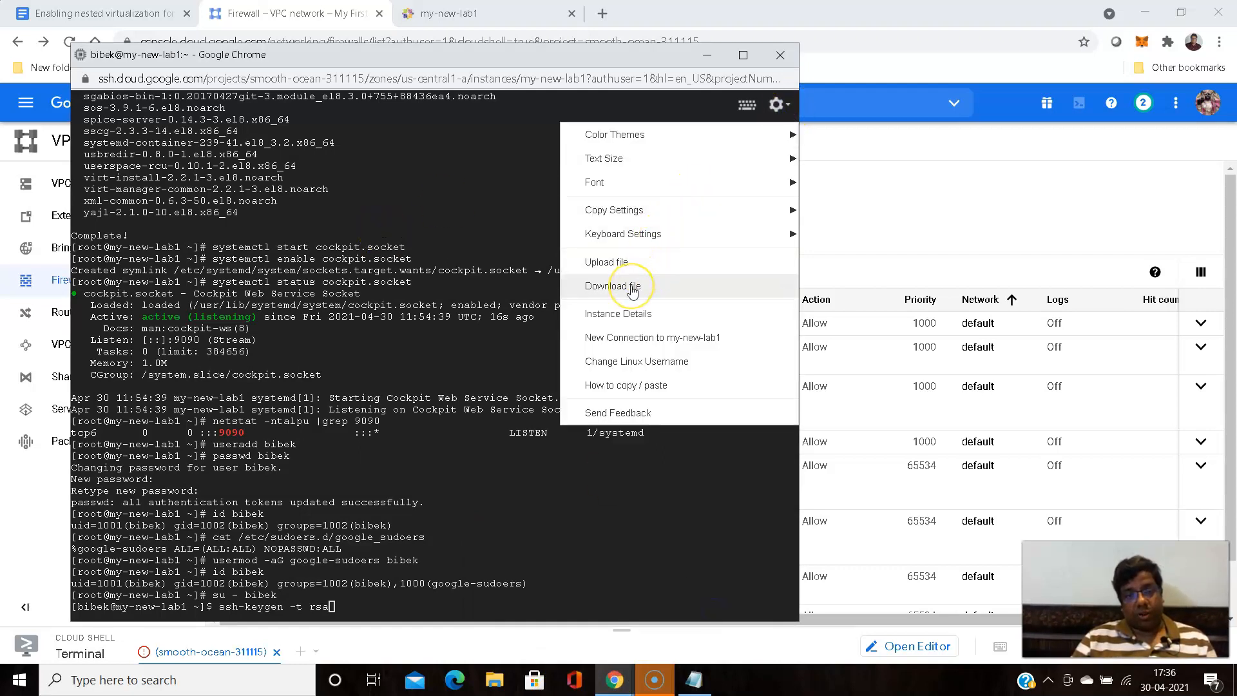
{"action": "left_click", "coordinate": [484, 195]}
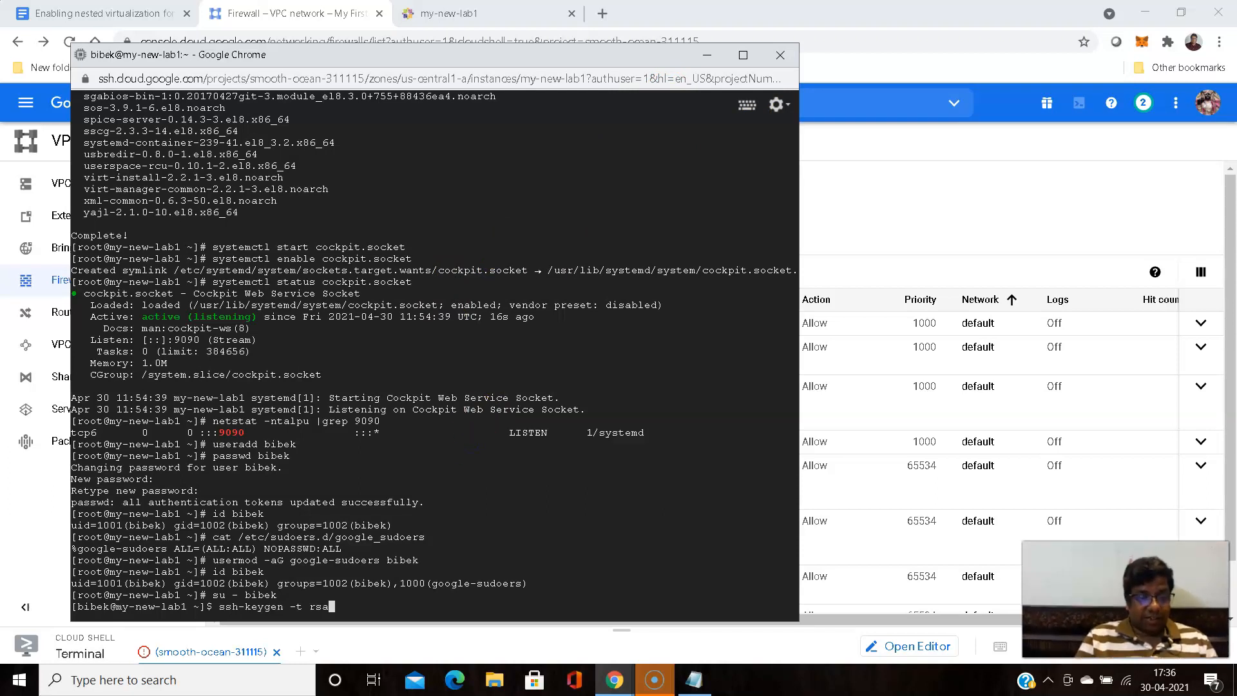
{"action": "key", "text": "Return"}
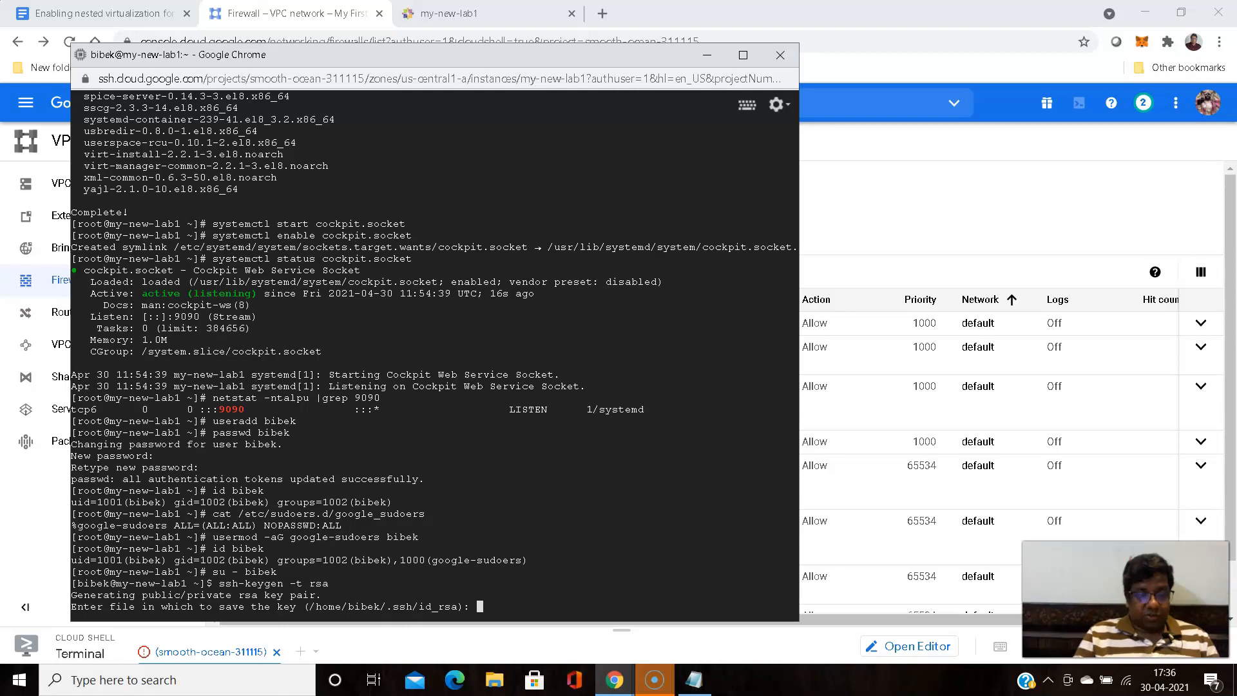
{"action": "key", "text": "Return"}
{"action": "key", "text": "Return"}
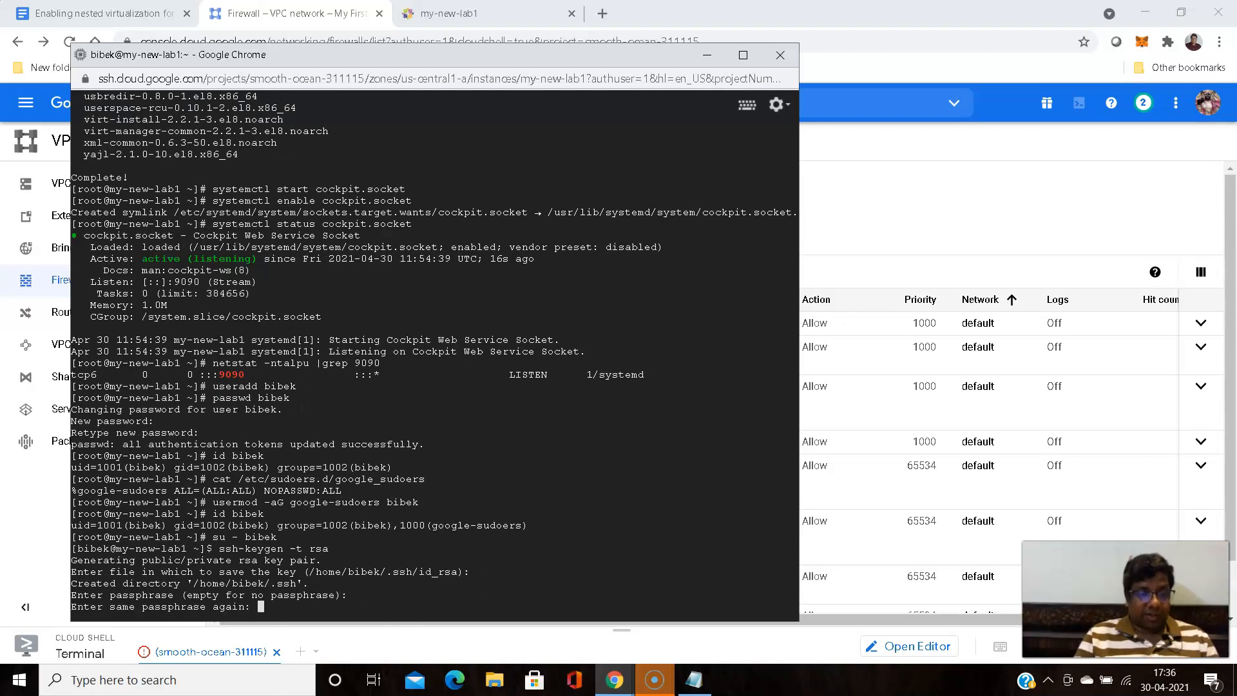
{"action": "key", "text": "Return"}
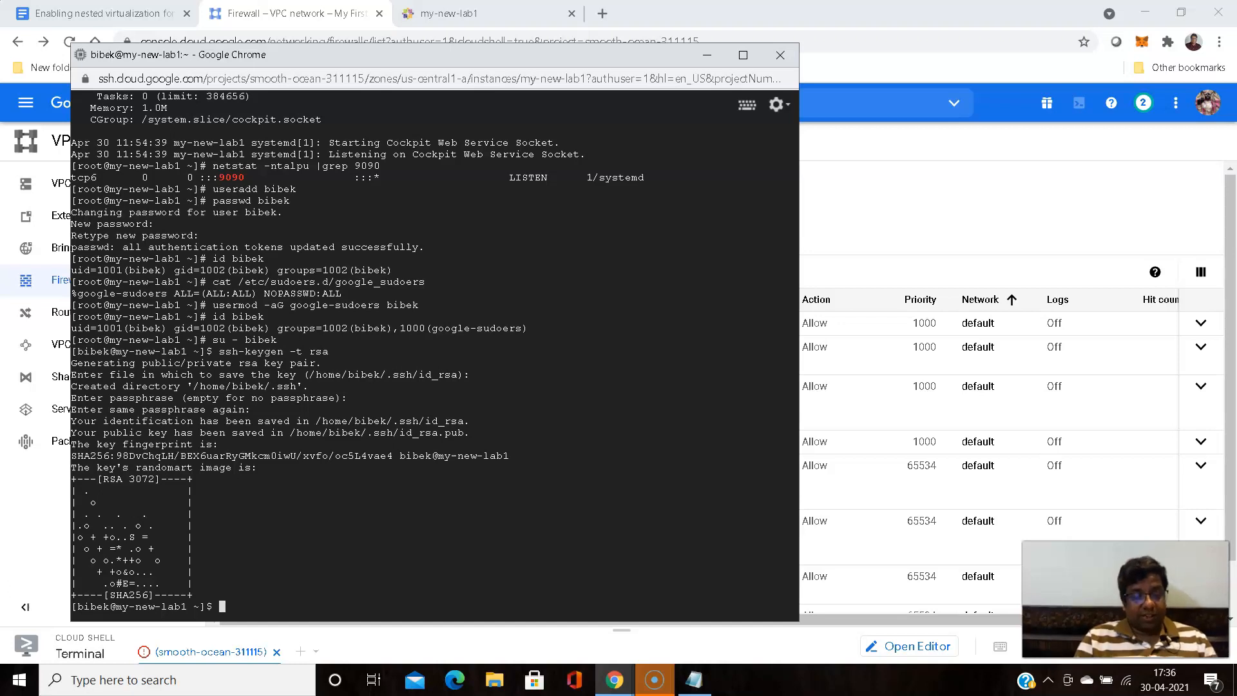
- Change into the .ssh directory and list its files to identify the private and public keys
{"action": "type", "text": "cd .ssh/"}
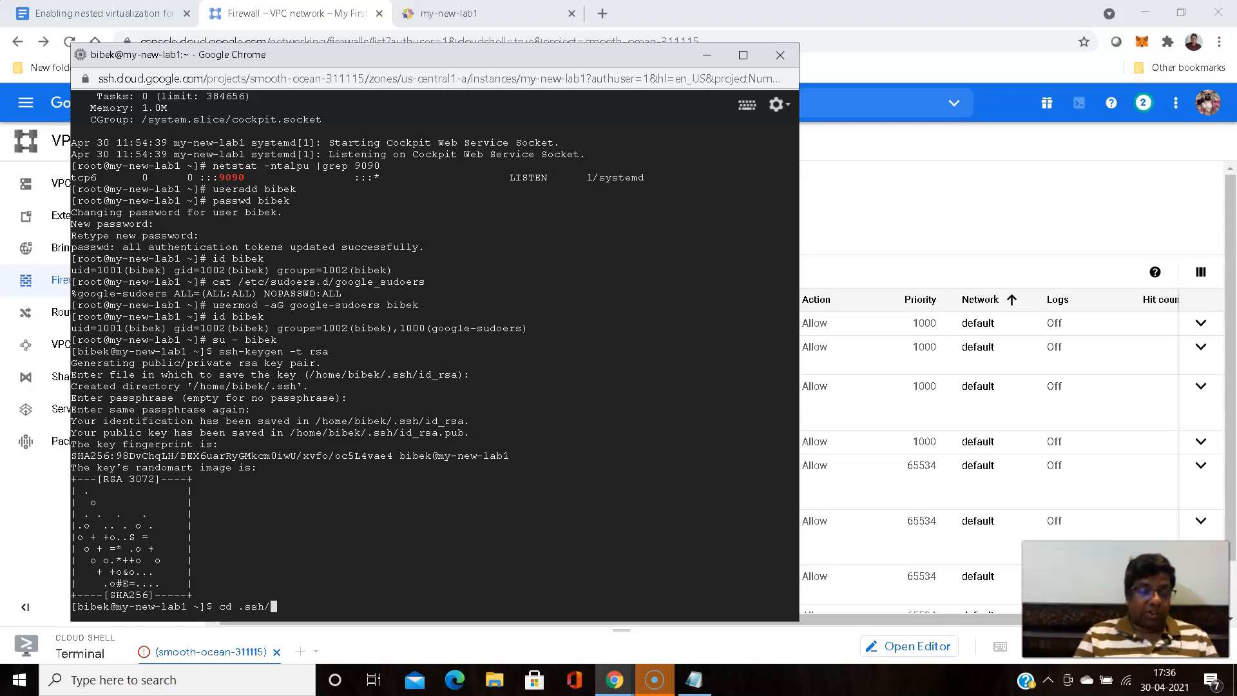
{"action": "key", "text": "Return"}
{"action": "type", "text": "ls"}
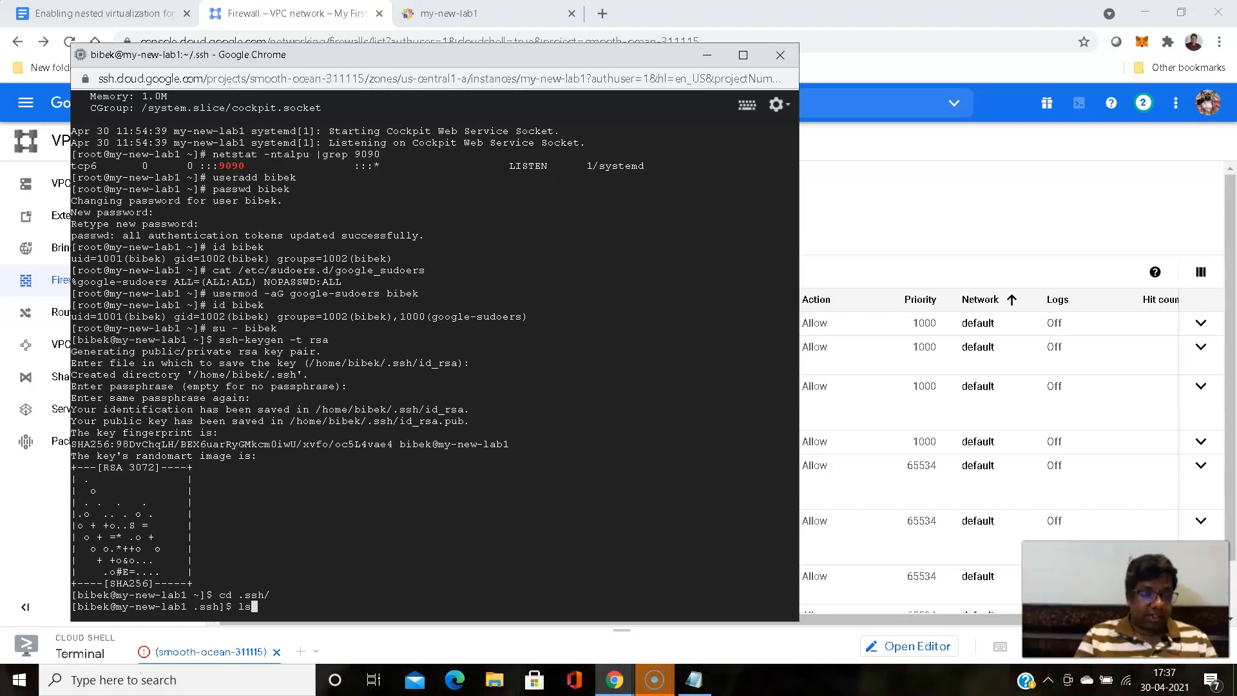
{"action": "key", "text": "Return"}
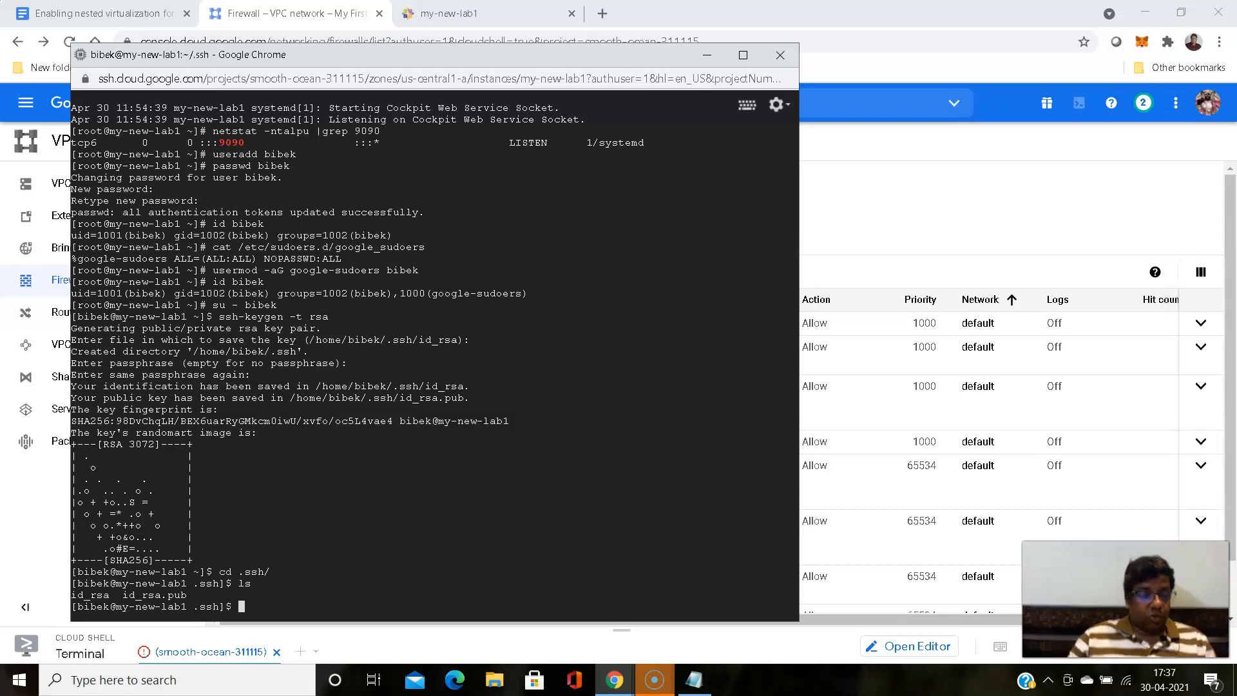
{"action": "left_click_drag", "start_coordinate": [125, 594], "coordinate": [69, 596]}
{"action": "left_click", "coordinate": [346, 566]}
{"action": "left_click", "coordinate": [108, 601]}
{"action": "left_click_drag", "start_coordinate": [124, 596], "coordinate": [189, 594]}
{"action": "key", "text": "ctrl+c"}
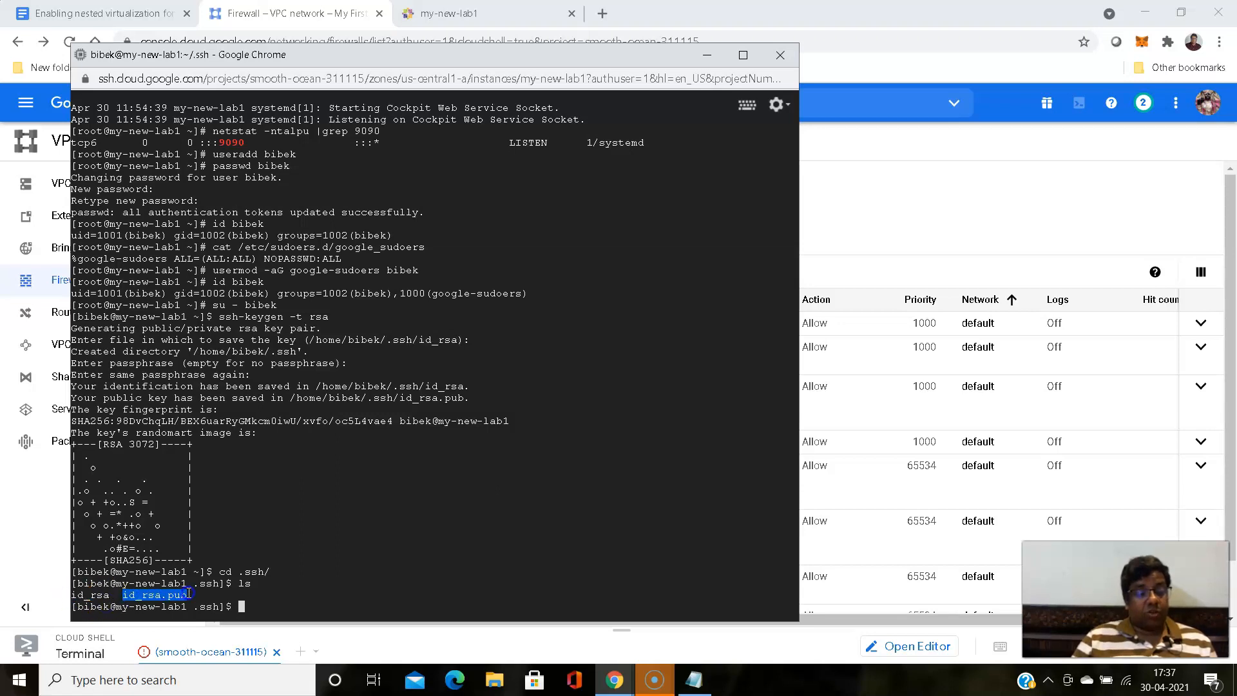
- Copy the public key file id_rsa.pub to authorized_keys in the .ssh directory with cp
{"action": "left_click", "coordinate": [395, 572]}
{"action": "type", "text": "cp"}
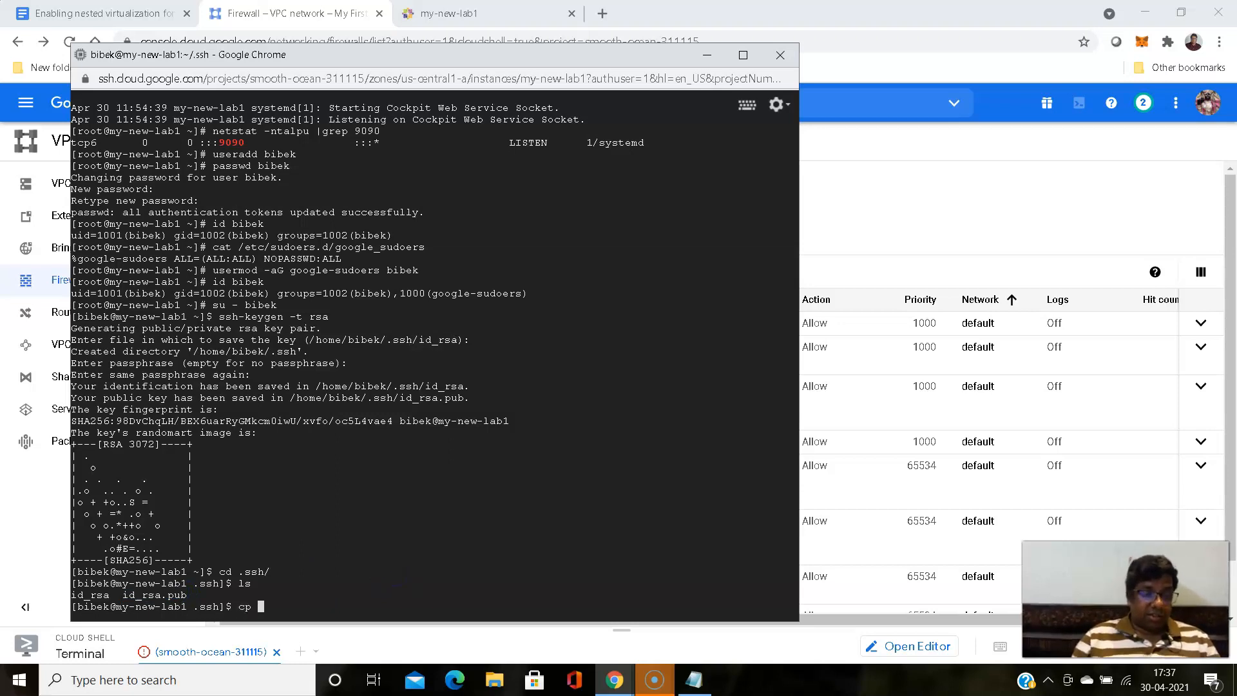
{"action": "double_click", "coordinate": [156, 604]}
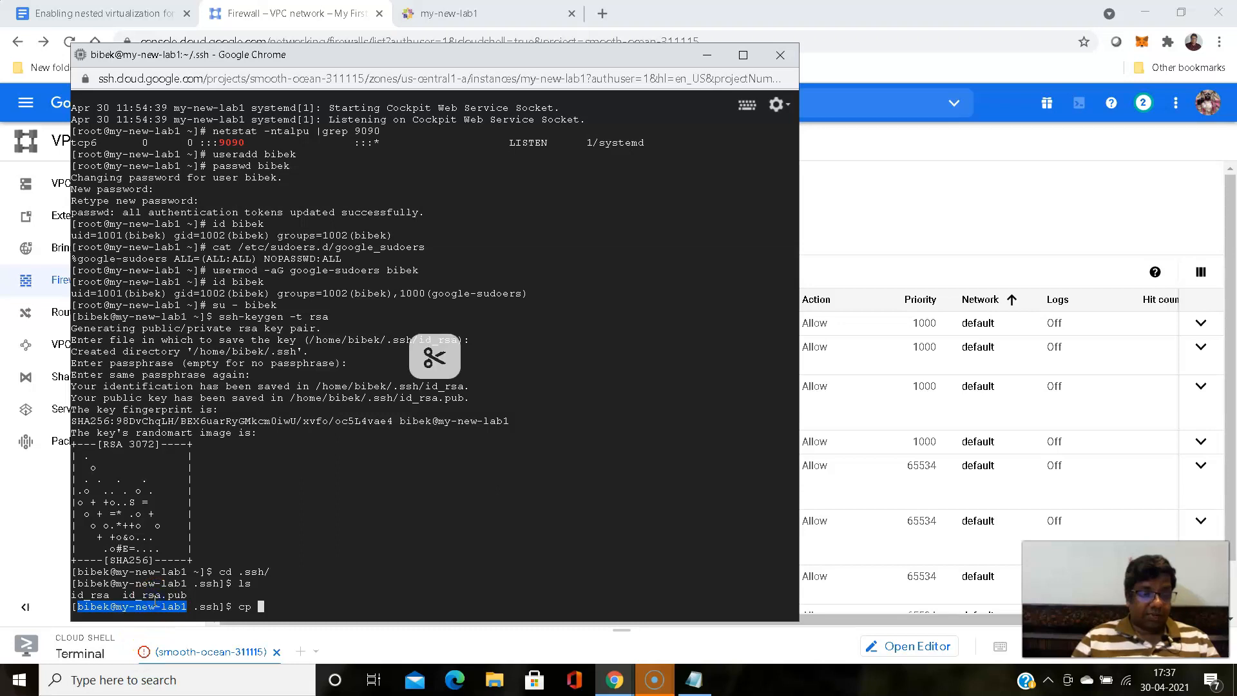
{"action": "double_click", "coordinate": [154, 595]}
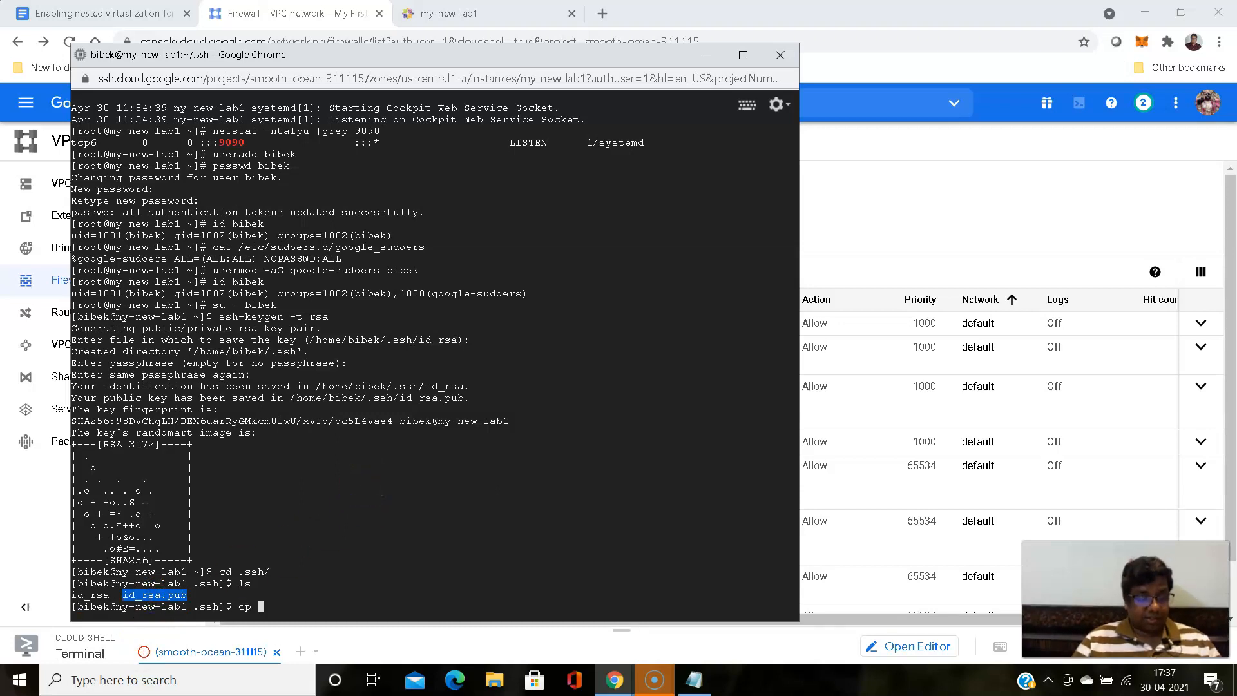
{"action": "key", "text": "ctrl+shift+v"}
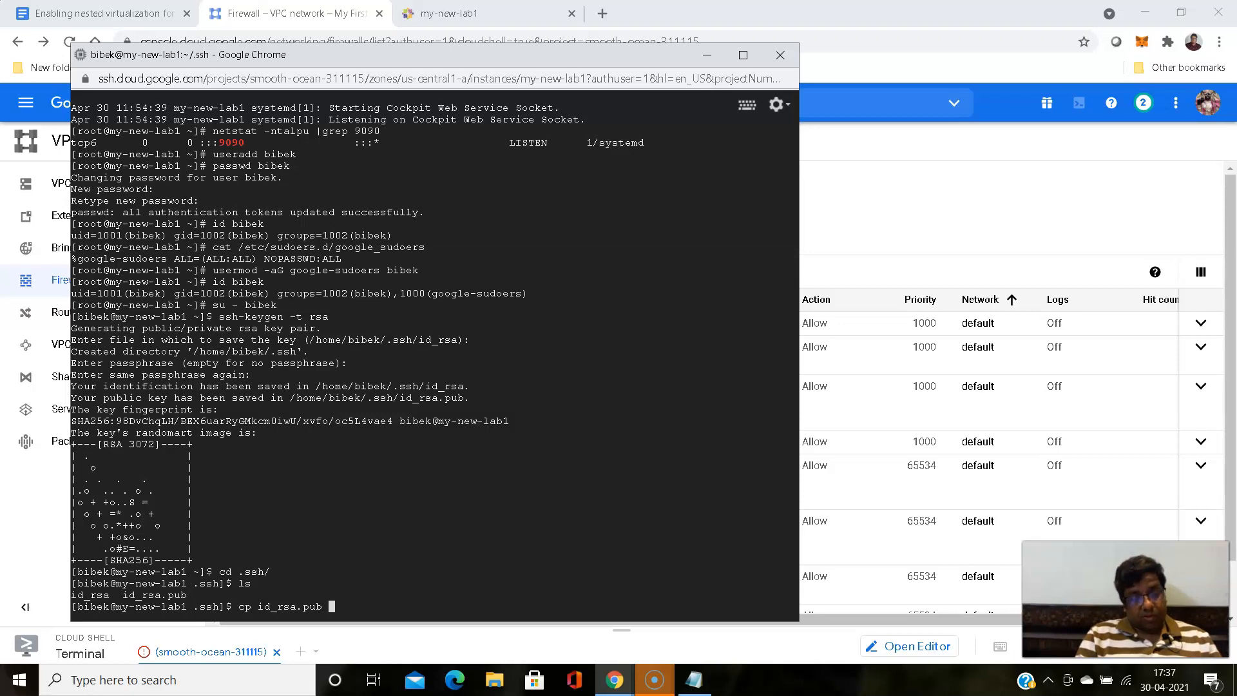
{"action": "type", "text": "a"}
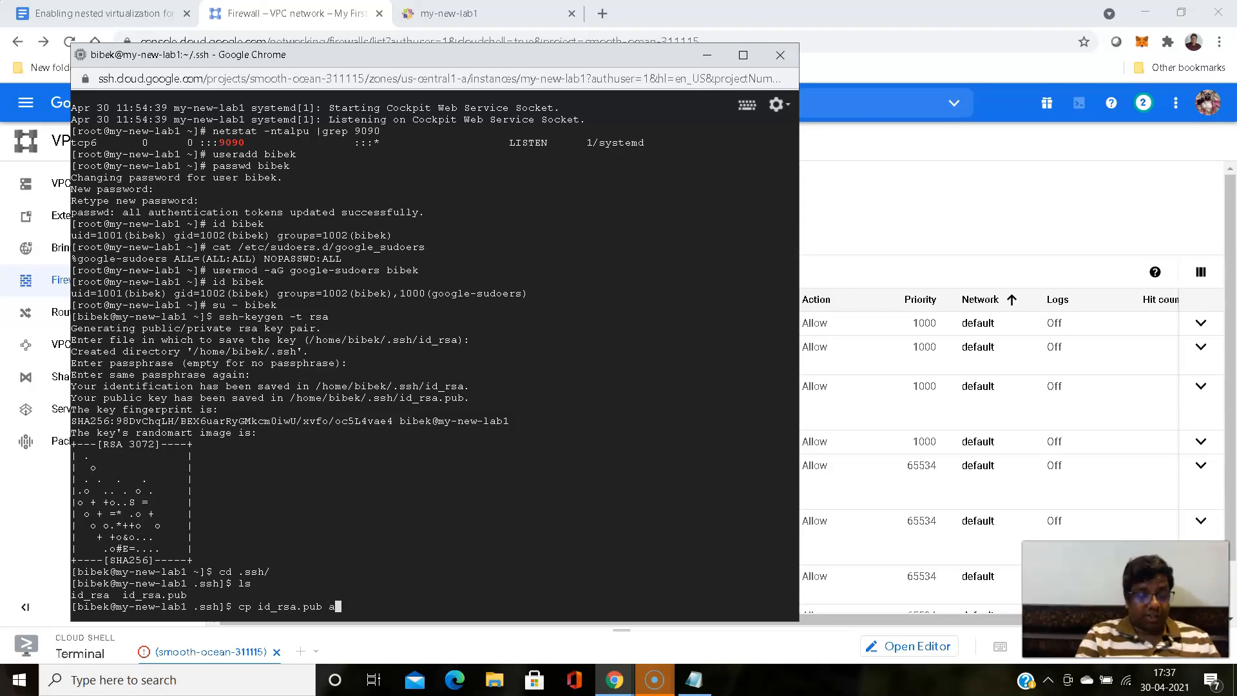
{"action": "type", "text": "uthorized"}
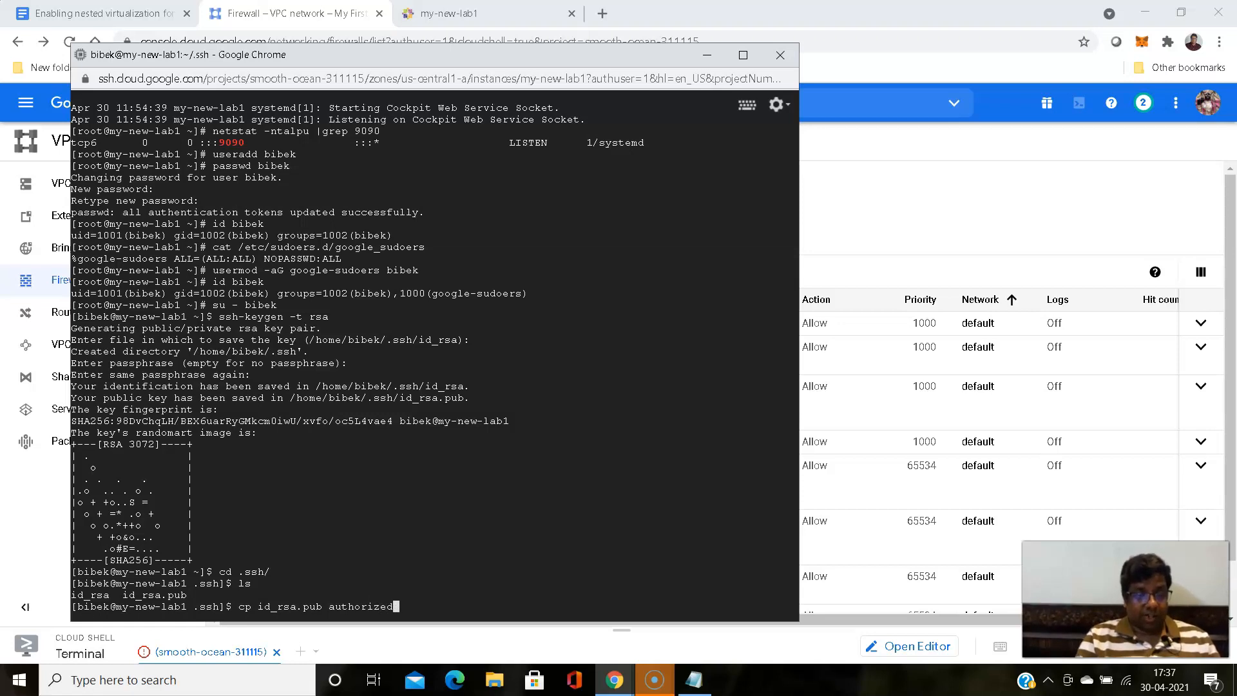
{"action": "type", "text": "_keys"}
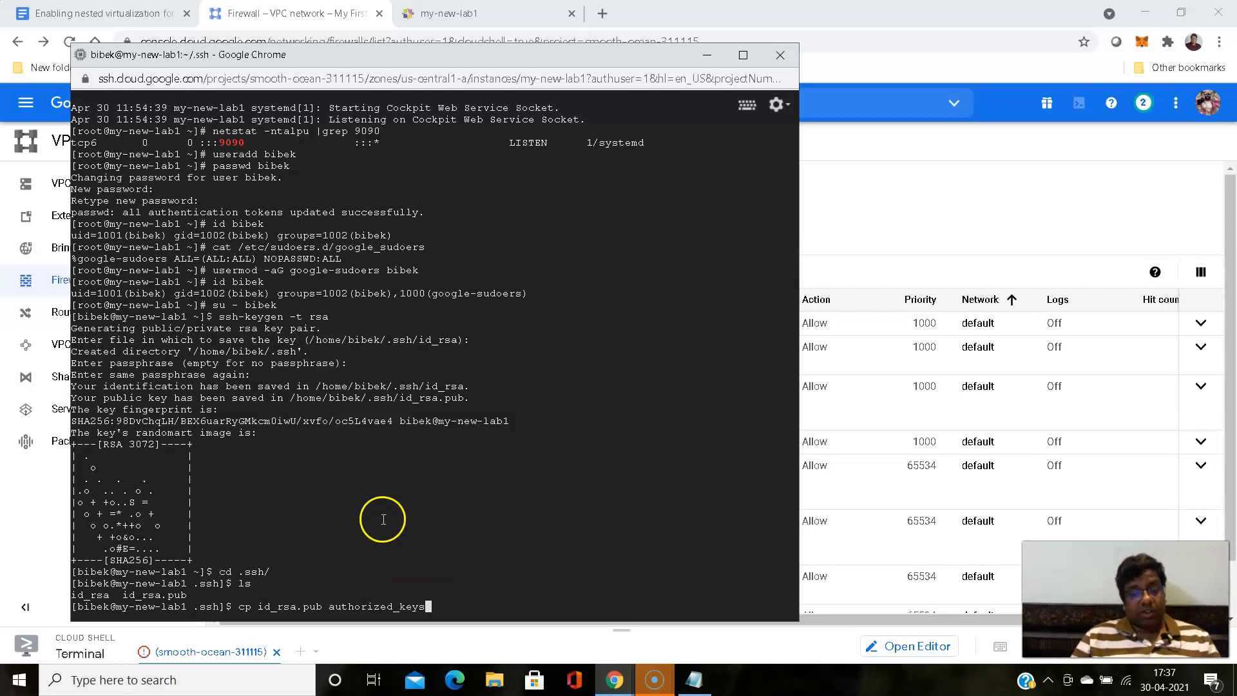
{"action": "left_click_drag", "start_coordinate": [69, 595], "coordinate": [111, 595]}
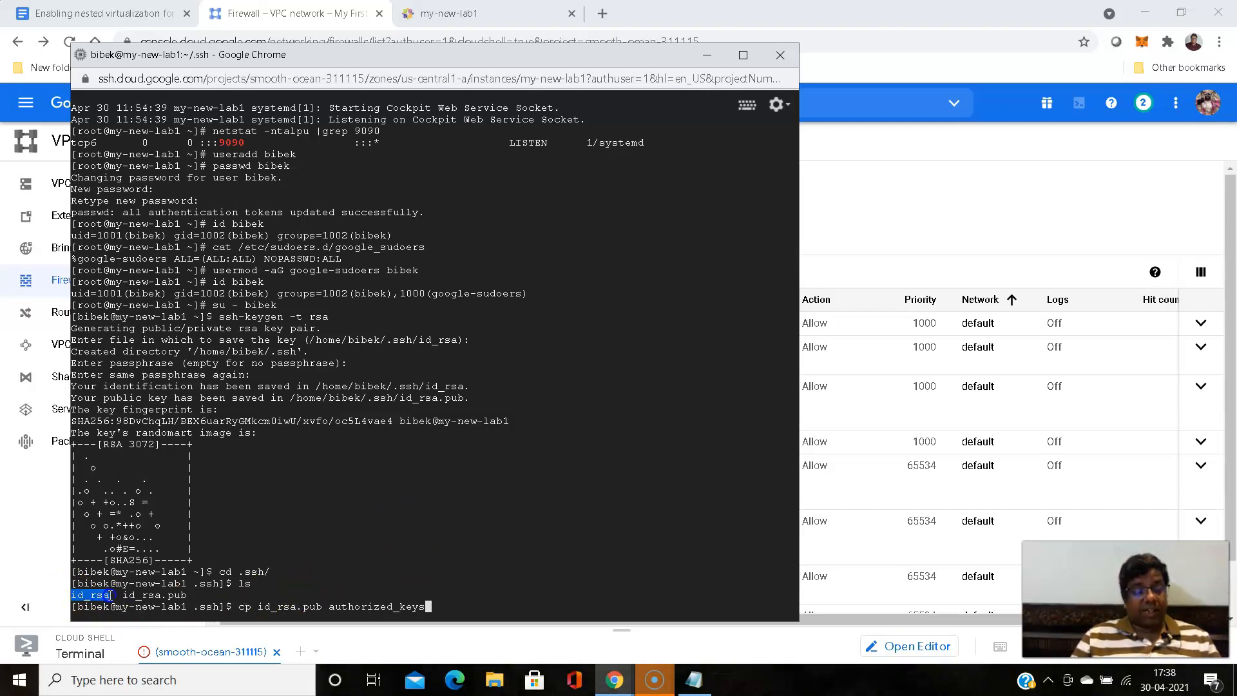
{"action": "left_click", "coordinate": [531, 595]}
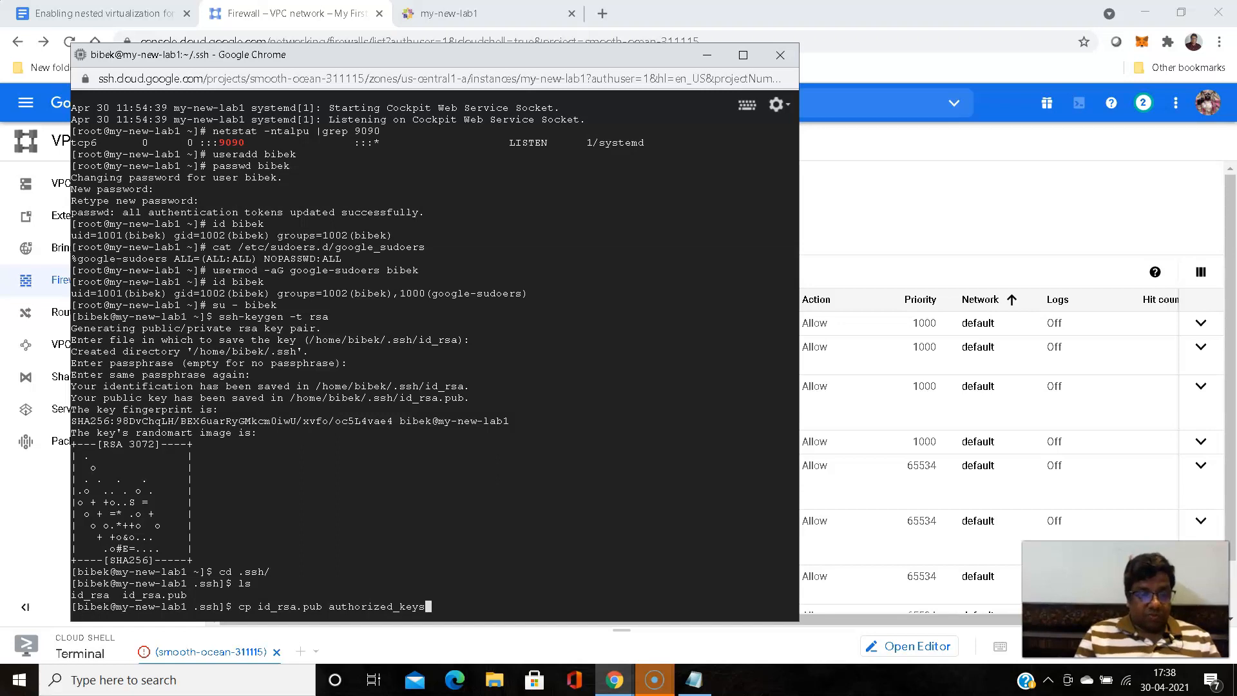
{"action": "key", "text": "Return"}
- Display the contents of the public key file id_rsa.pub with cat
{"action": "type", "text": "cat "}
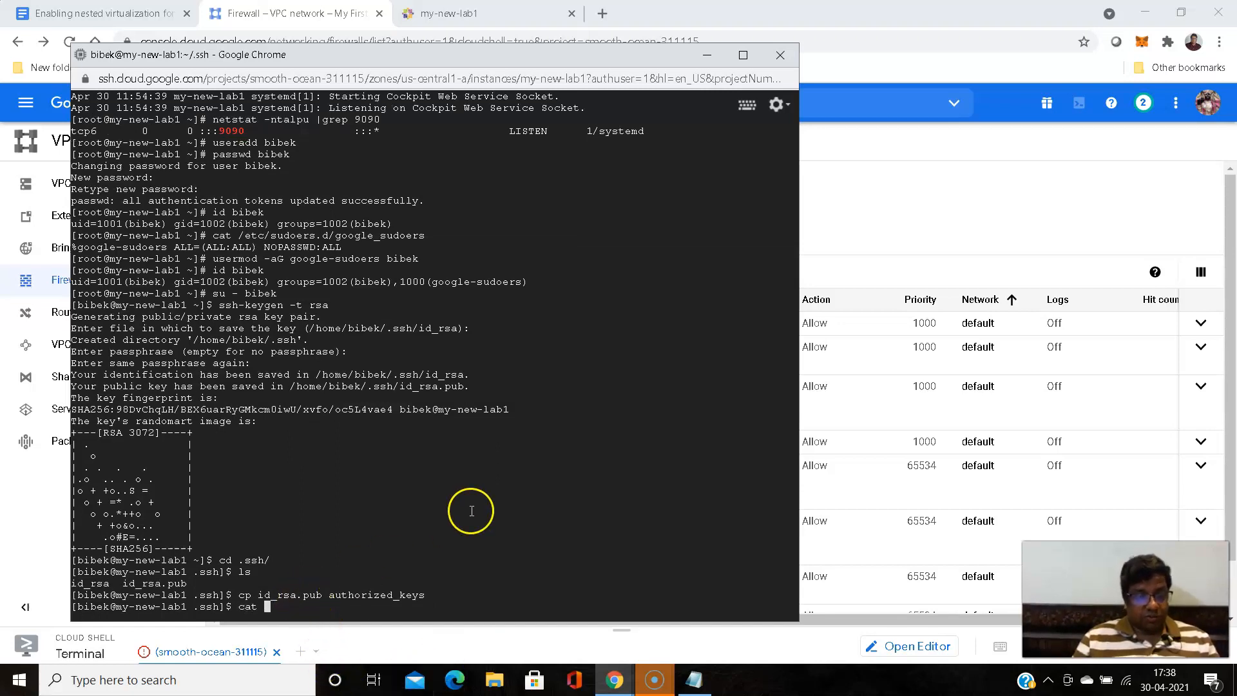
{"action": "type", "text": "id_rsa.pub"}
{"action": "key", "text": "Return"}
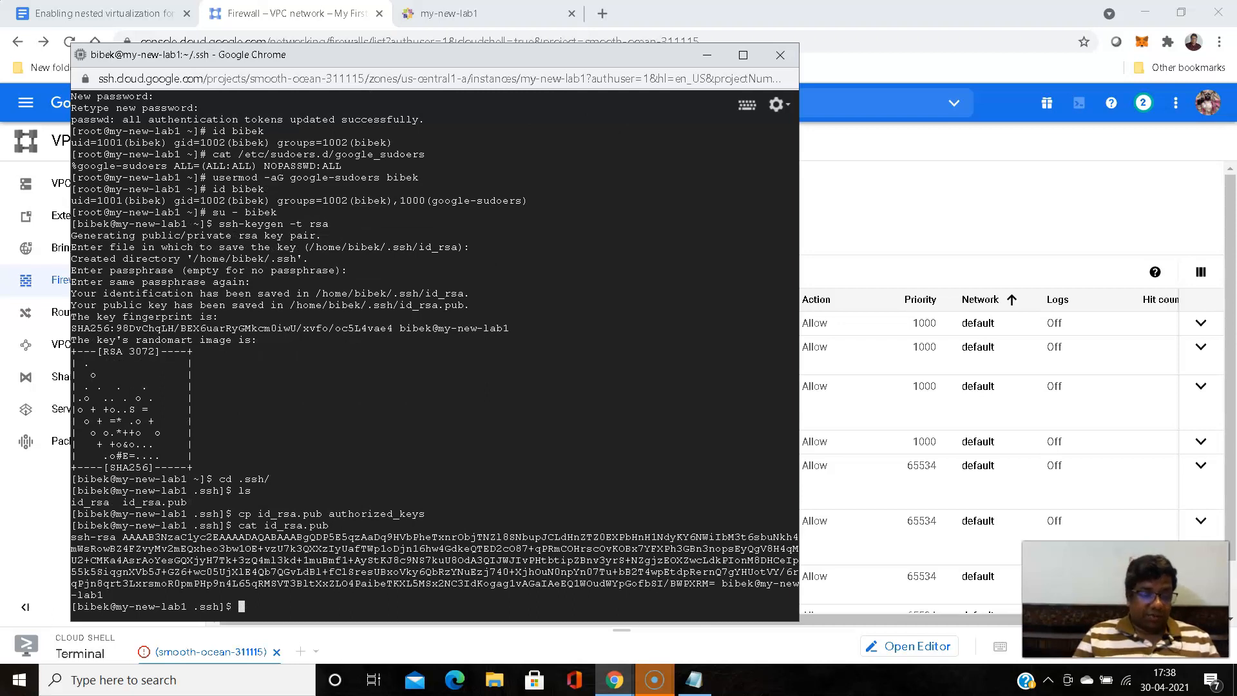
- Display the contents of authorized_keys with cat to compare them with the public key
{"action": "key", "text": "Up"}
{"action": "key", "text": "BackSpace"}
{"action": "key", "text": "BackSpace"}
{"action": "key", "text": "BackSpace"}
{"action": "key", "text": "BackSpace"}
{"action": "key", "text": "BackSpace"}
{"action": "key", "text": "BackSpace"}
{"action": "key", "text": "BackSpace"}
{"action": "key", "text": "BackSpace"}
{"action": "key", "text": "BackSpace"}
{"action": "key", "text": "BackSpace"}
{"action": "key", "text": "BackSpace"}
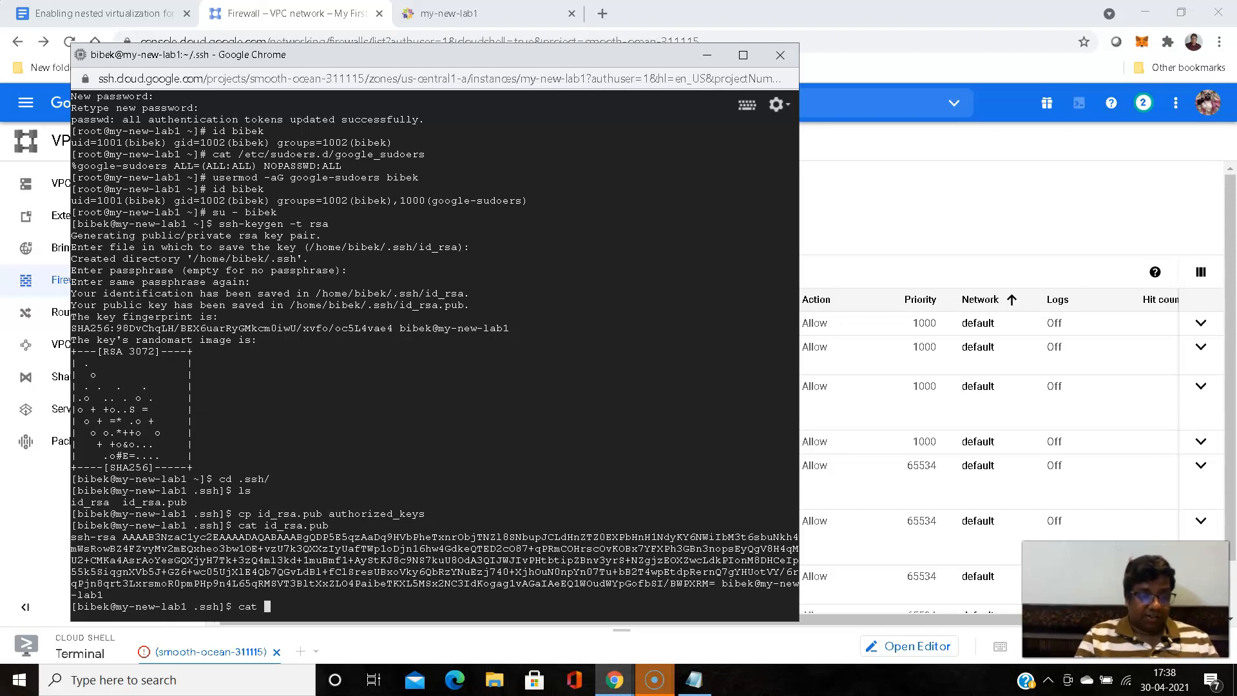
{"action": "type", "text": "au"}
{"action": "key", "text": "Tab"}
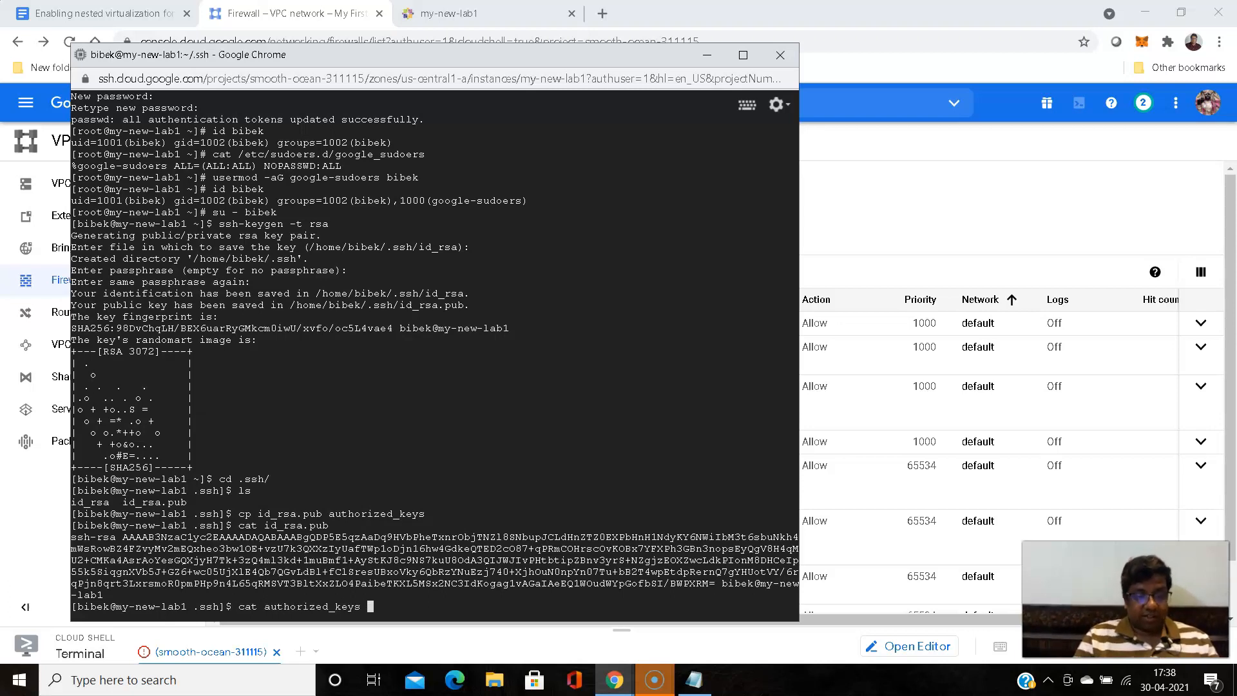
{"action": "key", "text": "Return"}
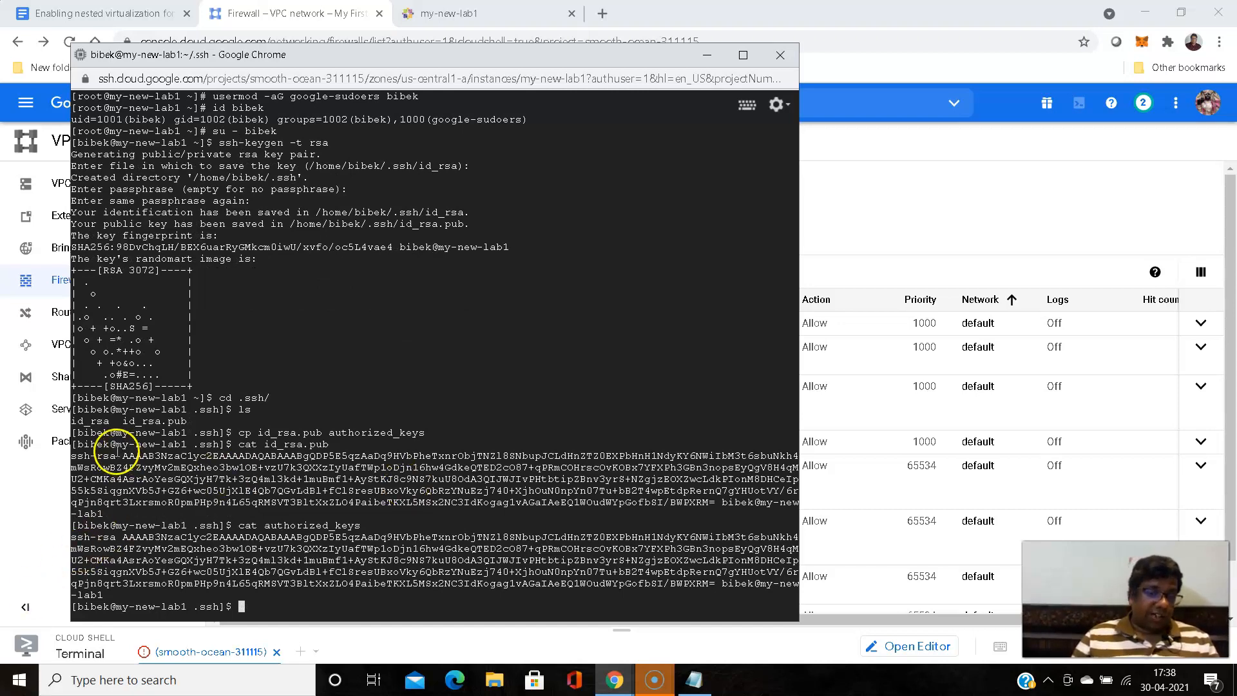
- Compose a cp command that takes the private key file id_rsa as source and /tmp/ as the destination directory
{"action": "double_click", "coordinate": [95, 421]}
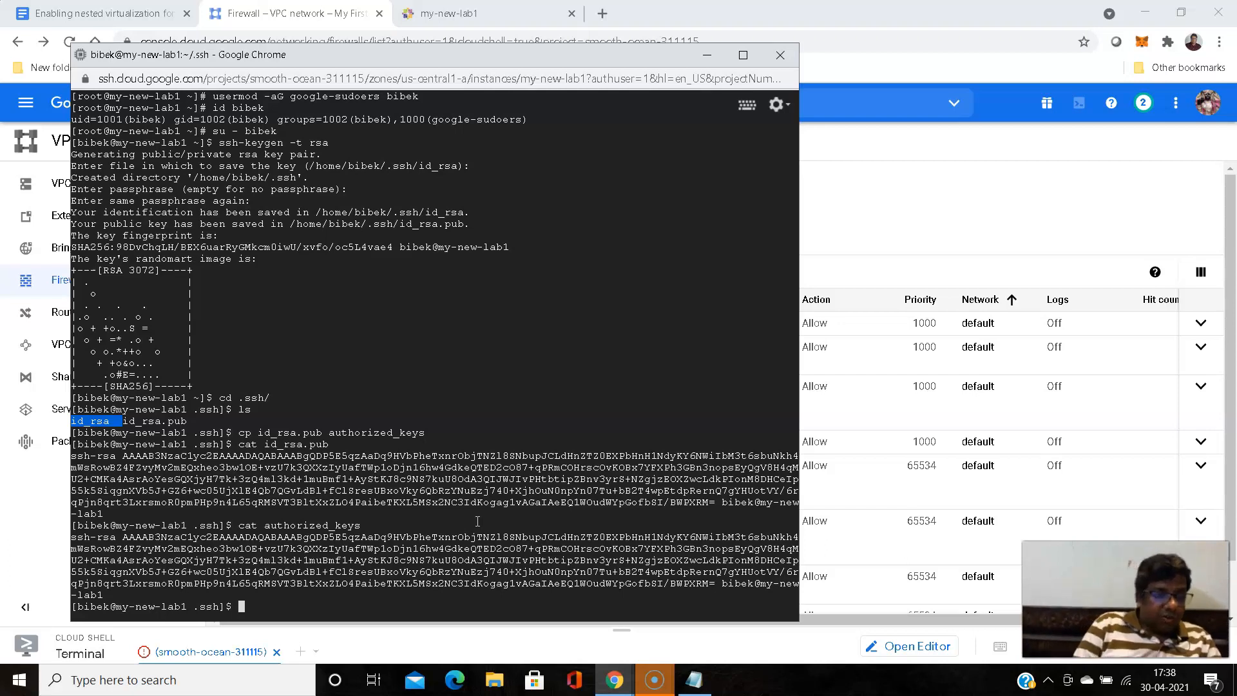
{"action": "type", "text": "cp"}
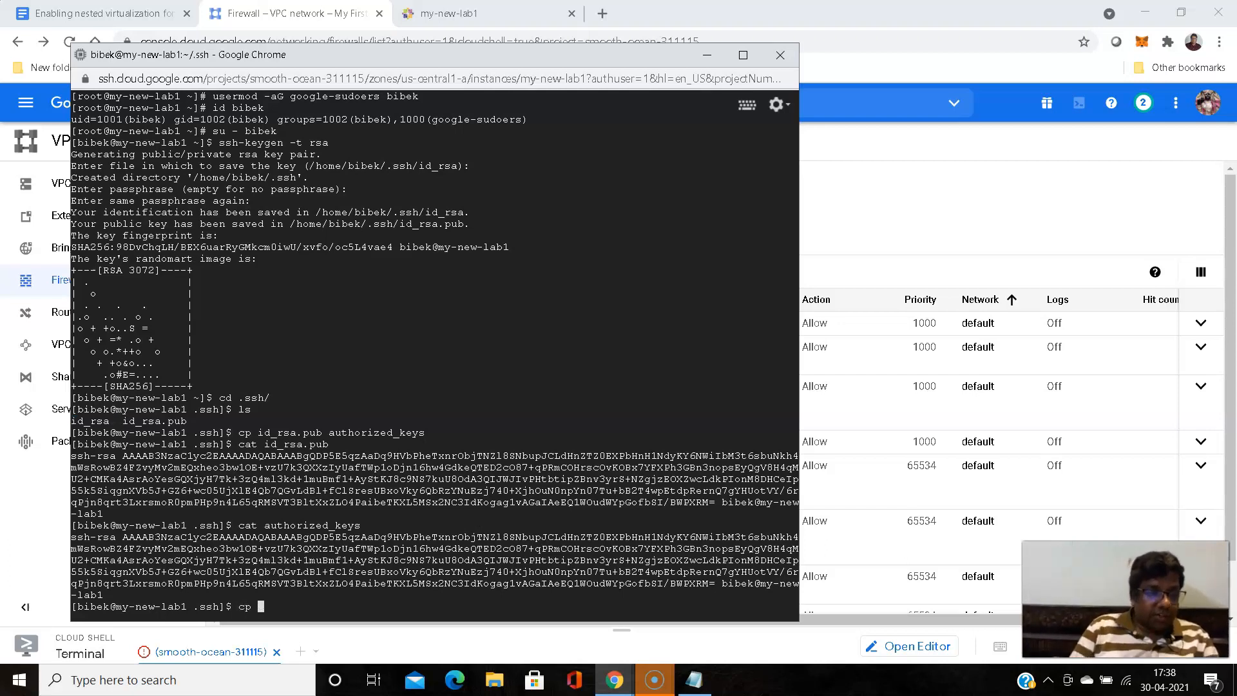
{"action": "double_click", "coordinate": [90, 420]}
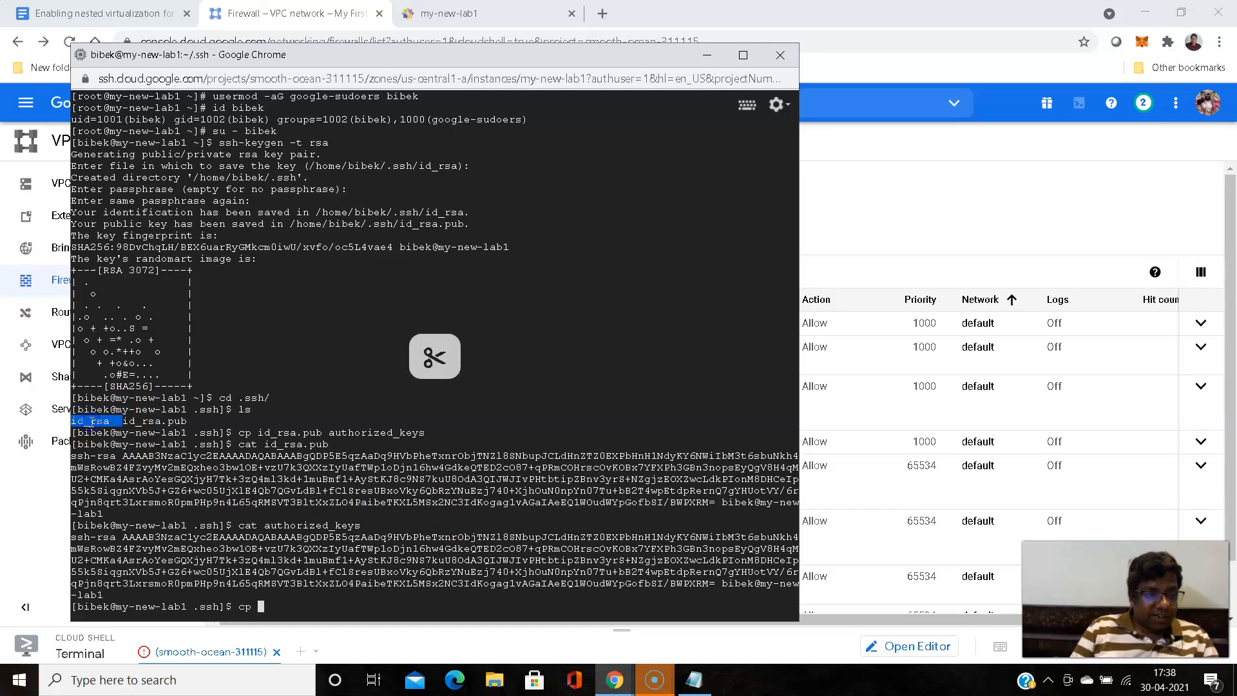
{"action": "right_click", "coordinate": [510, 485]}
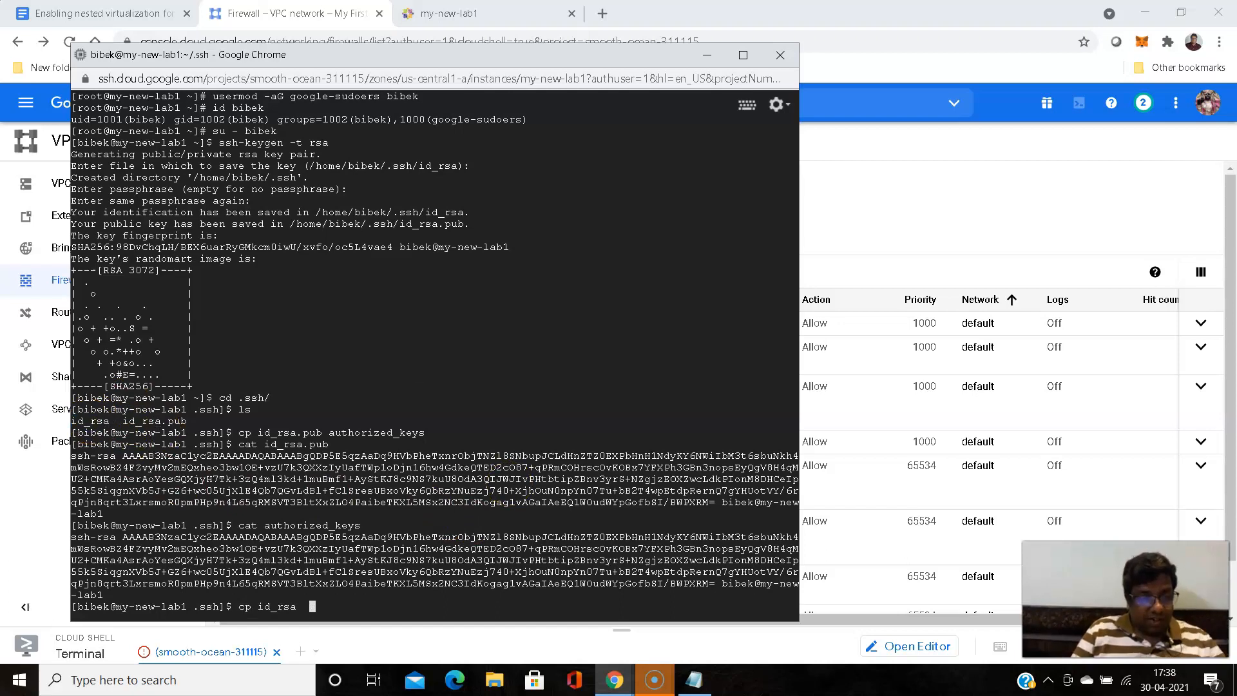
{"action": "key", "text": "BackSpace"}
{"action": "type", "text": "/tn"}
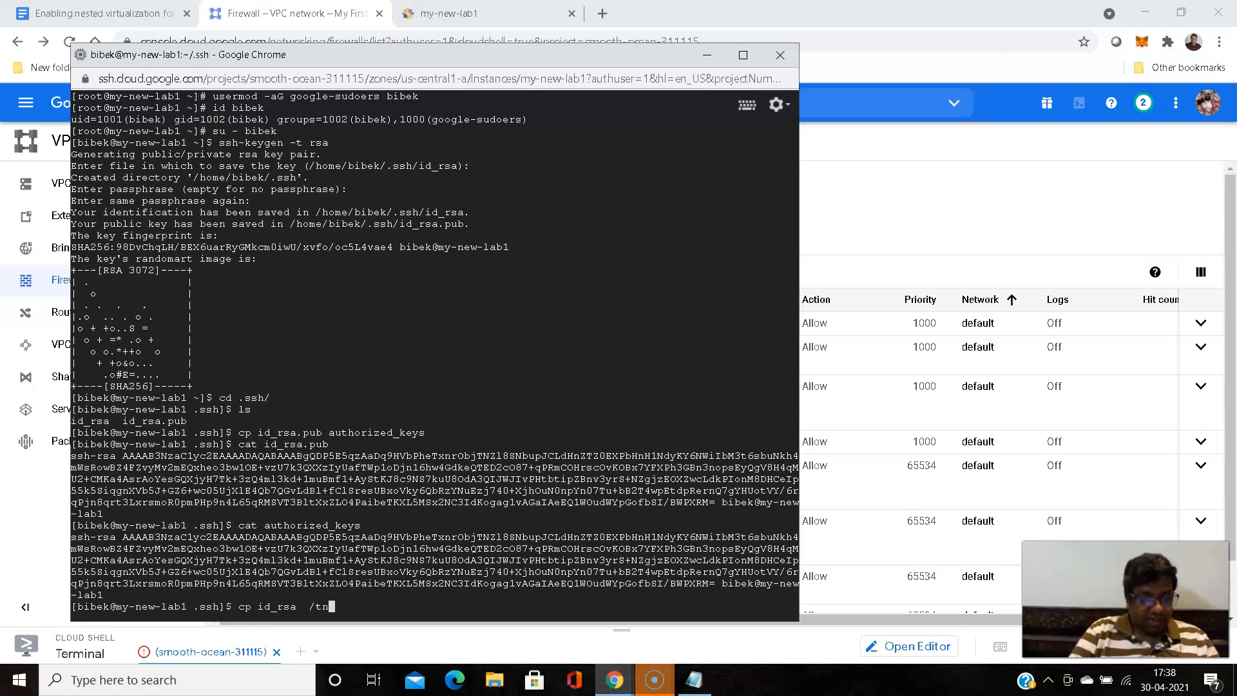
{"action": "key", "text": "BackSpace"}
{"action": "type", "text": "mp/"}
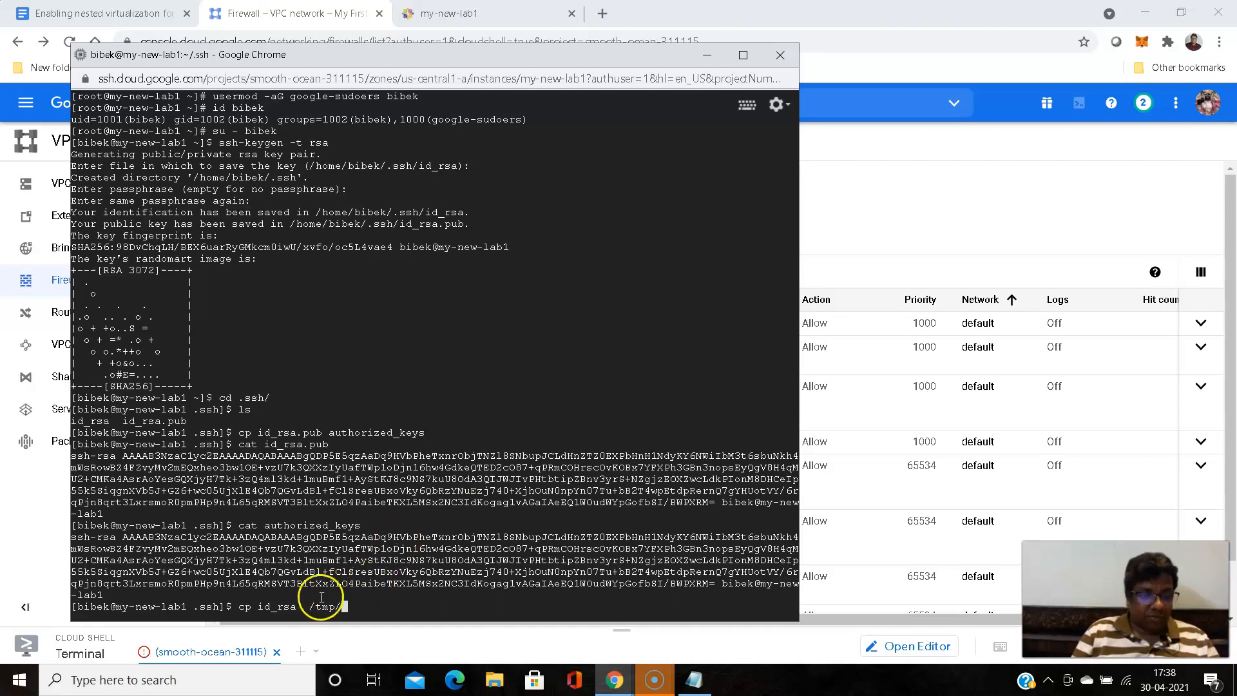
{"action": "double_click", "coordinate": [283, 606]}
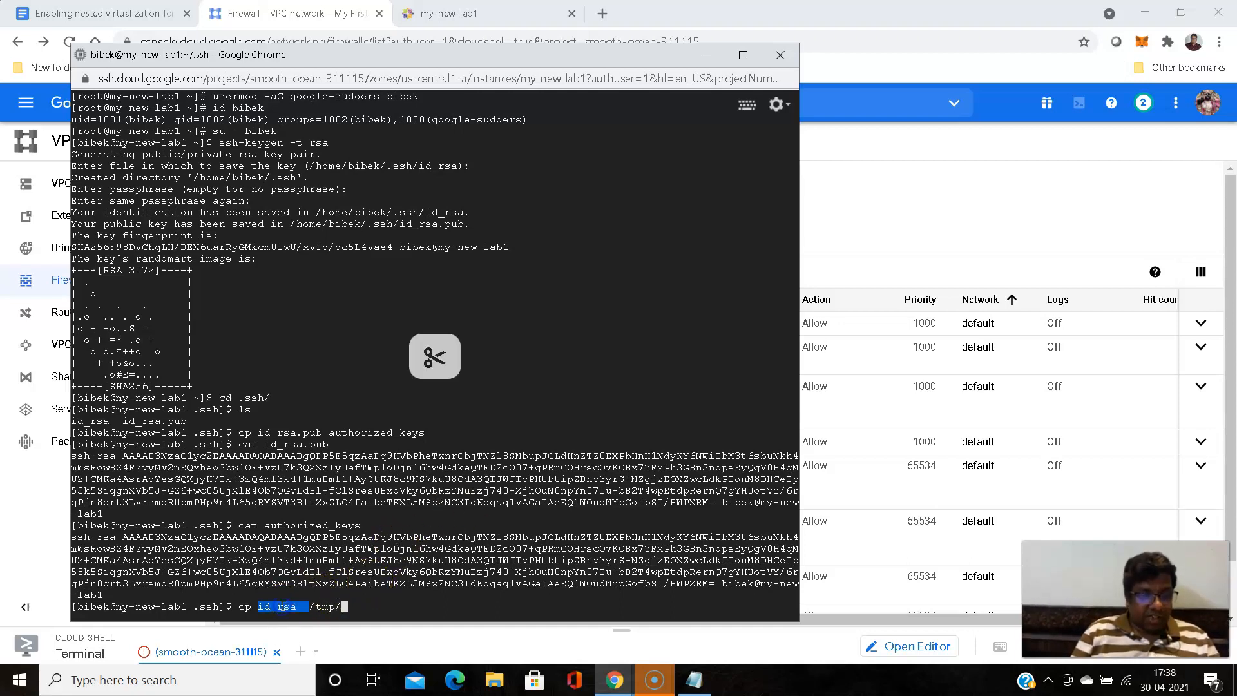
{"action": "left_click", "coordinate": [404, 564]}
{"action": "type", "text": "id_rsa"}
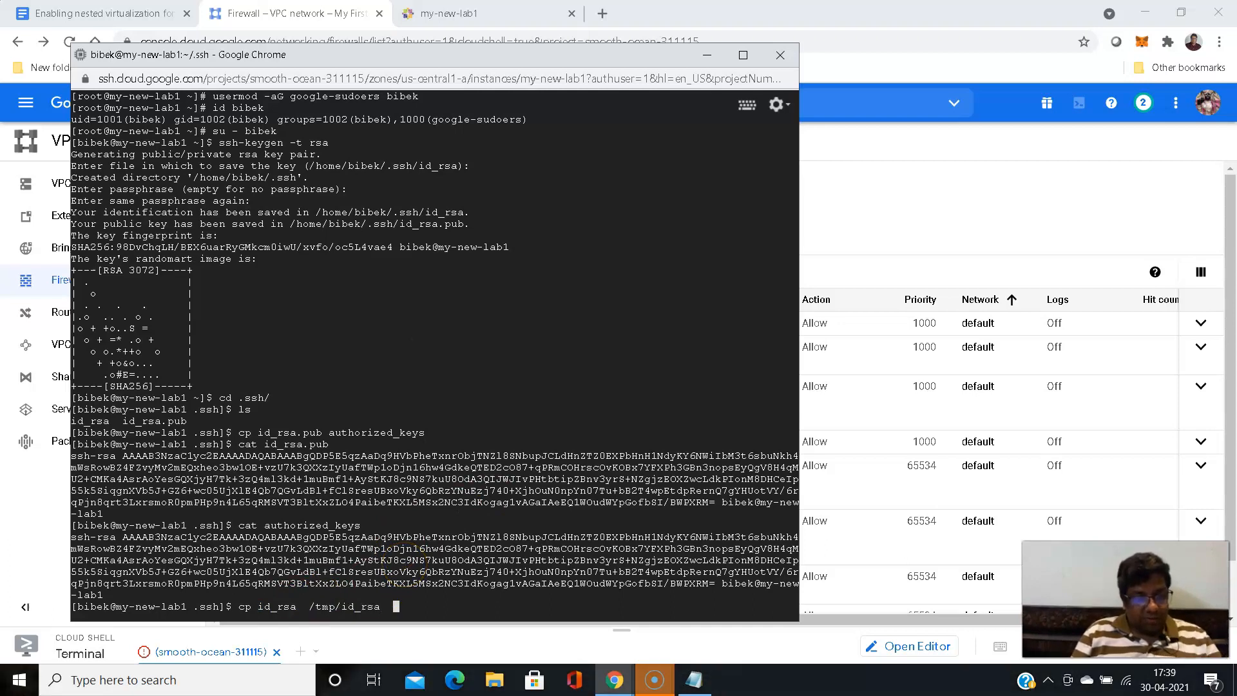
{"action": "key", "text": "BackSpace"}
{"action": "key", "text": "BackSpace"}
{"action": "key", "text": "BackSpace"}
{"action": "key", "text": "BackSpace"}
{"action": "key", "text": "BackSpace"}
{"action": "key", "text": "BackSpace"}
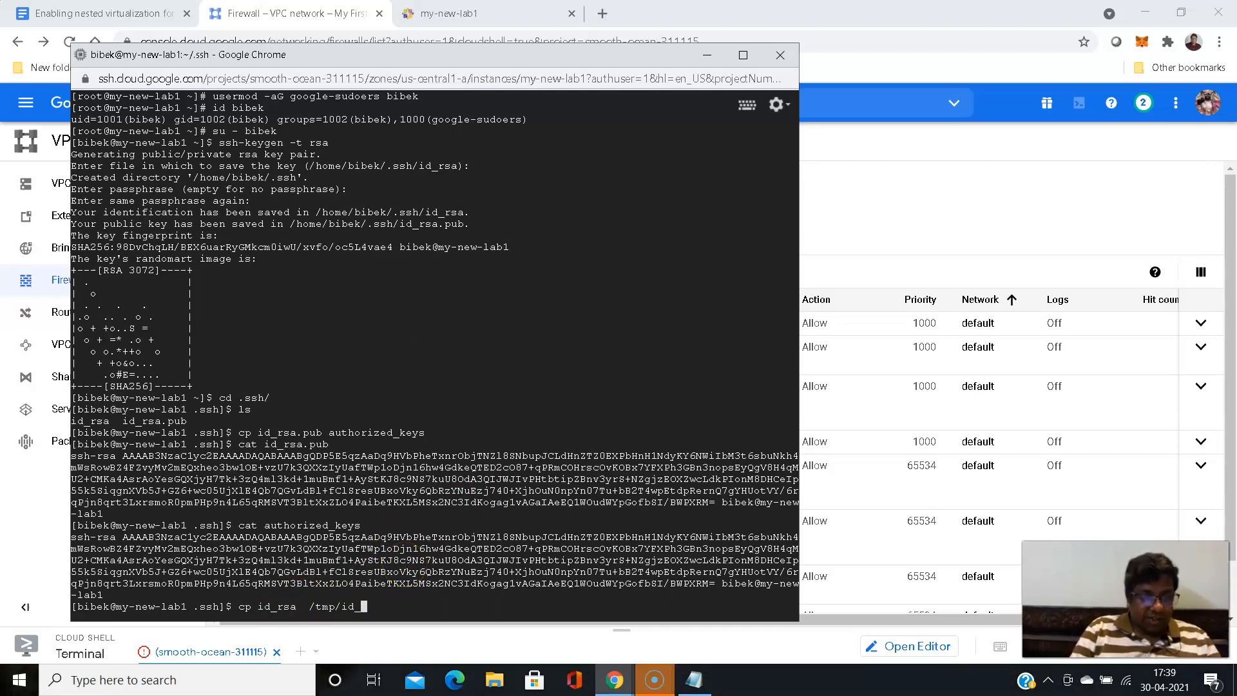
{"action": "key", "text": "BackSpace"}
{"action": "type", "text": "n"}
{"action": "key", "text": "BackSpace"}
- Name the destination file with the login username followed by -new-lab1-priv.key and run the copy
{"action": "type", "text": "bib"}
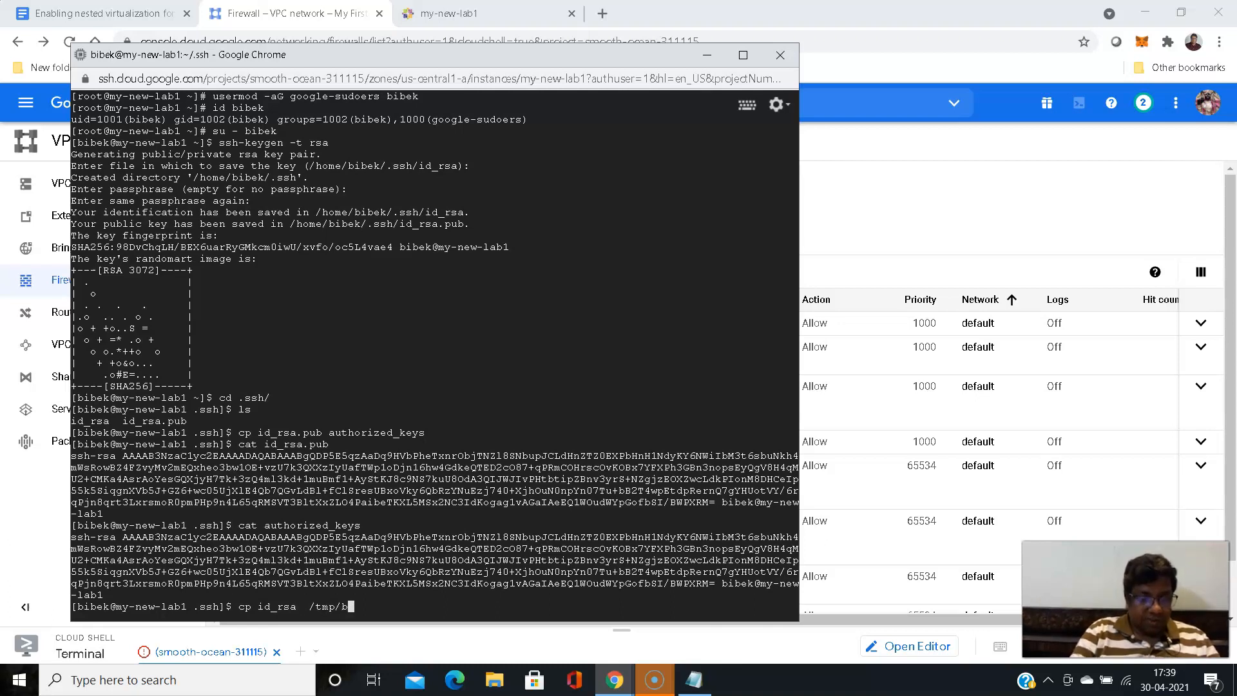
{"action": "type", "text": "ek-new-lab1"}
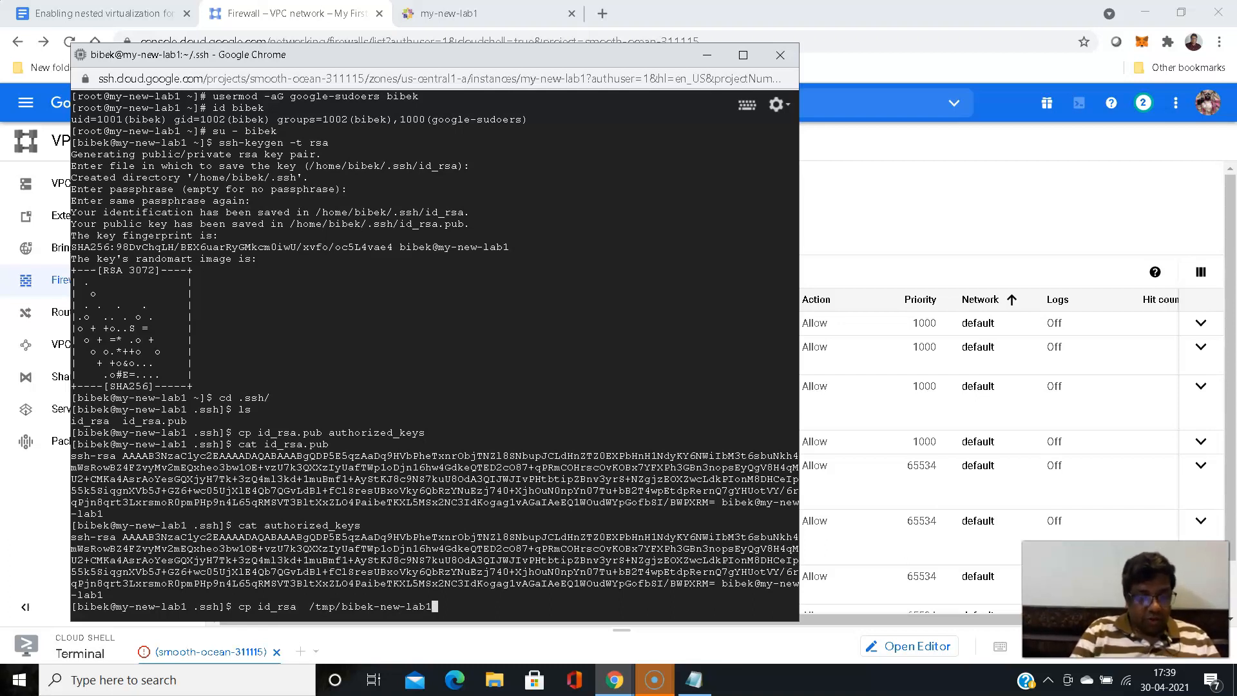
{"action": "type", "text": "-pri"}
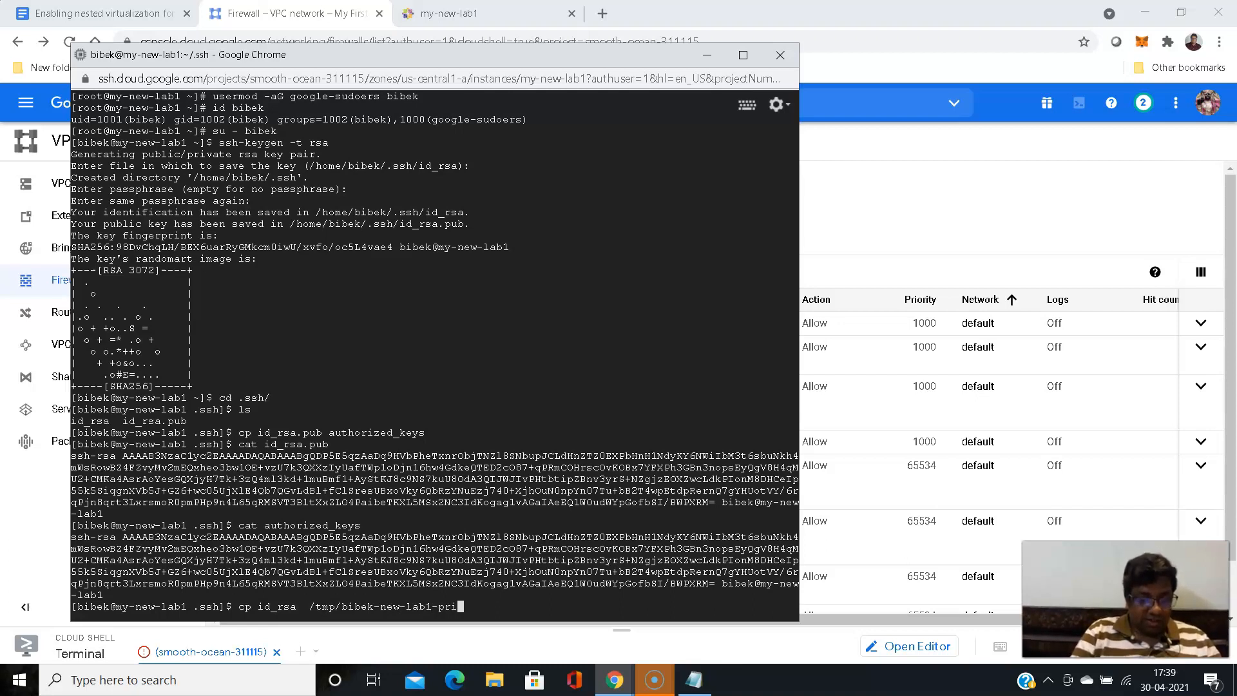
{"action": "type", "text": "c"}
{"action": "key", "text": "BackSpace"}
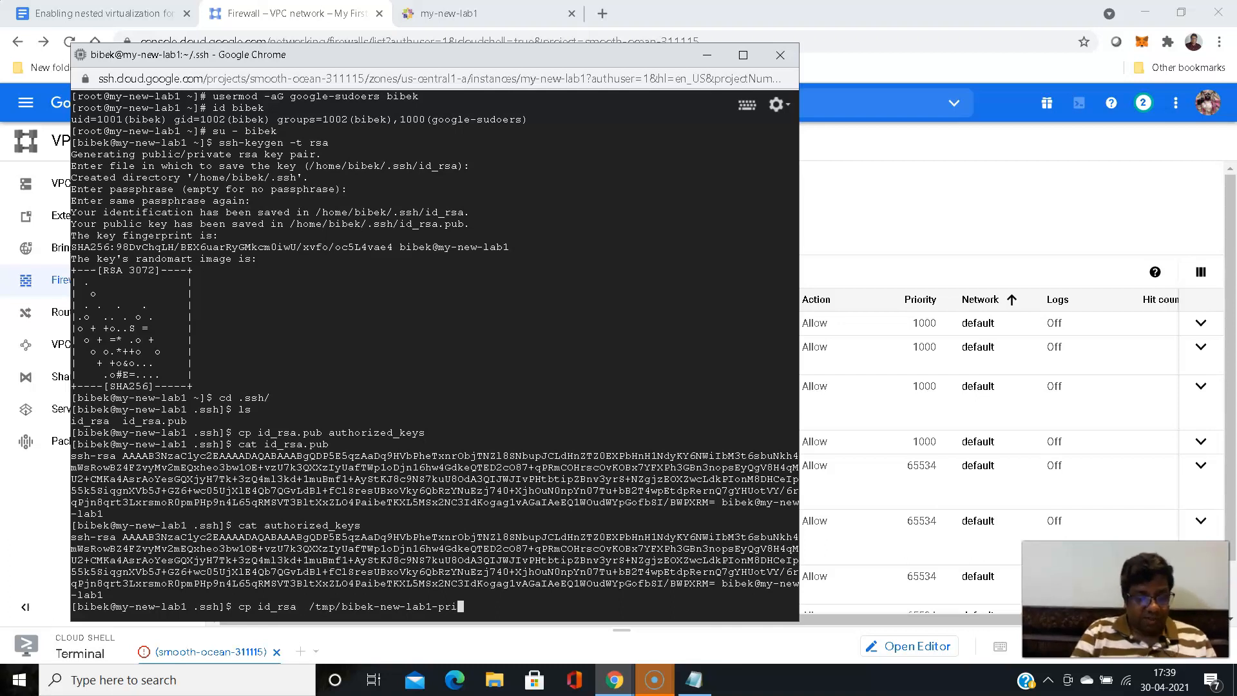
{"action": "type", "text": "v"}
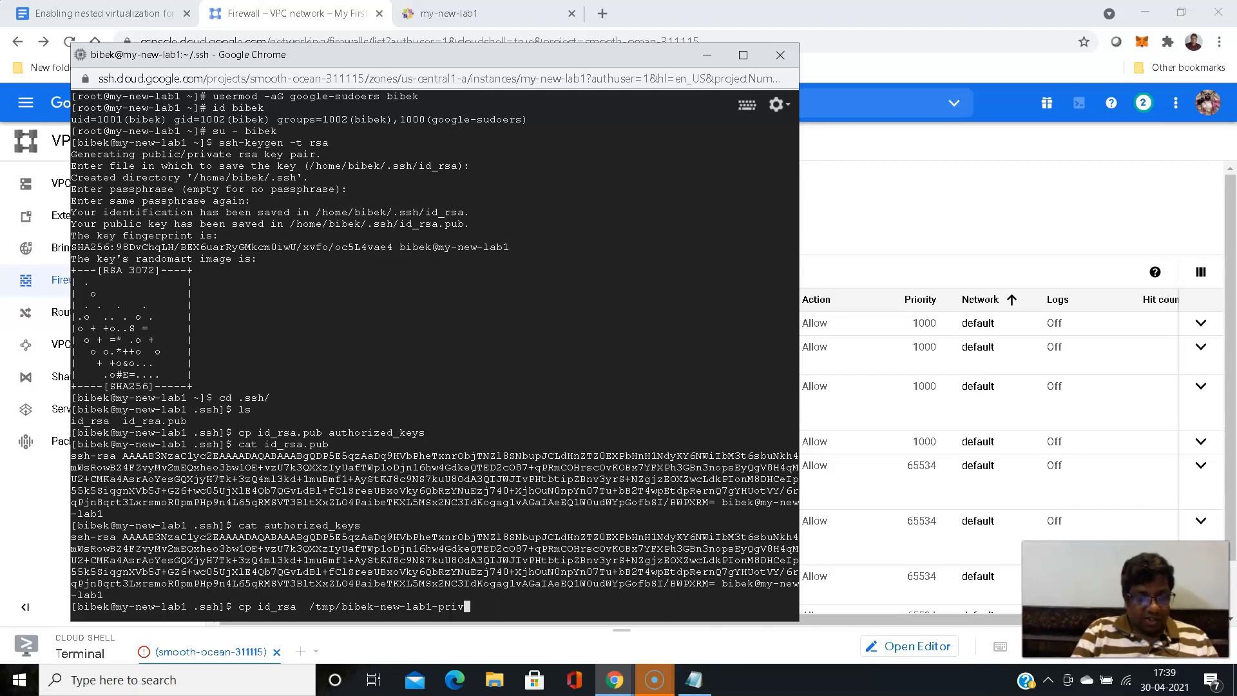
{"action": "type", "text": ".key"}
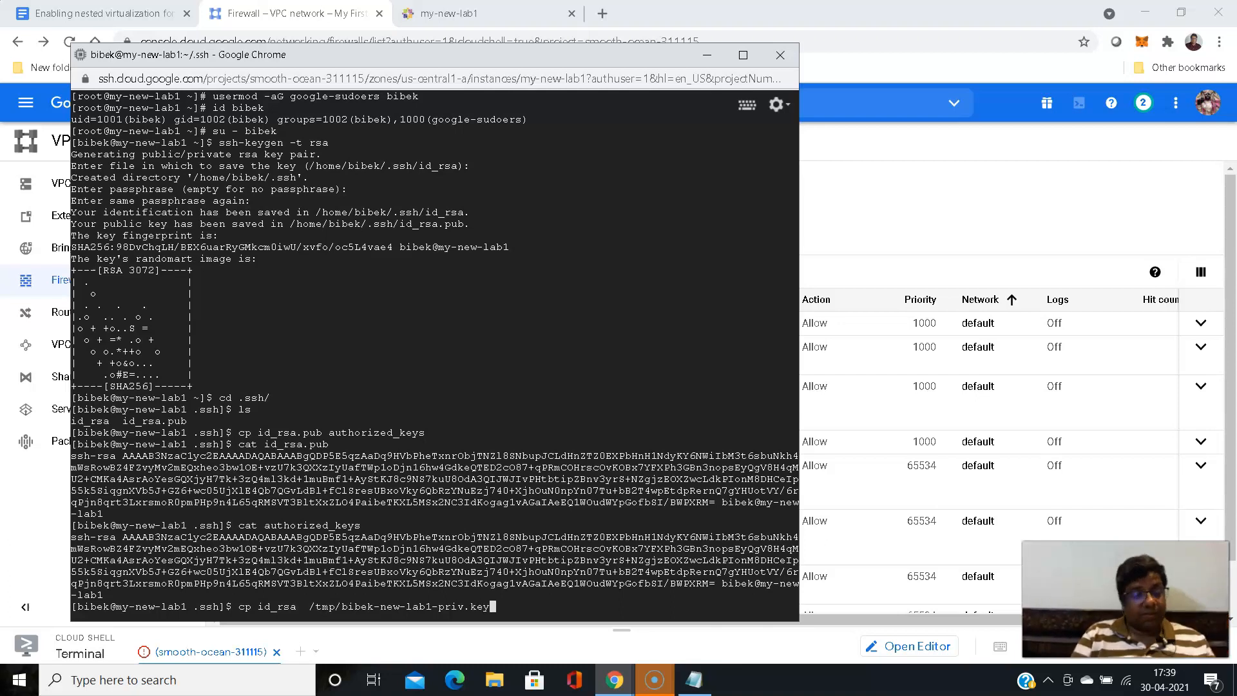
{"action": "key", "text": "Return"}
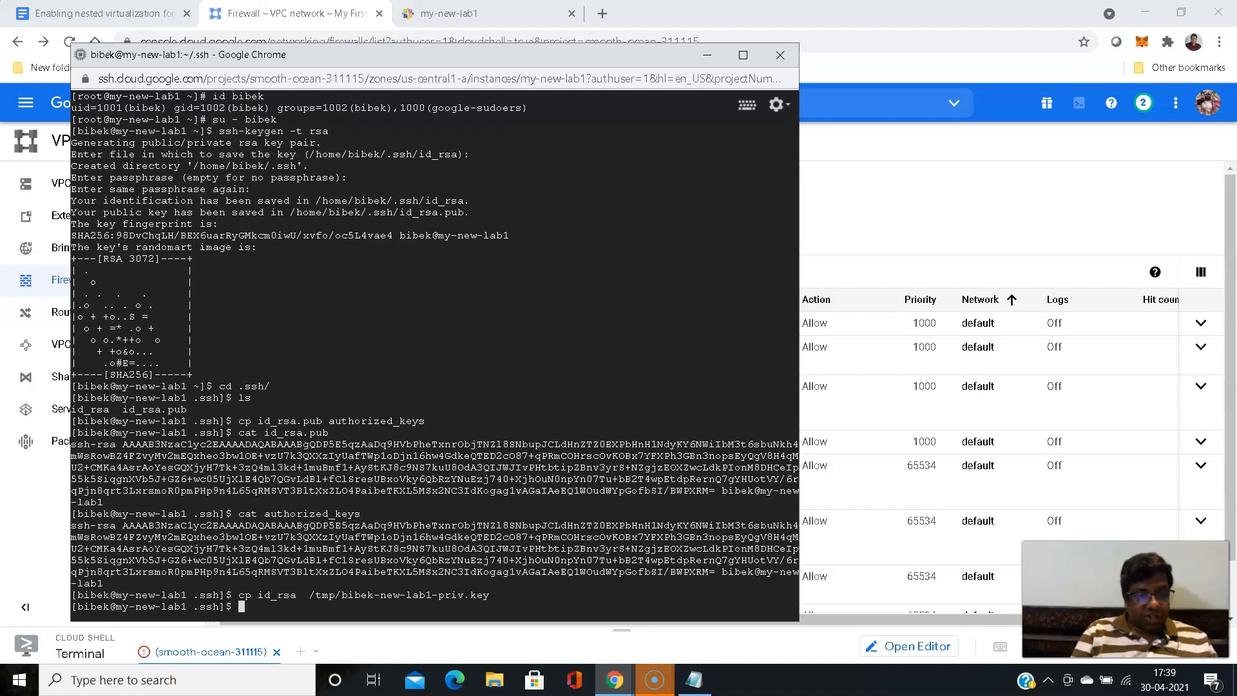
- List the permissions and owner of the private key copy in /tmp with ls -l
{"action": "double_click", "coordinate": [386, 596]}
{"action": "type", "text": "ls -l"}
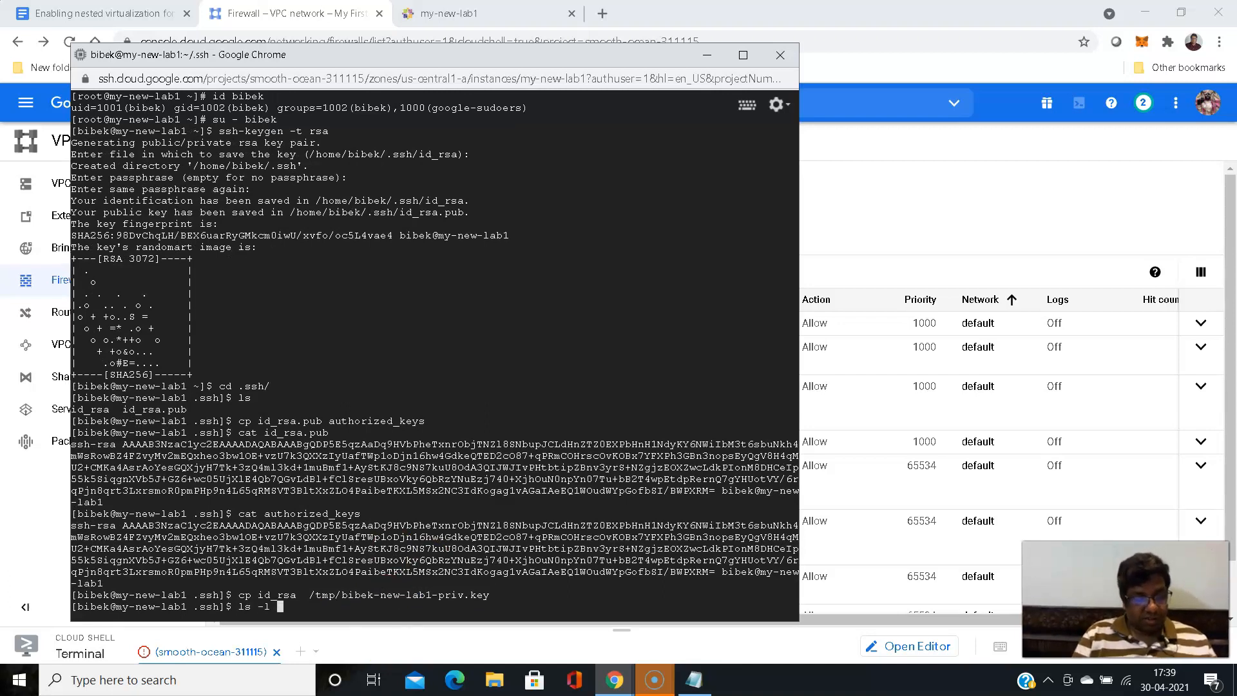
{"action": "type", "text": "/tmp/bibek-new-lab1-priv.key"}
{"action": "key", "text": "Return"}
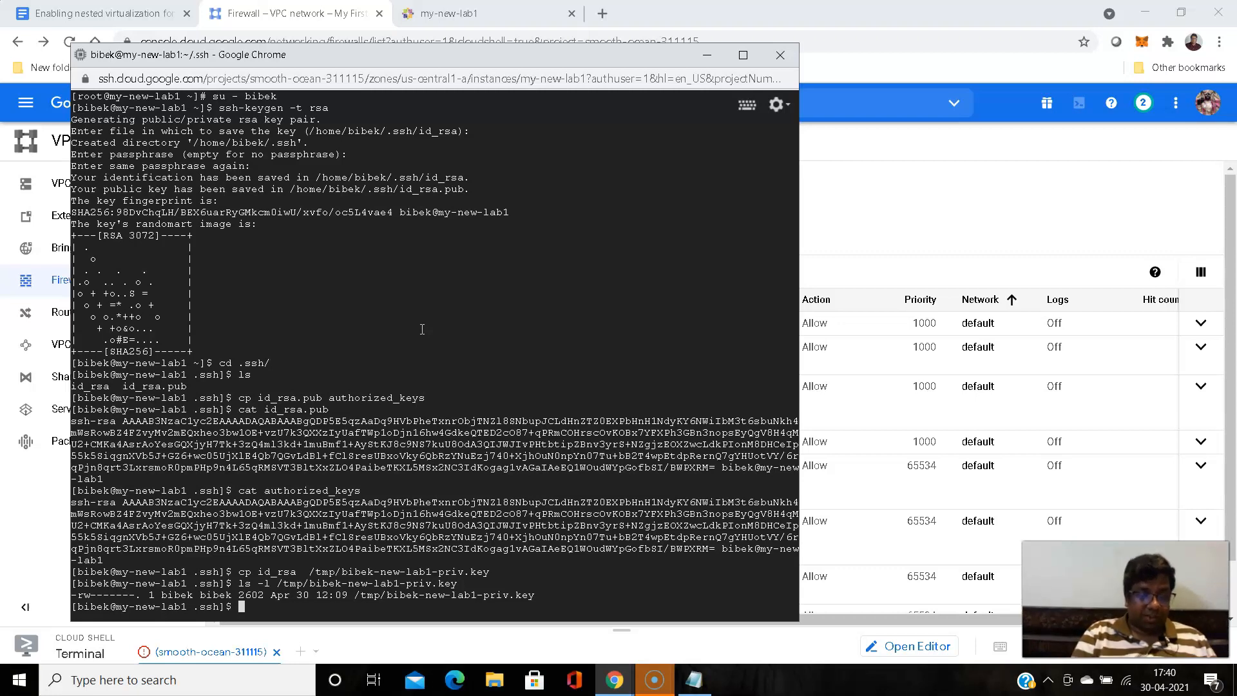
- Set the permissions of the private key copy in /tmp to 644 with chmod and list its details with ls -l
{"action": "type", "text": "hmod 644"}
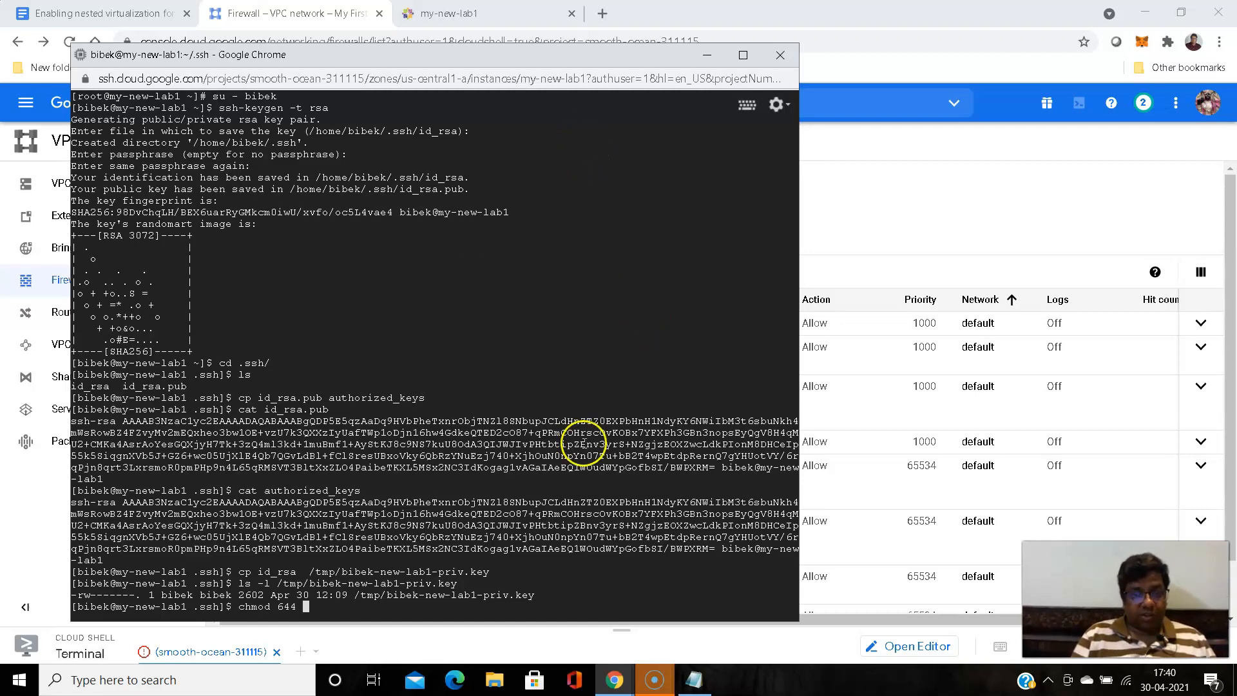
{"action": "double_click", "coordinate": [440, 600]}
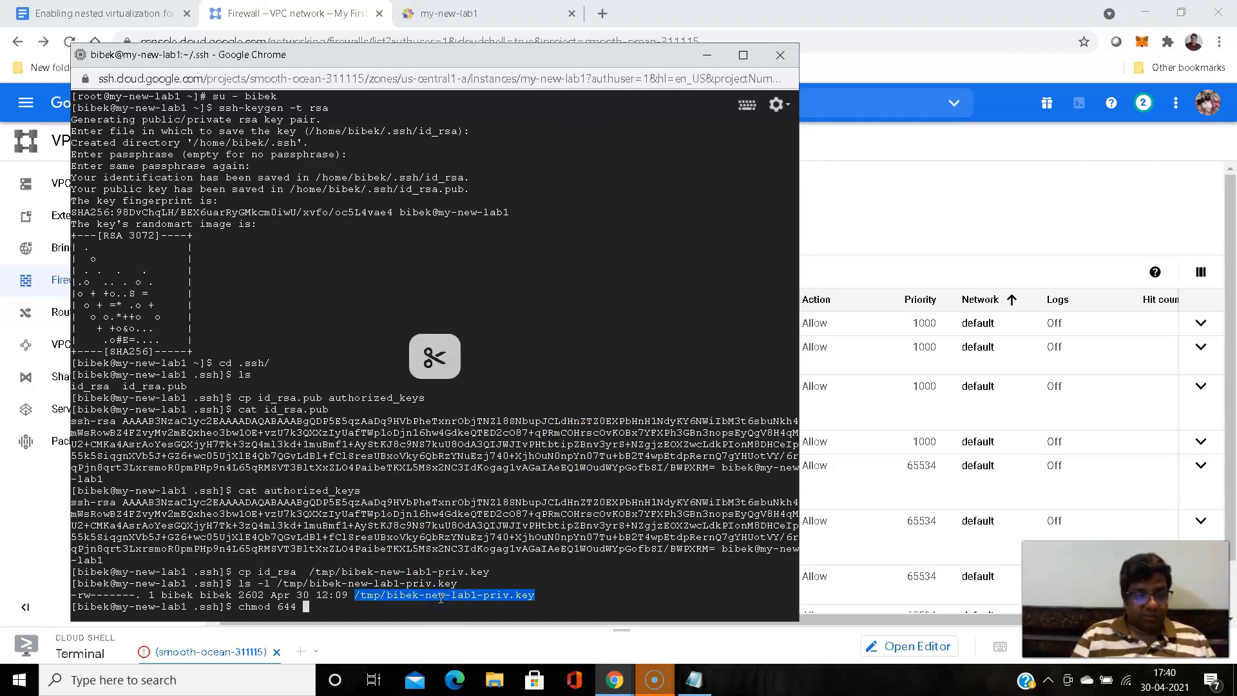
{"action": "key", "text": "ctrl+v"}
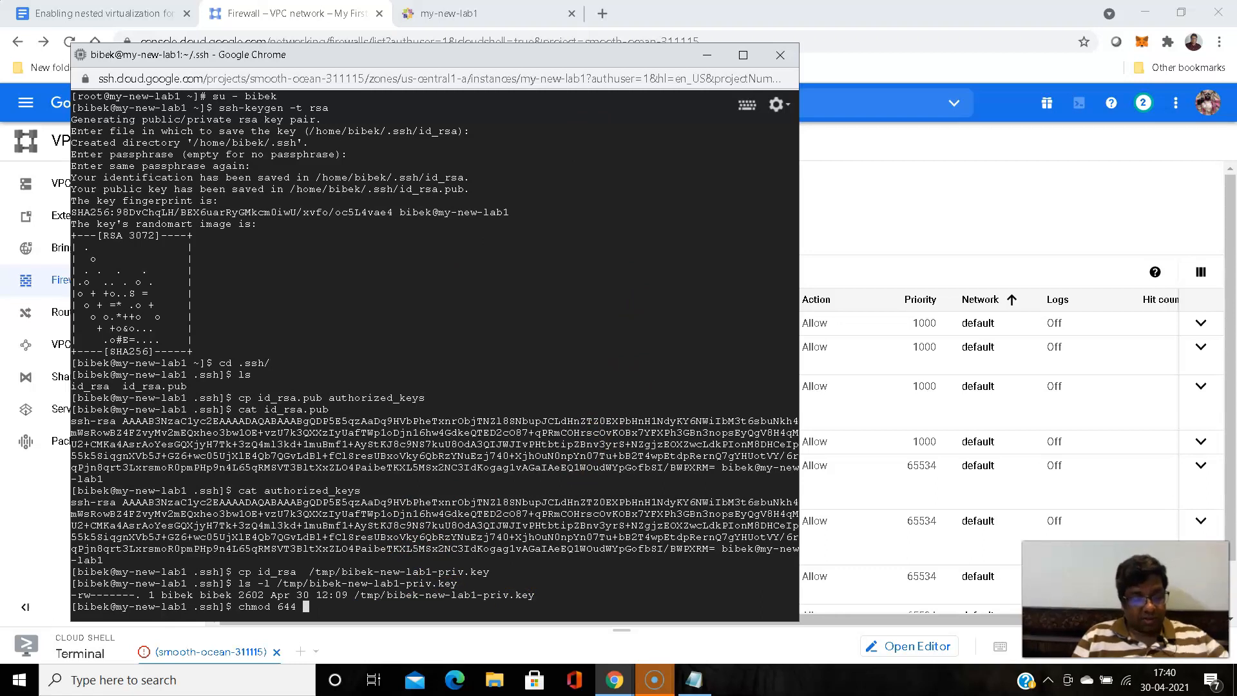
{"action": "right_click", "coordinate": [512, 527]}
{"action": "key", "text": "Return"}
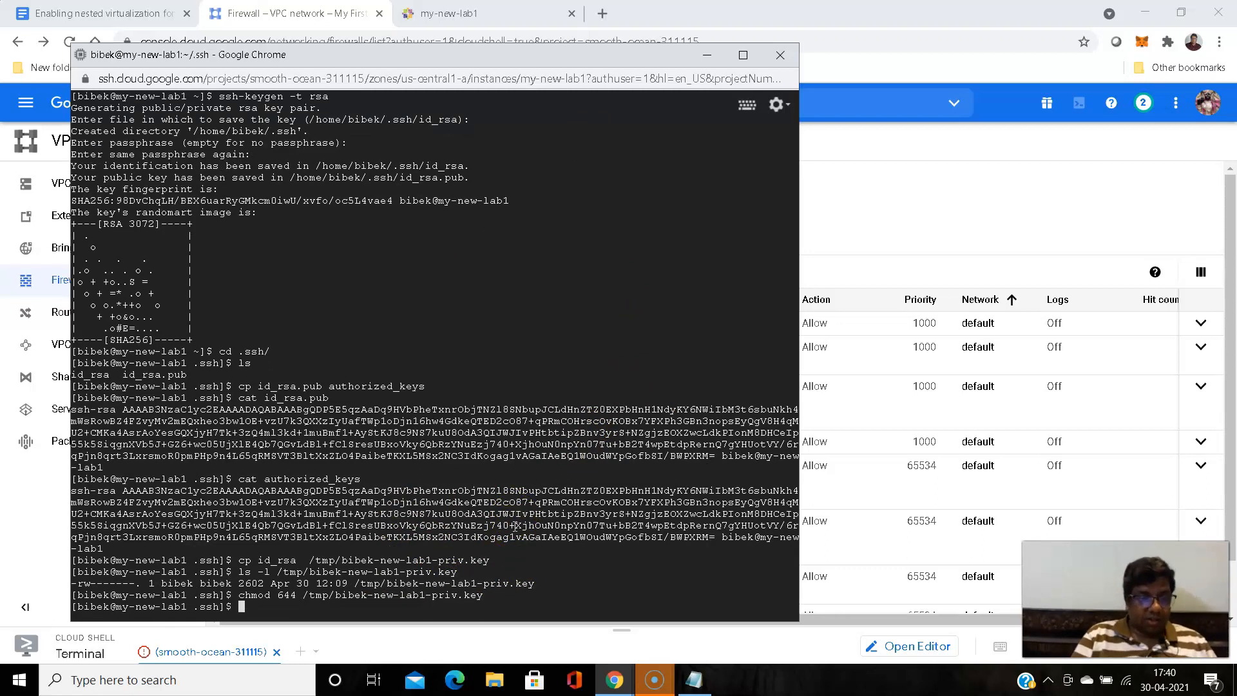
{"action": "key", "text": "Up"}
{"action": "key", "text": "Up"}
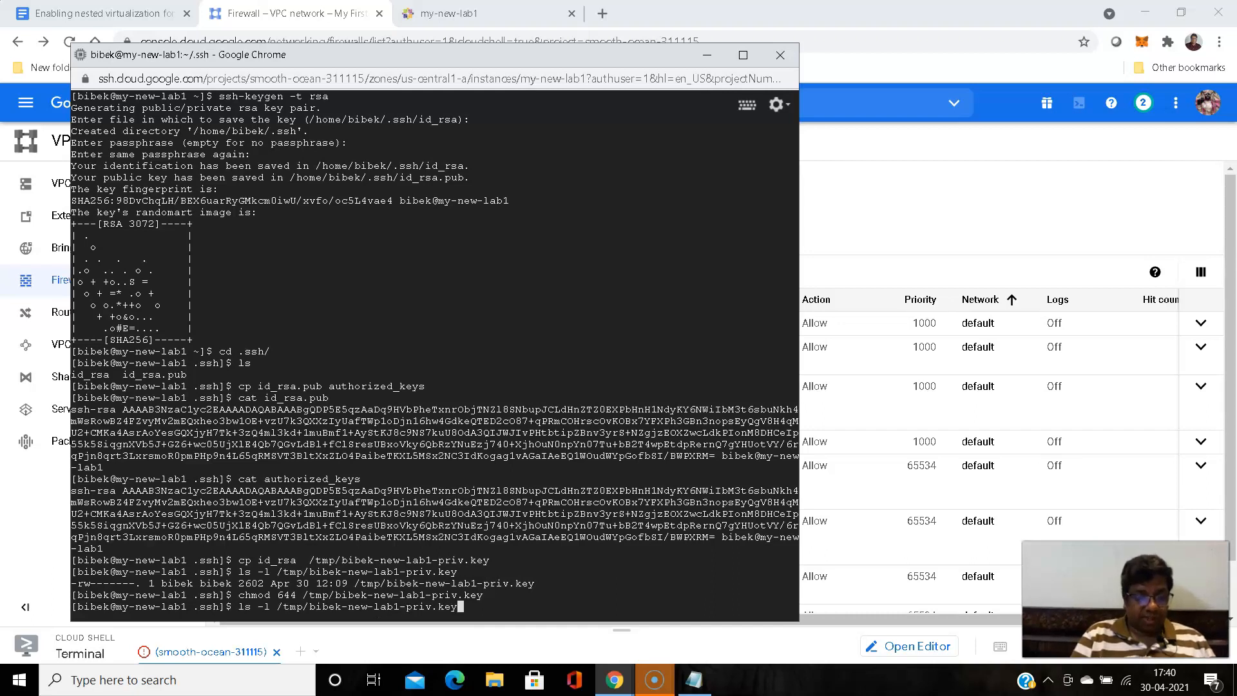
{"action": "key", "text": "Return"}
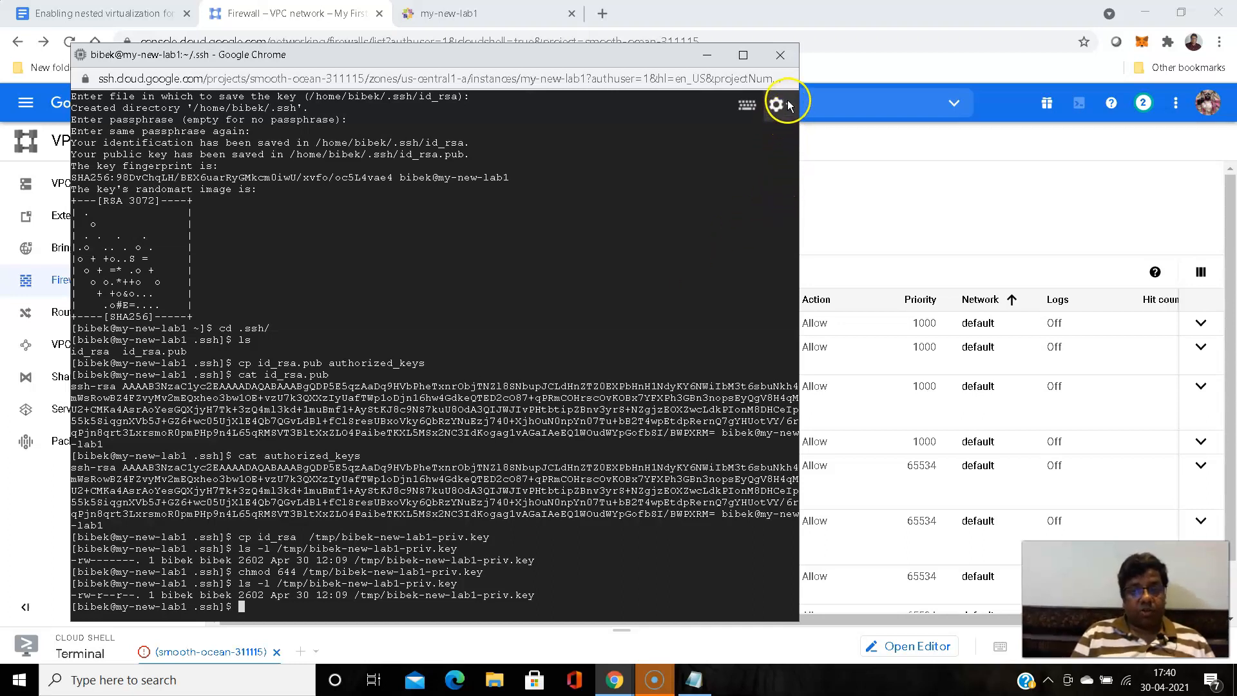
- Download the private key copy from /tmp to the local computer, using its full path as the fully qualified file path
{"action": "double_click", "coordinate": [387, 595]}
{"action": "key", "text": "ctrl+c"}
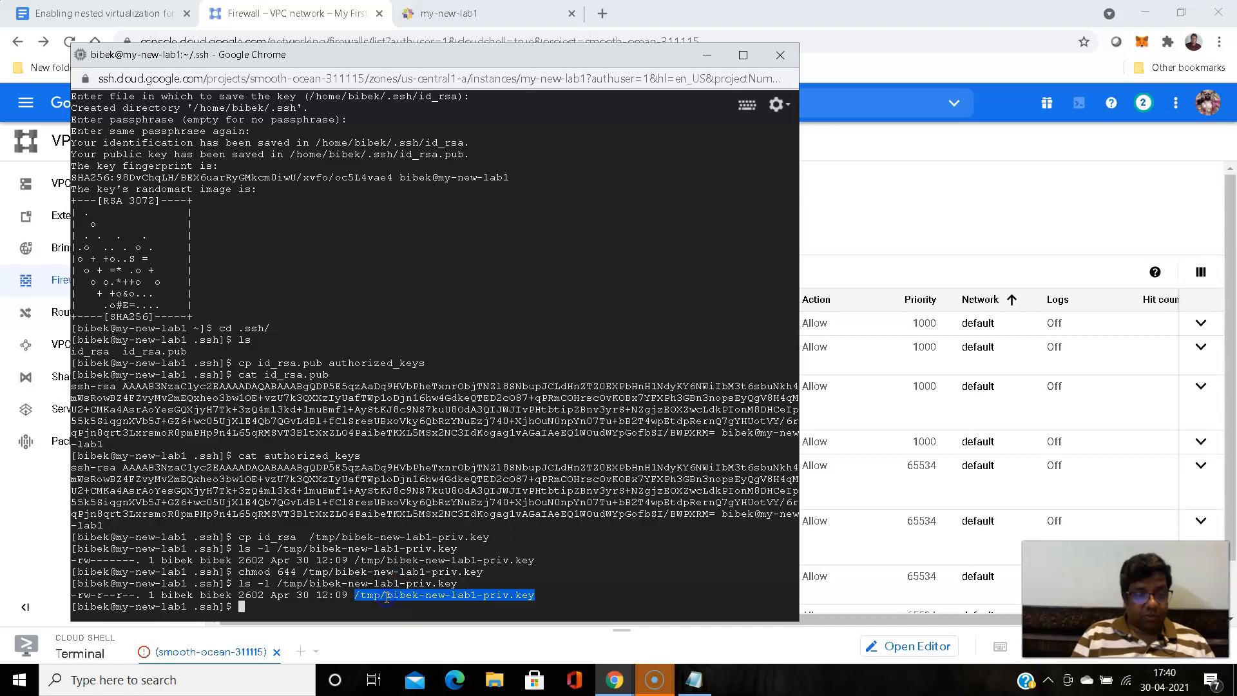
{"action": "left_click", "coordinate": [778, 104]}
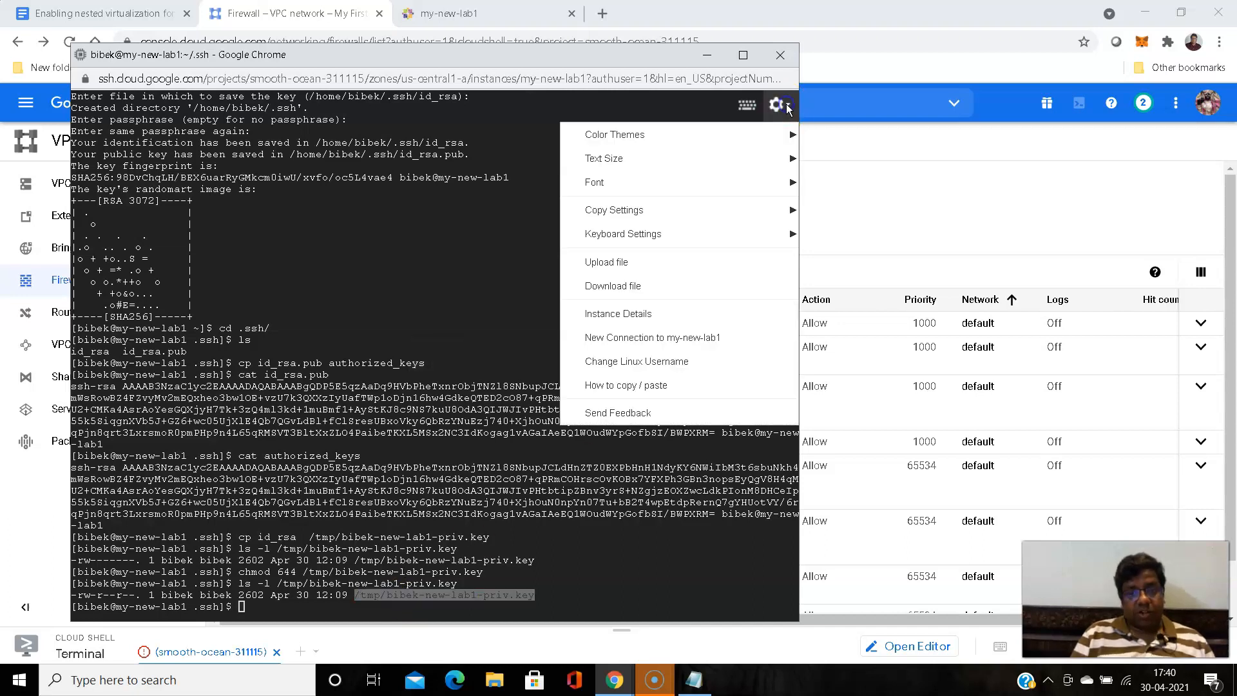
{"action": "left_click", "coordinate": [620, 287]}
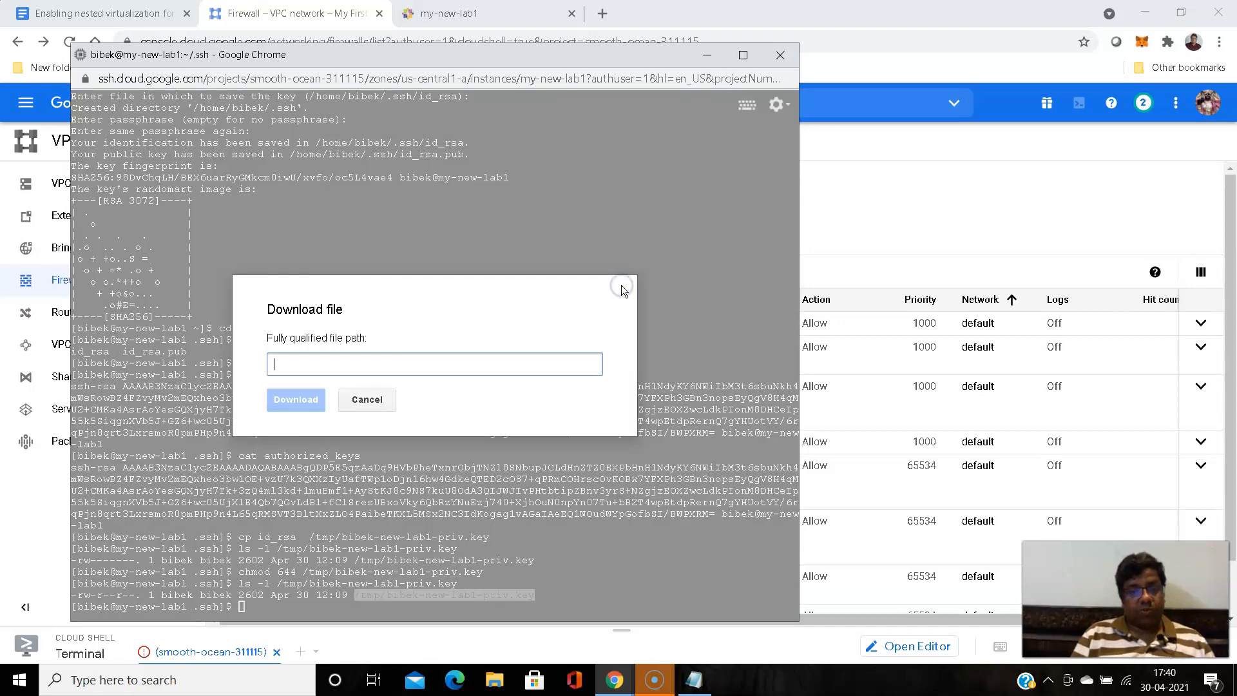
{"action": "left_click", "coordinate": [474, 363]}
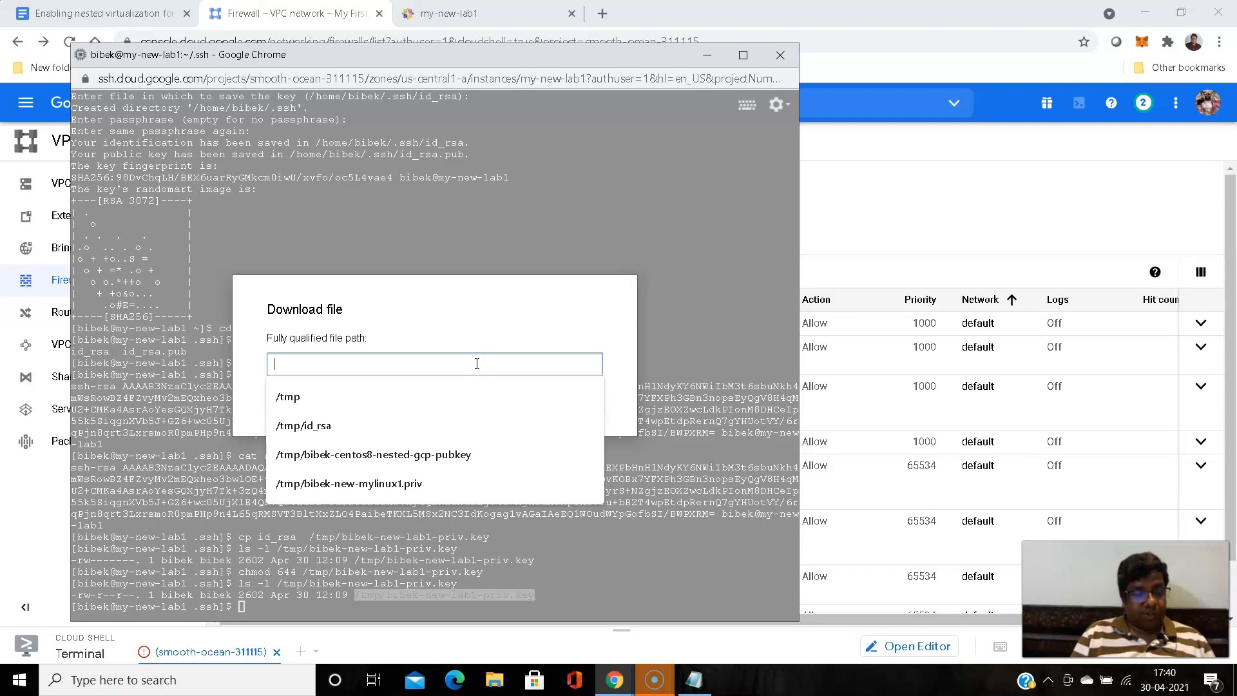
{"action": "key", "text": "ctrl+v"}
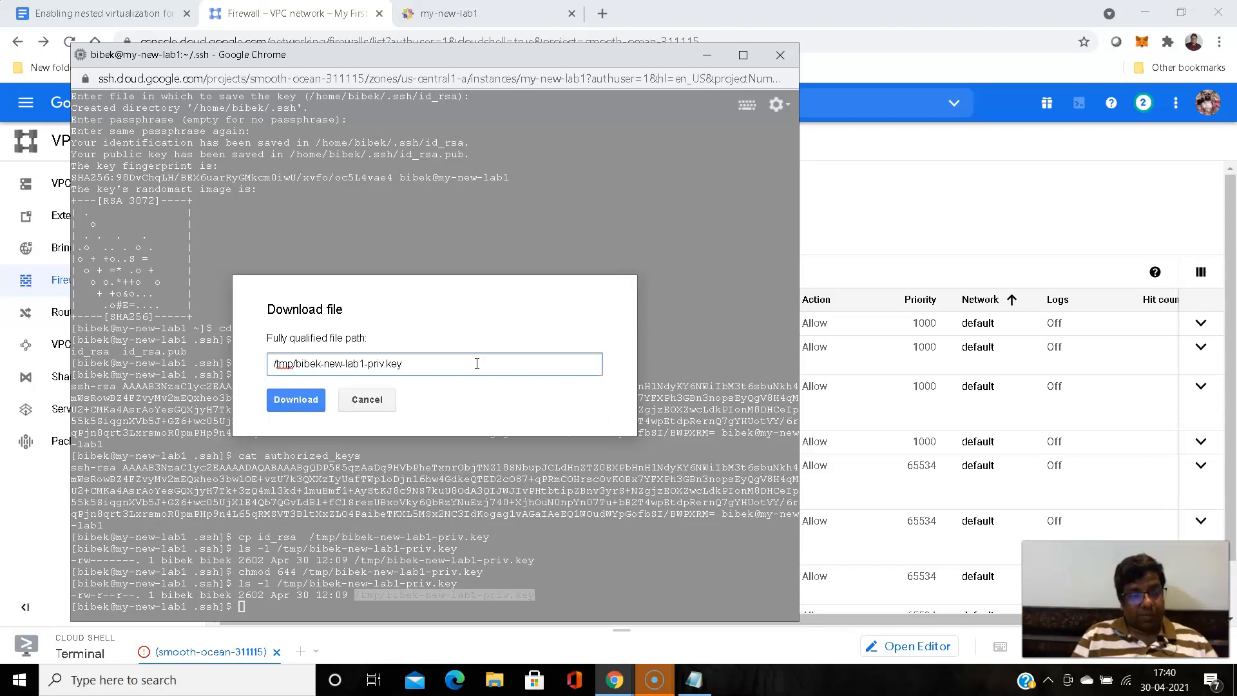
{"action": "left_click", "coordinate": [304, 399]}
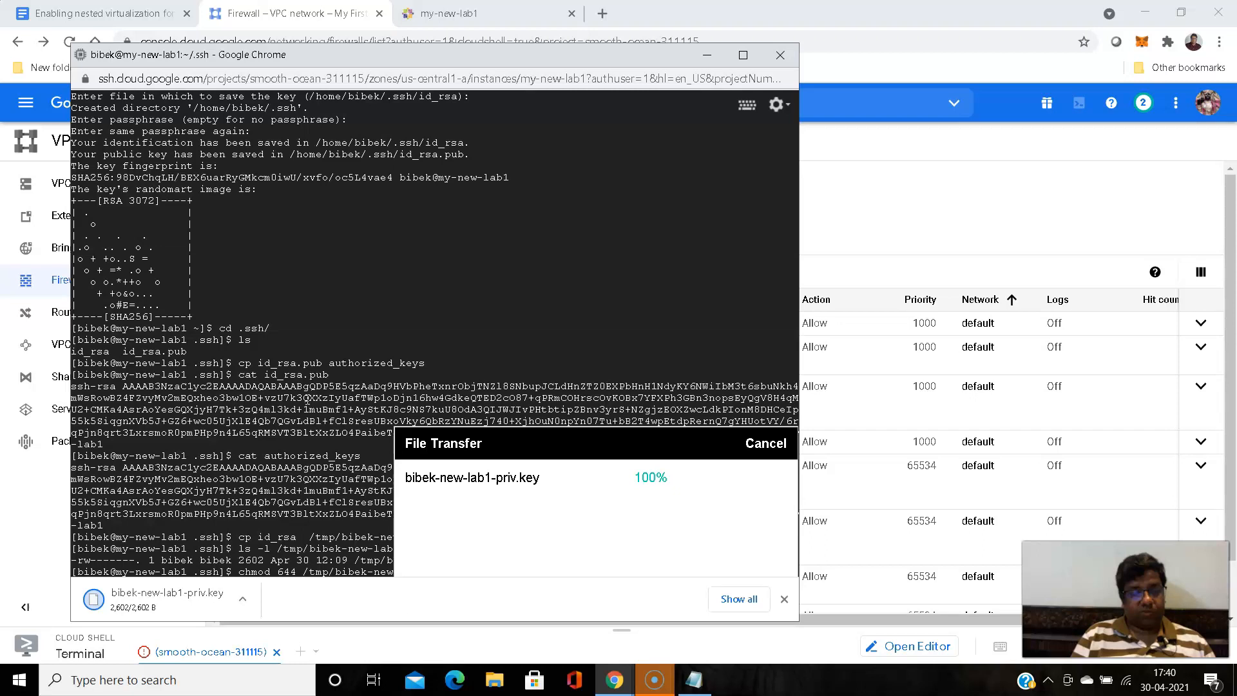
{"action": "left_click", "coordinate": [265, 463]}
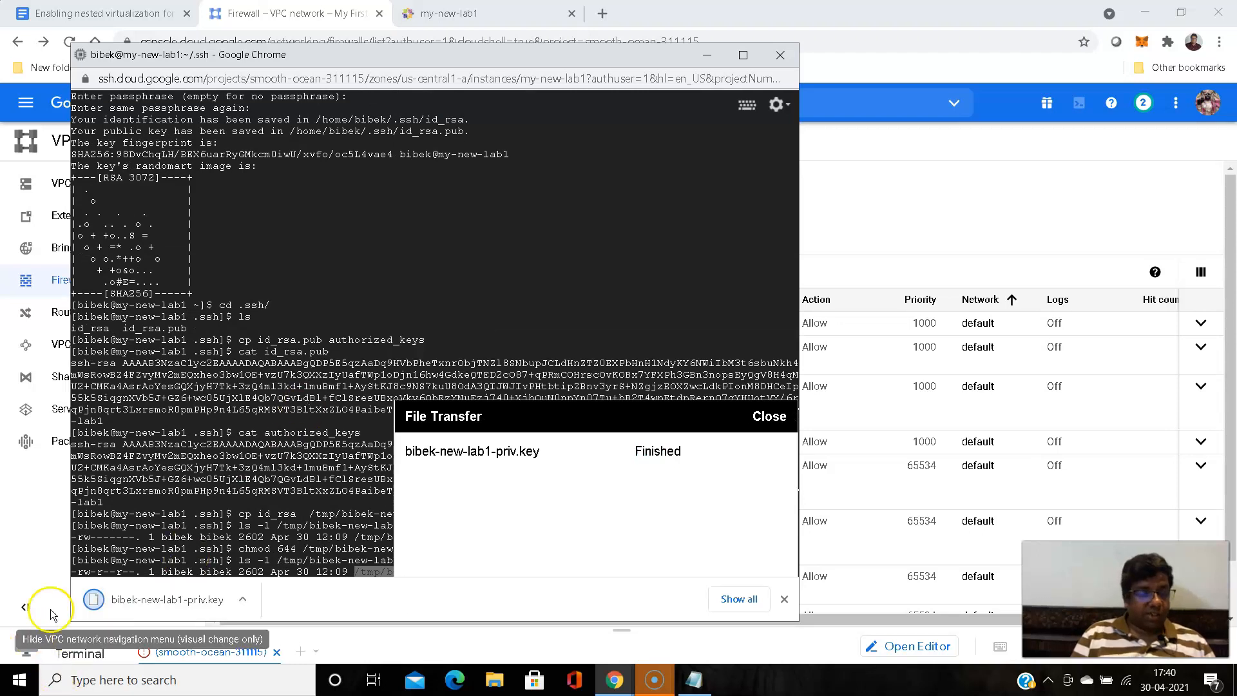
- Check the local Downloads folder in File Explorer for the downloaded private key file and close the window
{"action": "left_click", "coordinate": [502, 680]}
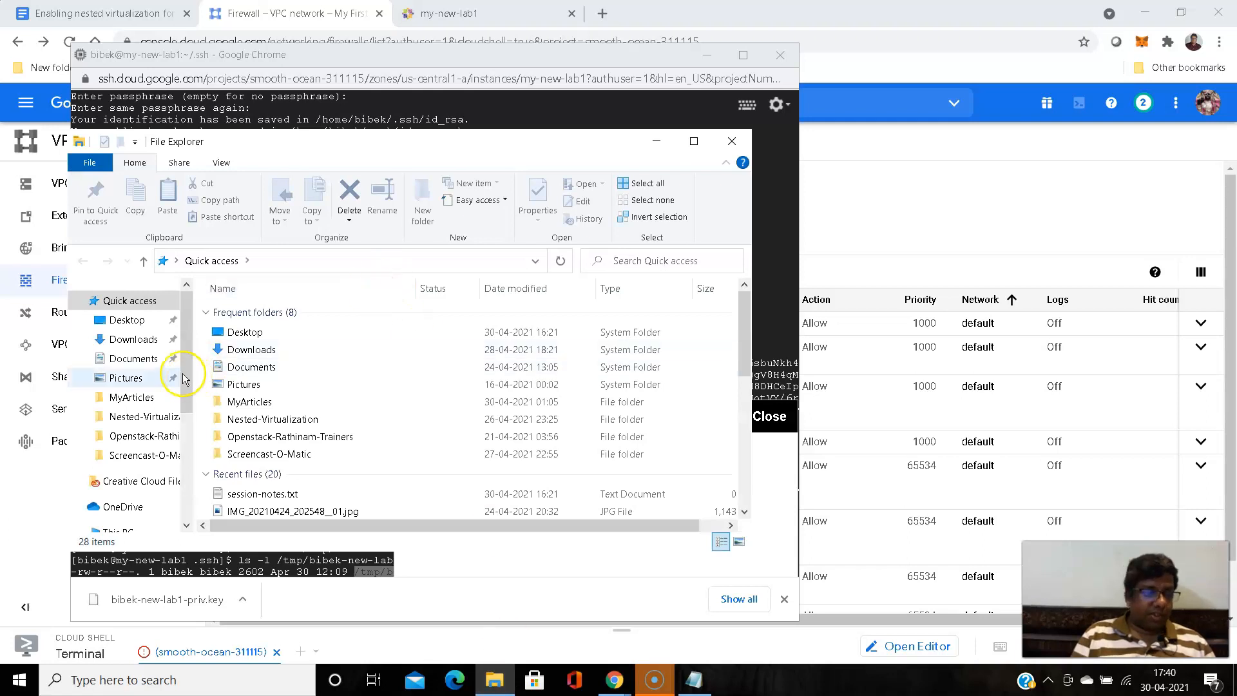
{"action": "left_click", "coordinate": [139, 340]}
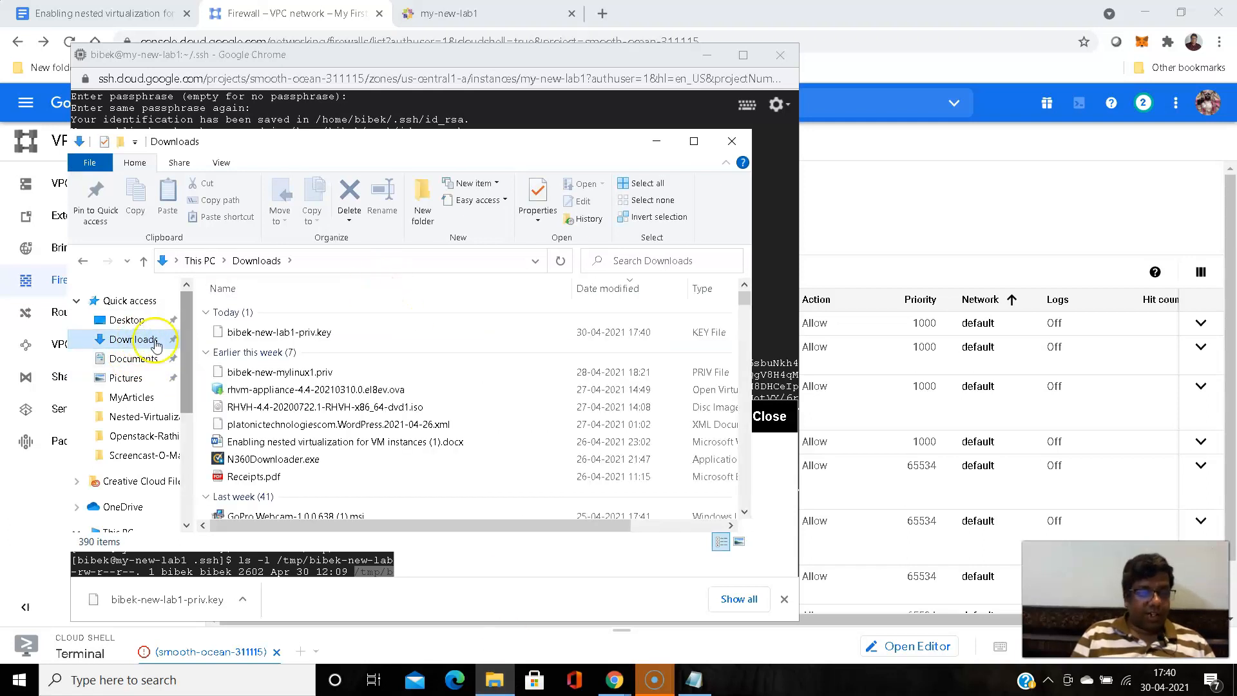
{"action": "left_click", "coordinate": [732, 141]}
- Minimize the SSH session window and the main browser window to reach the Windows desktop
{"action": "left_click", "coordinate": [708, 54]}
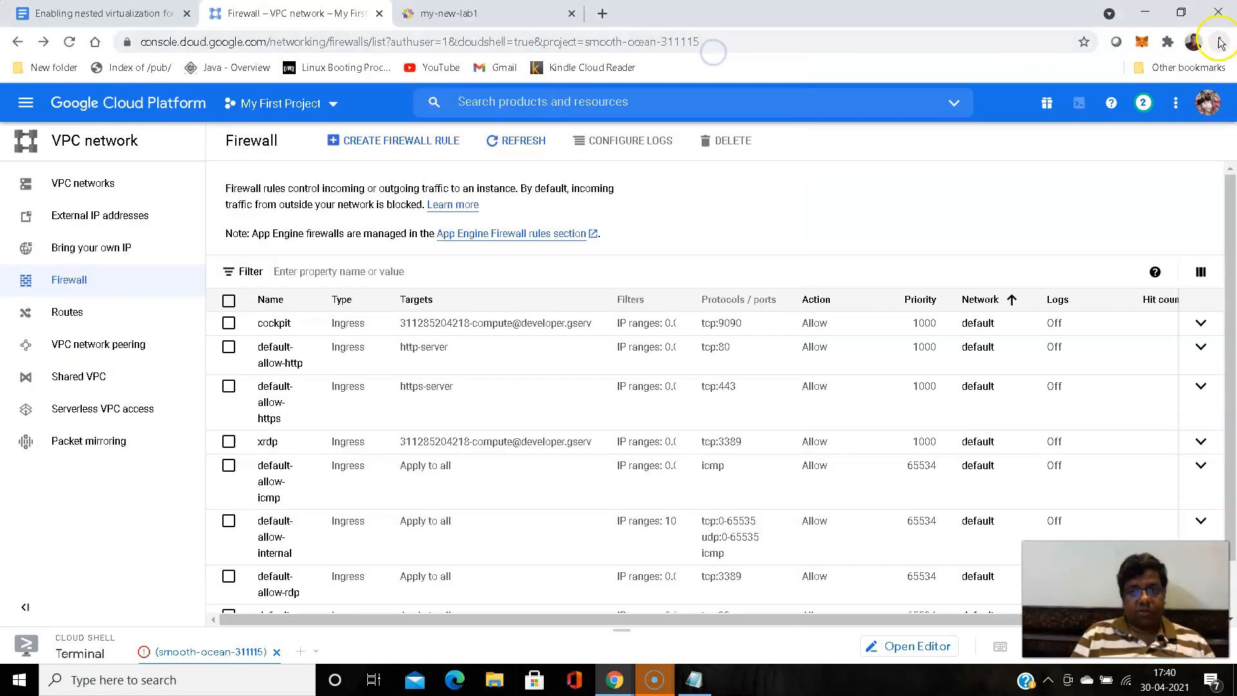
{"action": "left_click", "coordinate": [1146, 12]}
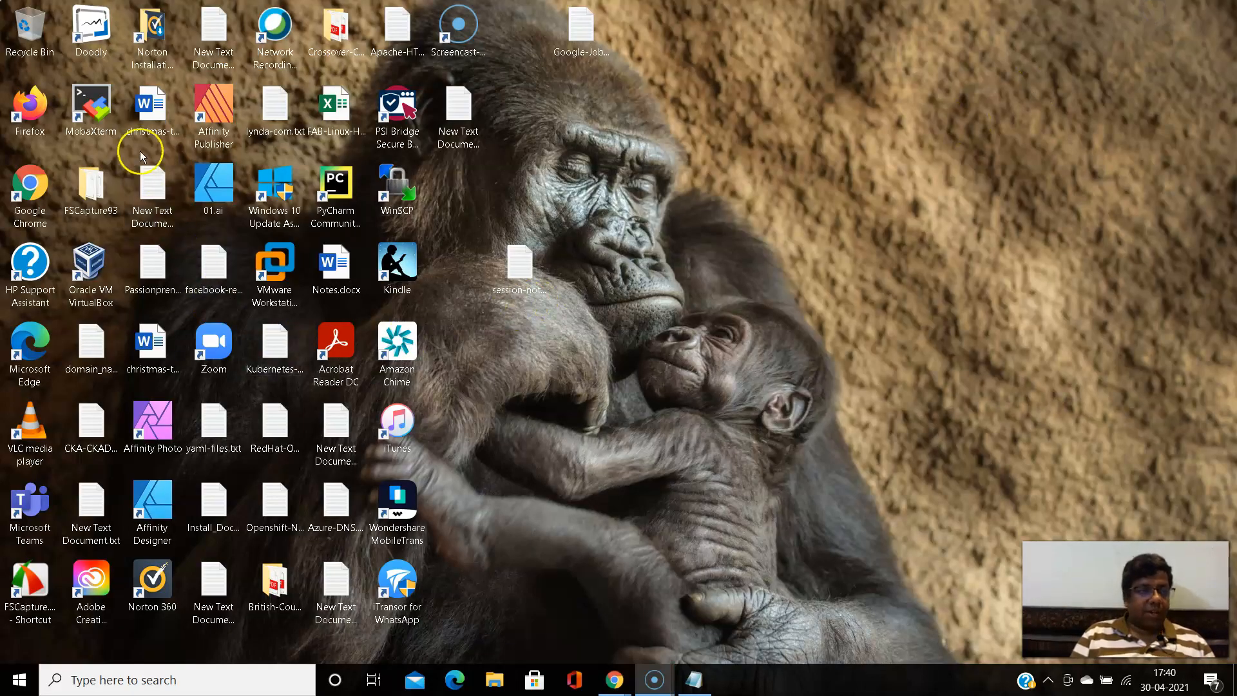
- Launch MobaXterm maximized, and copy the external IP of my-new-lab1 from the Compute Engine VM instances list in the Chrome window
{"action": "double_click", "coordinate": [91, 106]}
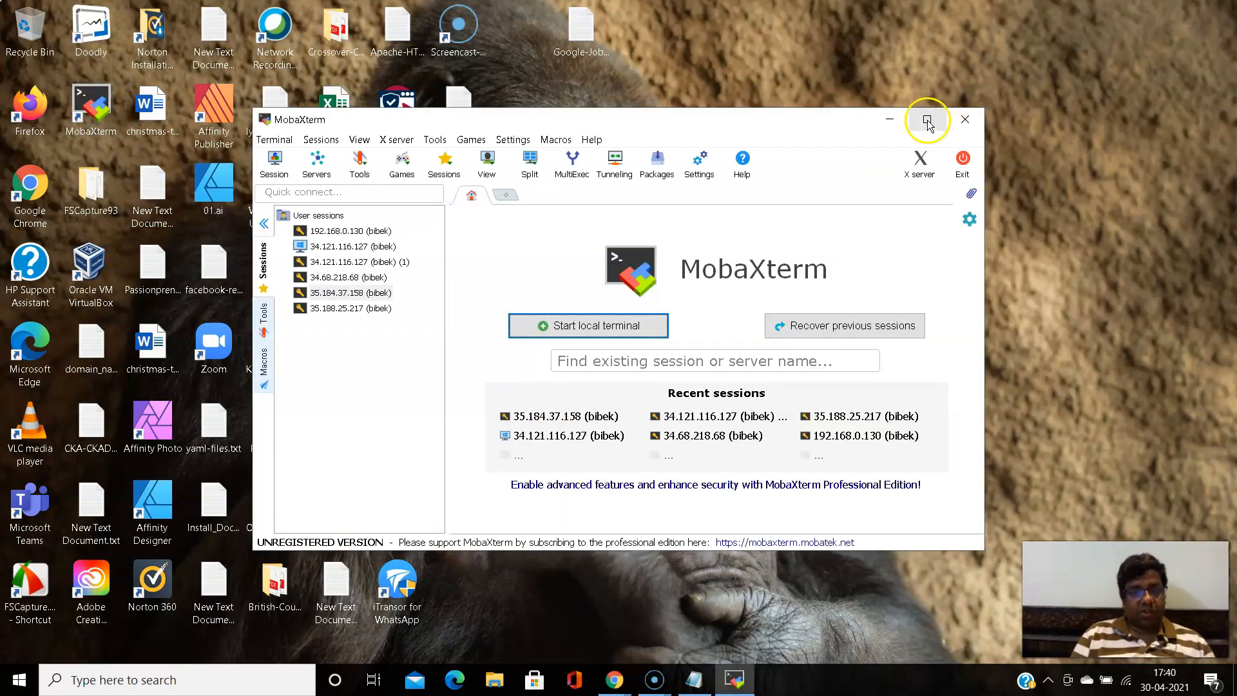
{"action": "left_click", "coordinate": [928, 121]}
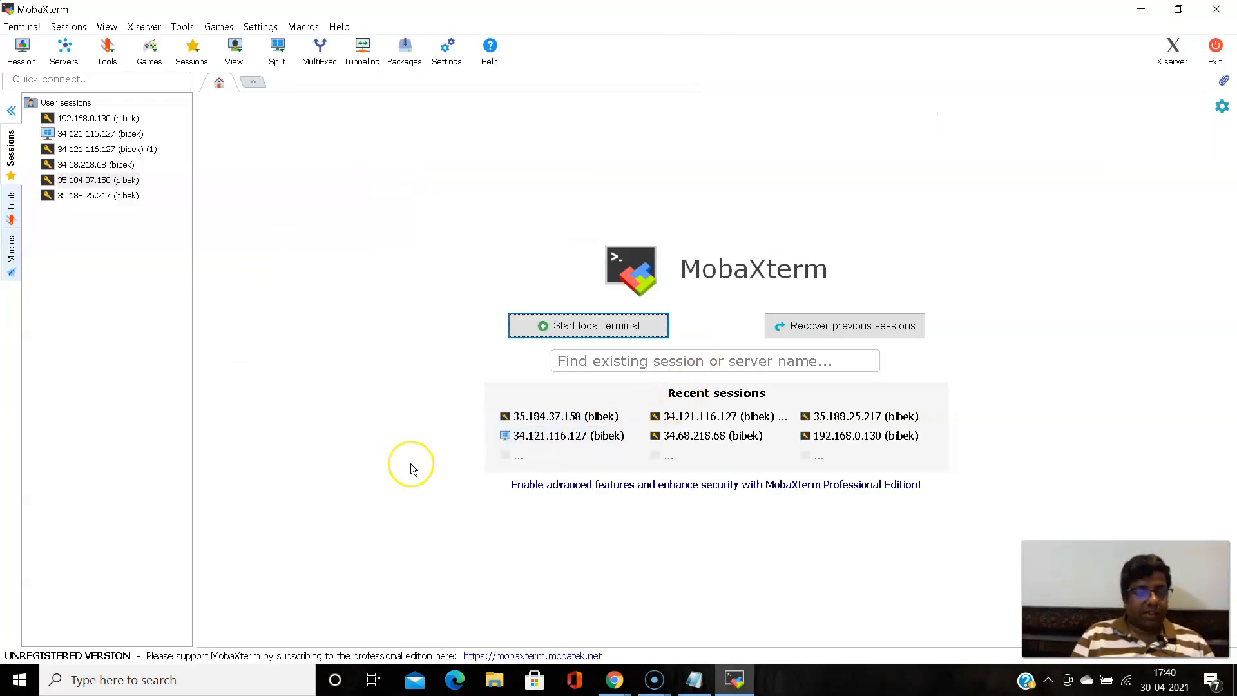
{"action": "left_click", "coordinate": [622, 682]}
{"action": "left_click", "coordinate": [583, 554]}
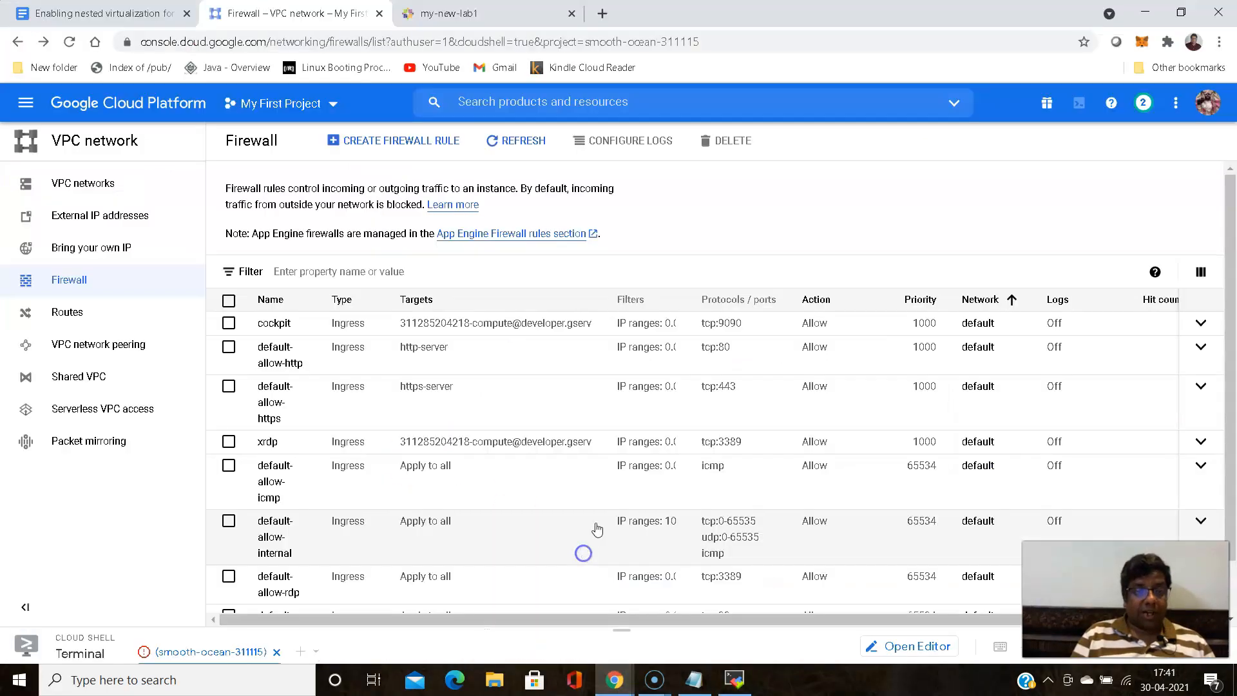
{"action": "left_click", "coordinate": [26, 98]}
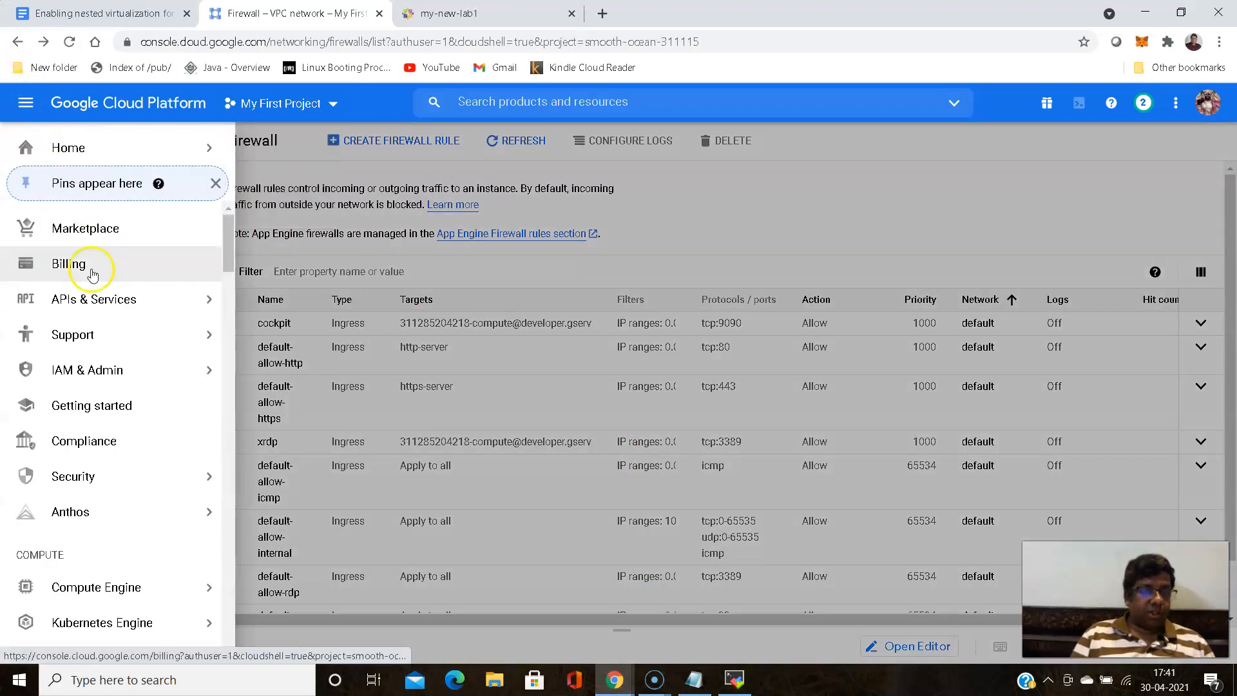
{"action": "mouse_move", "coordinate": [97, 596]}
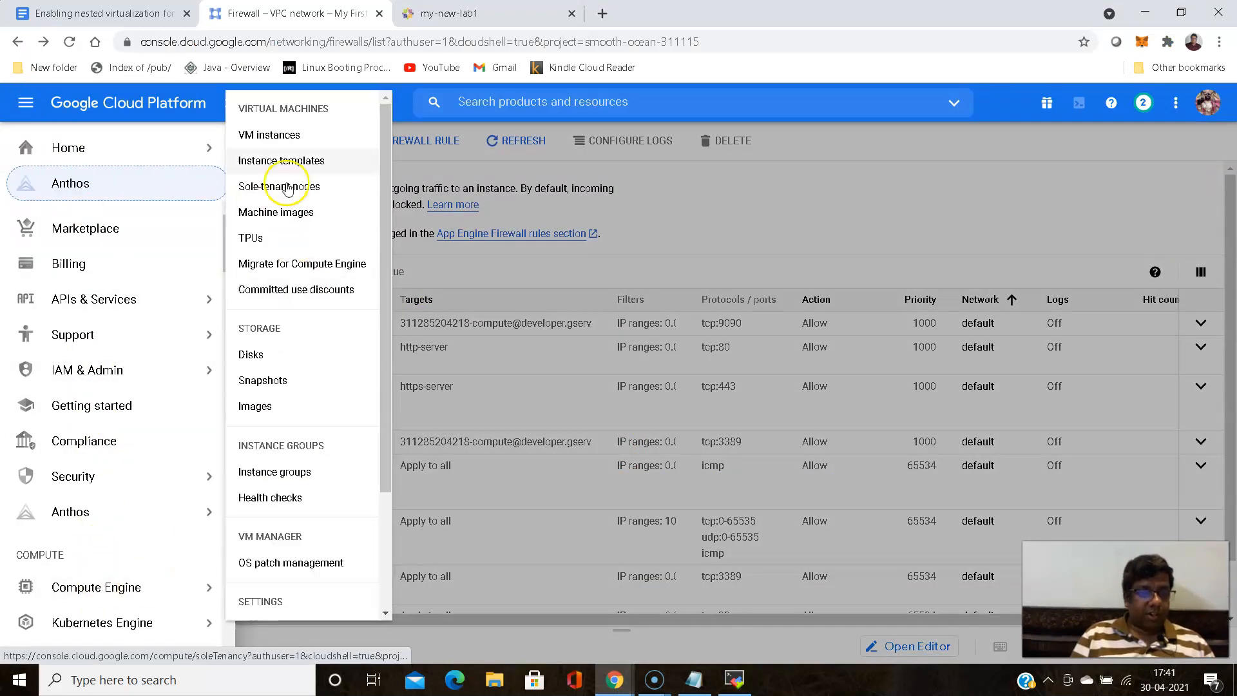
{"action": "left_click", "coordinate": [295, 132]}
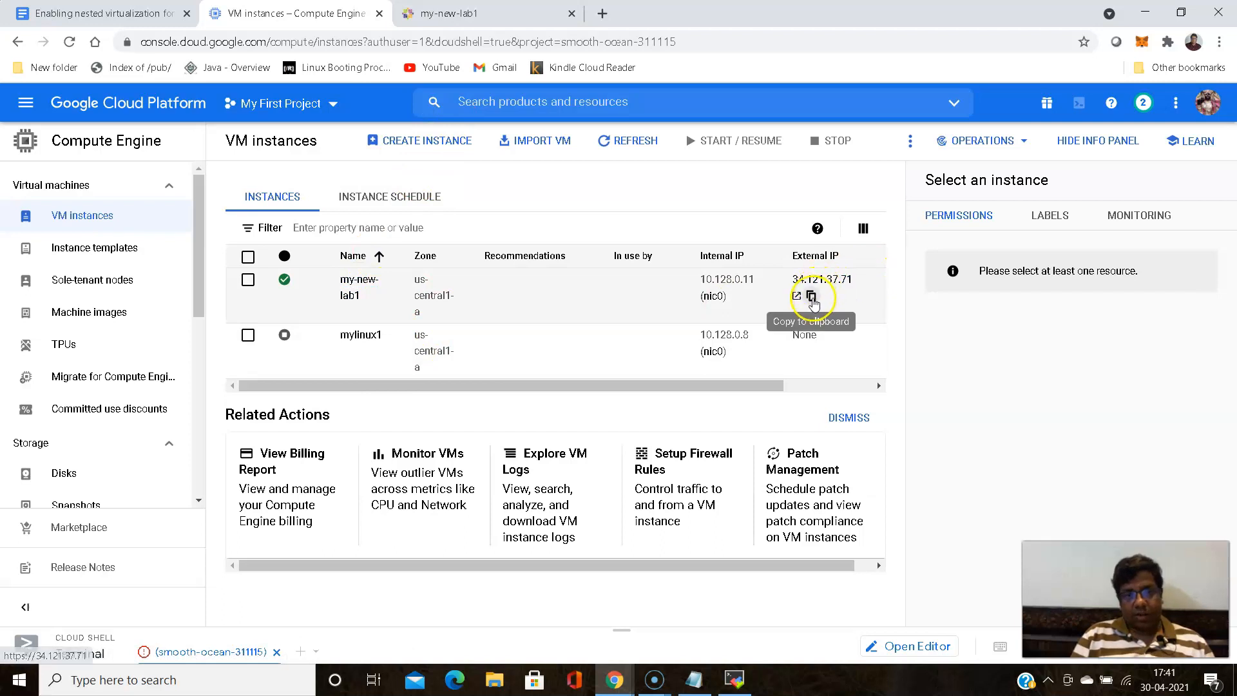
{"action": "left_click", "coordinate": [812, 298]}
- Switch to MobaXterm and set up a new SSH session with remote host 34.121.37.71 and the login user's name as the specified username
{"action": "left_click", "coordinate": [729, 666]}
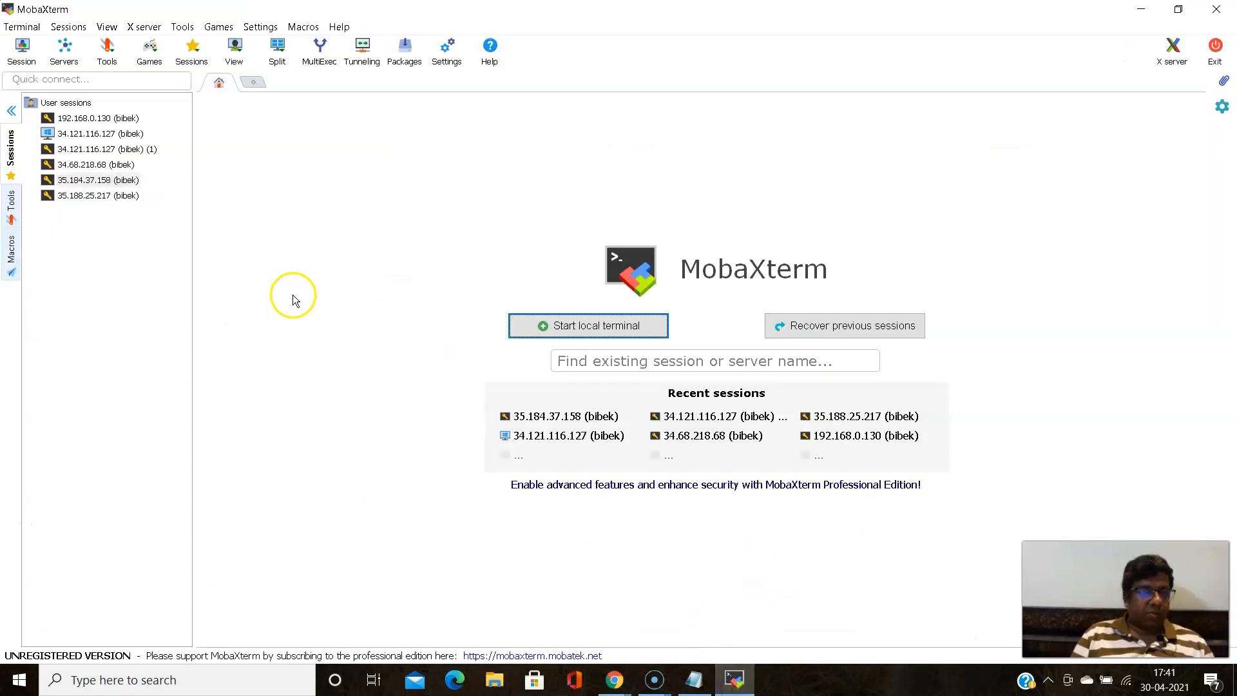
{"action": "left_click", "coordinate": [22, 49]}
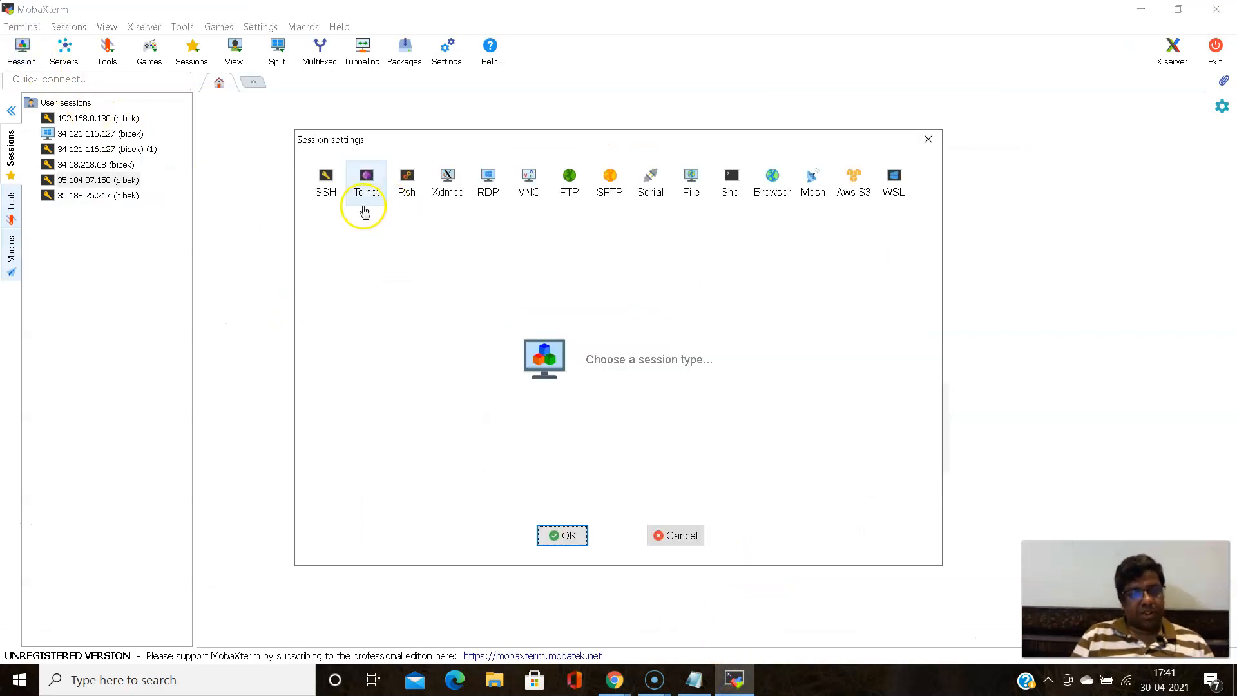
{"action": "left_click", "coordinate": [328, 186]}
{"action": "left_click", "coordinate": [432, 270]}
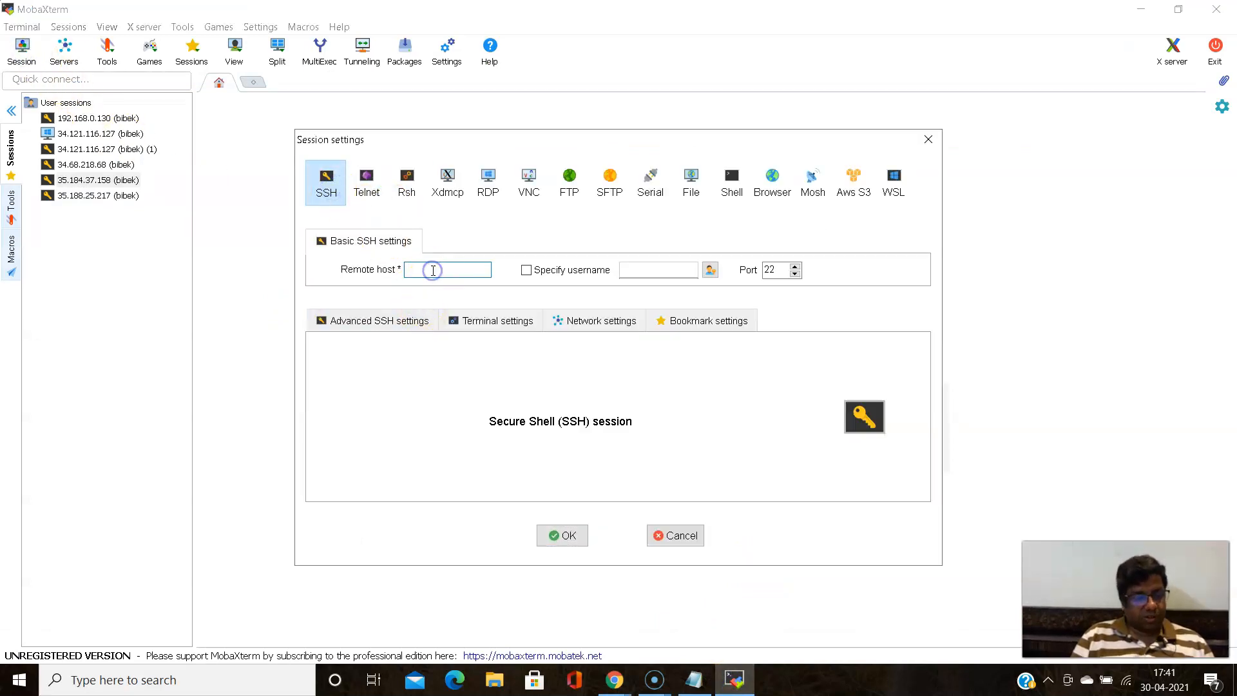
{"action": "key", "text": "ctrl+v"}
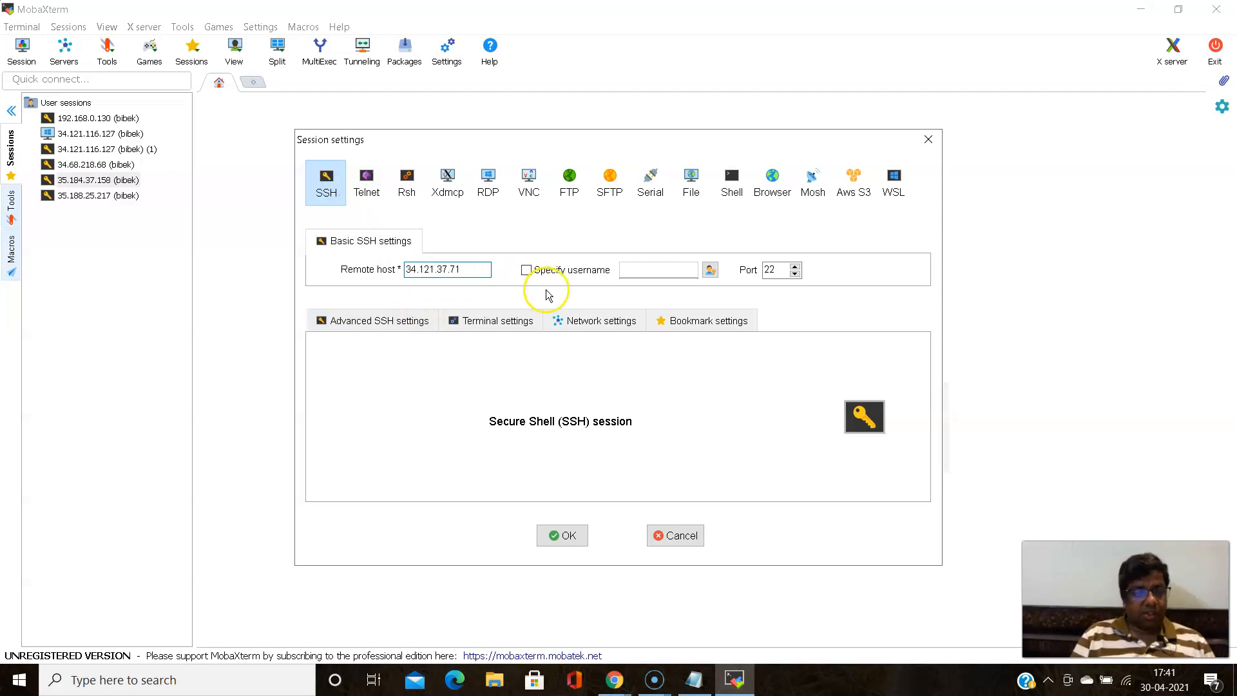
{"action": "left_click", "coordinate": [526, 270]}
{"action": "type", "text": "bibek"}
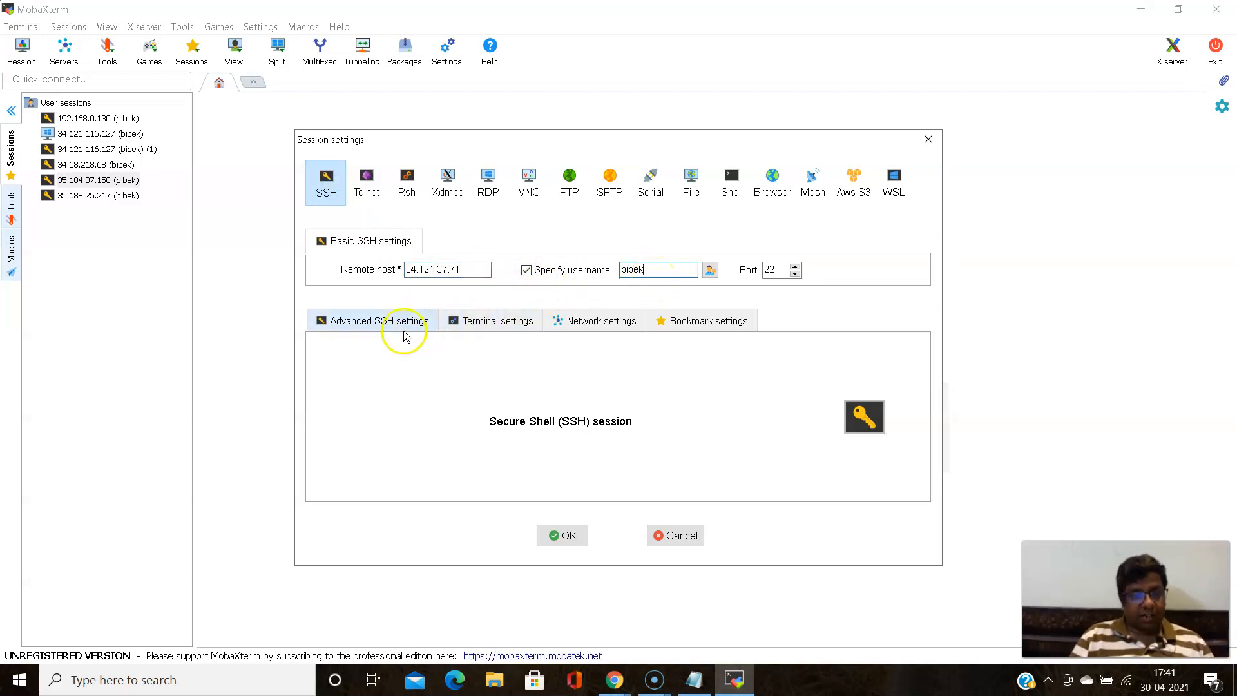
- Set the session to use the new-lab1 private key file from the Downloads folder and connect to the VM
{"action": "left_click", "coordinate": [361, 321]}
{"action": "left_click", "coordinate": [364, 453]}
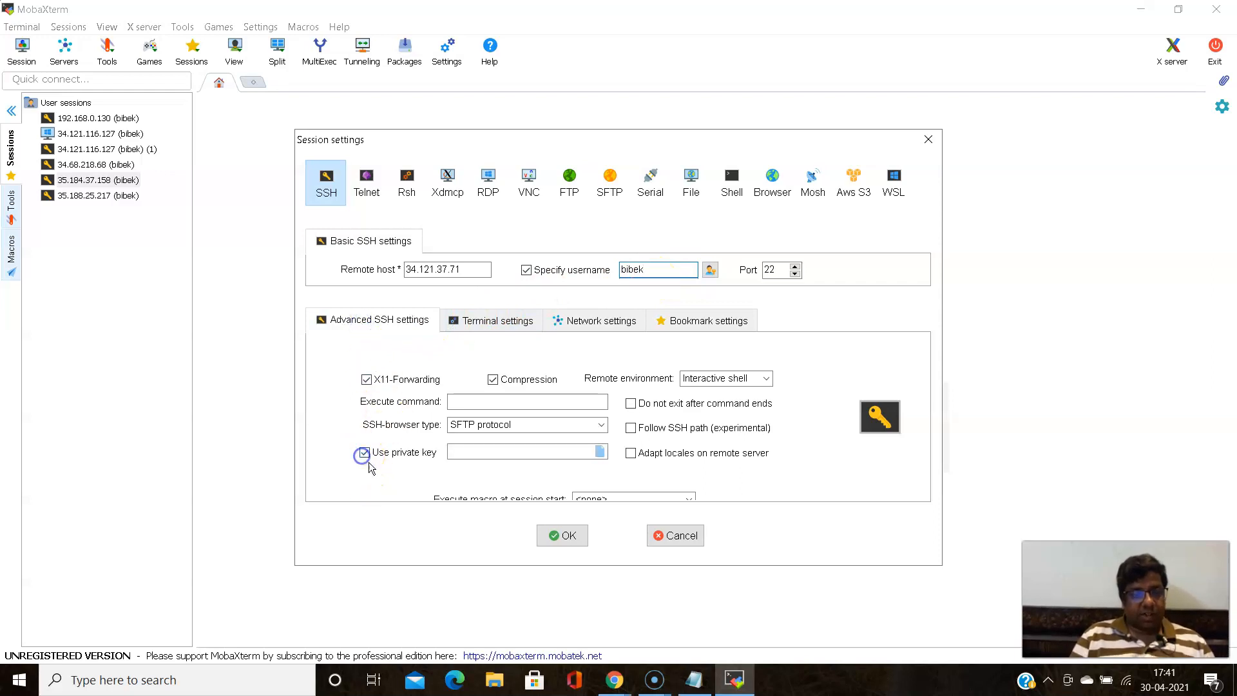
{"action": "left_click", "coordinate": [601, 451]}
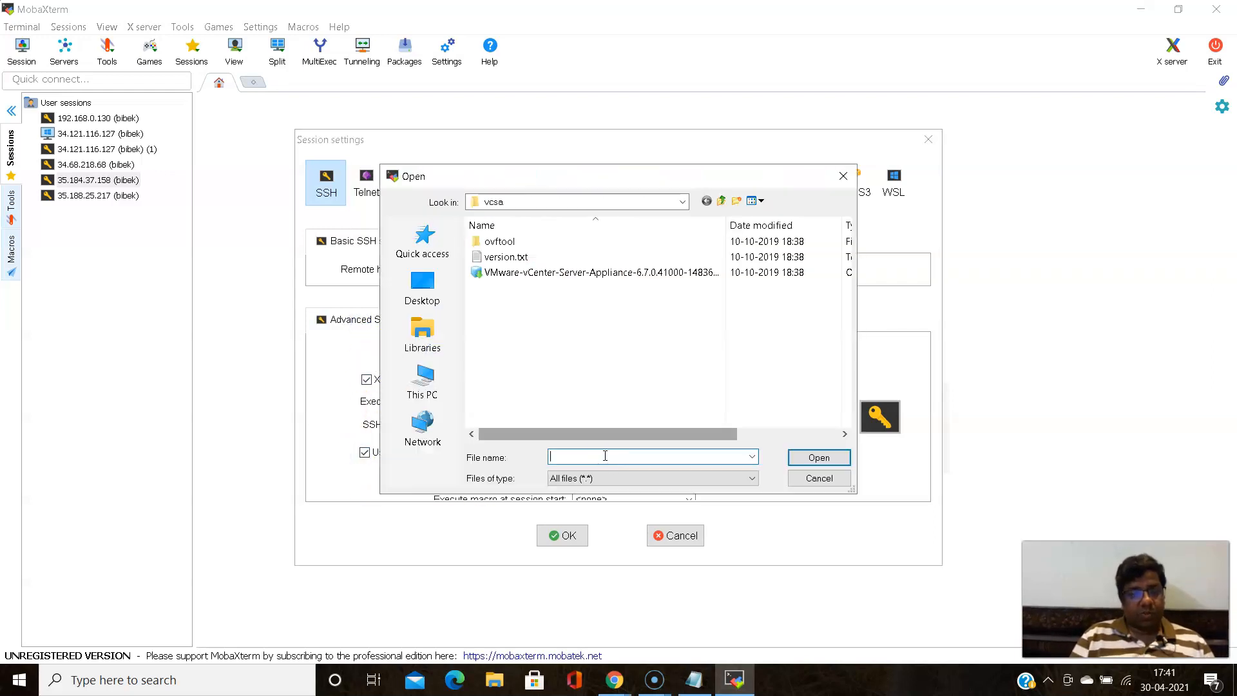
{"action": "left_click", "coordinate": [683, 201]}
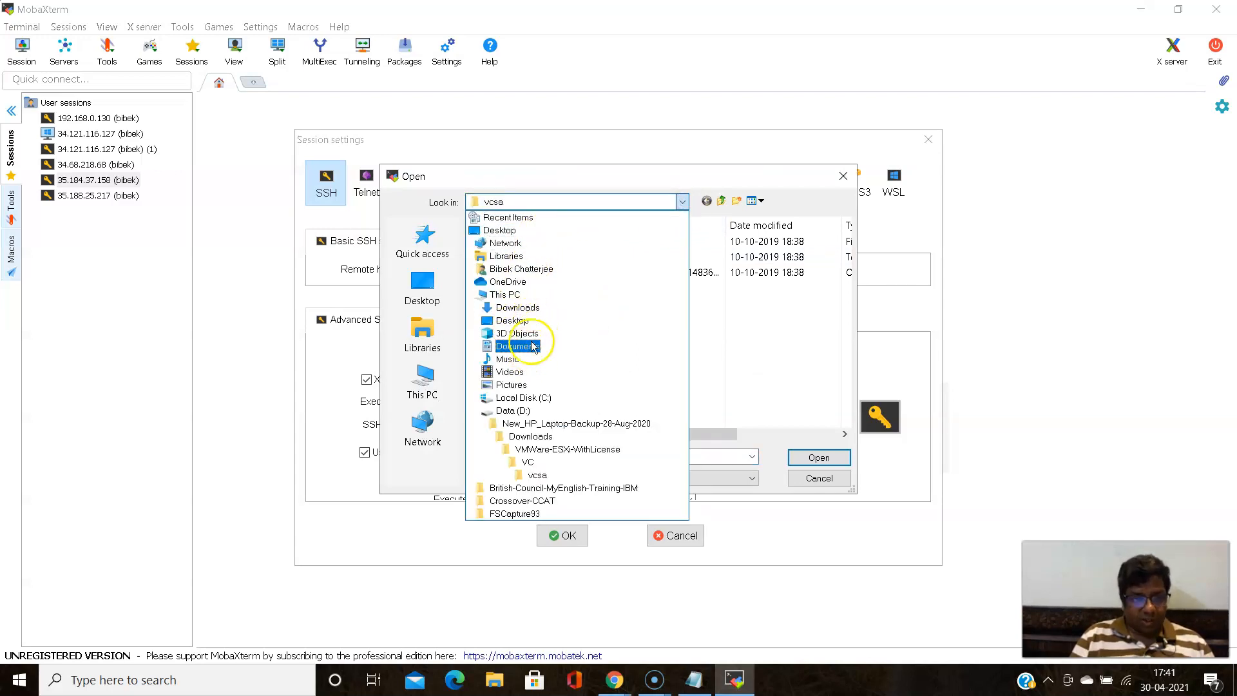
{"action": "left_click", "coordinate": [529, 308]}
{"action": "left_click", "coordinate": [555, 259]}
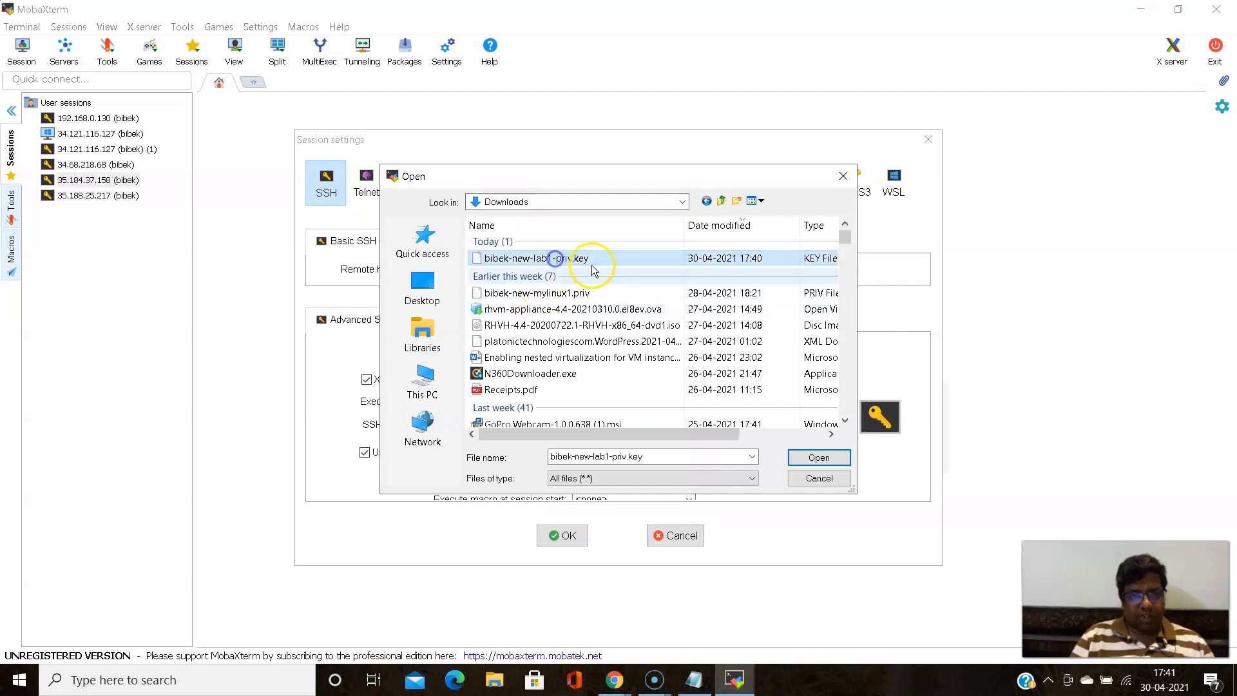
{"action": "left_click", "coordinate": [818, 457]}
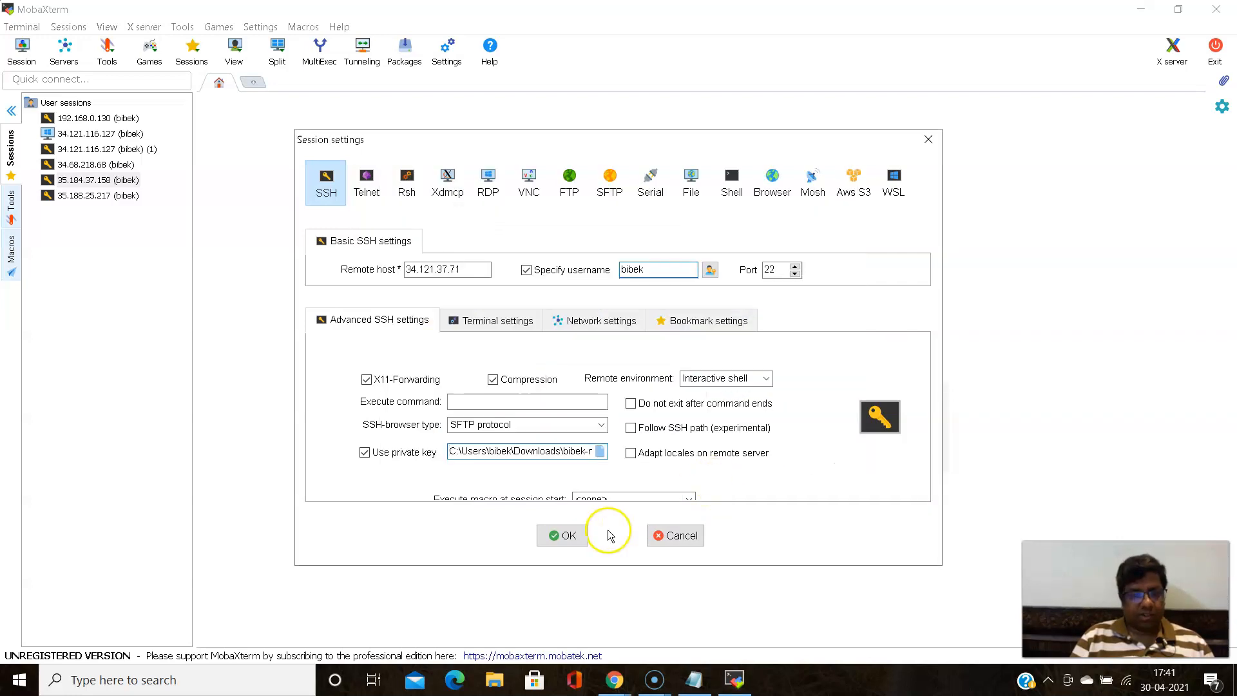
{"action": "left_click", "coordinate": [569, 536]}
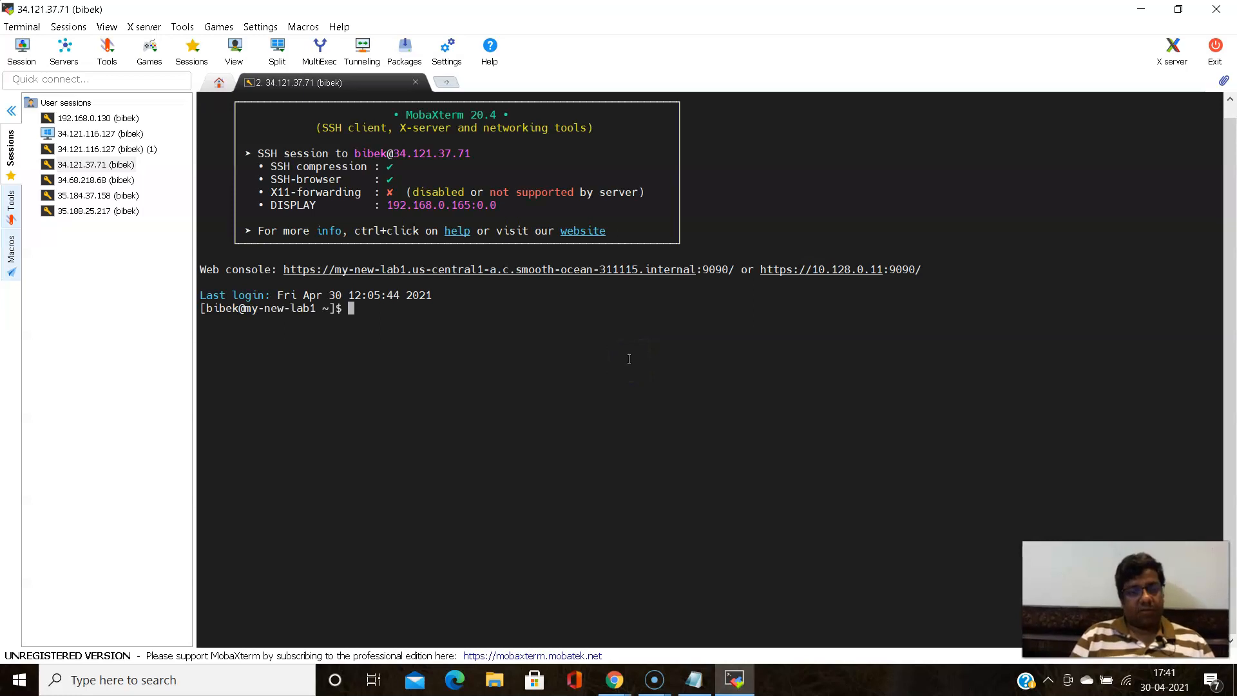
- Switch to the root user in the SSH session with sudo su -
{"action": "left_click", "coordinate": [466, 412]}
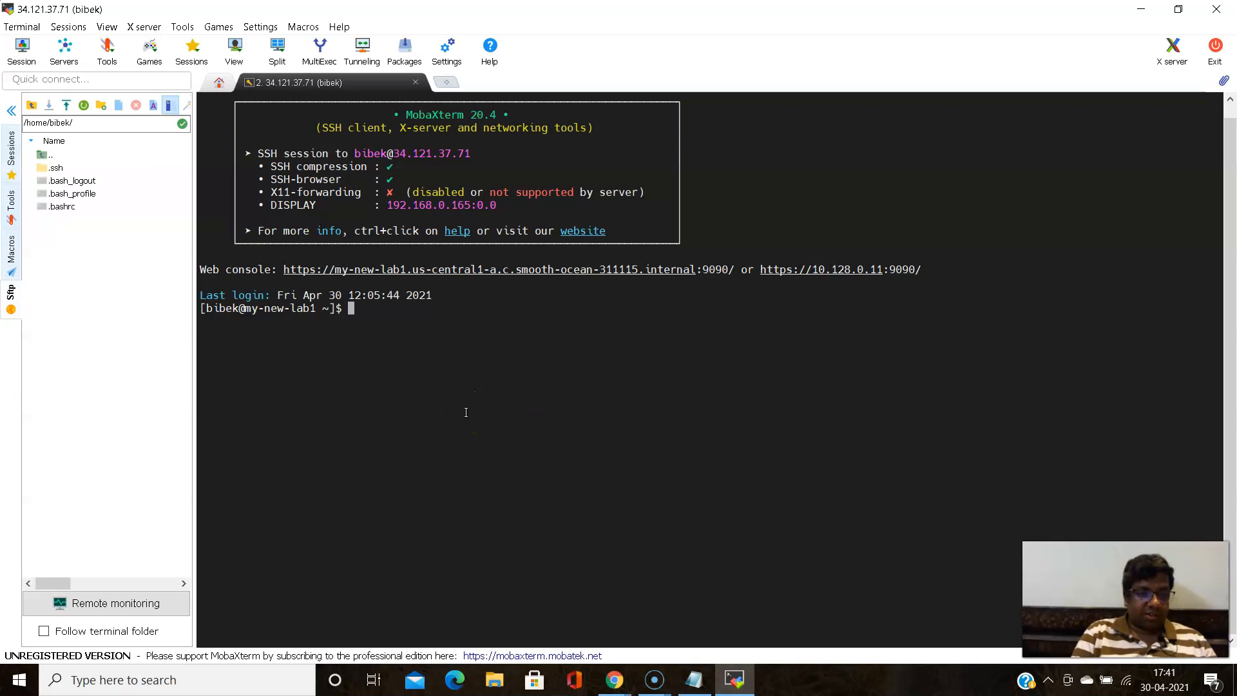
{"action": "type", "text": "su"}
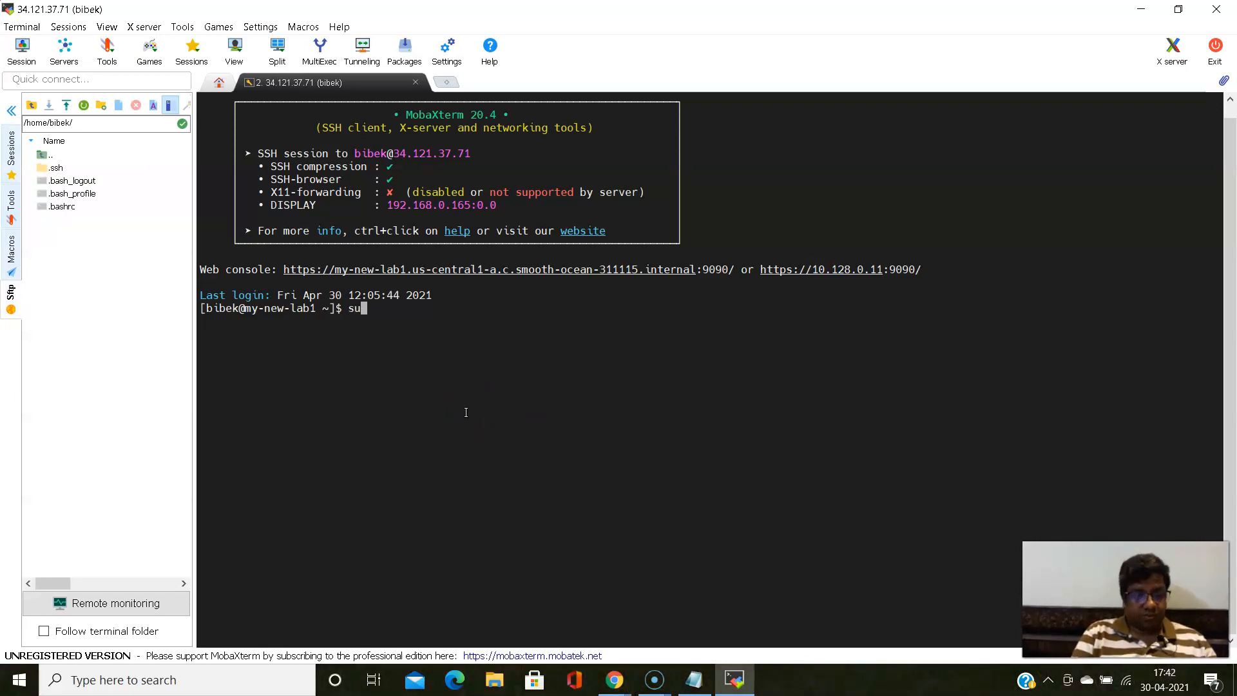
{"action": "type", "text": "do su -"}
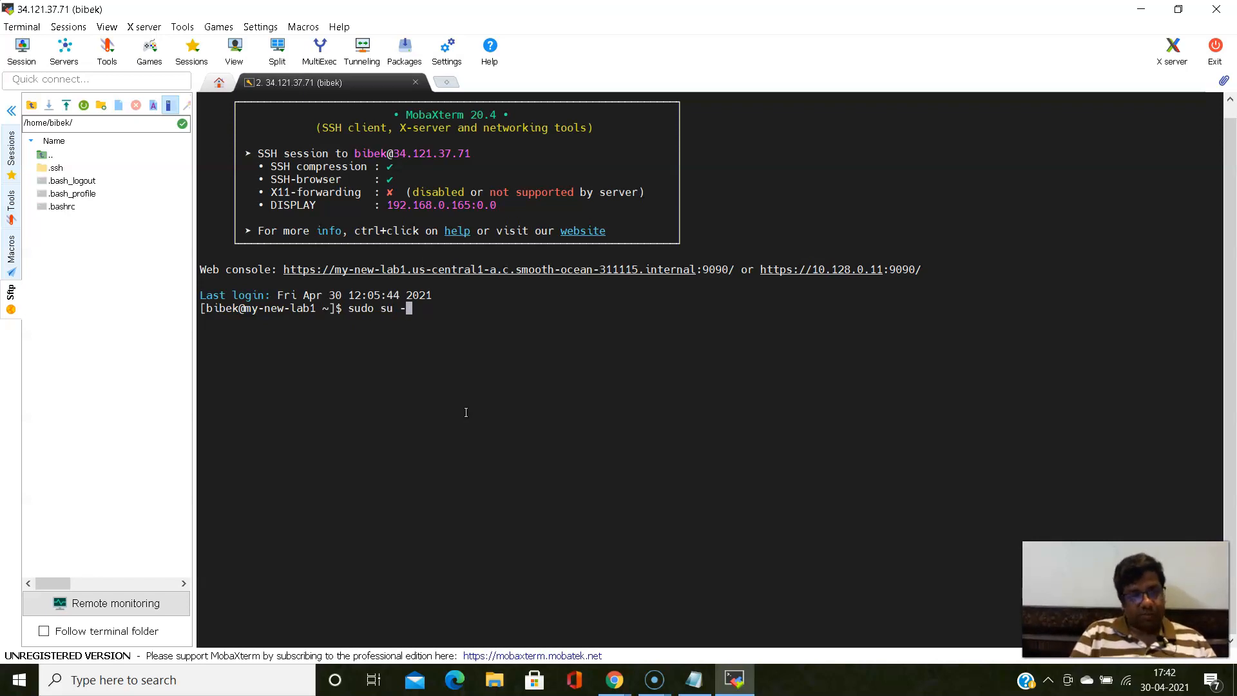
{"action": "key", "text": "Return"}
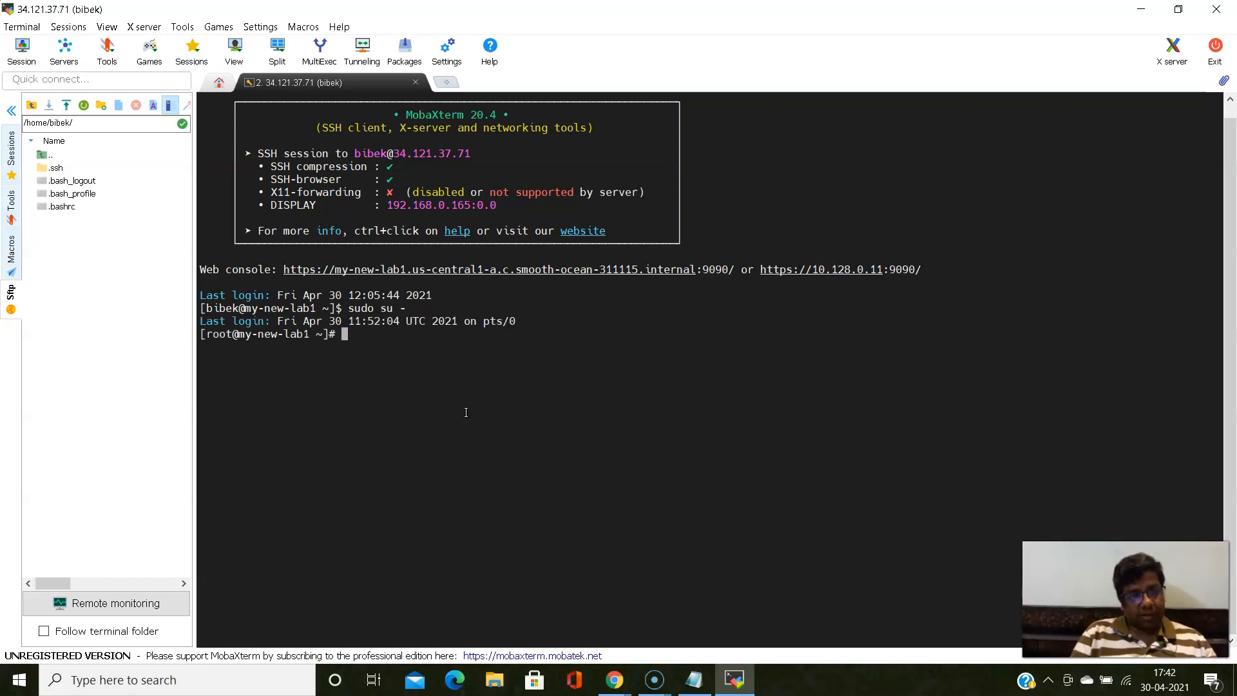
{"action": "left_click", "coordinate": [423, 384]}
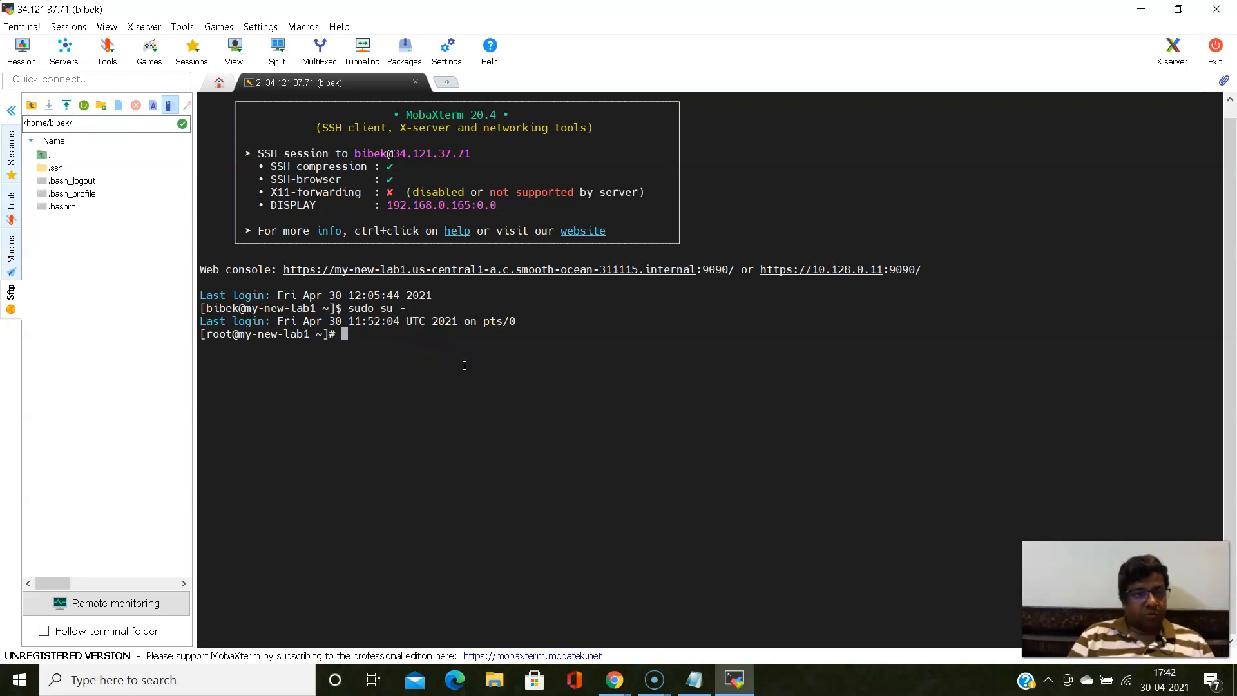
- Switch to Chrome and review the Cockpit login and overview screenshots in the nested virtualization guide document
{"action": "left_click", "coordinate": [610, 678]}
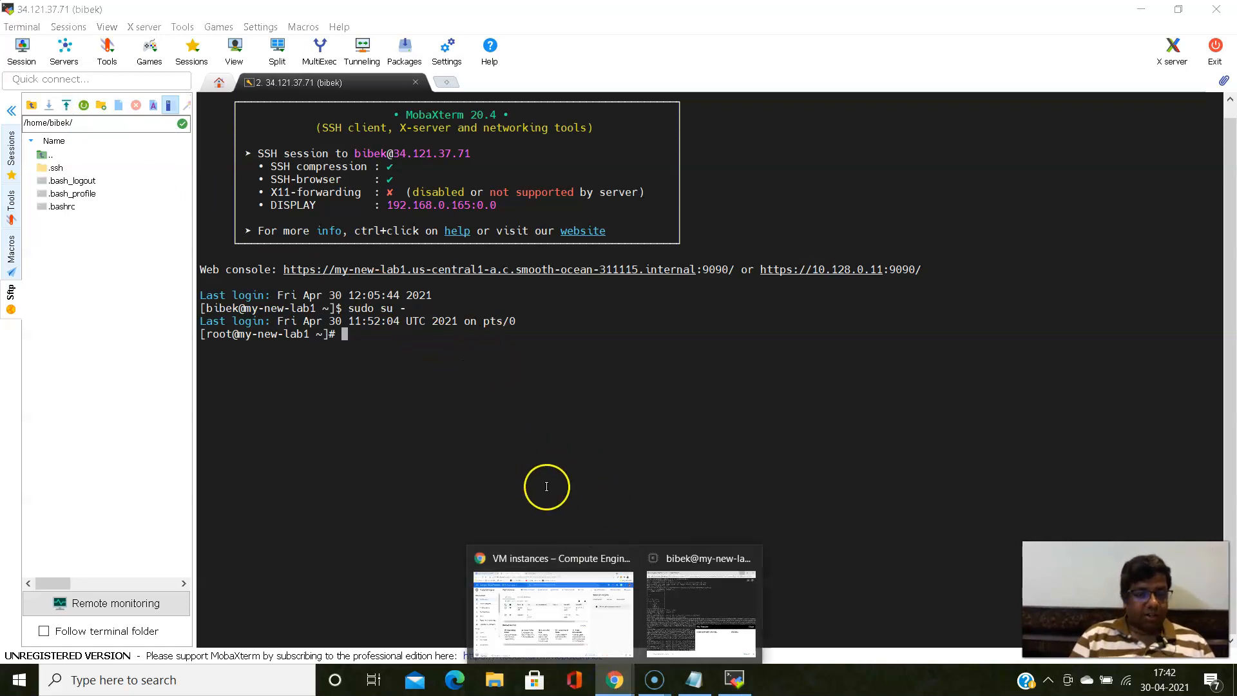
{"action": "left_click", "coordinate": [553, 613]}
{"action": "left_click", "coordinate": [104, 11]}
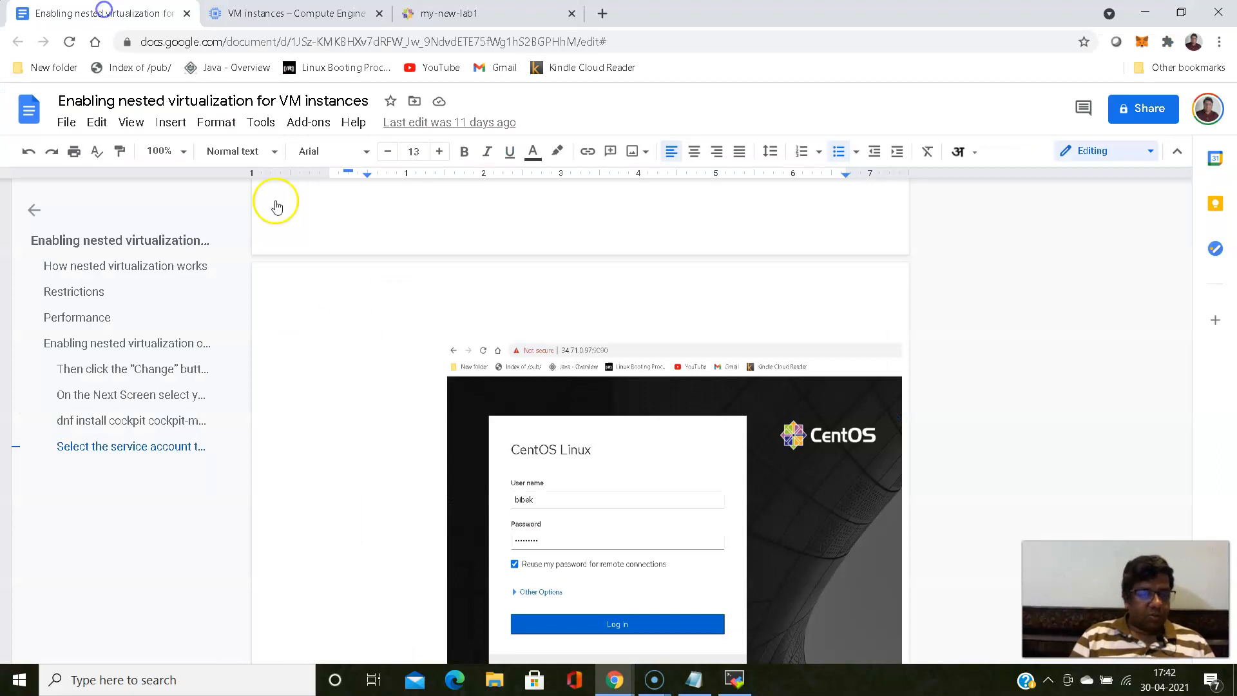
{"action": "scroll", "coordinate": [369, 359], "scroll_direction": "down", "scroll_amount": 6}
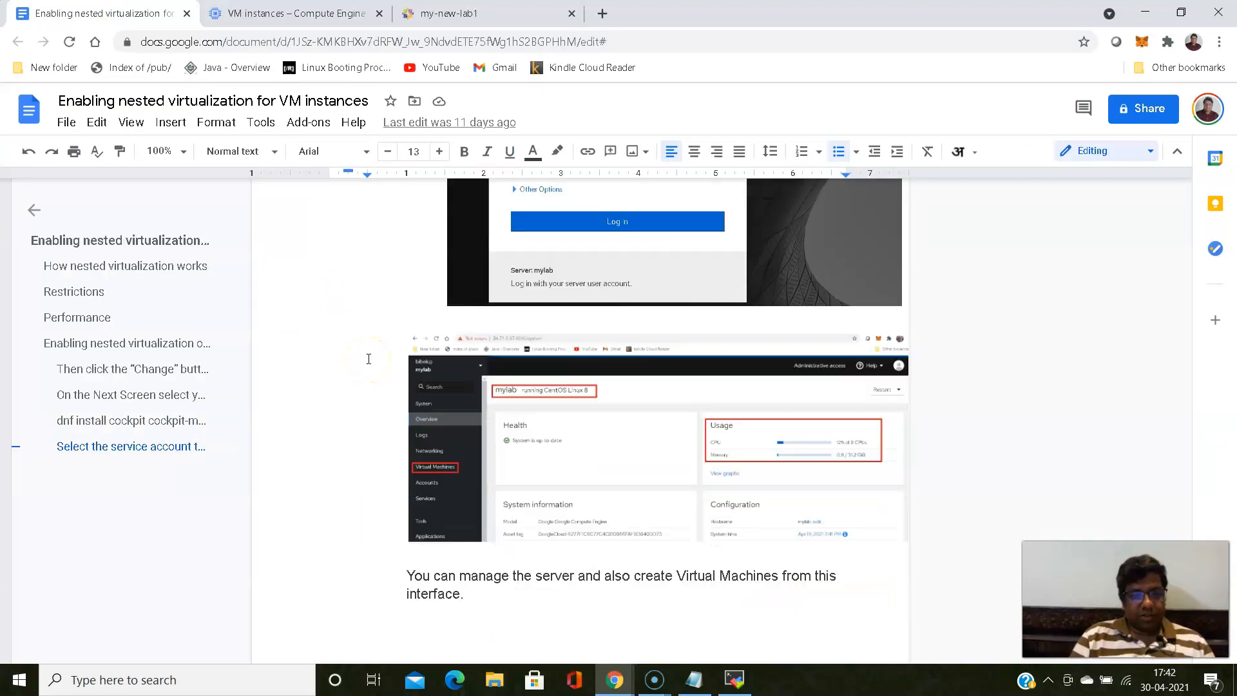
{"action": "scroll", "coordinate": [369, 359], "scroll_direction": "up", "scroll_amount": 5}
{"action": "scroll", "coordinate": [369, 359], "scroll_direction": "down", "scroll_amount": 1}
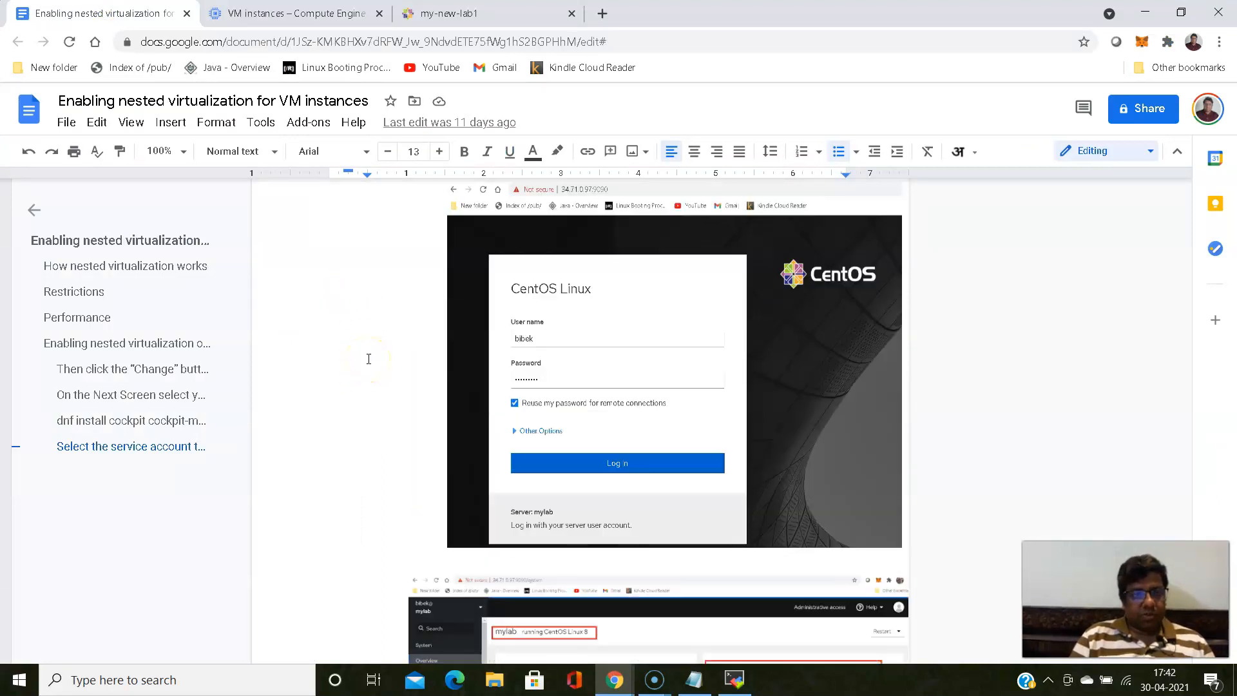
- Log in to the Cockpit web console of my-new-lab1 with the login user's name and the account password
{"action": "left_click", "coordinate": [419, 14]}
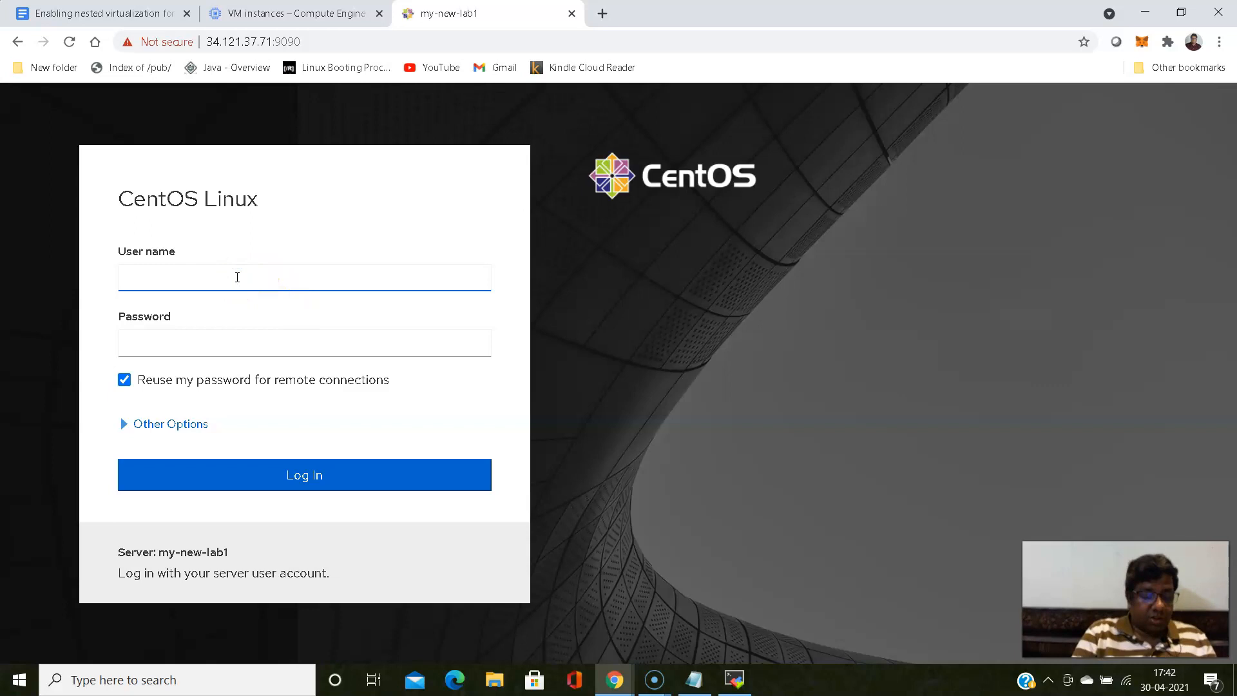
{"action": "left_click", "coordinate": [227, 348]}
{"action": "type", "text": "•••••"}
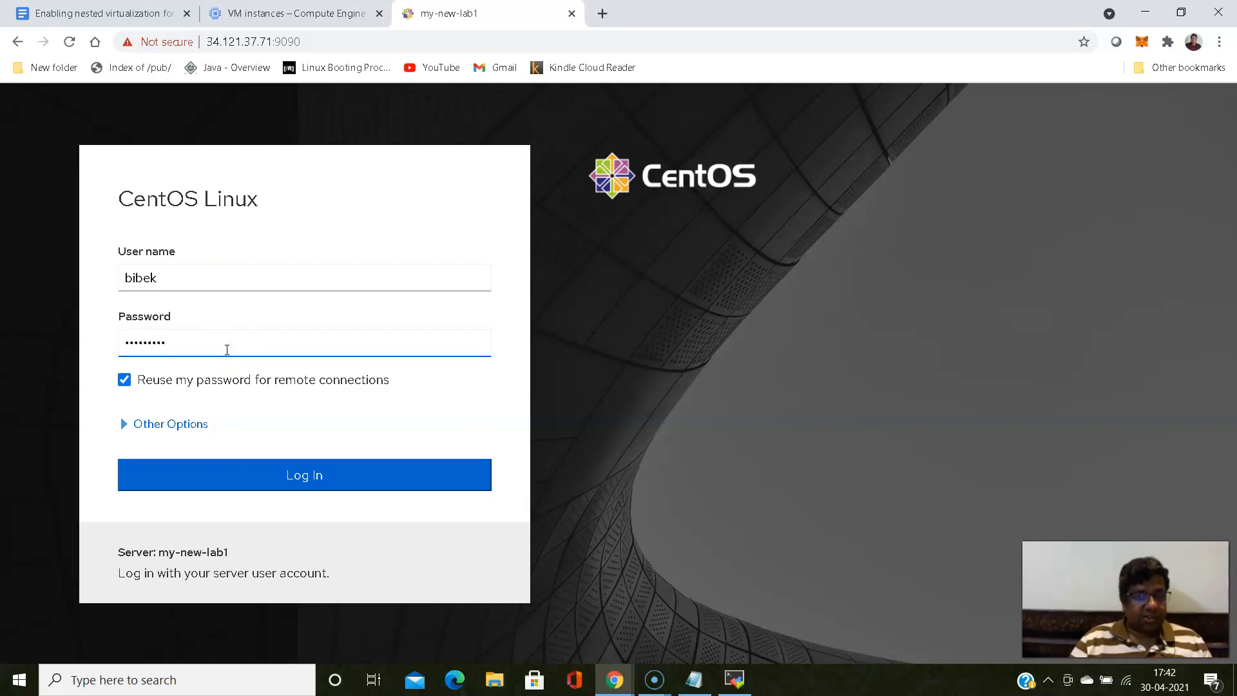
{"action": "left_click", "coordinate": [284, 485]}
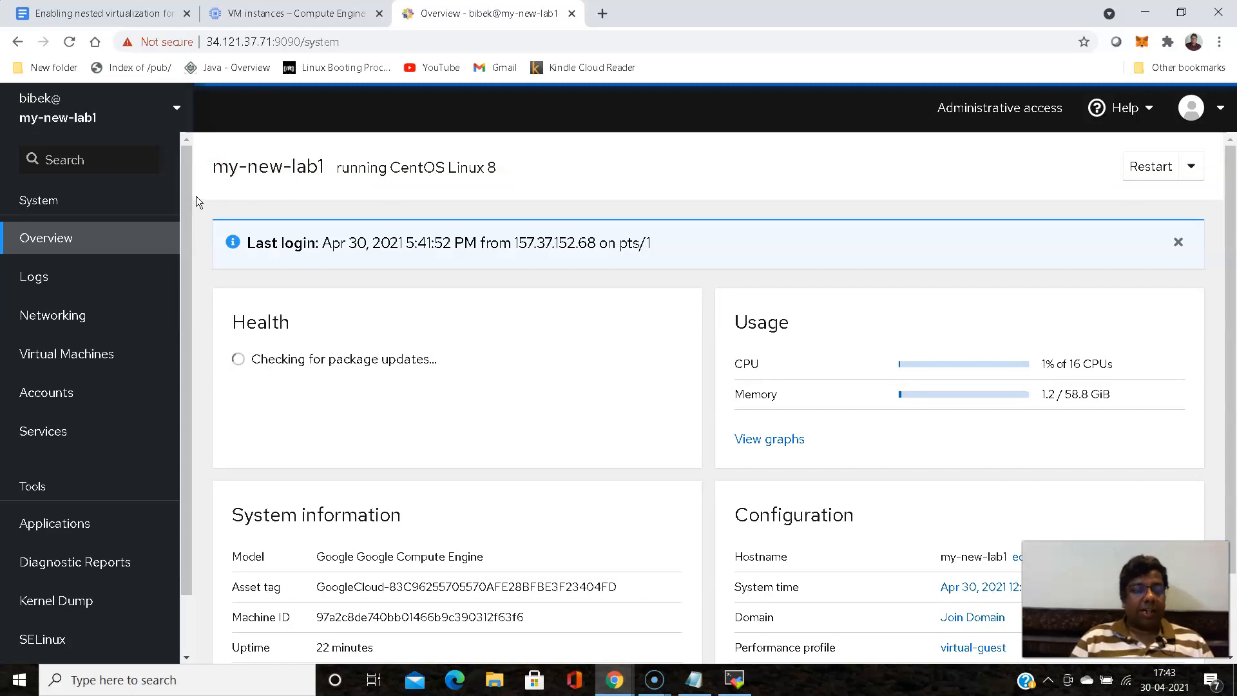
- Examine Cockpit's Overview, Logs, Networking and Virtual Machines pages, including the libvirt service status
{"action": "scroll", "coordinate": [196, 197], "scroll_direction": "down", "scroll_amount": 2}
{"action": "scroll", "coordinate": [196, 197], "scroll_direction": "up", "scroll_amount": 2}
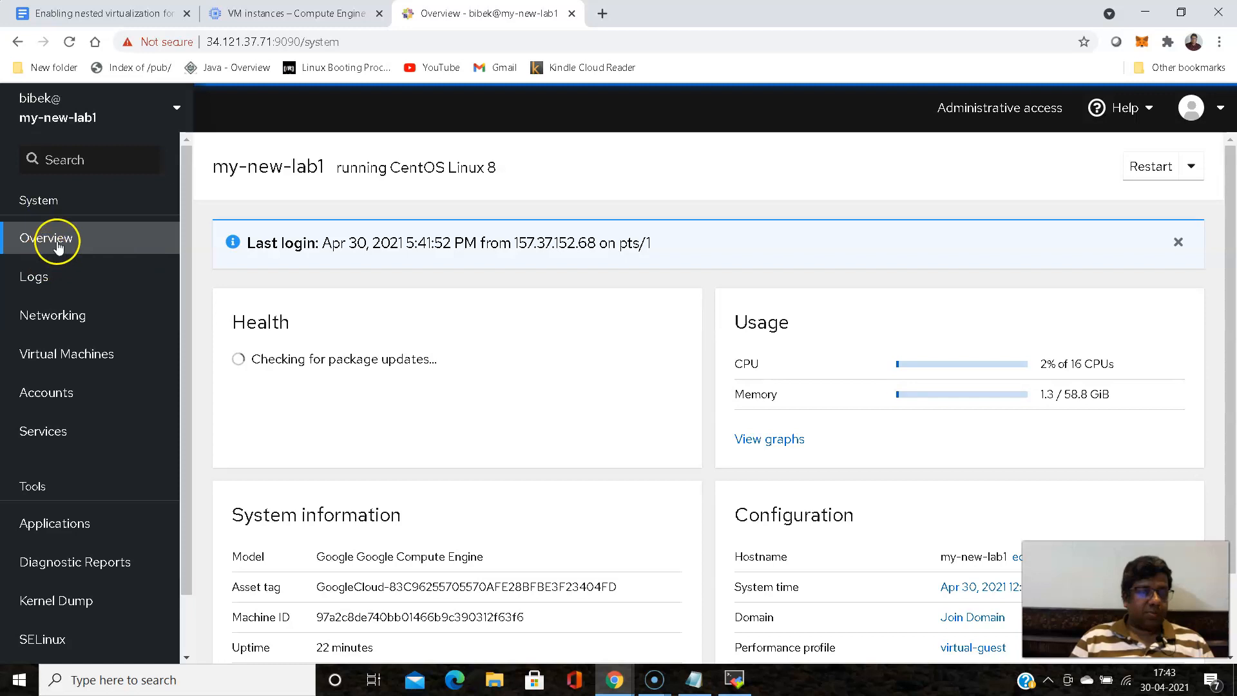
{"action": "left_click", "coordinate": [39, 286]}
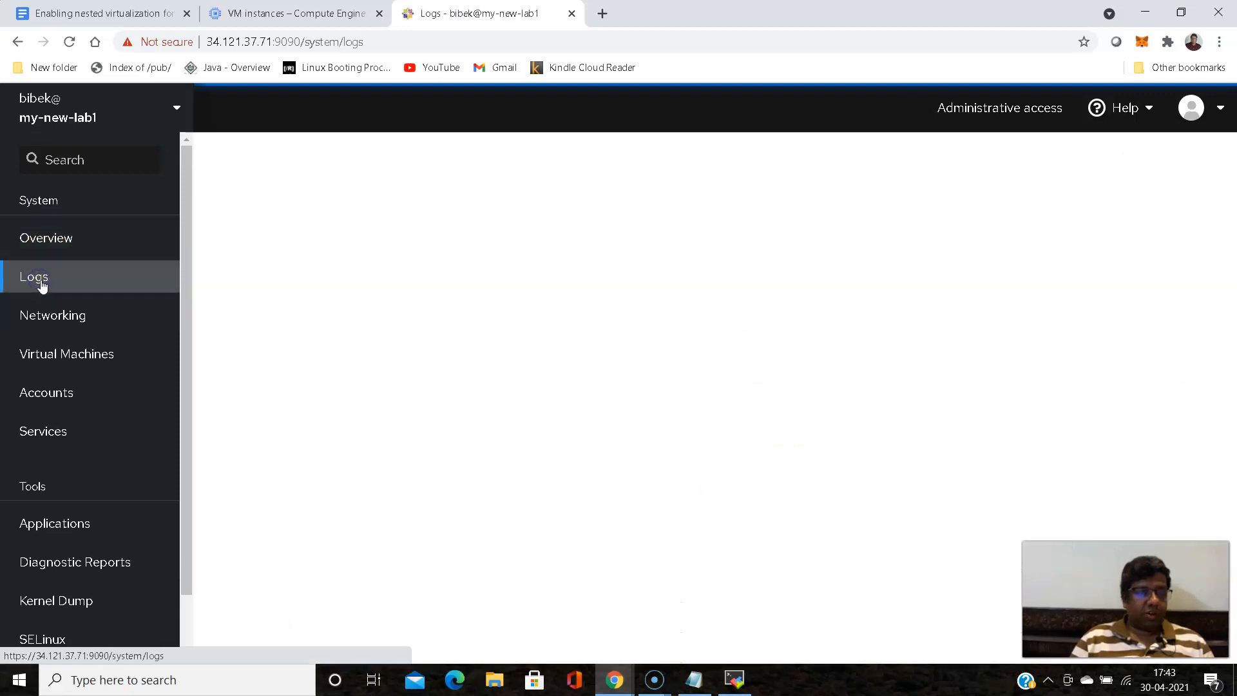
{"action": "left_click", "coordinate": [66, 322]}
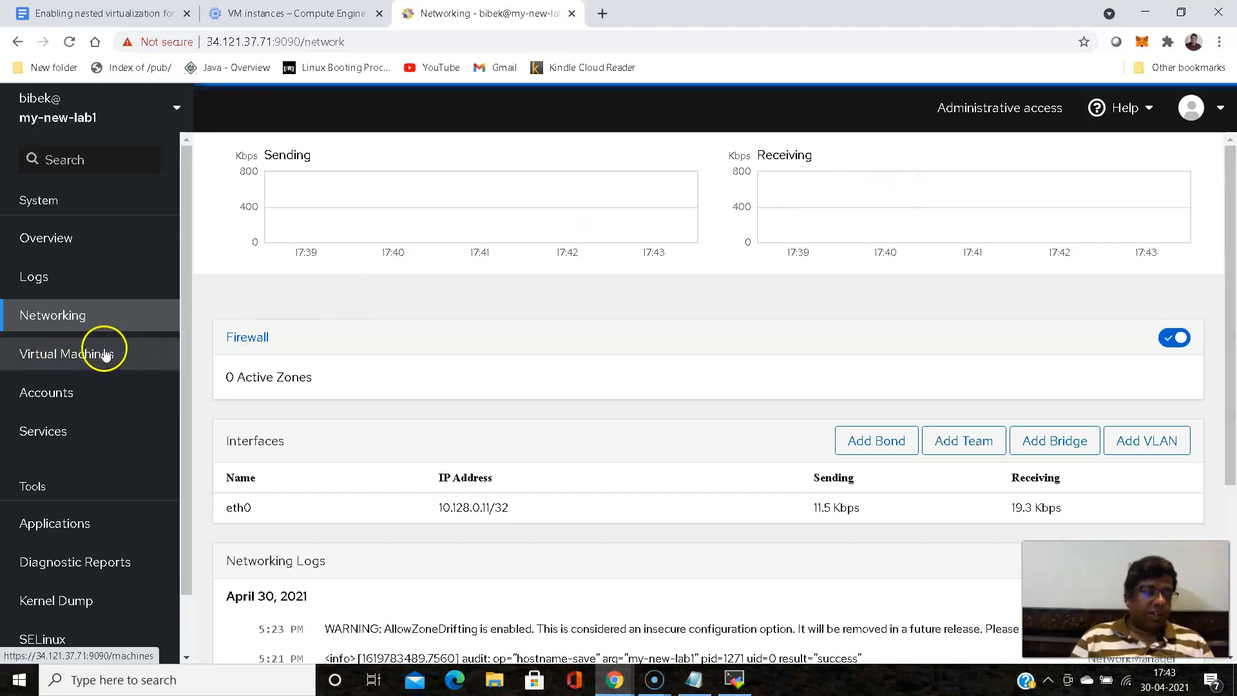
{"action": "left_click", "coordinate": [66, 359]}
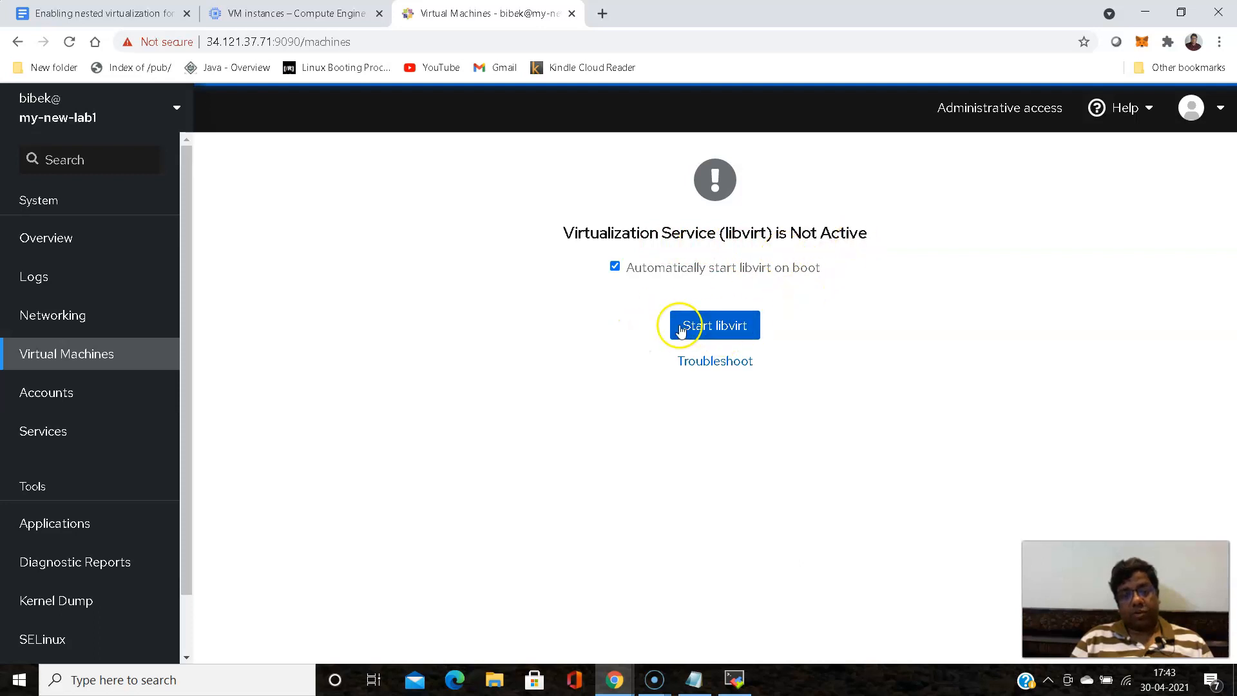
{"action": "scroll", "coordinate": [98, 397], "scroll_direction": "down", "scroll_amount": 1}
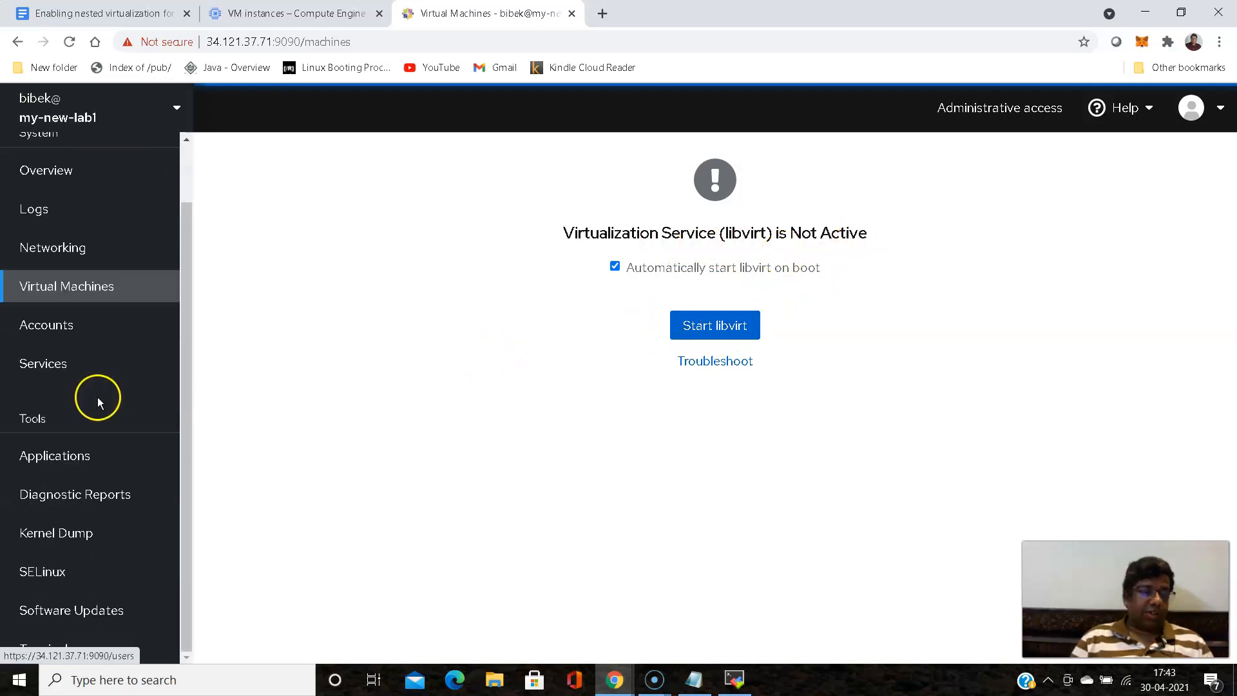
{"action": "scroll", "coordinate": [98, 397], "scroll_direction": "up", "scroll_amount": 1}
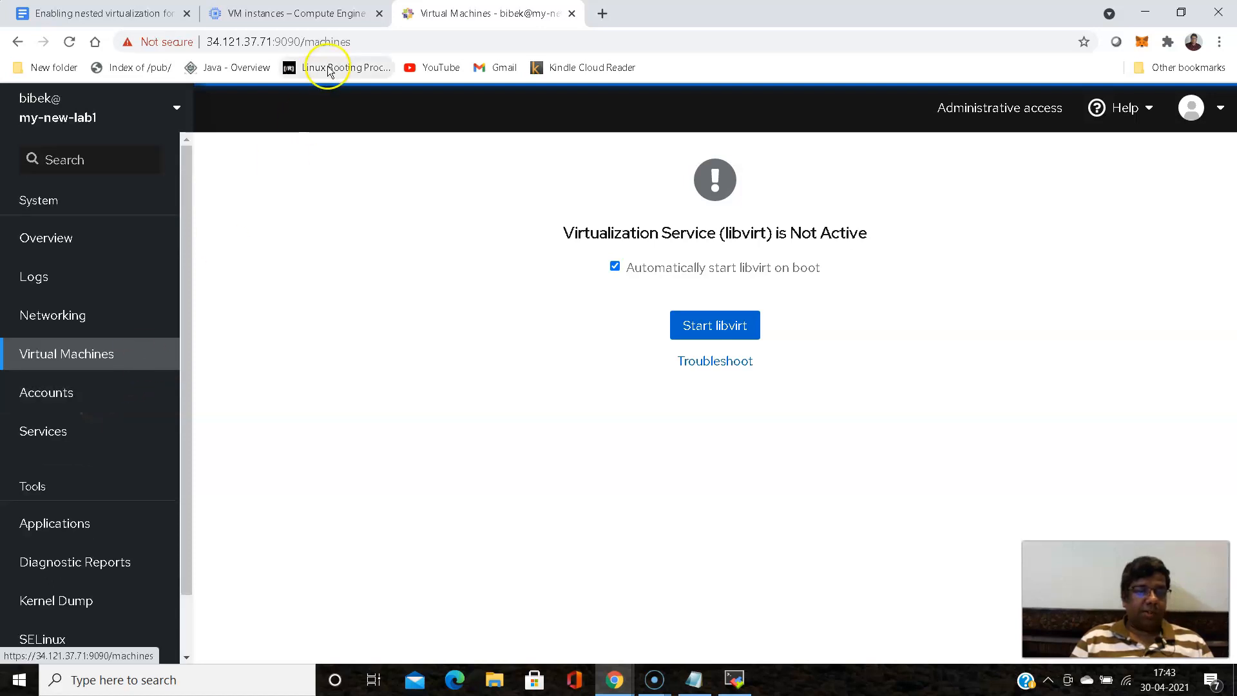
{"action": "left_click", "coordinate": [736, 678]}
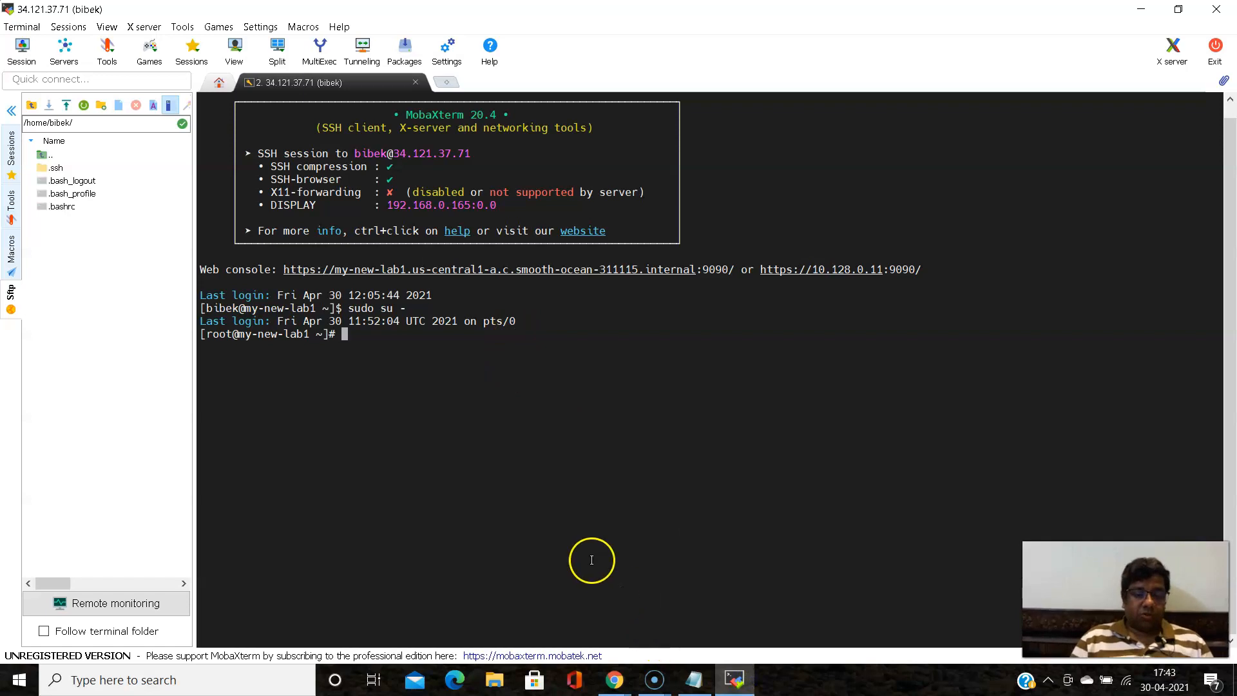
{"action": "left_click", "coordinate": [617, 684]}
{"action": "left_click", "coordinate": [598, 561]}
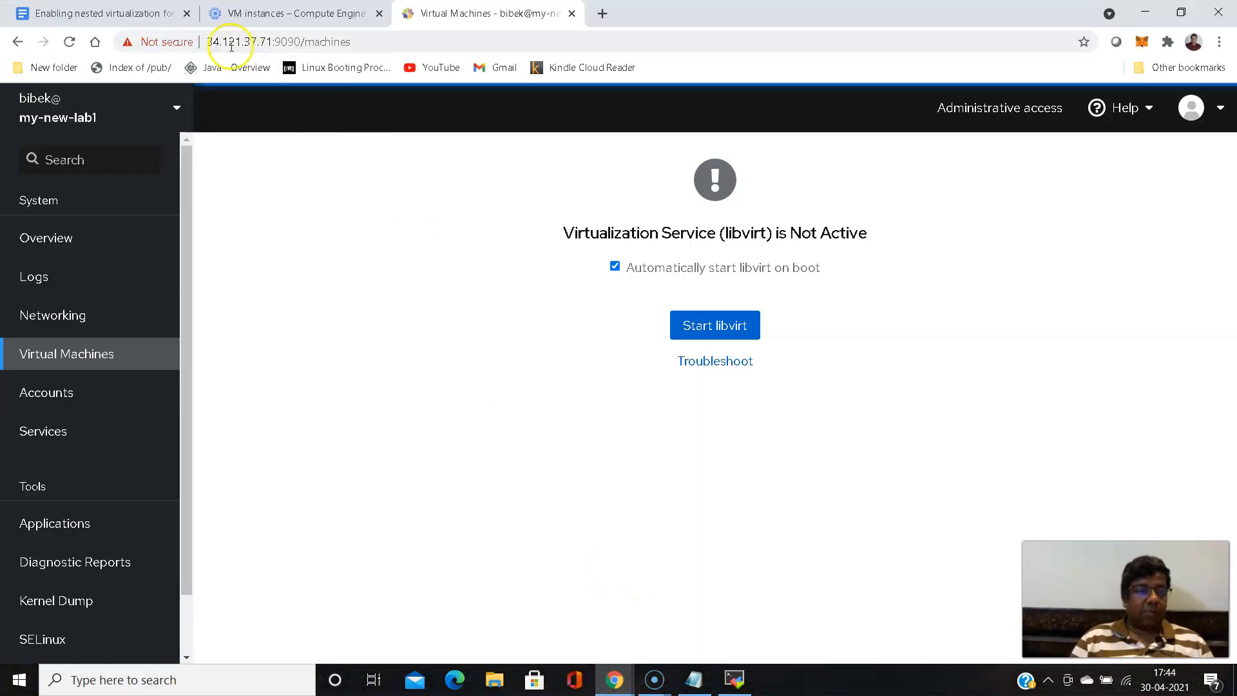
- Review the nested virtualization guide document's sections on the firewall rule, Cockpit user and login, and creating a final machine image
{"action": "left_click", "coordinate": [105, 11]}
{"action": "scroll", "coordinate": [366, 240], "scroll_direction": "down", "scroll_amount": 10}
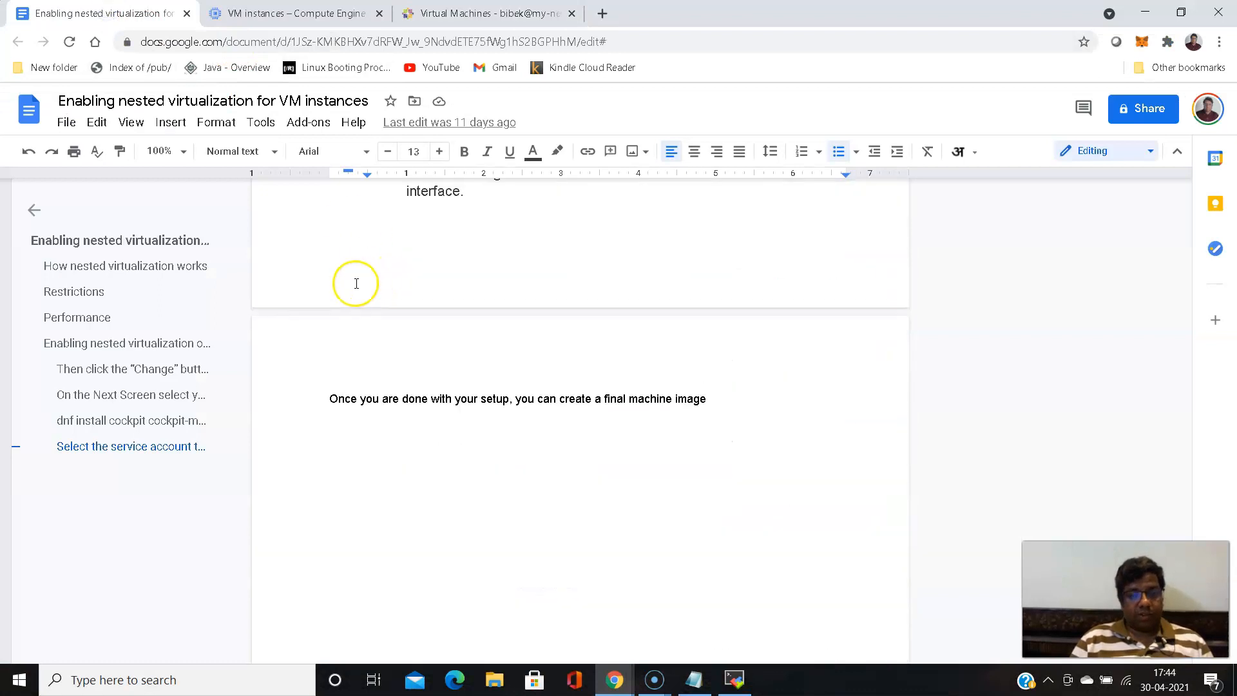
{"action": "scroll", "coordinate": [357, 284], "scroll_direction": "up", "scroll_amount": 5}
{"action": "scroll", "coordinate": [356, 284], "scroll_direction": "down", "scroll_amount": 6}
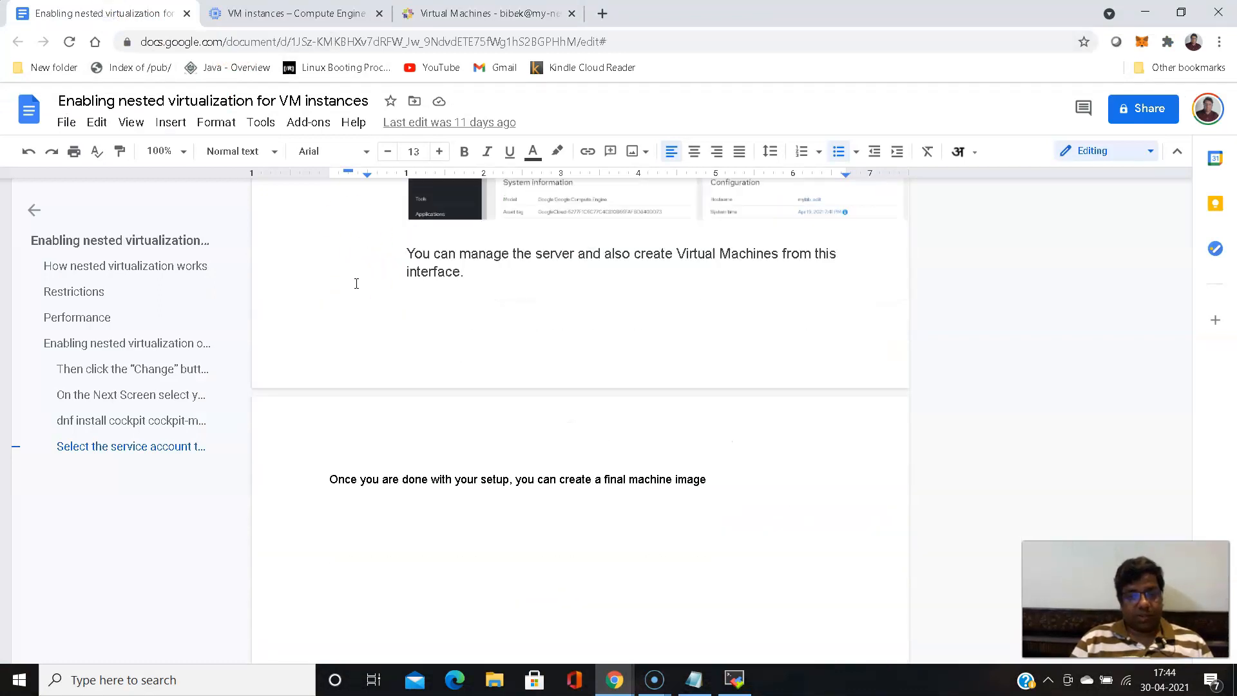
{"action": "scroll", "coordinate": [357, 283], "scroll_direction": "down", "scroll_amount": 3}
{"action": "scroll", "coordinate": [356, 284], "scroll_direction": "down", "scroll_amount": 2}
{"action": "scroll", "coordinate": [354, 282], "scroll_direction": "up", "scroll_amount": 10}
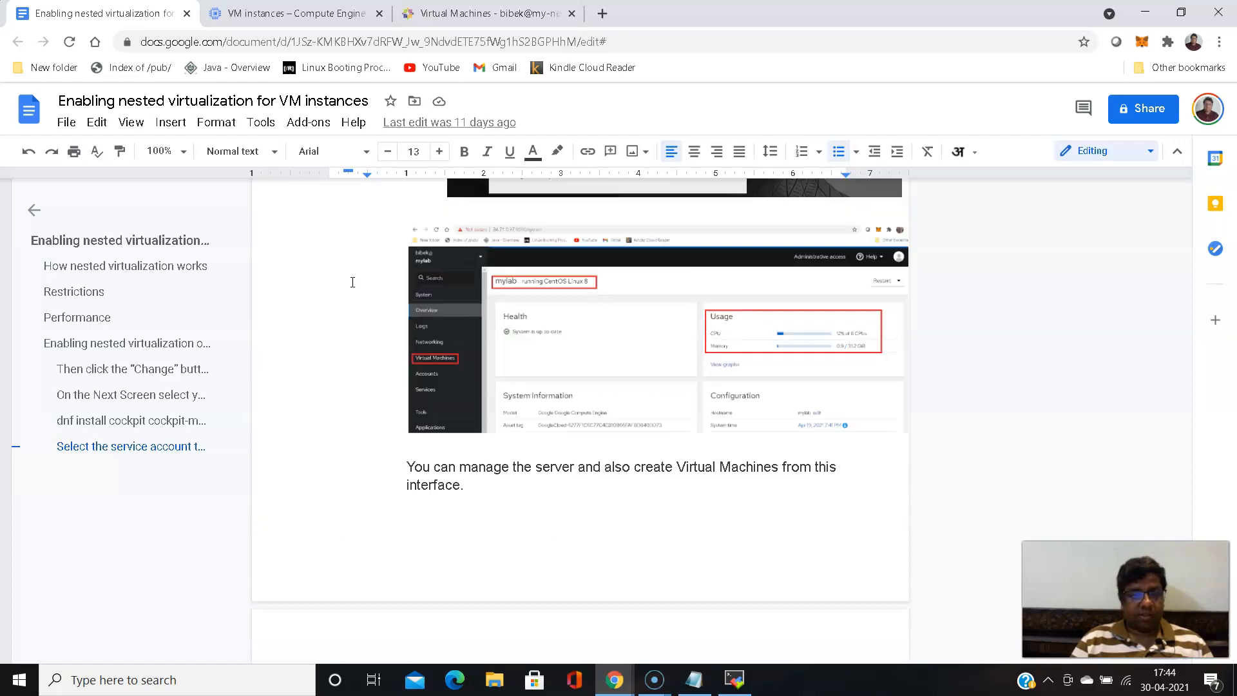
{"action": "scroll", "coordinate": [353, 282], "scroll_direction": "up", "scroll_amount": 3}
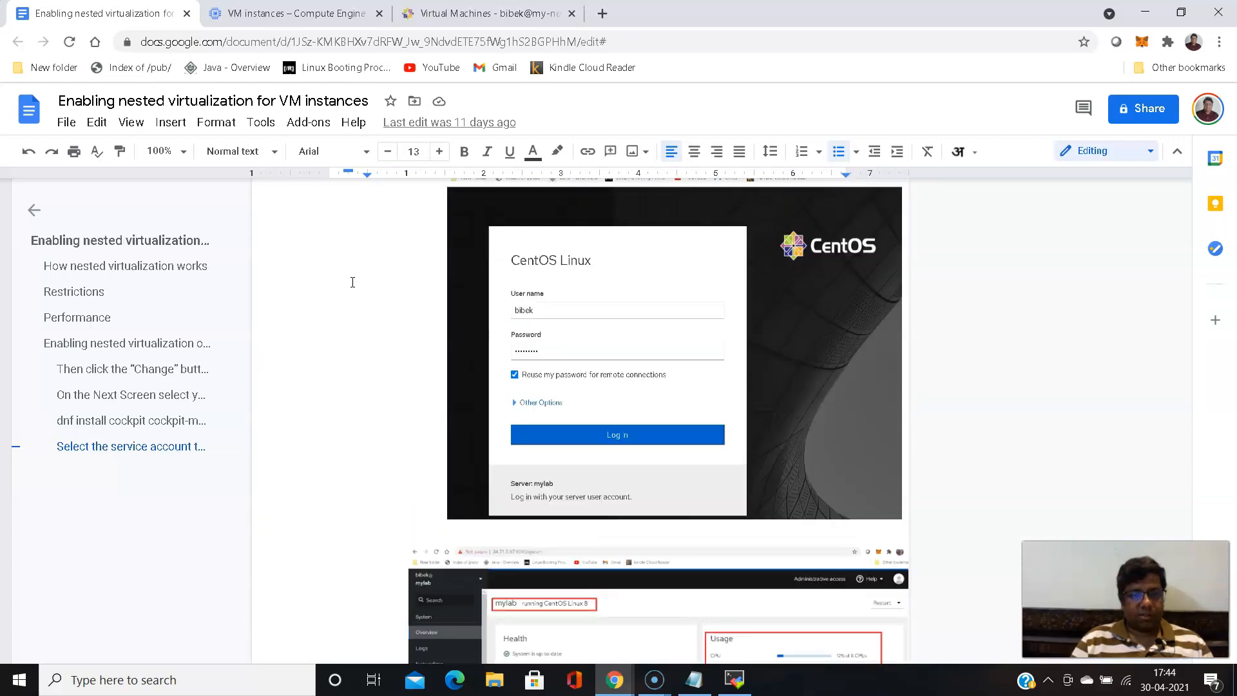
{"action": "scroll", "coordinate": [352, 282], "scroll_direction": "up", "scroll_amount": 10}
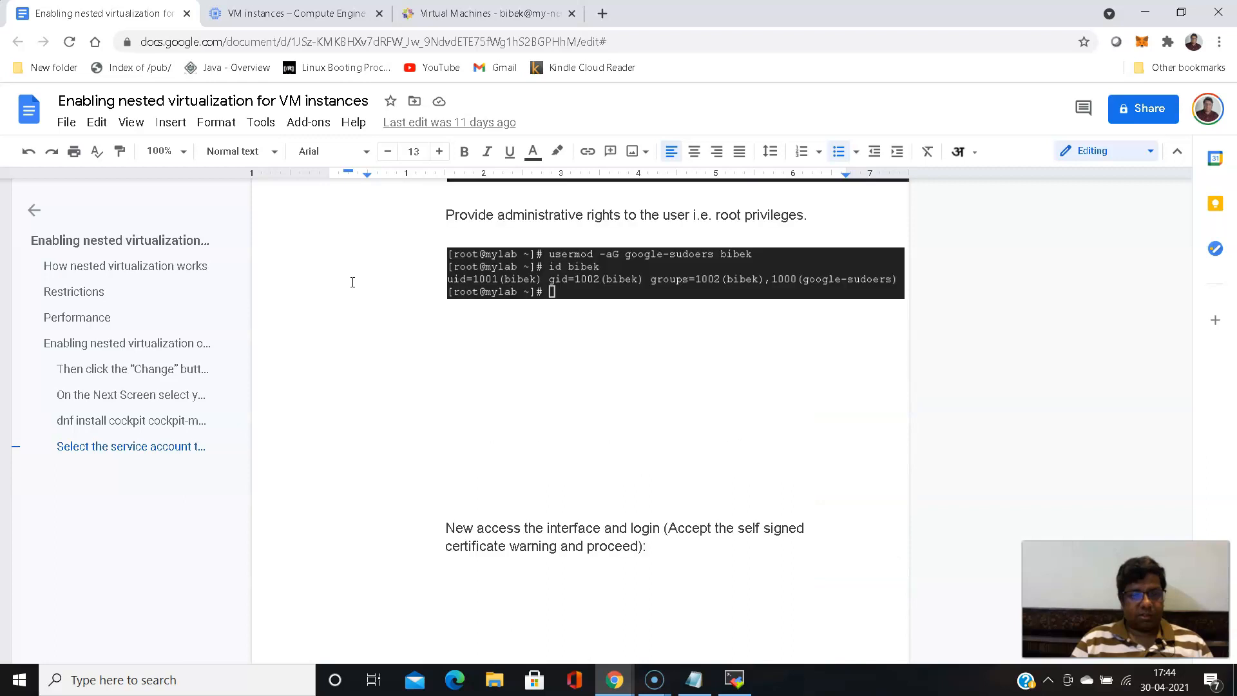
{"action": "scroll", "coordinate": [353, 281], "scroll_direction": "up", "scroll_amount": 5}
{"action": "scroll", "coordinate": [353, 282], "scroll_direction": "up", "scroll_amount": 5}
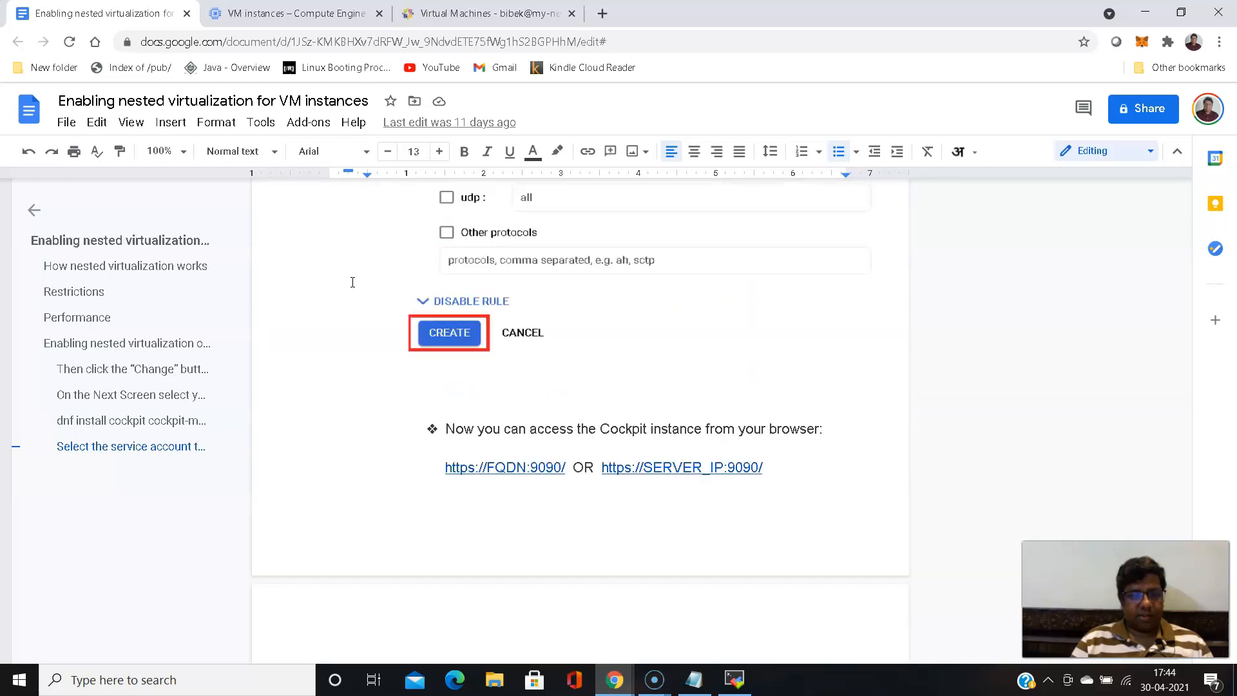
{"action": "scroll", "coordinate": [353, 281], "scroll_direction": "up", "scroll_amount": 13}
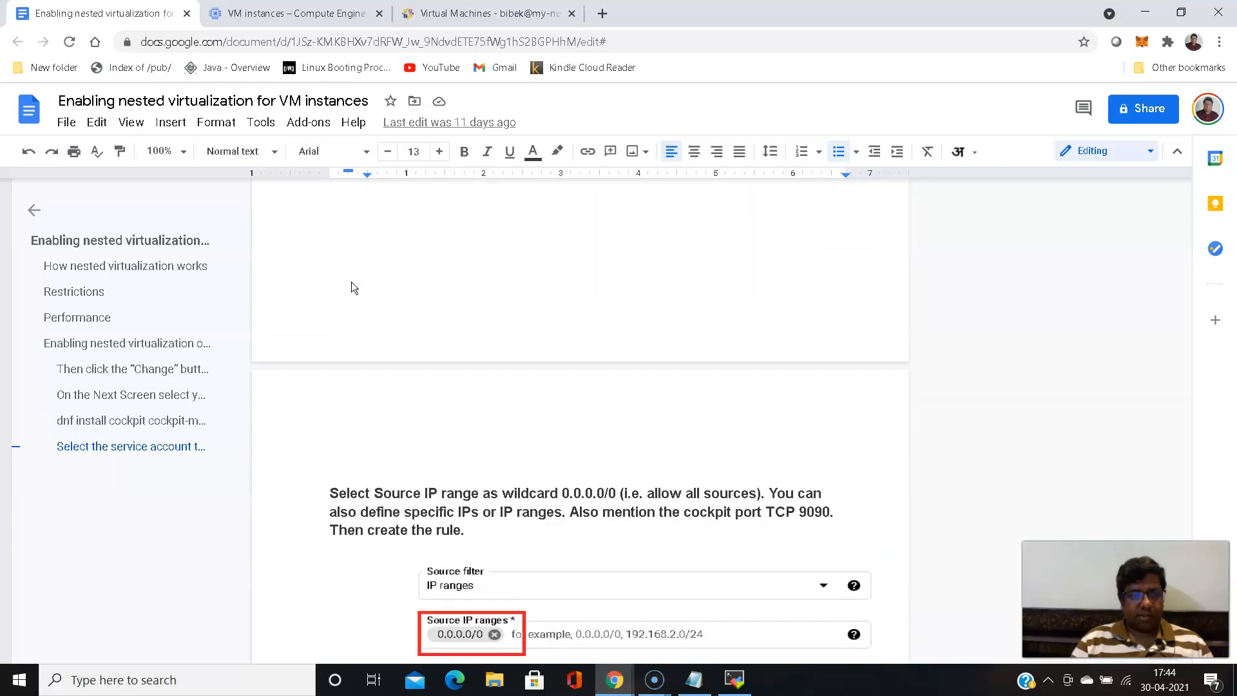
{"action": "scroll", "coordinate": [352, 282], "scroll_direction": "up", "scroll_amount": 15}
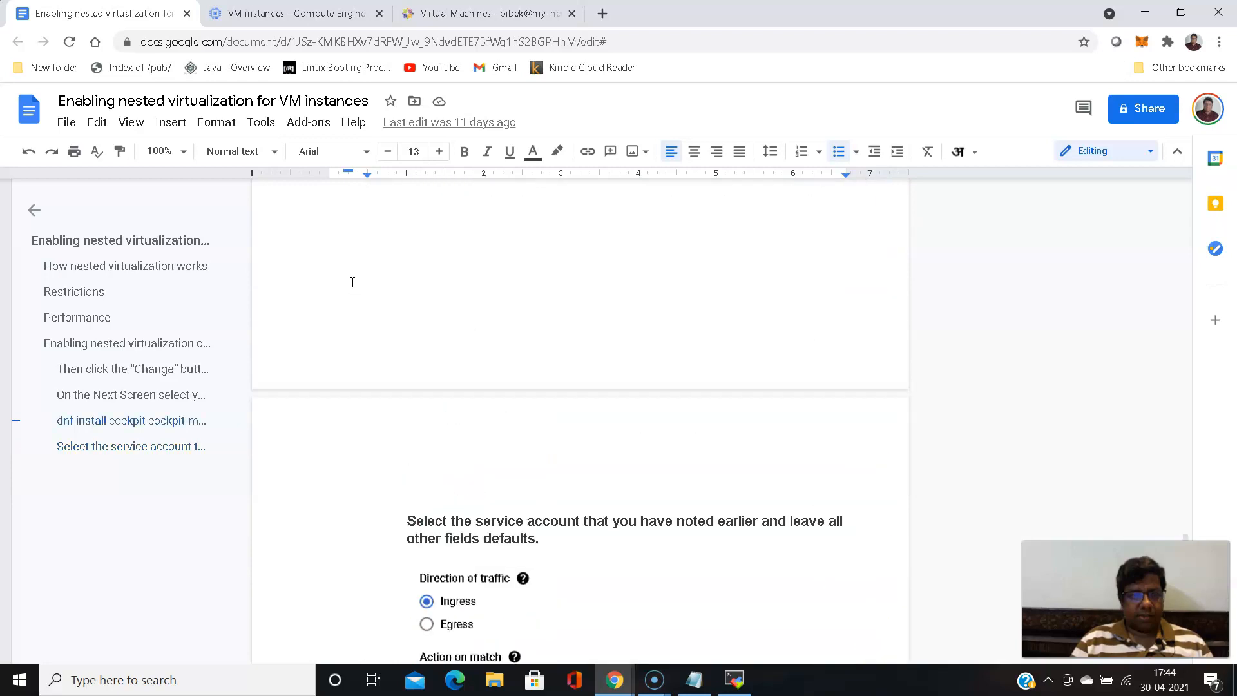
{"action": "scroll", "coordinate": [352, 281], "scroll_direction": "up", "scroll_amount": 4}
{"action": "scroll", "coordinate": [352, 282], "scroll_direction": "down", "scroll_amount": 17}
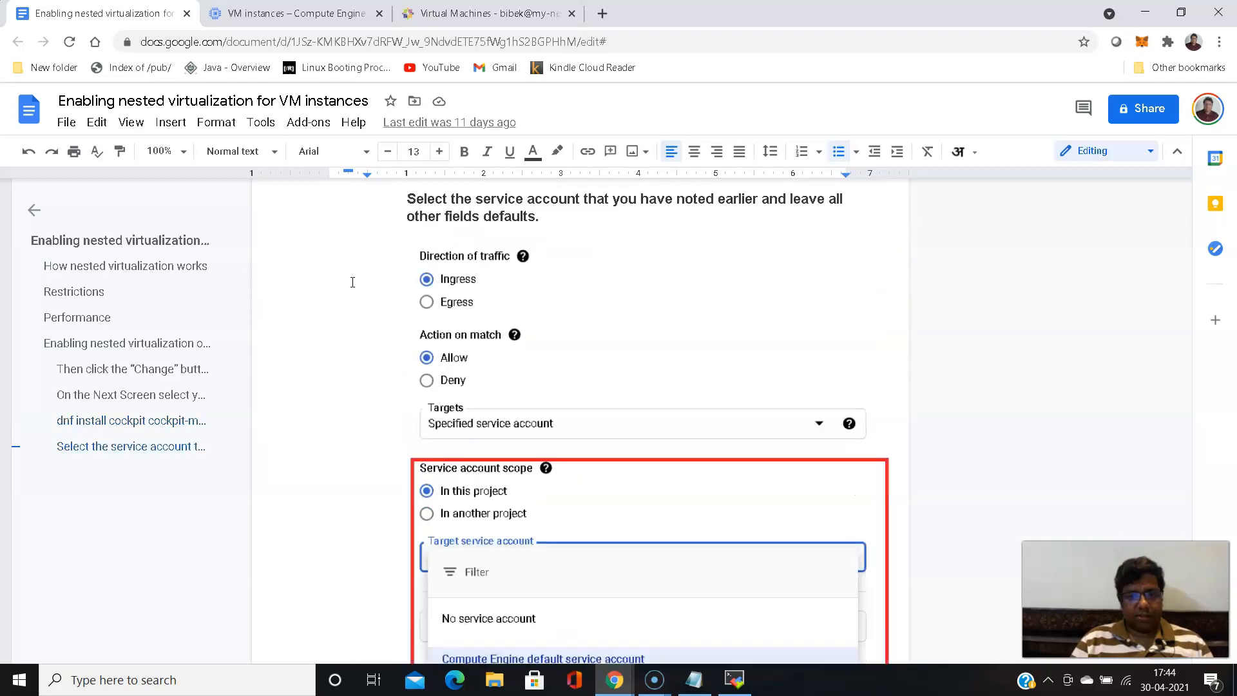
{"action": "scroll", "coordinate": [353, 282], "scroll_direction": "down", "scroll_amount": 9}
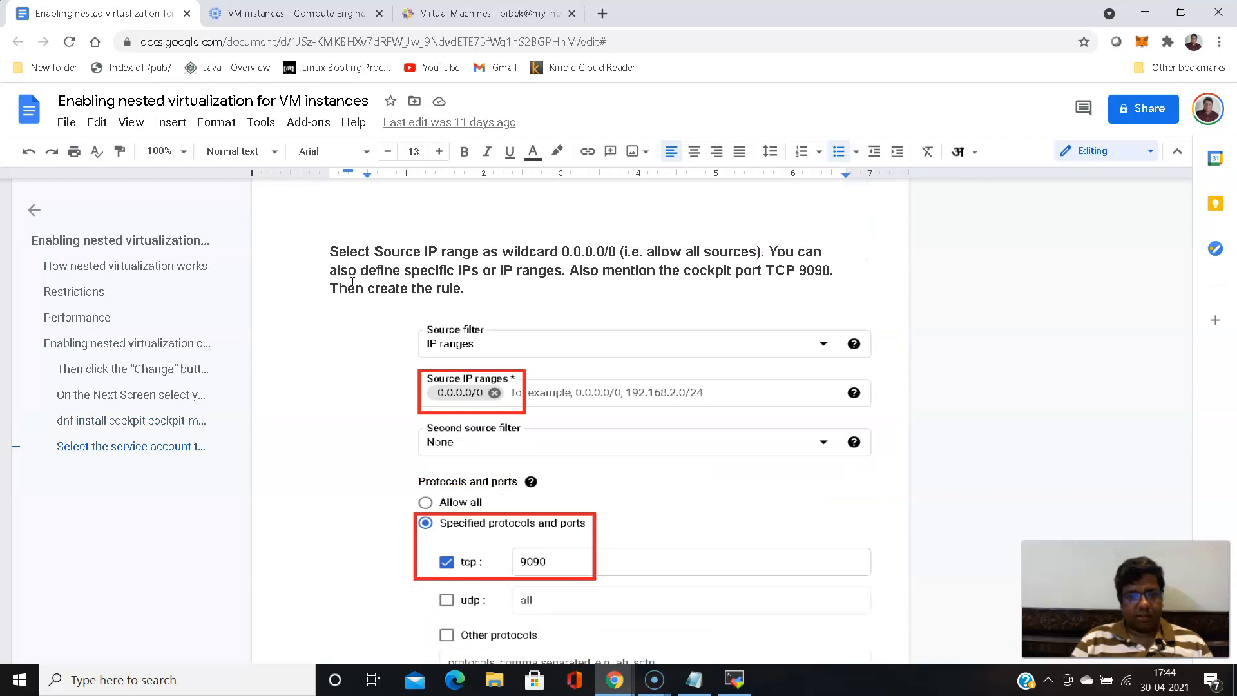
{"action": "scroll", "coordinate": [353, 282], "scroll_direction": "down", "scroll_amount": 20}
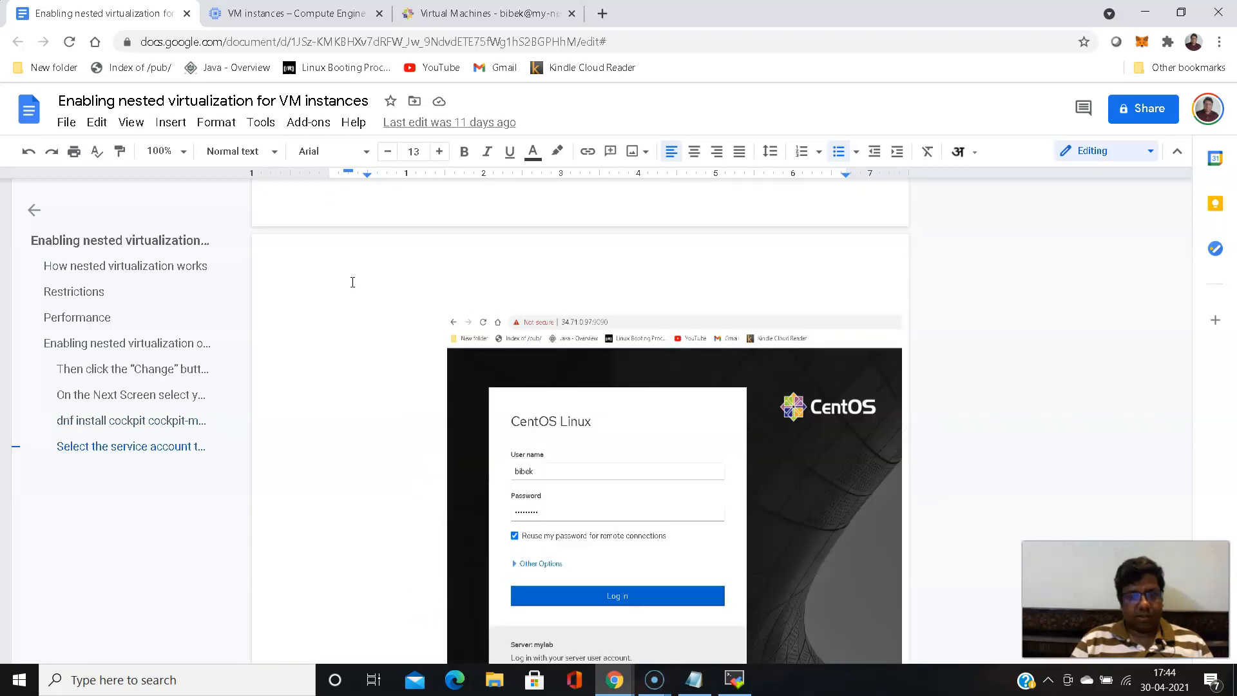
{"action": "scroll", "coordinate": [352, 282], "scroll_direction": "down", "scroll_amount": 10}
{"action": "scroll", "coordinate": [353, 282], "scroll_direction": "down", "scroll_amount": 10}
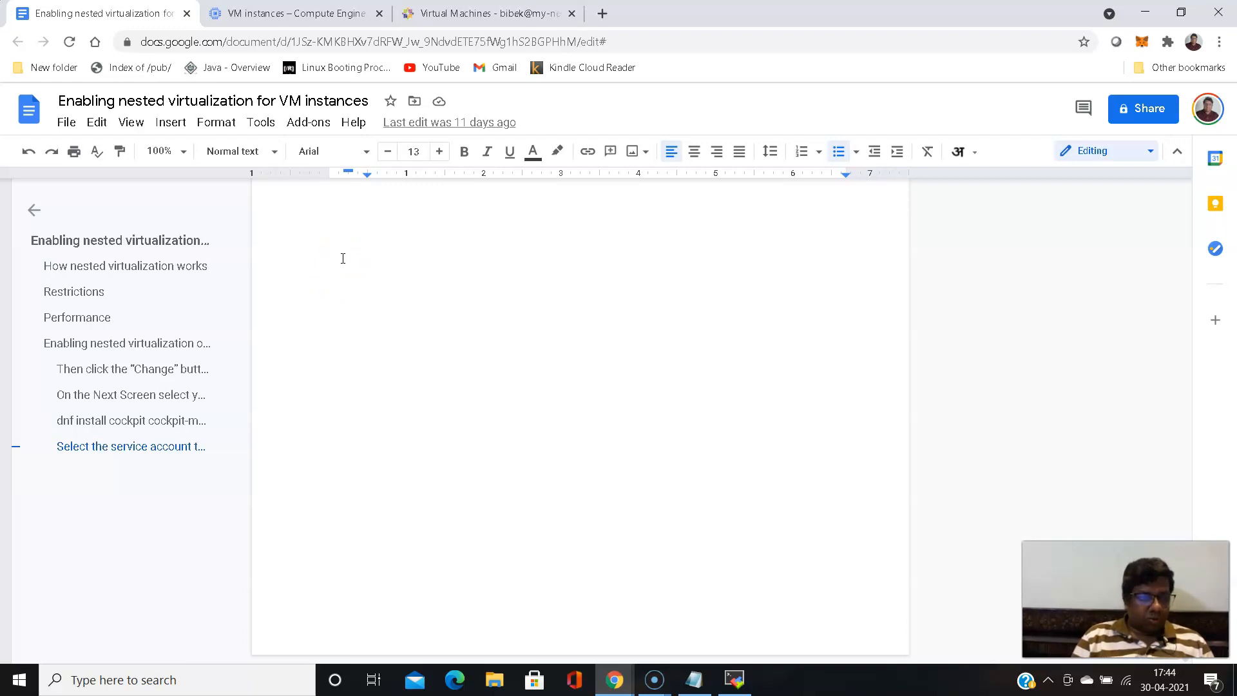
{"action": "scroll", "coordinate": [450, 385], "scroll_direction": "up", "scroll_amount": 3}
{"action": "scroll", "coordinate": [451, 386], "scroll_direction": "down", "scroll_amount": 4}
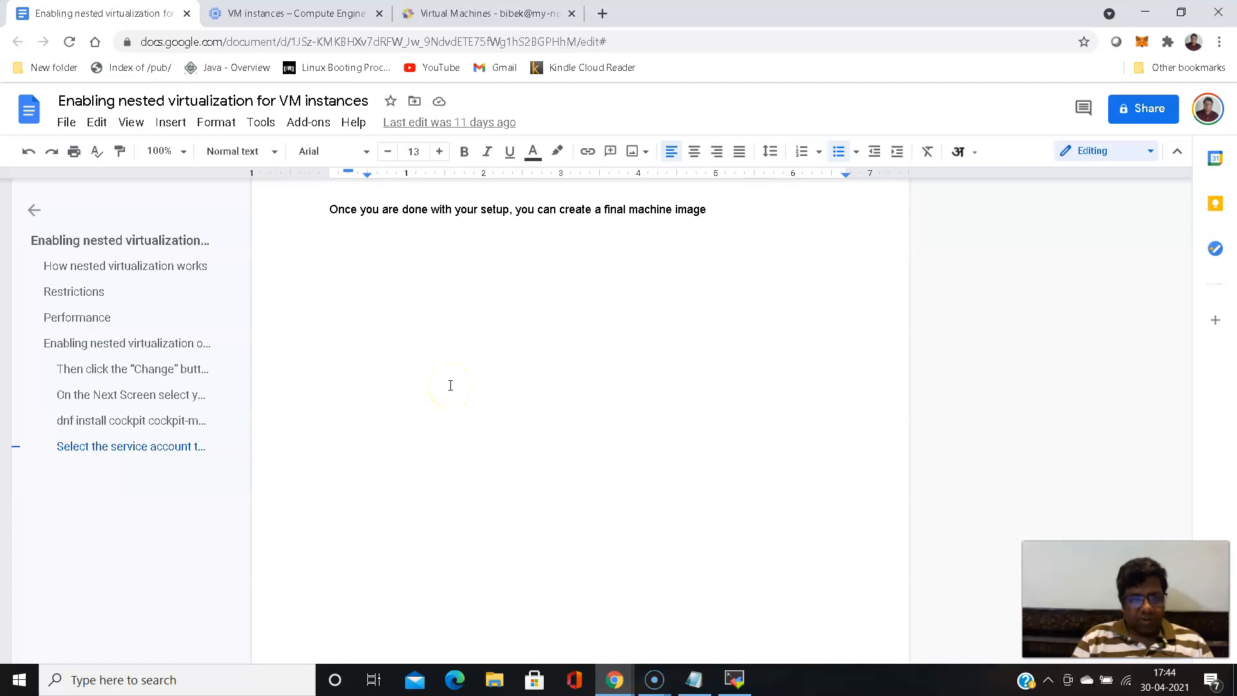
{"action": "scroll", "coordinate": [451, 385], "scroll_direction": "down", "scroll_amount": 1}
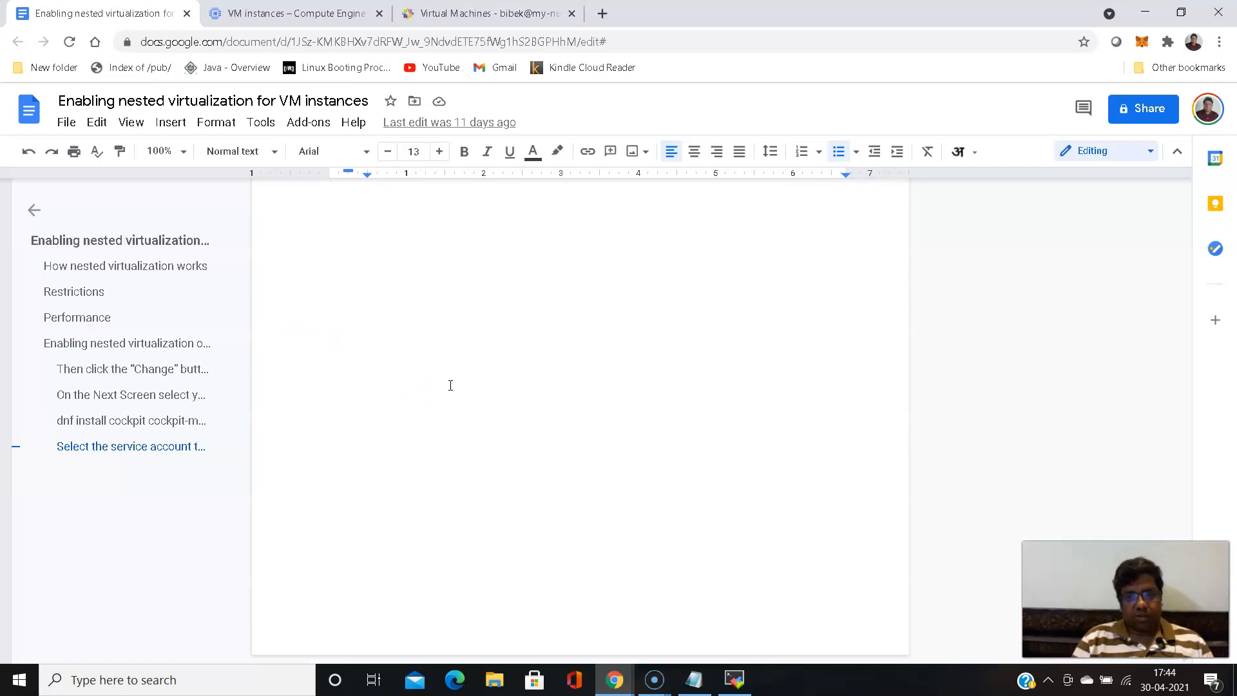
- Reload the guide document and look through it again from the VM instance details to the final machine image note
{"action": "left_click", "coordinate": [70, 41]}
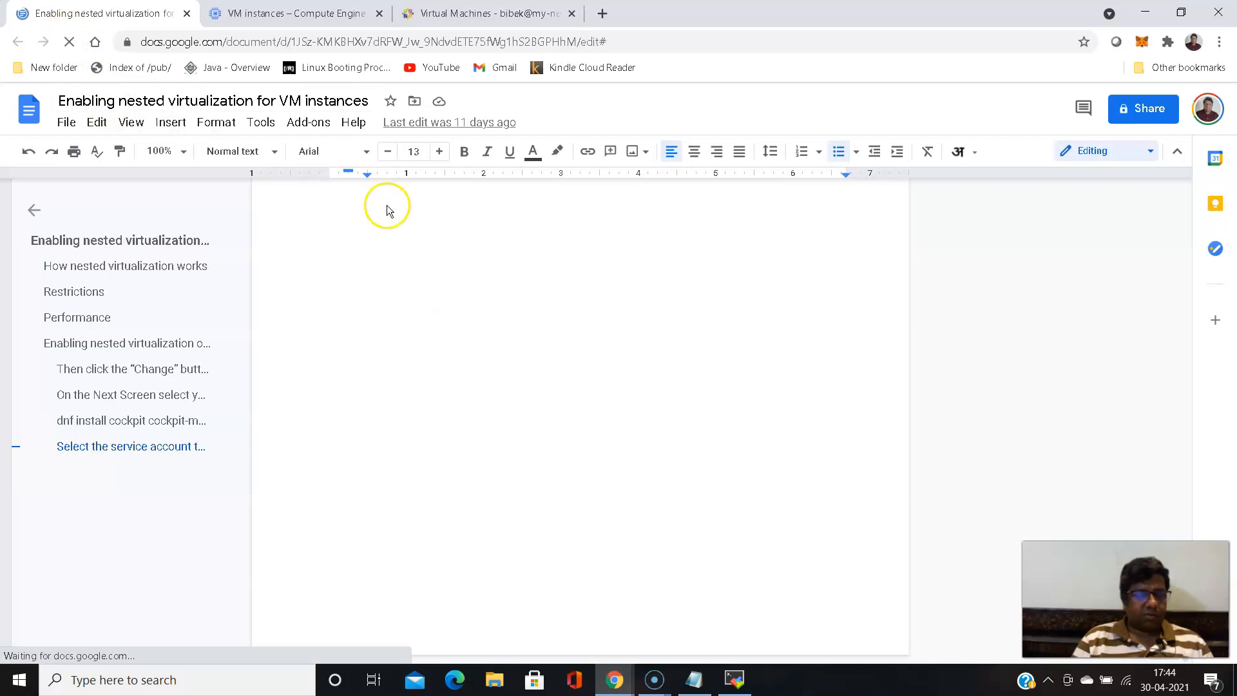
{"action": "scroll", "coordinate": [354, 249], "scroll_direction": "down", "scroll_amount": 15}
{"action": "scroll", "coordinate": [355, 256], "scroll_direction": "down", "scroll_amount": 20}
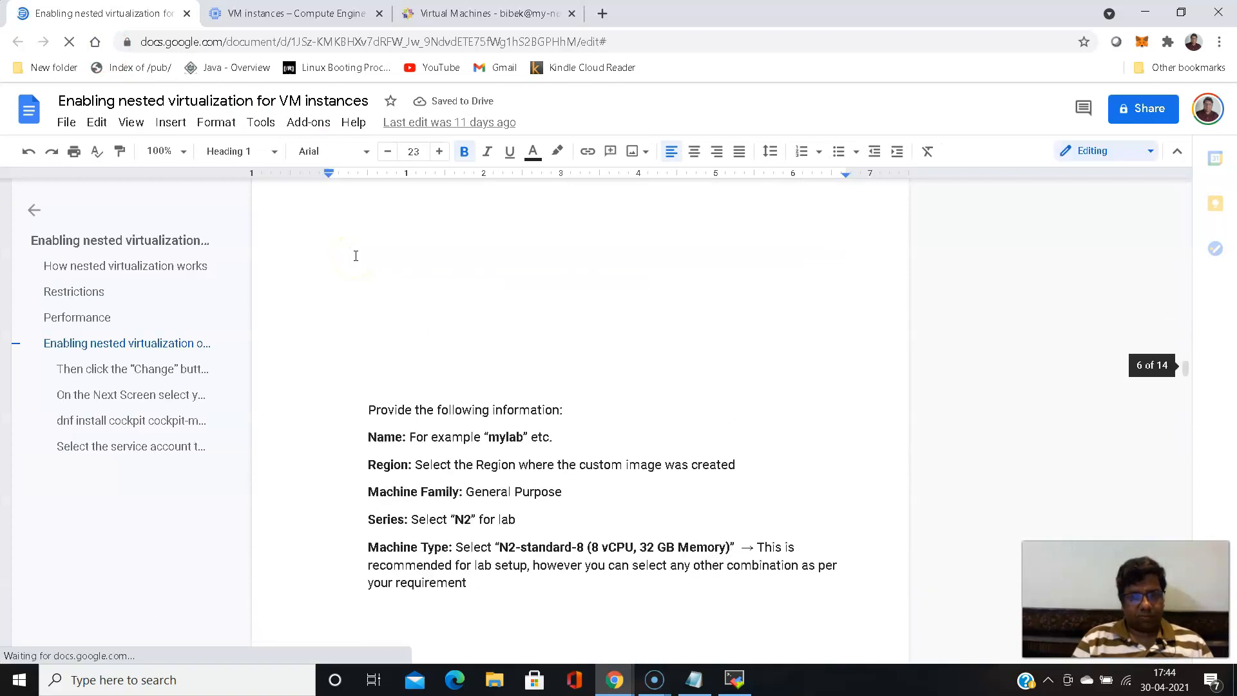
{"action": "scroll", "coordinate": [355, 256], "scroll_direction": "down", "scroll_amount": 15}
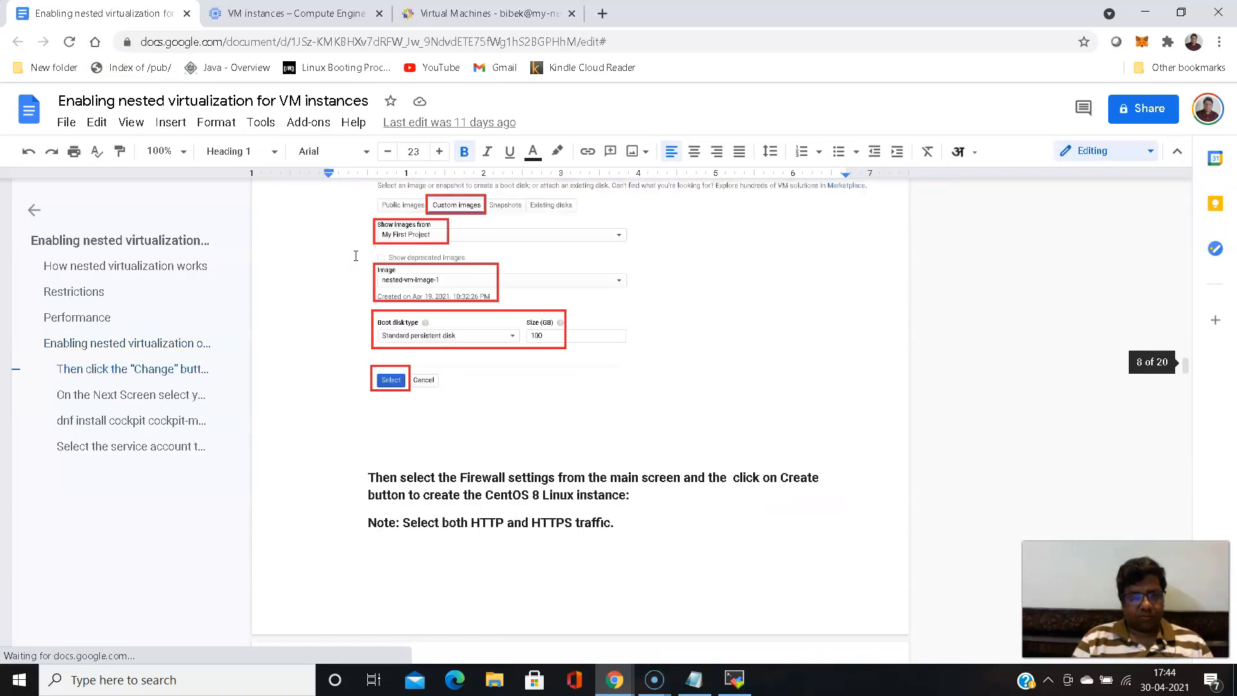
{"action": "scroll", "coordinate": [355, 256], "scroll_direction": "down", "scroll_amount": 20}
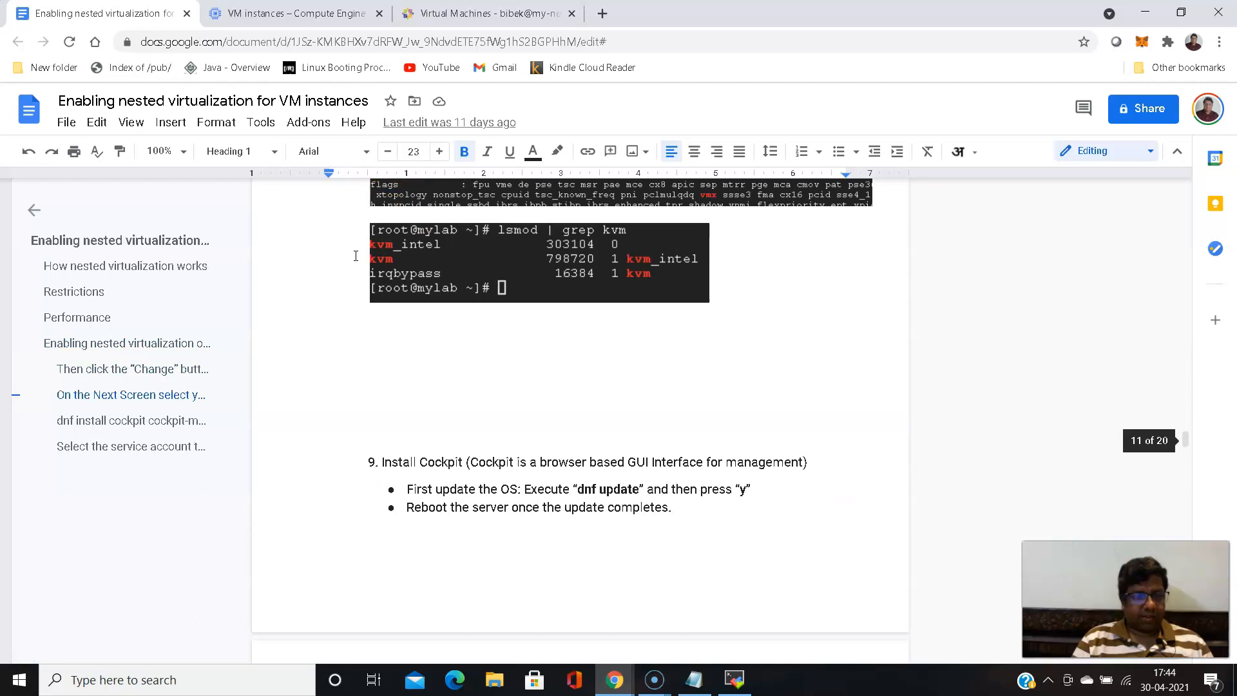
{"action": "scroll", "coordinate": [355, 256], "scroll_direction": "down", "scroll_amount": 20}
{"action": "scroll", "coordinate": [355, 256], "scroll_direction": "down", "scroll_amount": 20}
{"action": "scroll", "coordinate": [355, 256], "scroll_direction": "down", "scroll_amount": 15}
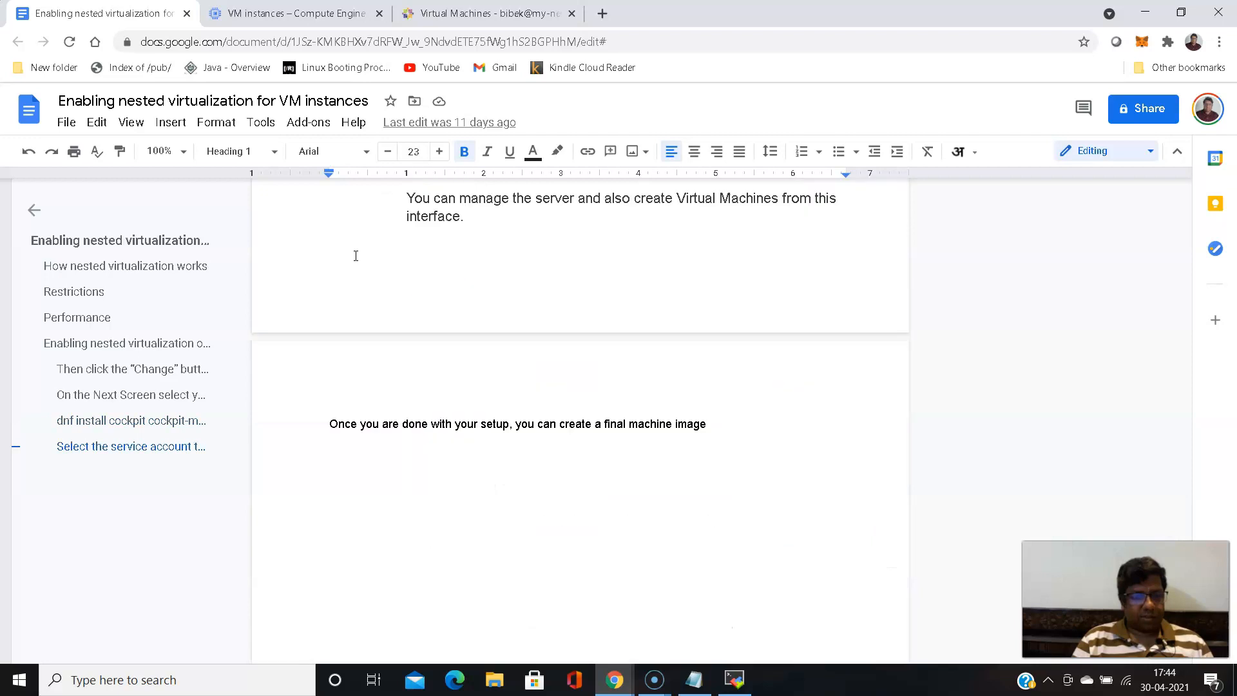
{"action": "scroll", "coordinate": [355, 256], "scroll_direction": "up", "scroll_amount": 4}
{"action": "scroll", "coordinate": [355, 256], "scroll_direction": "up", "scroll_amount": 20}
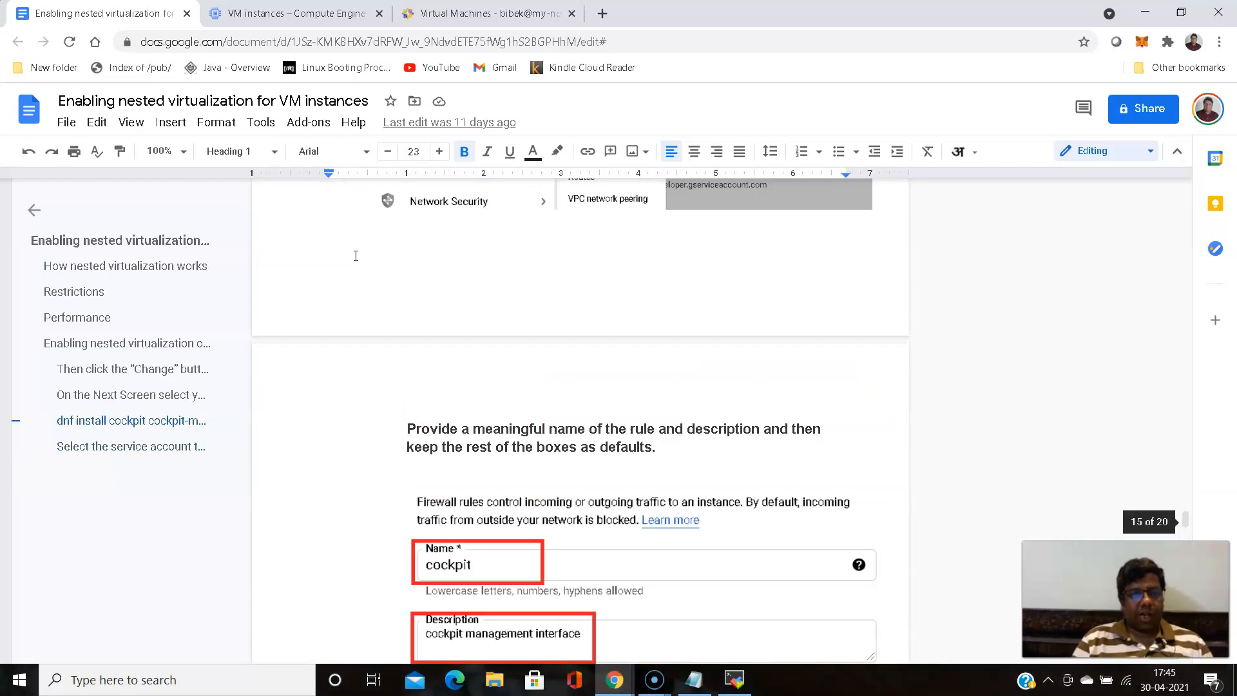
- Go to linuxcloudguru.com in a new browser tab and open the post "Enabling nested virtualization for VM instances on GCP"
{"action": "left_click", "coordinate": [603, 13]}
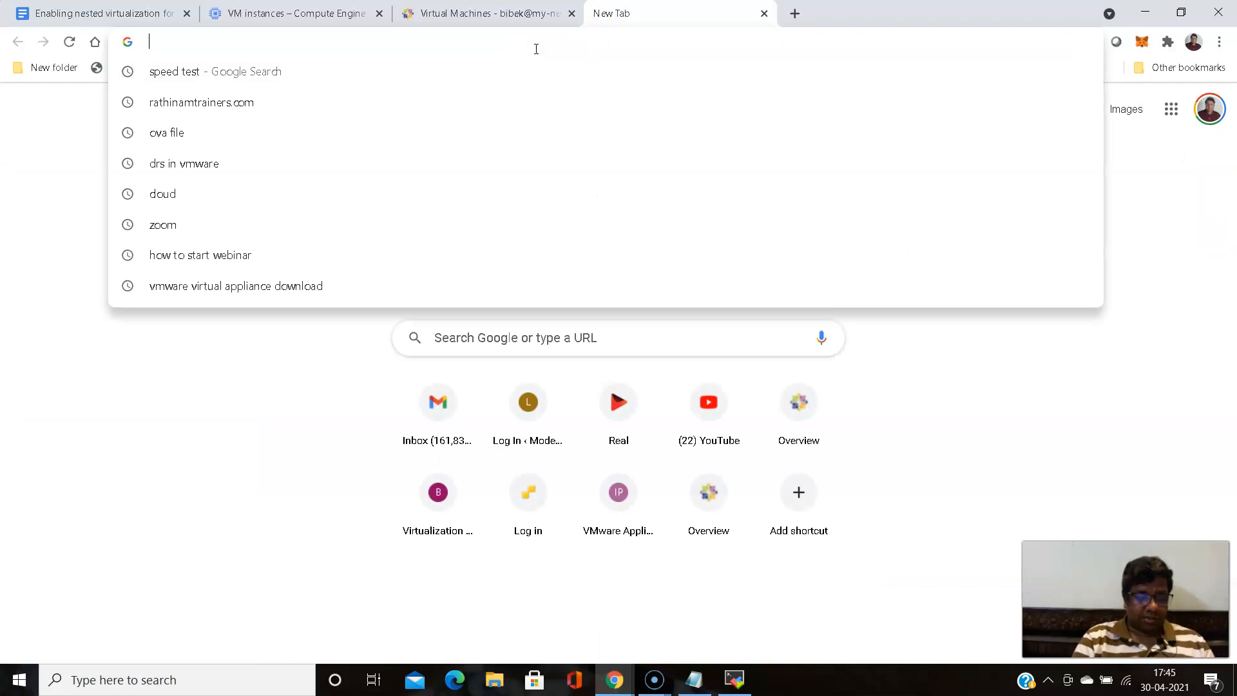
{"action": "type", "text": "linux"}
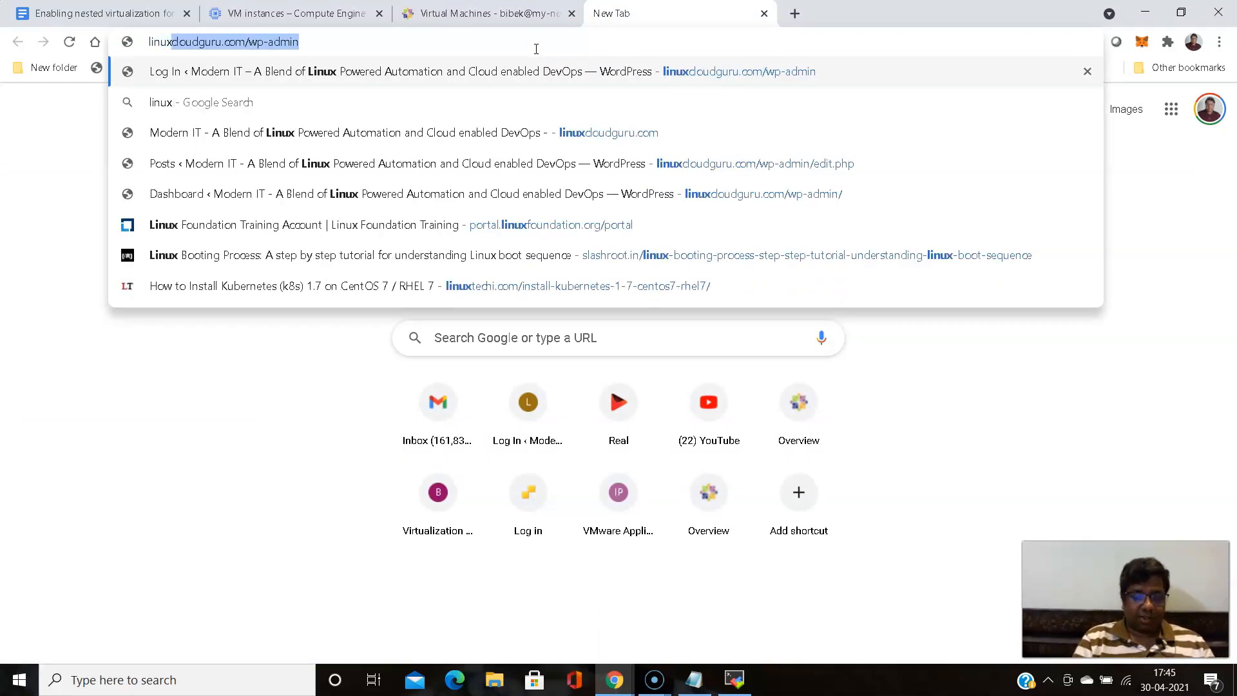
{"action": "type", "text": "cloudguru.com/"}
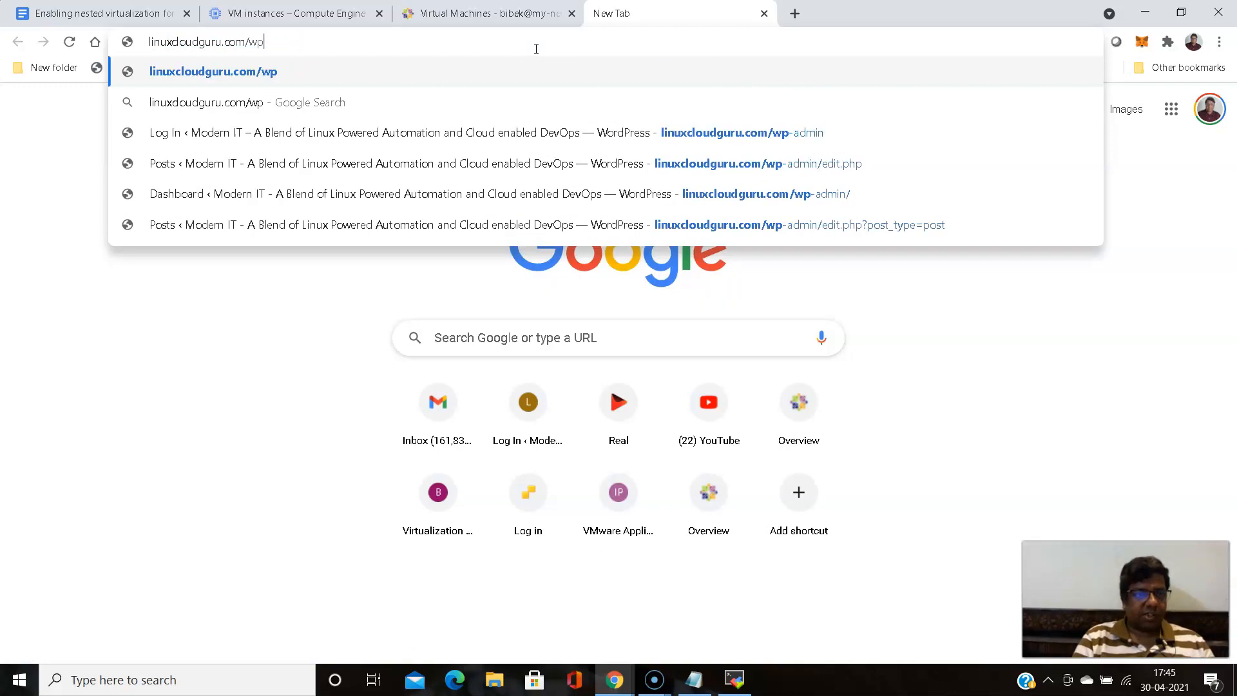
{"action": "key", "text": "Return"}
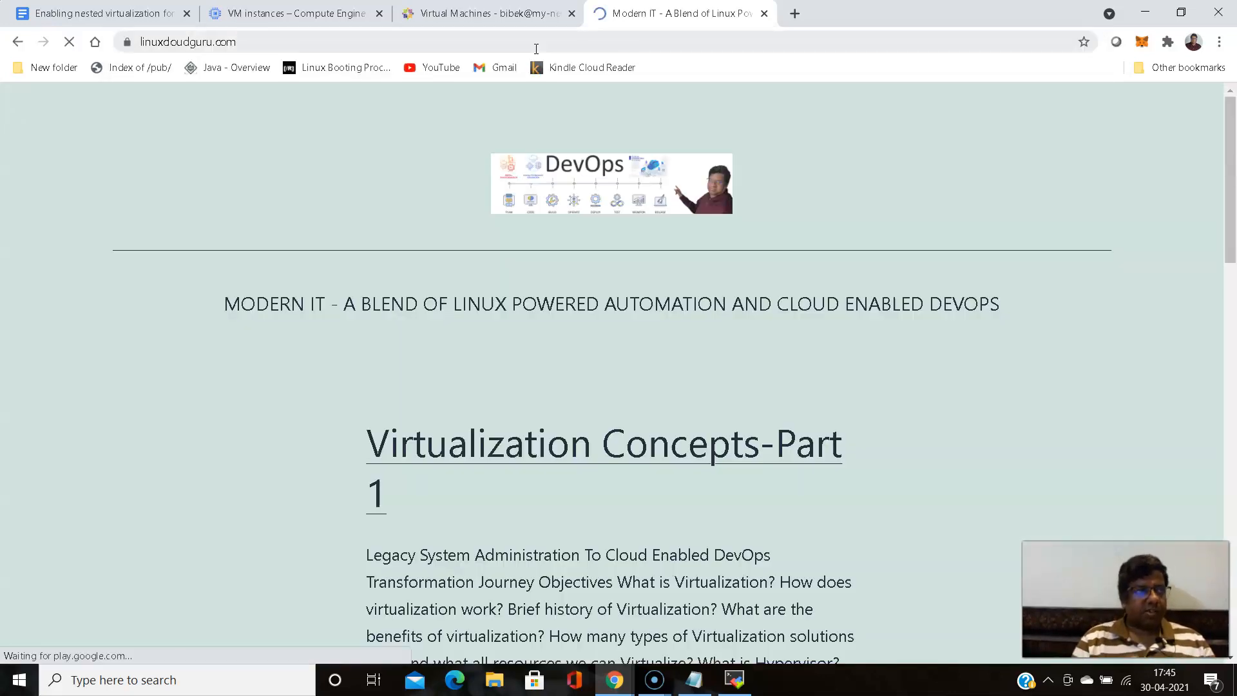
{"action": "scroll", "coordinate": [271, 305], "scroll_direction": "down", "scroll_amount": 10}
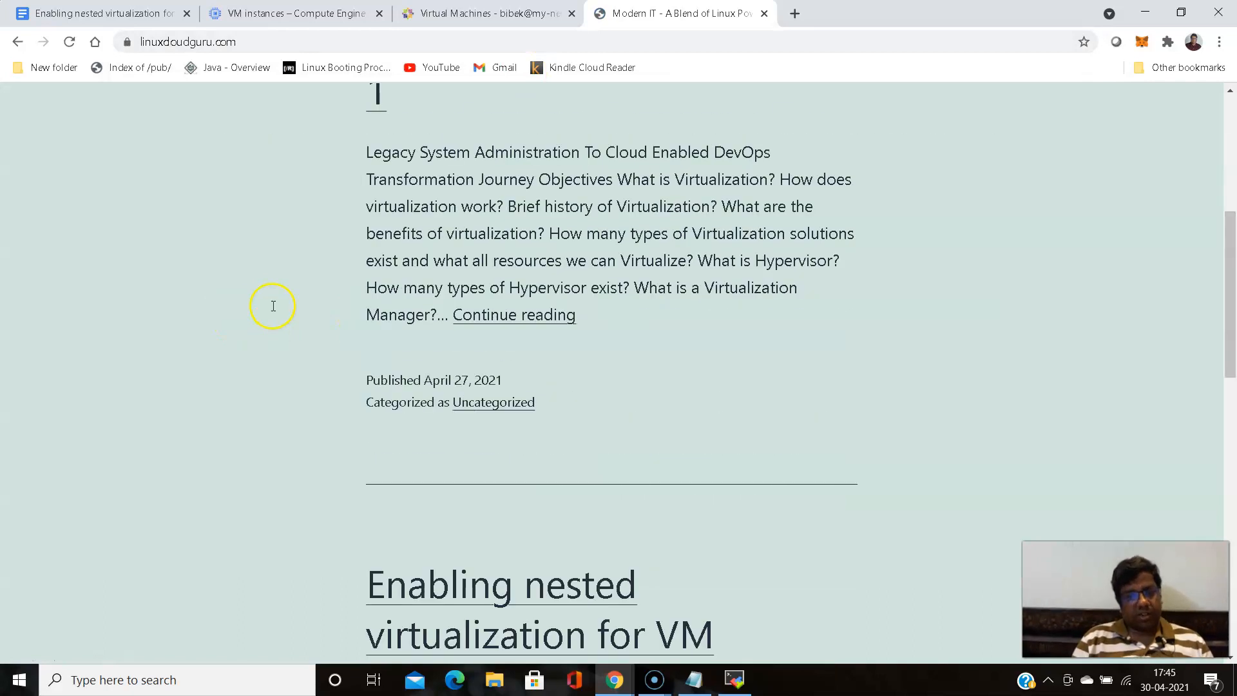
{"action": "left_click", "coordinate": [475, 315]}
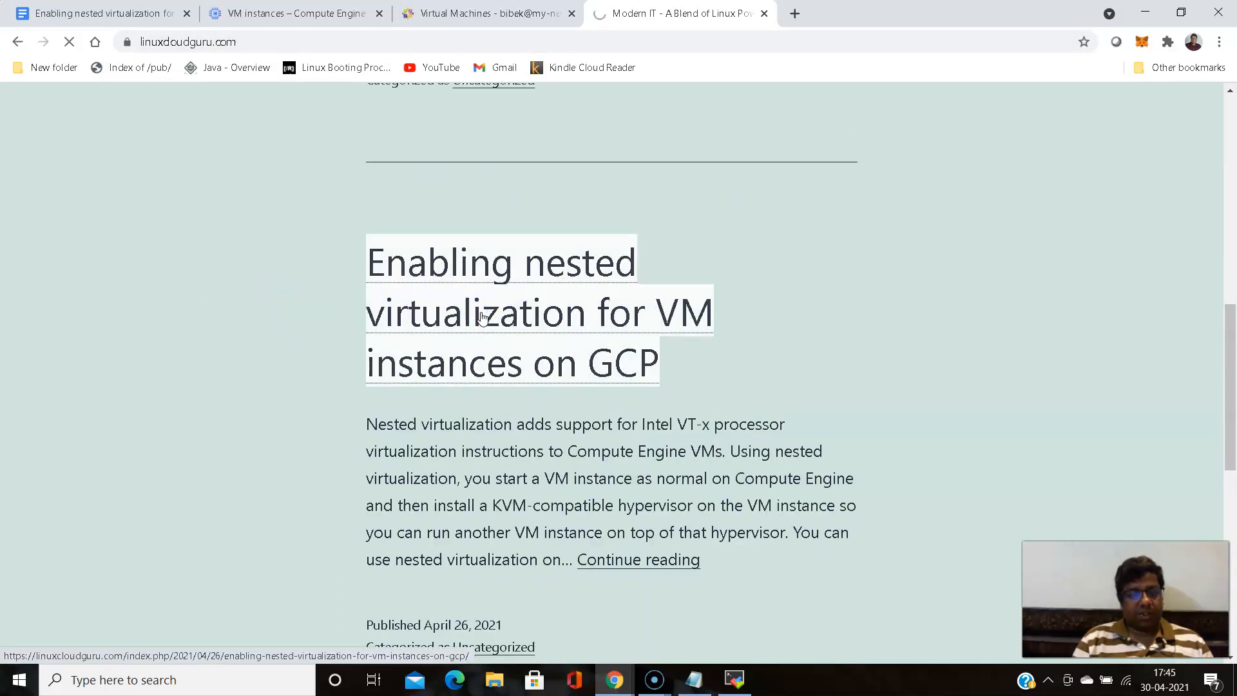
- Examine the post's instructions on VM creation, virtualization checks, Cockpit setup, the firewall rule and the Cockpit user account
{"action": "scroll", "coordinate": [445, 311], "scroll_direction": "down", "scroll_amount": 8}
{"action": "scroll", "coordinate": [453, 307], "scroll_direction": "down", "scroll_amount": 20}
{"action": "scroll", "coordinate": [453, 308], "scroll_direction": "down", "scroll_amount": 20}
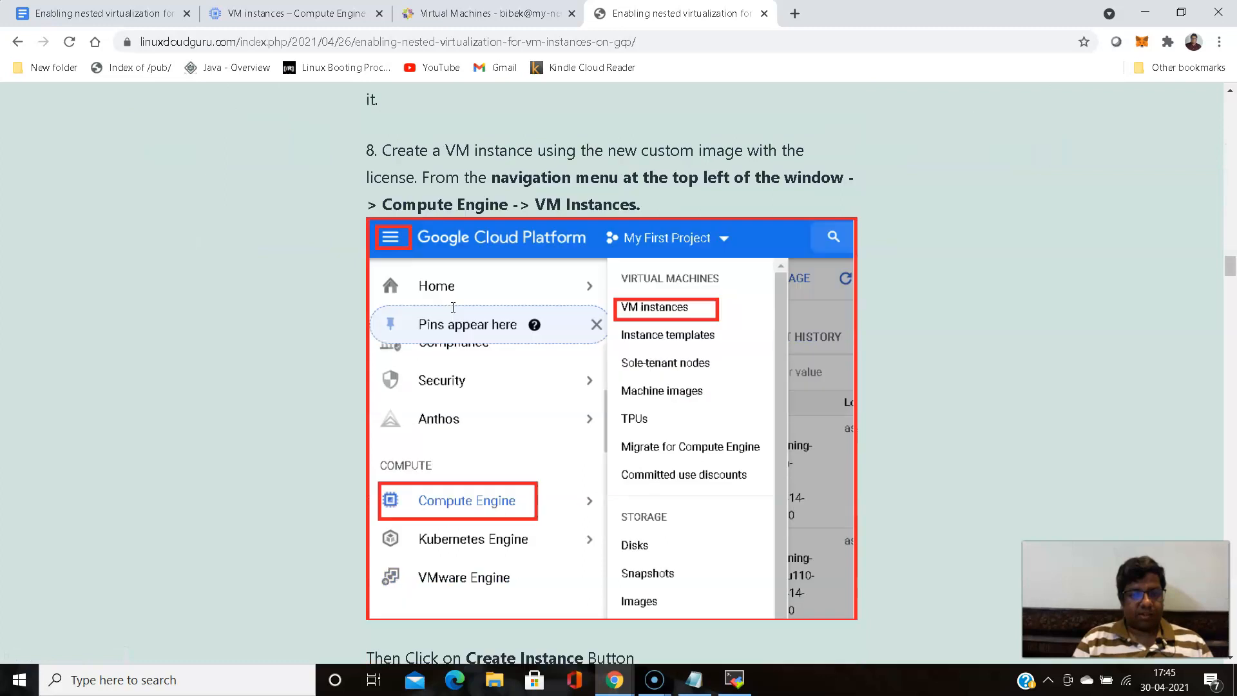
{"action": "scroll", "coordinate": [453, 308], "scroll_direction": "down", "scroll_amount": 20}
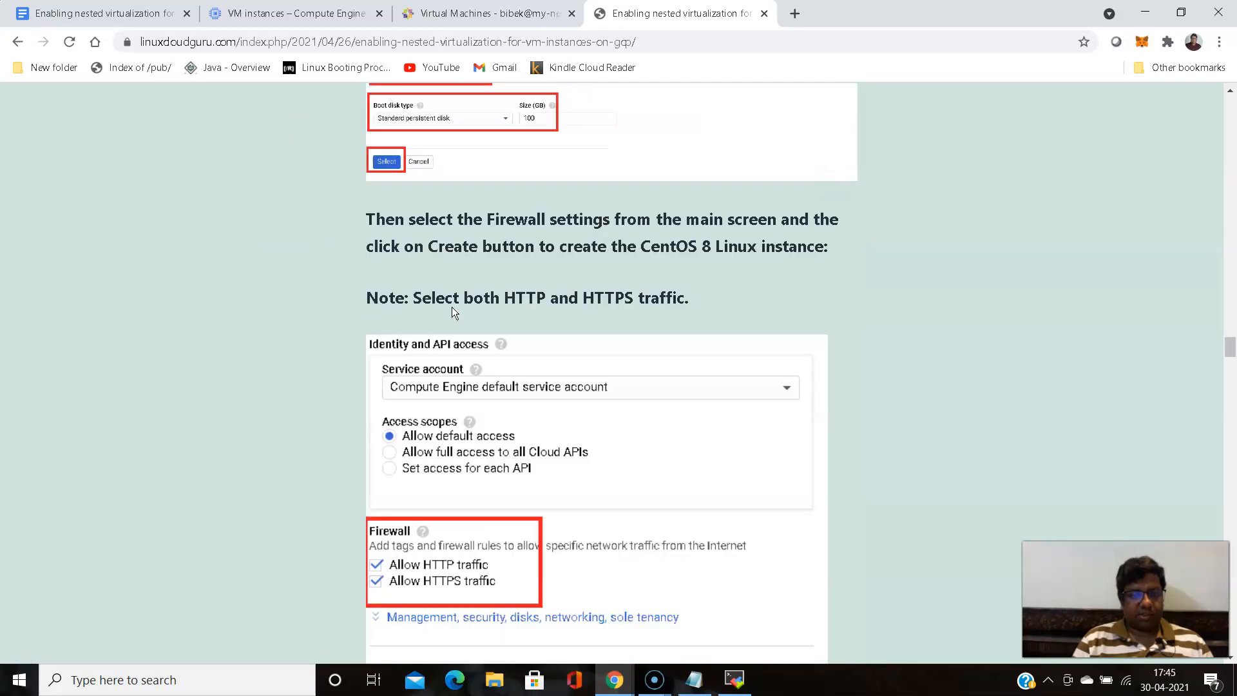
{"action": "scroll", "coordinate": [452, 310], "scroll_direction": "down", "scroll_amount": 20}
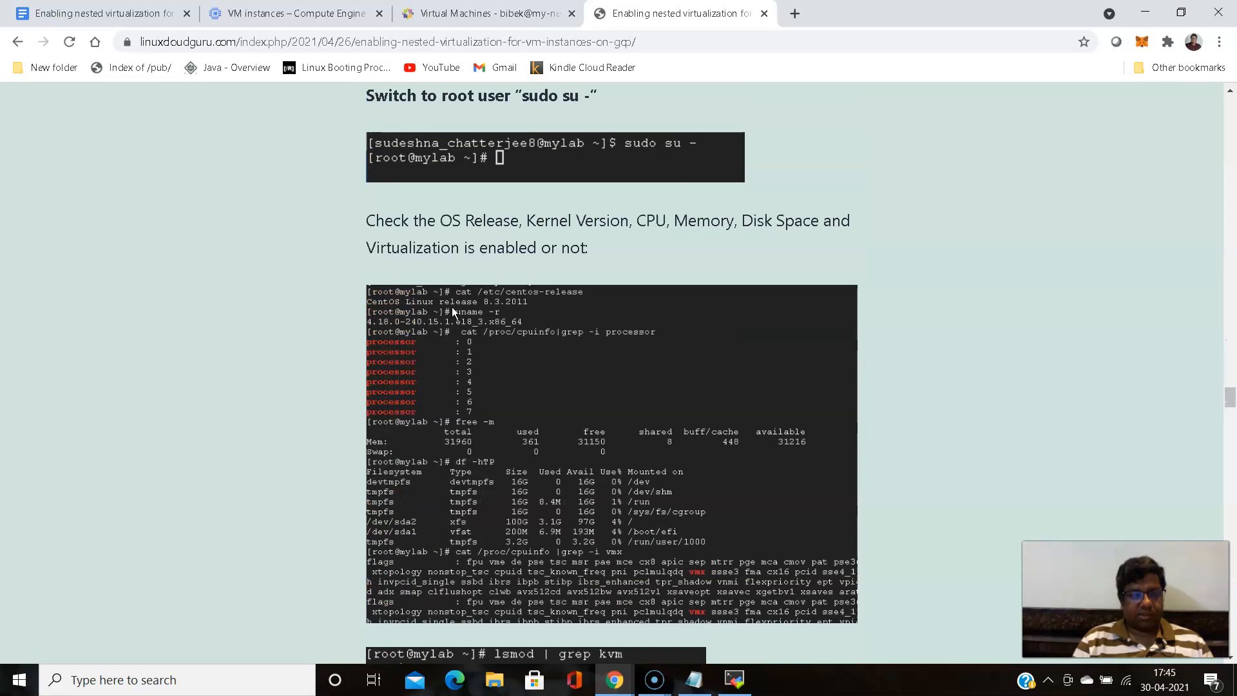
{"action": "scroll", "coordinate": [452, 310], "scroll_direction": "down", "scroll_amount": 7}
{"action": "scroll", "coordinate": [453, 309], "scroll_direction": "down", "scroll_amount": 20}
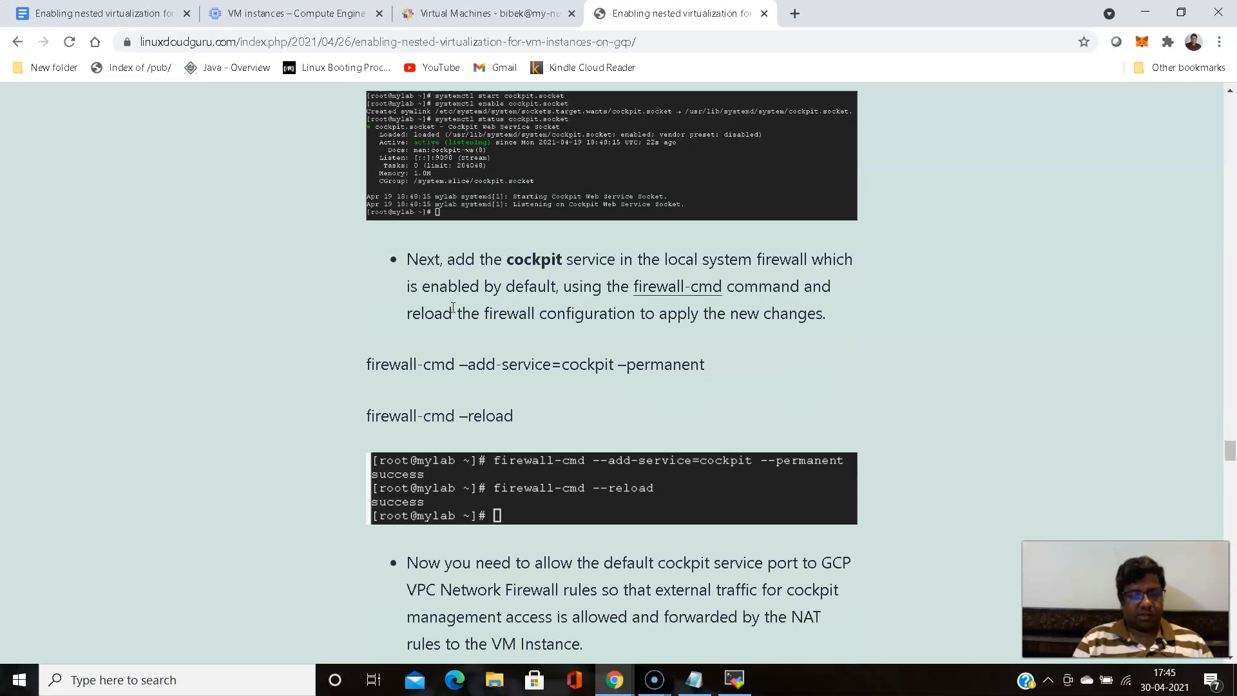
{"action": "scroll", "coordinate": [451, 307], "scroll_direction": "down", "scroll_amount": 20}
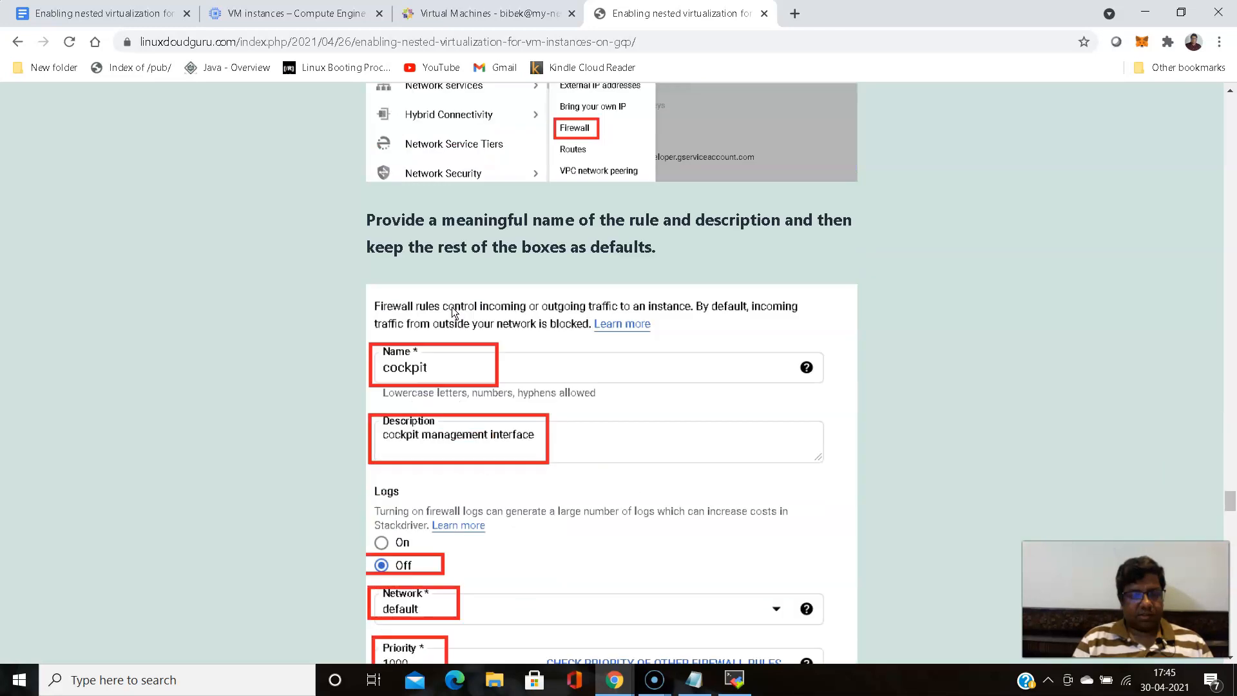
{"action": "scroll", "coordinate": [451, 307], "scroll_direction": "down", "scroll_amount": 20}
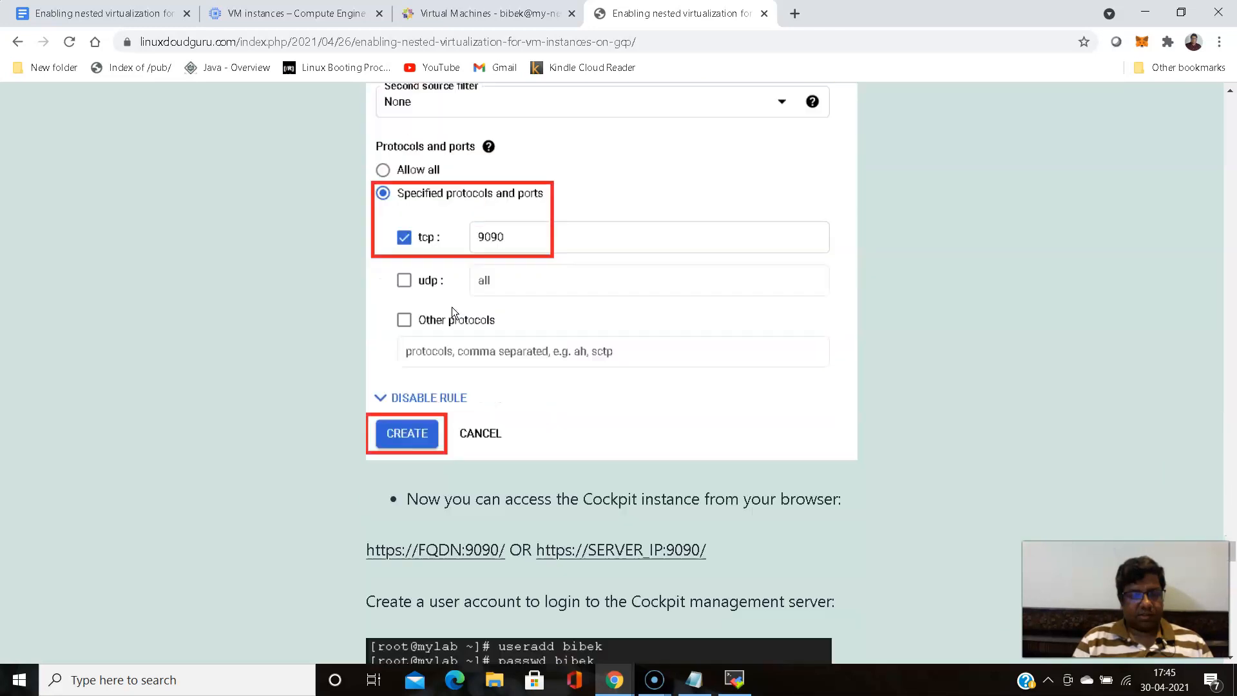
{"action": "scroll", "coordinate": [451, 306], "scroll_direction": "up", "scroll_amount": 3}
{"action": "scroll", "coordinate": [451, 305], "scroll_direction": "down", "scroll_amount": 3}
{"action": "scroll", "coordinate": [452, 304], "scroll_direction": "up", "scroll_amount": 3}
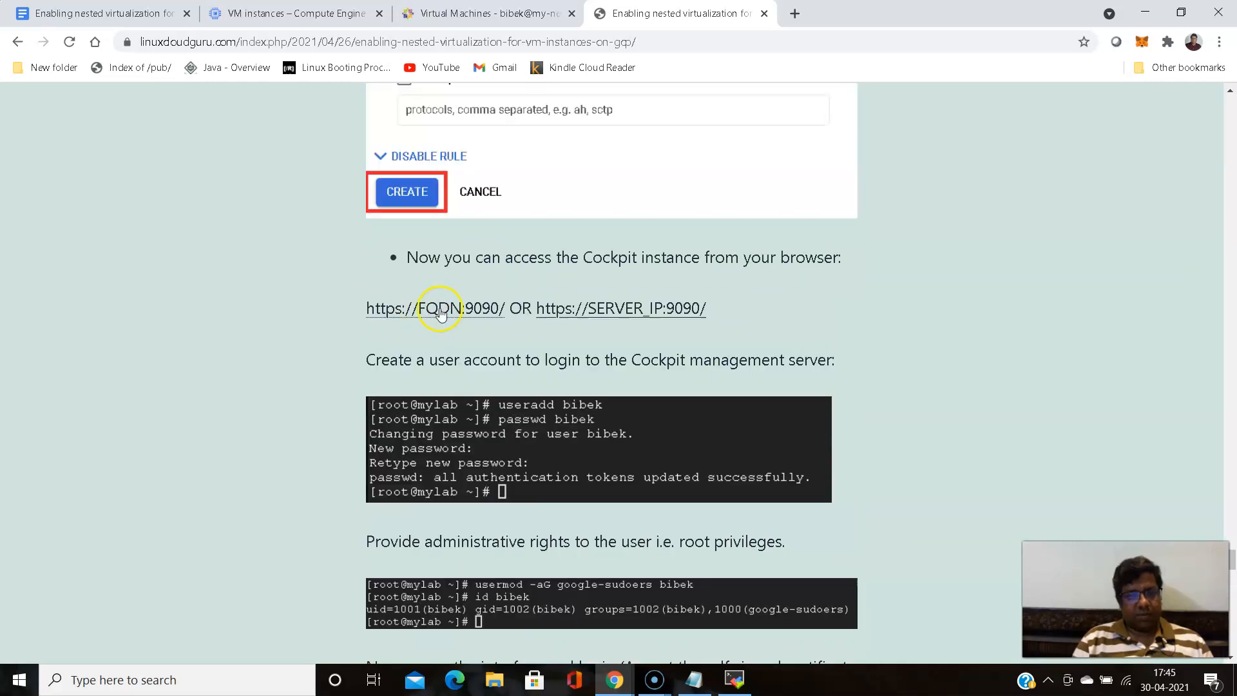
- Examine the rest of the post, covering Cockpit access and login, the final machine image note, the comment form and the service account details
{"action": "scroll", "coordinate": [451, 311], "scroll_direction": "down", "scroll_amount": 8}
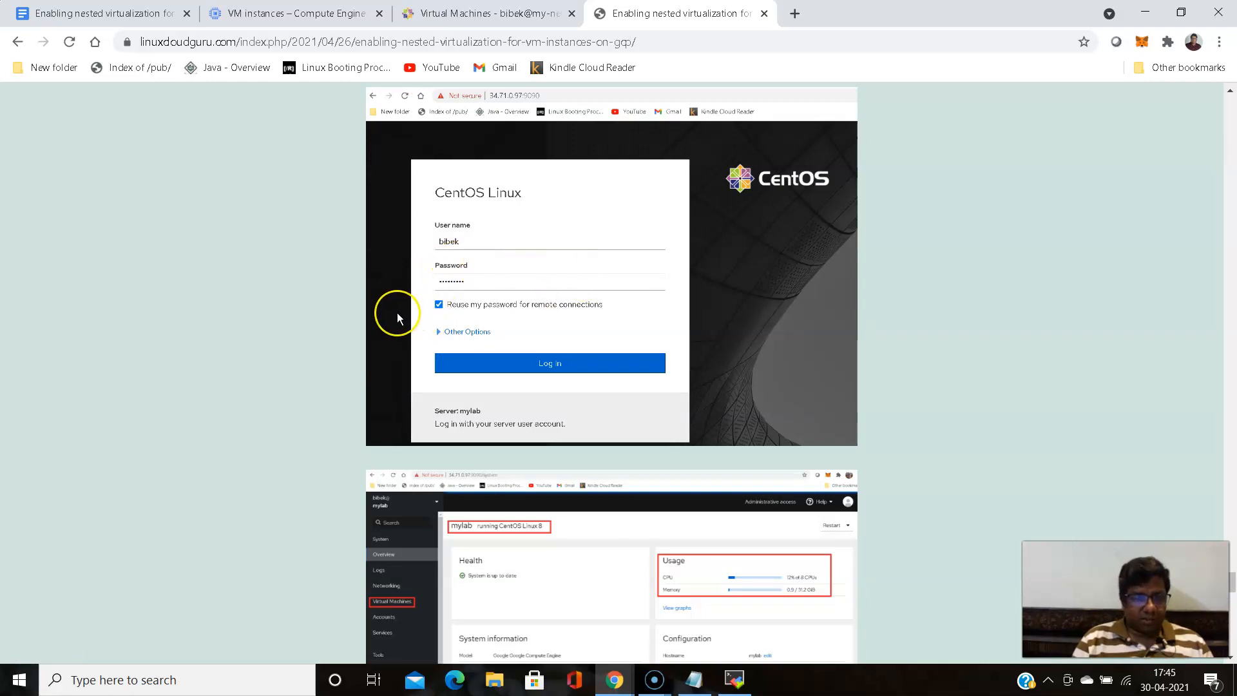
{"action": "scroll", "coordinate": [397, 312], "scroll_direction": "down", "scroll_amount": 5}
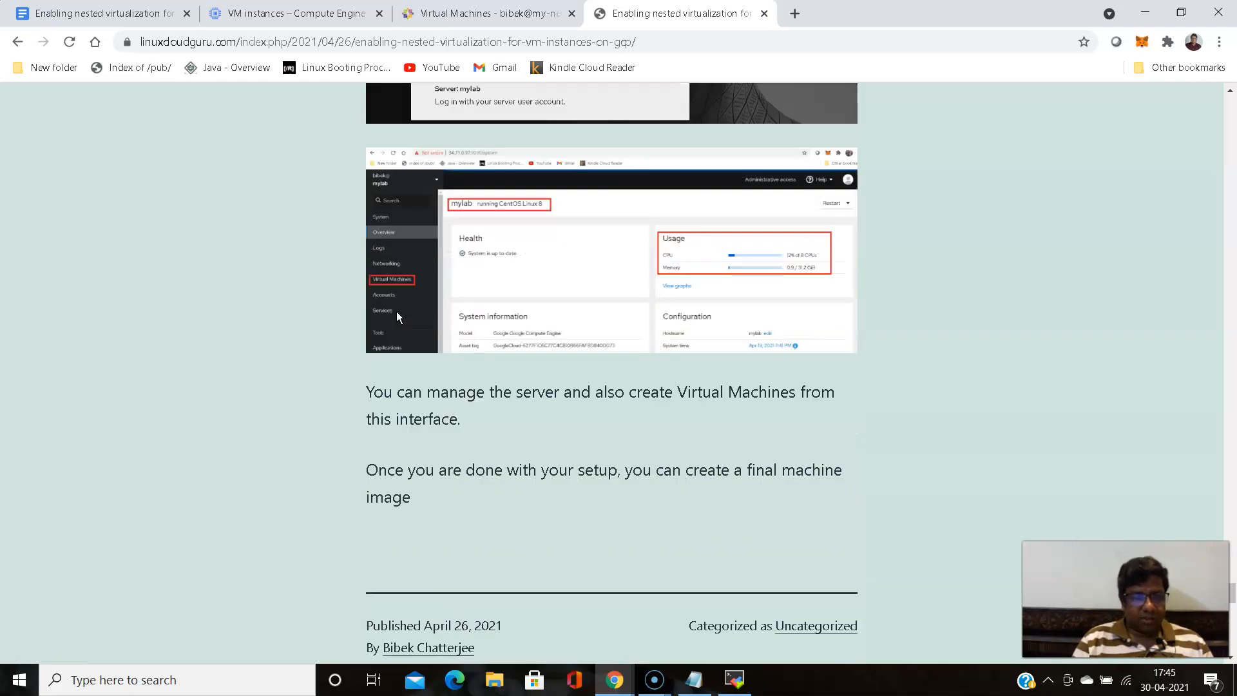
{"action": "scroll", "coordinate": [396, 312], "scroll_direction": "down", "scroll_amount": 5}
{"action": "scroll", "coordinate": [396, 312], "scroll_direction": "up", "scroll_amount": 5}
{"action": "scroll", "coordinate": [397, 311], "scroll_direction": "up", "scroll_amount": 6}
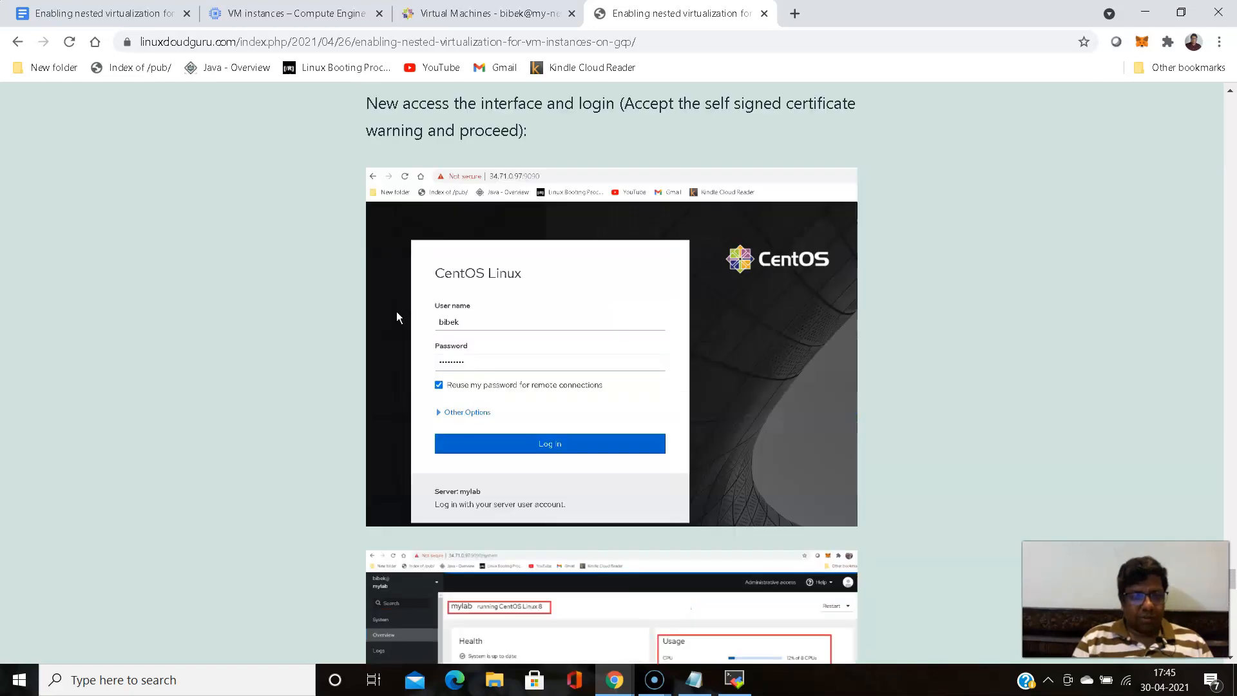
{"action": "scroll", "coordinate": [396, 312], "scroll_direction": "down", "scroll_amount": 14}
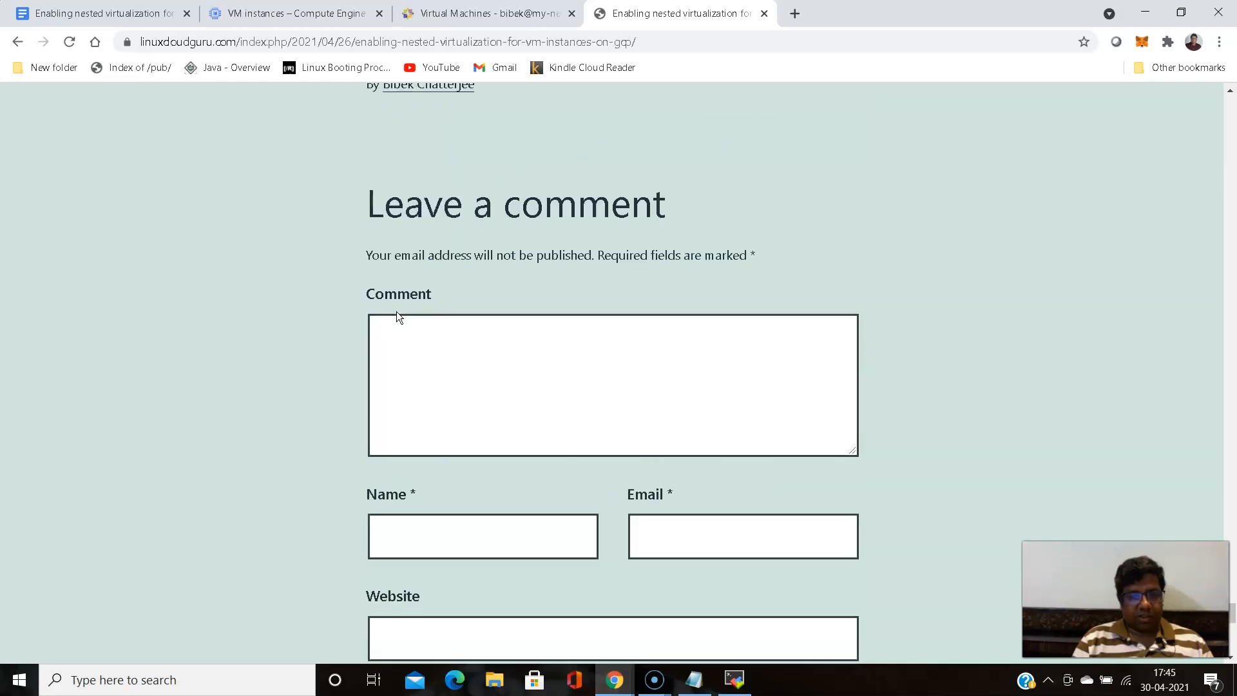
{"action": "scroll", "coordinate": [397, 312], "scroll_direction": "up", "scroll_amount": 14}
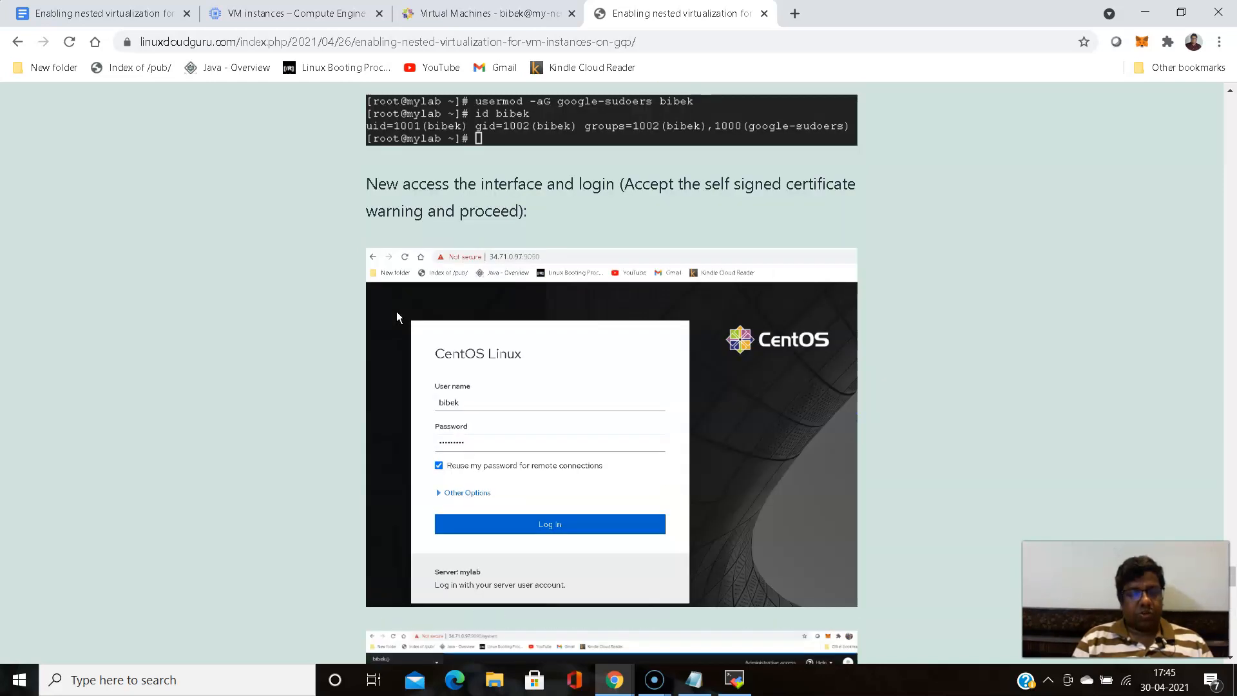
{"action": "scroll", "coordinate": [396, 312], "scroll_direction": "up", "scroll_amount": 20}
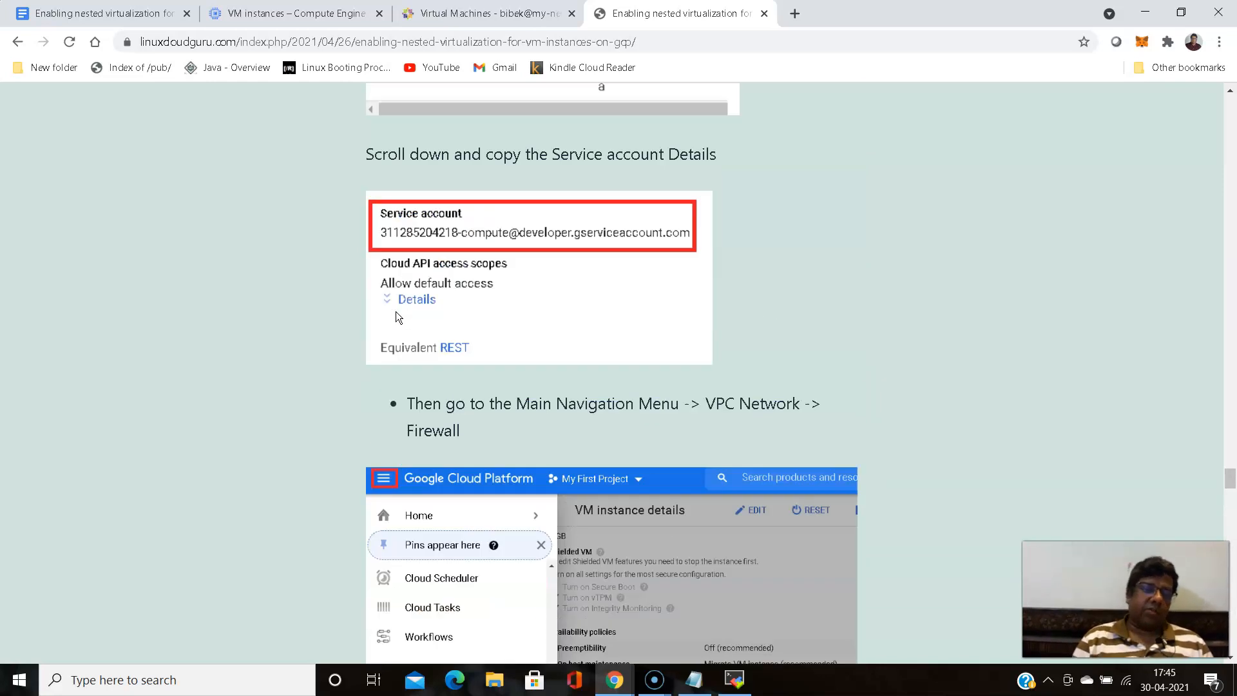
{"action": "scroll", "coordinate": [396, 312], "scroll_direction": "down", "scroll_amount": 20}
- Close the file transfer list in the browser SSH window of my-new-lab1 and switch to the VM's SSH session in MobaXterm
{"action": "left_click", "coordinate": [293, 13]}
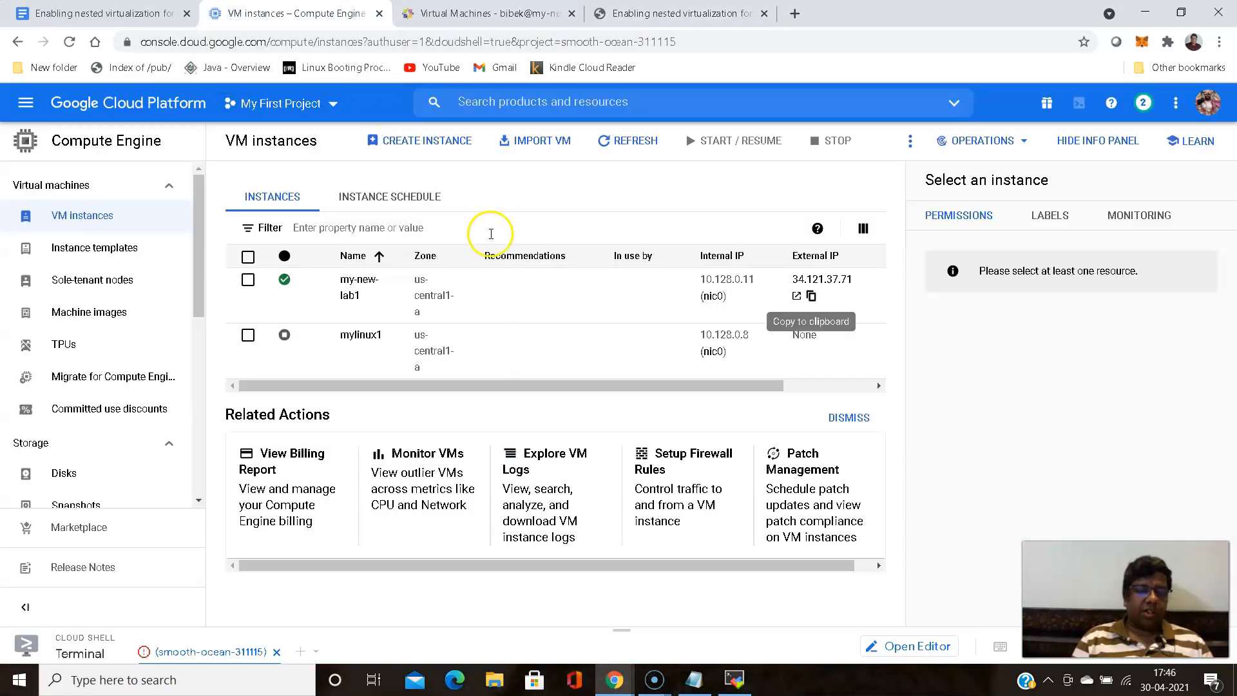
{"action": "mouse_move", "coordinate": [614, 680]}
{"action": "left_click", "coordinate": [694, 621]}
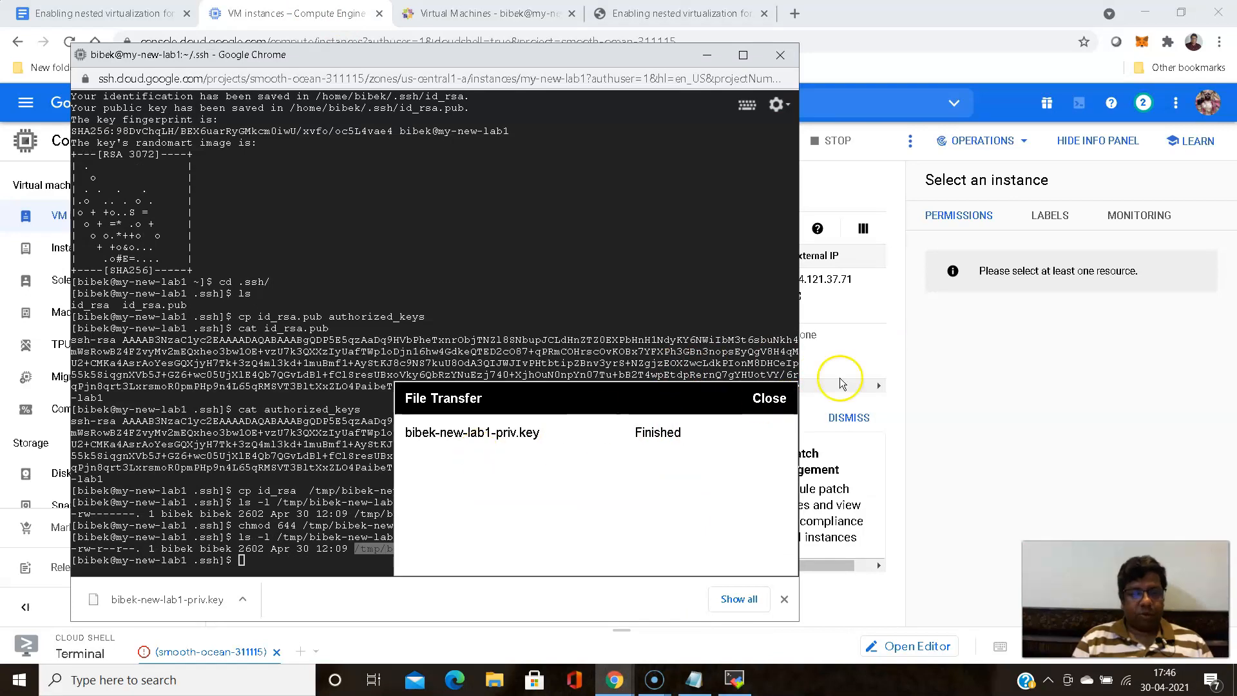
{"action": "left_click", "coordinate": [769, 400]}
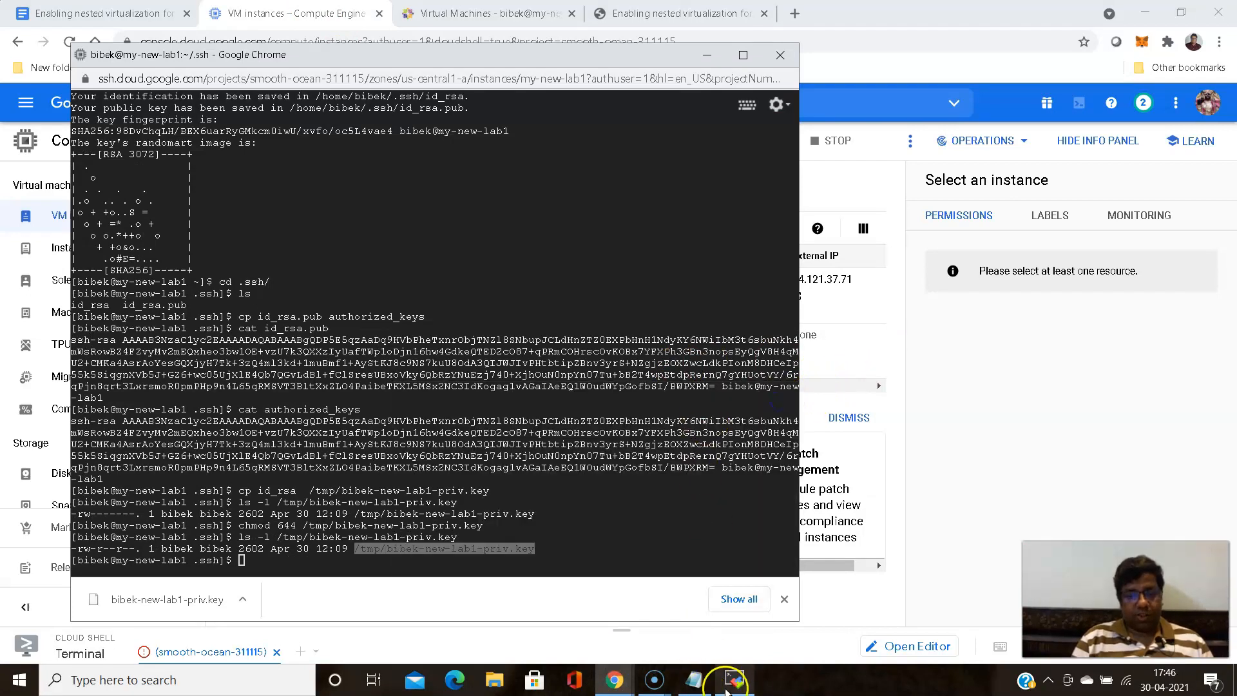
{"action": "left_click", "coordinate": [729, 688]}
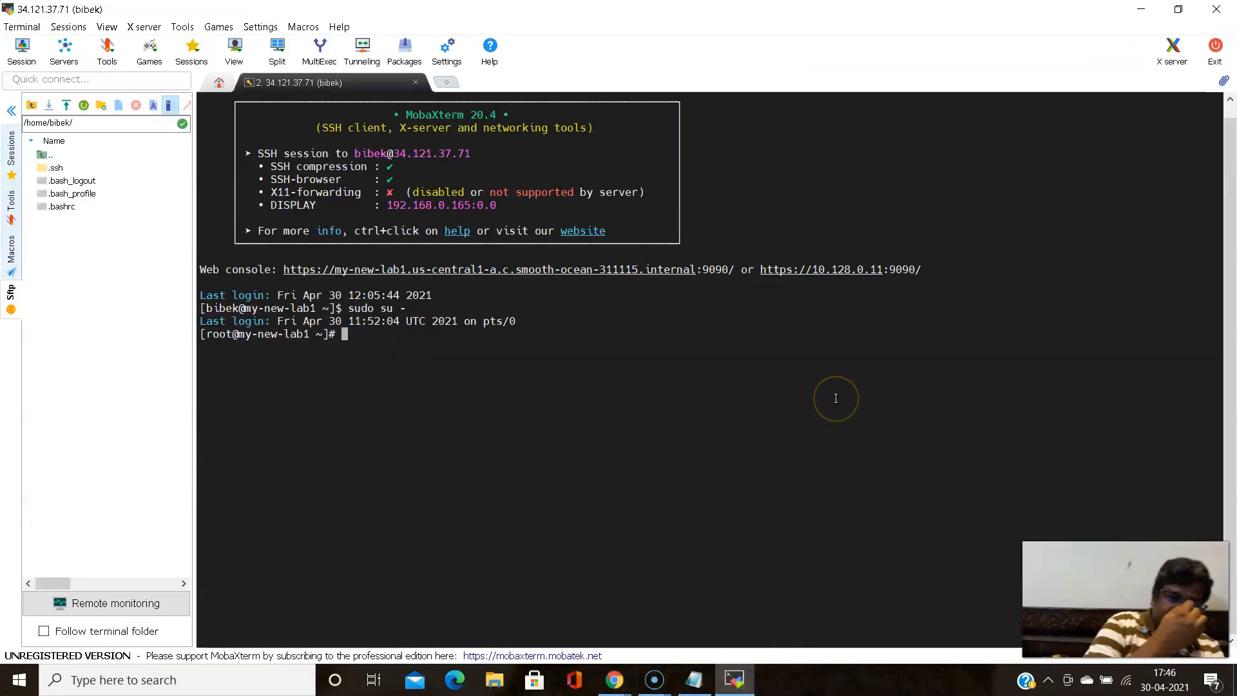
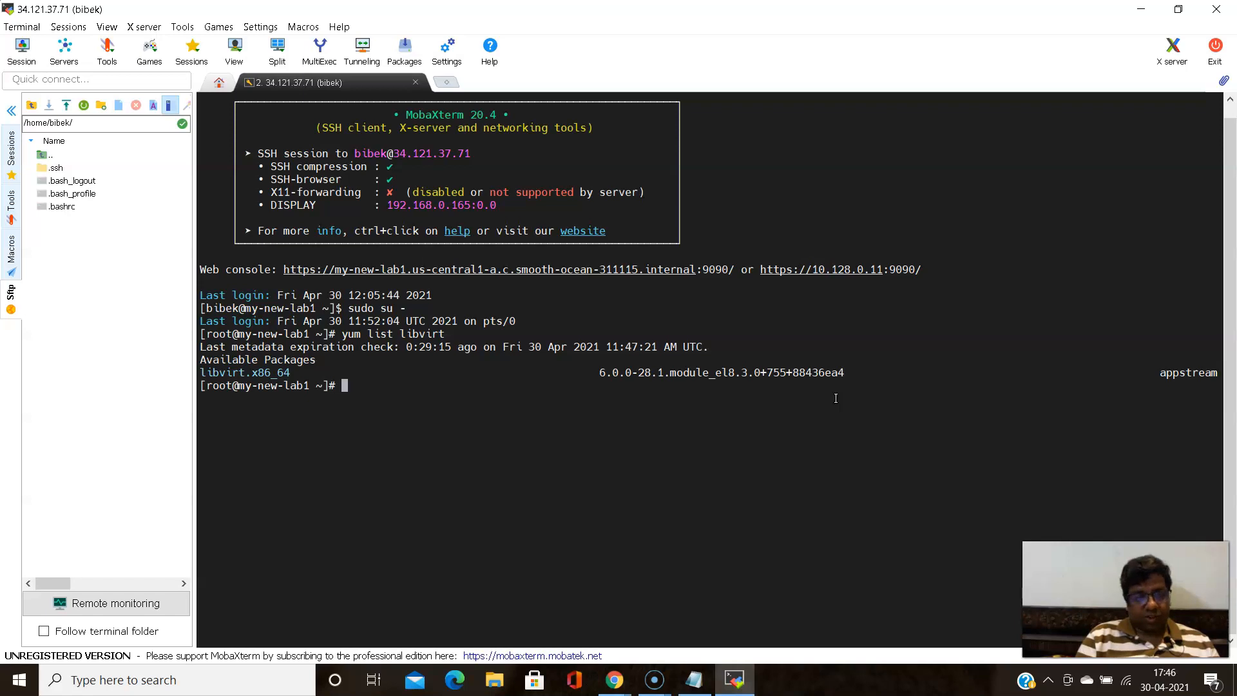
- Switch to Chrome and search Google in a new tab for "congure kvm in centos8"
{"action": "key", "text": "Up"}
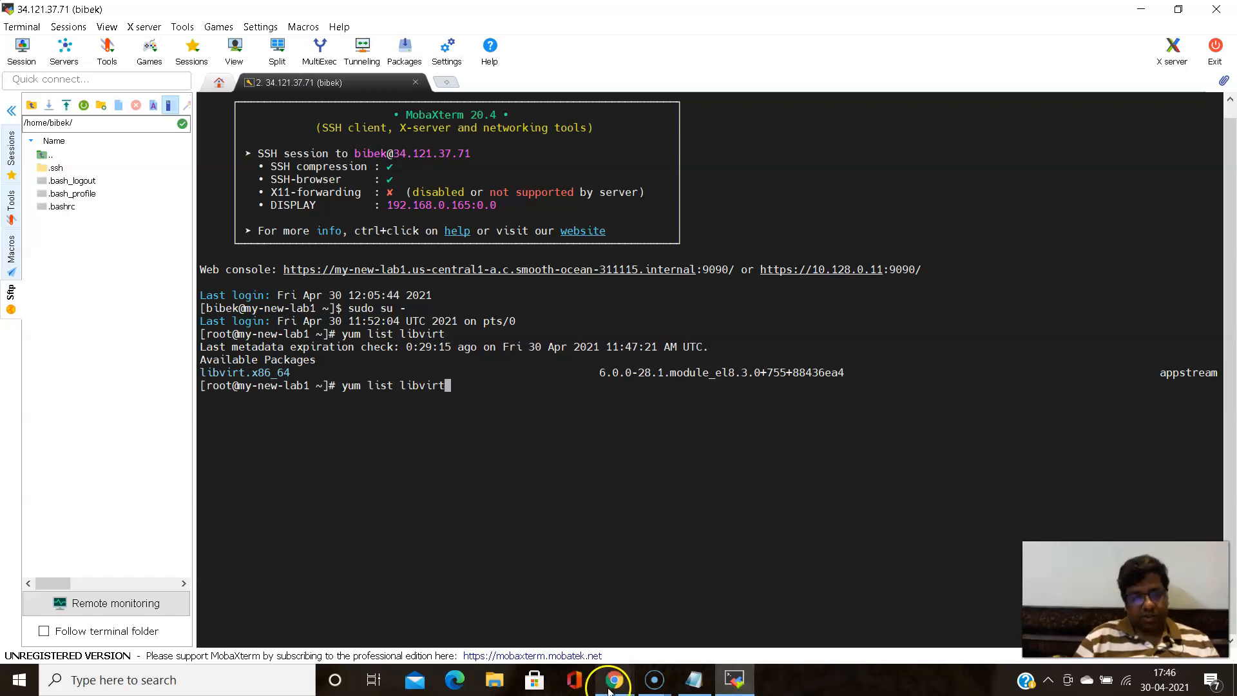
{"action": "mouse_move", "coordinate": [614, 680]}
{"action": "left_click", "coordinate": [579, 569]}
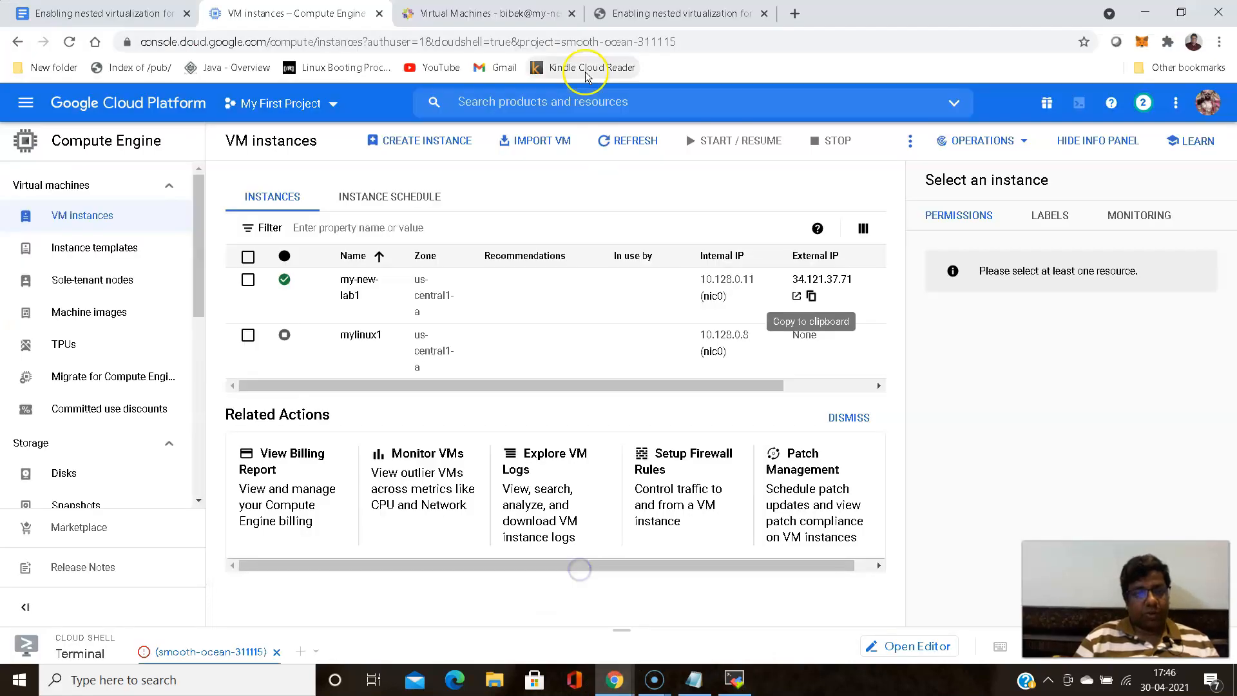
{"action": "left_click", "coordinate": [796, 13]}
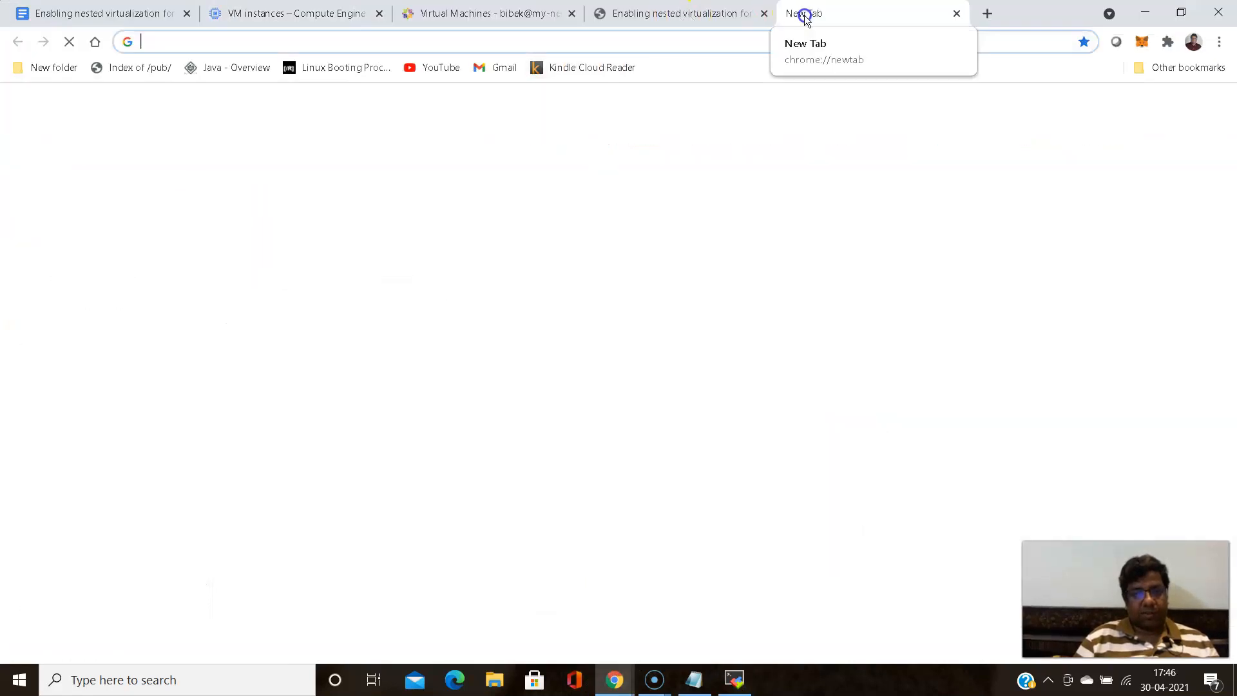
{"action": "left_click", "coordinate": [644, 335]}
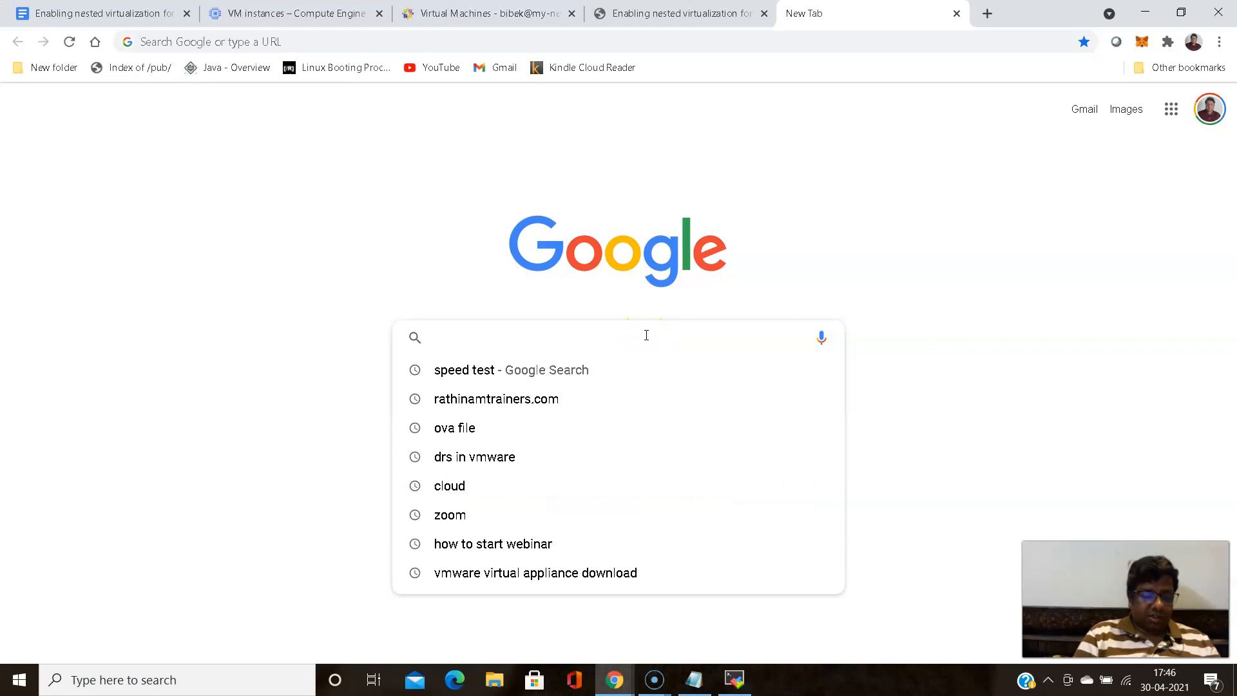
{"action": "type", "text": "con"}
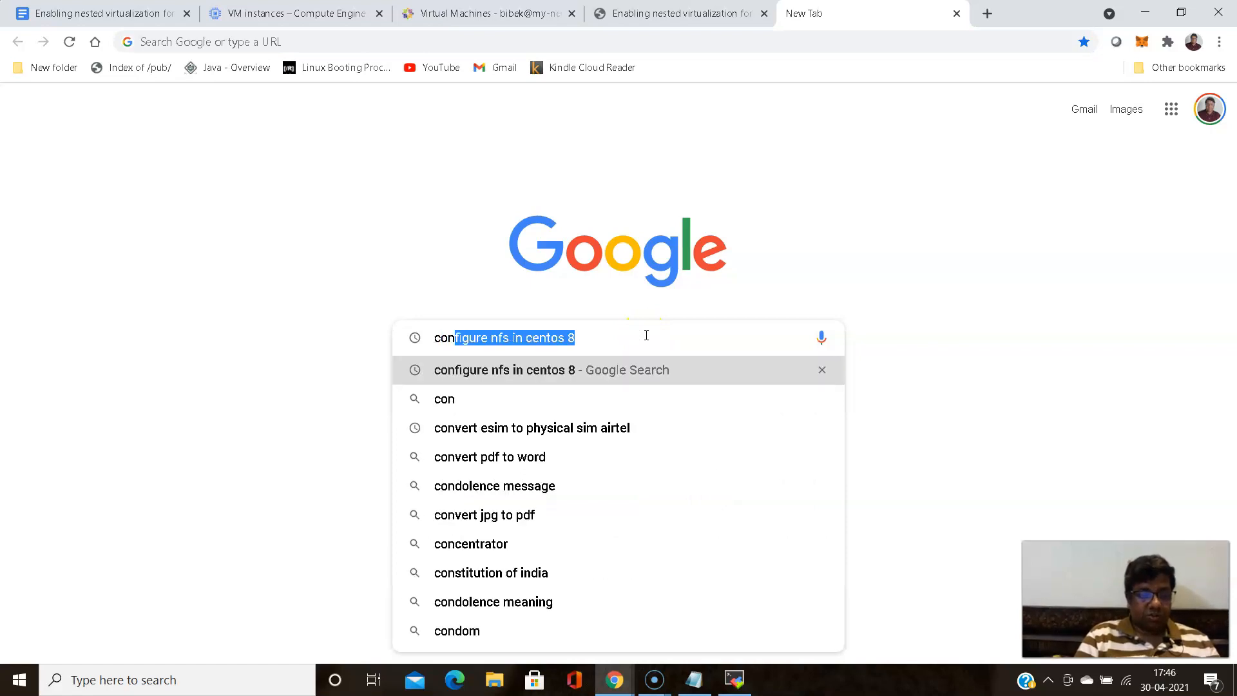
{"action": "type", "text": "g"}
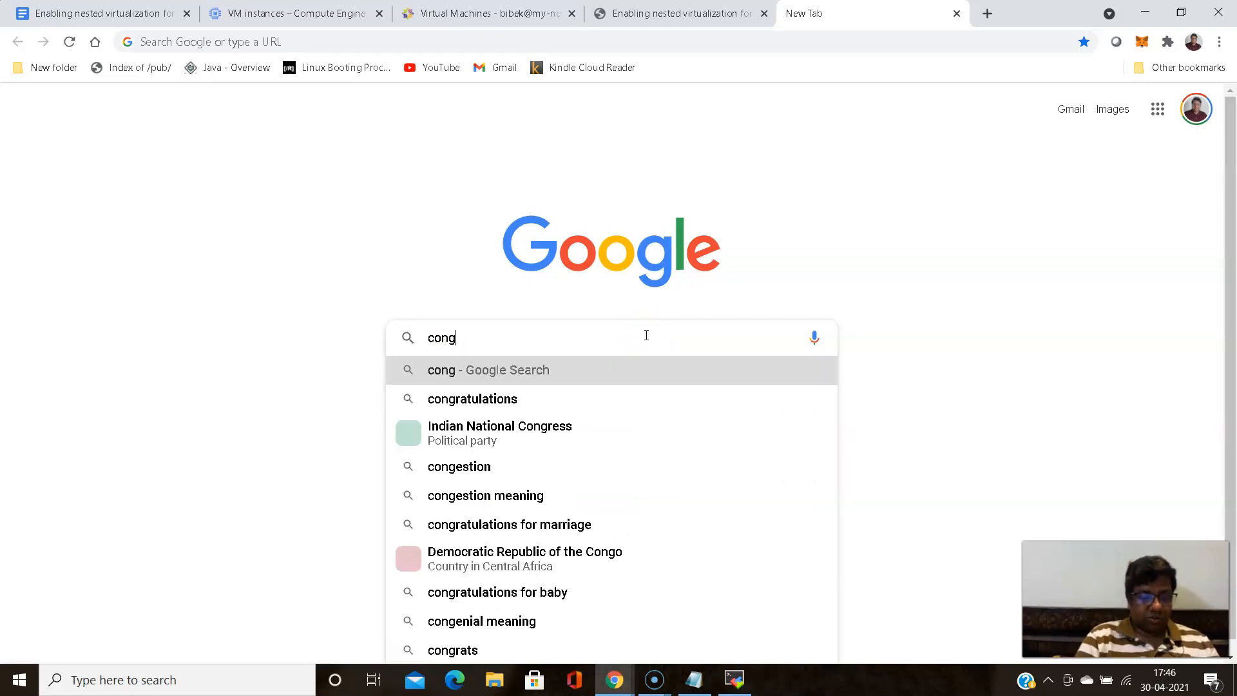
{"action": "type", "text": "ure kv"}
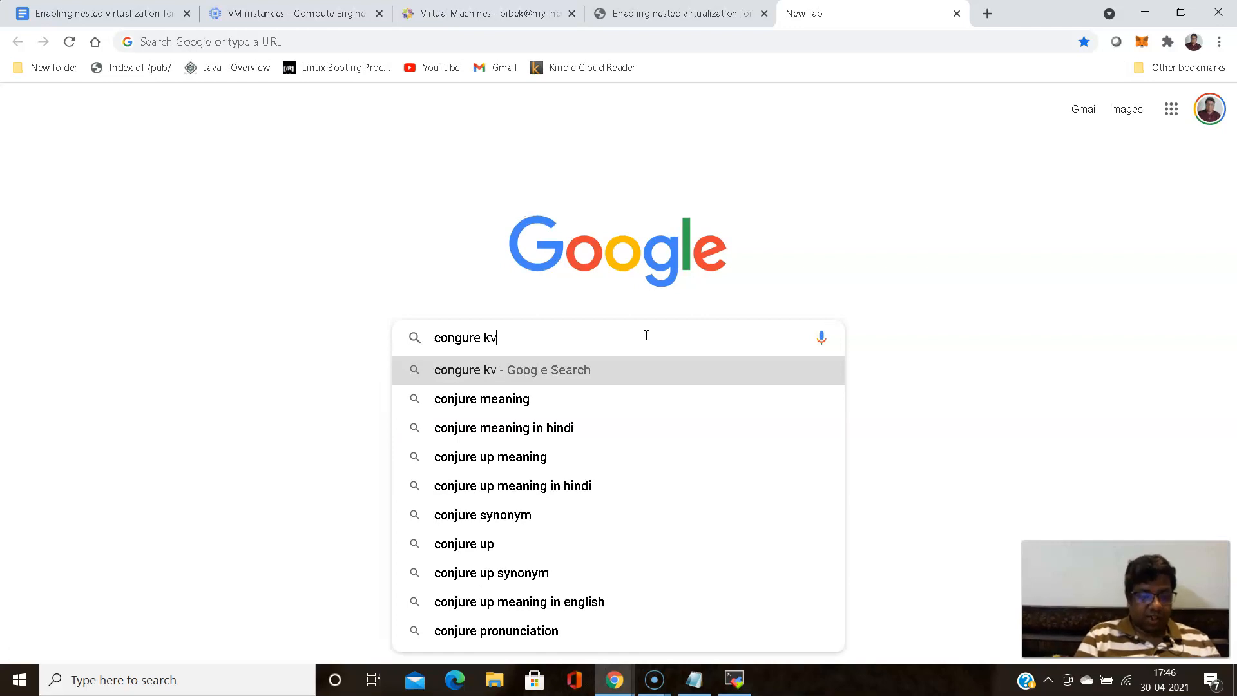
{"action": "type", "text": "m in cen"}
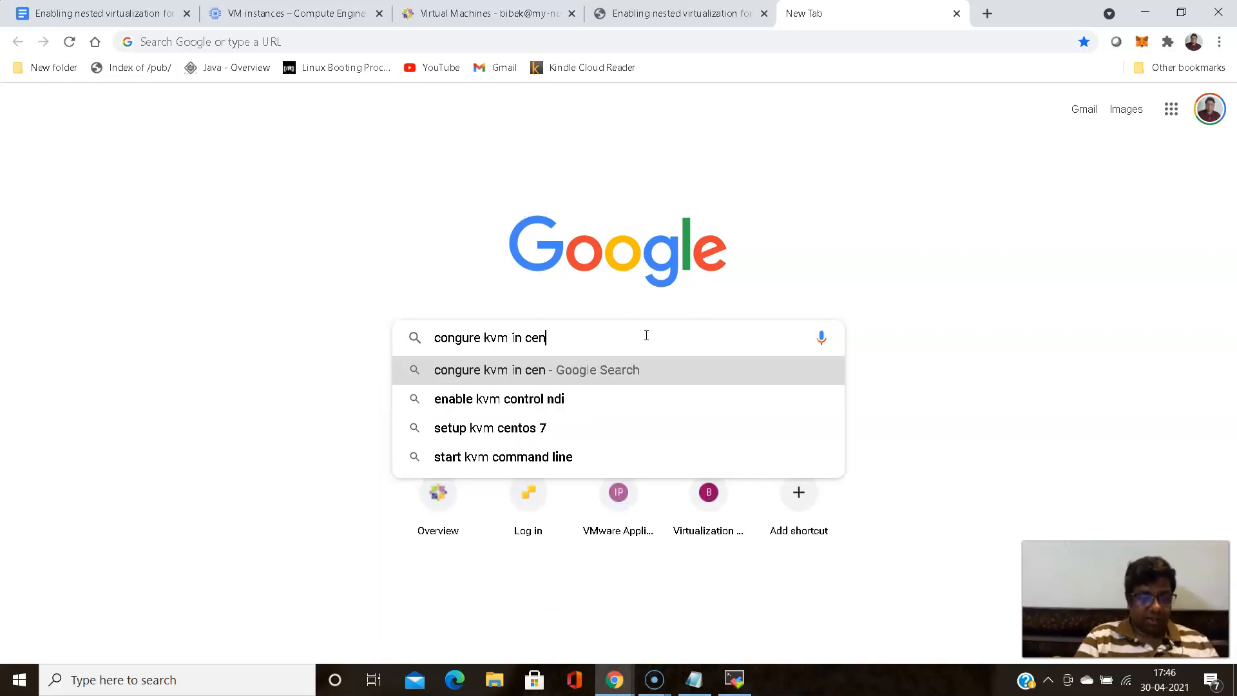
{"action": "type", "text": "tos8"}
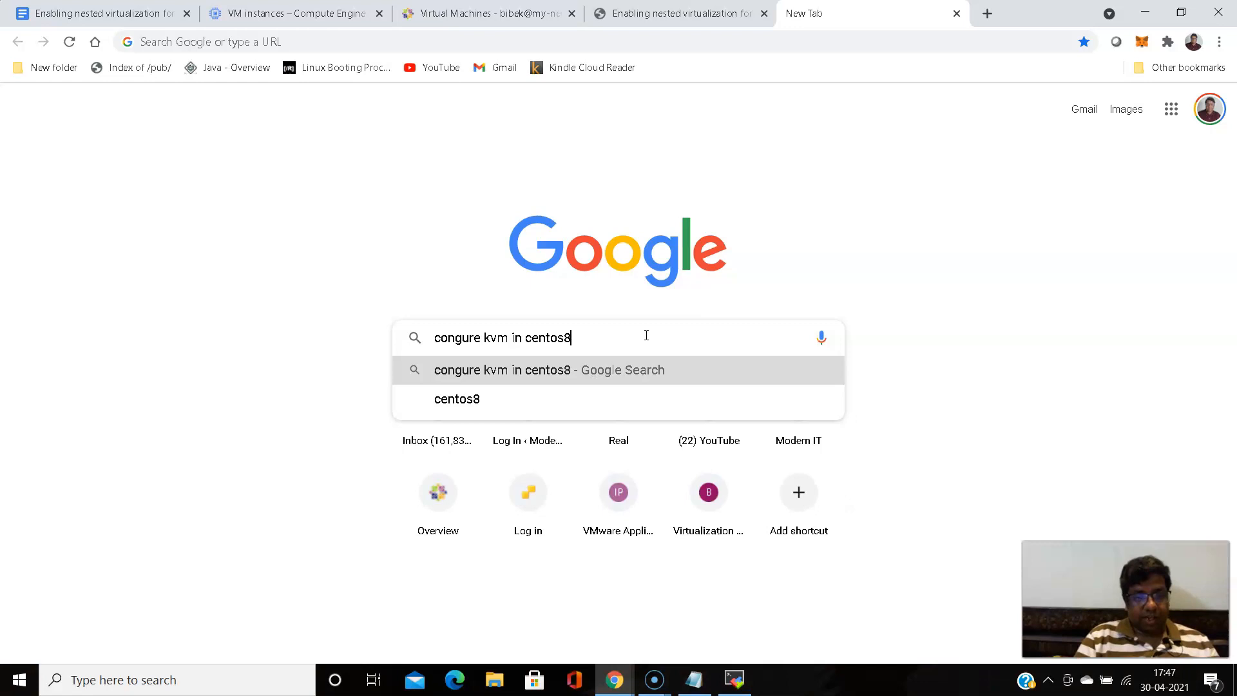
{"action": "key", "text": "Return"}
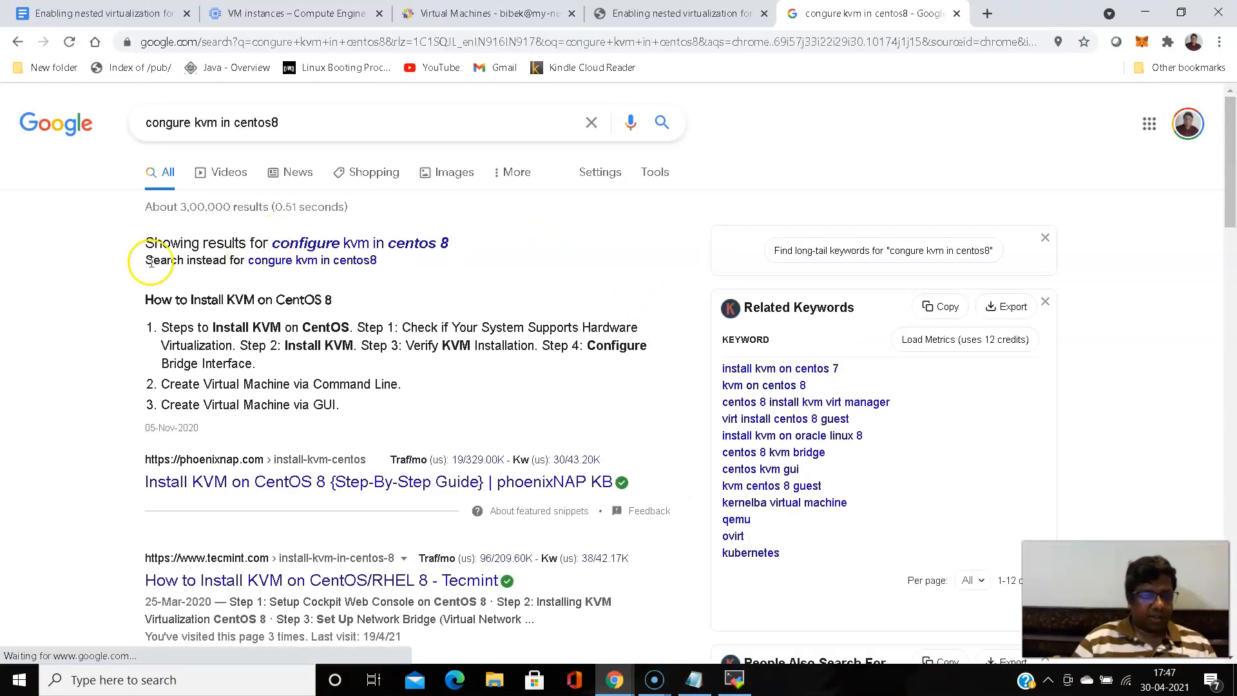
- Look through the search results and open Tecmint's article "How to Install KVM on CentOS/RHEL 8"
{"action": "scroll", "coordinate": [129, 260], "scroll_direction": "down", "scroll_amount": 3}
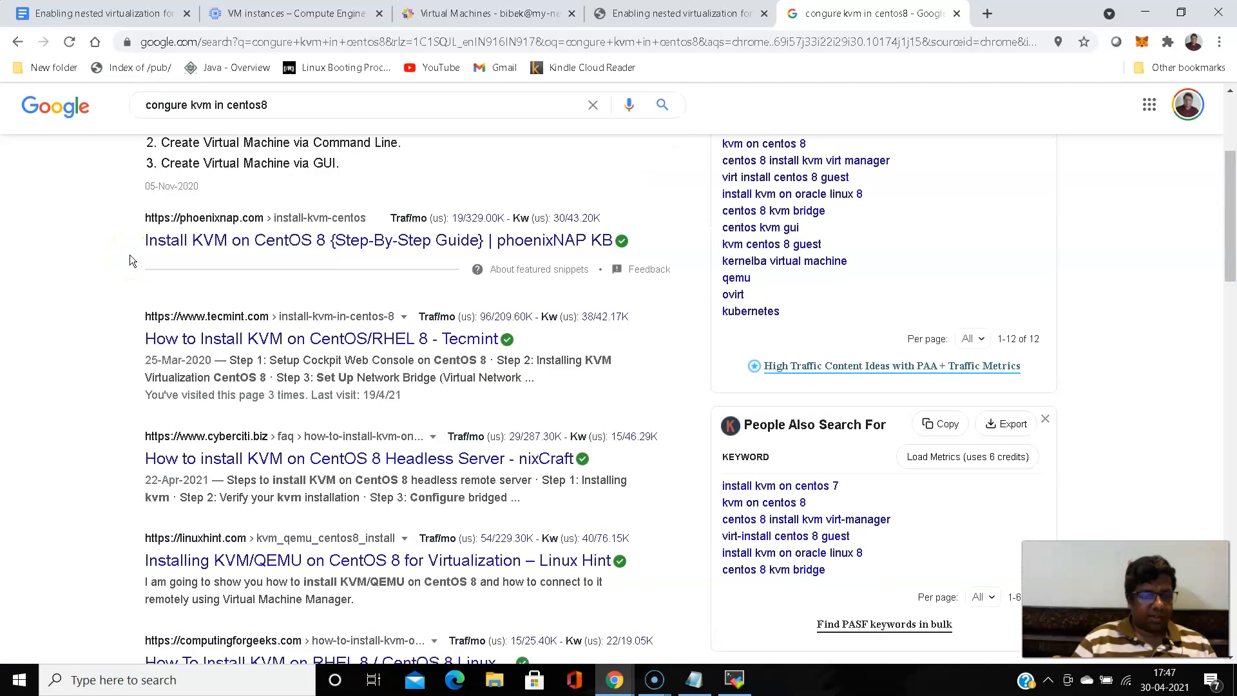
{"action": "scroll", "coordinate": [130, 260], "scroll_direction": "down", "scroll_amount": 2}
{"action": "scroll", "coordinate": [131, 259], "scroll_direction": "up", "scroll_amount": 2}
{"action": "scroll", "coordinate": [131, 260], "scroll_direction": "down", "scroll_amount": 3}
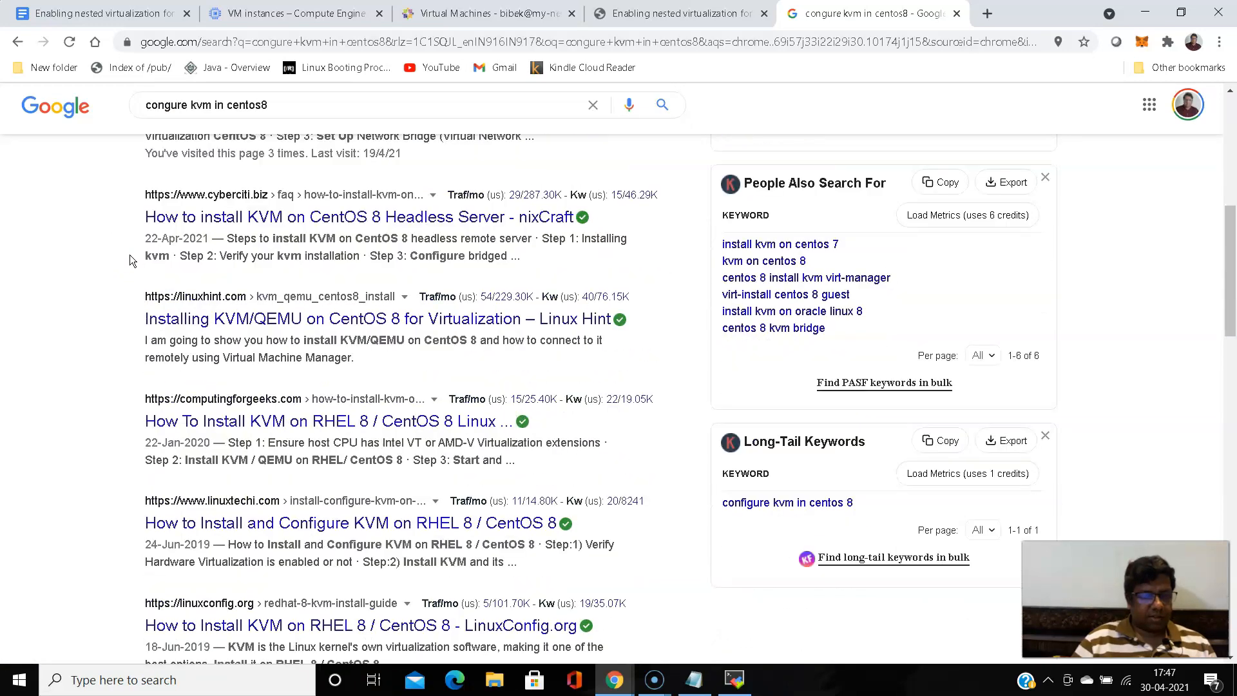
{"action": "scroll", "coordinate": [130, 260], "scroll_direction": "down", "scroll_amount": 1}
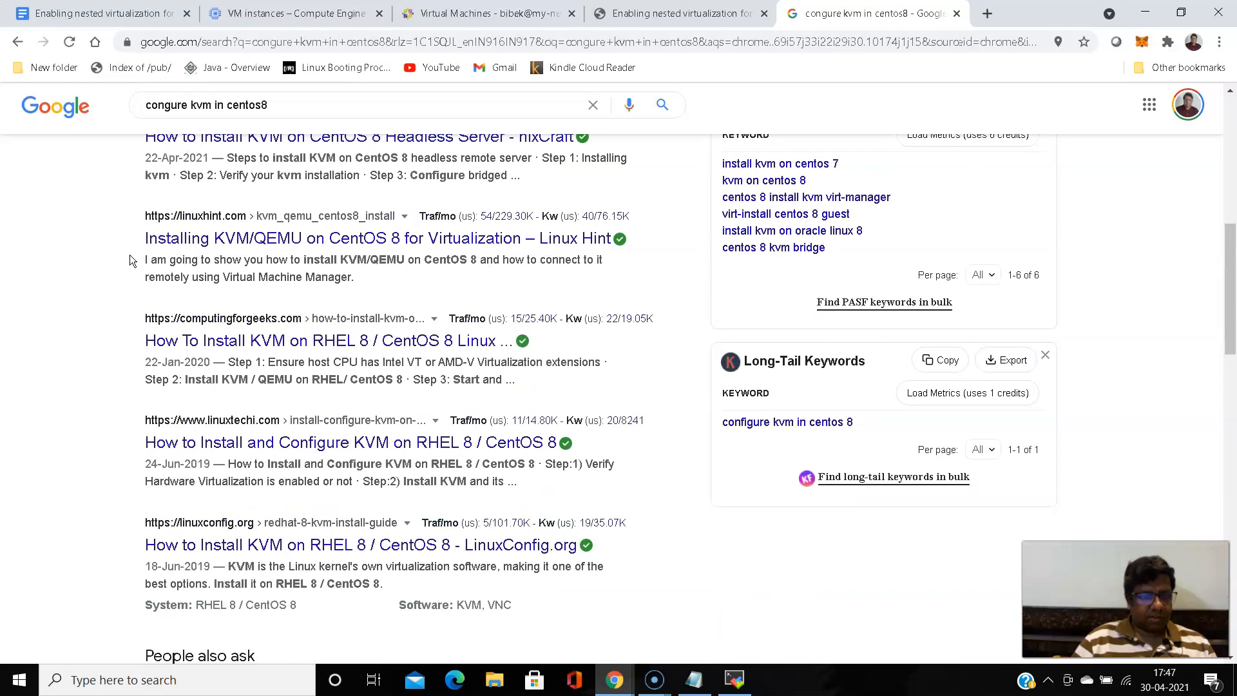
{"action": "scroll", "coordinate": [130, 257], "scroll_direction": "up", "scroll_amount": 3}
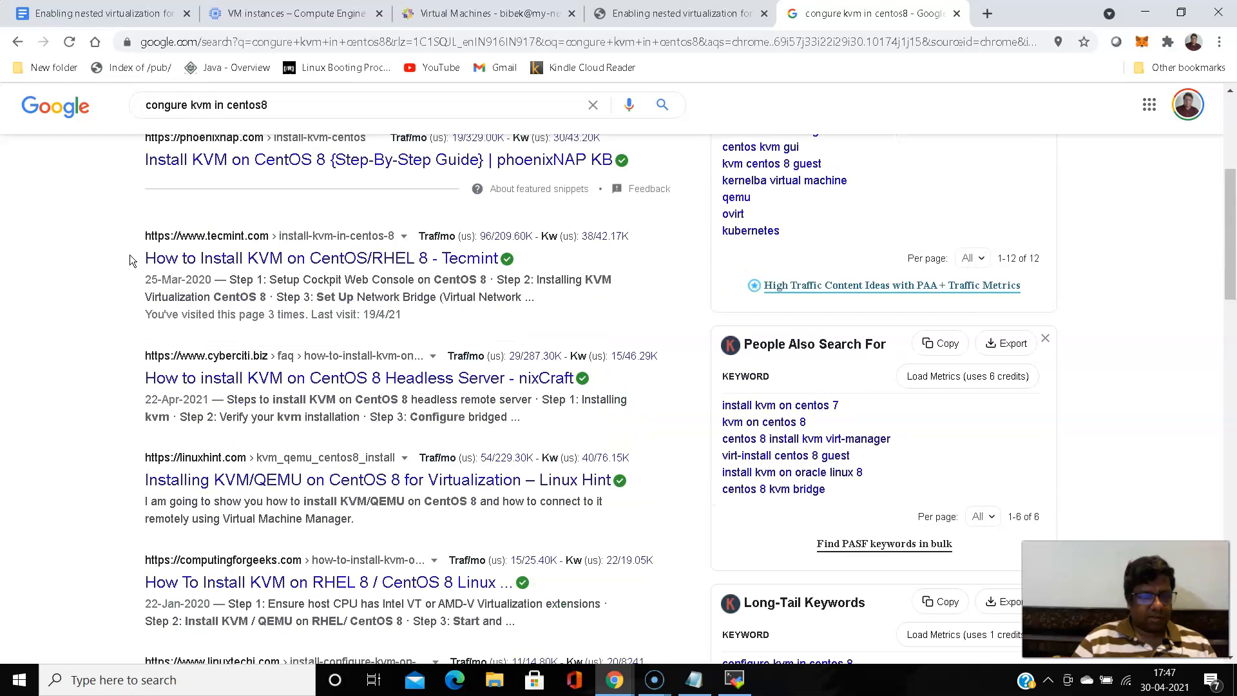
{"action": "left_click", "coordinate": [264, 259]}
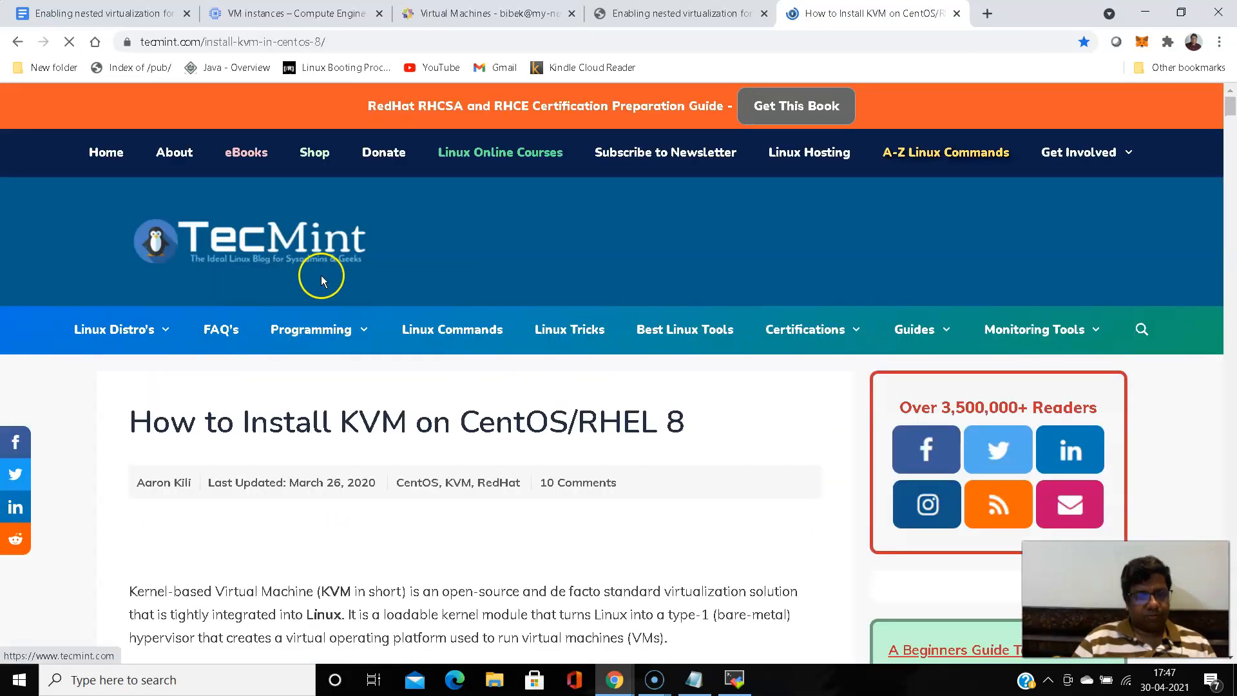
- Examine the article's sections on KVM module checks, Cockpit setup, virtualization package installation and the libvirtd service
{"action": "scroll", "coordinate": [322, 278], "scroll_direction": "down", "scroll_amount": 12}
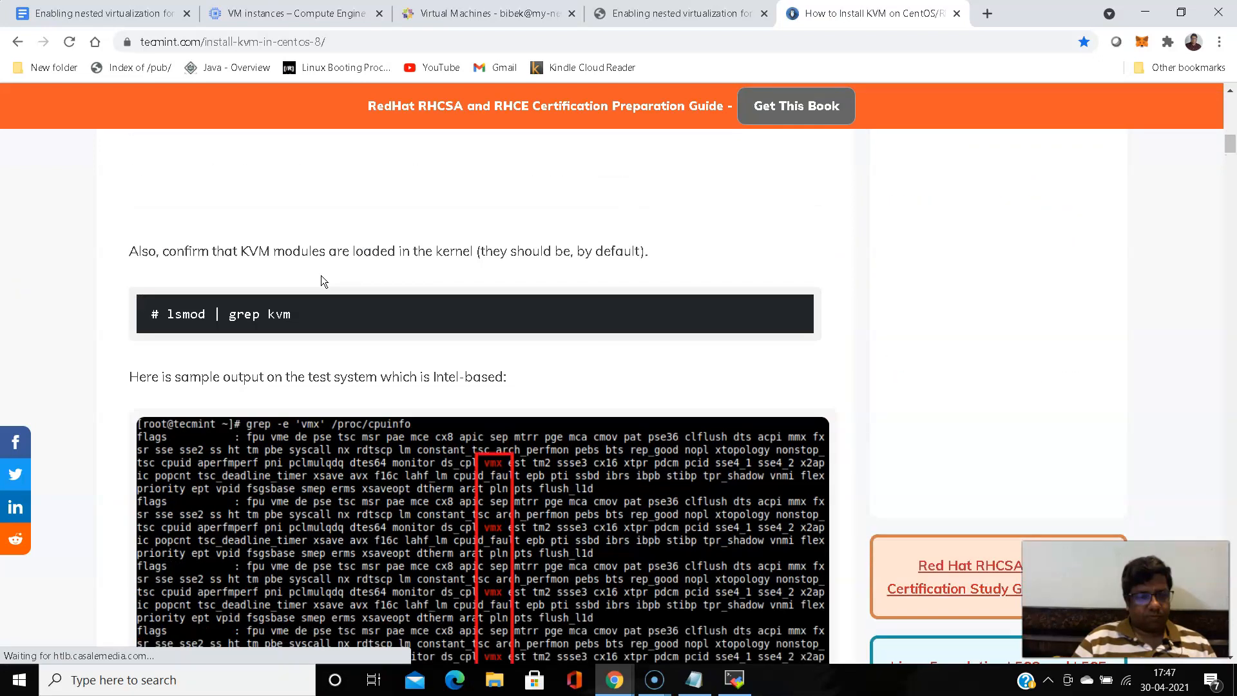
{"action": "scroll", "coordinate": [322, 281], "scroll_direction": "down", "scroll_amount": 10}
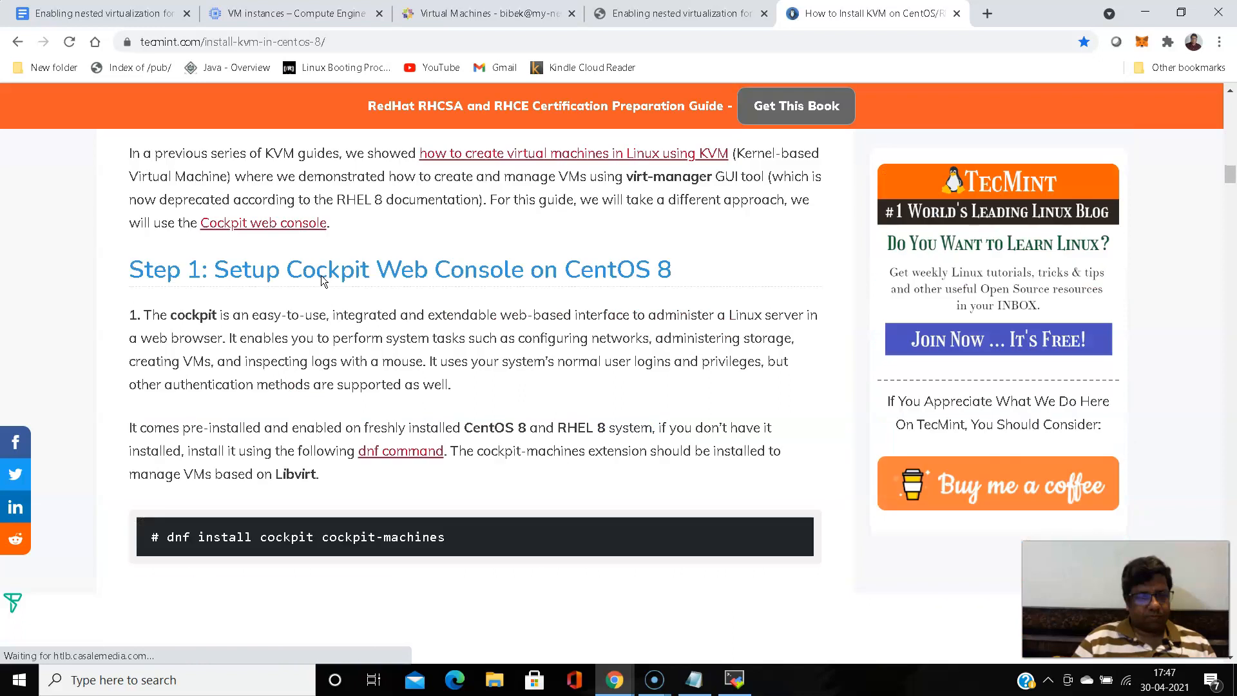
{"action": "scroll", "coordinate": [322, 279], "scroll_direction": "down", "scroll_amount": 10}
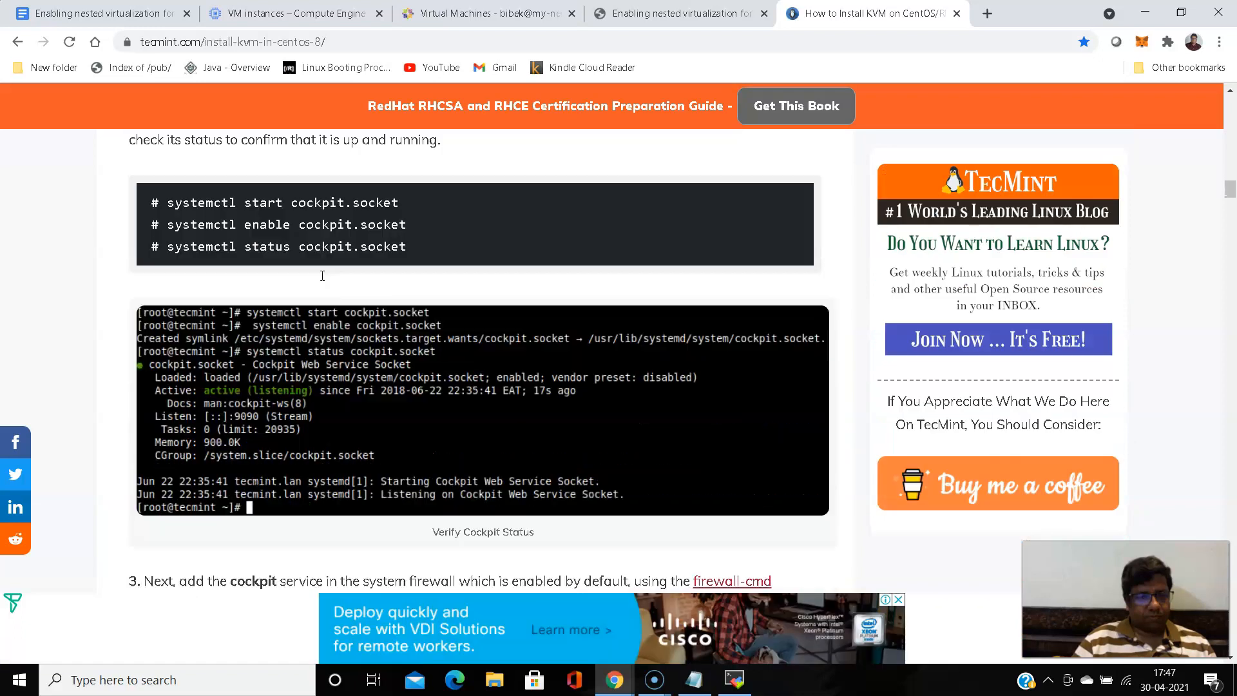
{"action": "scroll", "coordinate": [322, 276], "scroll_direction": "down", "scroll_amount": 12}
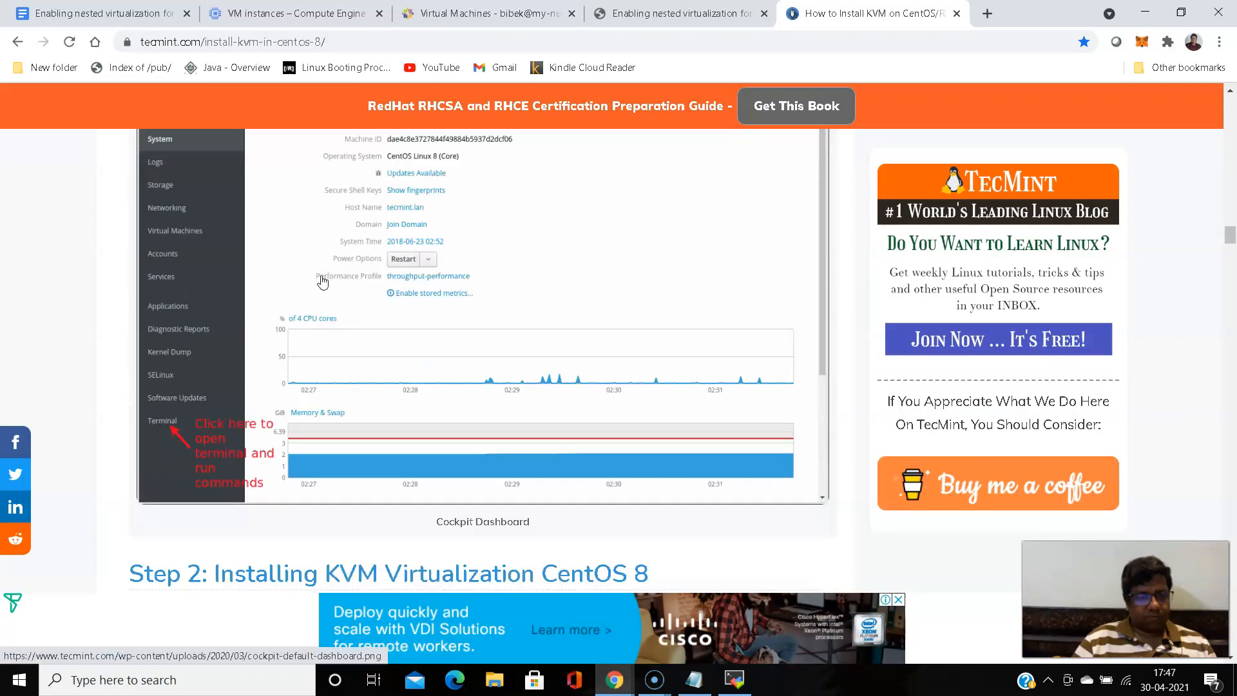
{"action": "scroll", "coordinate": [322, 281], "scroll_direction": "down", "scroll_amount": 6}
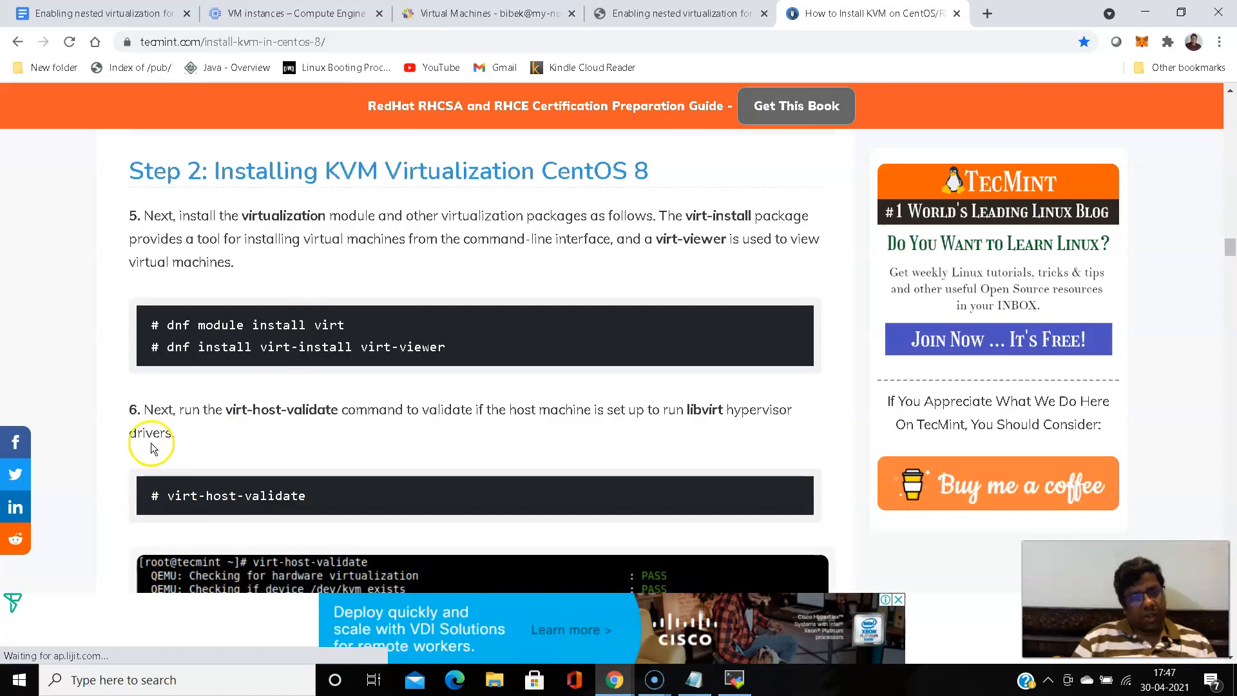
{"action": "left_click_drag", "start_coordinate": [198, 347], "coordinate": [449, 361]}
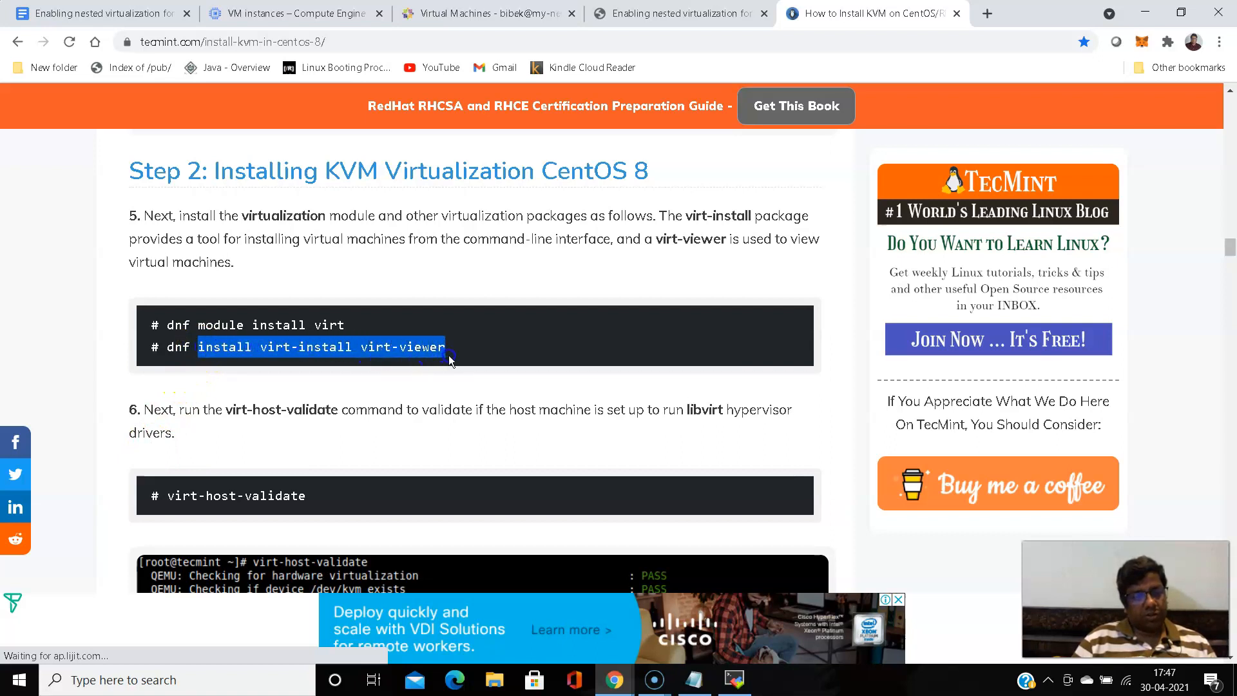
{"action": "left_click", "coordinate": [250, 401]}
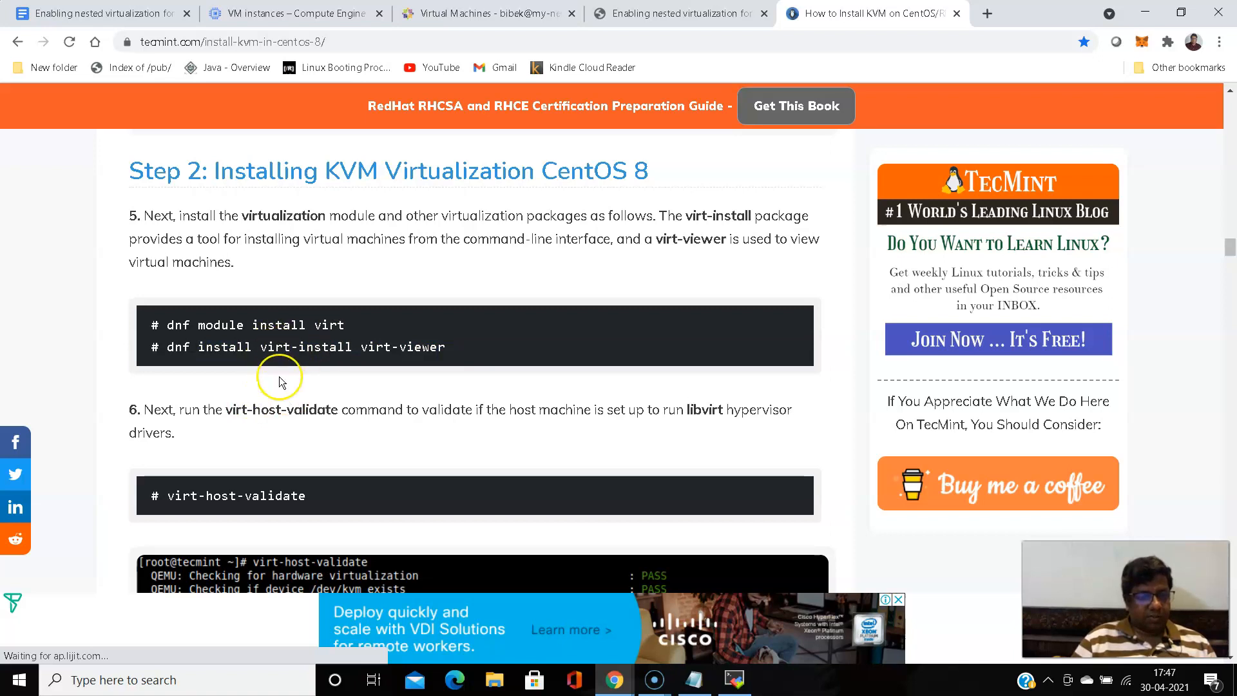
{"action": "scroll", "coordinate": [280, 381], "scroll_direction": "up", "scroll_amount": 4}
{"action": "scroll", "coordinate": [280, 382], "scroll_direction": "up", "scroll_amount": 4}
{"action": "scroll", "coordinate": [281, 383], "scroll_direction": "down", "scroll_amount": 2}
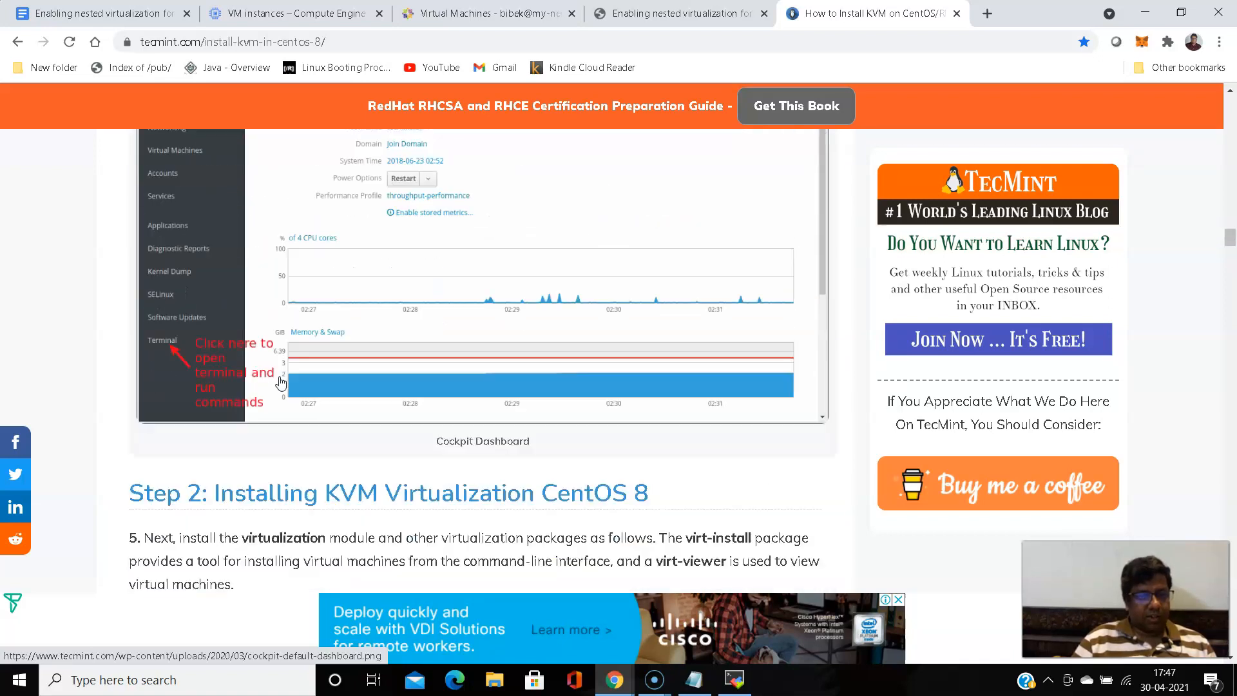
{"action": "scroll", "coordinate": [281, 382], "scroll_direction": "down", "scroll_amount": 12}
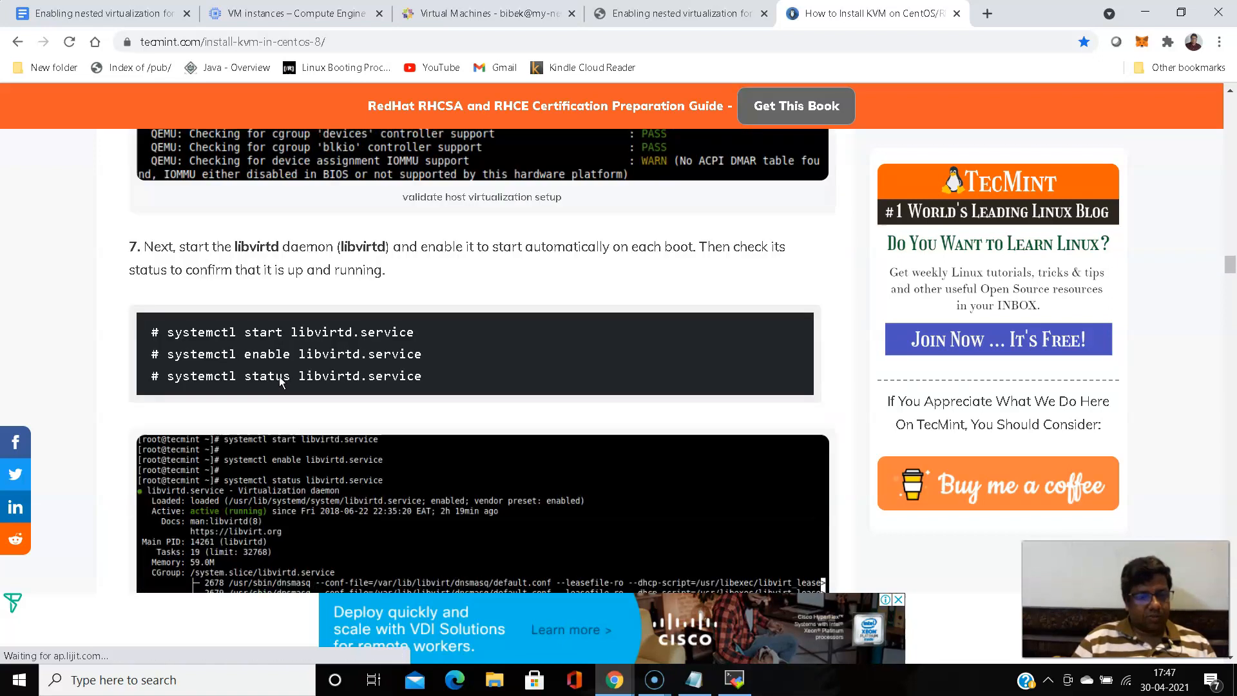
{"action": "scroll", "coordinate": [279, 382], "scroll_direction": "up", "scroll_amount": 9}
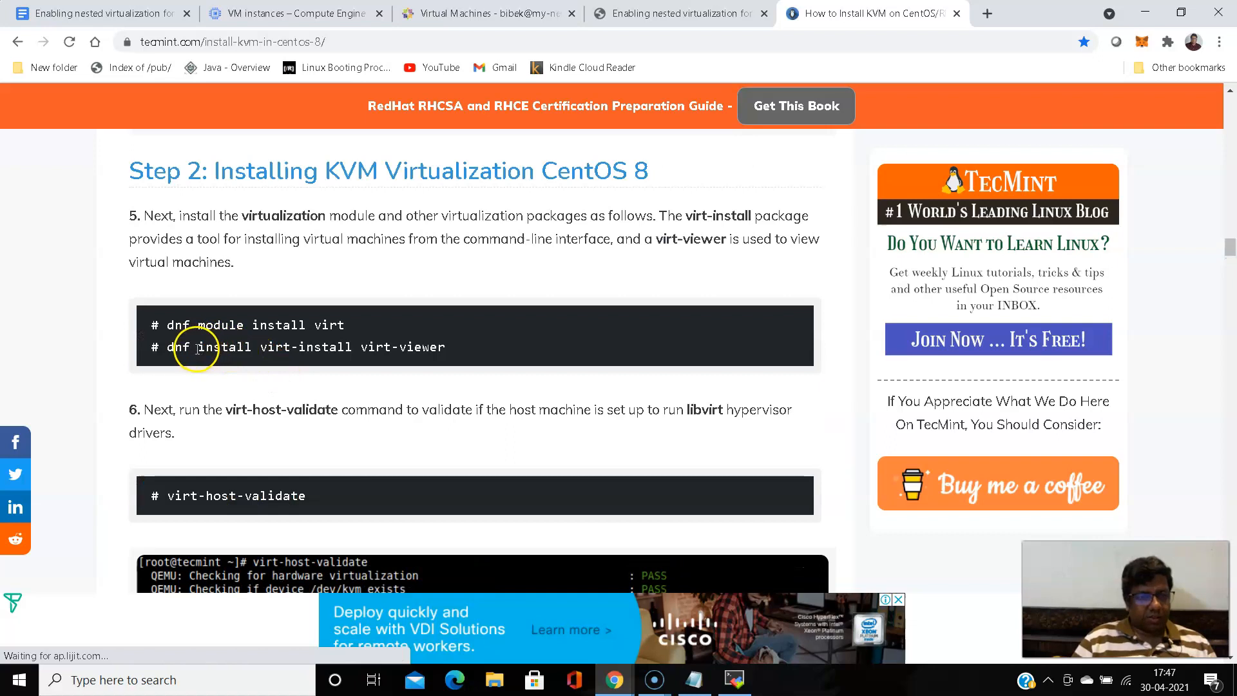
{"action": "left_click_drag", "start_coordinate": [195, 349], "coordinate": [451, 368]}
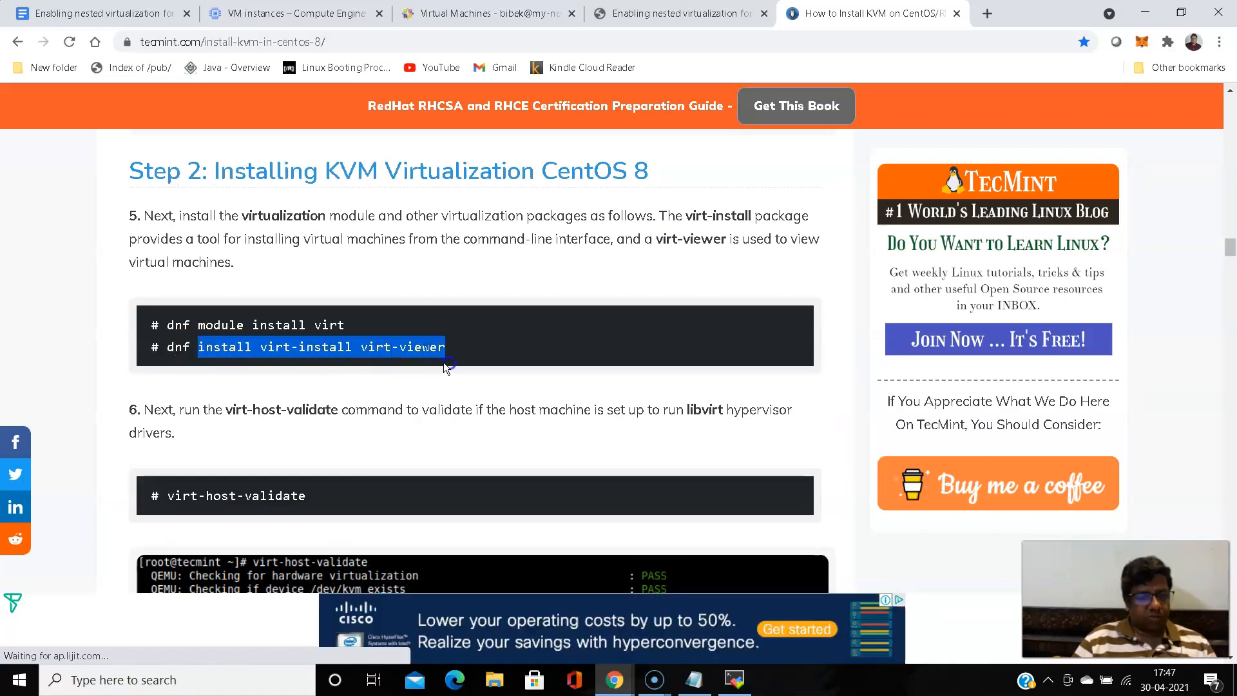
{"action": "right_click", "coordinate": [419, 345]}
{"action": "left_click", "coordinate": [454, 359]}
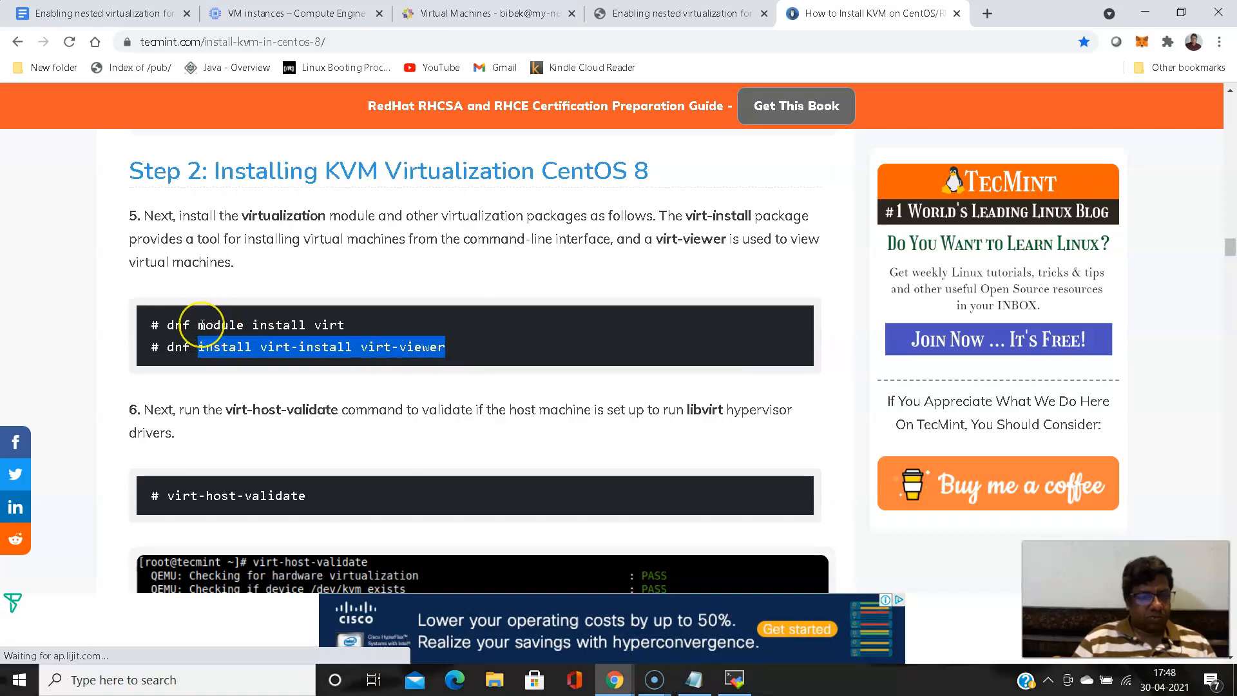
- Copy the command "dnf module install virt" from the article's Step 2 on installing KVM virtualization
{"action": "left_click_drag", "start_coordinate": [166, 325], "coordinate": [332, 336]}
{"action": "right_click", "coordinate": [333, 335]}
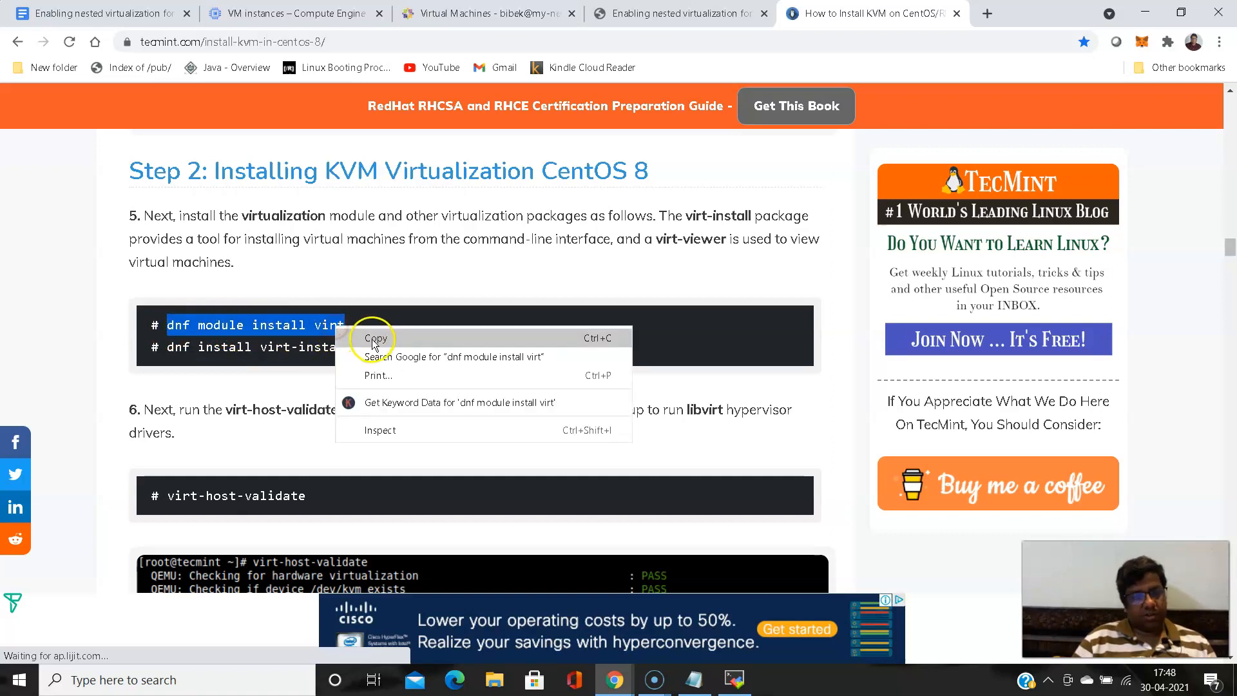
{"action": "left_click", "coordinate": [351, 331]}
{"action": "left_click", "coordinate": [653, 678]}
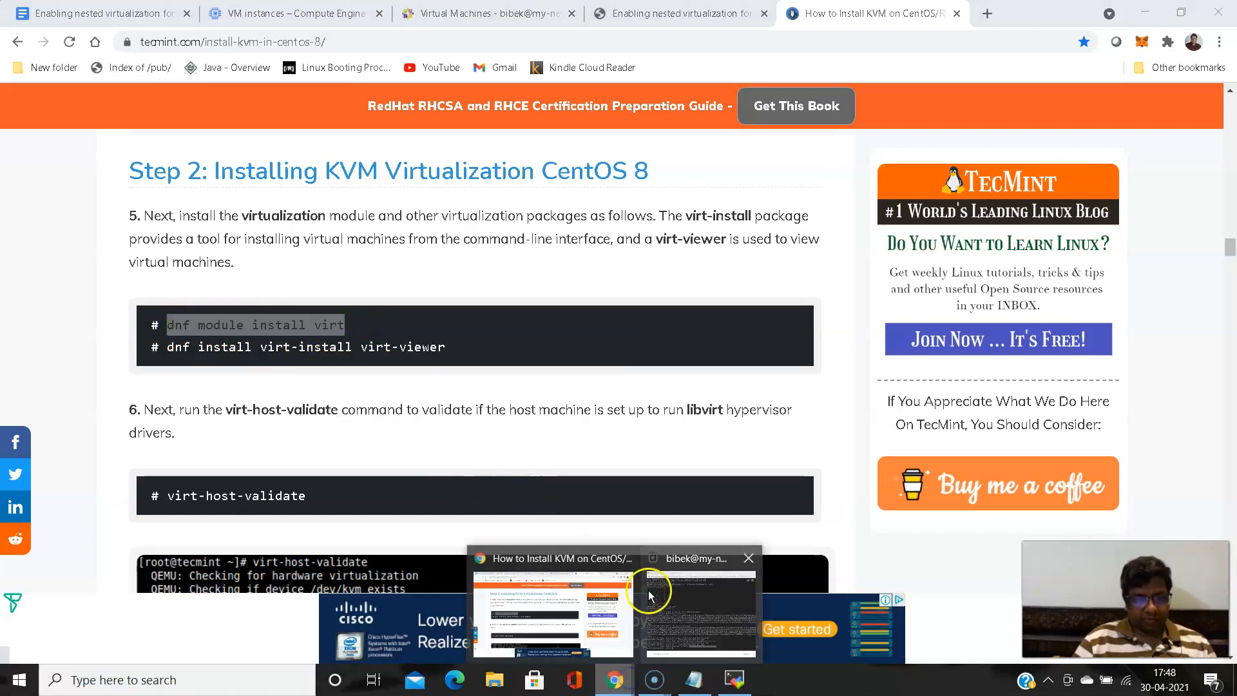
{"action": "left_click", "coordinate": [569, 555]}
{"action": "left_click", "coordinate": [653, 678]}
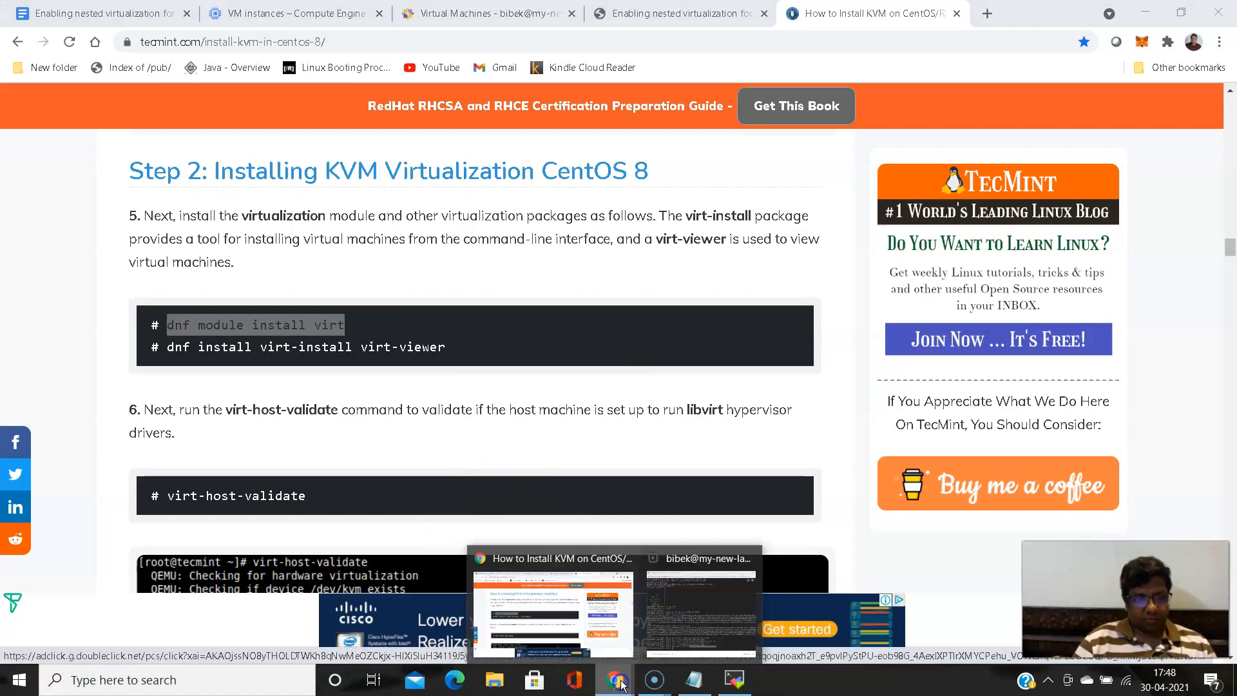
{"action": "left_click", "coordinate": [711, 622]}
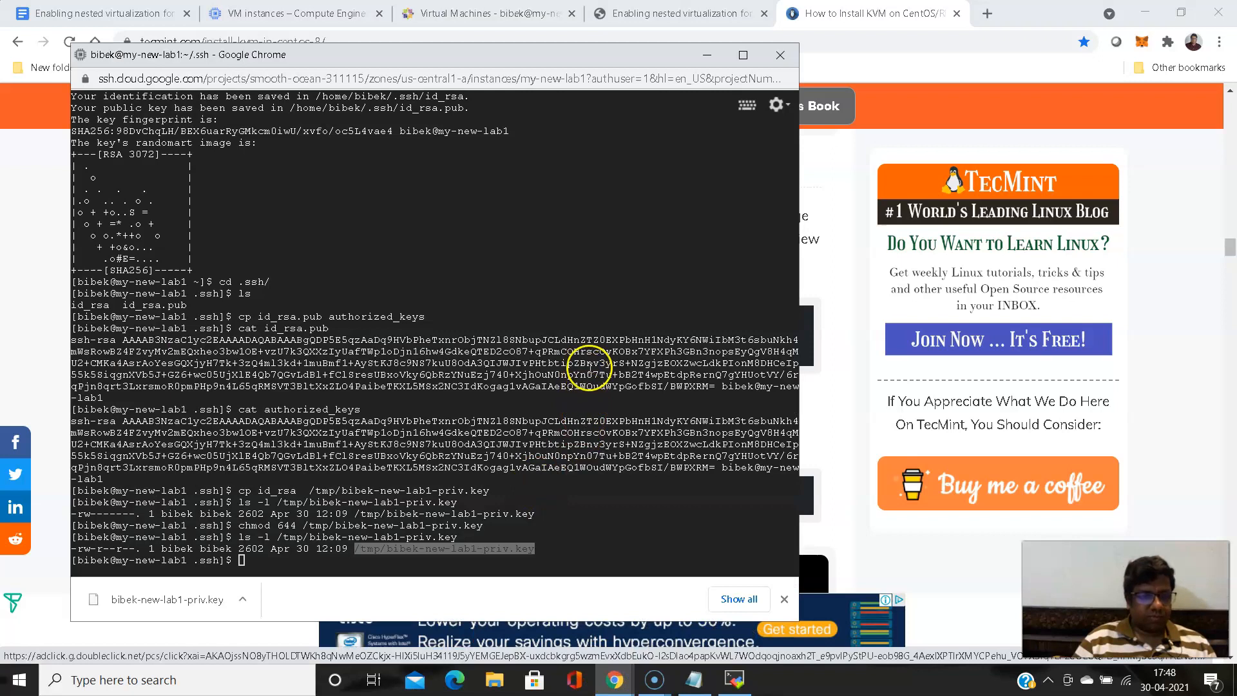
- Switch to the MobaXterm root session, clear the pending command, run "dnf module install virt" and accept the transaction
{"action": "left_click", "coordinate": [735, 680]}
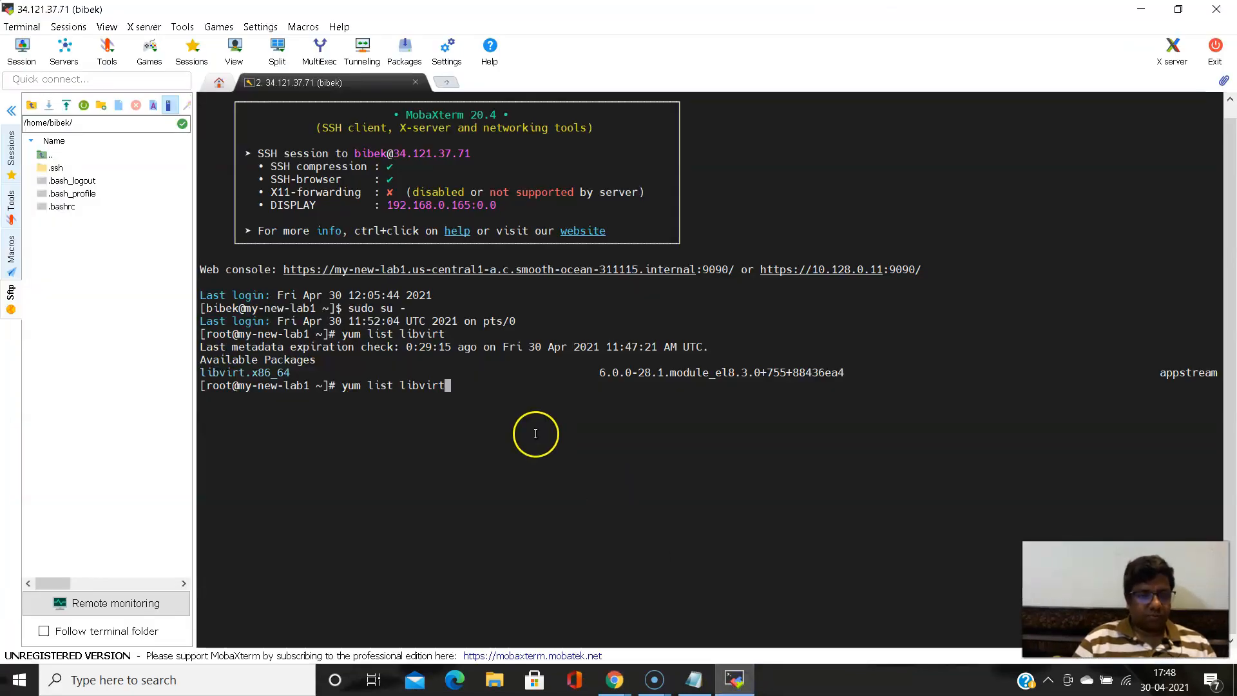
{"action": "key", "text": "BackSpace"}
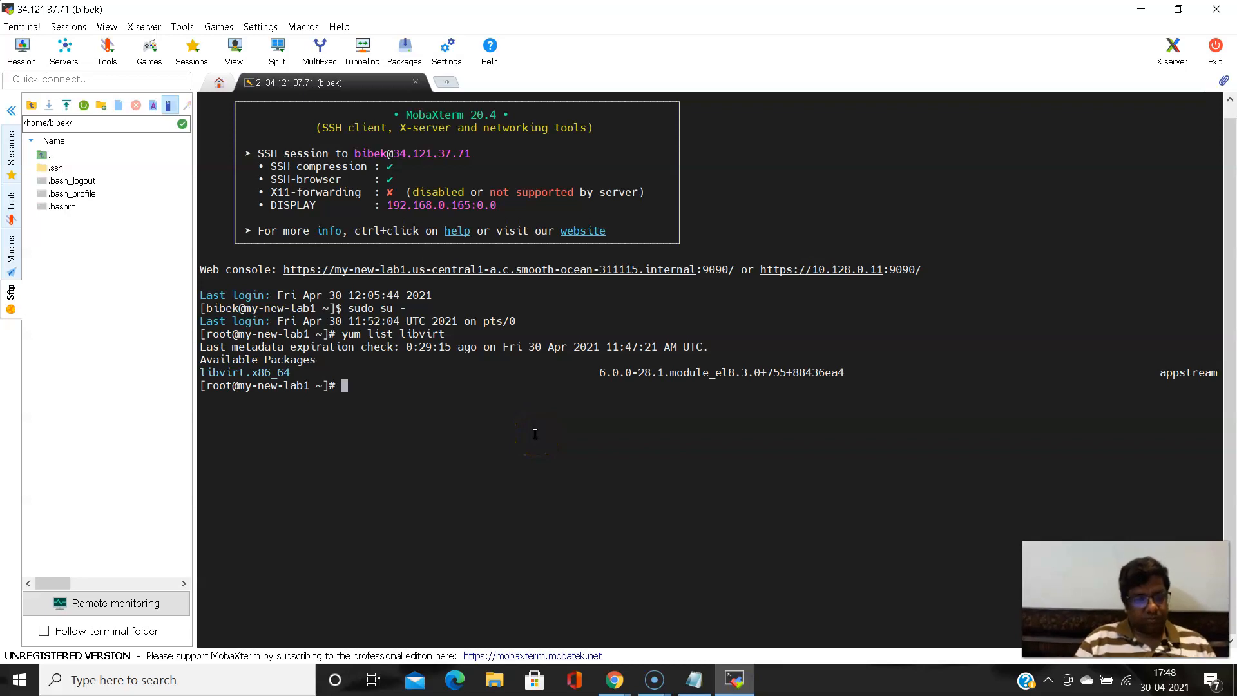
{"action": "right_click", "coordinate": [535, 434]}
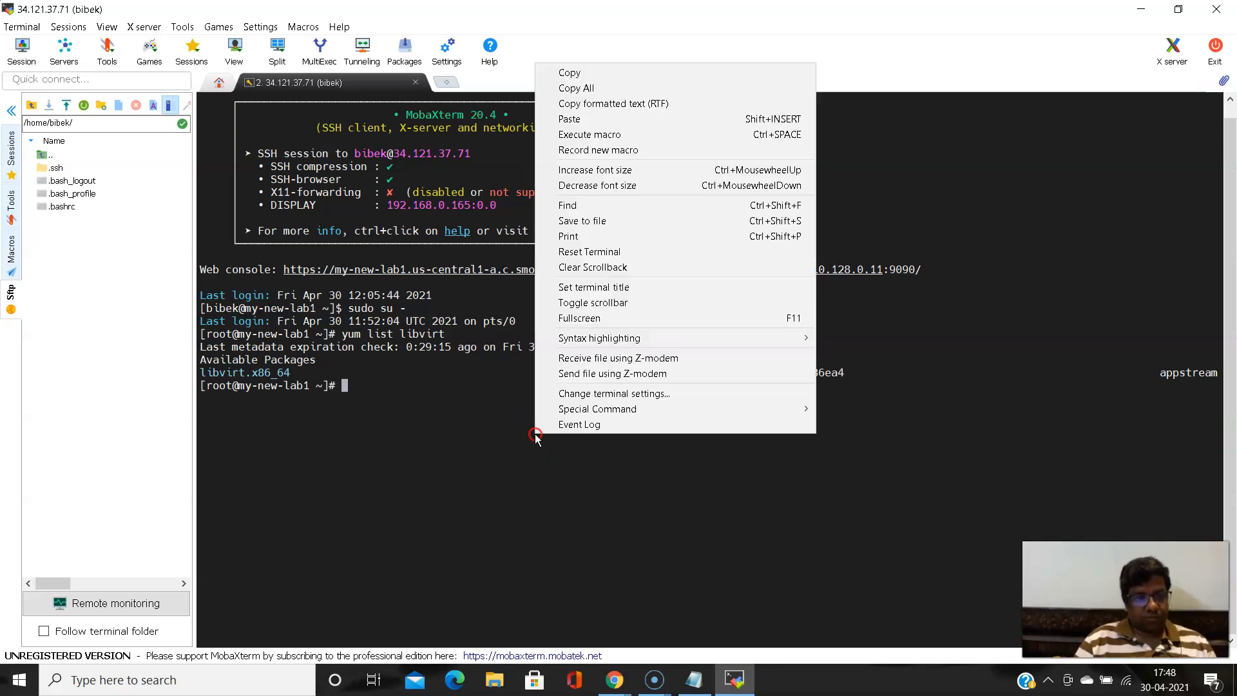
{"action": "left_click", "coordinate": [616, 118]}
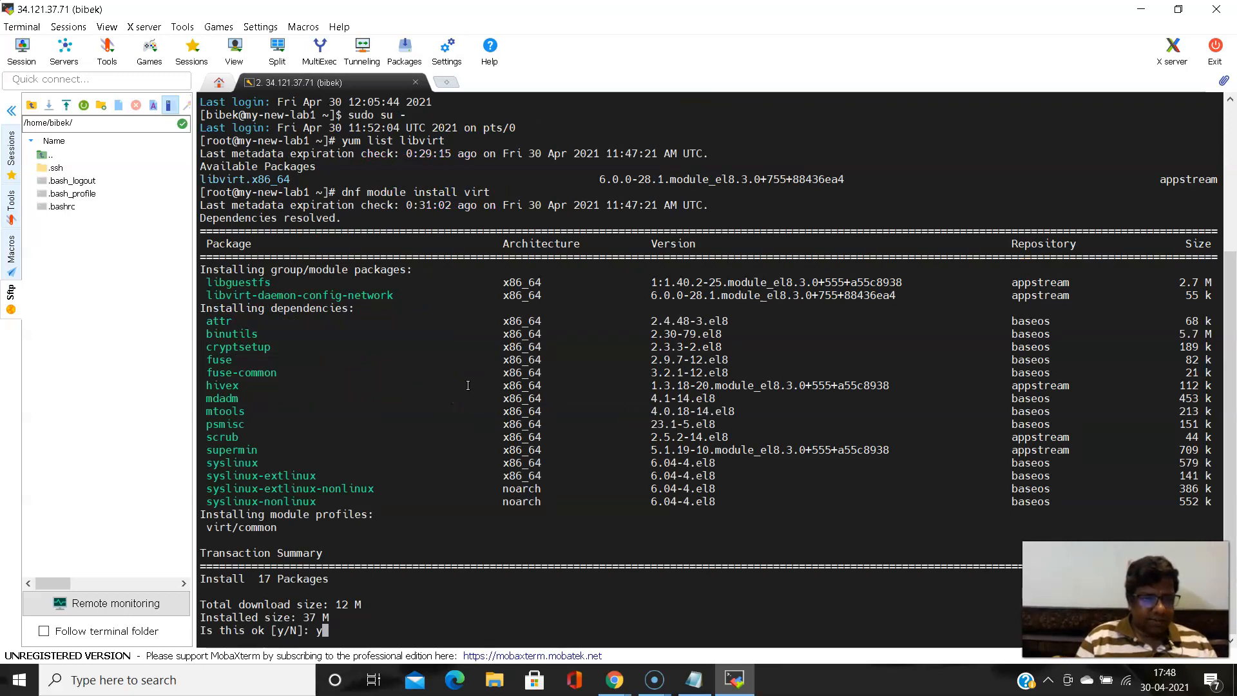
{"action": "key", "text": "Return"}
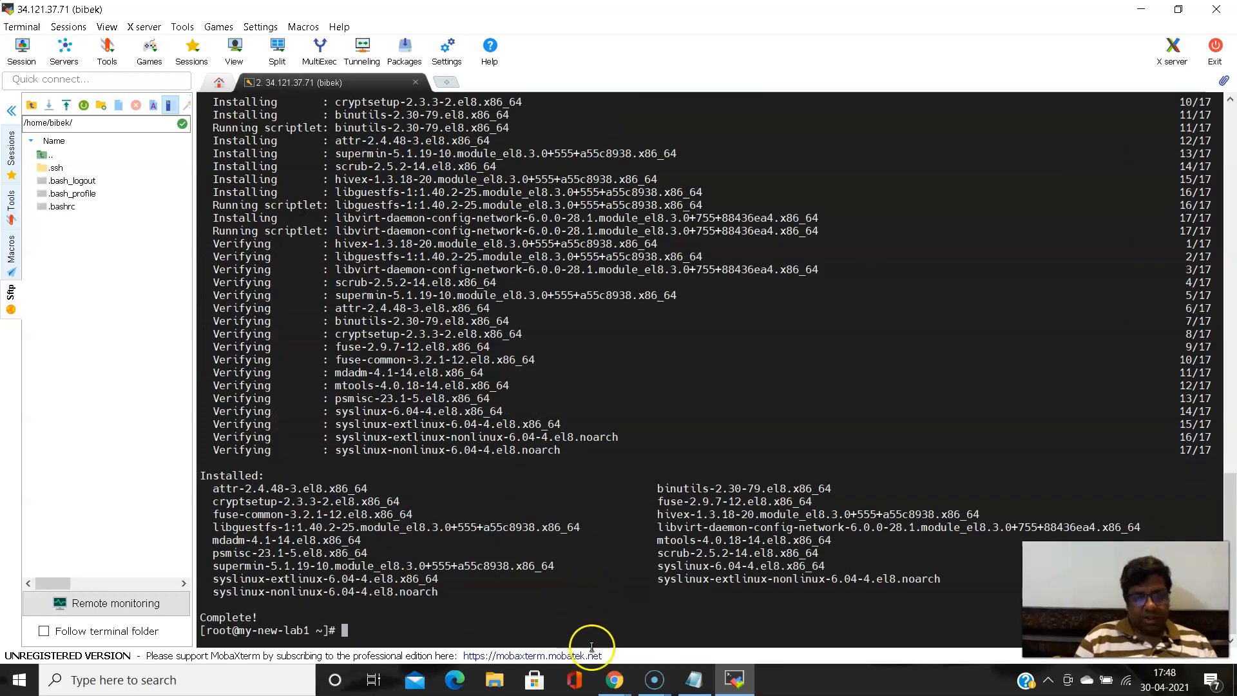
- Return to Tecmint's article in Chrome and copy the command "dnf install virt-install virt-viewer" from Step 2
{"action": "mouse_move", "coordinate": [615, 682]}
{"action": "left_click", "coordinate": [670, 612]}
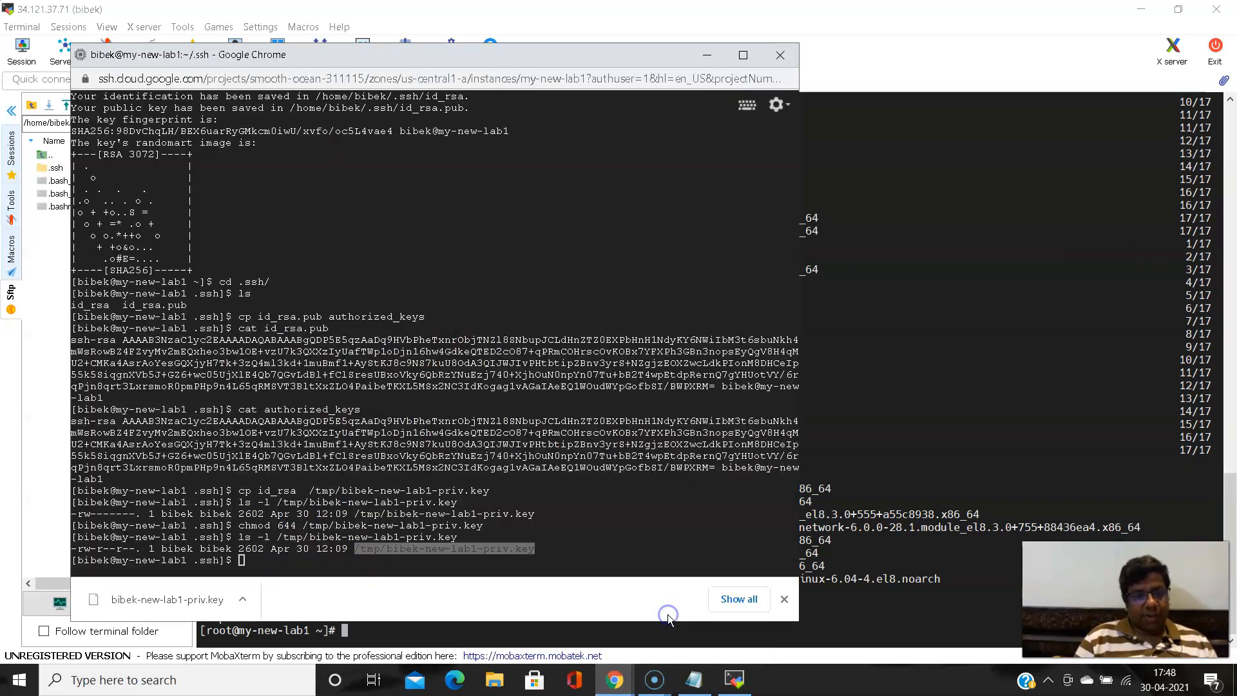
{"action": "left_click", "coordinate": [599, 599]}
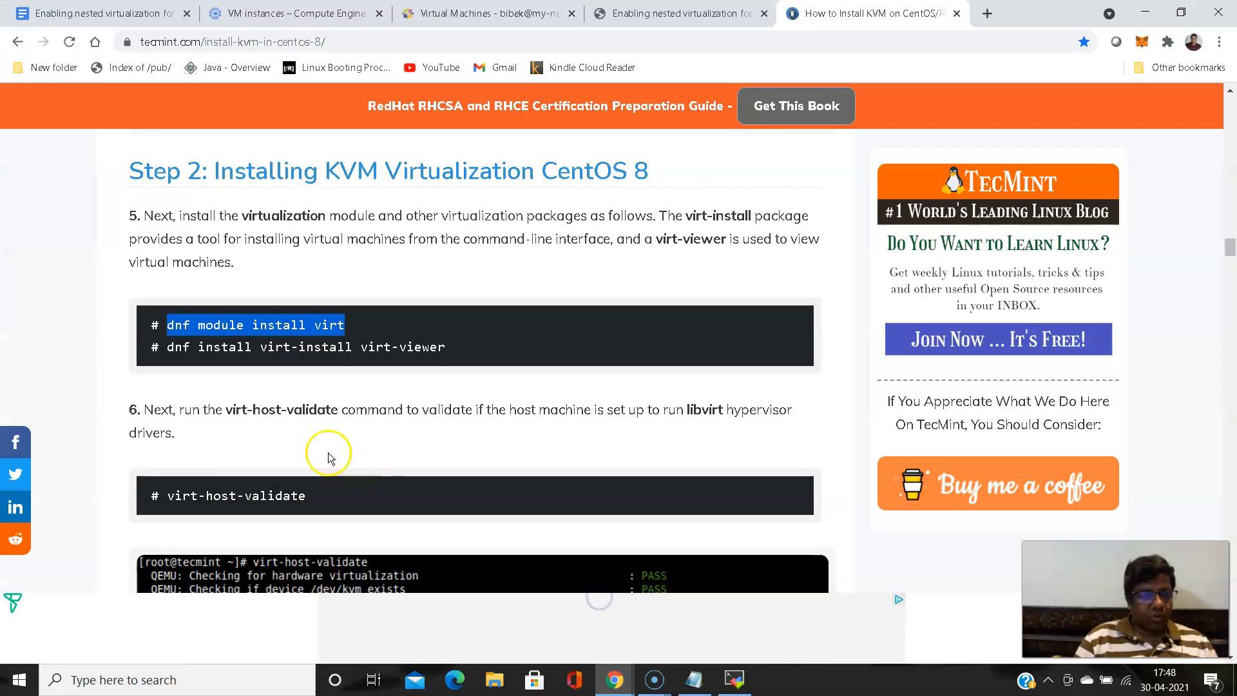
{"action": "left_click", "coordinate": [229, 352]}
{"action": "left_click_drag", "start_coordinate": [200, 346], "coordinate": [253, 348]}
{"action": "left_click", "coordinate": [202, 352]}
{"action": "left_click_drag", "start_coordinate": [167, 348], "coordinate": [450, 351]}
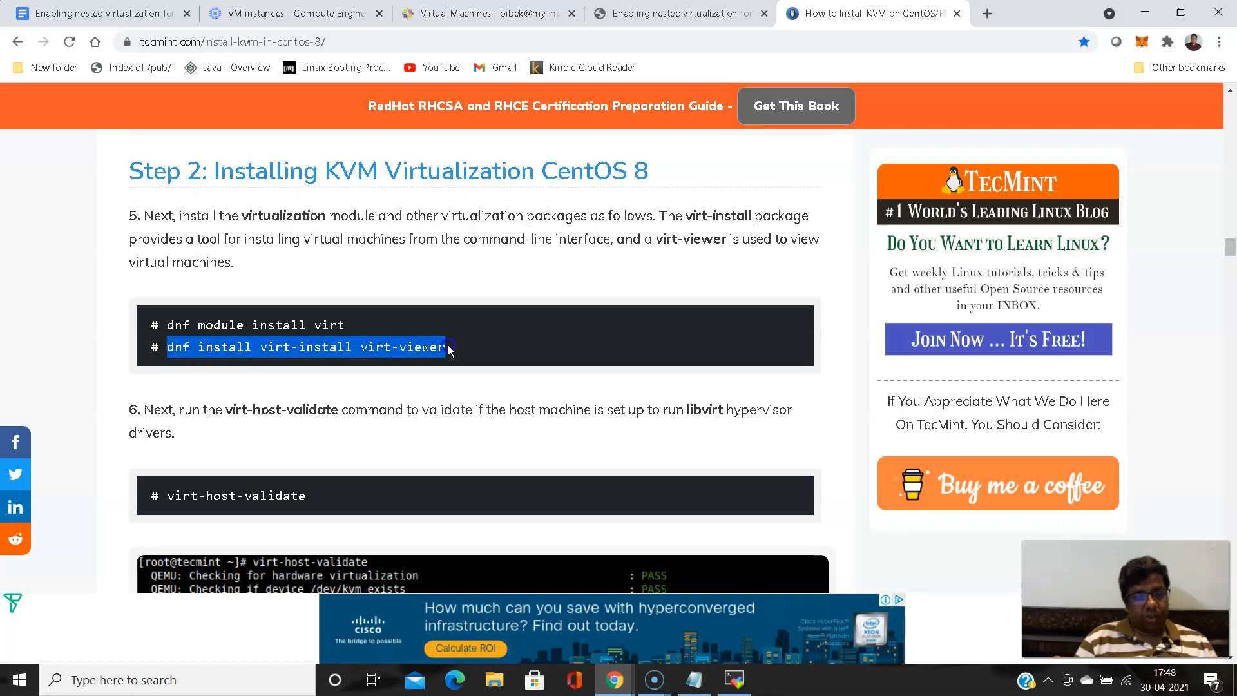
{"action": "right_click", "coordinate": [433, 348]}
{"action": "left_click", "coordinate": [510, 355]}
- In the MobaXterm session, paste the copied install command with virt-manager appended, run it and accept the transaction
{"action": "left_click", "coordinate": [735, 680]}
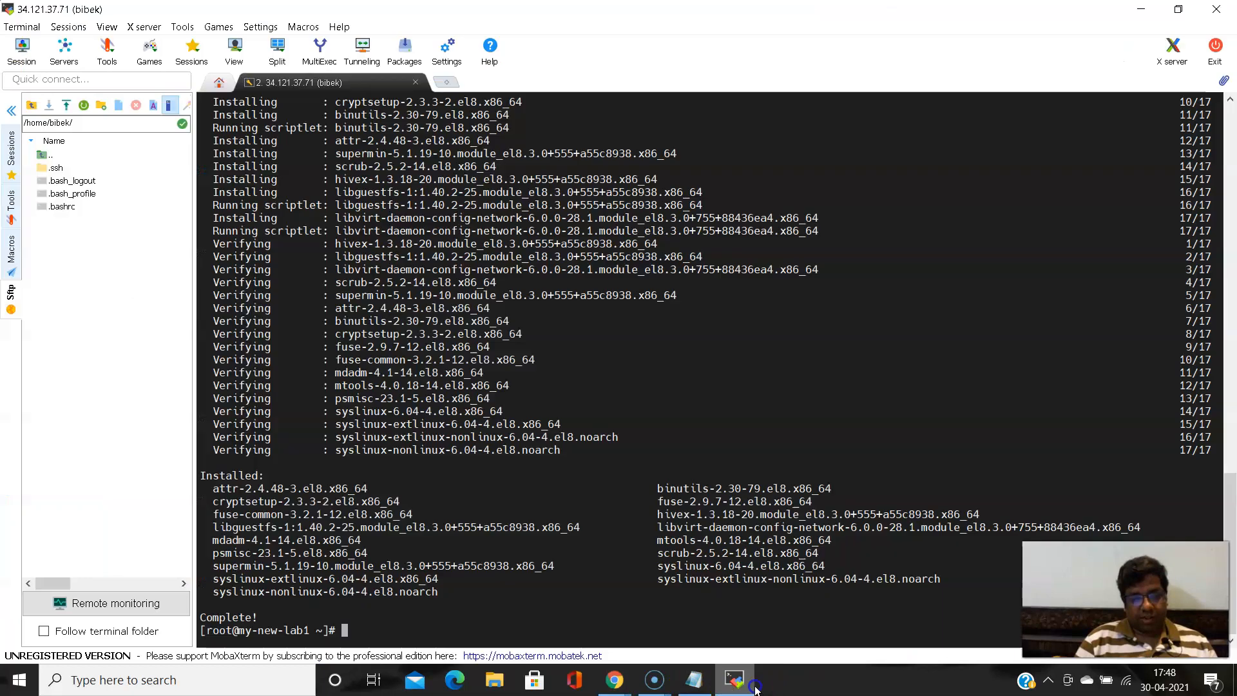
{"action": "right_click", "coordinate": [671, 483]}
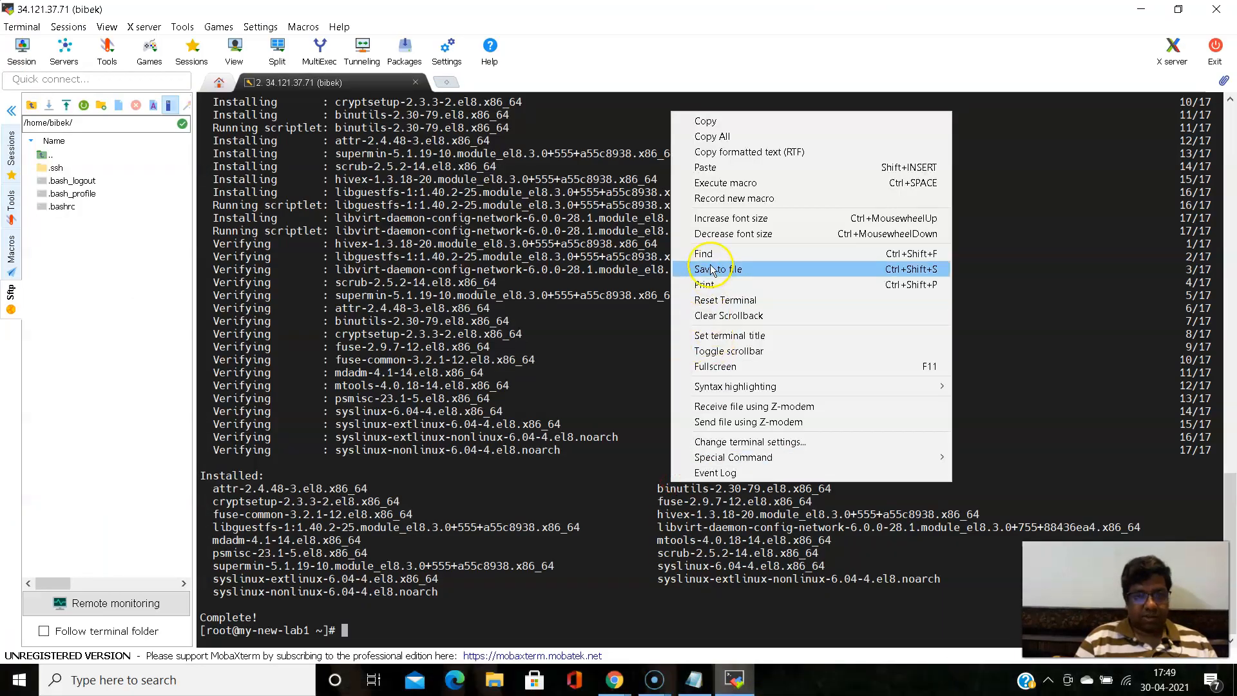
{"action": "left_click", "coordinate": [725, 167]}
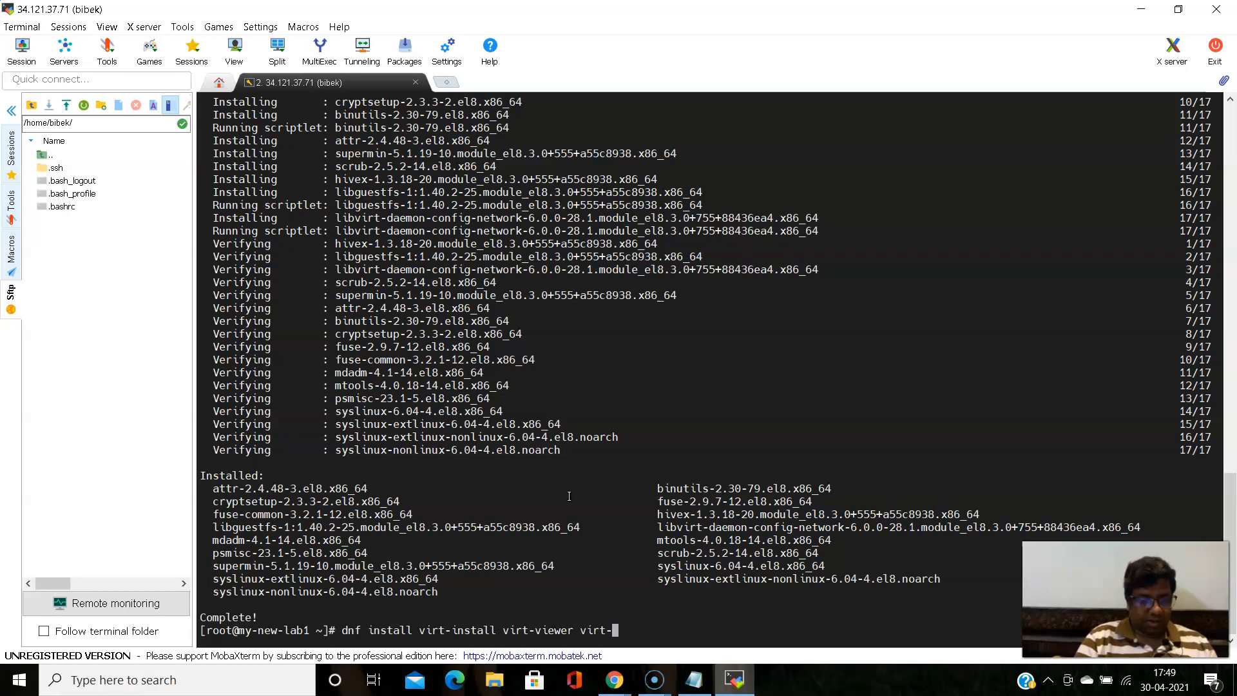
{"action": "type", "text": "ger"}
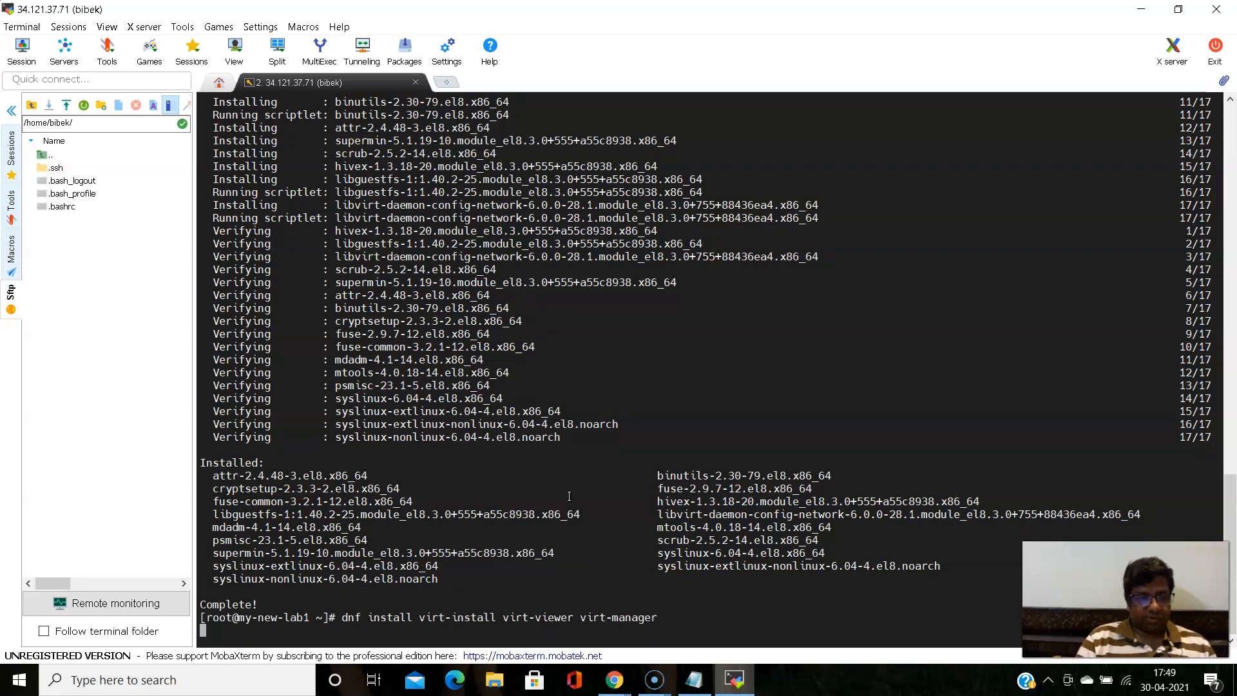
{"action": "key", "text": "Return"}
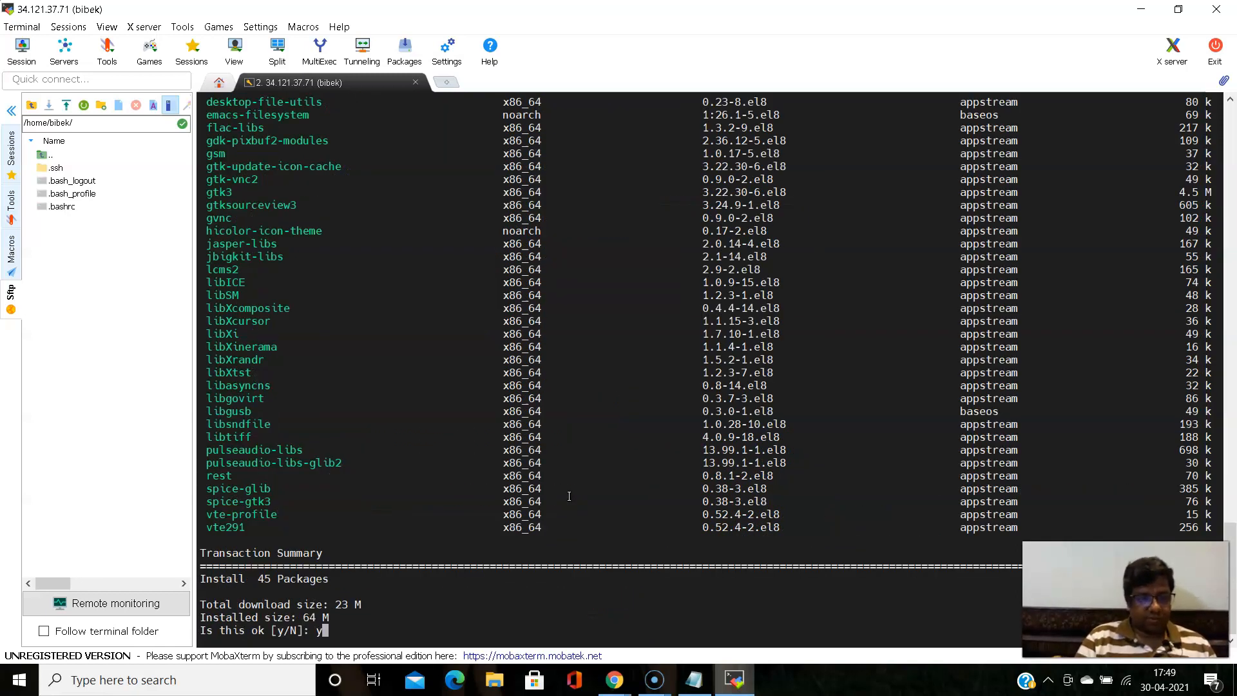
{"action": "key", "text": "Return"}
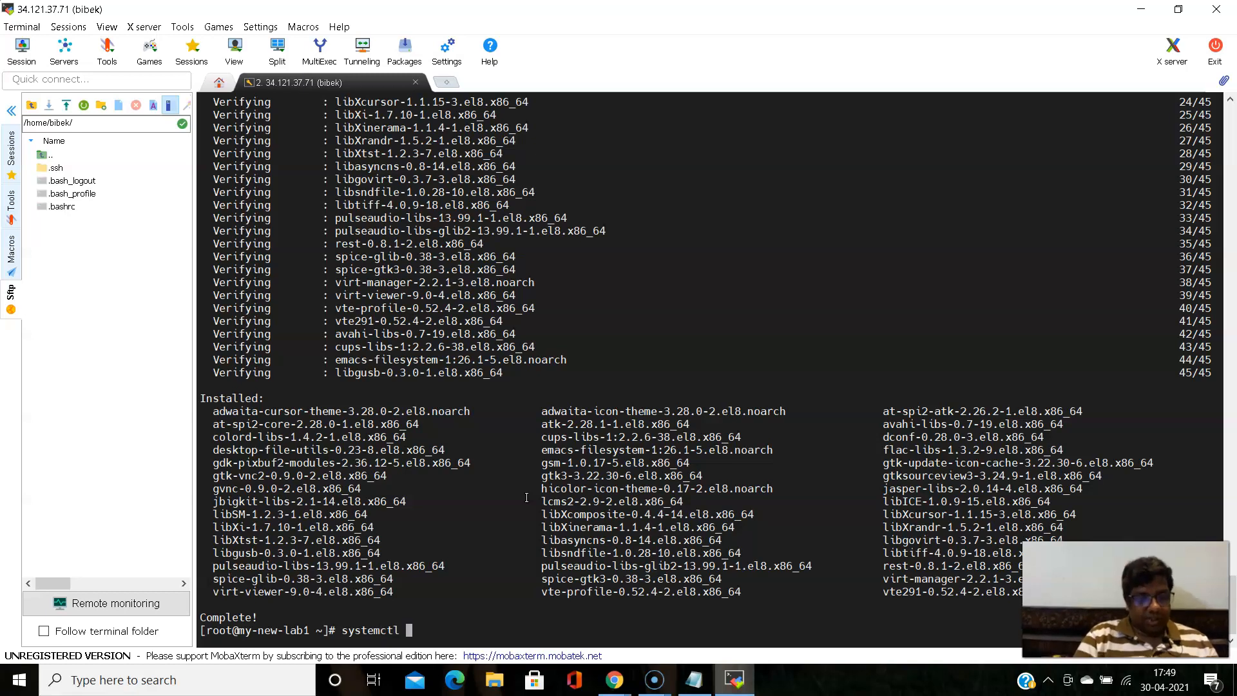
- Check the virtualization daemon's status with "systemctl status libvirt" and again with the service name corrected to libvirtd
{"action": "type", "text": "tu"}
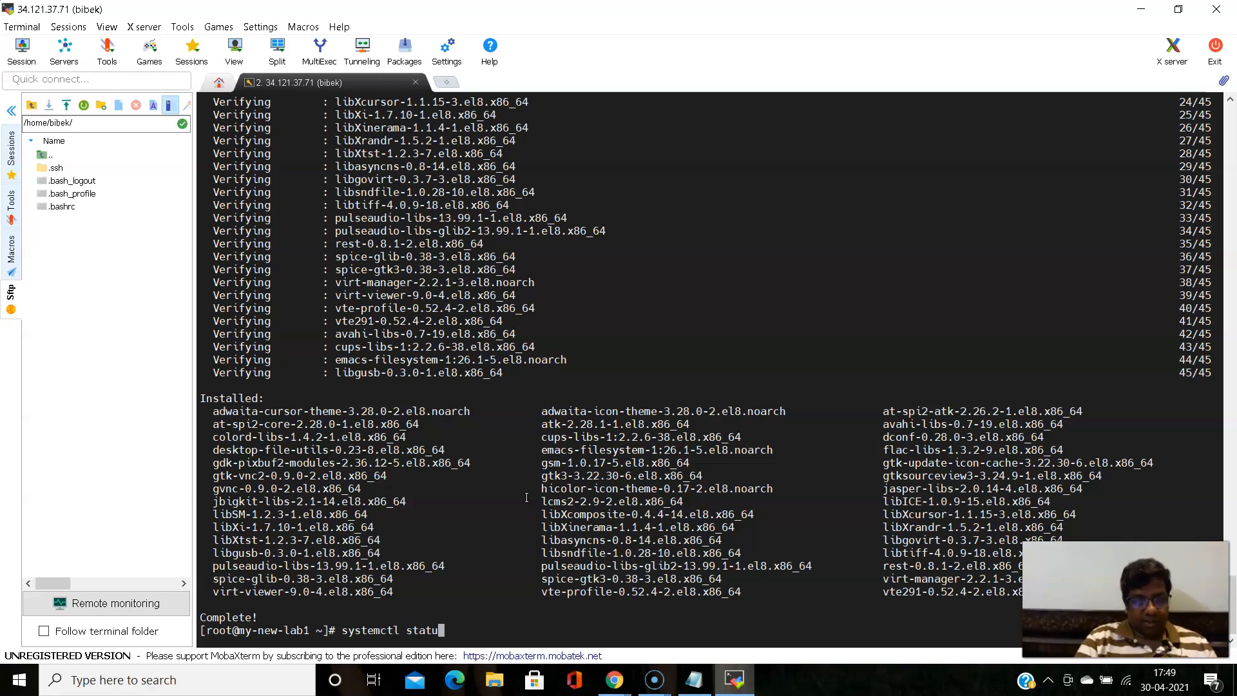
{"action": "type", "text": "s libvir"}
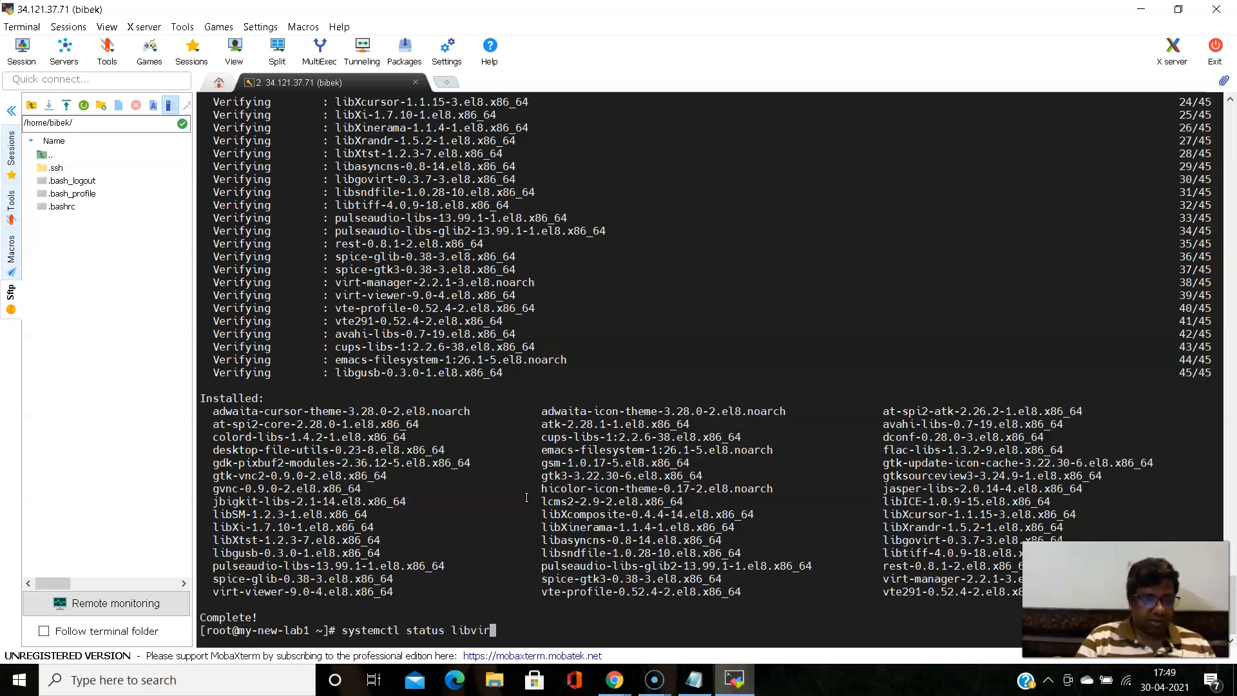
{"action": "type", "text": "t"}
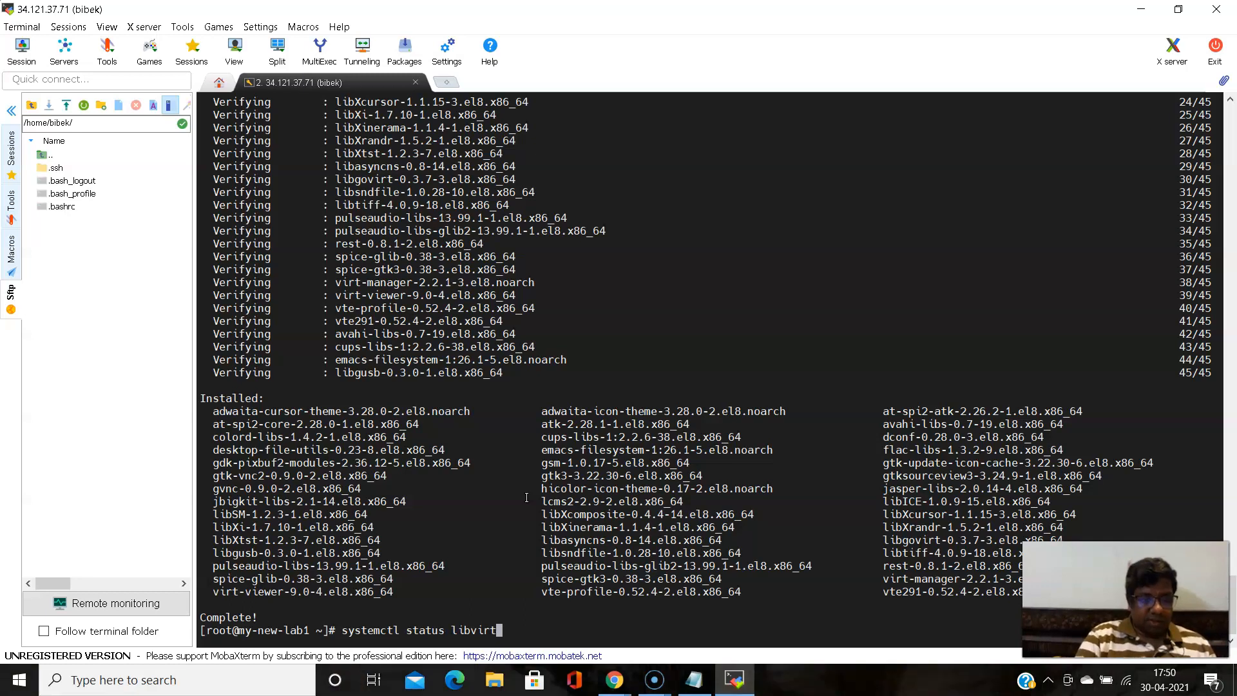
{"action": "key", "text": "Return"}
{"action": "key", "text": "Up"}
{"action": "type", "text": "d"}
{"action": "key", "text": "Return"}
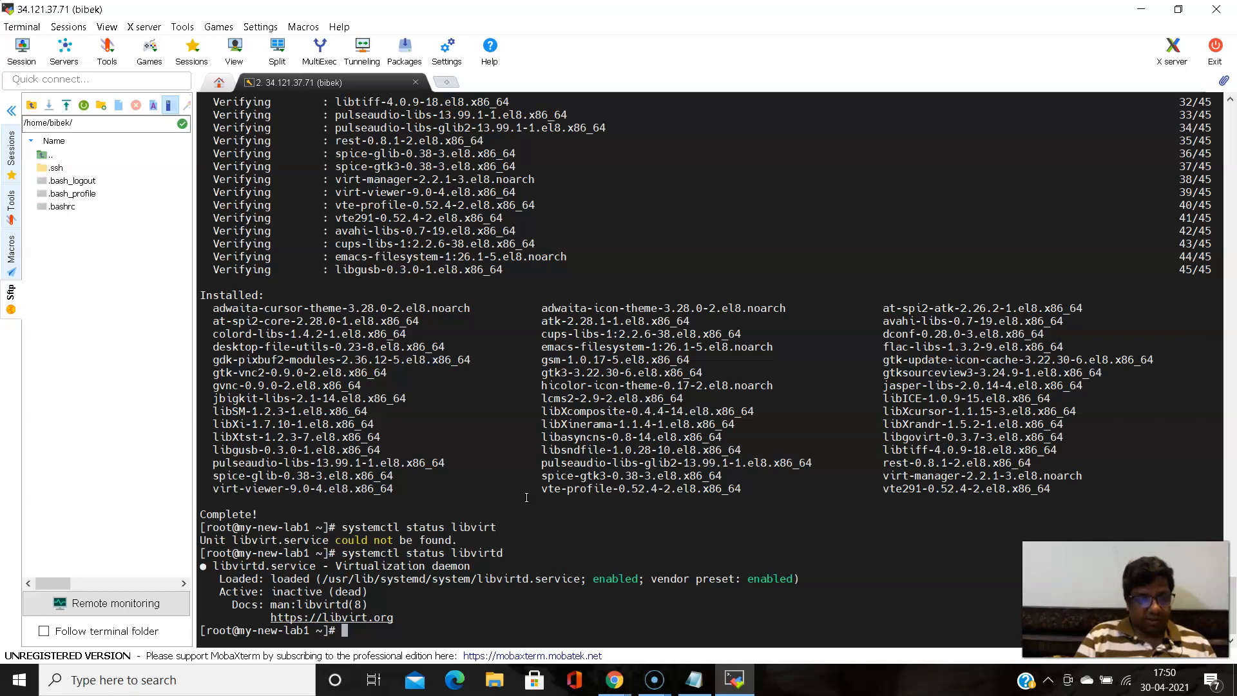
- Start the virtualization daemon by changing the last command to "systemctl start libvirtd" and running it
{"action": "key", "text": "Up"}
{"action": "key", "text": "Left"}
{"action": "key", "text": "Left"}
{"action": "key", "text": "Left"}
{"action": "key", "text": "Left"}
{"action": "key", "text": "Left"}
{"action": "key", "text": "Left"}
{"action": "key", "text": "Left"}
{"action": "key", "text": "Left"}
{"action": "key", "text": "Left"}
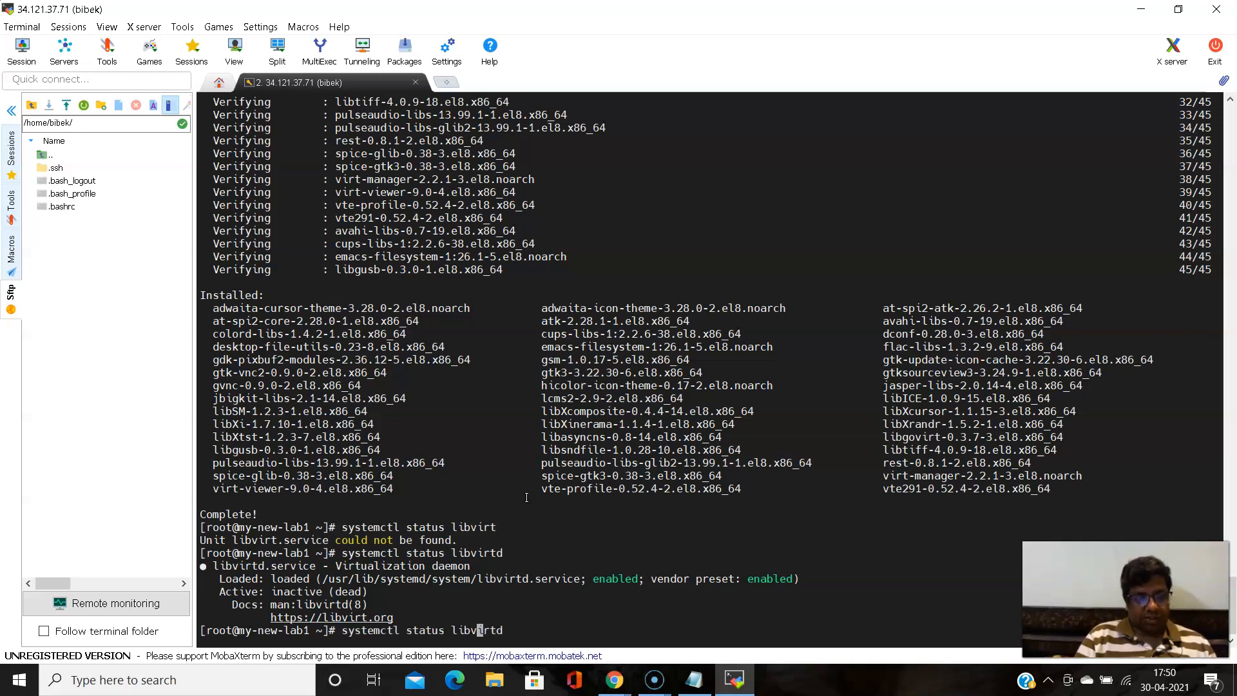
{"action": "key", "text": "BackSpace"}
{"action": "key", "text": "BackSpace"}
{"action": "key", "text": "BackSpace"}
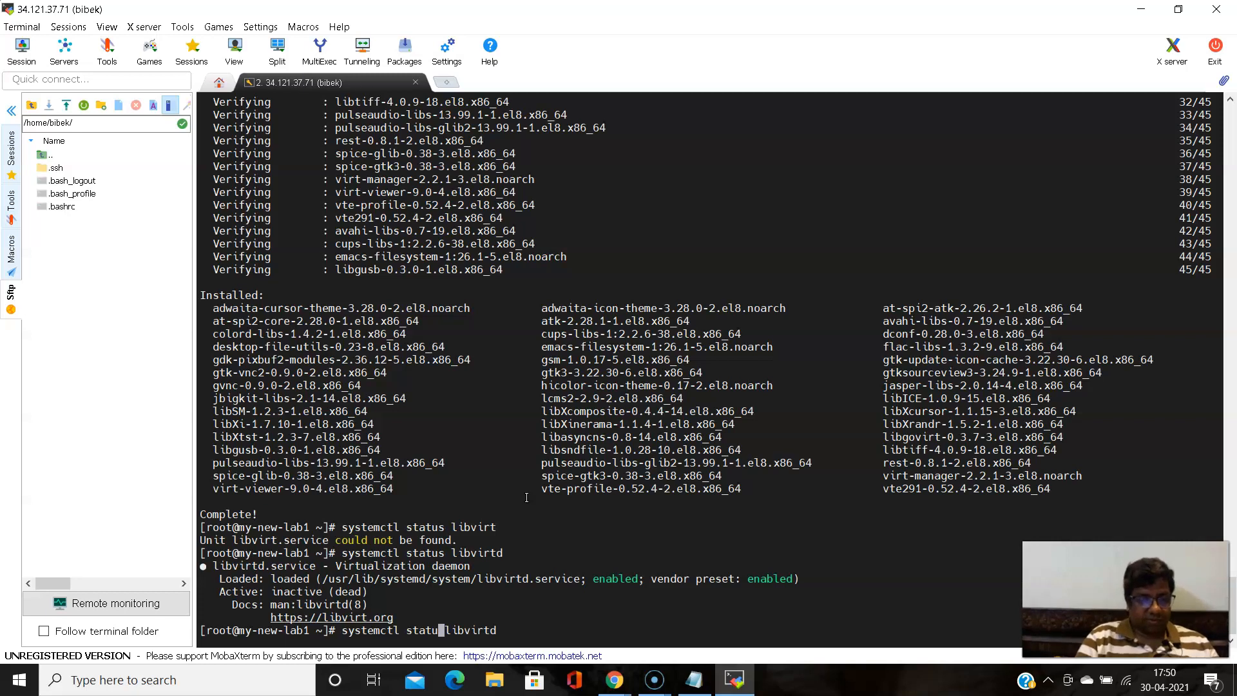
{"action": "type", "text": "rt"}
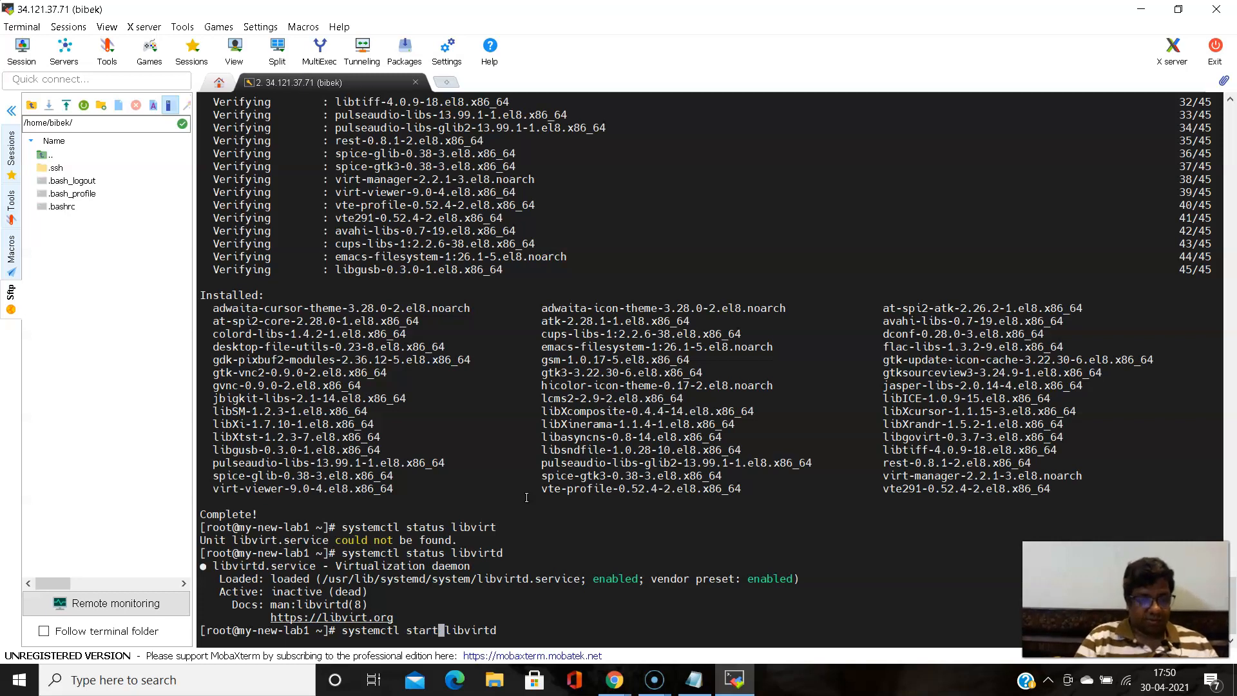
{"action": "key", "text": "Return"}
- Run "systemctl status libvirtd" again to review the started service, then leave the output pager
{"action": "key", "text": "Up"}
{"action": "key", "text": "Up"}
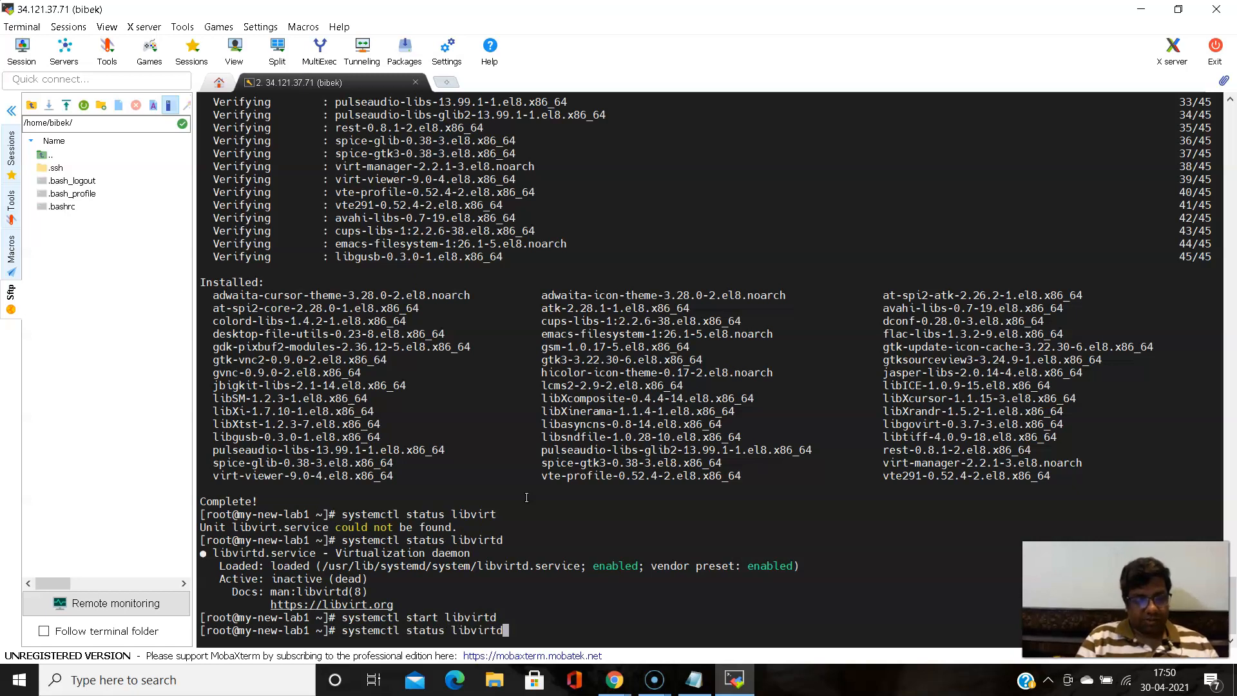
{"action": "key", "text": "Return"}
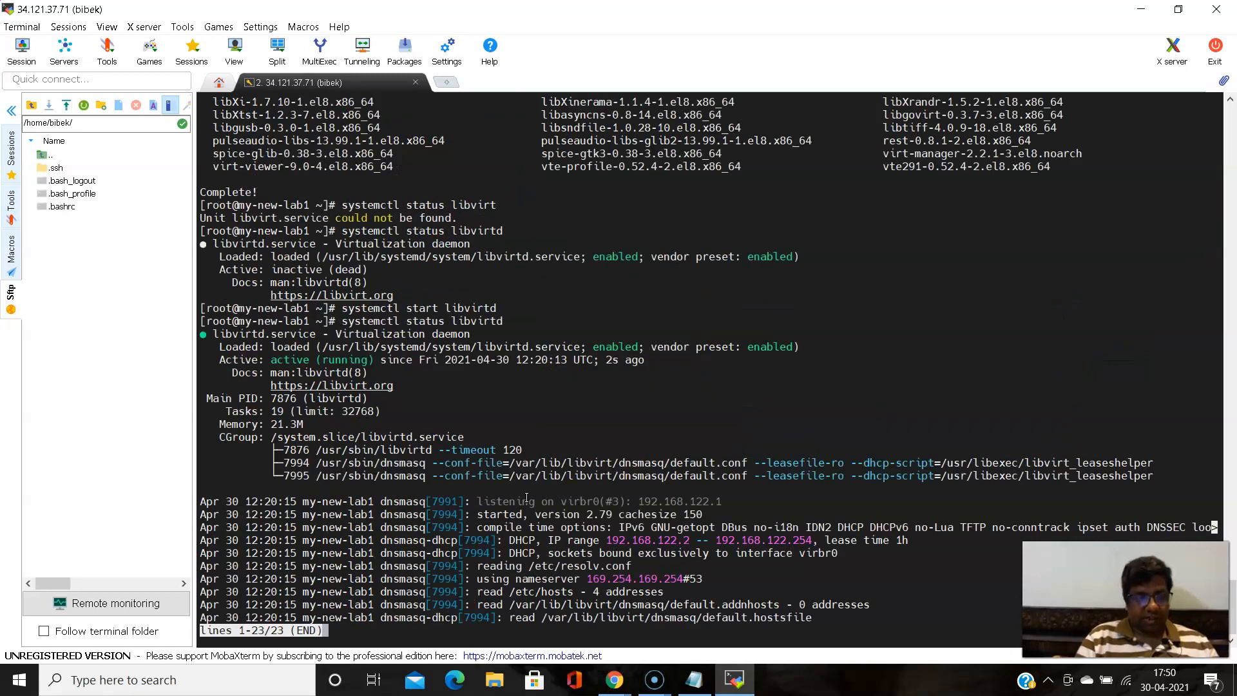
{"action": "key", "text": "Return"}
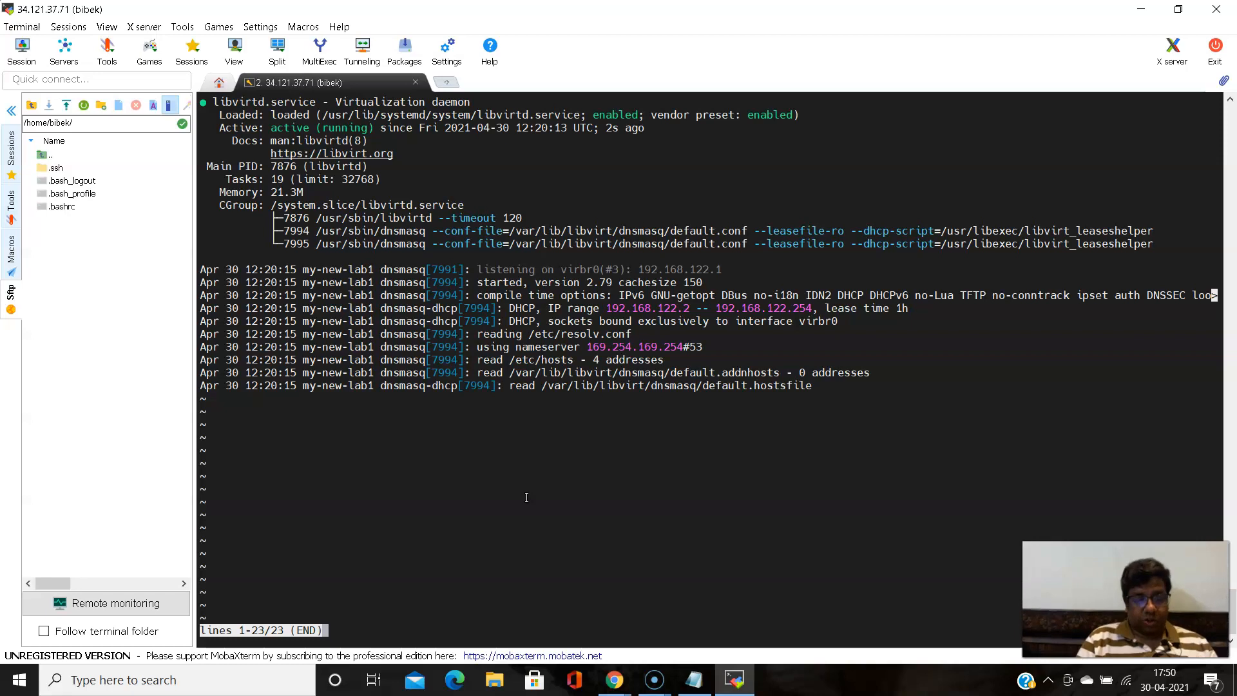
{"action": "key", "text": "q"}
- Recall the libvirtd status command and remove most of the word "status" from it, leaving the service name in place
{"action": "key", "text": "Up"}
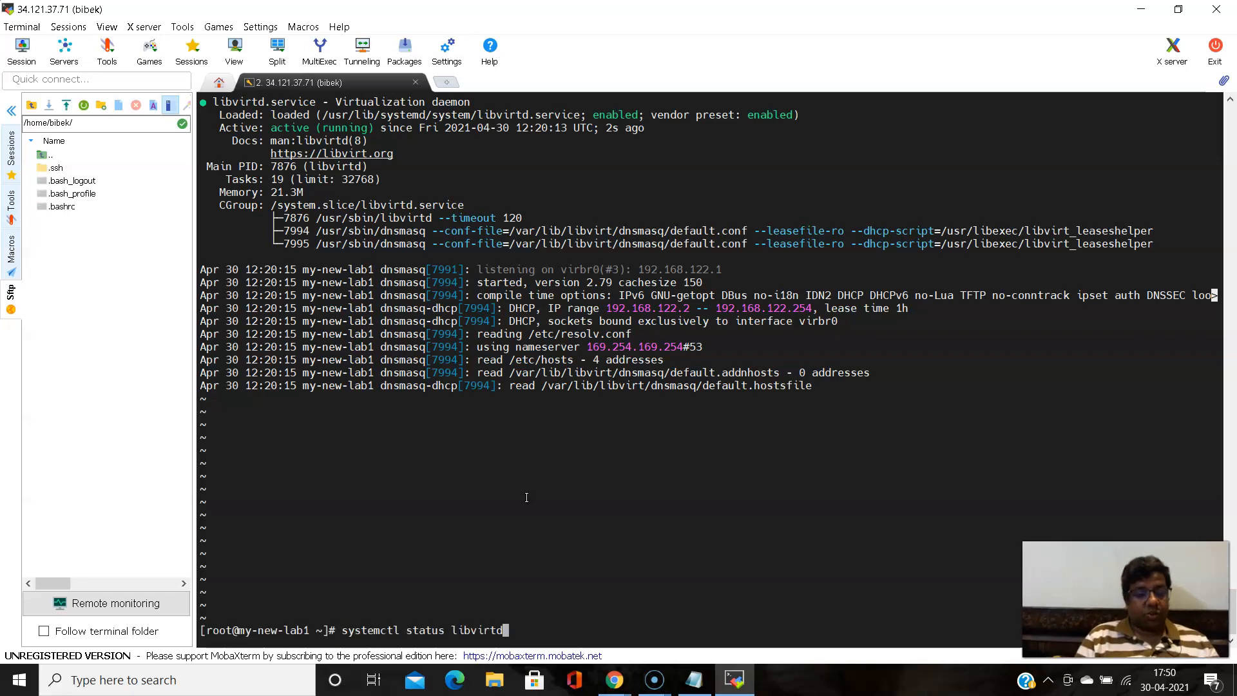
{"action": "key", "text": "Left"}
{"action": "key", "text": "Left"}
{"action": "key", "text": "Left"}
{"action": "key", "text": "Left"}
{"action": "key", "text": "Left"}
{"action": "key", "text": "Left"}
{"action": "key", "text": "Left"}
{"action": "key", "text": "Left"}
{"action": "key", "text": "Left"}
{"action": "key", "text": "Left"}
{"action": "key", "text": "Left"}
{"action": "key", "text": "Left"}
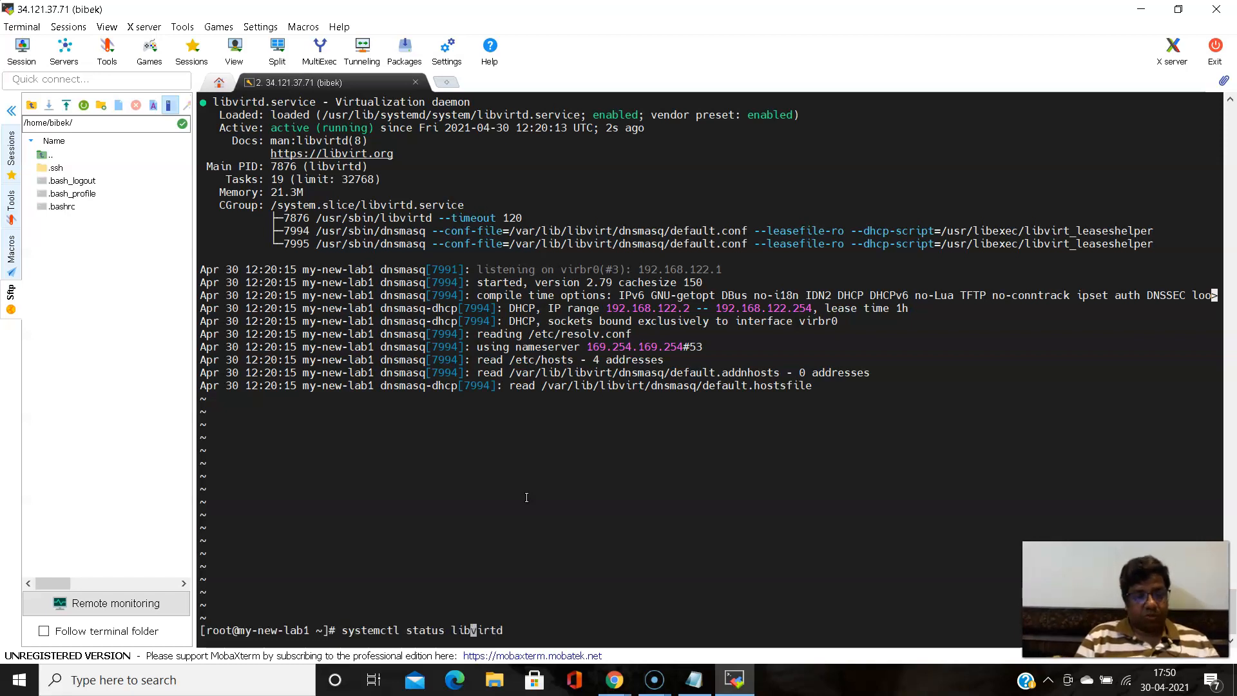
{"action": "key", "text": "Right"}
{"action": "key", "text": "Right"}
{"action": "key", "text": "Right"}
{"action": "key", "text": "Right"}
{"action": "key", "text": "Left"}
{"action": "key", "text": "Left"}
{"action": "key", "text": "BackSpace"}
{"action": "key", "text": "BackSpace"}
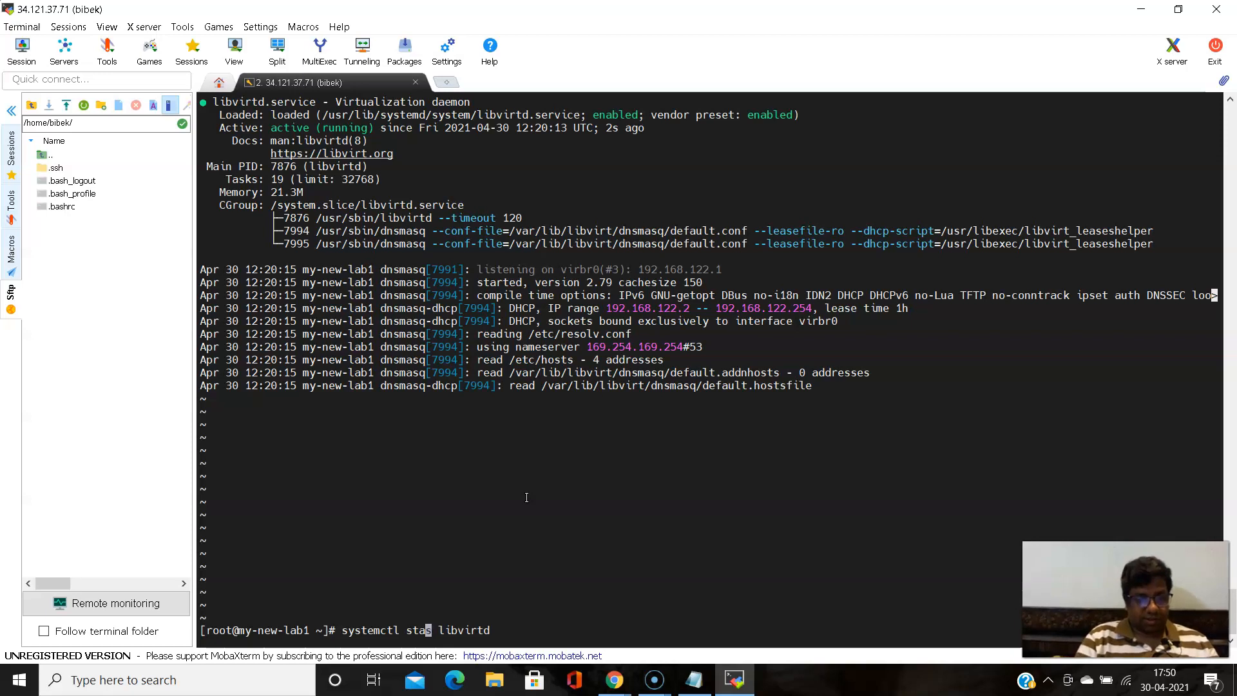
{"action": "key", "text": "BackSpace"}
{"action": "key", "text": "BackSpace"}
{"action": "key", "text": "BackSpace"}
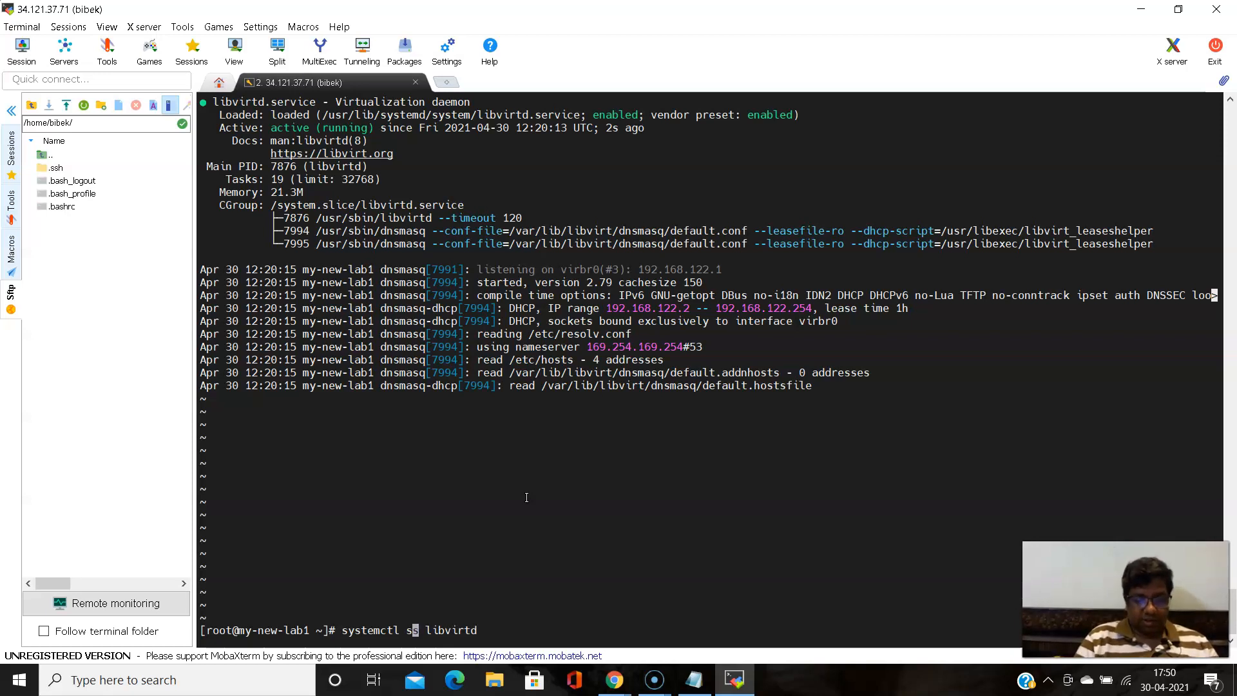
{"action": "key", "text": "Right"}
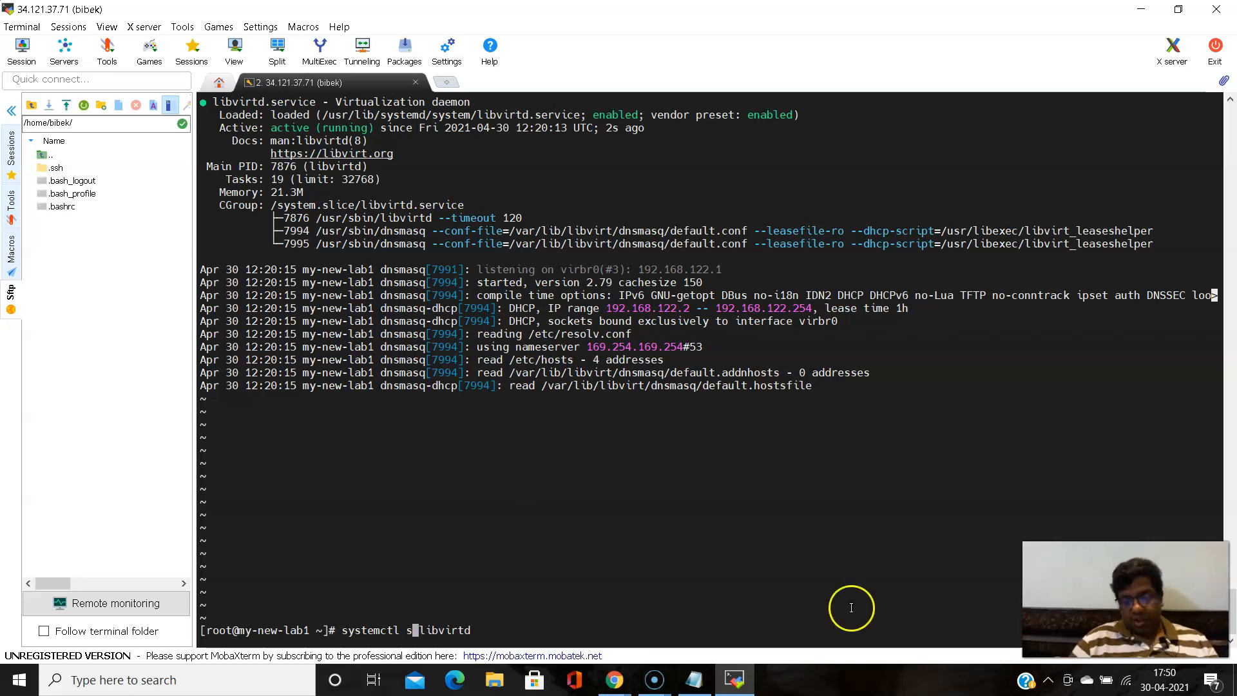
- Check the computer's Wi-Fi connection, close the network list and return focus to the terminal
{"action": "left_click", "coordinate": [1129, 685]}
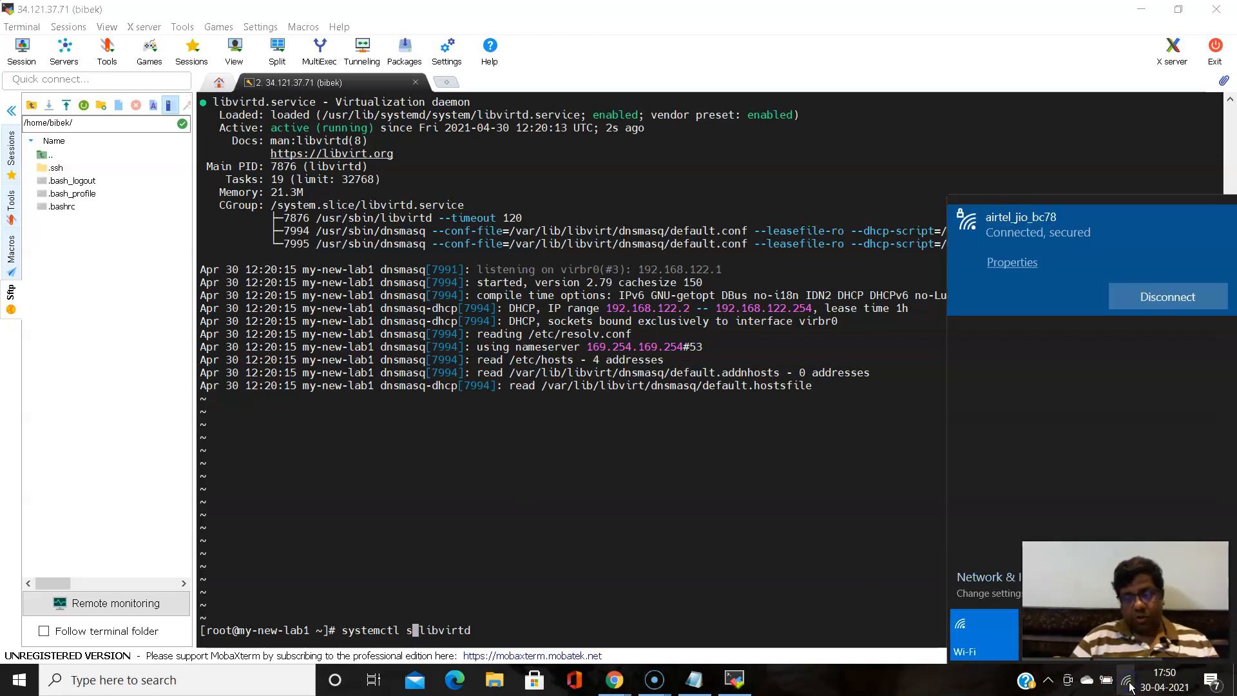
{"action": "left_click", "coordinate": [1129, 686]}
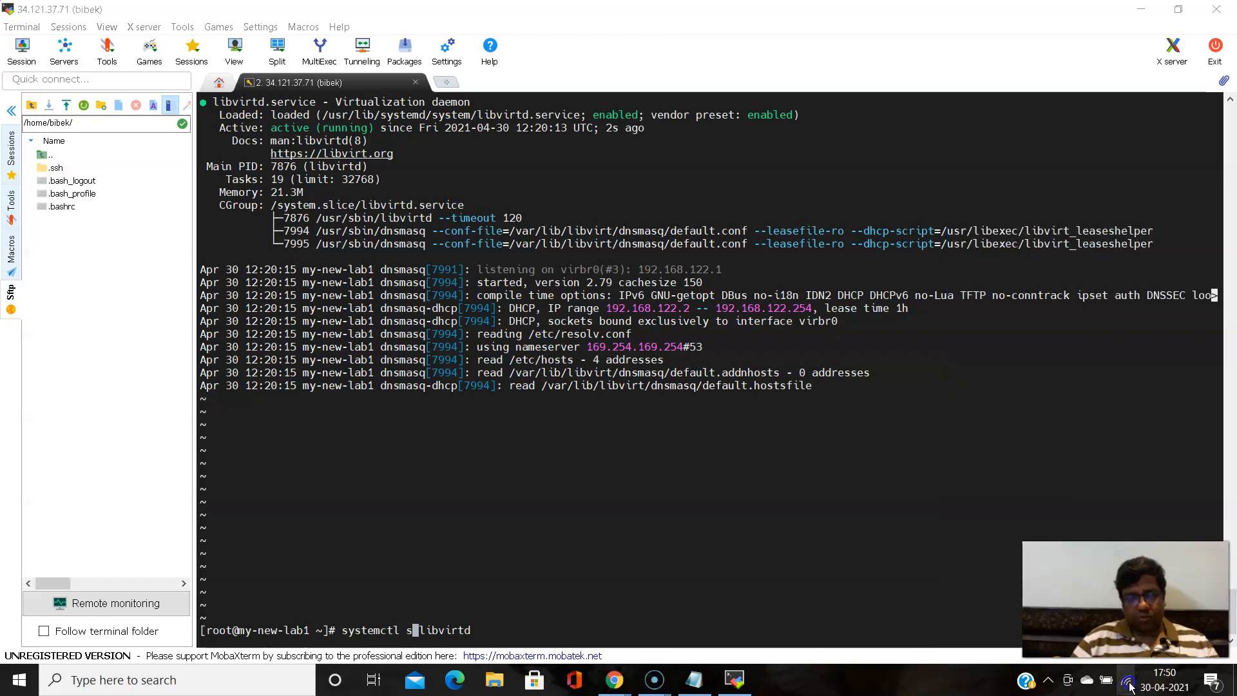
{"action": "left_click", "coordinate": [554, 627]}
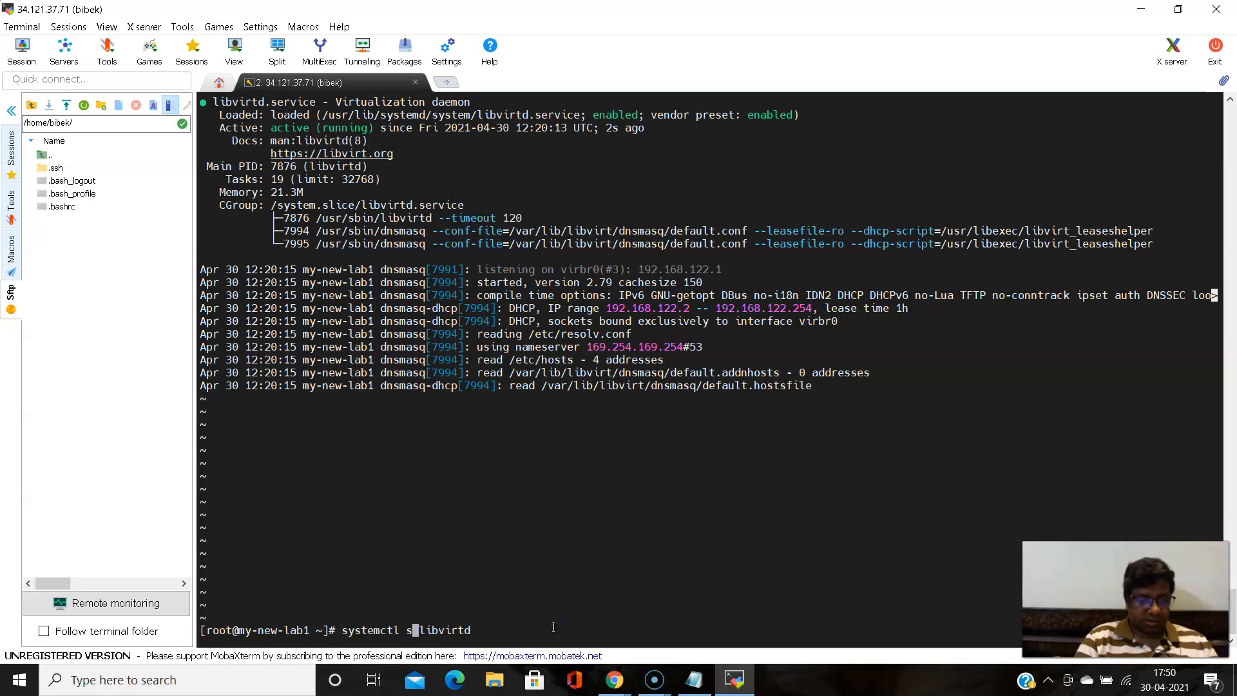
- Enable the libvirtd service at boot by completing the command as "systemctl enable libvirtd" and running it
{"action": "type", "text": "ta"}
{"action": "key", "text": "BackSpace"}
{"action": "key", "text": "BackSpace"}
{"action": "key", "text": "BackSpace"}
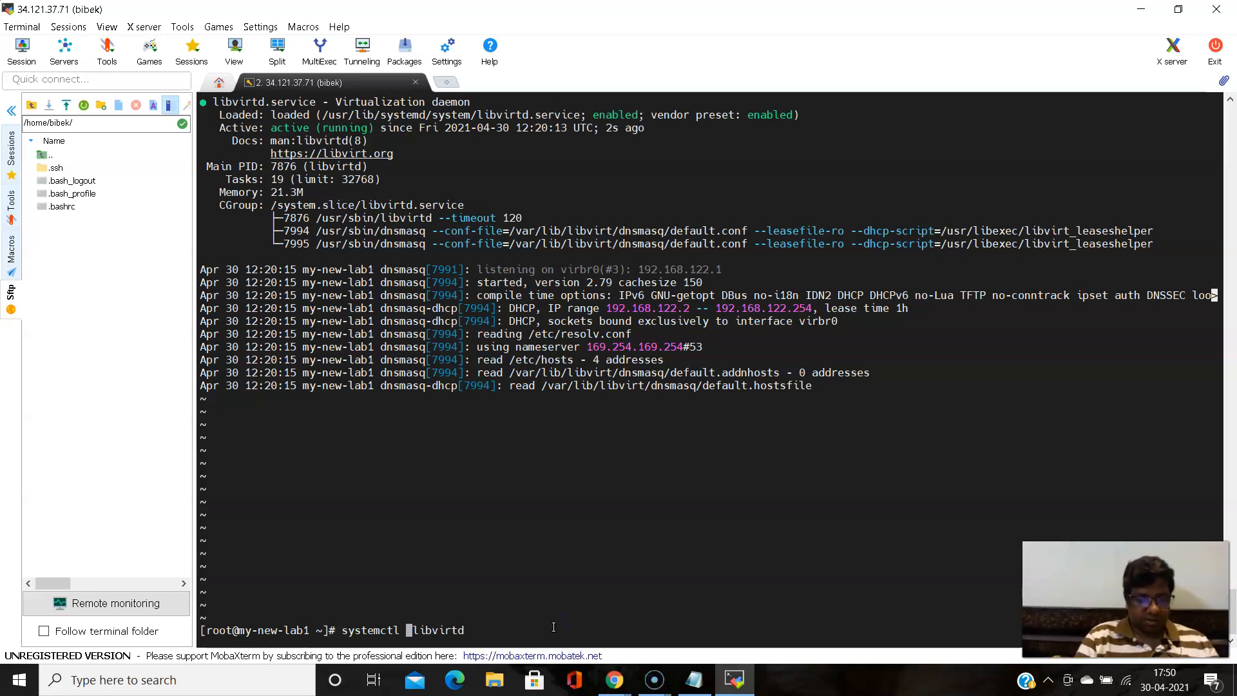
{"action": "type", "text": "enable"}
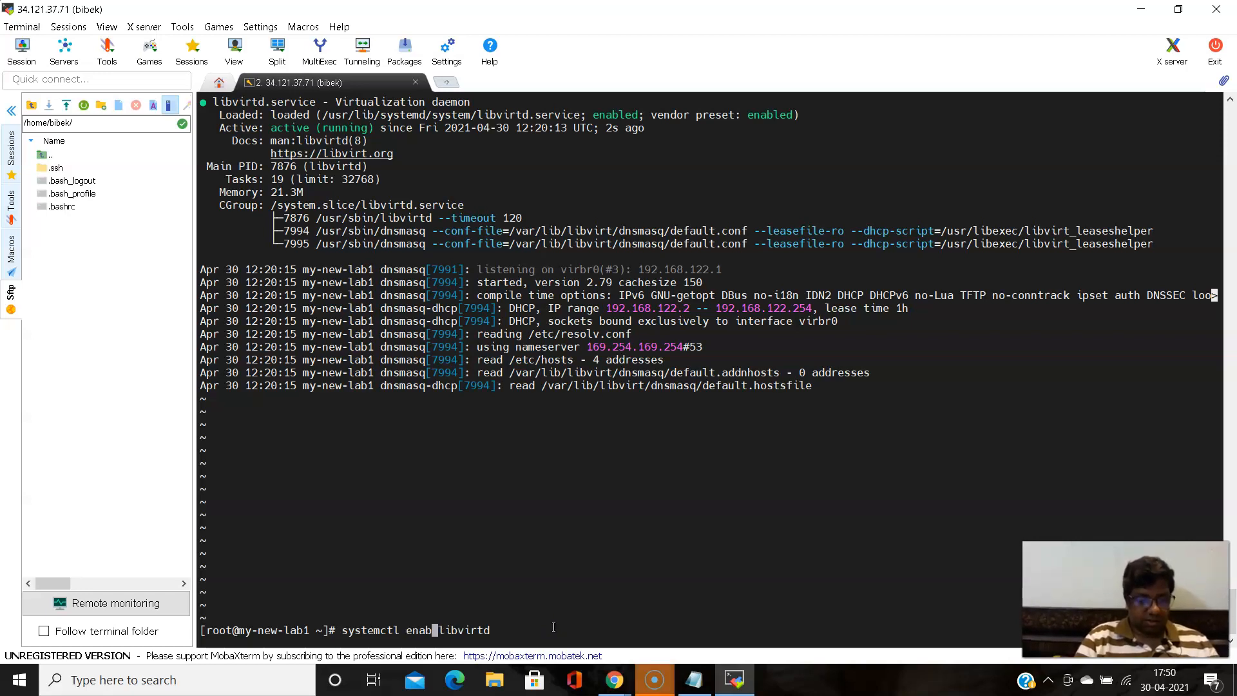
{"action": "key", "text": "Return"}
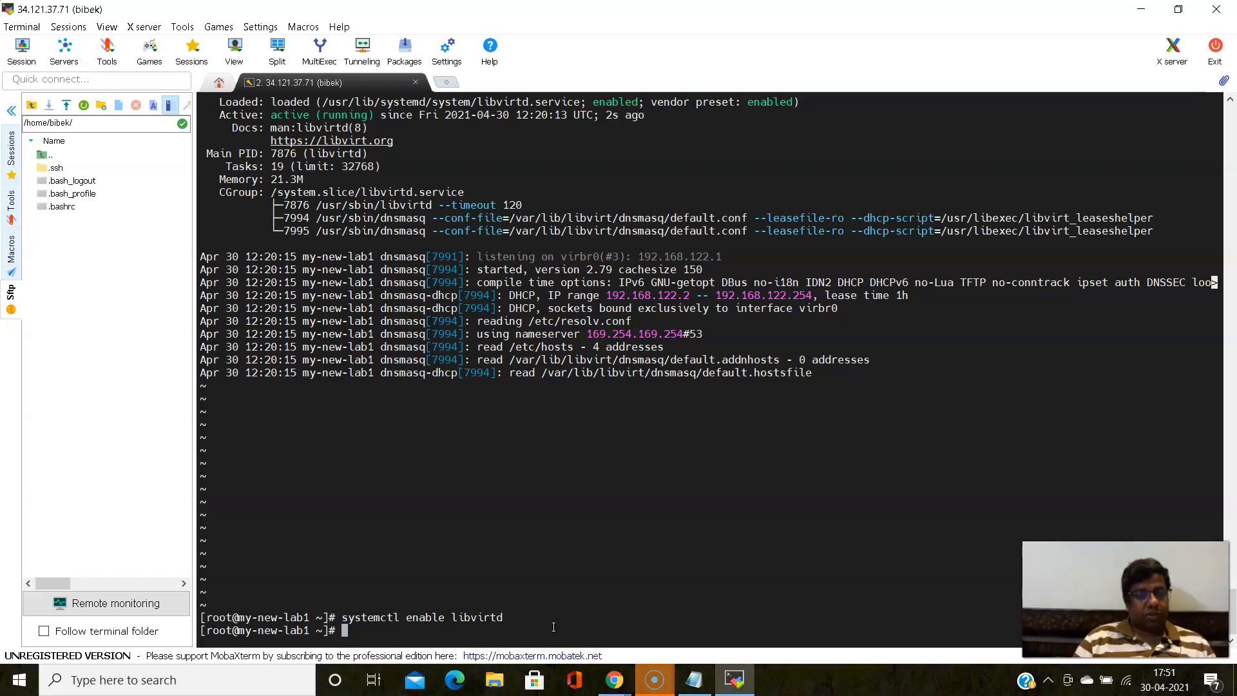
- Check Cockpit's Virtual Machines page in Chrome for virtual machines defined on the host, then return to the terminal
{"action": "mouse_move", "coordinate": [614, 680]}
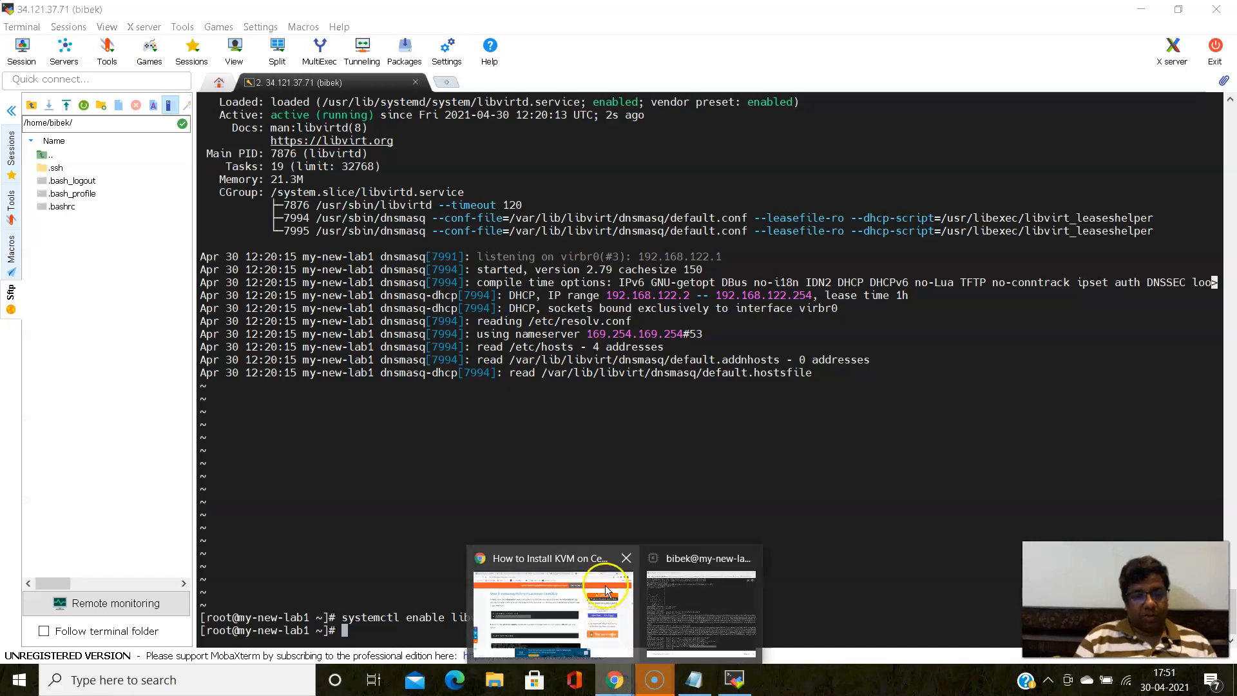
{"action": "left_click", "coordinate": [589, 558]}
{"action": "left_click", "coordinate": [451, 13]}
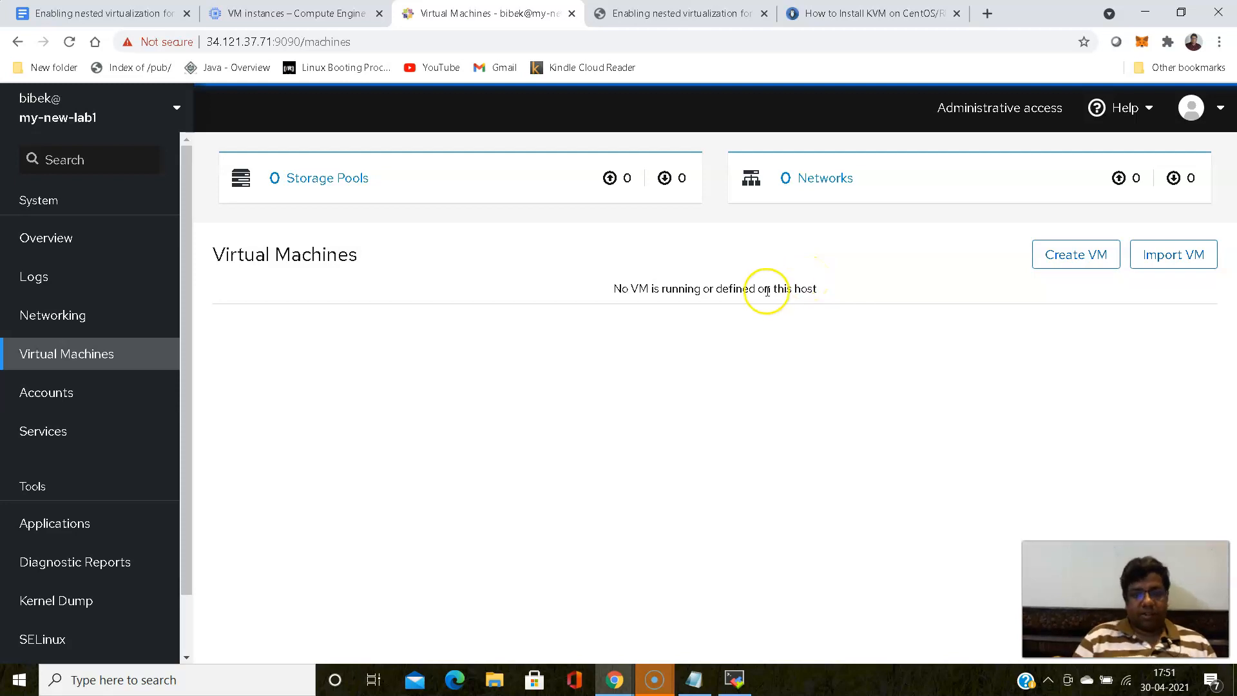
{"action": "double_click", "coordinate": [620, 288]}
{"action": "left_click_drag", "start_coordinate": [620, 288], "coordinate": [820, 276]}
{"action": "left_click", "coordinate": [785, 362]}
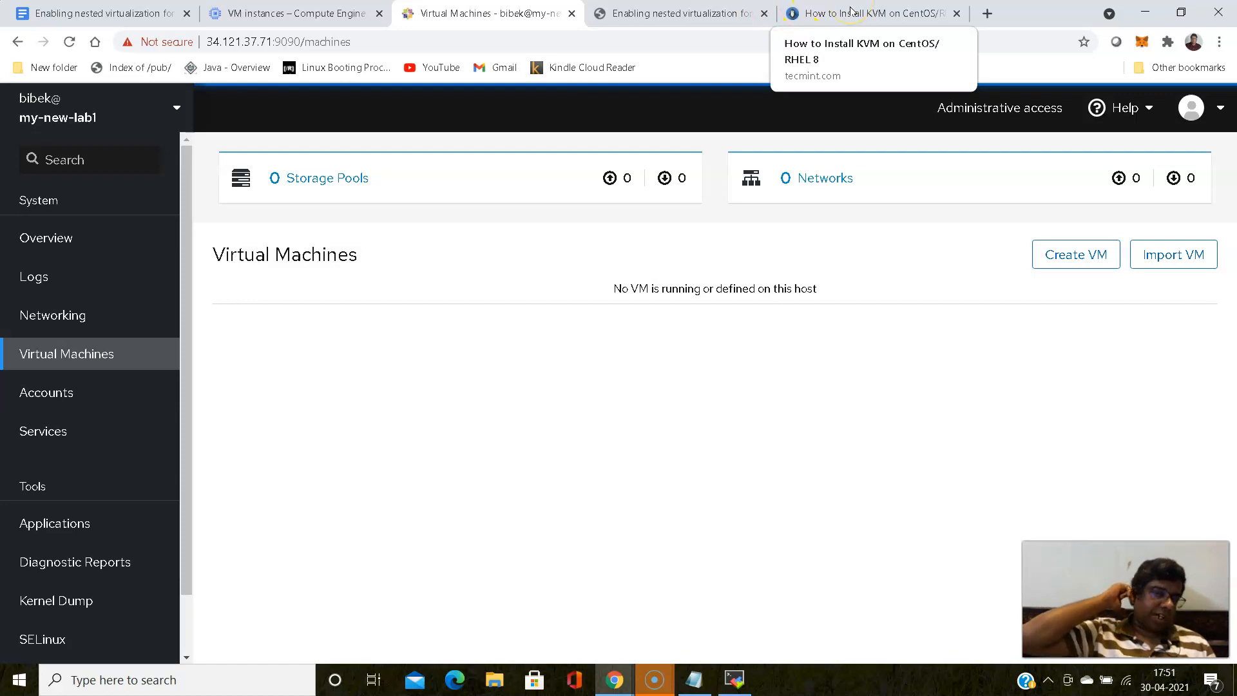
{"action": "left_click", "coordinate": [1145, 15]}
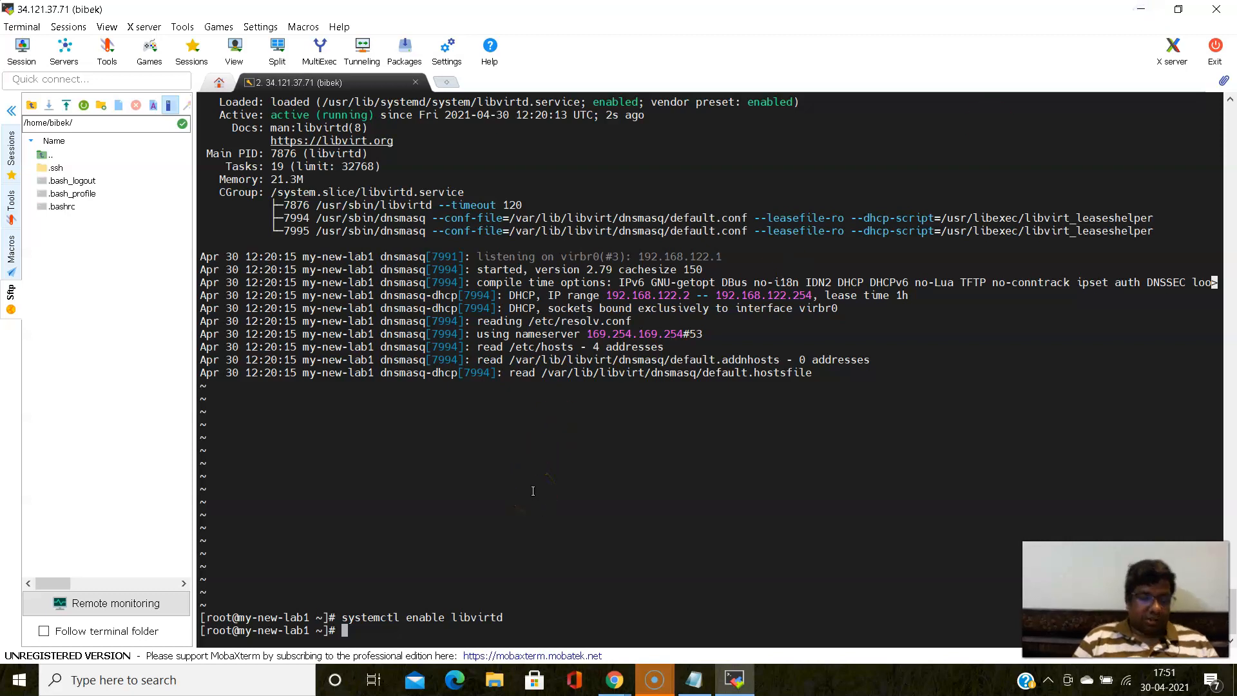
{"action": "type", "text": "yum "}
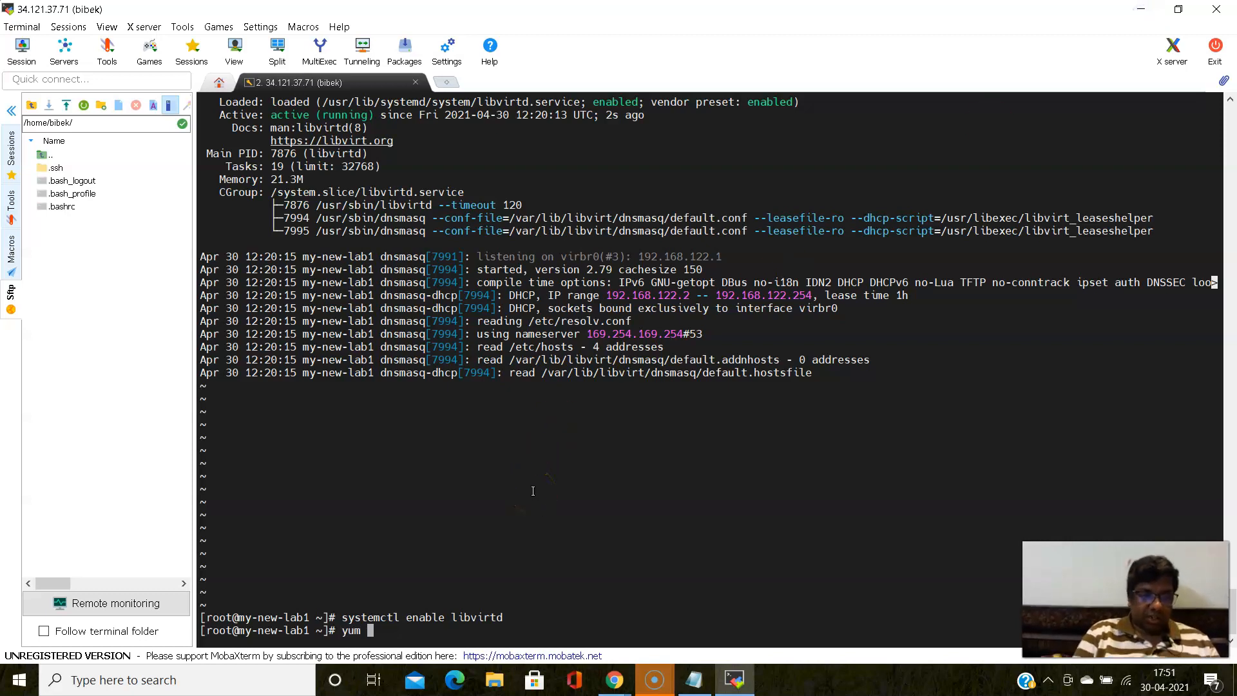
{"action": "type", "text": "install"}
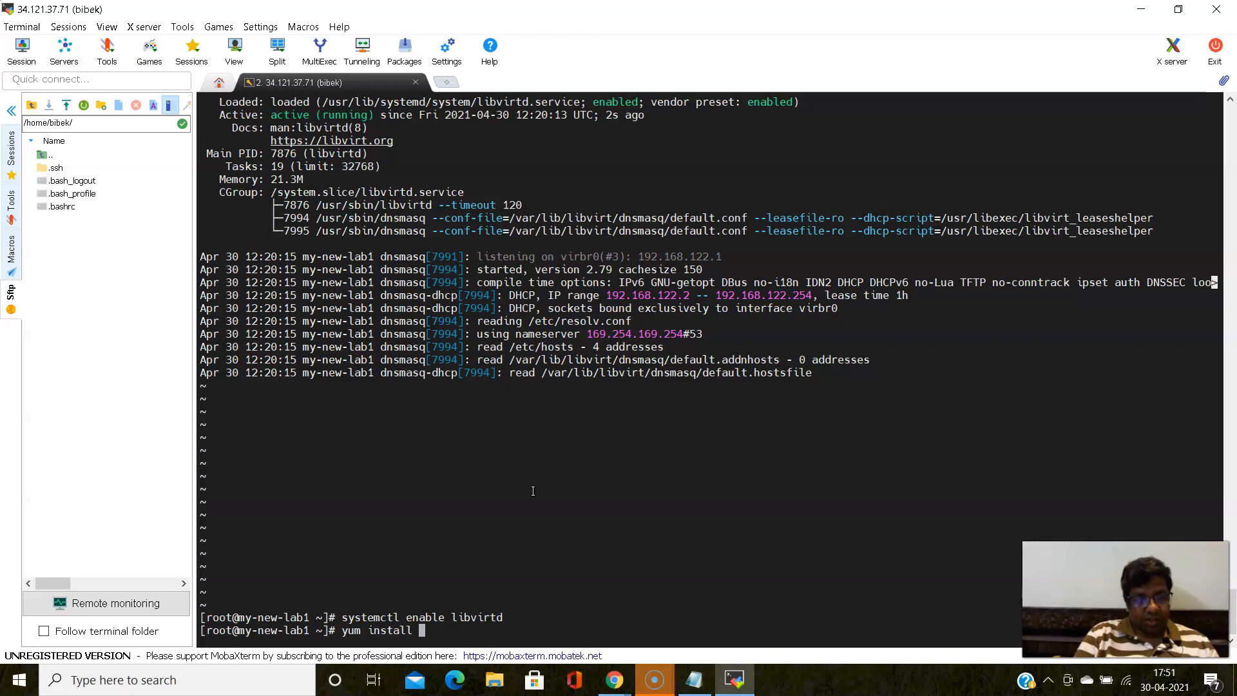
{"action": "key", "text": "BackSpace"}
{"action": "key", "text": "BackSpace"}
{"action": "key", "text": "BackSpace"}
{"action": "key", "text": "BackSpace"}
{"action": "key", "text": "BackSpace"}
{"action": "key", "text": "BackSpace"}
{"action": "key", "text": "BackSpace"}
{"action": "key", "text": "BackSpace"}
{"action": "key", "text": "BackSpace"}
{"action": "key", "text": "BackSpace"}
{"action": "key", "text": "BackSpace"}
{"action": "key", "text": "BackSpace"}
- Install the gdm and firefox packages by running "dnf install gdm firefox" and accept the transaction with y
{"action": "type", "text": "dnf install "}
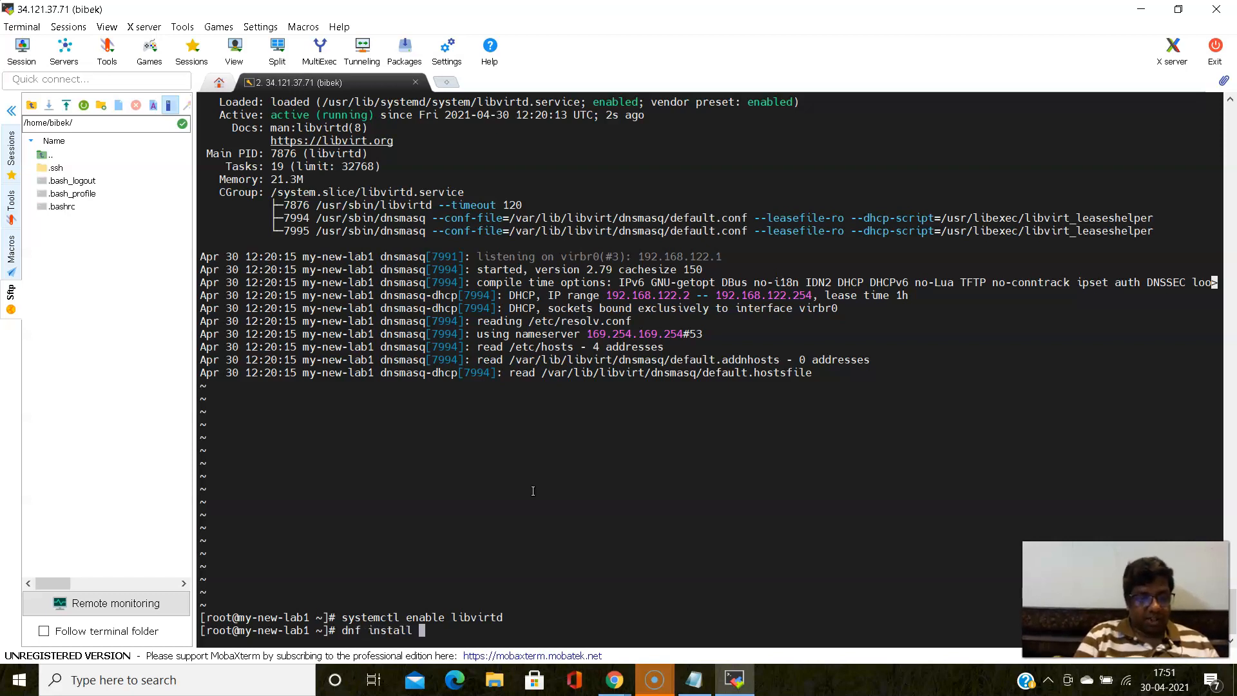
{"action": "type", "text": "gd"}
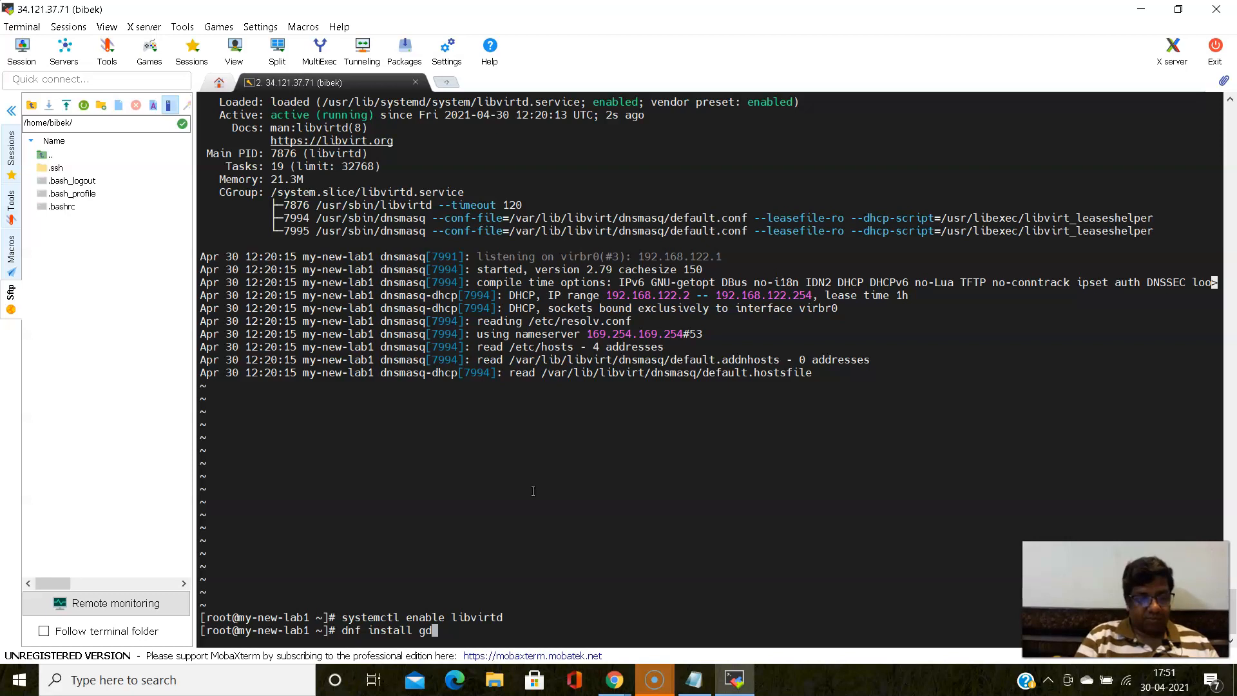
{"action": "type", "text": "m fire"}
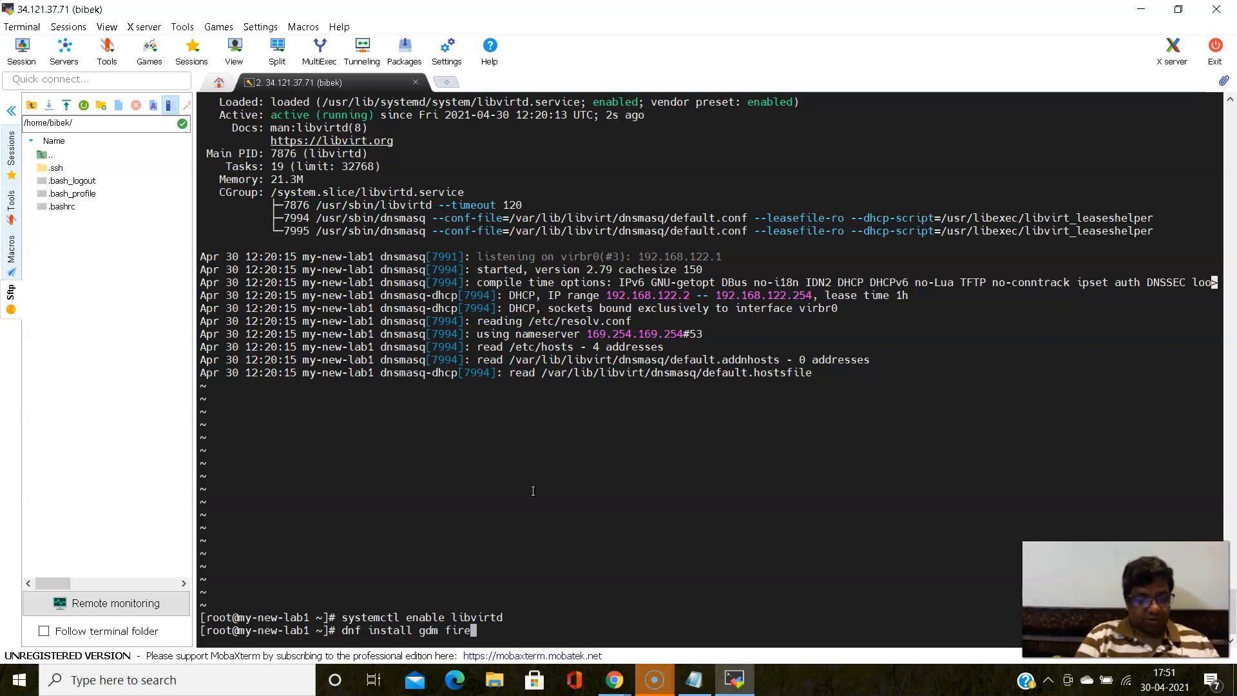
{"action": "type", "text": "fox"}
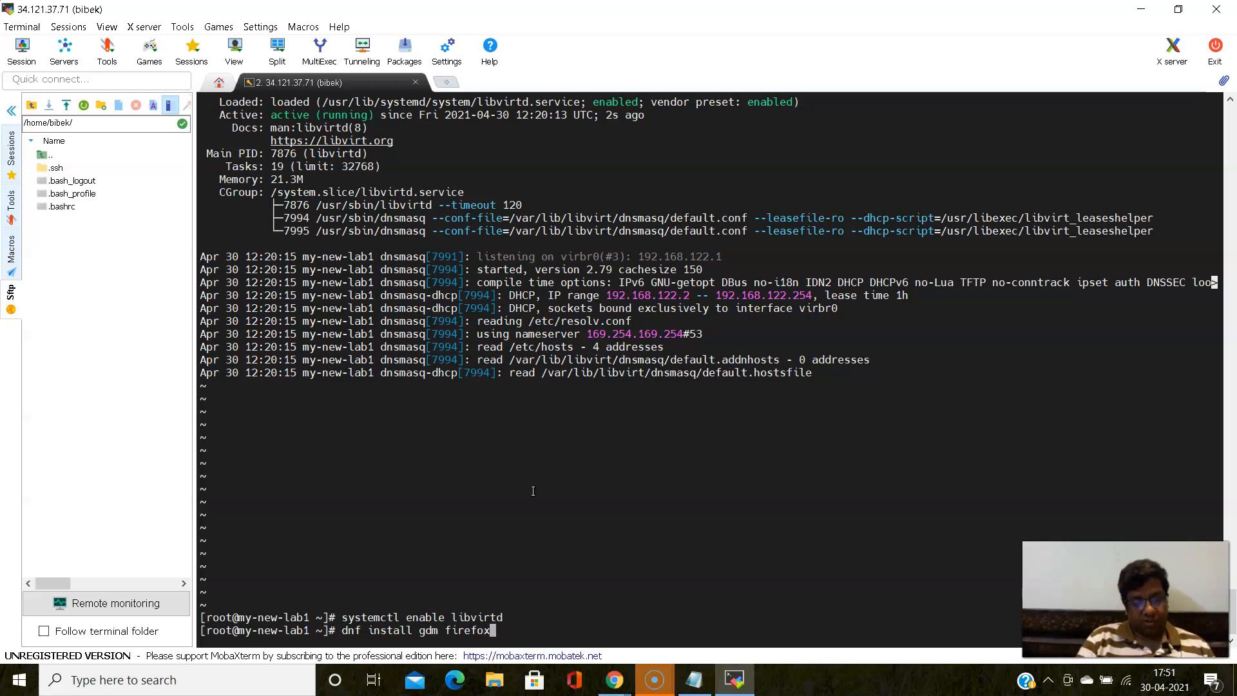
{"action": "key", "text": "Return"}
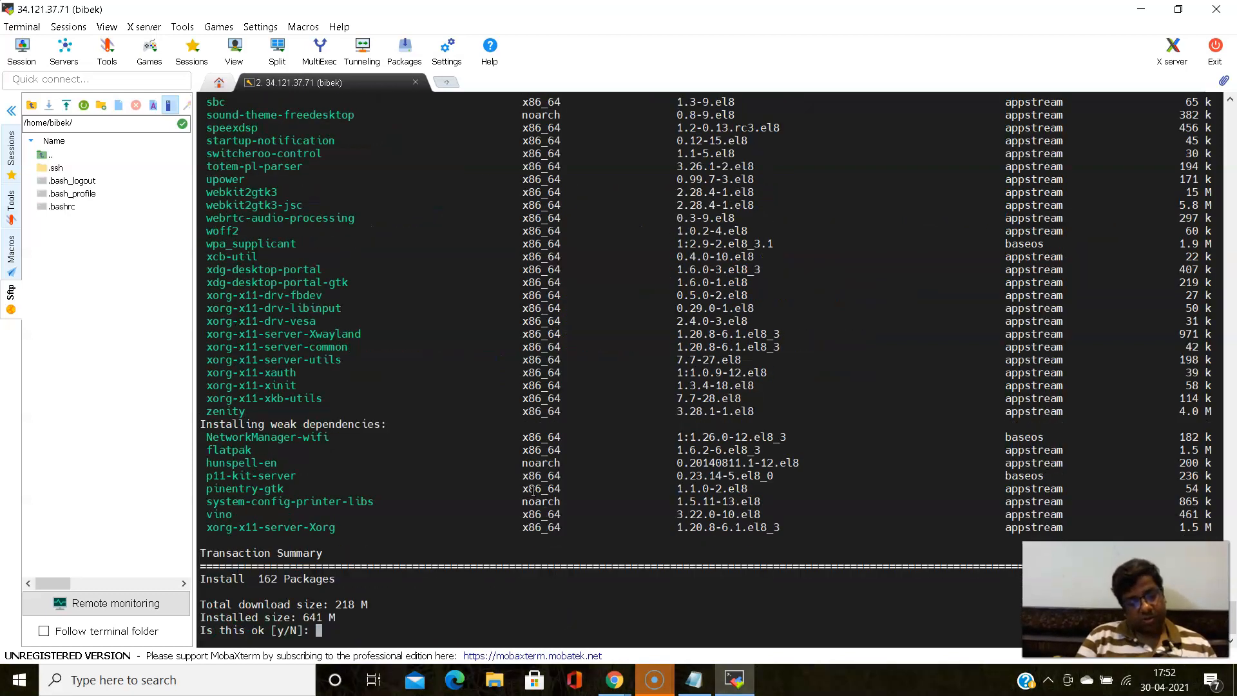
{"action": "type", "text": "y"}
{"action": "key", "text": "Return"}
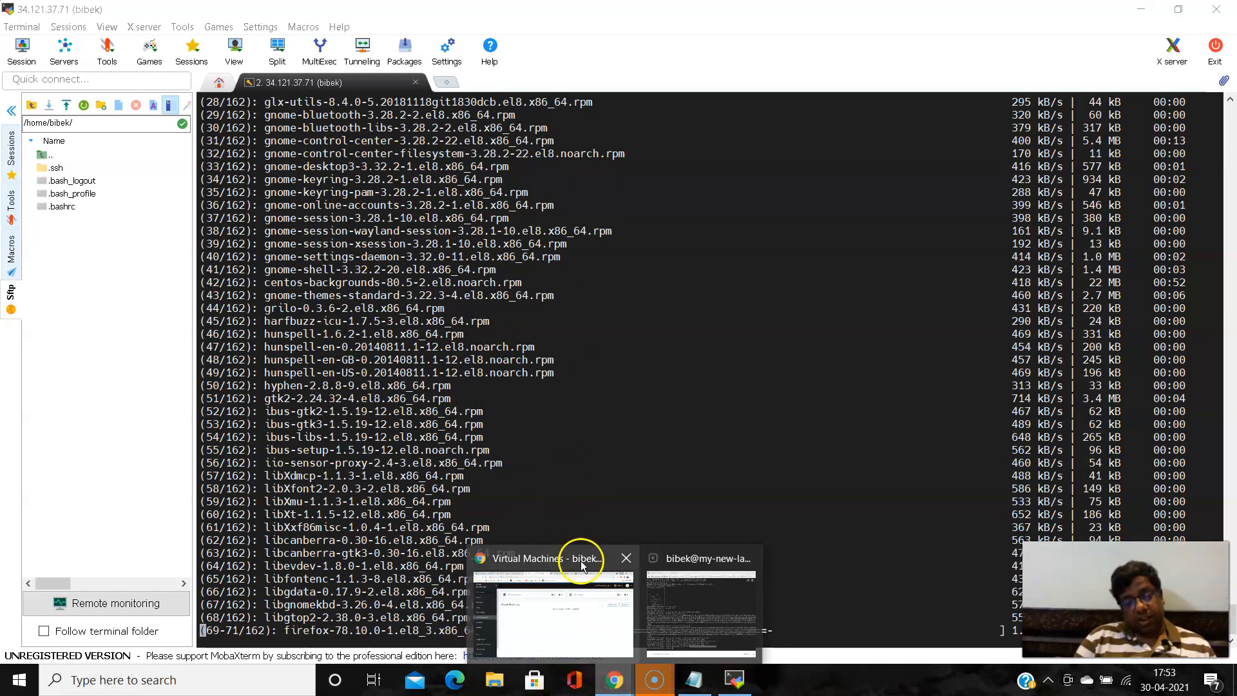
- Search Google in a new Chrome tab for "how to install xrdp in centos 8" and open the Linuxize article
{"action": "left_click", "coordinate": [579, 562]}
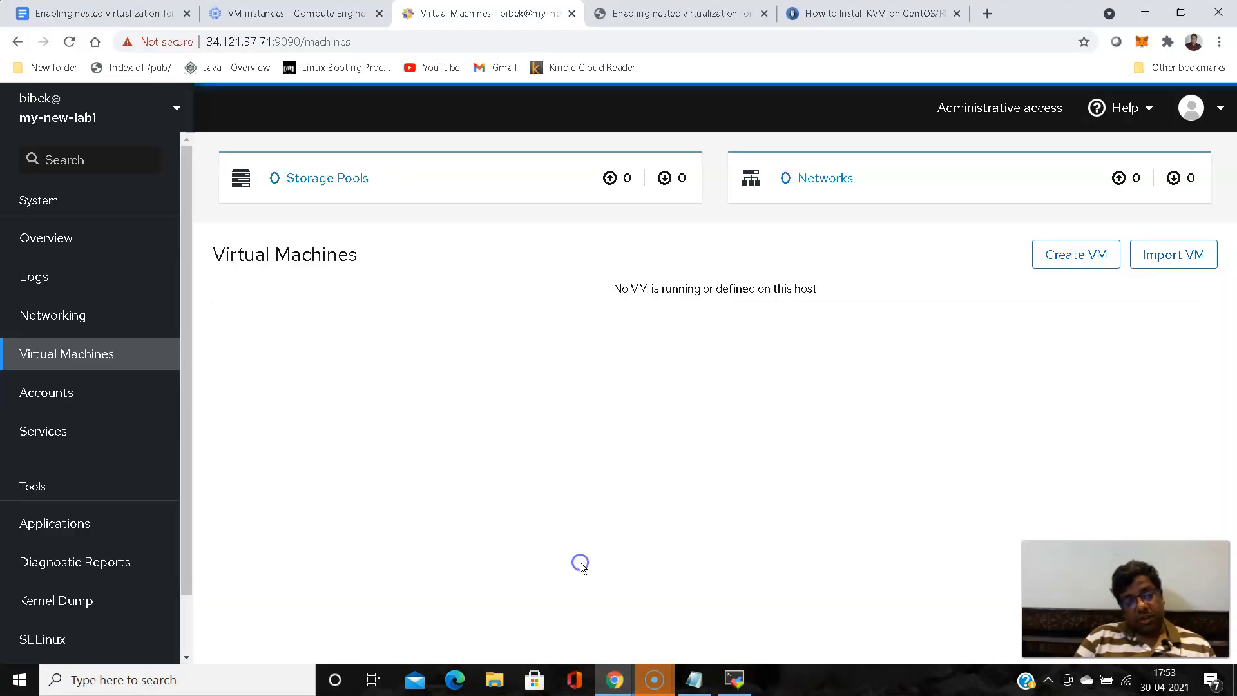
{"action": "left_click", "coordinate": [675, 271]}
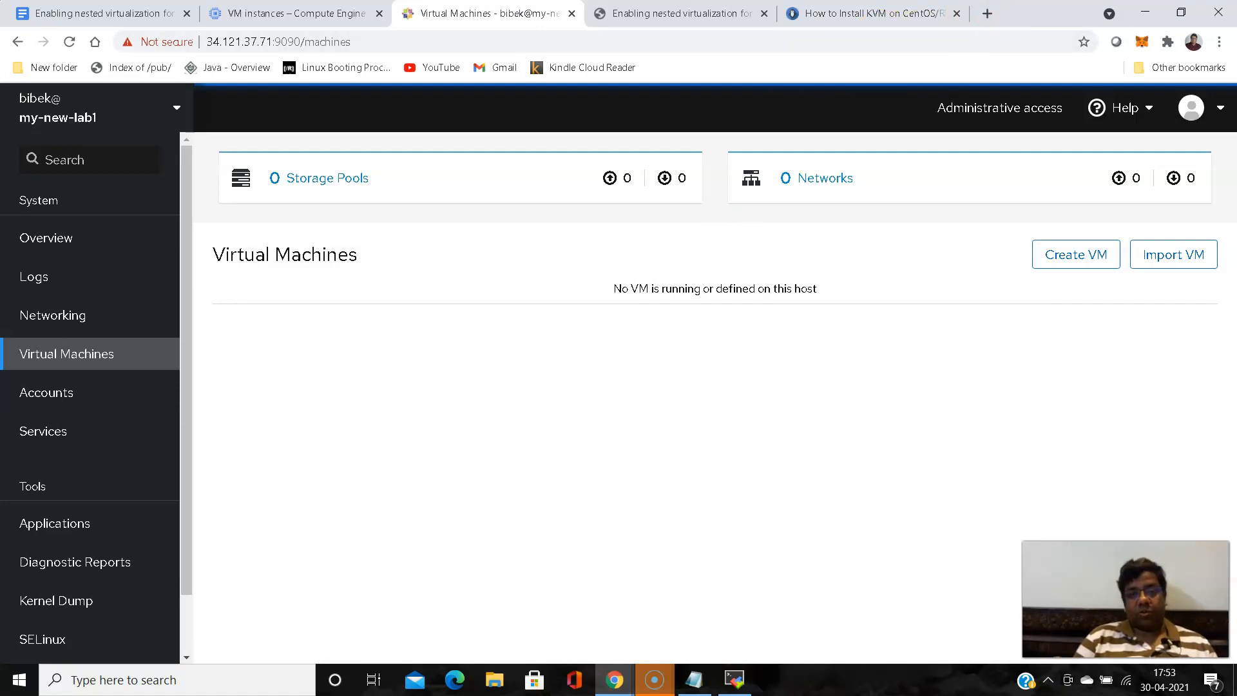
{"action": "left_click", "coordinate": [988, 12]}
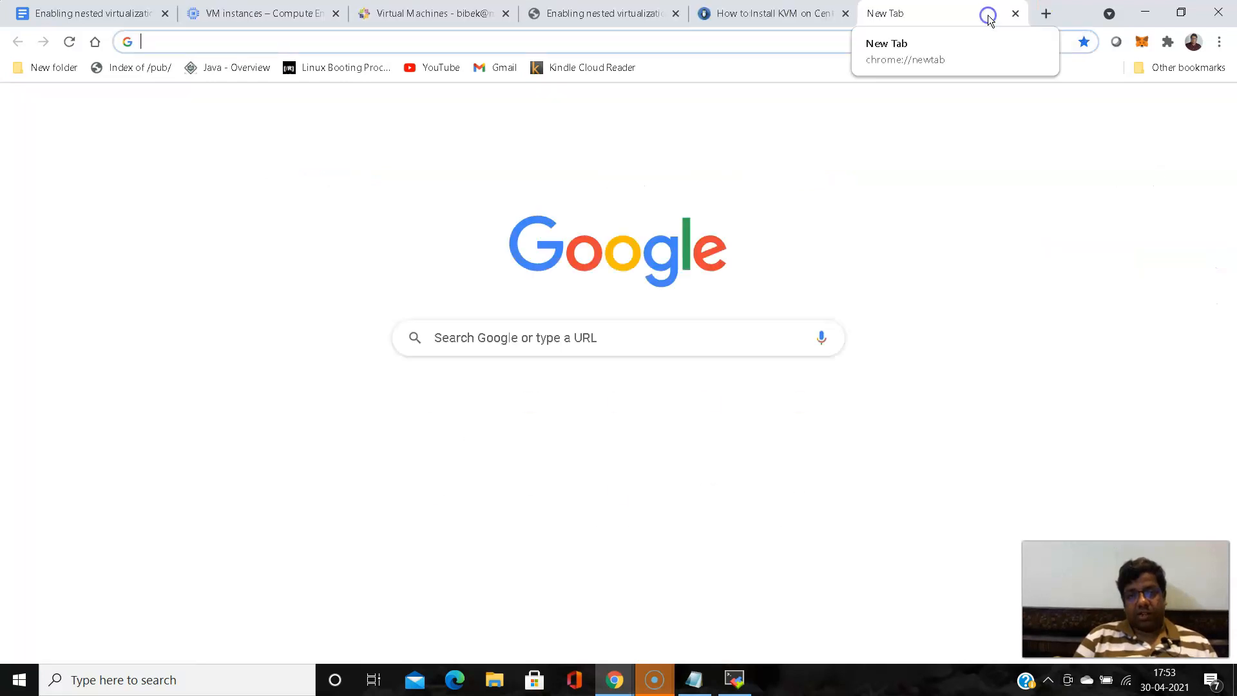
{"action": "left_click", "coordinate": [558, 343]}
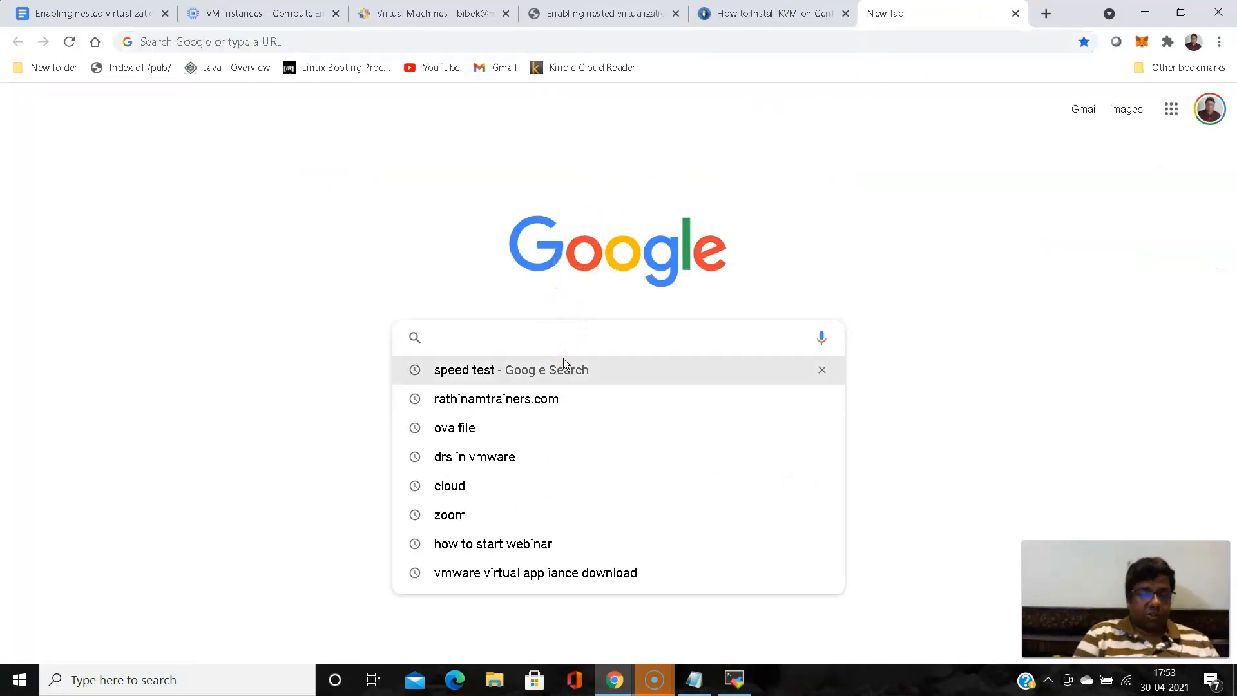
{"action": "type", "text": "how"}
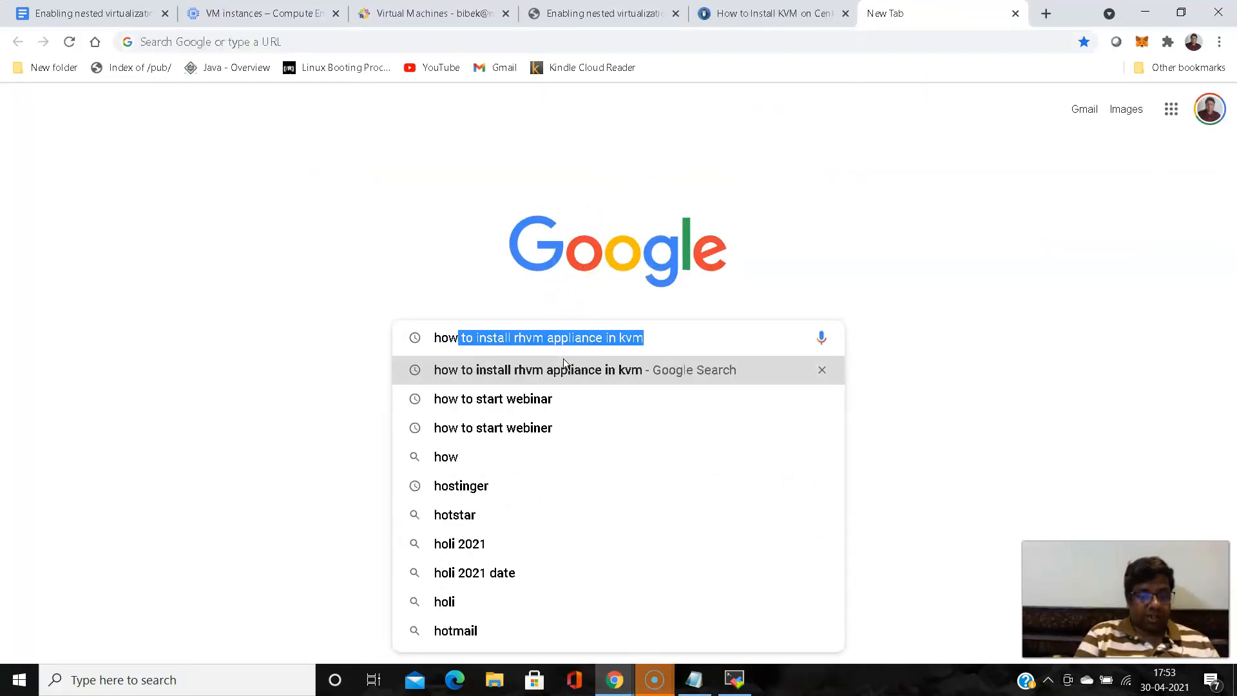
{"action": "type", "text": " to install"}
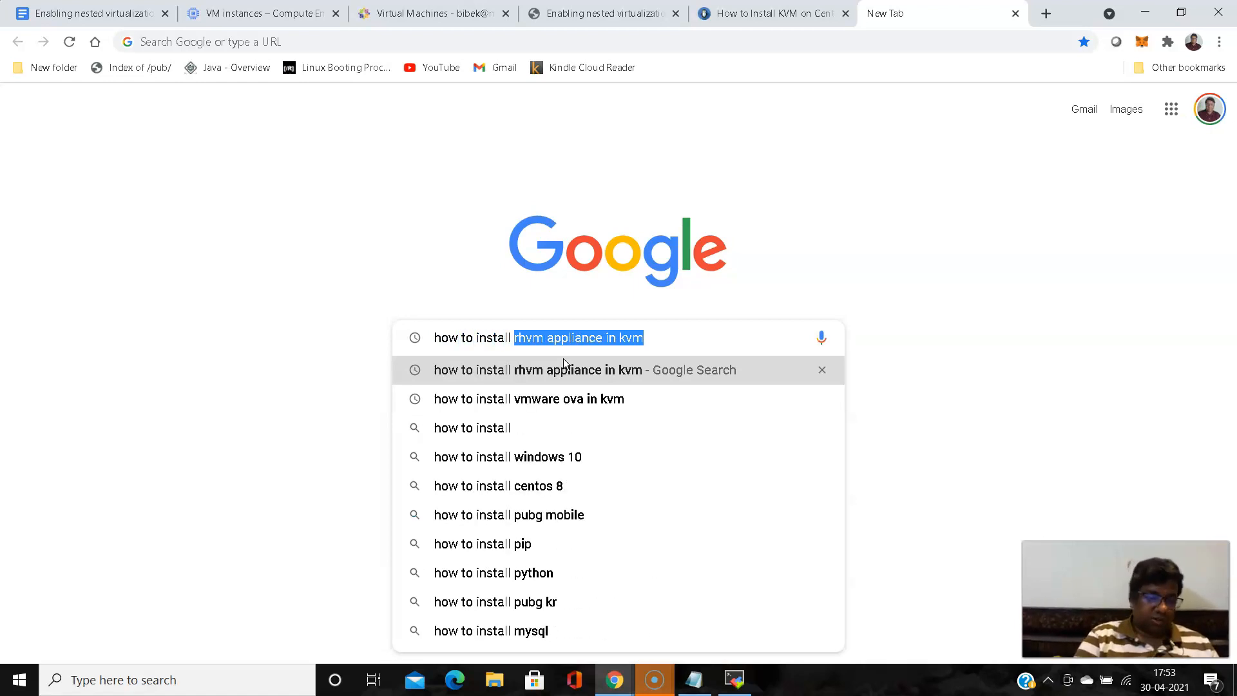
{"action": "type", "text": " xrdp"}
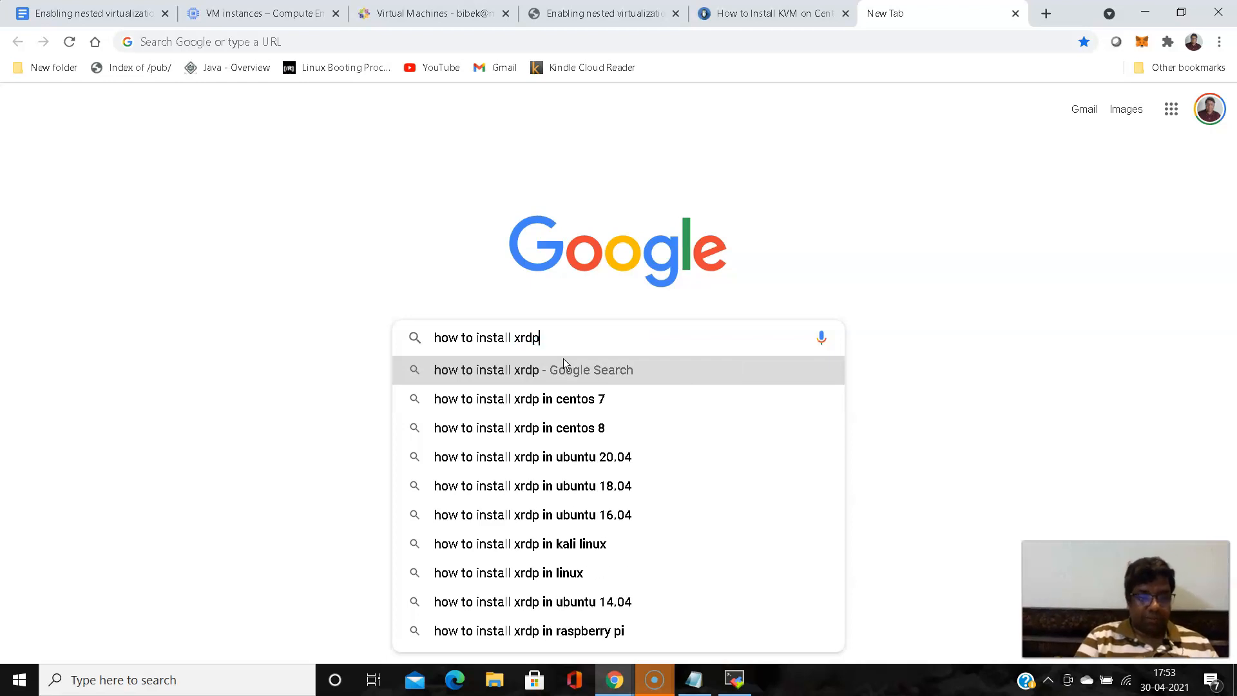
{"action": "left_click", "coordinate": [583, 436]}
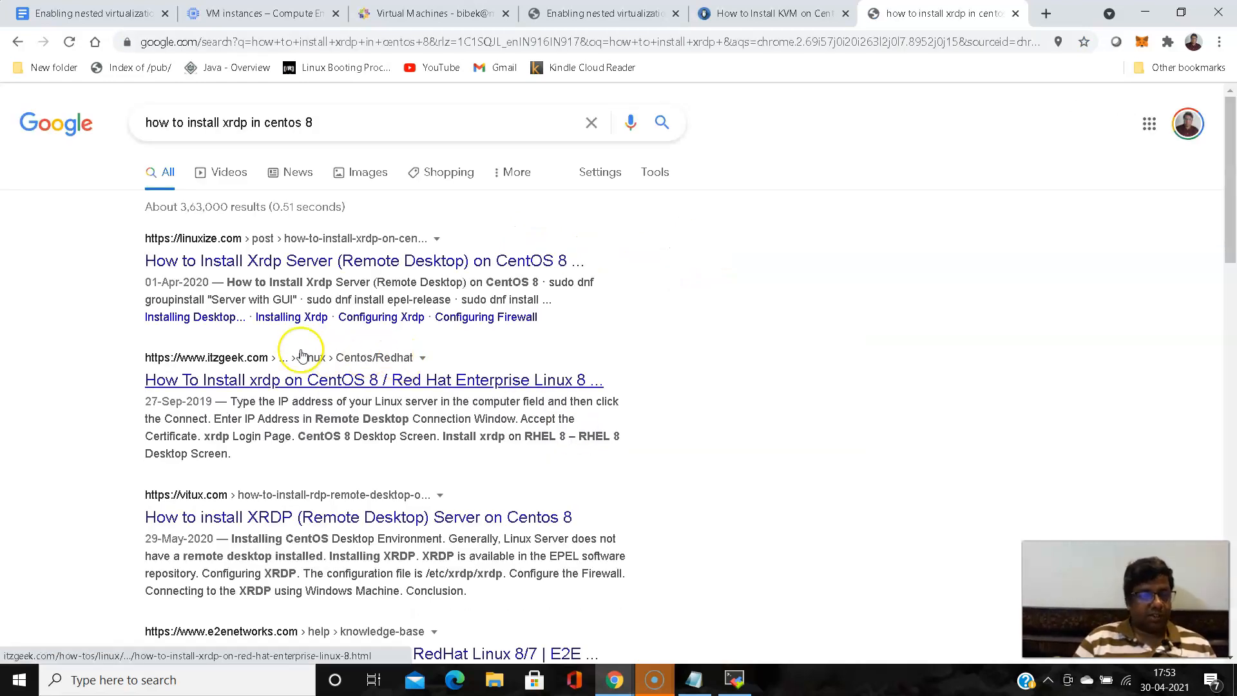
{"action": "left_click", "coordinate": [242, 271]}
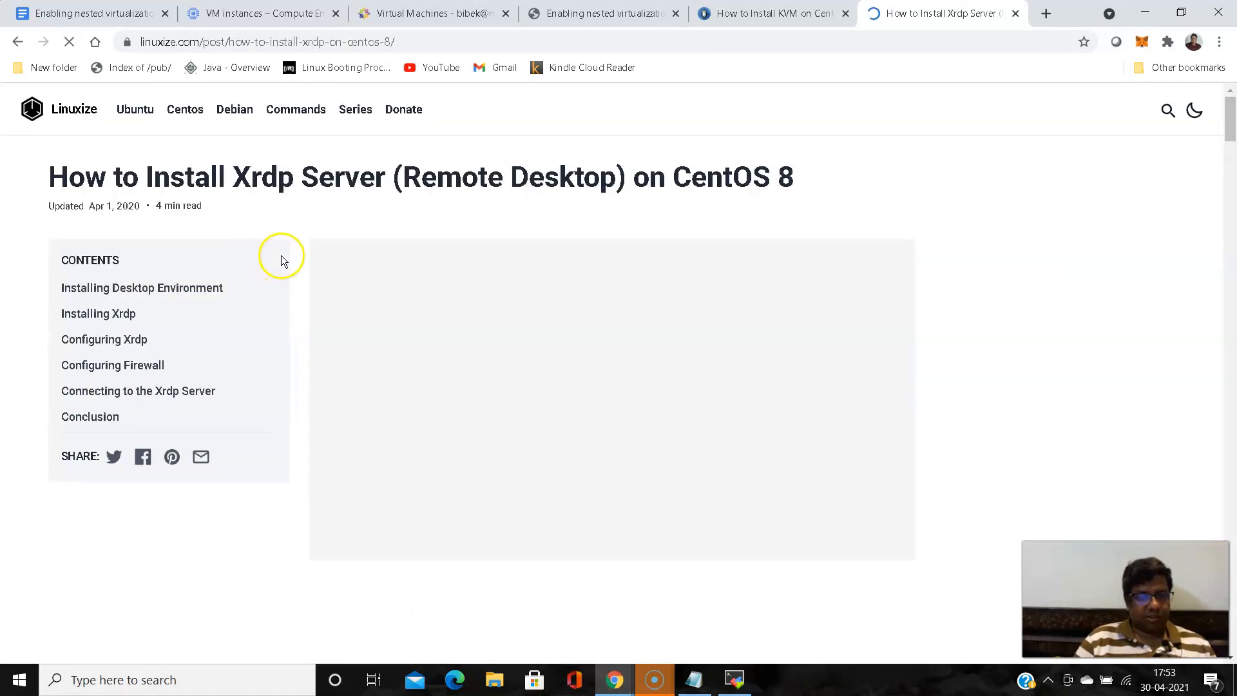
- Read the article's desktop environment and Xrdp installation sections, highlighting the command dnf groupinstall "Server with GUI"
{"action": "scroll", "coordinate": [298, 248], "scroll_direction": "down", "scroll_amount": 8}
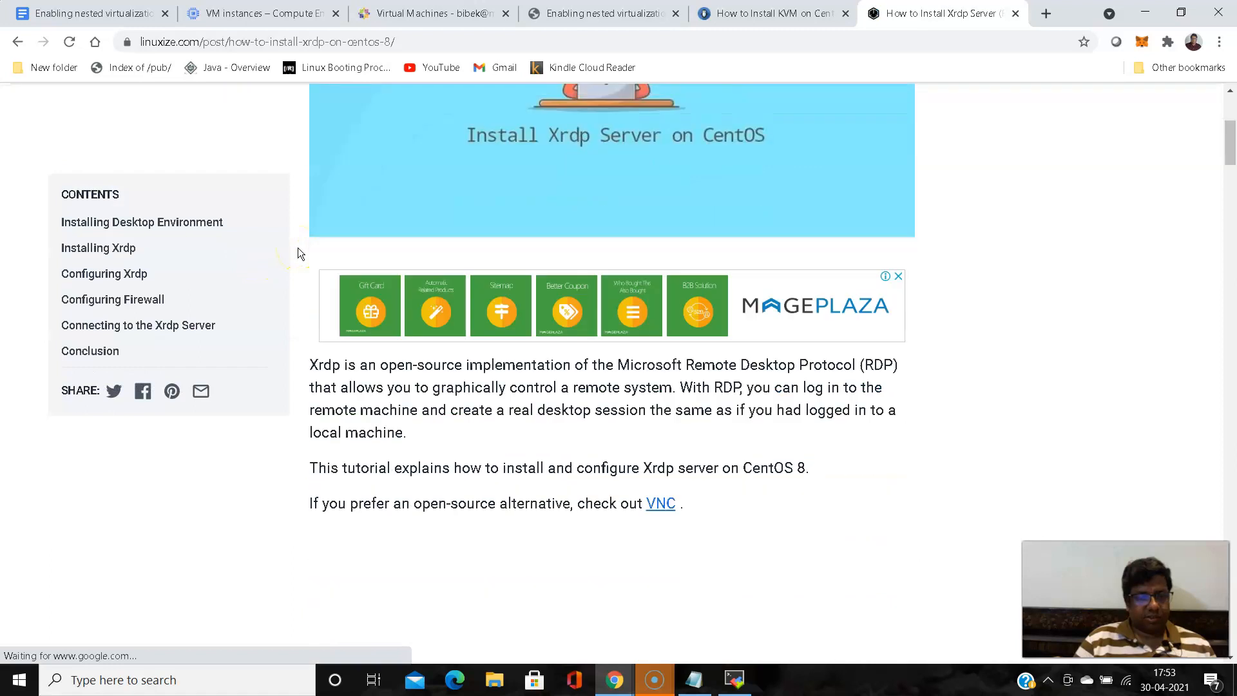
{"action": "scroll", "coordinate": [298, 250], "scroll_direction": "down", "scroll_amount": 6}
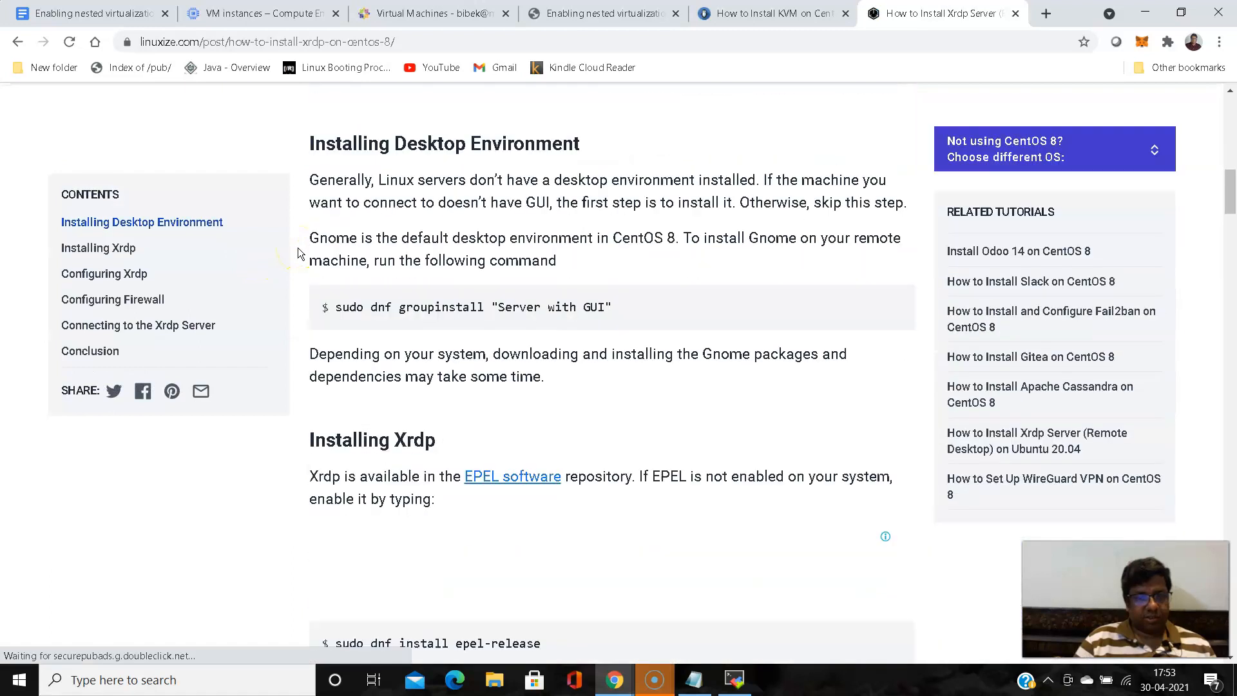
{"action": "scroll", "coordinate": [298, 247], "scroll_direction": "down", "scroll_amount": 1}
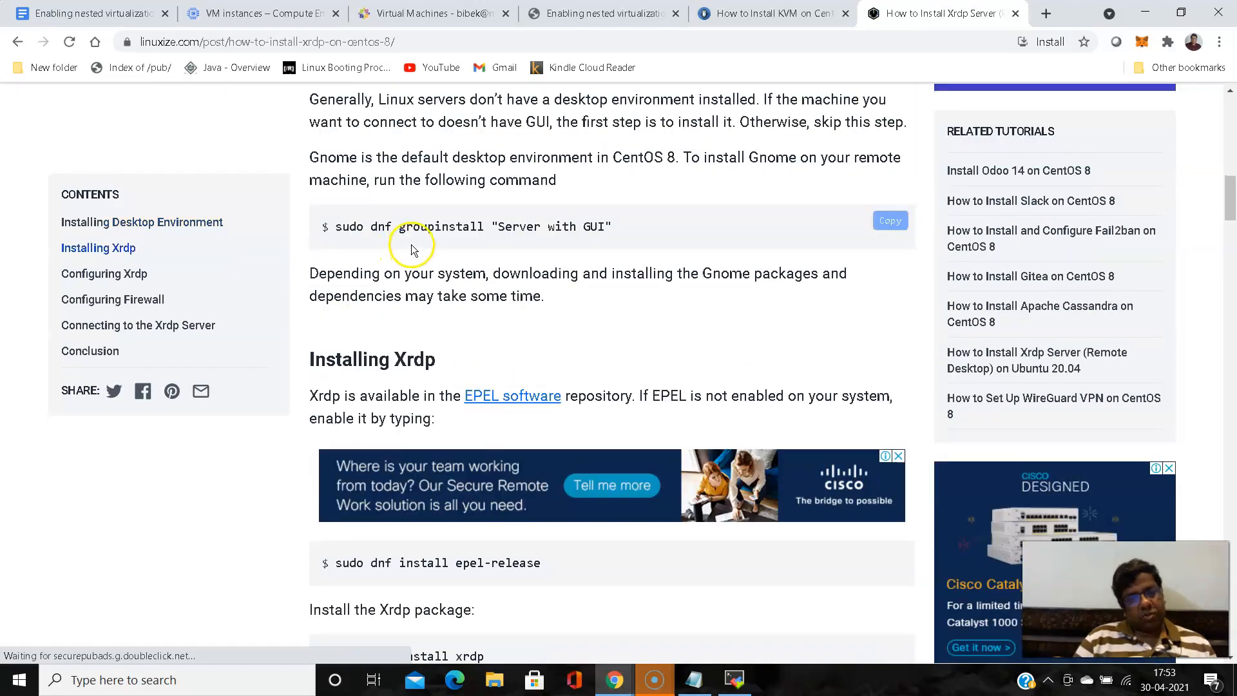
{"action": "double_click", "coordinate": [384, 226]}
{"action": "left_click_drag", "start_coordinate": [384, 226], "coordinate": [611, 210]}
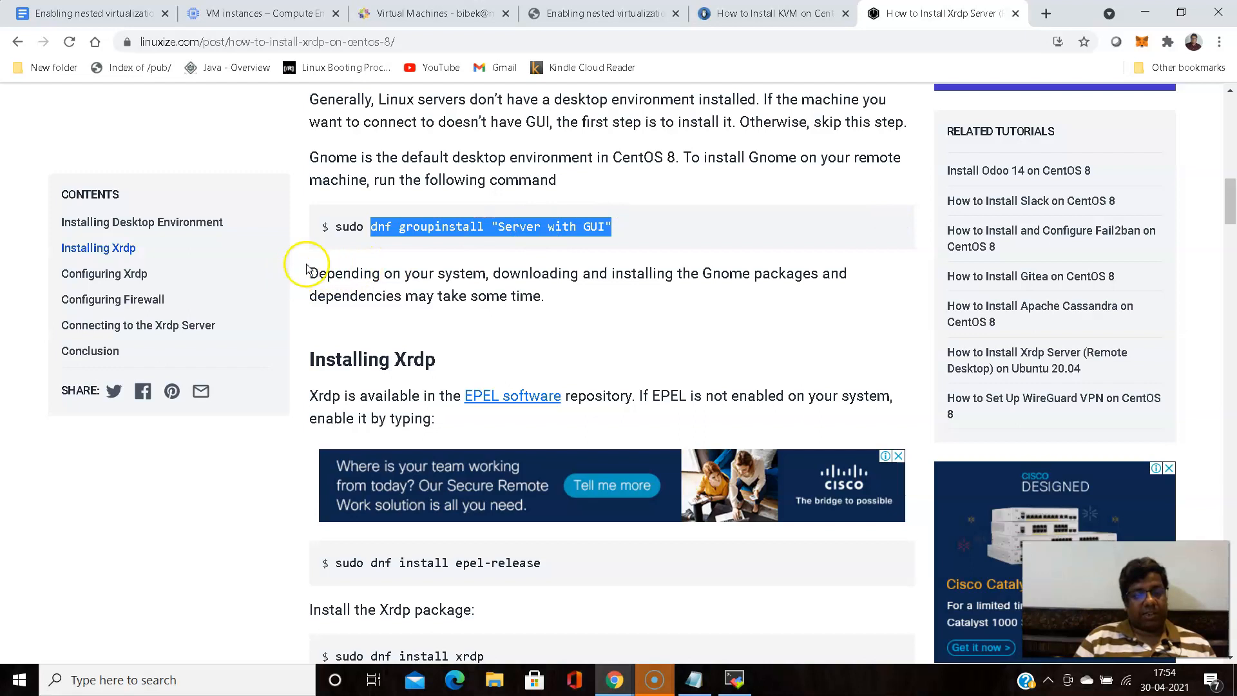
{"action": "scroll", "coordinate": [308, 261], "scroll_direction": "down", "scroll_amount": 1}
{"action": "scroll", "coordinate": [308, 261], "scroll_direction": "up", "scroll_amount": 2}
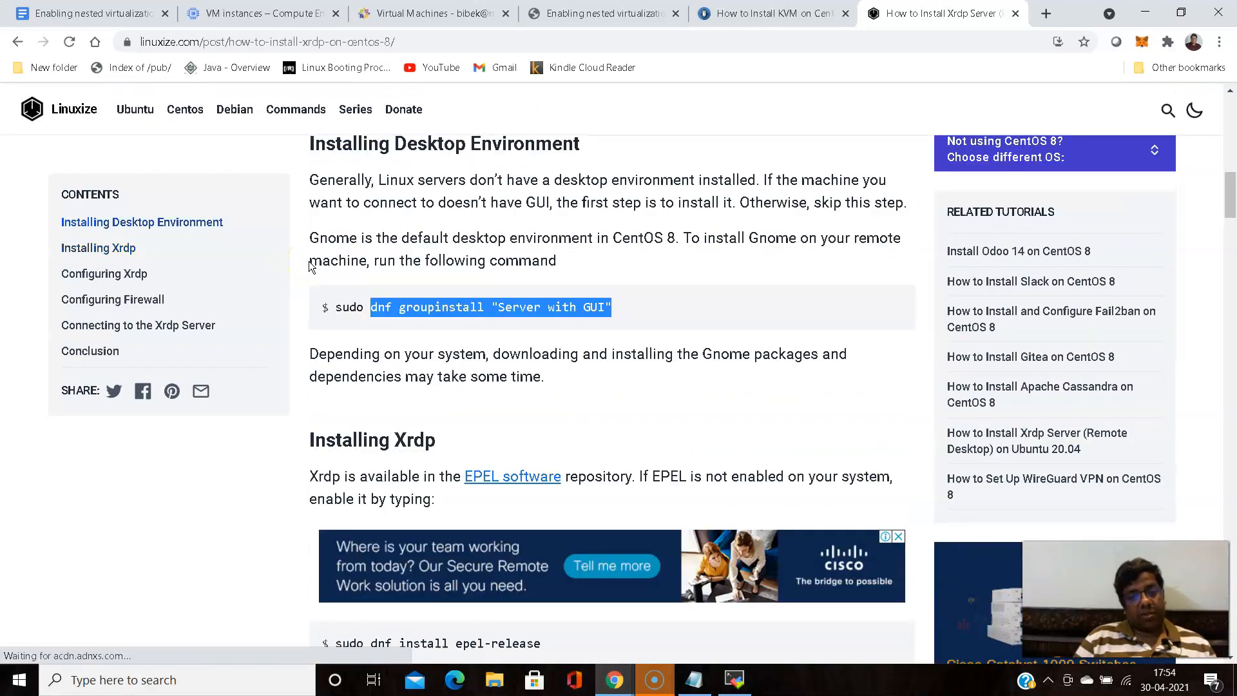
{"action": "scroll", "coordinate": [308, 261], "scroll_direction": "down", "scroll_amount": 2}
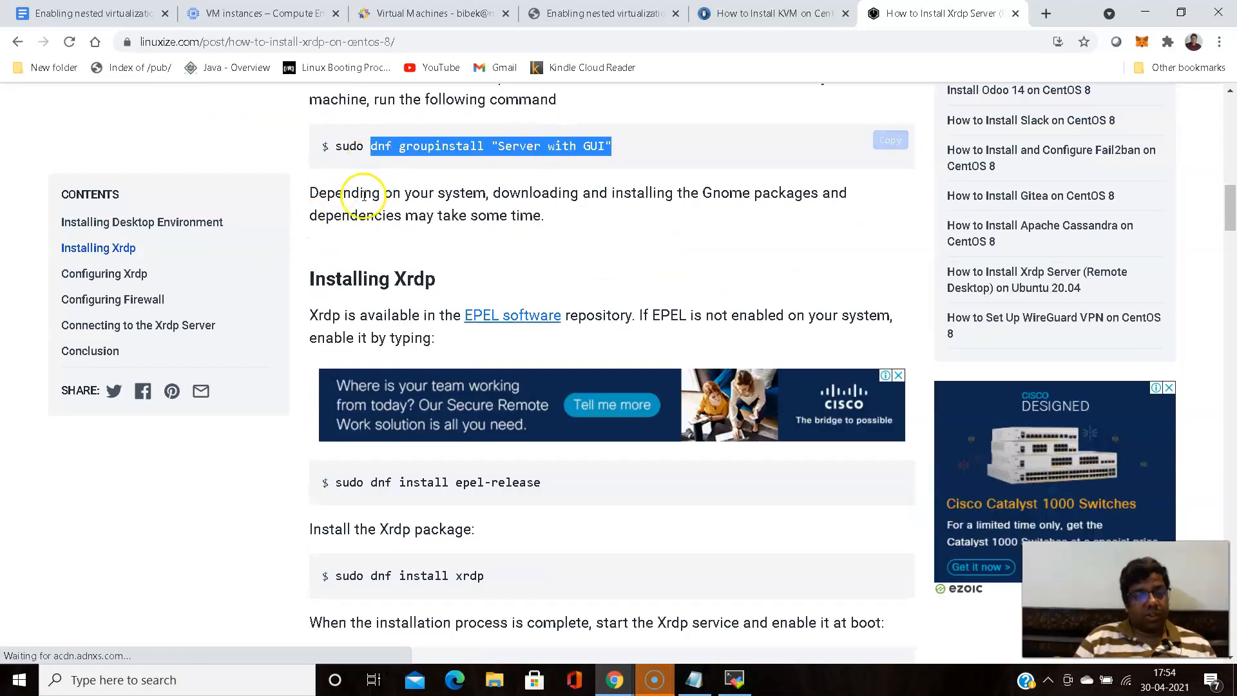
{"action": "scroll", "coordinate": [316, 217], "scroll_direction": "down", "scroll_amount": 1}
{"action": "scroll", "coordinate": [316, 217], "scroll_direction": "down", "scroll_amount": 1}
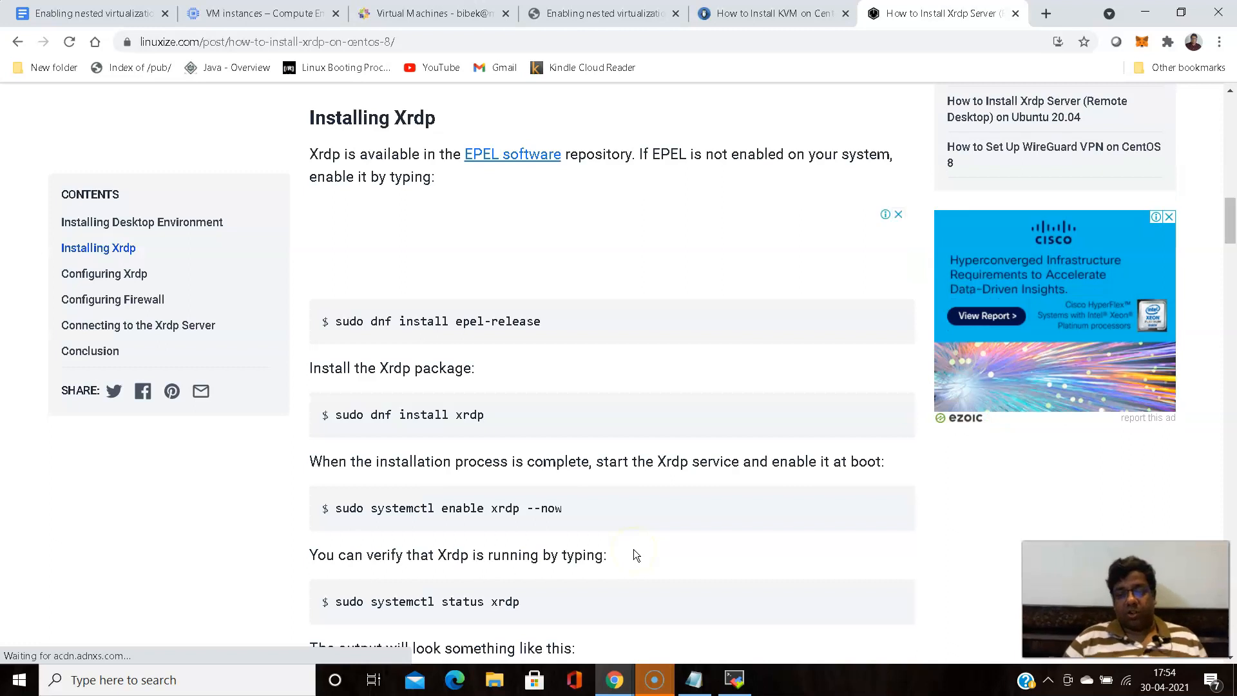
{"action": "left_click", "coordinate": [650, 557]}
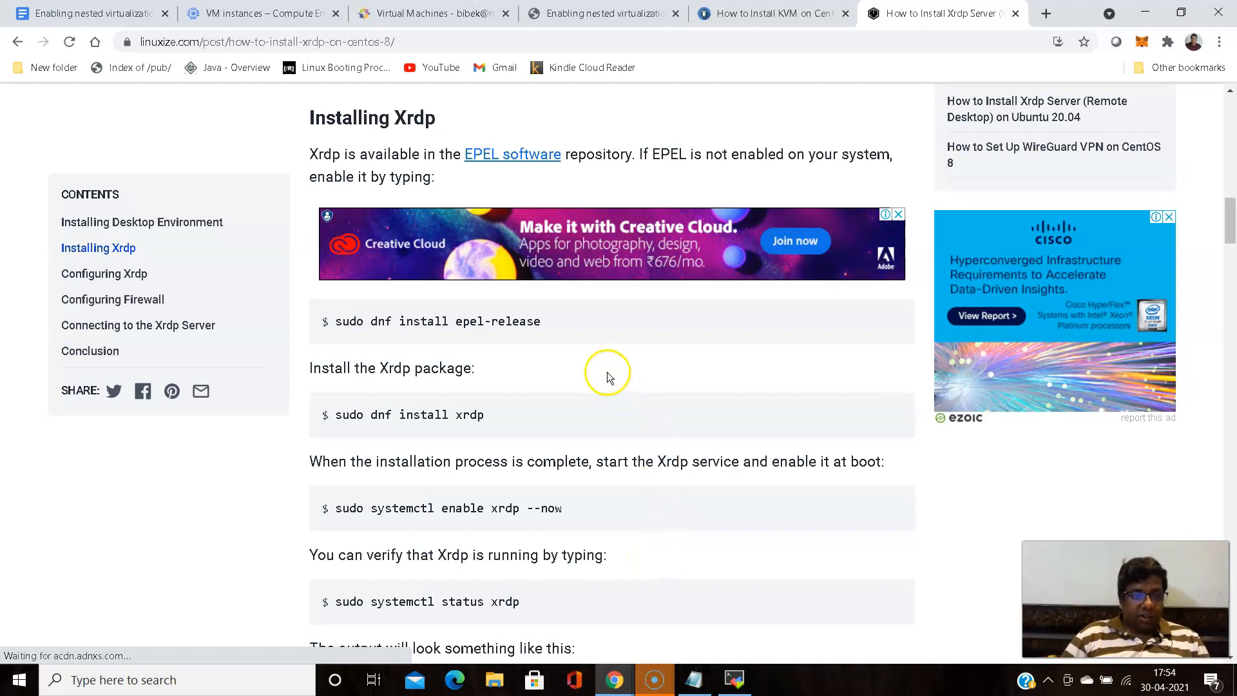
- Switch to the MobaXterm terminal and restore it to a smaller, resized window over the browser while the package installation runs
{"action": "left_click", "coordinate": [735, 680]}
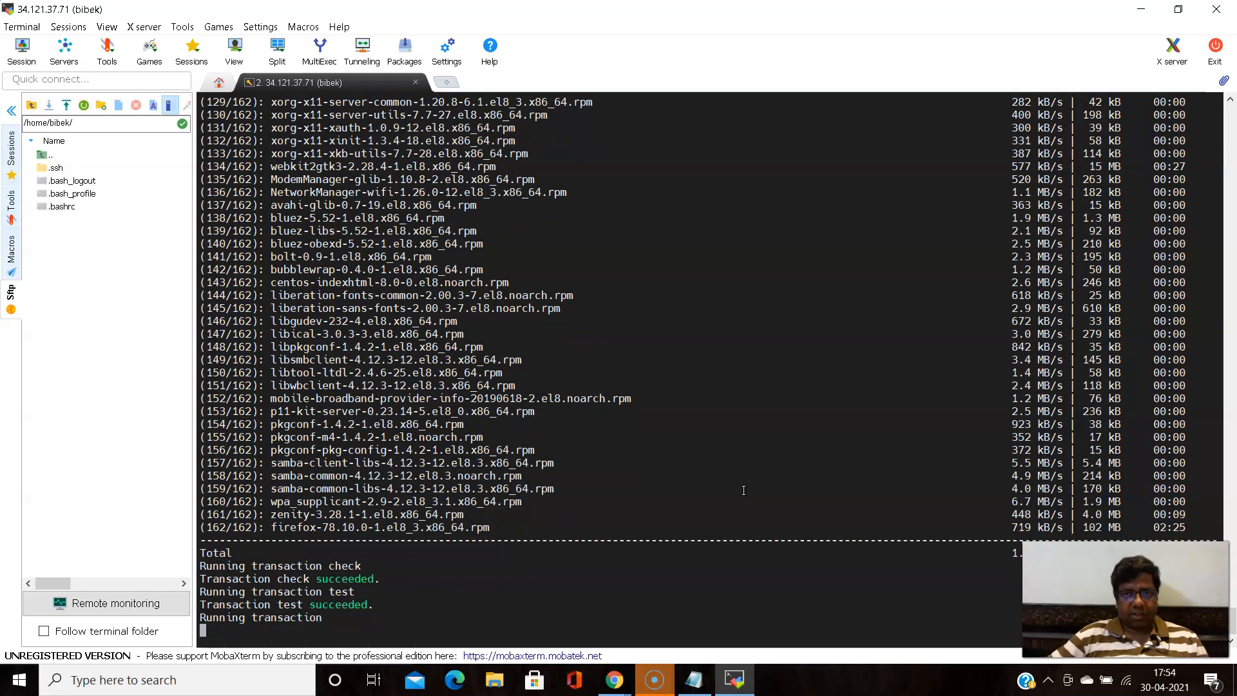
{"action": "left_click", "coordinate": [1179, 9]}
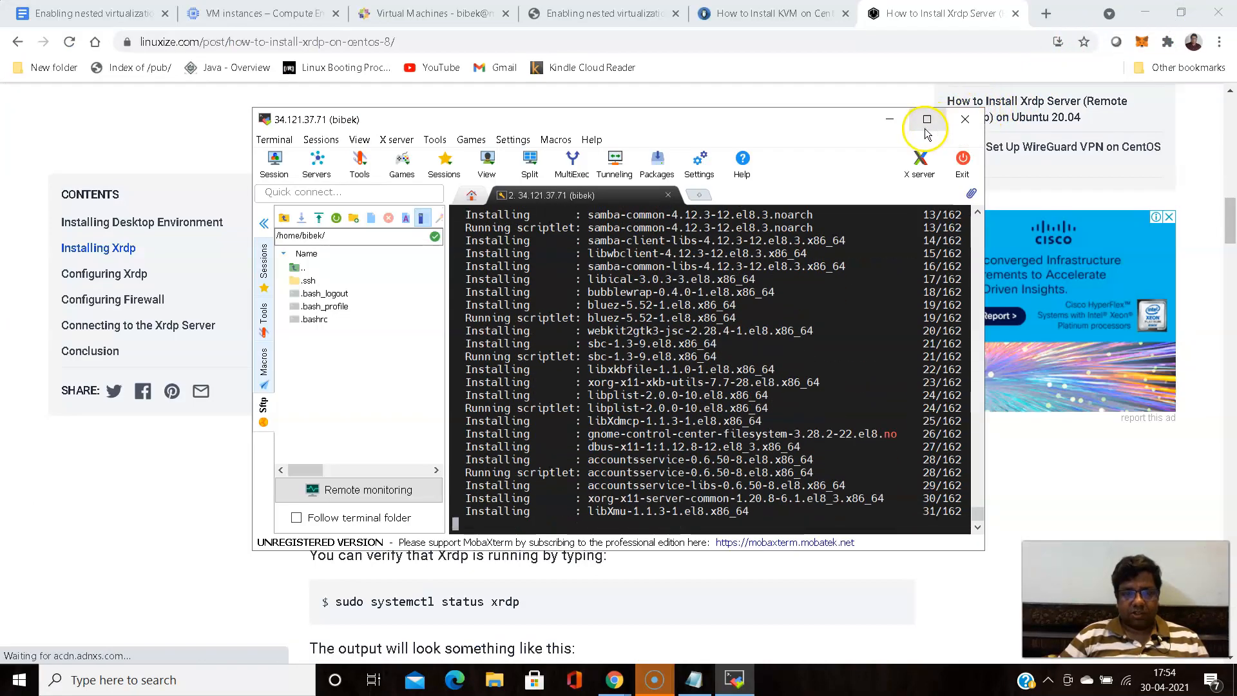
{"action": "left_click_drag", "start_coordinate": [250, 112], "coordinate": [35, 51]}
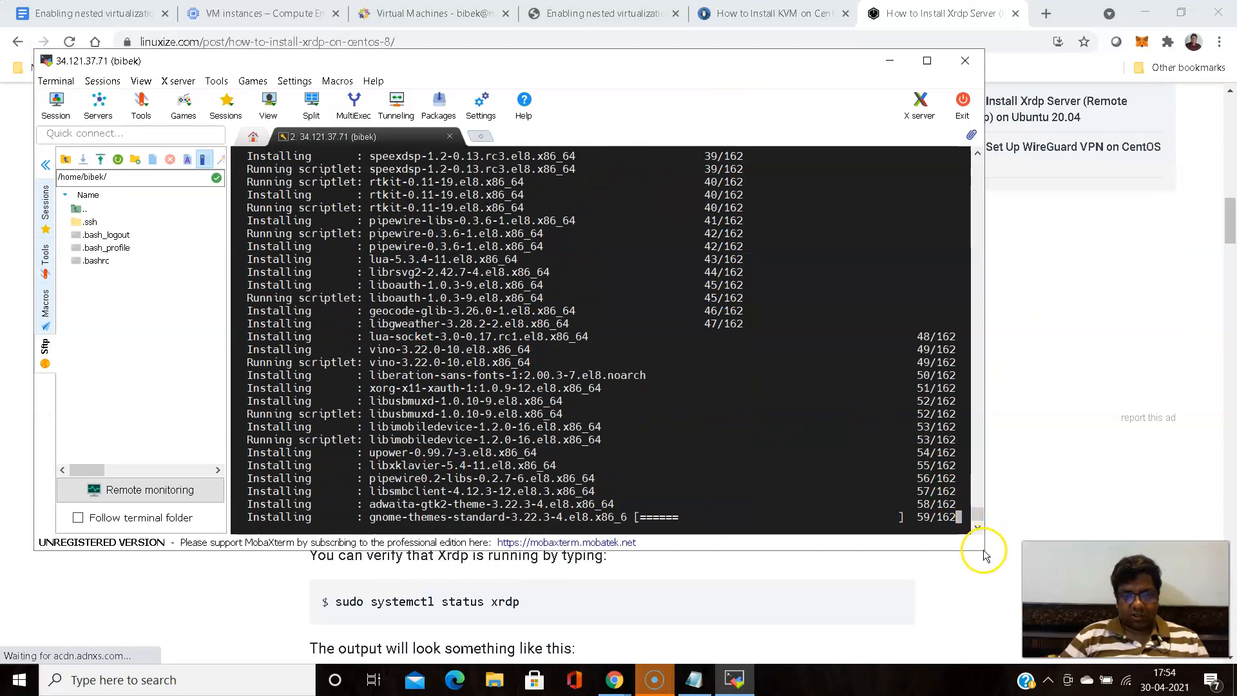
{"action": "left_click_drag", "start_coordinate": [984, 550], "coordinate": [1029, 582]}
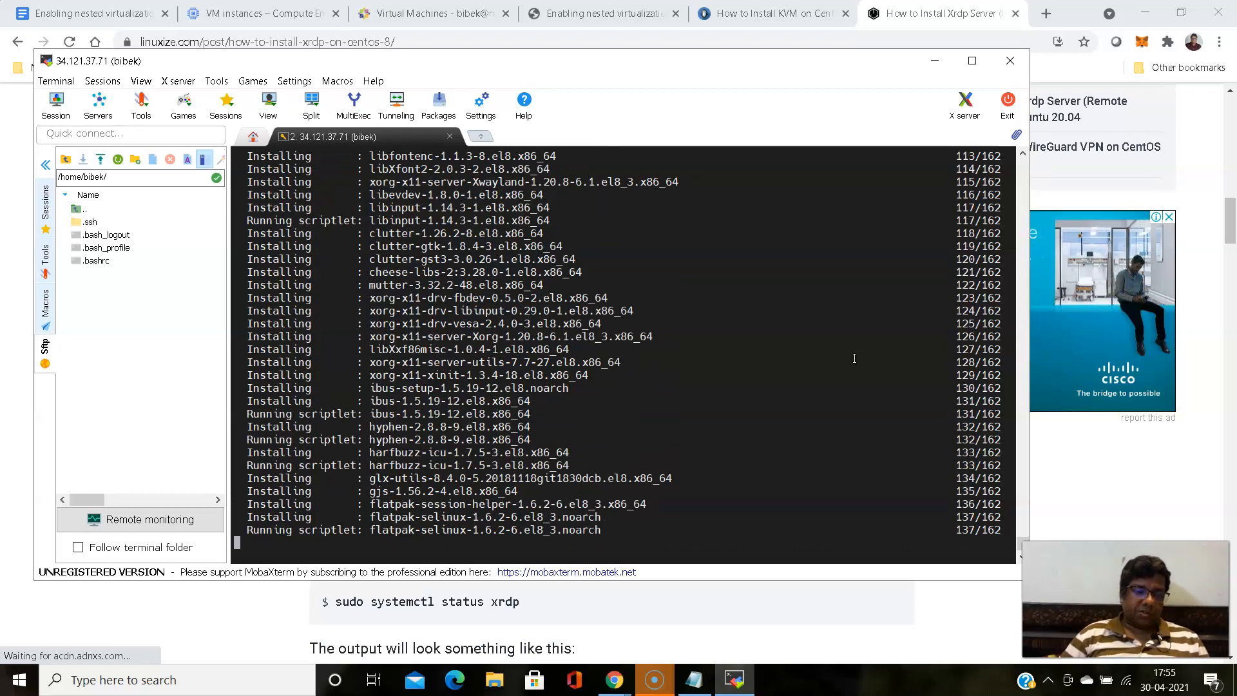
{"action": "left_click", "coordinate": [865, 359]}
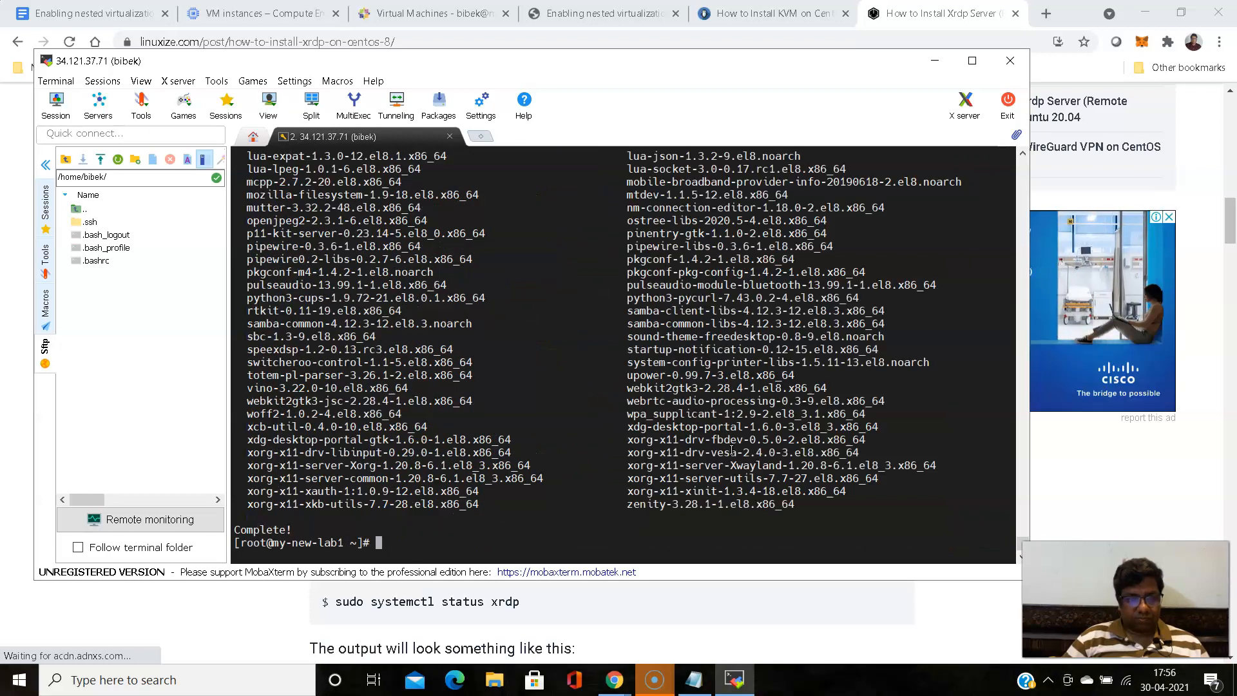
- Review the list of installed packages in the terminal output and reboot the VM with the reboot command
{"action": "scroll", "coordinate": [709, 453], "scroll_direction": "up", "scroll_amount": 6}
{"action": "scroll", "coordinate": [709, 453], "scroll_direction": "up", "scroll_amount": 10}
{"action": "scroll", "coordinate": [709, 453], "scroll_direction": "down", "scroll_amount": 8}
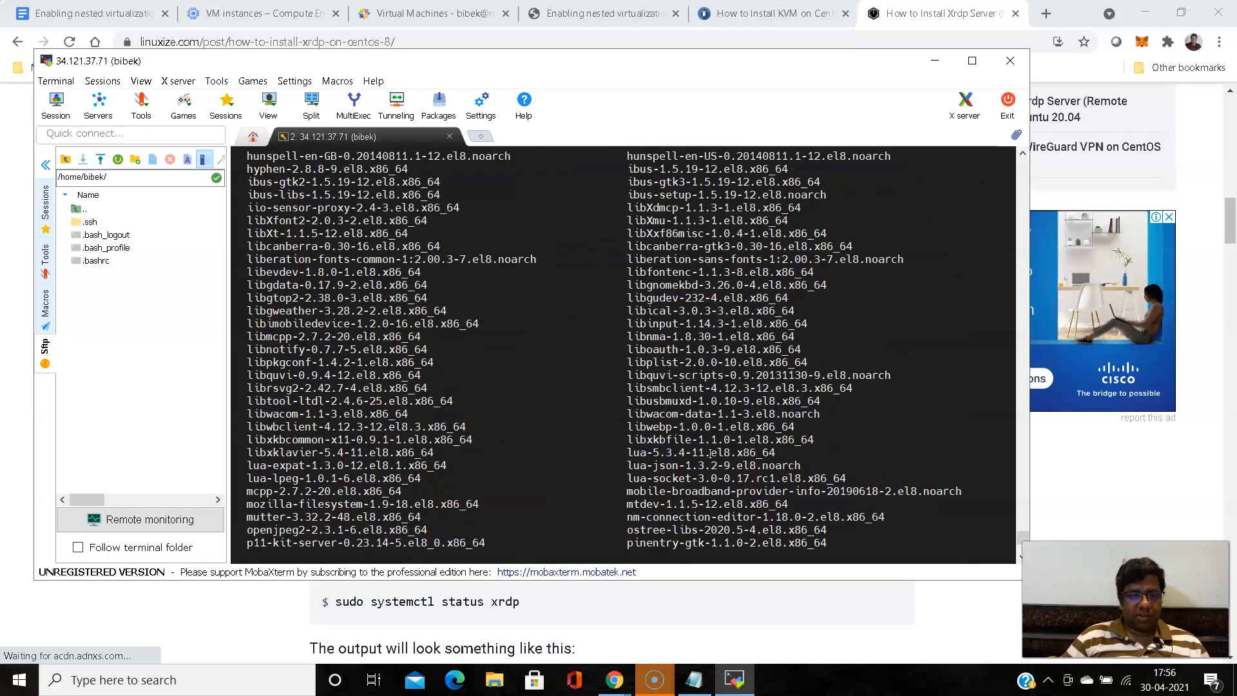
{"action": "scroll", "coordinate": [709, 453], "scroll_direction": "down", "scroll_amount": 8}
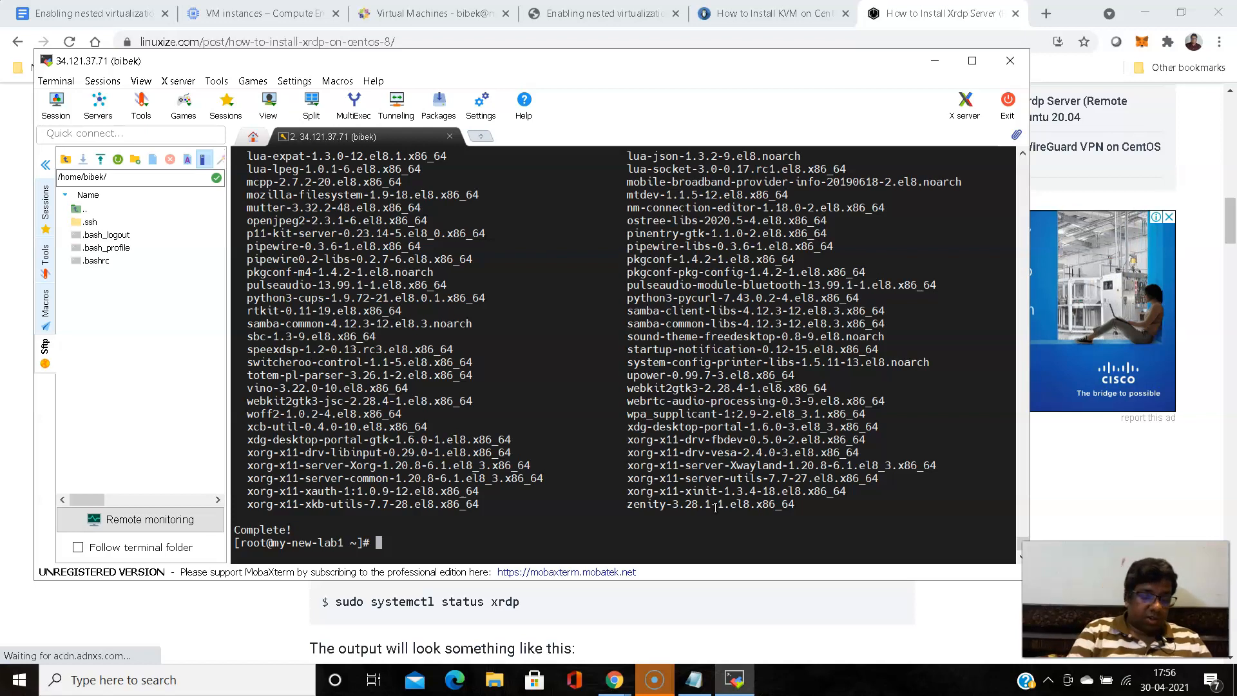
{"action": "type", "text": "reboot"}
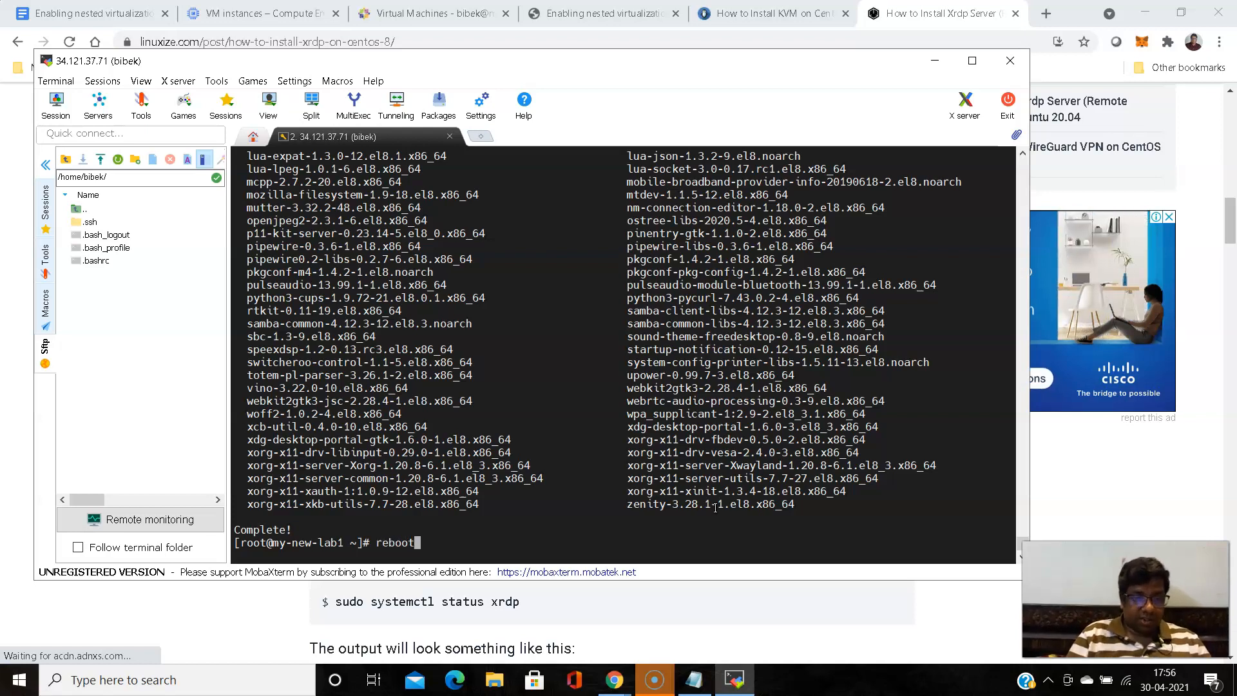
{"action": "key", "text": "Return"}
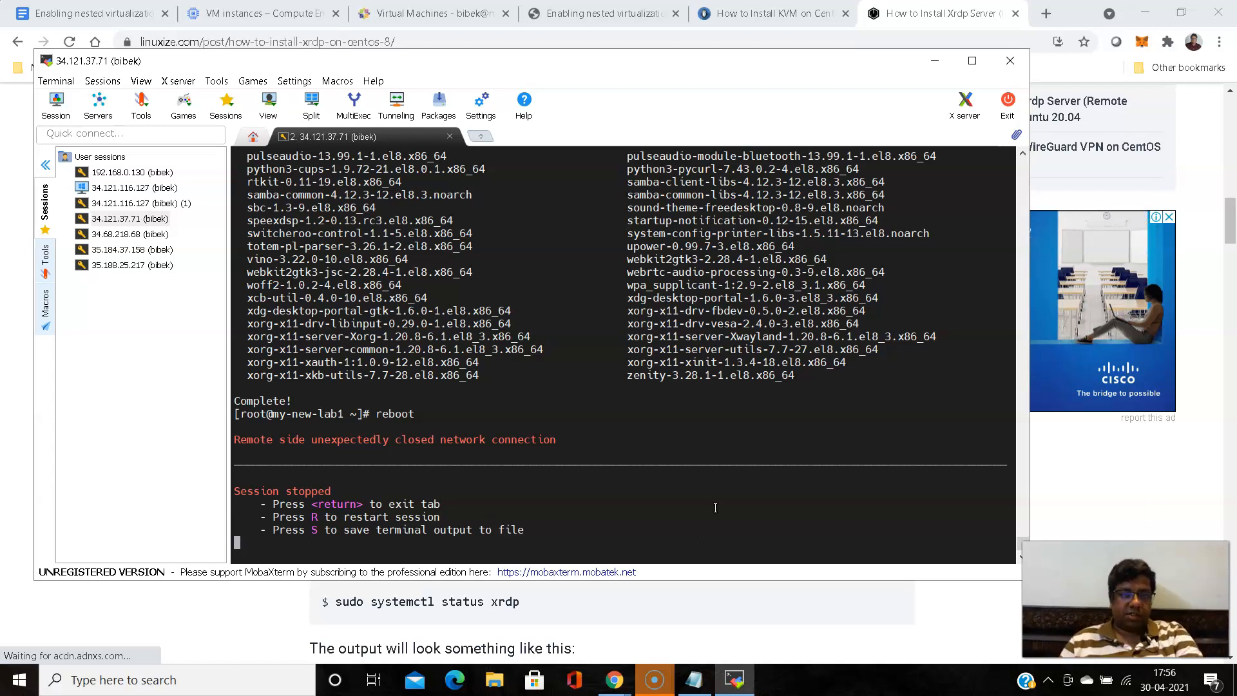
- Reconnect the browser SSH session to my-new-lab1 in Chrome and check the time since boot with uptime
{"action": "left_click", "coordinate": [656, 680]}
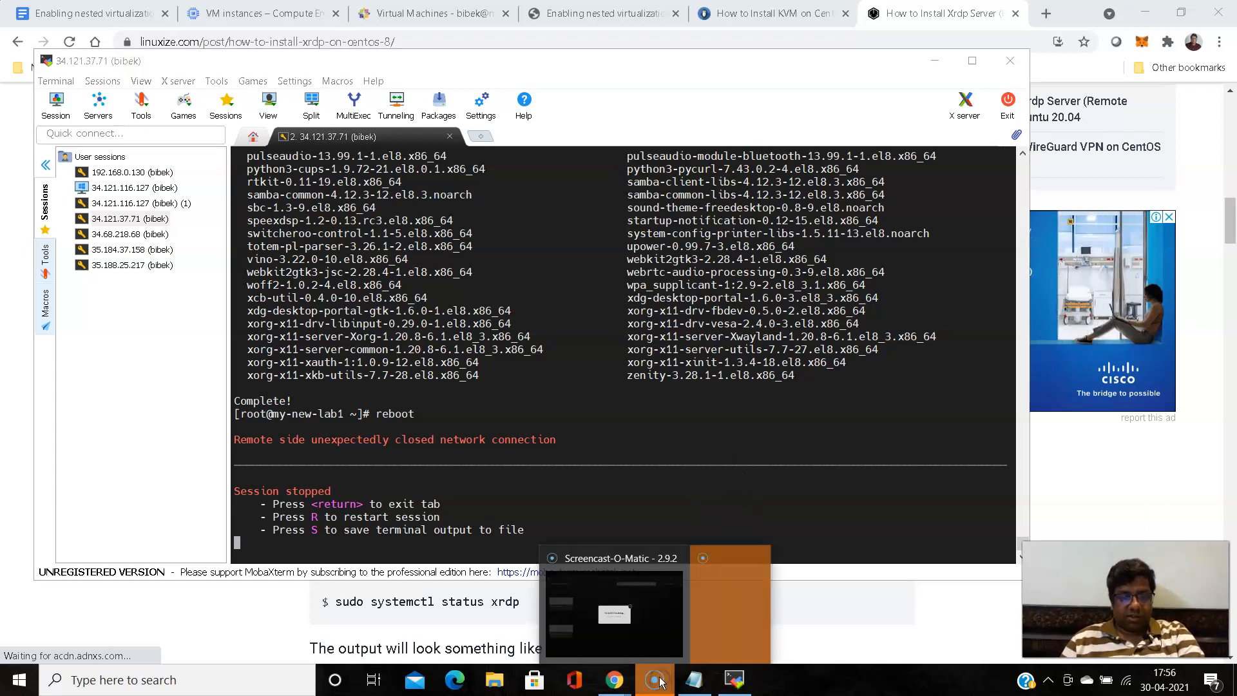
{"action": "mouse_move", "coordinate": [618, 683]}
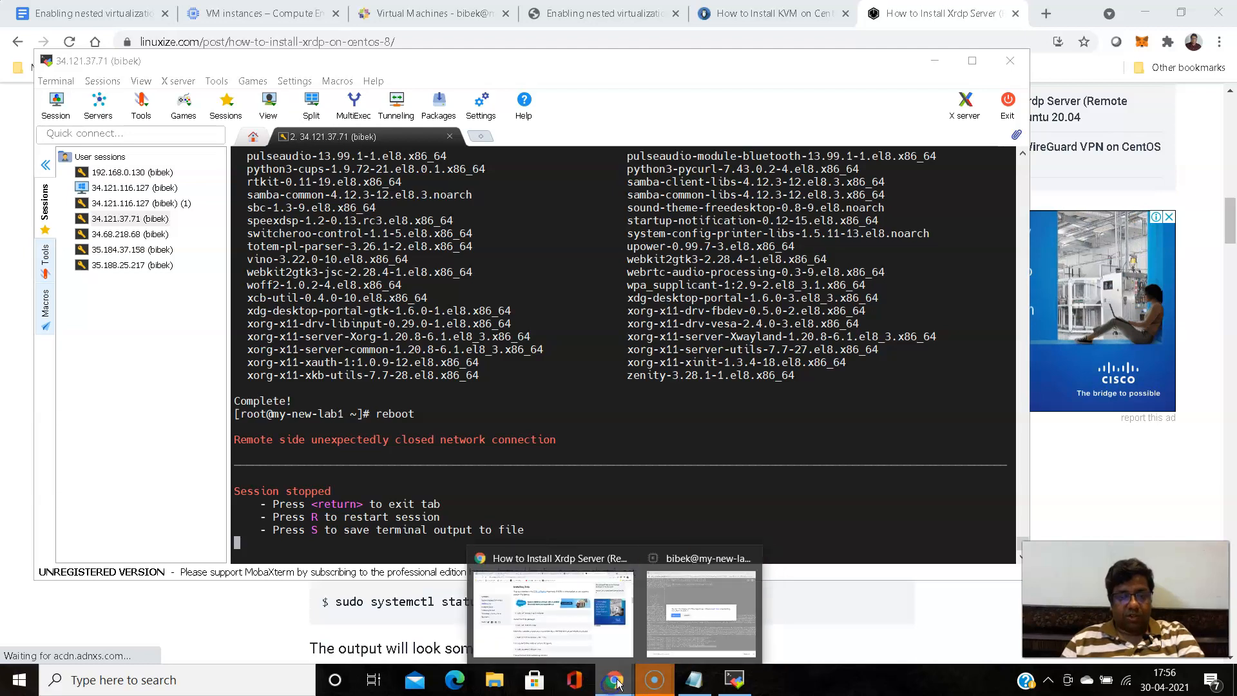
{"action": "left_click", "coordinate": [701, 613]}
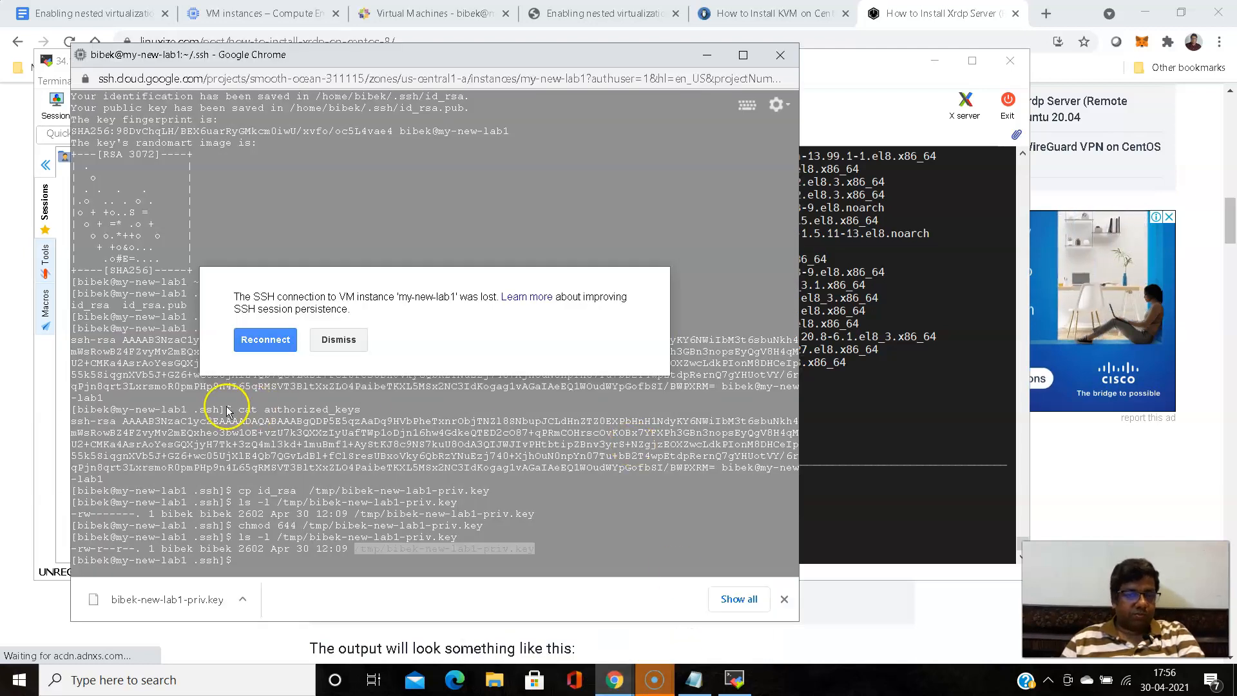
{"action": "left_click", "coordinate": [256, 341]}
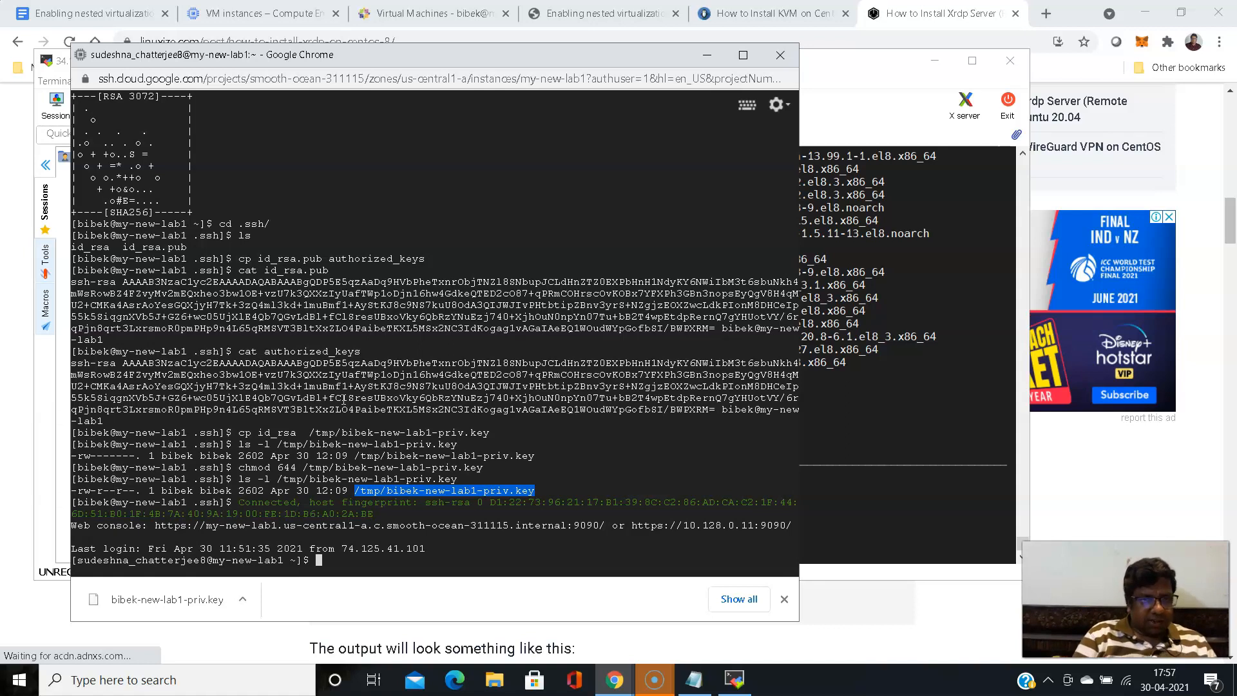
{"action": "type", "text": "uptime"}
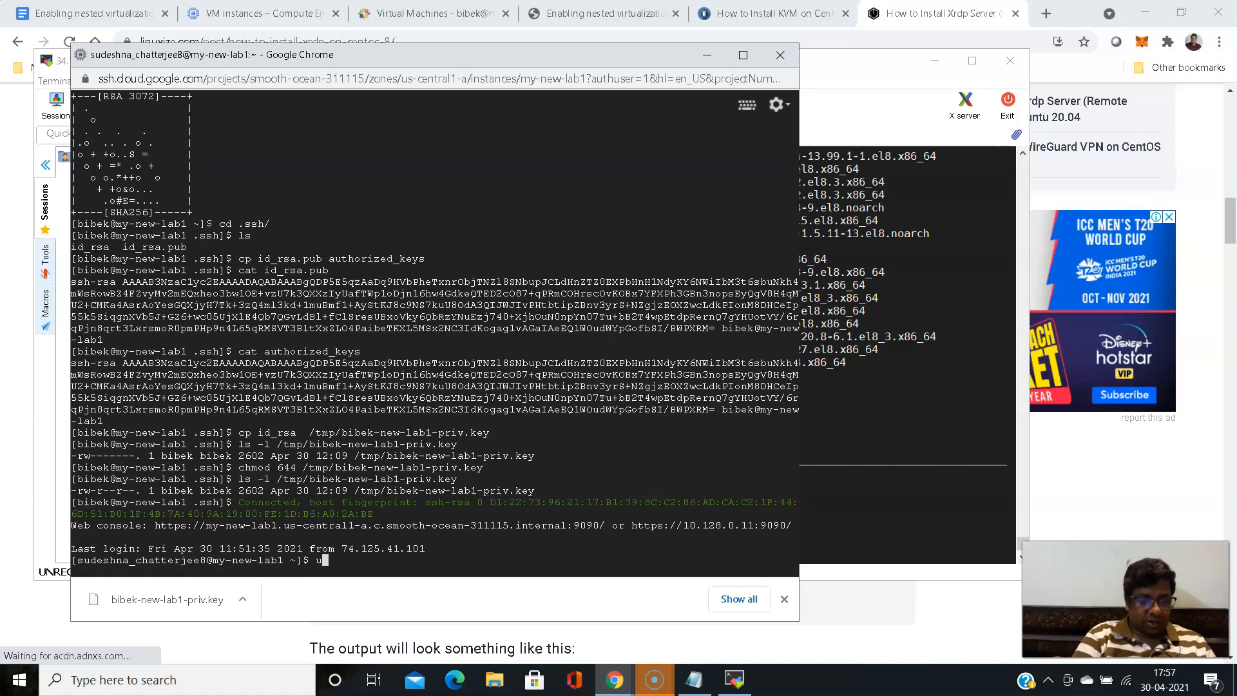
{"action": "key", "text": "Return"}
- Switch to the root user in the browser SSH session by running "sudo su -"
{"action": "type", "text": "sudo"}
{"action": "key", "text": "BackSpace"}
{"action": "key", "text": "BackSpace"}
{"action": "key", "text": "BackSpace"}
{"action": "key", "text": "BackSpace"}
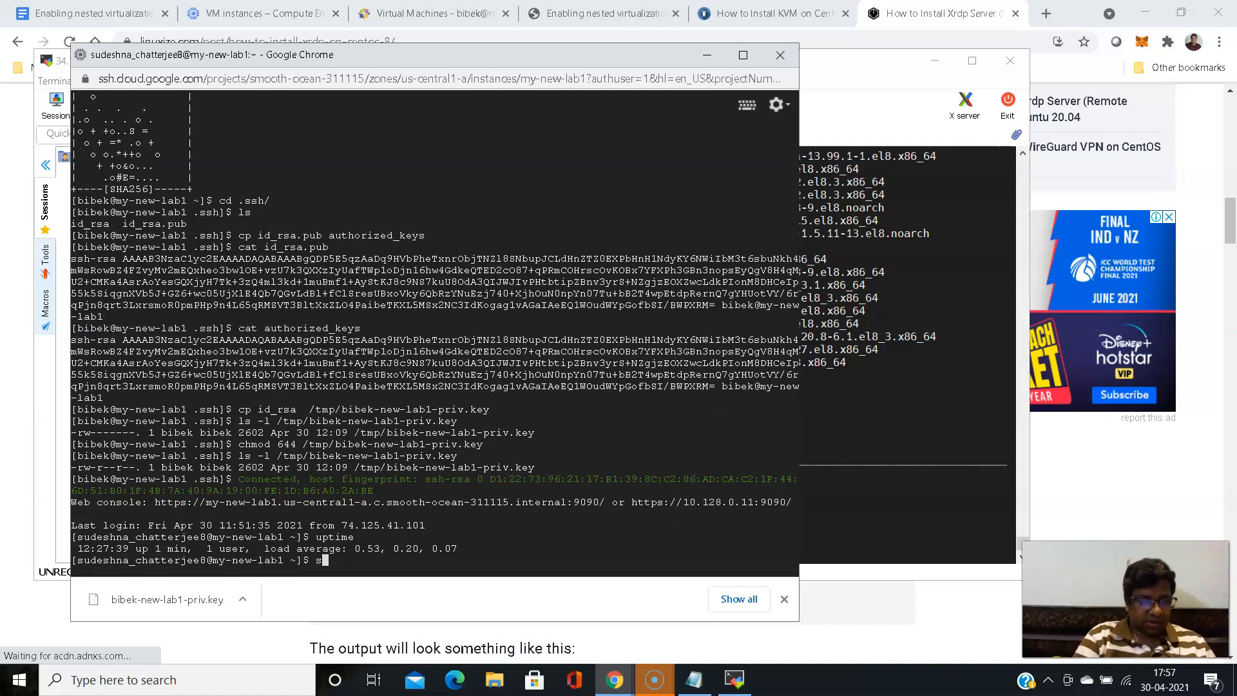
{"action": "type", "text": "sudo"}
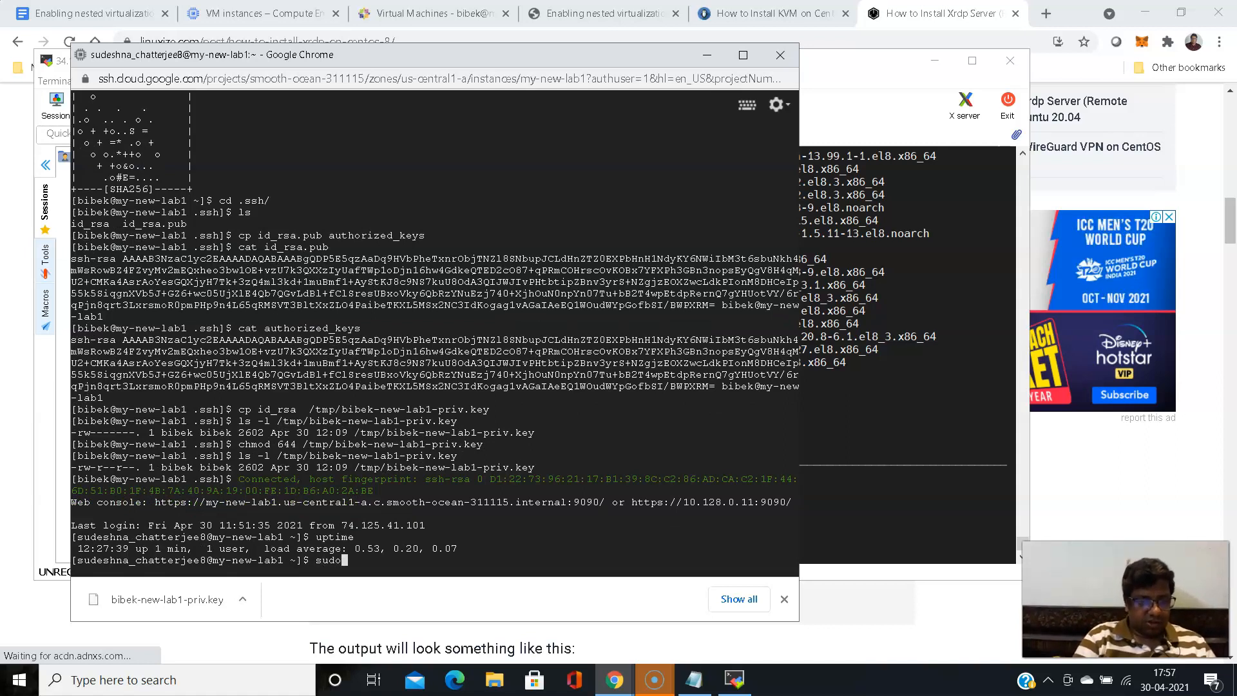
{"action": "type", "text": " su "}
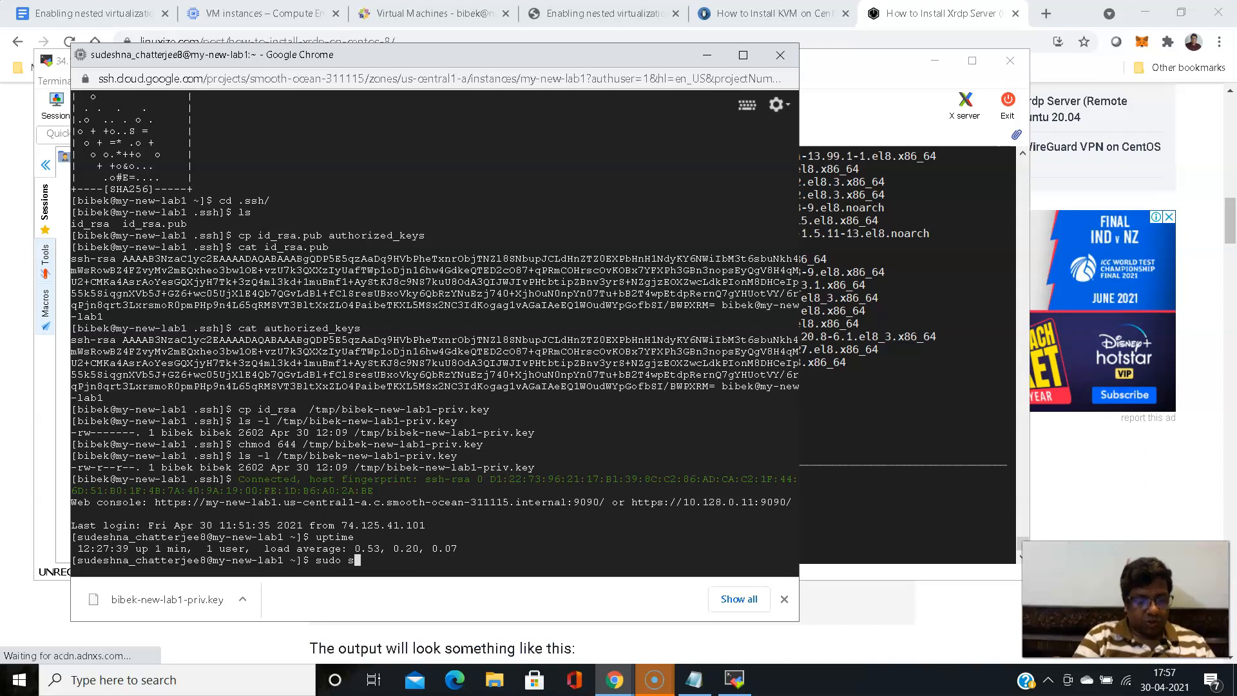
{"action": "type", "text": "-"}
{"action": "key", "text": "Return"}
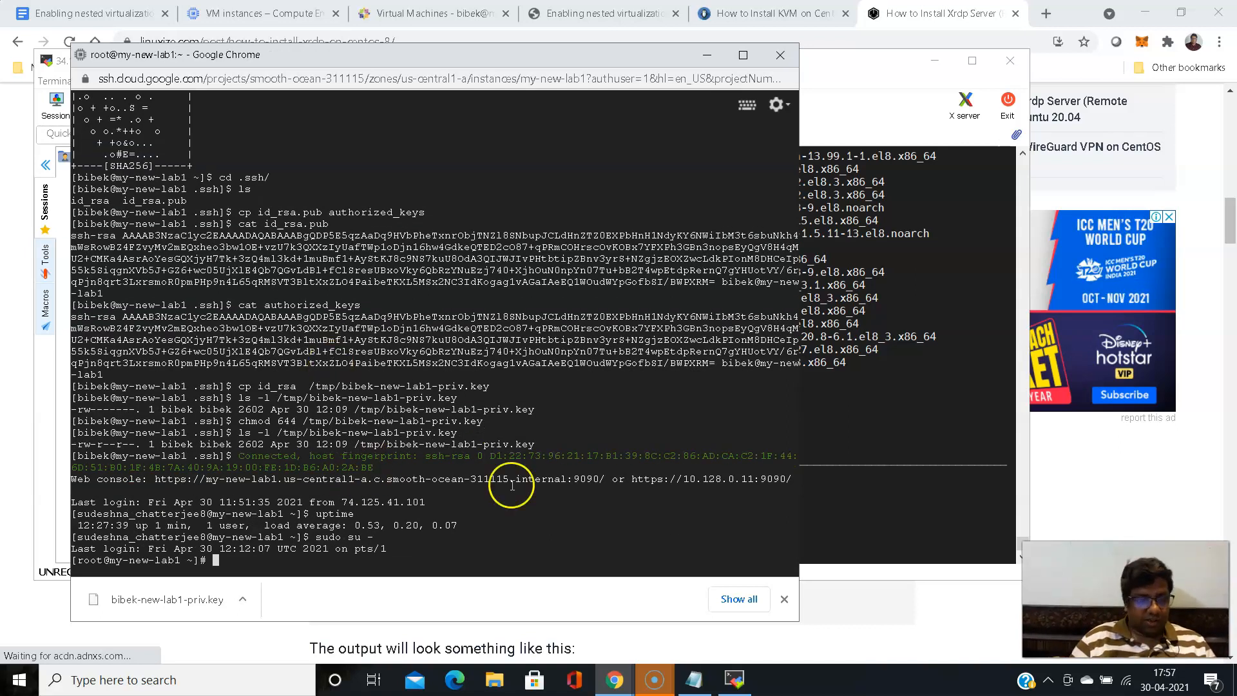
- Return to MobaXterm, restart the stopped SSH session, and become root with "sudo su -"
{"action": "left_click", "coordinate": [735, 680]}
{"action": "left_click", "coordinate": [522, 417]}
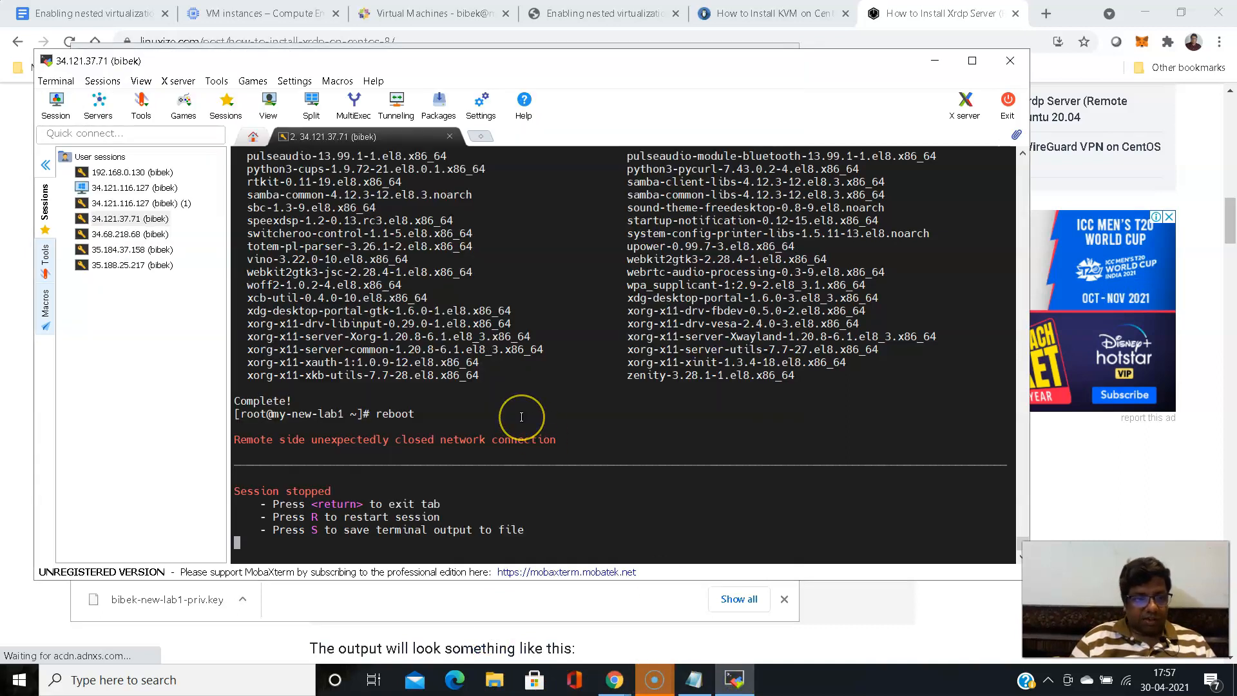
{"action": "key", "text": "r"}
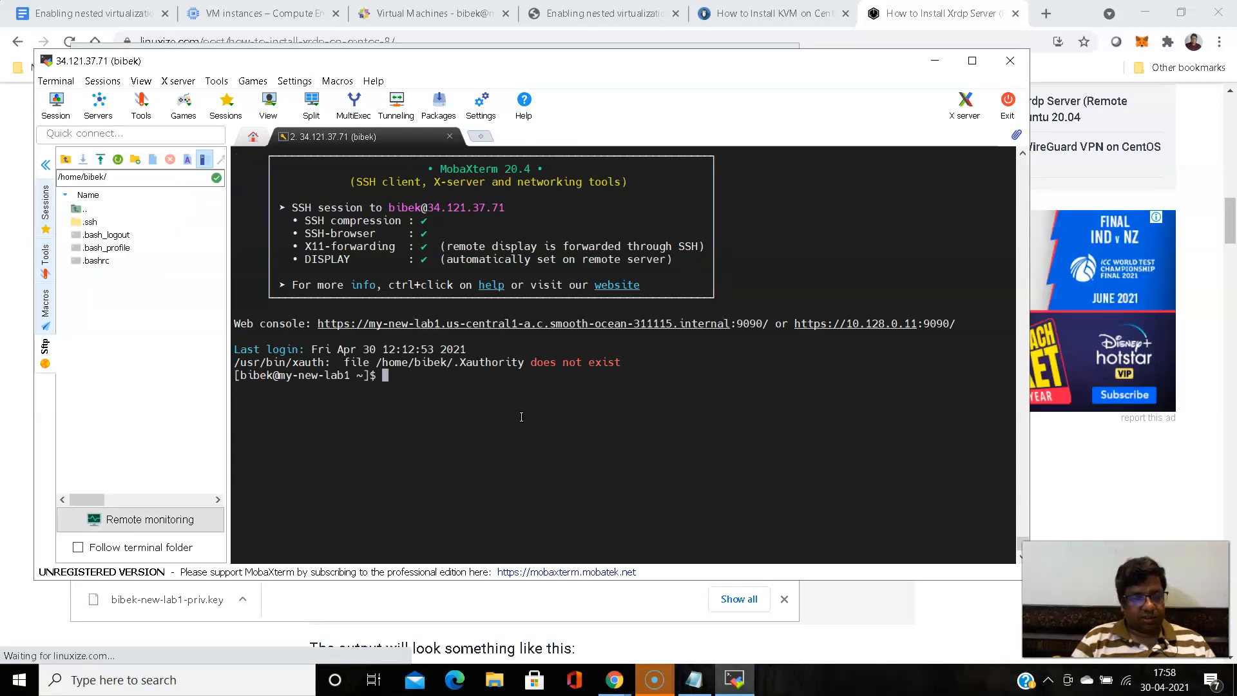
{"action": "type", "text": "sudo s"}
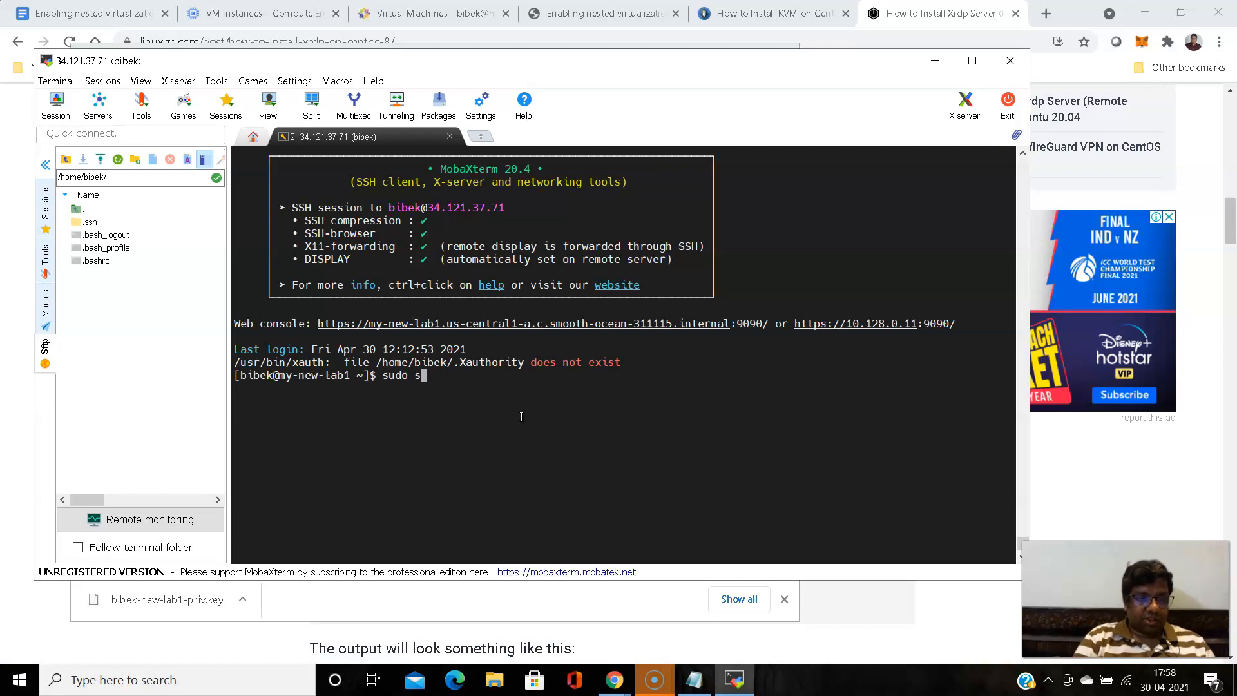
{"action": "type", "text": "u -"}
{"action": "key", "text": "Return"}
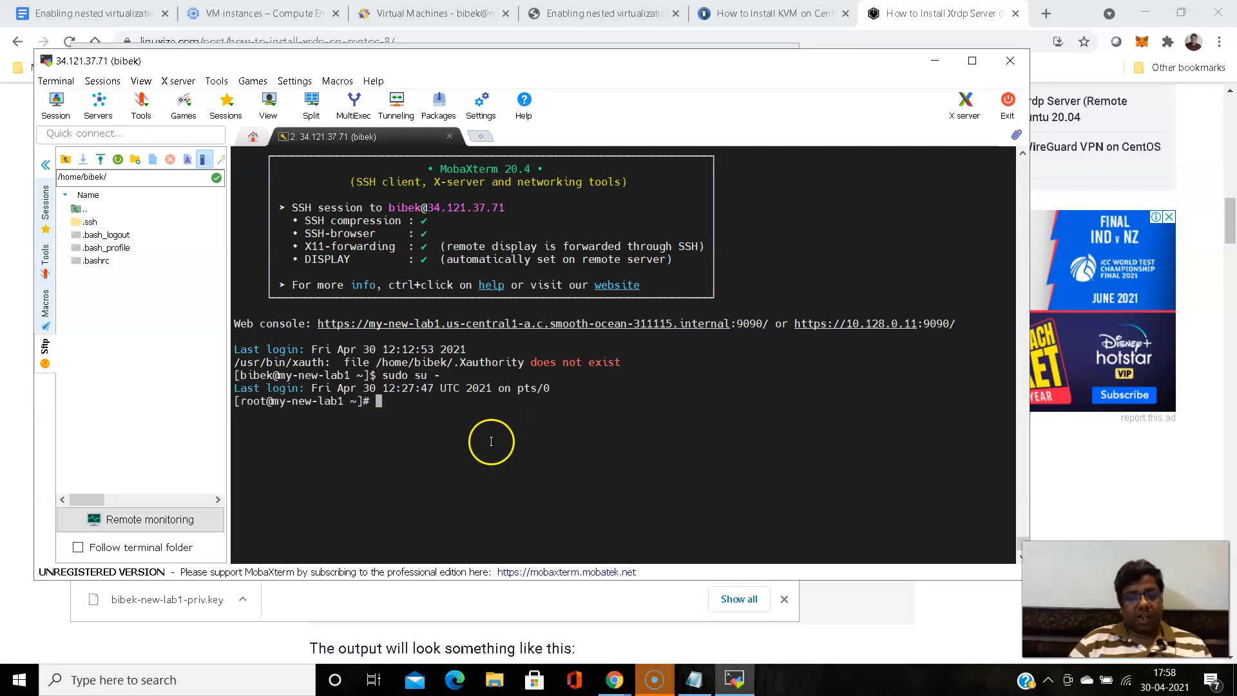
- Switch to the Linuxize article in Chrome and copy the command "dnf install epel-release" without its sudo prefix
{"action": "left_click", "coordinate": [622, 690]}
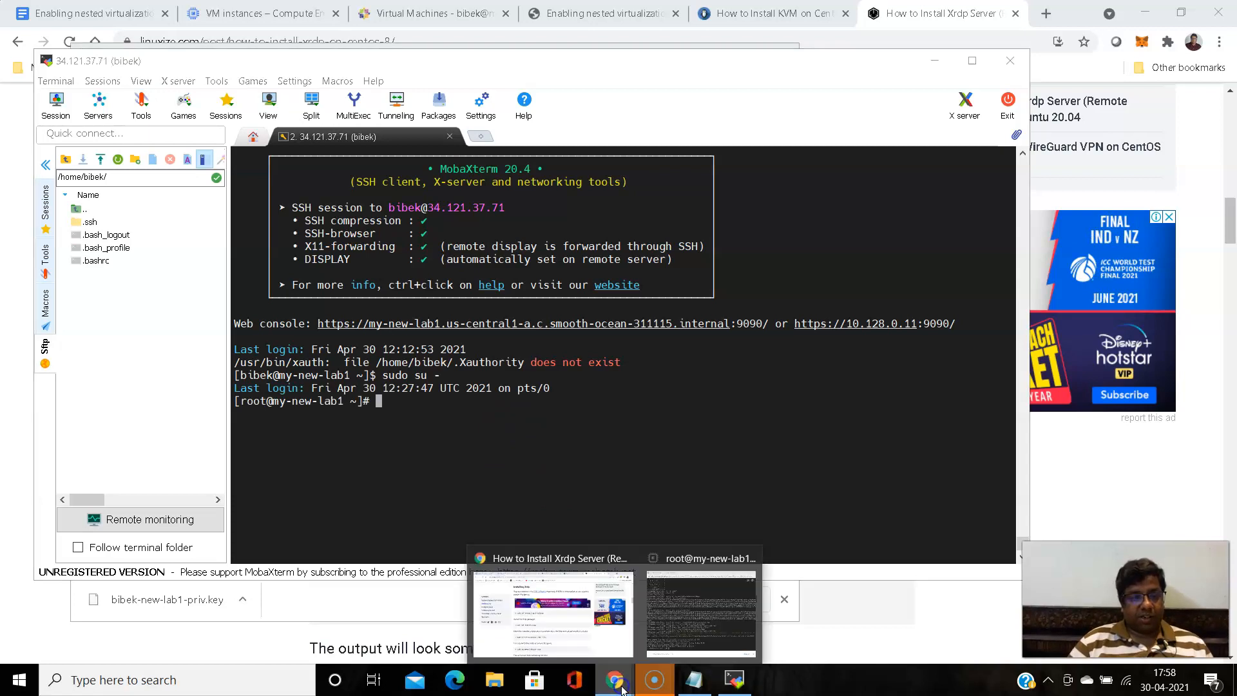
{"action": "left_click", "coordinate": [602, 638]}
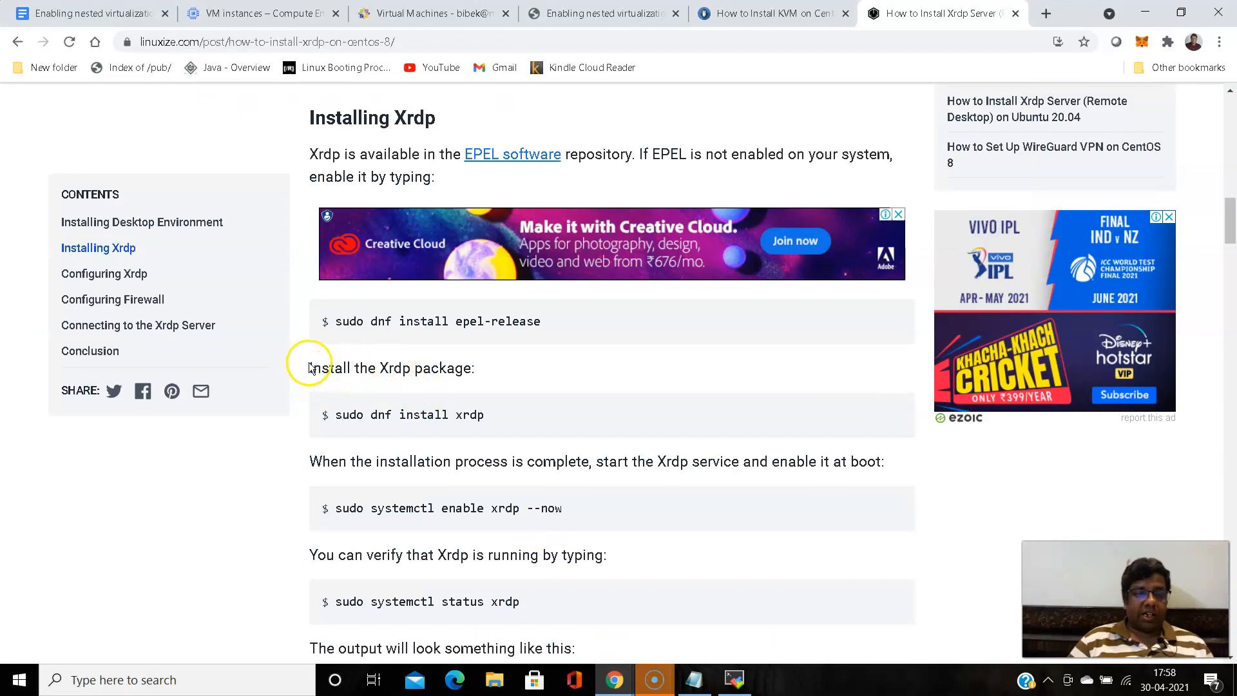
{"action": "left_click_drag", "start_coordinate": [311, 369], "coordinate": [484, 373]}
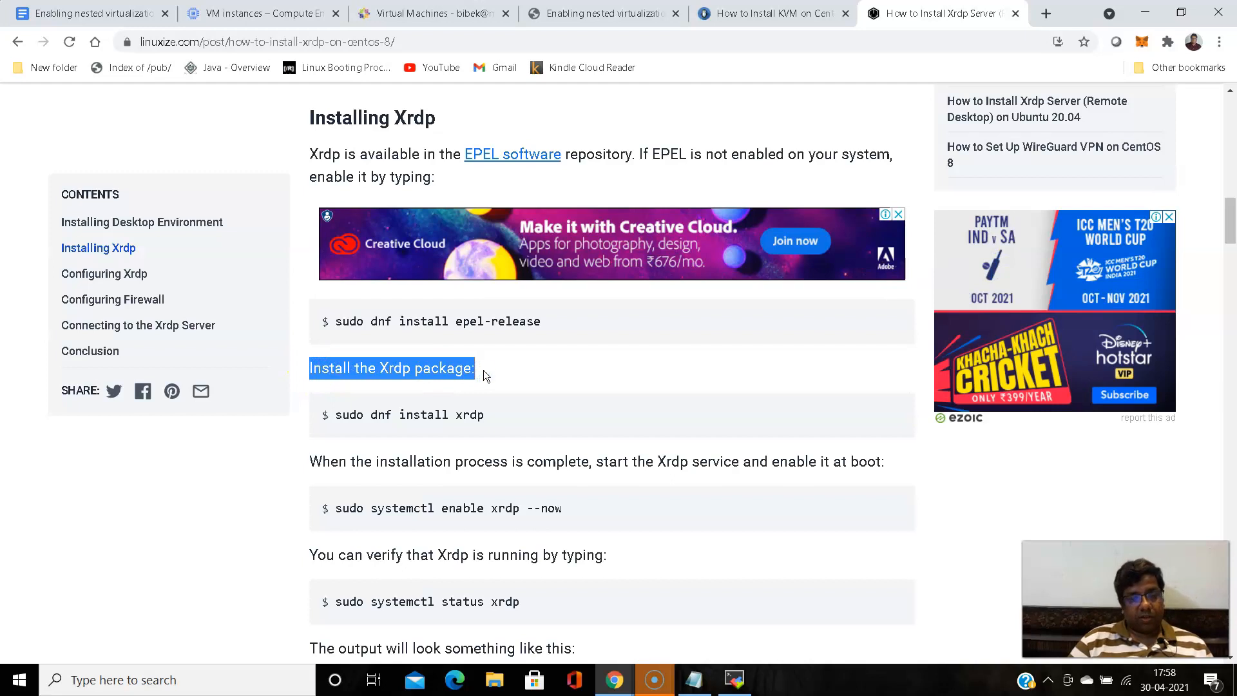
{"action": "left_click", "coordinate": [484, 374]}
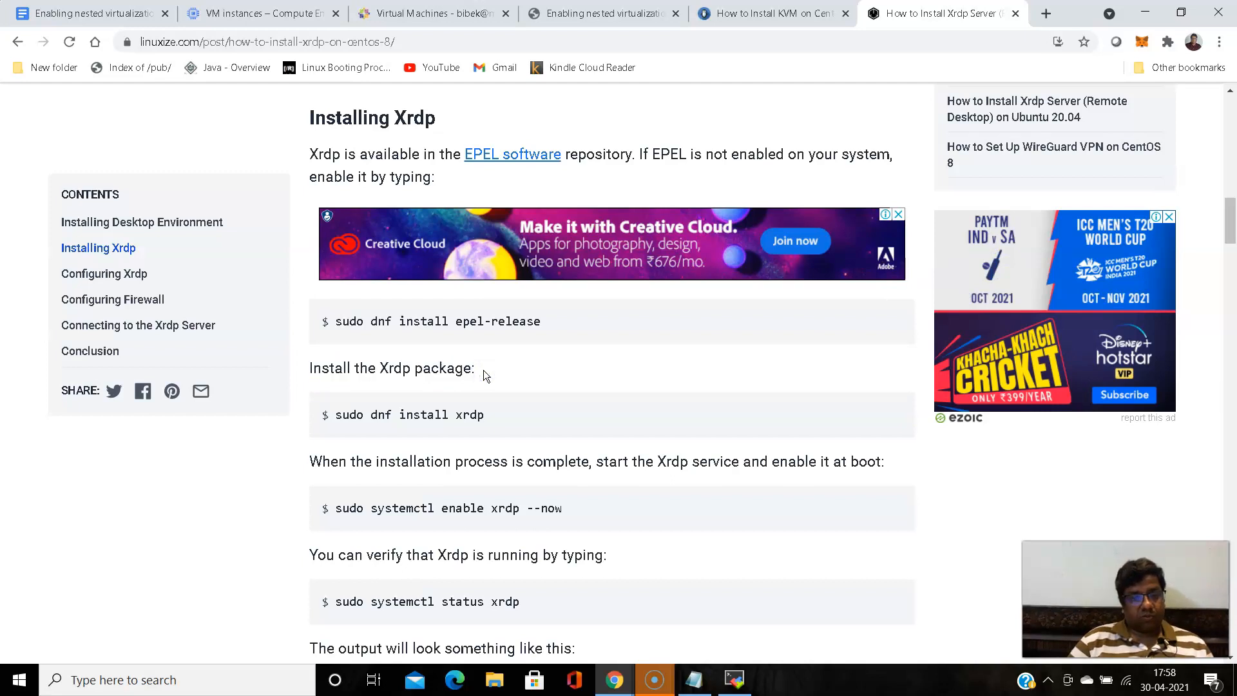
{"action": "left_click_drag", "start_coordinate": [369, 321], "coordinate": [561, 318]}
{"action": "right_click", "coordinate": [540, 320]}
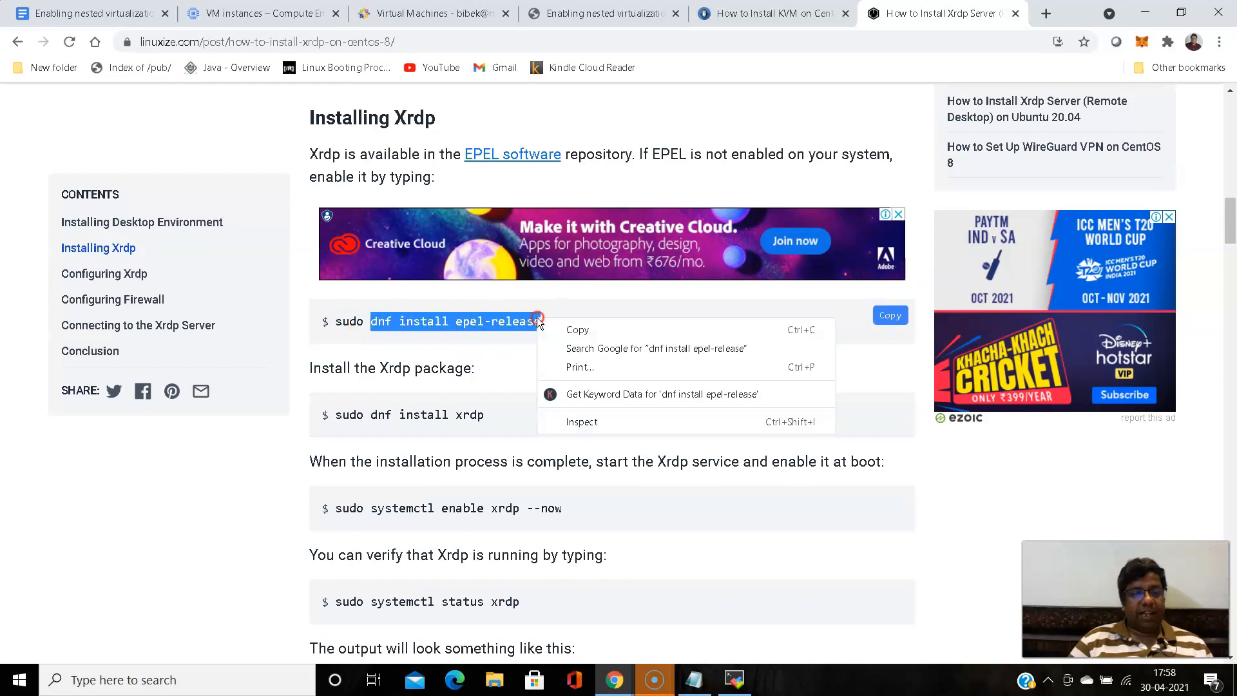
{"action": "left_click", "coordinate": [583, 332]}
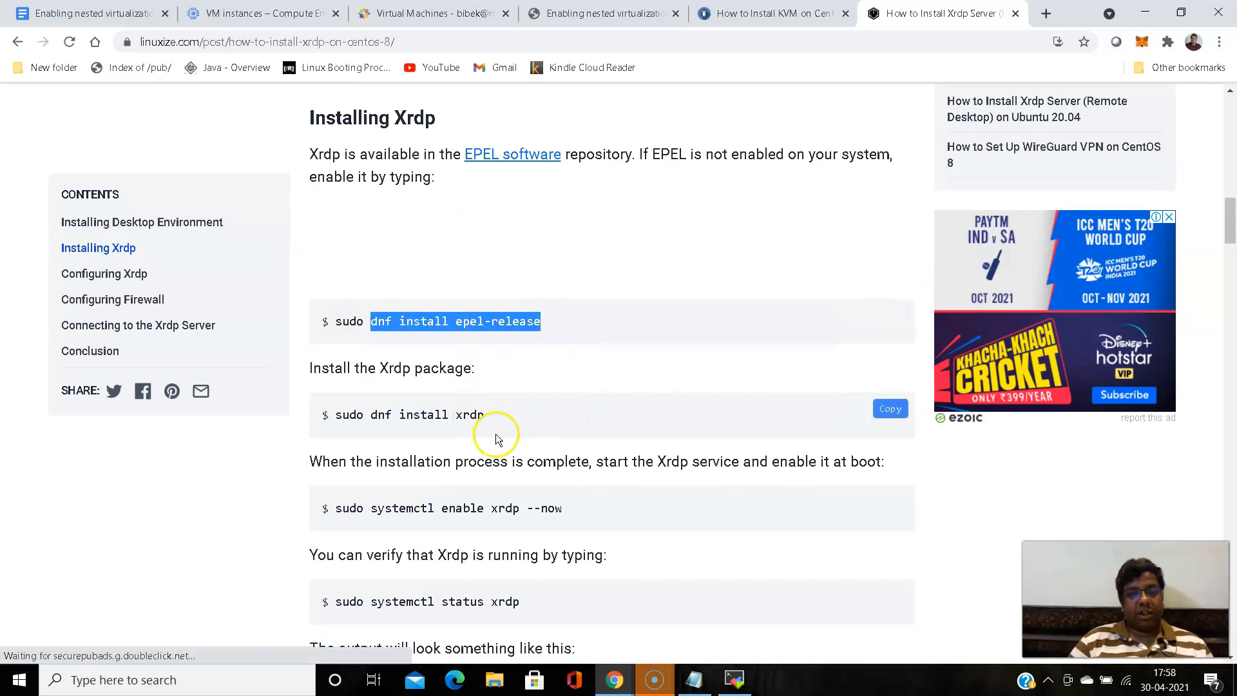
- Paste and run "dnf install epel-release" in the MobaXterm root terminal, accepting the transaction with y
{"action": "left_click", "coordinate": [1148, 14]}
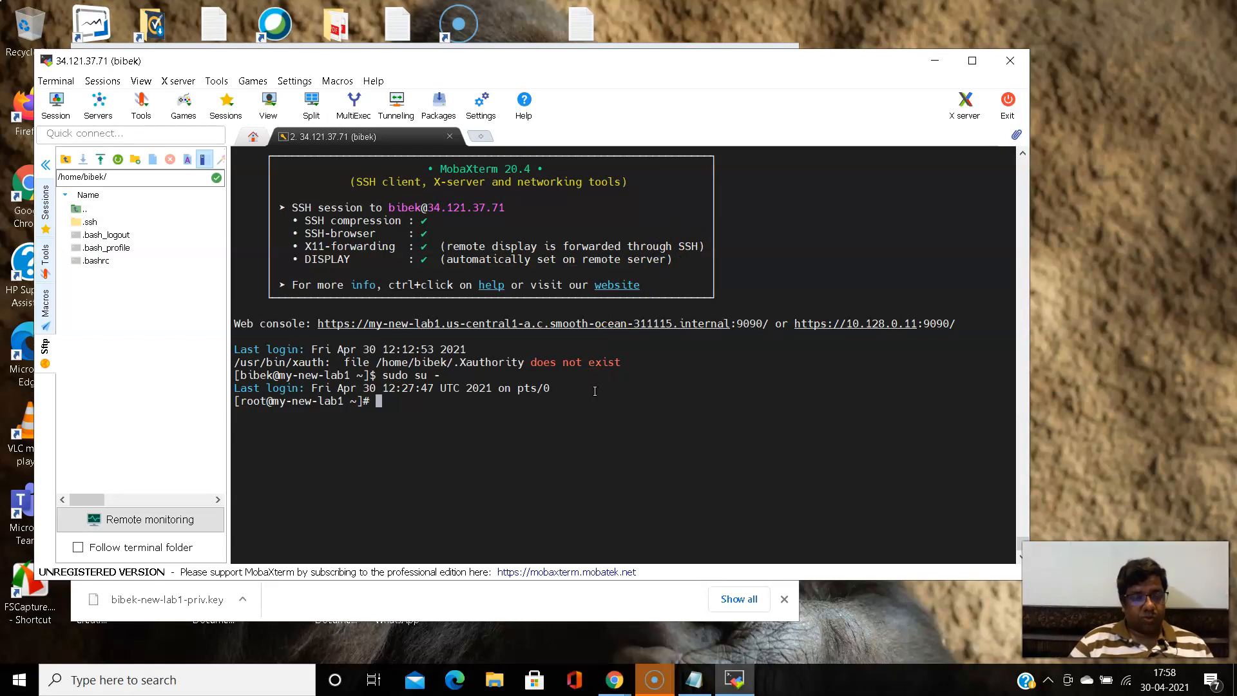
{"action": "right_click", "coordinate": [625, 377]}
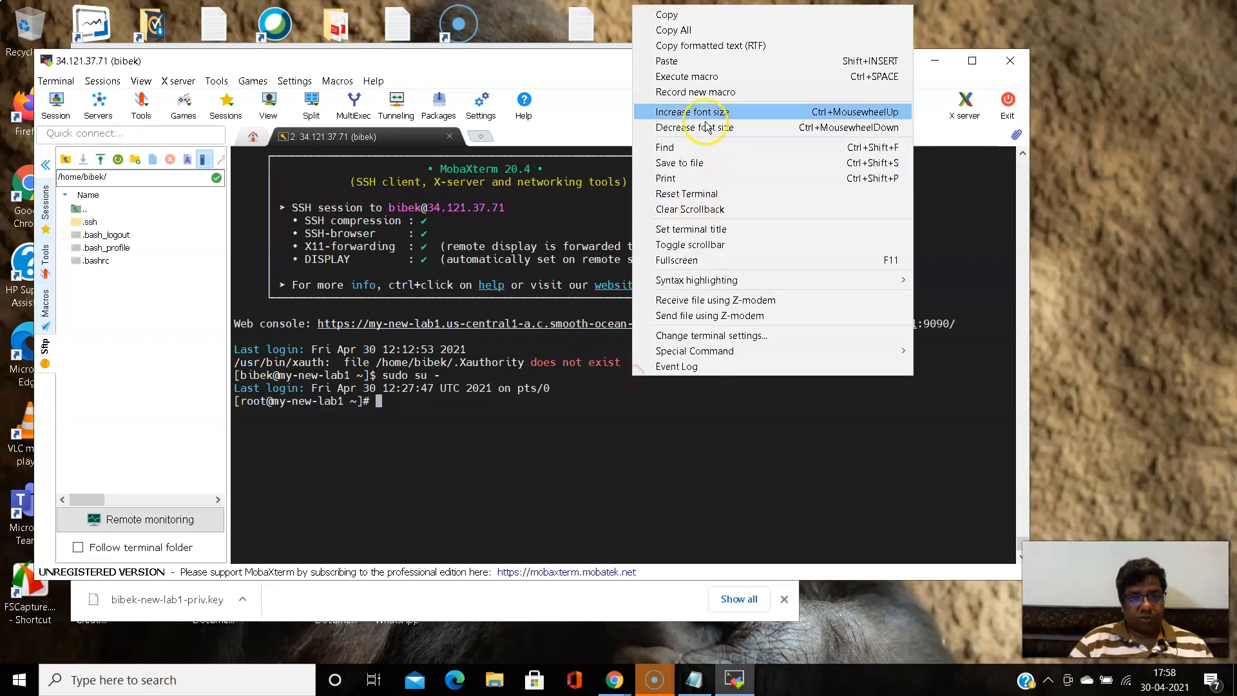
{"action": "left_click", "coordinate": [707, 62]}
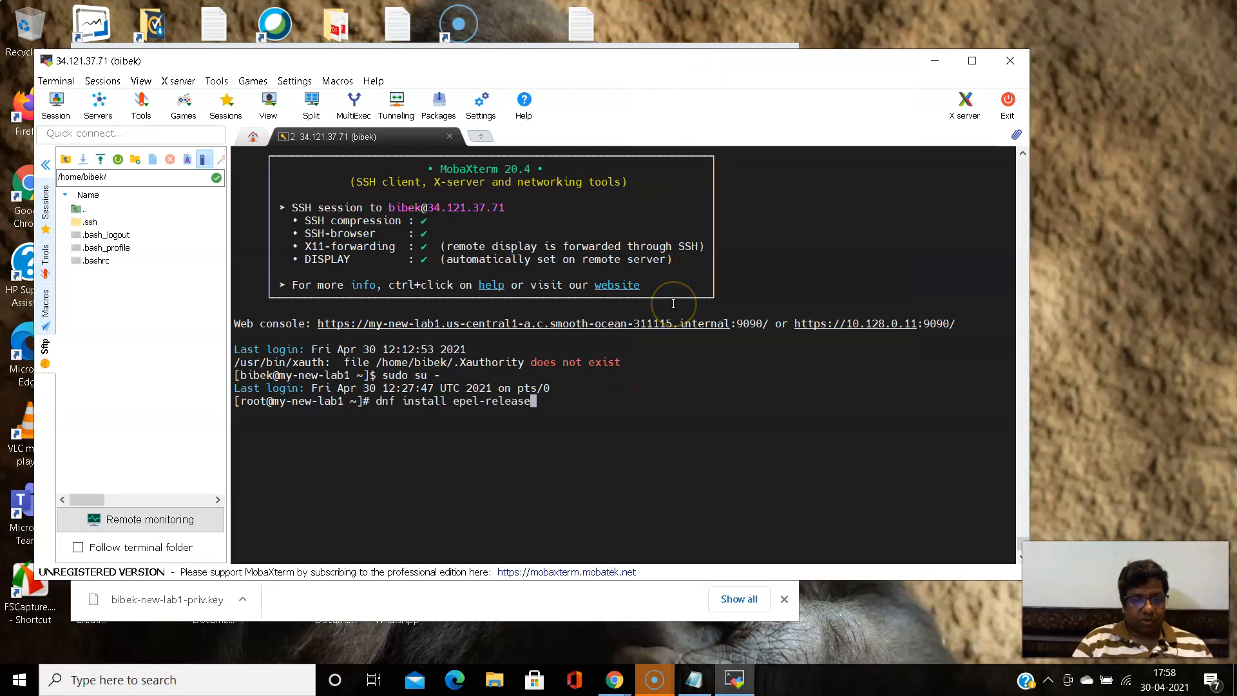
{"action": "key", "text": "Return"}
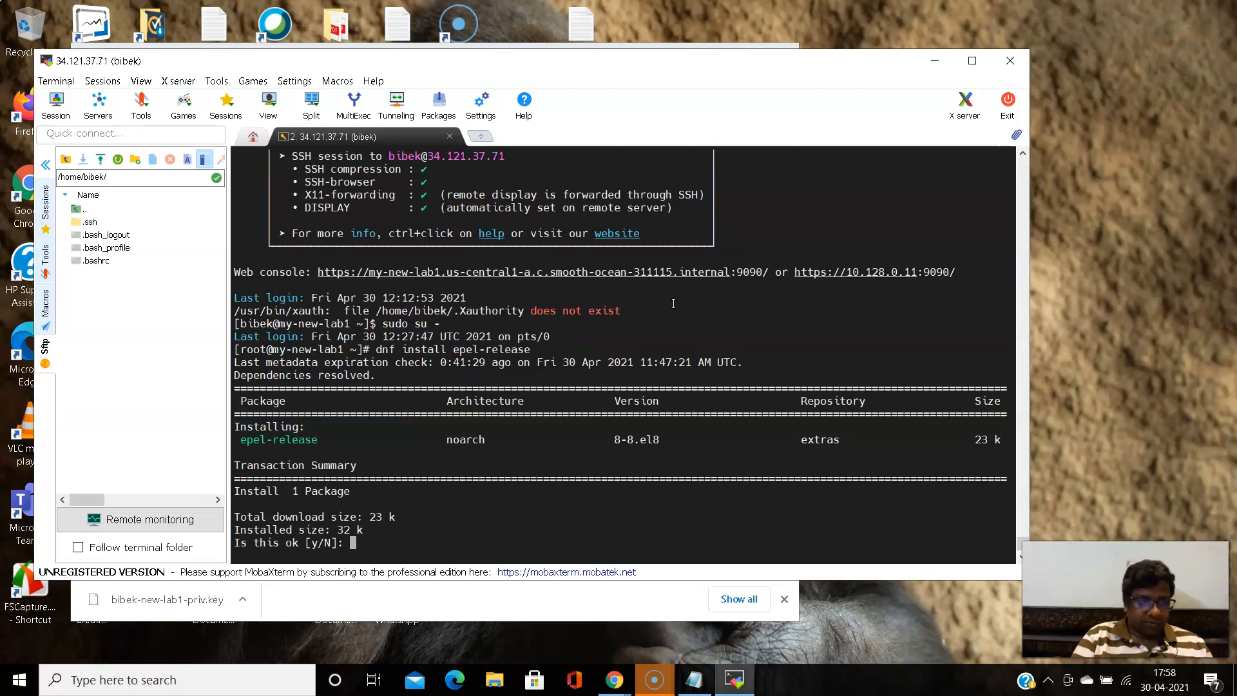
{"action": "type", "text": "y"}
{"action": "key", "text": "Return"}
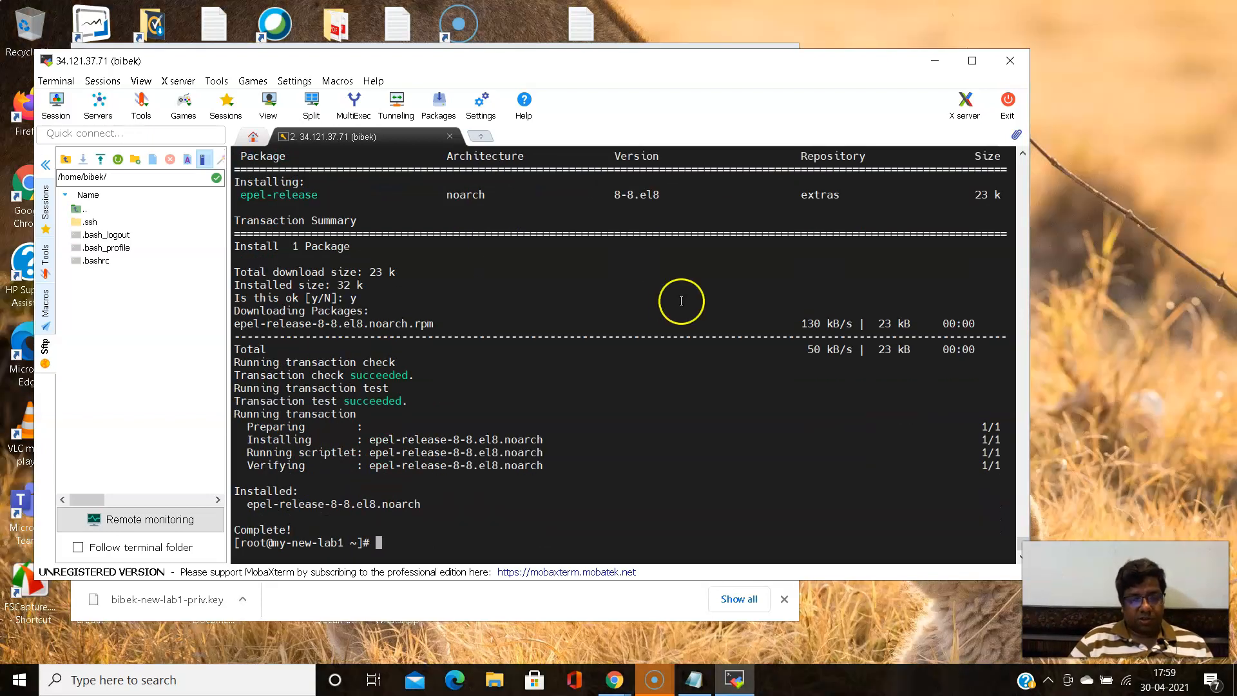
- Switch to the Linuxize article in Chrome and copy the command "dnf install xrdp" without its sudo prefix
{"action": "mouse_move", "coordinate": [614, 680]}
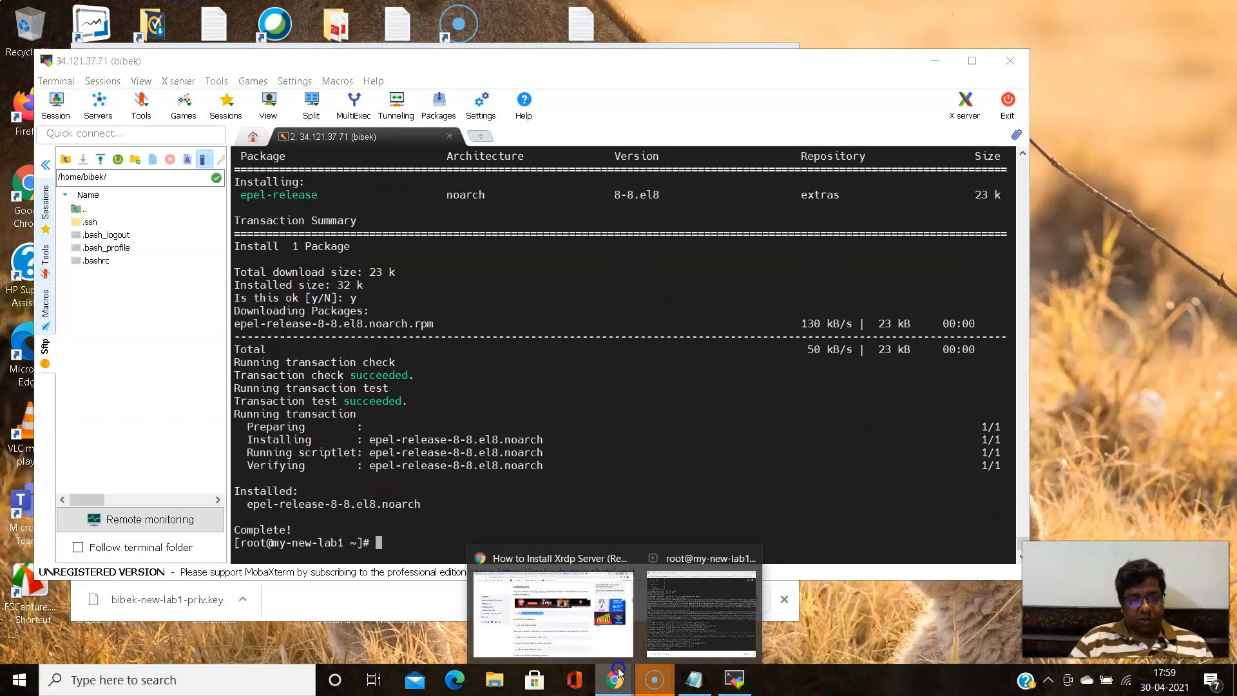
{"action": "left_click", "coordinate": [560, 633]}
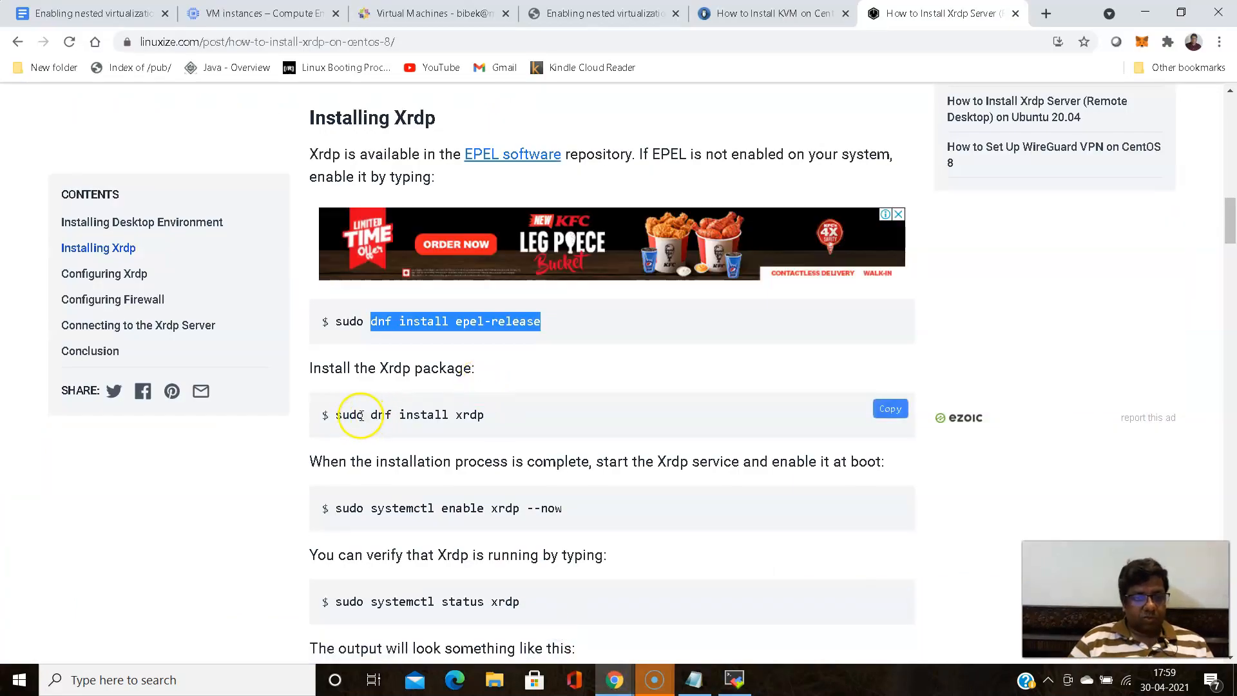
{"action": "left_click_drag", "start_coordinate": [371, 415], "coordinate": [494, 419]}
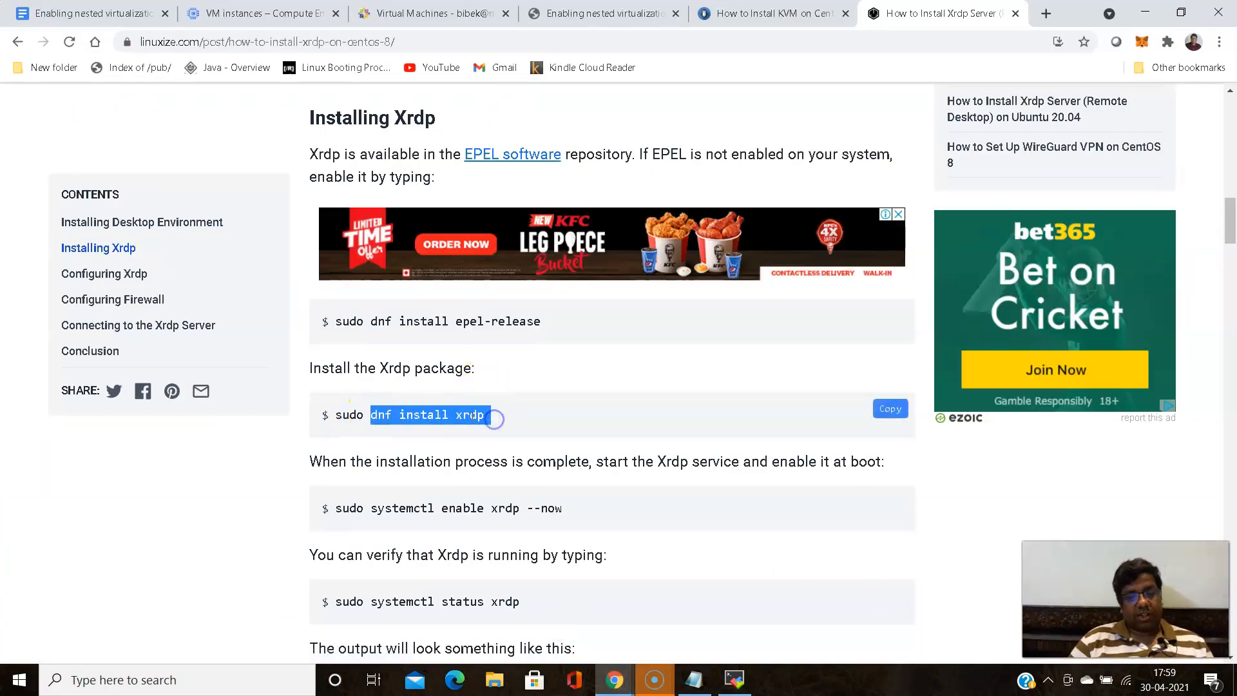
{"action": "right_click", "coordinate": [494, 419]}
{"action": "left_click", "coordinate": [535, 443]}
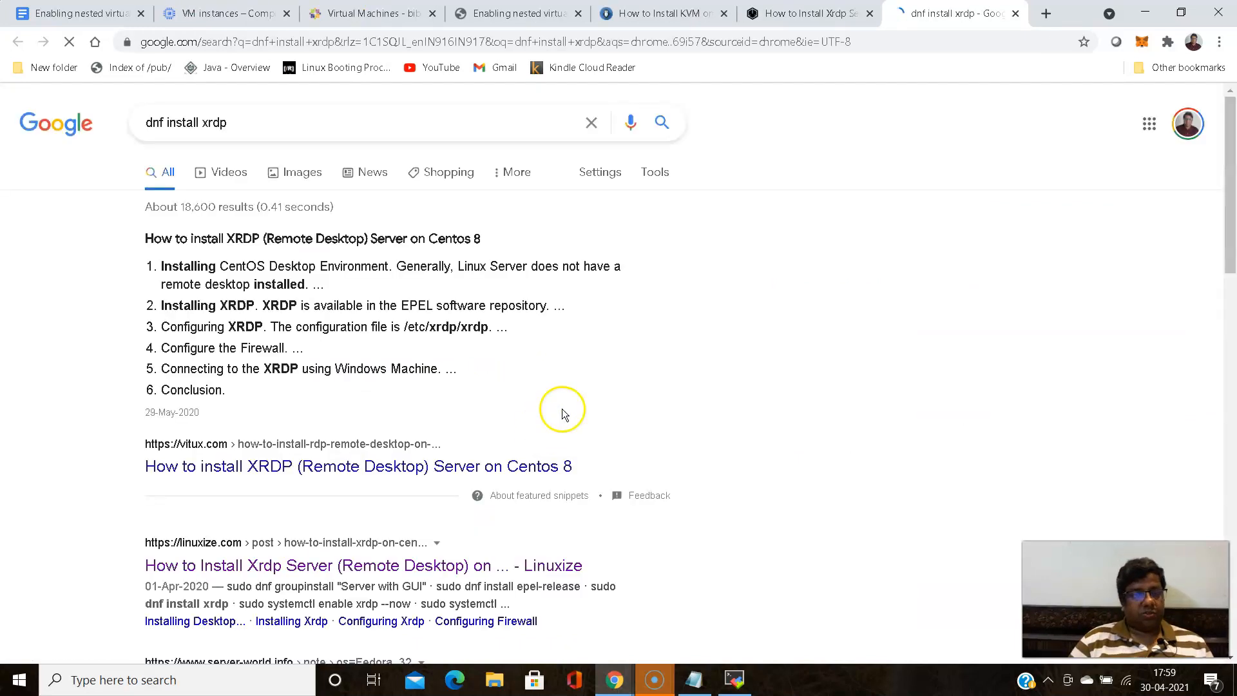
{"action": "left_click", "coordinate": [1016, 13]}
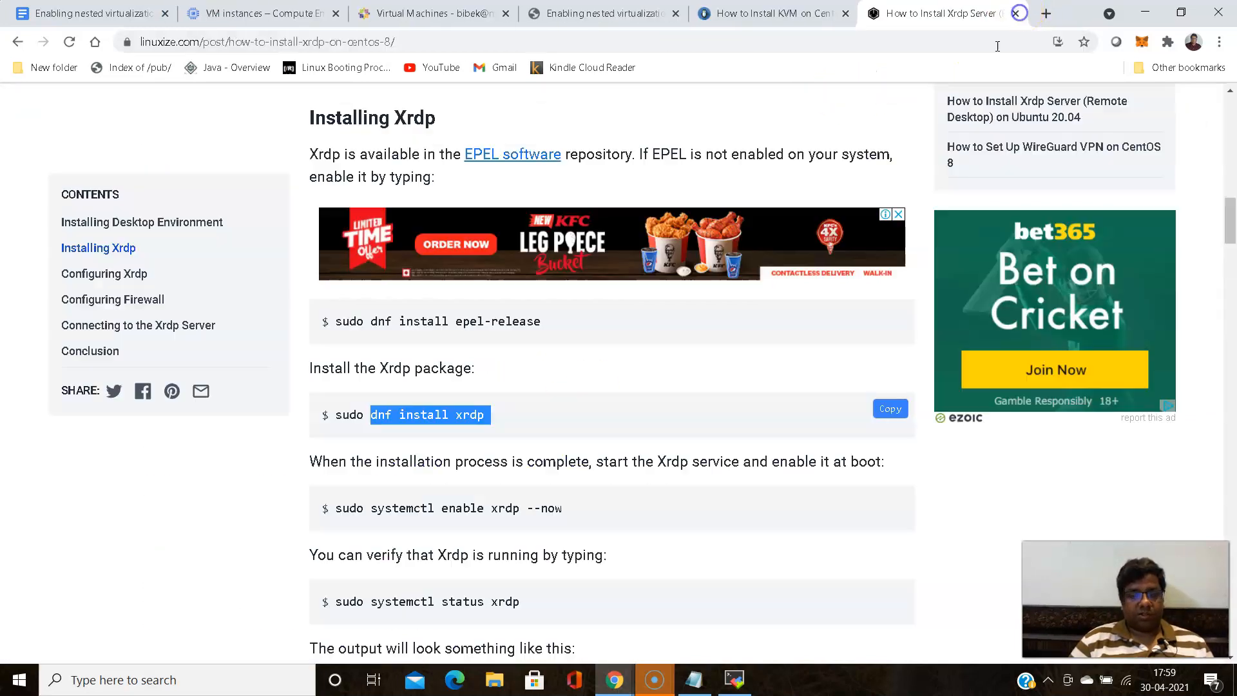
{"action": "right_click", "coordinate": [472, 417]}
{"action": "left_click", "coordinate": [476, 431]}
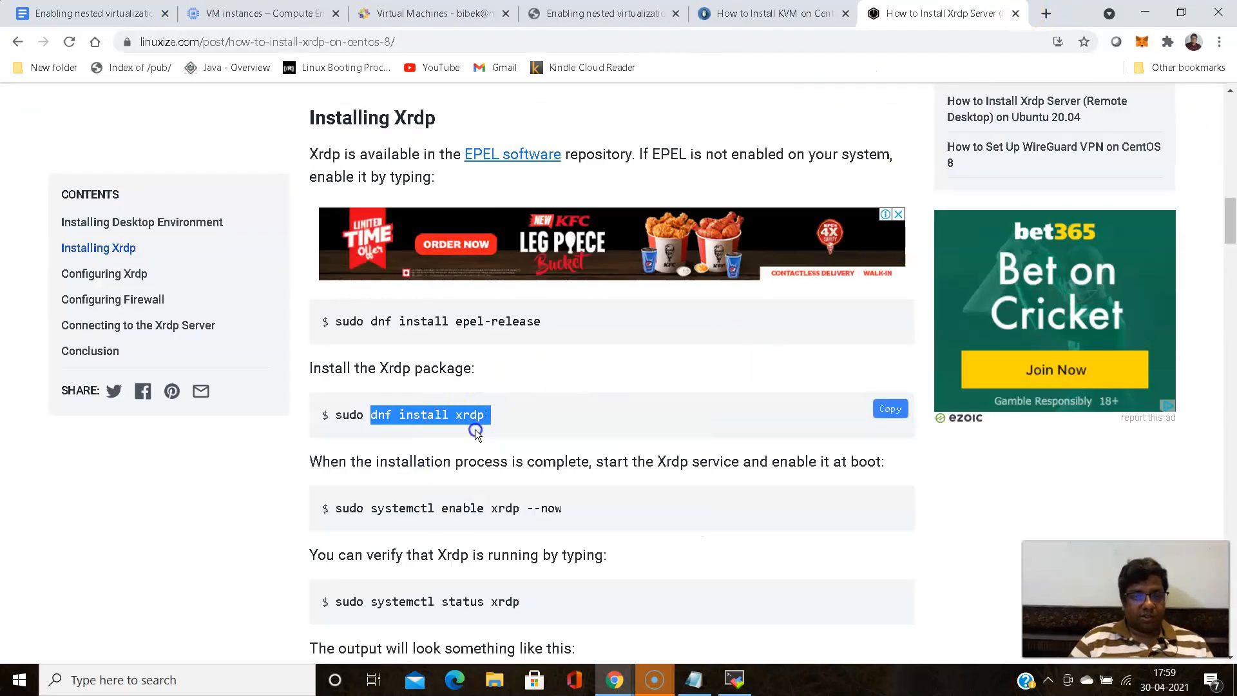
- Return to MobaXterm and run the copied "dnf install xrdp" command in the root terminal
{"action": "left_click", "coordinate": [1149, 15]}
{"action": "right_click", "coordinate": [652, 381]}
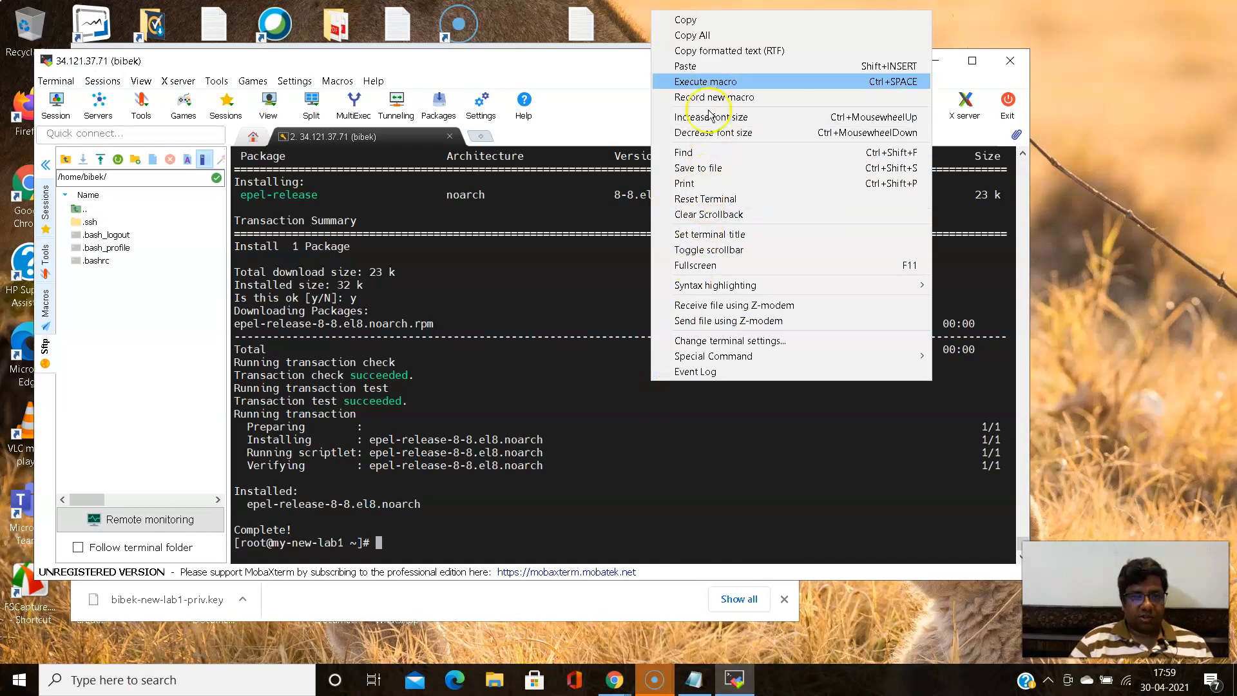
{"action": "left_click", "coordinate": [712, 65]}
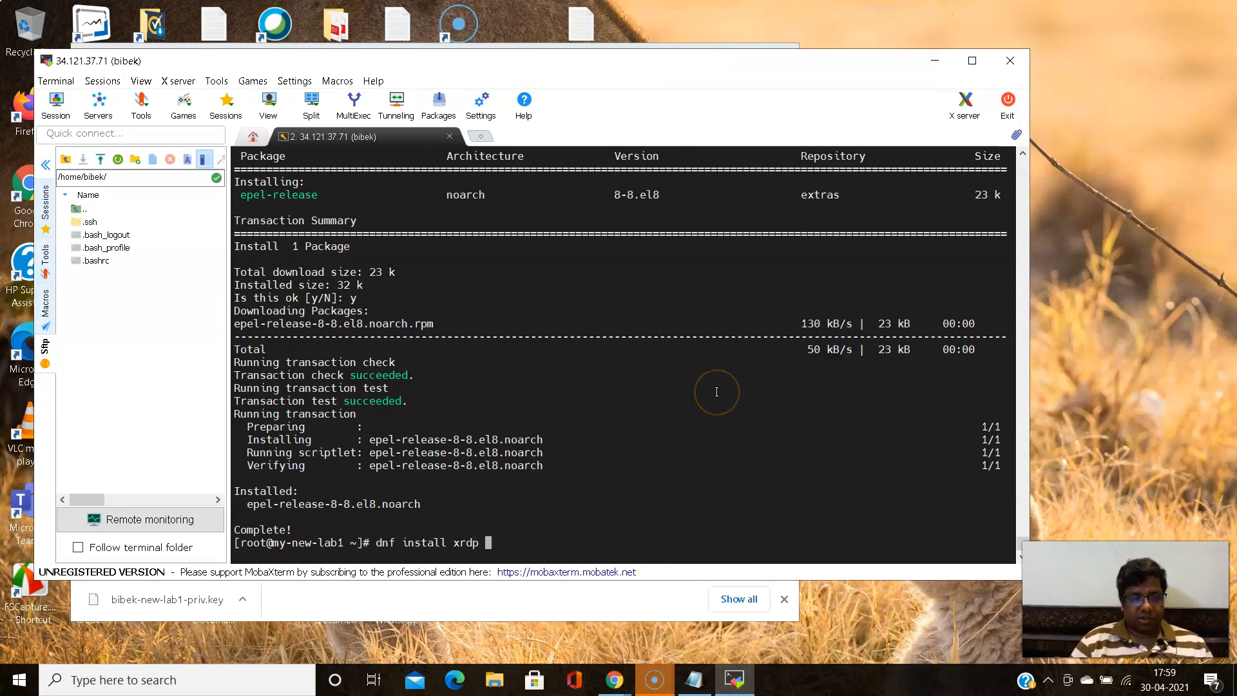
{"action": "key", "text": "Return"}
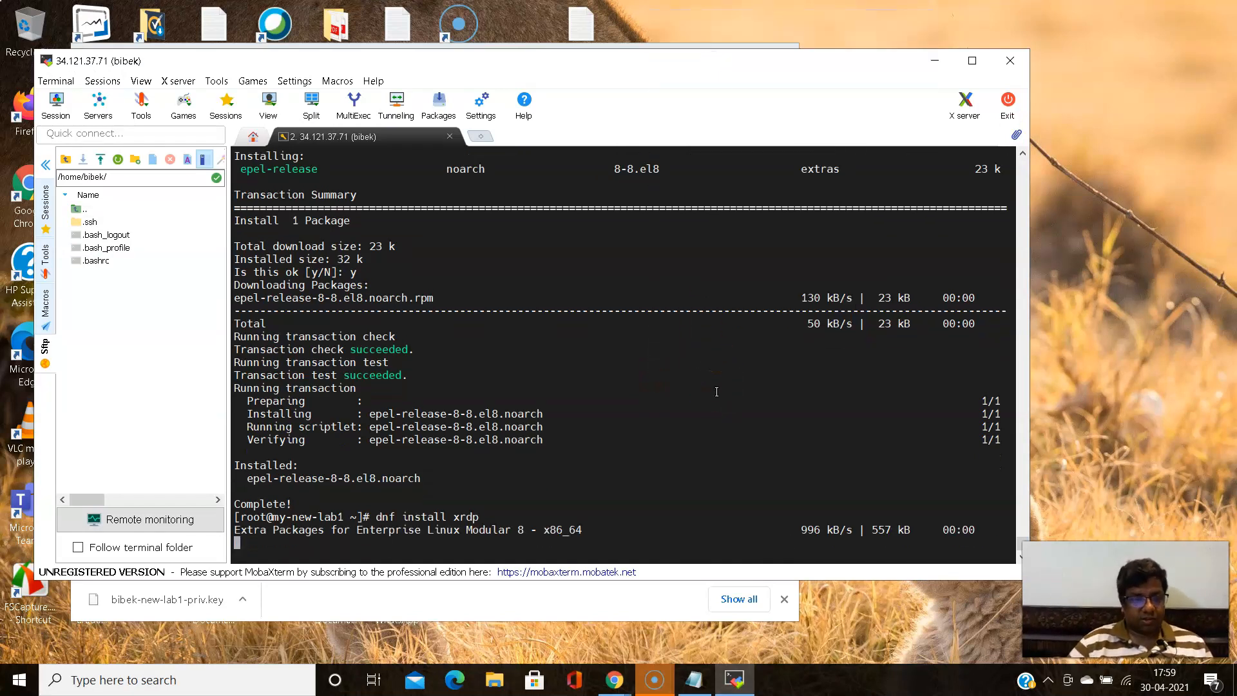
- Switch to the Linuxize article in Chrome and copy "systemctl enable xrdp --now" without its sudo prefix
{"action": "left_click", "coordinate": [615, 681]}
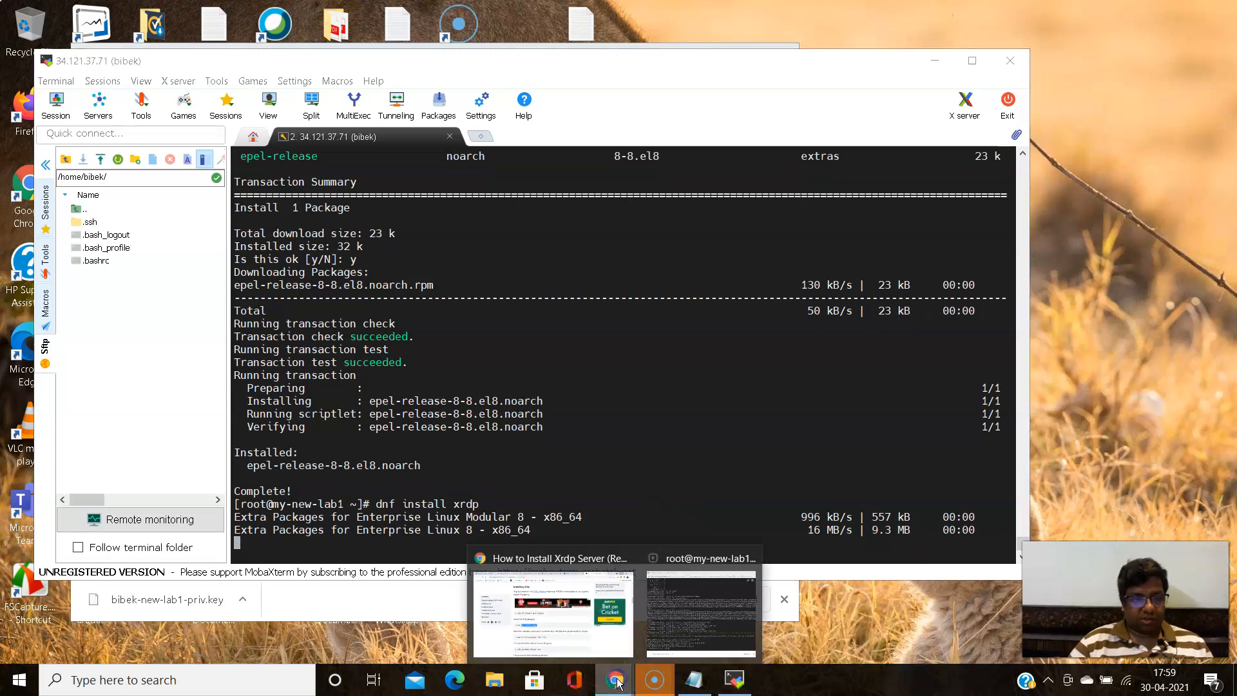
{"action": "left_click", "coordinate": [584, 647]}
{"action": "scroll", "coordinate": [496, 410], "scroll_direction": "down", "scroll_amount": 2}
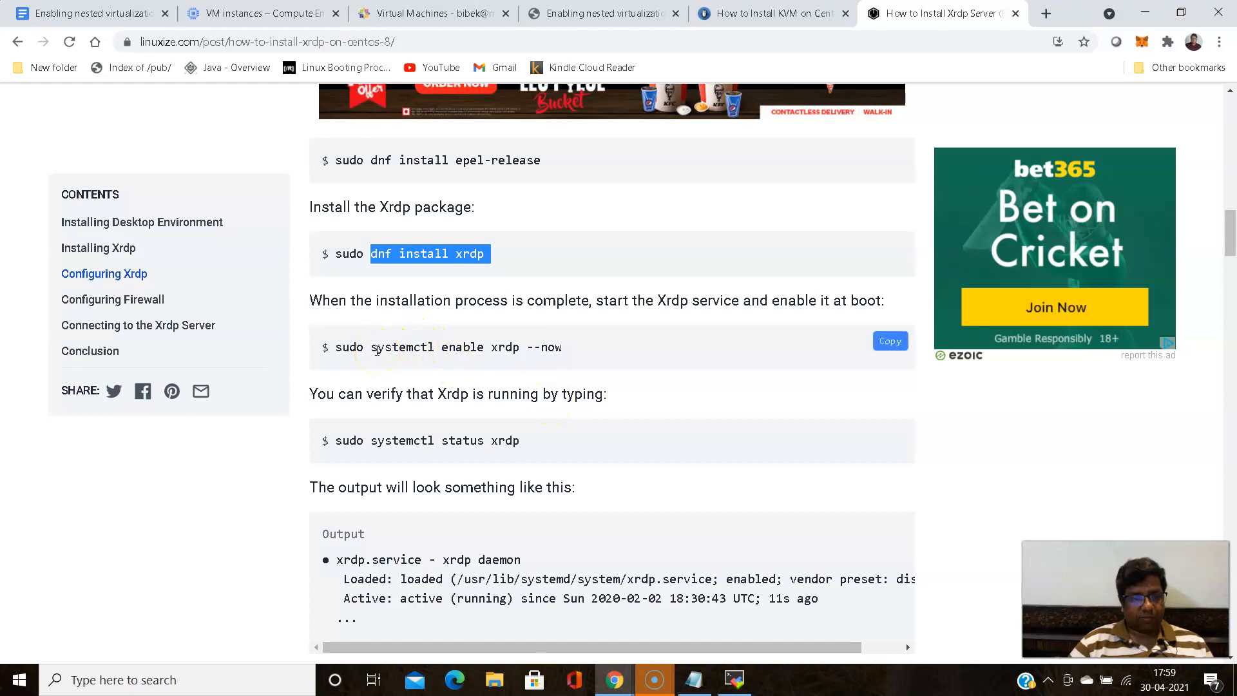
{"action": "left_click_drag", "start_coordinate": [372, 347], "coordinate": [557, 337]}
{"action": "right_click", "coordinate": [557, 338]}
{"action": "left_click", "coordinate": [601, 354]}
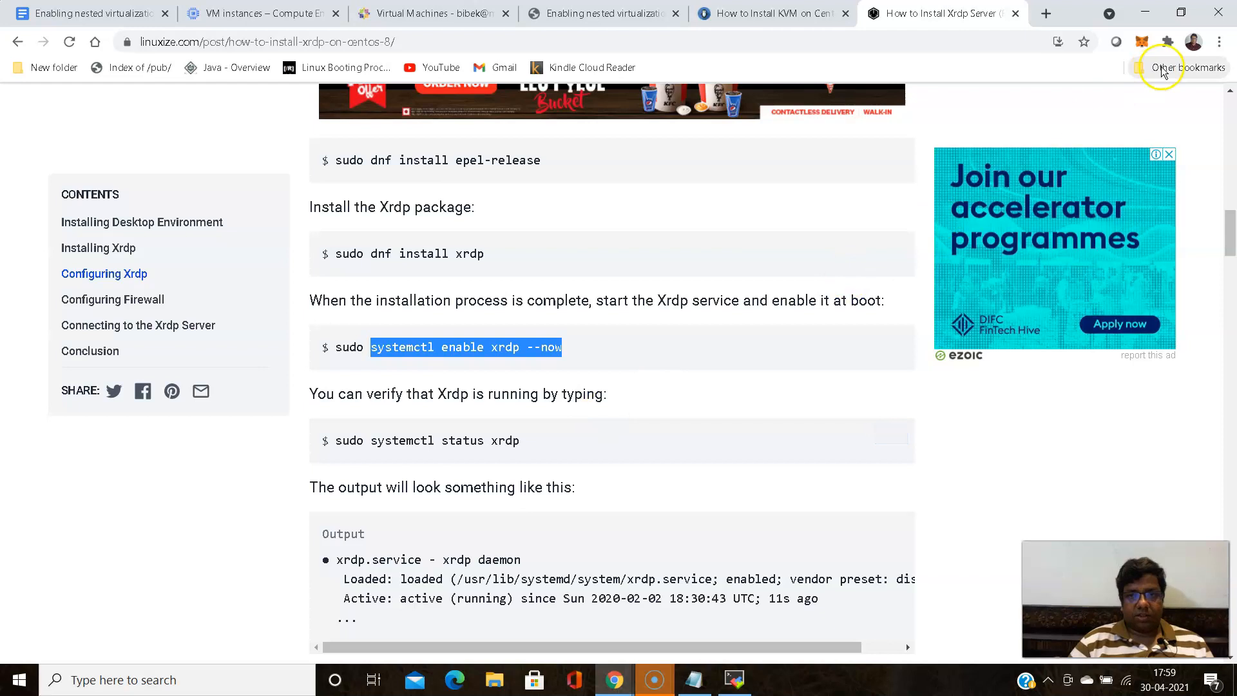
- Return to MobaXterm and accept both the xrdp package installation and the EPEL GPG key import with y
{"action": "left_click", "coordinate": [1146, 13]}
{"action": "left_click", "coordinate": [669, 406]}
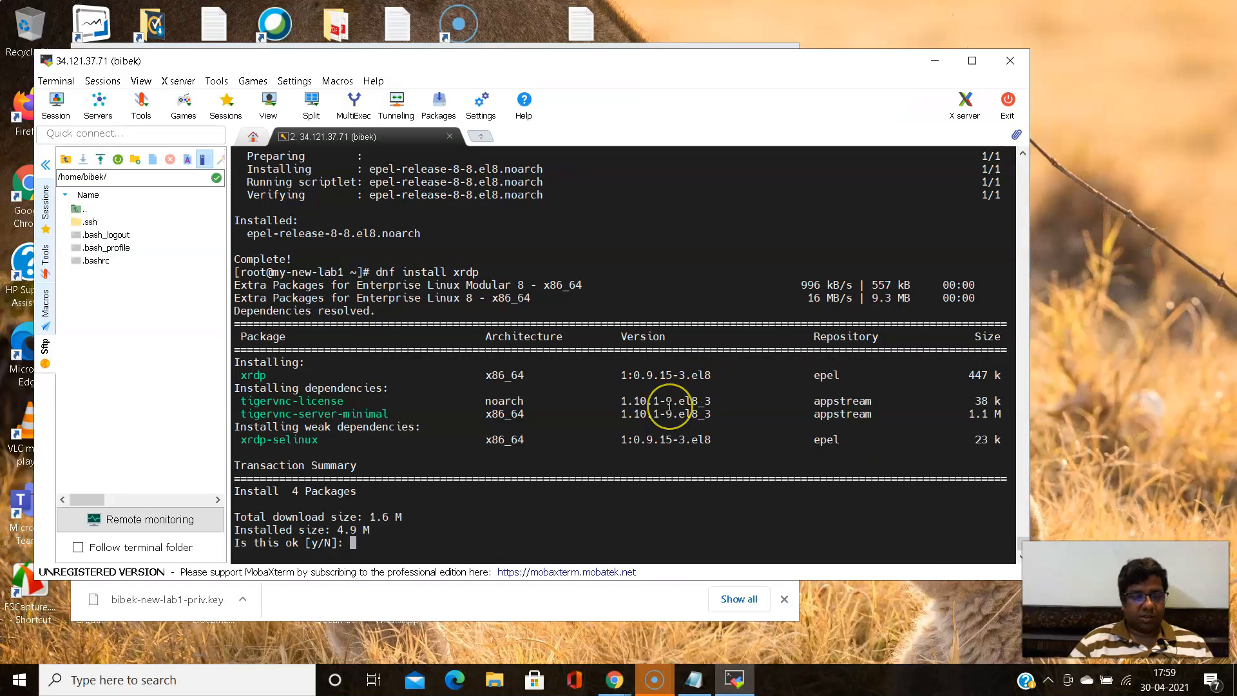
{"action": "type", "text": "y"}
{"action": "key", "text": "Return"}
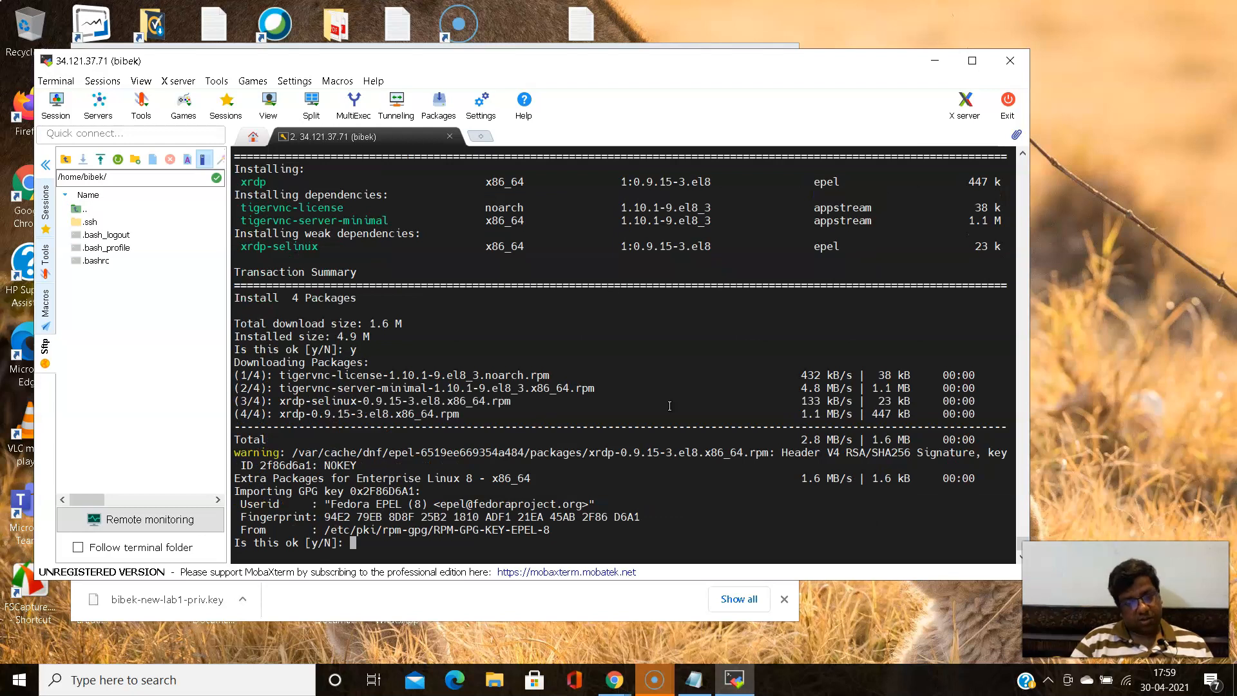
{"action": "type", "text": "y"}
{"action": "key", "text": "Return"}
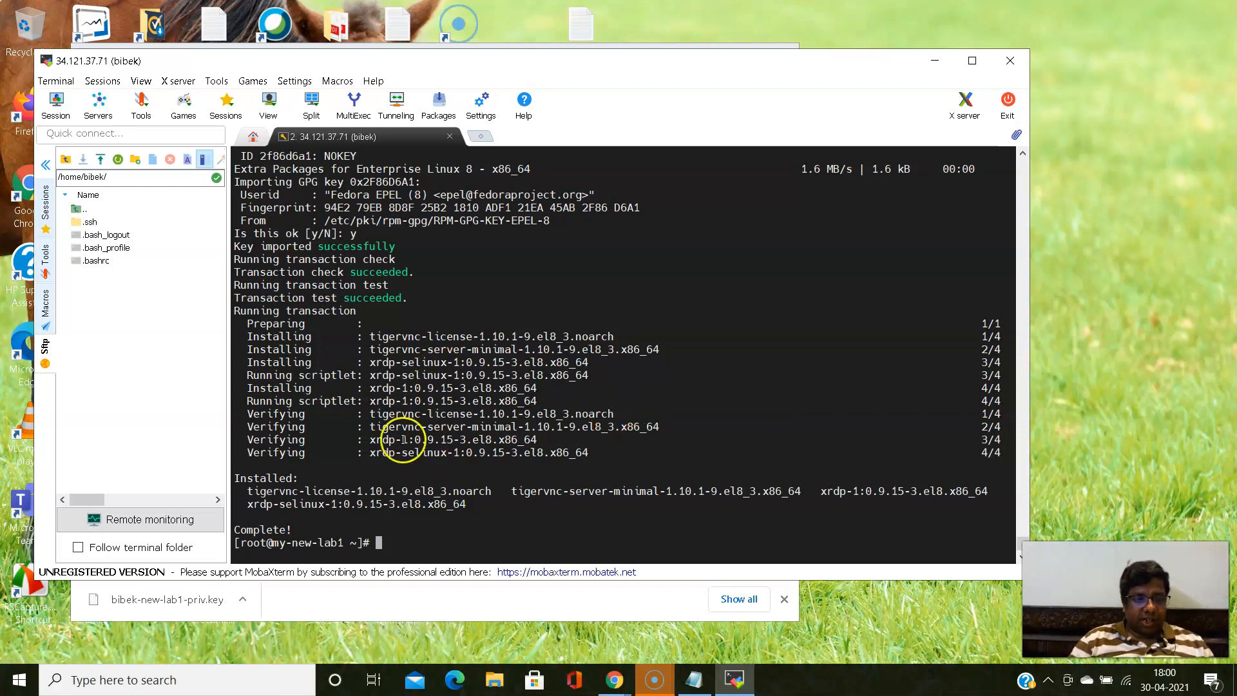
- Switch to the Linuxize article in Chrome and copy "systemctl status xrdp" without its sudo prefix
{"action": "mouse_move", "coordinate": [614, 680]}
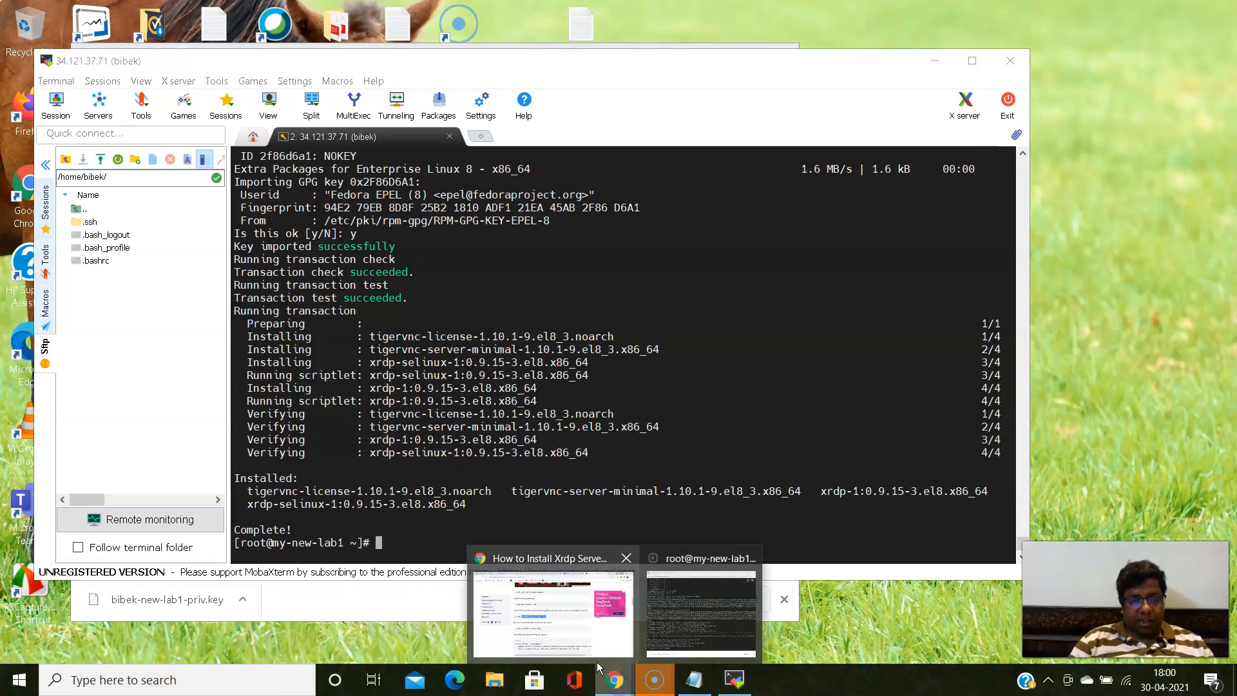
{"action": "left_click", "coordinate": [580, 632]}
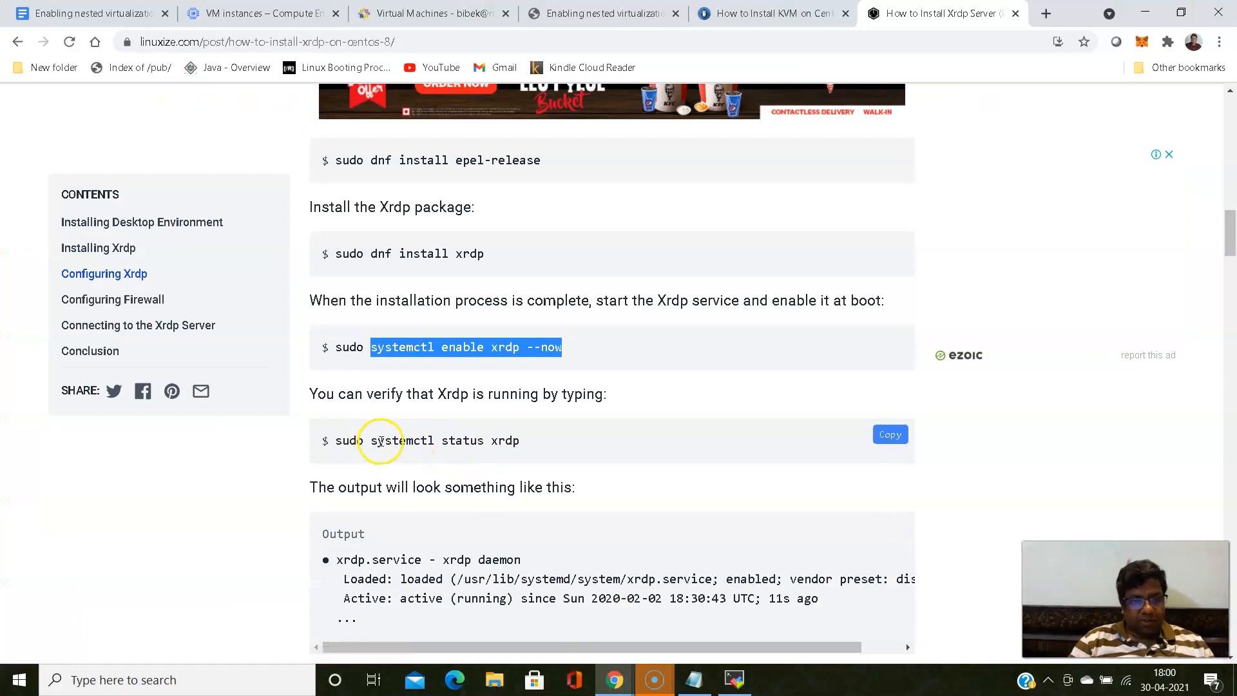
{"action": "left_click_drag", "start_coordinate": [371, 441], "coordinate": [532, 430]}
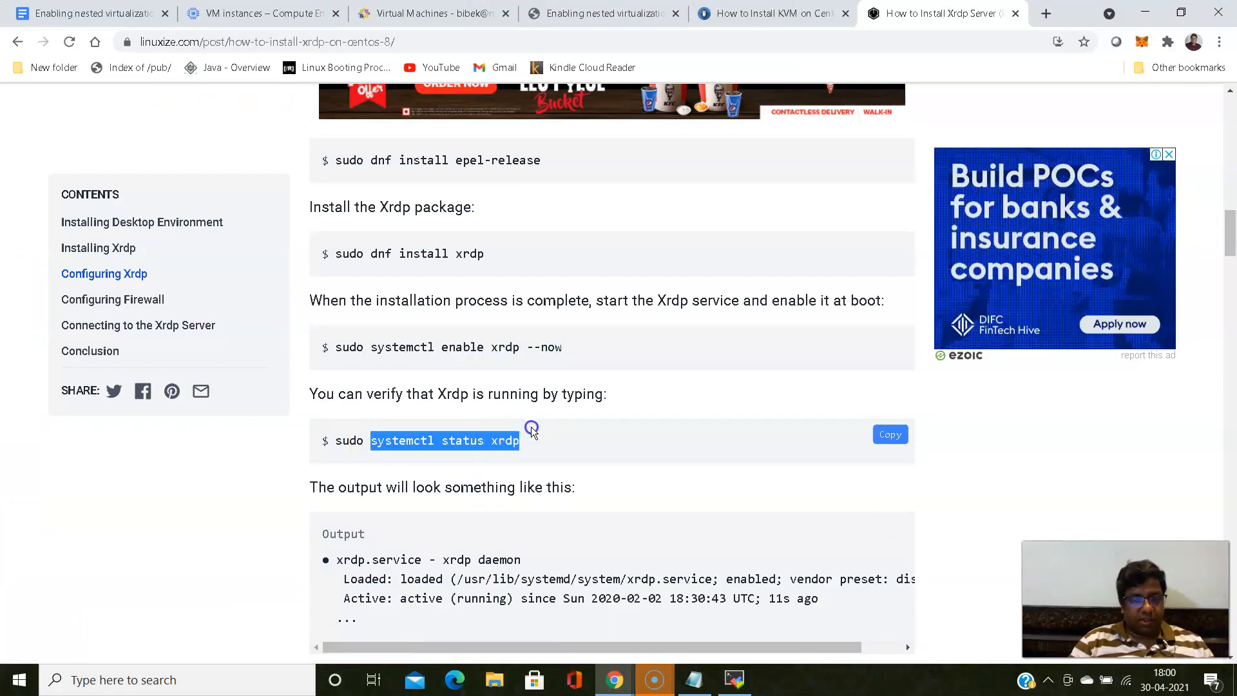
{"action": "right_click", "coordinate": [533, 431]}
{"action": "left_click", "coordinate": [540, 445]}
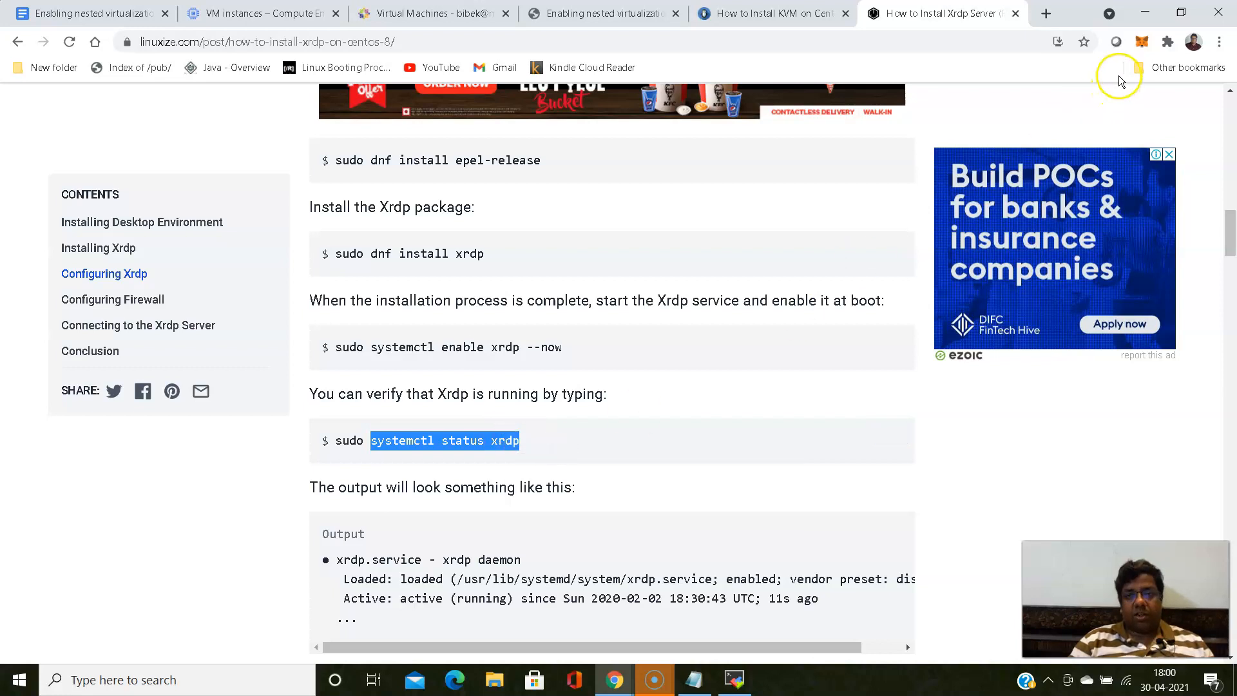
- Return to MobaXterm and paste and run "systemctl status xrdp" to check the Xrdp service
{"action": "left_click", "coordinate": [1145, 12]}
{"action": "right_click", "coordinate": [579, 419]}
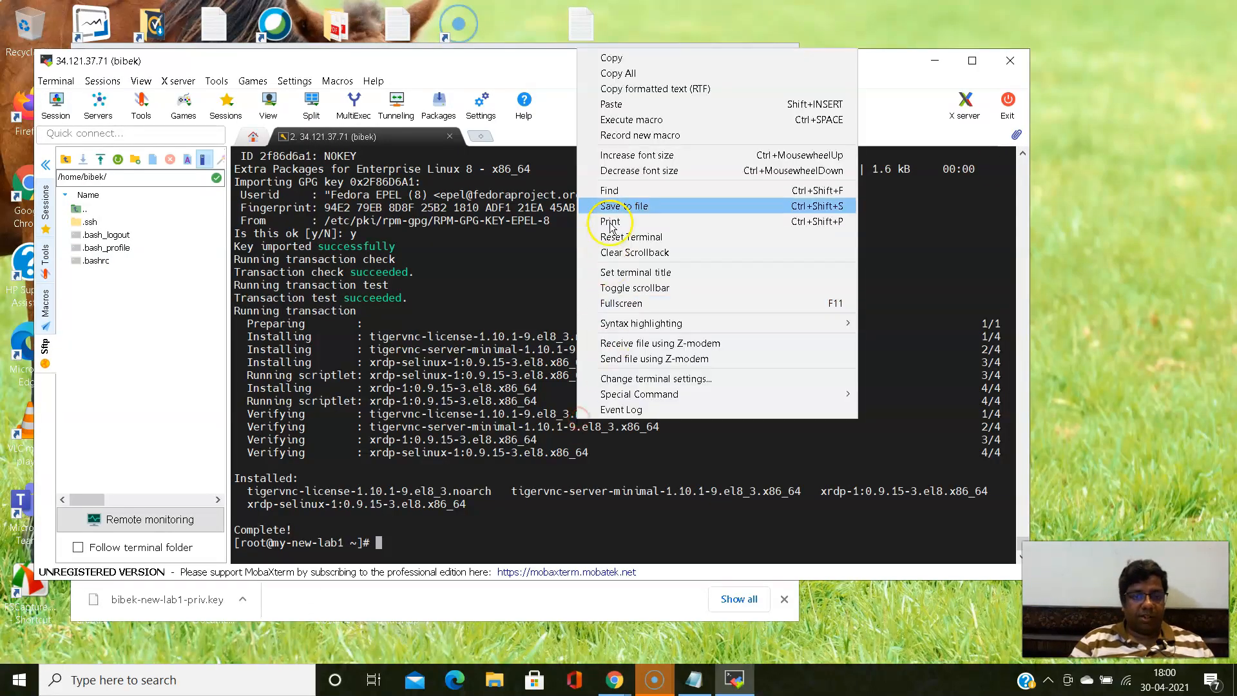
{"action": "left_click", "coordinate": [639, 104]}
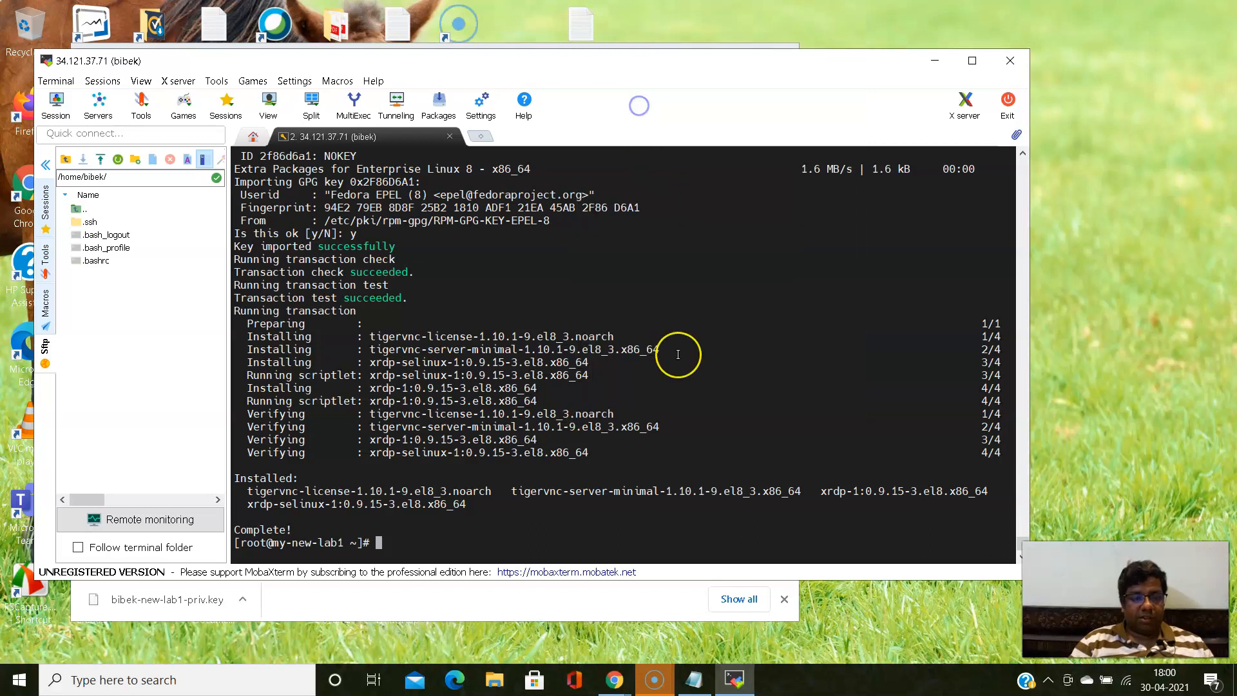
{"action": "key", "text": "Return"}
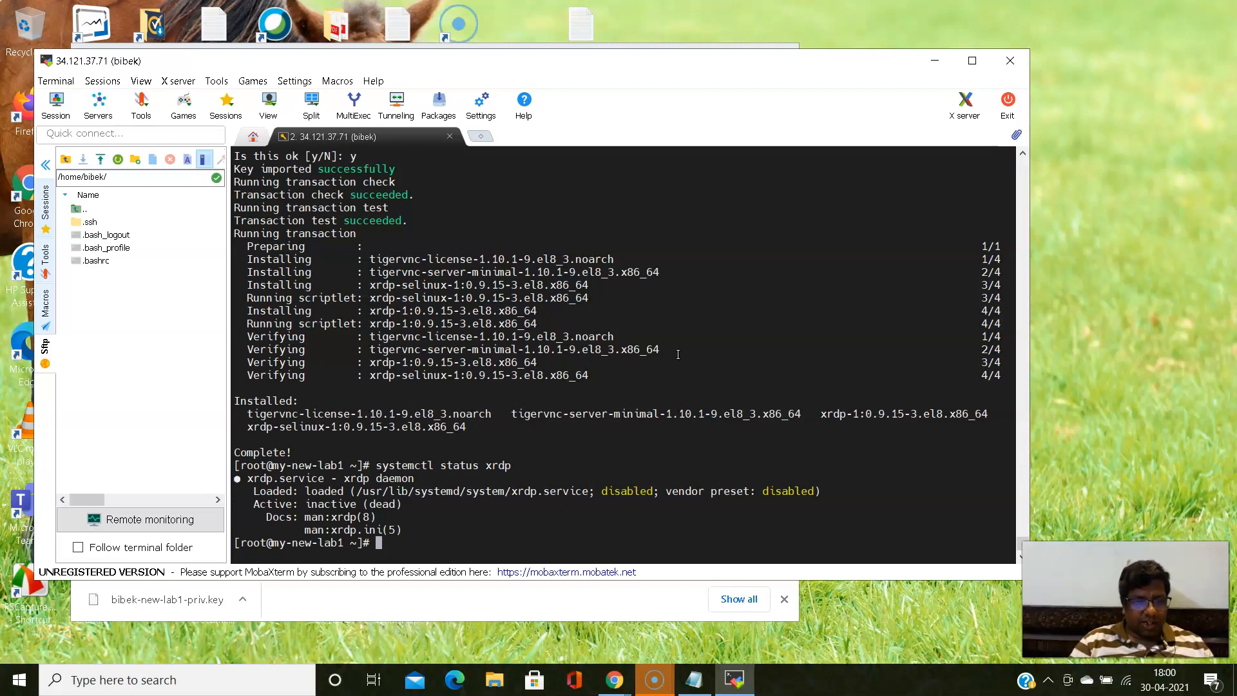
- Recall the last command, change "status" to "start", and run "systemctl start xrdp" to start the service
{"action": "key", "text": "Up"}
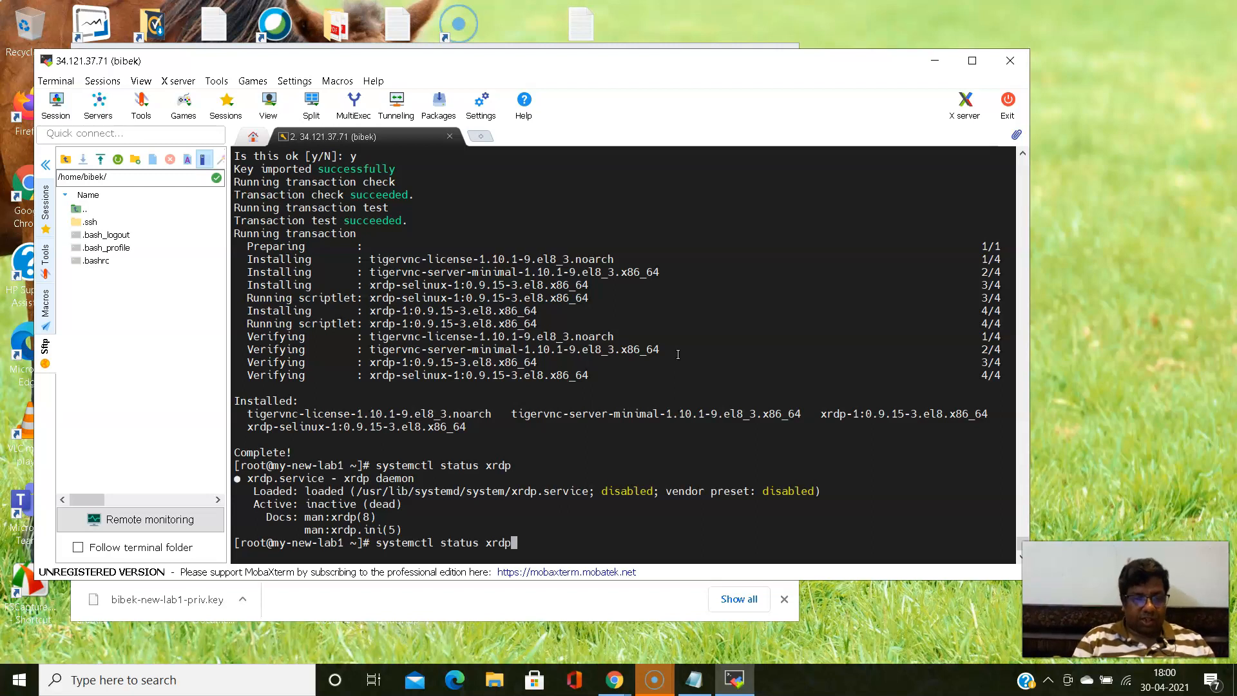
{"action": "key", "text": "Left"}
{"action": "key", "text": "Left"}
{"action": "key", "text": "Left"}
{"action": "key", "text": "Left"}
{"action": "key", "text": "Left"}
{"action": "key", "text": "Left"}
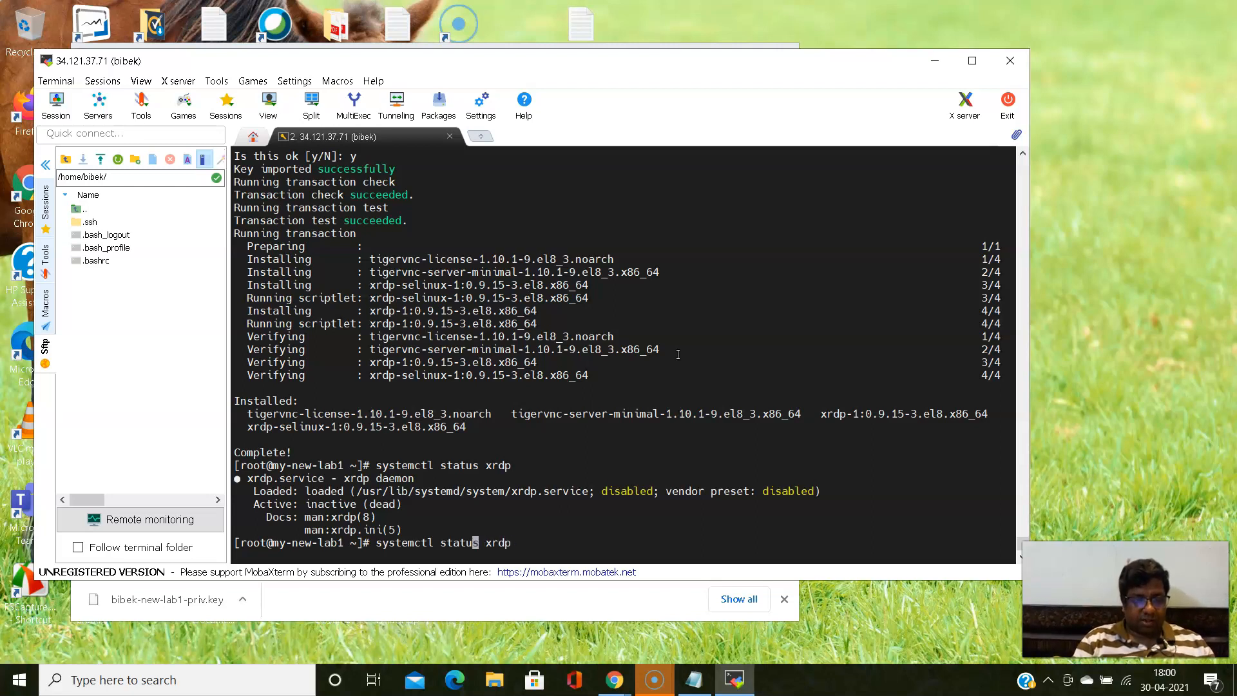
{"action": "key", "text": "Right"}
{"action": "key", "text": "BackSpace"}
{"action": "key", "text": "BackSpace"}
{"action": "key", "text": "BackSpace"}
{"action": "key", "text": "BackSpace"}
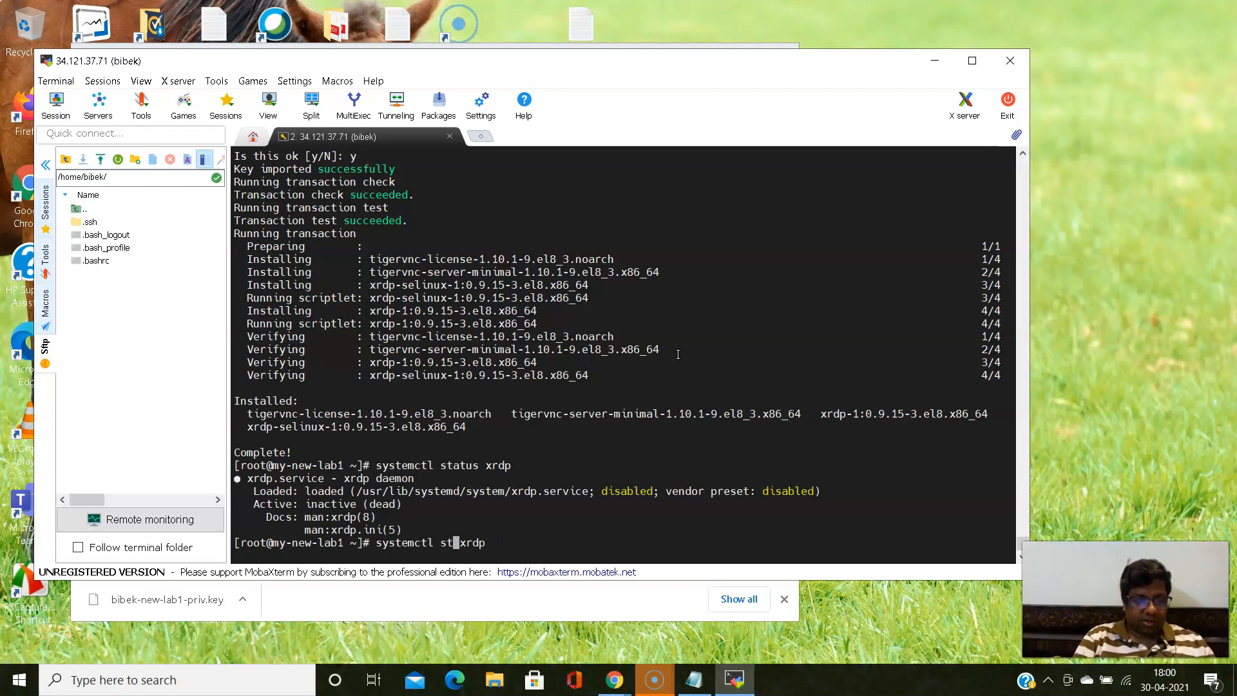
{"action": "type", "text": "art"}
{"action": "key", "text": "Return"}
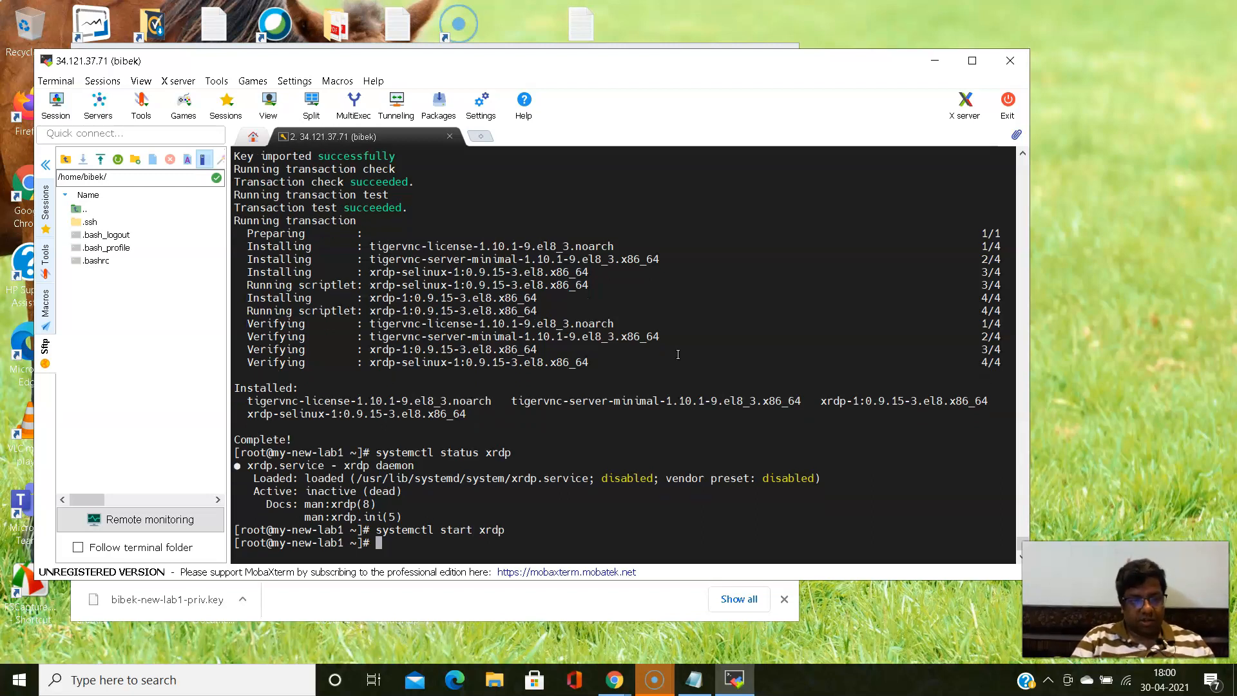
- Recall and rerun "systemctl status xrdp" to check the service after starting it
{"action": "key", "text": "Up"}
{"action": "key", "text": "Up"}
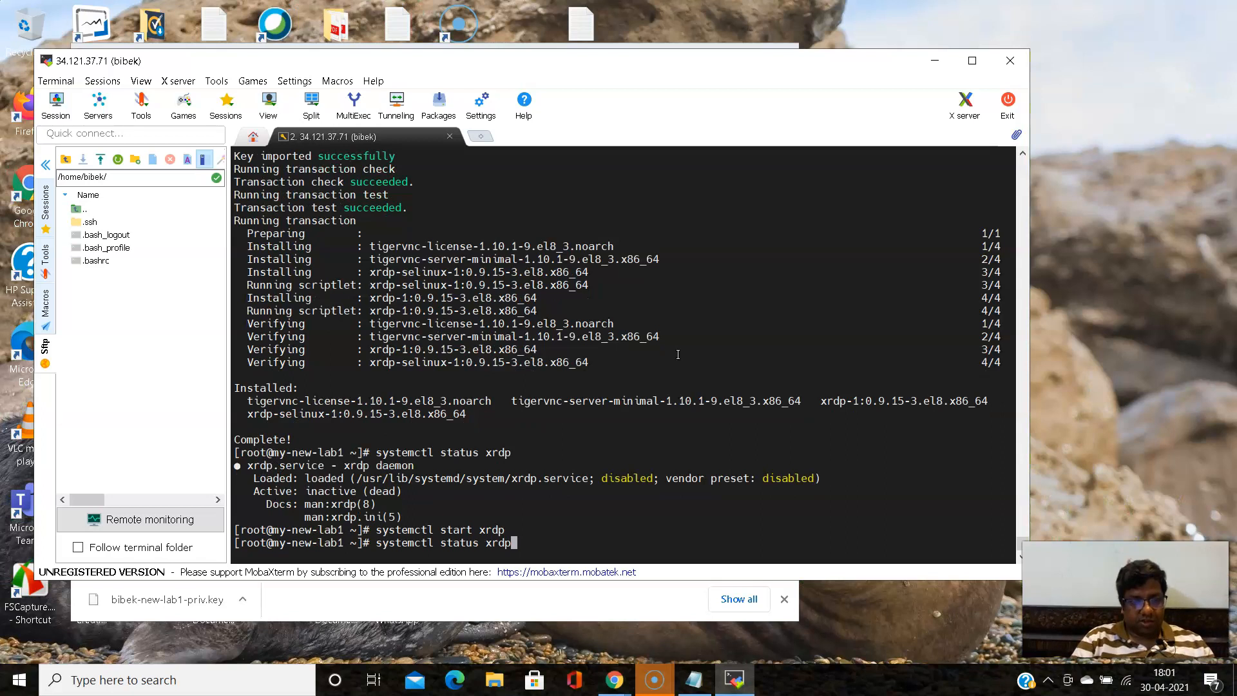
{"action": "key", "text": "Return"}
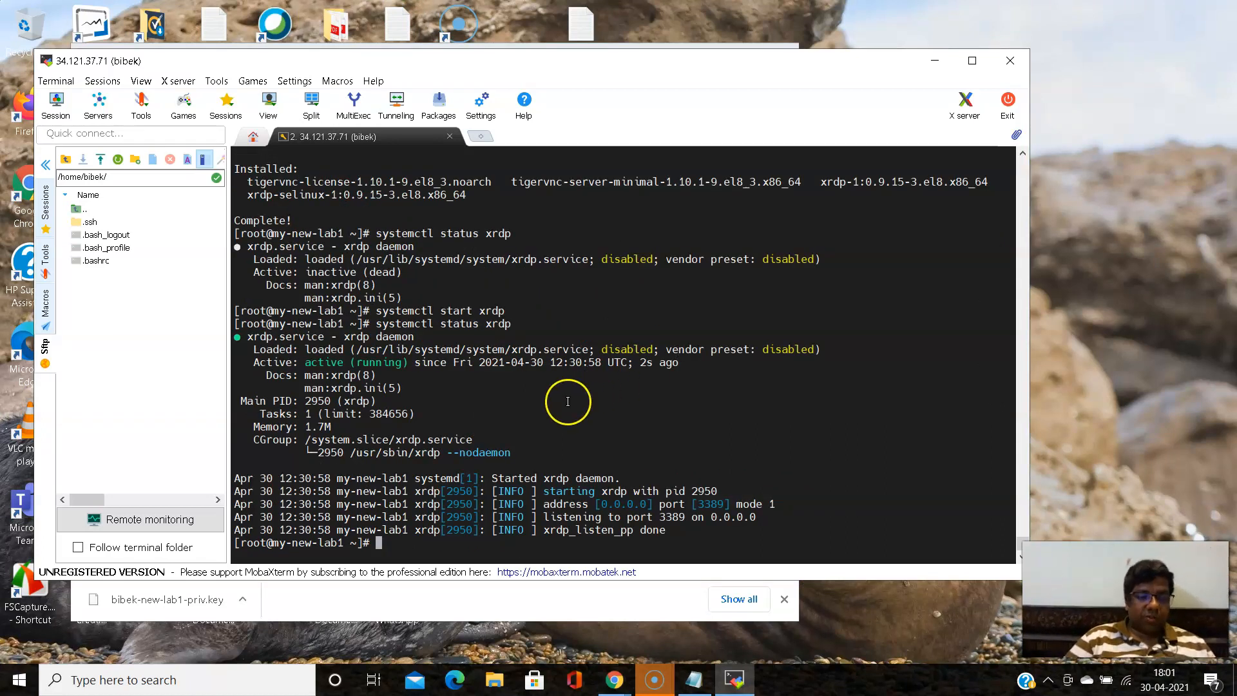
- Switch to the Linuxize article in Chrome, review the Xrdp configuration and firewall sections, and highlight the default Xrdp port number
{"action": "left_click", "coordinate": [614, 680]}
{"action": "left_click", "coordinate": [568, 629]}
{"action": "scroll", "coordinate": [464, 434], "scroll_direction": "down", "scroll_amount": 1}
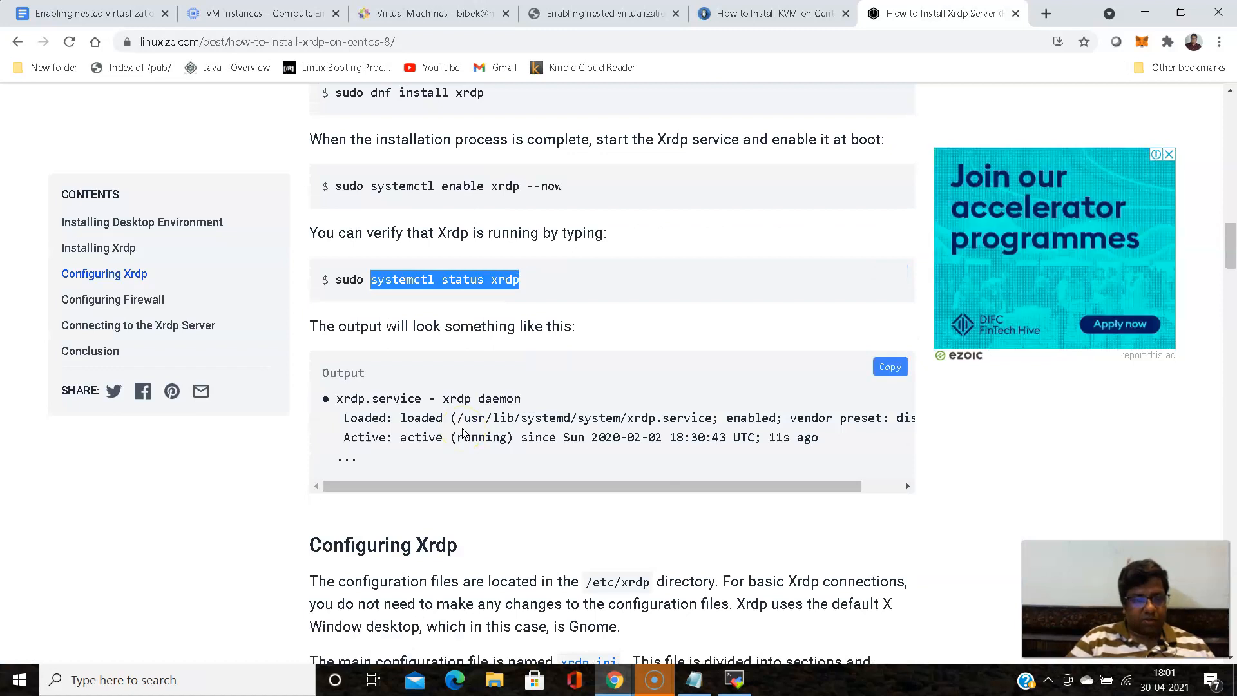
{"action": "scroll", "coordinate": [542, 412], "scroll_direction": "down", "scroll_amount": 2}
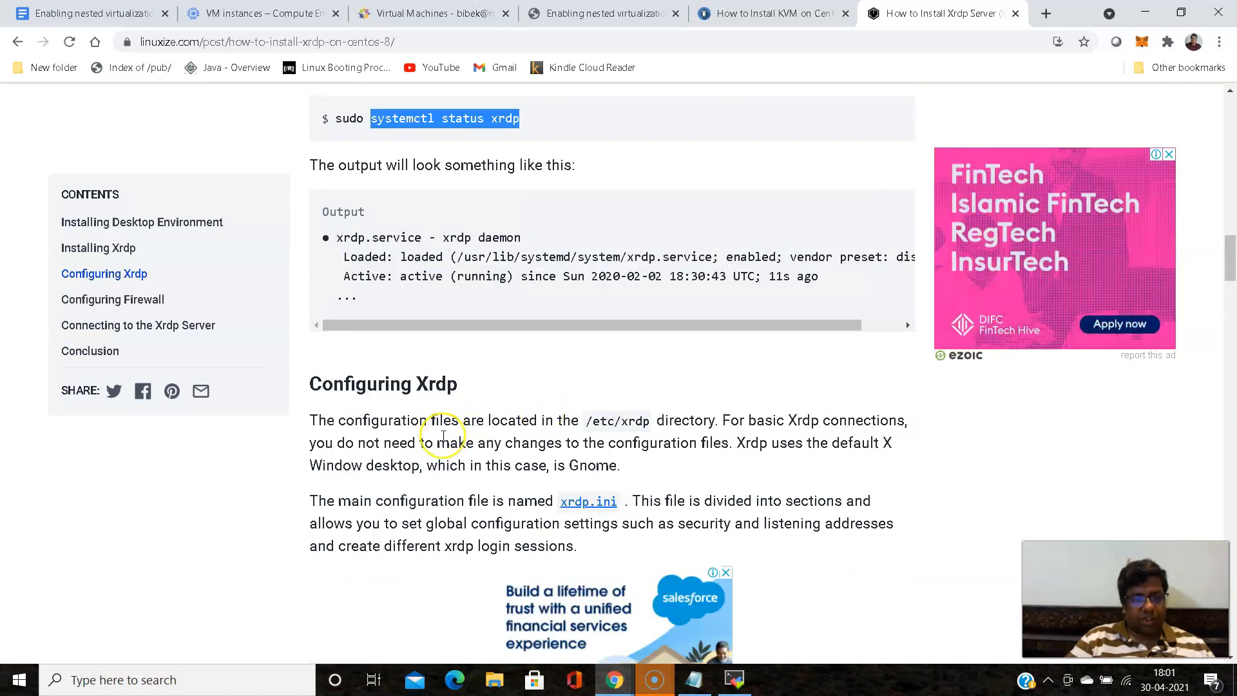
{"action": "scroll", "coordinate": [443, 436], "scroll_direction": "down", "scroll_amount": 5}
{"action": "mouse_move", "coordinate": [443, 436]}
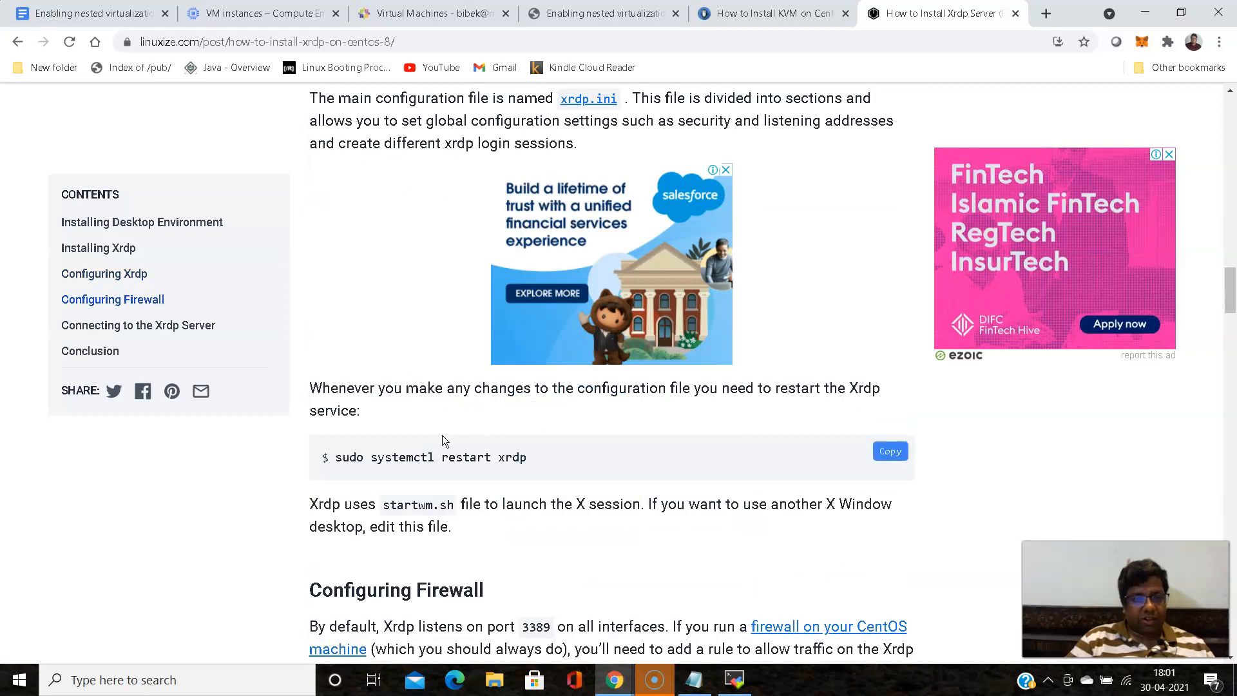
{"action": "scroll", "coordinate": [442, 435], "scroll_direction": "down", "scroll_amount": 2}
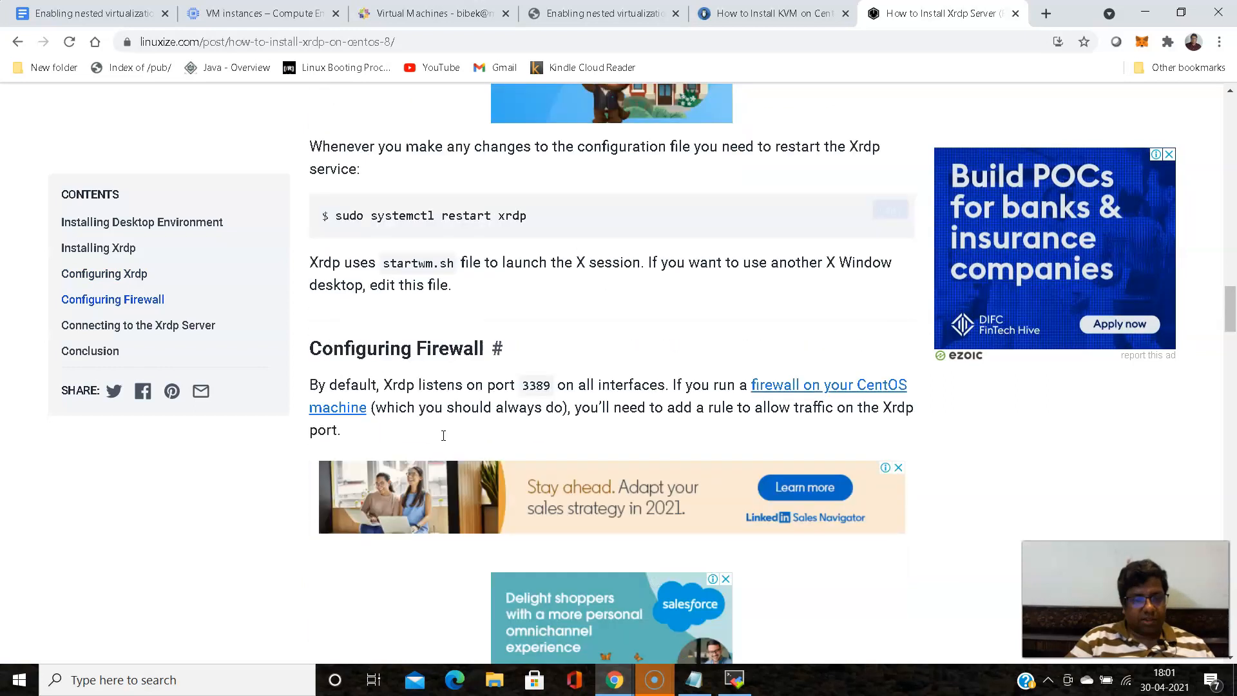
{"action": "scroll", "coordinate": [442, 435], "scroll_direction": "down", "scroll_amount": 3}
{"action": "scroll", "coordinate": [442, 435], "scroll_direction": "up", "scroll_amount": 3}
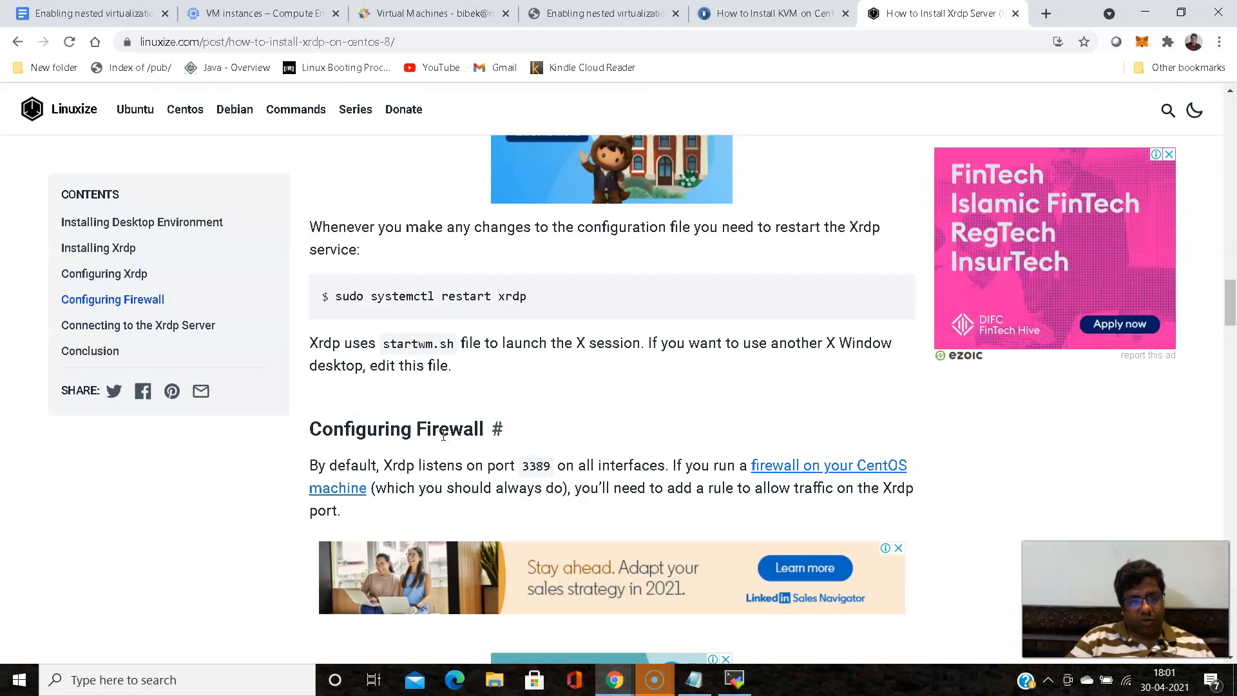
{"action": "scroll", "coordinate": [444, 437], "scroll_direction": "up", "scroll_amount": 1}
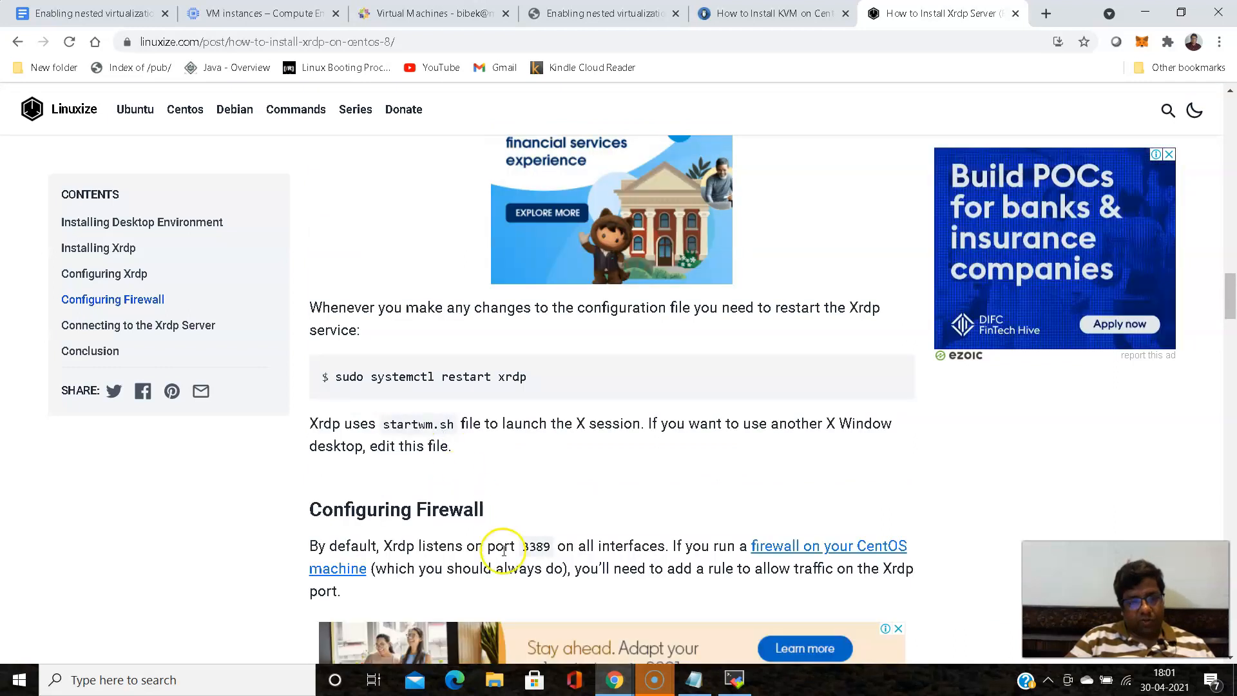
{"action": "left_click_drag", "start_coordinate": [522, 546], "coordinate": [547, 545]}
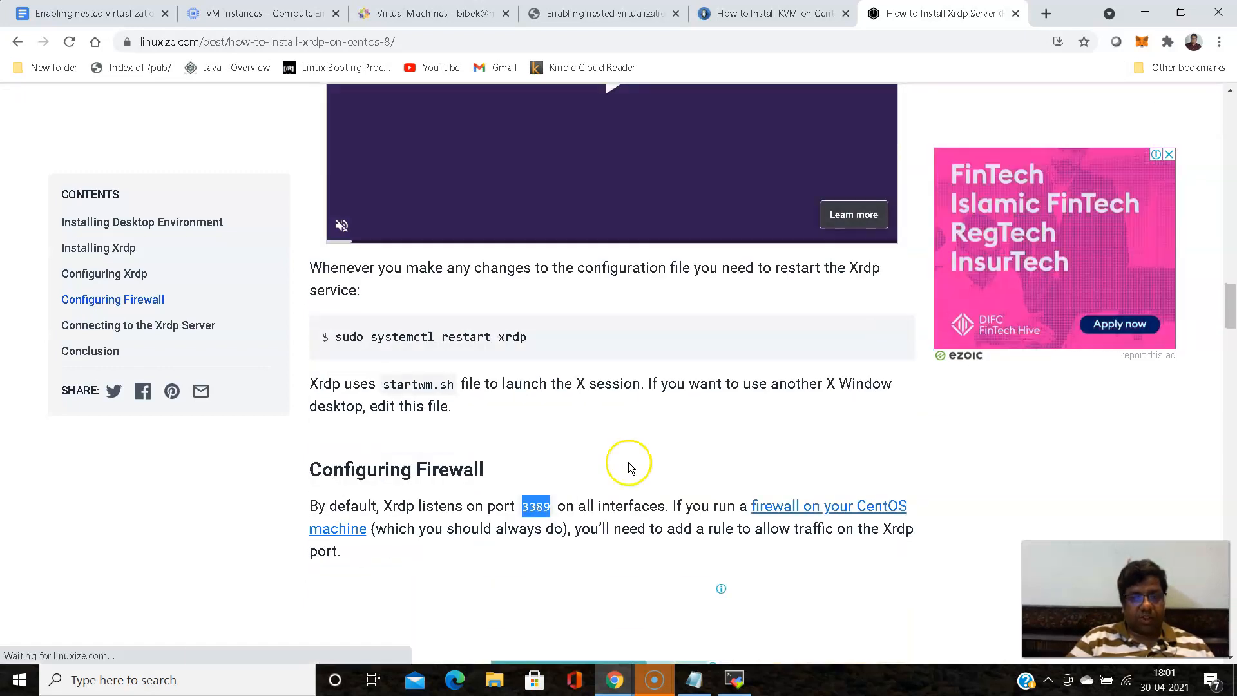
- Minimize the browser and open Remote Desktop Connection from the Windows search
{"action": "left_click", "coordinate": [1146, 13]}
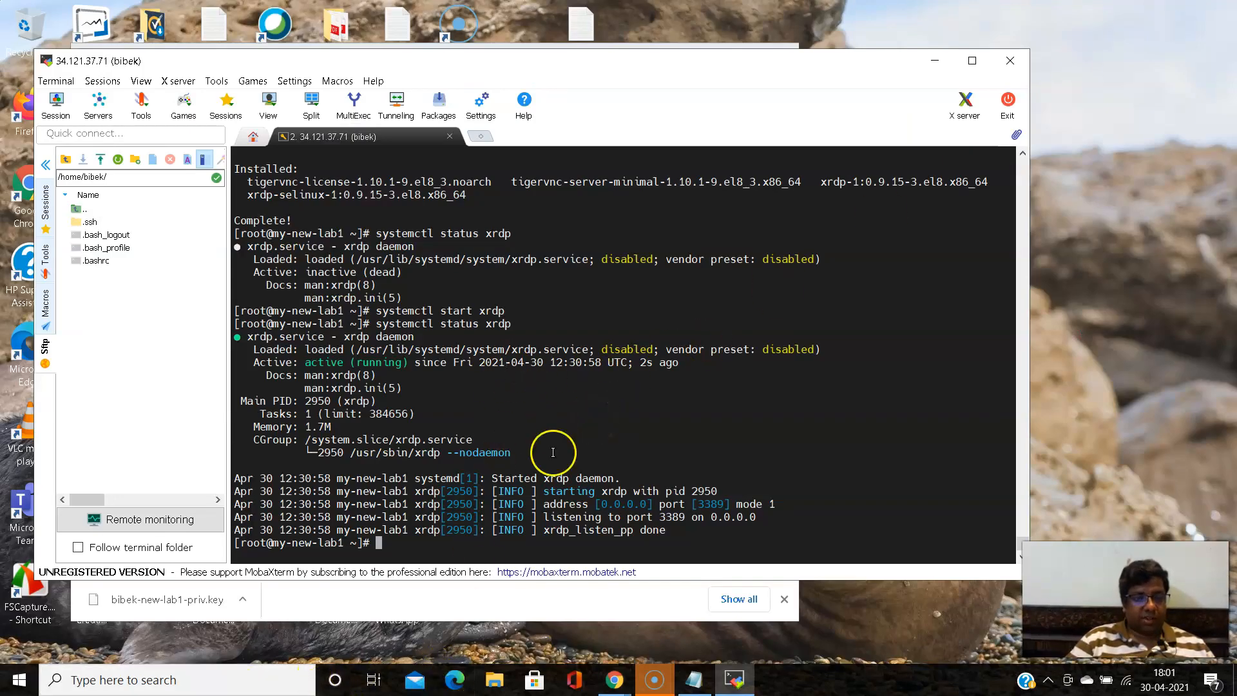
{"action": "left_click", "coordinate": [129, 688]}
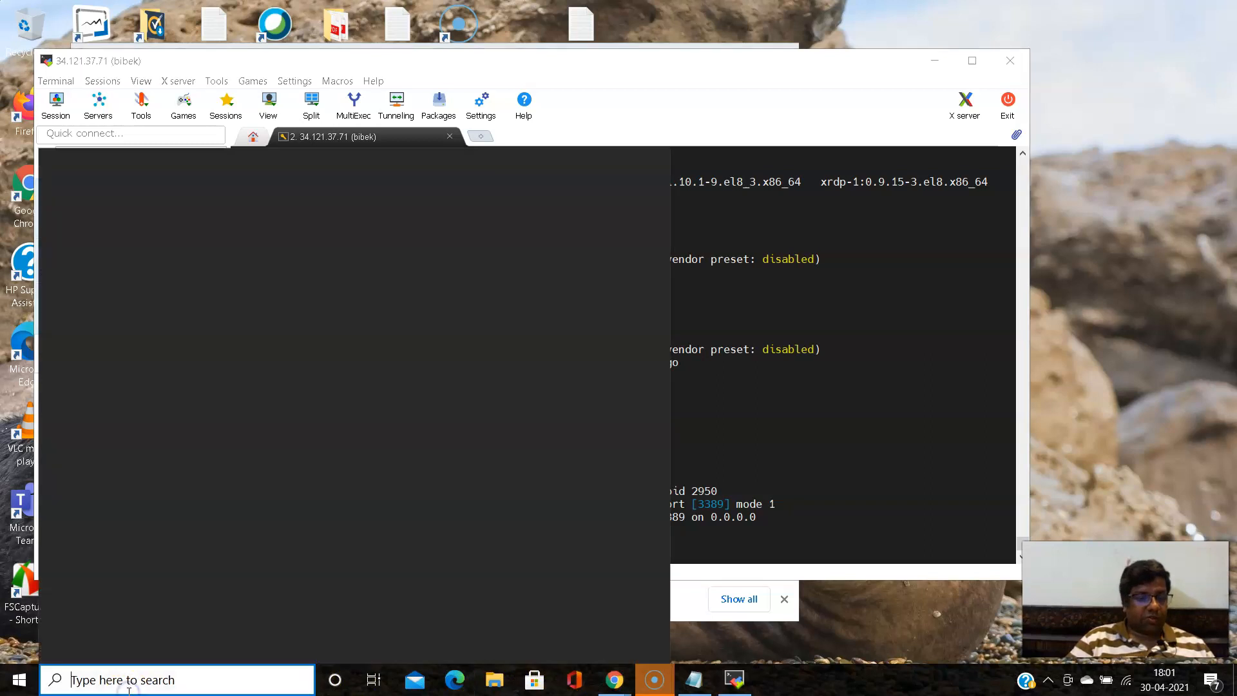
{"action": "left_click", "coordinate": [172, 474]}
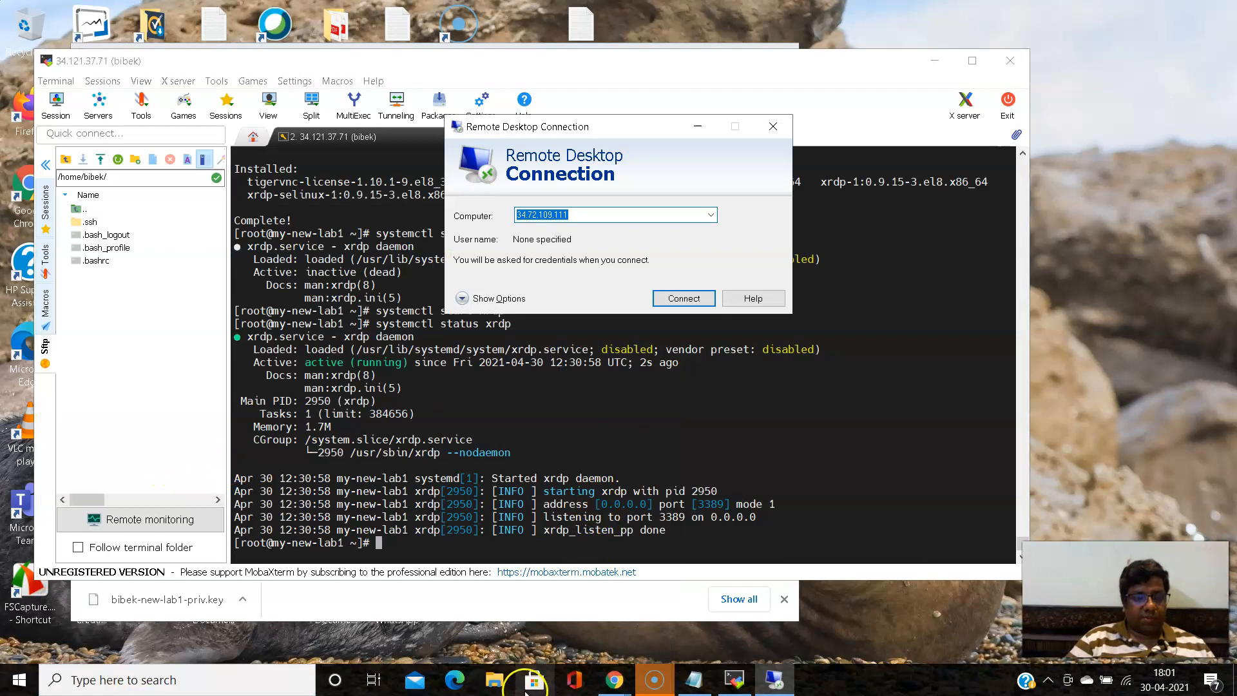
- Return to the VM instances page in Chrome and copy the external IP of my-new-lab1
{"action": "left_click", "coordinate": [614, 680]}
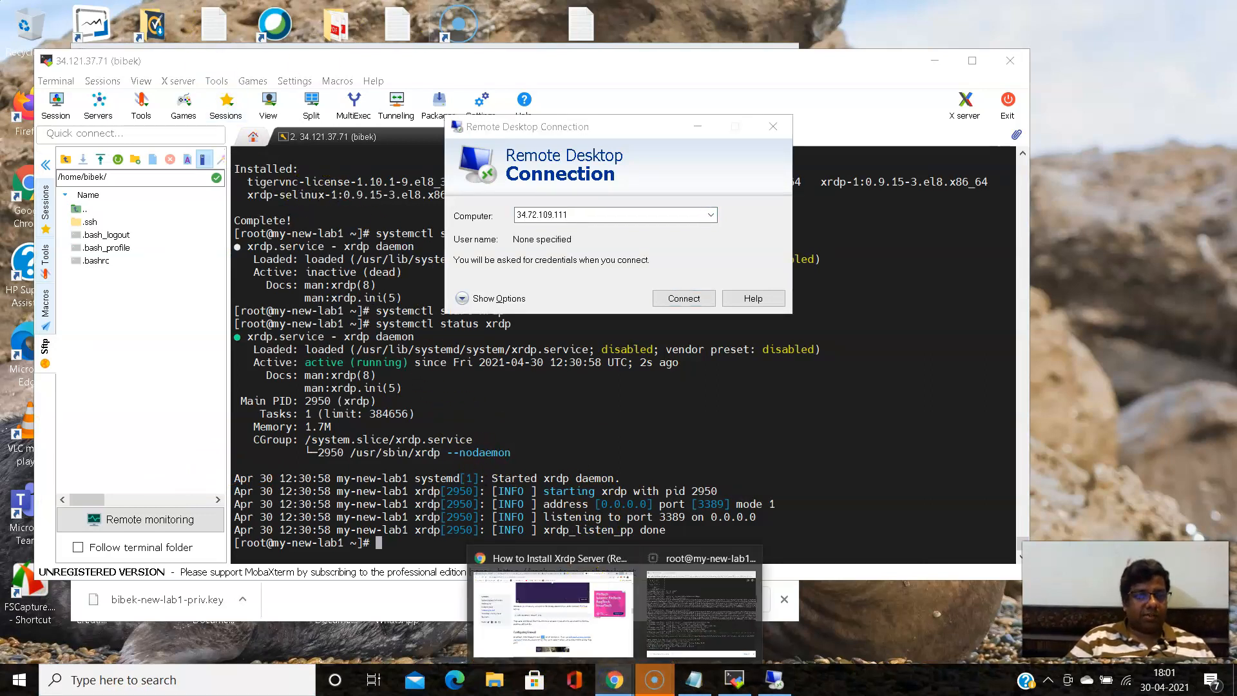
{"action": "left_click", "coordinate": [528, 600]}
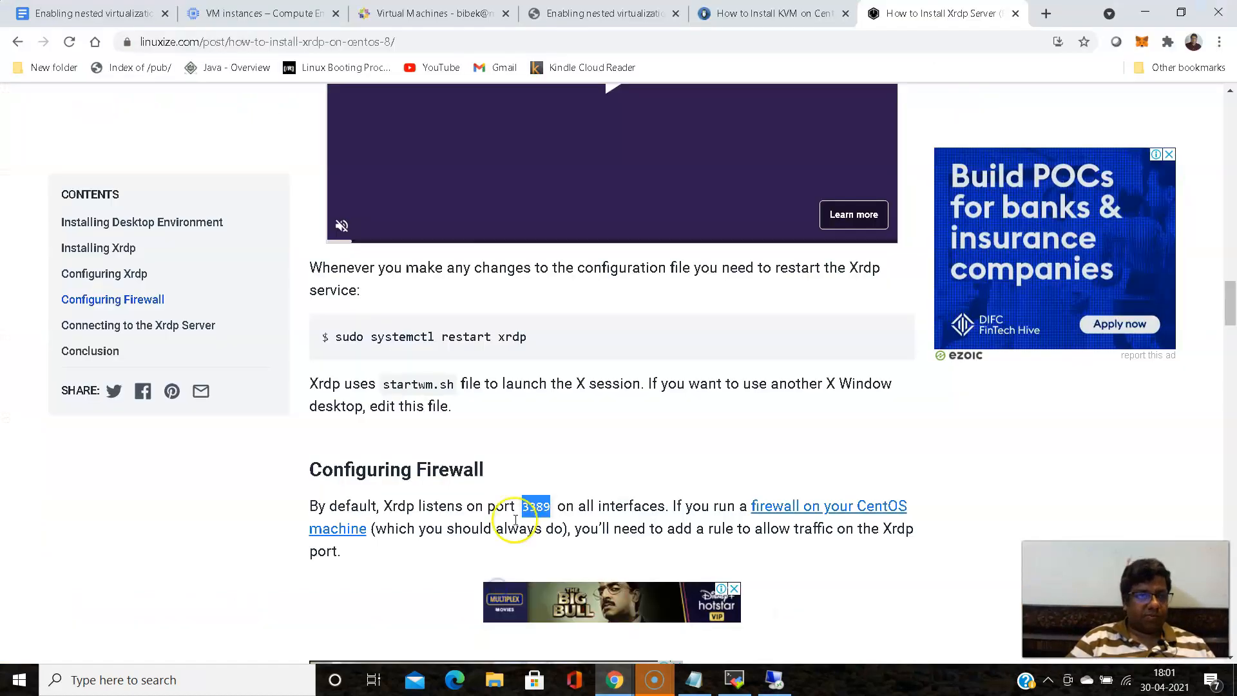
{"action": "left_click", "coordinate": [245, 13]}
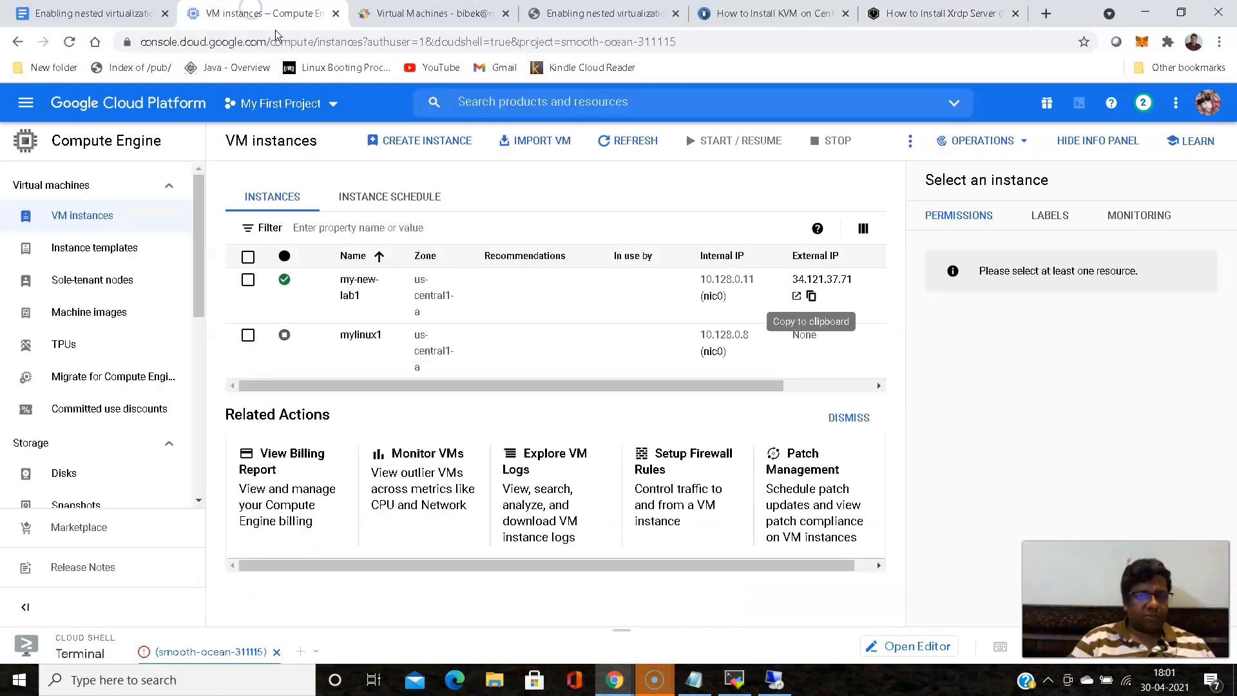
{"action": "left_click", "coordinate": [812, 298]}
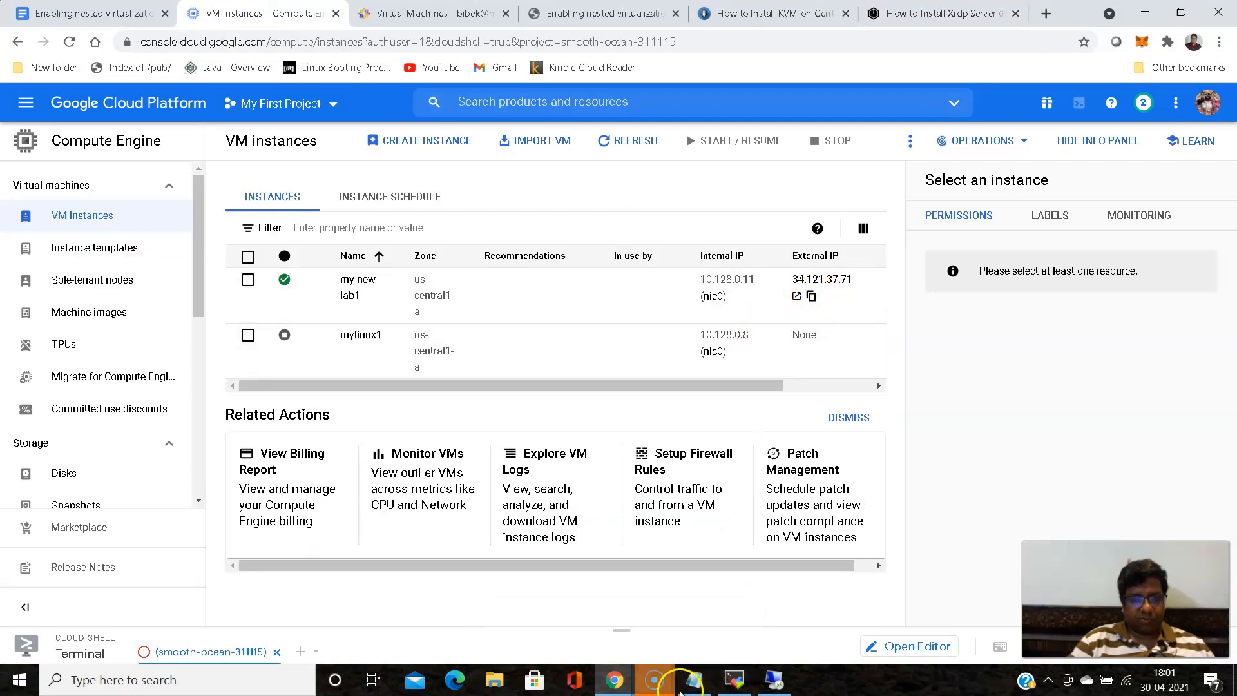
- Switch to Remote Desktop Connection, set the computer to 34.121.37.71, and connect despite the certificate errors
{"action": "left_click", "coordinate": [617, 688]}
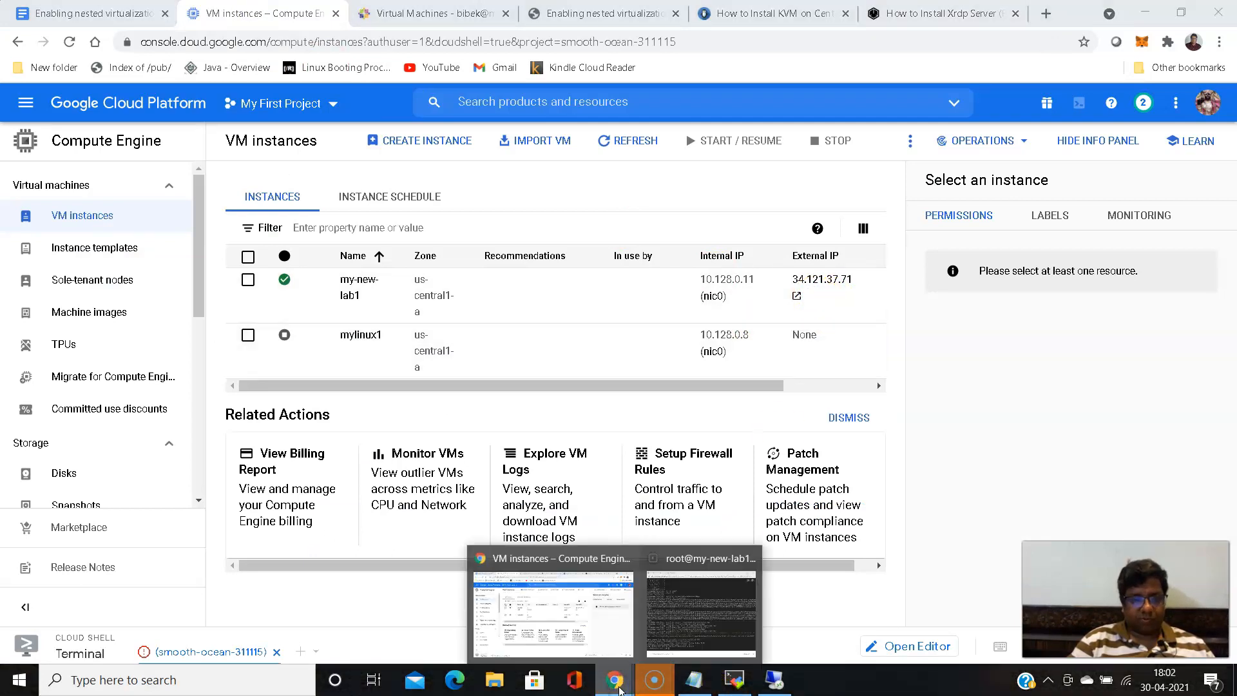
{"action": "left_click", "coordinate": [774, 680]}
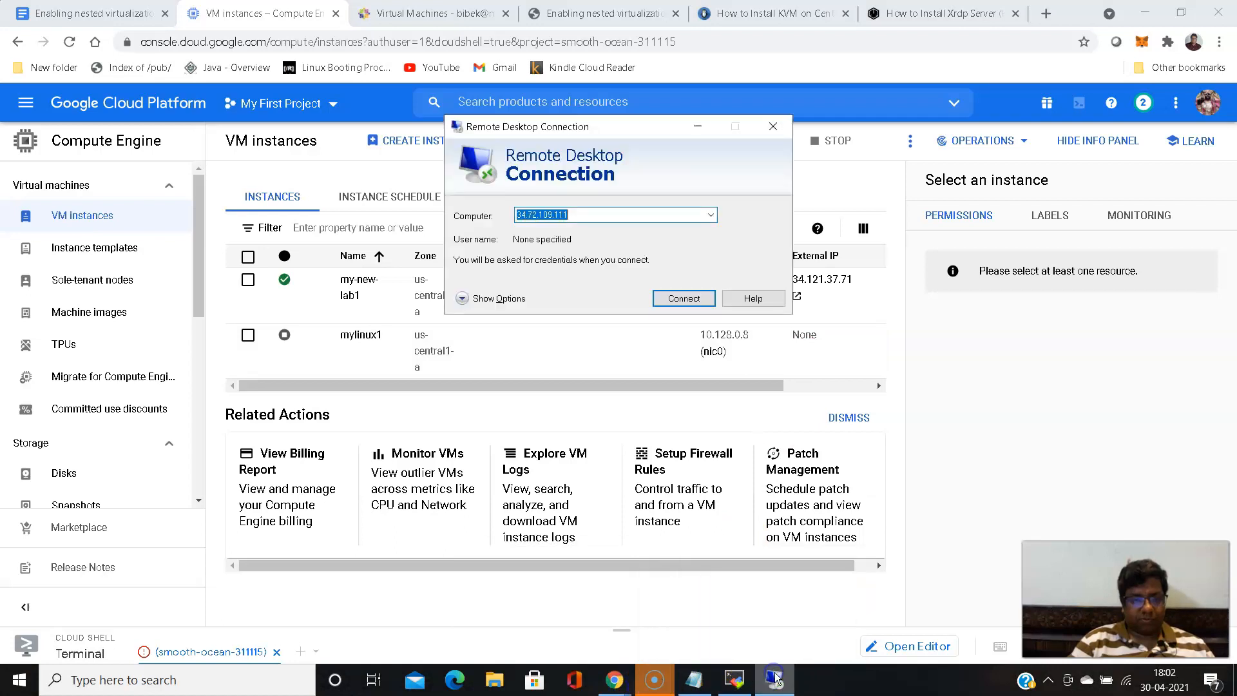
{"action": "key", "text": "ctrl+v"}
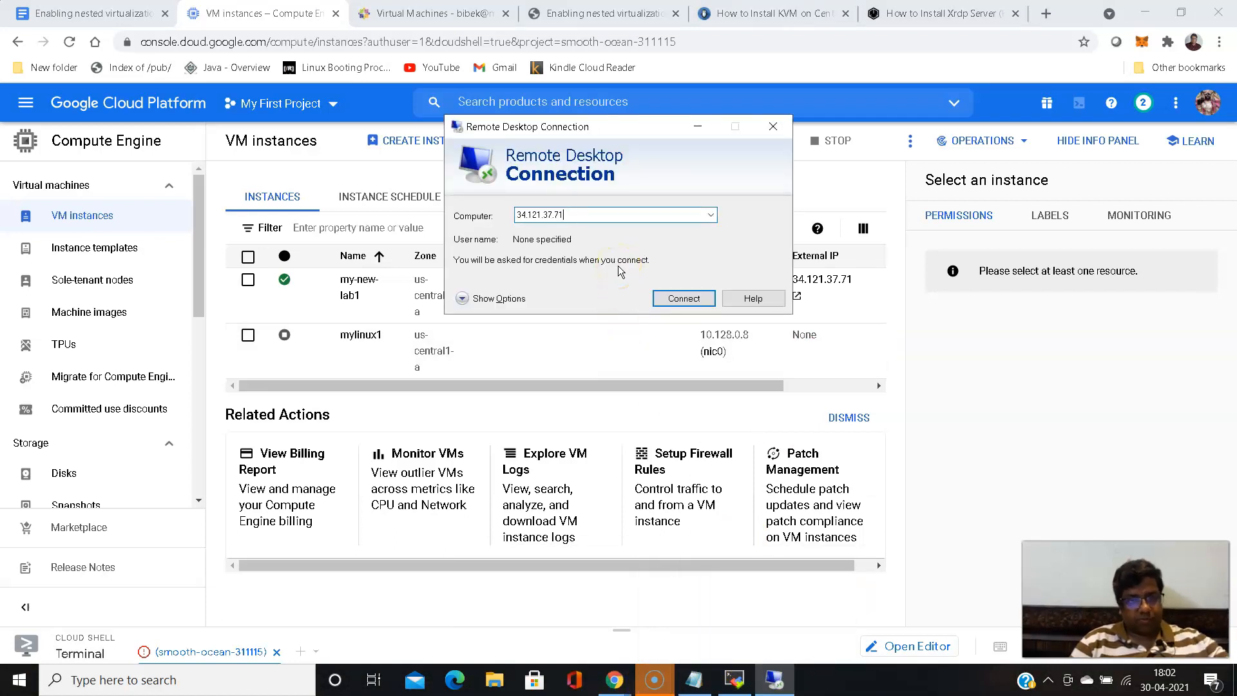
{"action": "left_click", "coordinate": [690, 303]}
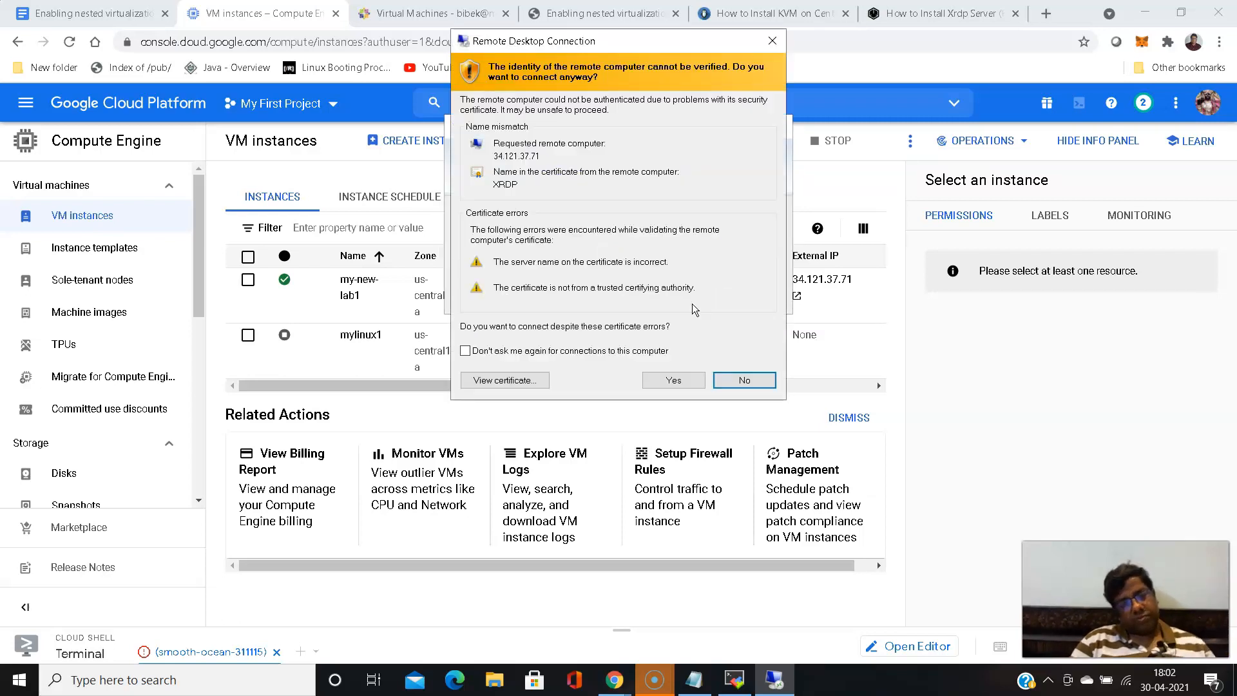
{"action": "left_click", "coordinate": [678, 382]}
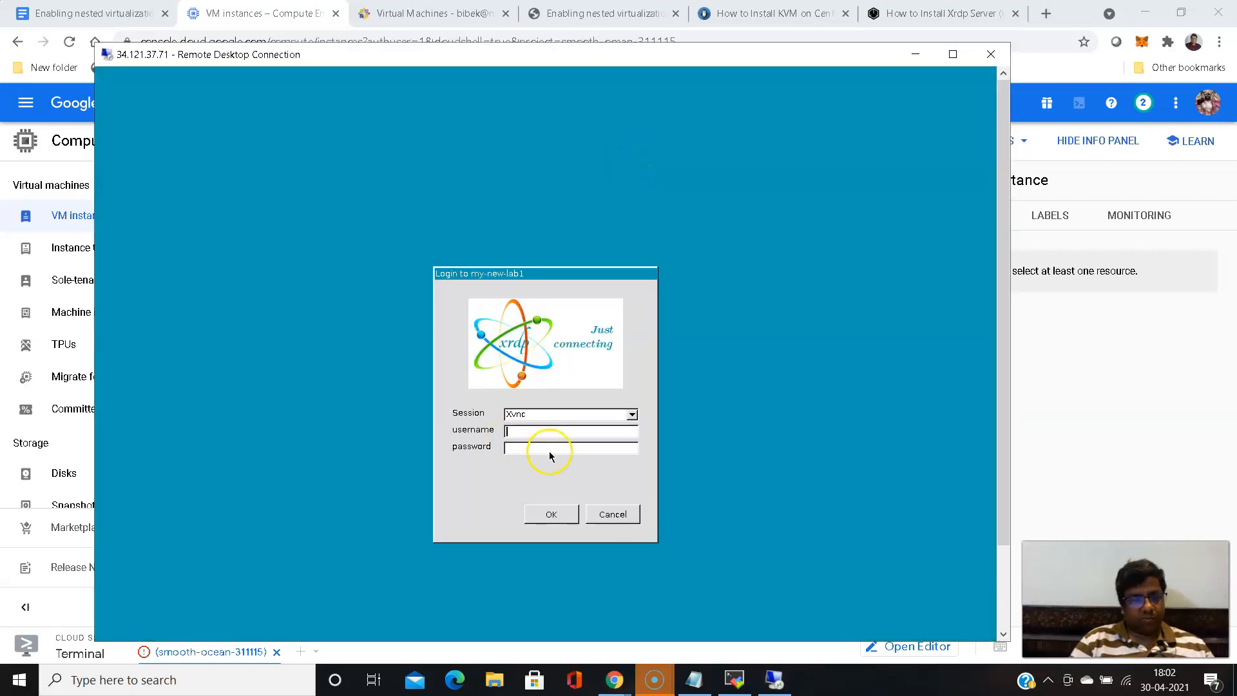
- Log in to the Xrdp Xvnc session with the account username and password
{"action": "type", "text": "bibek"}
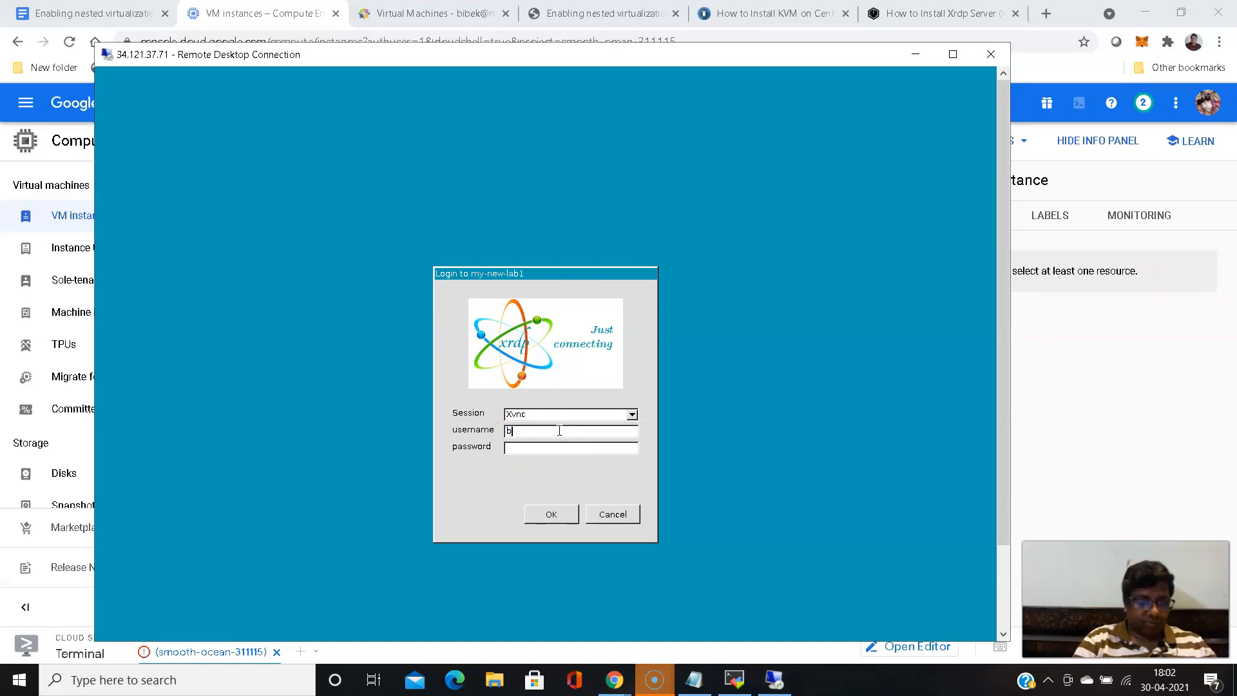
{"action": "left_click", "coordinate": [550, 448]}
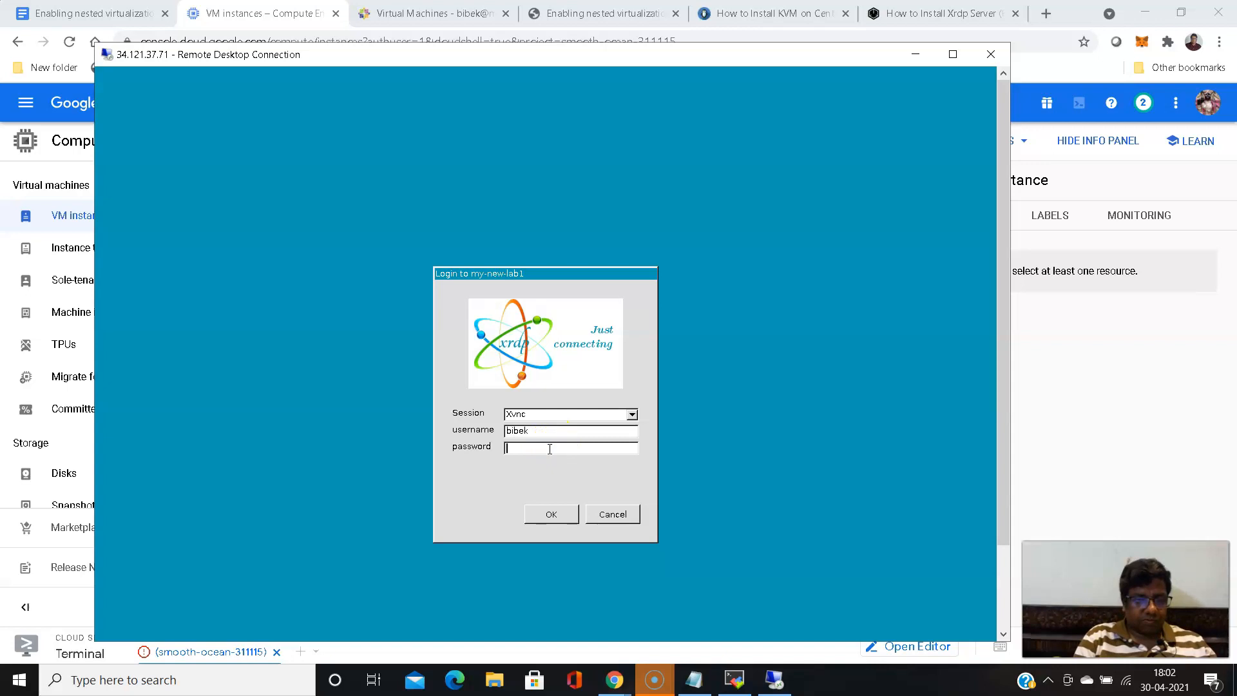
{"action": "type", "text": "********"}
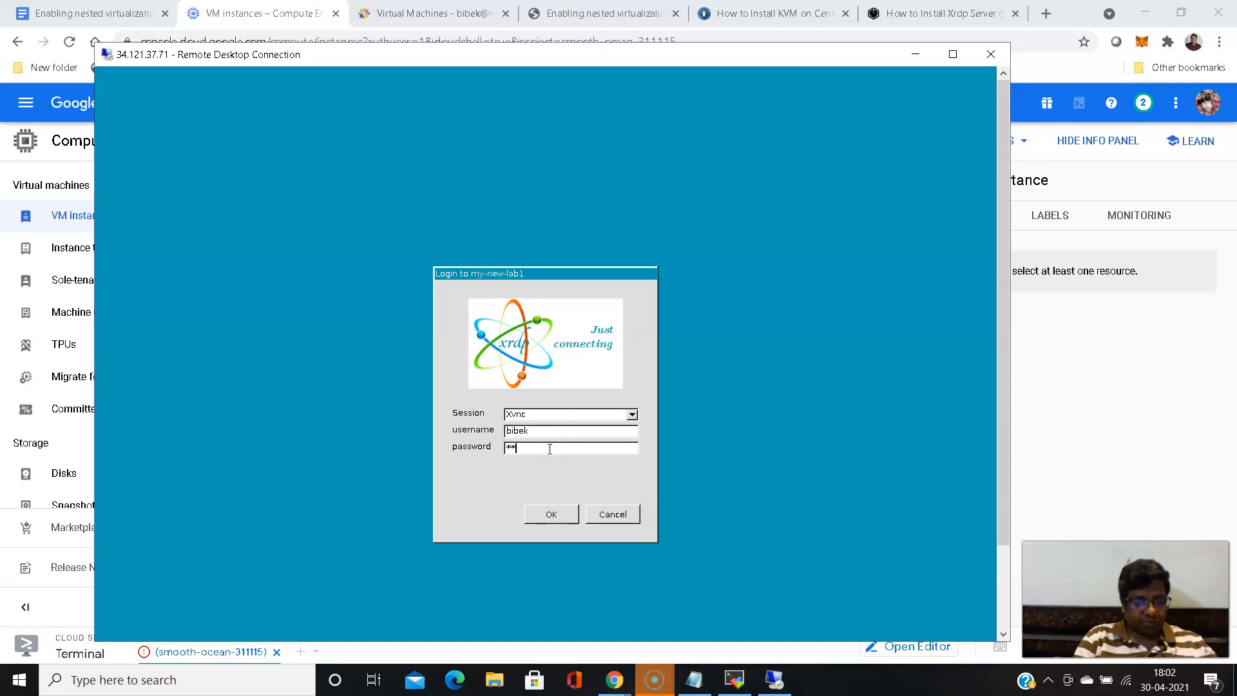
{"action": "left_click", "coordinate": [552, 510]}
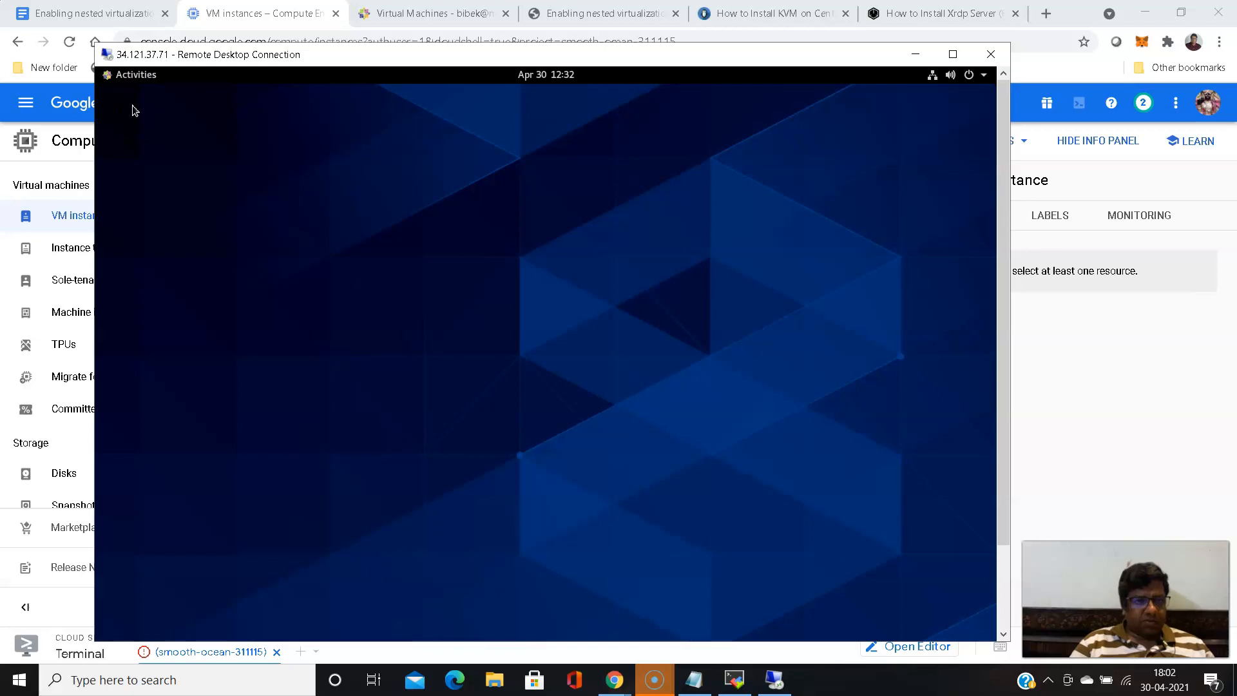
- Show all applications on the remote desktop and add Virtual Machine Manager to the favorites
{"action": "left_click", "coordinate": [113, 77]}
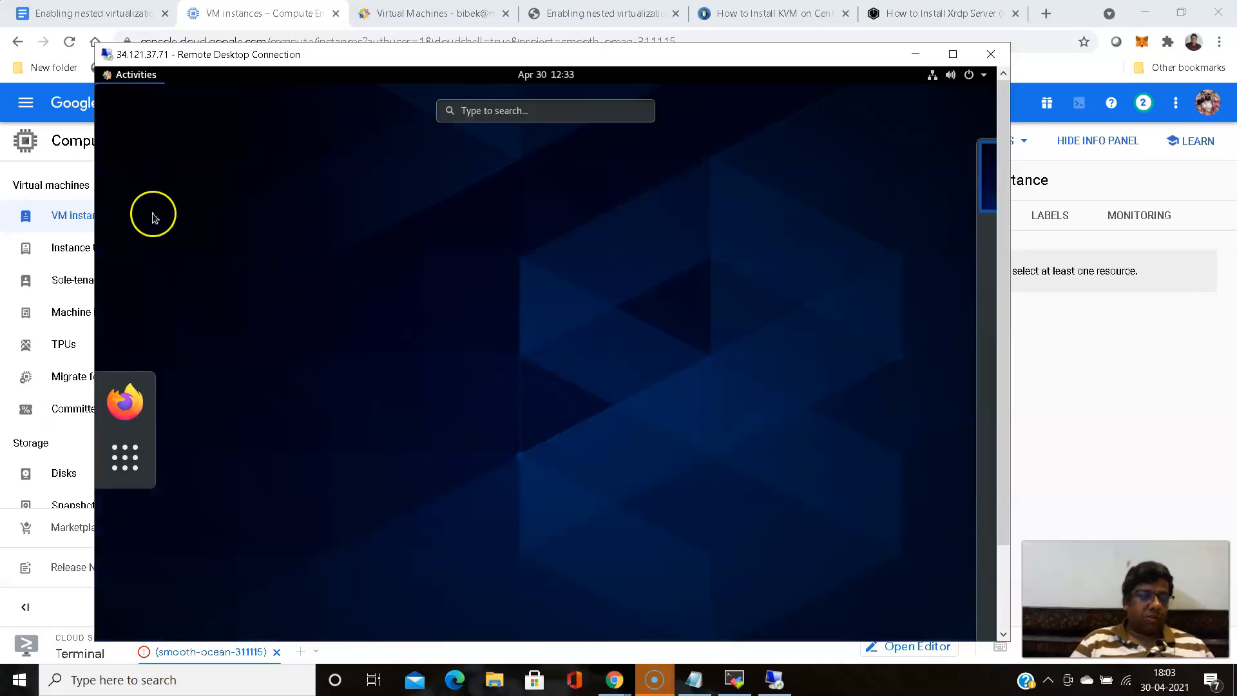
{"action": "left_click", "coordinate": [131, 458]}
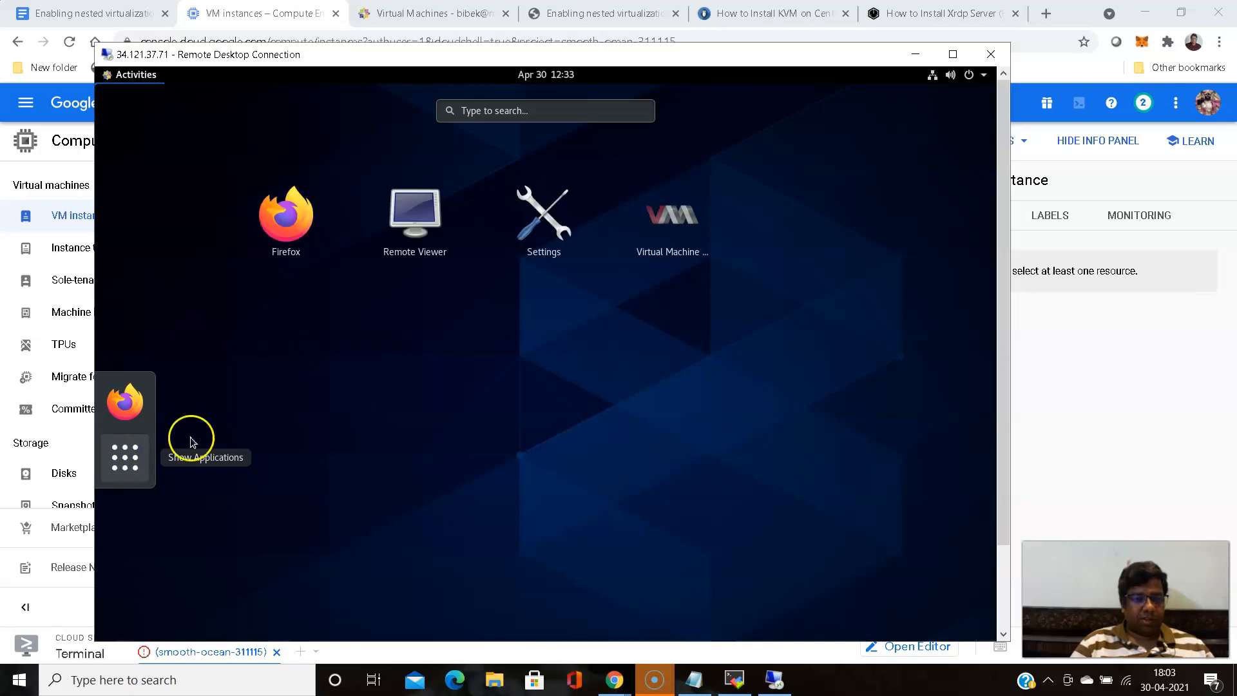
{"action": "right_click", "coordinate": [688, 229]}
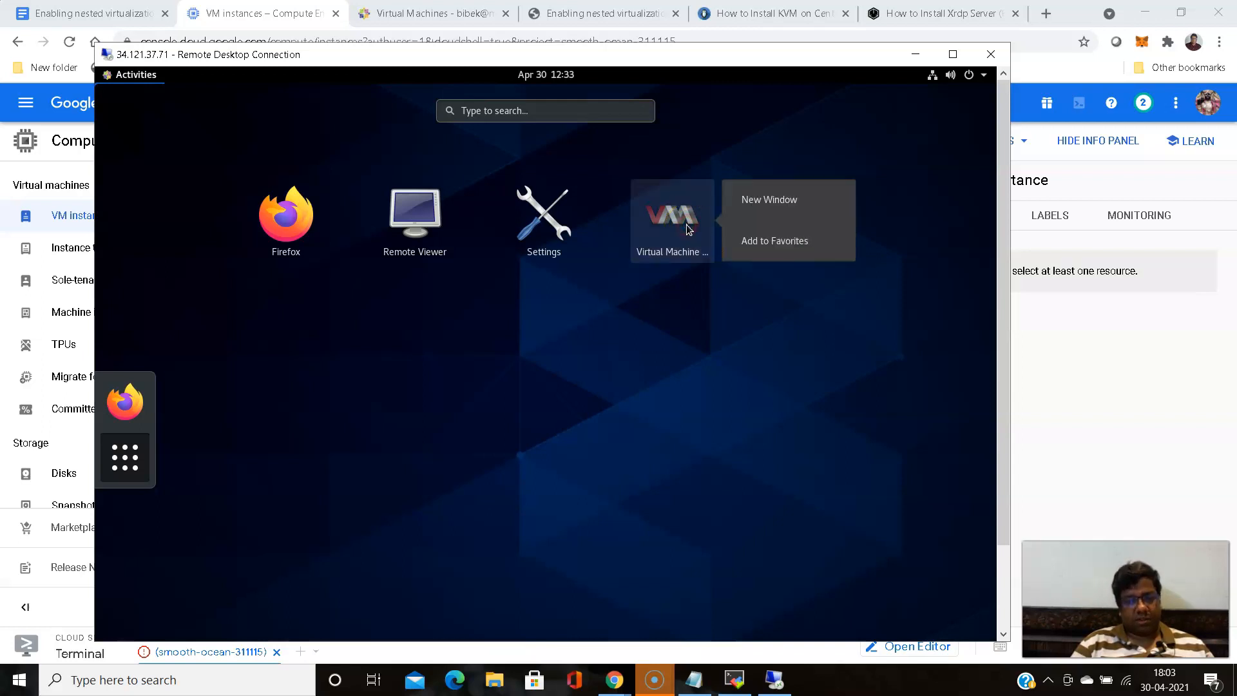
{"action": "left_click", "coordinate": [766, 244]}
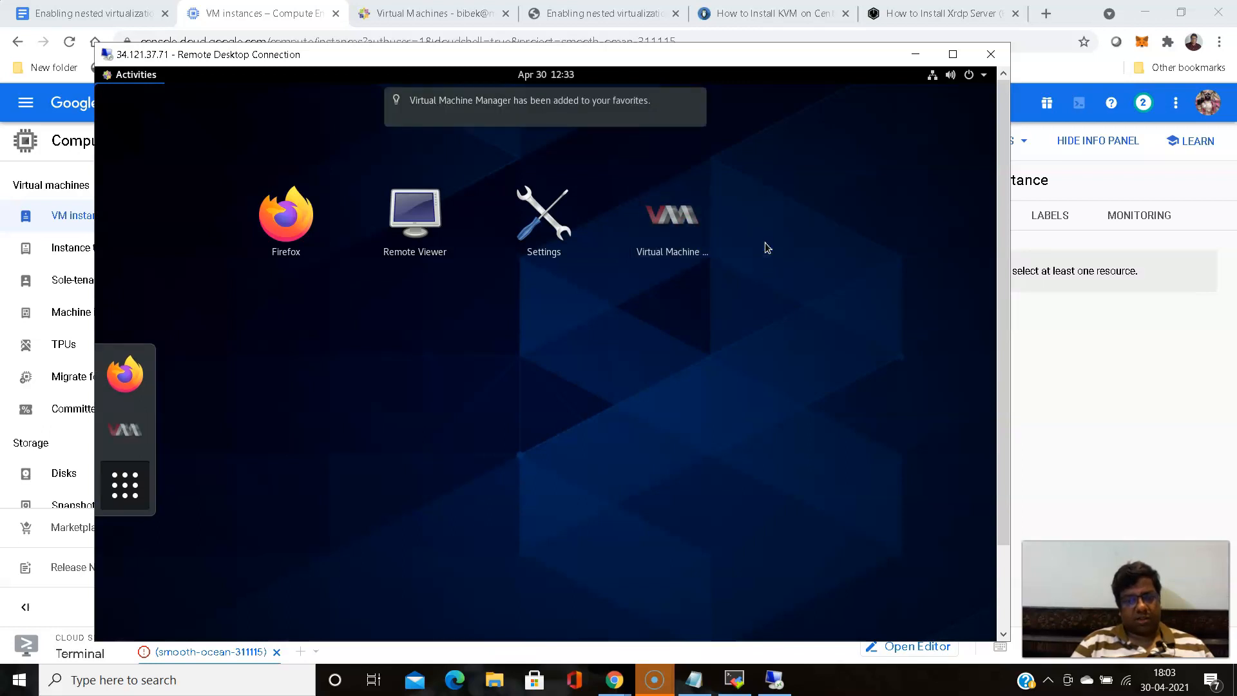
- Launch Virtual Machine Manager and try to authenticate the start of libvirtd.service with the administrator password
{"action": "left_click", "coordinate": [678, 226]}
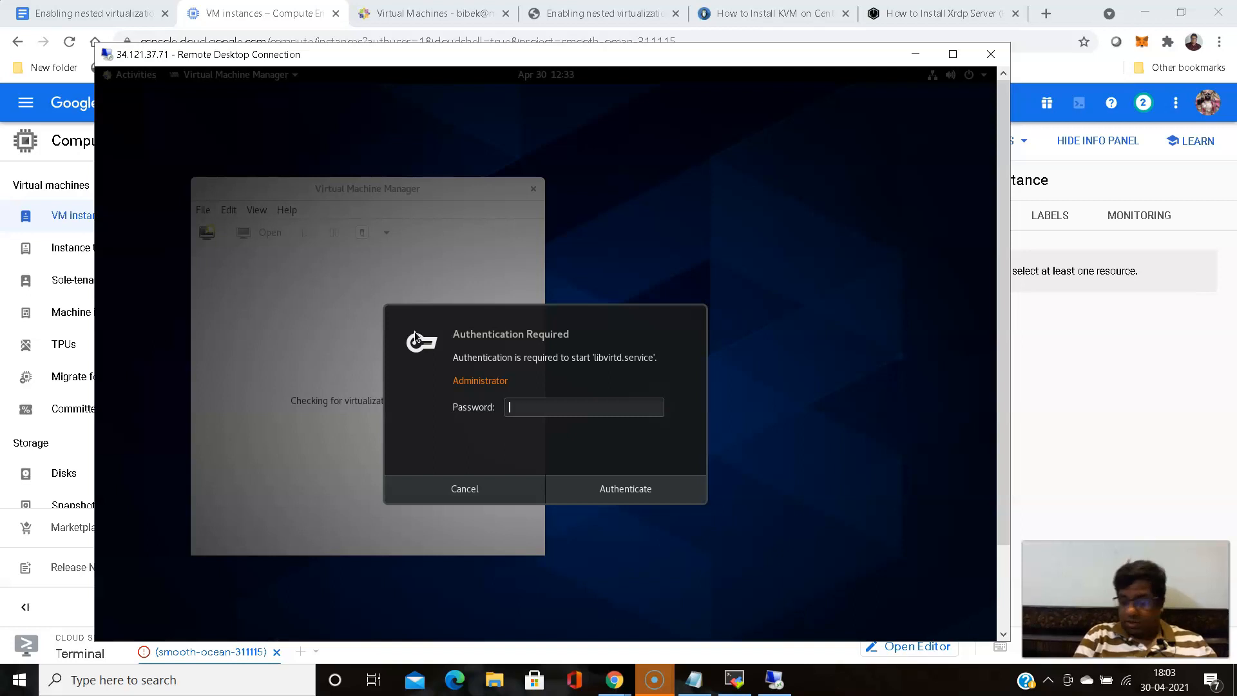
{"action": "type", "text": "*********"}
{"action": "left_click", "coordinate": [609, 492]}
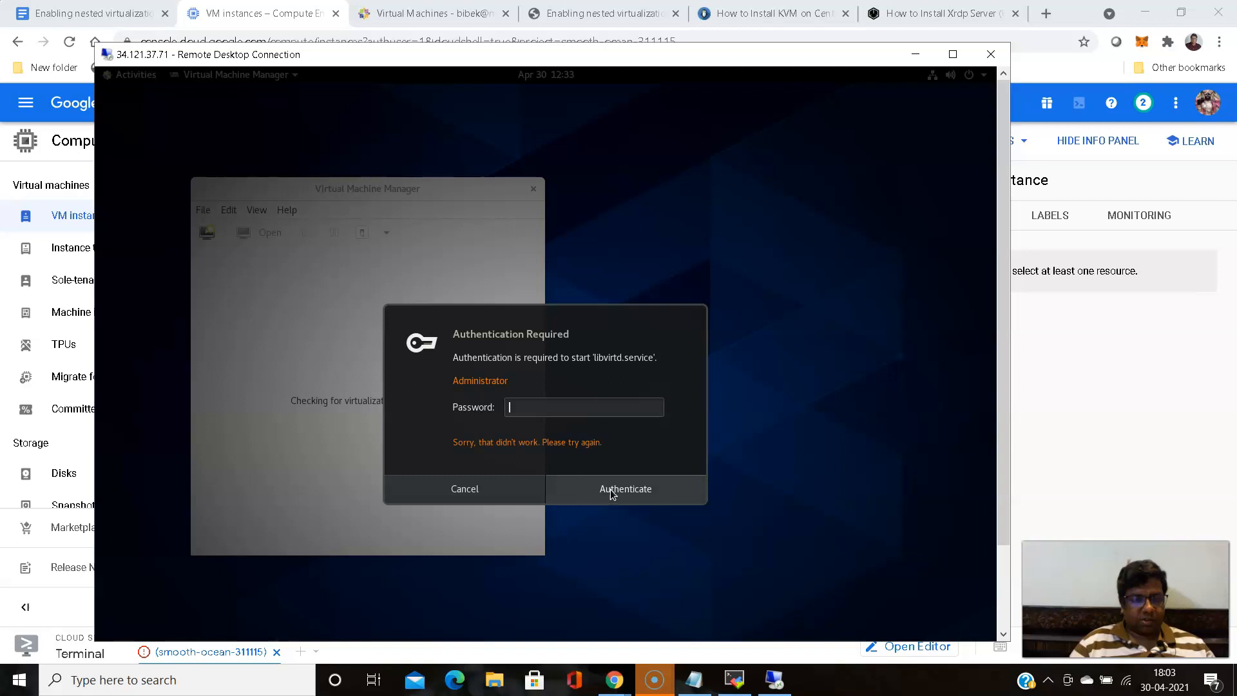
- Retry the administrator password for libvirtd.service, and cancel the authentication request
{"action": "left_click", "coordinate": [586, 411]}
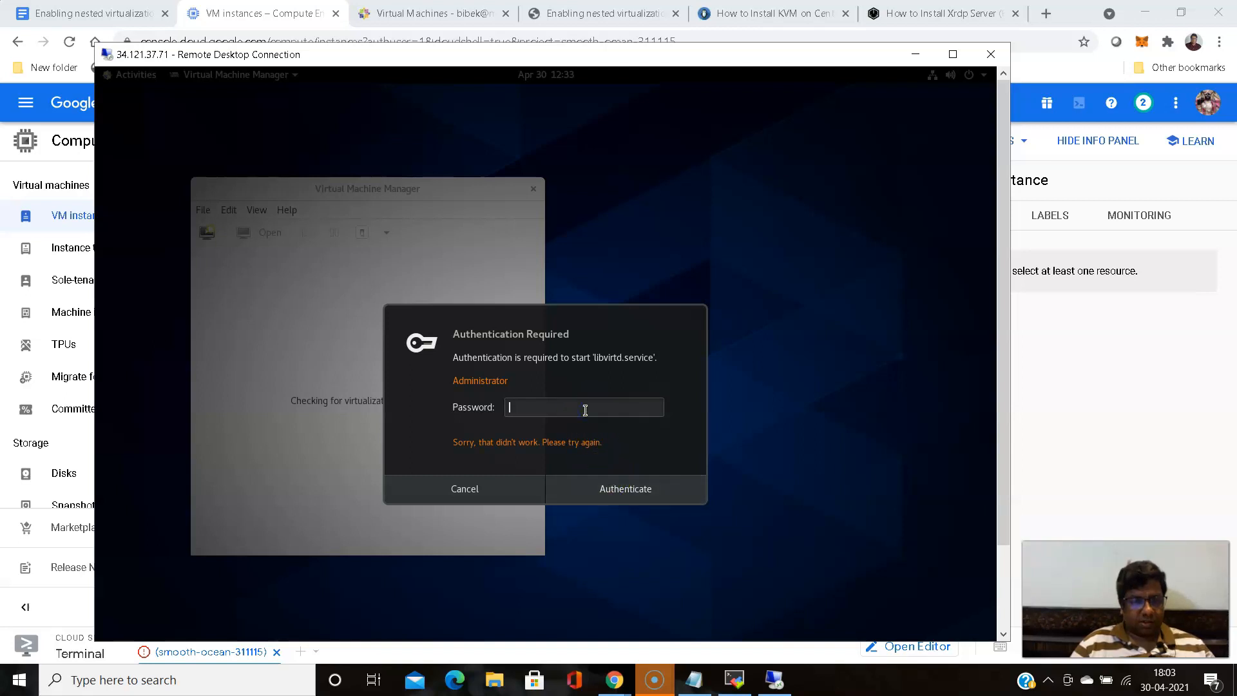
{"action": "type", "text": "******"}
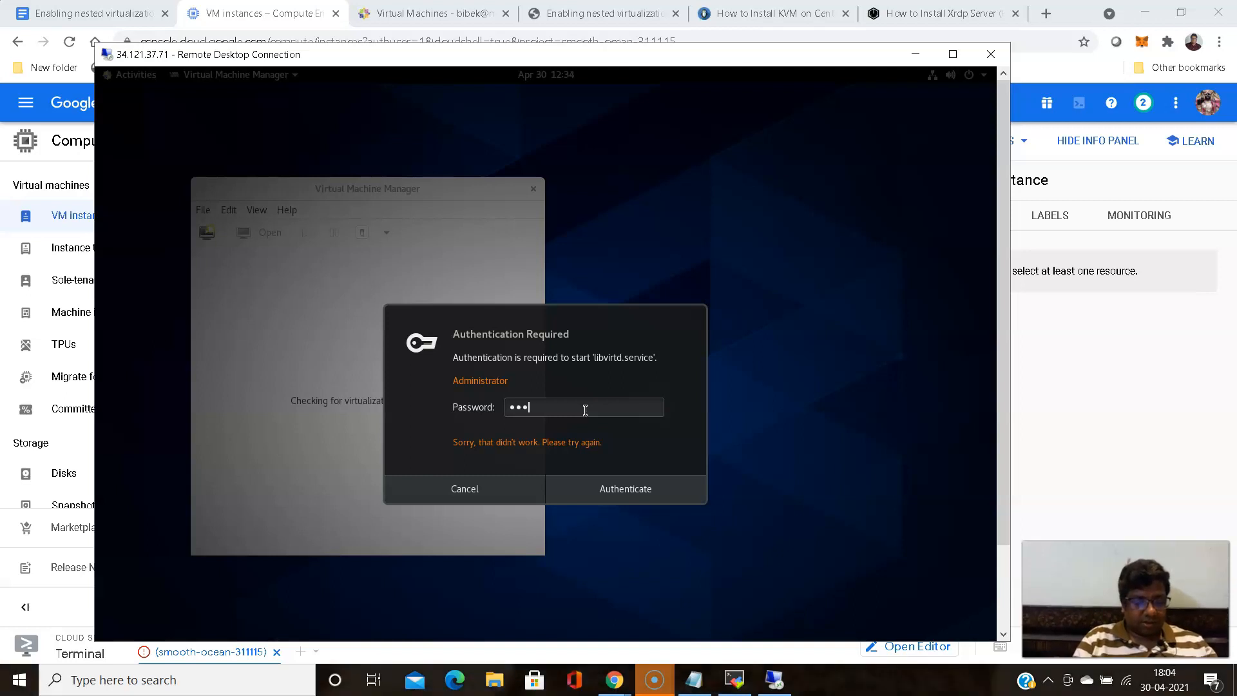
{"action": "type", "text": "***"}
{"action": "key", "text": "Return"}
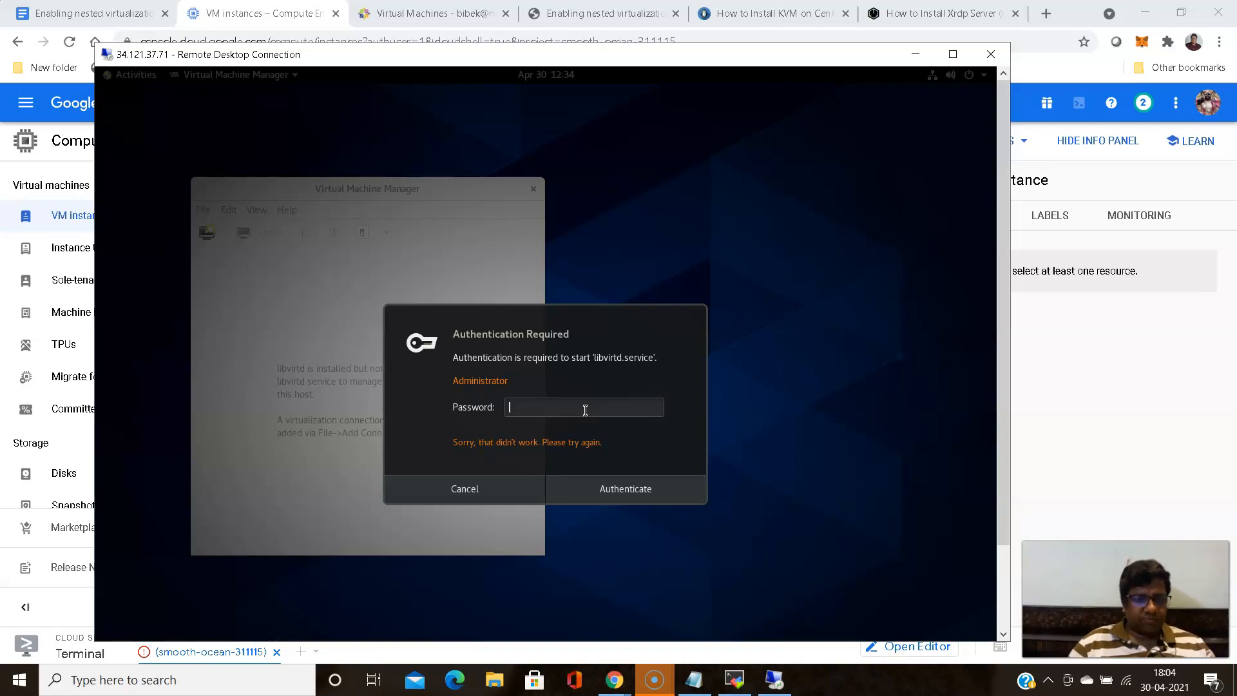
{"action": "left_click", "coordinate": [464, 493]}
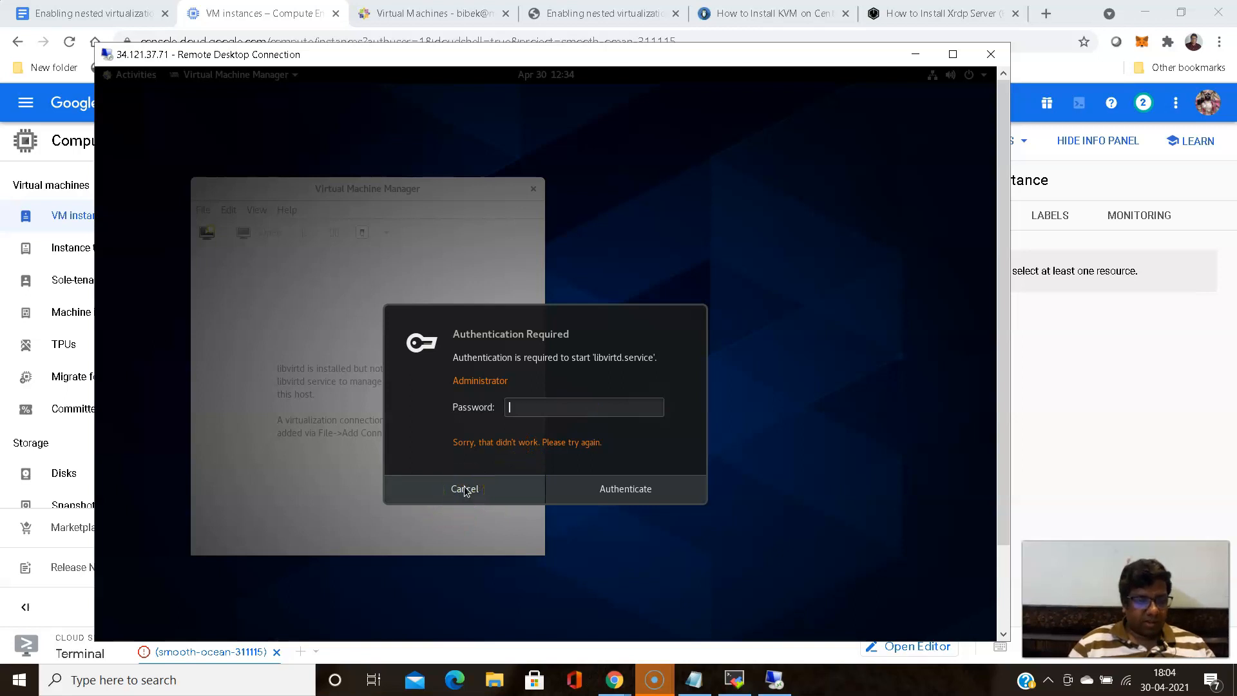
{"action": "left_click", "coordinate": [465, 491]}
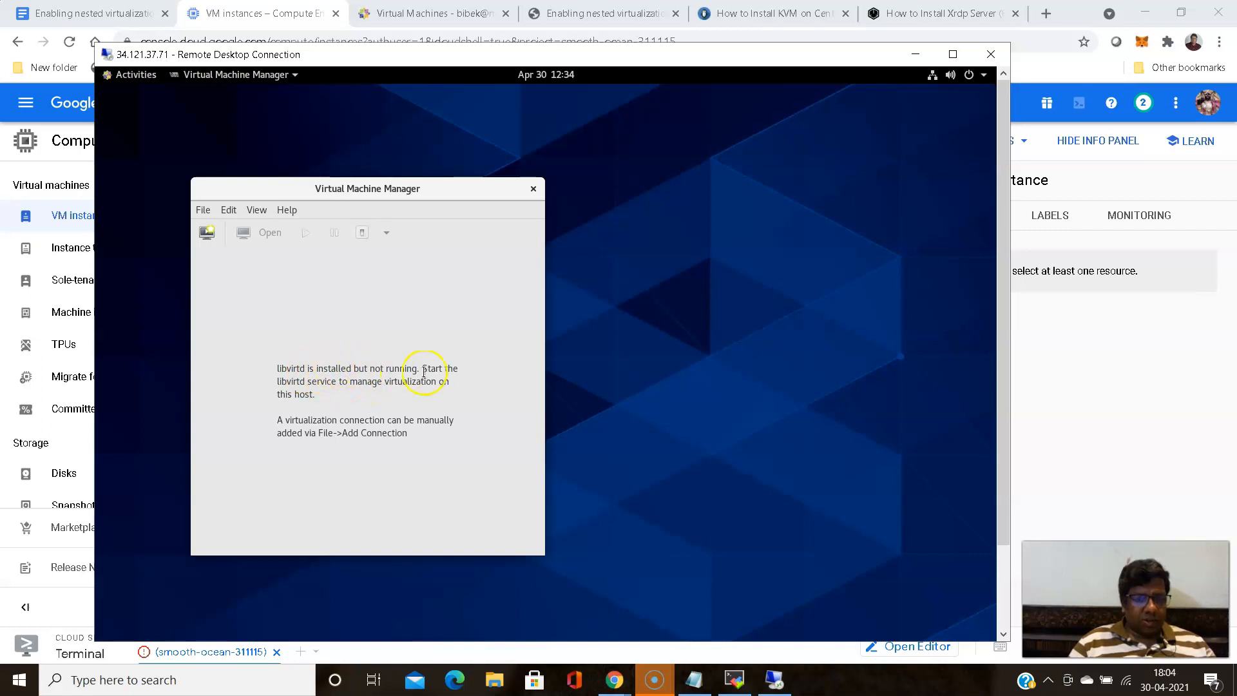
- Switch to the MobaXterm terminal and run "systemctl status libvertd" to check the virtualization service
{"action": "left_click", "coordinate": [735, 682]}
{"action": "left_click", "coordinate": [728, 479]}
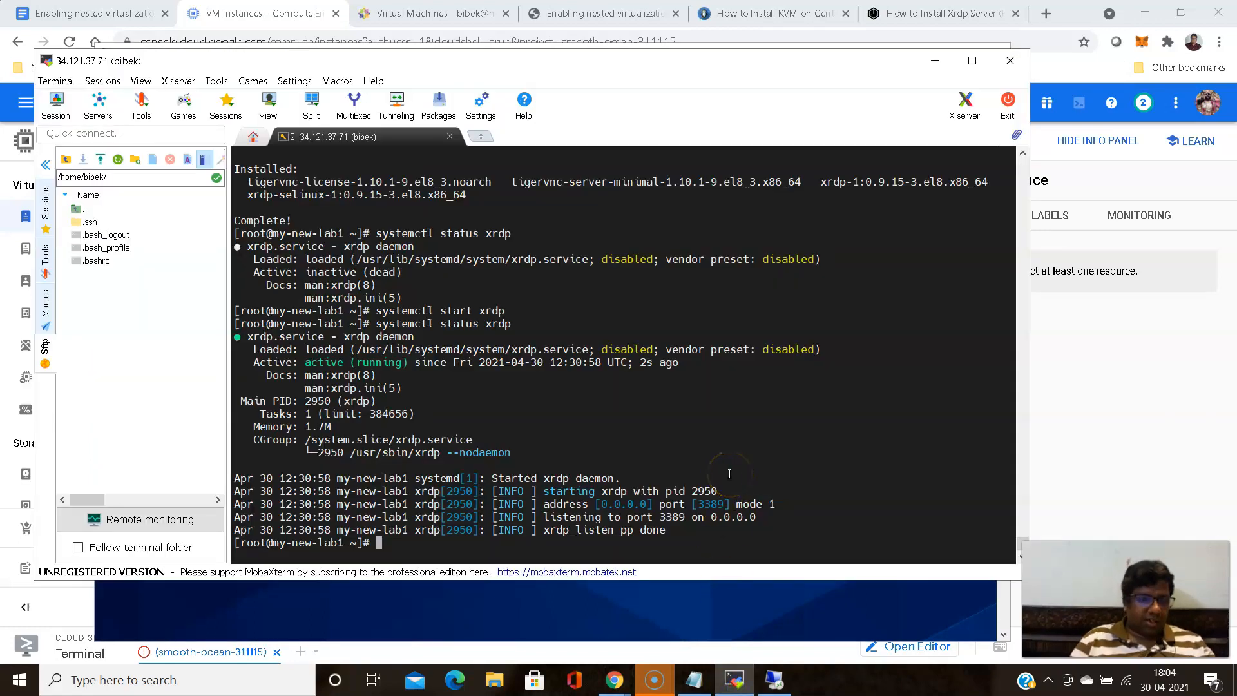
{"action": "type", "text": "systemvt"}
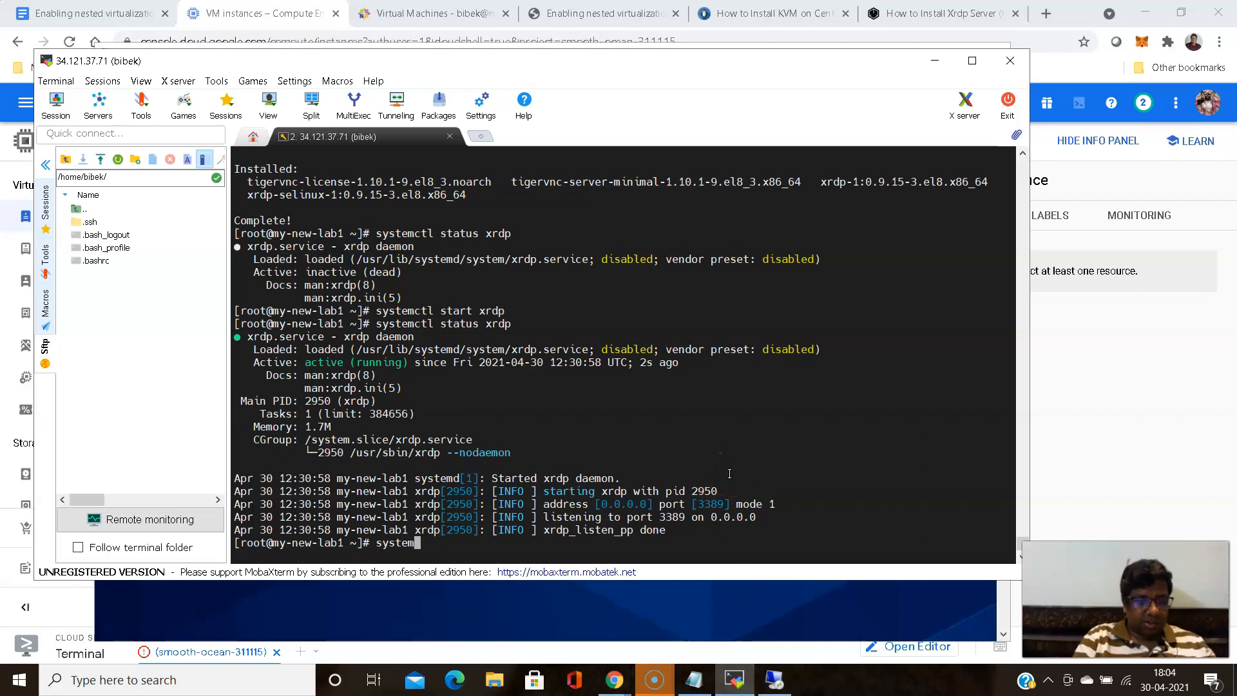
{"action": "key", "text": "BackSpace"}
{"action": "key", "text": "BackSpace"}
{"action": "type", "text": "ctl s"}
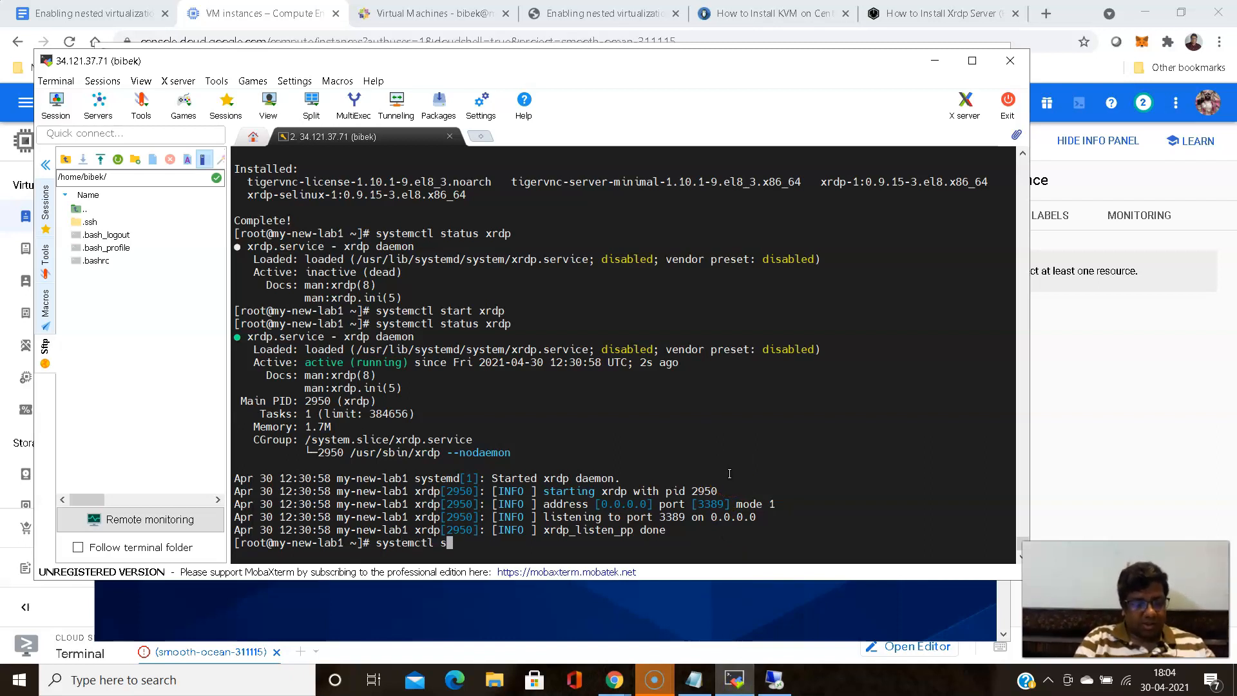
{"action": "type", "text": "tatus li"}
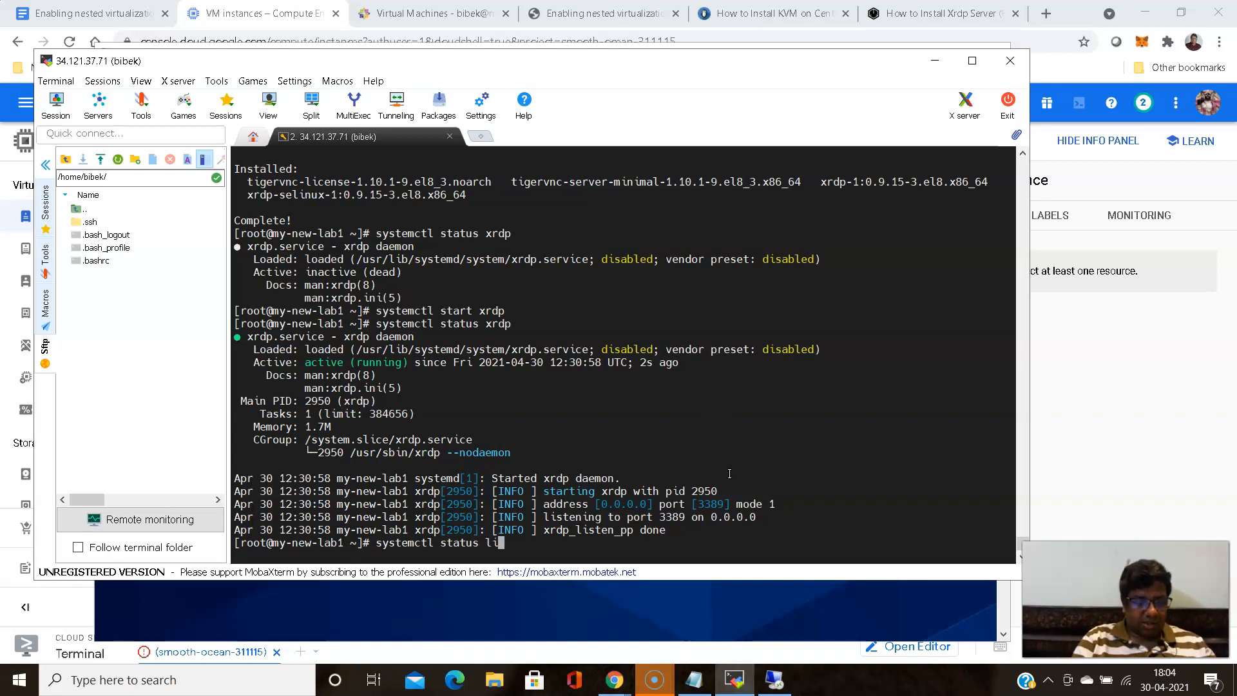
{"action": "type", "text": "bvertd"}
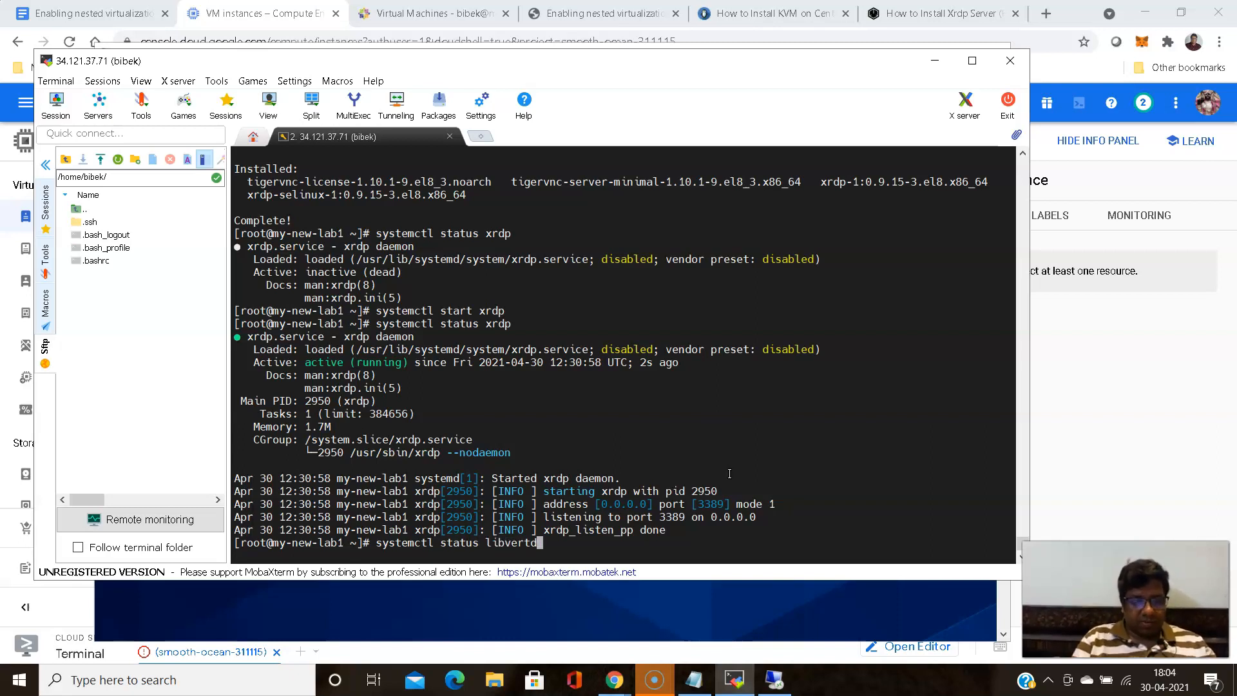
{"action": "key", "text": "Return"}
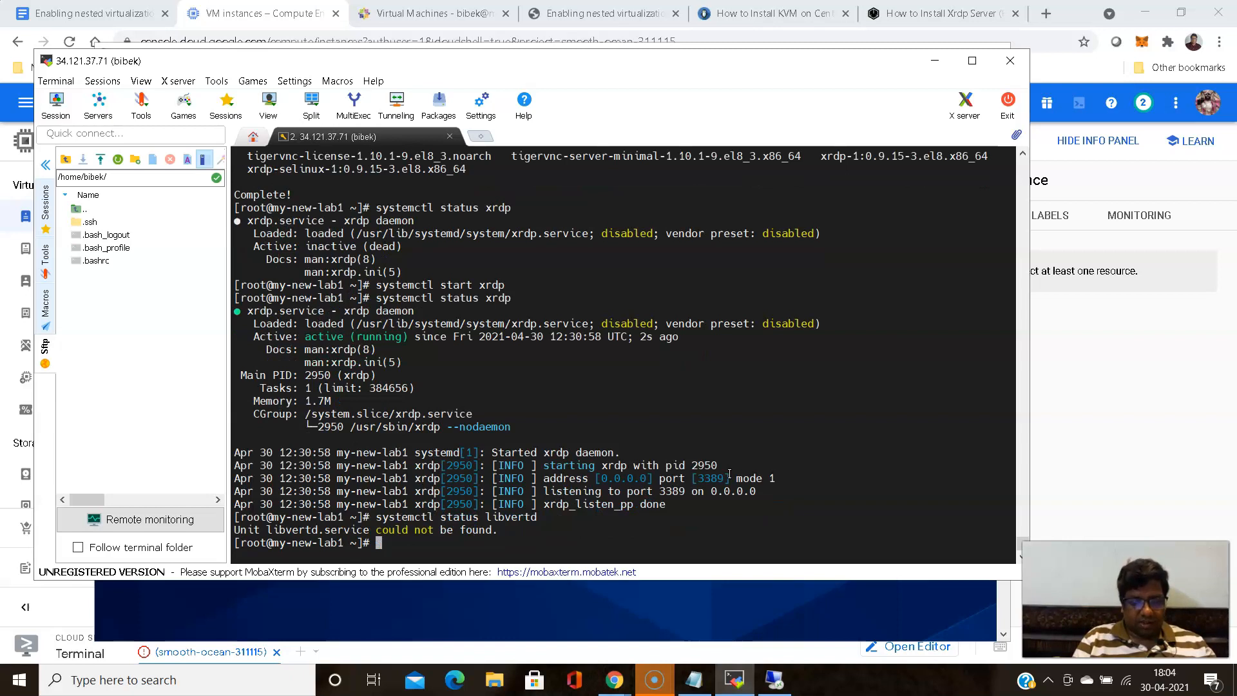
- Recall the last command, correct the service name, and run "systemctl status libvirtd"
{"action": "key", "text": "Up"}
{"action": "key", "text": "BackSpace"}
{"action": "key", "text": "BackSpace"}
{"action": "key", "text": "BackSpace"}
{"action": "key", "text": "BackSpace"}
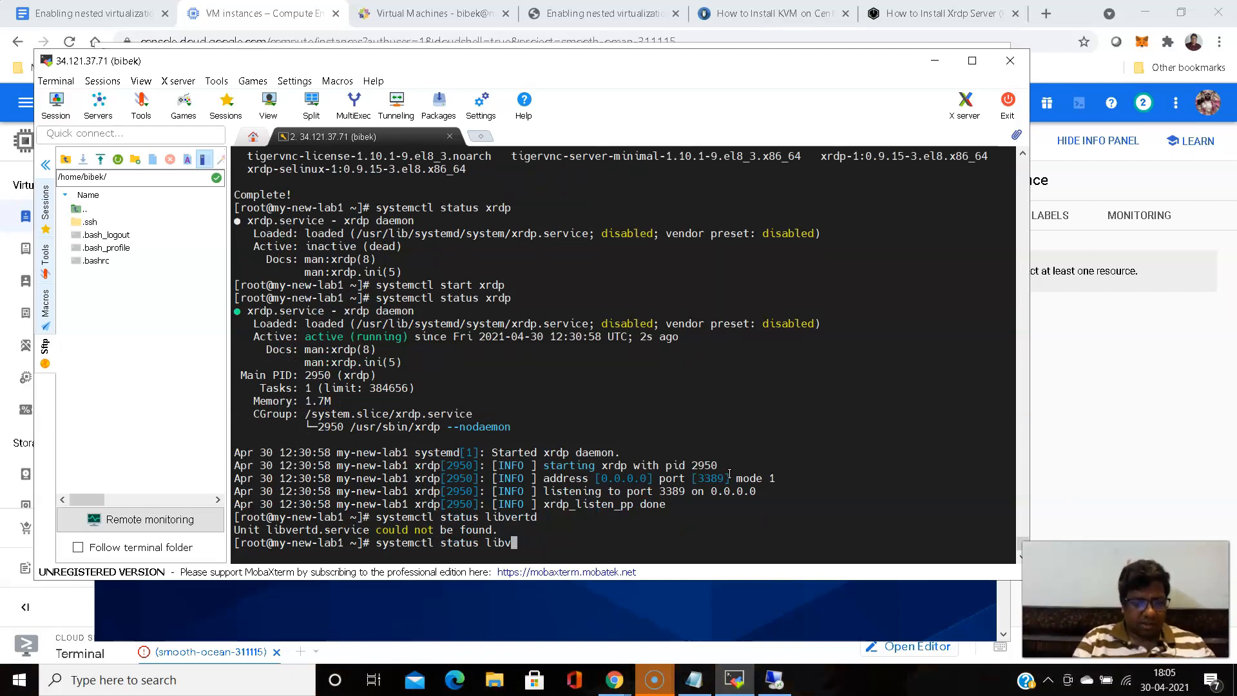
{"action": "type", "text": "irtd"}
{"action": "key", "text": "Return"}
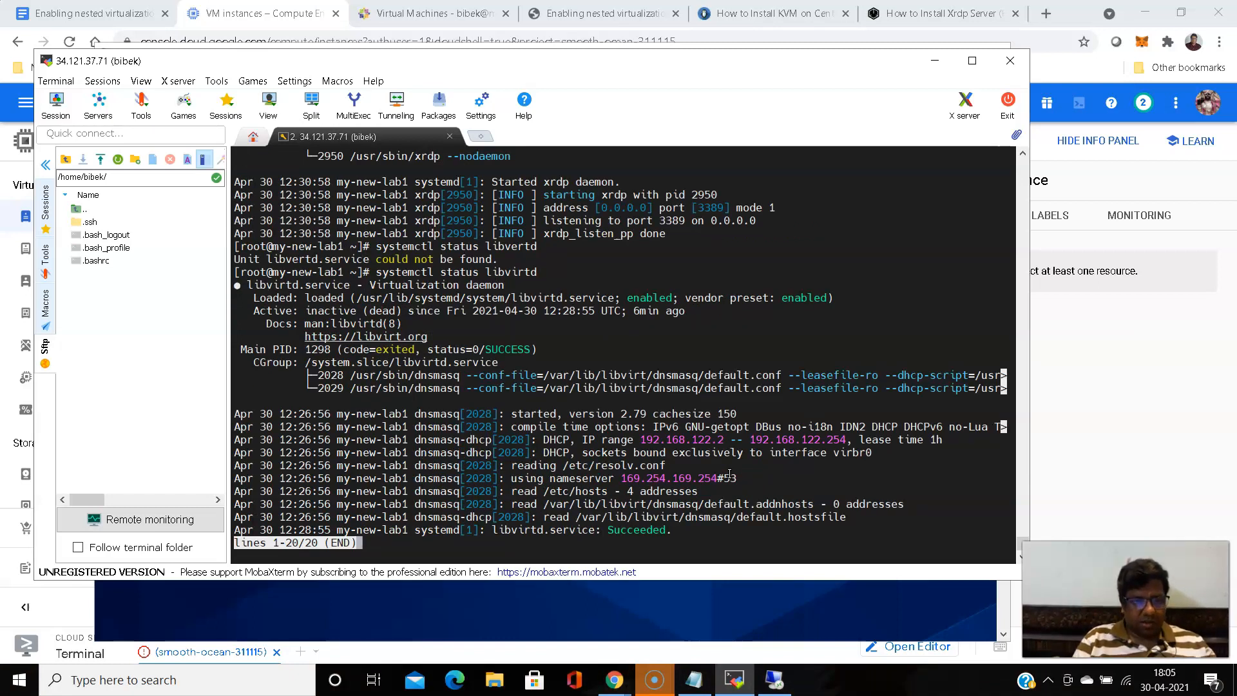
- Leave the status view, change the last command to "systemctl start libvirtd", and run it to start the service
{"action": "key", "text": "q"}
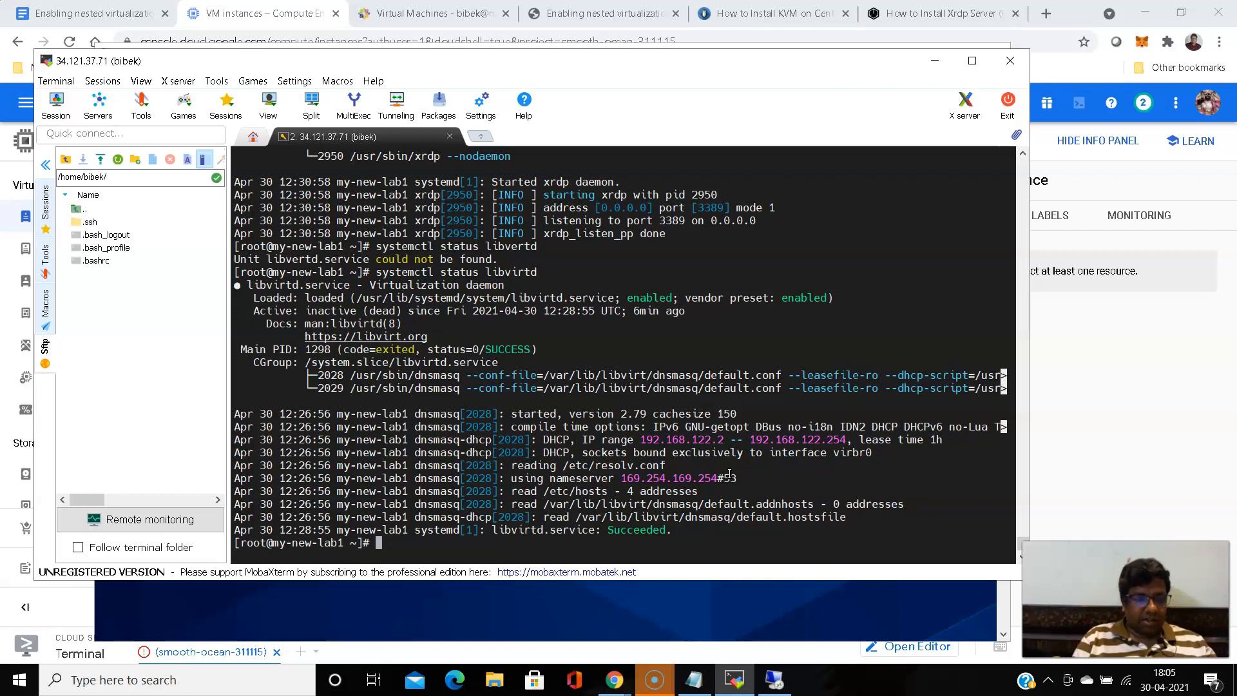
{"action": "key", "text": "Up"}
{"action": "key", "text": "Left"}
{"action": "key", "text": "Left"}
{"action": "key", "text": "Left"}
{"action": "key", "text": "Left"}
{"action": "key", "text": "Left"}
{"action": "key", "text": "Left"}
{"action": "key", "text": "Left"}
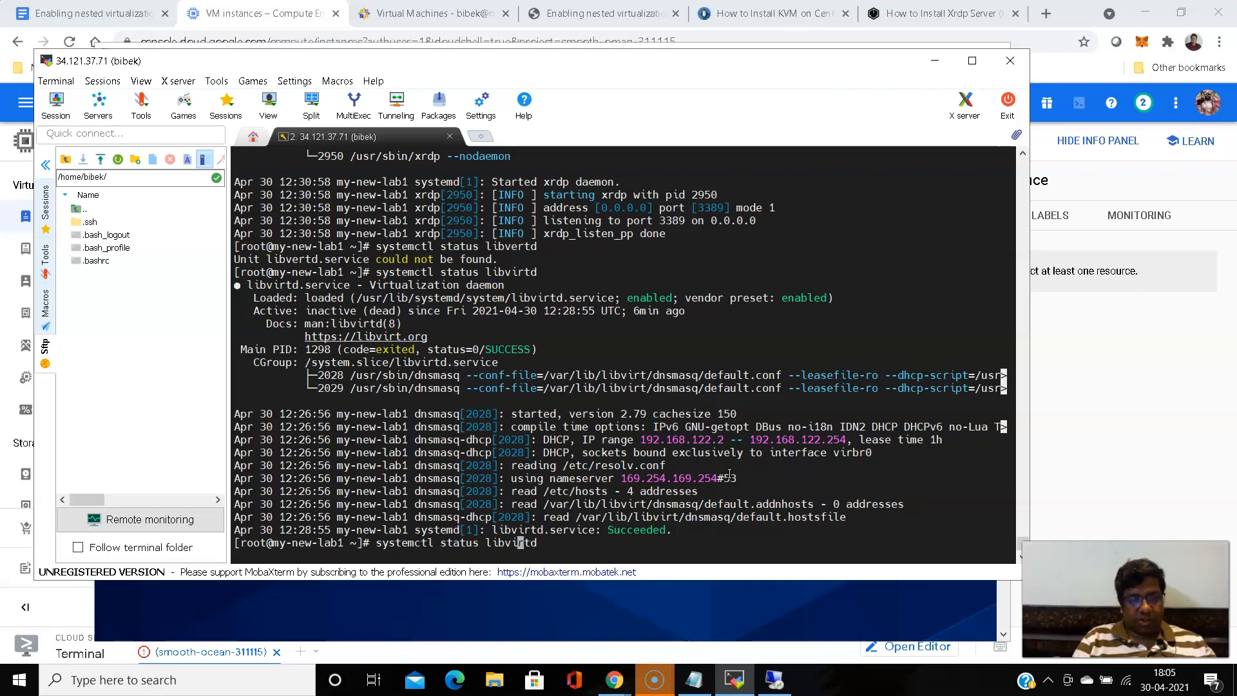
{"action": "key", "text": "Left"}
{"action": "key", "text": "Left"}
{"action": "key", "text": "BackSpace"}
{"action": "key", "text": "BackSpace"}
{"action": "key", "text": "BackSpace"}
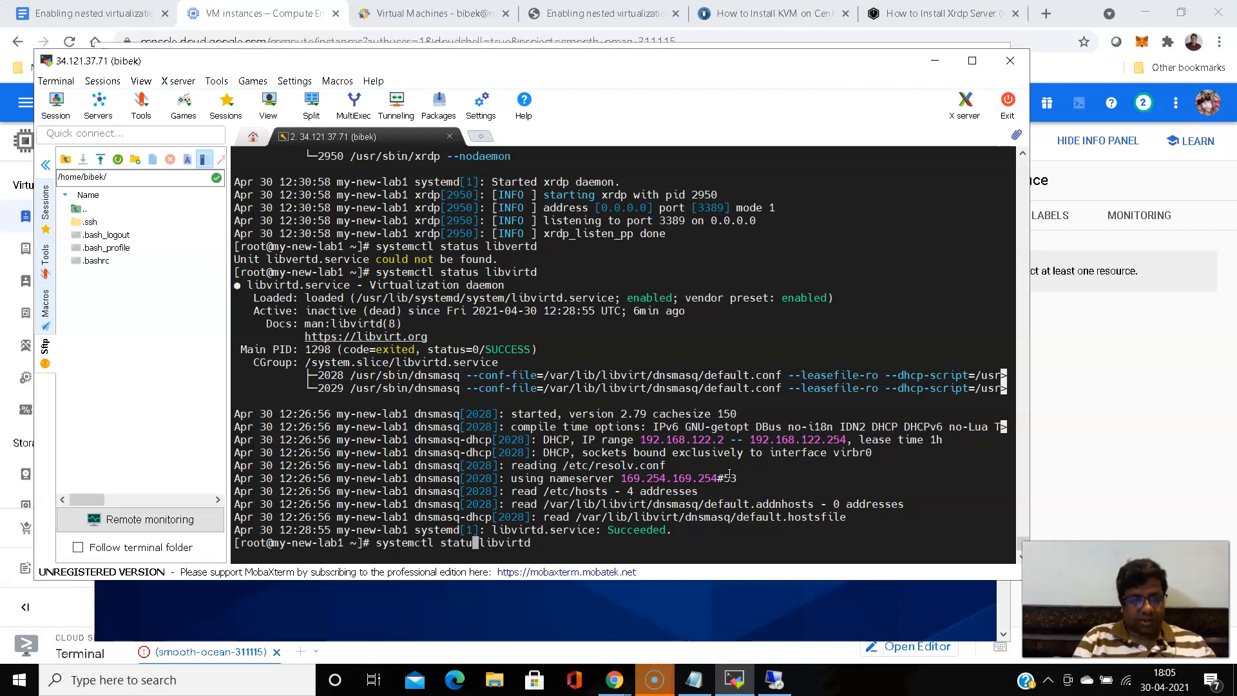
{"action": "type", "text": "rt"}
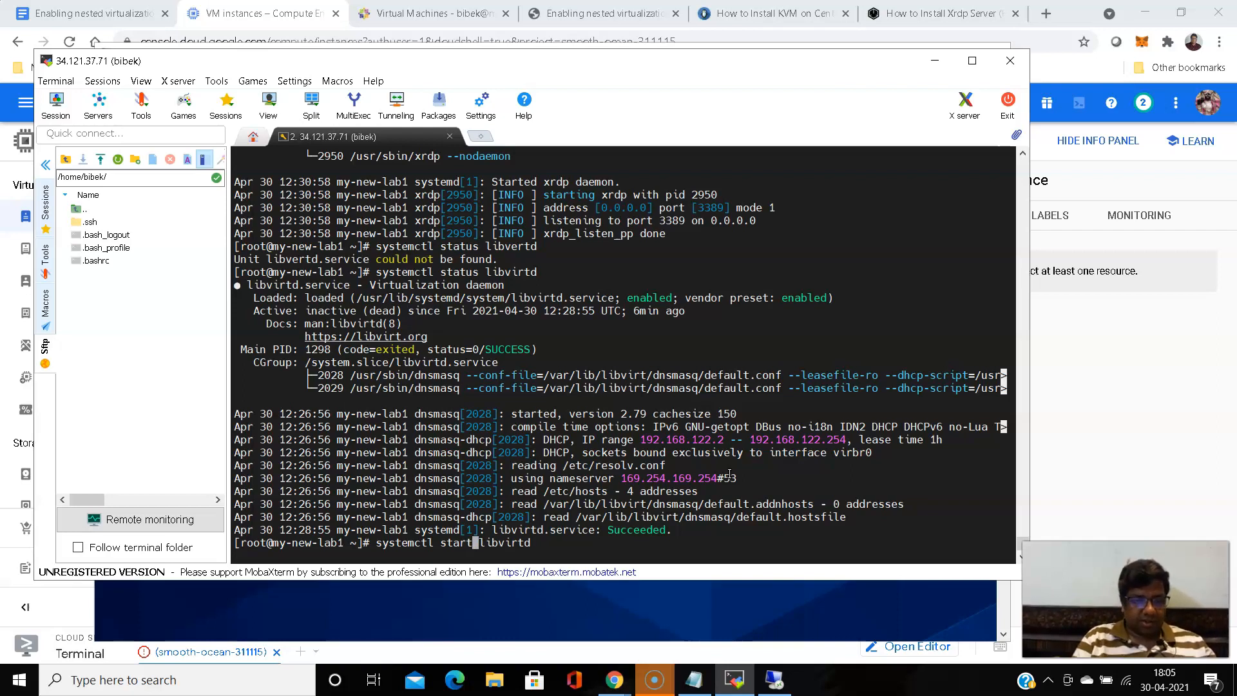
{"action": "key", "text": "Return"}
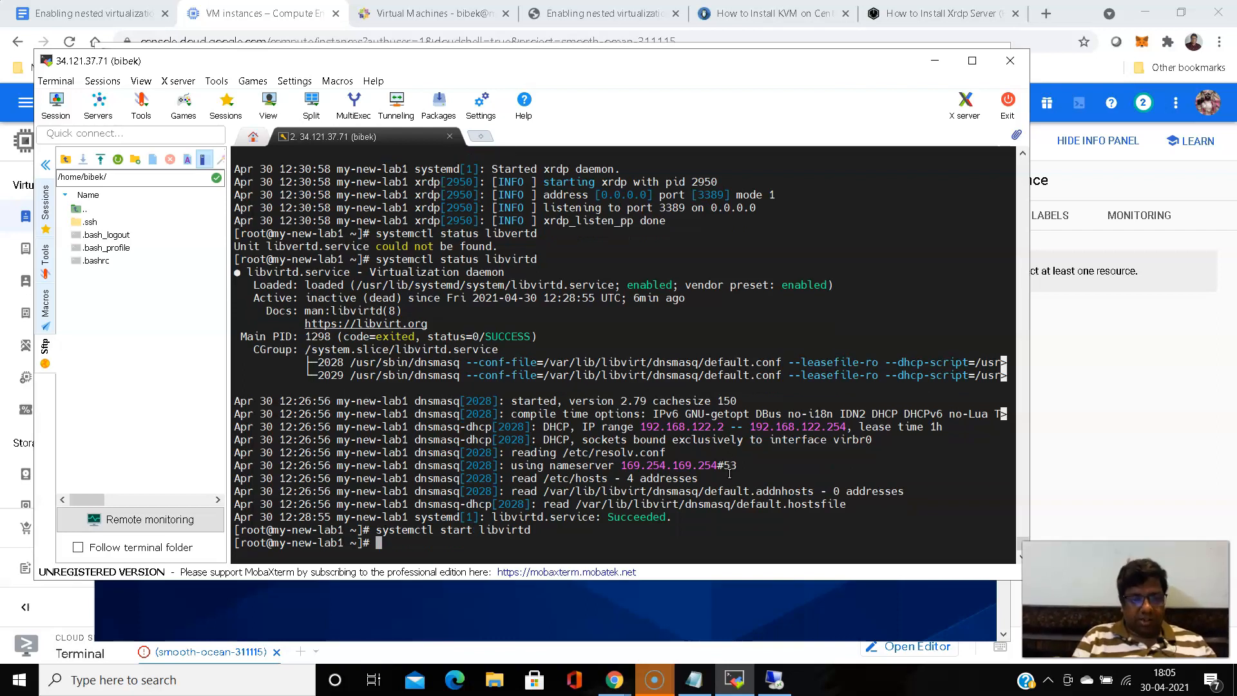
- Check the virtualization service again with "systemctl status libvirtd", and leave the status view
{"action": "key", "text": "Up"}
{"action": "key", "text": "Up"}
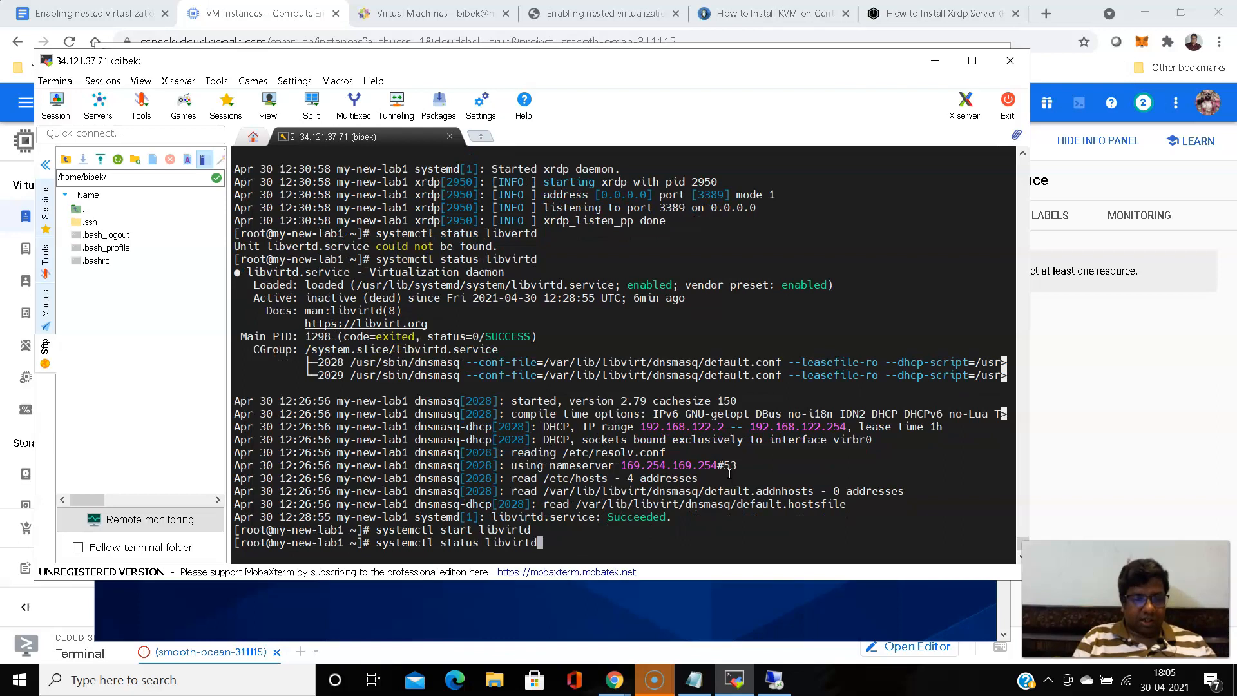
{"action": "key", "text": "Return"}
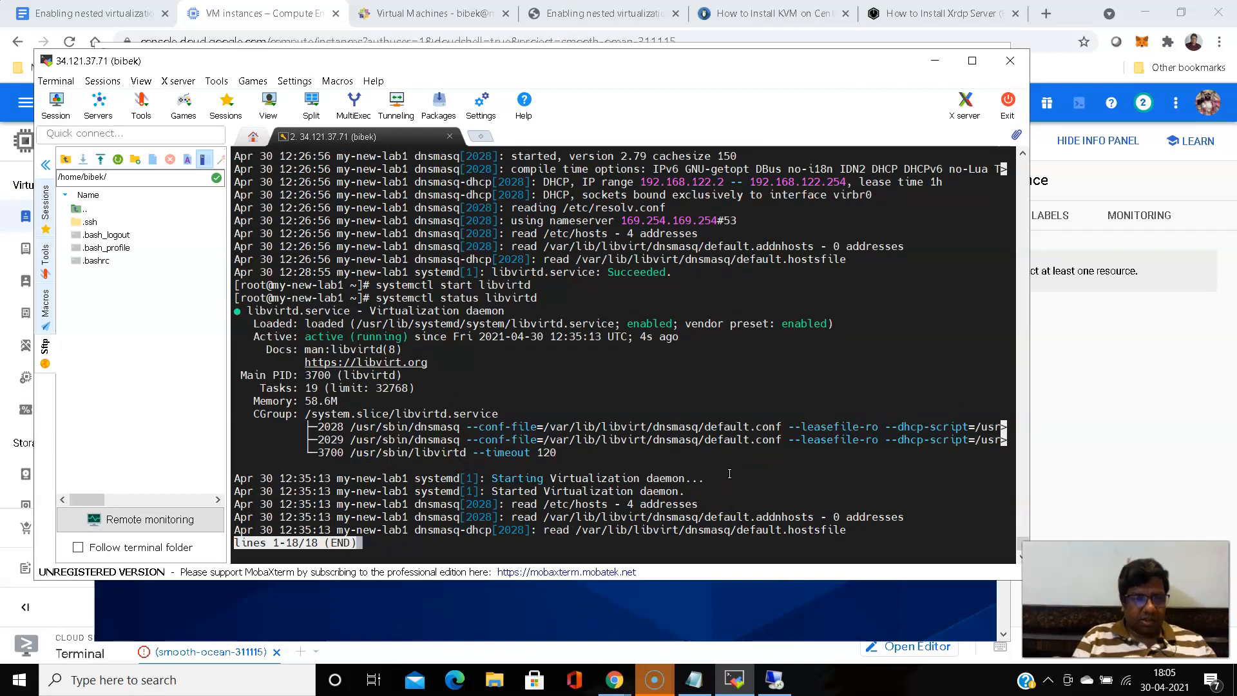
{"action": "key", "text": "space"}
{"action": "key", "text": "q"}
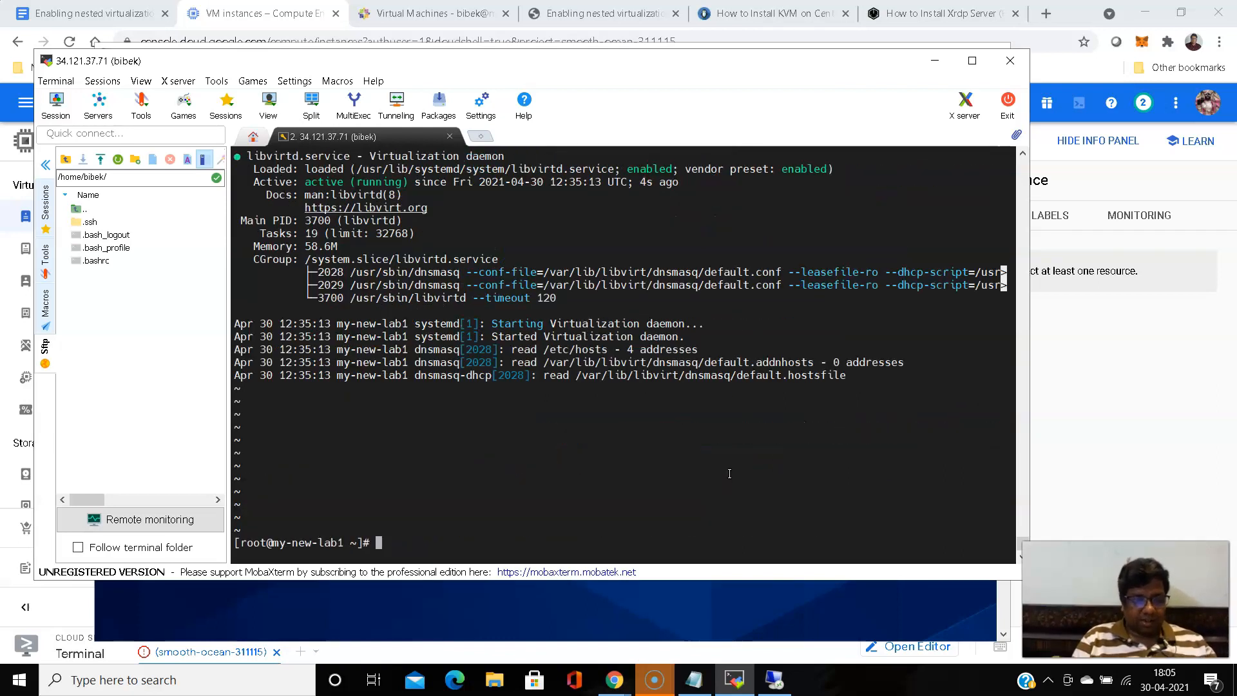
- Edit the recalled status command into "systemctl enable libvirtd" and run it to enable the service at boot
{"action": "key", "text": "Up"}
{"action": "key", "text": "Left"}
{"action": "key", "text": "Left"}
{"action": "key", "text": "Left"}
{"action": "key", "text": "Left"}
{"action": "key", "text": "Left"}
{"action": "key", "text": "Left"}
{"action": "key", "text": "Left"}
{"action": "key", "text": "Left"}
{"action": "key", "text": "Left"}
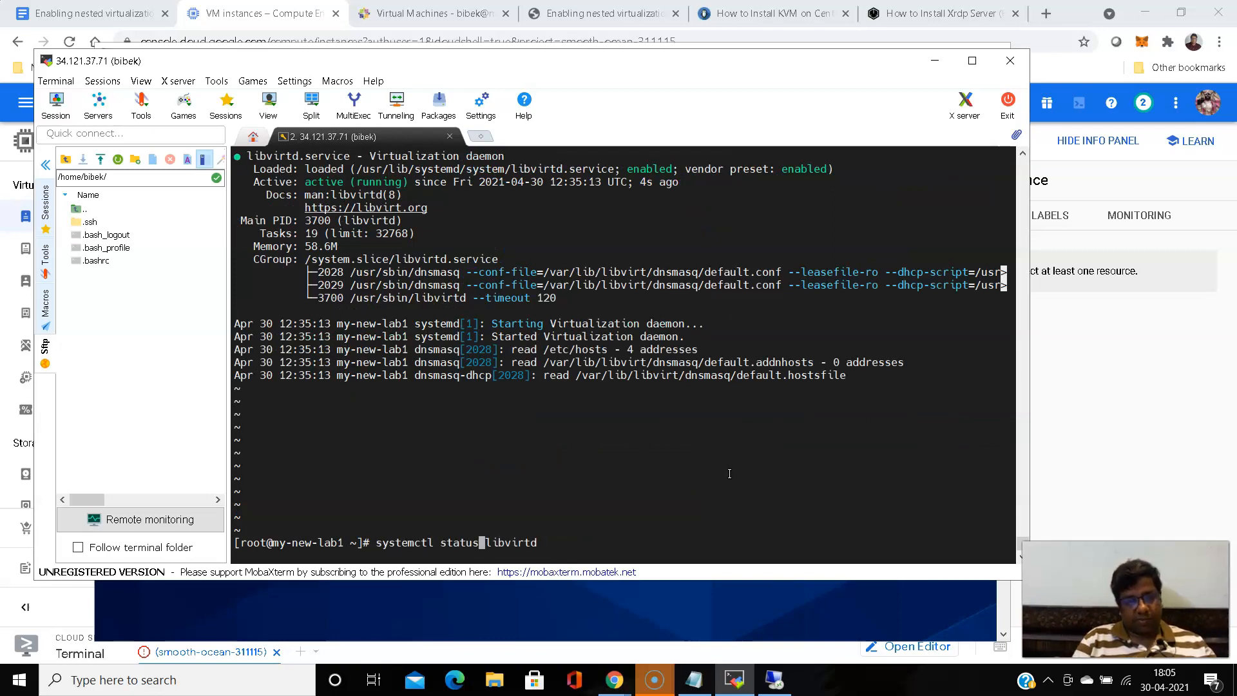
{"action": "key", "text": "BackSpace"}
{"action": "key", "text": "BackSpace"}
{"action": "key", "text": "BackSpace"}
{"action": "key", "text": "BackSpace"}
{"action": "key", "text": "BackSpace"}
{"action": "key", "text": "BackSpace"}
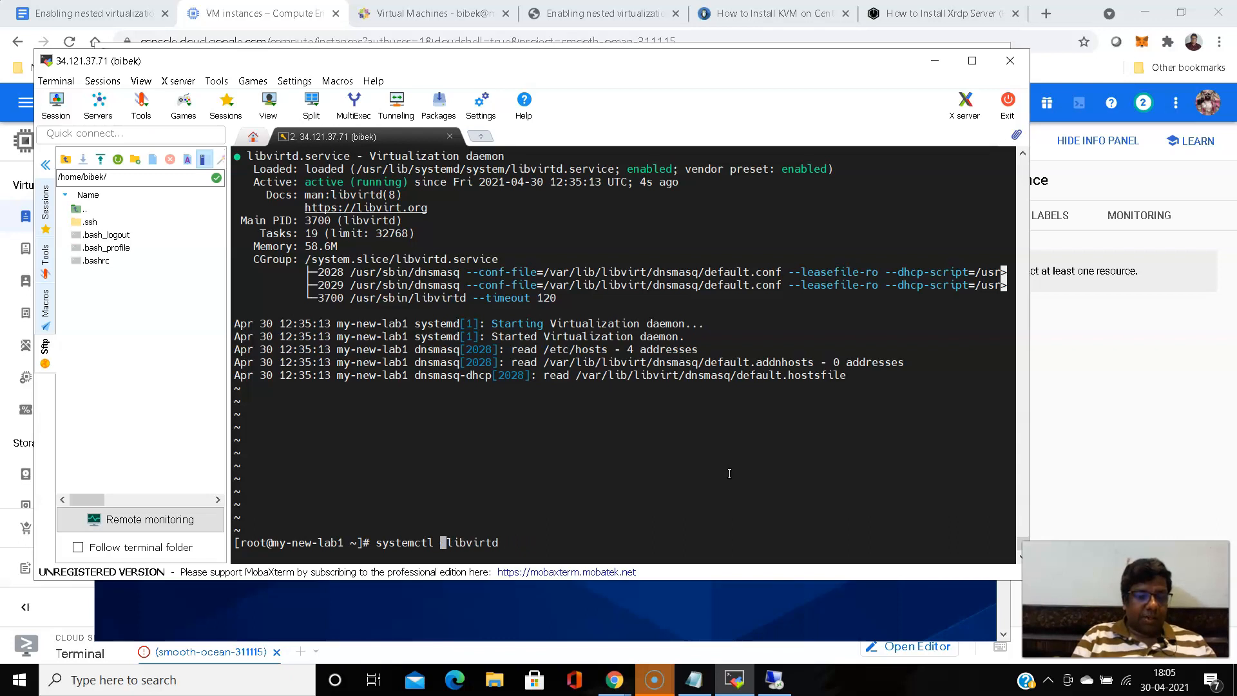
{"action": "type", "text": "enable"}
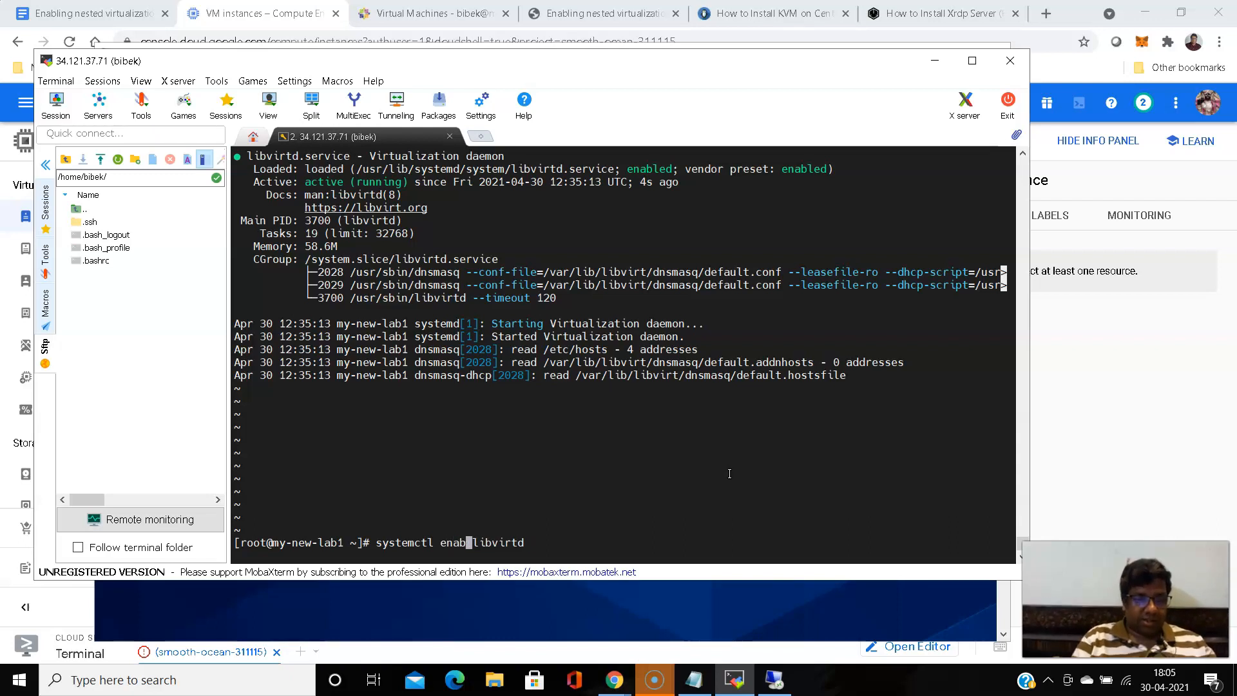
{"action": "key", "text": "Return"}
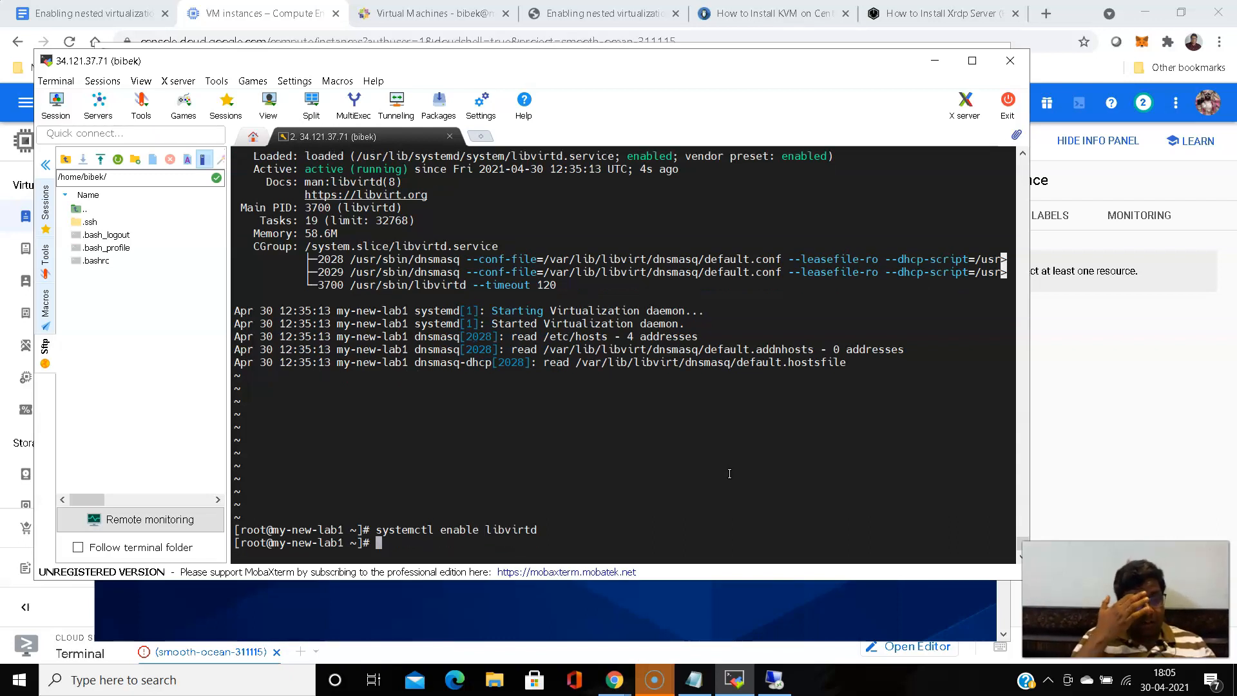
- Switch to the Remote Desktop session, close Virtual Machine Manager, and try to relaunch it from the Activities overview
{"action": "left_click", "coordinate": [734, 590]}
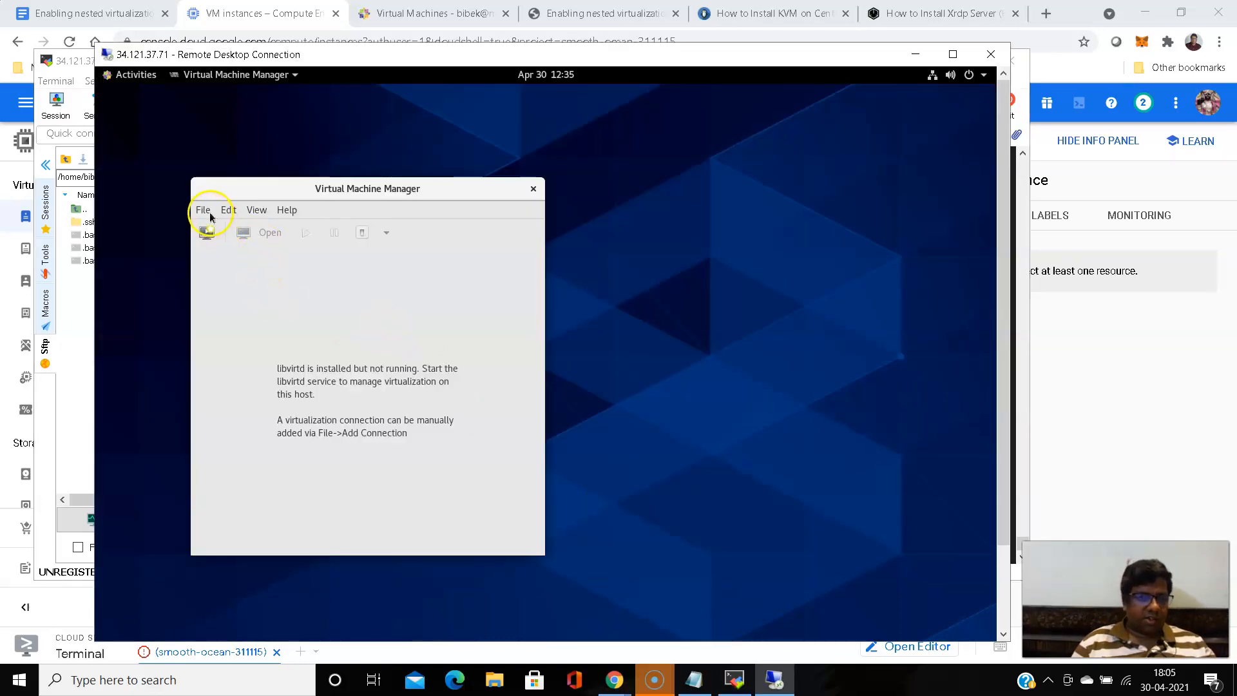
{"action": "left_click", "coordinate": [534, 190]}
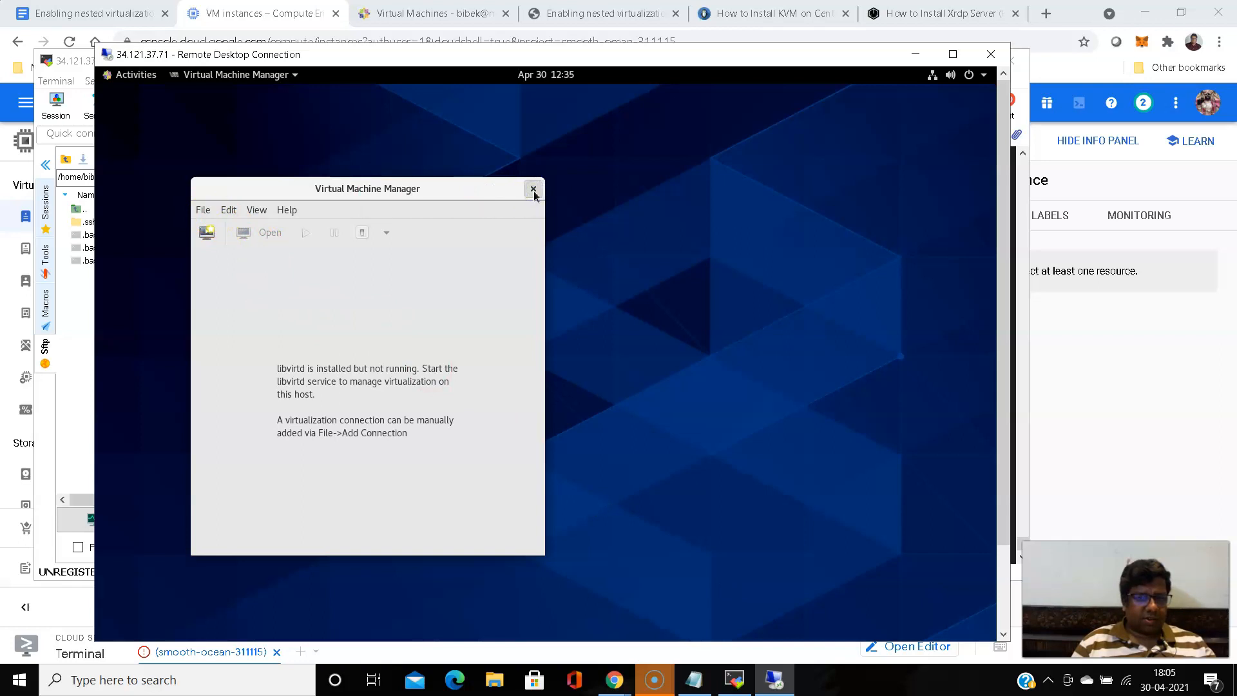
{"action": "left_click", "coordinate": [139, 71]}
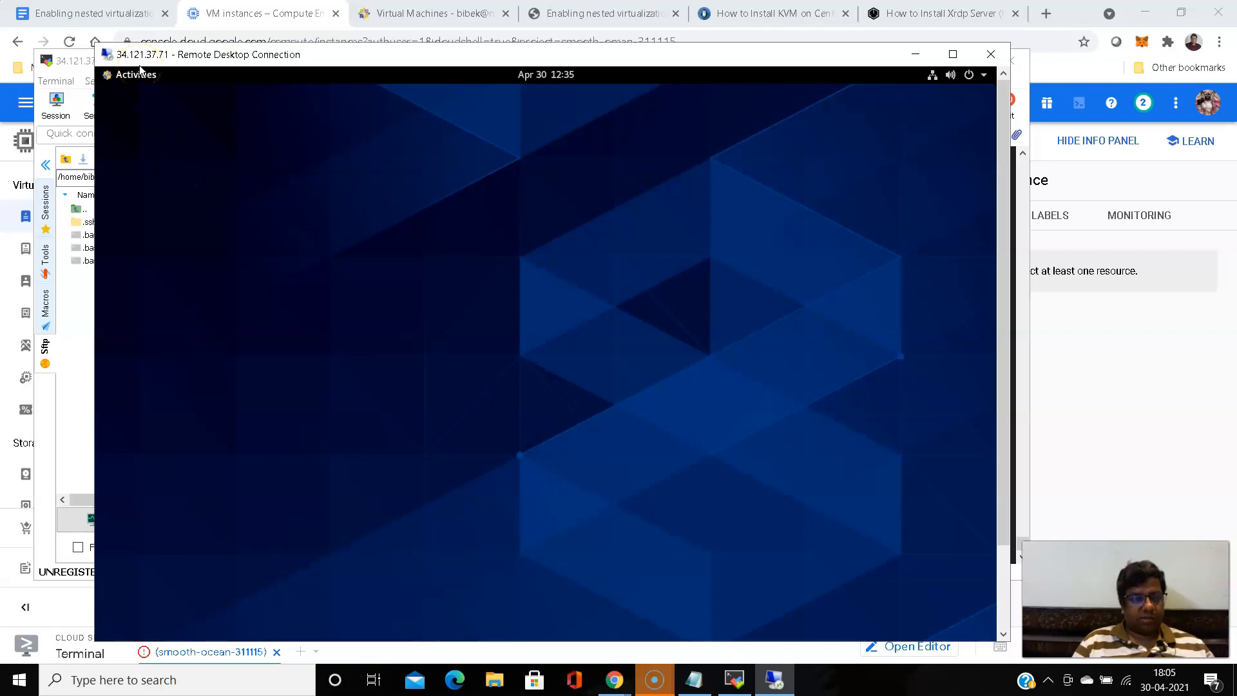
{"action": "left_click", "coordinate": [129, 75]}
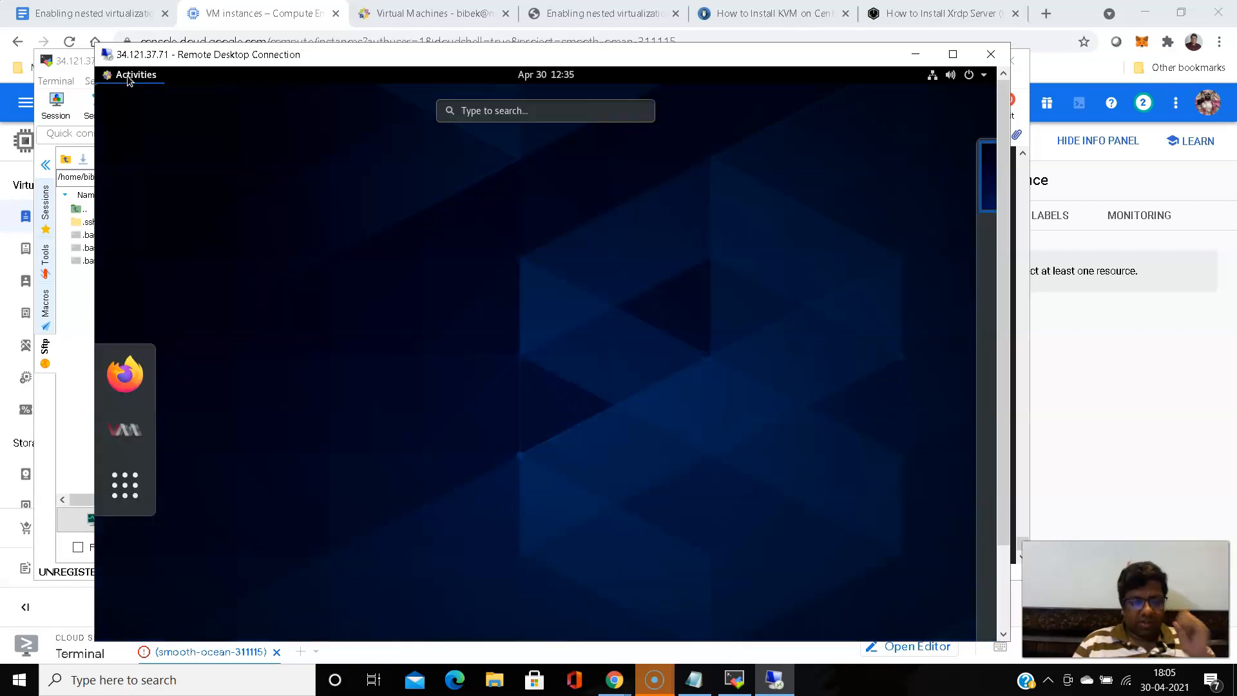
{"action": "left_click", "coordinate": [125, 430]}
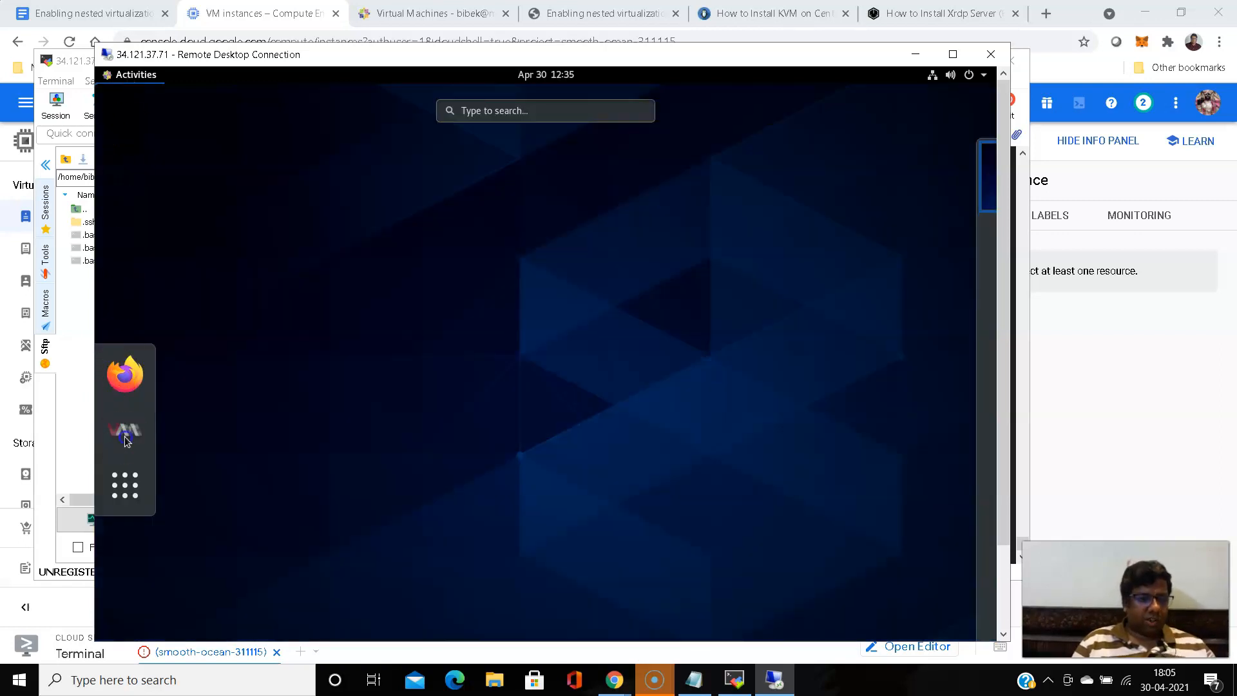
- Reopen the Activities overview on the remote desktop and launch Virtual Machine Manager from it
{"action": "left_click", "coordinate": [649, 340]}
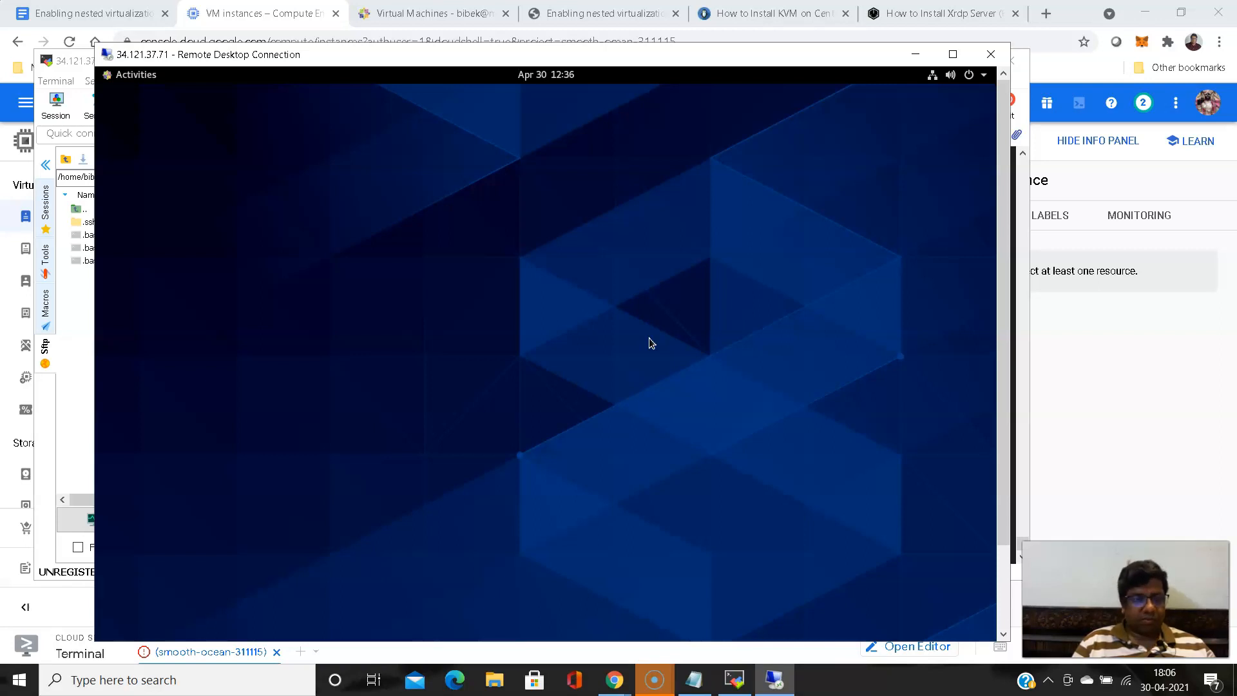
{"action": "left_click", "coordinate": [398, 220]}
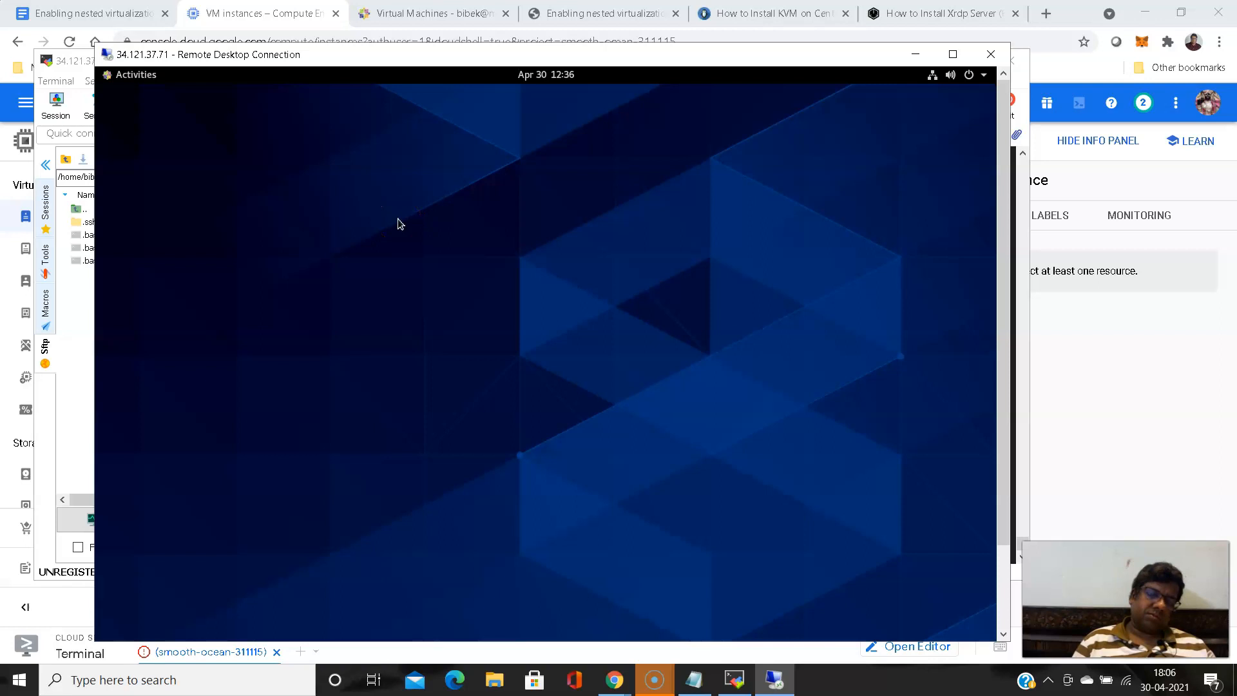
{"action": "left_click", "coordinate": [126, 81]}
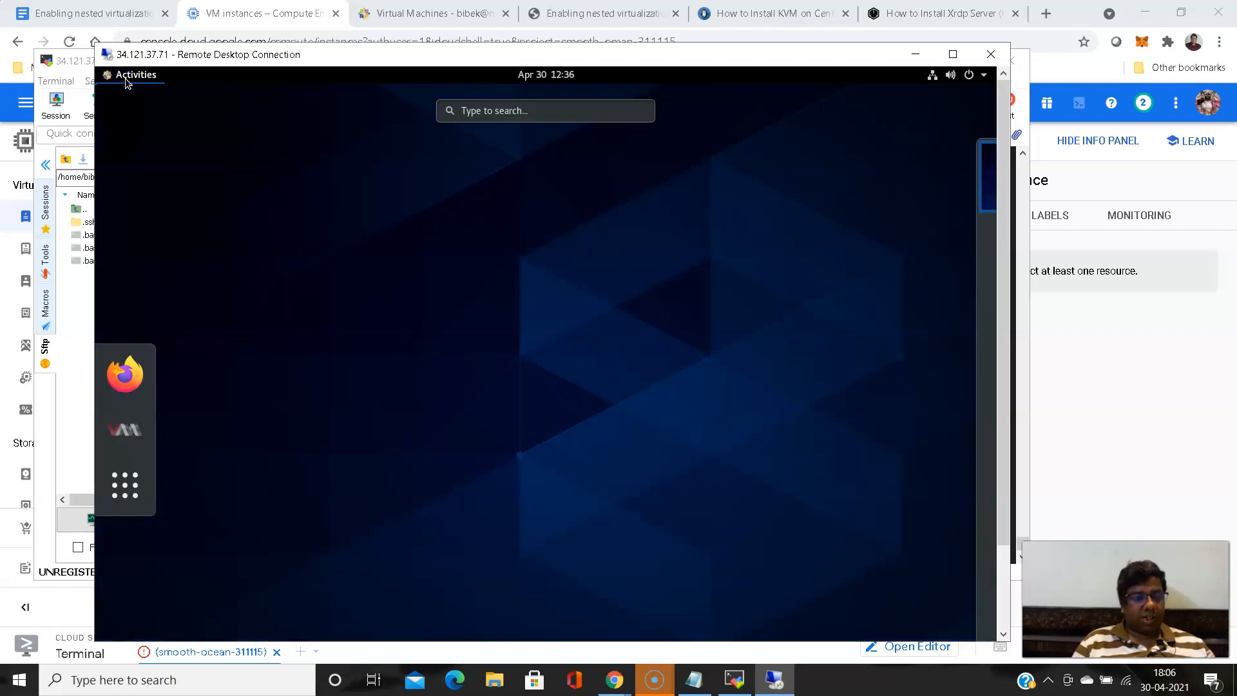
{"action": "left_click", "coordinate": [116, 496]}
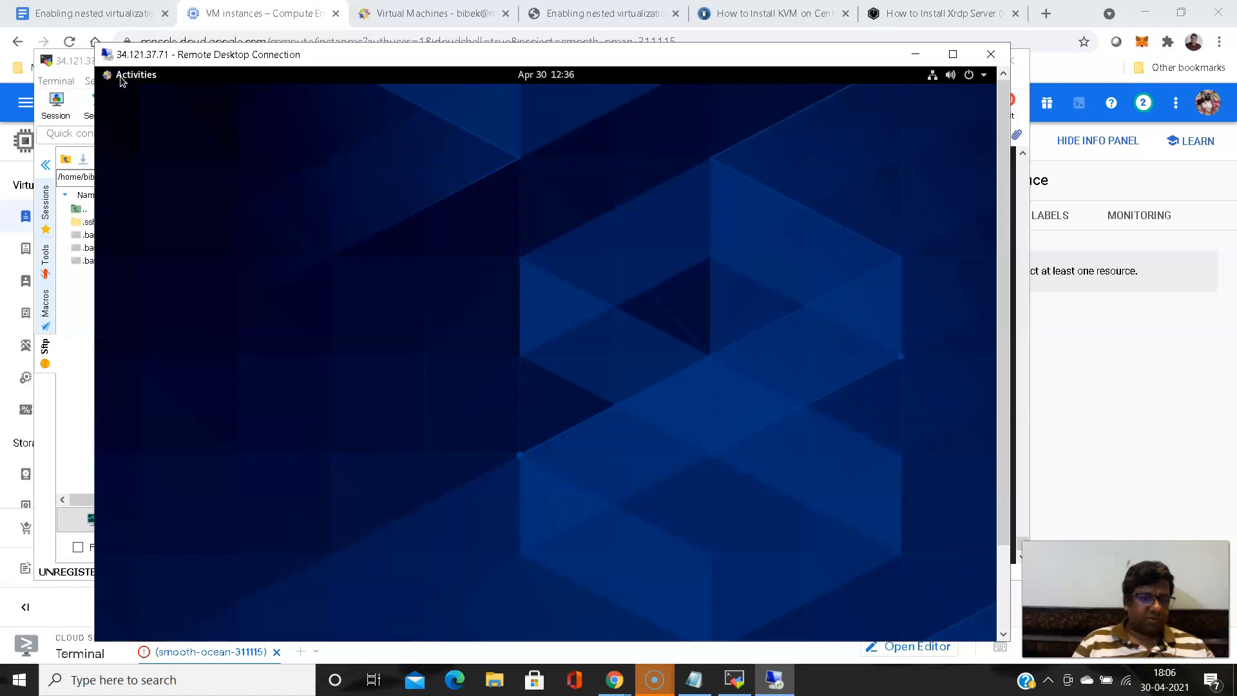
{"action": "left_click", "coordinate": [159, 166]}
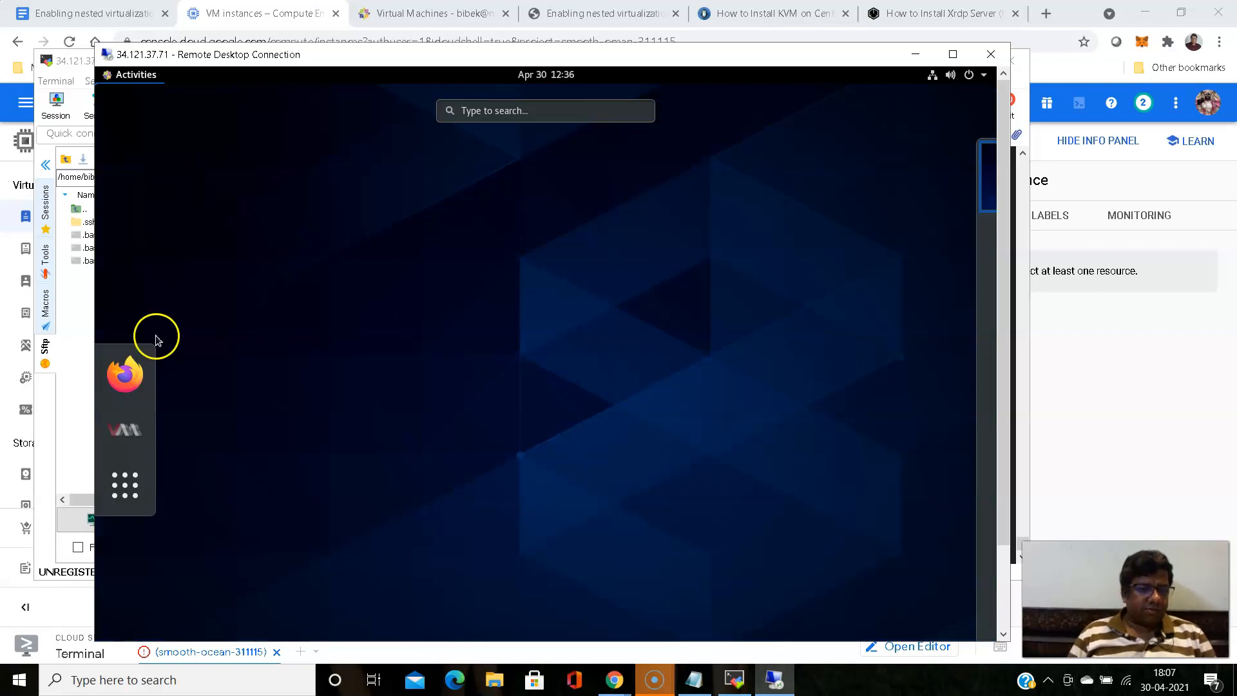
{"action": "left_click", "coordinate": [131, 433]}
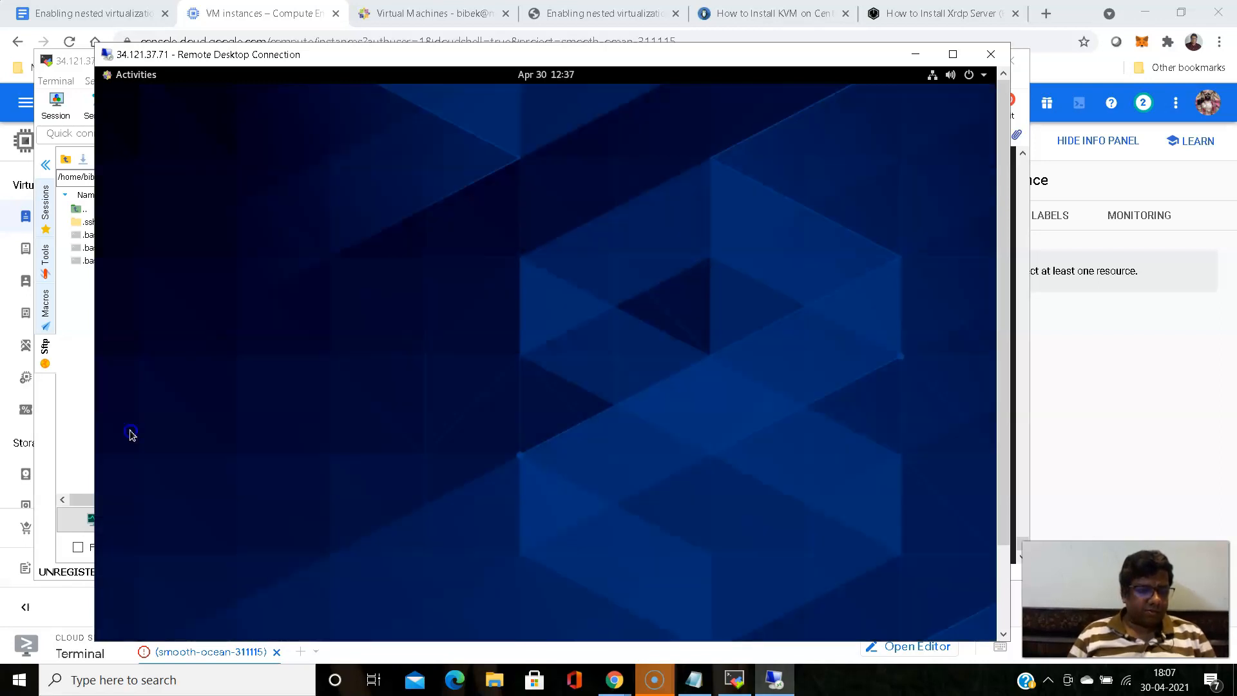
{"action": "left_click", "coordinate": [288, 382]}
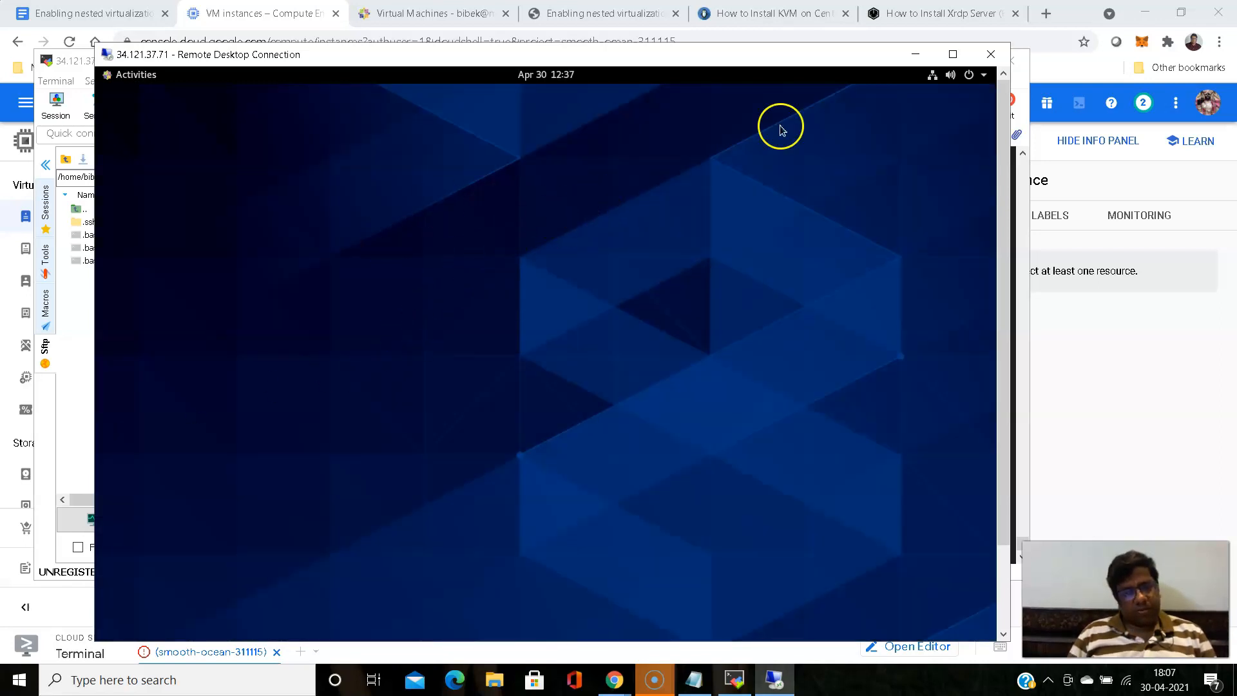
{"action": "left_click", "coordinate": [122, 73]}
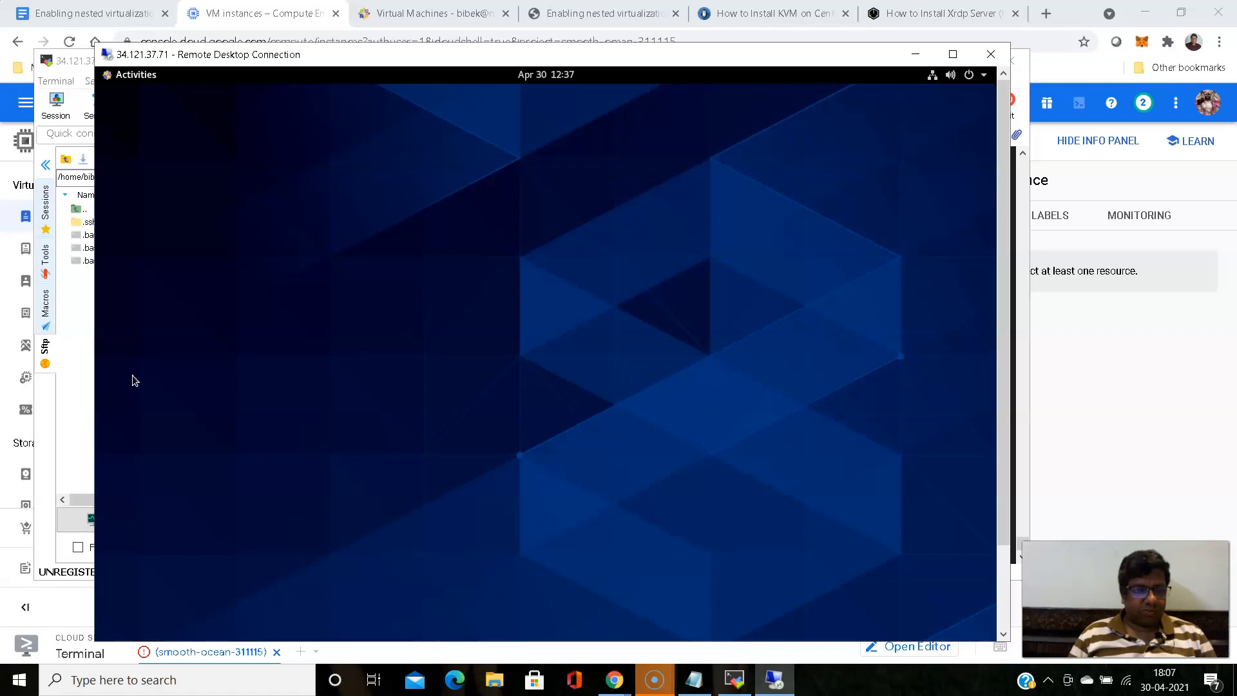
{"action": "key", "text": "super"}
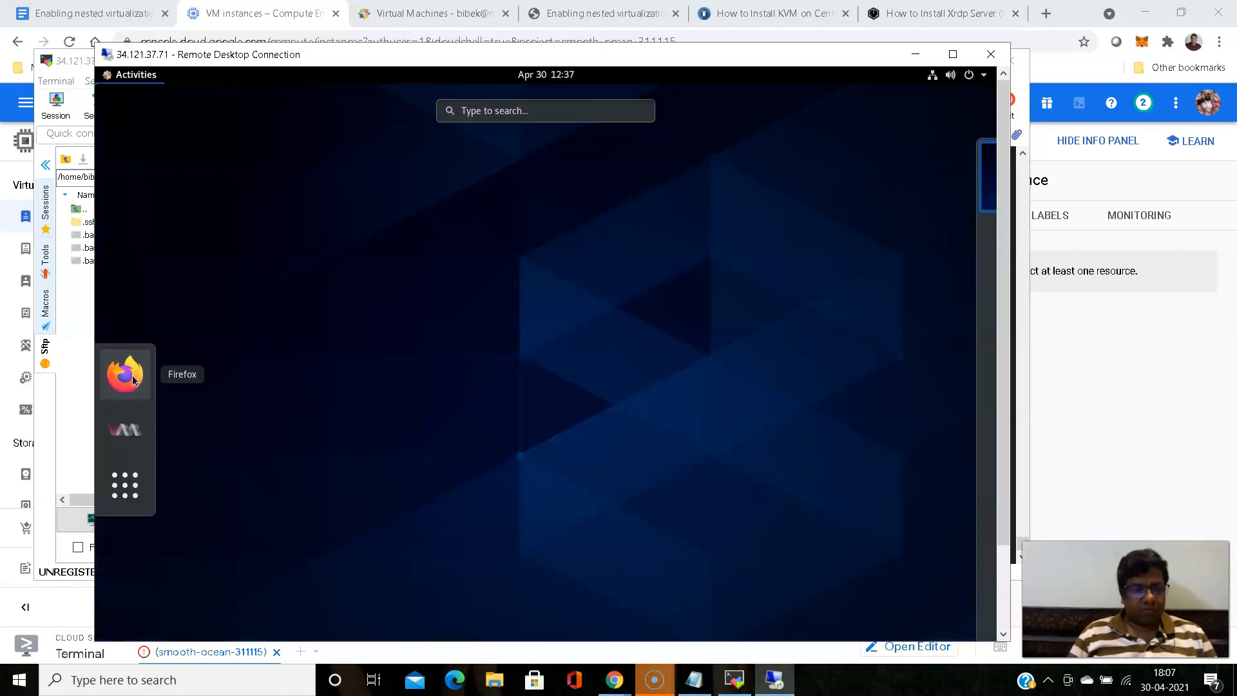
{"action": "left_click", "coordinate": [131, 436]}
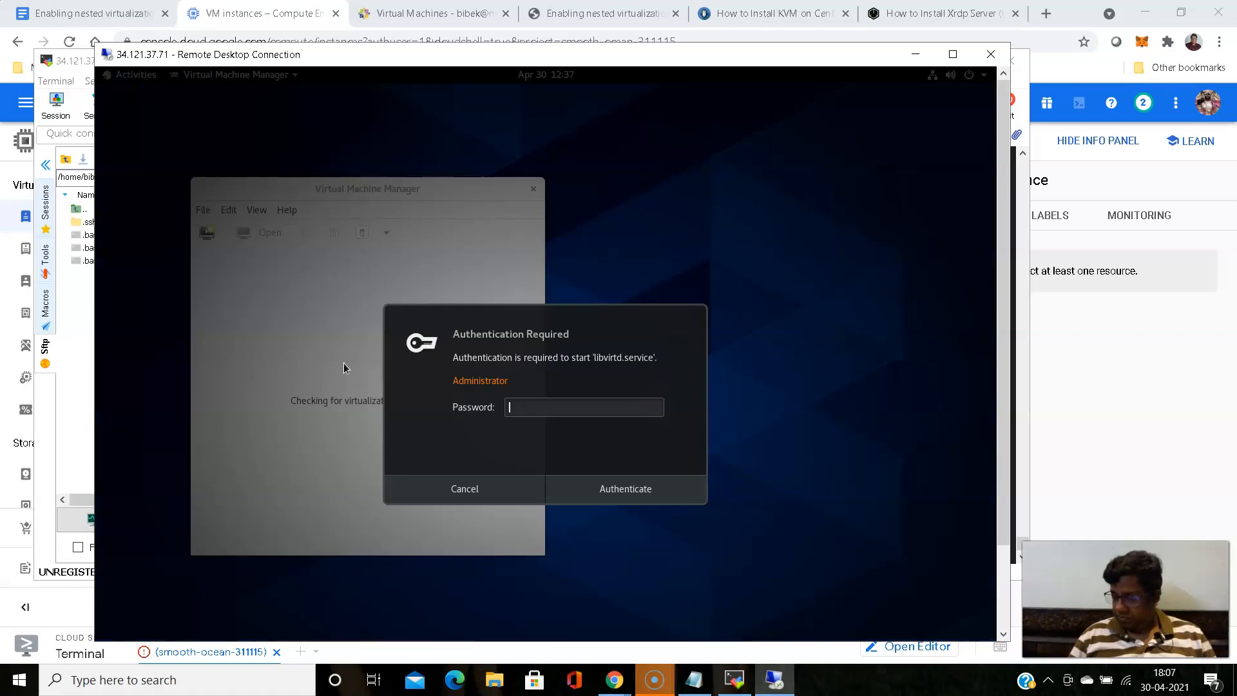
- Try to authenticate the start of libvirtd.service with the administrator password, and cancel the authentication request
{"action": "type", "text": "*********"}
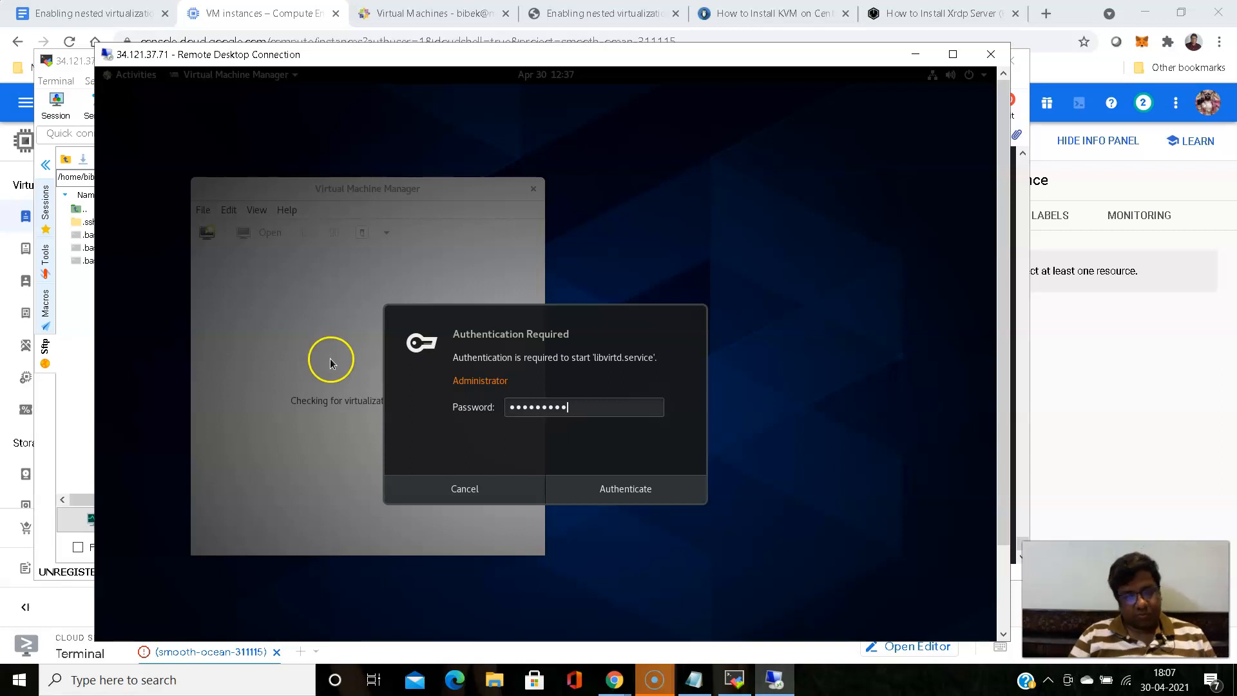
{"action": "left_click", "coordinate": [625, 489]}
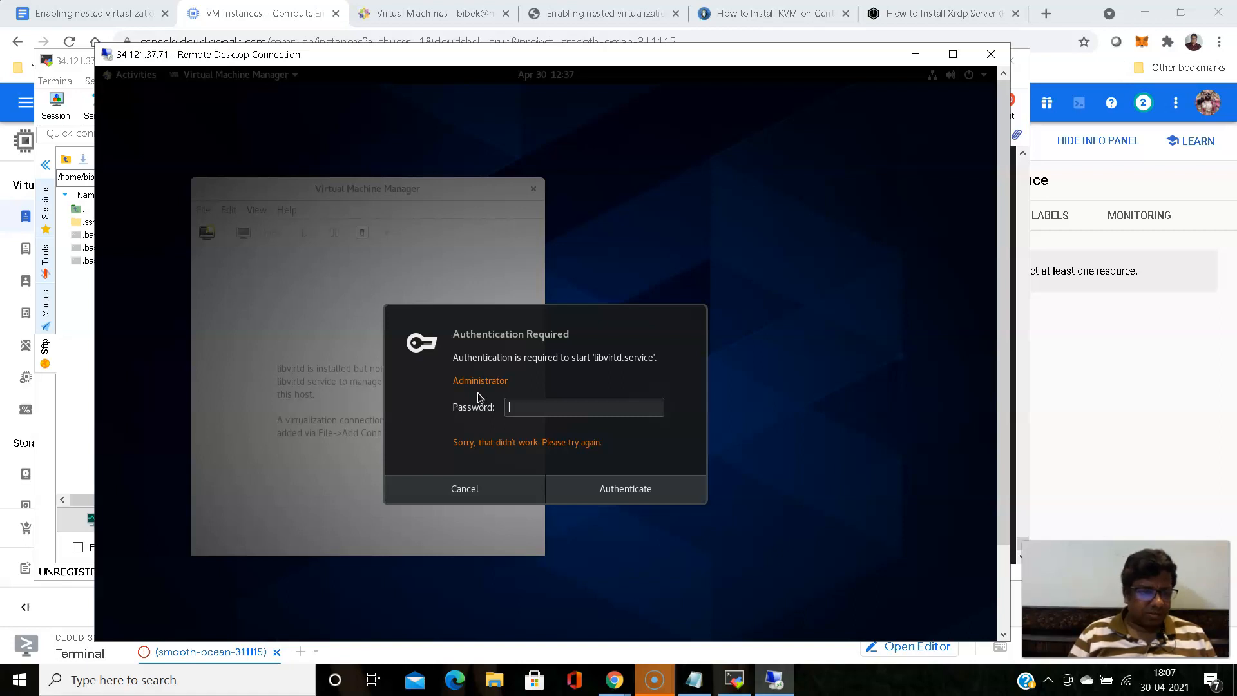
{"action": "left_click", "coordinate": [469, 493]}
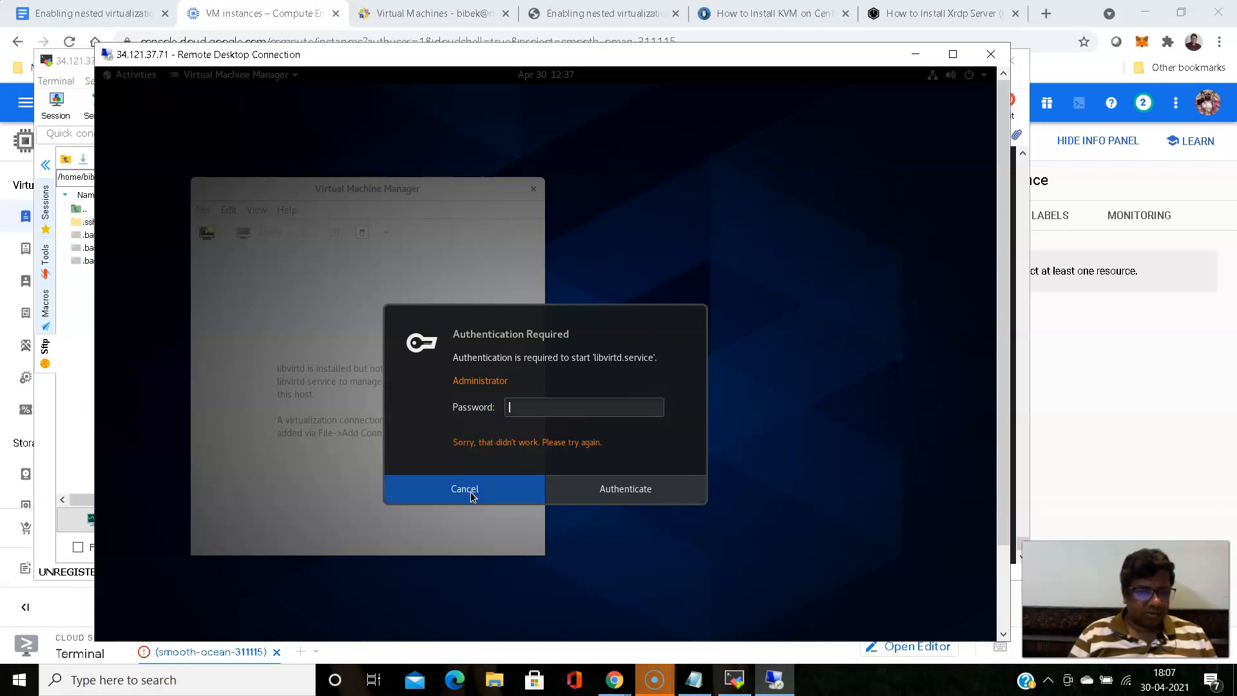
{"action": "left_click", "coordinate": [470, 494]}
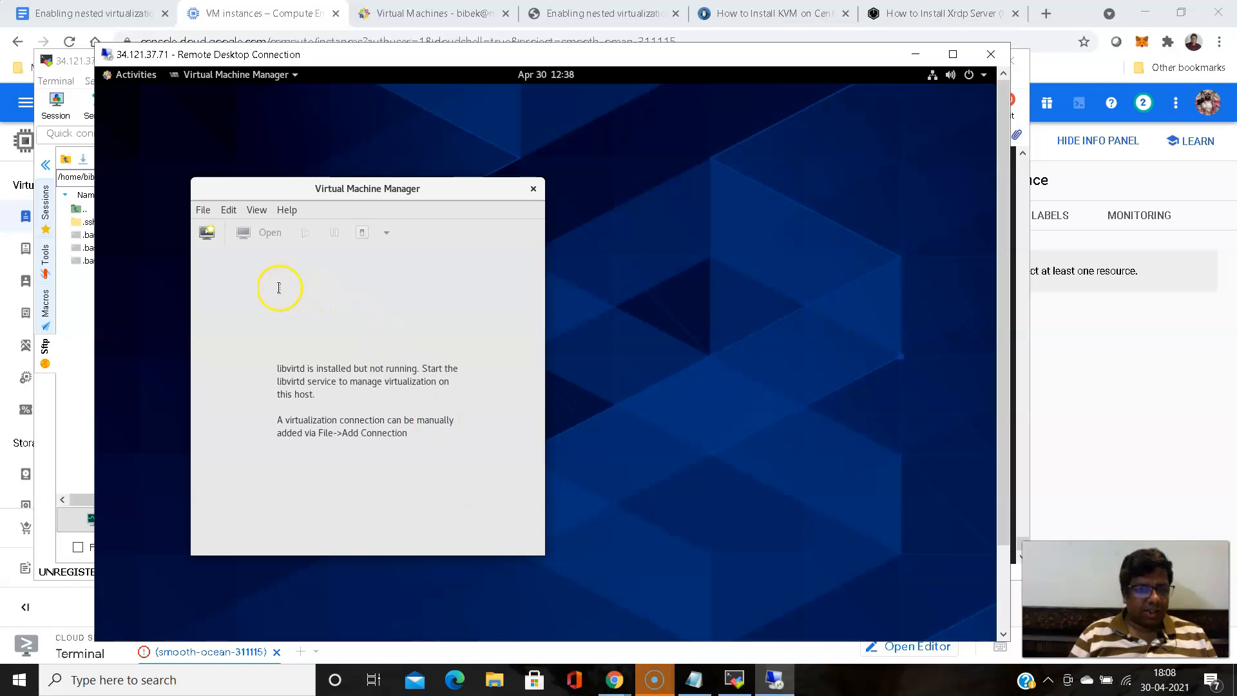
- Try to create a new virtual machine in Virtual Machine Manager, and cancel the New VM wizard
{"action": "left_click", "coordinate": [203, 237]}
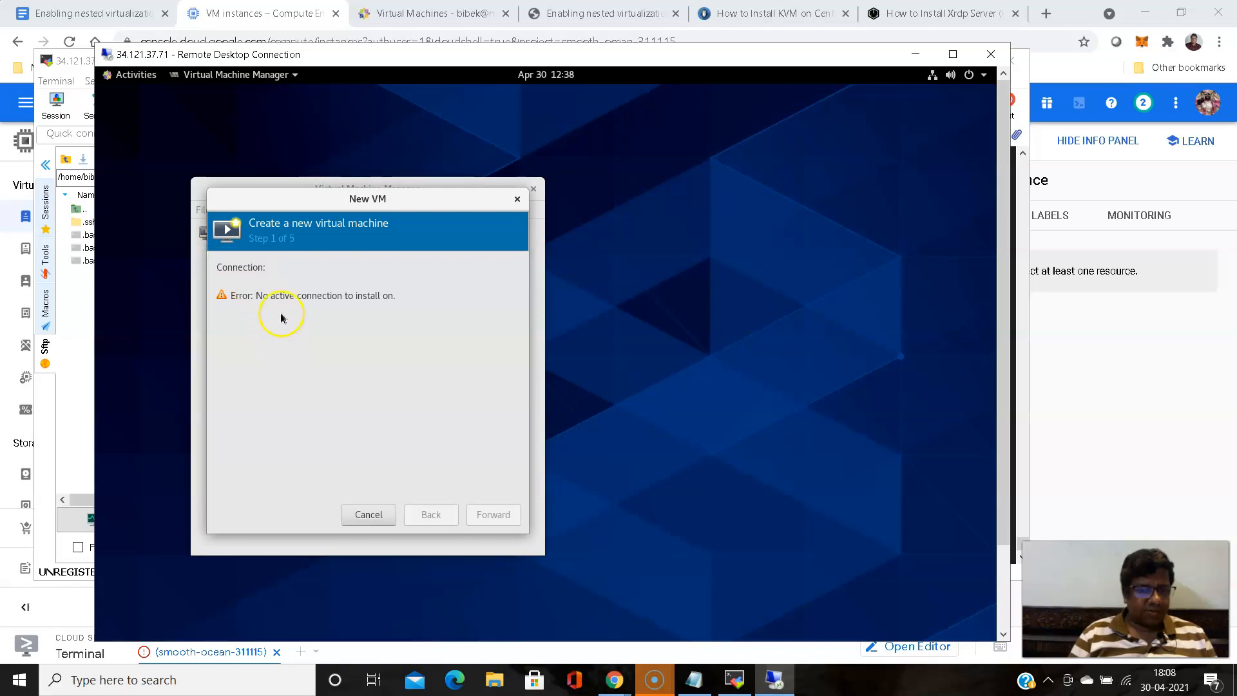
{"action": "left_click", "coordinate": [372, 519]}
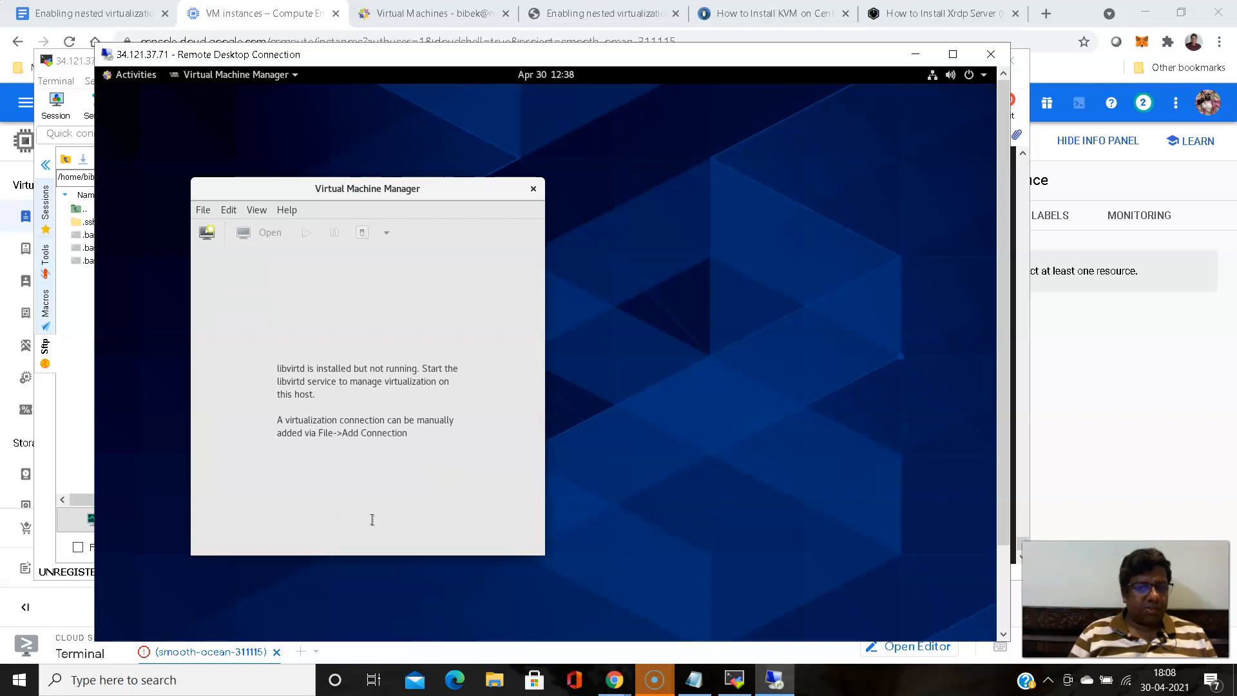
{"action": "left_click", "coordinate": [399, 236]}
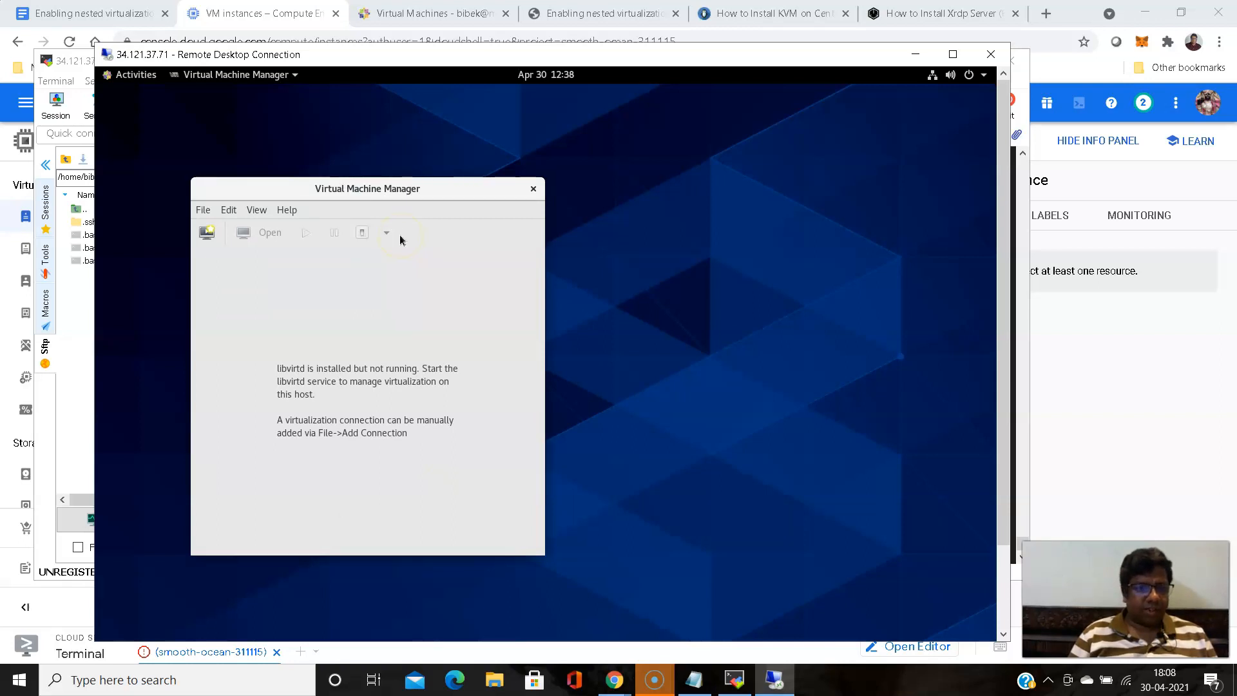
- Switch to the MobaXterm terminal and rerun "systemctl status libvirtd" to check the service state
{"action": "left_click", "coordinate": [751, 683]}
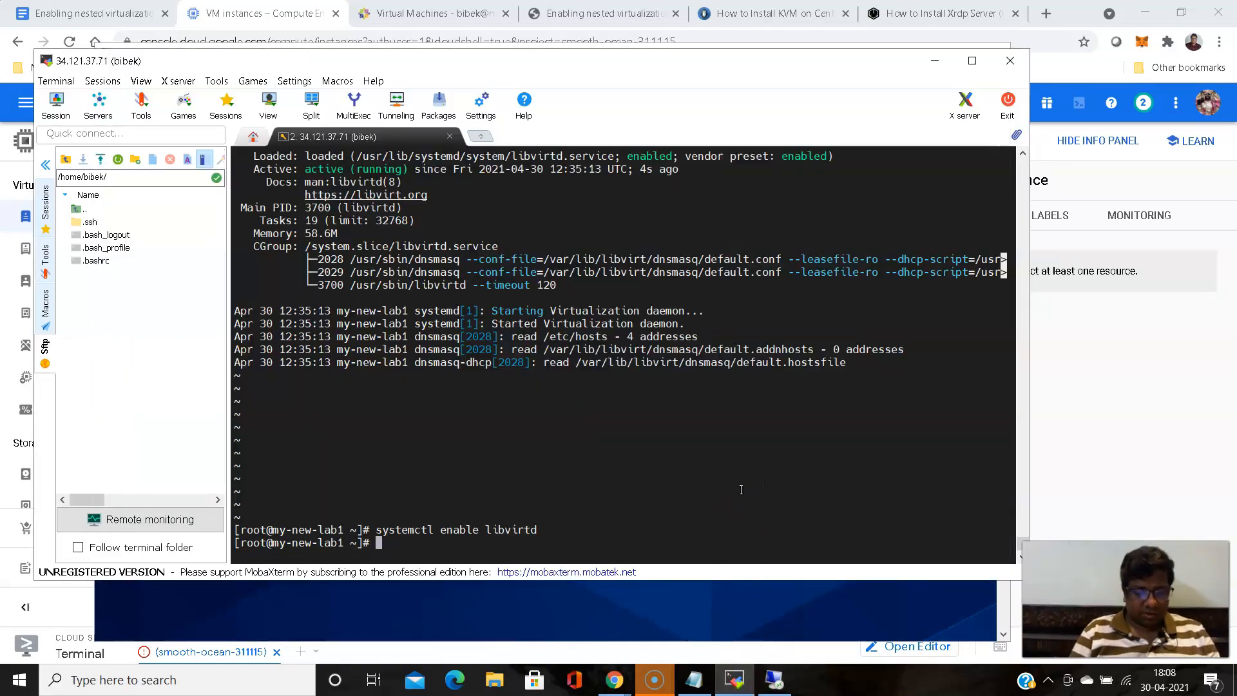
{"action": "key", "text": "Up"}
{"action": "key", "text": "Up"}
{"action": "key", "text": "Return"}
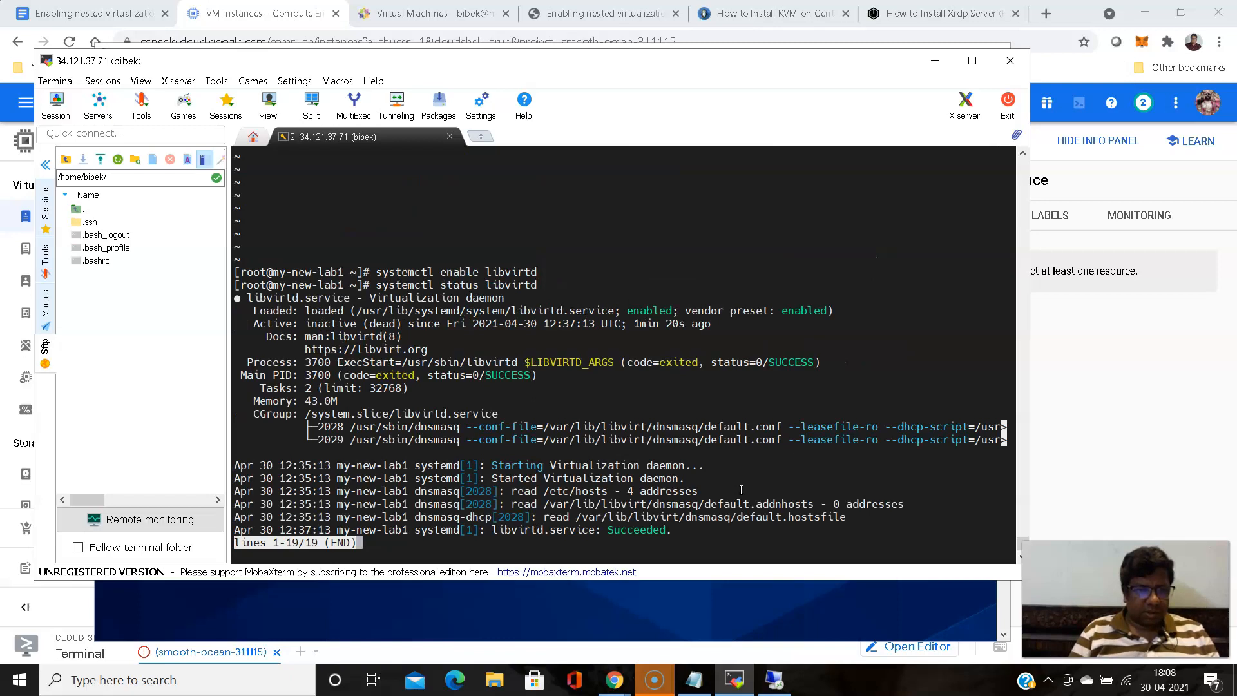
- Close the libvirtd status output and look through the earlier systemctl commands in the shell history
{"action": "key", "text": "q"}
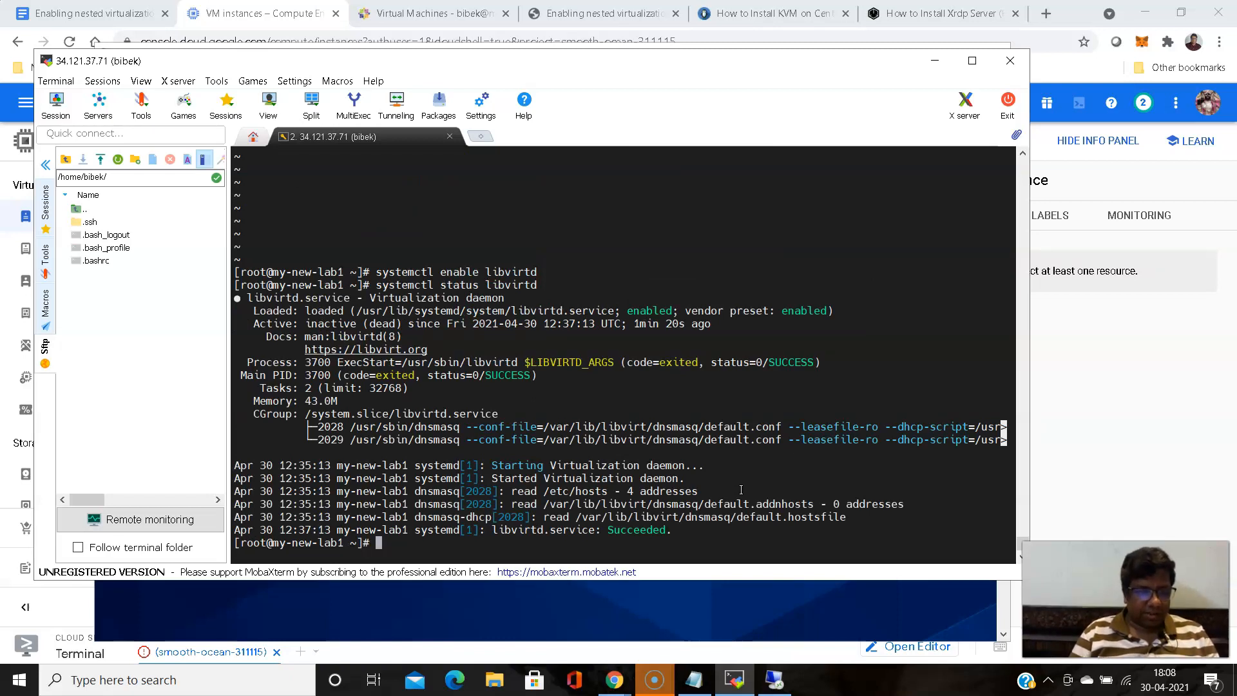
{"action": "key", "text": "Up"}
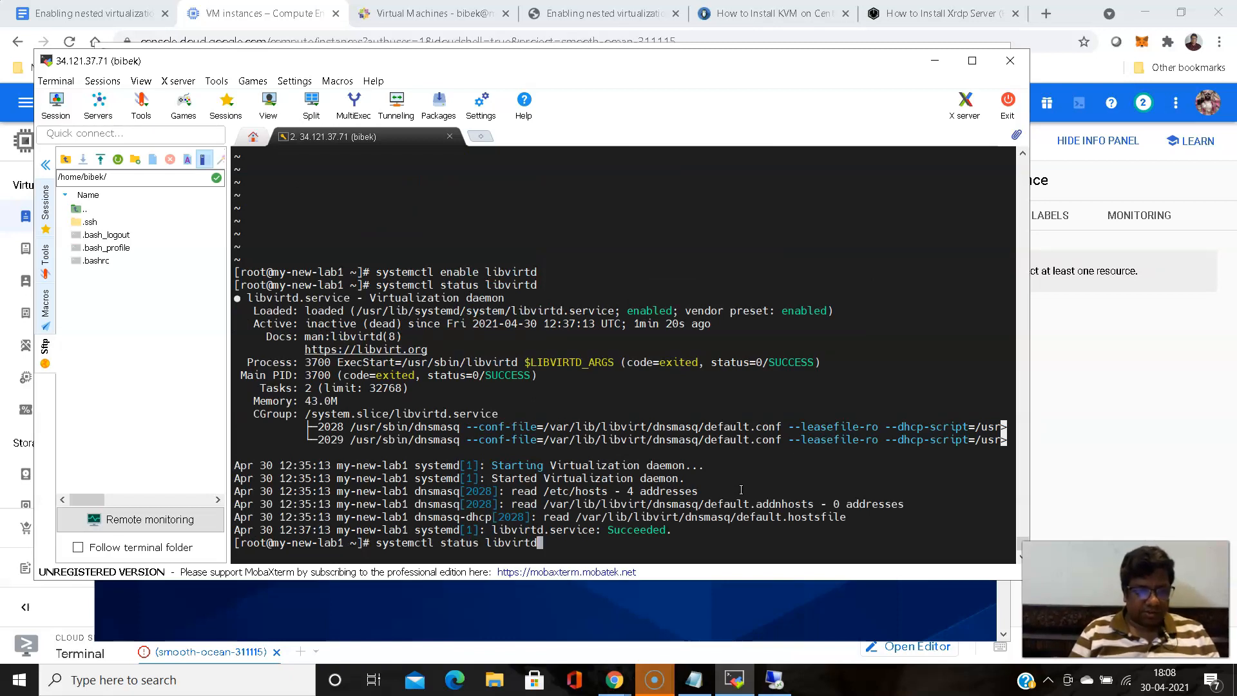
{"action": "key", "text": "Up"}
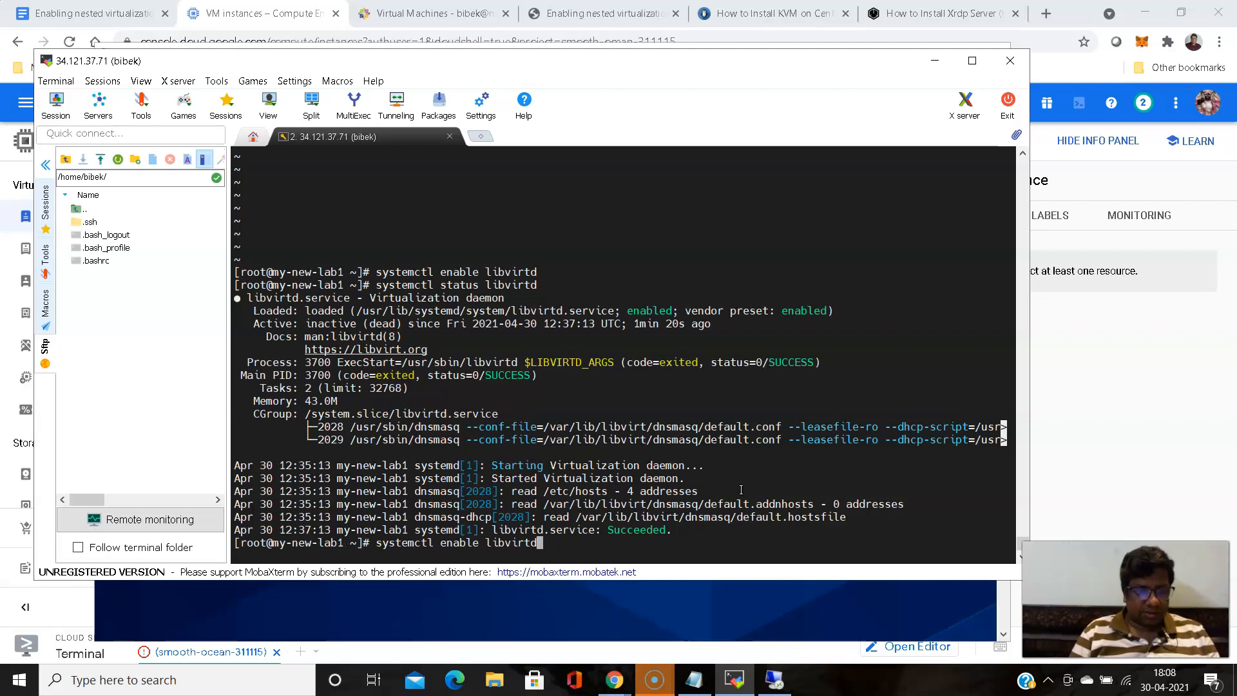
{"action": "key", "text": "Down"}
{"action": "key", "text": "Up"}
{"action": "key", "text": "Up"}
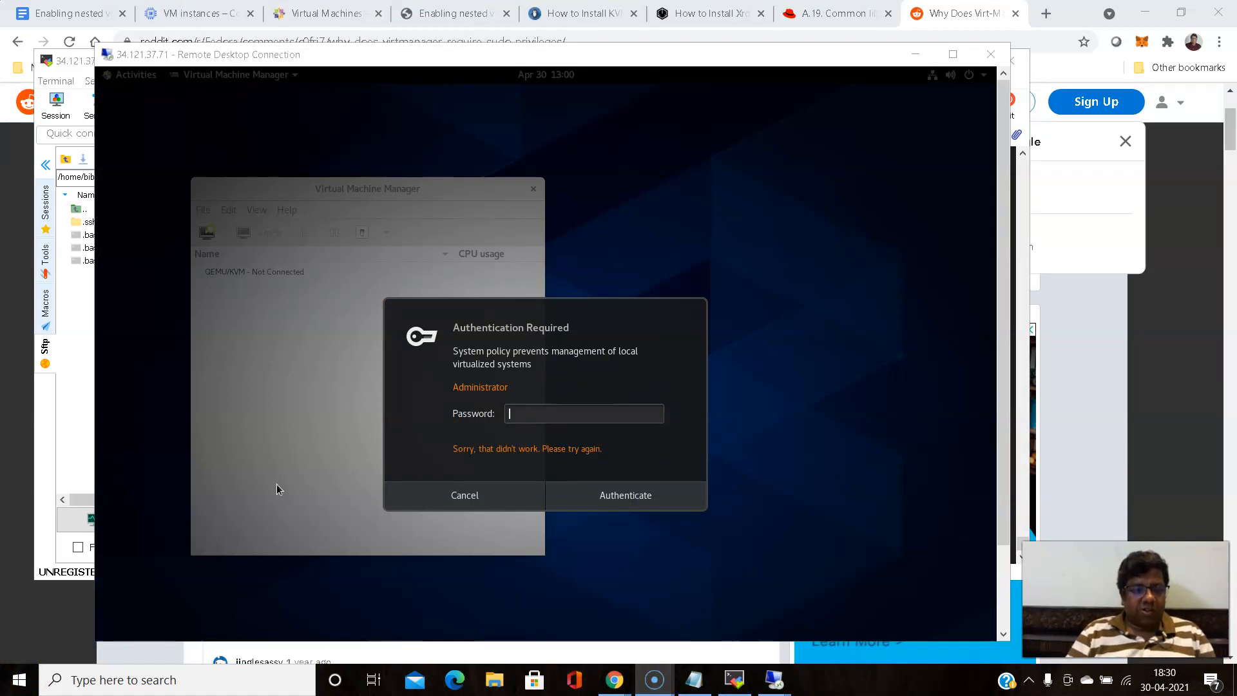
- Switch to the MobaXterm terminal, clear the screen, and check the login user's group membership with id
{"action": "left_click", "coordinate": [624, 496]}
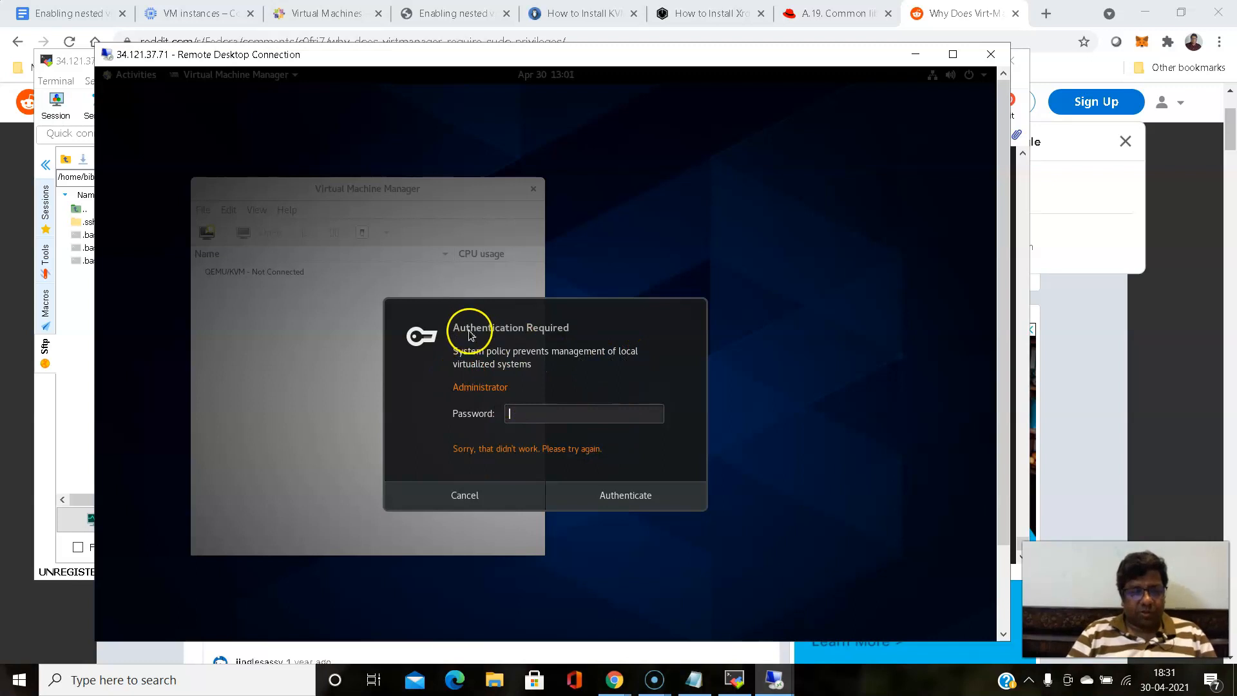
{"action": "left_click", "coordinate": [734, 680]}
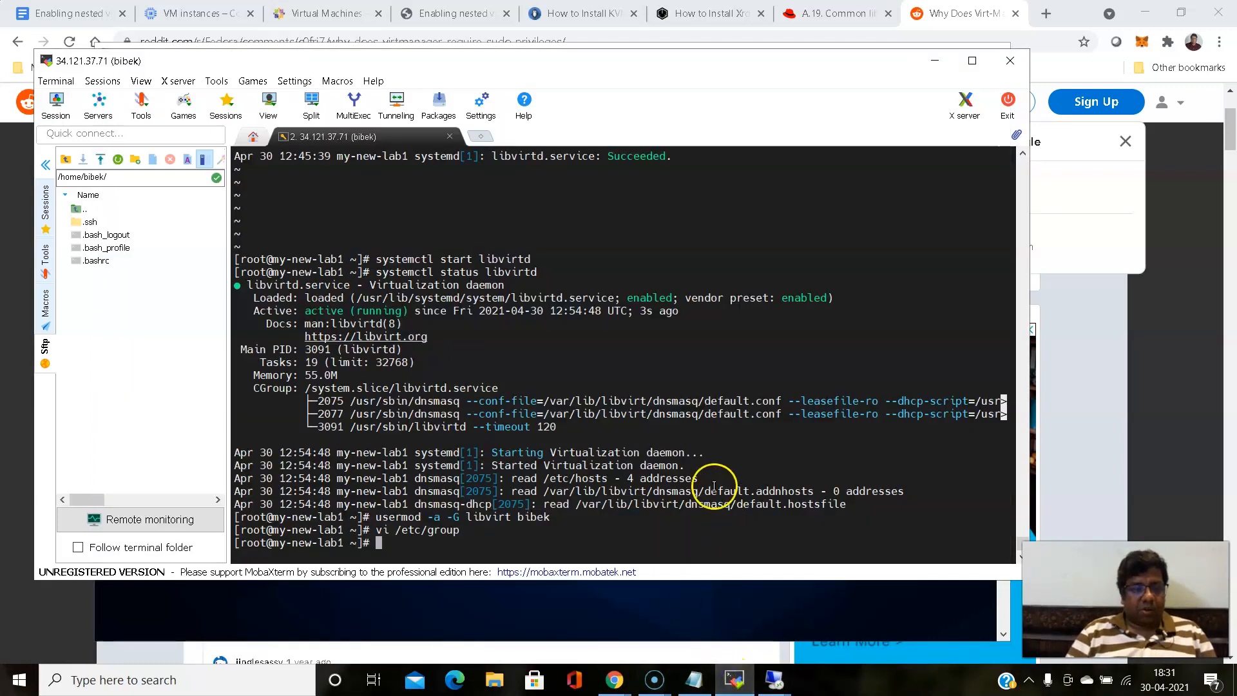
{"action": "type", "text": "clear"}
{"action": "key", "text": "Return"}
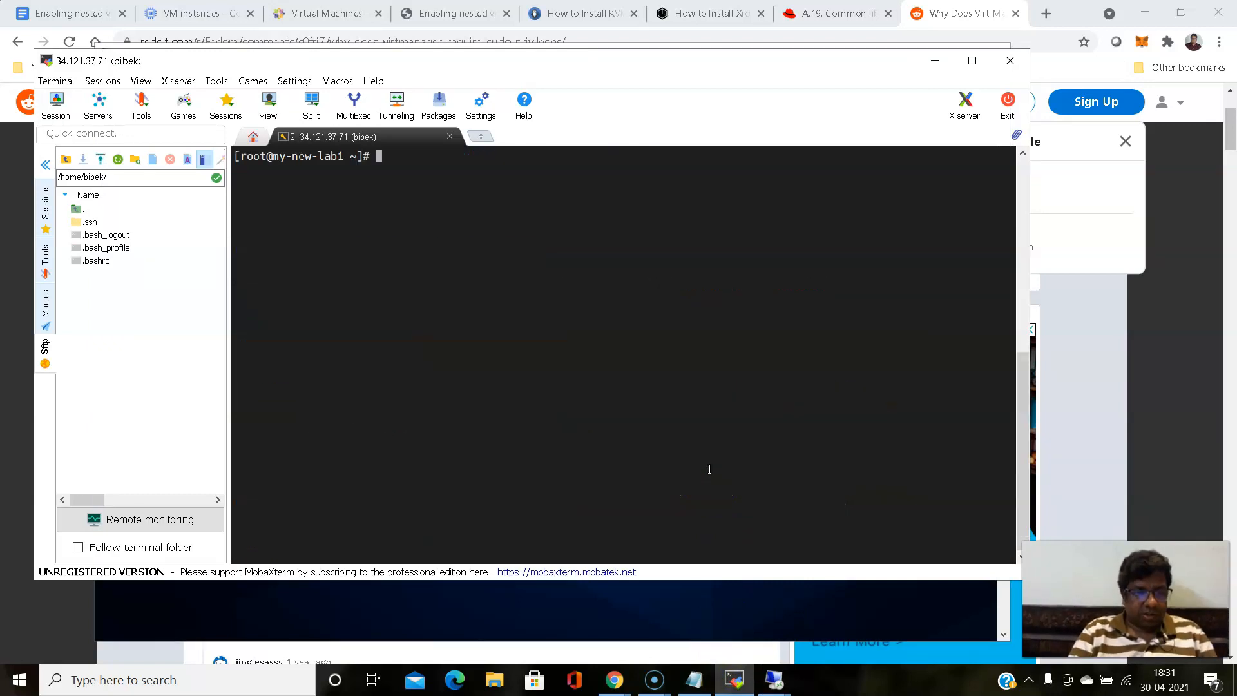
{"action": "type", "text": "i"}
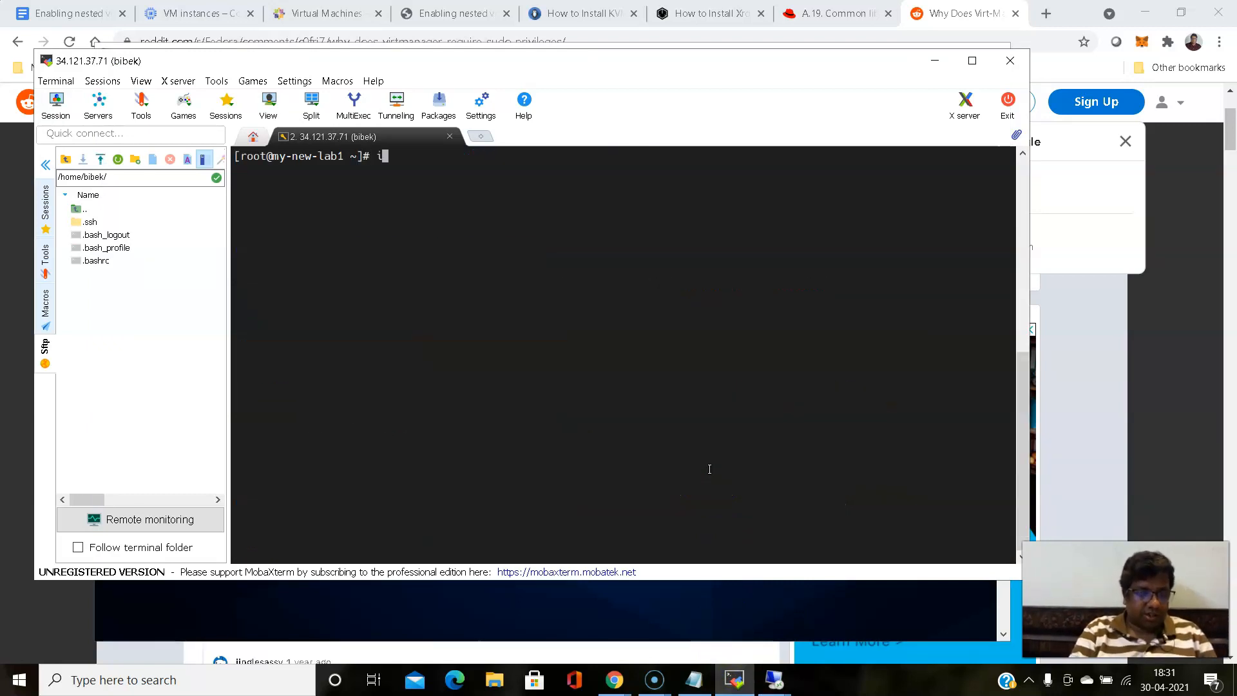
{"action": "type", "text": "d bibek"}
{"action": "key", "text": "Return"}
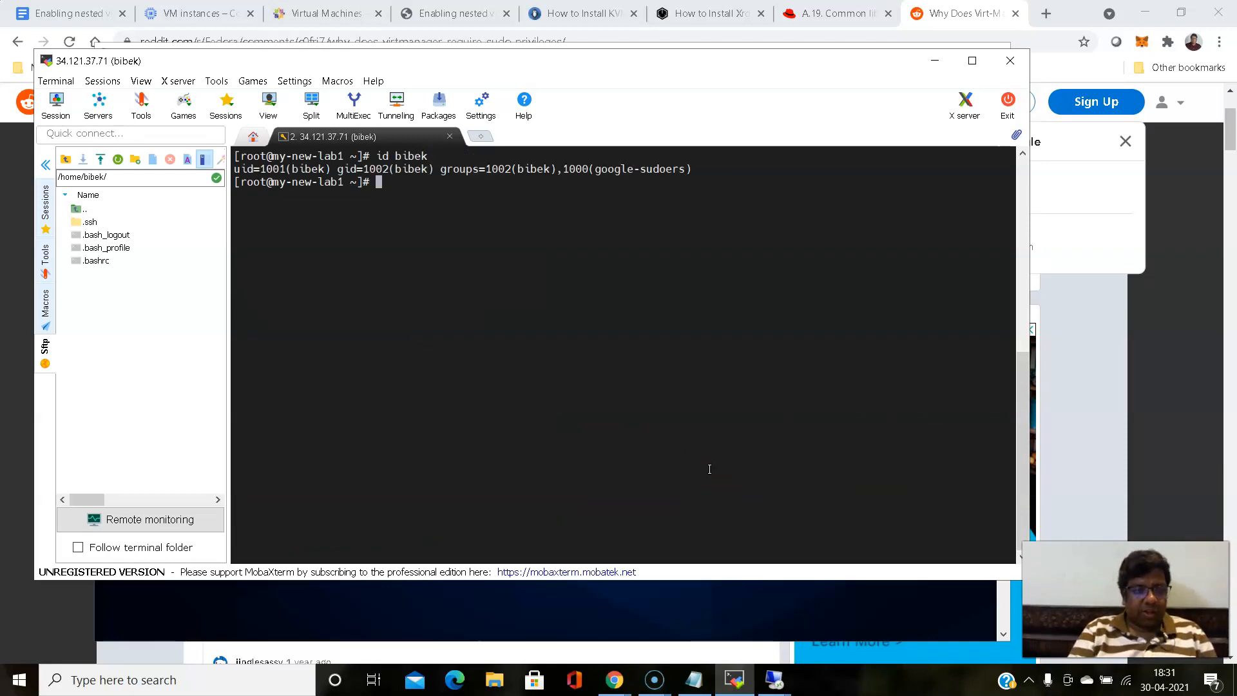
- Add the login user to the libvirt group with usermod -aG
{"action": "type", "text": "u"}
{"action": "key", "text": "BackSpace"}
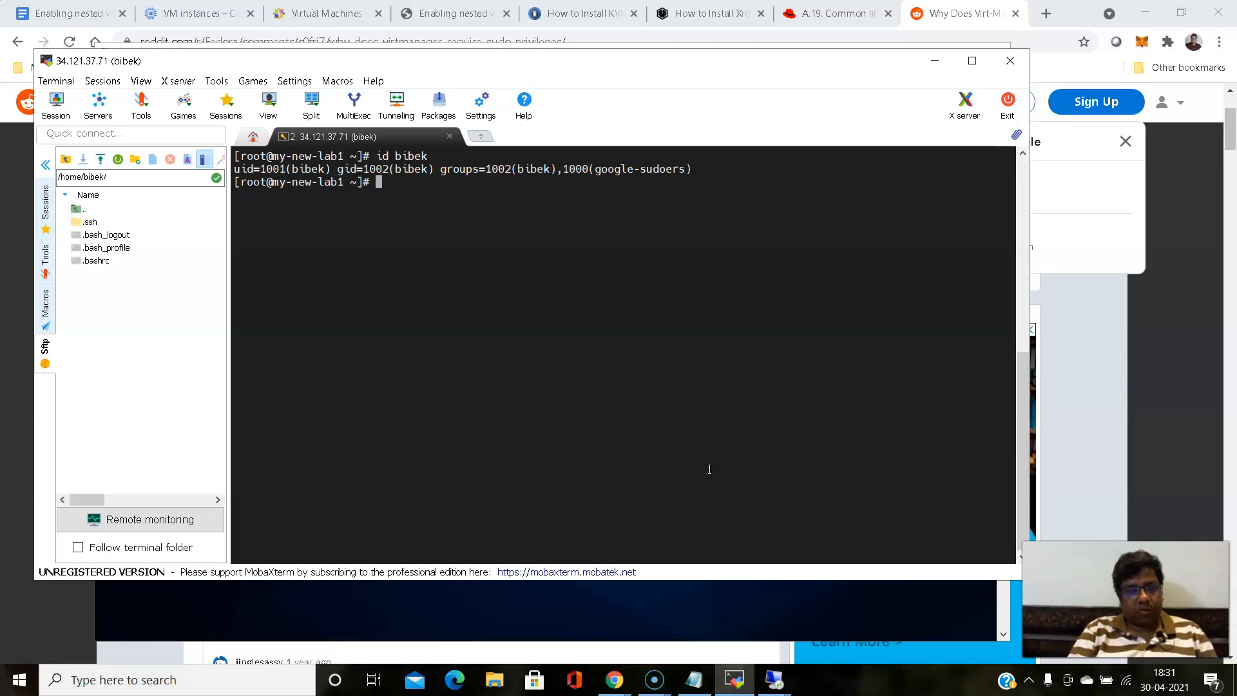
{"action": "type", "text": "usermod -a"}
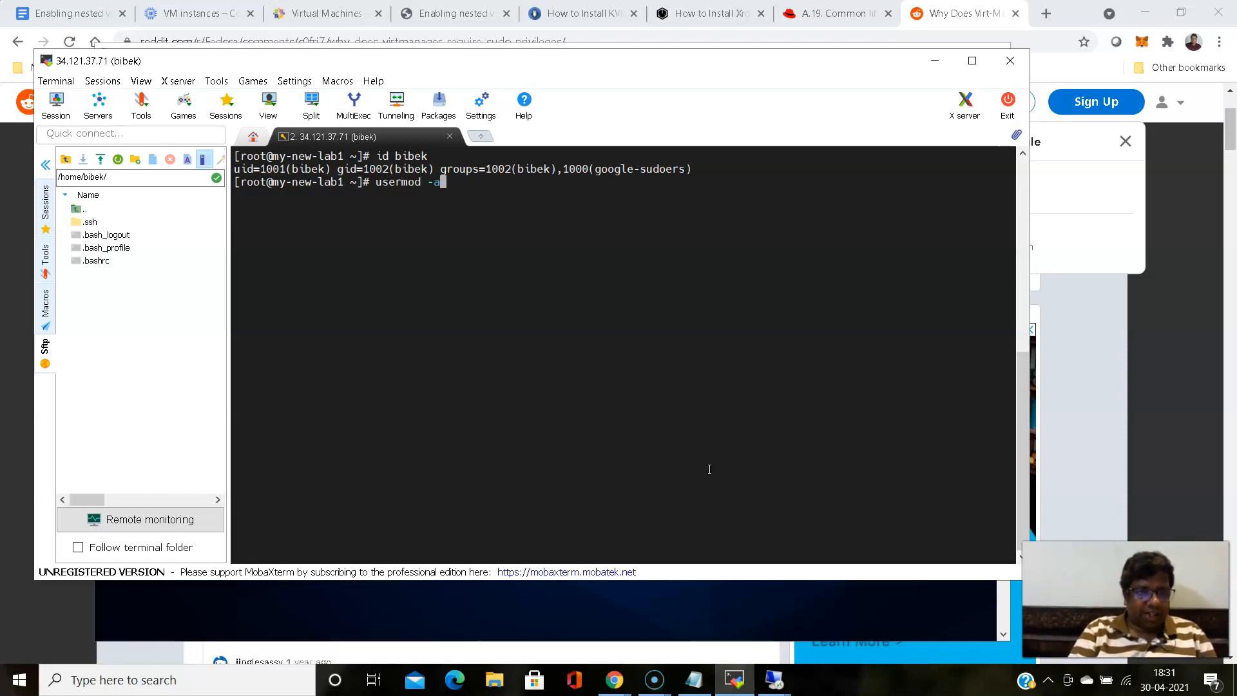
{"action": "type", "text": "G"}
{"action": "type", "text": "l"}
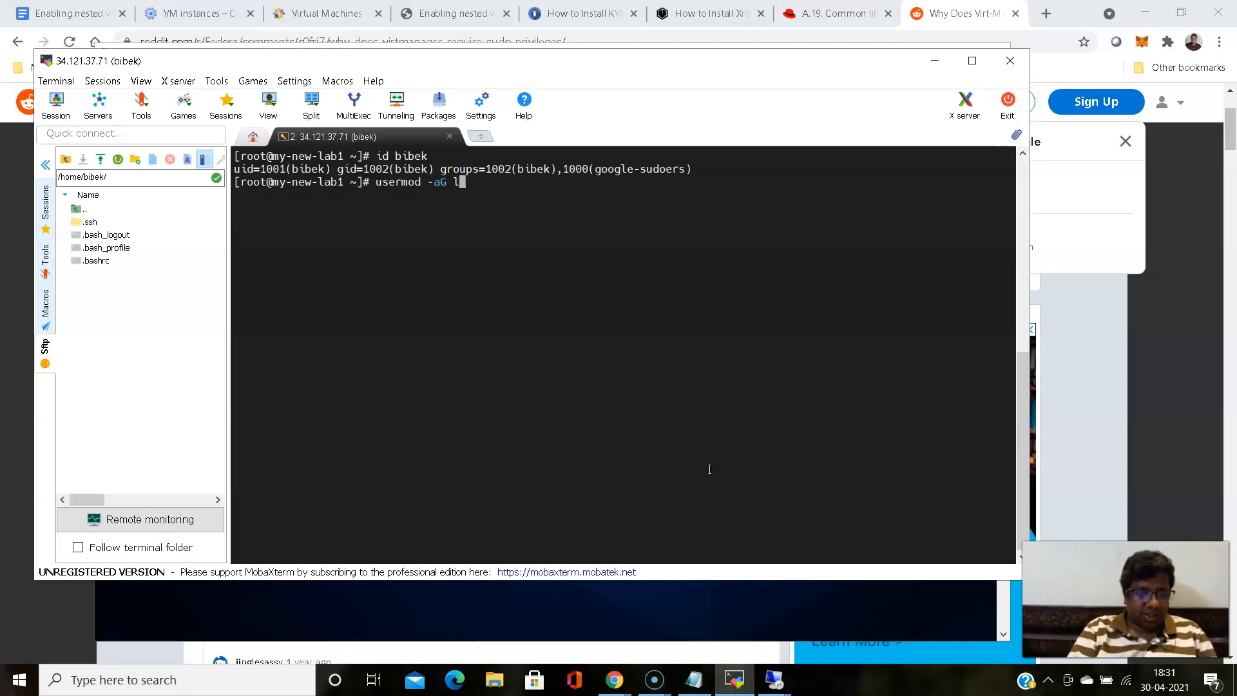
{"action": "type", "text": "ibvirt "}
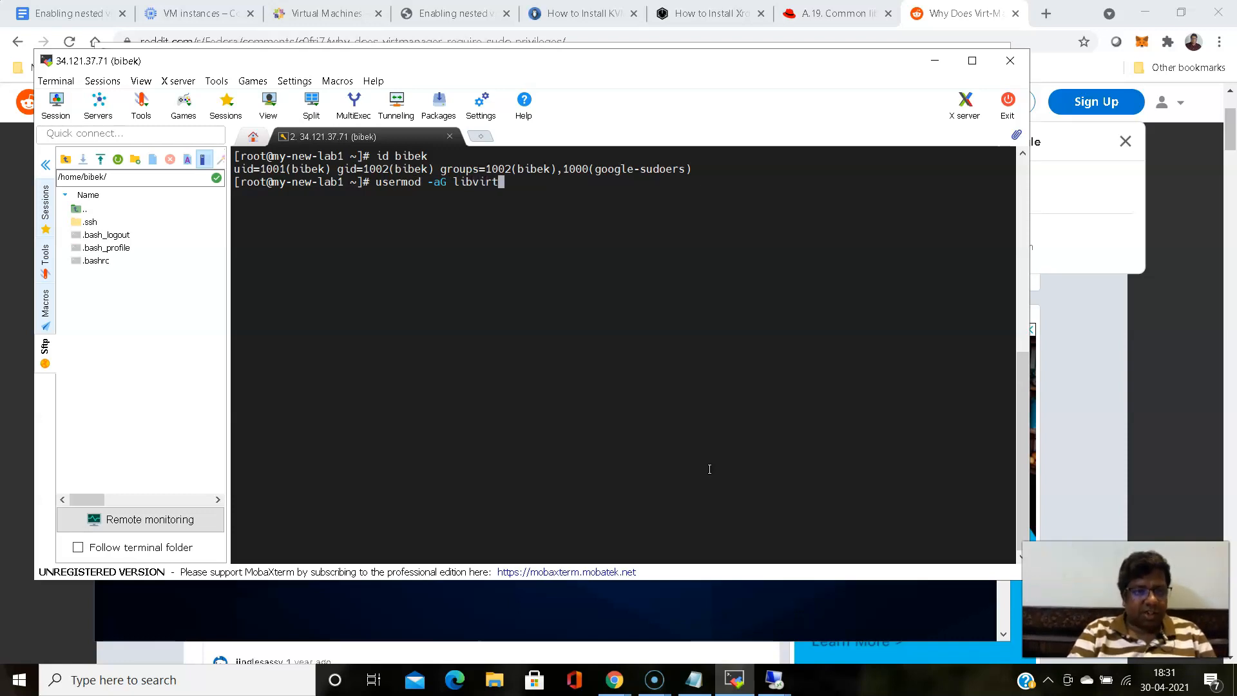
{"action": "type", "text": "bibek"}
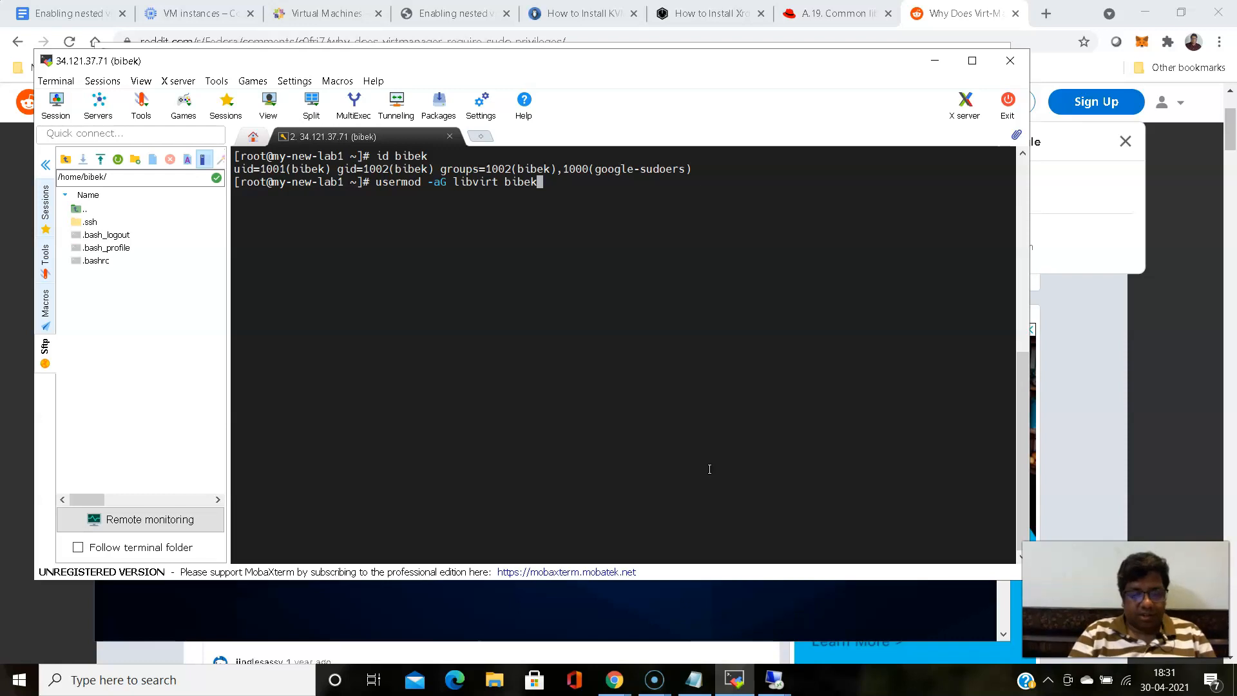
{"action": "key", "text": "Return"}
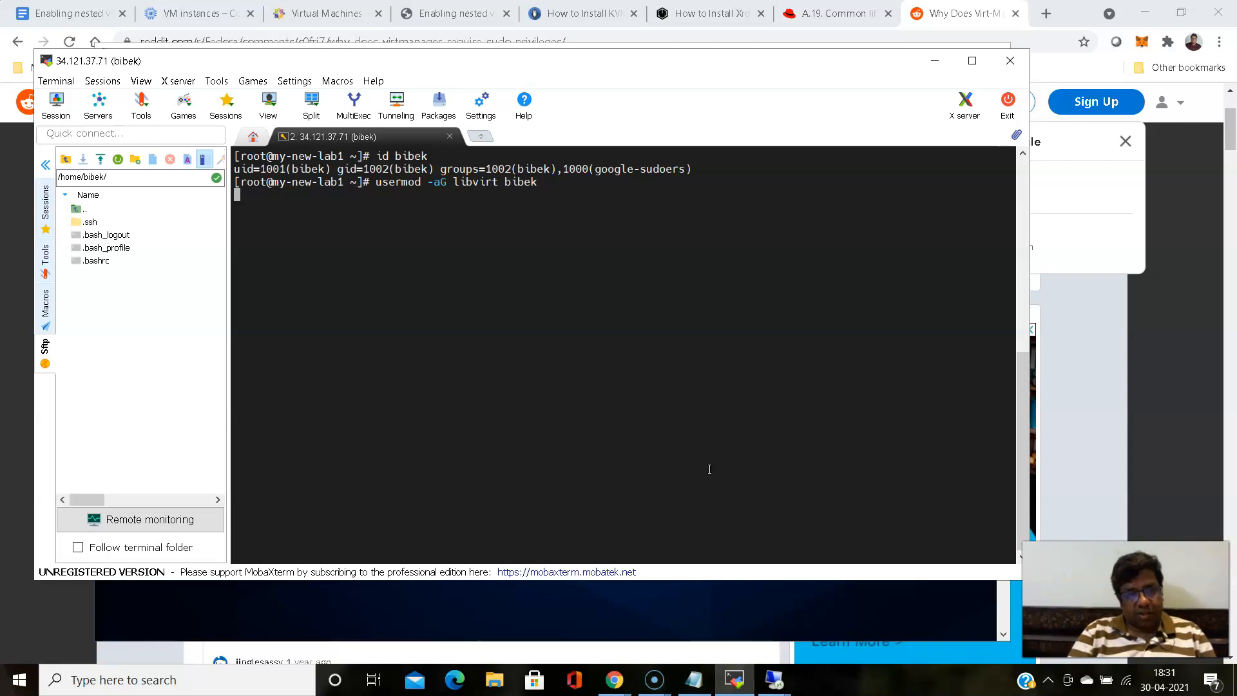
- Rerun id on the login user to verify the libvirt group membership
{"action": "type", "text": "id bibek"}
{"action": "key", "text": "Return"}
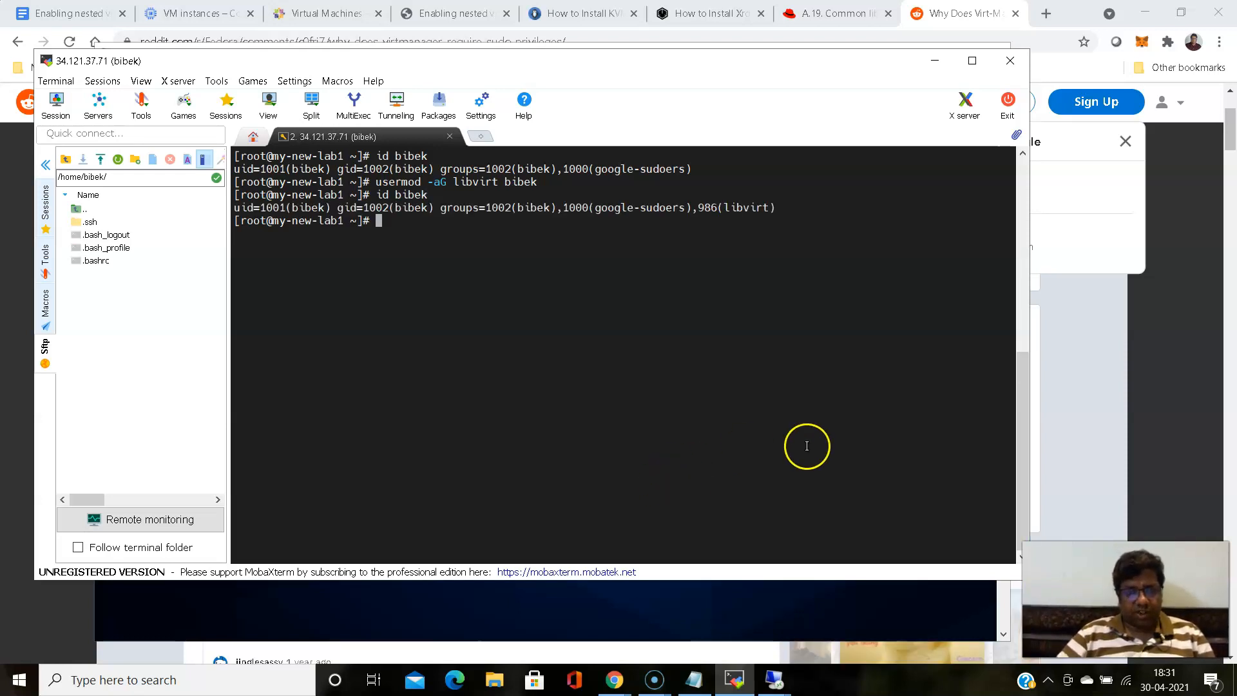
- Switch to the remote desktop, try to authenticate virtualization management with the administrator password, and cancel the request
{"action": "left_click", "coordinate": [771, 687]}
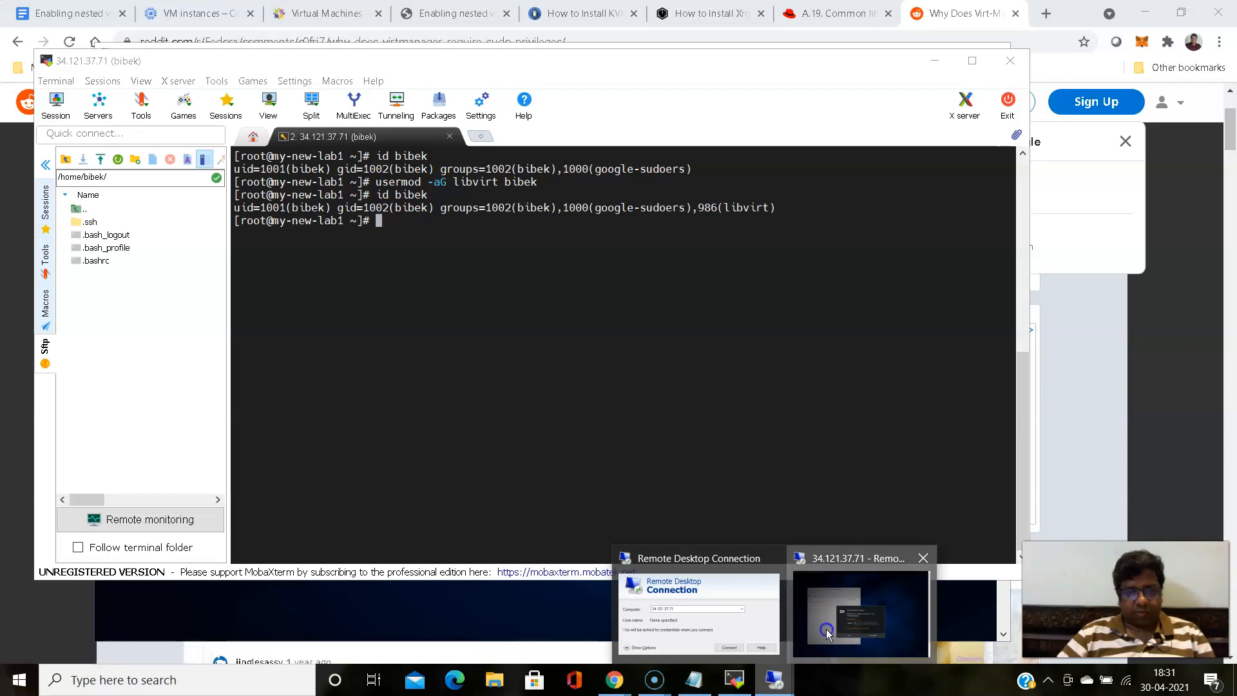
{"action": "left_click", "coordinate": [861, 612]}
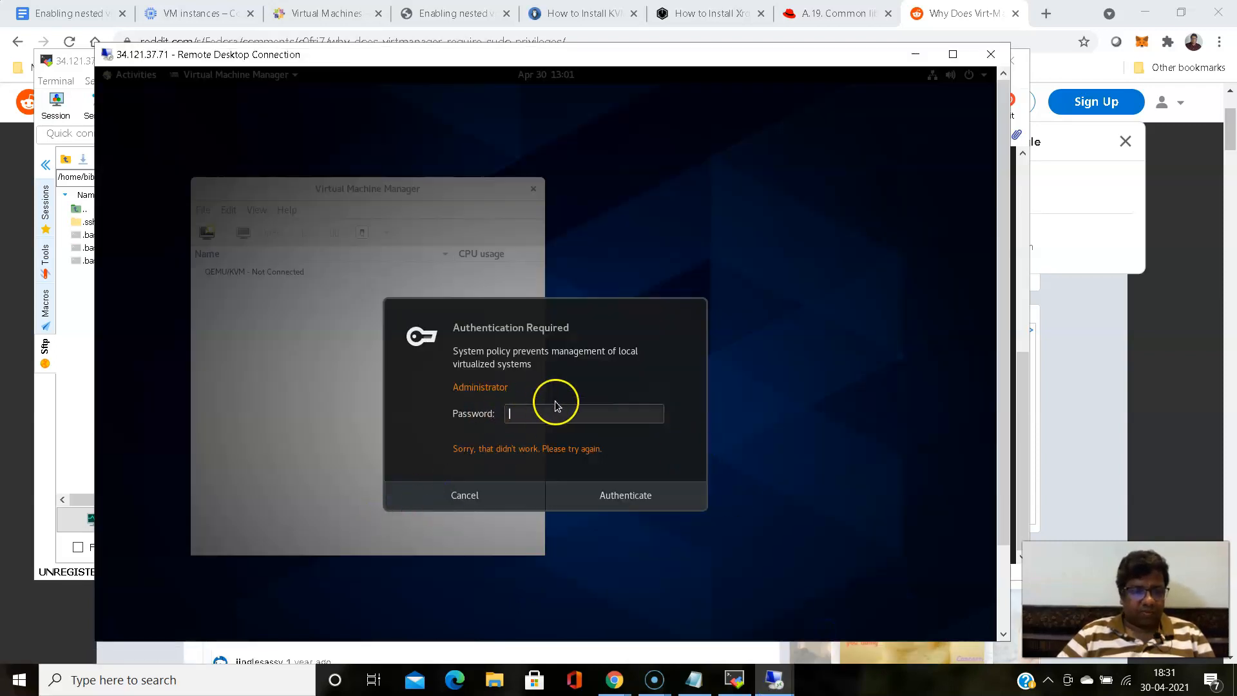
{"action": "left_click", "coordinate": [545, 417]}
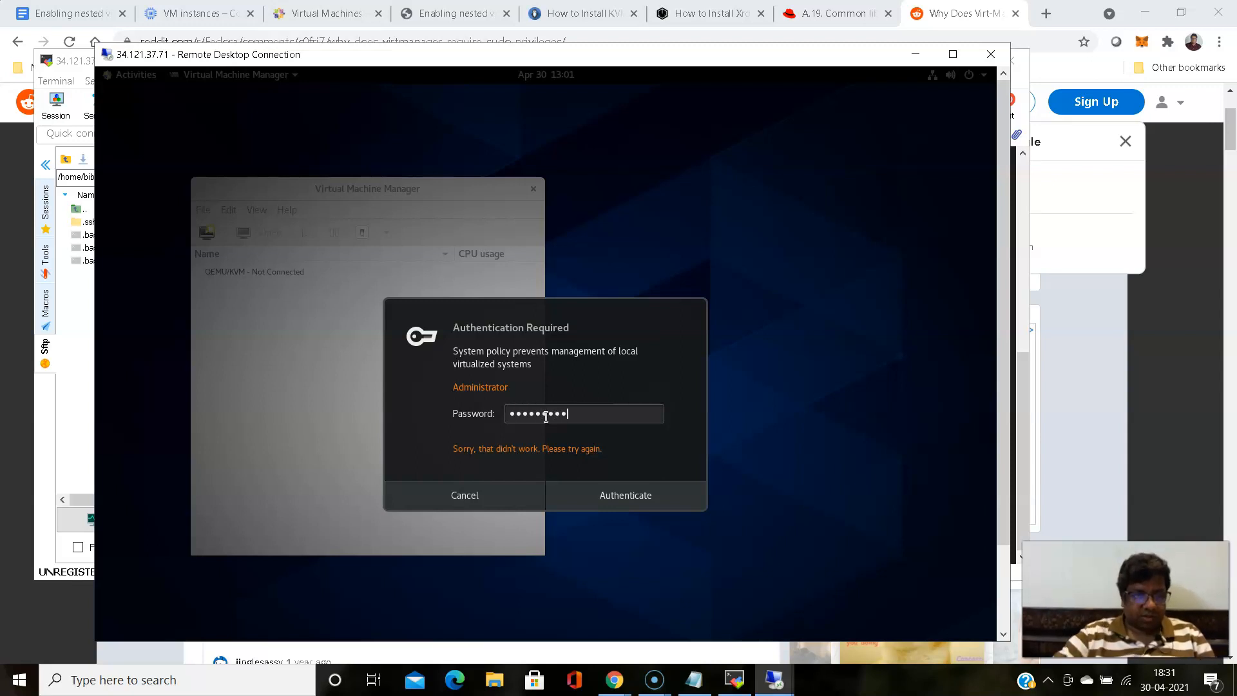
{"action": "left_click", "coordinate": [644, 500]}
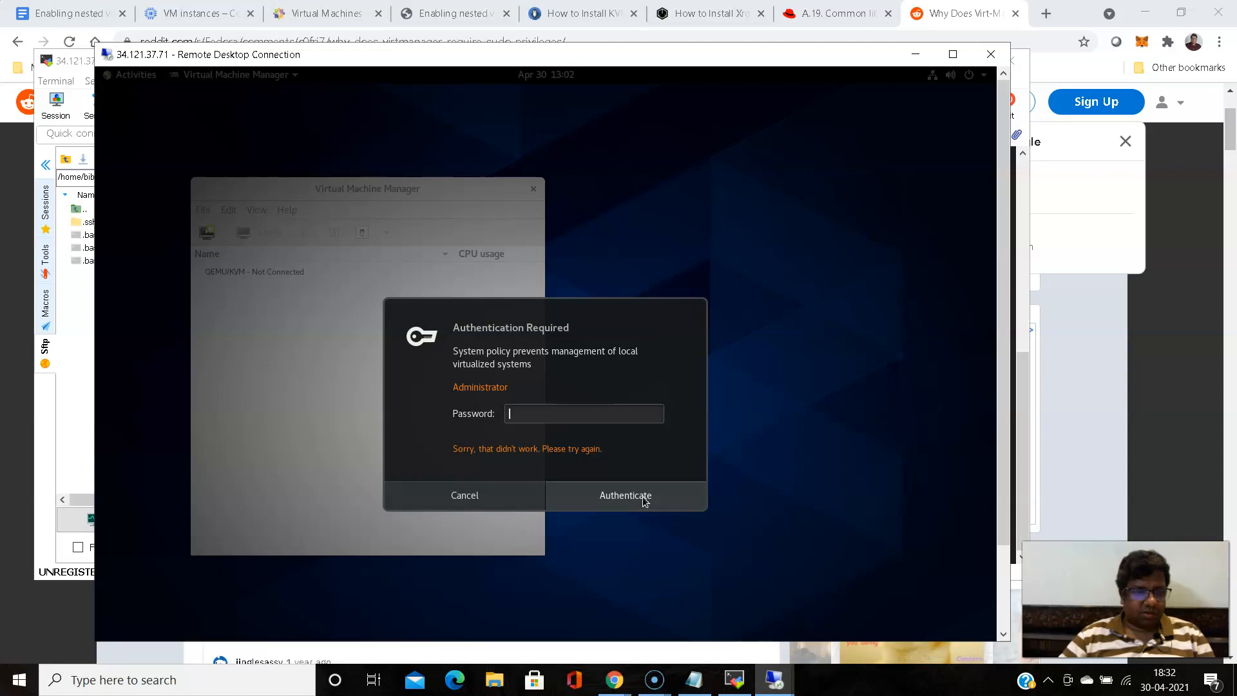
{"action": "left_click", "coordinate": [473, 495]}
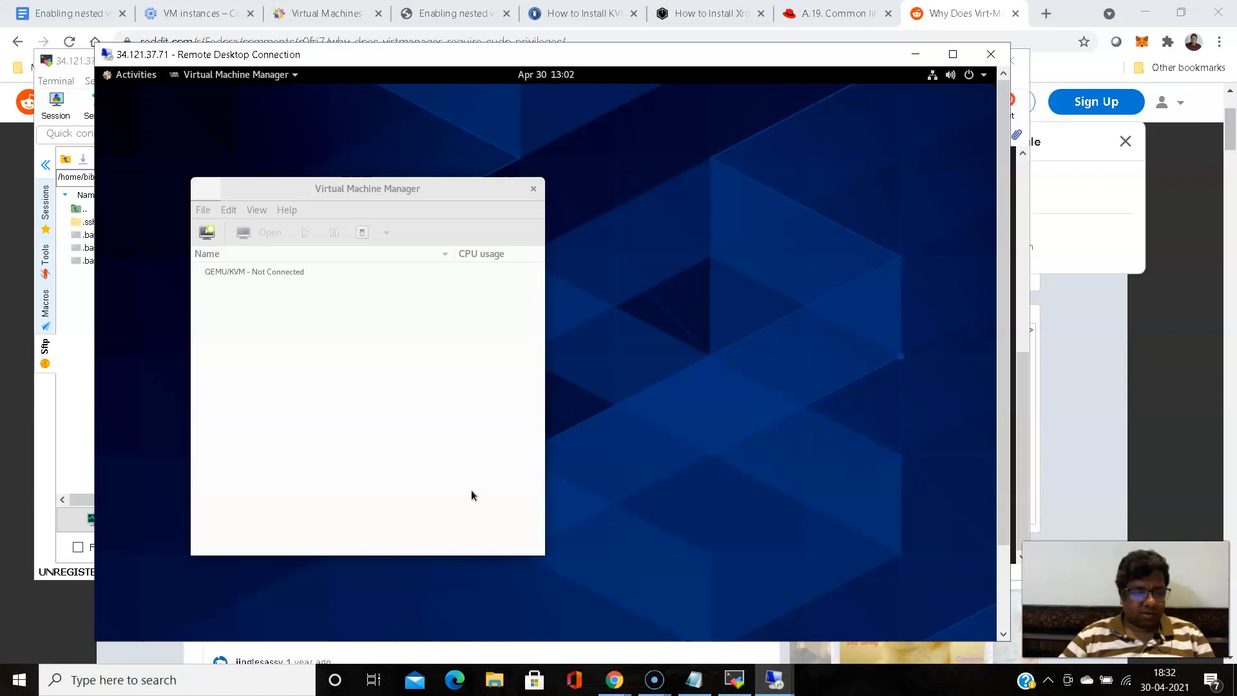
- Close Virtual Machine Manager and relaunch it from the Activities overview on the remote desktop
{"action": "left_click", "coordinate": [301, 340]}
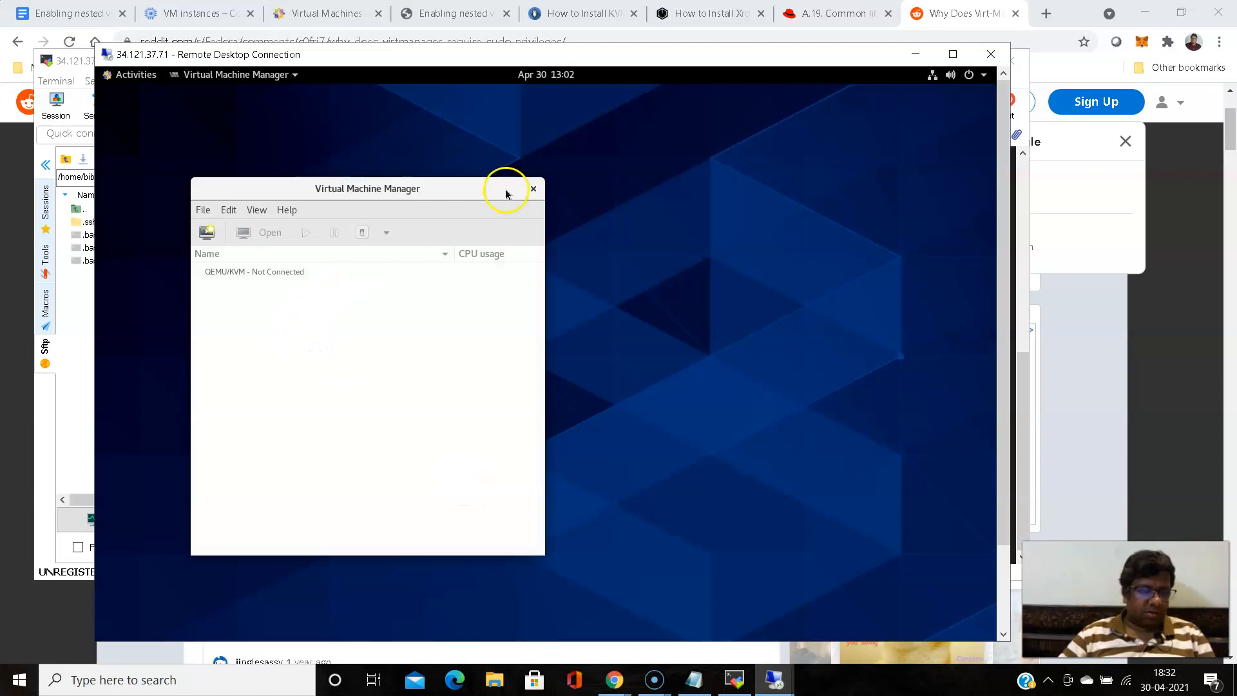
{"action": "left_click", "coordinate": [534, 189]}
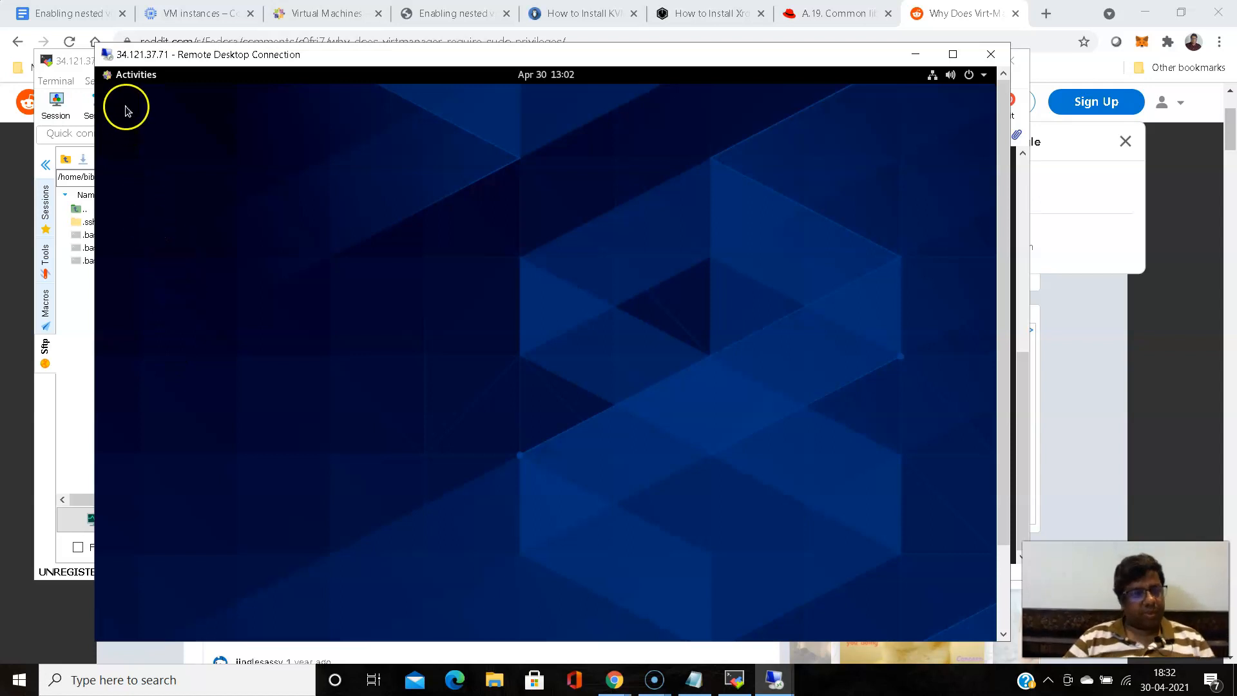
{"action": "left_click", "coordinate": [129, 75]}
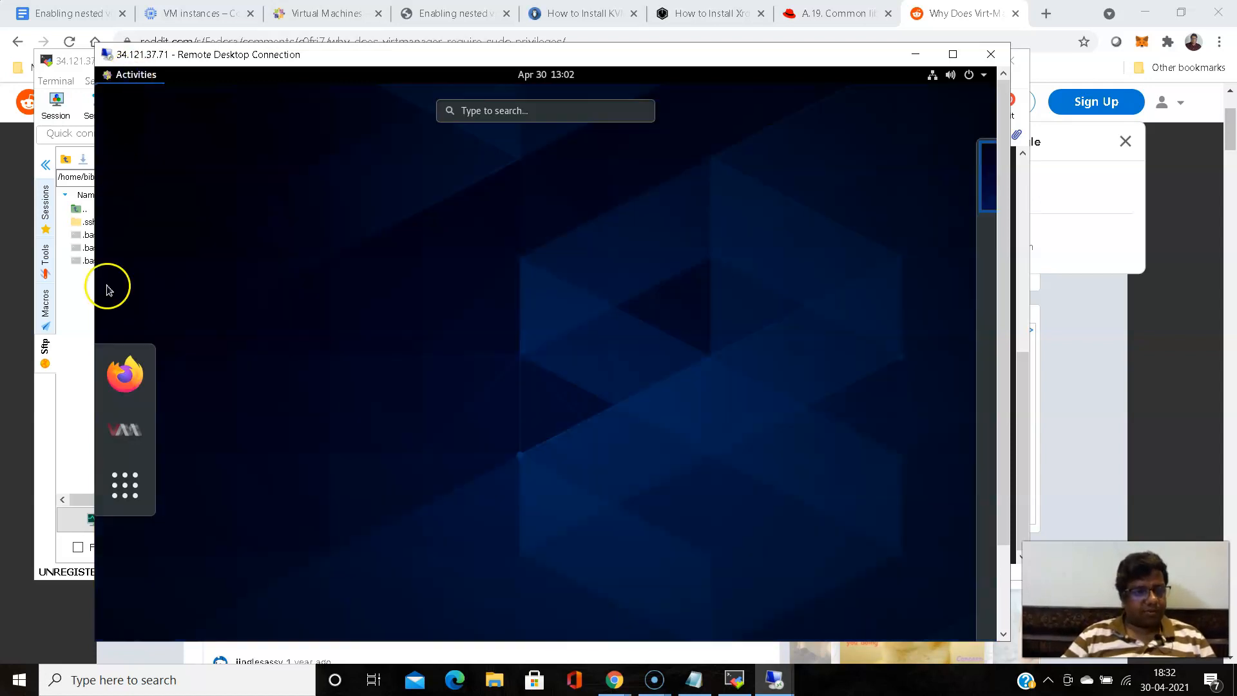
{"action": "left_click", "coordinate": [124, 428]}
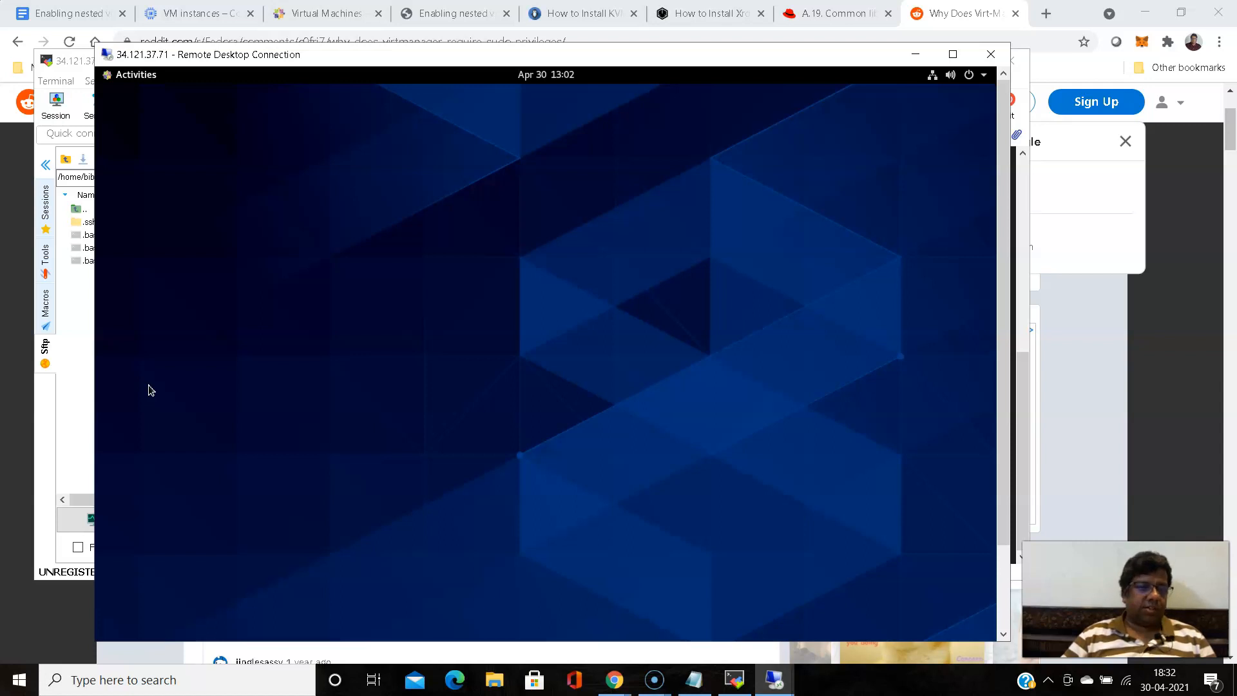
{"action": "key", "text": "super"}
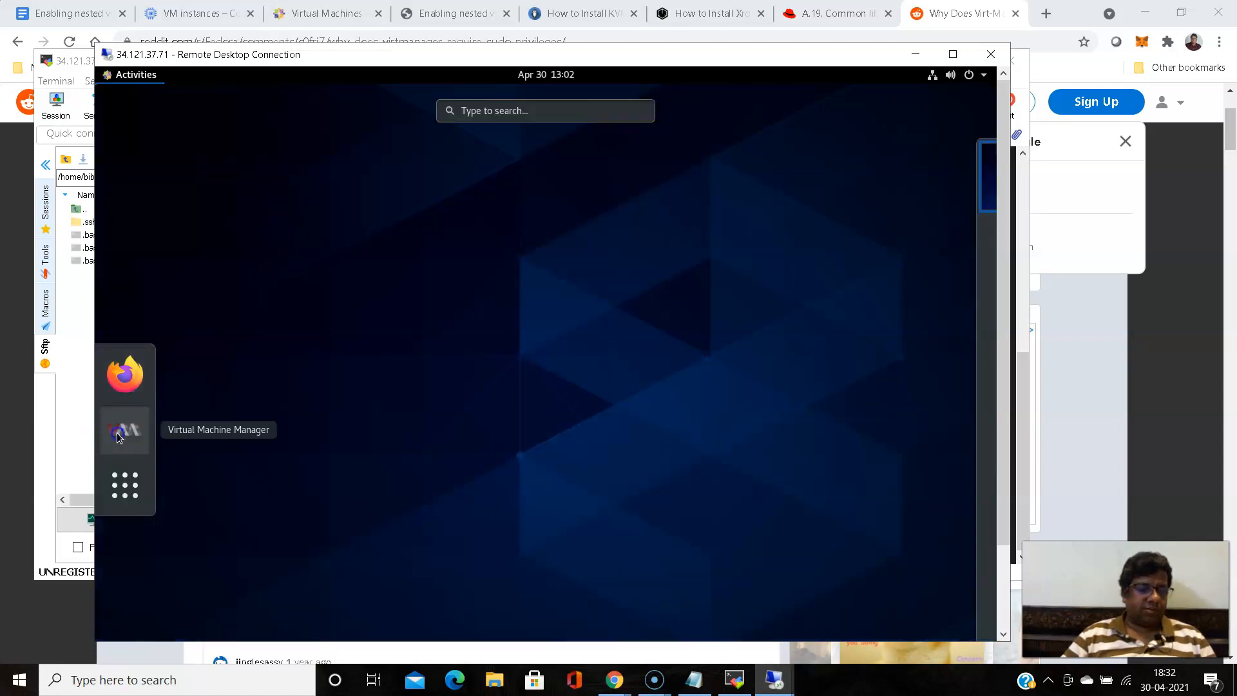
{"action": "left_click", "coordinate": [411, 387]}
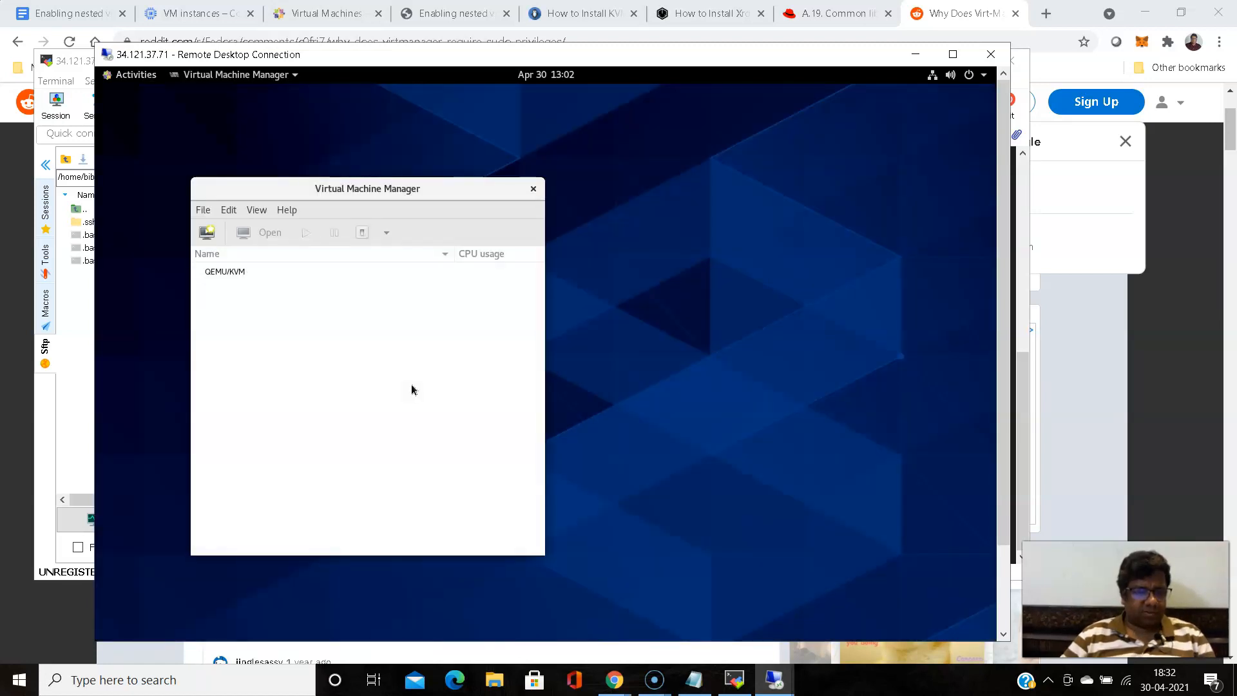
- Open the New VM wizard for the QEMU/KVM connection to check its install options, and cancel it
{"action": "left_click", "coordinate": [230, 272]}
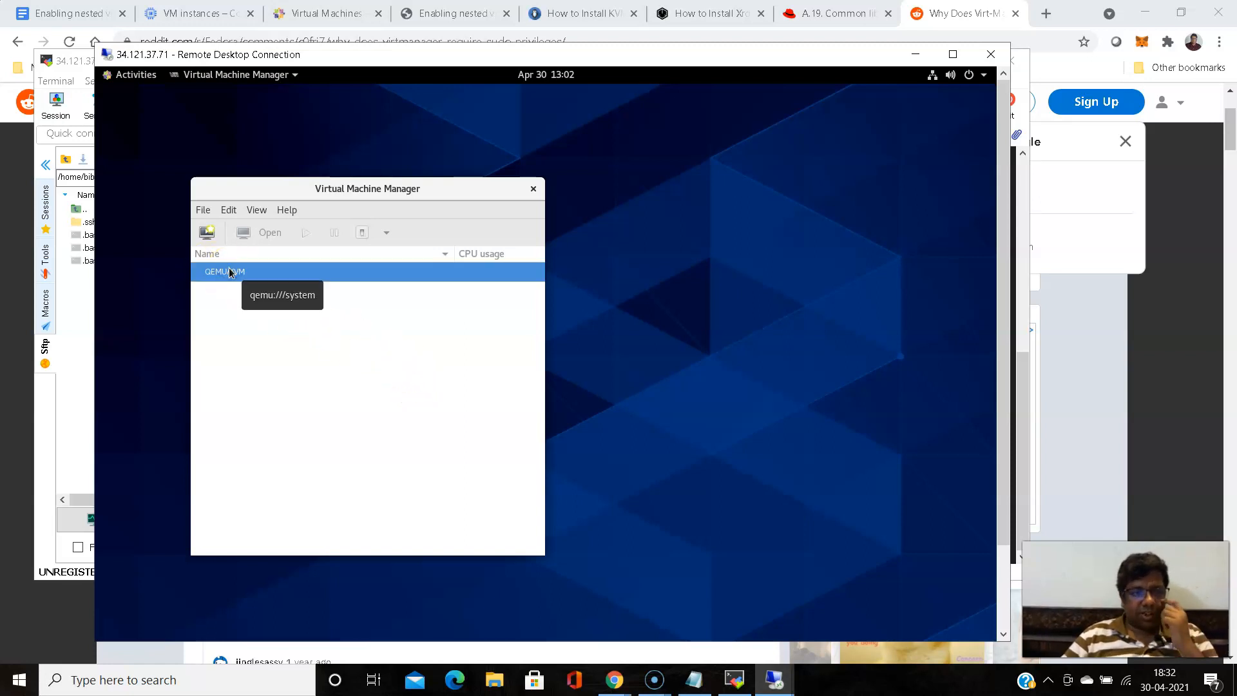
{"action": "right_click", "coordinate": [230, 272]}
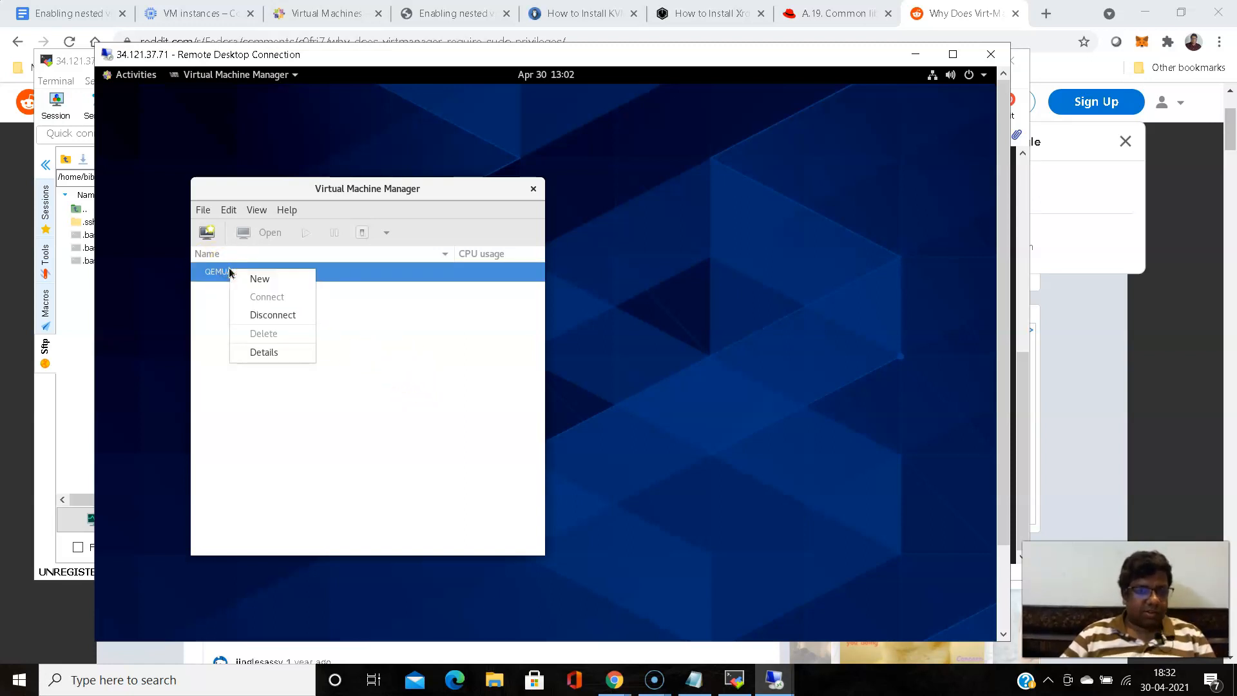
{"action": "left_click", "coordinate": [263, 287]}
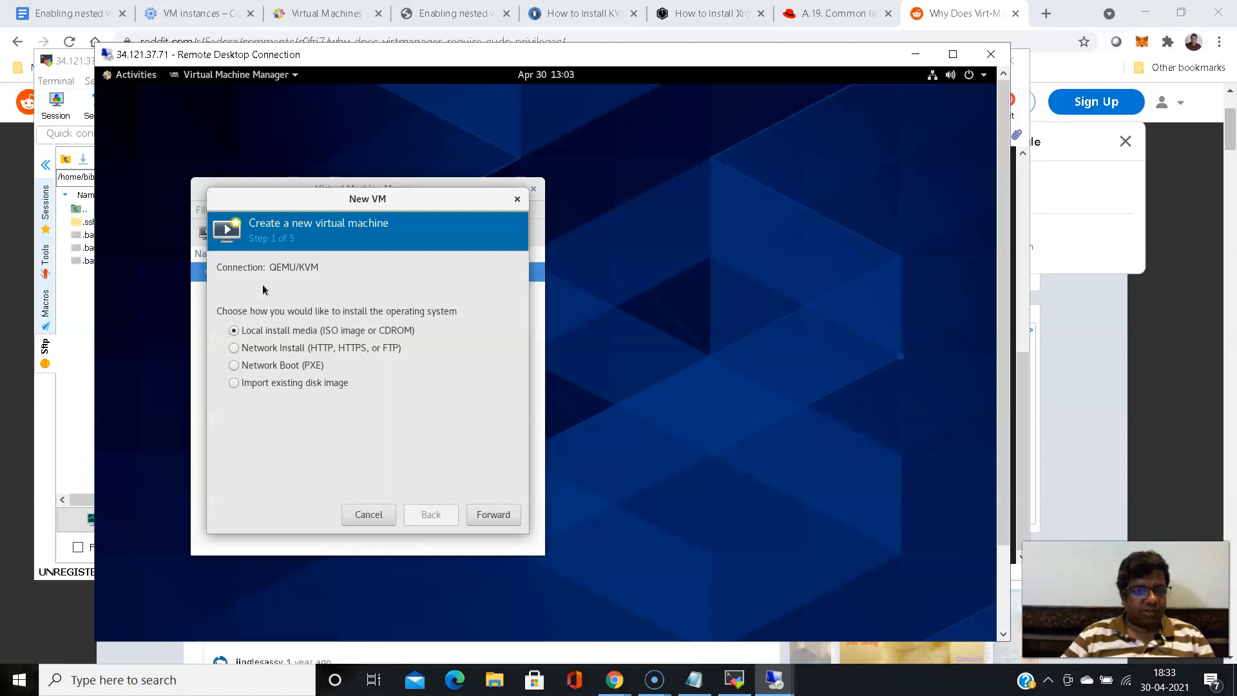
{"action": "left_click", "coordinate": [371, 516]}
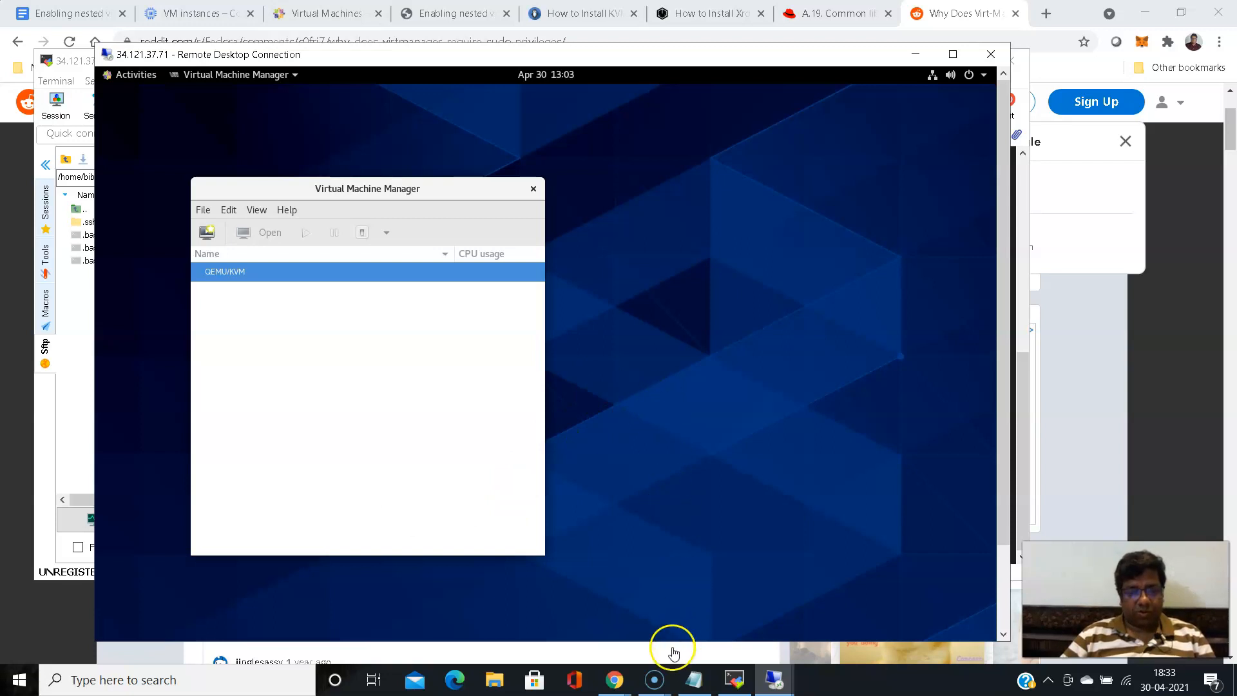
- Switch to the VM instances page in Chrome and start the mylinux1 instance, confirming the billing prompt
{"action": "left_click", "coordinate": [620, 682]}
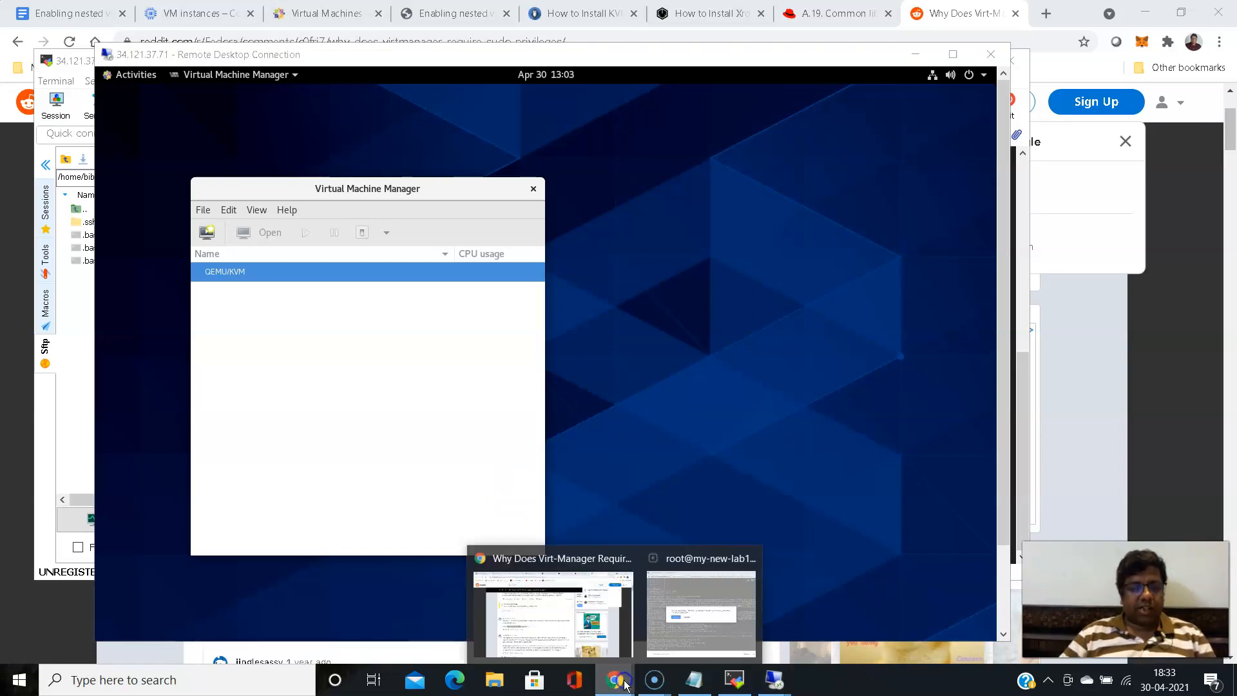
{"action": "left_click", "coordinate": [566, 567]}
{"action": "left_click", "coordinate": [200, 14]}
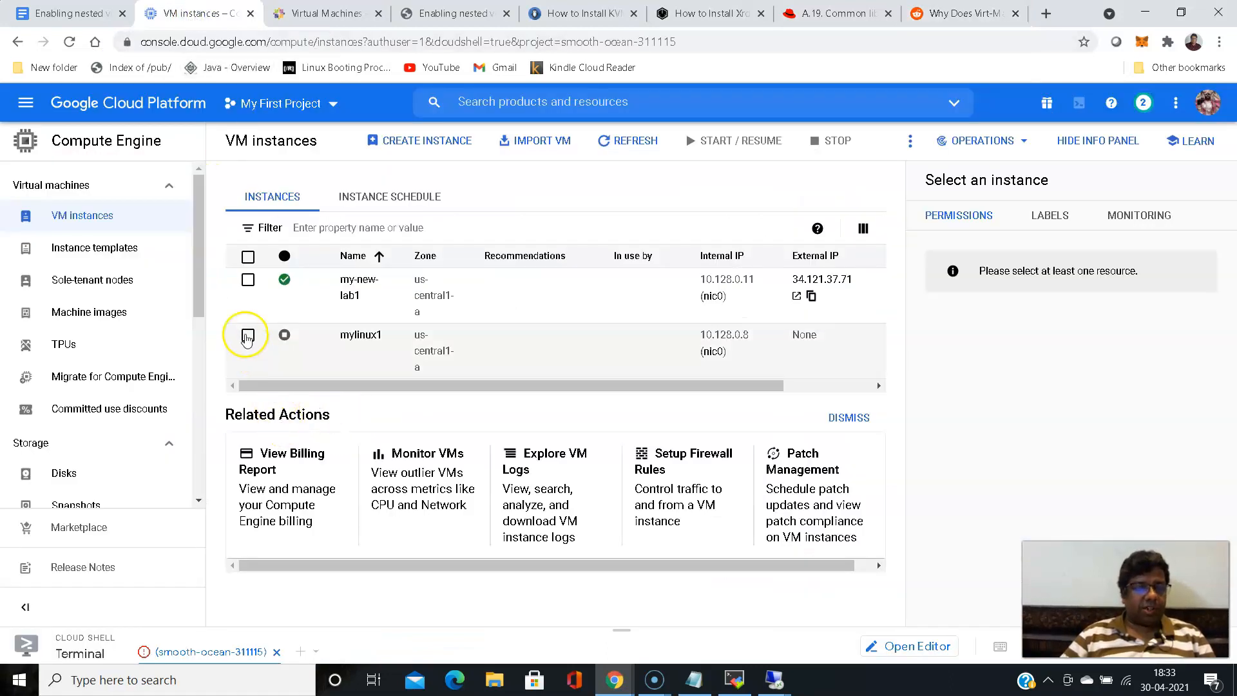
{"action": "left_click_drag", "start_coordinate": [662, 382], "coordinate": [801, 380]}
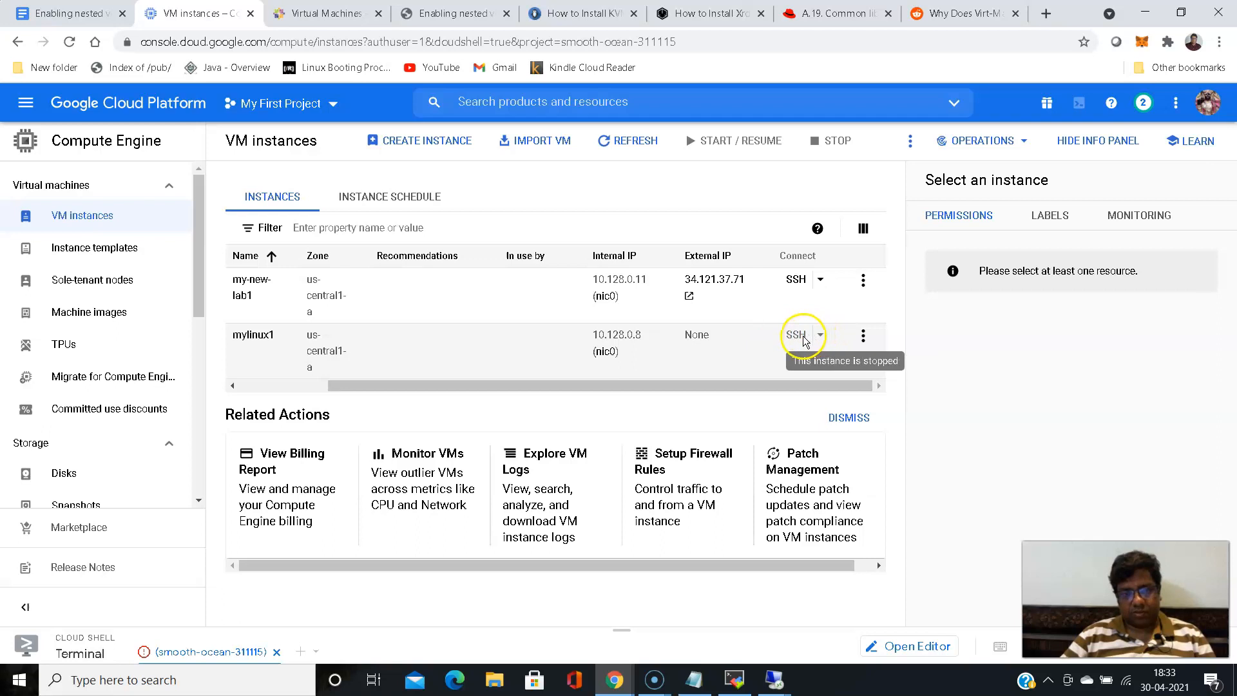
{"action": "left_click", "coordinate": [864, 335]}
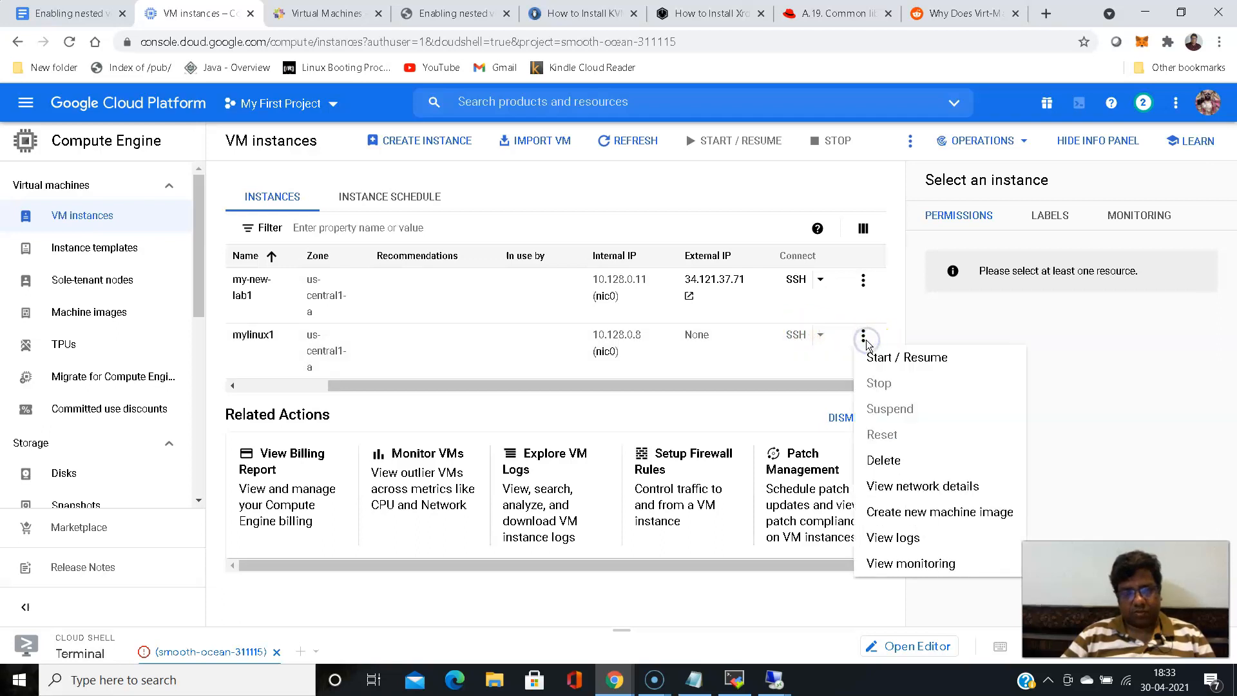
{"action": "left_click", "coordinate": [892, 356]}
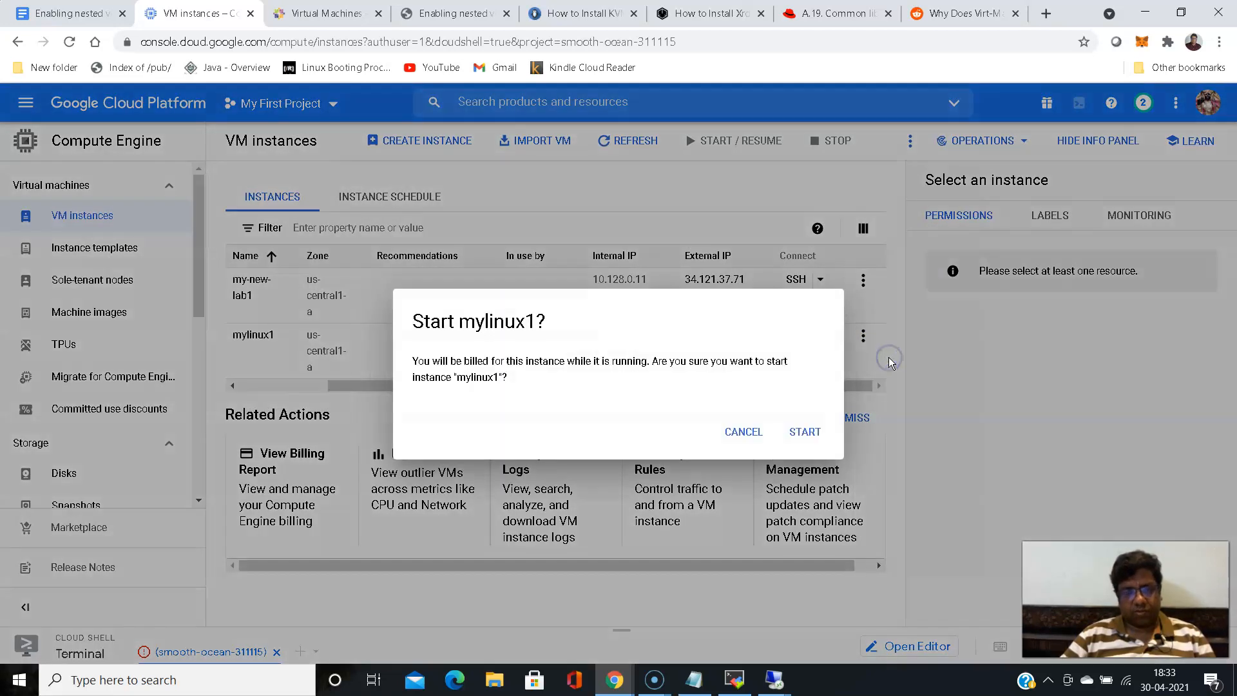
{"action": "left_click", "coordinate": [803, 430]}
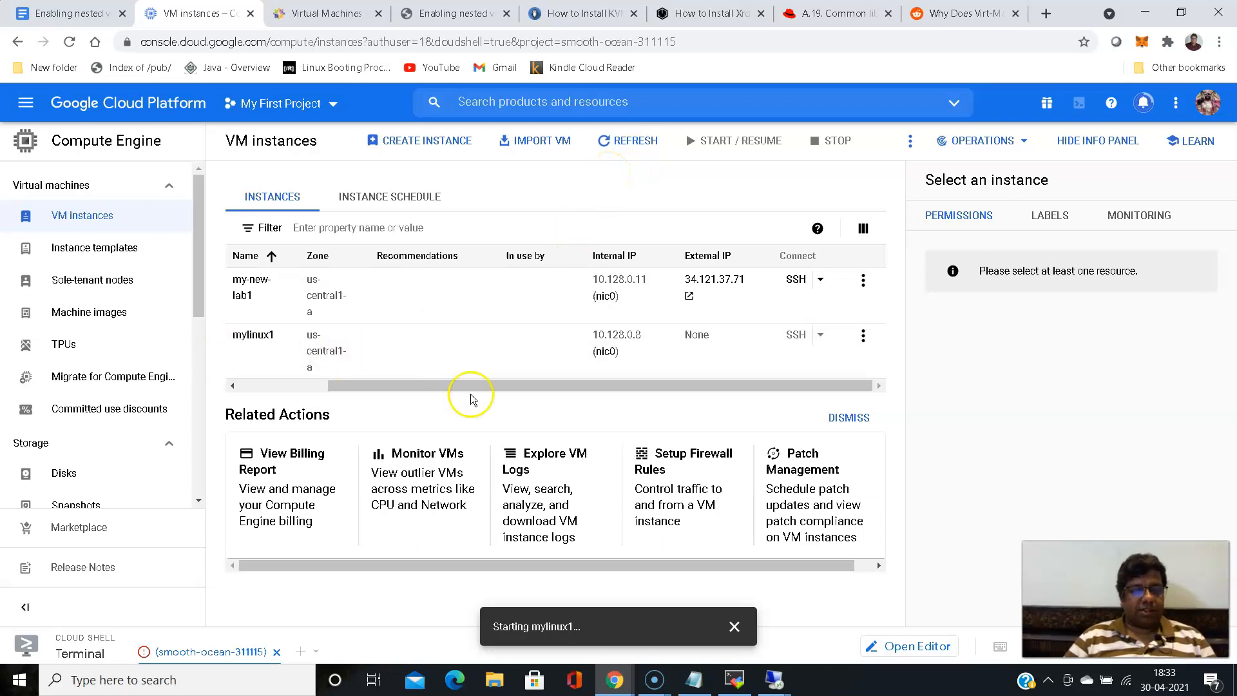
{"action": "left_click_drag", "start_coordinate": [477, 388], "coordinate": [334, 384]}
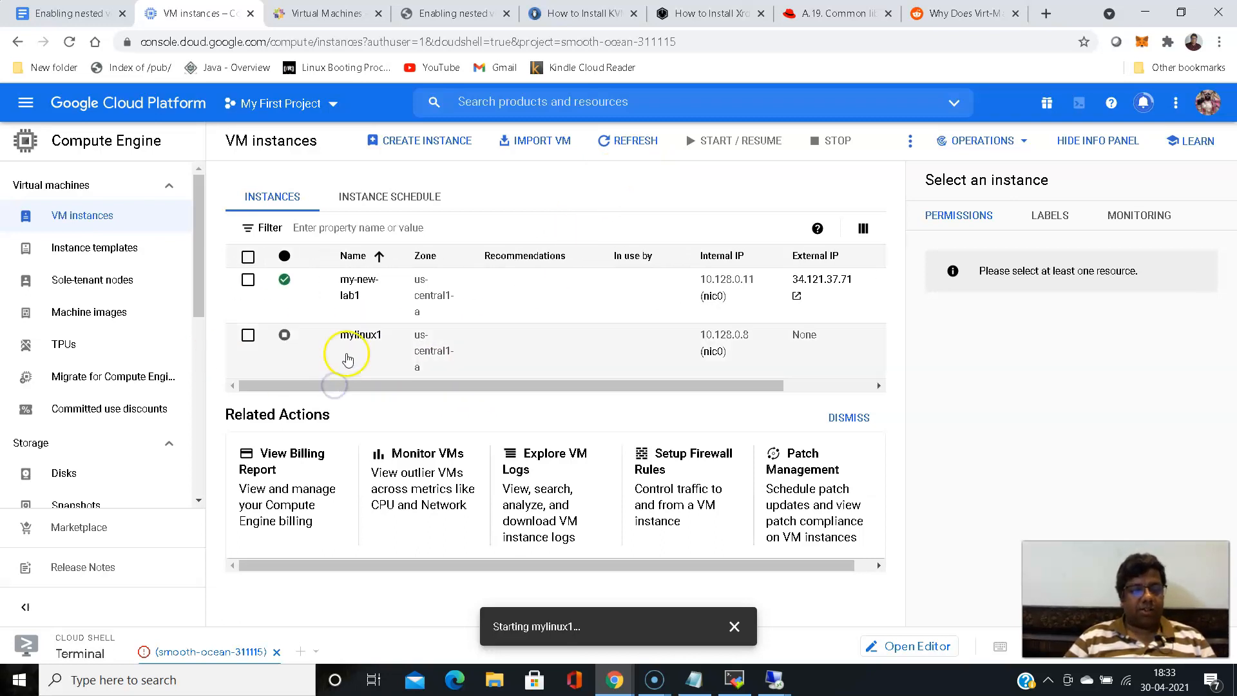
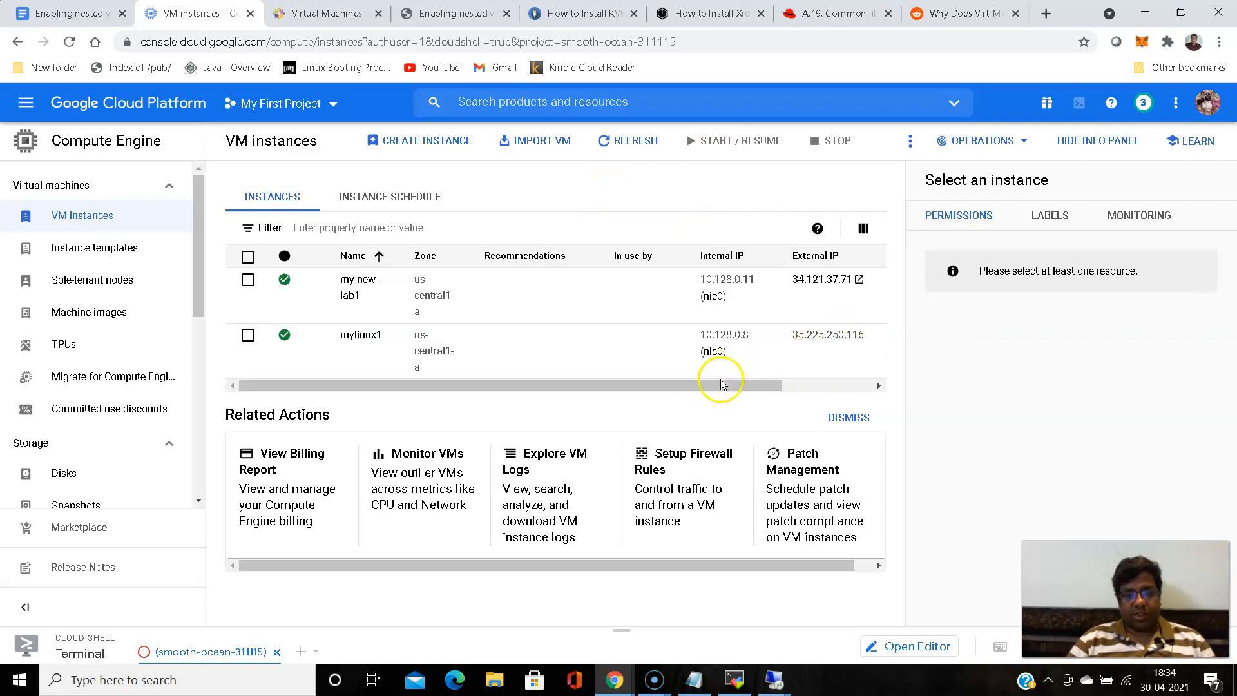
- Copy the external IP address of the mylinux1 instance to the clipboard
{"action": "left_click_drag", "start_coordinate": [721, 384], "coordinate": [786, 385]}
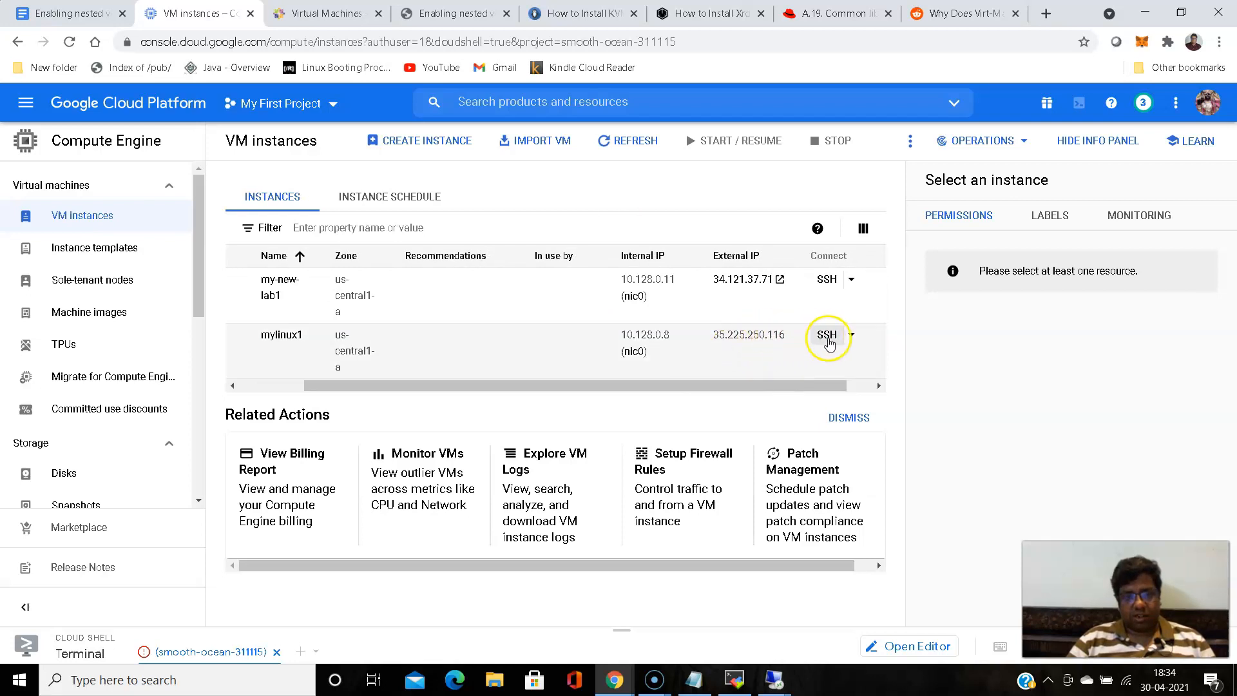
{"action": "left_click", "coordinate": [725, 352]}
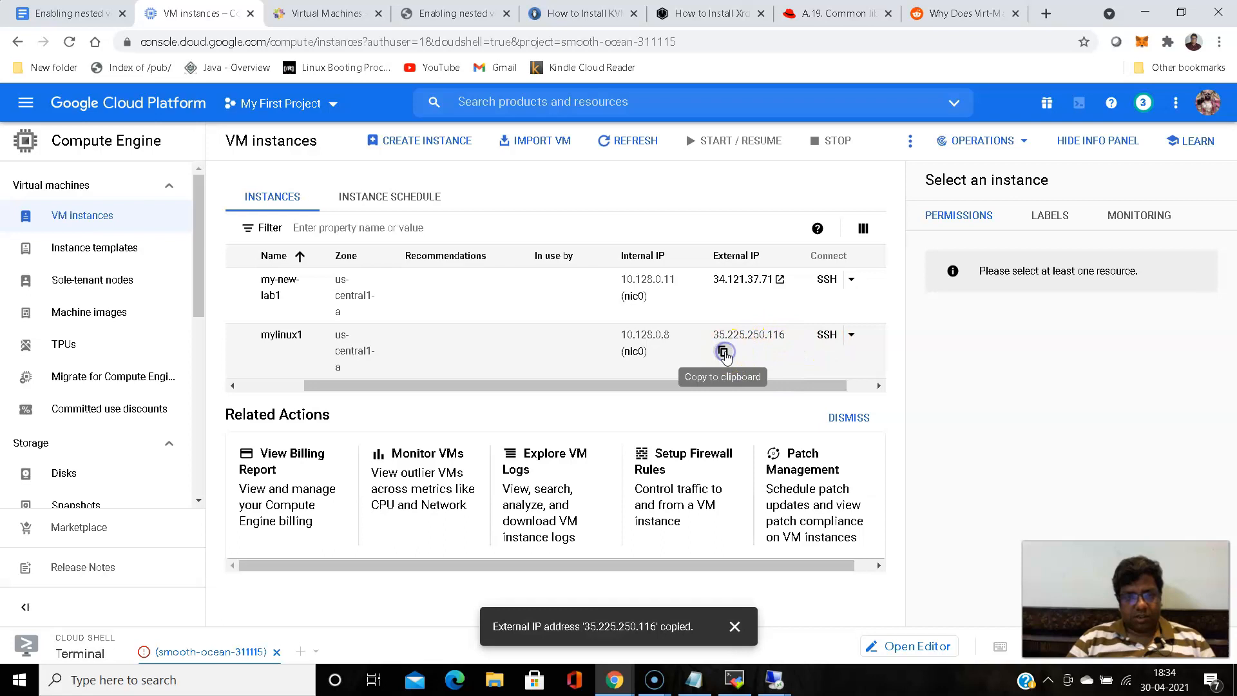
{"action": "left_click", "coordinate": [727, 629]}
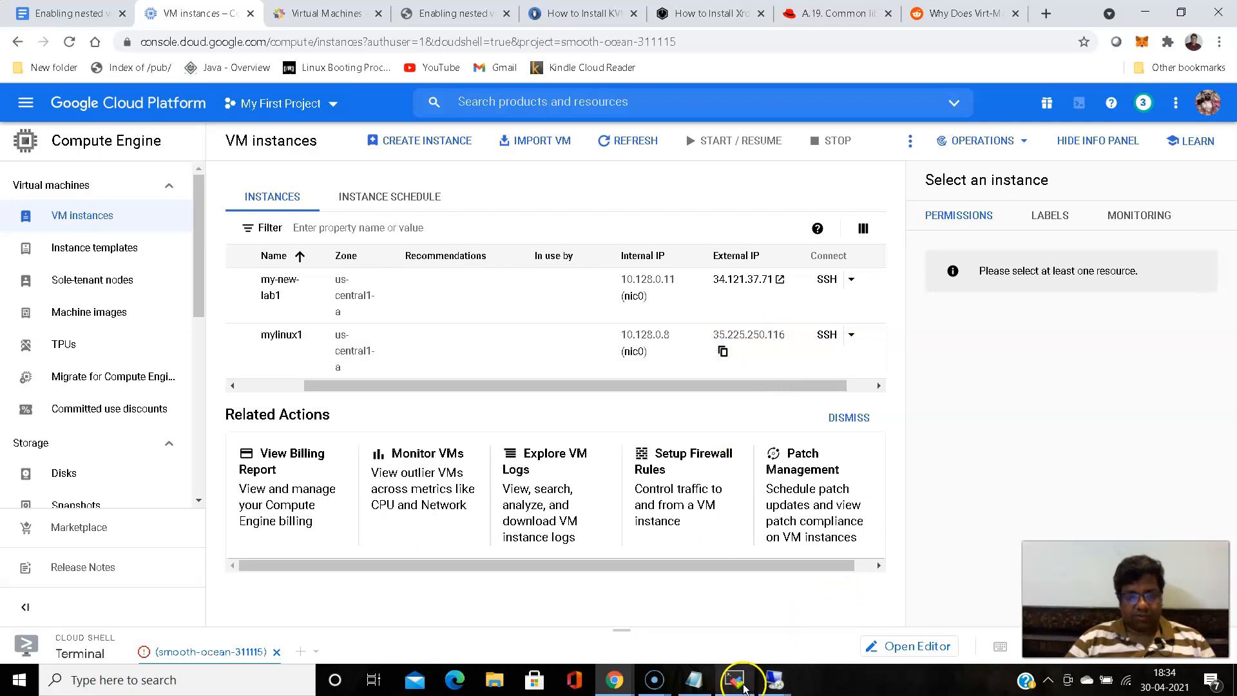
- Switch to MobaXterm and set up a new SSH session to remote host 35.225.250.116, specifying the login username
{"action": "left_click", "coordinate": [734, 680]}
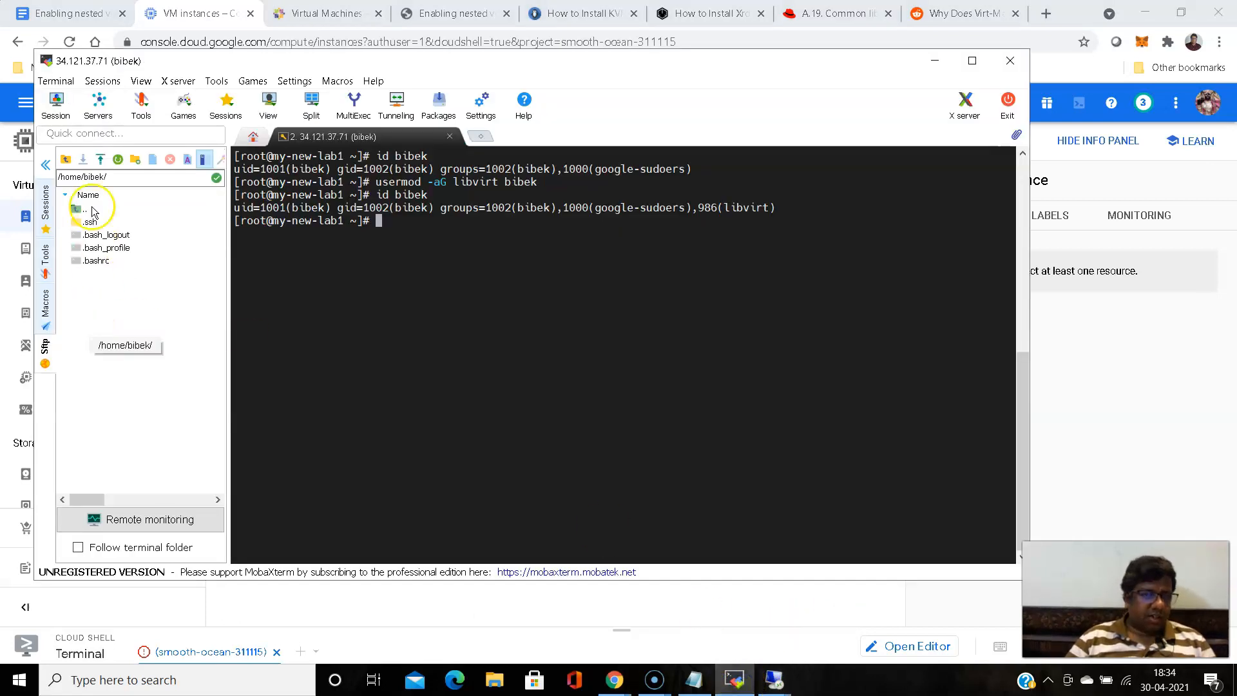
{"action": "left_click", "coordinate": [41, 169]}
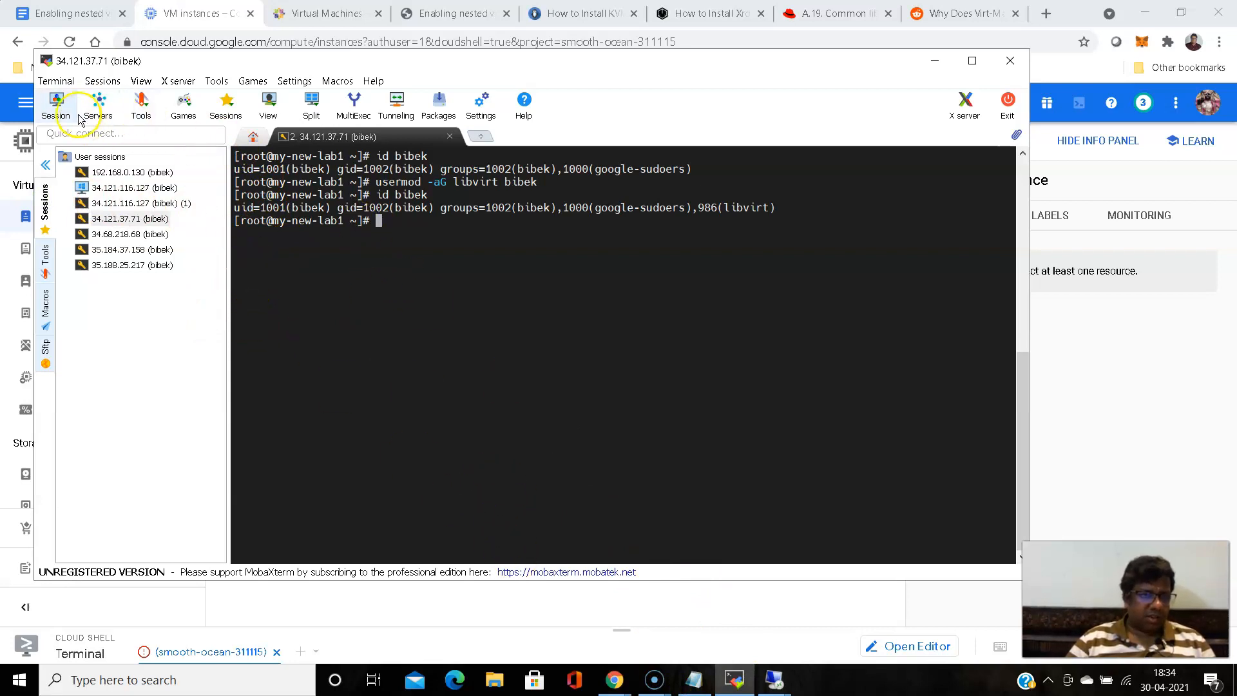
{"action": "left_click", "coordinate": [55, 105]}
{"action": "left_click", "coordinate": [326, 182]}
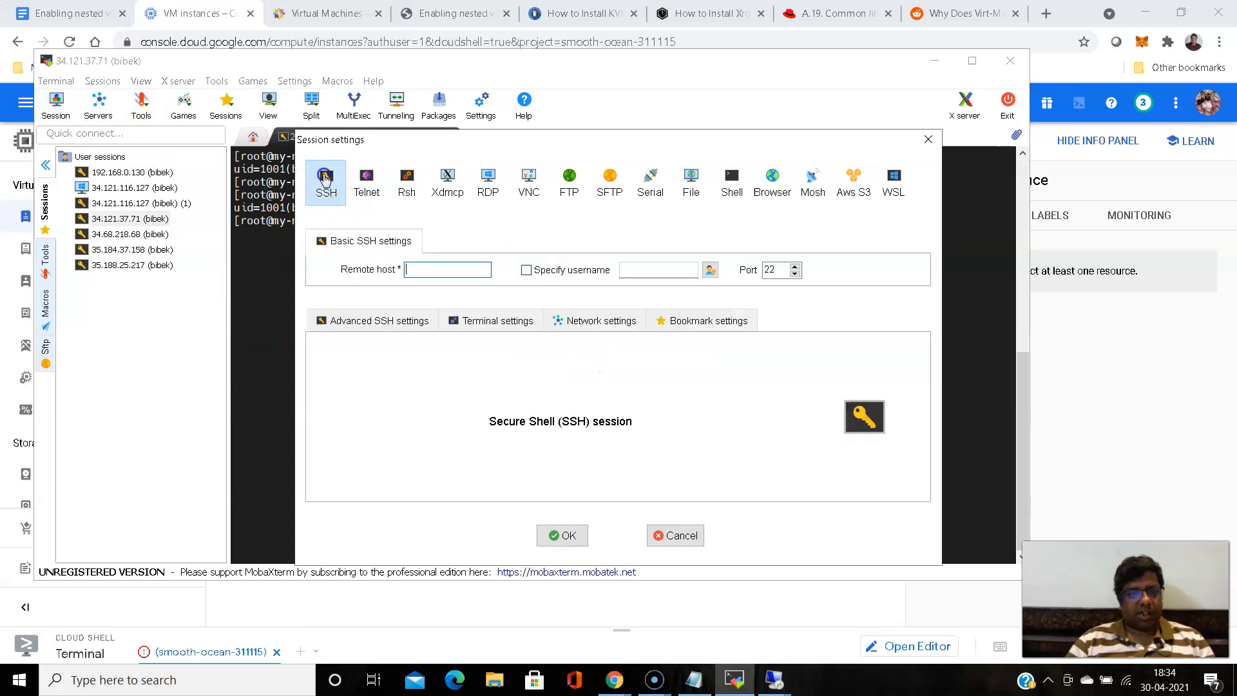
{"action": "key", "text": "ctrl+v"}
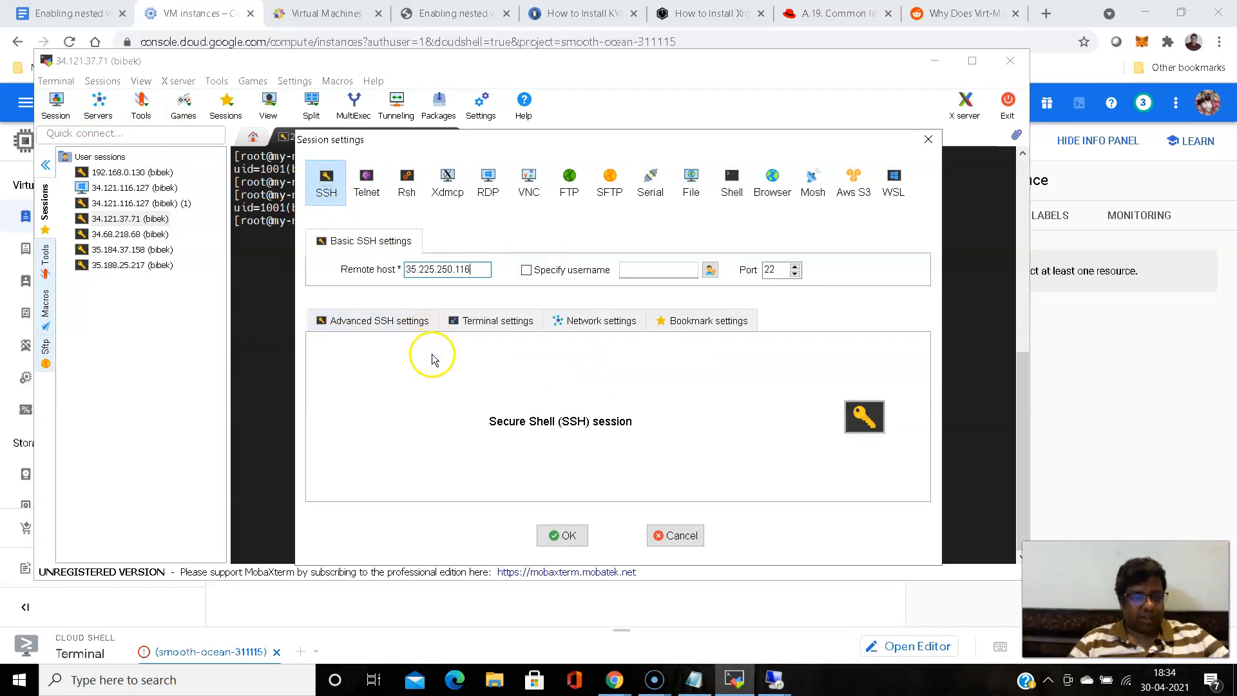
{"action": "left_click", "coordinate": [526, 270]}
{"action": "type", "text": "bibek"}
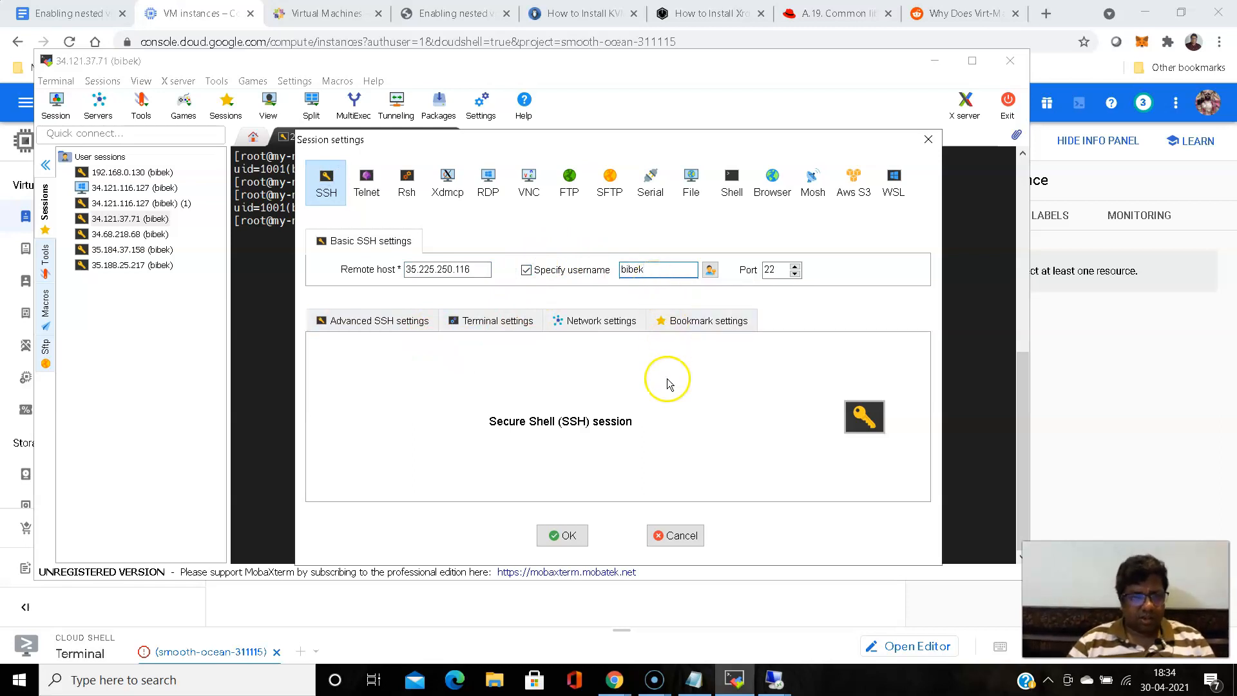
- Enable private key authentication for the session with the mylinux1 .priv key file from Downloads and connect
{"action": "left_click", "coordinate": [377, 322]}
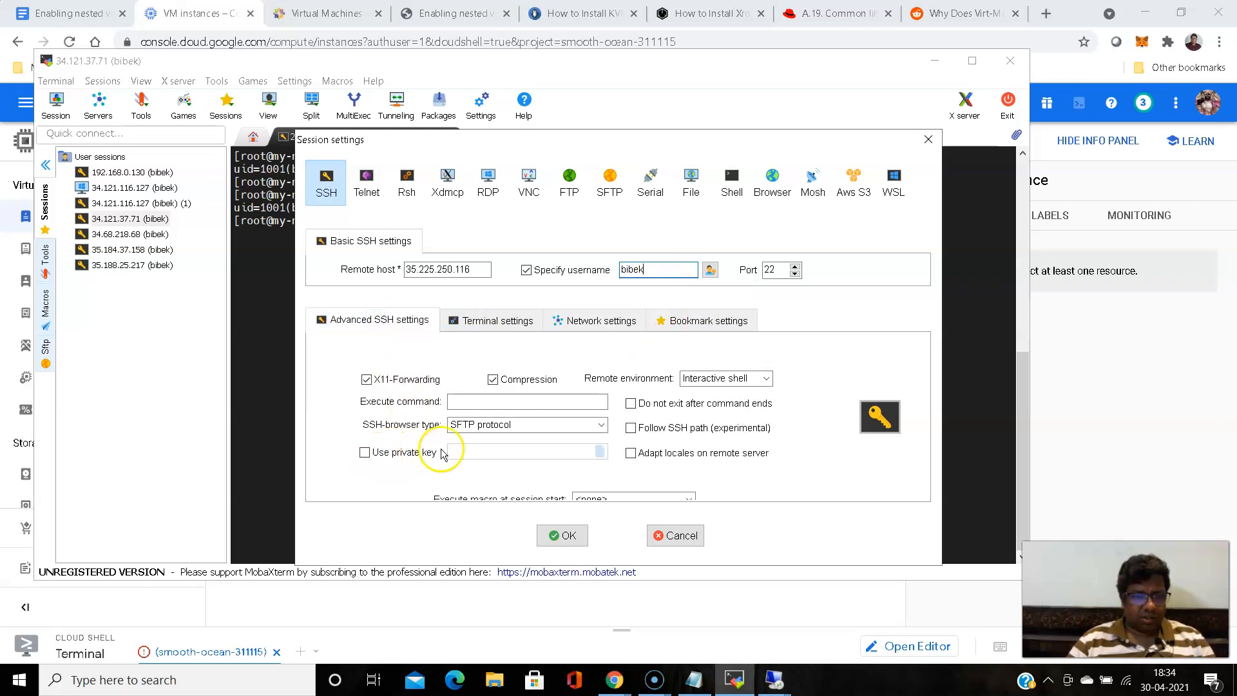
{"action": "left_click", "coordinate": [380, 455]}
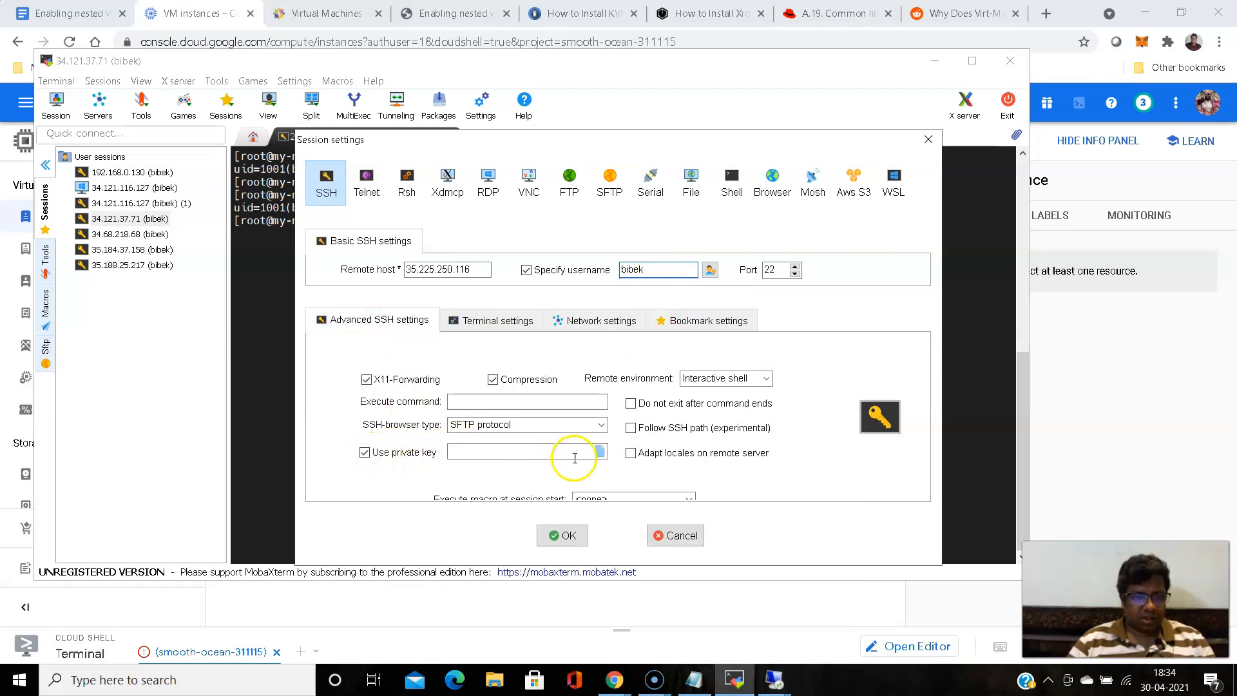
{"action": "left_click", "coordinate": [599, 453]}
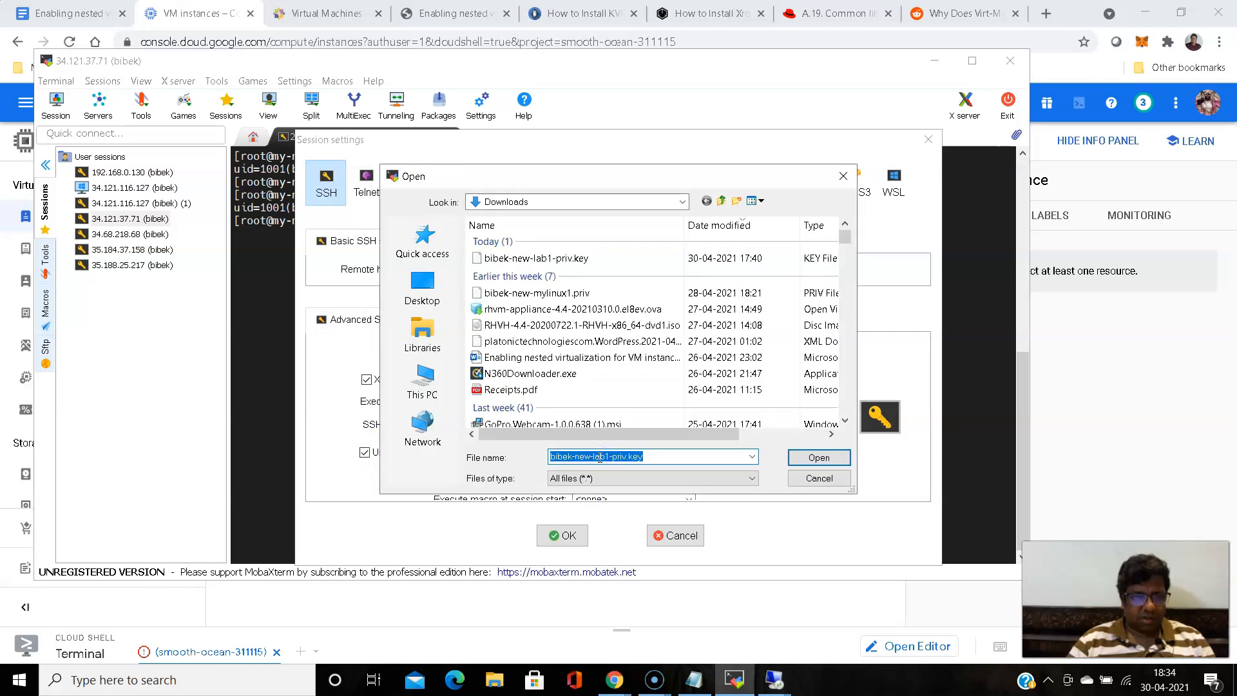
{"action": "left_click", "coordinate": [559, 293]}
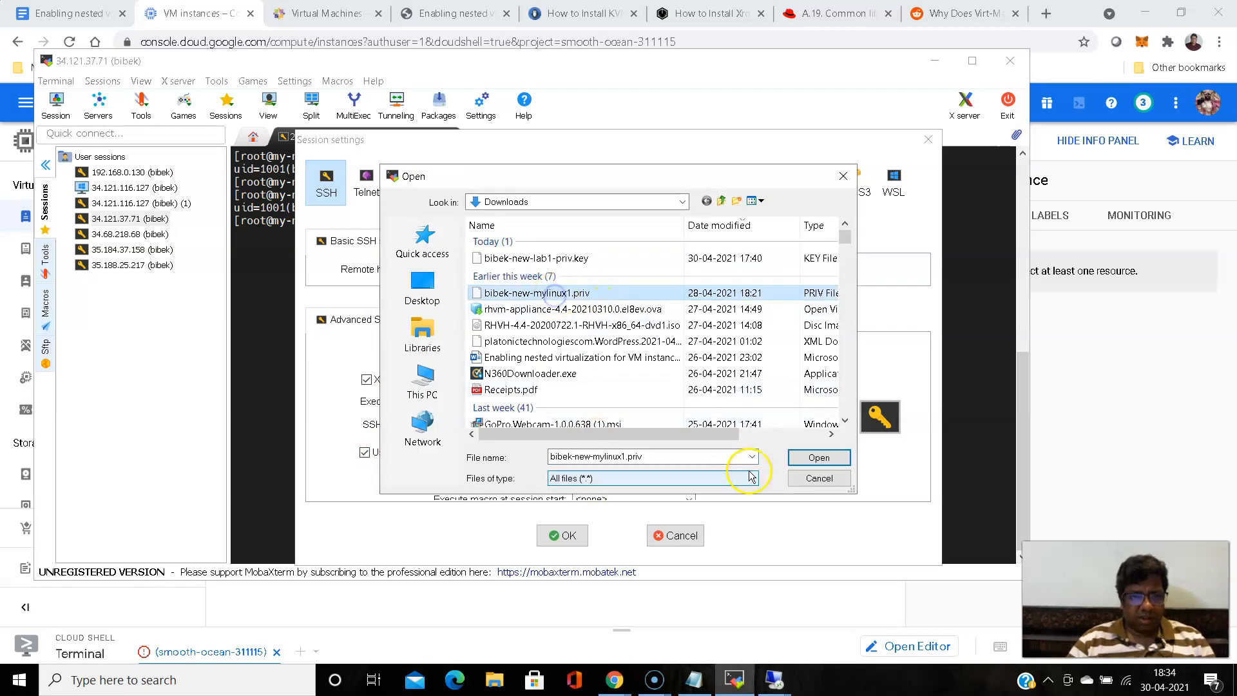
{"action": "left_click", "coordinate": [822, 461]}
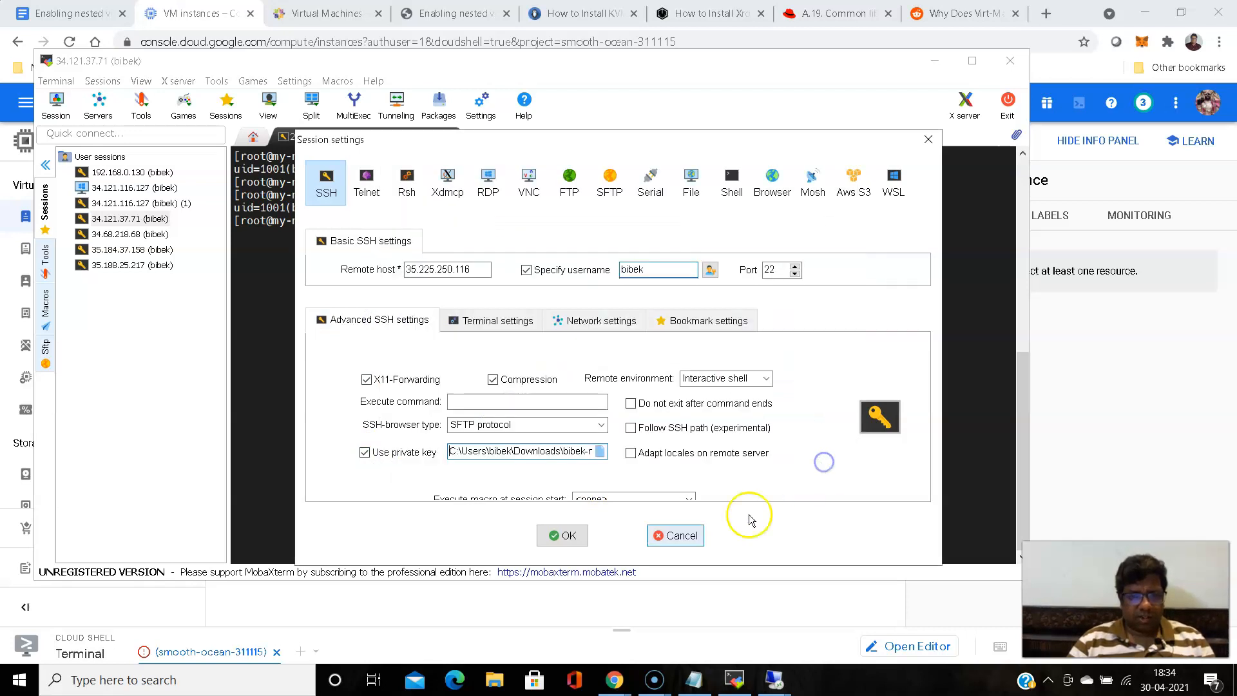
{"action": "left_click", "coordinate": [553, 534]}
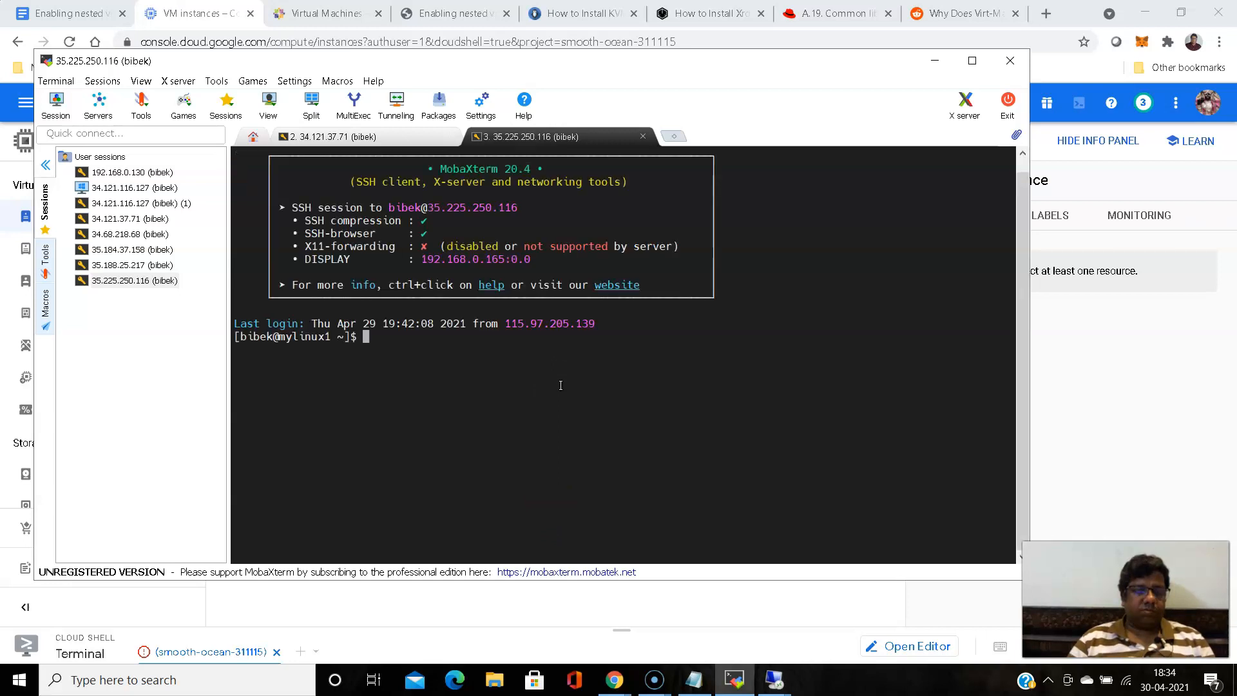
- Switch to a root login shell on mylinux1 with sudo su -
{"action": "type", "text": "sudo"}
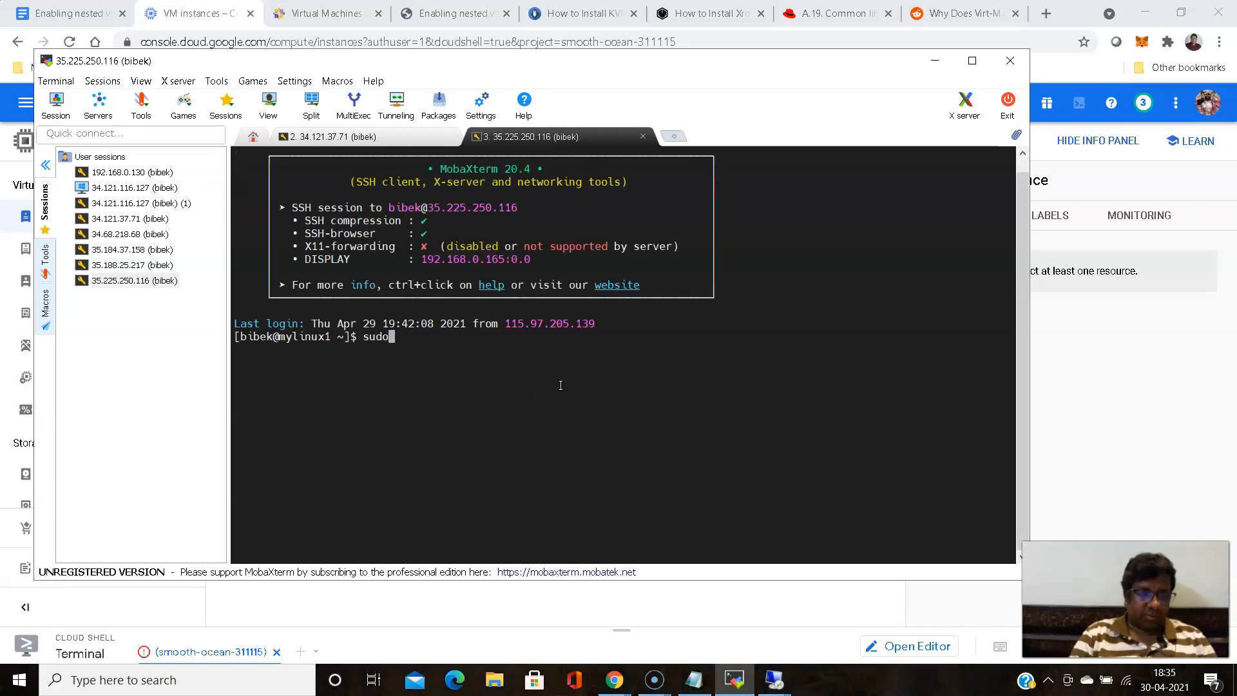
{"action": "type", "text": " su -"}
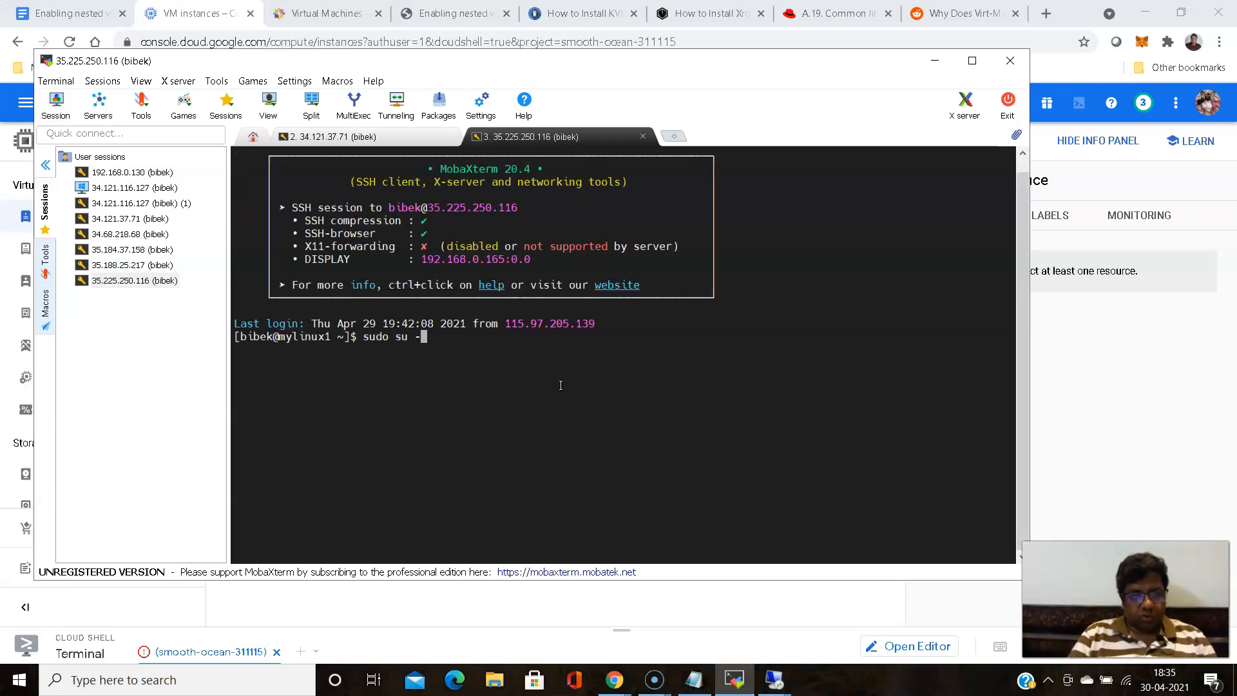
{"action": "key", "text": "Return"}
- Change to the login user's directory under /home on mylinux1 and list its files with ls
{"action": "type", "text": "cd "}
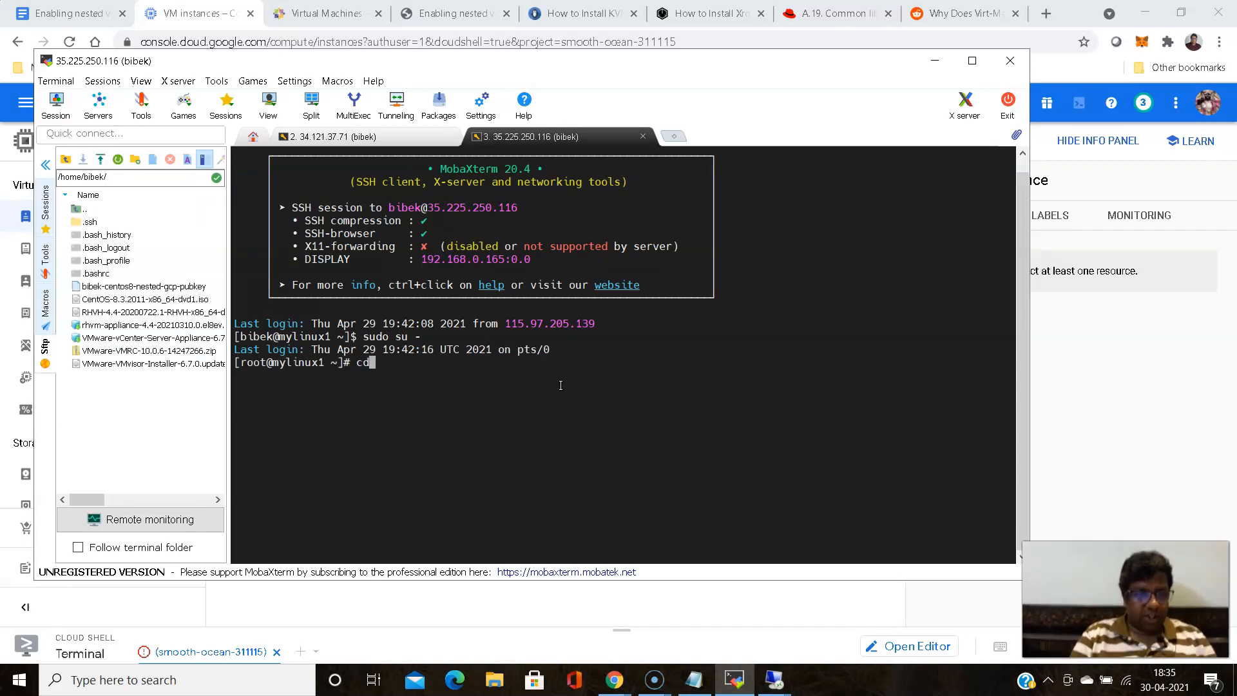
{"action": "type", "text": "/home/"}
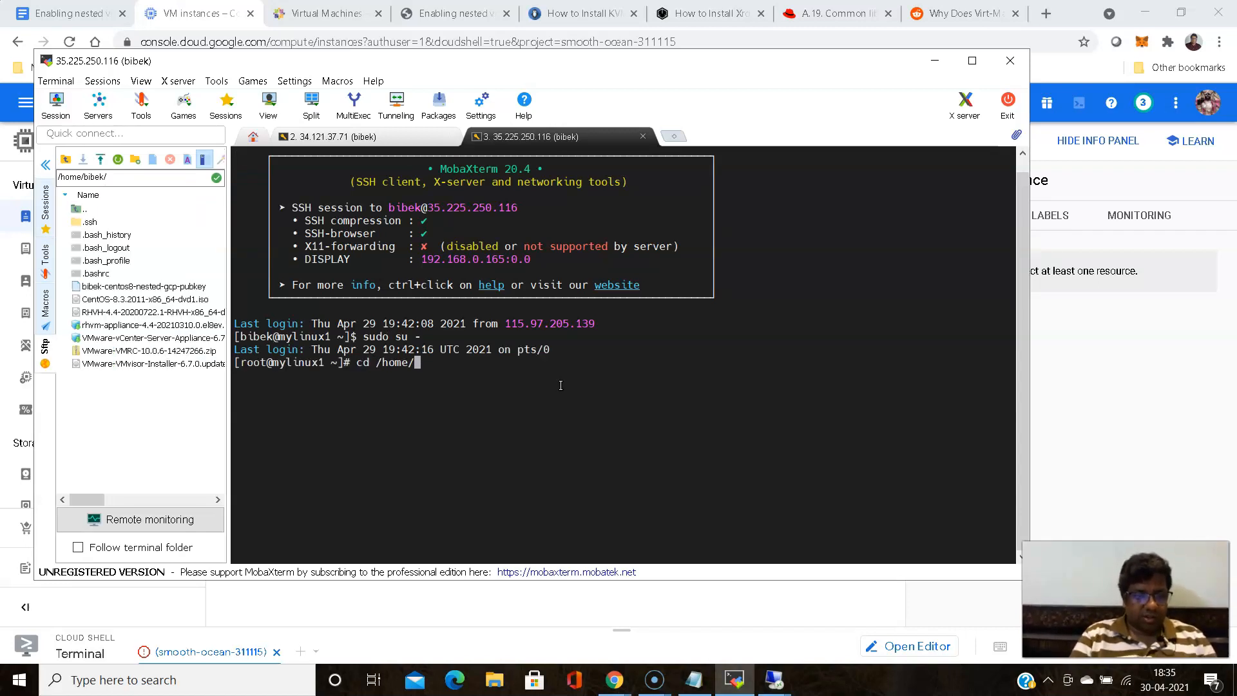
{"action": "type", "text": "bibek/"}
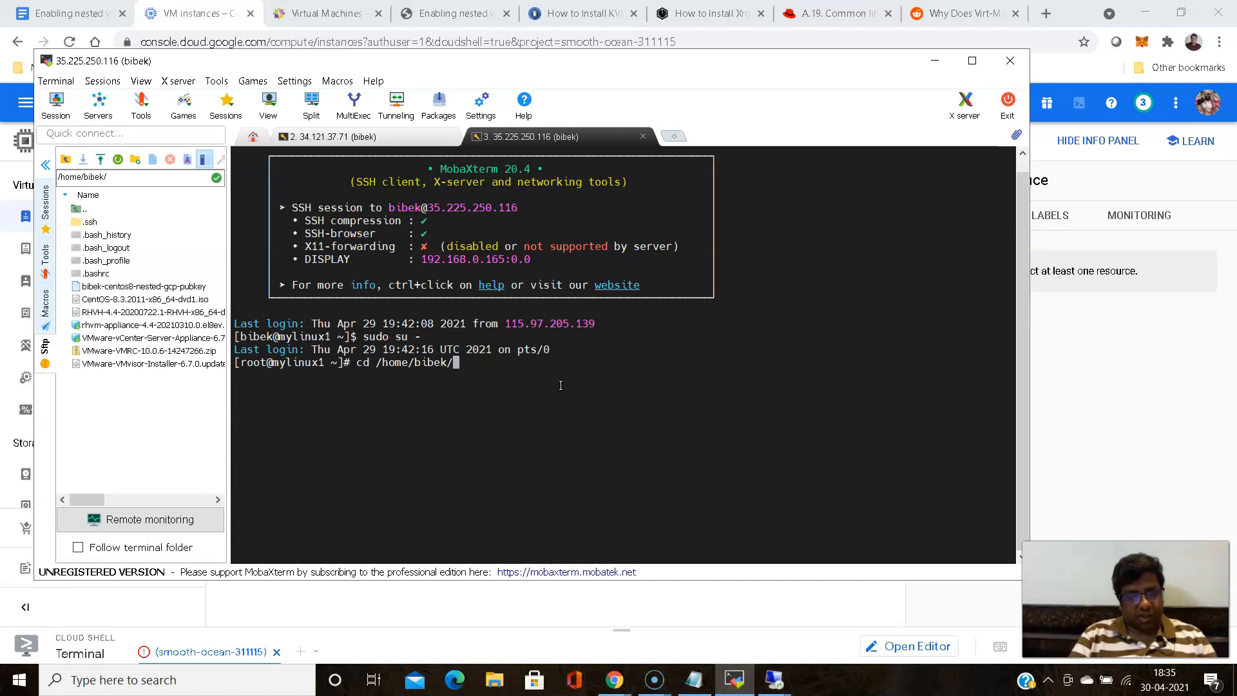
{"action": "key", "text": "Return"}
{"action": "type", "text": "ls"}
{"action": "key", "text": "Return"}
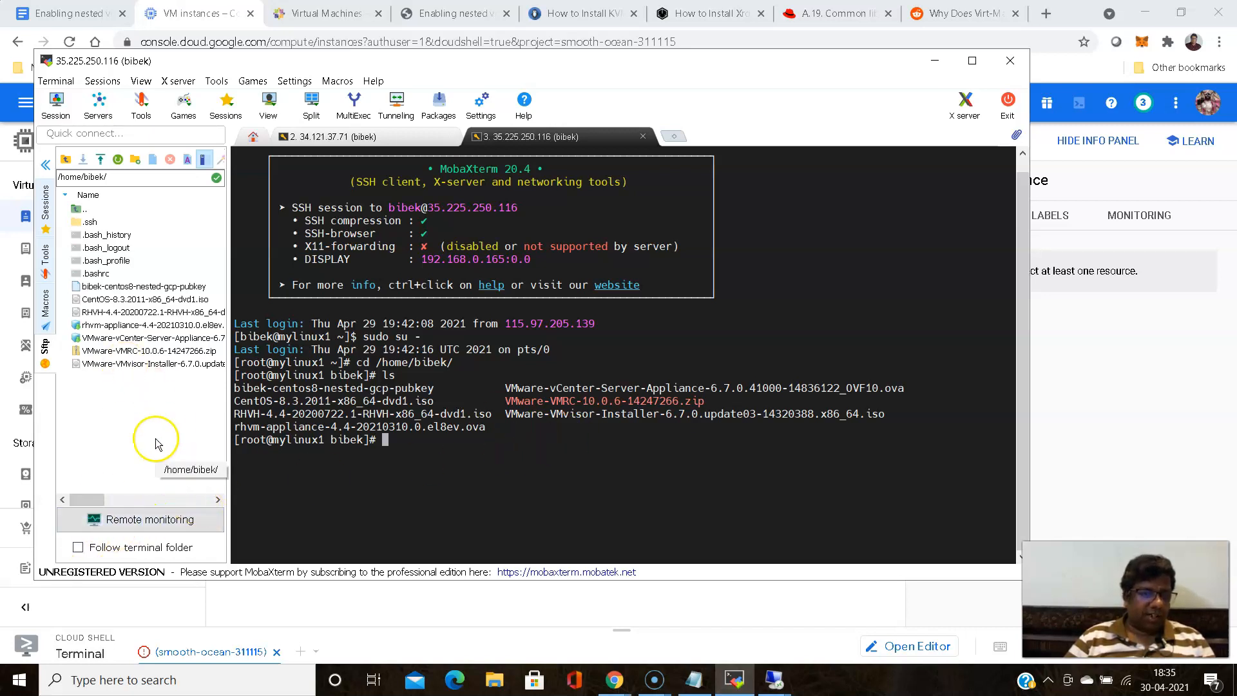
- Upload the new-lab1 private key file from Downloads to the user's home directory and list the files with ls -l
{"action": "left_click", "coordinate": [100, 159]}
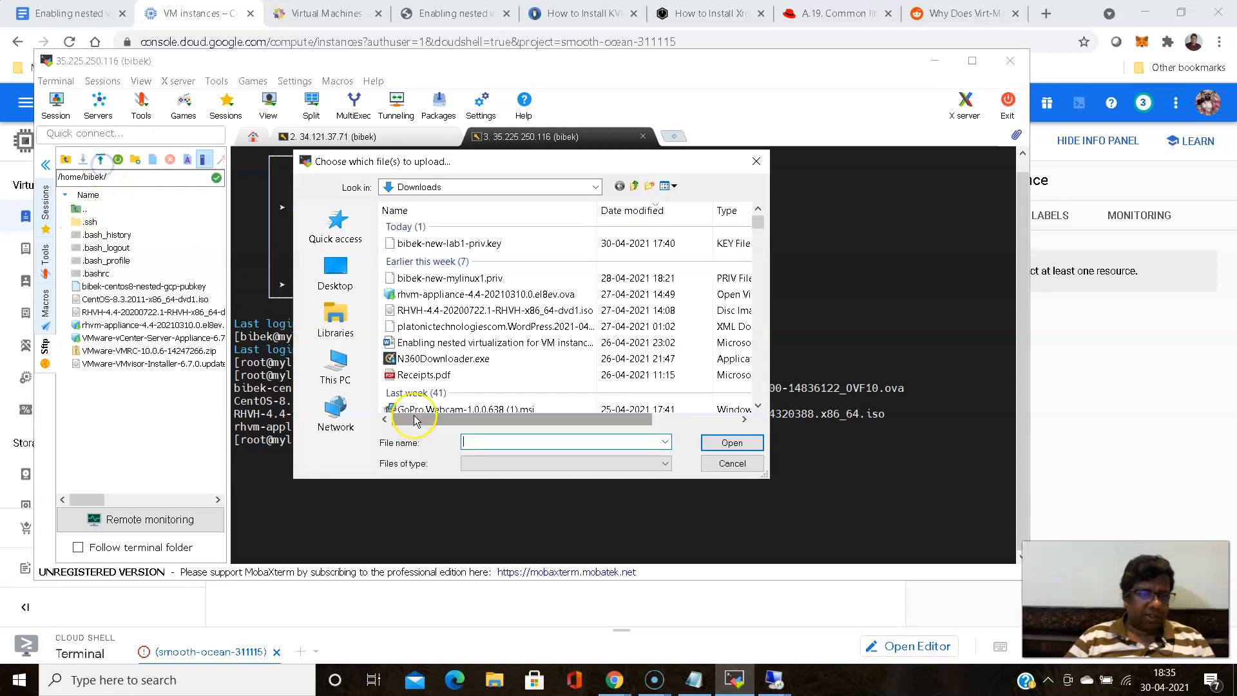
{"action": "left_click", "coordinate": [475, 243]}
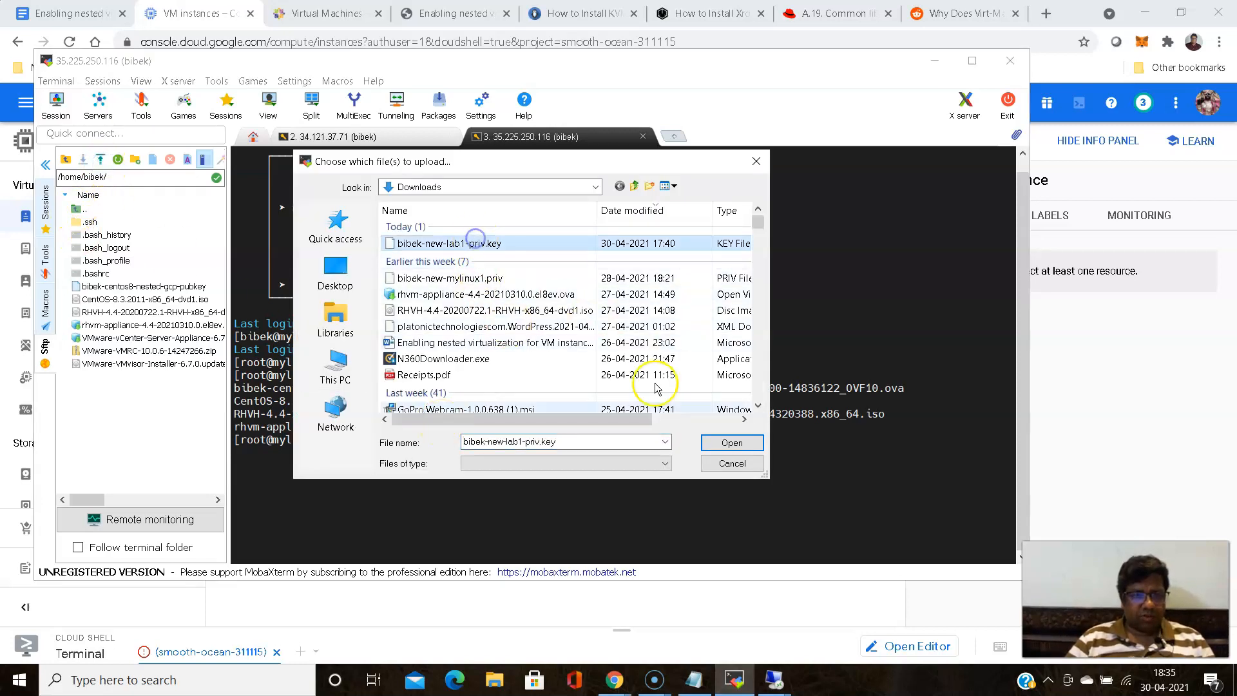
{"action": "left_click", "coordinate": [733, 445]}
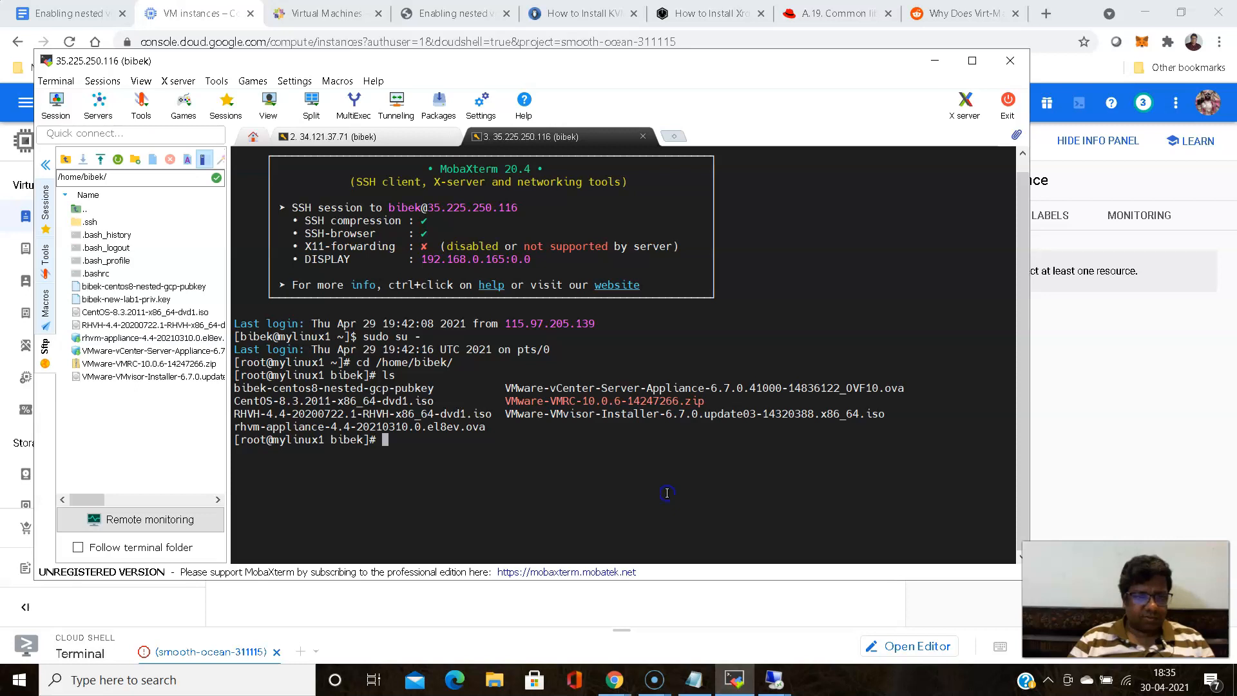
{"action": "type", "text": "ls "}
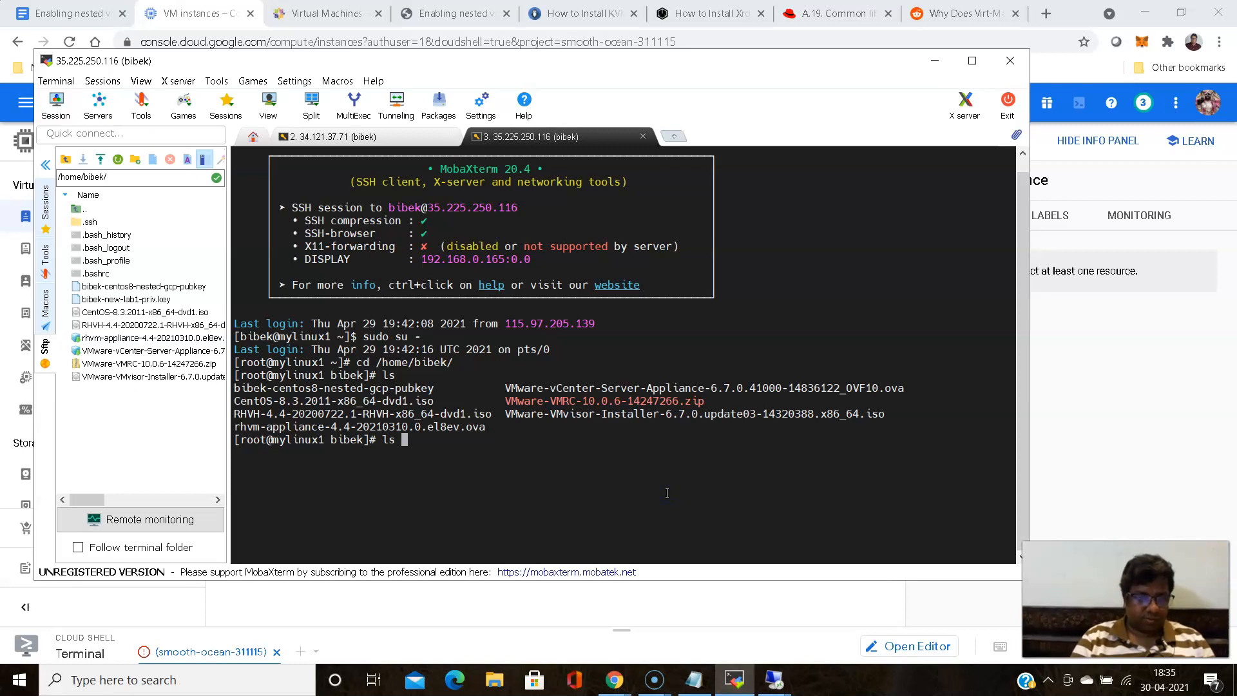
{"action": "type", "text": "-l"}
{"action": "key", "text": "Return"}
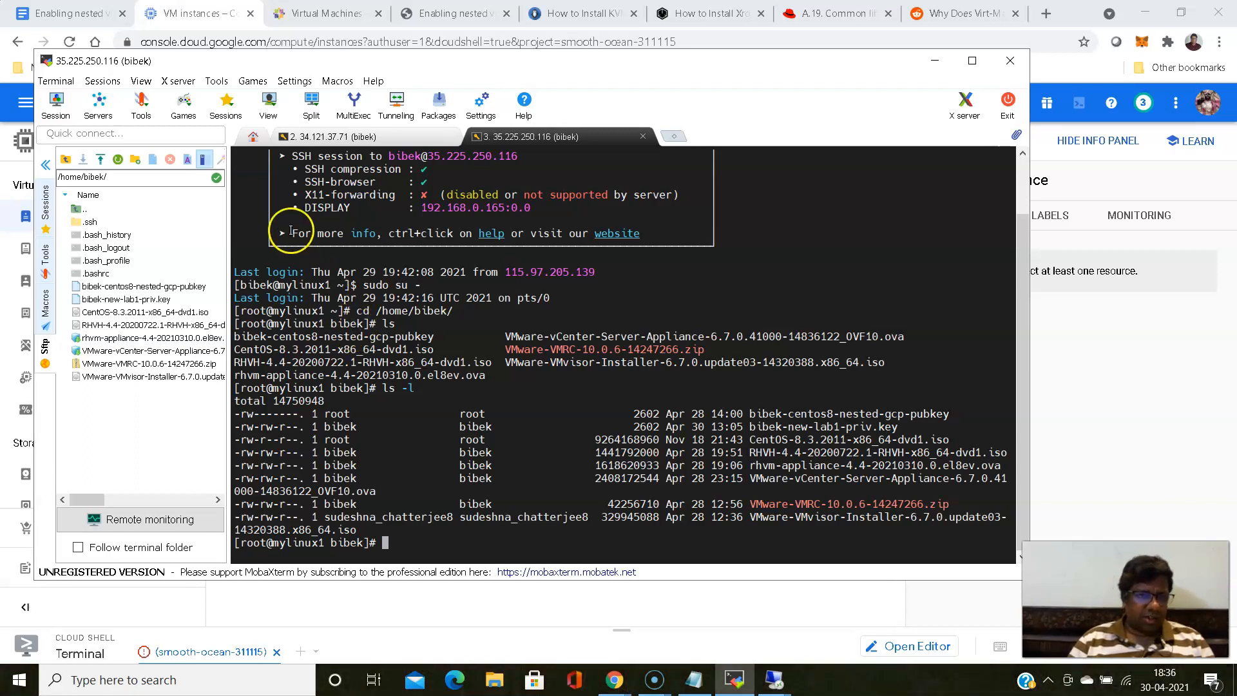
- Switch to the 34.121.37.71 session and list root's home directory on my-new-lab1 with ll
{"action": "left_click", "coordinate": [355, 135]}
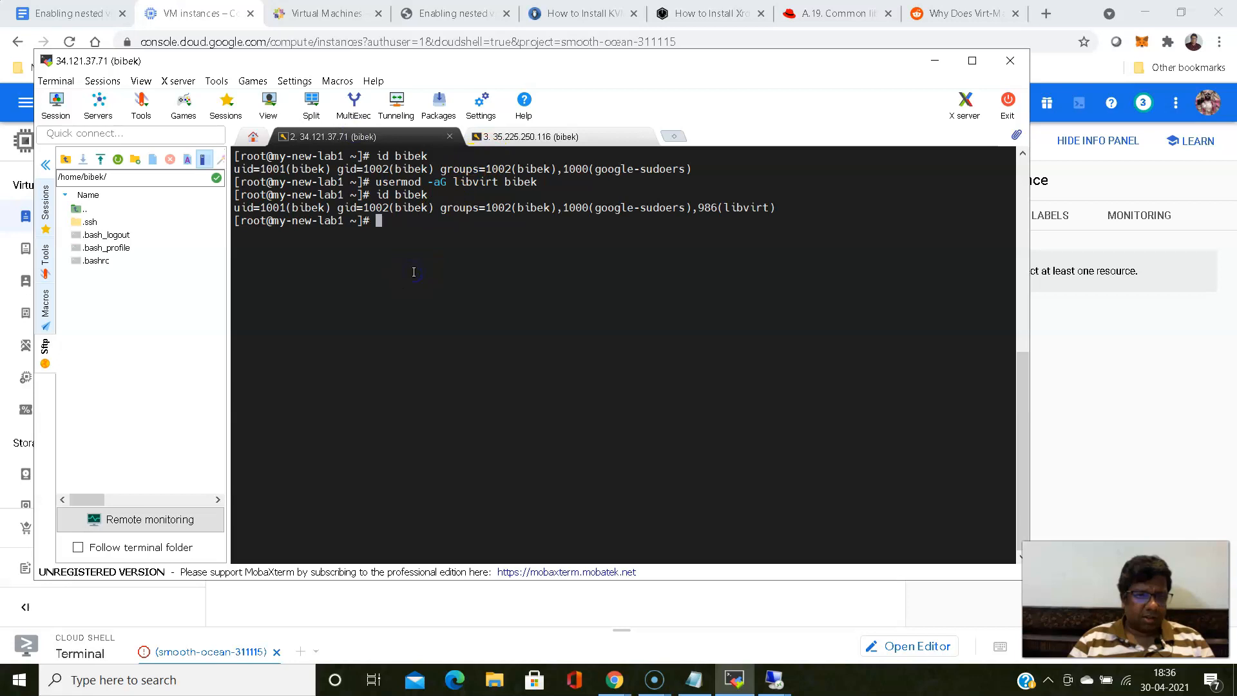
{"action": "type", "text": "ll"}
{"action": "key", "text": "Return"}
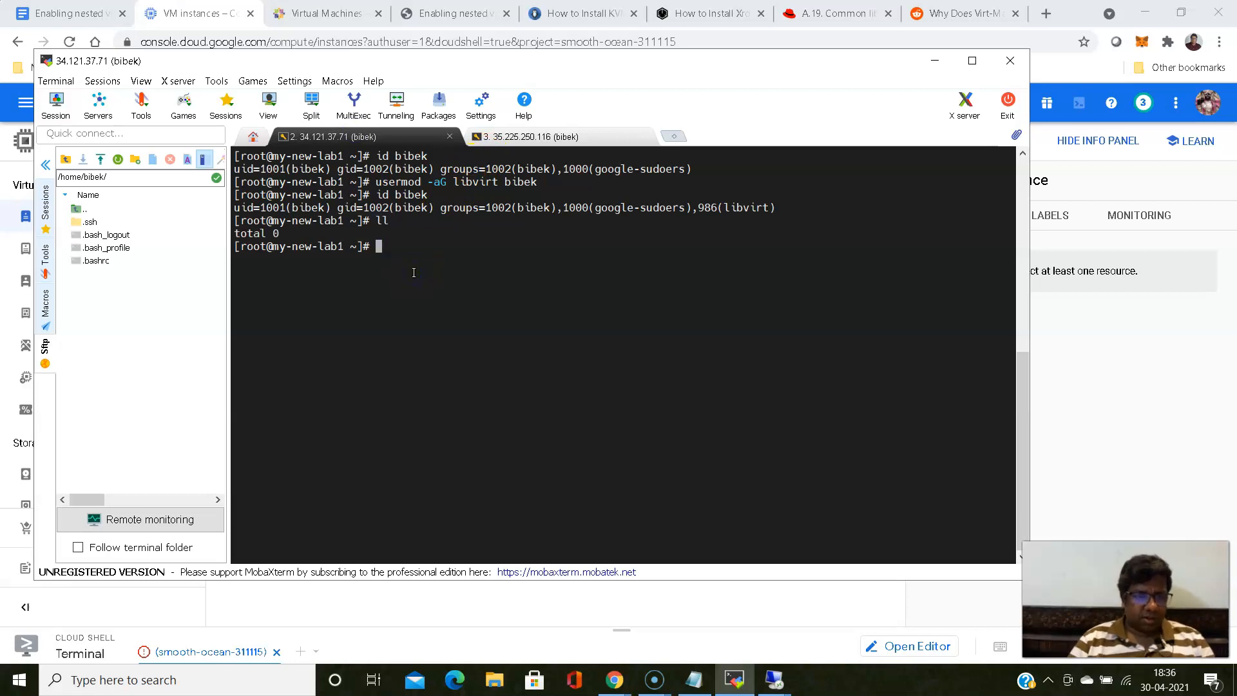
- Change to the login user's directory under /home on my-new-lab1 and list its contents with ls
{"action": "type", "text": "cd /home/"}
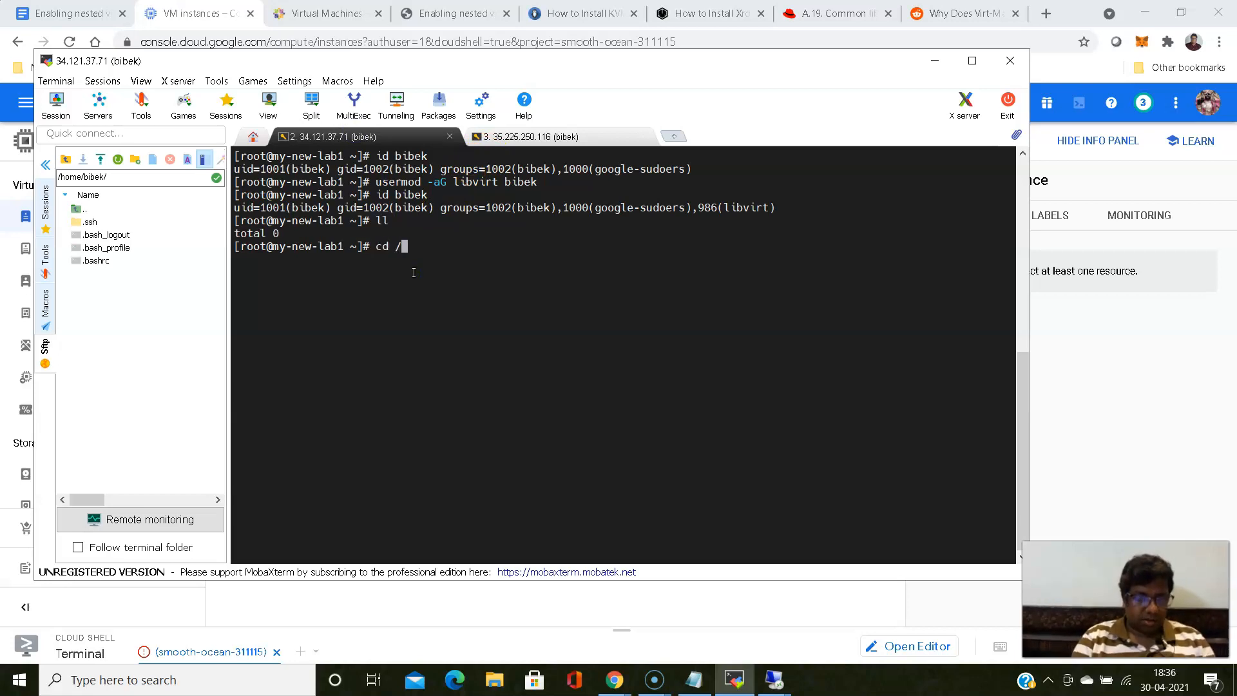
{"action": "key", "text": "BackSpace"}
{"action": "key", "text": "BackSpace"}
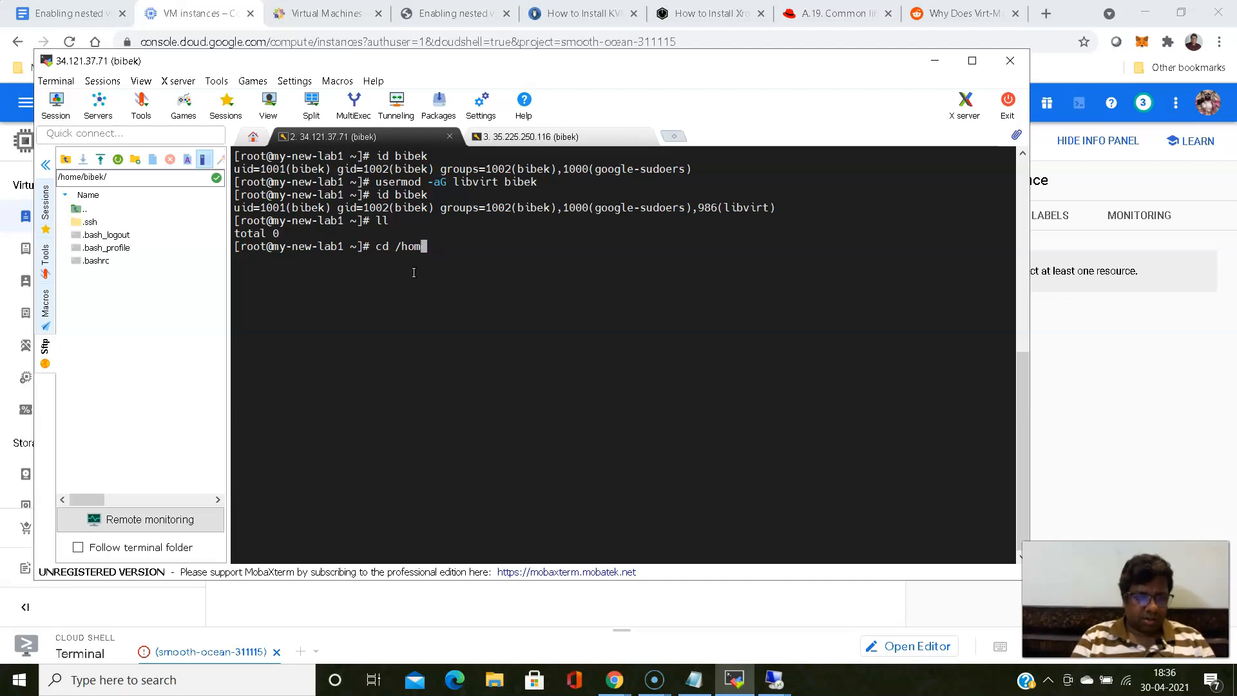
{"action": "type", "text": "o"}
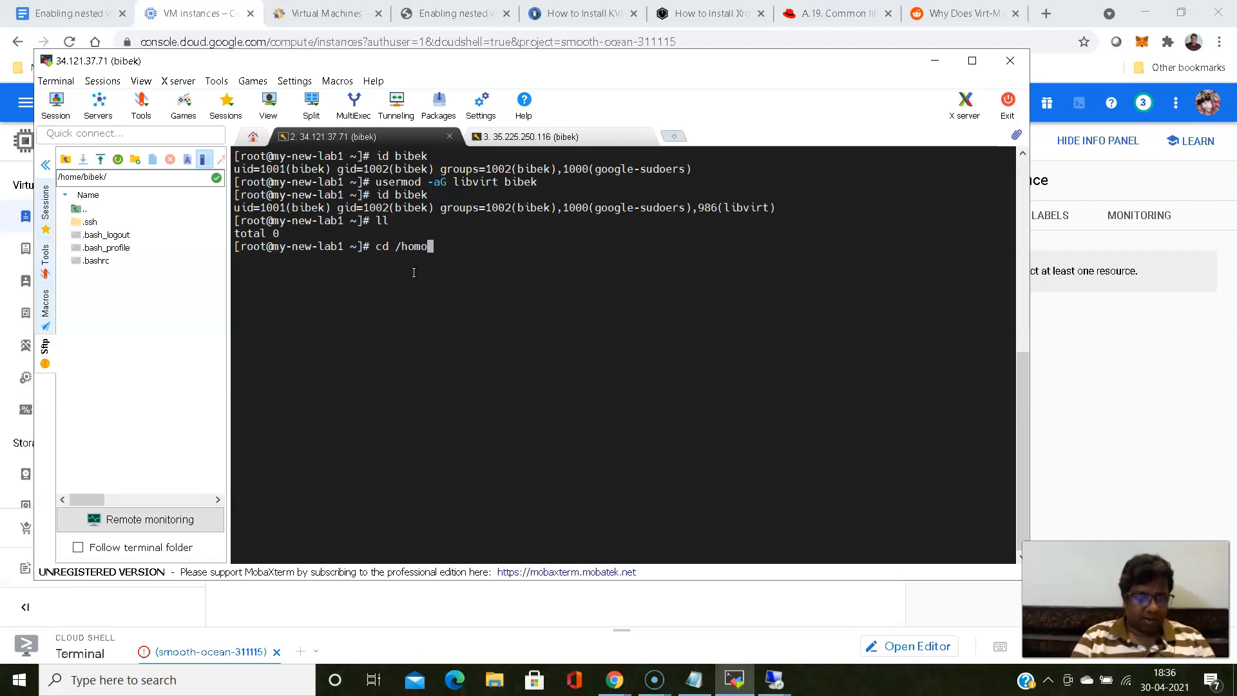
{"action": "key", "text": "BackSpace"}
{"action": "type", "text": "e/"}
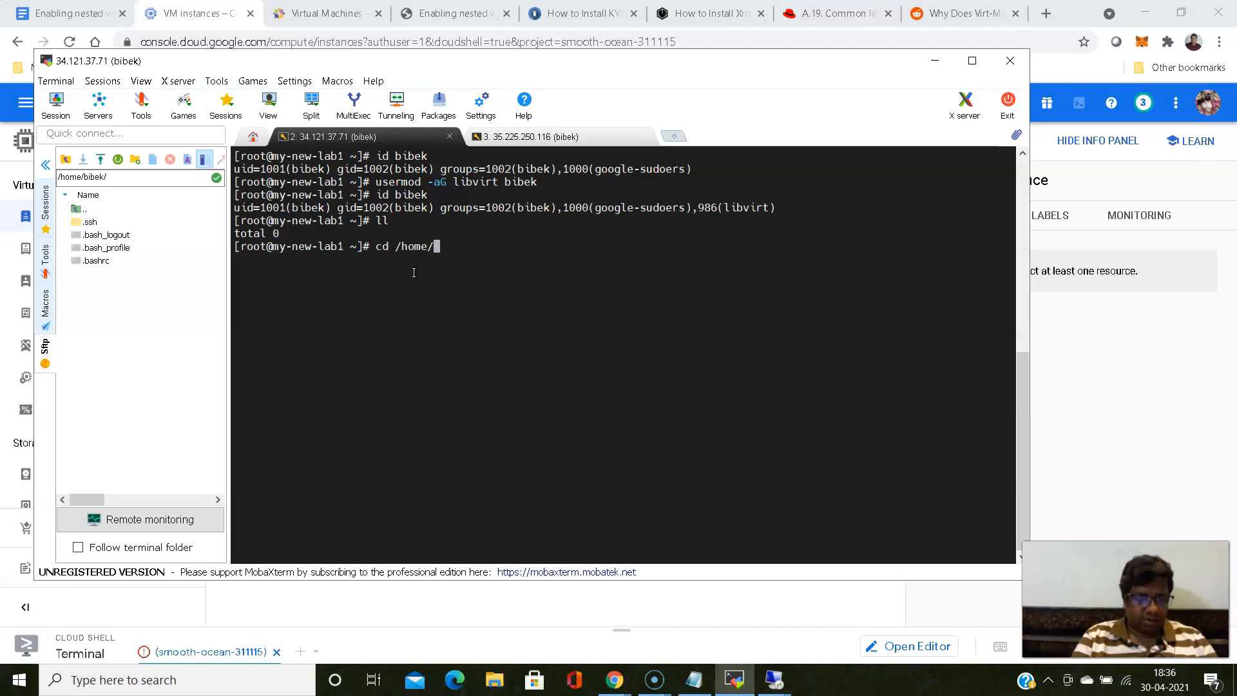
{"action": "type", "text": "bibek"}
{"action": "key", "text": "Return"}
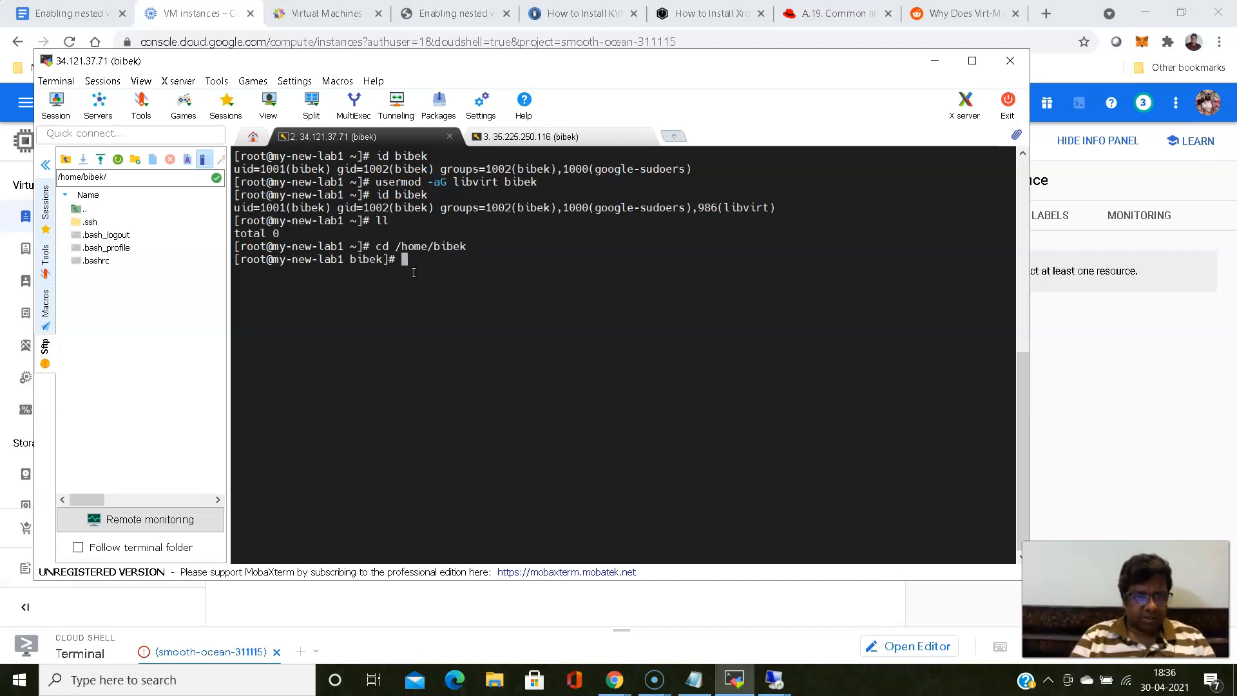
{"action": "type", "text": "ls"}
{"action": "key", "text": "Return"}
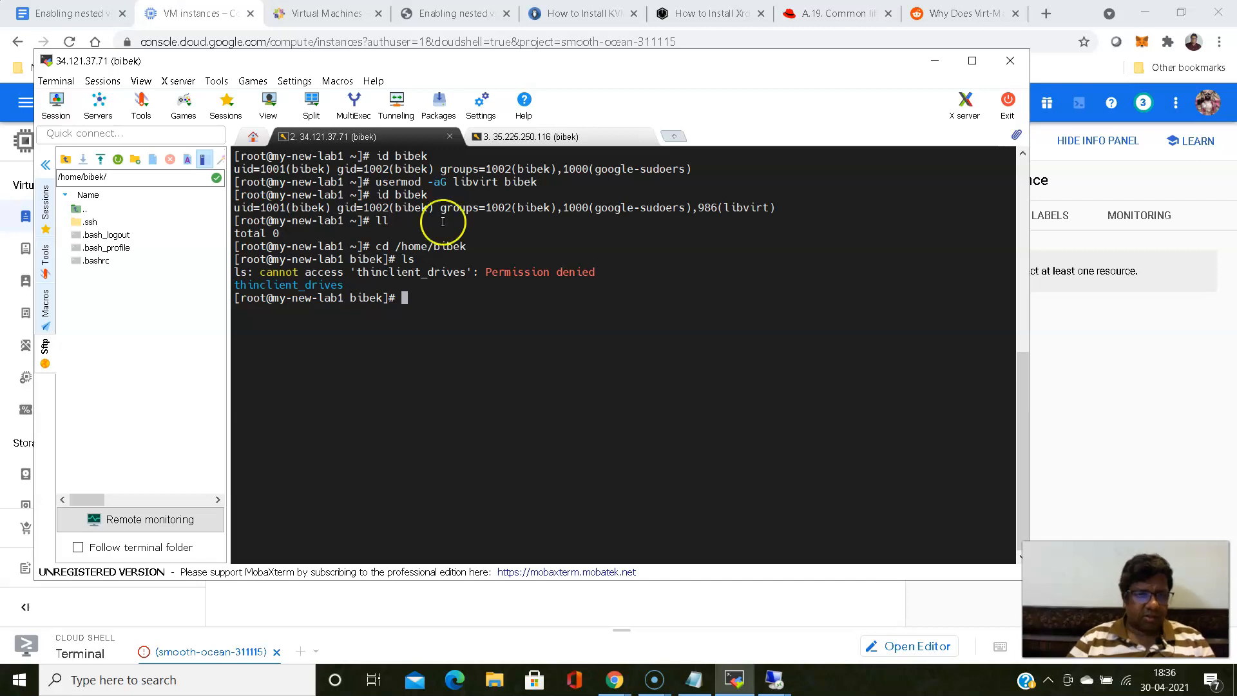
- Switch to the 35.225.250.116 session and begin an ssh -i command that uses the uploaded new-lab1 private key file
{"action": "left_click", "coordinate": [523, 136]}
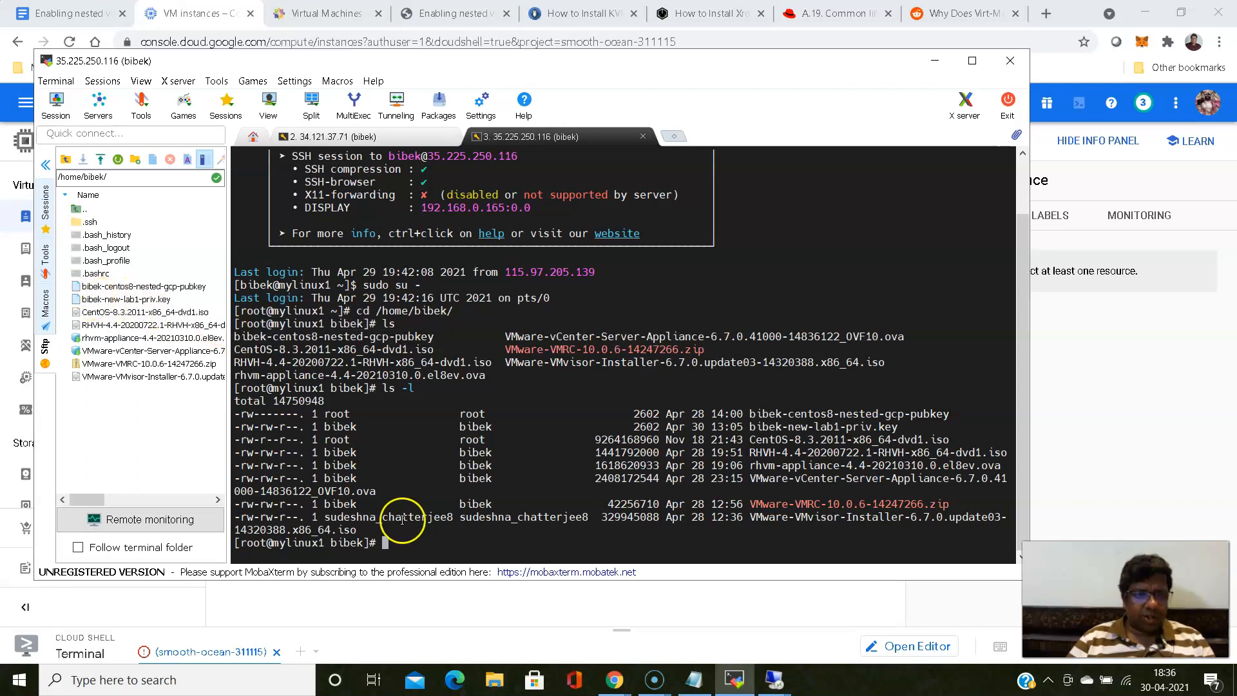
{"action": "double_click", "coordinate": [838, 427]}
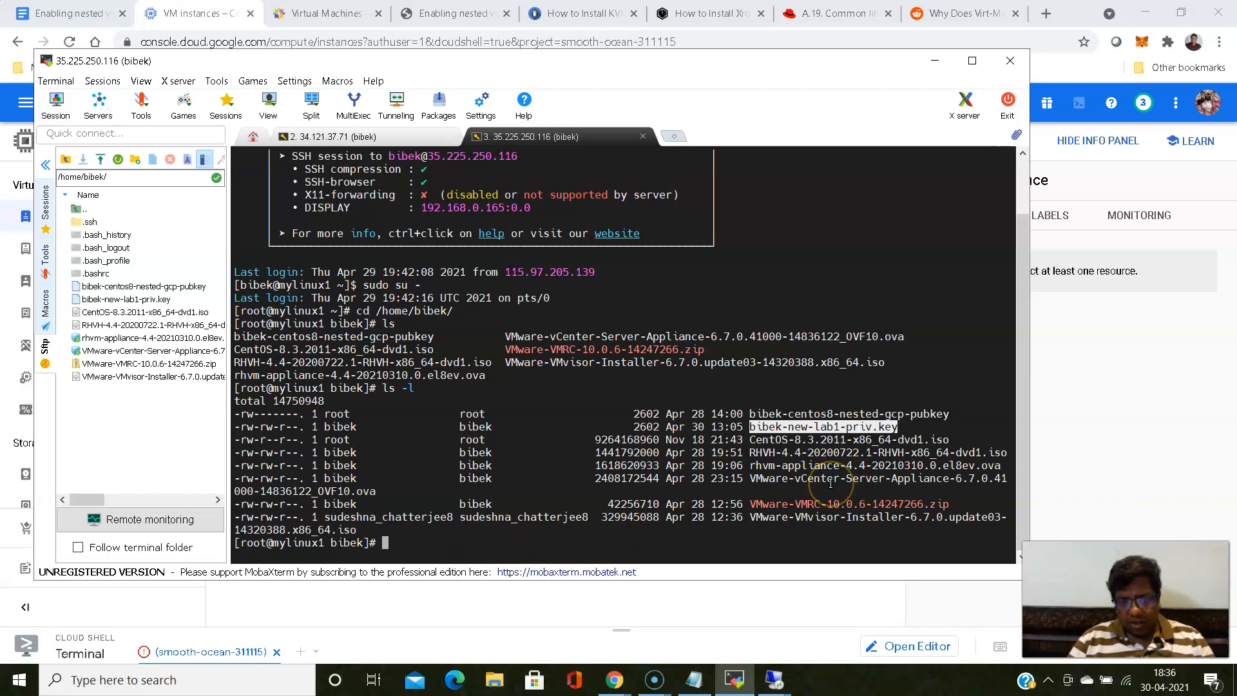
{"action": "left_click", "coordinate": [836, 517]}
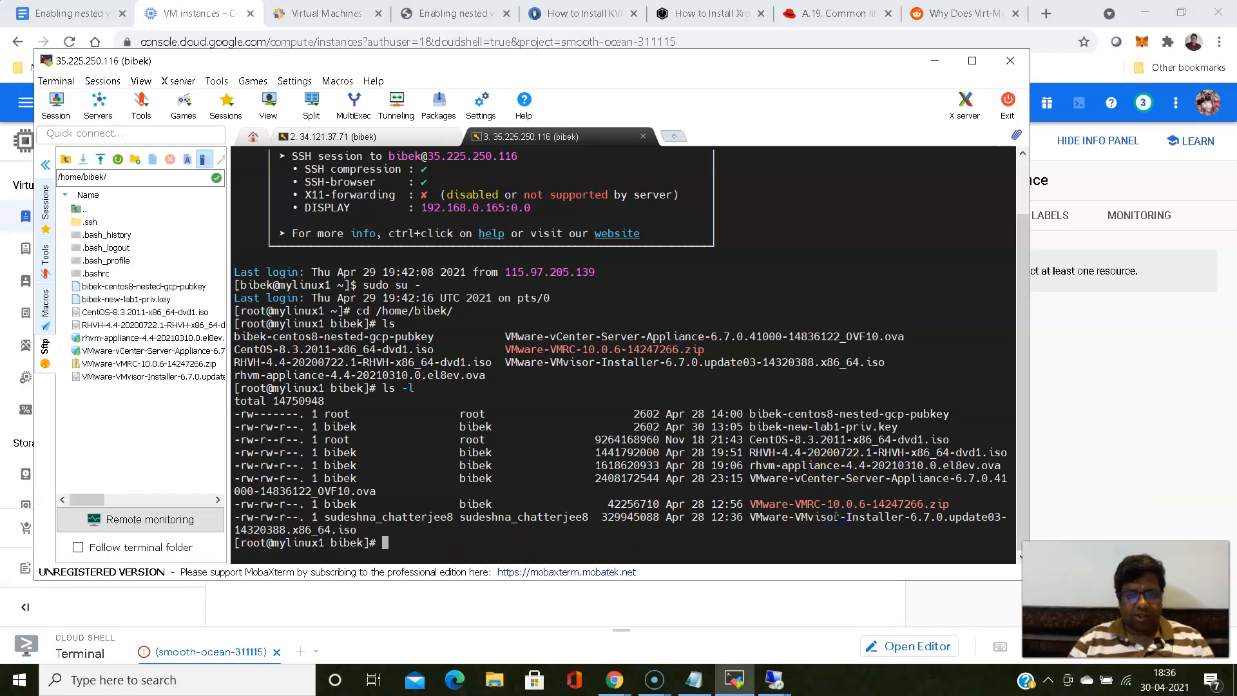
{"action": "double_click", "coordinate": [836, 517]}
{"action": "key", "text": "ctrl+c"}
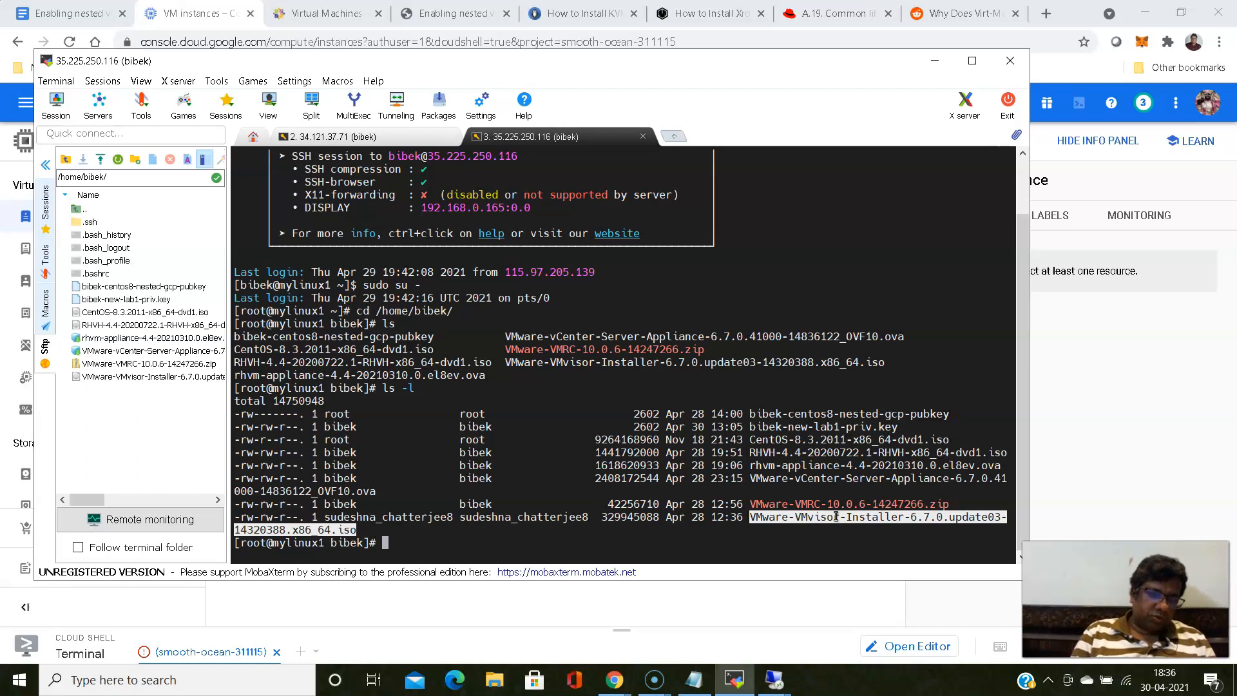
{"action": "type", "text": "ssh"}
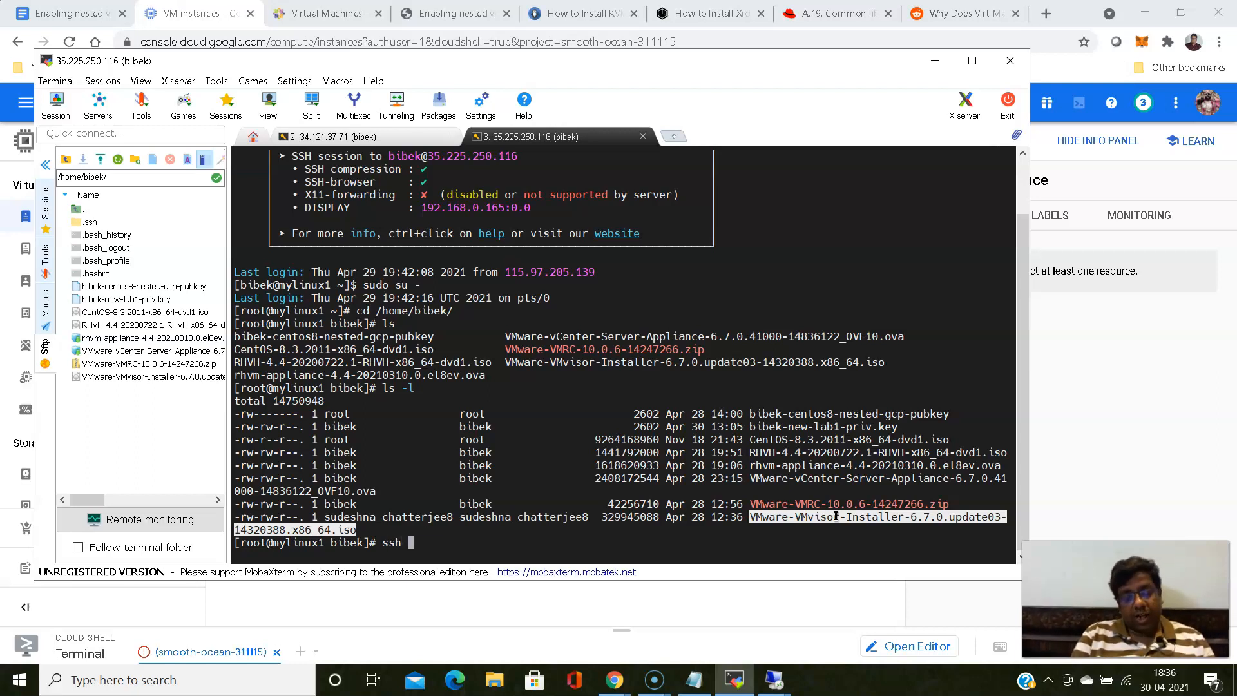
{"action": "type", "text": " -i"}
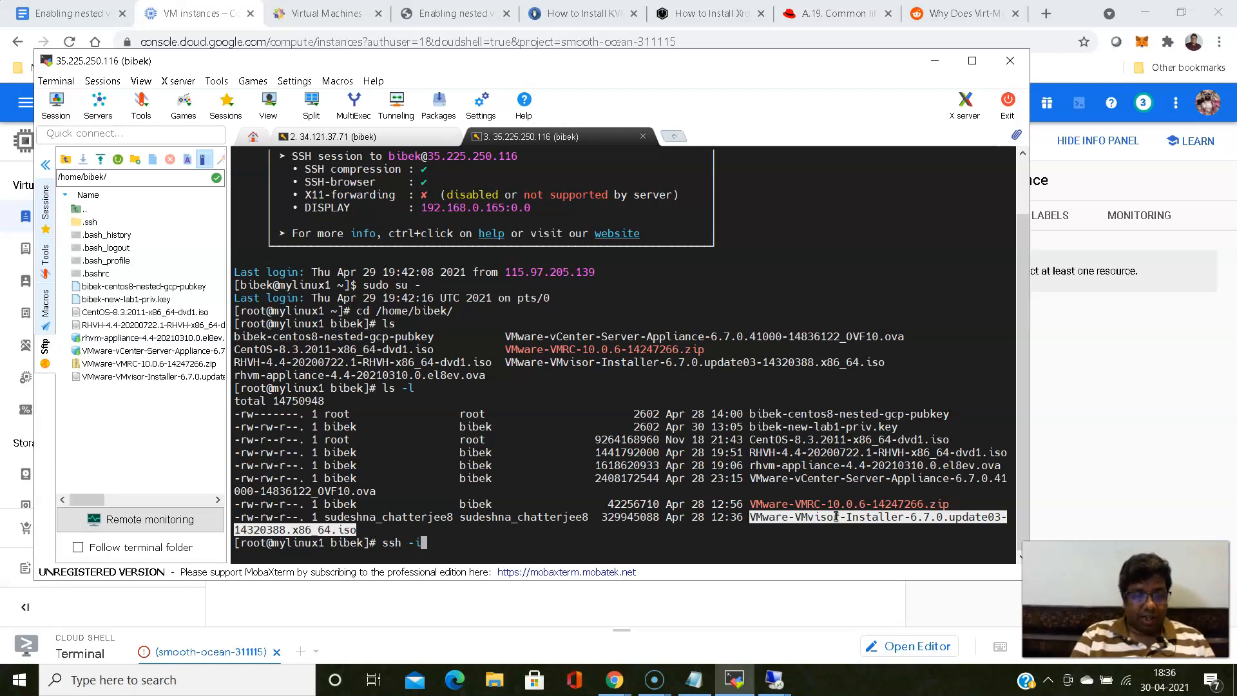
{"action": "double_click", "coordinate": [848, 428]}
{"action": "right_click", "coordinate": [851, 407]}
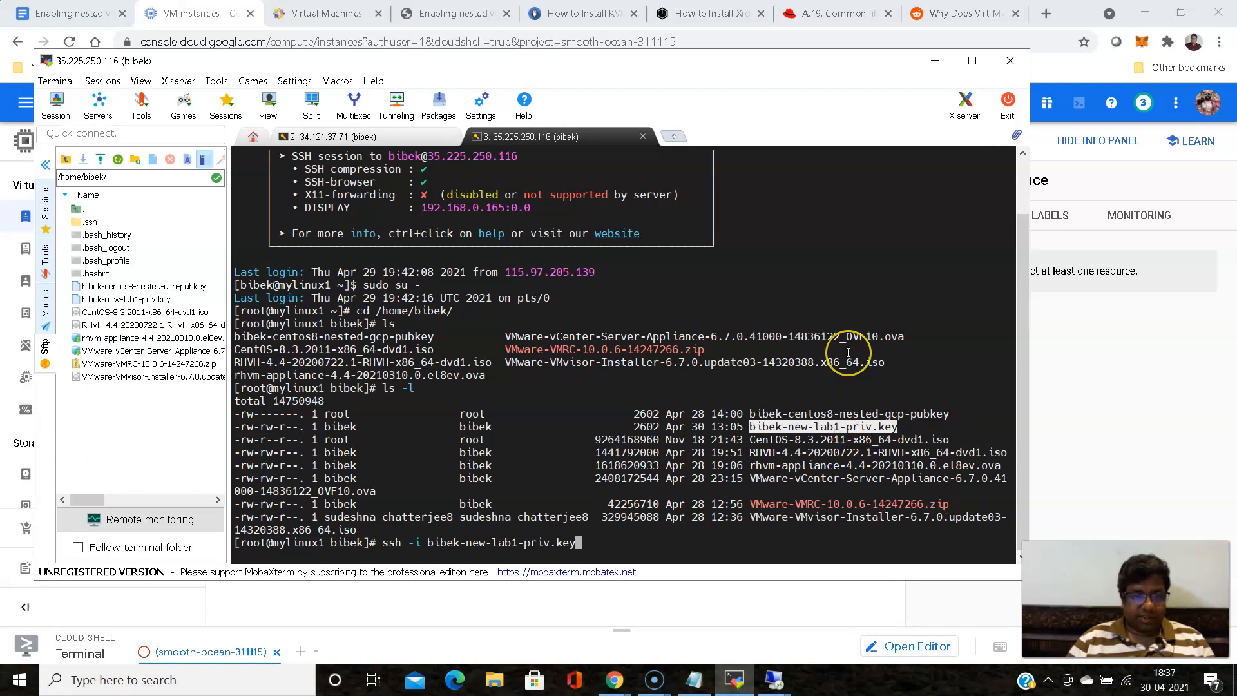
- Add VMware-VMvisor-Installer-6.7.0.update03-14320388.x86_64.iso and CentOS-8.3.2011-x86_64-dvd1.iso to the command as the files to send
{"action": "double_click", "coordinate": [823, 517]}
{"action": "right_click", "coordinate": [824, 517]}
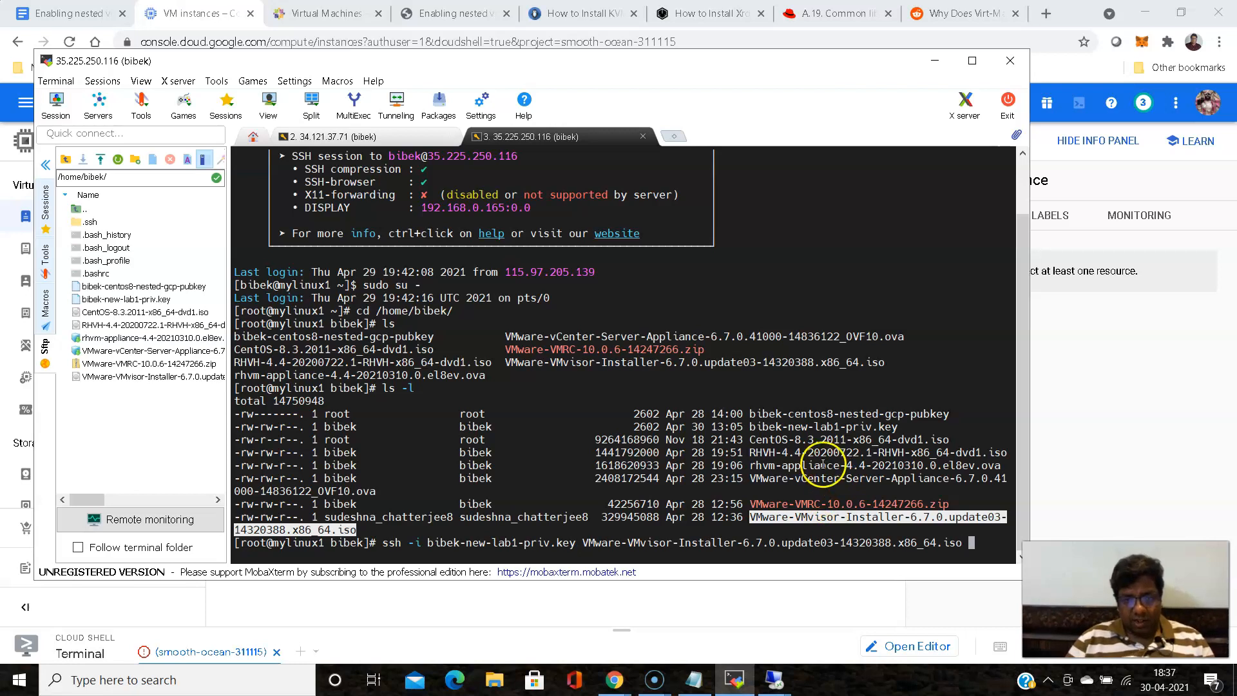
{"action": "double_click", "coordinate": [817, 440]}
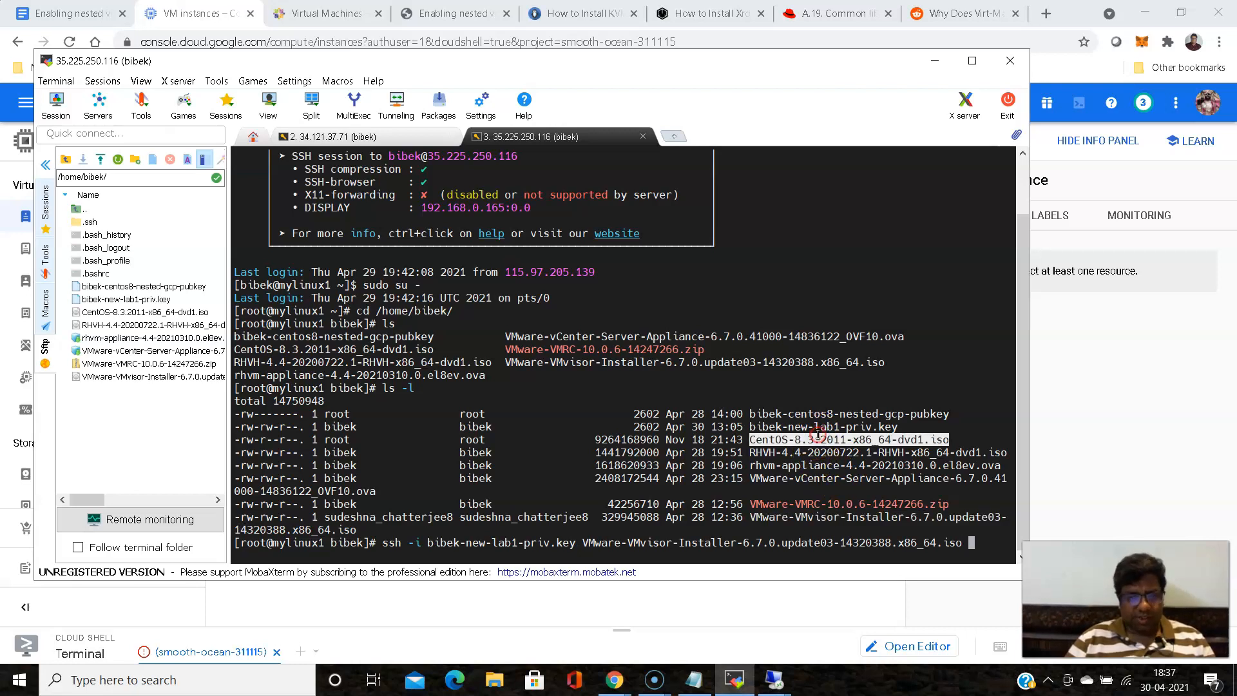
{"action": "right_click", "coordinate": [817, 436]}
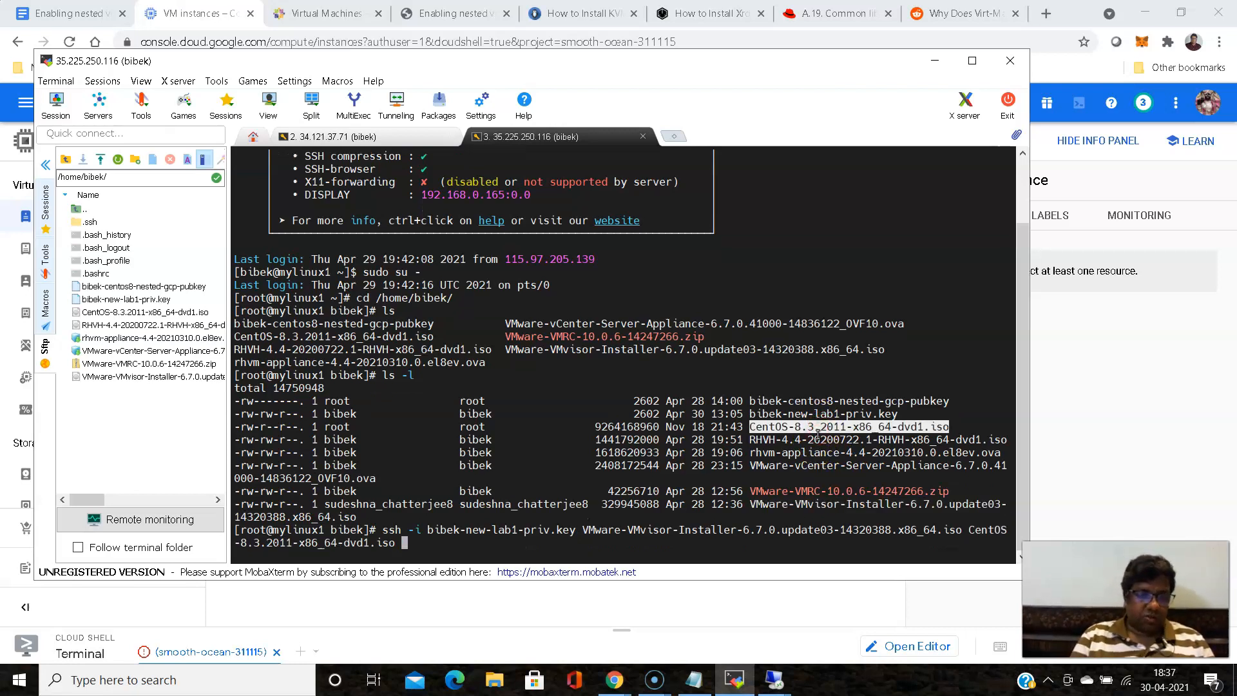
- Complete the command with the login user at my-new-lab1's external IP, copied from the VM instances page, and :/tmp/ as destination, and run it
{"action": "type", "text": "bibek"}
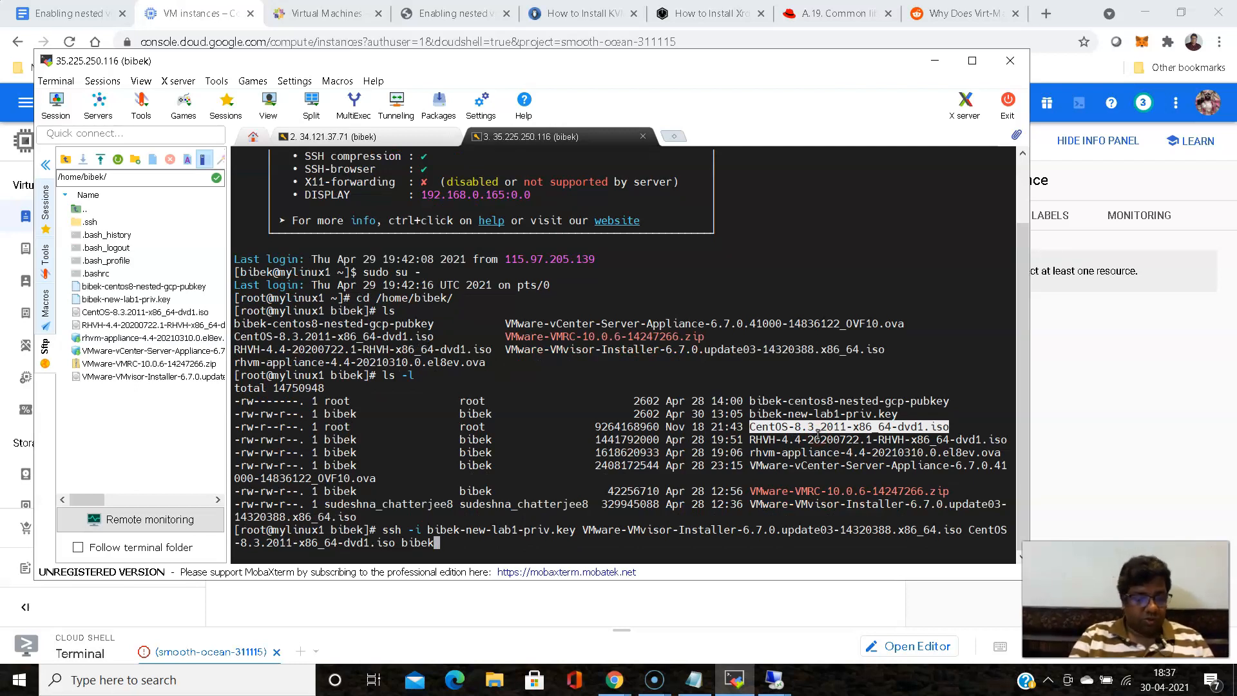
{"action": "type", "text": "@"}
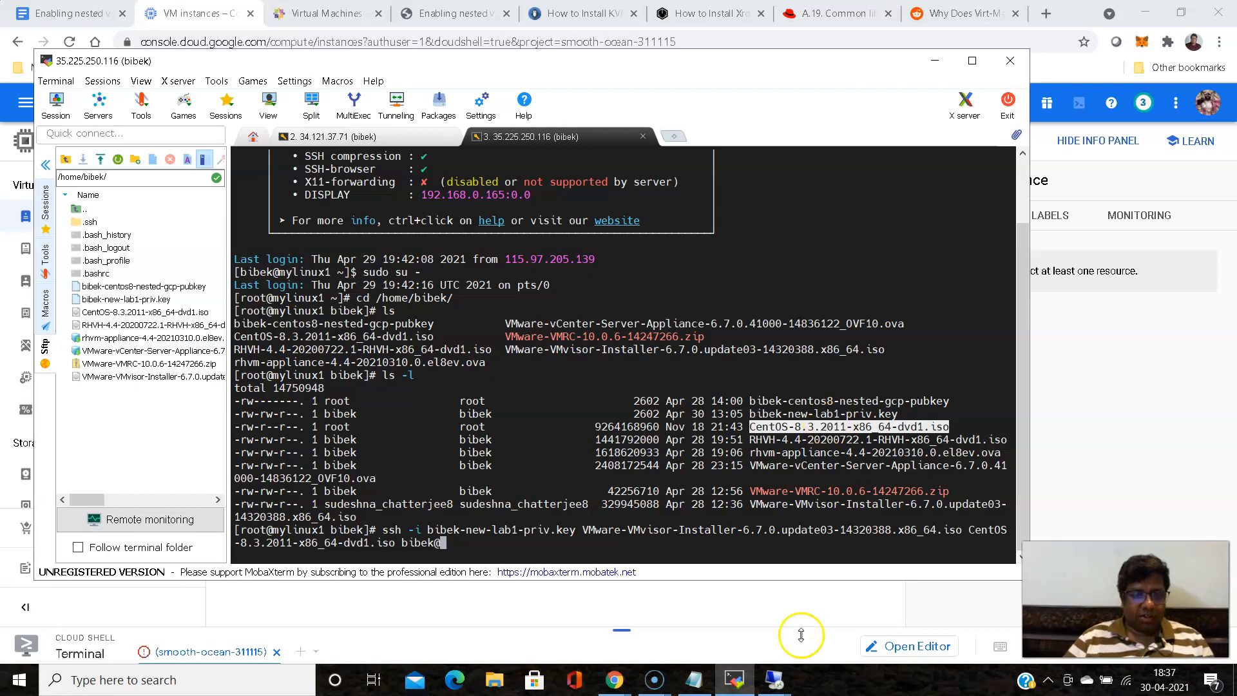
{"action": "left_click", "coordinate": [614, 680]}
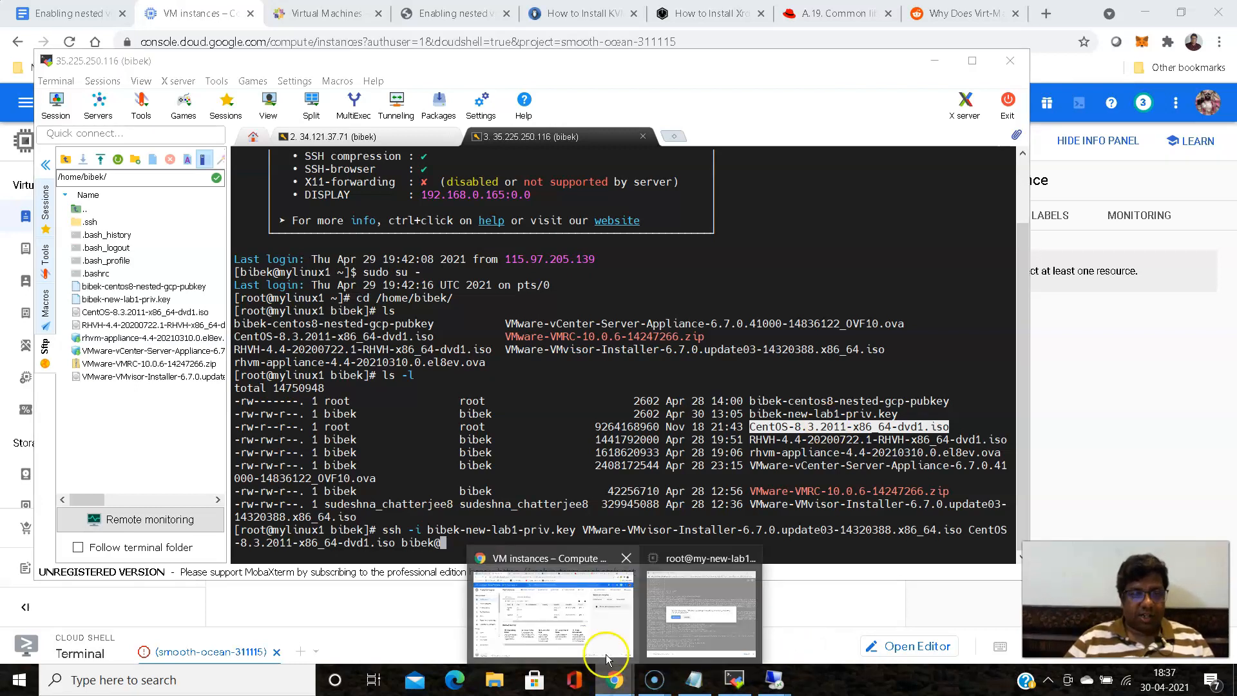
{"action": "left_click", "coordinate": [566, 556]}
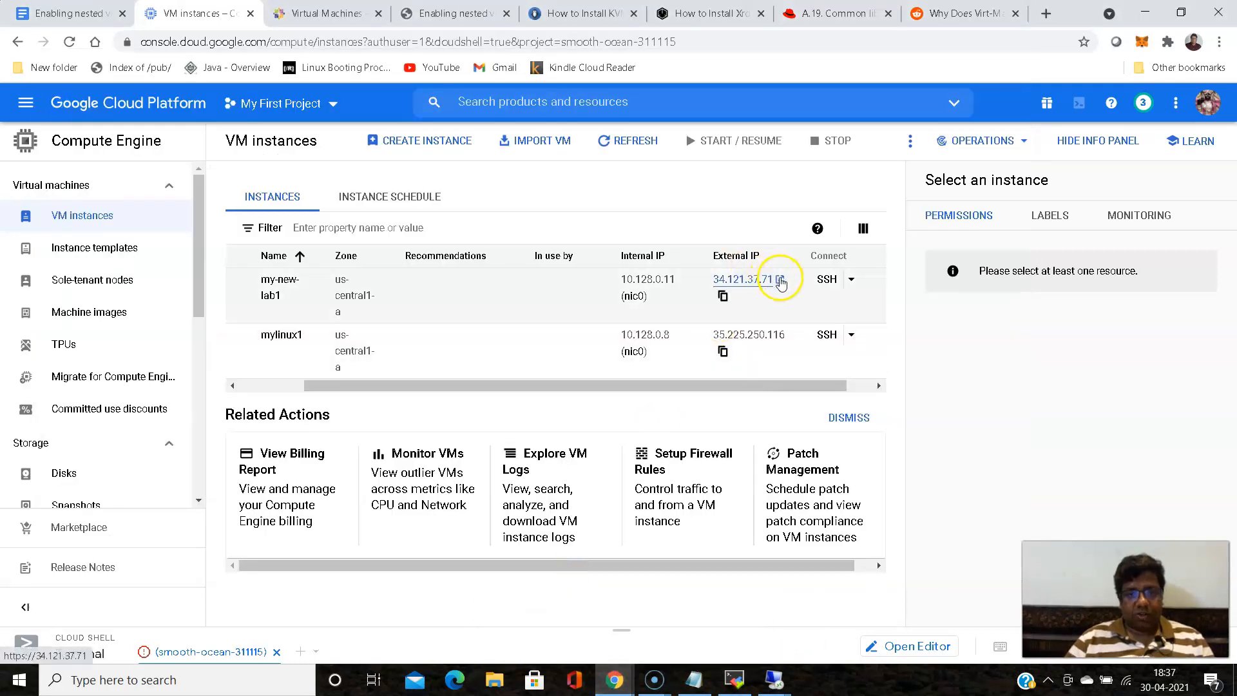
{"action": "left_click", "coordinate": [724, 296]}
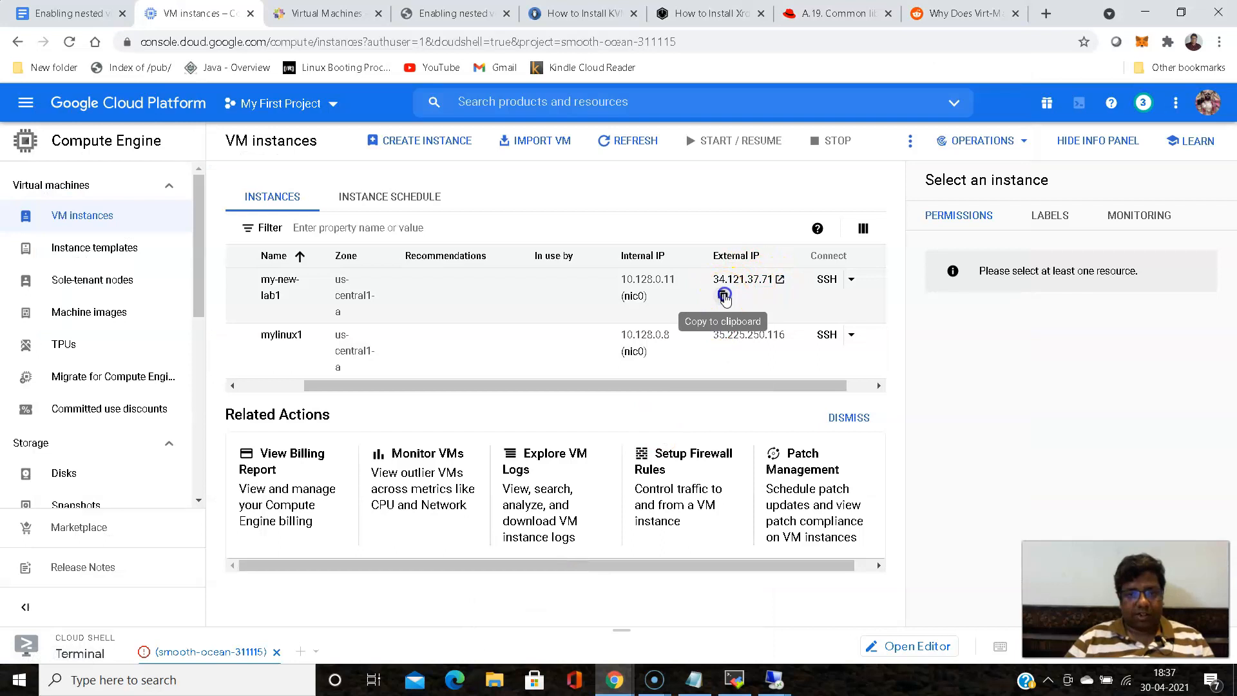
{"action": "left_click", "coordinate": [727, 684]}
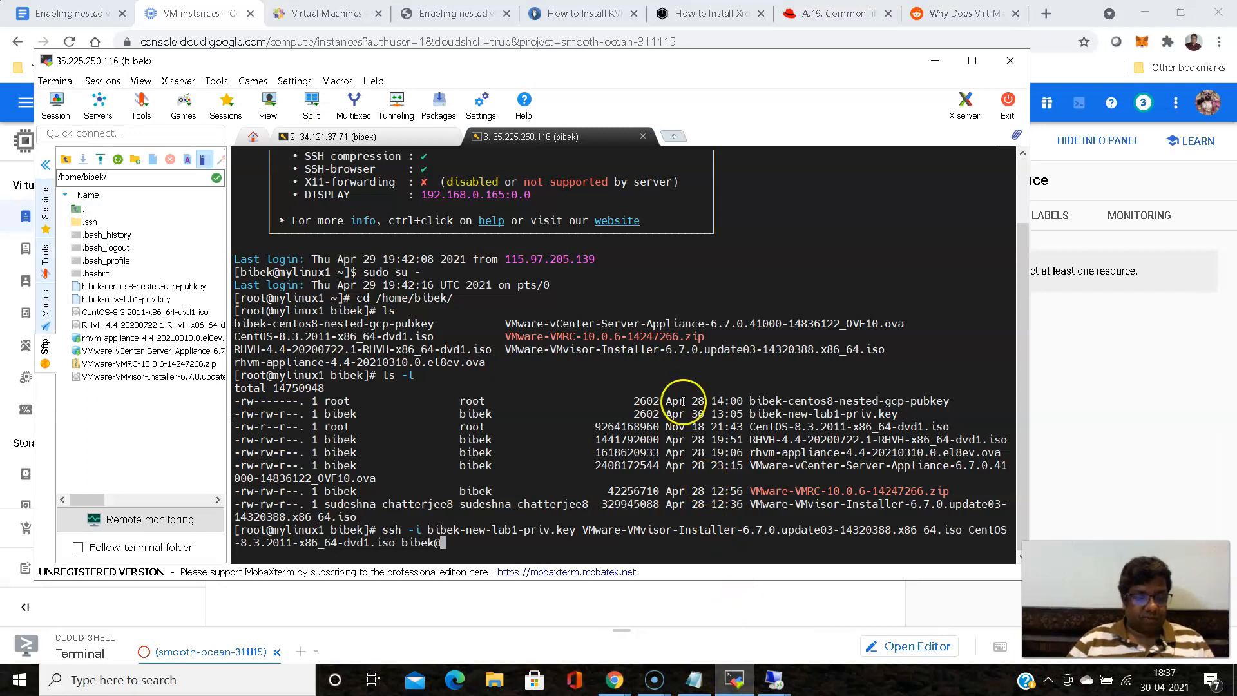
{"action": "right_click", "coordinate": [658, 373]}
{"action": "type", "text": ":/tmp/"}
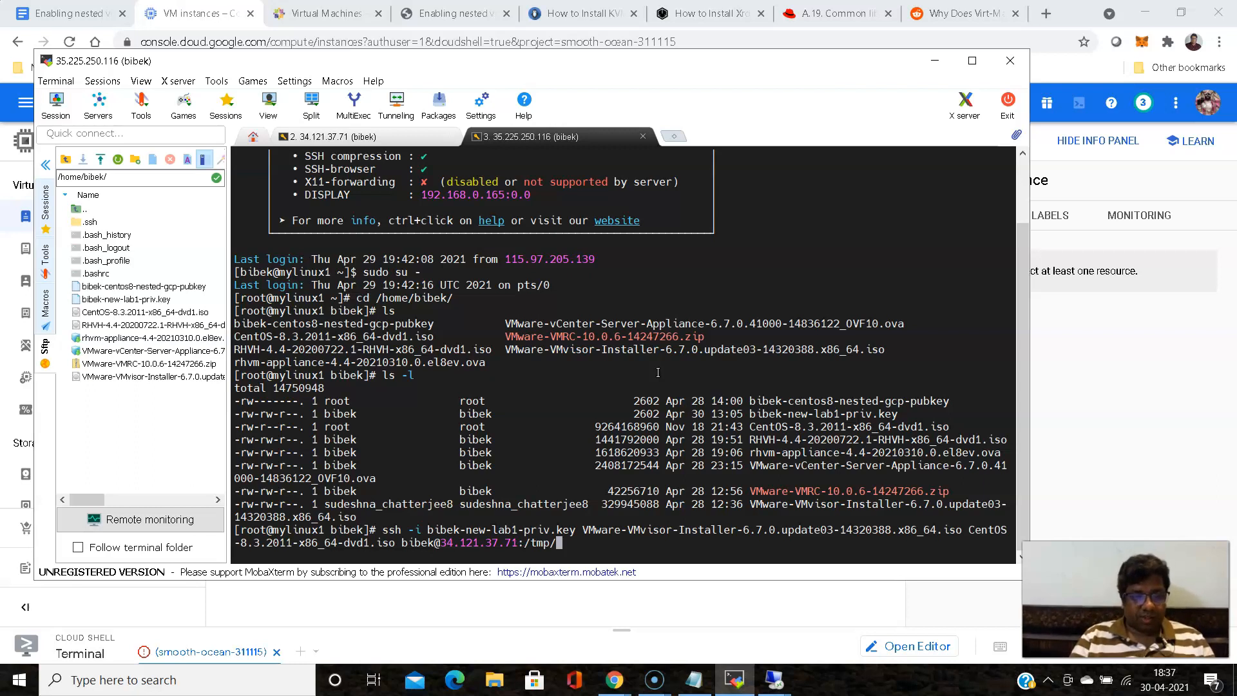
{"action": "key", "text": "Return"}
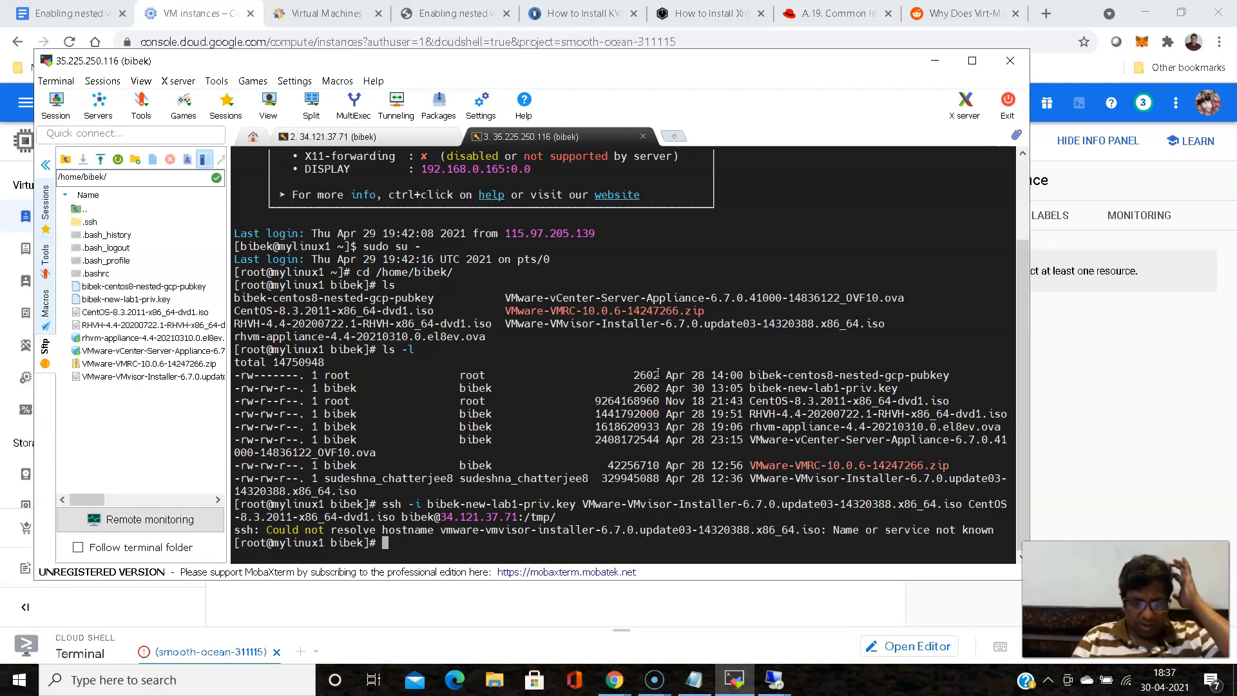
- Recall the previous command and replace ssh with scp at its start
{"action": "key", "text": "Up"}
{"action": "key", "text": "Left"}
{"action": "key", "text": "Left"}
{"action": "key", "text": "Left"}
{"action": "key", "text": "Left"}
{"action": "key", "text": "Left"}
{"action": "key", "text": "Left"}
{"action": "key", "text": "Left"}
{"action": "key", "text": "Left"}
{"action": "key", "text": "Left"}
{"action": "key", "text": "Left"}
{"action": "key", "text": "Left"}
{"action": "key", "text": "Left"}
{"action": "key", "text": "Left"}
{"action": "key", "text": "Left"}
{"action": "key", "text": "Left"}
{"action": "key", "text": "Left"}
{"action": "key", "text": "Left"}
{"action": "key", "text": "Left"}
{"action": "key", "text": "Left"}
{"action": "key", "text": "Left"}
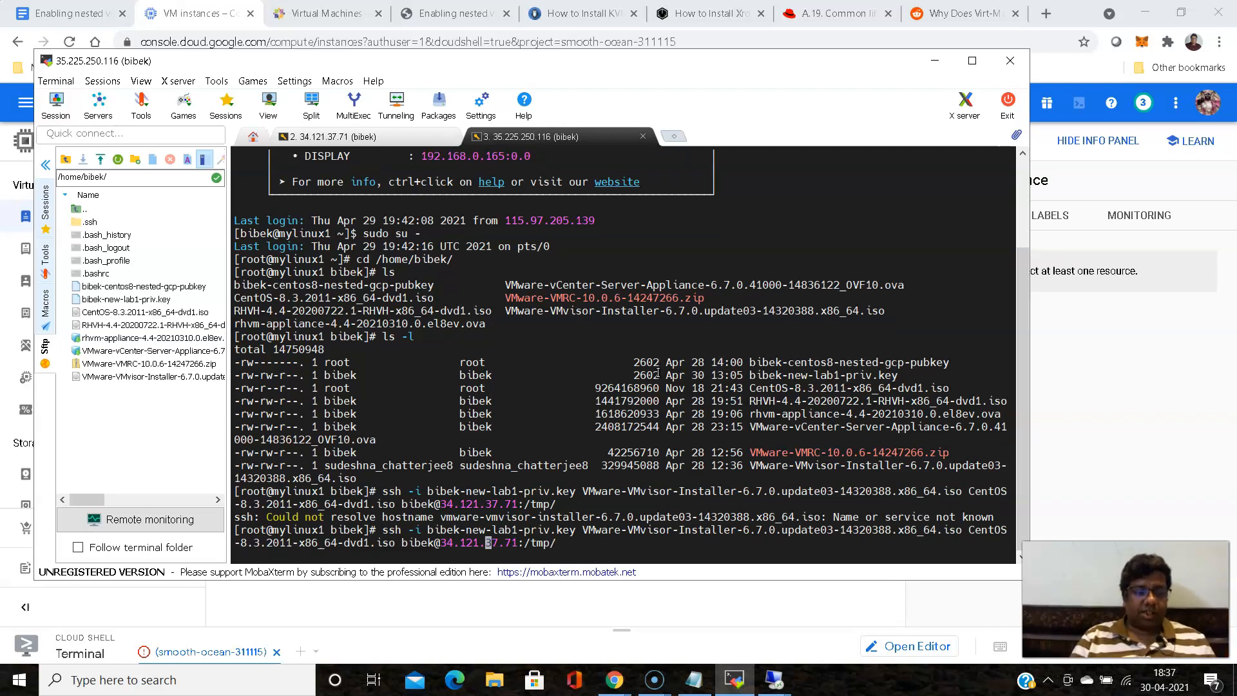
{"action": "key", "text": "Left"}
{"action": "key", "text": "Left"}
{"action": "key", "text": "Left"}
{"action": "key", "text": "Left"}
{"action": "key", "text": "Left"}
{"action": "key", "text": "Left"}
{"action": "key", "text": "Left"}
{"action": "key", "text": "Left"}
{"action": "key", "text": "Left"}
{"action": "key", "text": "Left"}
{"action": "key", "text": "Left"}
{"action": "key", "text": "Left"}
{"action": "key", "text": "Left"}
{"action": "key", "text": "Left"}
{"action": "key", "text": "Left"}
{"action": "key", "text": "Left"}
{"action": "key", "text": "Left"}
{"action": "key", "text": "Left"}
{"action": "key", "text": "Left"}
{"action": "key", "text": "Left"}
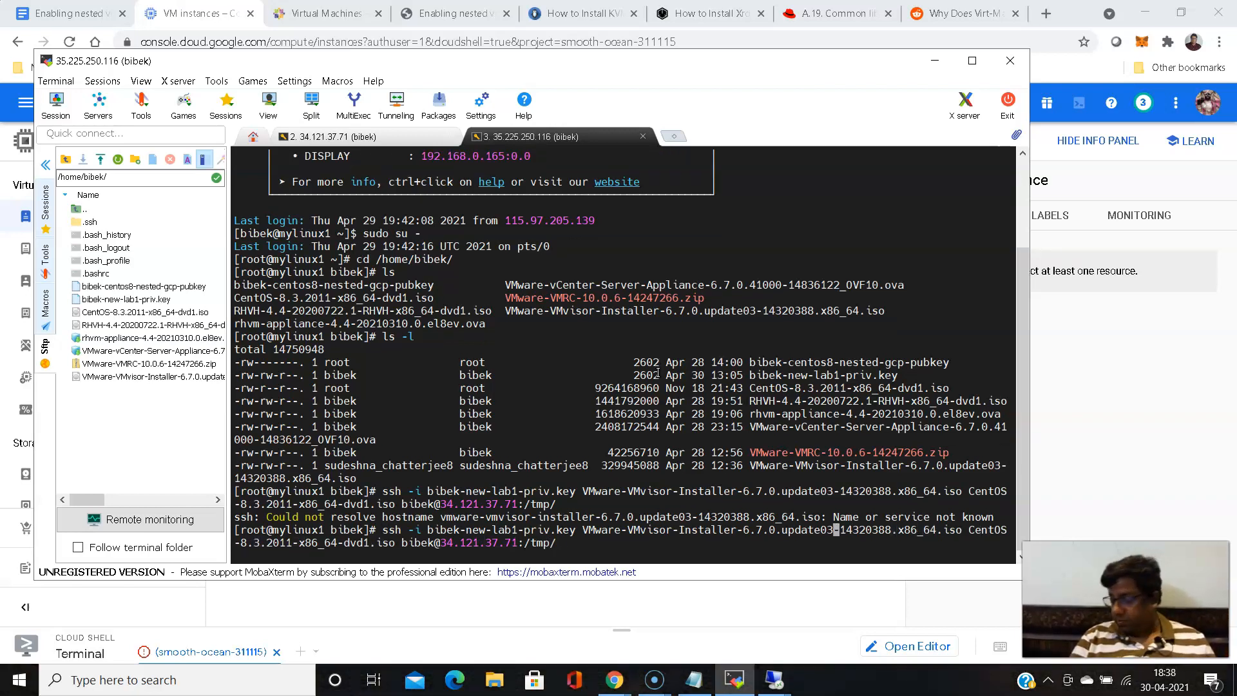
{"action": "key", "text": "Left"}
{"action": "key", "text": "Left"}
{"action": "key", "text": "Left"}
{"action": "key", "text": "Left"}
{"action": "key", "text": "Left"}
{"action": "key", "text": "Left"}
{"action": "key", "text": "Left"}
{"action": "key", "text": "Left"}
{"action": "key", "text": "Left"}
{"action": "key", "text": "Left"}
{"action": "key", "text": "Left"}
{"action": "key", "text": "Left"}
{"action": "key", "text": "Left"}
{"action": "key", "text": "Left"}
{"action": "key", "text": "Left"}
{"action": "key", "text": "Left"}
{"action": "key", "text": "Left"}
{"action": "key", "text": "Left"}
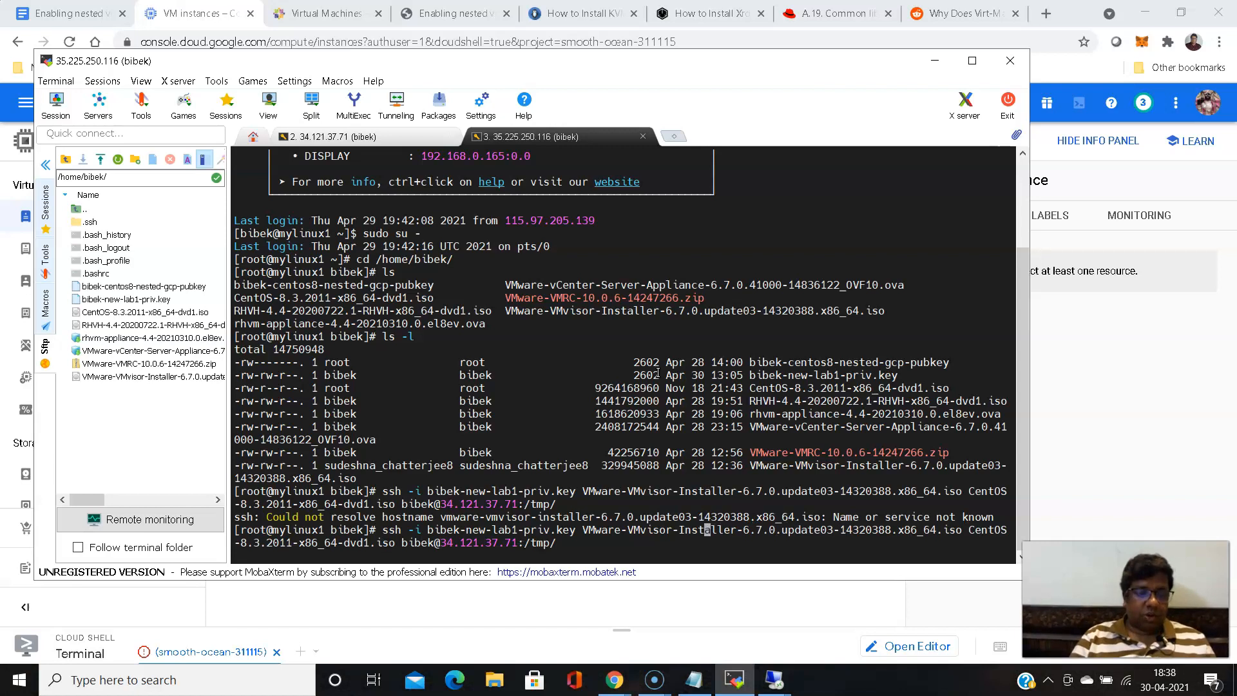
{"action": "key", "text": "Left"}
{"action": "key", "text": "Left"}
{"action": "key", "text": "Left"}
{"action": "key", "text": "Left"}
{"action": "key", "text": "Left"}
{"action": "key", "text": "Left"}
{"action": "key", "text": "Left"}
{"action": "key", "text": "Left"}
{"action": "key", "text": "Left"}
{"action": "key", "text": "Left"}
{"action": "key", "text": "Left"}
{"action": "key", "text": "Left"}
{"action": "key", "text": "Left"}
{"action": "key", "text": "Left"}
{"action": "key", "text": "Left"}
{"action": "key", "text": "Left"}
{"action": "key", "text": "Left"}
{"action": "key", "text": "Left"}
{"action": "key", "text": "Left"}
{"action": "key", "text": "Left"}
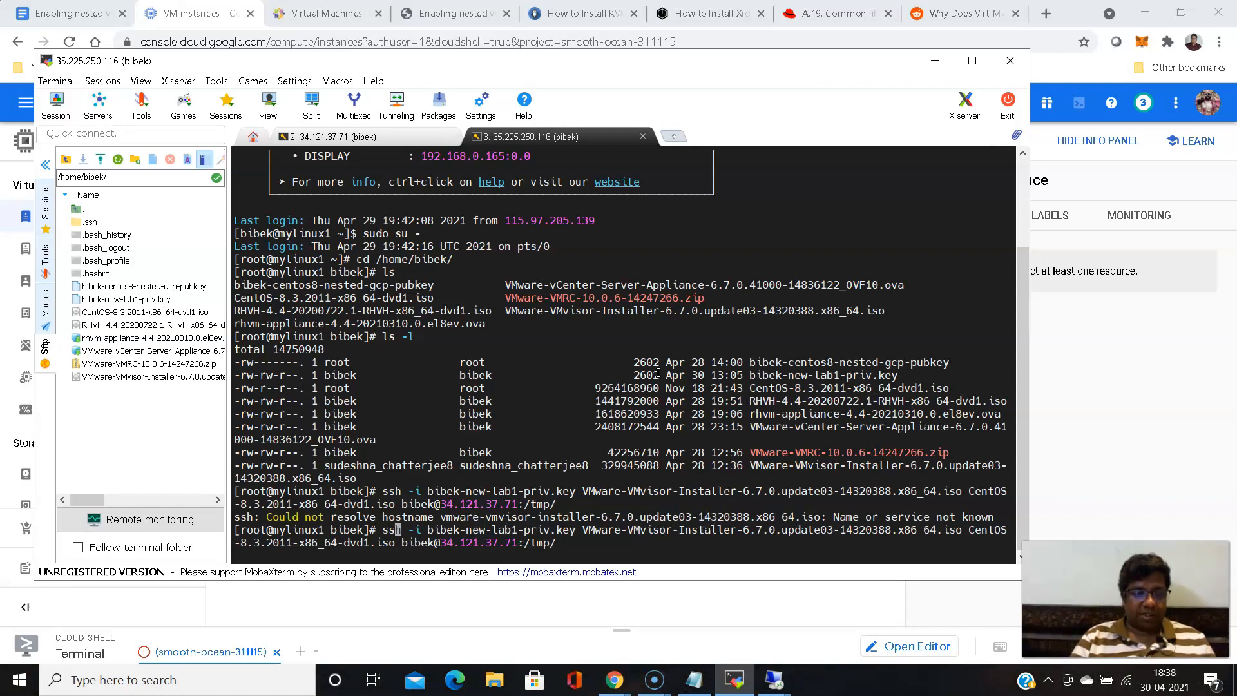
{"action": "key", "text": "Right"}
{"action": "key", "text": "BackSpace"}
{"action": "key", "text": "BackSpace"}
{"action": "key", "text": "BackSpace"}
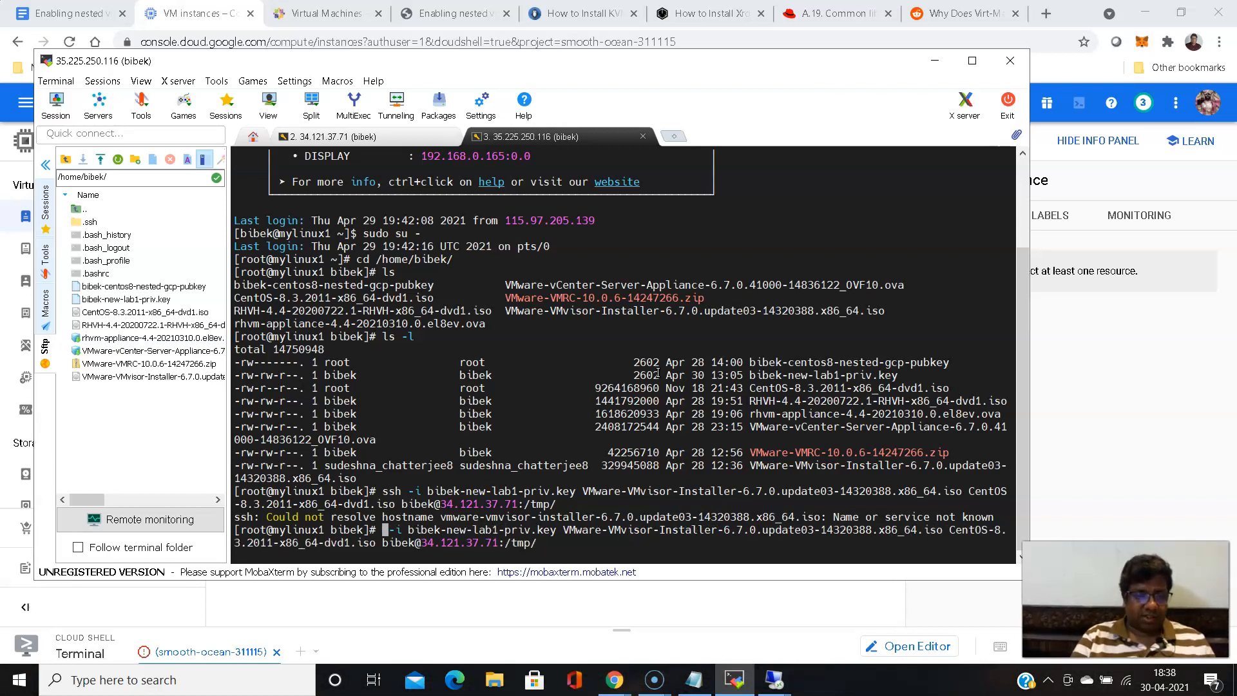
{"action": "type", "text": "scp"}
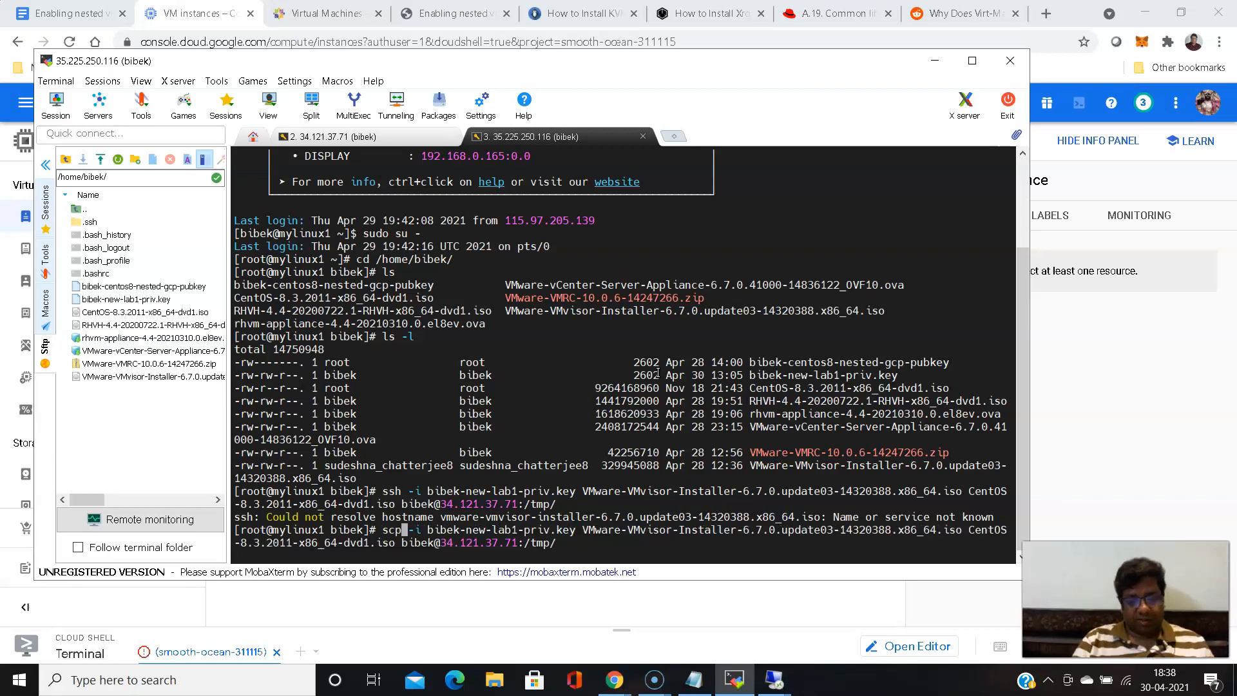
- Run the scp transfer to /tmp/ on 34.121.37.71 and accept the host's authenticity with yes
{"action": "key", "text": "Return"}
{"action": "type", "text": "yes"}
{"action": "key", "text": "Return"}
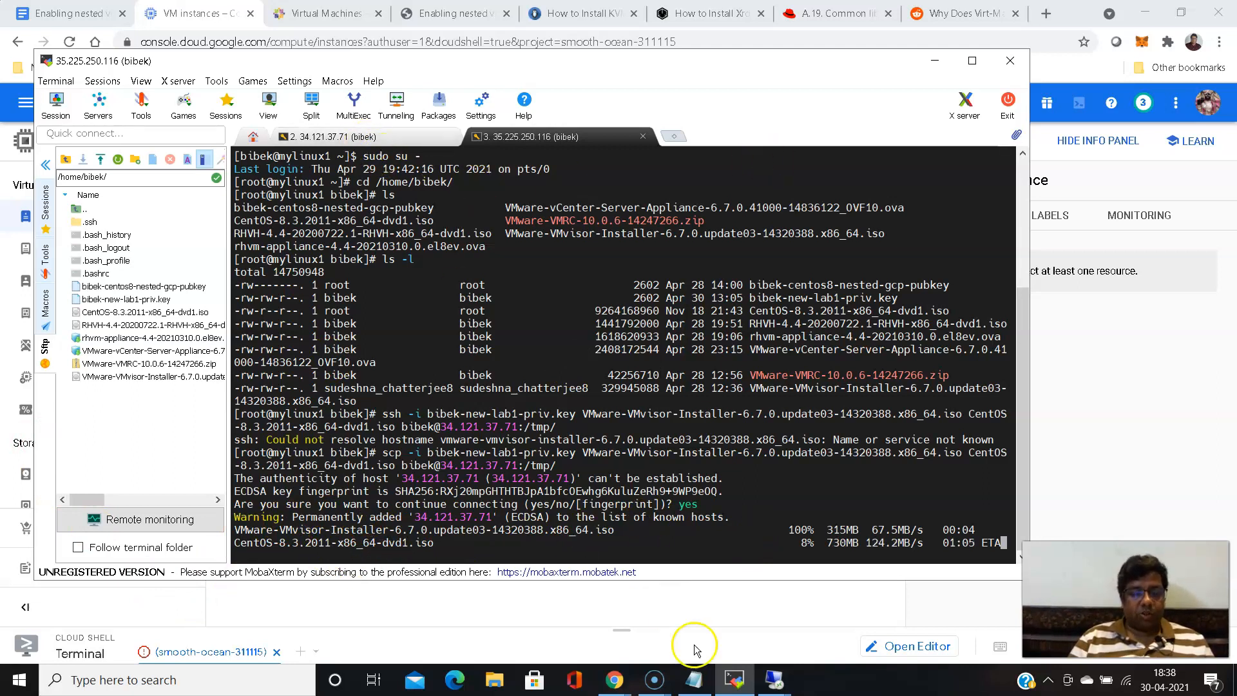
- Switch to the 34.121.37.71 Remote Desktop session and start a new virtual machine on QEMU/KVM using local install media
{"action": "left_click", "coordinate": [774, 680]}
{"action": "left_click", "coordinate": [848, 627]}
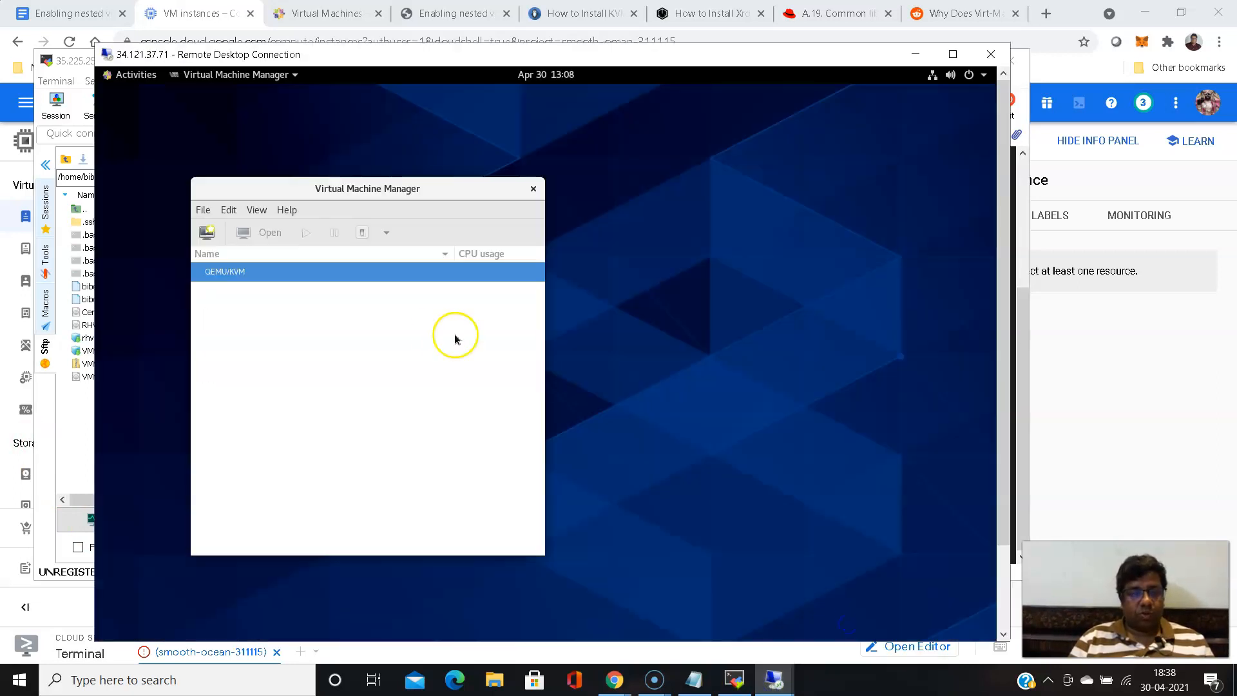
{"action": "left_click", "coordinate": [232, 275]}
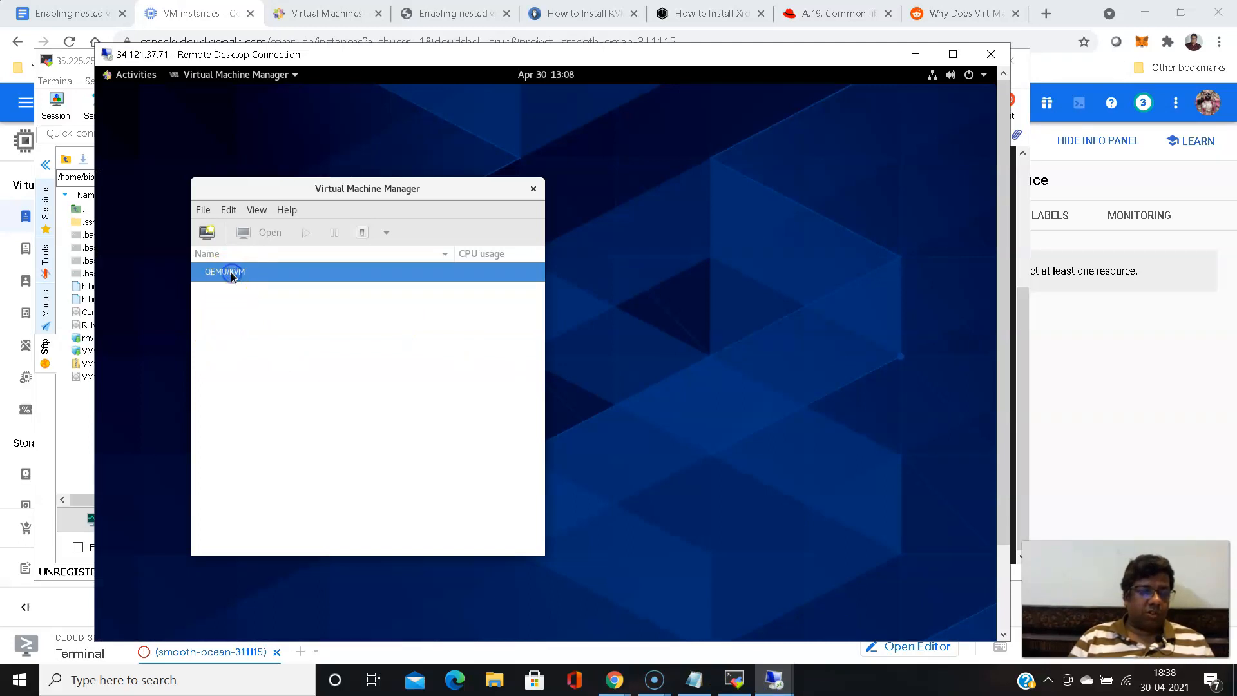
{"action": "right_click", "coordinate": [232, 275]}
{"action": "left_click", "coordinate": [262, 291]}
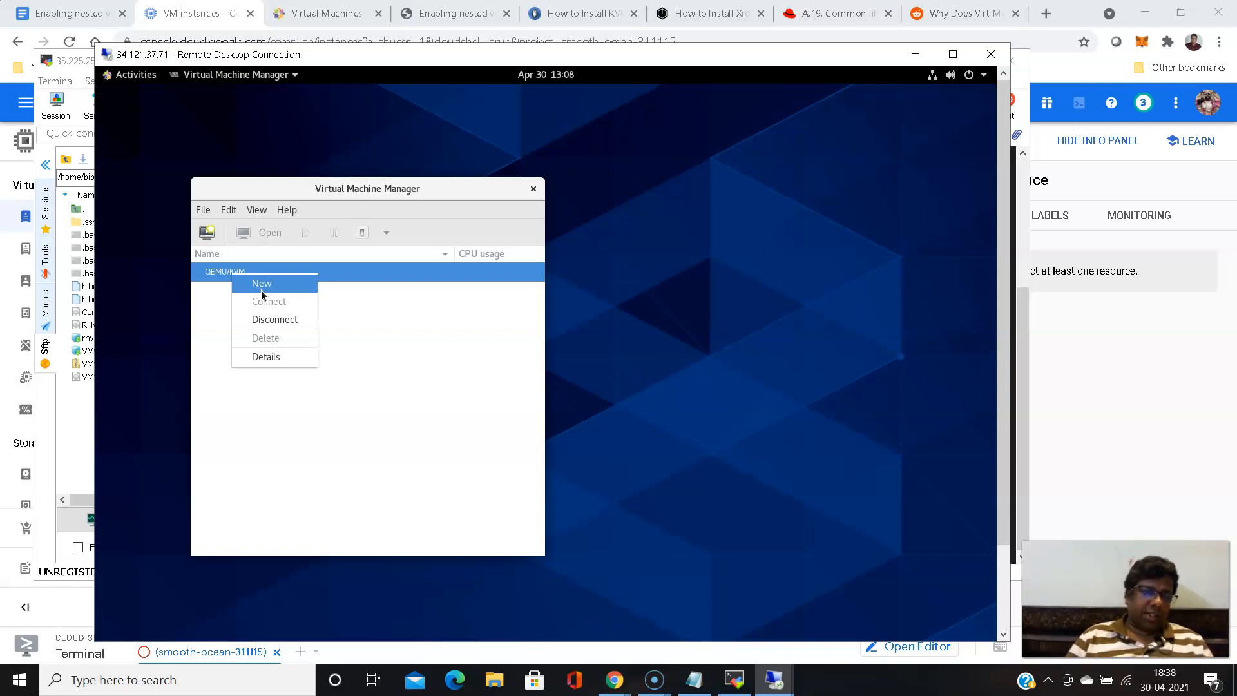
{"action": "left_click", "coordinate": [263, 287]}
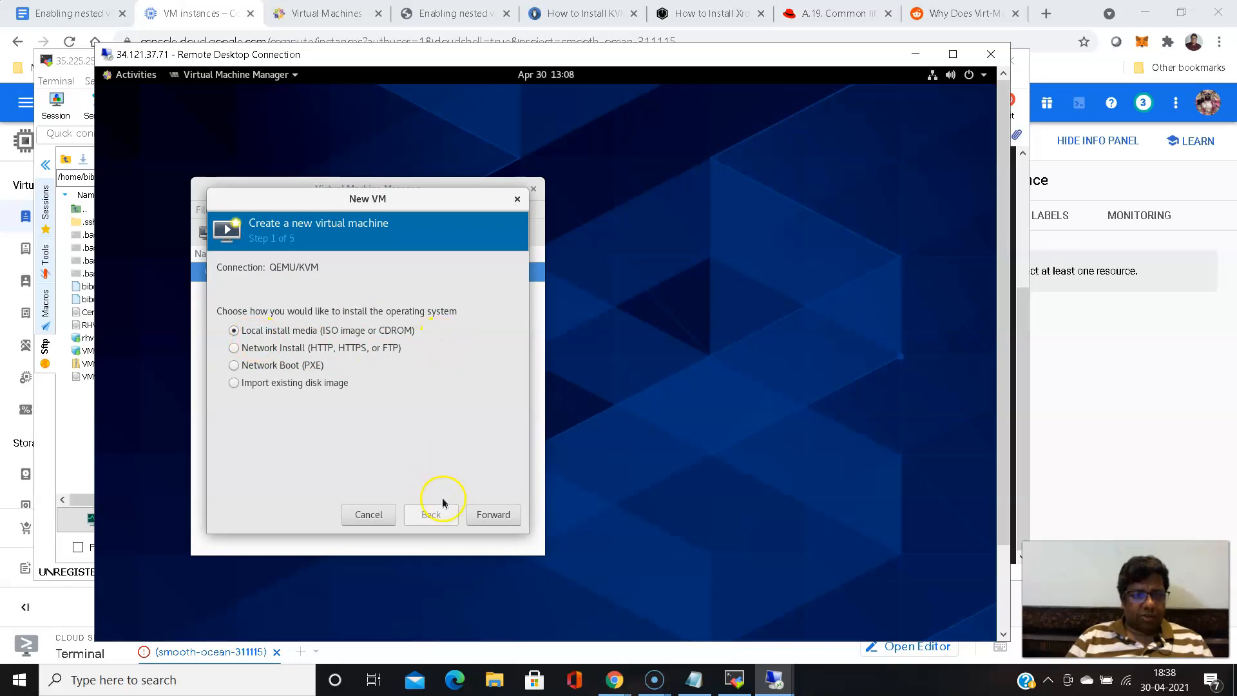
{"action": "left_click", "coordinate": [489, 517]}
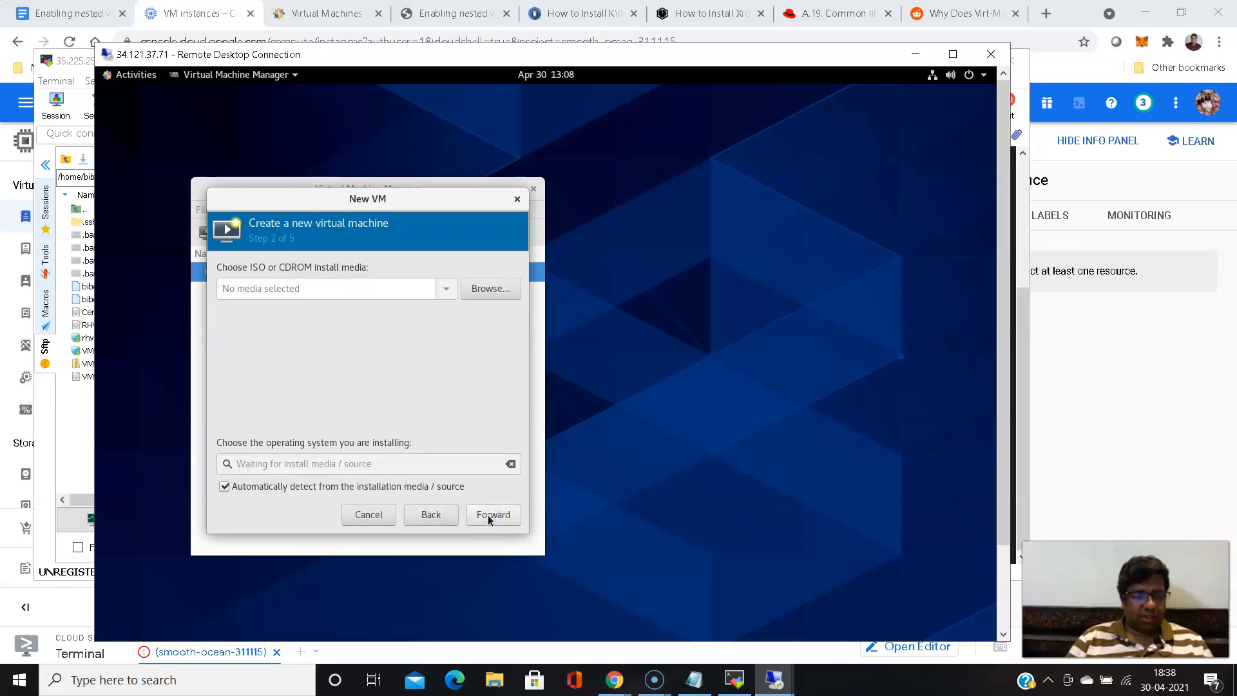
- Browse for the install media, start adding a new storage pool of filesystem directory type, and browse its target directory to /tmp
{"action": "left_click", "coordinate": [491, 290]}
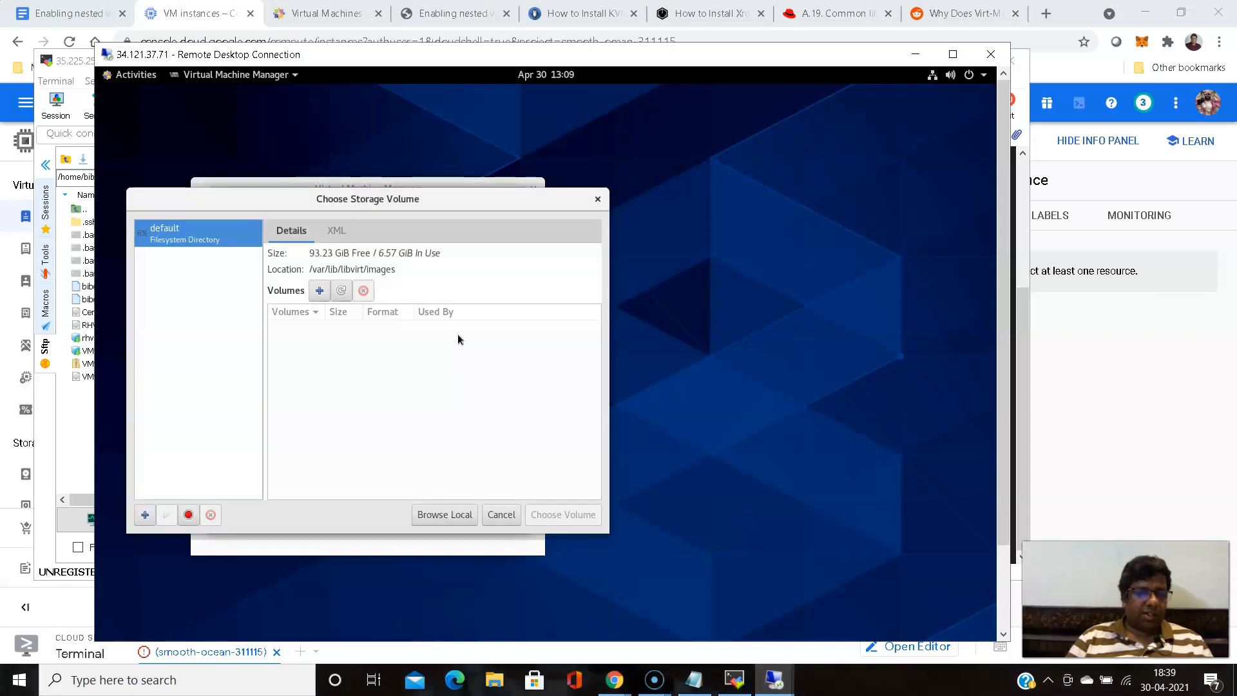
{"action": "left_click", "coordinate": [144, 515]}
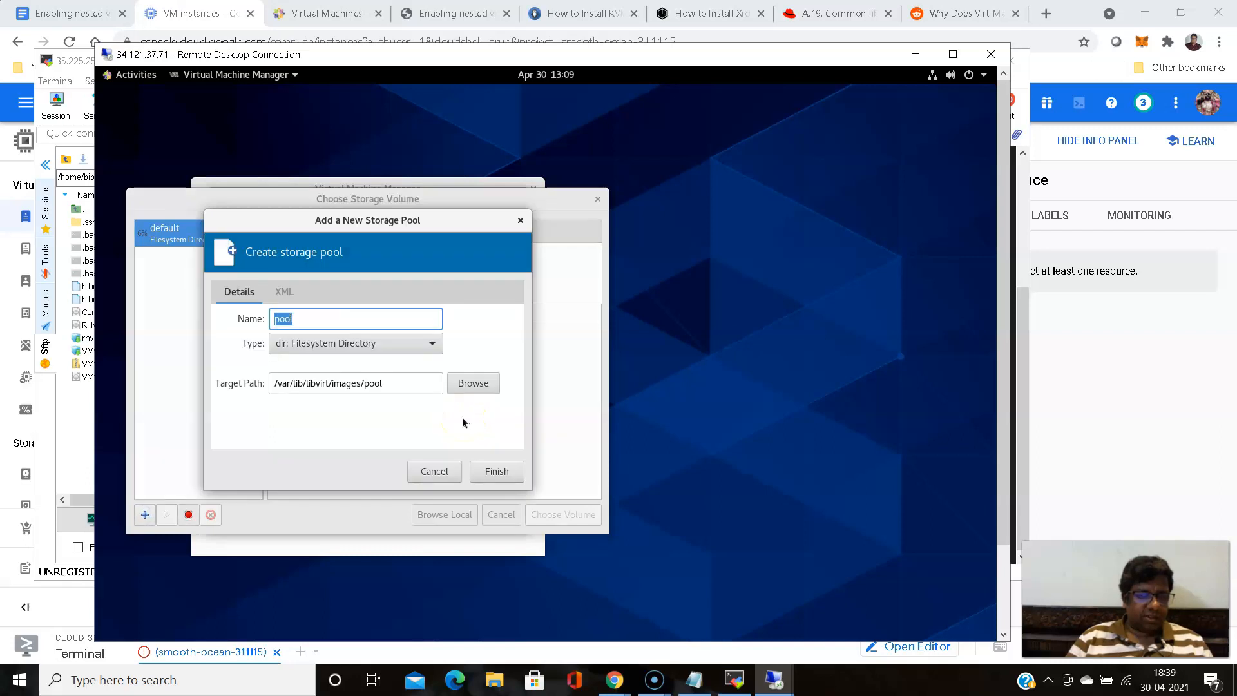
{"action": "left_click", "coordinate": [471, 386]}
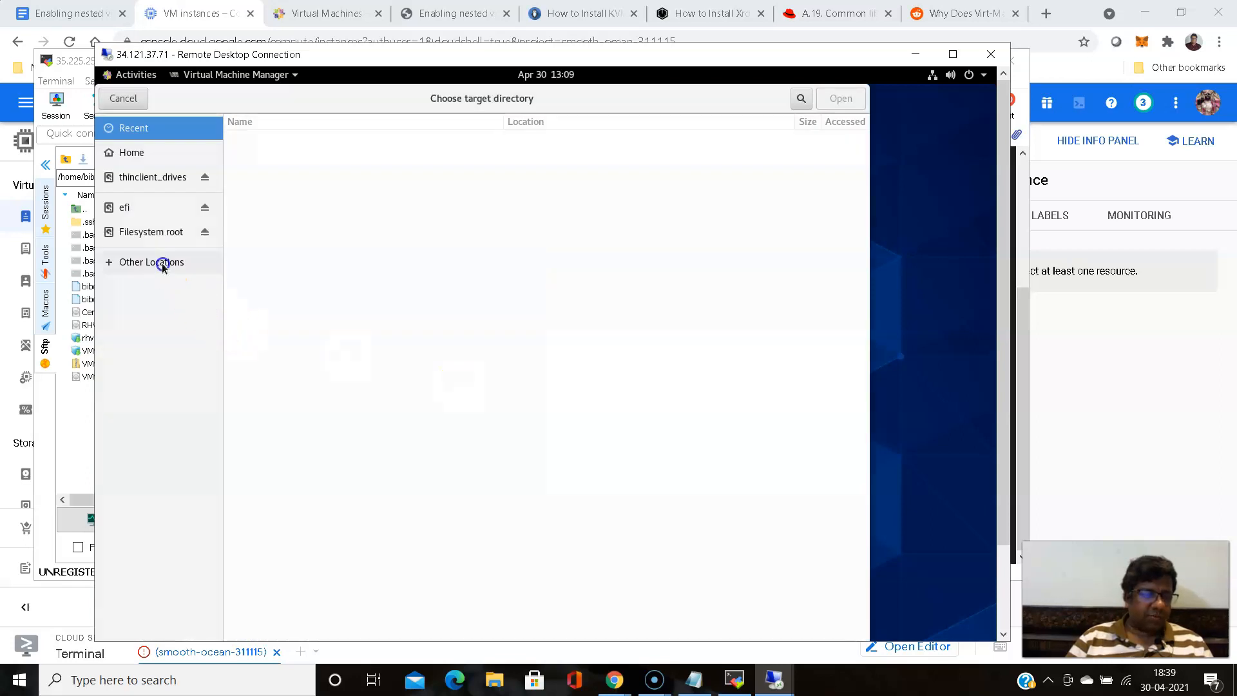
{"action": "left_click", "coordinate": [163, 267]}
{"action": "left_click", "coordinate": [303, 158]}
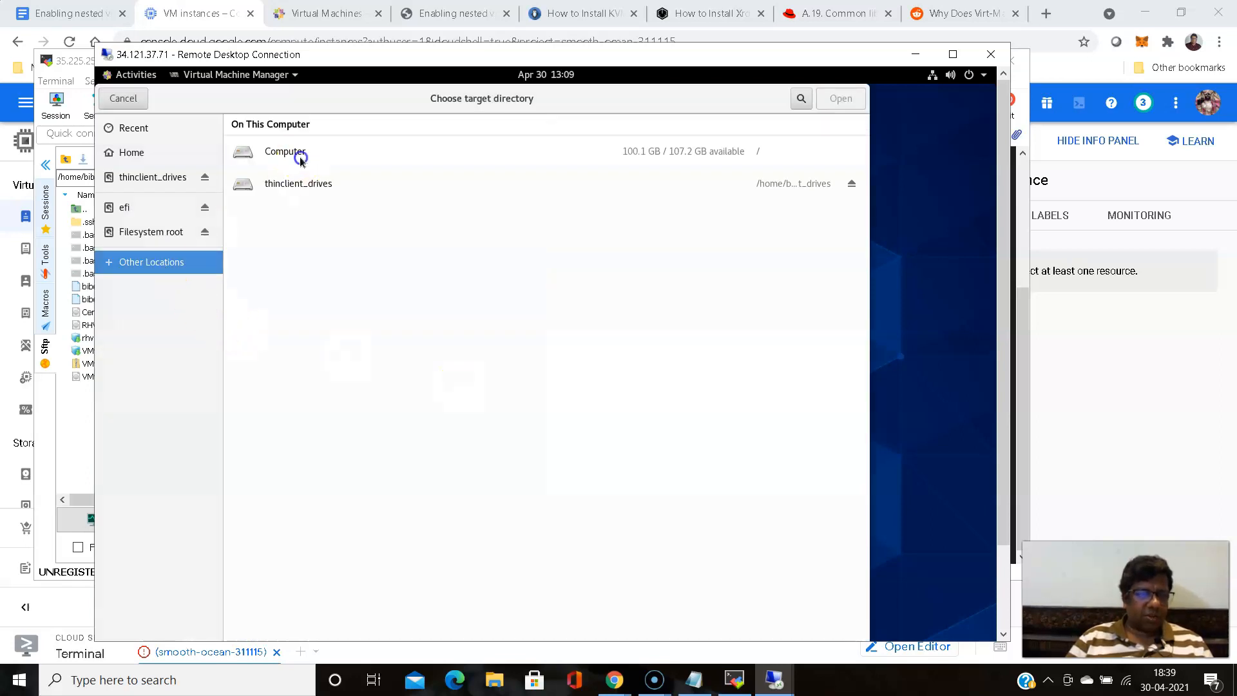
{"action": "left_click", "coordinate": [285, 341]}
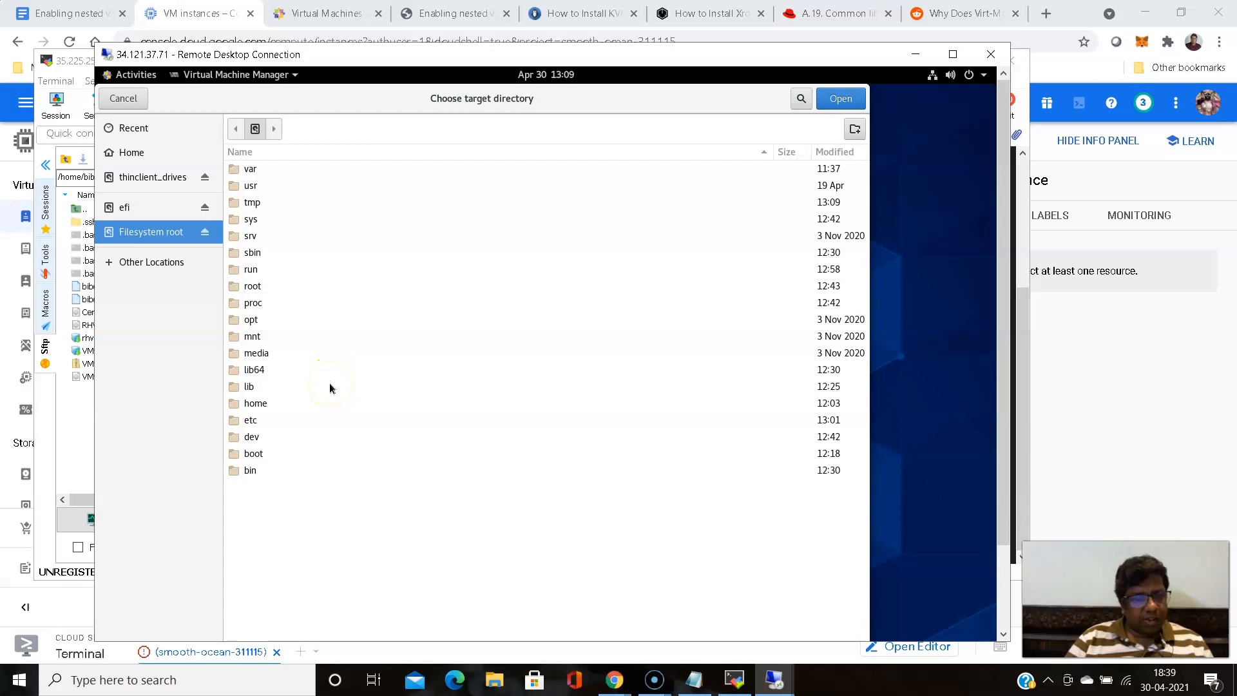
{"action": "left_click", "coordinate": [252, 204]}
{"action": "double_click", "coordinate": [252, 204]}
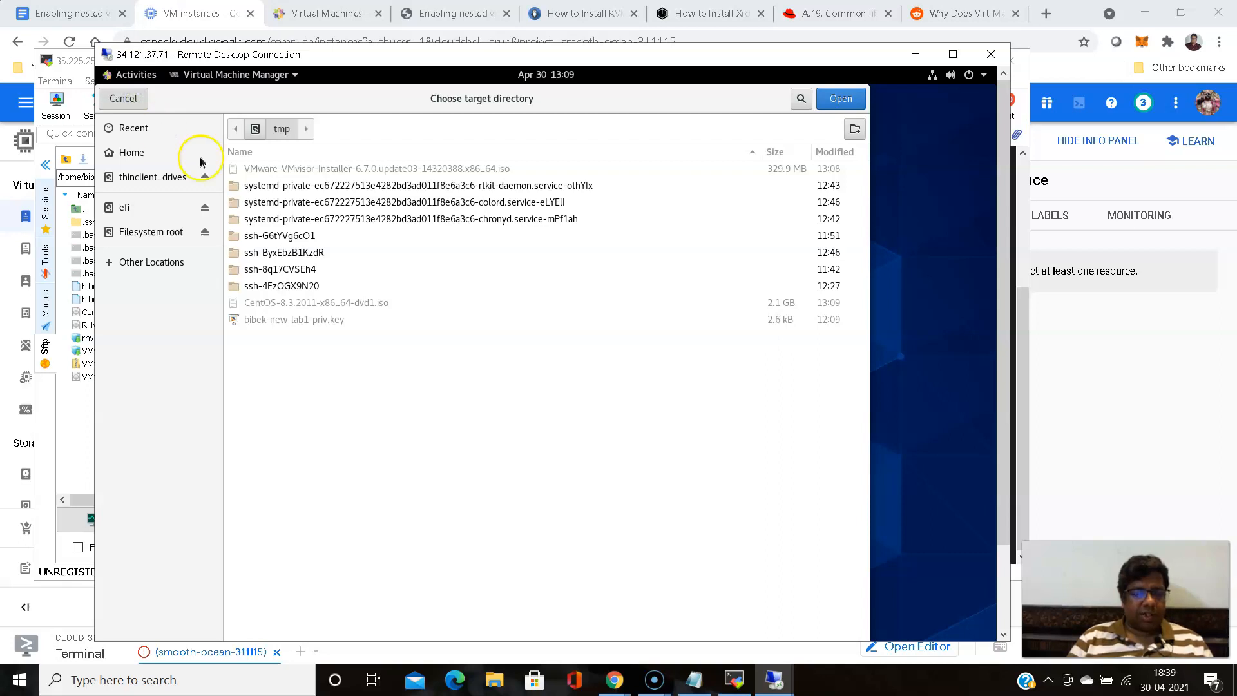
- Switch to the 34.121.37.71 terminal in MobaXterm, change to /tmp/ and list its files in short and long form
{"action": "left_click", "coordinate": [734, 682]}
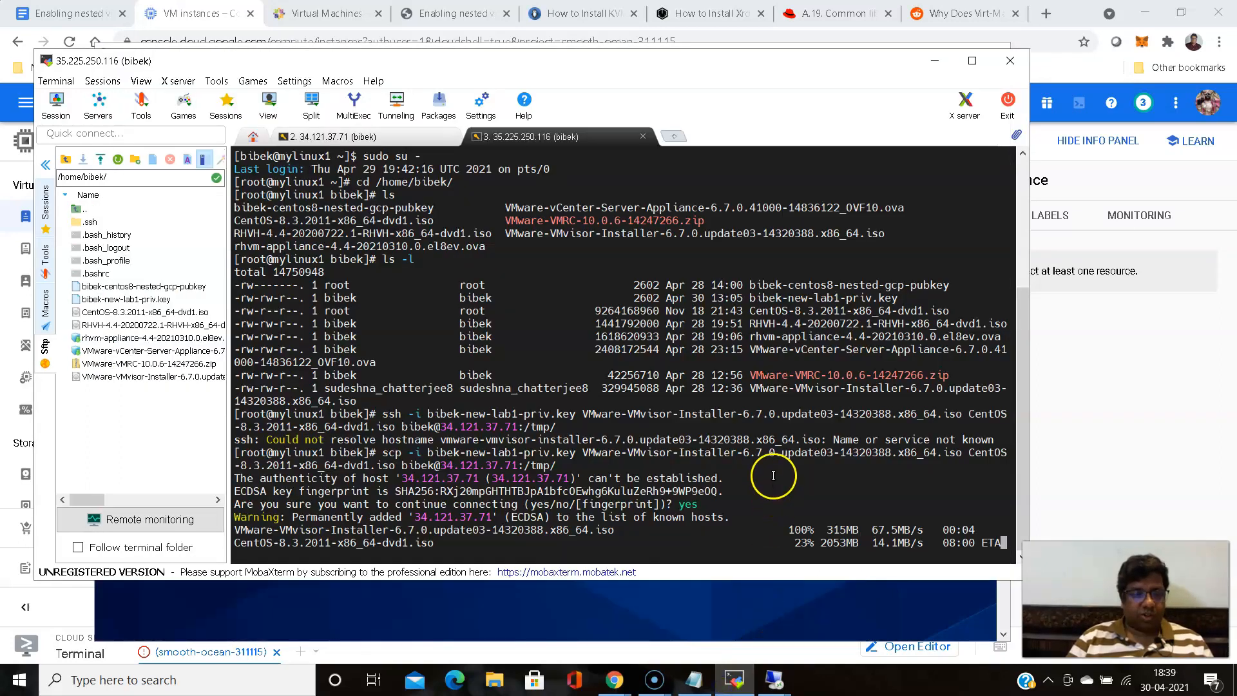
{"action": "right_click", "coordinate": [524, 138]}
{"action": "left_click", "coordinate": [389, 137]}
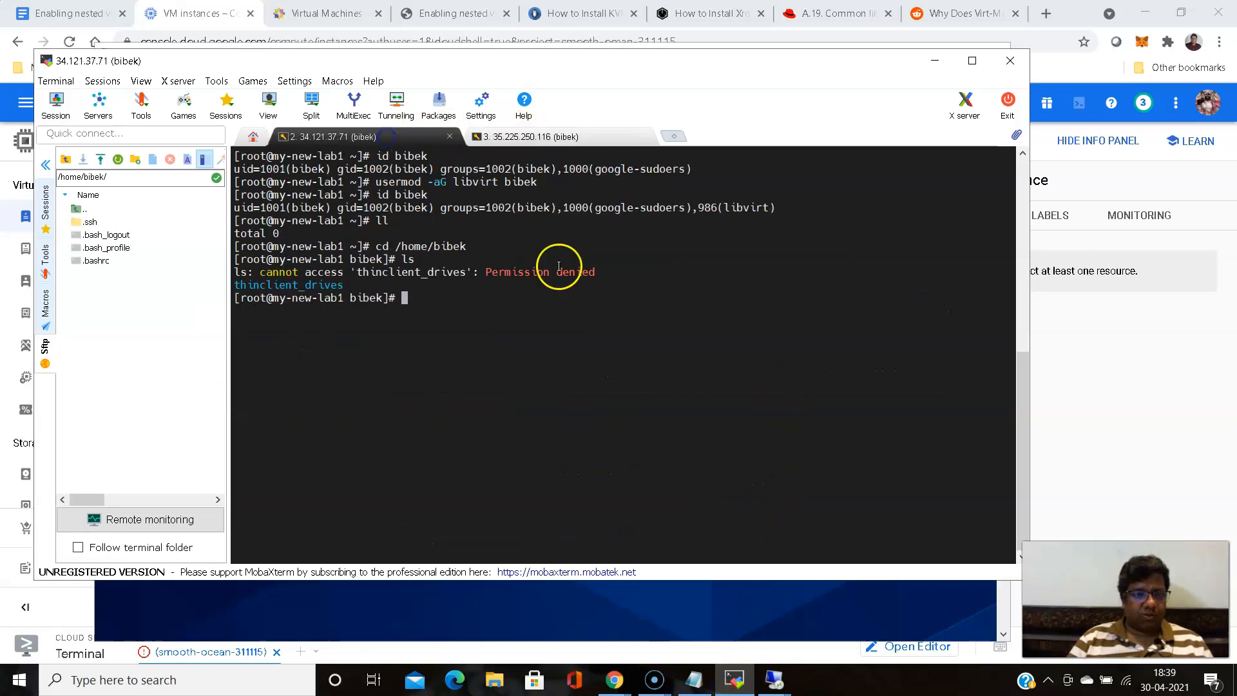
{"action": "type", "text": "cd /t"}
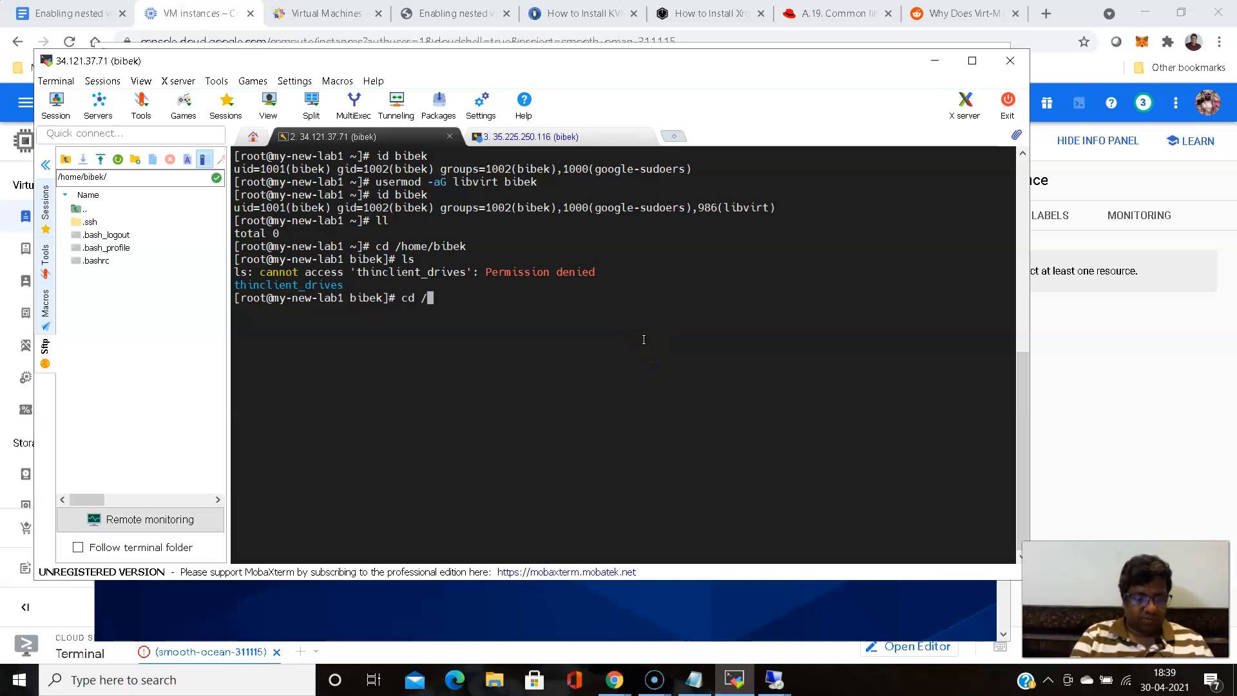
{"action": "key", "text": "Tab"}
{"action": "key", "text": "Return"}
{"action": "type", "text": "ls"}
{"action": "key", "text": "Return"}
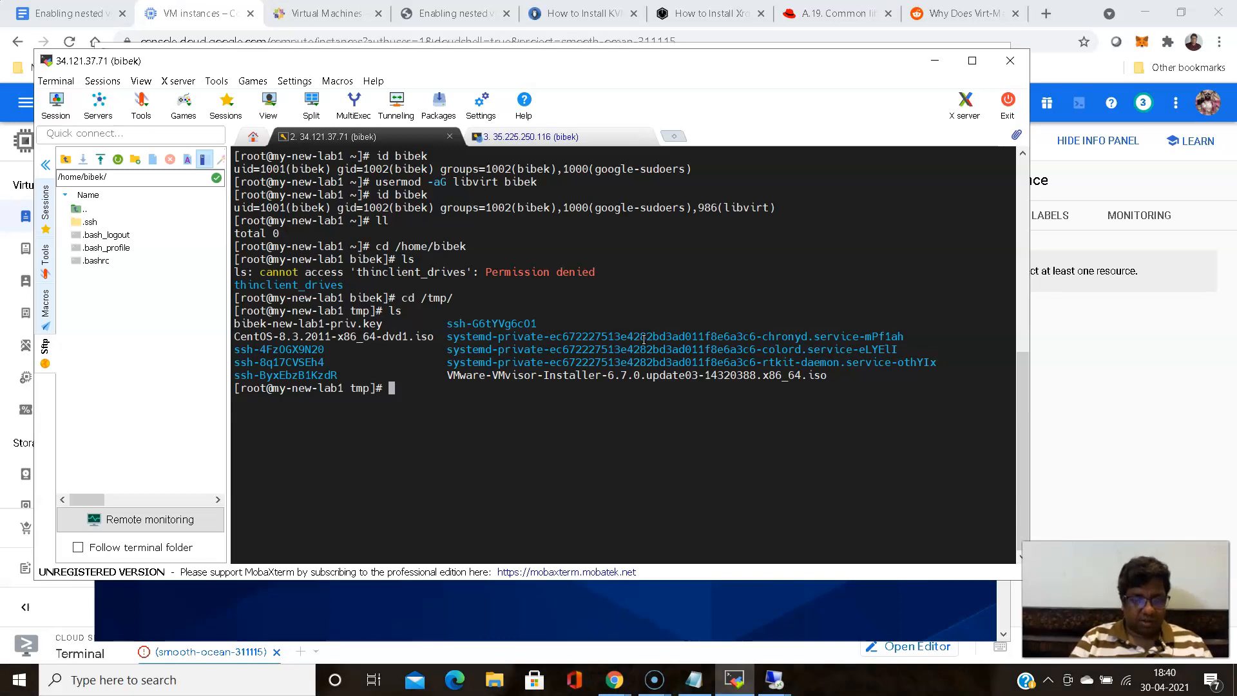
{"action": "type", "text": "ll"}
{"action": "key", "text": "Return"}
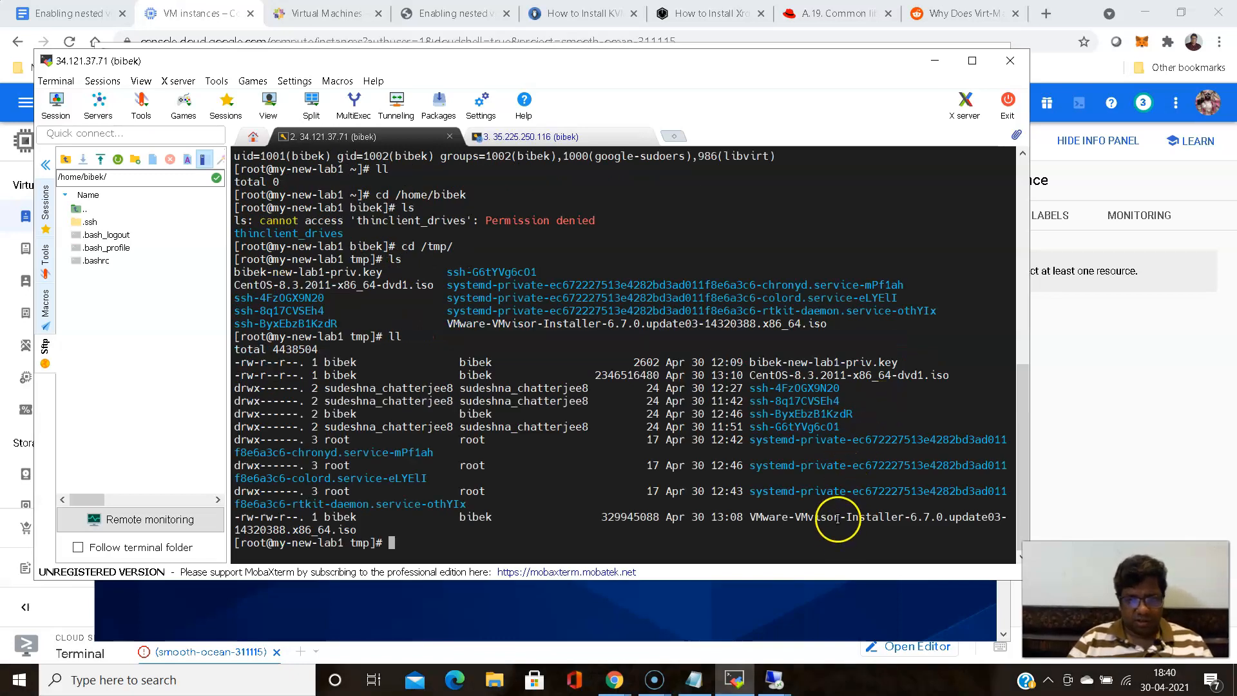
{"action": "double_click", "coordinate": [837, 517]}
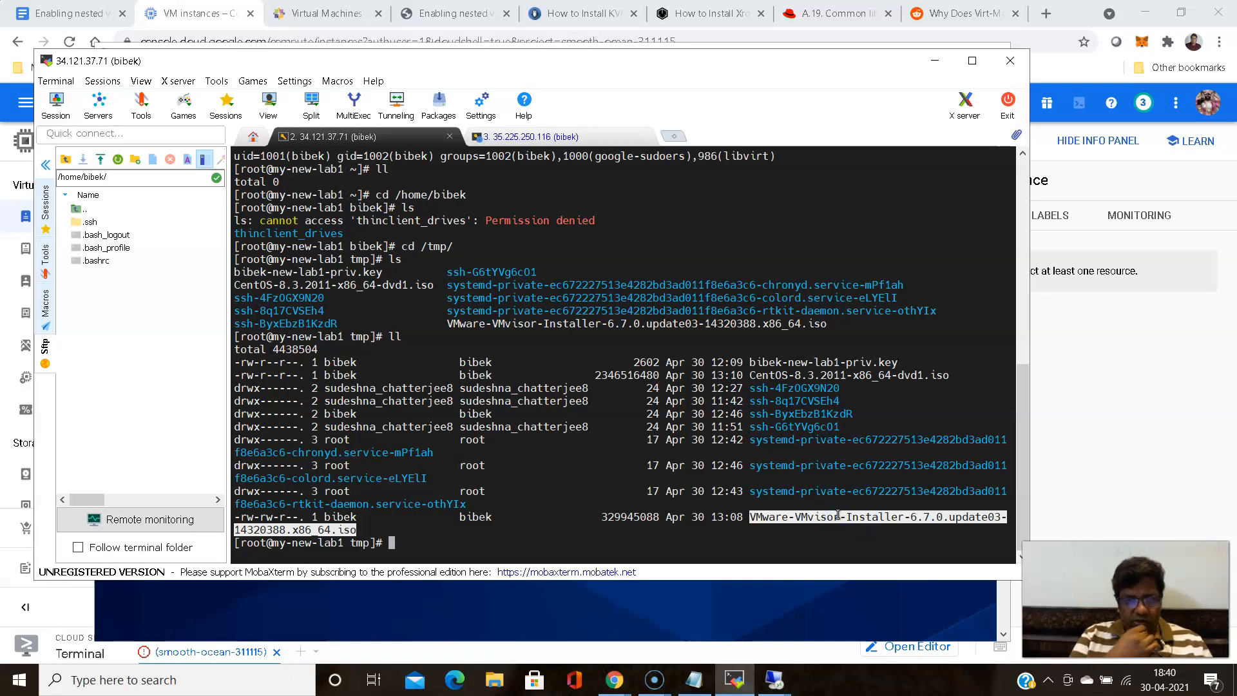
{"action": "left_click", "coordinate": [774, 680]}
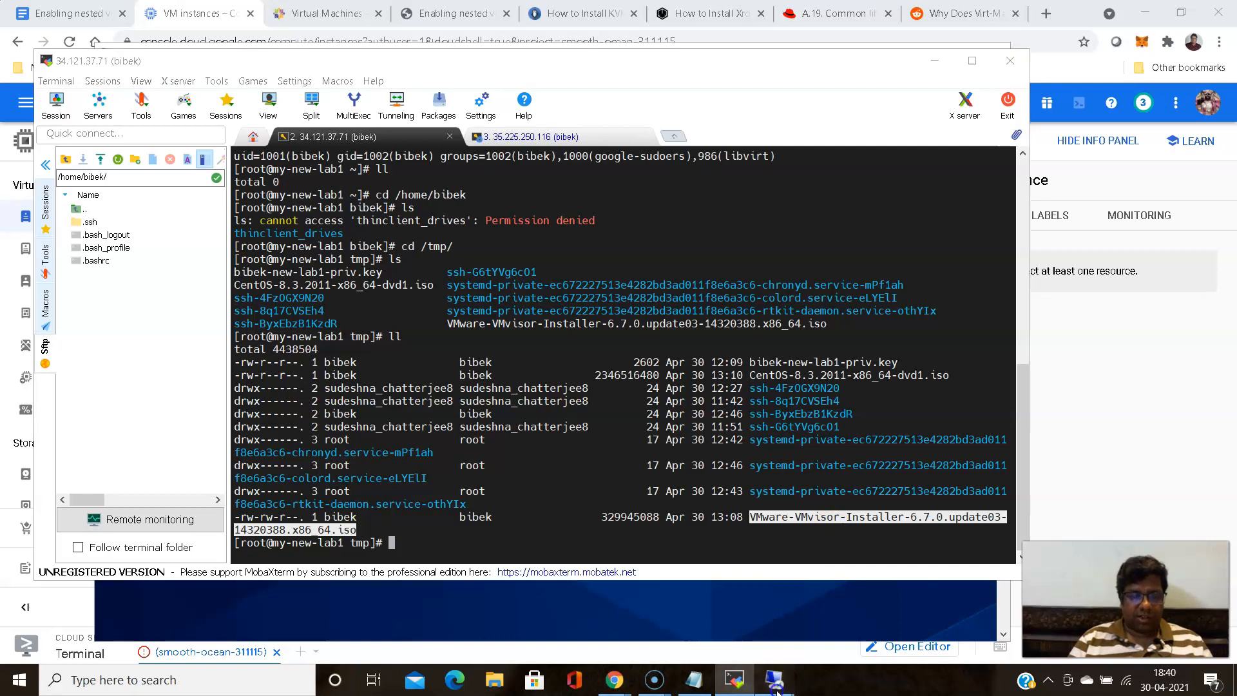
{"action": "left_click", "coordinate": [830, 640]}
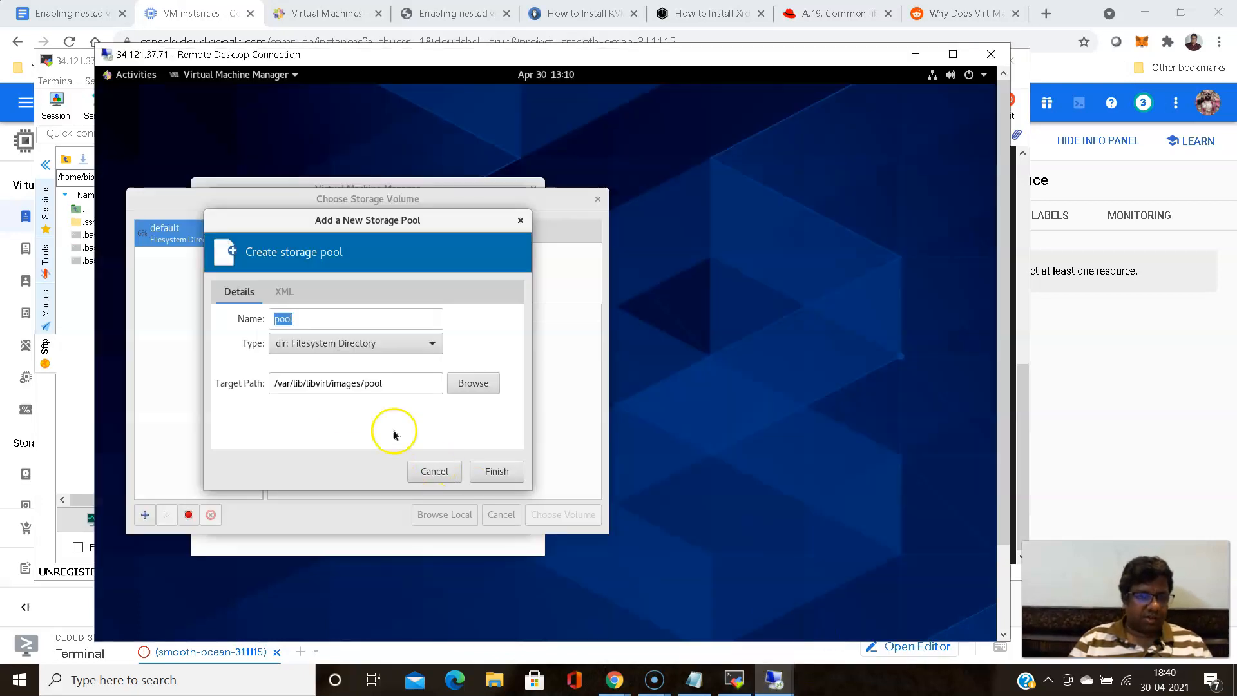
{"action": "left_click", "coordinate": [777, 678]}
{"action": "left_click", "coordinate": [769, 633]}
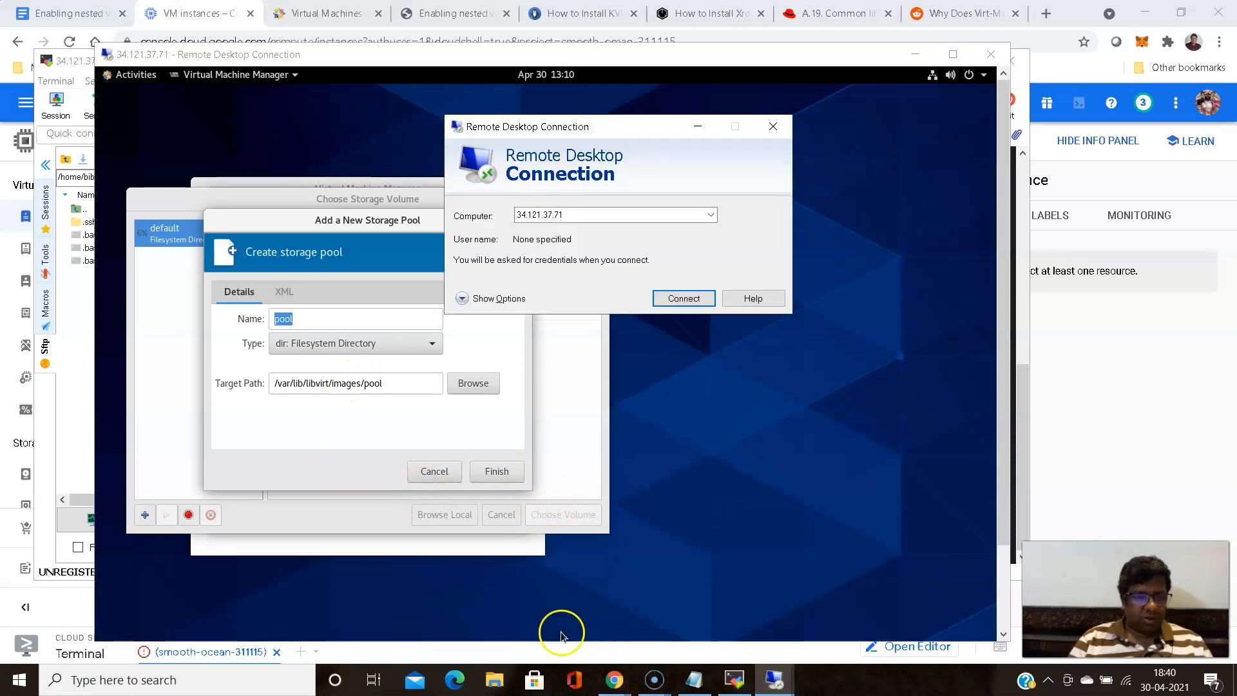
- In the 34.121.37.71 terminal, copy VMware-VMvisor-Installer-6.7.0.update03-14320388.x86_64.iso from /tmp/ to the login user's home directory with cp
{"action": "left_click", "coordinate": [735, 680]}
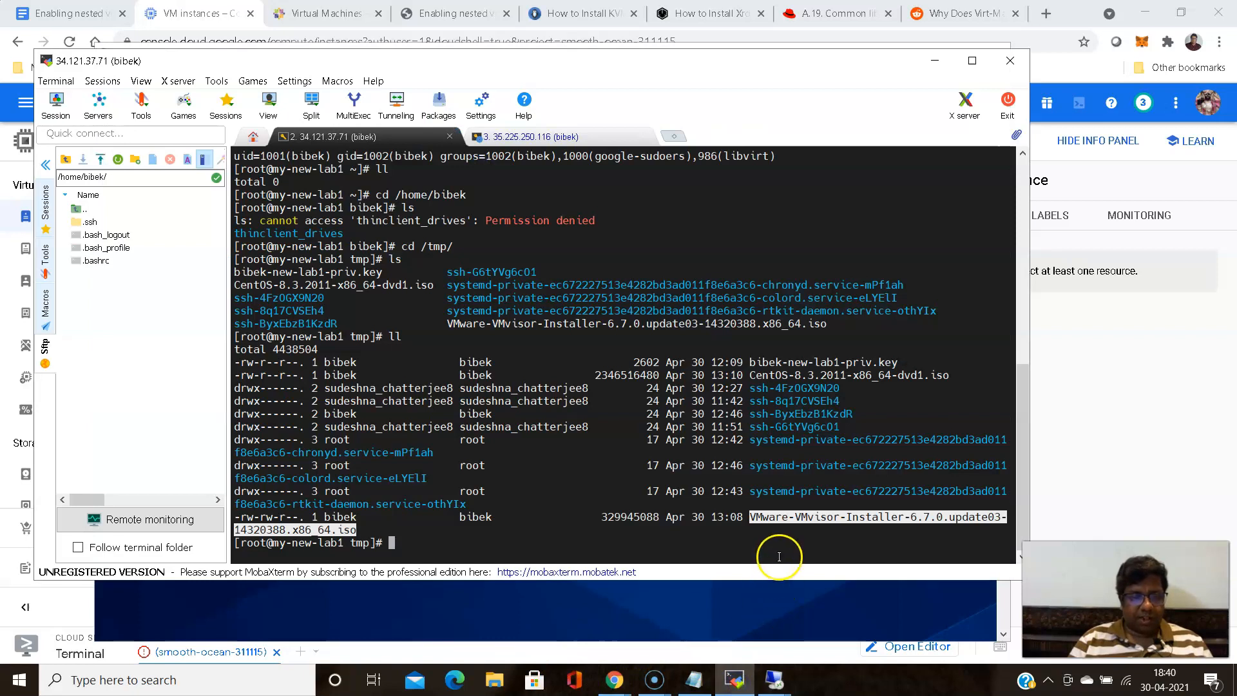
{"action": "type", "text": "cp"}
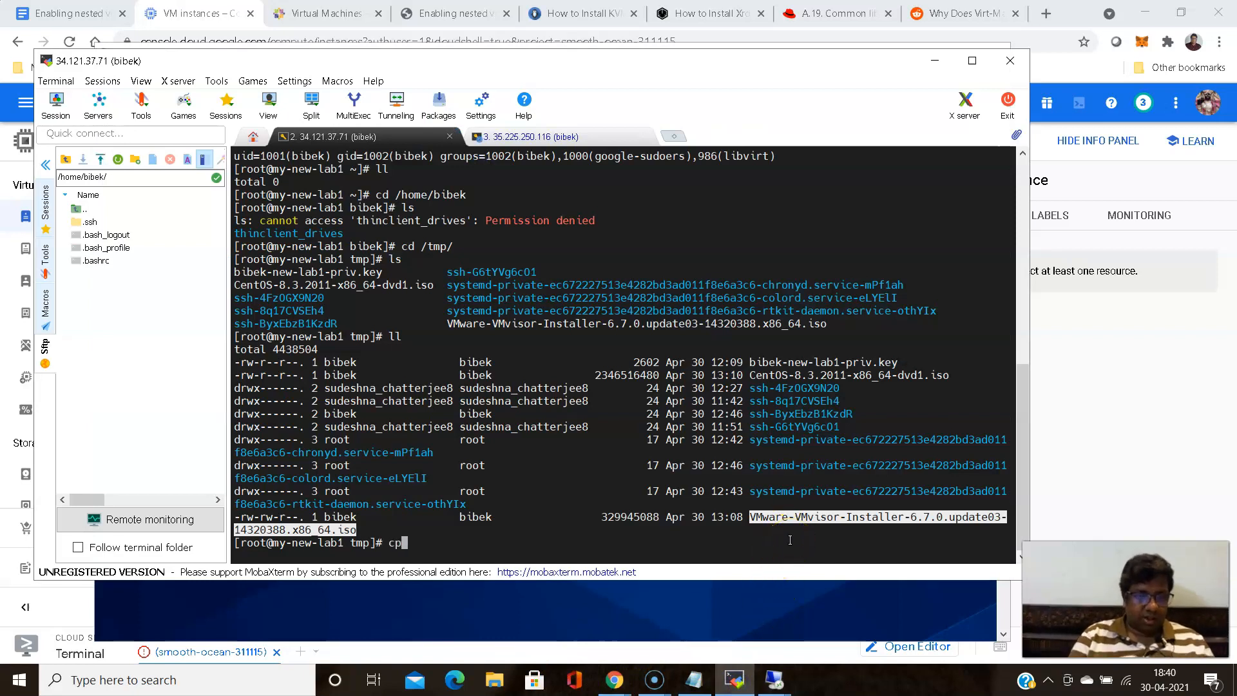
{"action": "double_click", "coordinate": [799, 519]}
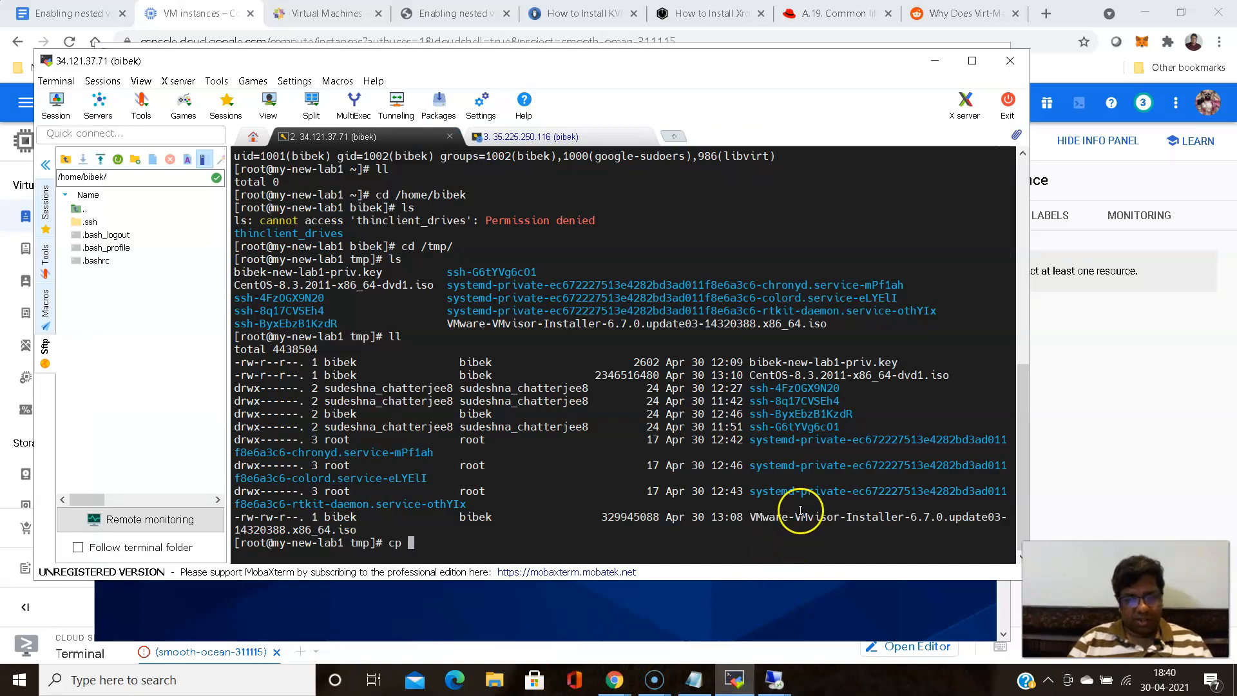
{"action": "right_click", "coordinate": [799, 511]}
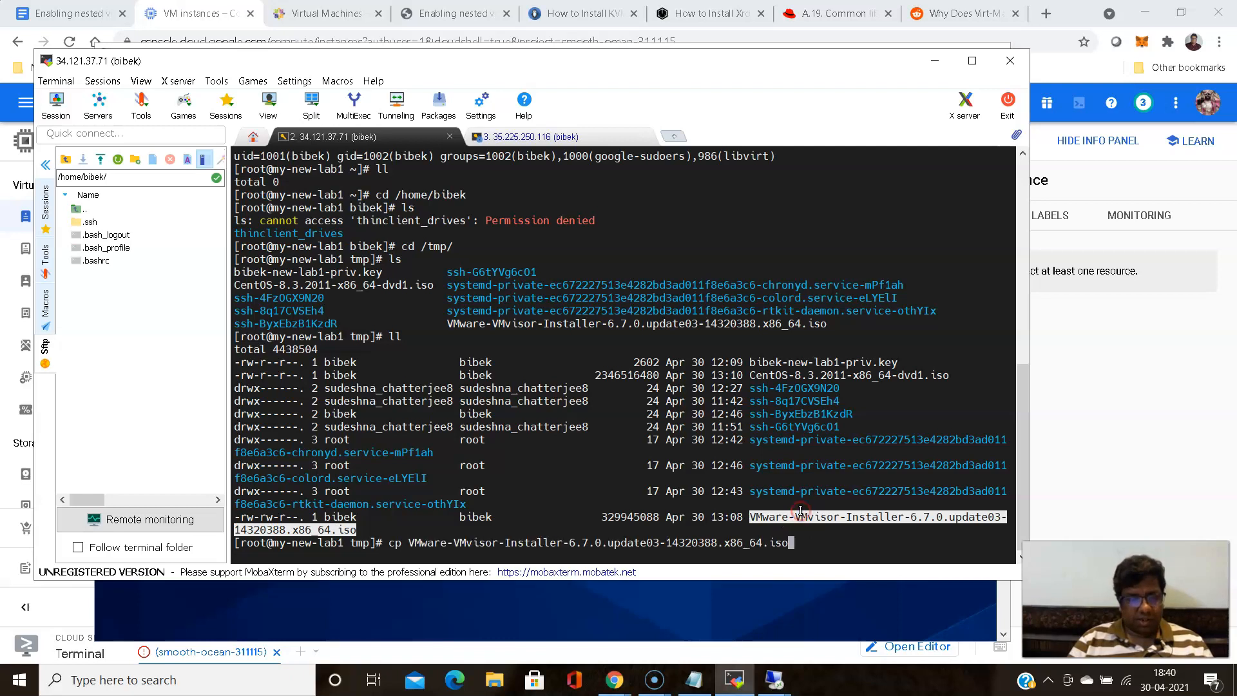
{"action": "type", "text": "/h"}
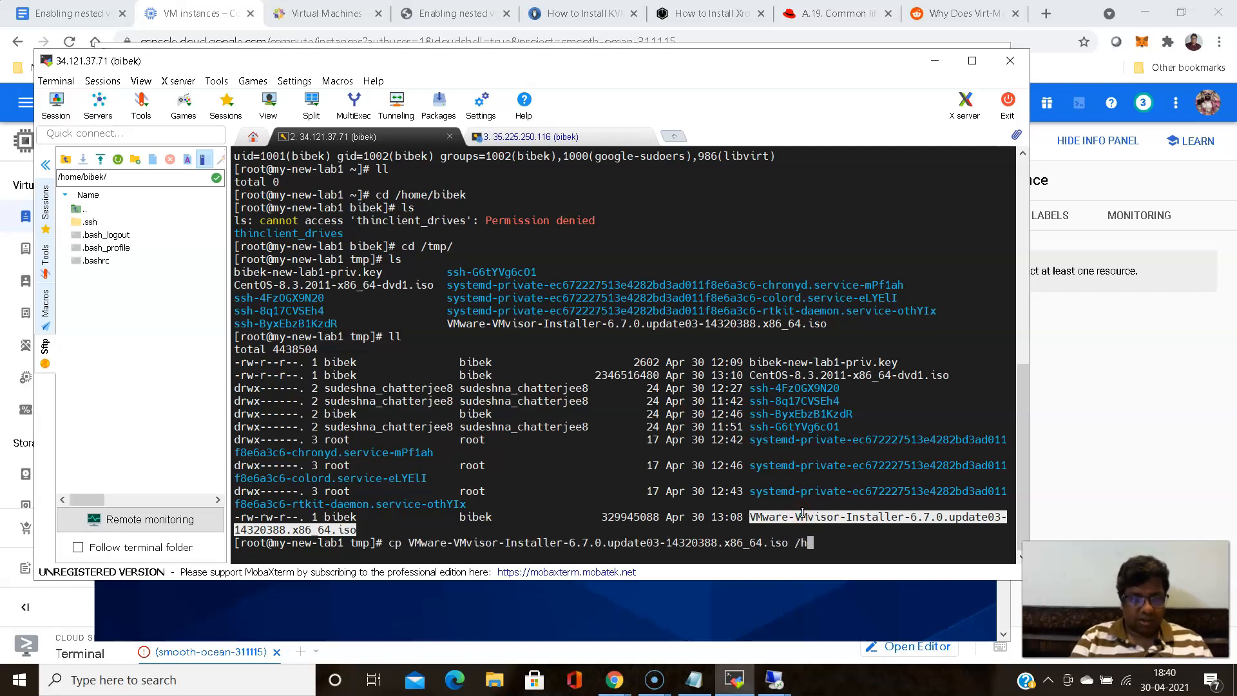
{"action": "type", "text": "ome/bibek/"}
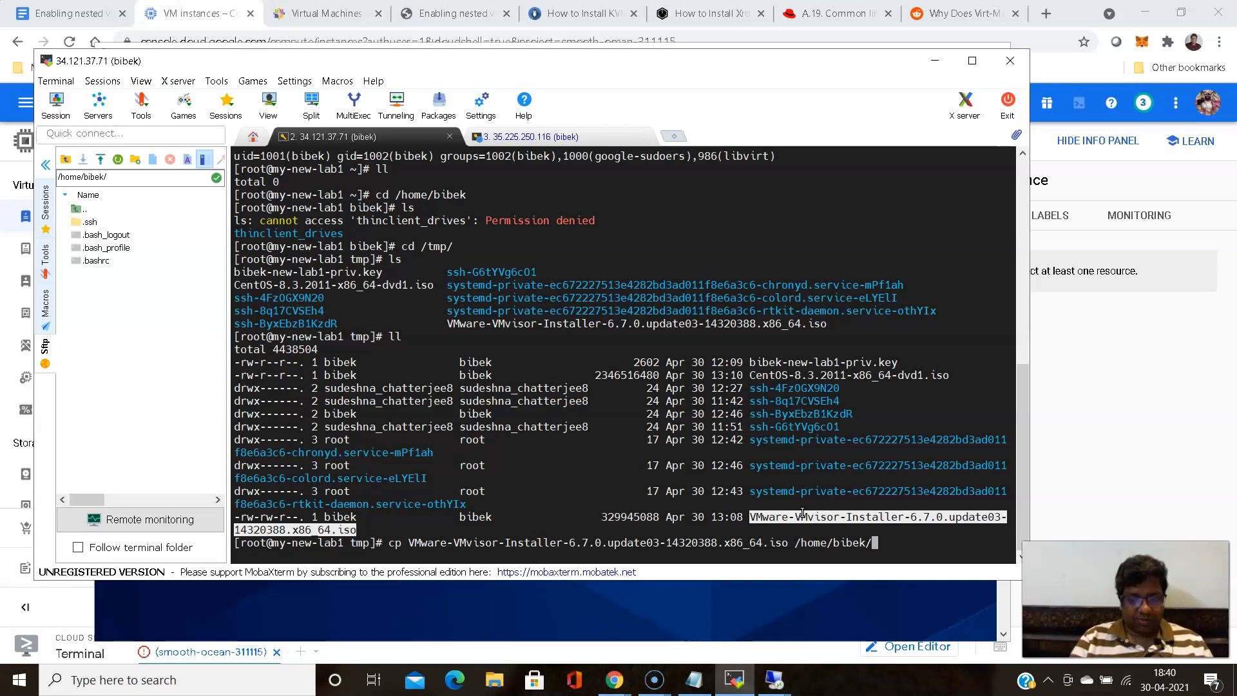
{"action": "key", "text": "Return"}
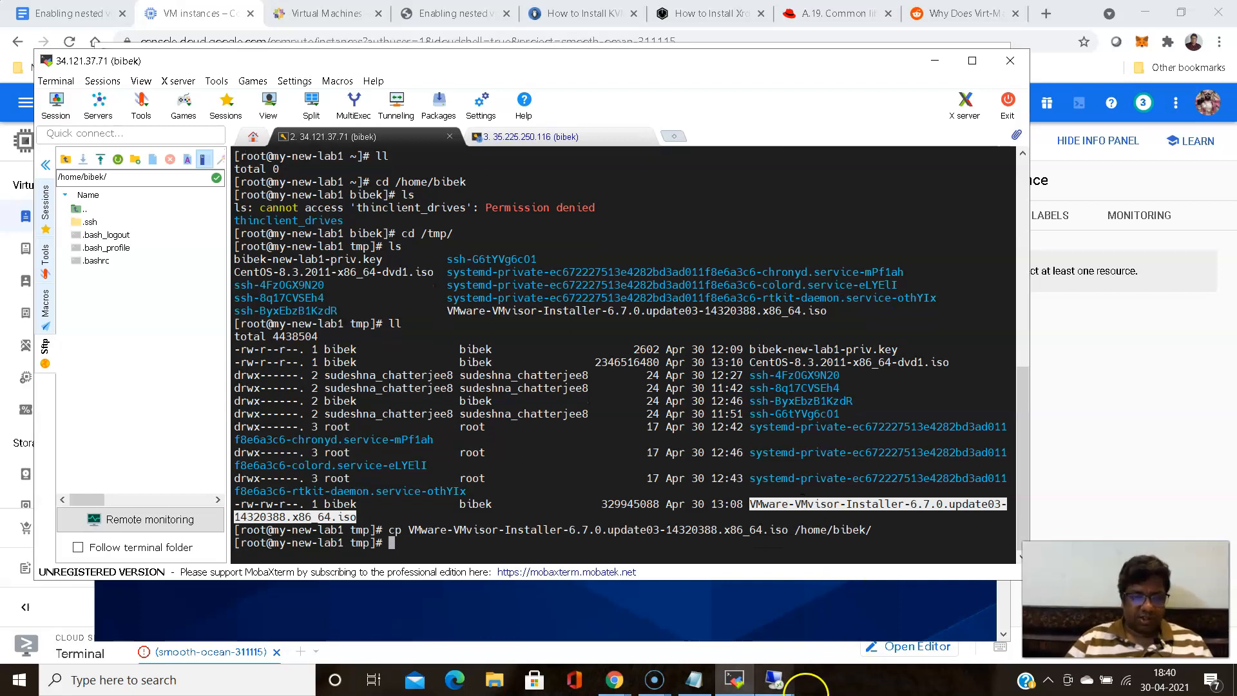
- Switch to the 34.121.37.71 Remote Desktop session and browse the new storage pool's target directory to the Home folder
{"action": "left_click", "coordinate": [774, 680]}
{"action": "left_click", "coordinate": [744, 613]}
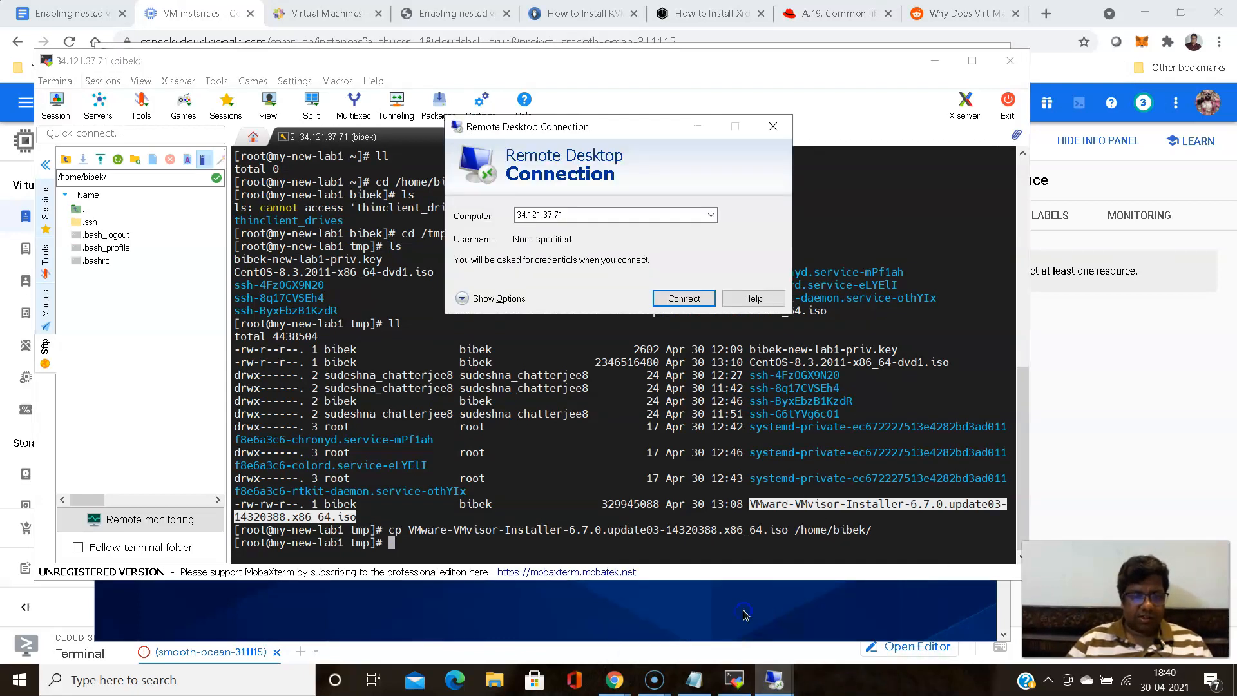
{"action": "left_click", "coordinate": [774, 679]}
{"action": "left_click", "coordinate": [834, 627]}
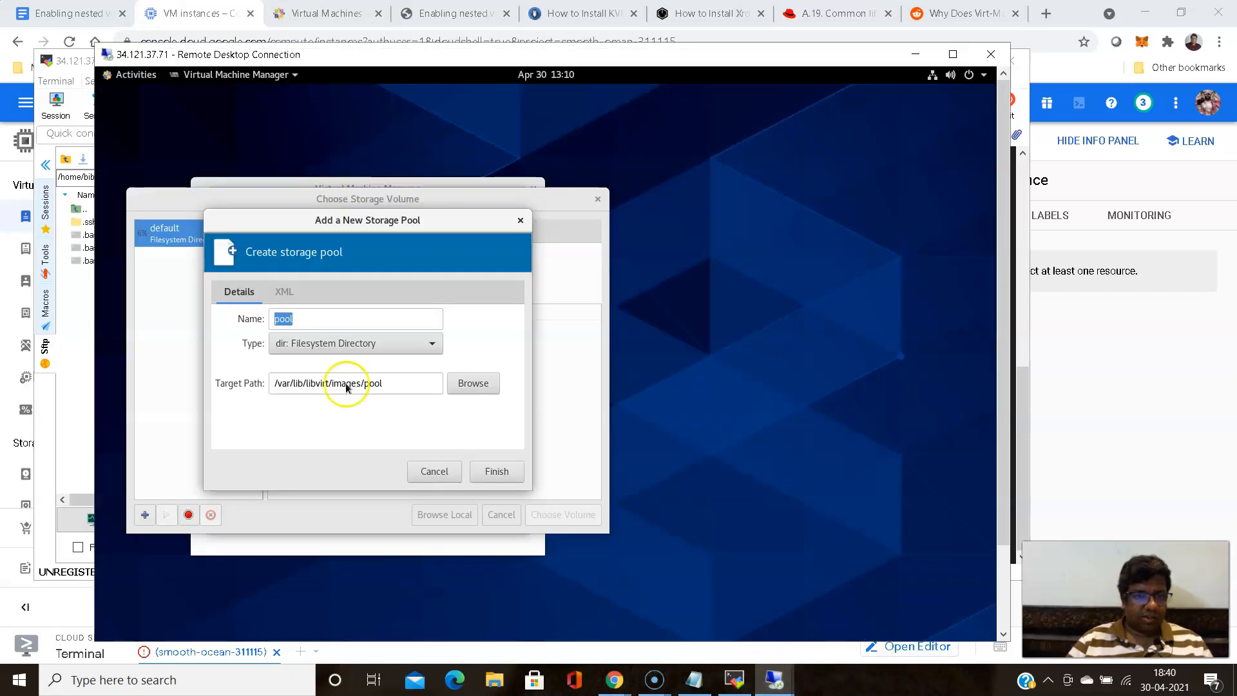
{"action": "left_click", "coordinate": [466, 384]}
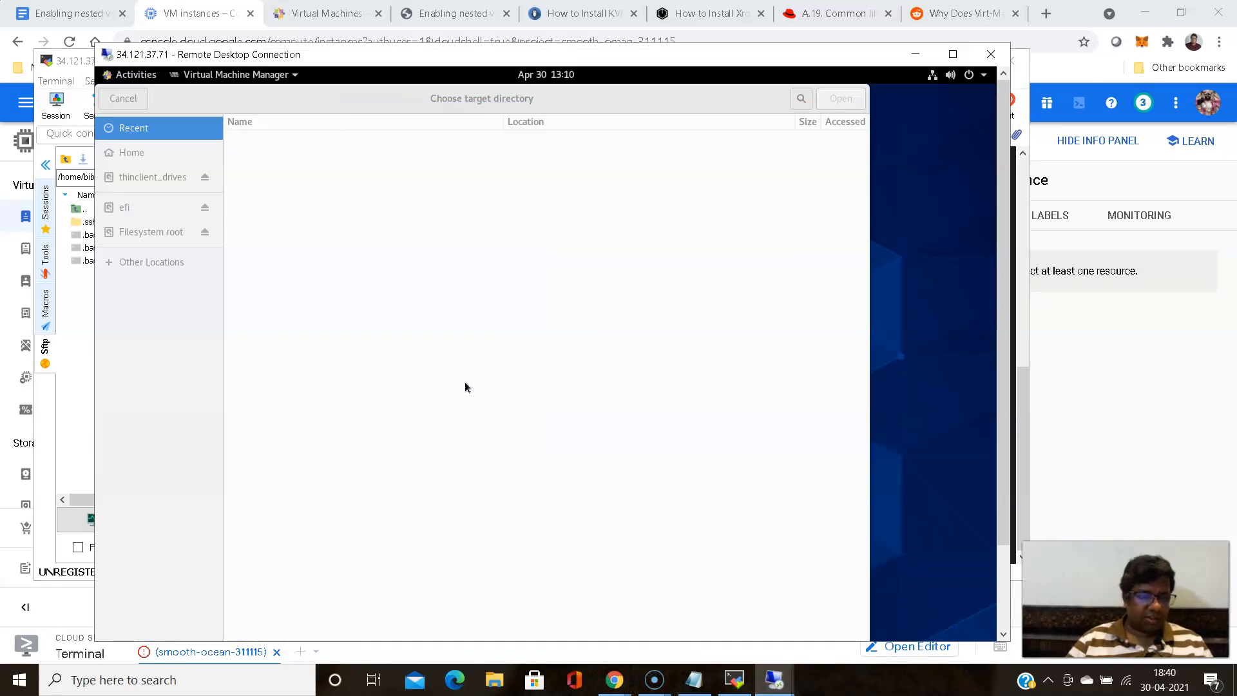
{"action": "left_click", "coordinate": [168, 259]}
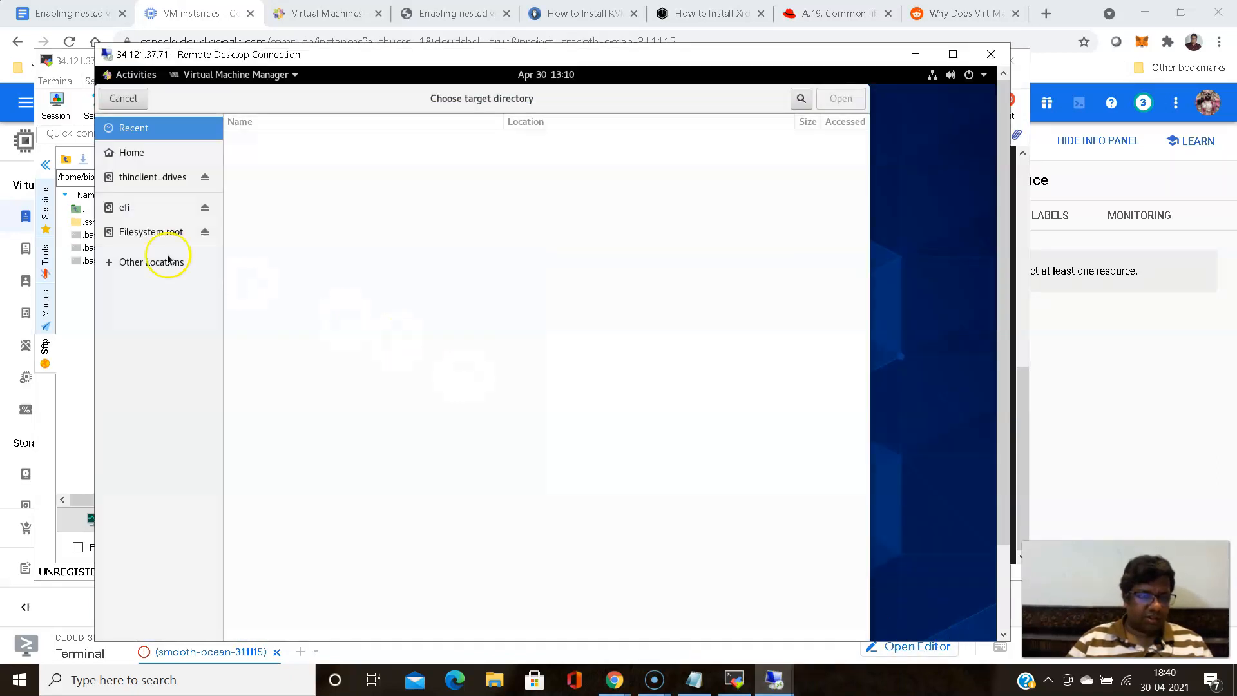
{"action": "left_click", "coordinate": [132, 152]}
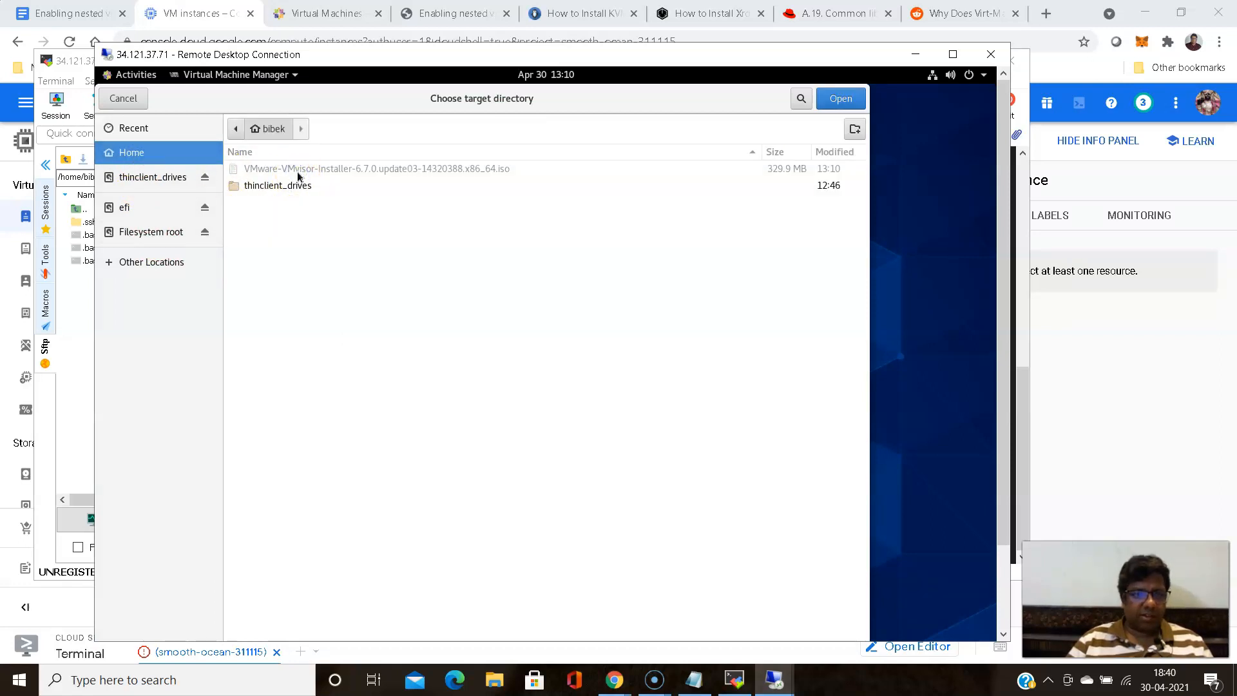
- Browse from the computer's filesystem root to the tmp folder for the storage pool's target directory
{"action": "left_click", "coordinate": [145, 240]}
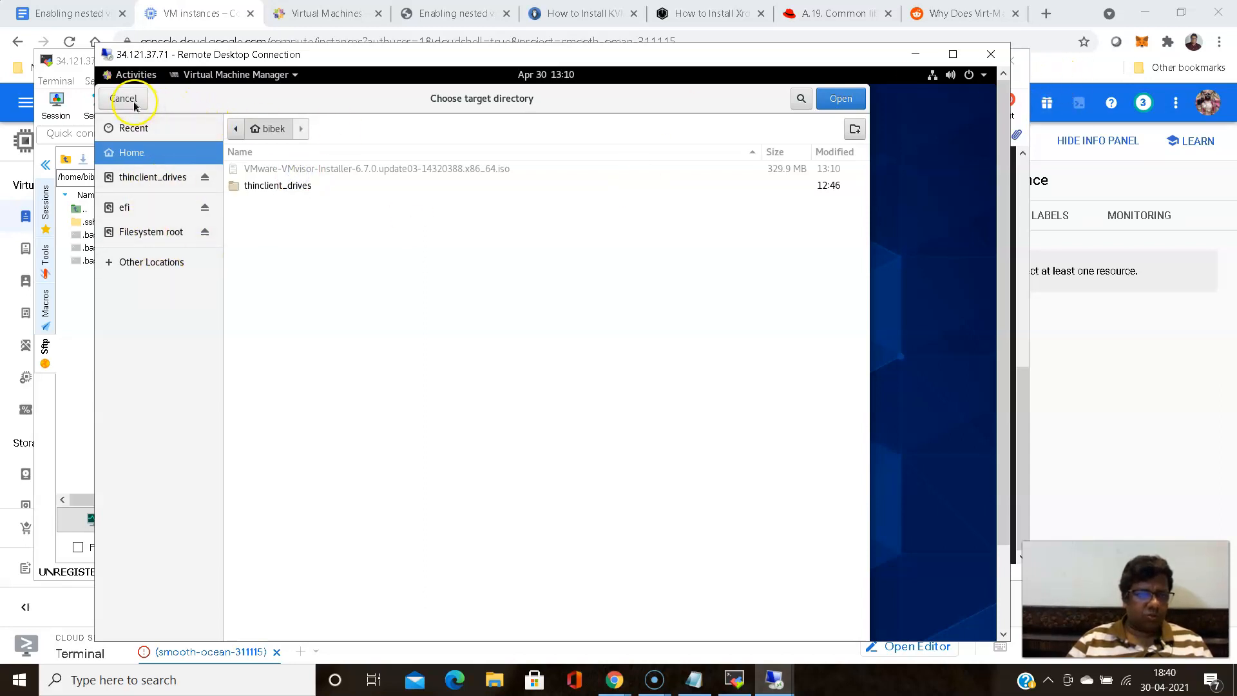
{"action": "left_click", "coordinate": [136, 265]}
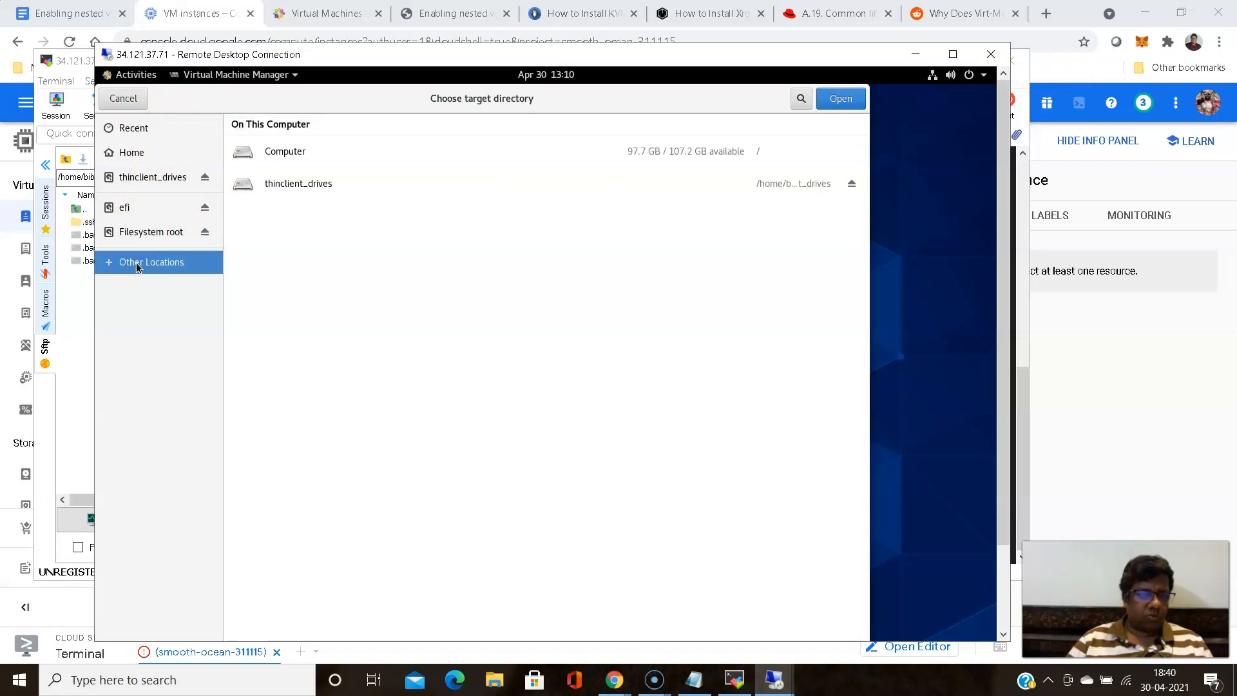
{"action": "left_click", "coordinate": [244, 152]}
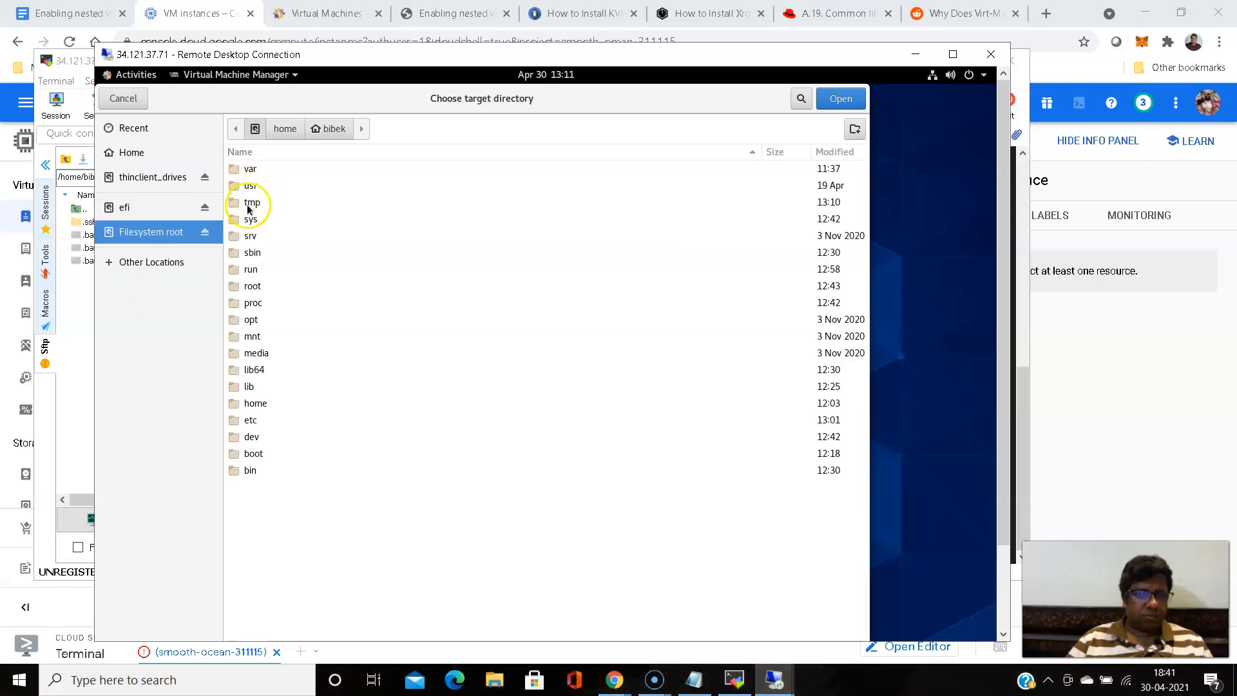
{"action": "double_click", "coordinate": [248, 208]}
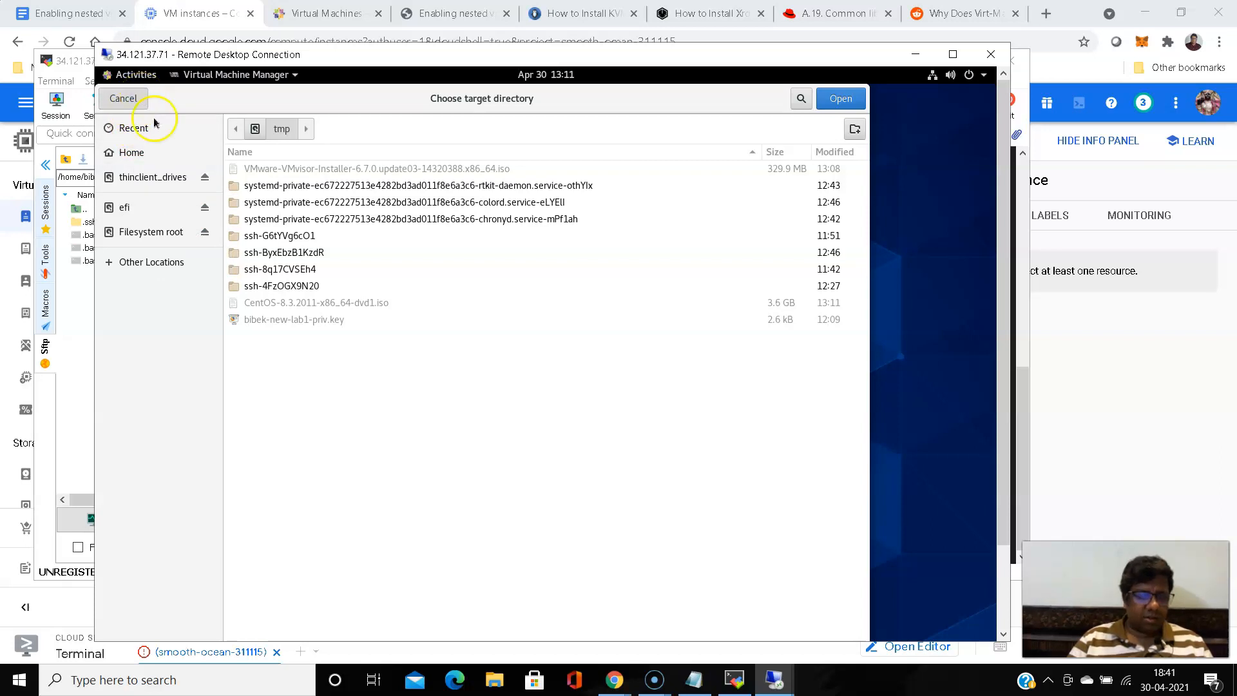
- Switch to the 34.121.37.71 terminal and set permissions 777 on VMware-VMvisor-Installer-6.7.0.update03-14320388.x86_64.iso in /tmp with chmod
{"action": "left_click", "coordinate": [735, 678]}
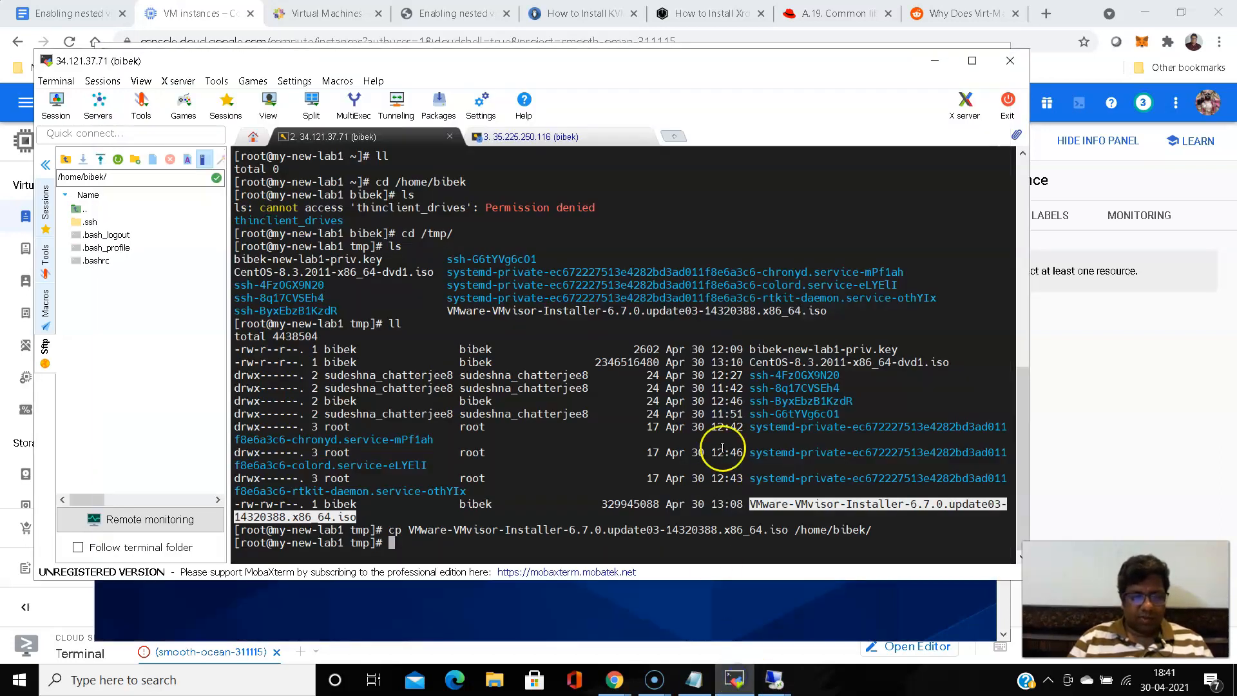
{"action": "type", "text": "chmod "}
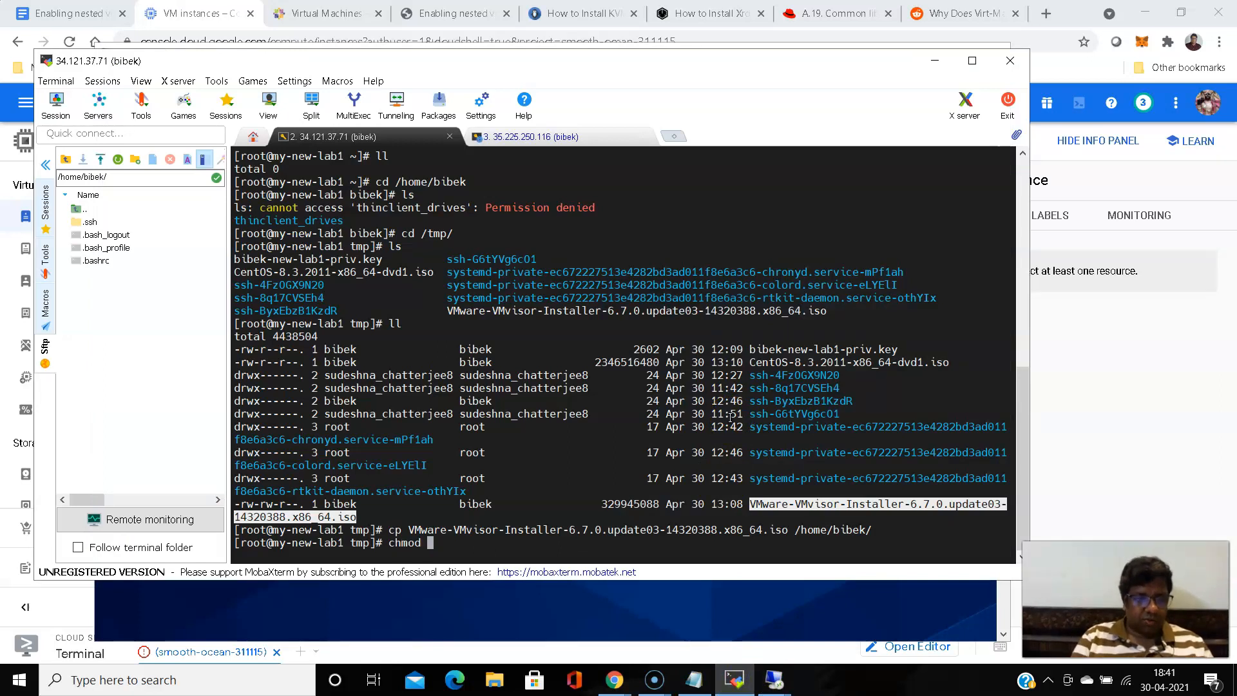
{"action": "type", "text": "777"}
{"action": "left_click", "coordinate": [916, 505]}
{"action": "right_click", "coordinate": [916, 507]}
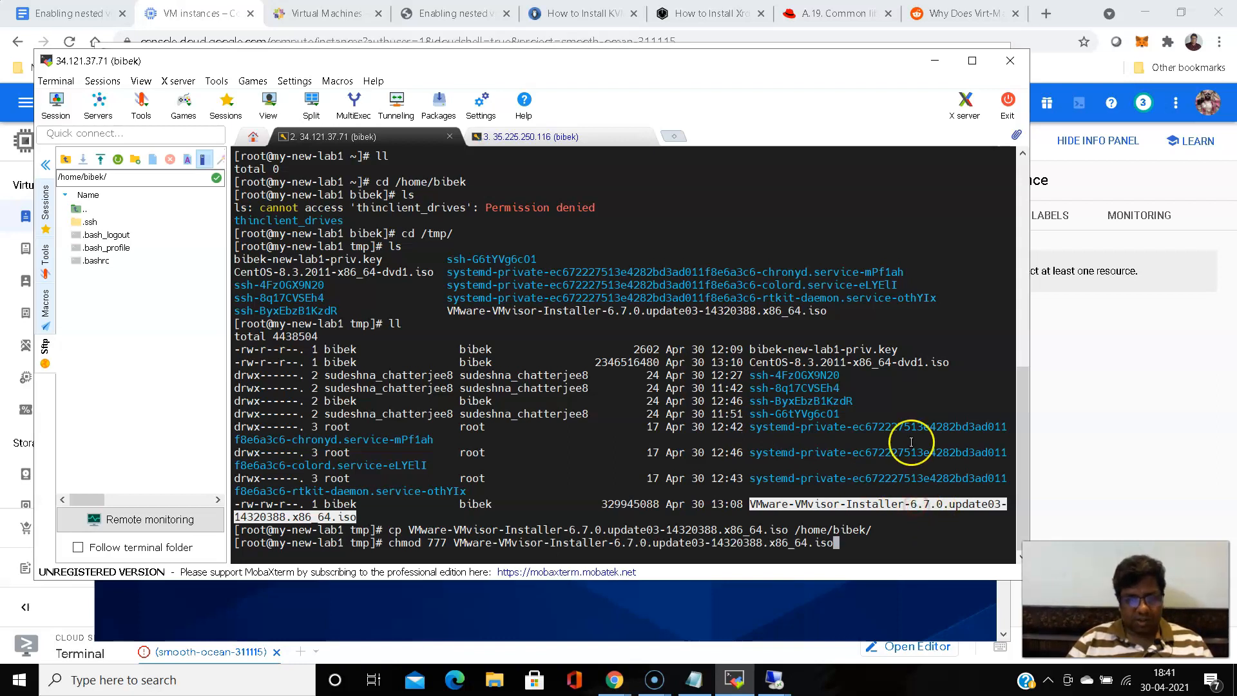
{"action": "key", "text": "Return"}
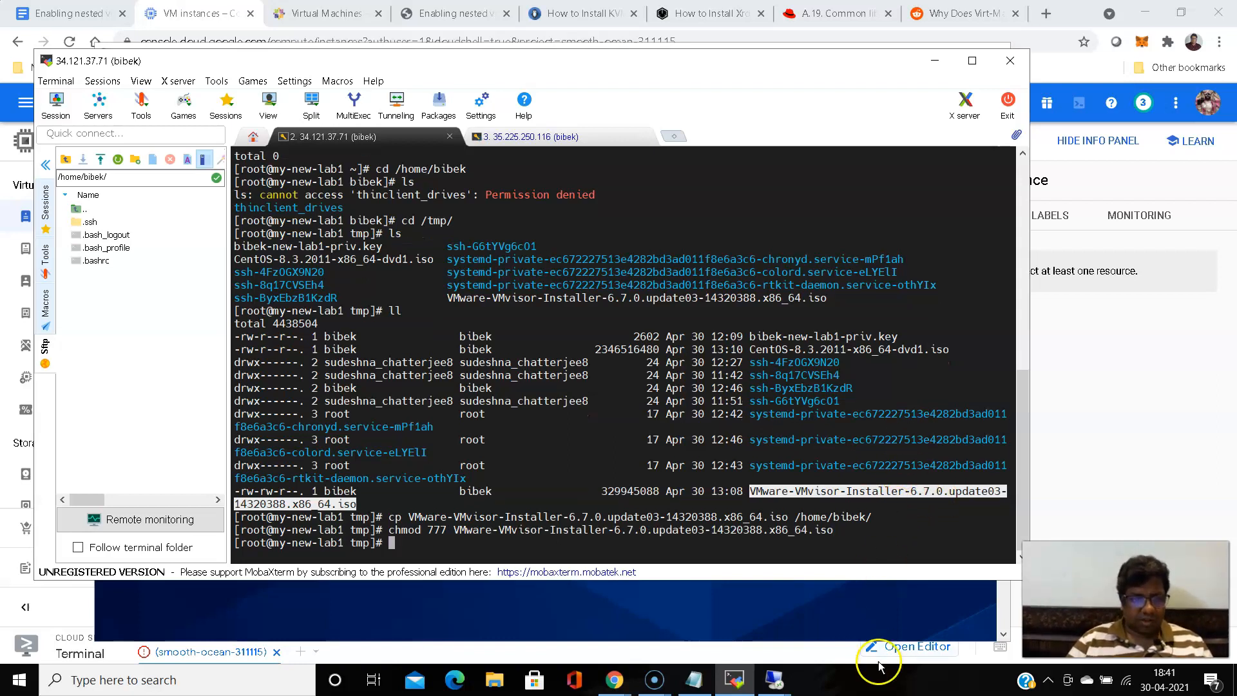
- Switch to the 34.121.37.71 Remote Desktop session, browse the pool's target directory to the Home folder, and cancel adding the storage pool
{"action": "left_click", "coordinate": [774, 680]}
{"action": "left_click", "coordinate": [832, 625]}
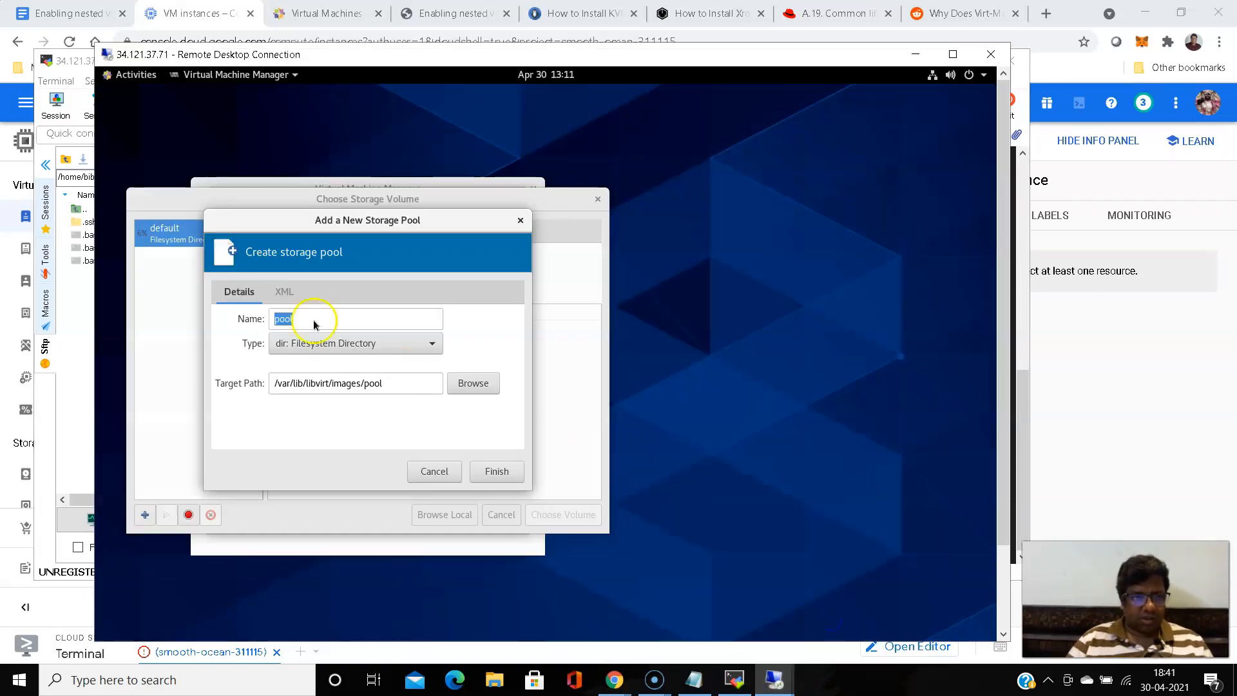
{"action": "left_click", "coordinate": [475, 387]}
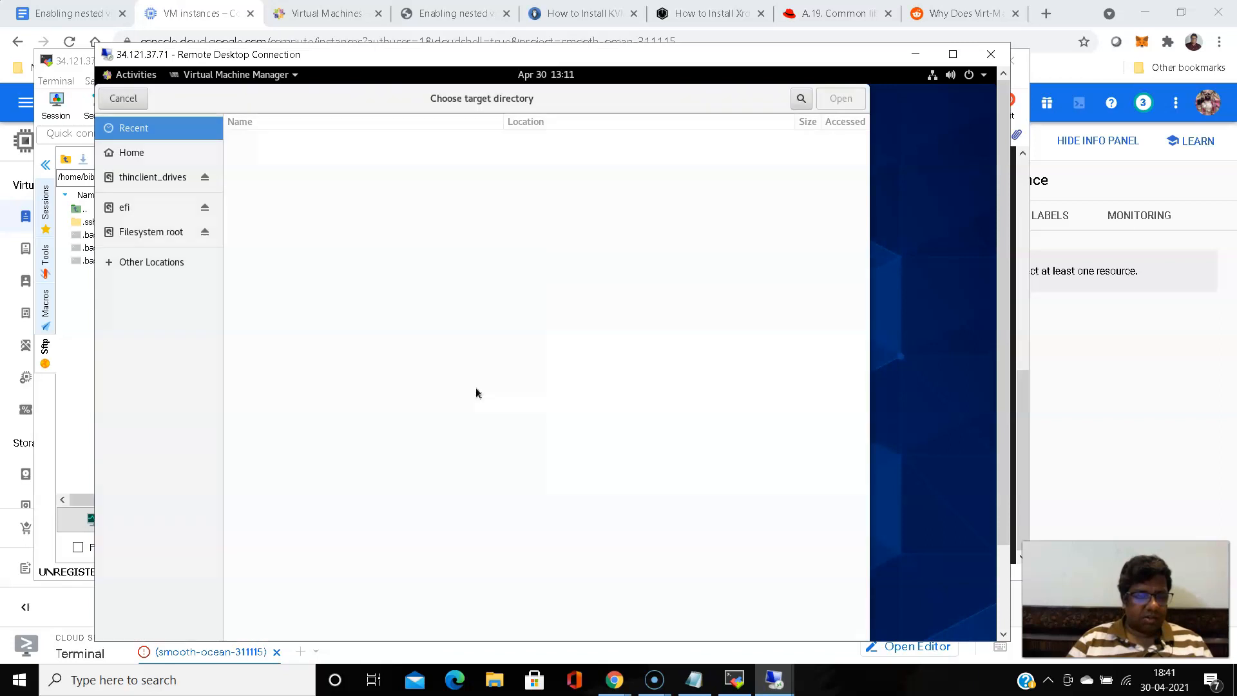
{"action": "left_click", "coordinate": [139, 158]}
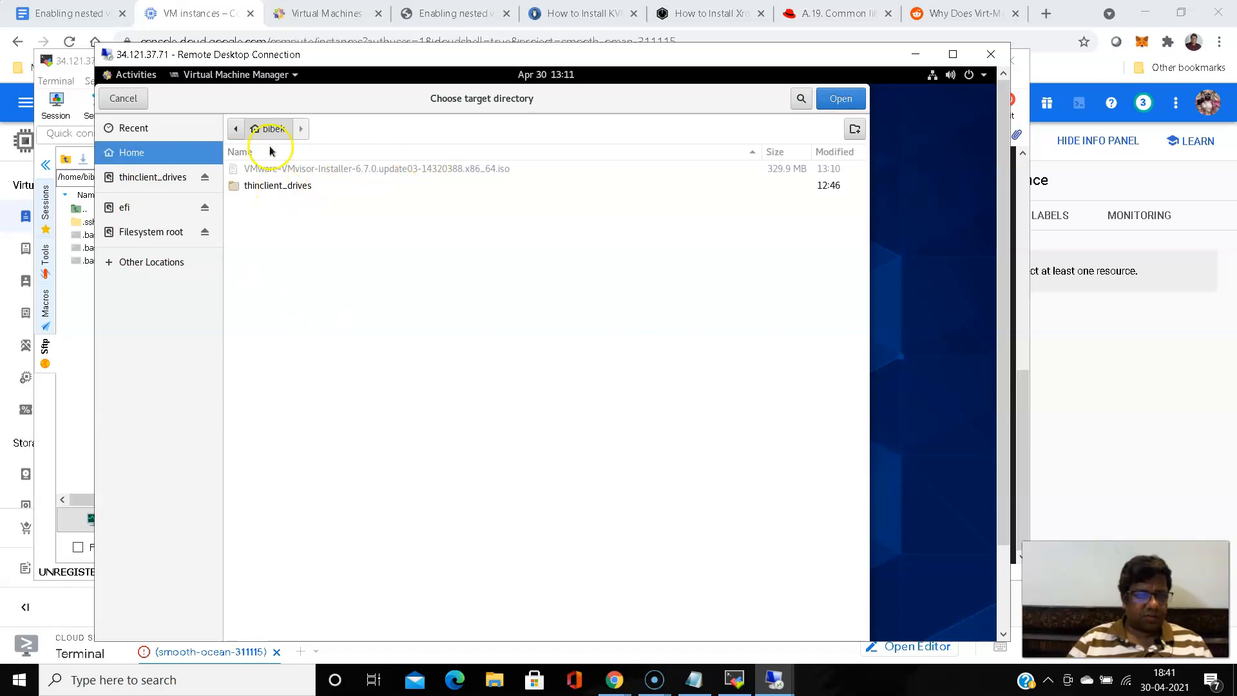
{"action": "left_click", "coordinate": [125, 104]}
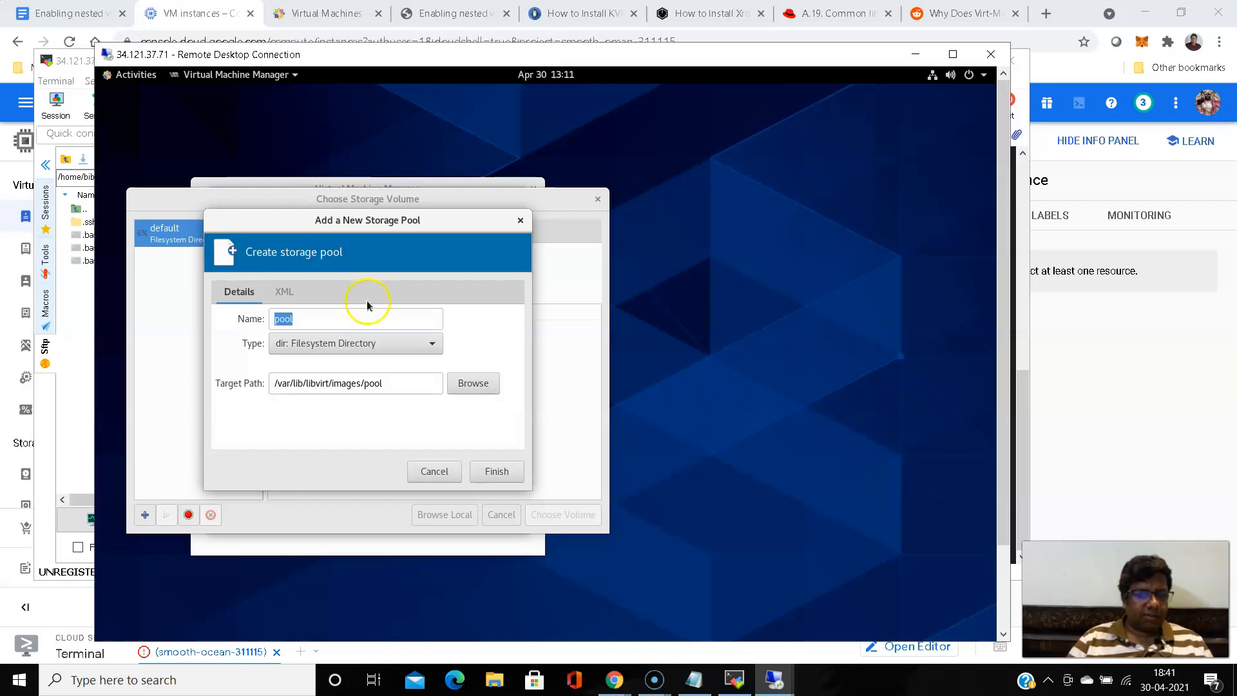
{"action": "left_click", "coordinate": [444, 475]}
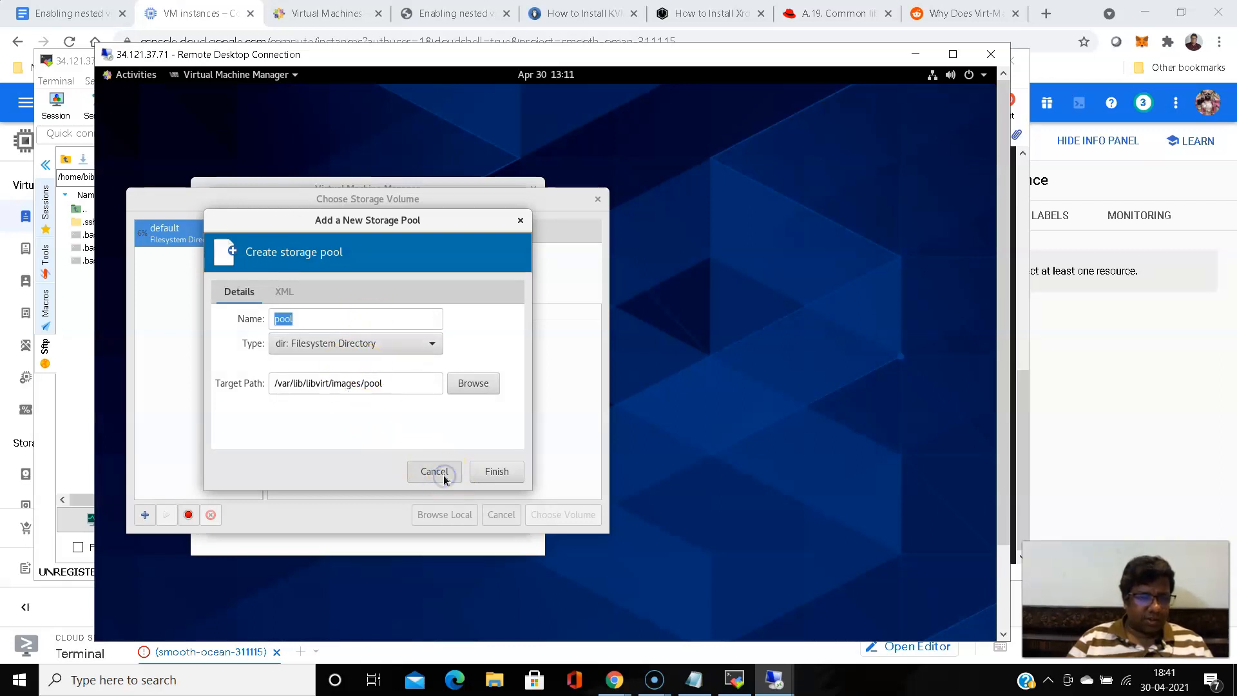
- Browse locally for the install media and choose VMware-VMvisor-Installer-6.7.0.update03-14320388.x86_64.iso from the Home folder
{"action": "left_click", "coordinate": [313, 291]}
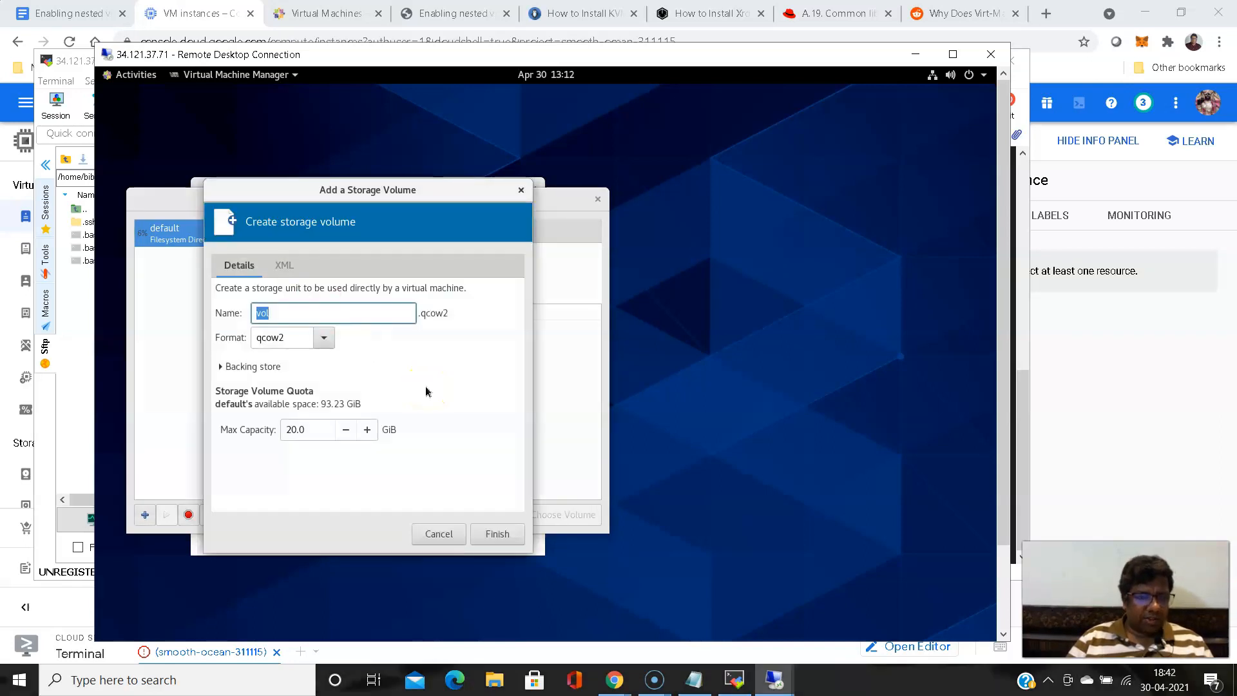
{"action": "left_click", "coordinate": [439, 533]}
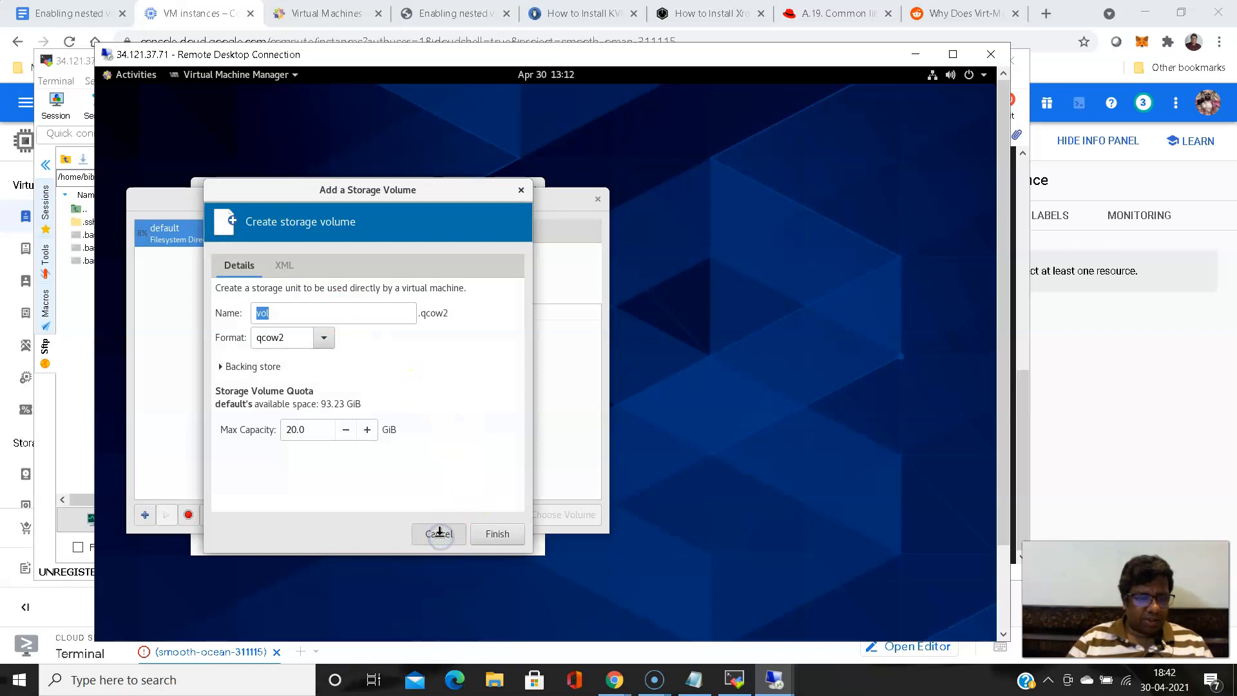
{"action": "left_click", "coordinate": [178, 240]}
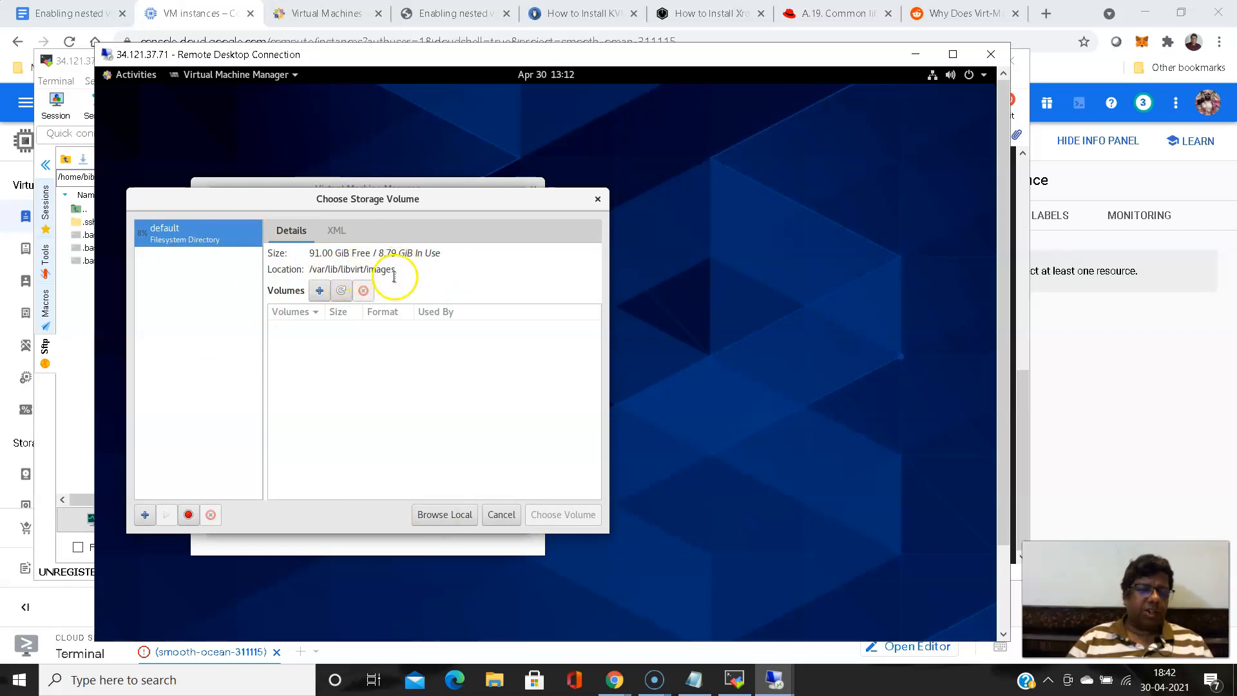
{"action": "left_click", "coordinate": [465, 520]}
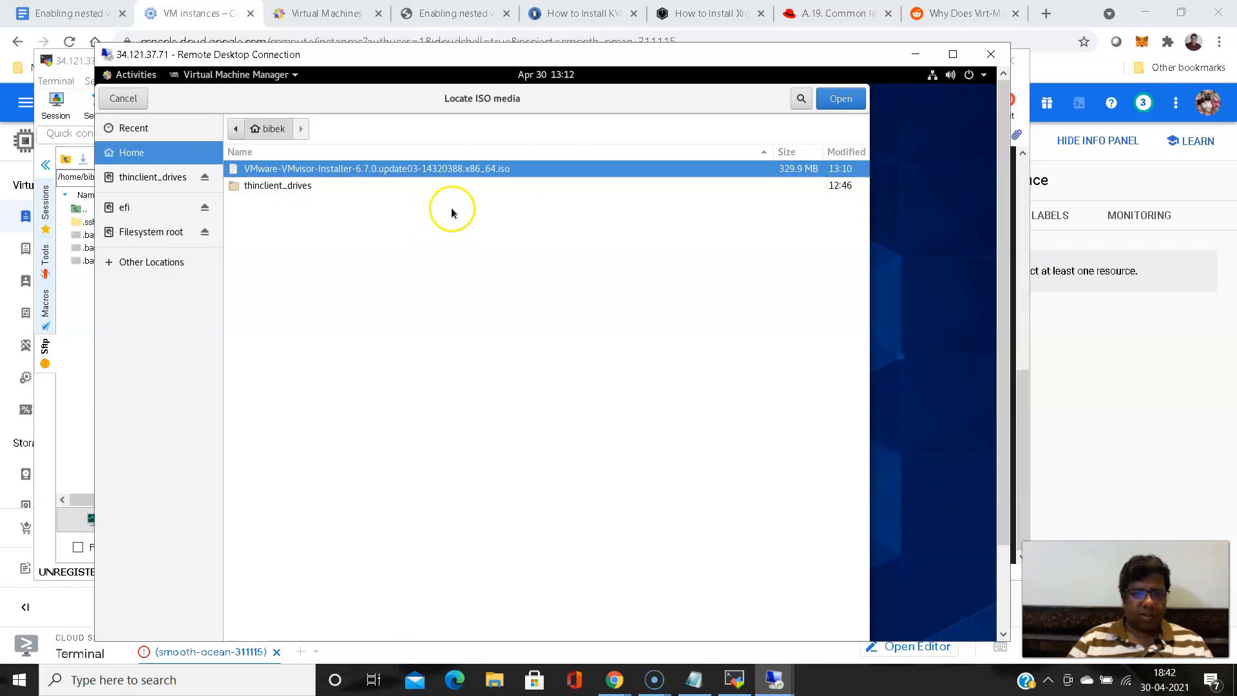
{"action": "left_click", "coordinate": [320, 189]}
{"action": "left_click", "coordinate": [364, 168]}
{"action": "left_click", "coordinate": [843, 100]}
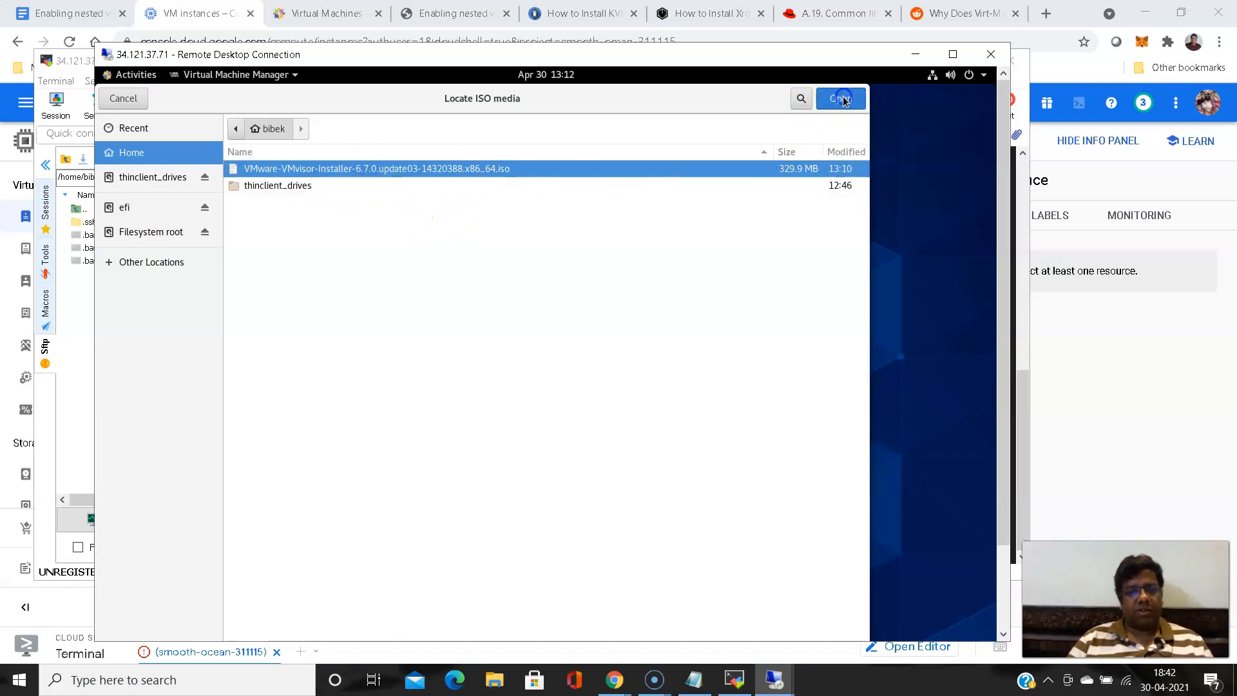
{"action": "left_click", "coordinate": [669, 260]}
{"action": "left_click", "coordinate": [634, 317]}
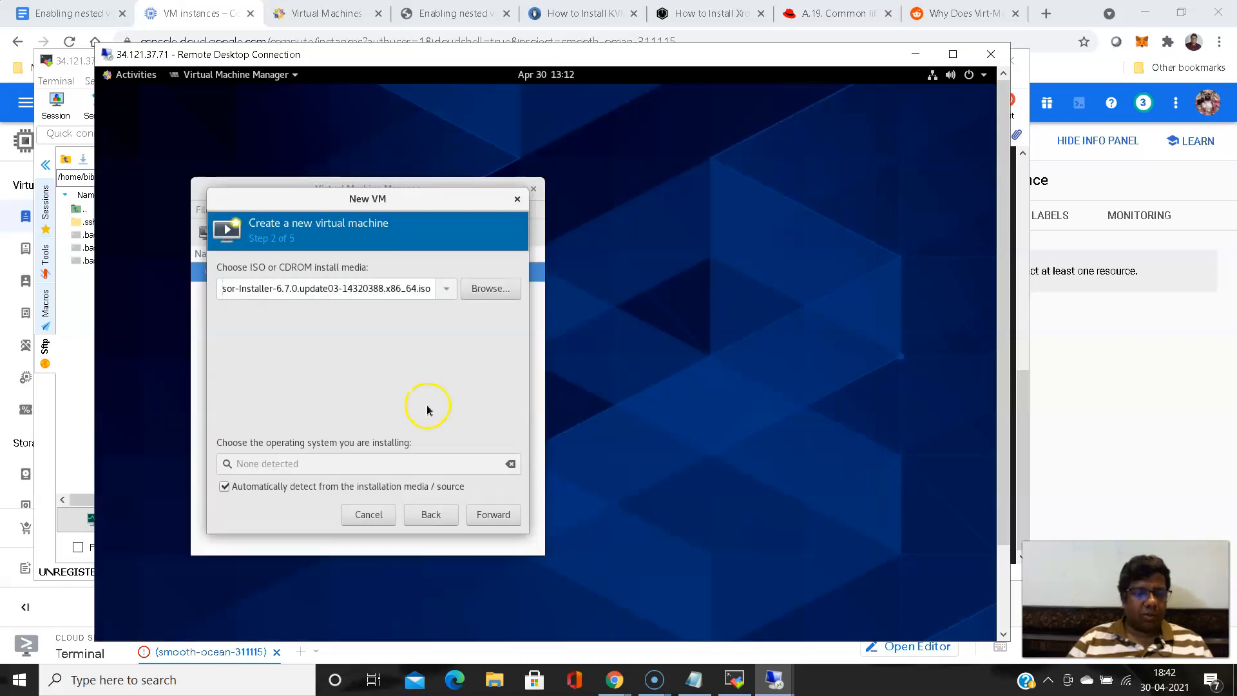
- Try to continue with automatic OS detection turned off and Generic default as the operating system, and cancel the new virtual machine
{"action": "left_click", "coordinate": [488, 516]}
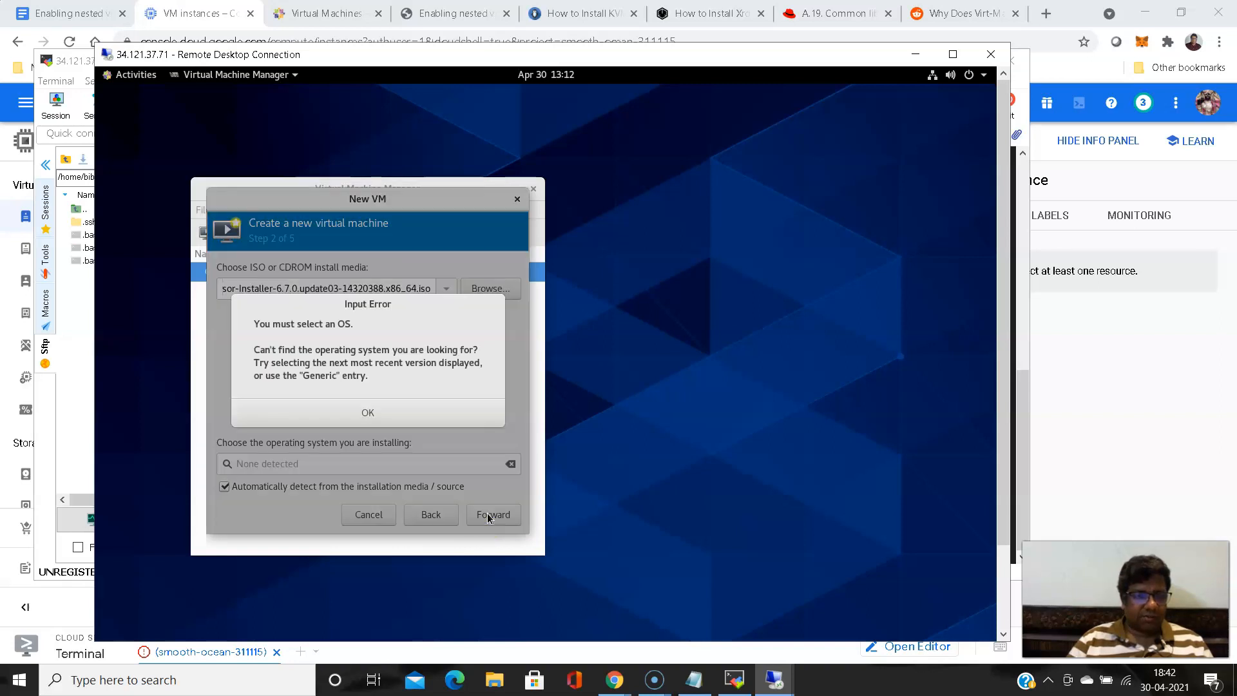
{"action": "left_click", "coordinate": [366, 413]}
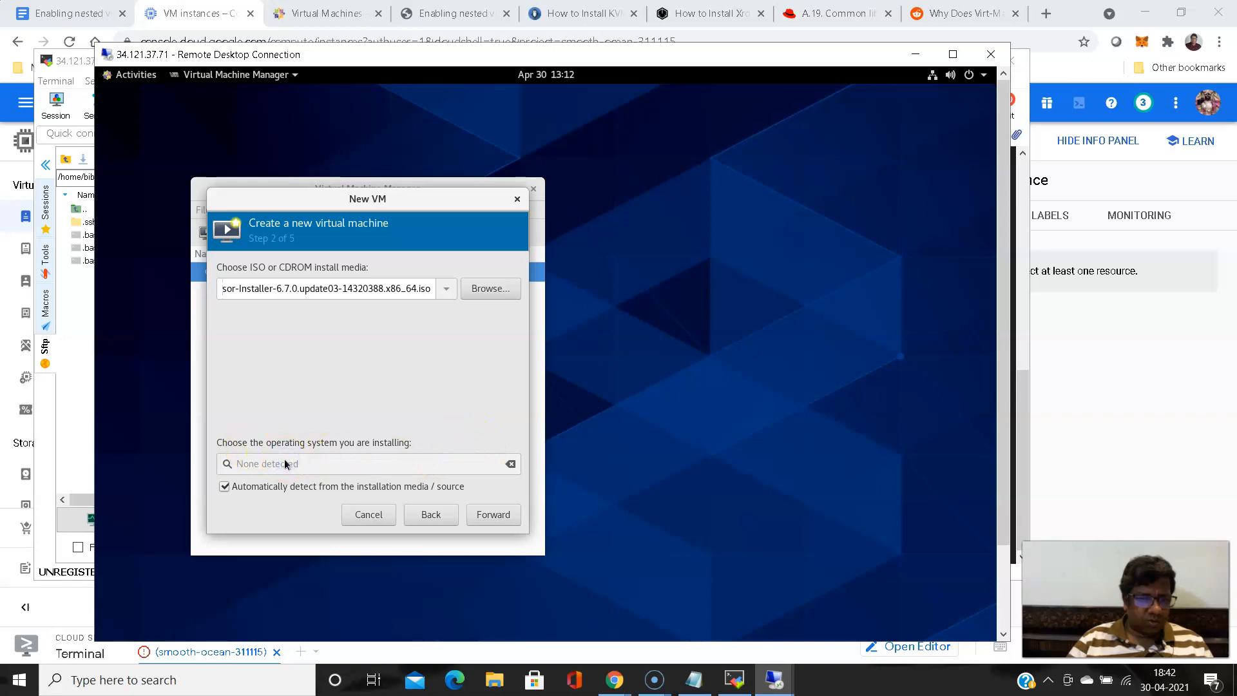
{"action": "left_click", "coordinate": [225, 487]}
{"action": "left_click", "coordinate": [366, 459]}
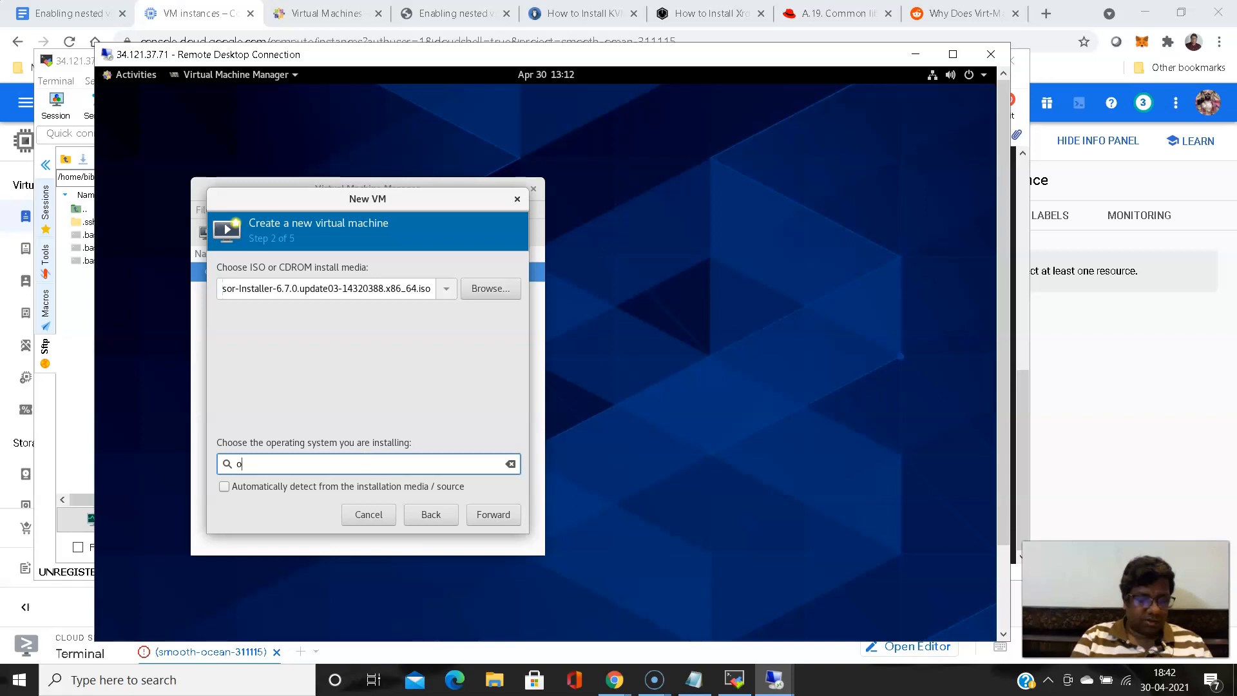
{"action": "type", "text": "other"}
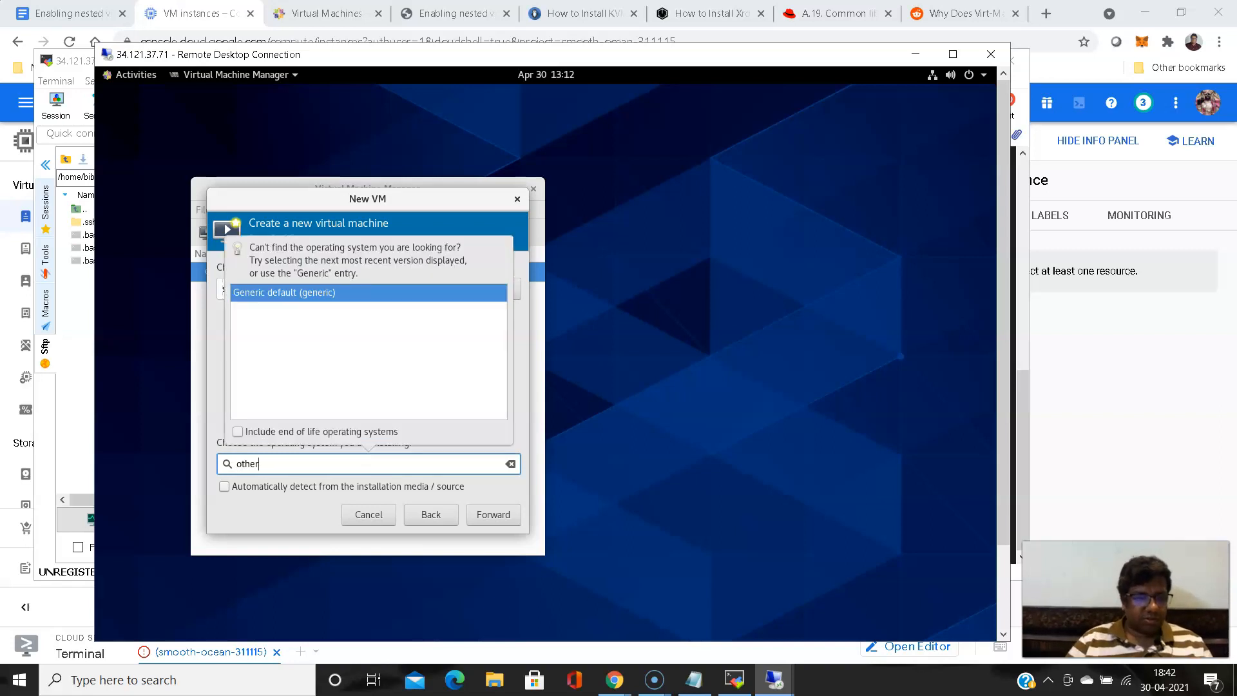
{"action": "left_click", "coordinate": [324, 292]}
{"action": "left_click", "coordinate": [493, 520]}
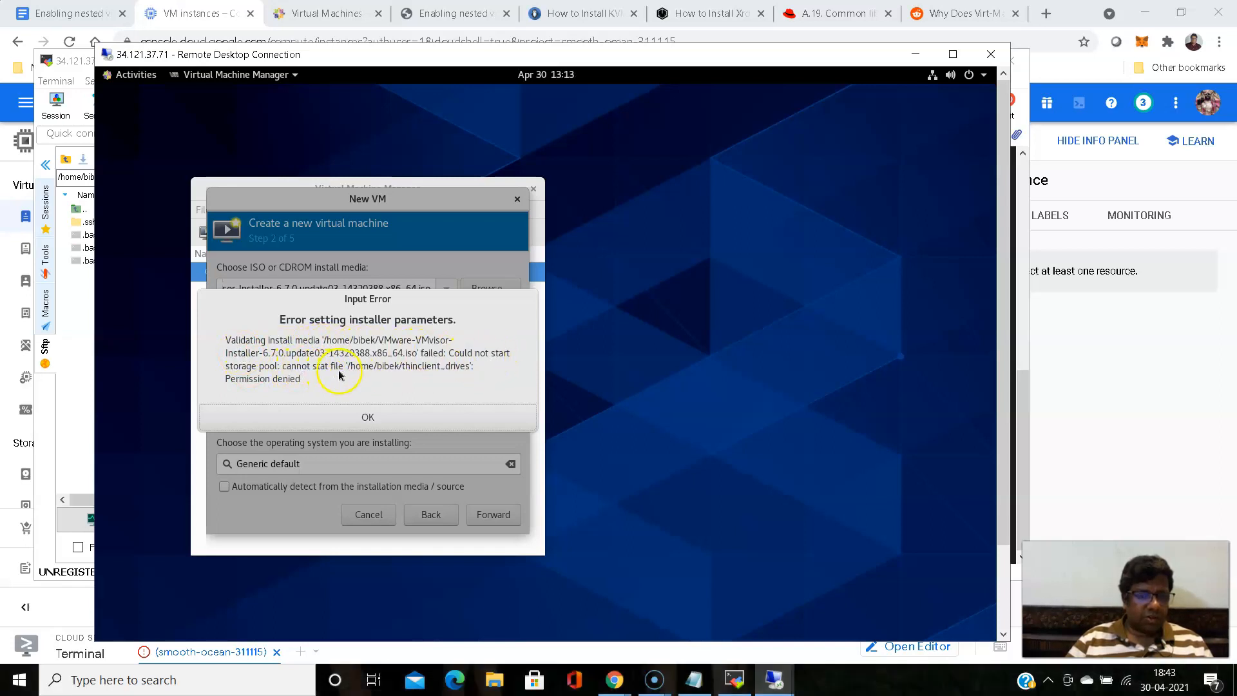
{"action": "left_click", "coordinate": [348, 425]}
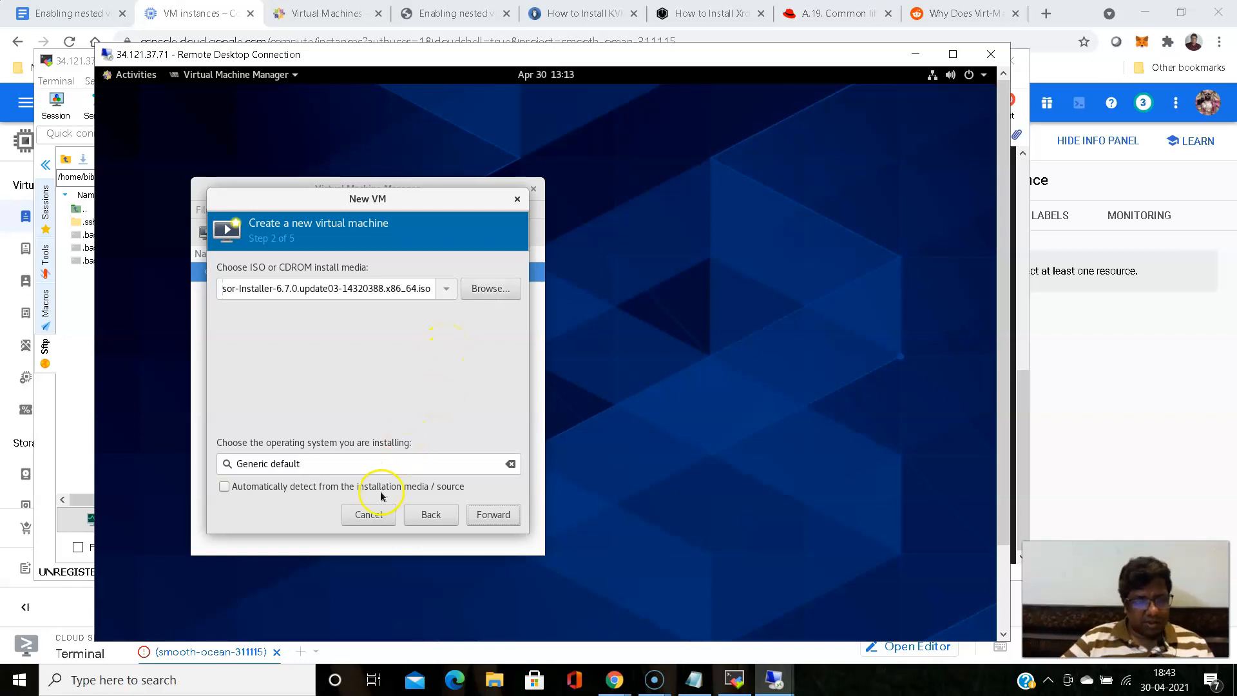
{"action": "left_click", "coordinate": [368, 513]}
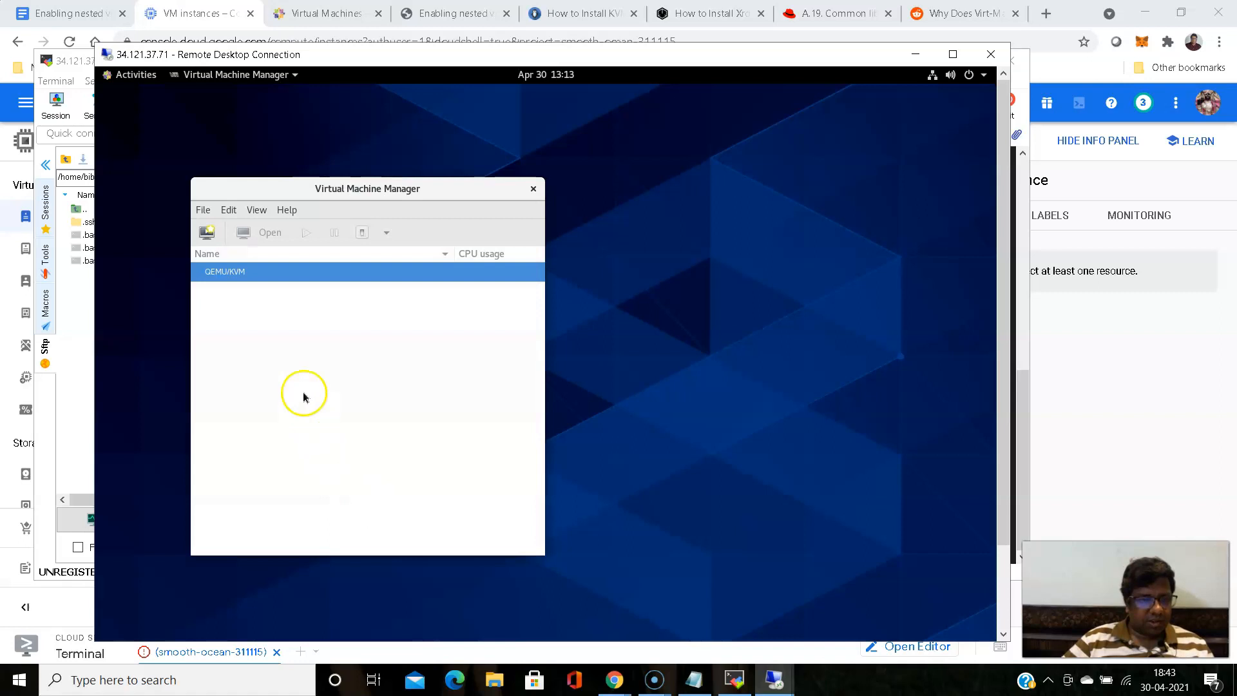
- View the overview in the QEMU/KVM connection details and close them
{"action": "left_click", "coordinate": [203, 210]}
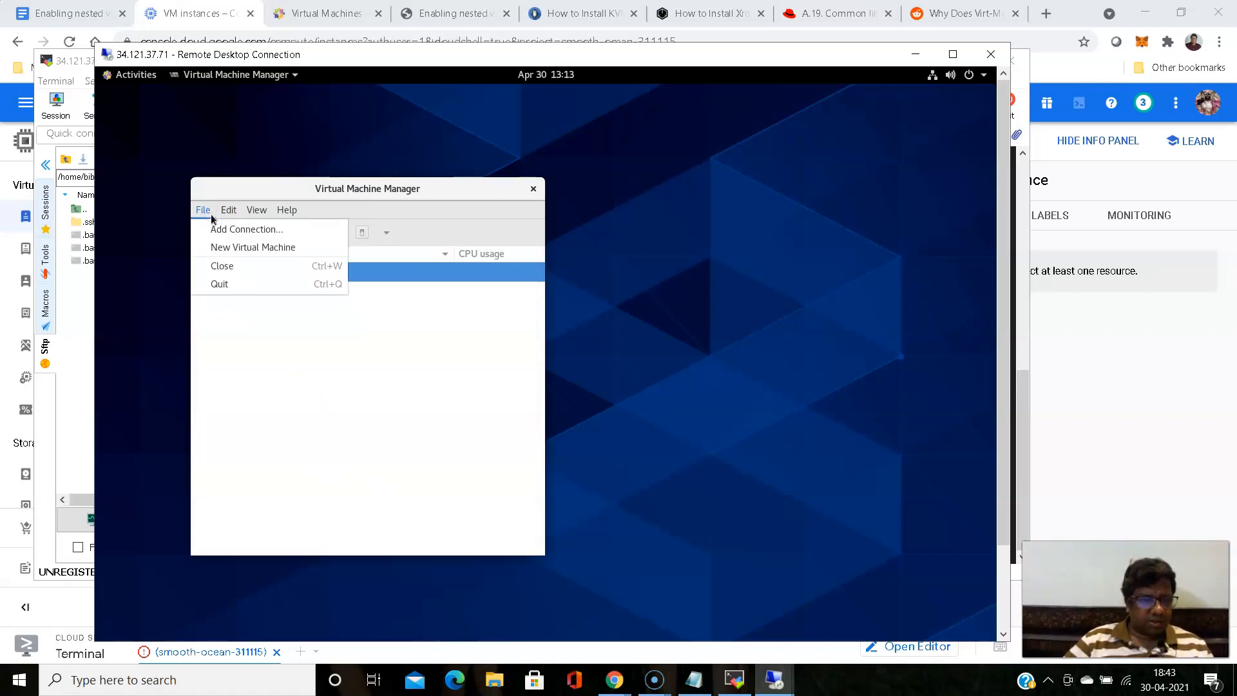
{"action": "left_click", "coordinate": [356, 383]}
{"action": "left_click", "coordinate": [305, 357]}
{"action": "left_click", "coordinate": [236, 274]}
{"action": "right_click", "coordinate": [236, 275]}
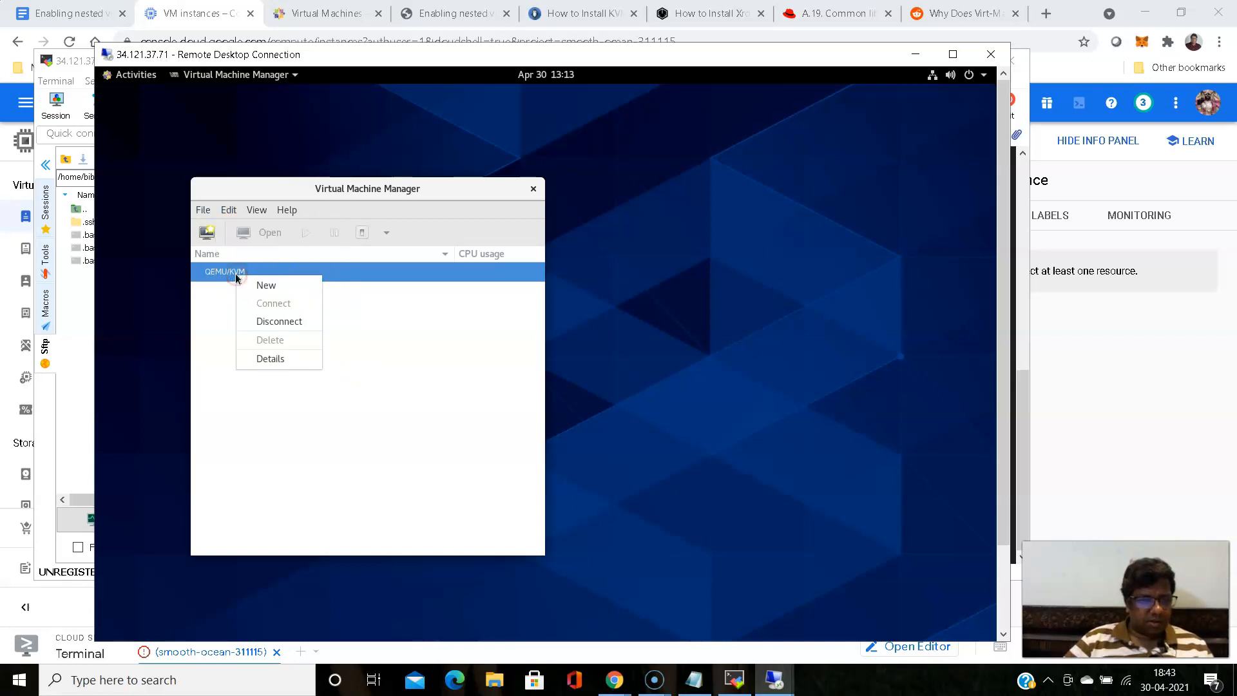
{"action": "left_click", "coordinate": [275, 359]}
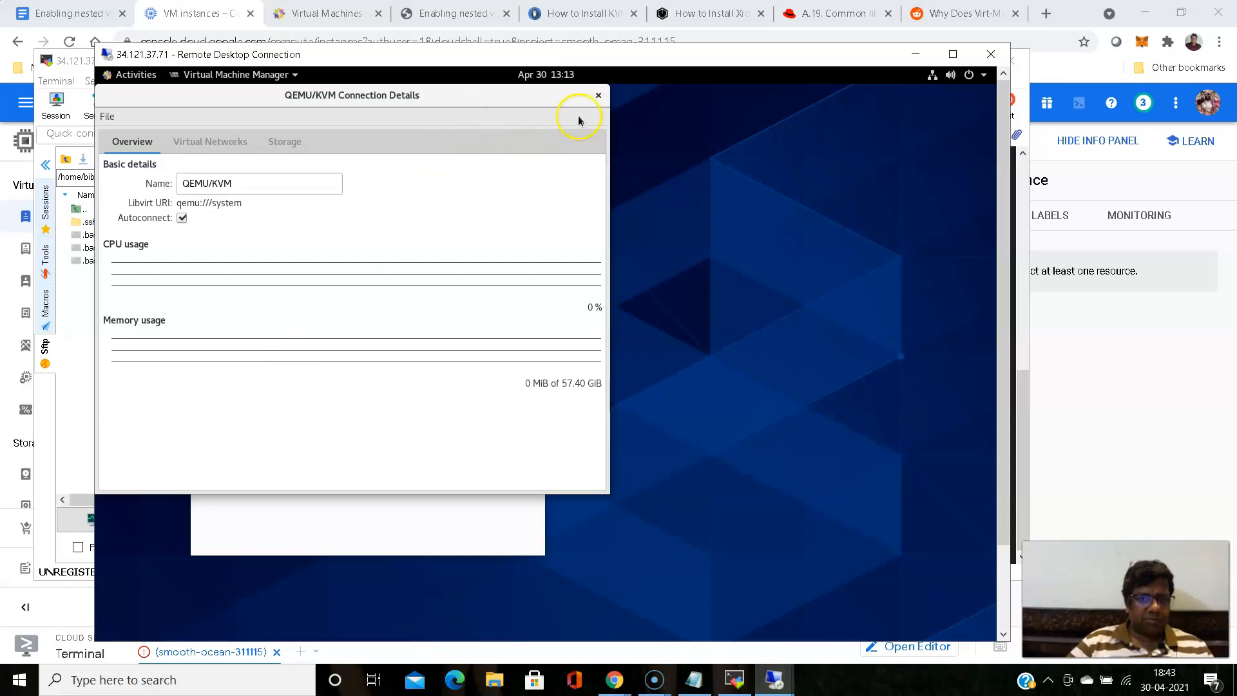
{"action": "left_click", "coordinate": [598, 98]}
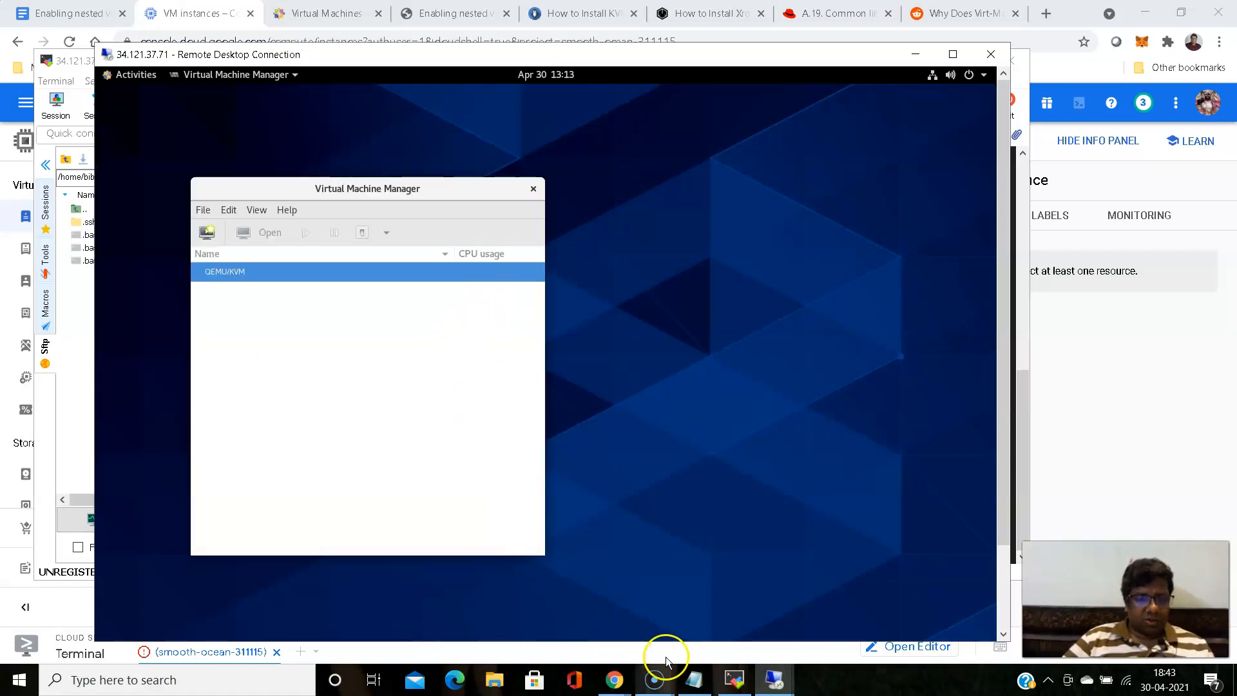
- Switch to Chrome and duplicate the browser tab of the "Enabling nested virtualization for VM instances" document
{"action": "mouse_move", "coordinate": [624, 691]}
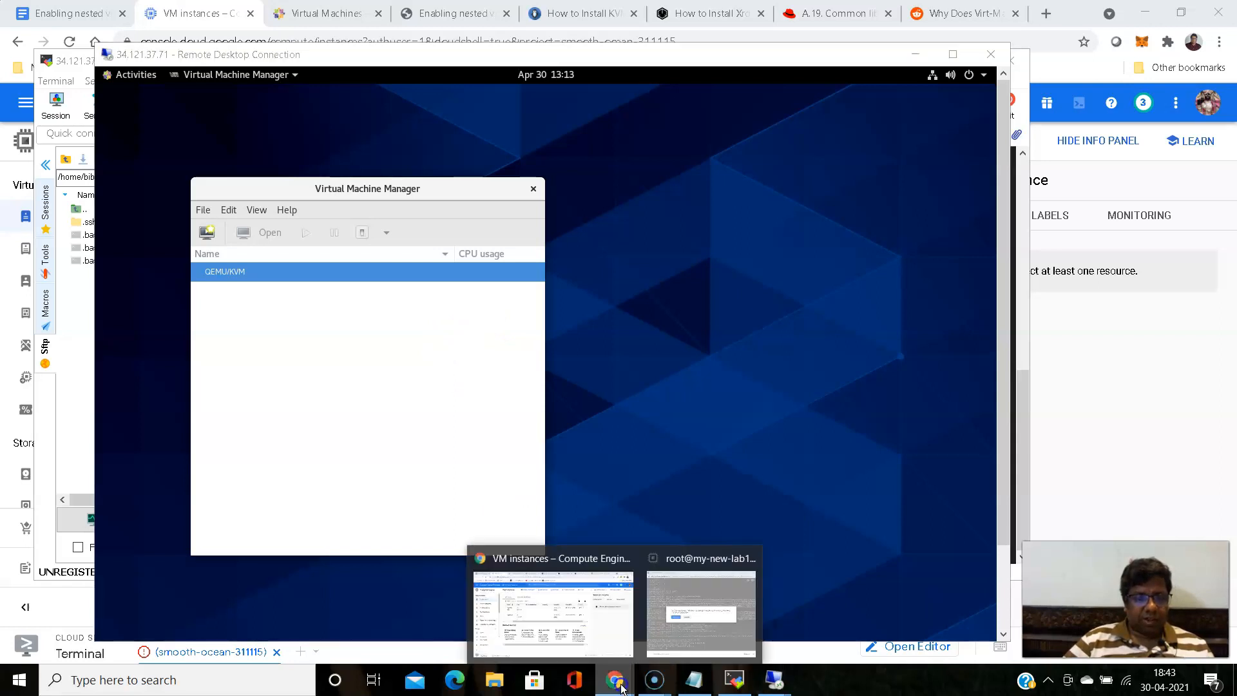
{"action": "left_click", "coordinate": [620, 566]}
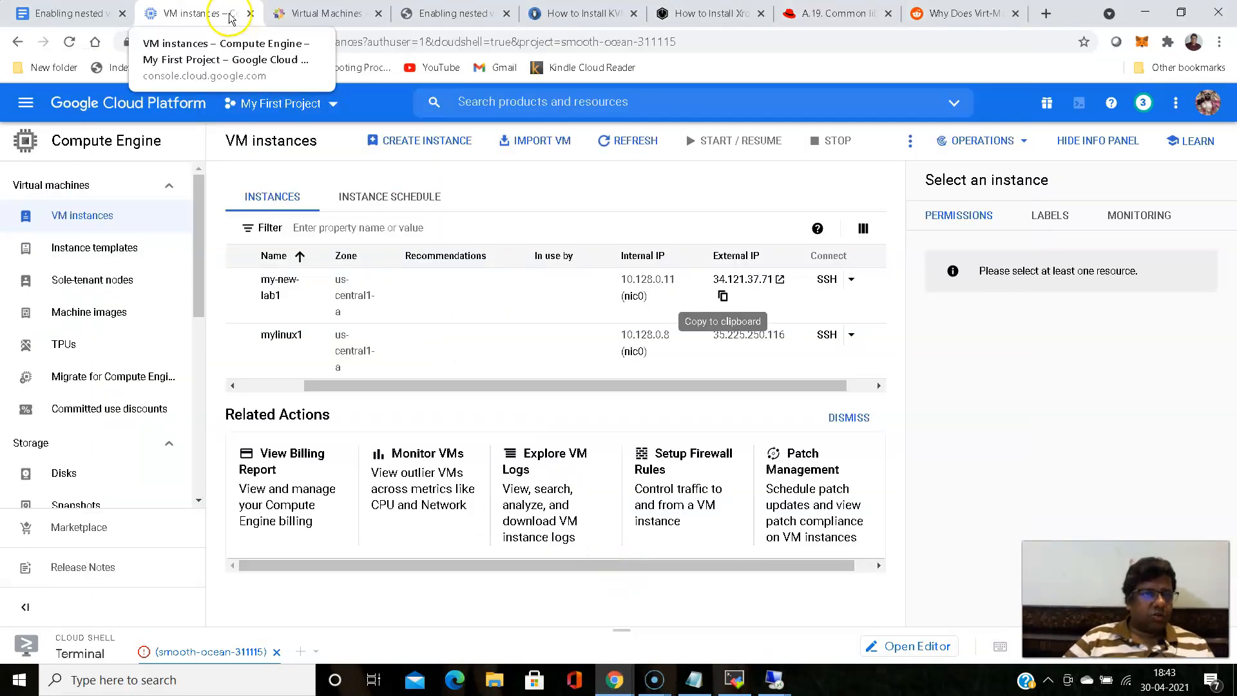
{"action": "left_click", "coordinate": [92, 13]}
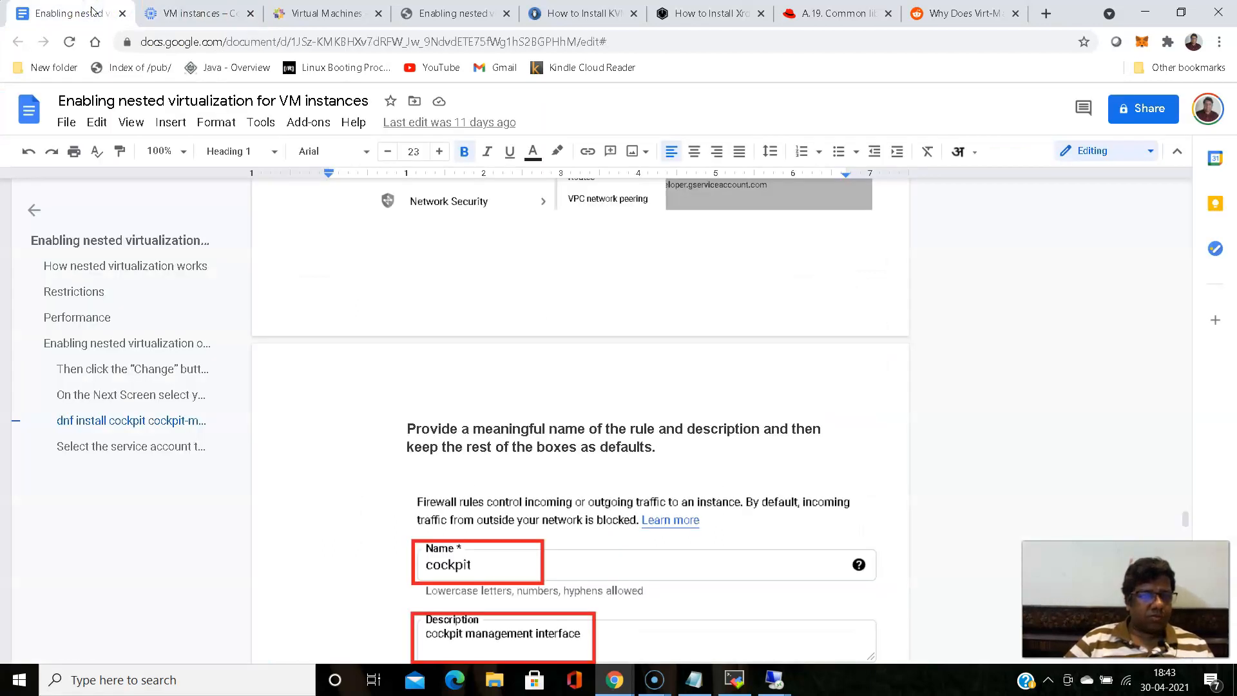
{"action": "right_click", "coordinate": [73, 12]}
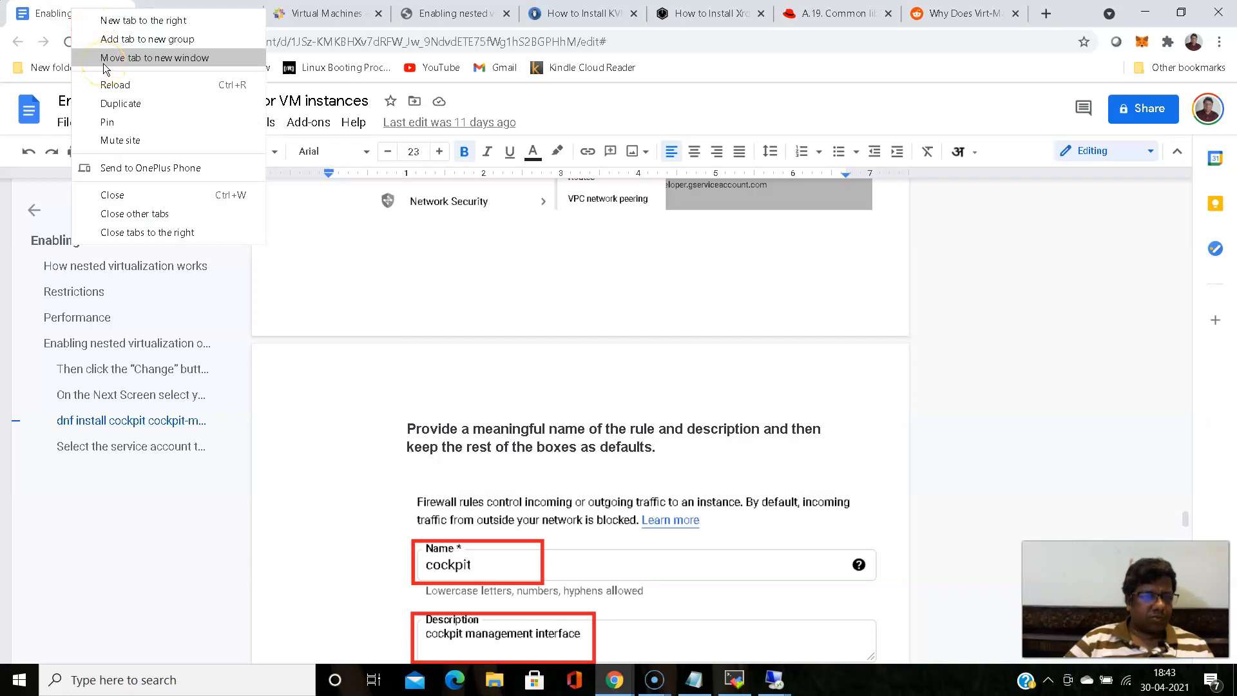
{"action": "left_click", "coordinate": [127, 105]}
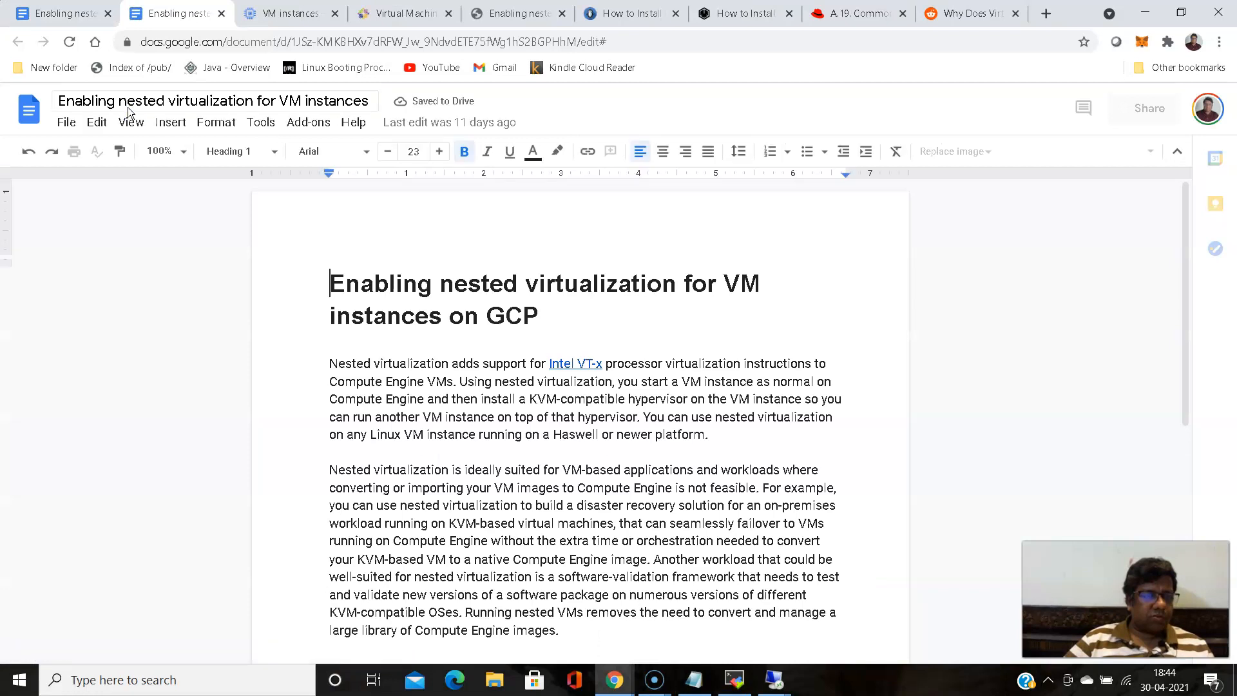
- Open the document "Install VMWare VSphere 6" from the MyArticles folder in My Drive
{"action": "left_click", "coordinate": [64, 122]}
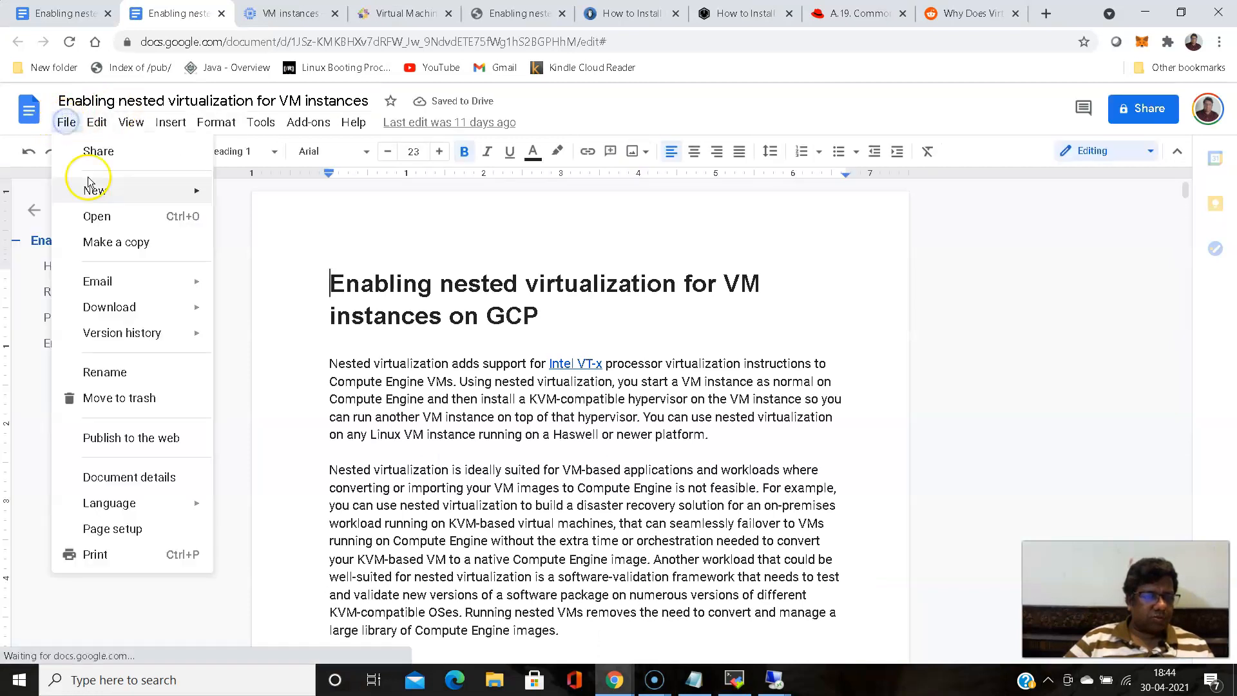
{"action": "left_click", "coordinate": [103, 216]}
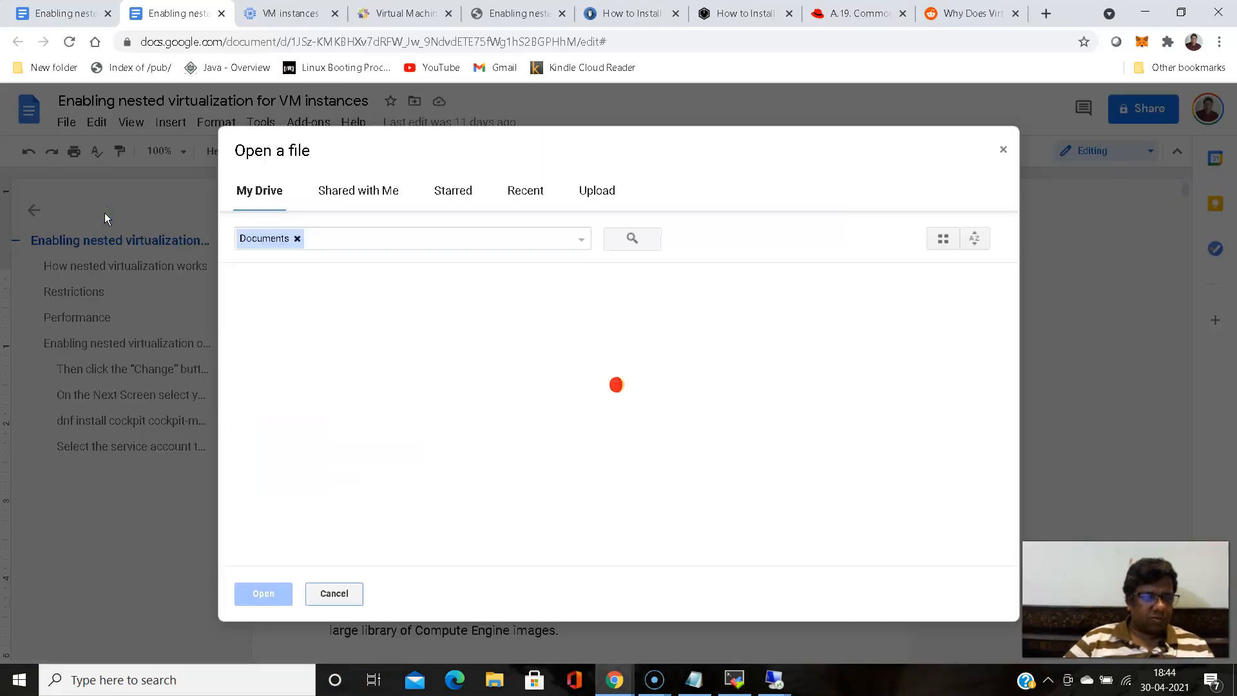
{"action": "double_click", "coordinate": [307, 314]}
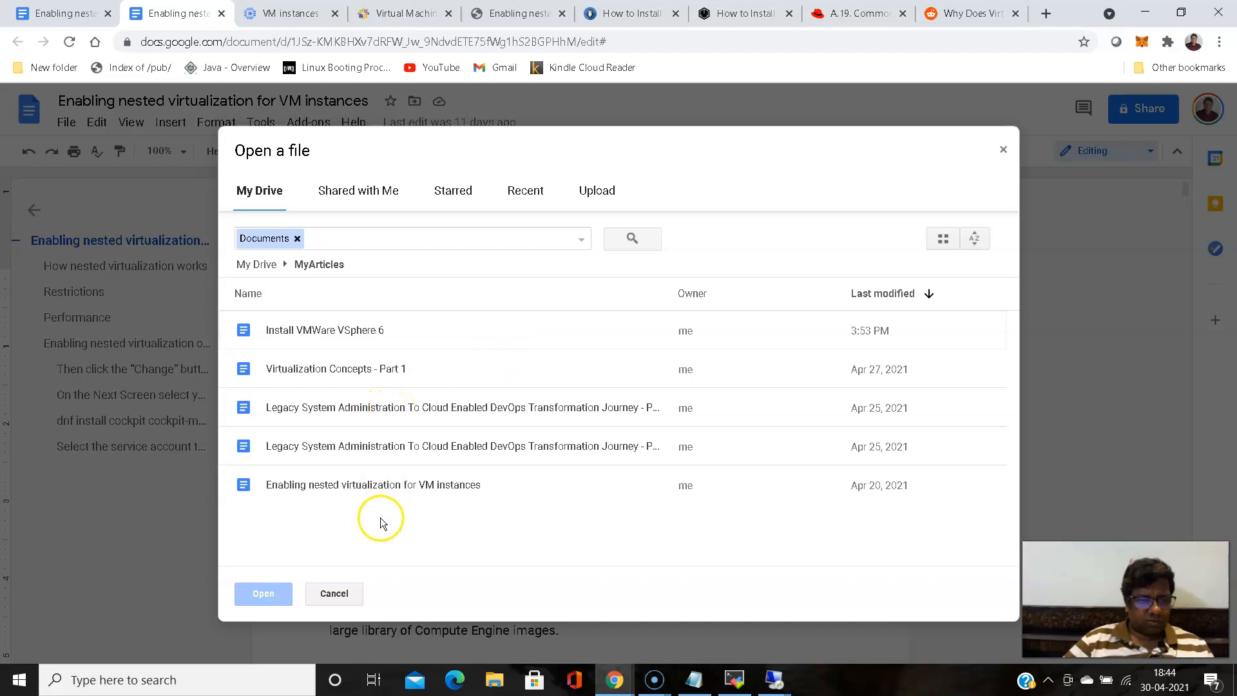
{"action": "left_click", "coordinate": [352, 330]}
{"action": "double_click", "coordinate": [352, 330]}
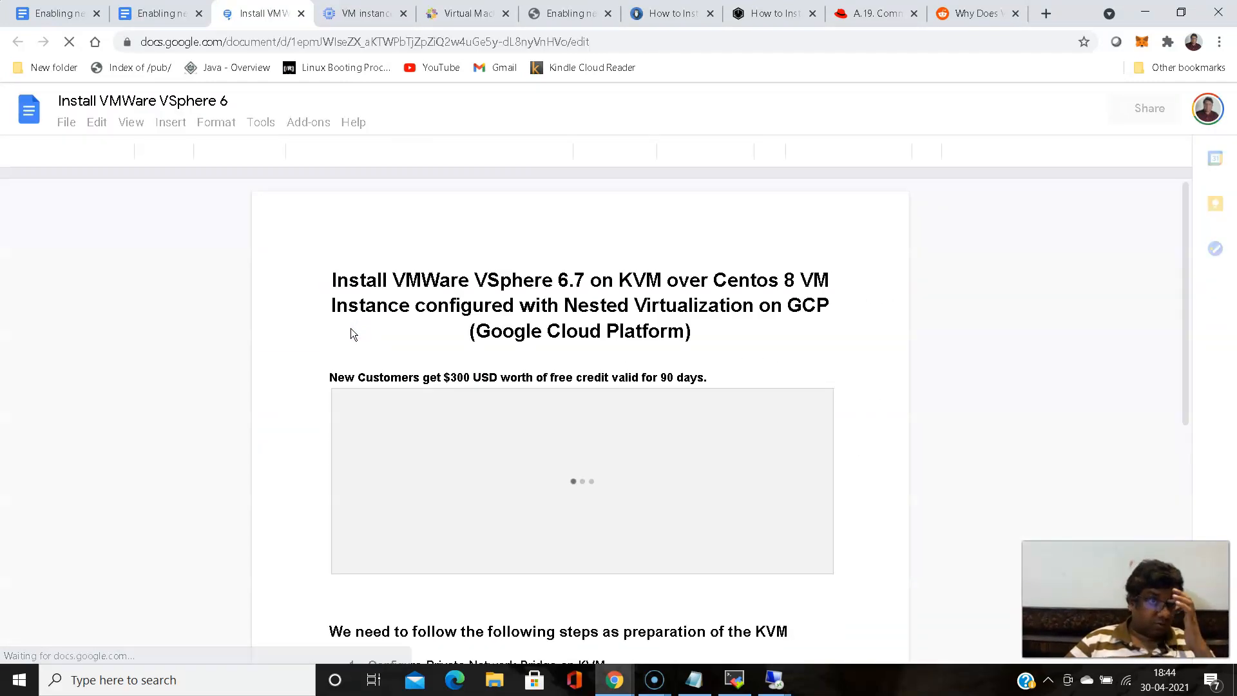
- Copy the qemu-img create command for esxi67-1.img from the article's section on installing VMware ESXi 6.7 over KVM
{"action": "scroll", "coordinate": [354, 329], "scroll_direction": "down", "scroll_amount": 5}
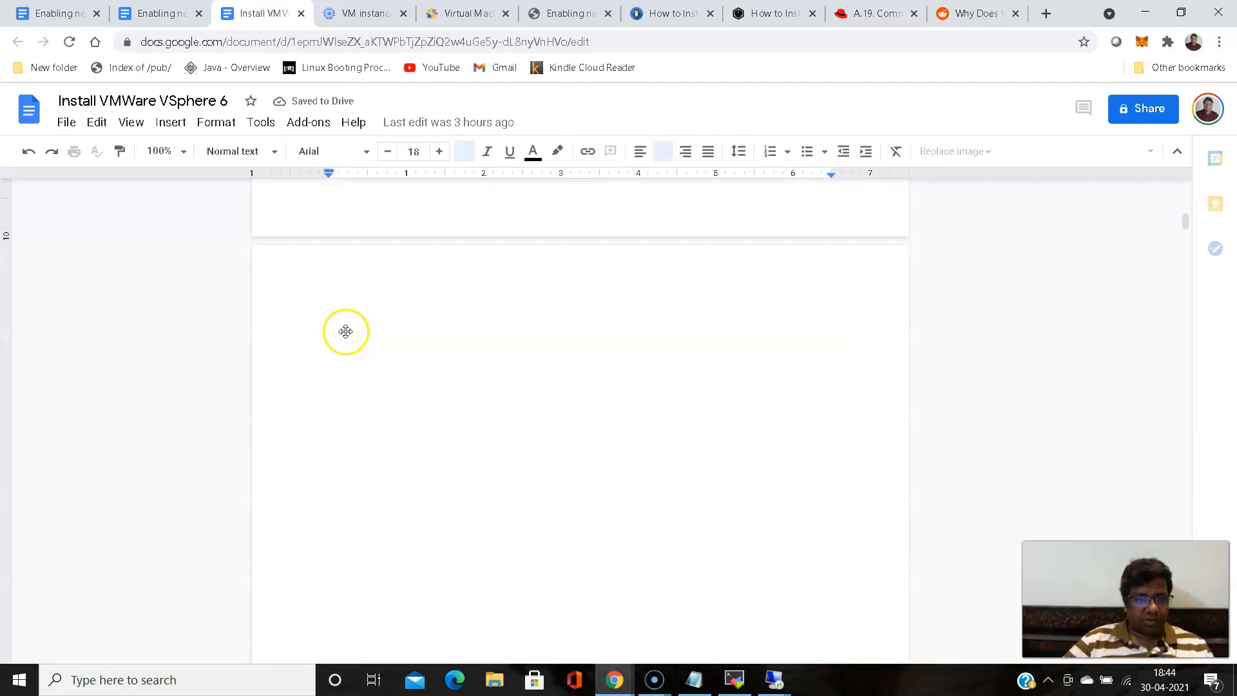
{"action": "scroll", "coordinate": [324, 341], "scroll_direction": "down", "scroll_amount": 15}
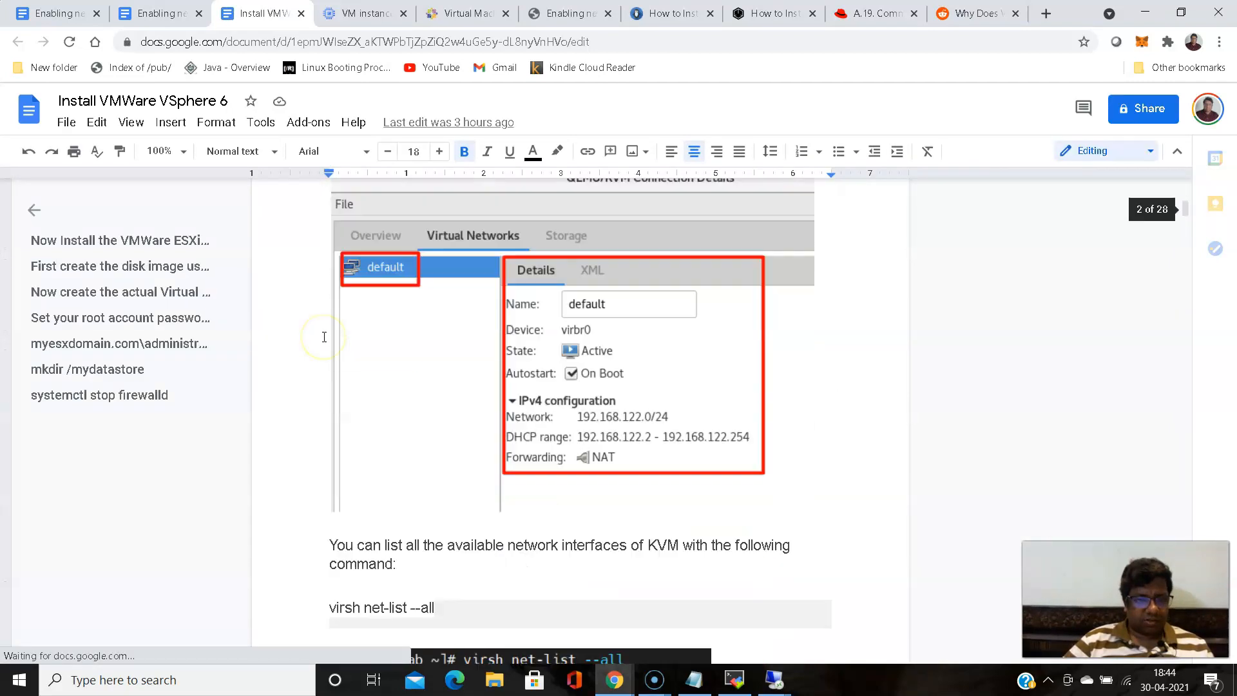
{"action": "scroll", "coordinate": [324, 337], "scroll_direction": "down", "scroll_amount": 15}
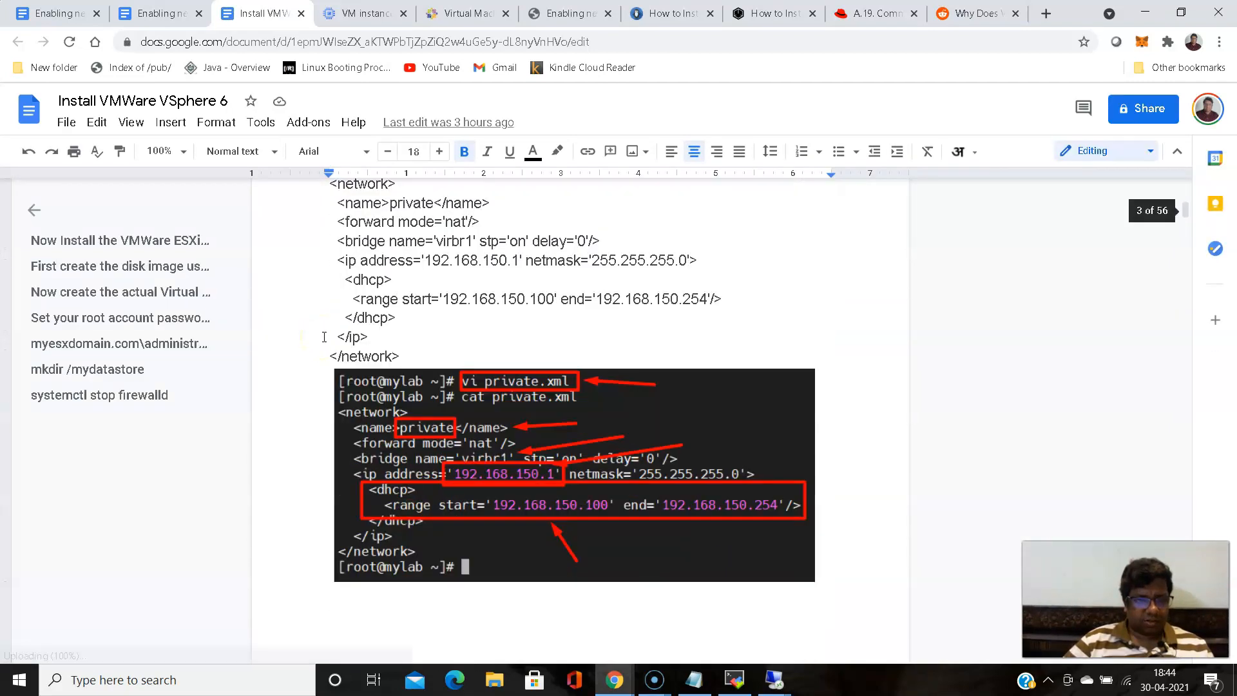
{"action": "scroll", "coordinate": [325, 337], "scroll_direction": "up", "scroll_amount": 3}
{"action": "scroll", "coordinate": [325, 337], "scroll_direction": "up", "scroll_amount": 3}
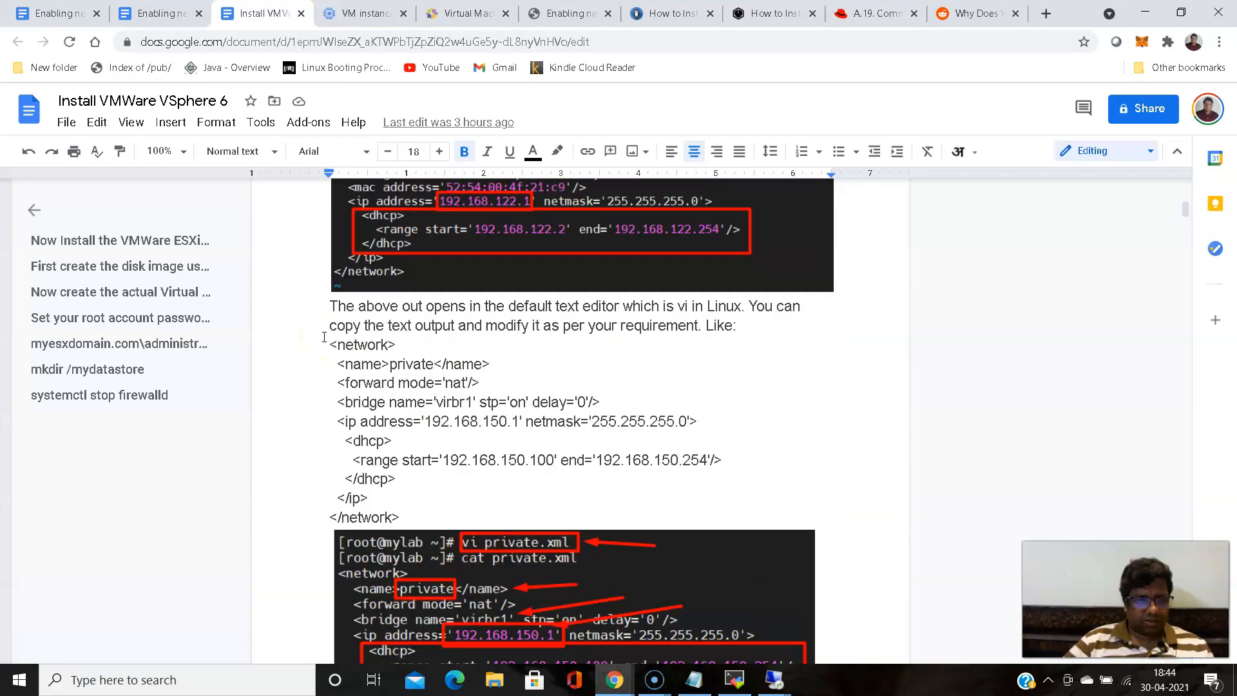
{"action": "scroll", "coordinate": [324, 337], "scroll_direction": "down", "scroll_amount": 15}
{"action": "scroll", "coordinate": [324, 337], "scroll_direction": "down", "scroll_amount": 15}
{"action": "scroll", "coordinate": [325, 337], "scroll_direction": "down", "scroll_amount": 10}
{"action": "scroll", "coordinate": [325, 337], "scroll_direction": "up", "scroll_amount": 4}
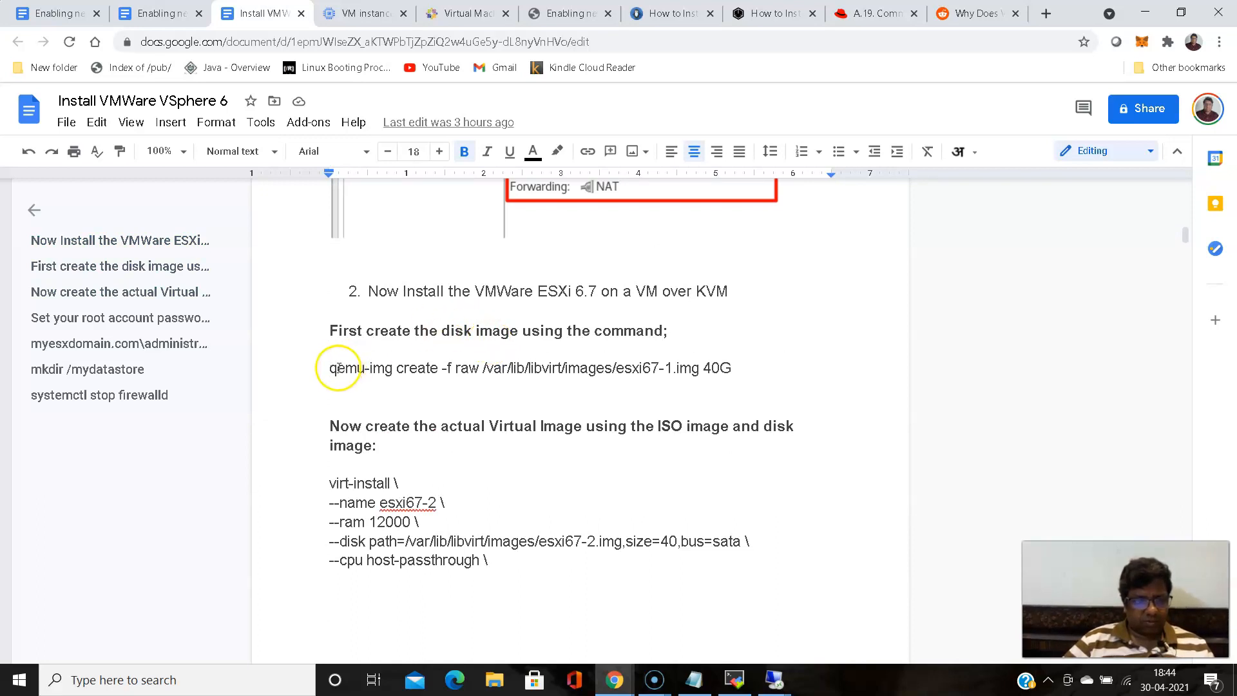
{"action": "left_click_drag", "start_coordinate": [329, 368], "coordinate": [742, 375]}
{"action": "right_click", "coordinate": [728, 368]}
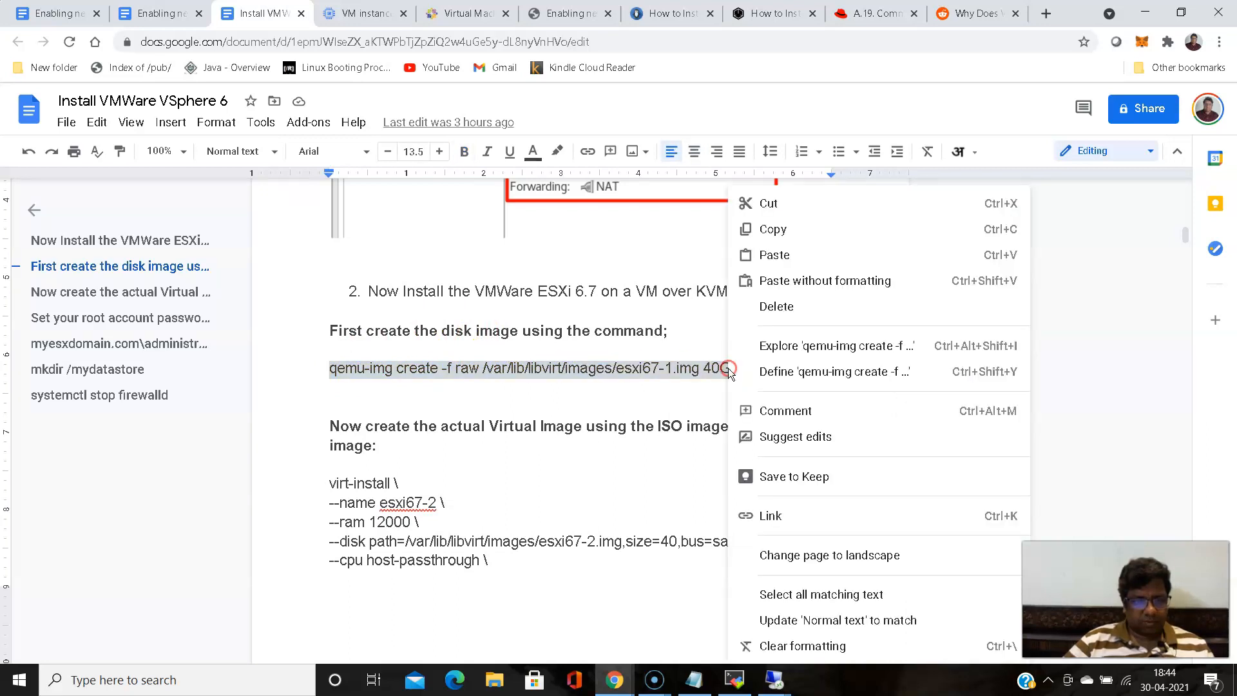
{"action": "left_click", "coordinate": [775, 230]}
- Switch to Notepad and paste the qemu-img command below the cockpit.socket commands in session-notes.txt
{"action": "left_click", "coordinate": [694, 680]}
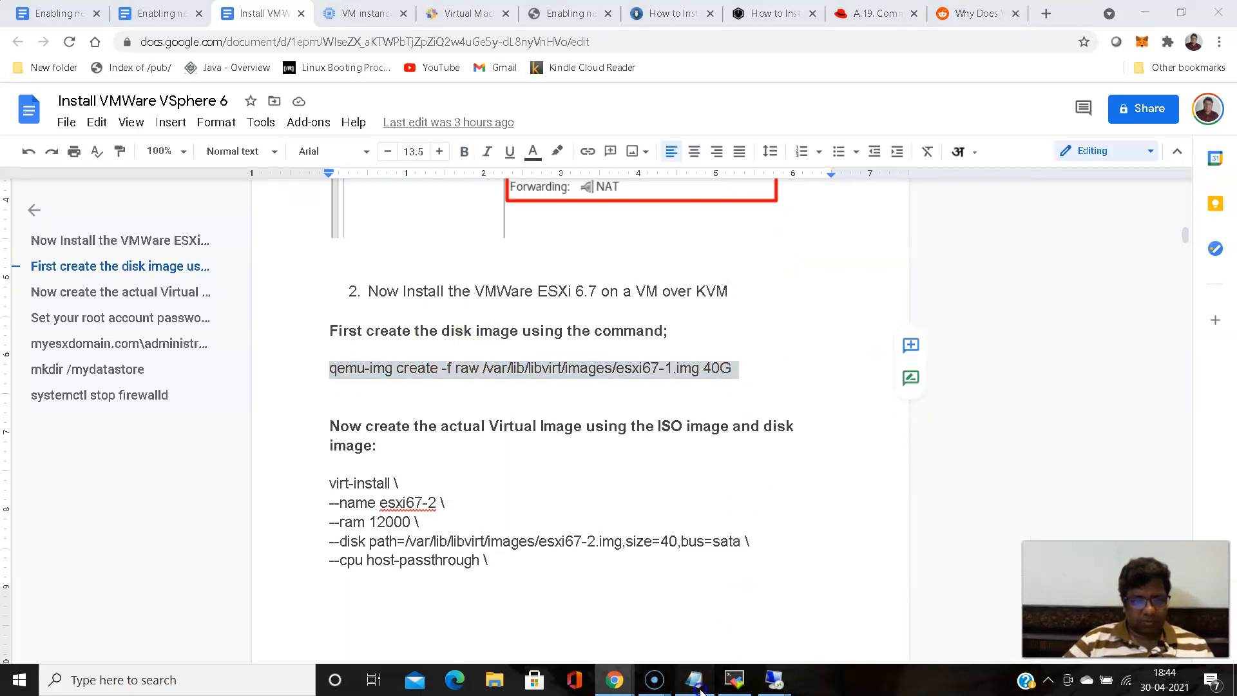
{"action": "left_click", "coordinate": [408, 279]}
{"action": "key", "text": "Return"}
{"action": "type", "text": "\\"}
{"action": "key", "text": "Return"}
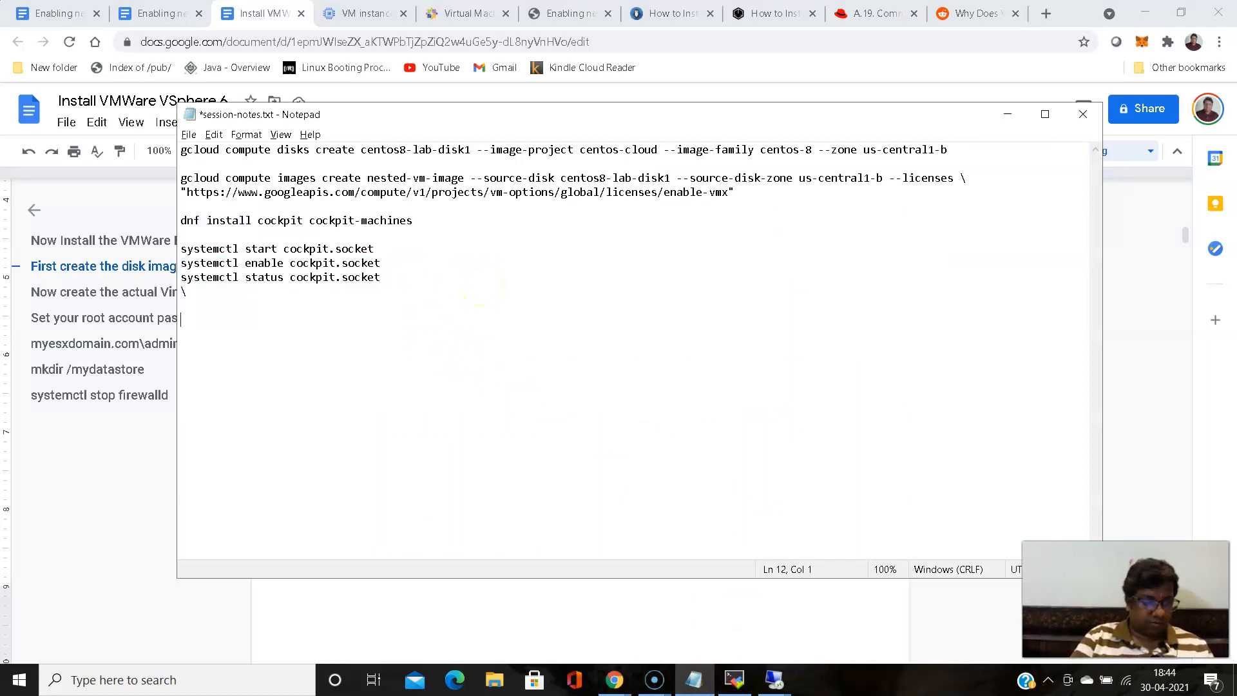
{"action": "key", "text": "ctrl+v"}
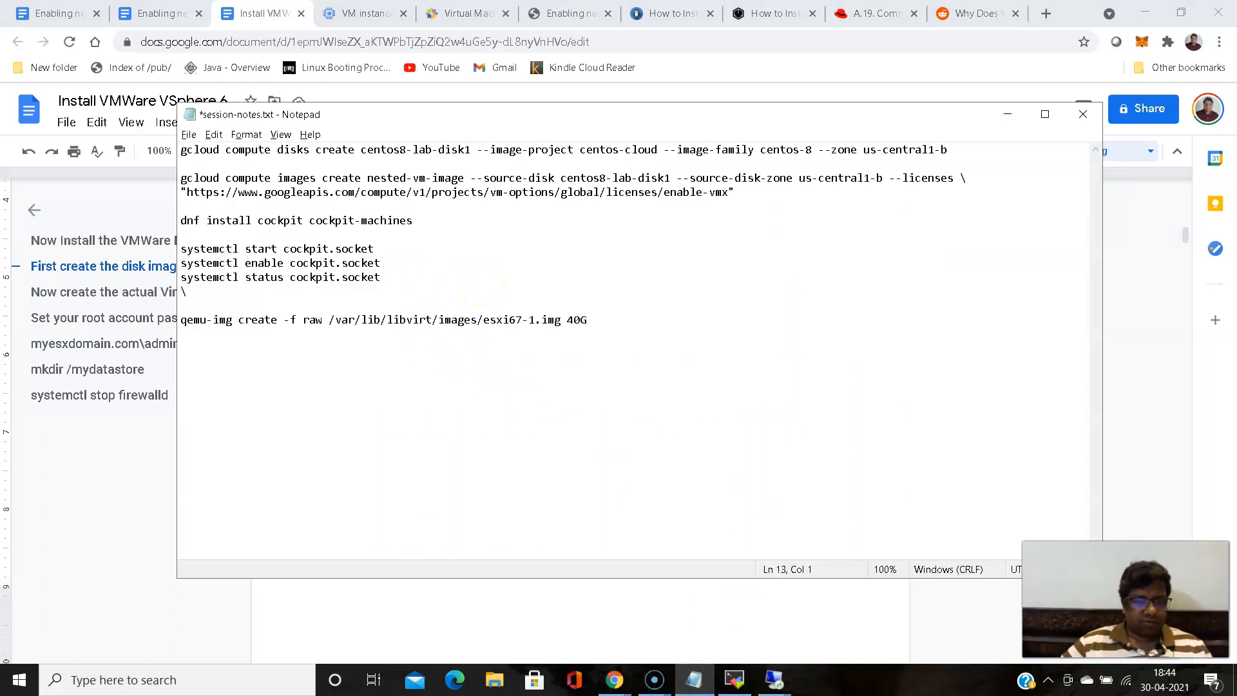
- Copy the article's complete virt-install command, through --machine q35, and paste it below the qemu-img command in session-notes.txt
{"action": "left_click", "coordinate": [694, 680]}
{"action": "left_click", "coordinate": [479, 465]}
{"action": "scroll", "coordinate": [451, 412], "scroll_direction": "down", "scroll_amount": 4}
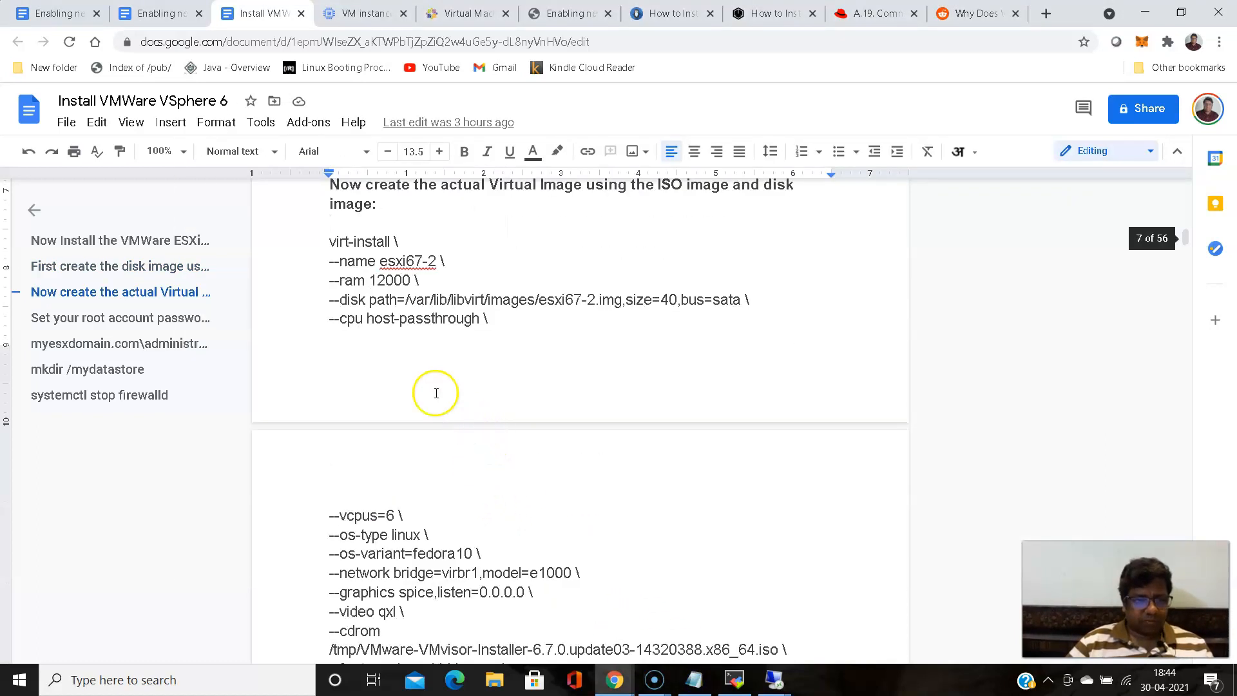
{"action": "left_click_drag", "start_coordinate": [326, 236], "coordinate": [485, 444]}
{"action": "scroll", "coordinate": [472, 384], "scroll_direction": "down", "scroll_amount": 4}
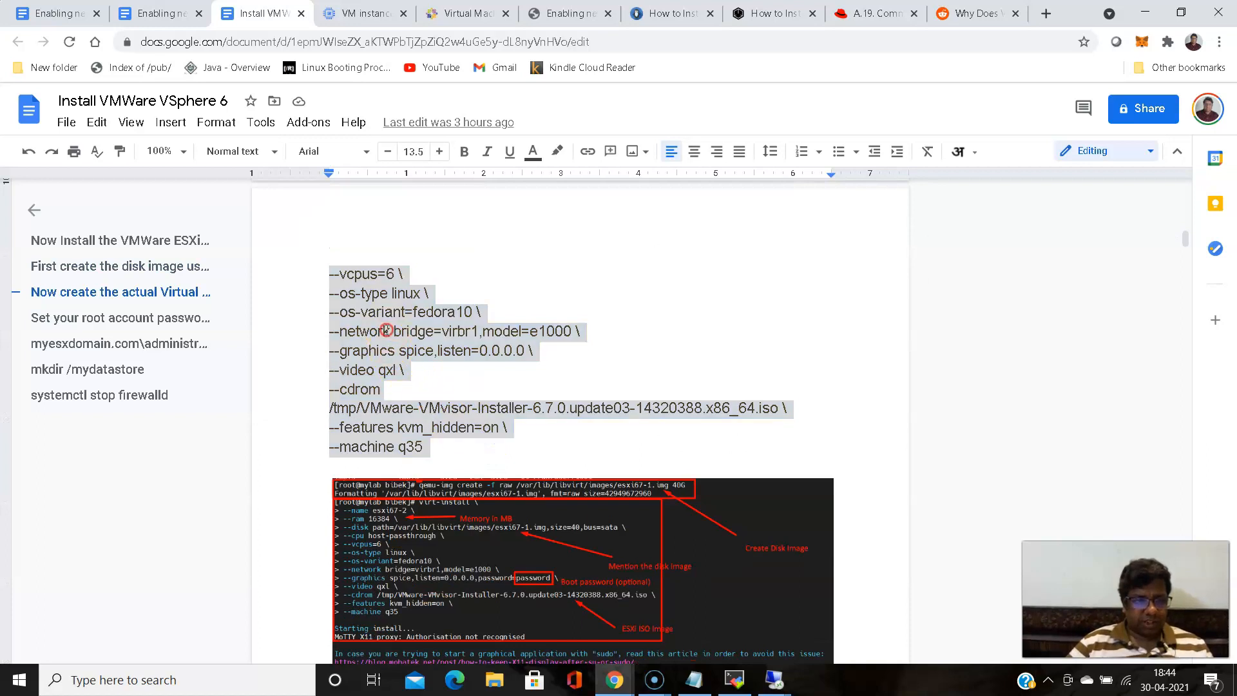
{"action": "right_click", "coordinate": [386, 445]}
{"action": "left_click", "coordinate": [449, 225]}
{"action": "left_click", "coordinate": [708, 685]}
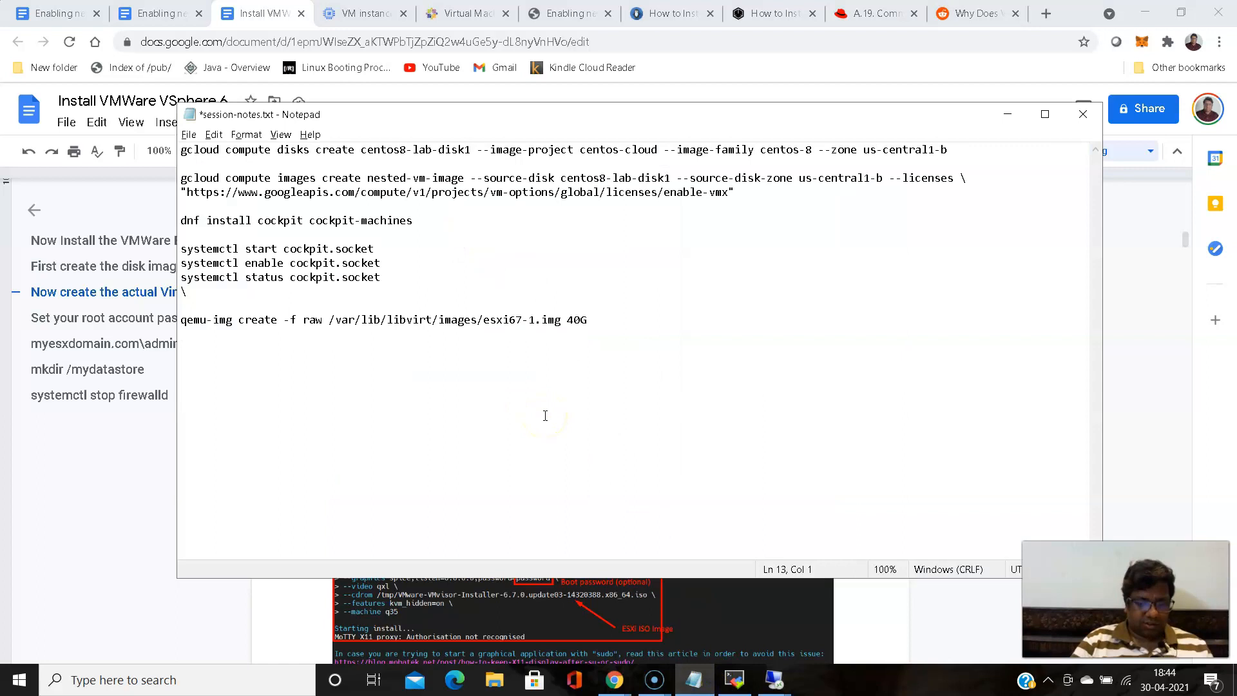
{"action": "key", "text": "ctrl+v"}
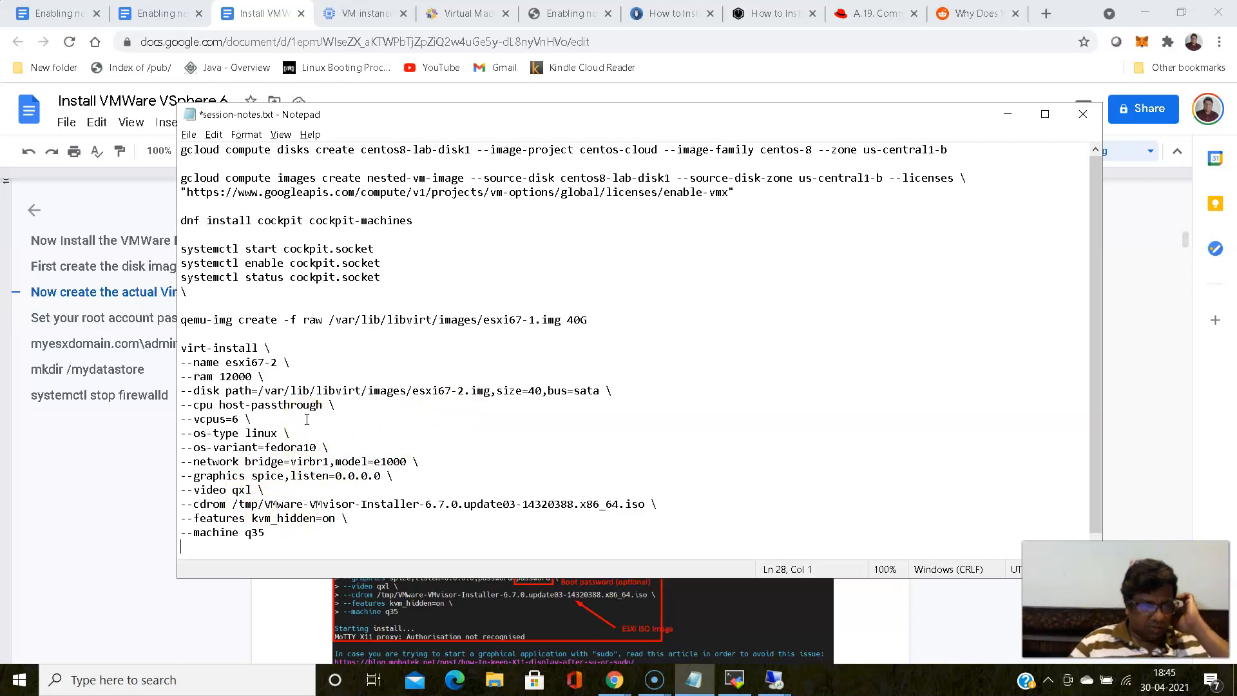
- Set the network bridge in the virt-install command to virbr0
{"action": "left_click", "coordinate": [328, 461]}
{"action": "key", "text": "BackSpace"}
{"action": "type", "text": "0"}
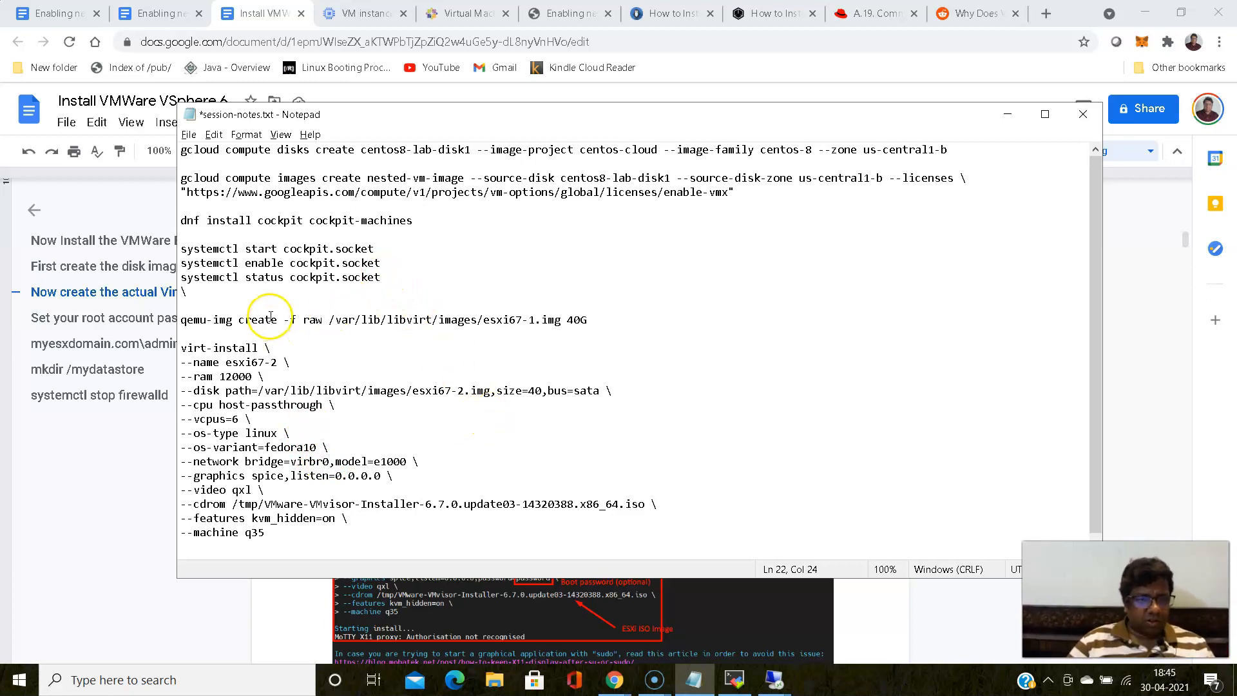
- Copy the qemu-img command from the notes and run it in the MobaXterm terminal to create the 40G raw image esxi67-1.img
{"action": "left_click_drag", "start_coordinate": [180, 320], "coordinate": [588, 317]}
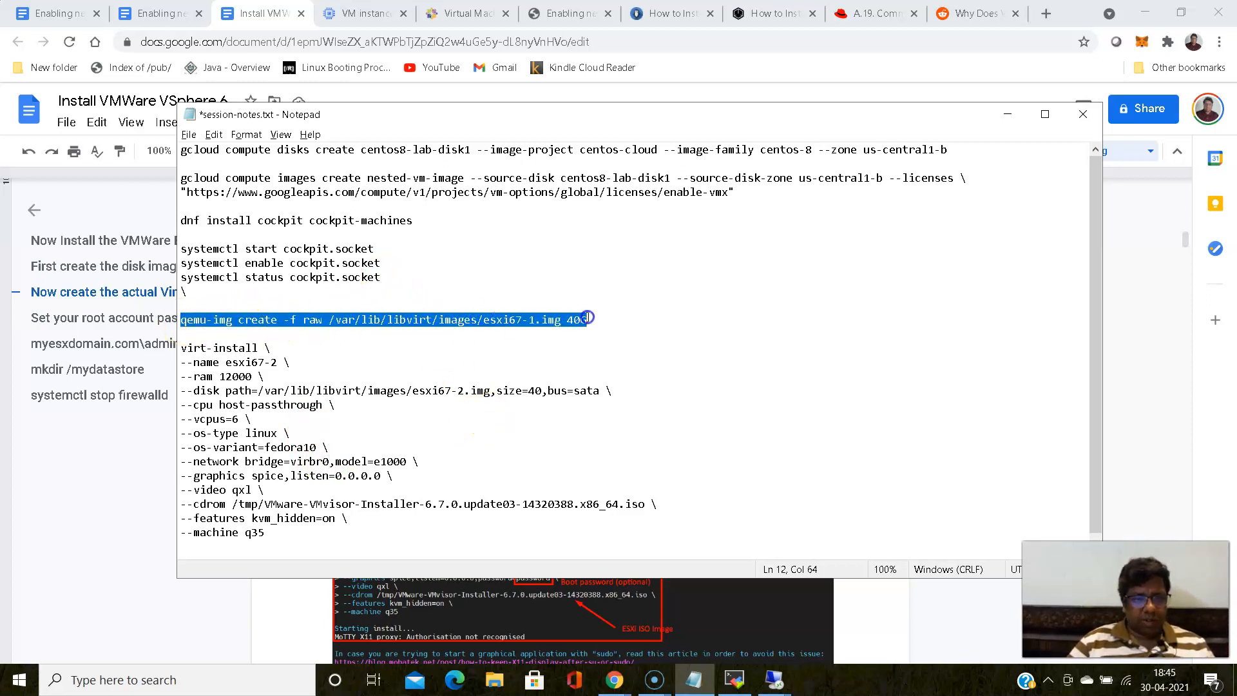
{"action": "right_click", "coordinate": [587, 317]}
{"action": "left_click", "coordinate": [640, 354]}
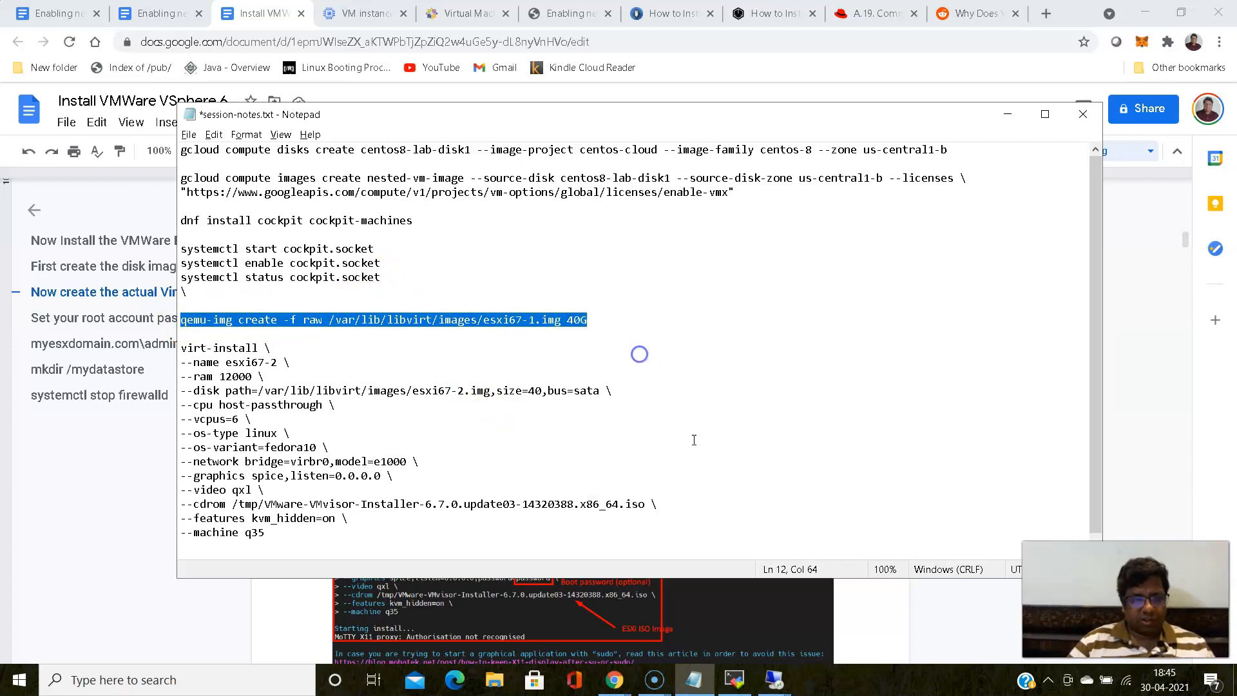
{"action": "left_click", "coordinate": [734, 680]}
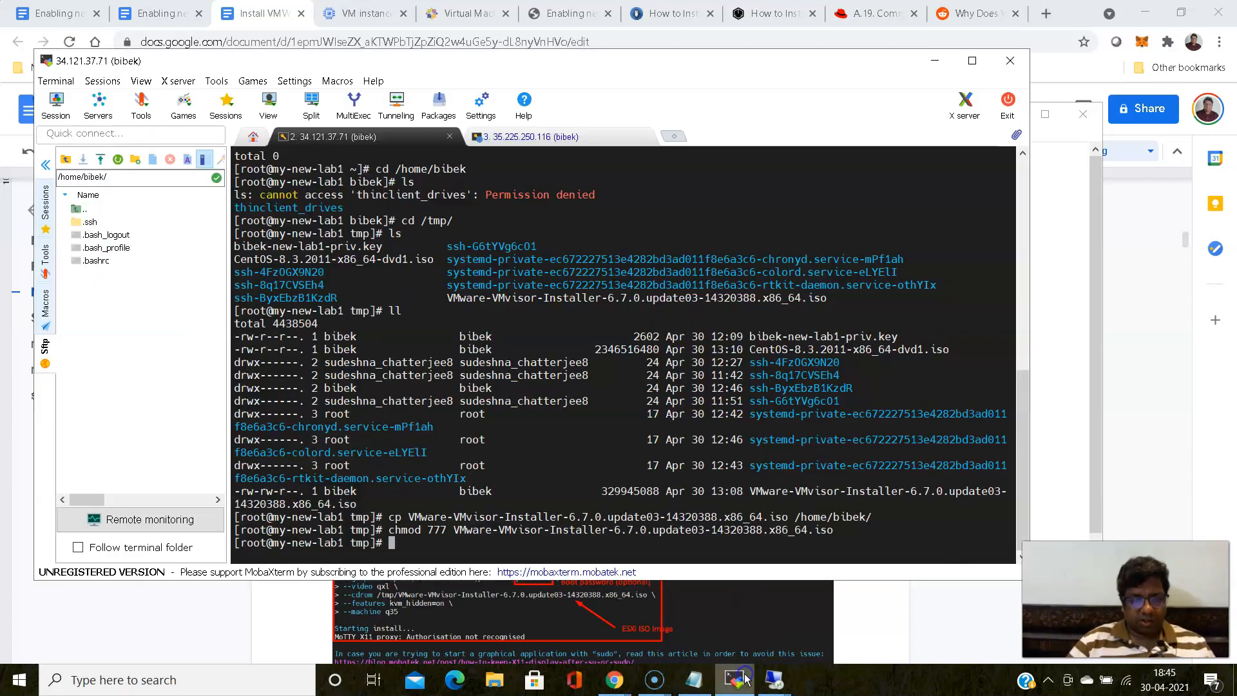
{"action": "right_click", "coordinate": [719, 483]}
{"action": "left_click", "coordinate": [775, 166]}
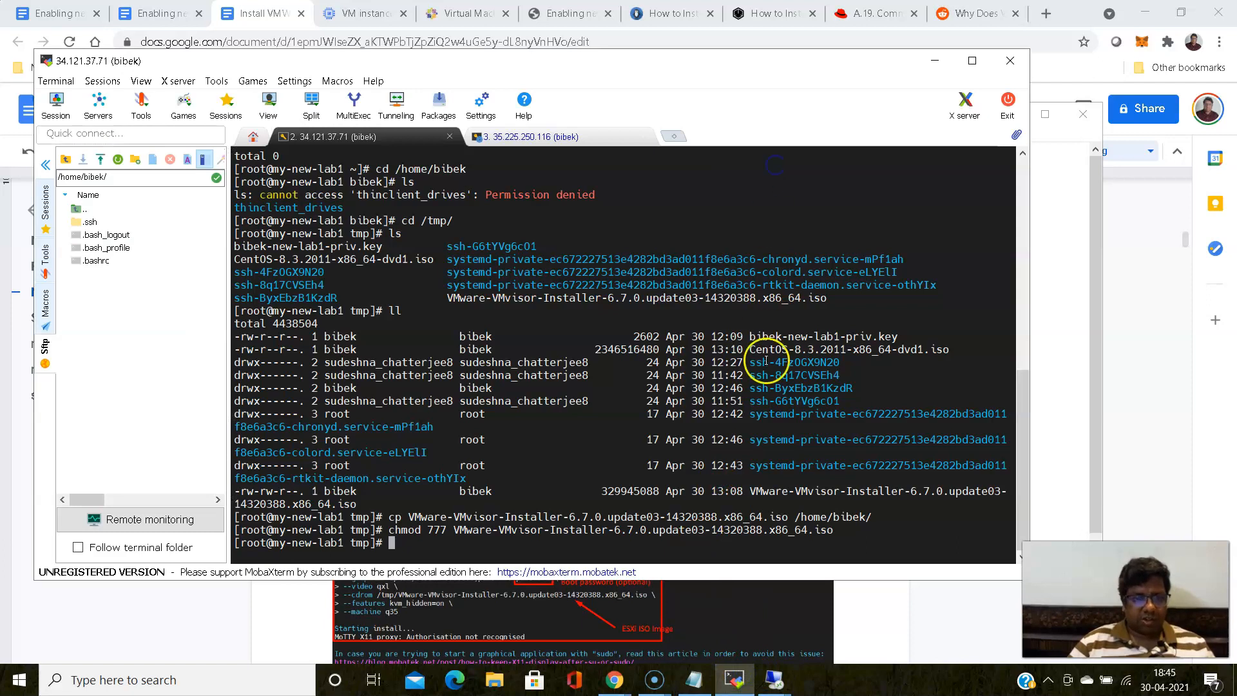
{"action": "key", "text": "Return"}
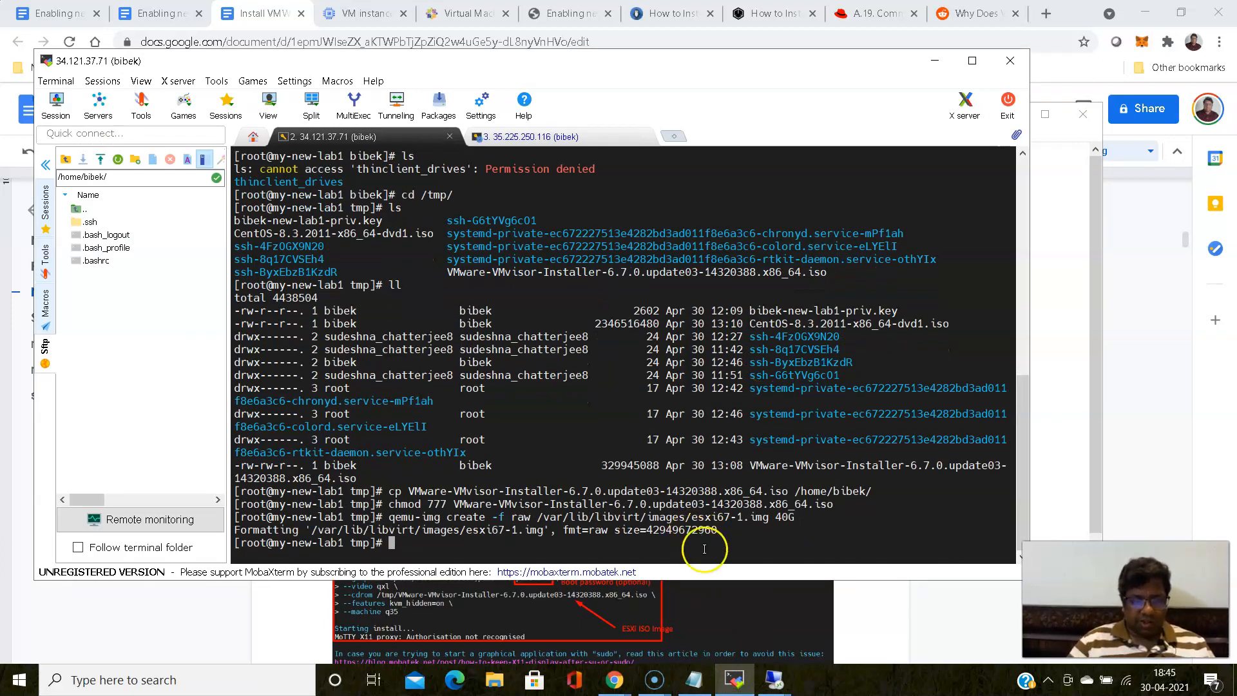
- In the Notepad virt-install command, set the VM name to esxi67-1 and the disk image file to esxi67-1.img
{"action": "left_click", "coordinate": [694, 684]}
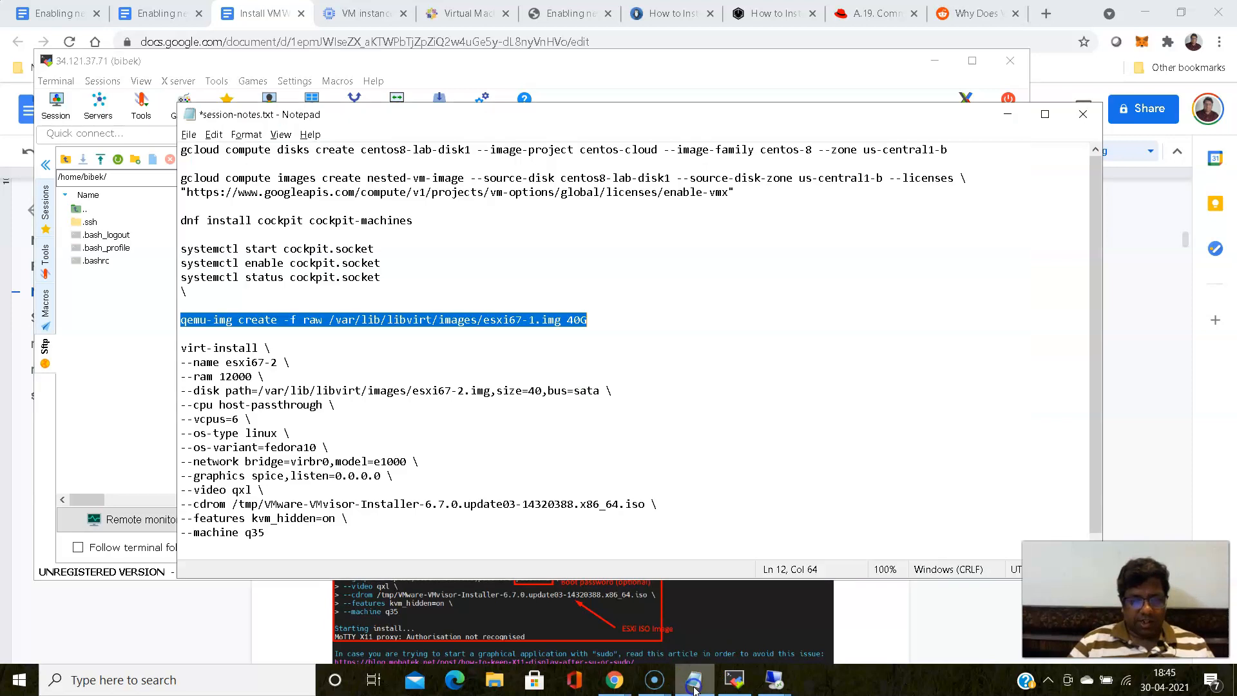
{"action": "left_click", "coordinate": [329, 418]}
{"action": "left_click", "coordinate": [274, 361]}
{"action": "key", "text": "BackSpace"}
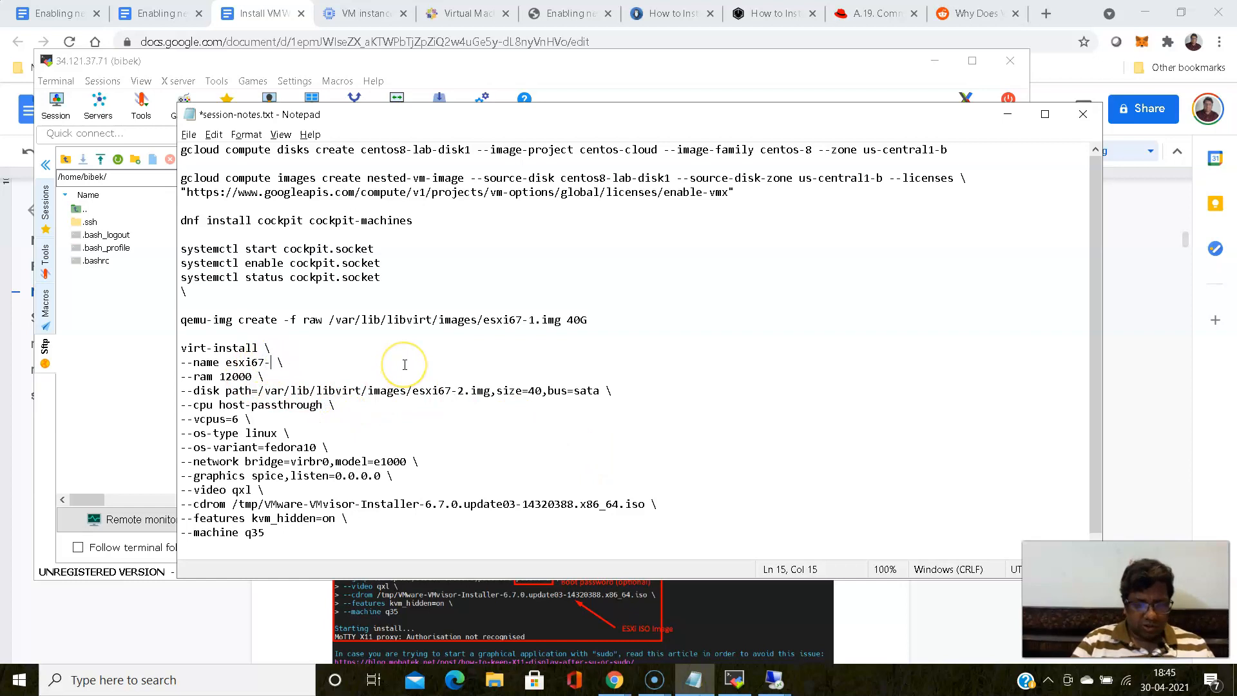
{"action": "left_click", "coordinate": [461, 391]}
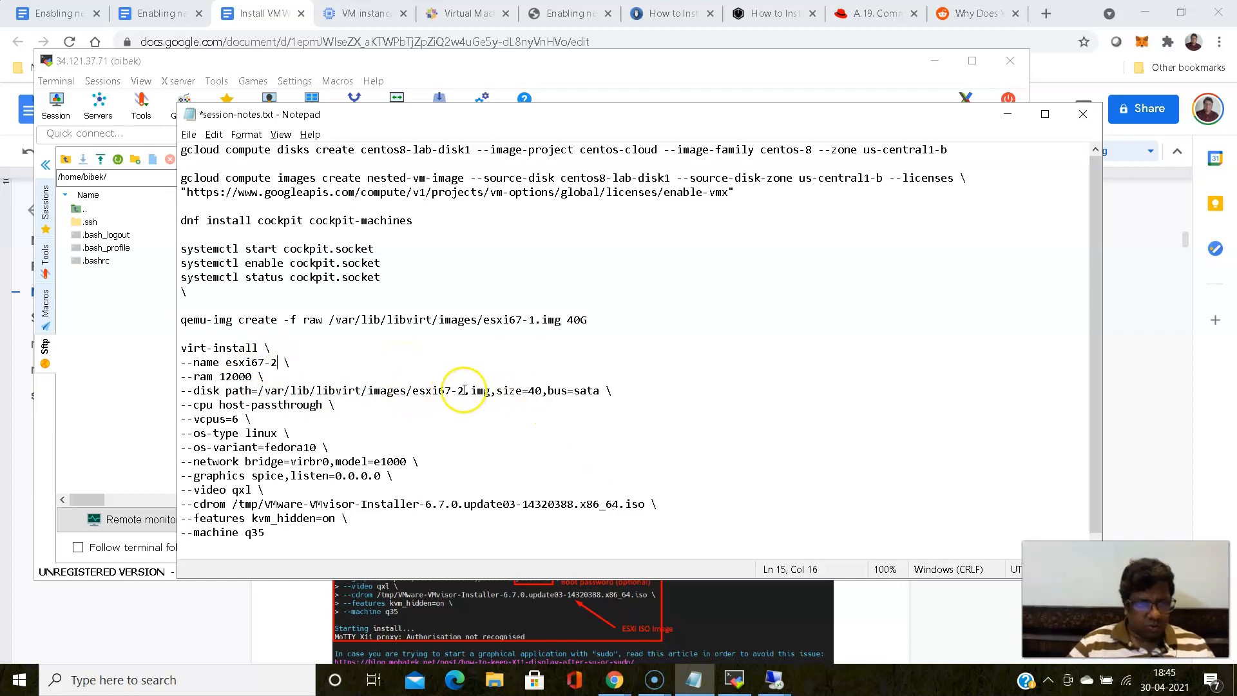
{"action": "left_click", "coordinate": [464, 395]}
{"action": "key", "text": "BackSpace"}
{"action": "type", "text": "2"}
{"action": "key", "text": "BackSpace"}
{"action": "type", "text": "1"}
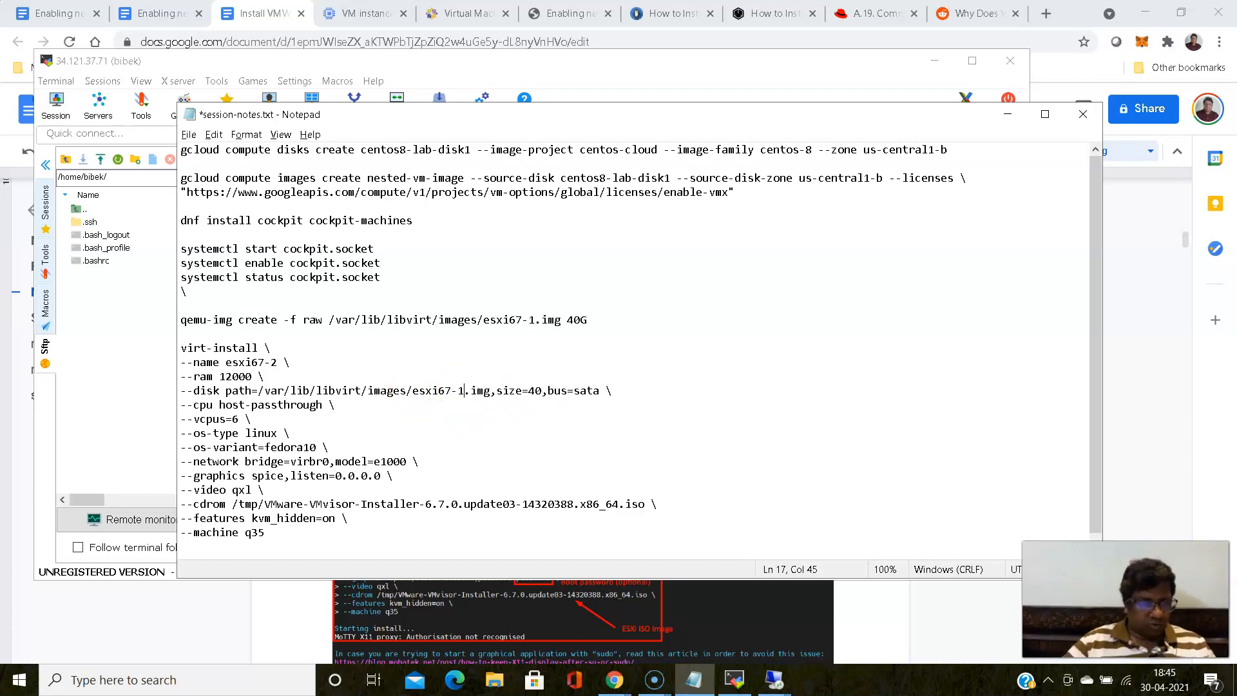
{"action": "left_click", "coordinate": [277, 361]}
{"action": "key", "text": "BackSpace"}
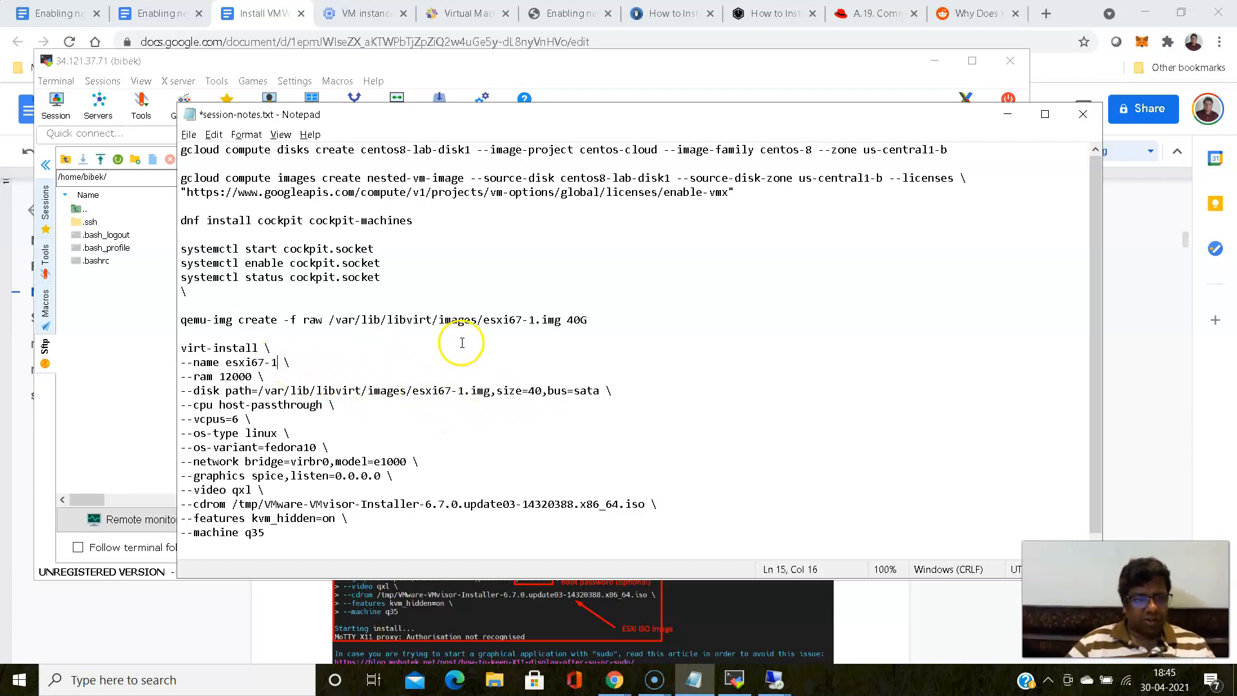
- Copy the edited virt-install command and run it in the MobaXterm terminal to start installing esxi67-1 from the ISO in /tmp
{"action": "left_click_drag", "start_coordinate": [181, 348], "coordinate": [317, 531]}
{"action": "right_click", "coordinate": [227, 401]}
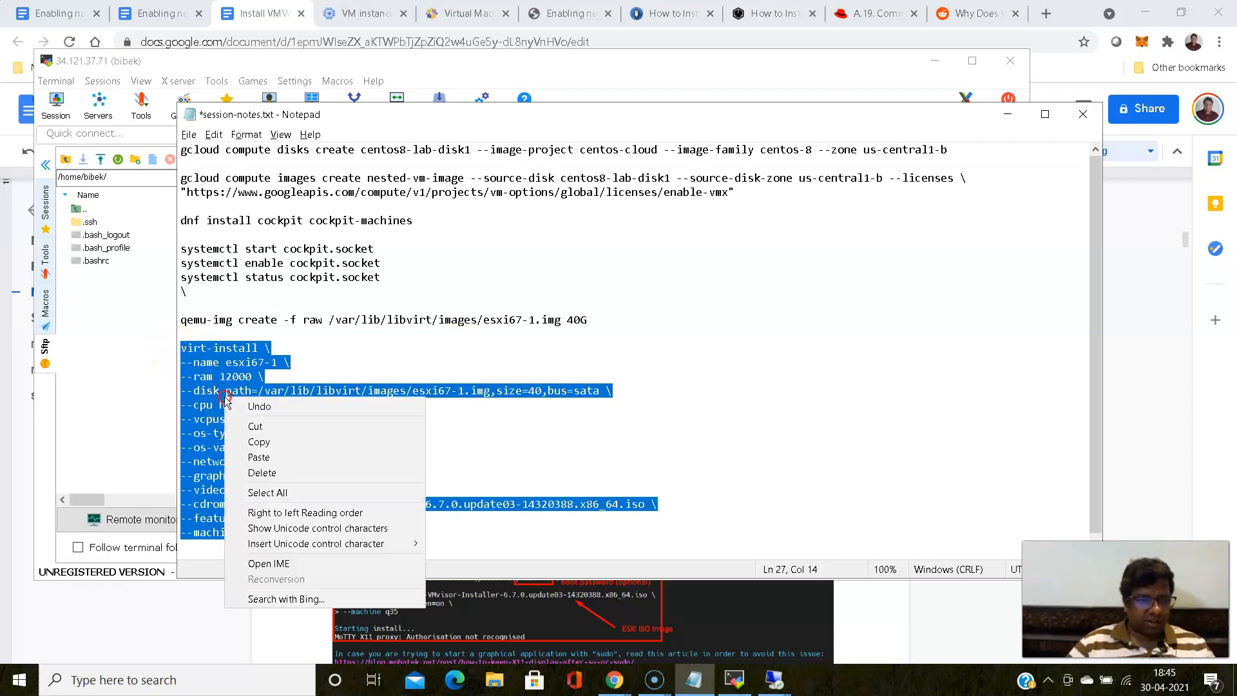
{"action": "left_click", "coordinate": [258, 436]}
{"action": "left_click", "coordinate": [734, 680]}
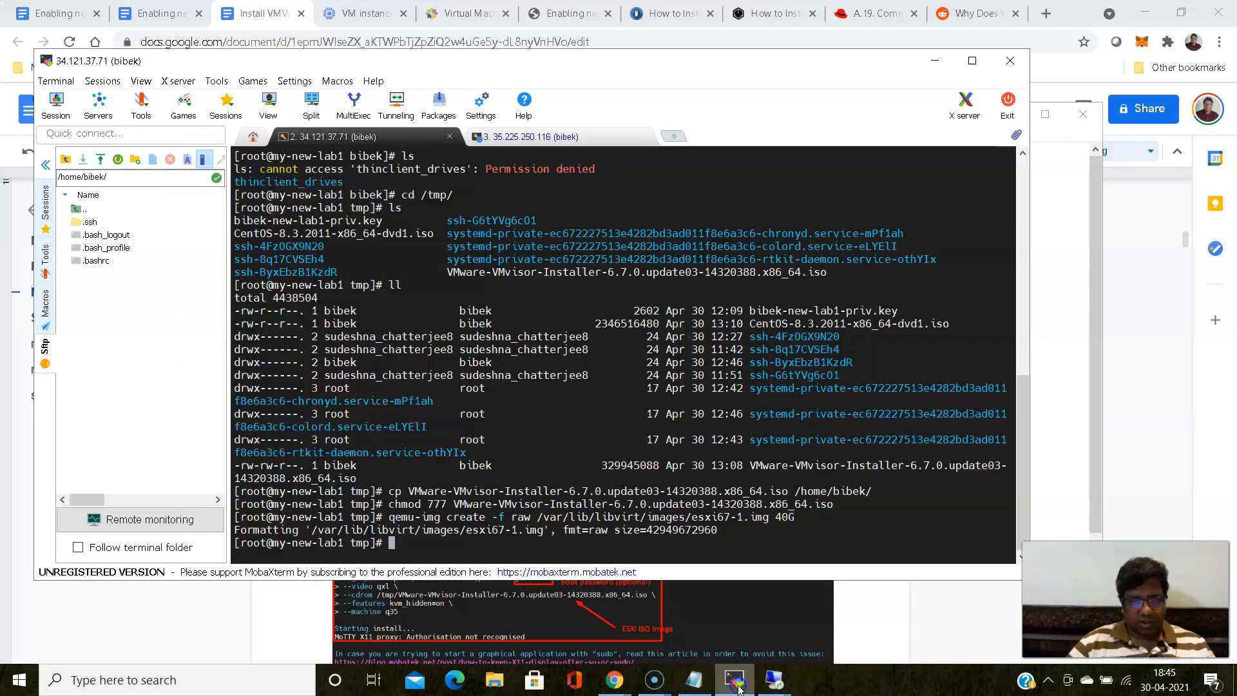
{"action": "right_click", "coordinate": [698, 422]}
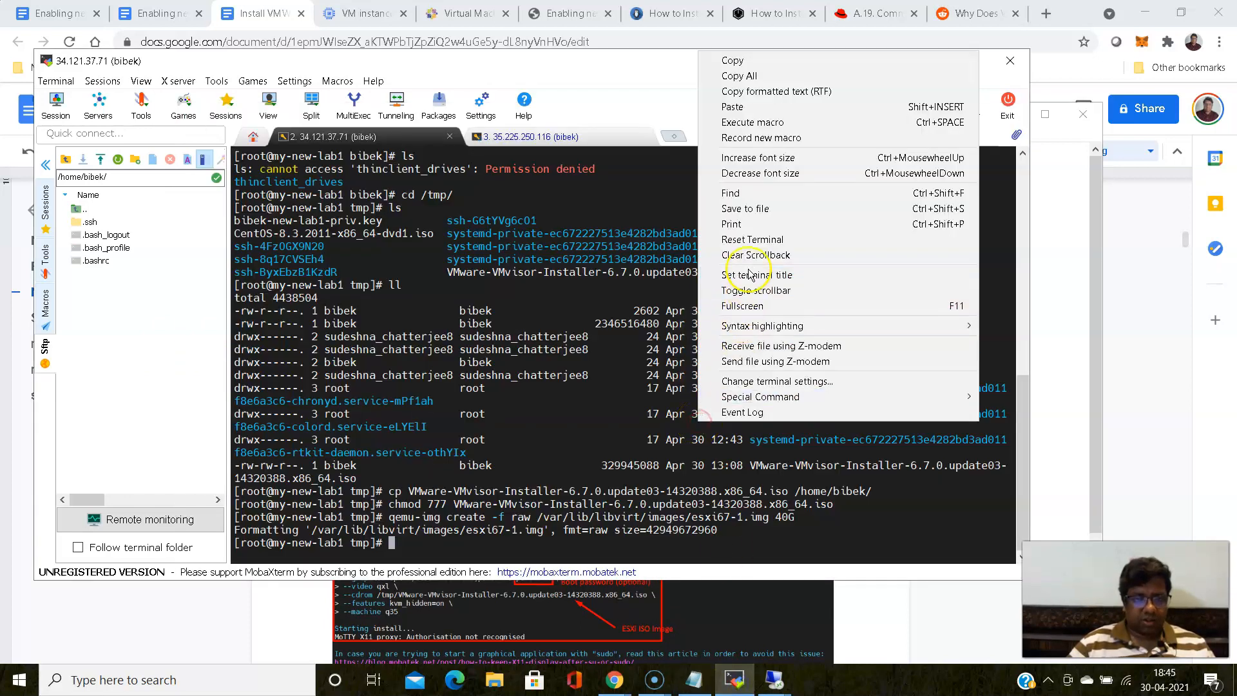
{"action": "left_click", "coordinate": [740, 107]}
{"action": "left_click", "coordinate": [470, 419]}
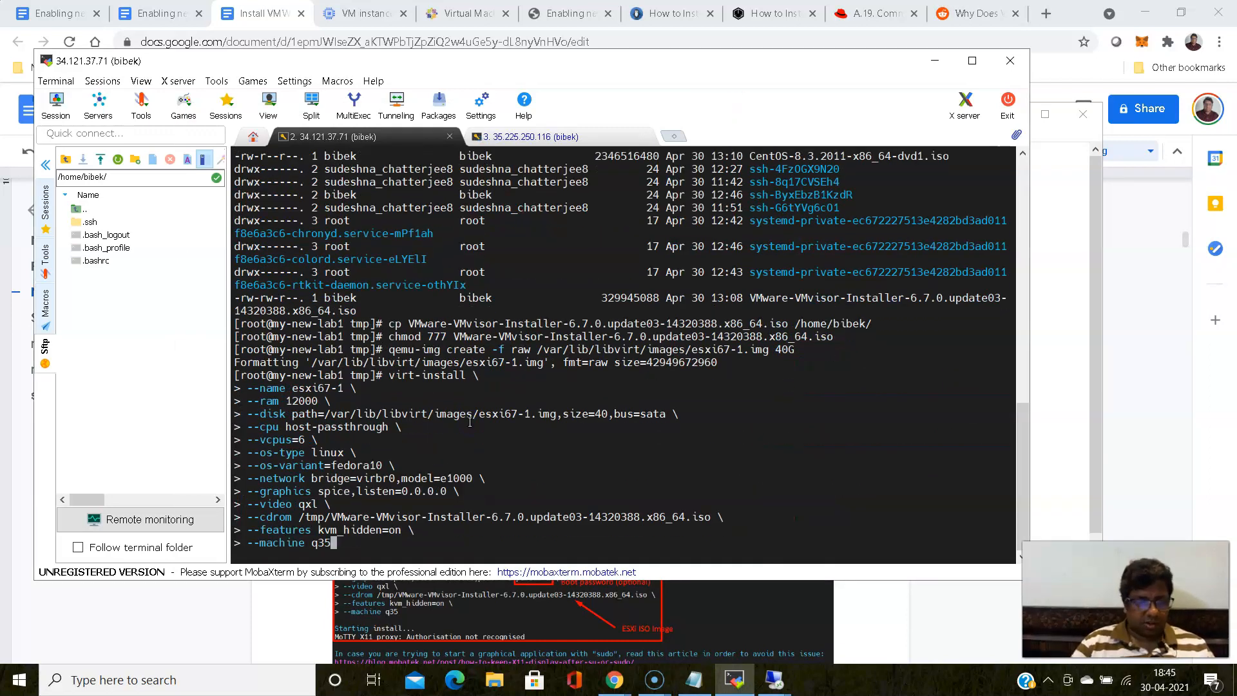
{"action": "key", "text": "Return"}
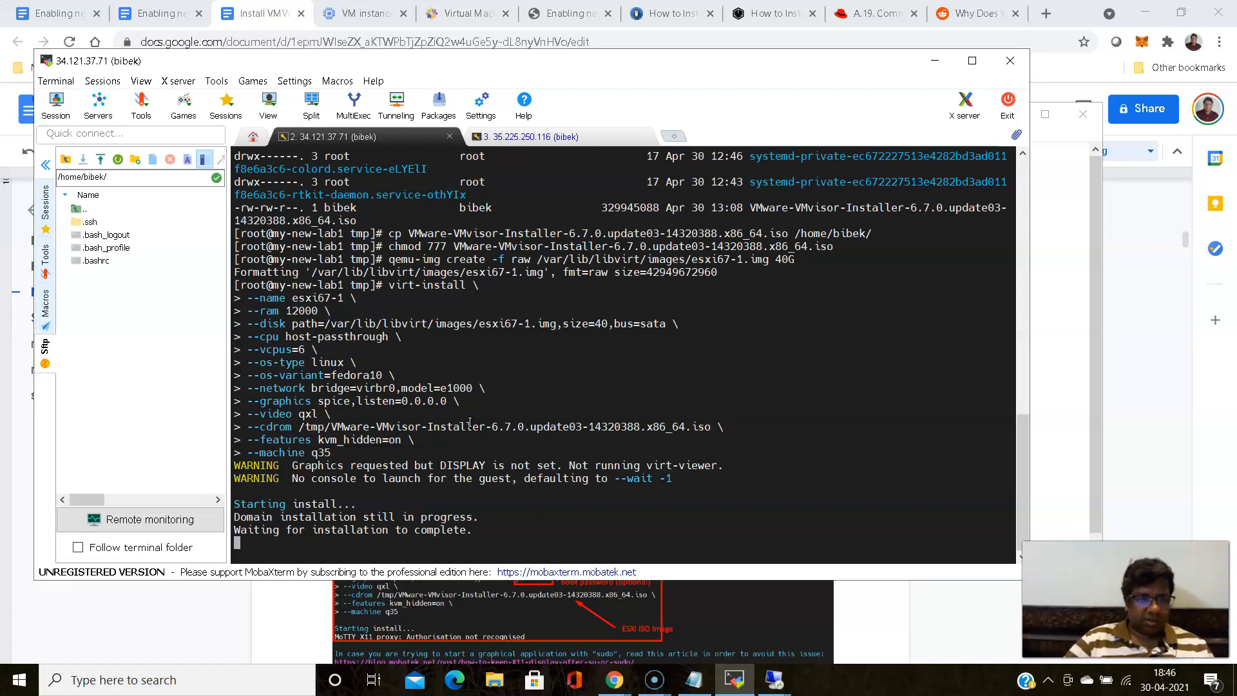
- Switch to the Remote Desktop session and open the esxi67-1 console from Virtual Machine Manager
{"action": "left_click", "coordinate": [784, 688]}
{"action": "left_click", "coordinate": [862, 603]}
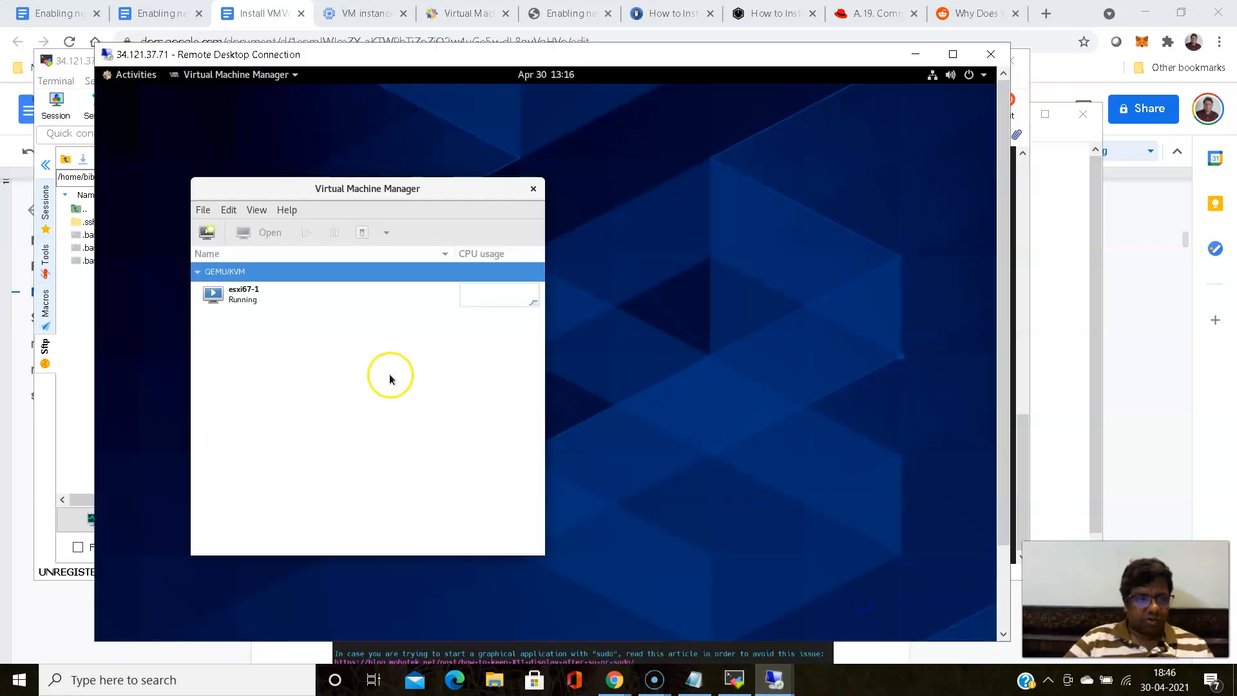
{"action": "left_click", "coordinate": [248, 295]}
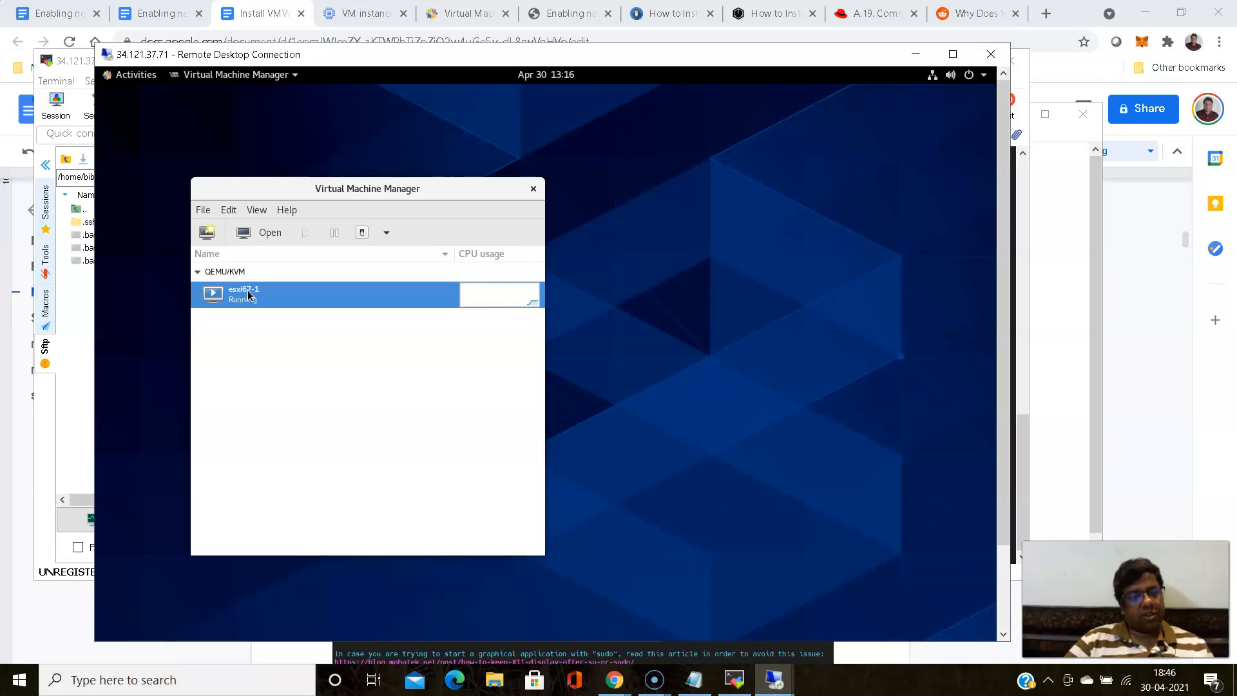
{"action": "double_click", "coordinate": [247, 291]}
{"action": "left_click", "coordinate": [357, 332]}
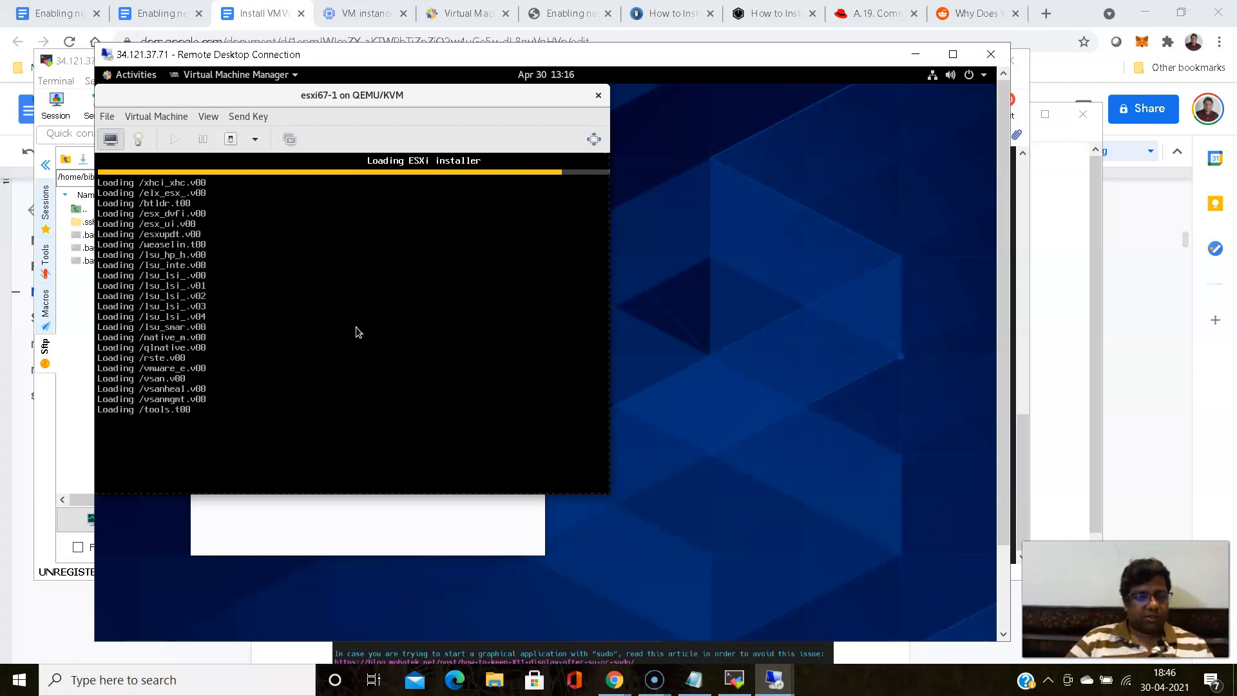
- Check the installation progress in both the MobaXterm terminal and the esxi67-1 console
{"action": "left_click", "coordinate": [735, 682]}
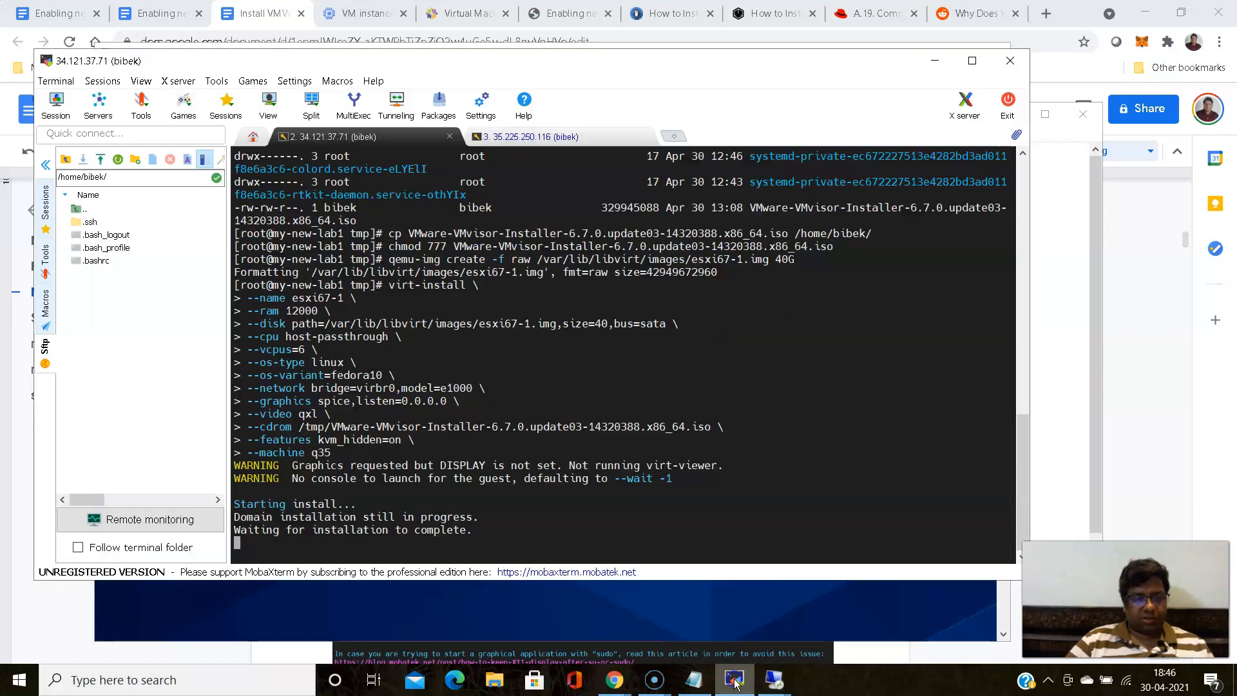
{"action": "left_click", "coordinate": [734, 682]}
{"action": "left_click", "coordinate": [466, 350]}
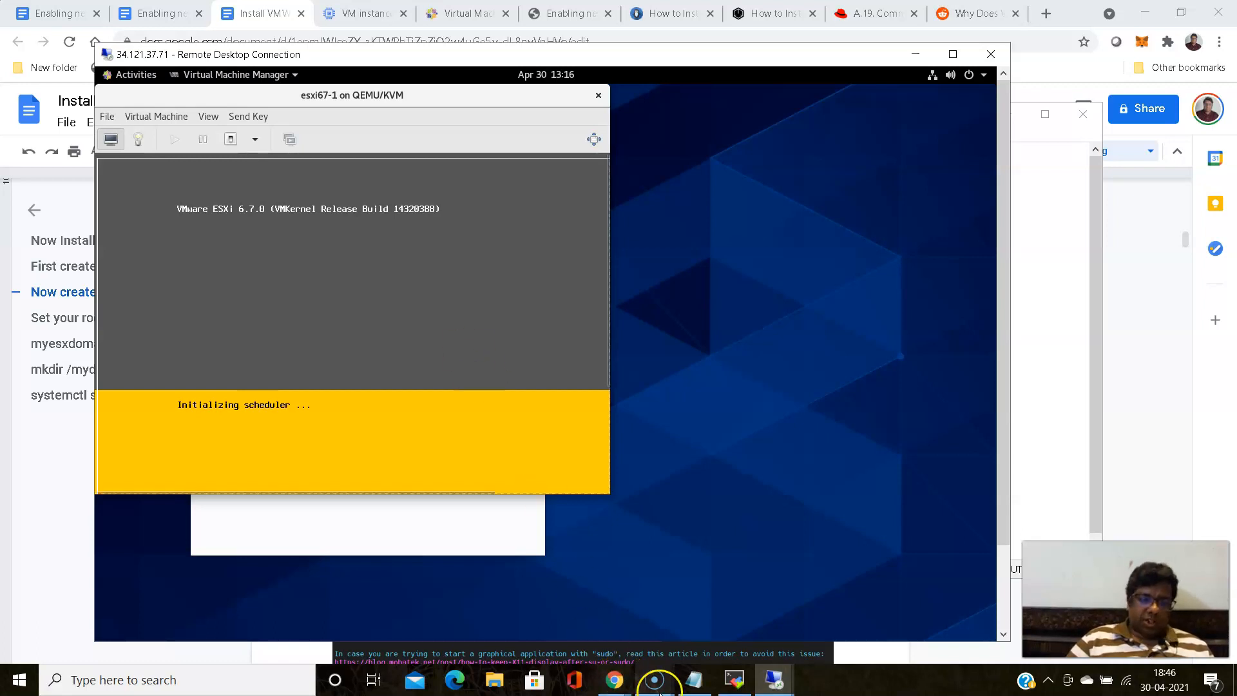
{"action": "left_click", "coordinate": [735, 680]}
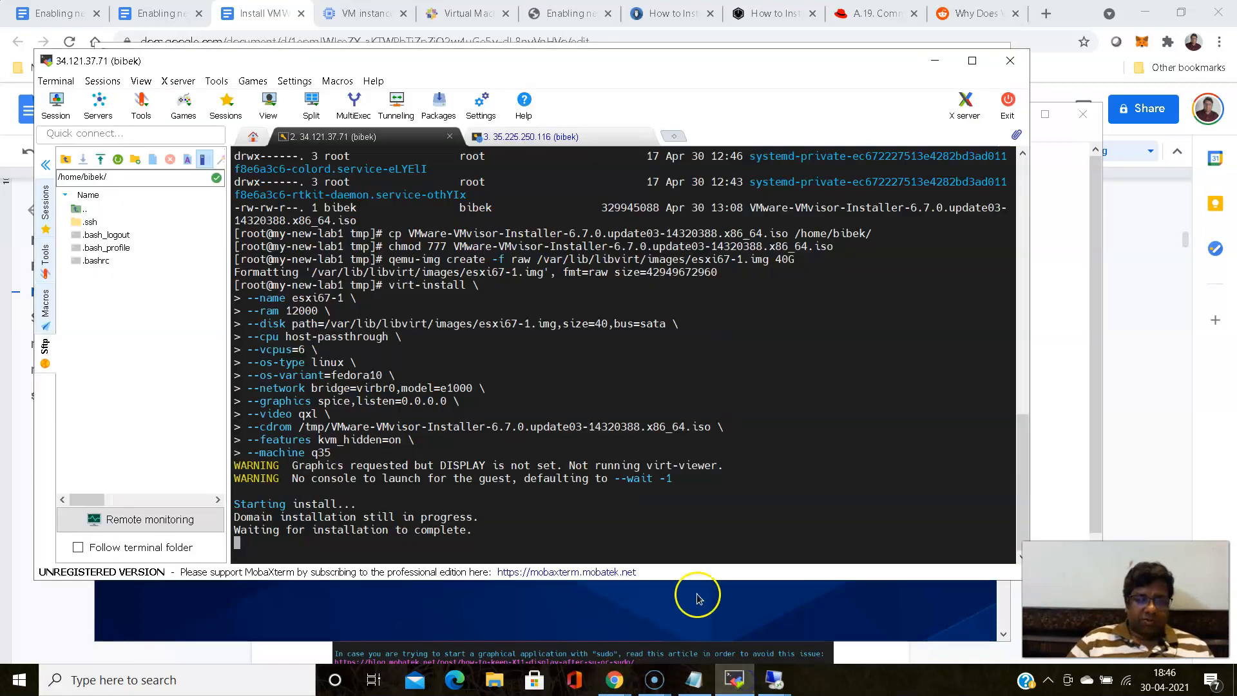
- Check the scp file transfer in the mylinux1 terminal session and return to the esxi67-1 console in the Remote Desktop session
{"action": "left_click", "coordinate": [521, 138]}
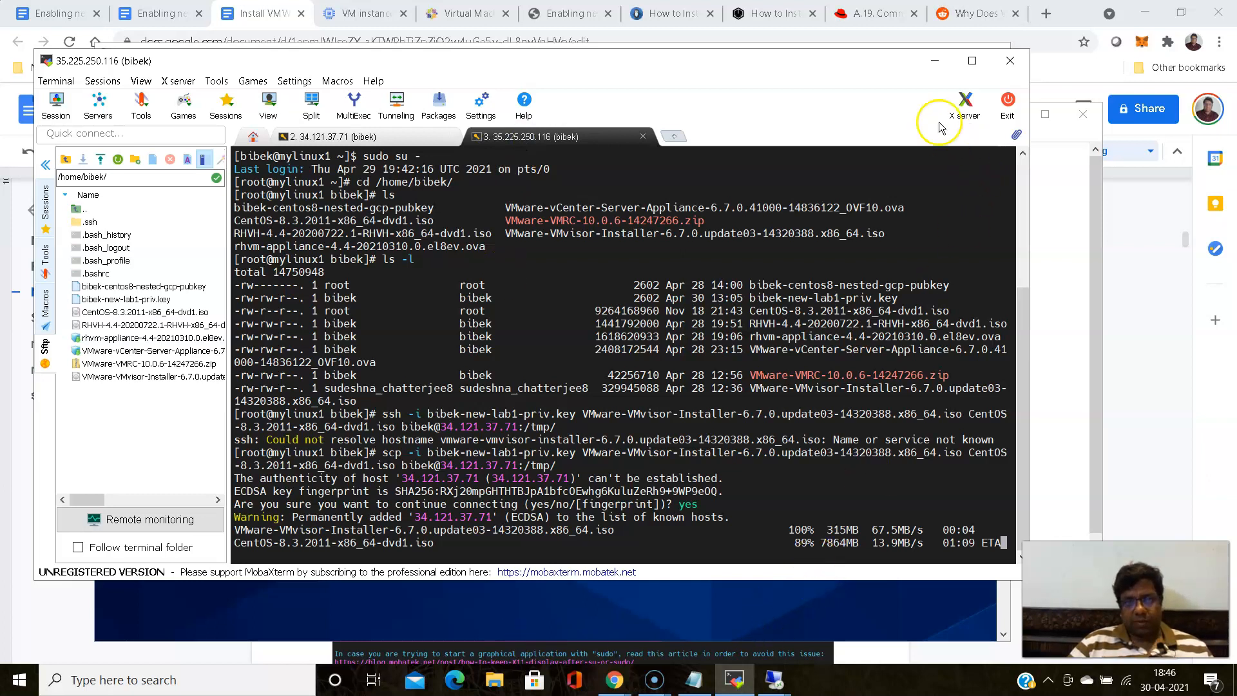
{"action": "left_click", "coordinate": [928, 61]}
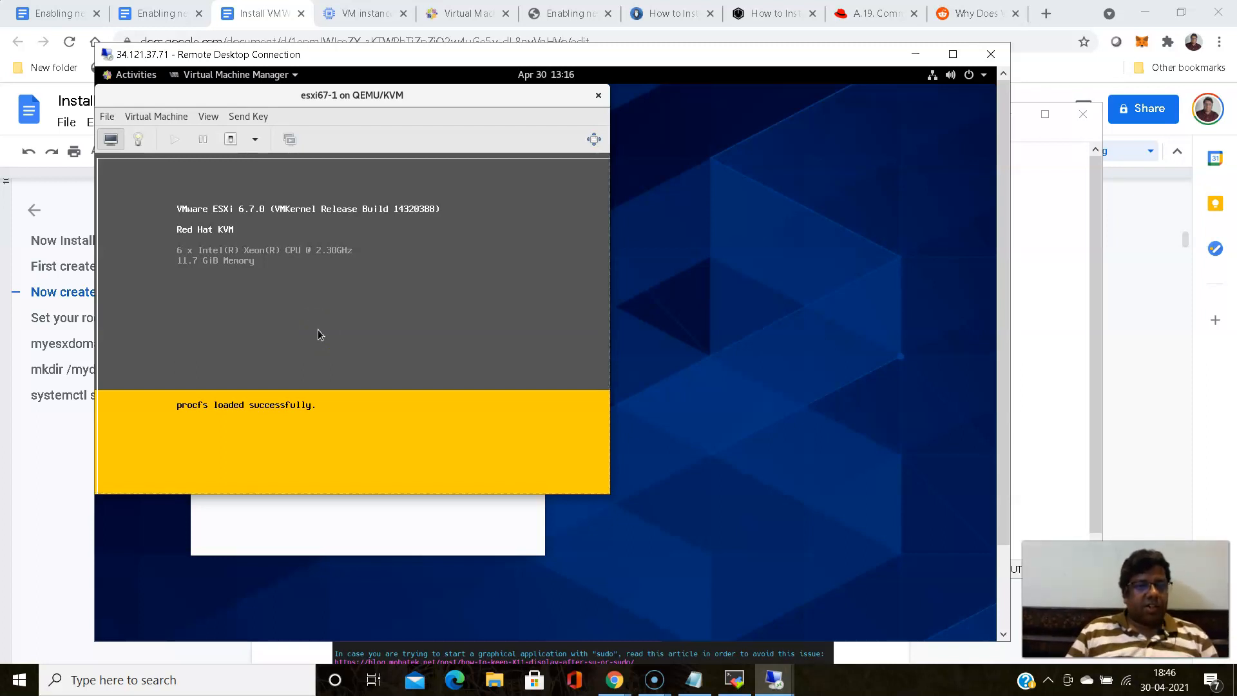
{"action": "left_click", "coordinate": [240, 223]}
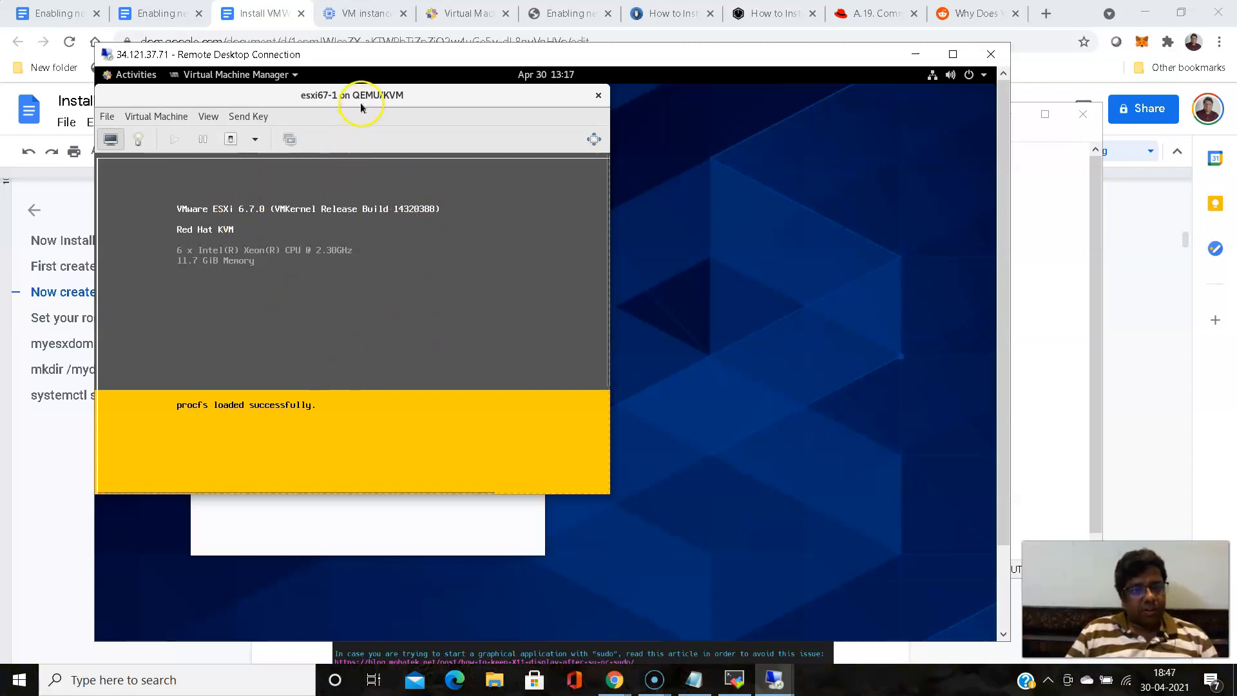
- Move the esxi67-1 console window clear of the Virtual Machine Manager list and continue past the ESXi 6.7.0 installer's welcome screen
{"action": "left_click_drag", "start_coordinate": [567, 107], "coordinate": [812, 123]}
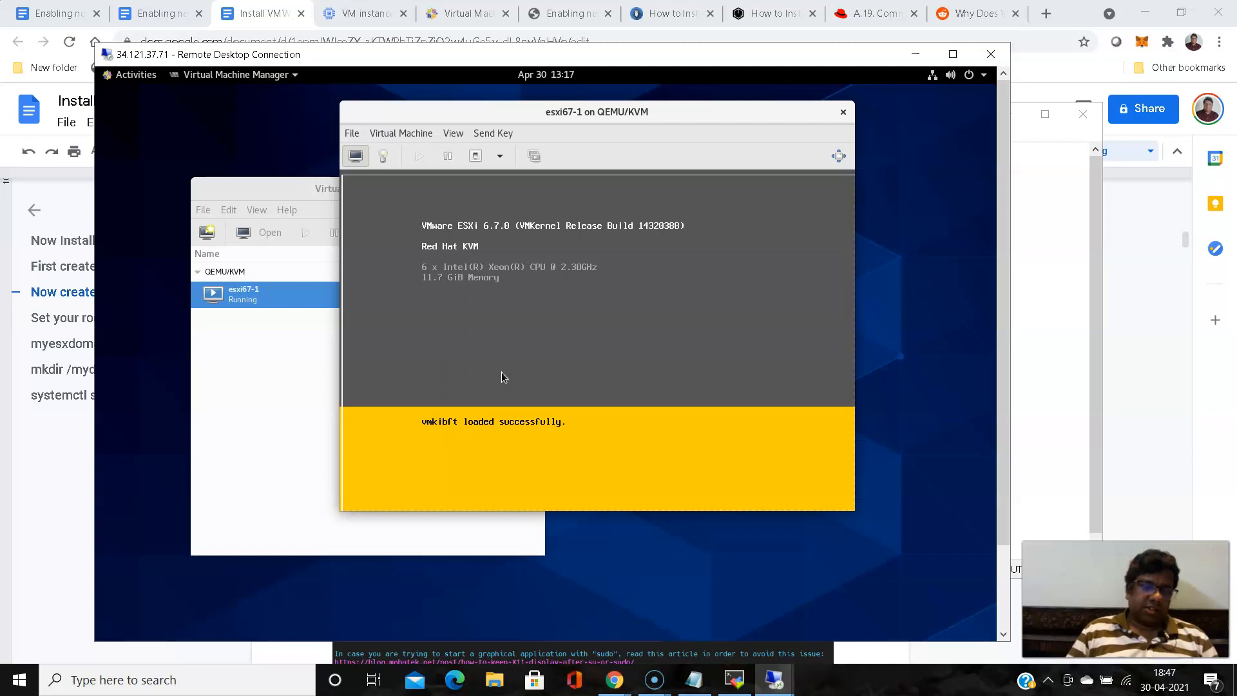
{"action": "left_click", "coordinate": [540, 366]}
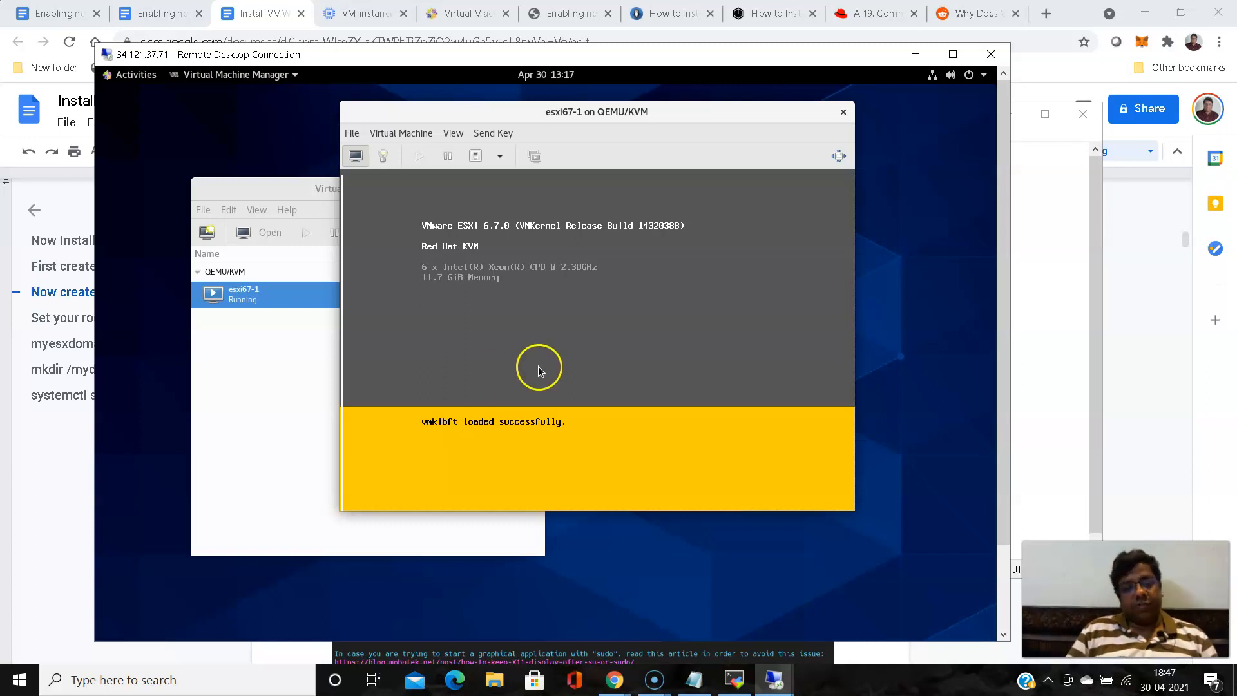
{"action": "left_click", "coordinate": [576, 336]}
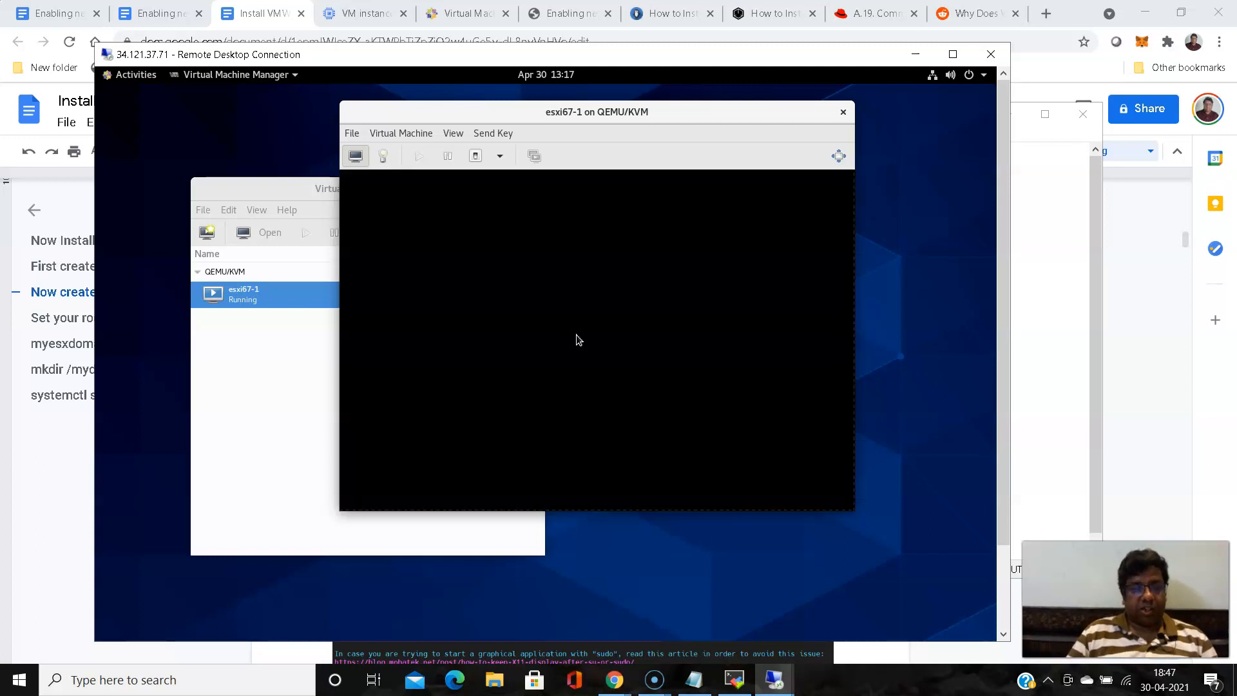
{"action": "left_click", "coordinate": [686, 389]}
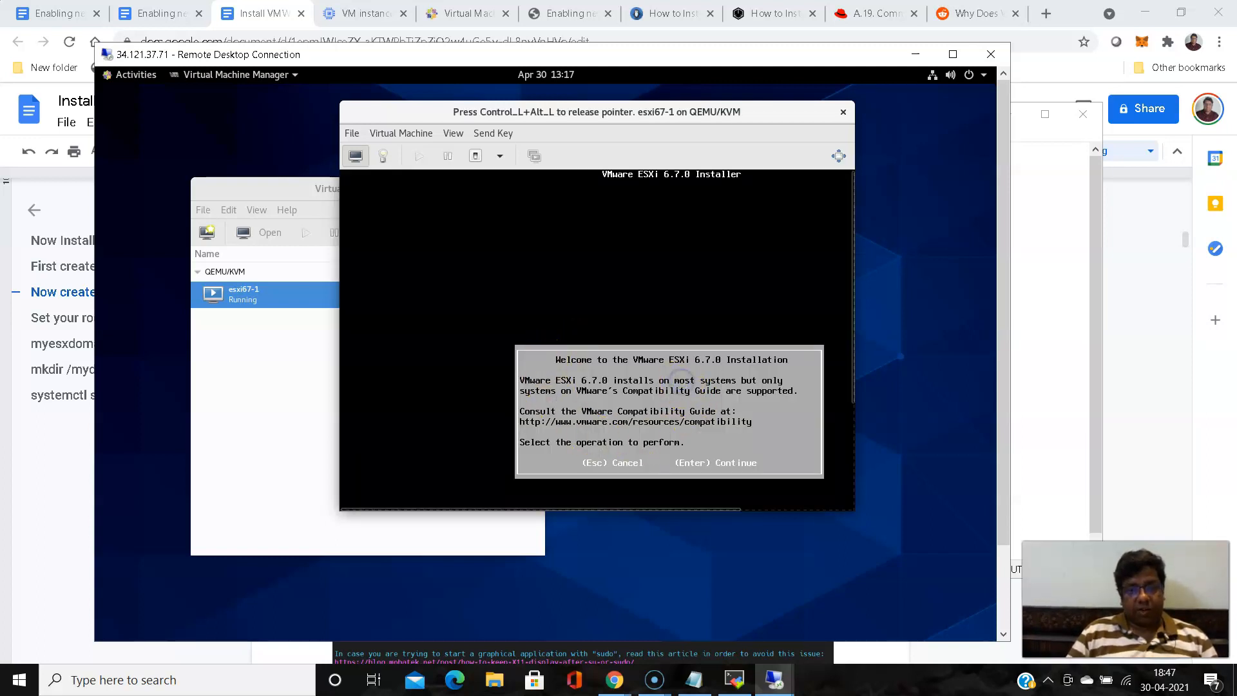
{"action": "key", "text": "Return"}
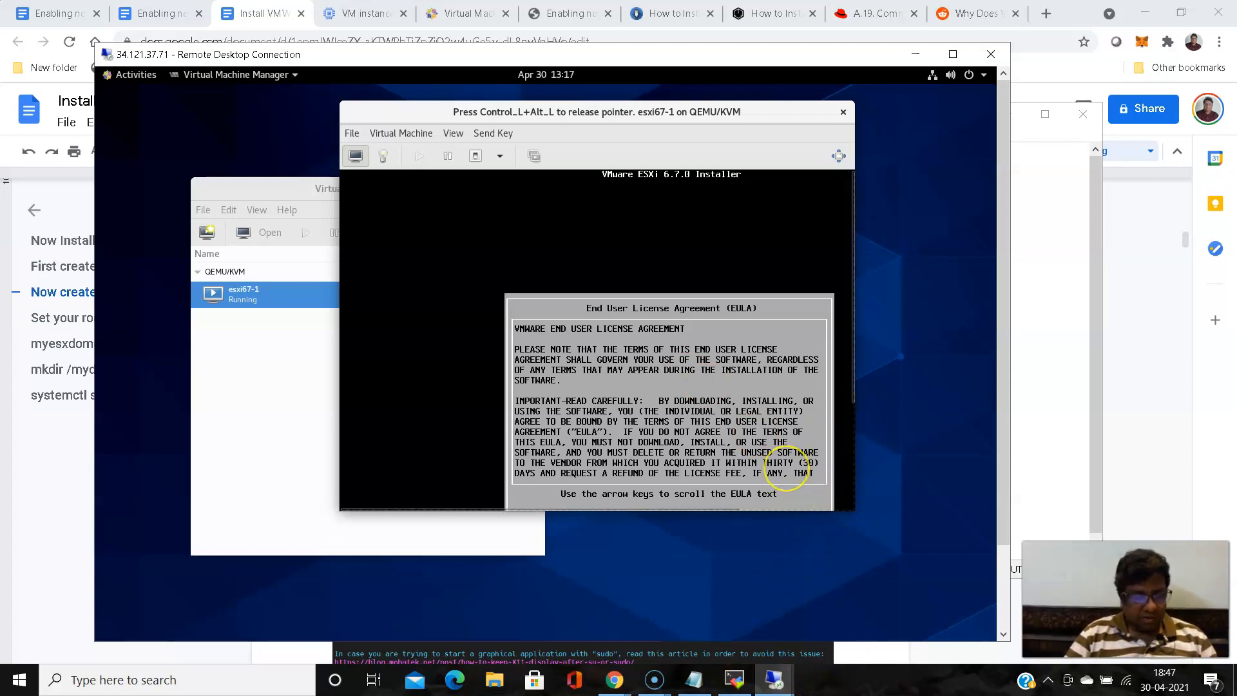
- Enlarge the esxi67-1 console window to show the whole license agreement dialog and accept the agreement
{"action": "key", "text": "ctrl+alt"}
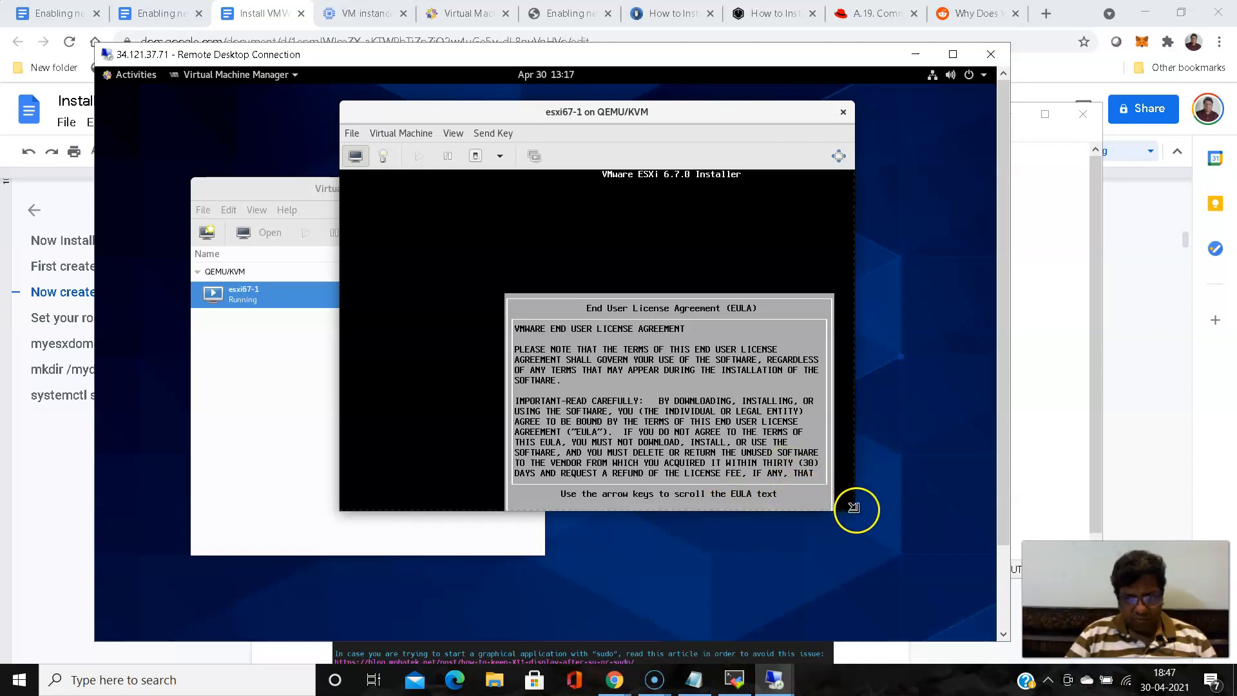
{"action": "left_click_drag", "start_coordinate": [892, 543], "coordinate": [913, 565]}
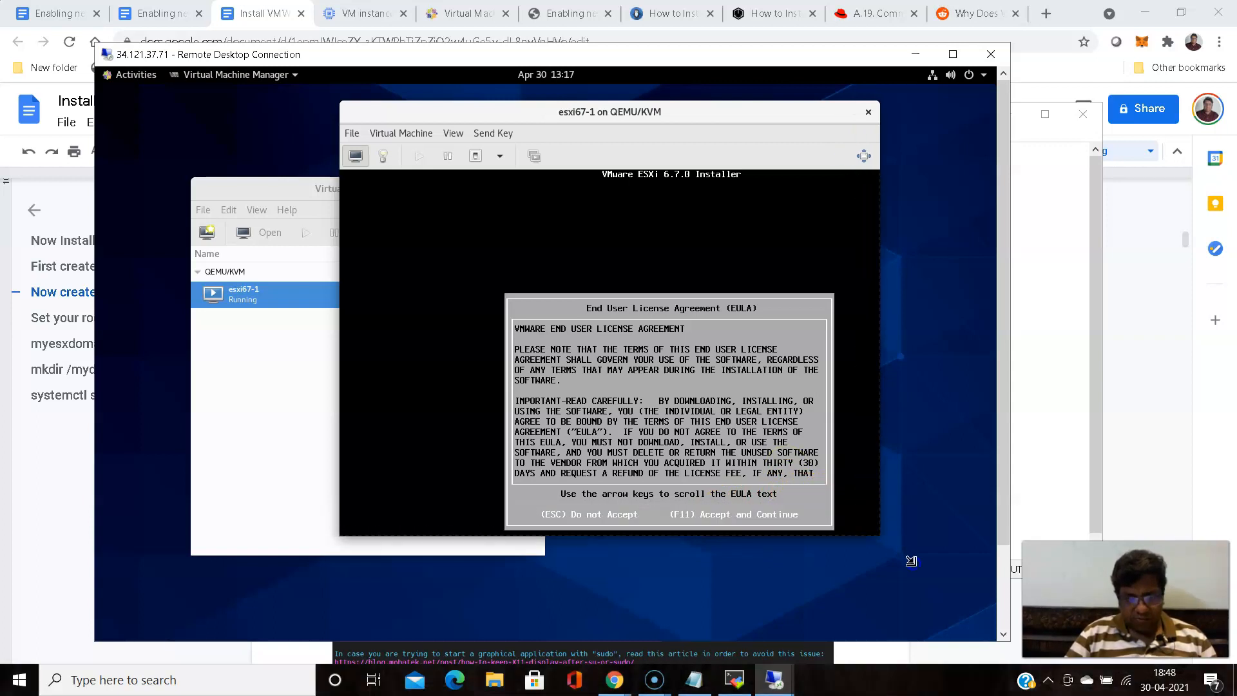
{"action": "left_click", "coordinate": [822, 431]}
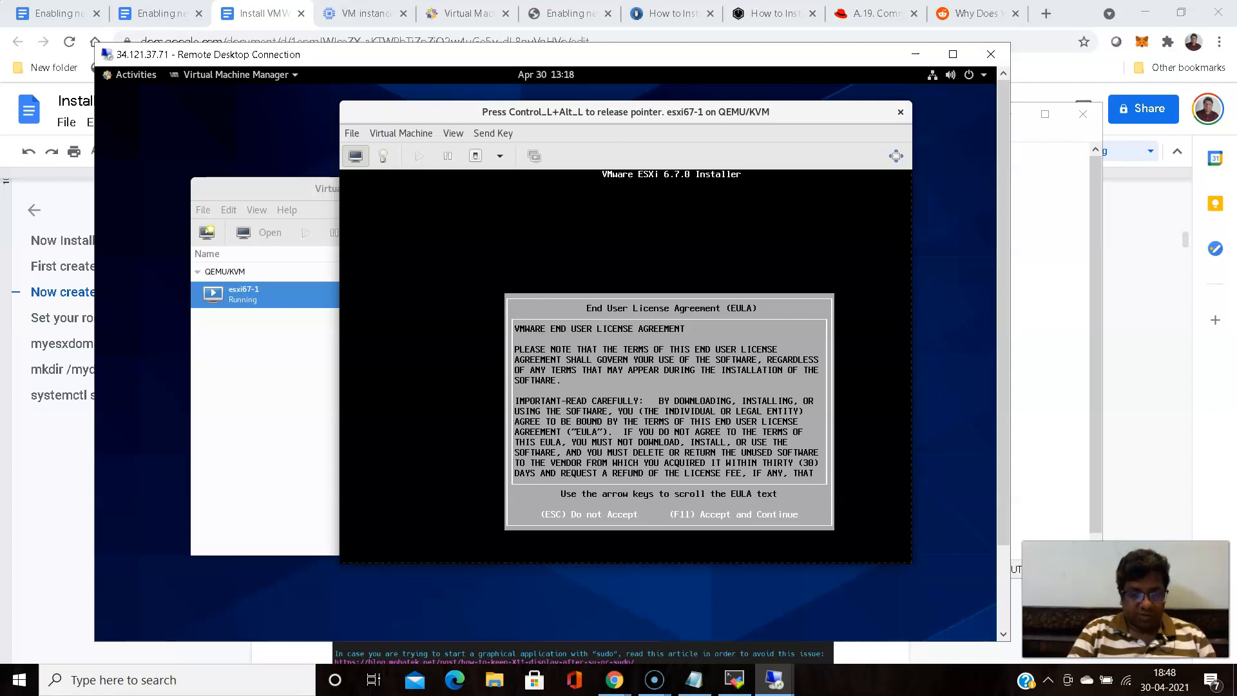
{"action": "key", "text": "F11"}
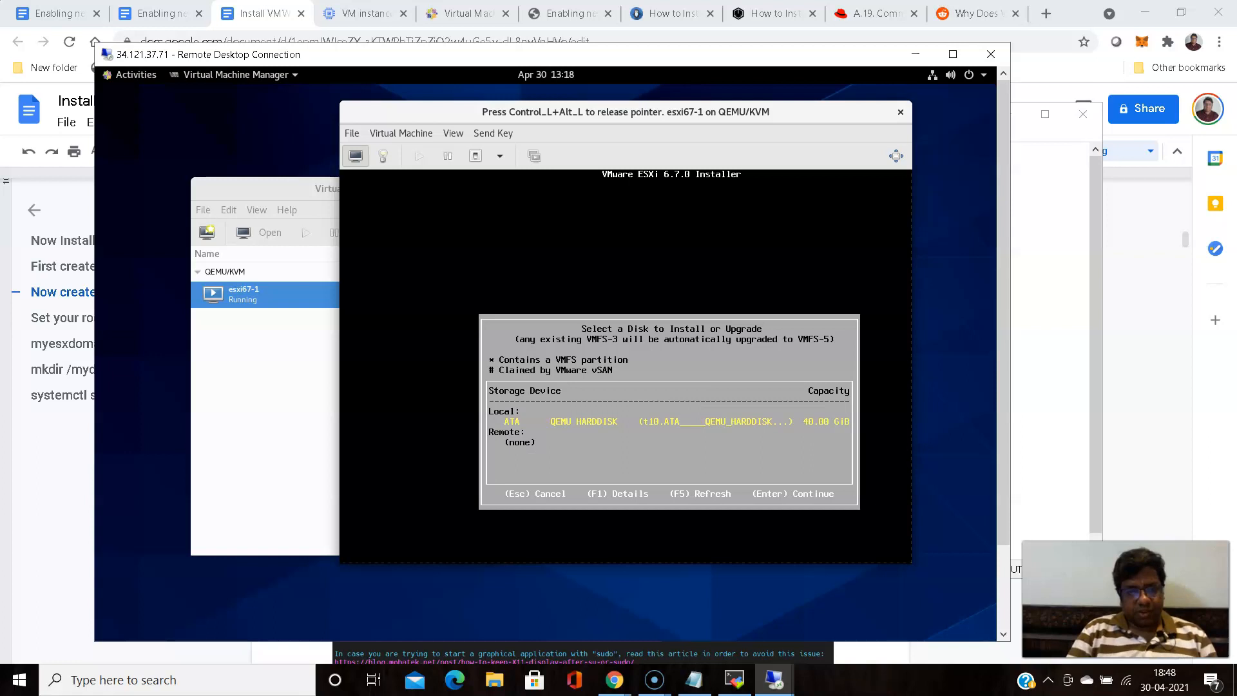
- Choose the local 40 GiB QEMU HARDDISK as the installation disk and US Default as the keyboard layout
{"action": "key", "text": "Return"}
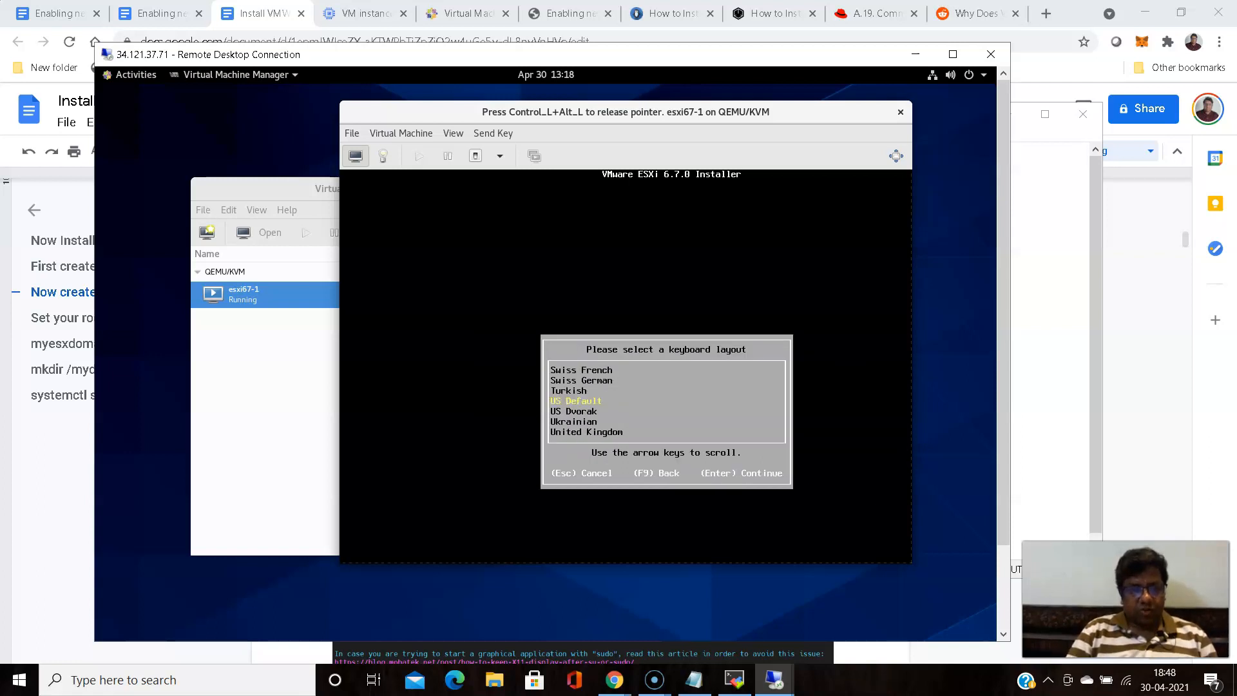
{"action": "key", "text": "Return"}
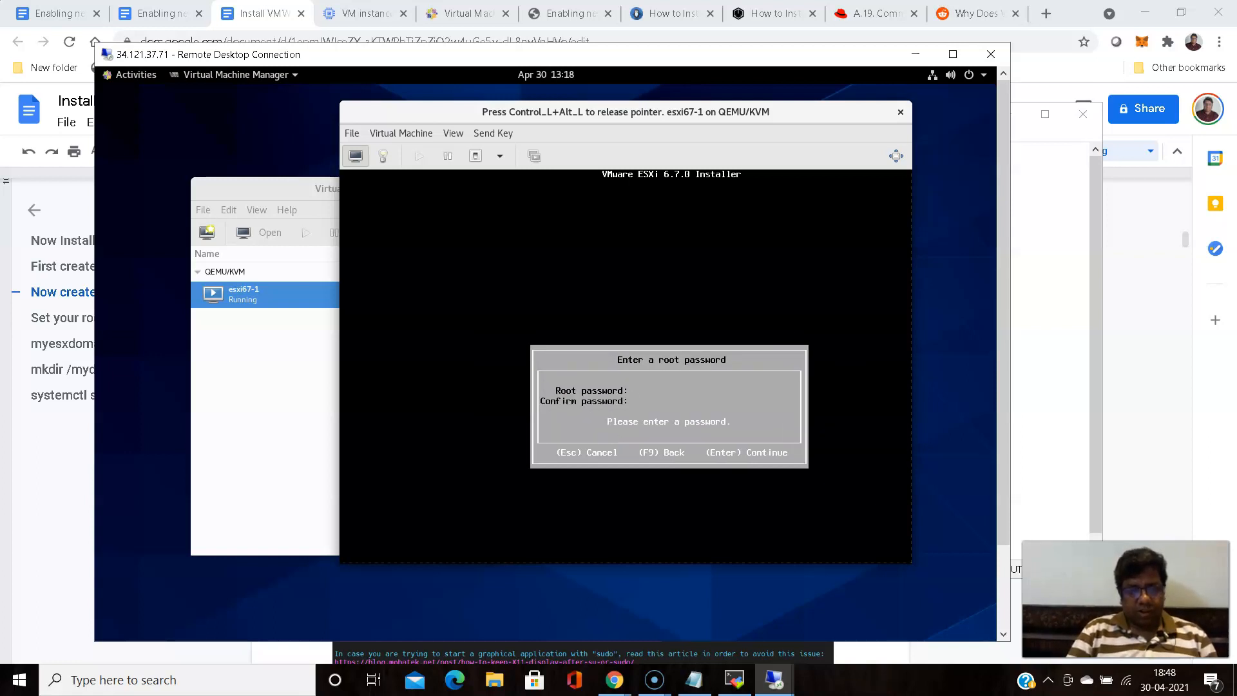
- Enter and confirm the ESXi root password and continue the installer
{"action": "type", "text": "***********"}
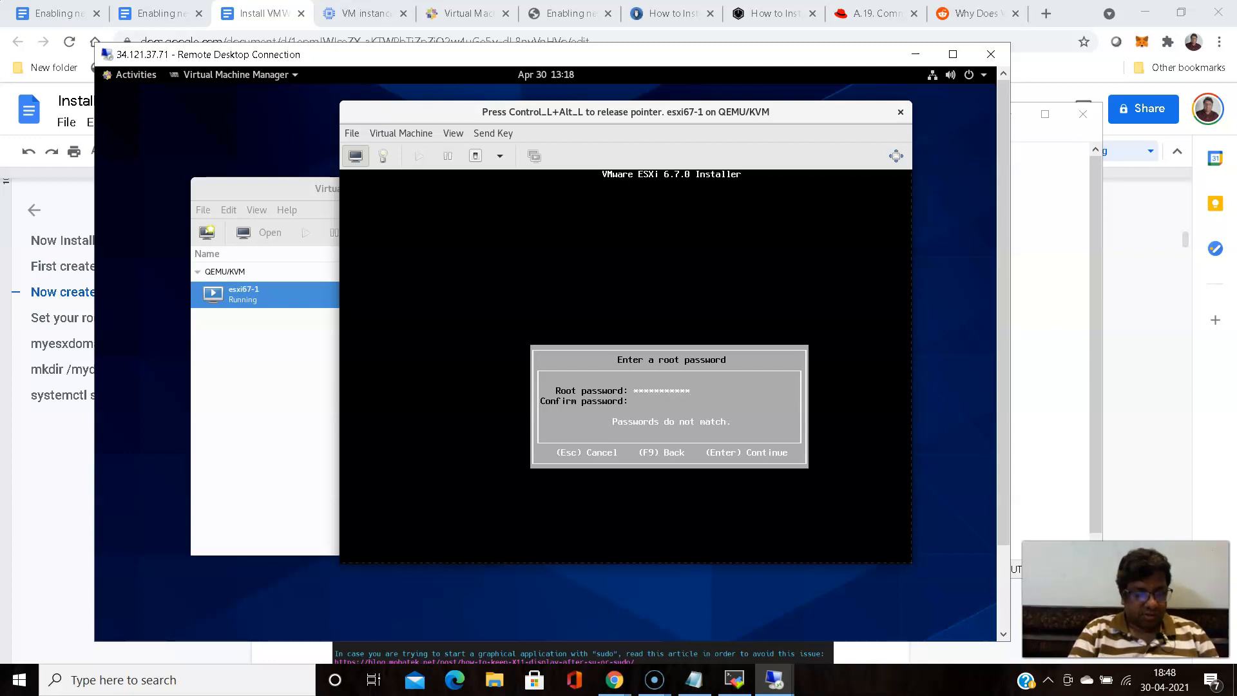
{"action": "type", "text": "**"}
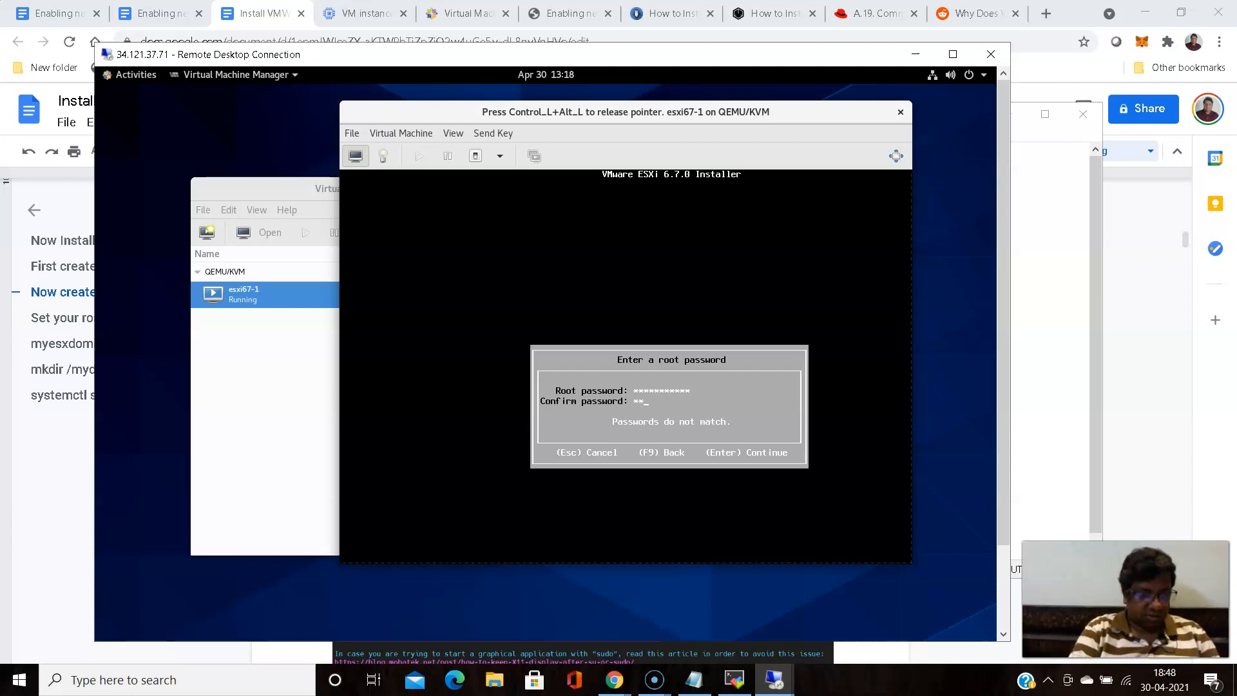
{"action": "type", "text": "********"}
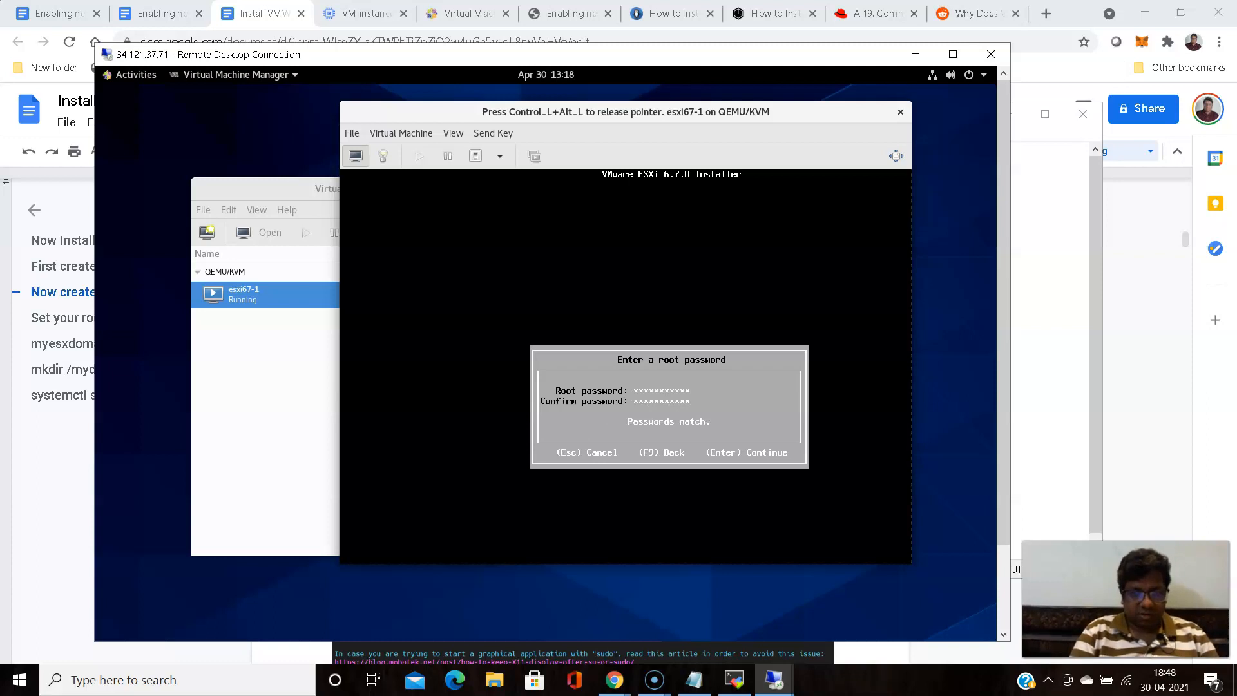
{"action": "key", "text": "Return"}
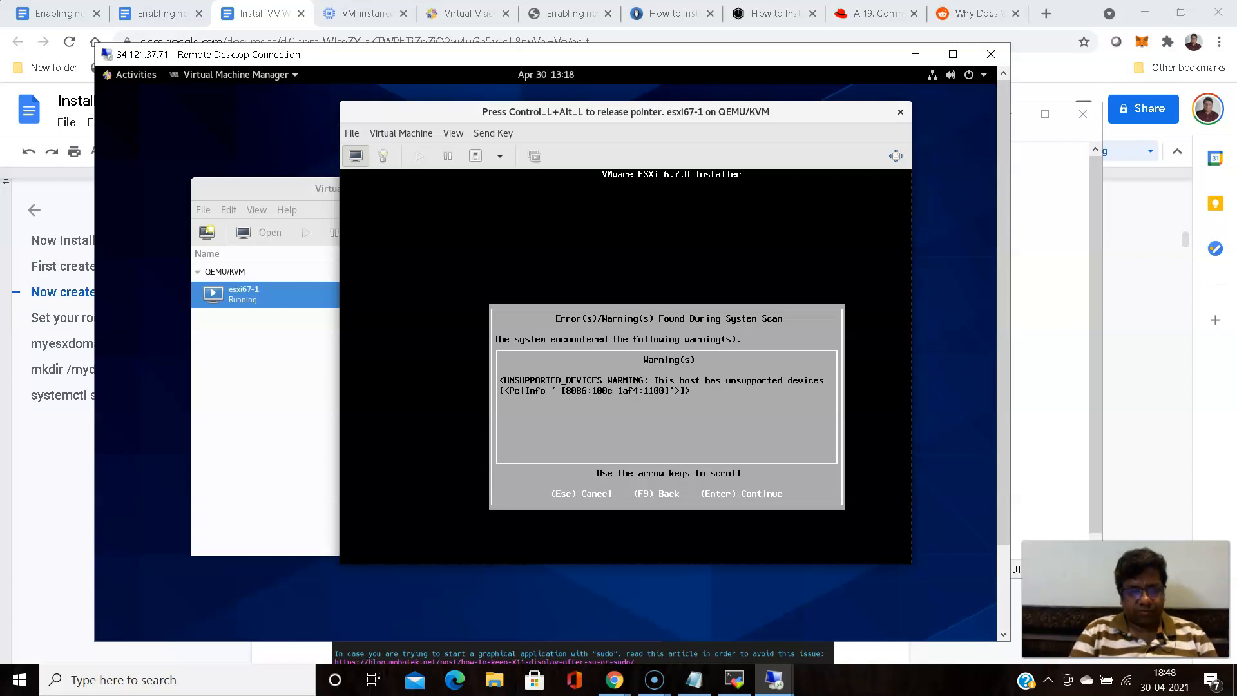
- Continue past the unsupported-devices warning to install ESXi 6.7.0 on the QEMU disk, and reboot the server once installation completes
{"action": "key", "text": "Return"}
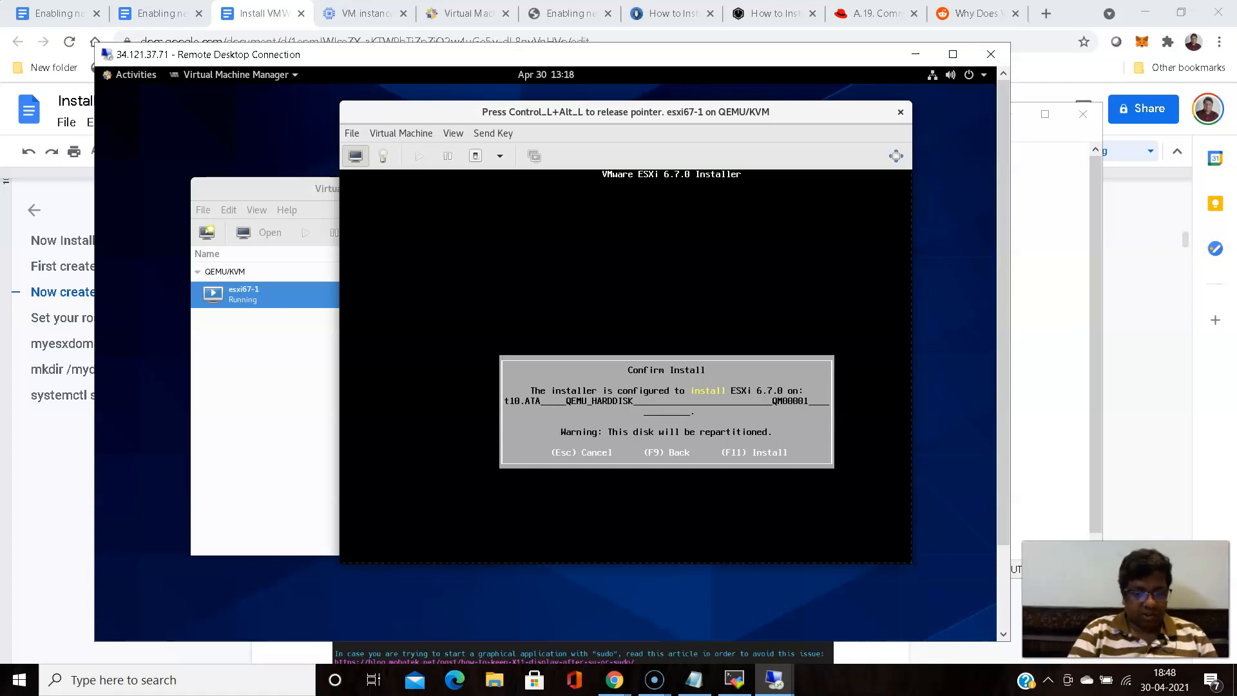
{"action": "key", "text": "F11"}
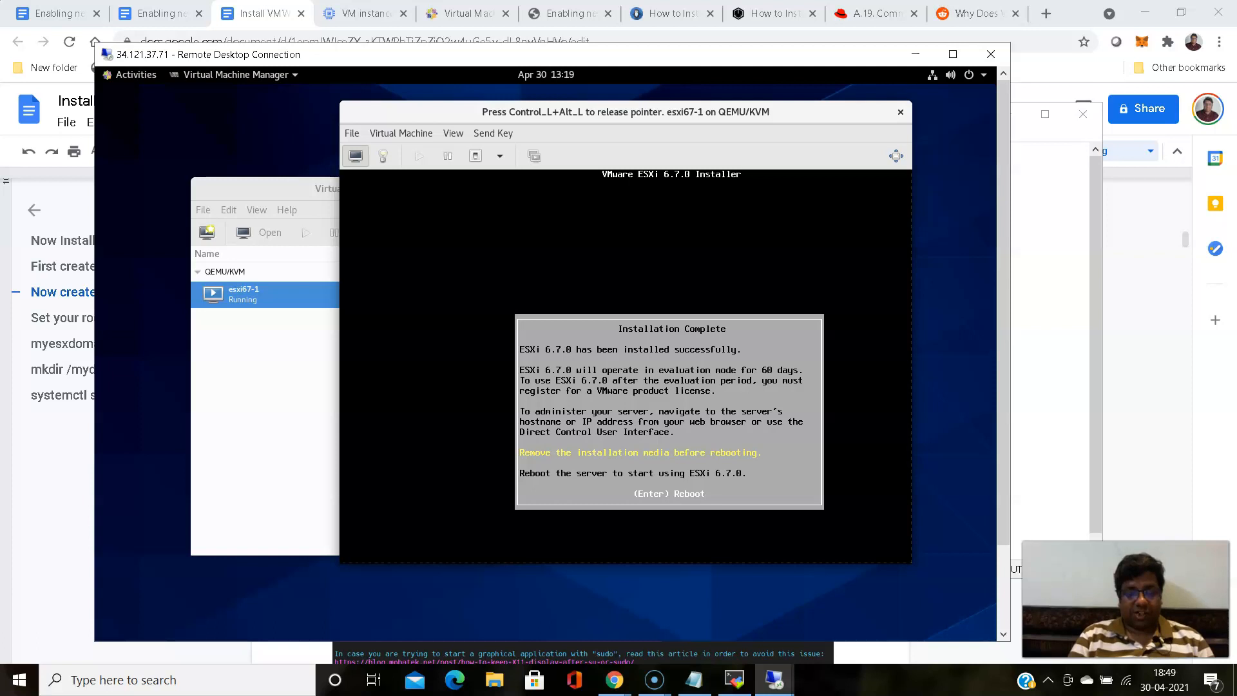
{"action": "key", "text": "Return"}
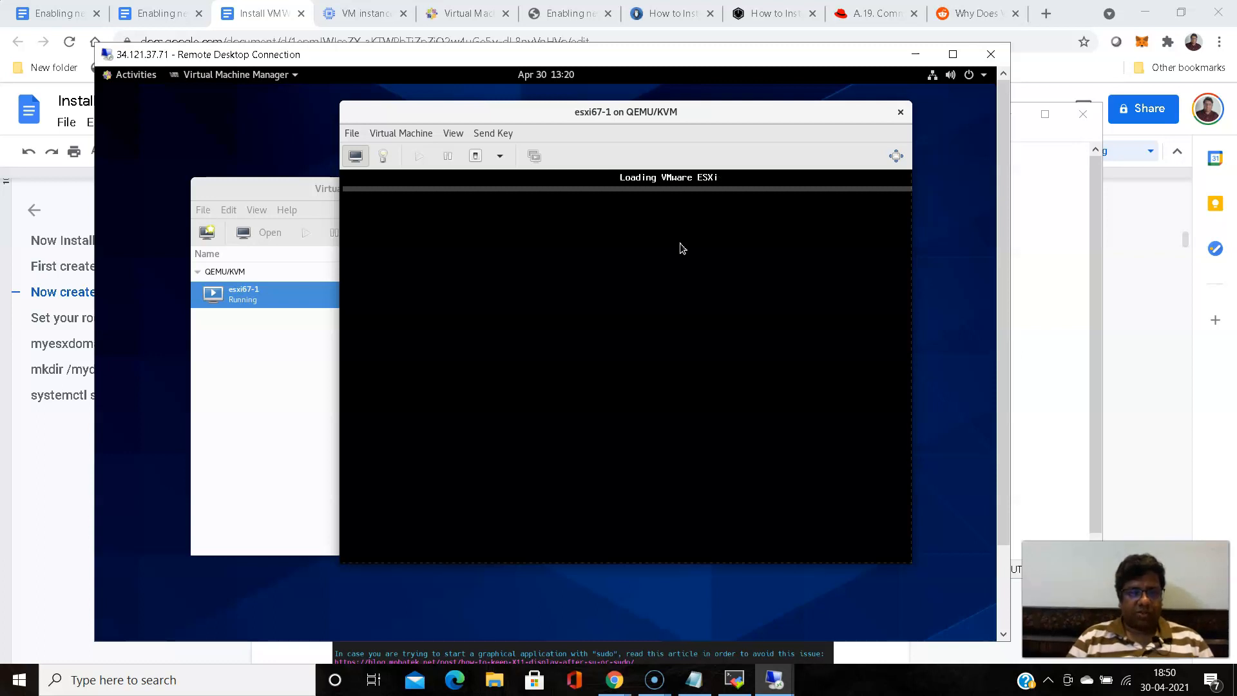
- Check the virt-install output in the my-new-lab1 MobaXterm session and return to the esxi67-1 console
{"action": "left_click", "coordinate": [733, 680]}
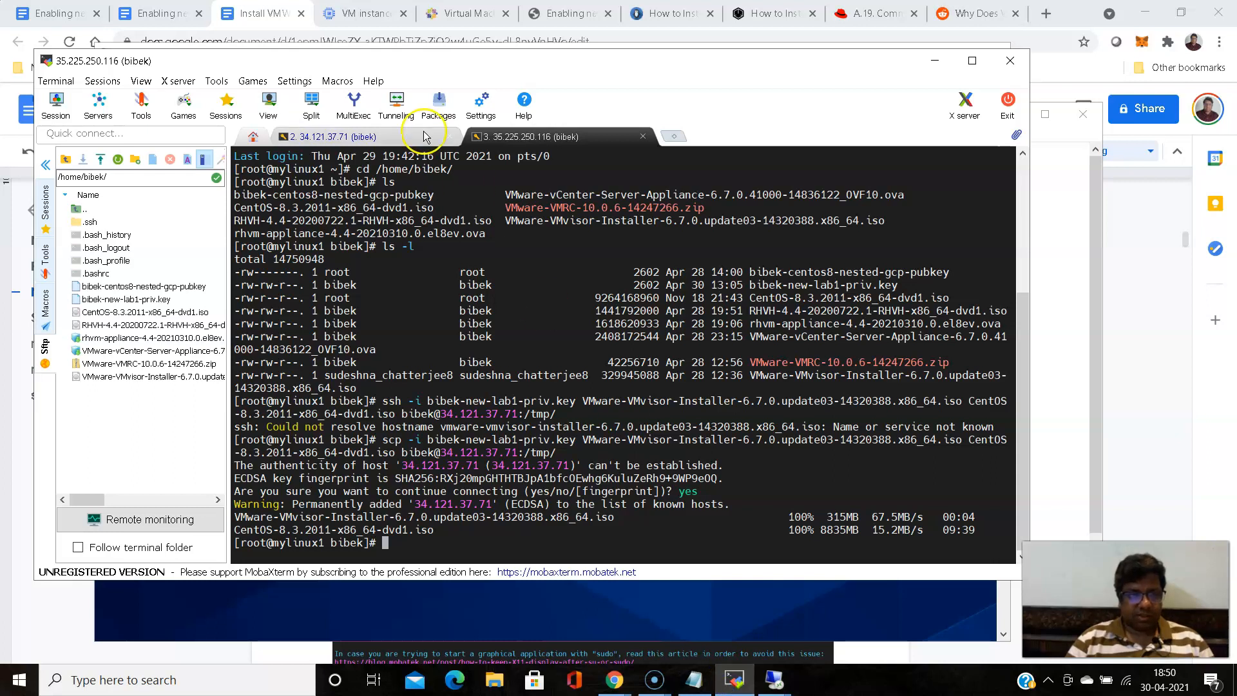
{"action": "left_click", "coordinate": [371, 143]}
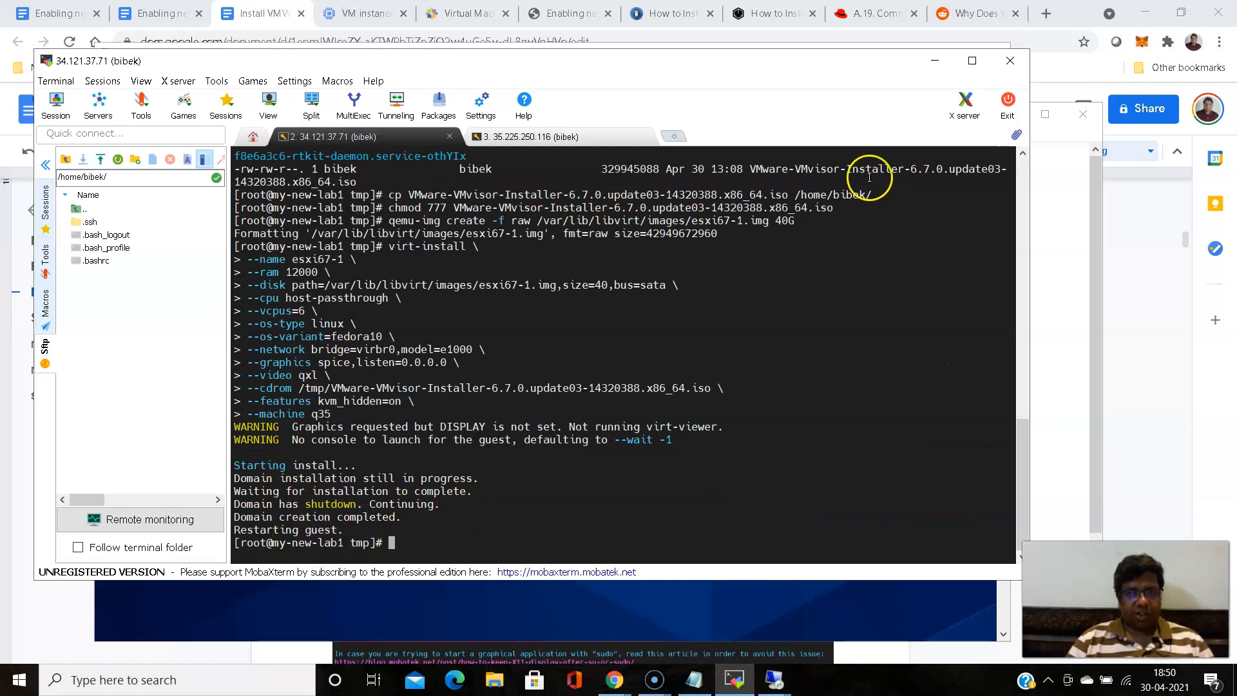
{"action": "left_click", "coordinate": [935, 60]}
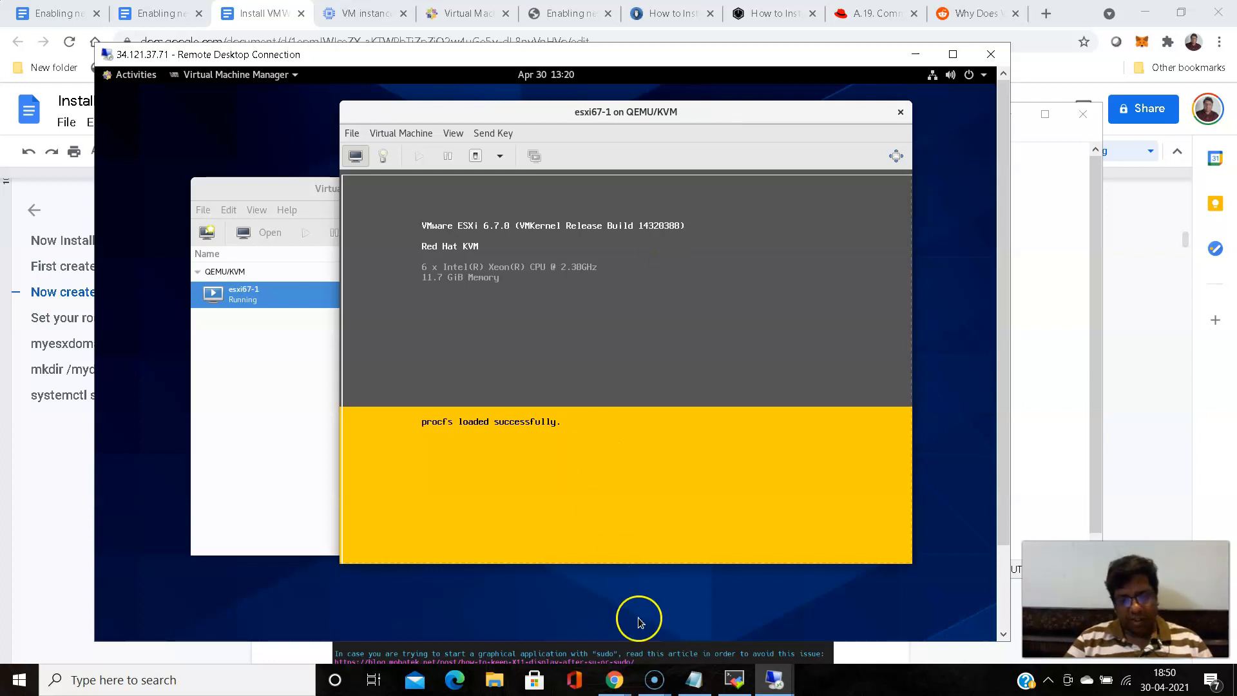
- Review the 12000 RAM value of the virt-install command in the Notepad session notes and return to the console
{"action": "left_click", "coordinate": [698, 680]}
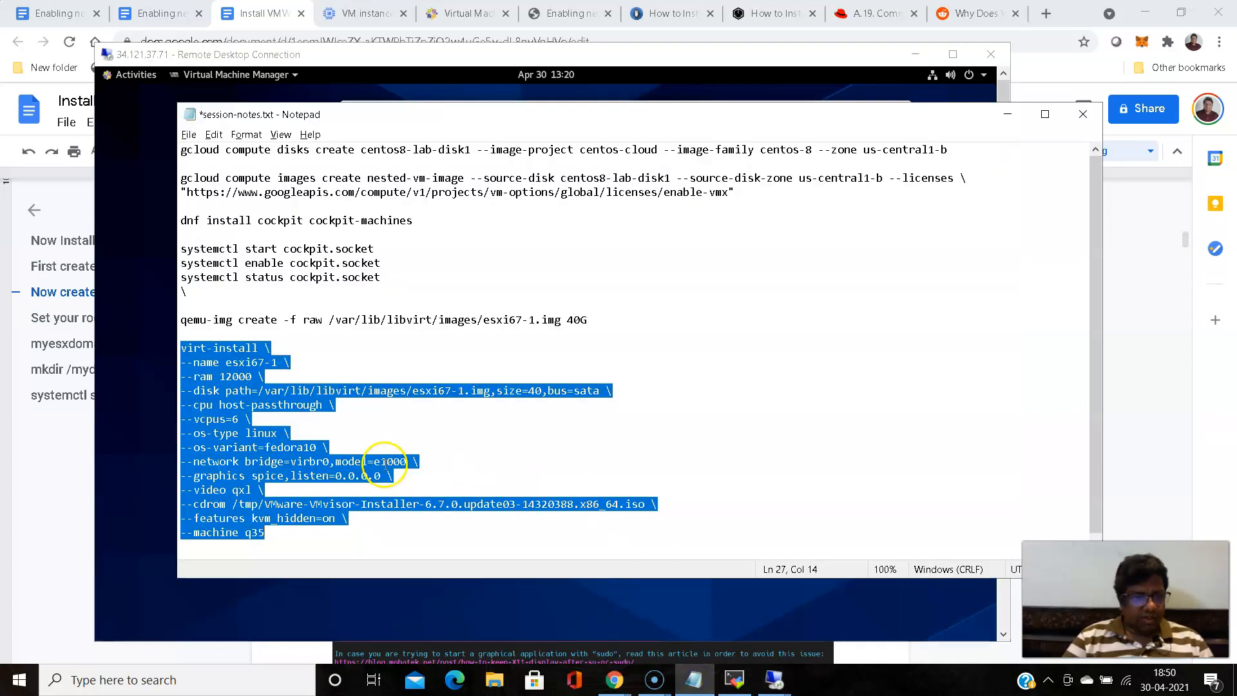
{"action": "left_click", "coordinate": [218, 377]}
{"action": "left_click_drag", "start_coordinate": [219, 377], "coordinate": [252, 377]}
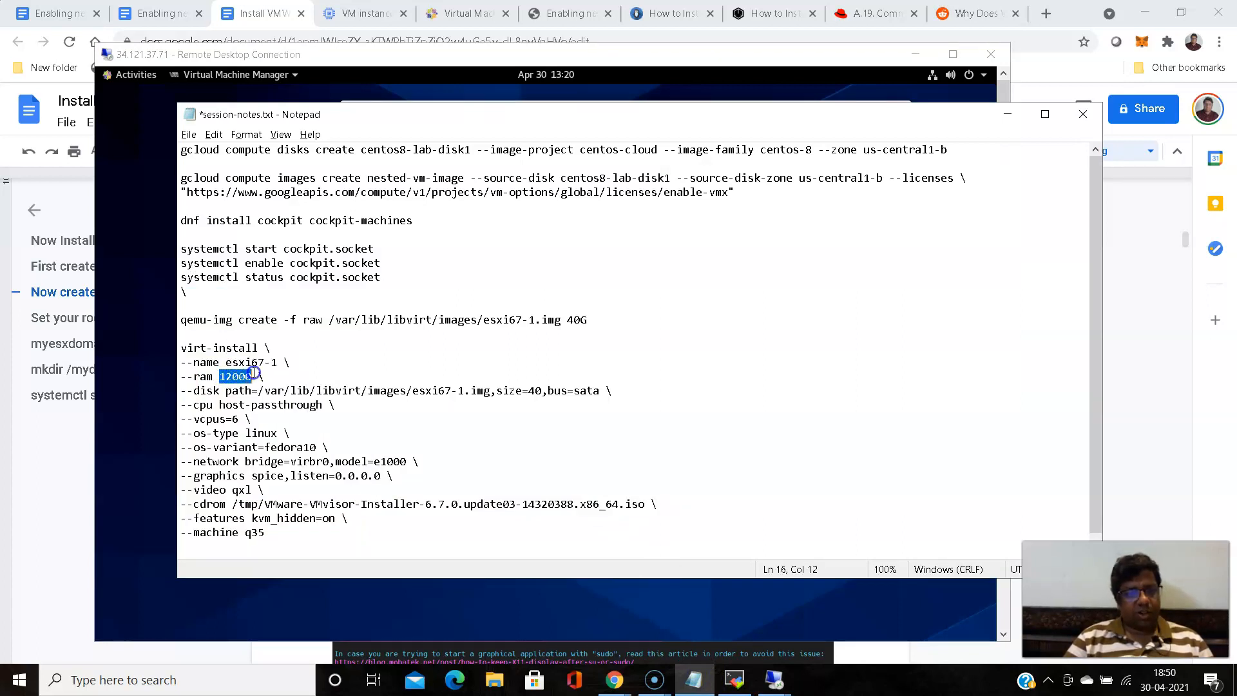
{"action": "left_click", "coordinate": [1009, 114]}
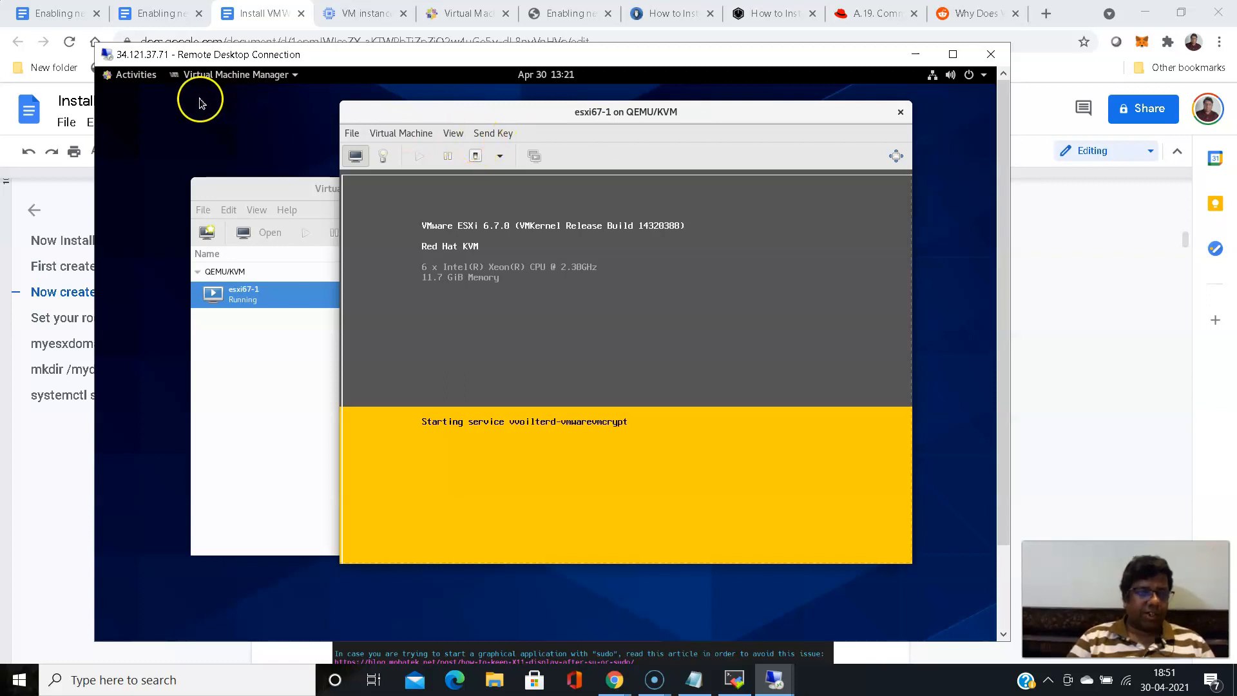
- Open Firefox in the remote desktop, move its window below the esxi67-1 console, and bring the console forward to read its management address
{"action": "left_click", "coordinate": [143, 82]}
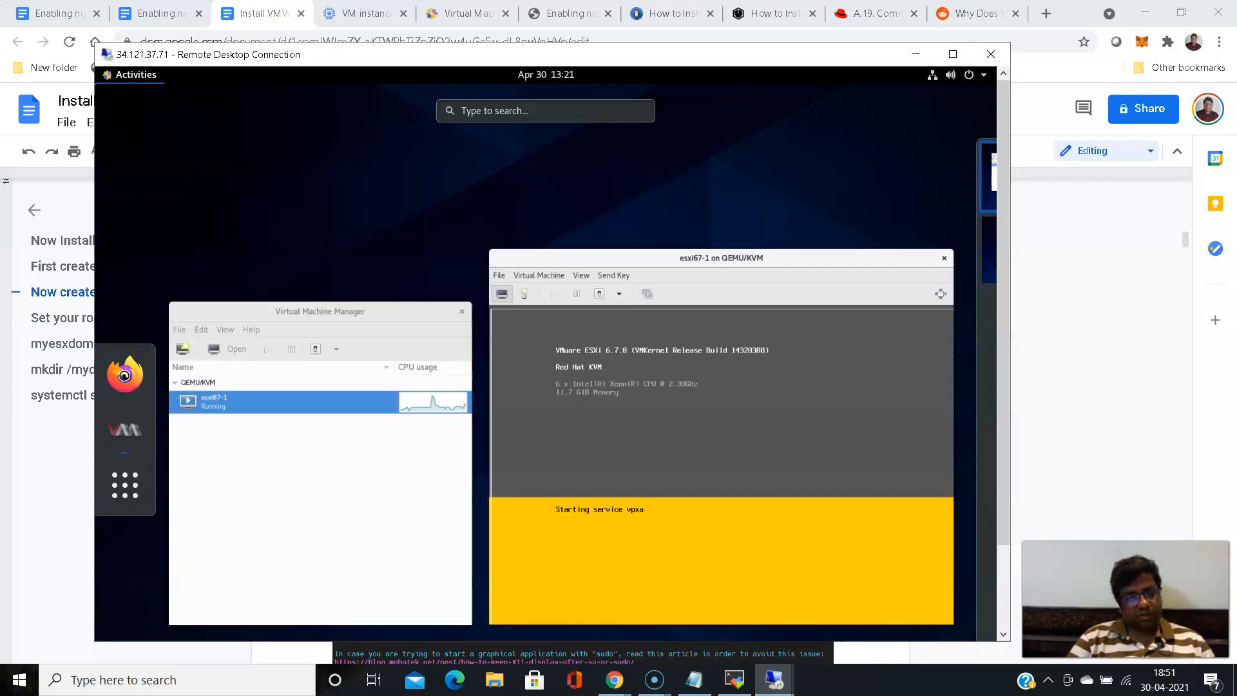
{"action": "left_click", "coordinate": [124, 375]}
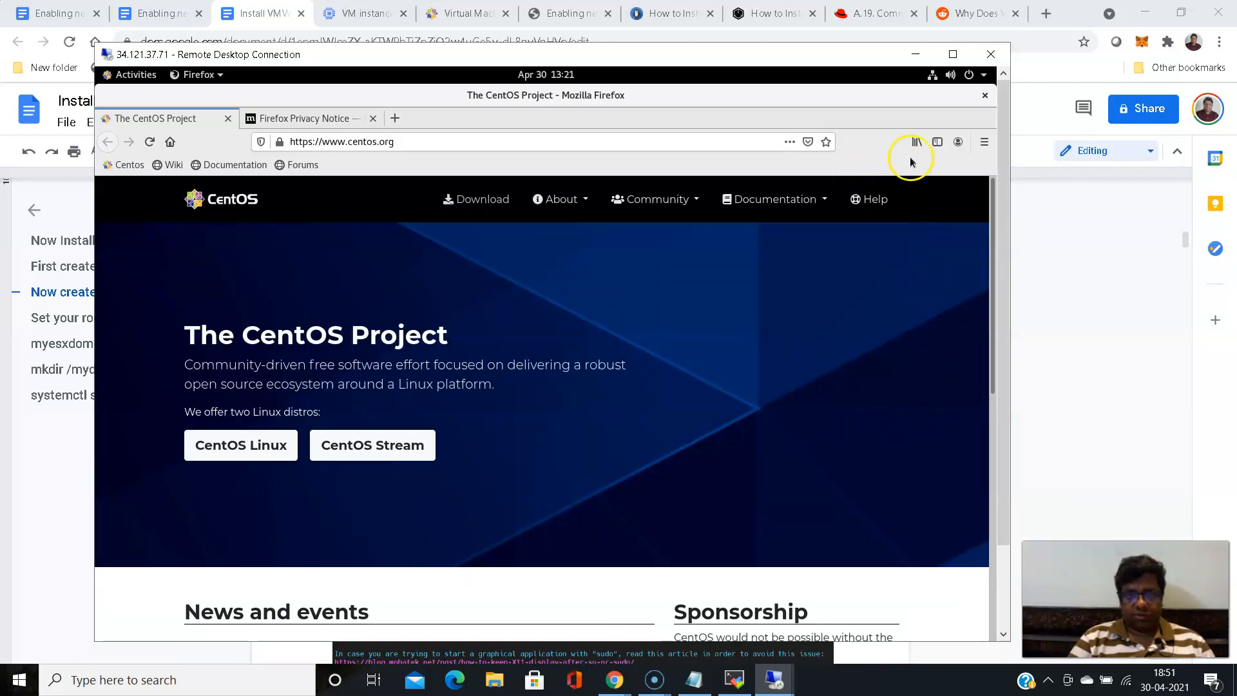
{"action": "left_click_drag", "start_coordinate": [832, 107], "coordinate": [761, 346]}
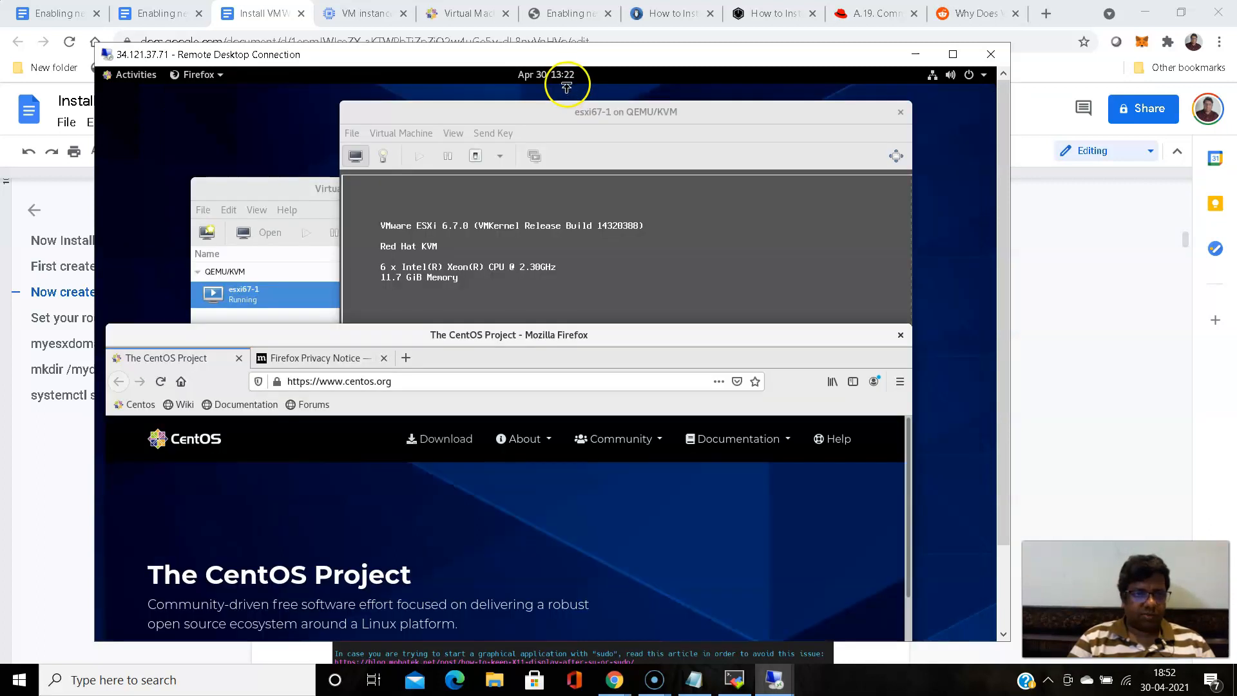
{"action": "left_click", "coordinate": [647, 112]}
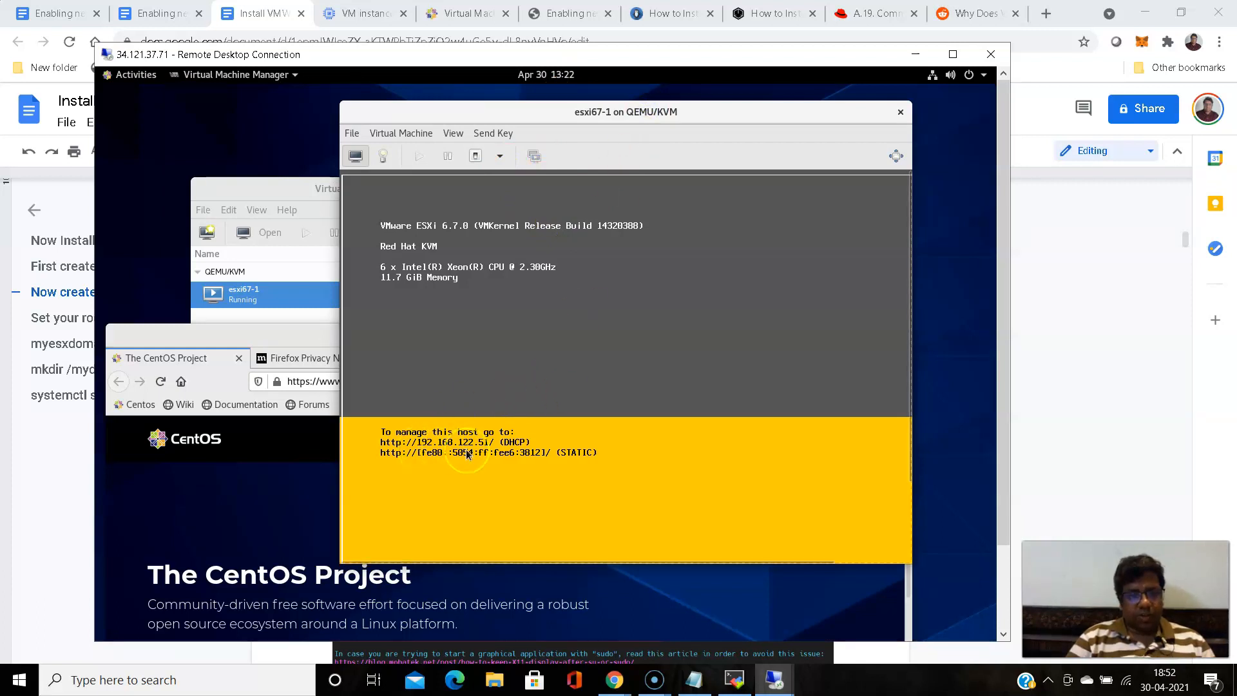
- Bring the Firefox window in front of the esxi67-1 console and load the ESXi management address 192.168.122.51
{"action": "left_click", "coordinate": [323, 335]}
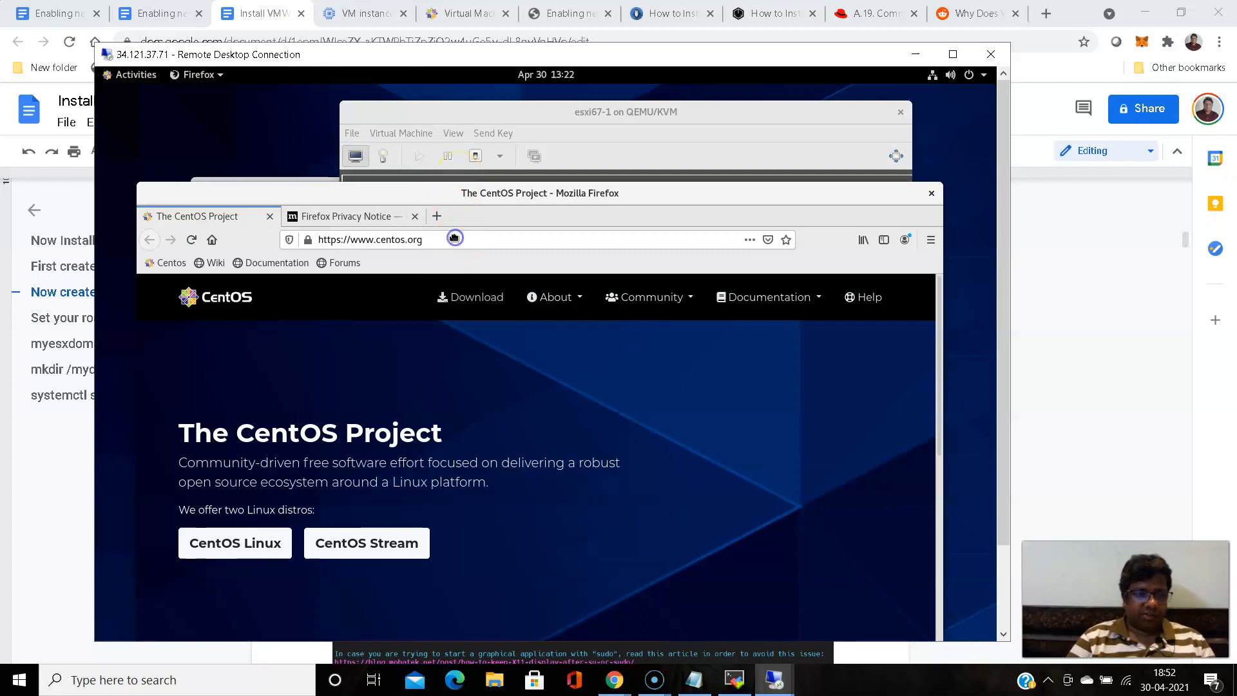
{"action": "left_click", "coordinate": [470, 206]}
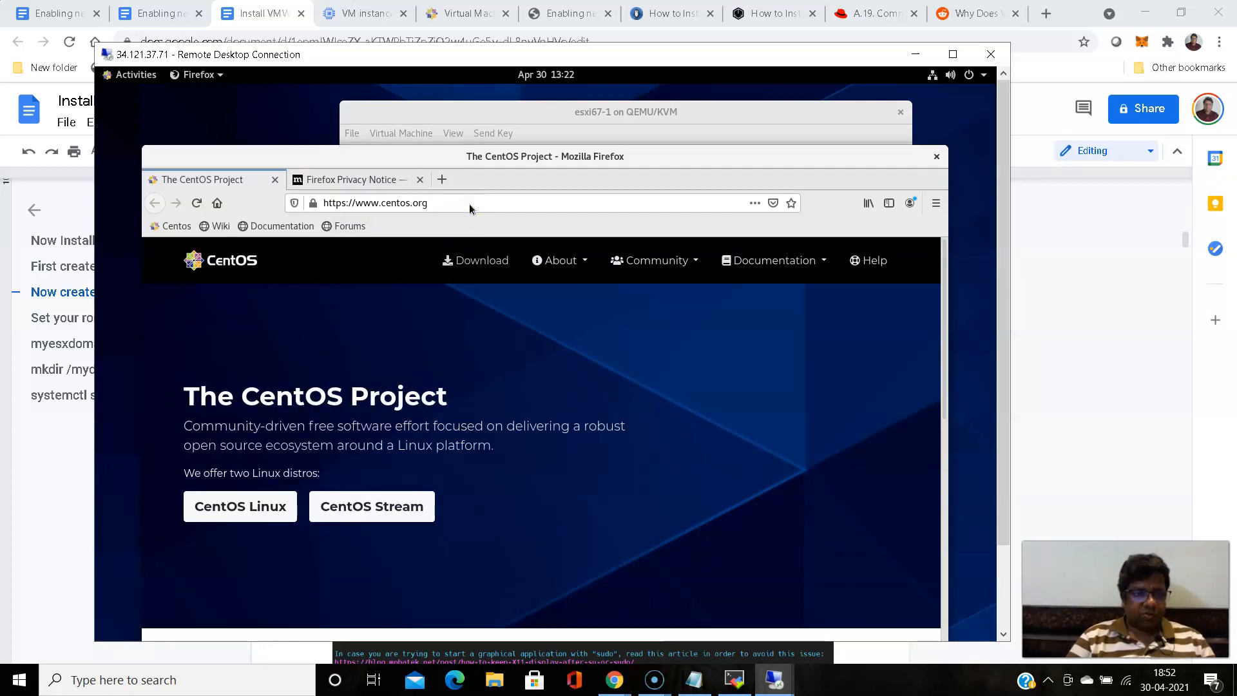
{"action": "left_click", "coordinate": [464, 191]}
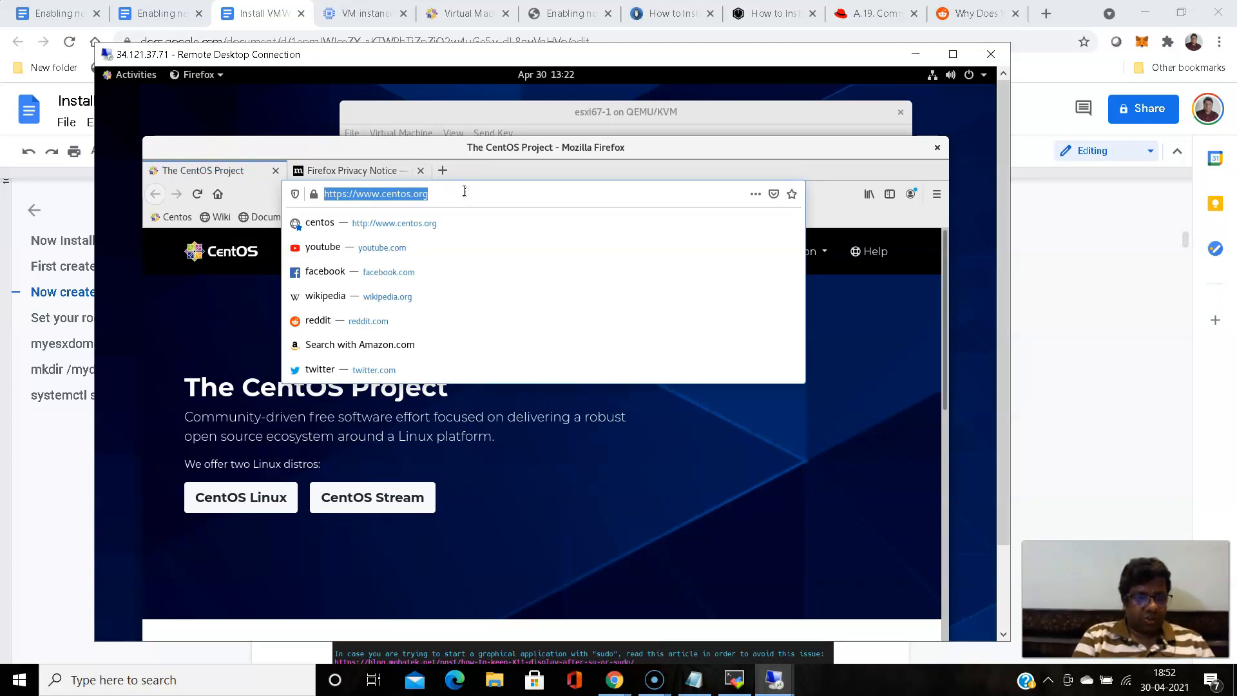
{"action": "type", "text": "192."}
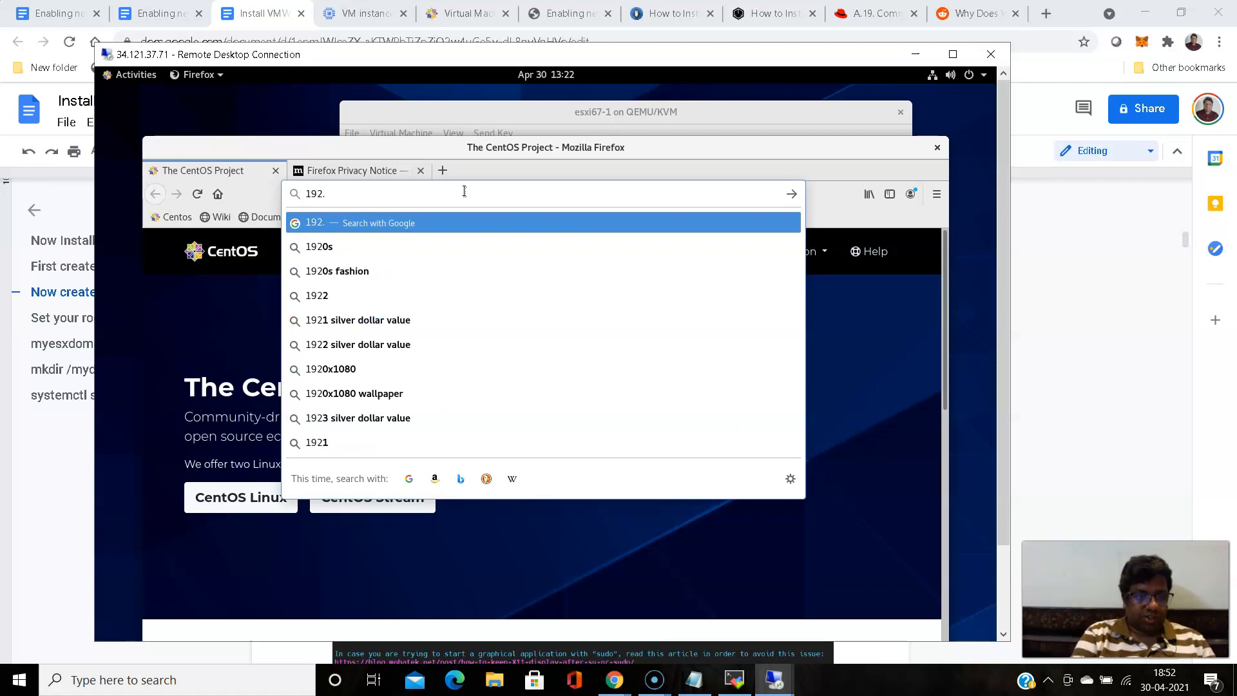
{"action": "type", "text": "168.1"}
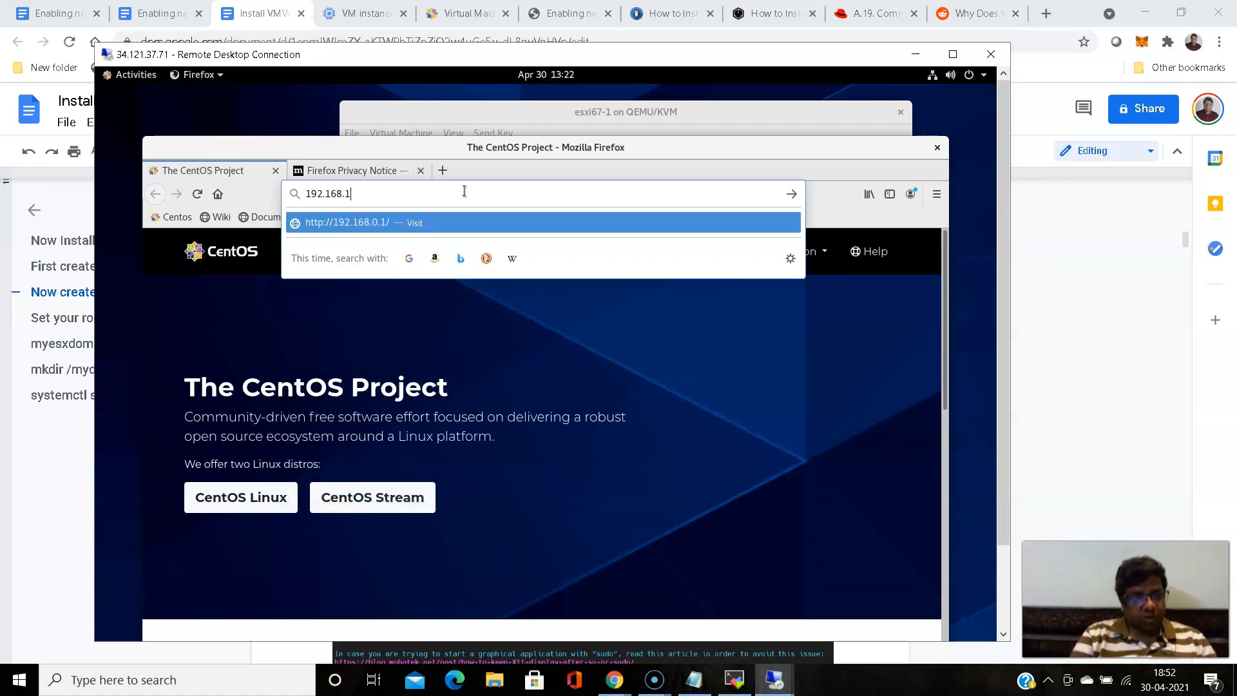
{"action": "type", "text": "22."}
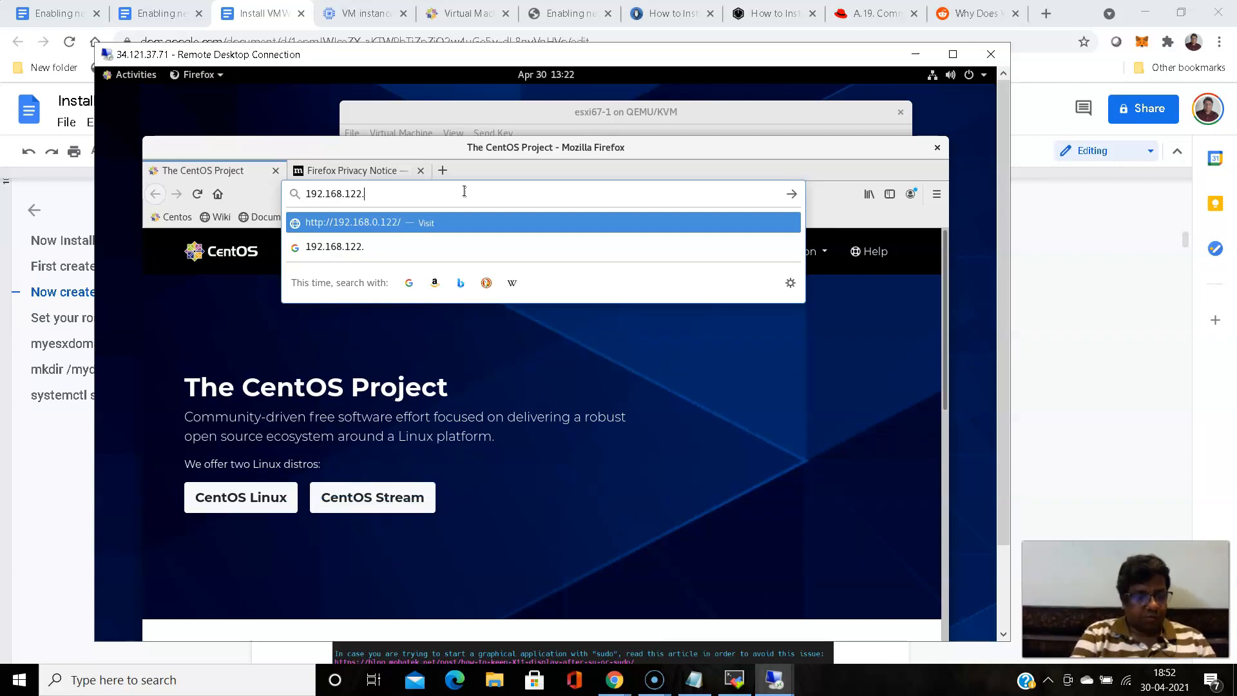
{"action": "type", "text": "51"}
{"action": "key", "text": "Return"}
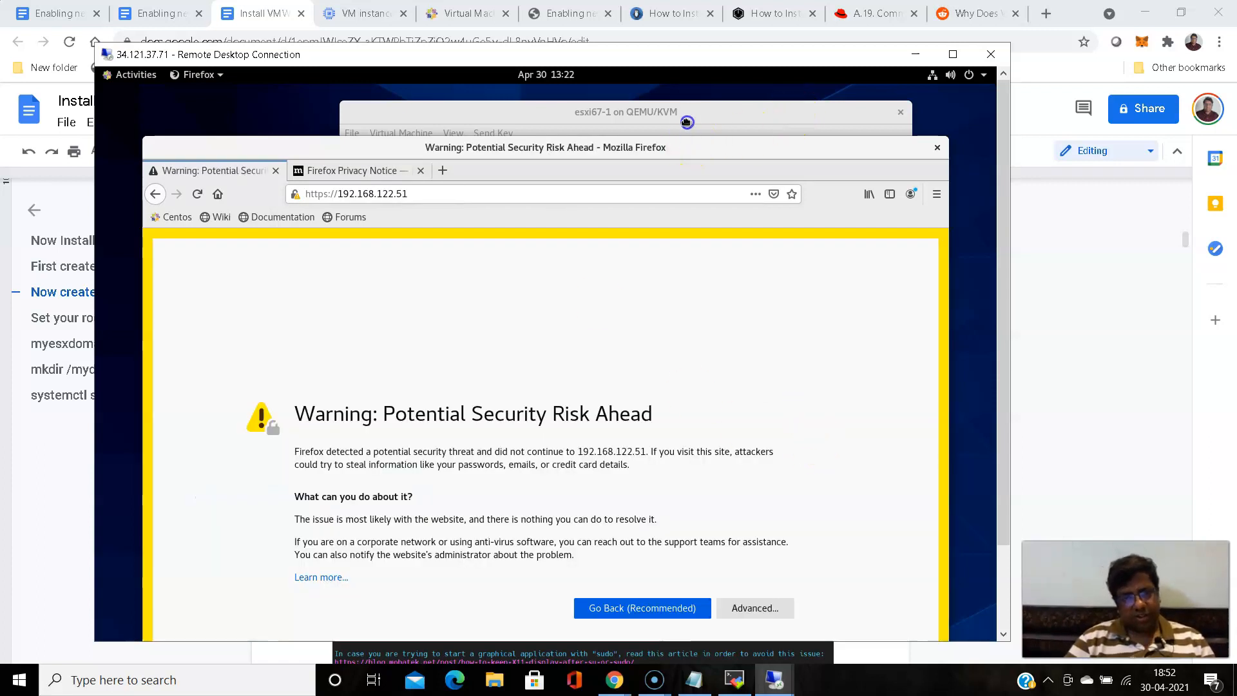
- Show the advanced details of the Firefox security warning, accept the risk and continue to the ESXi login page
{"action": "left_click_drag", "start_coordinate": [690, 95], "coordinate": [694, 79]}
{"action": "left_click", "coordinate": [758, 559]}
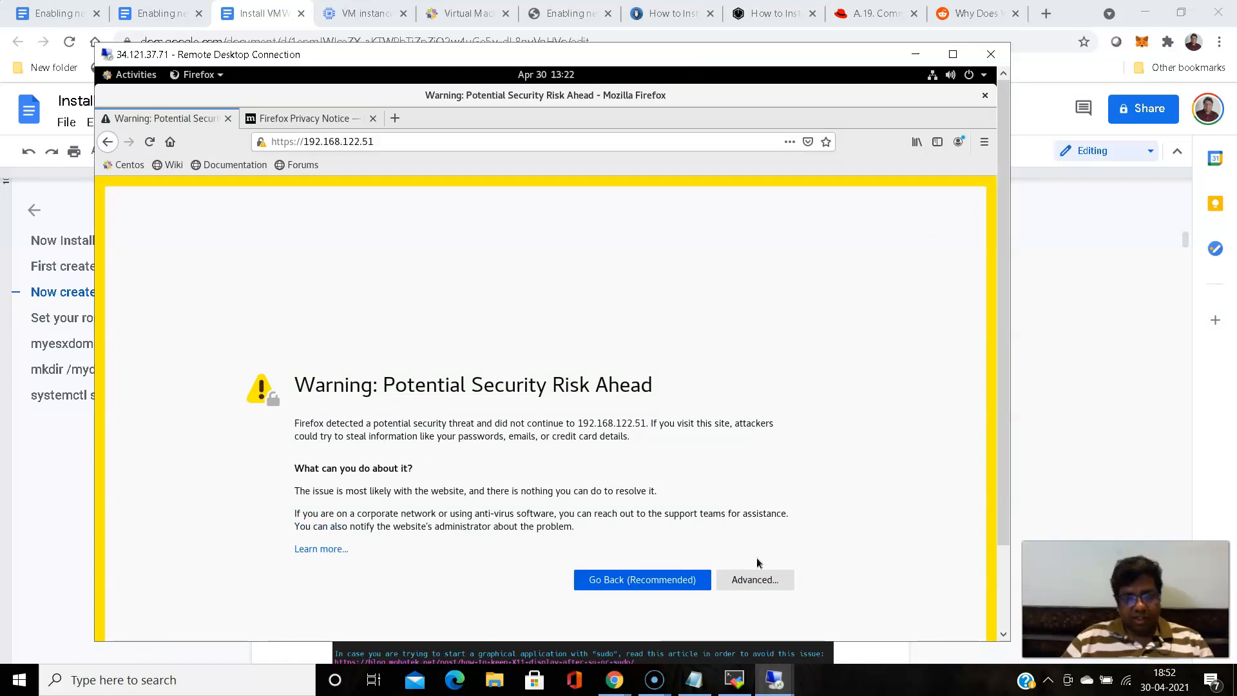
{"action": "left_click", "coordinate": [750, 584]}
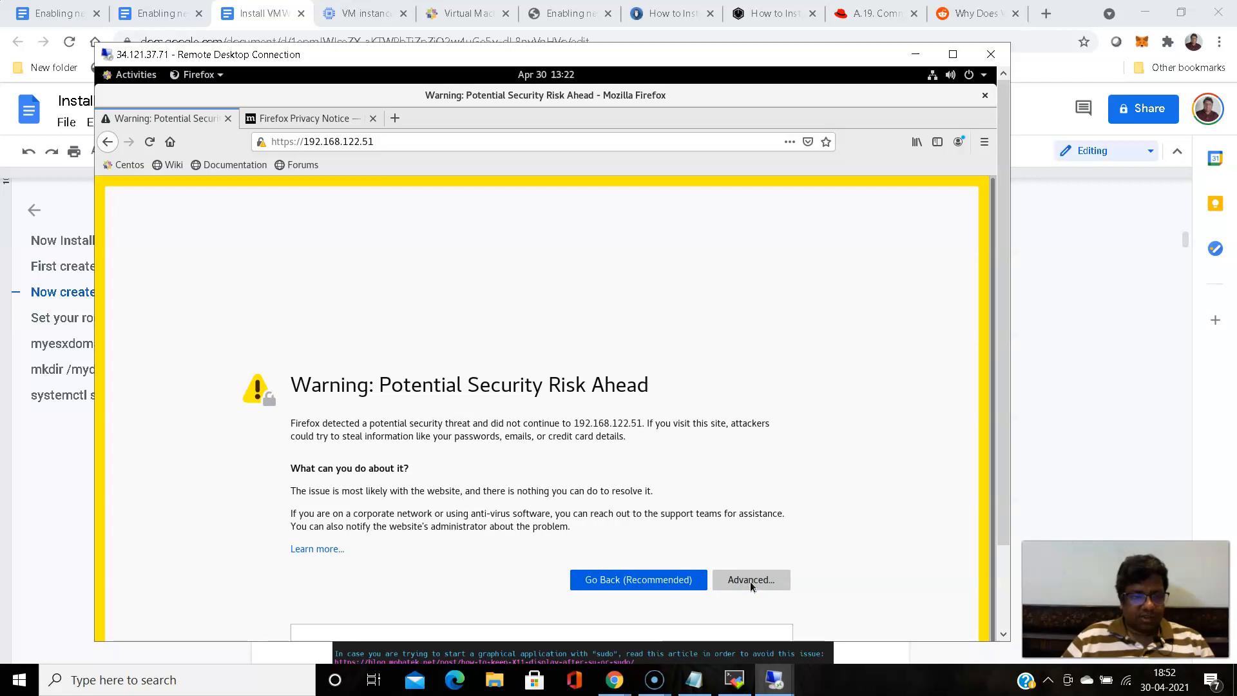
{"action": "left_click_drag", "start_coordinate": [1007, 401], "coordinate": [1015, 504]}
{"action": "left_click_drag", "start_coordinate": [995, 463], "coordinate": [991, 622]}
{"action": "left_click", "coordinate": [739, 584]}
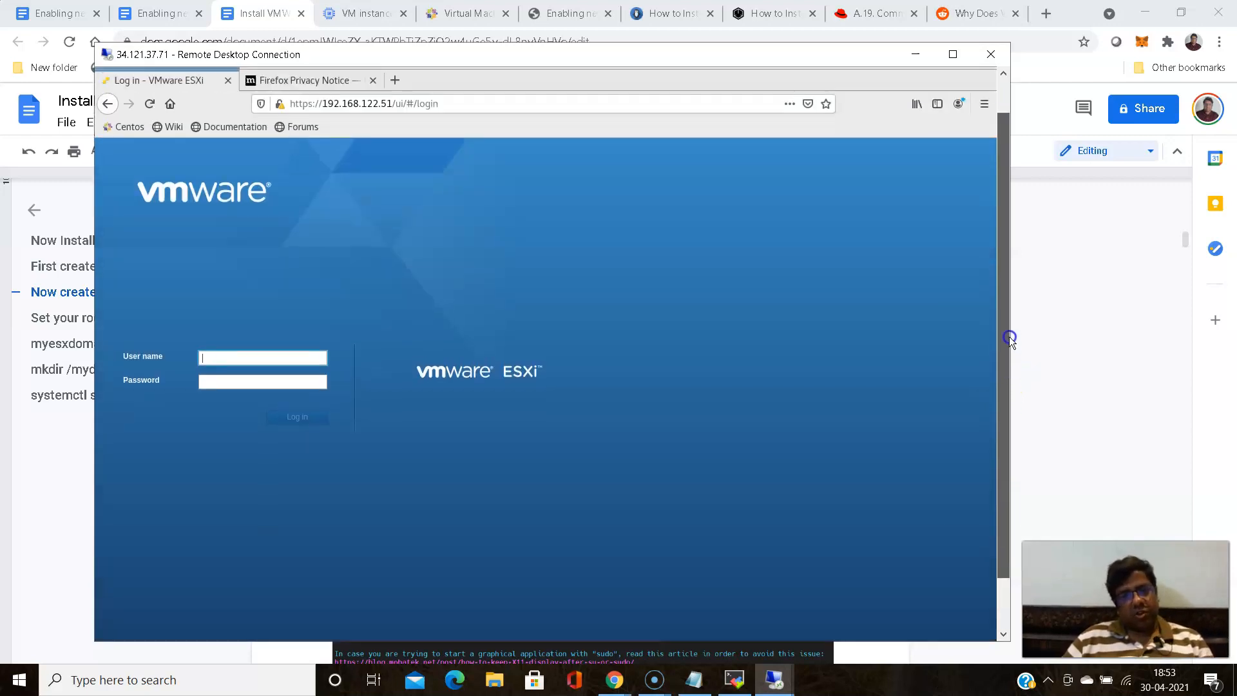
- Log in to the VMware ESXi host client as root with the account password
{"action": "left_click", "coordinate": [259, 386]}
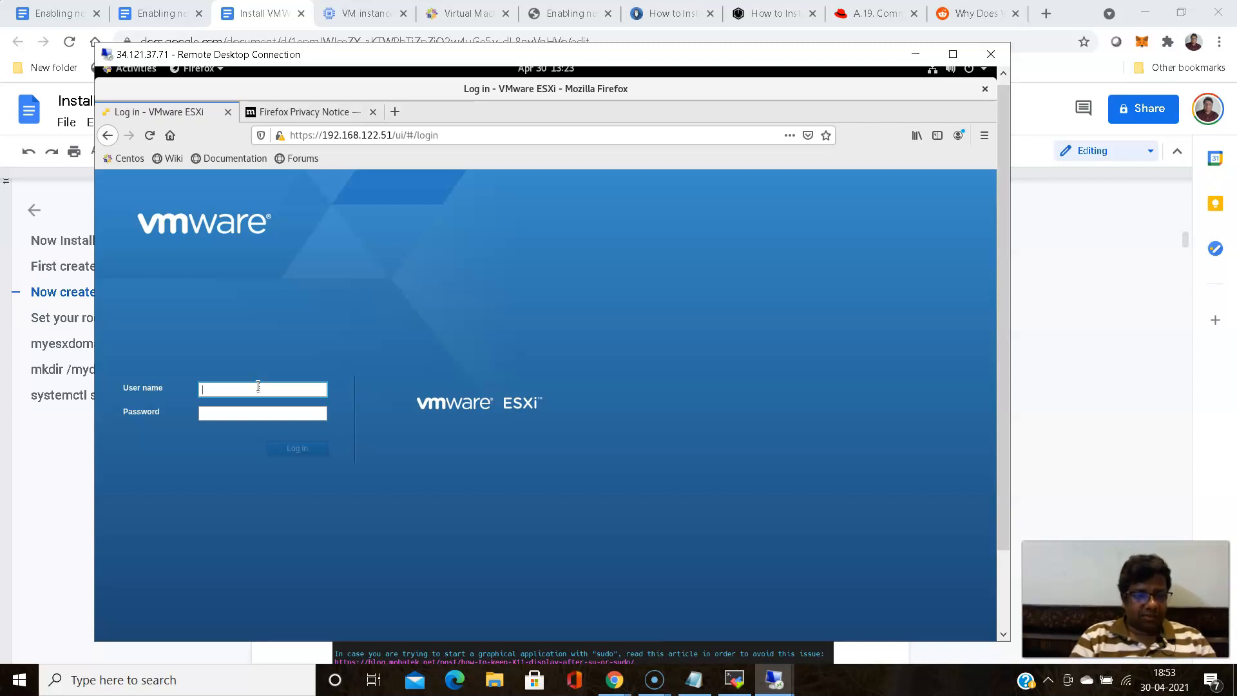
{"action": "type", "text": "root"}
{"action": "left_click", "coordinate": [248, 415]}
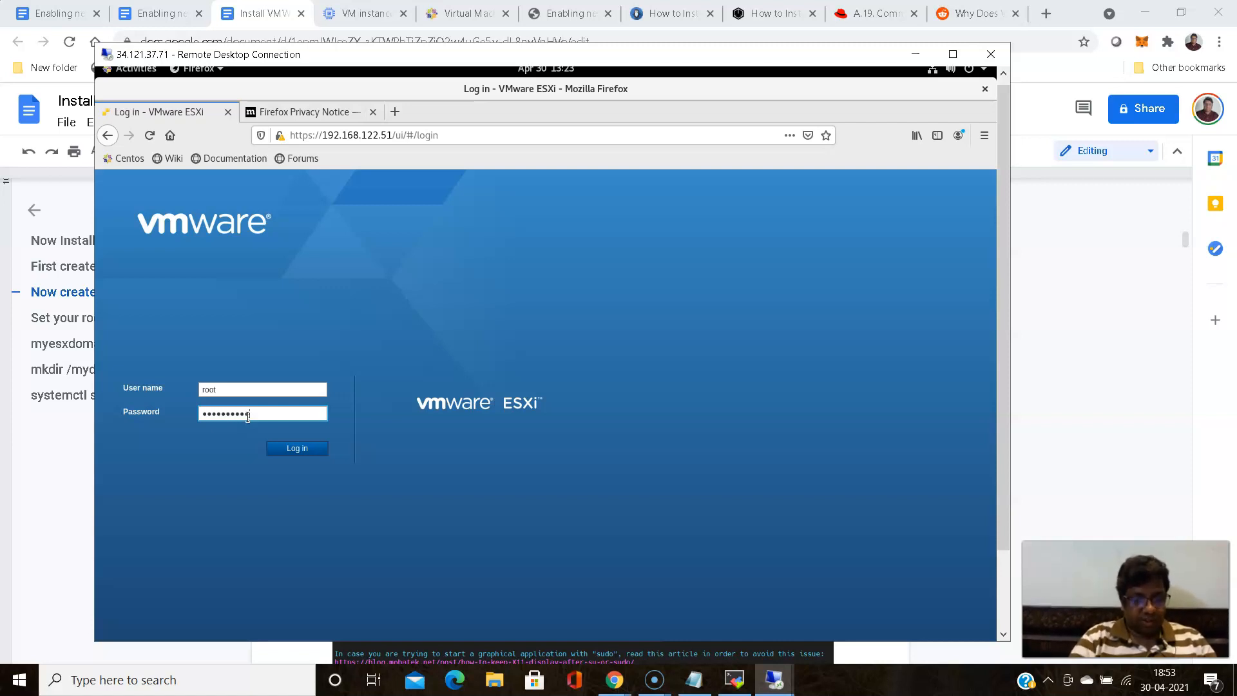
{"action": "key", "text": "Return"}
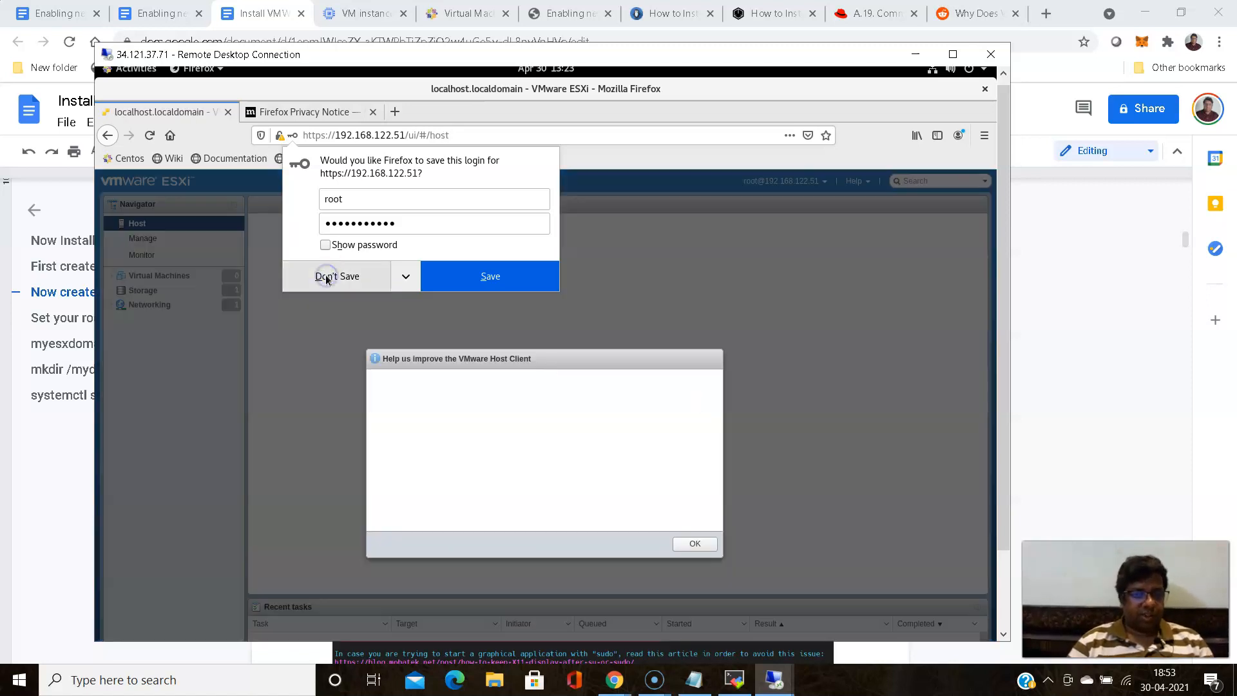
- Decline saving the login in Firefox and confirm the VMware Customer Experience Improvement Program dialog with the join option enabled
{"action": "left_click", "coordinate": [327, 277]}
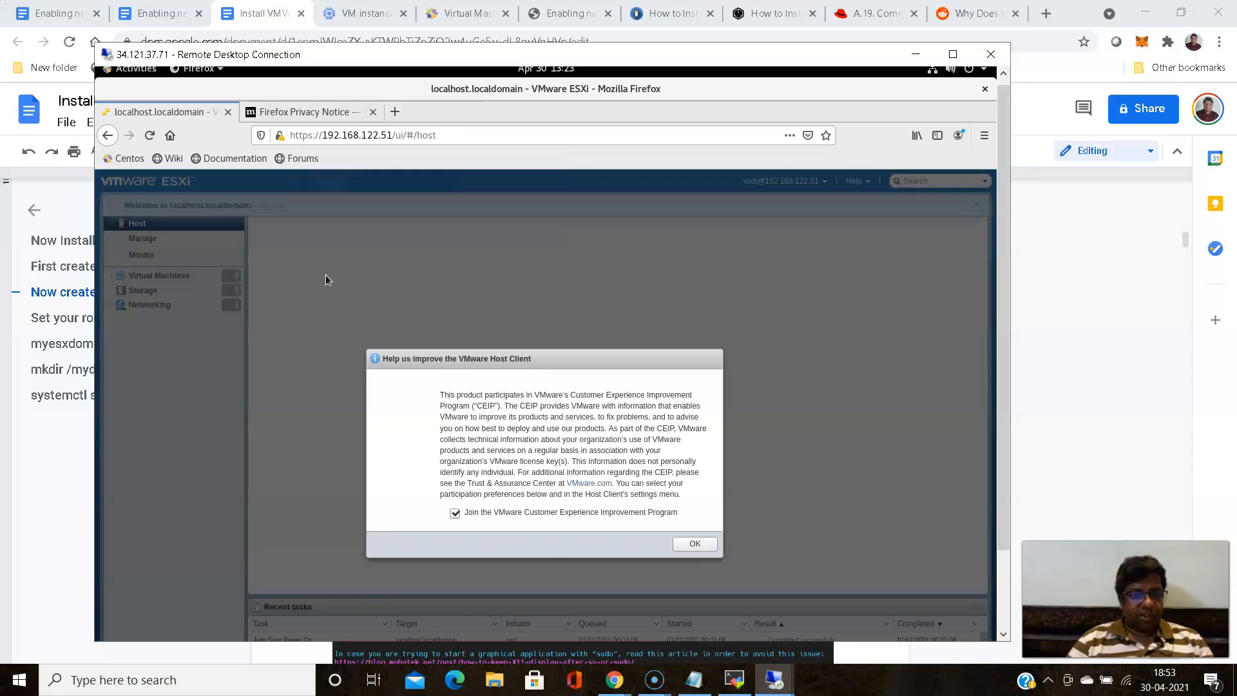
{"action": "left_click", "coordinate": [696, 544]}
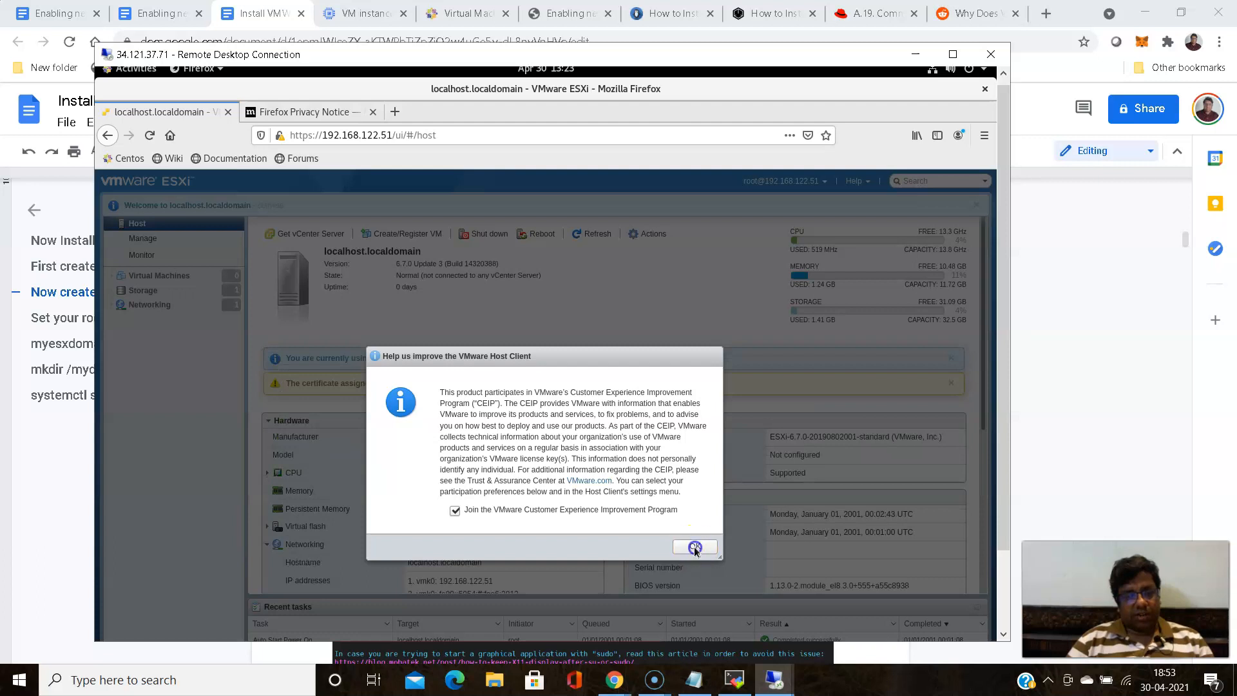
{"action": "left_click", "coordinate": [696, 545]}
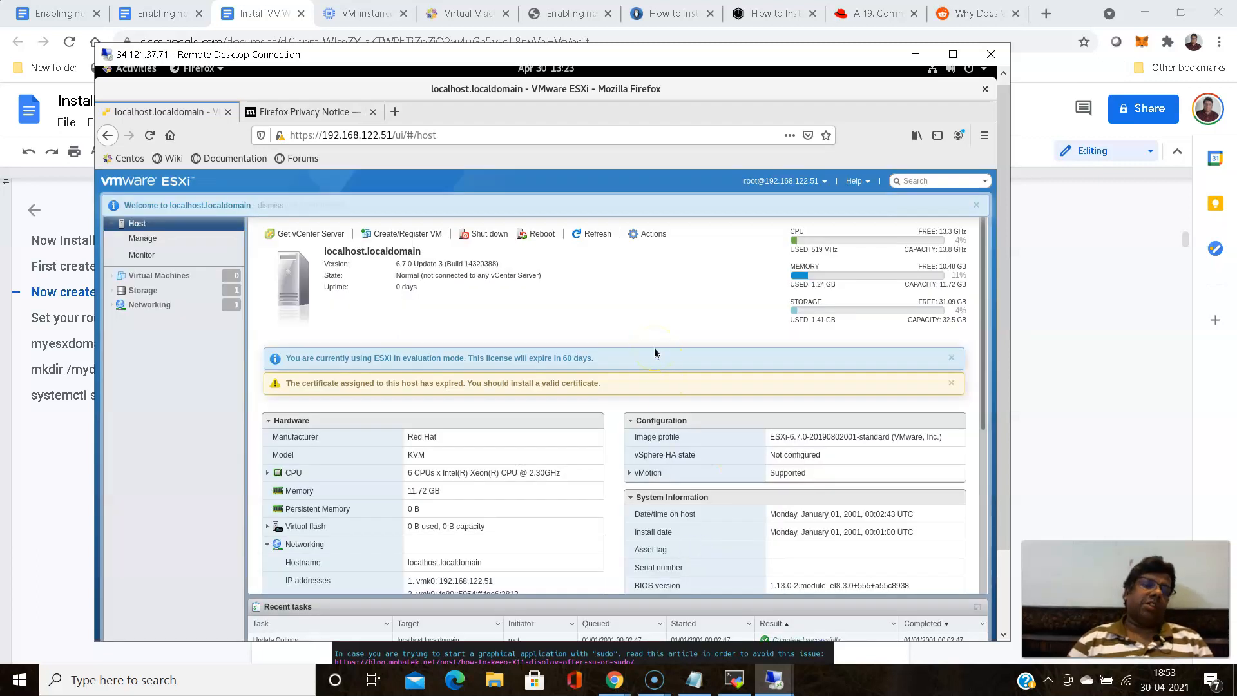